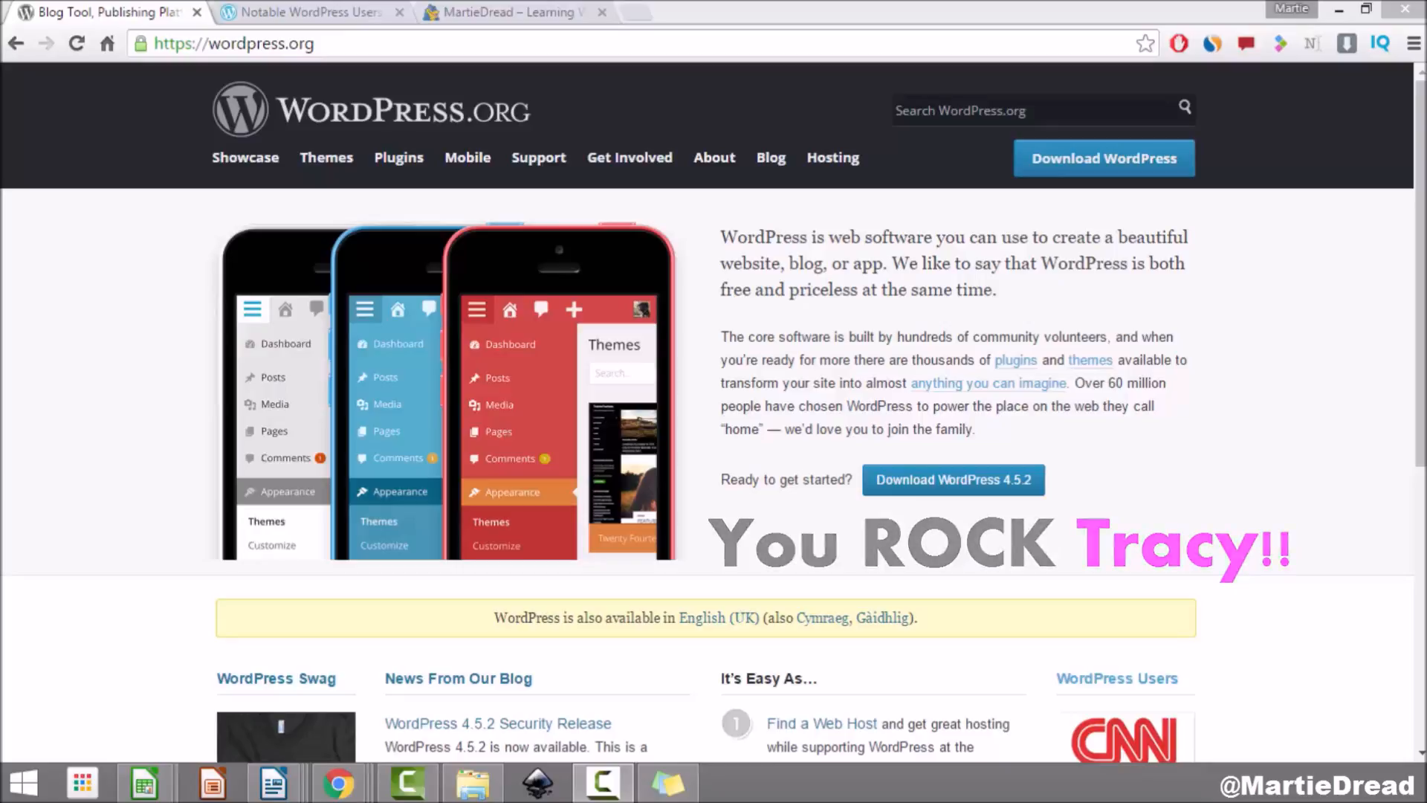
# Step: Browse the Notable WordPress Users showcase (News, Fortune 500, Music), then switch to the MartieDread demo site
pyautogui.click(287, 12)
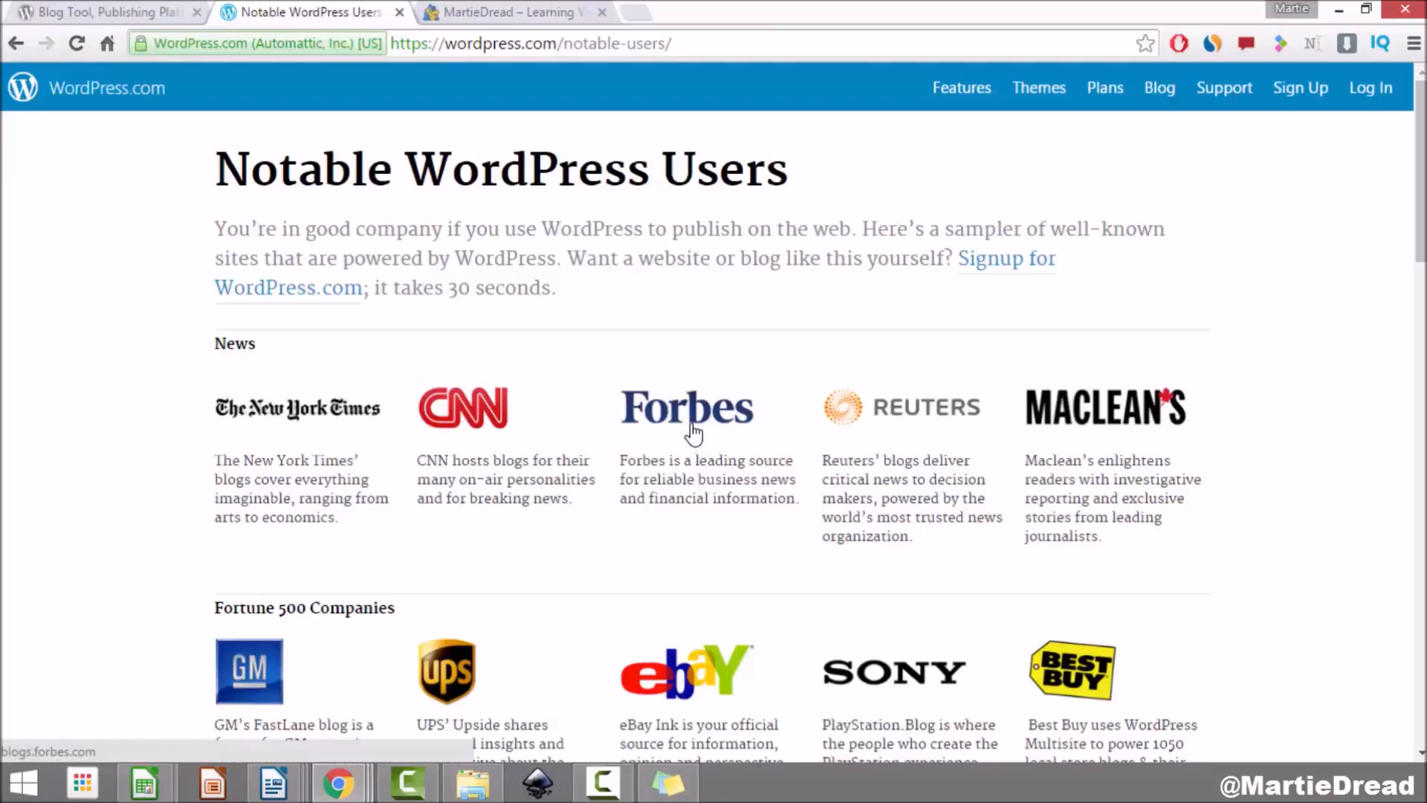
pyautogui.scroll(-3, 699, 446)
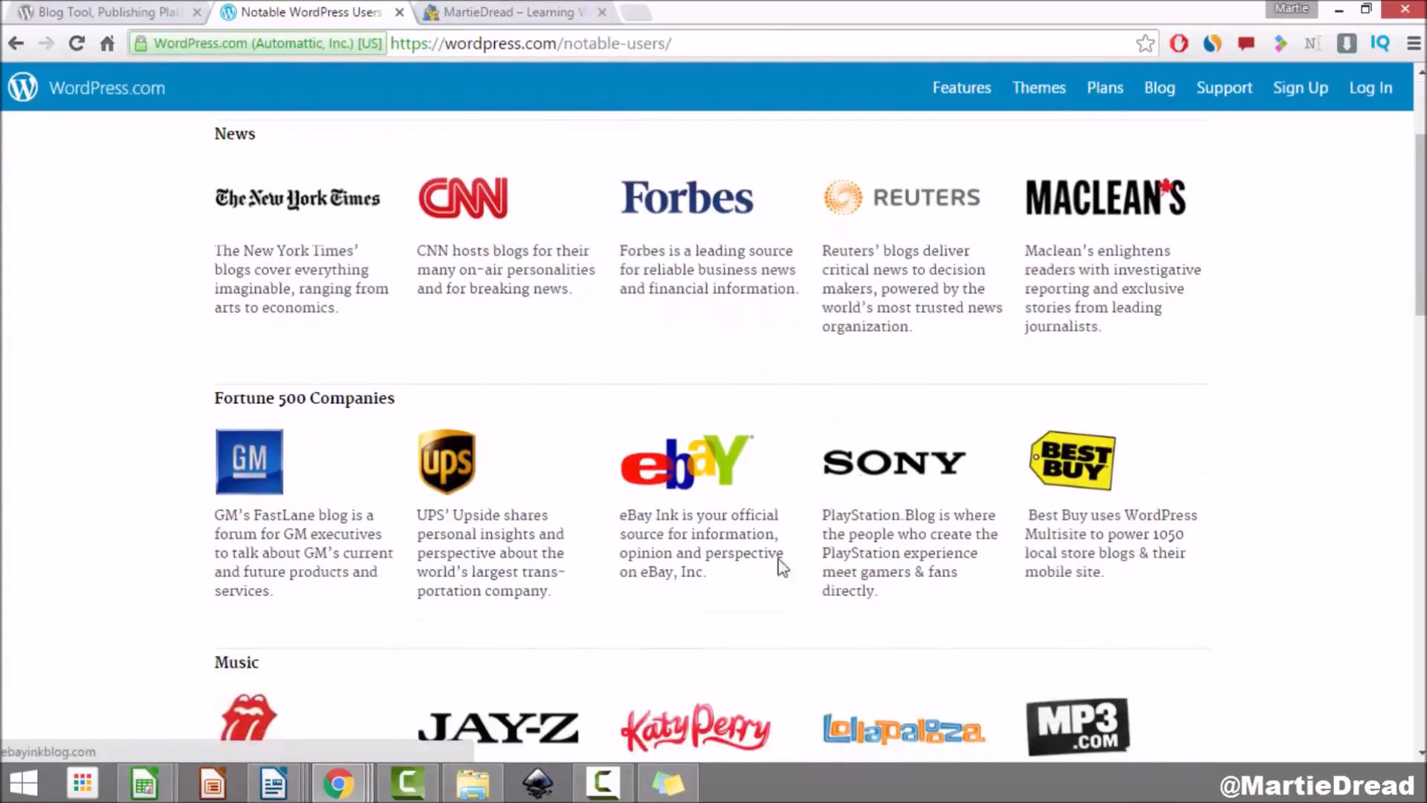
pyautogui.scroll(-4, 865, 461)
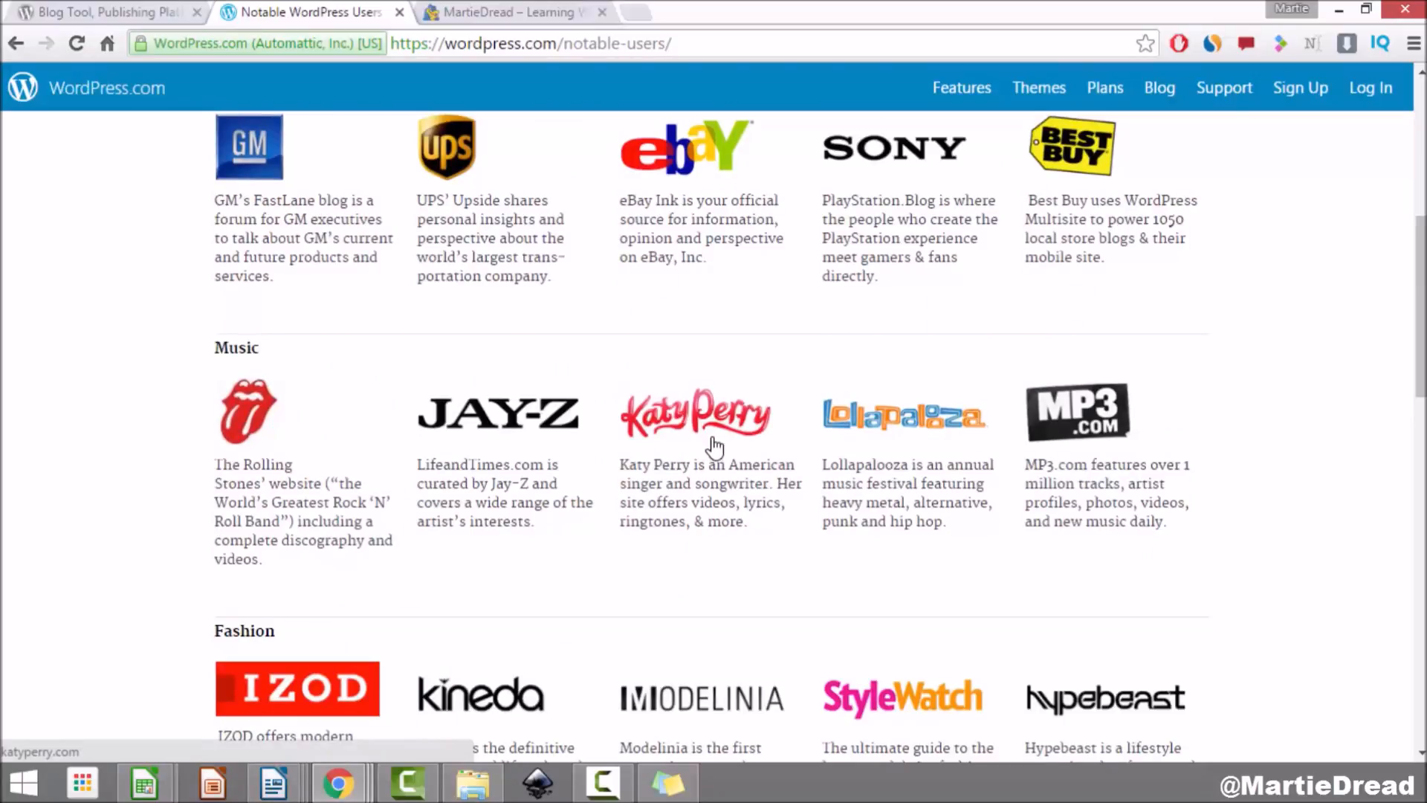
pyautogui.scroll(7, 714, 446)
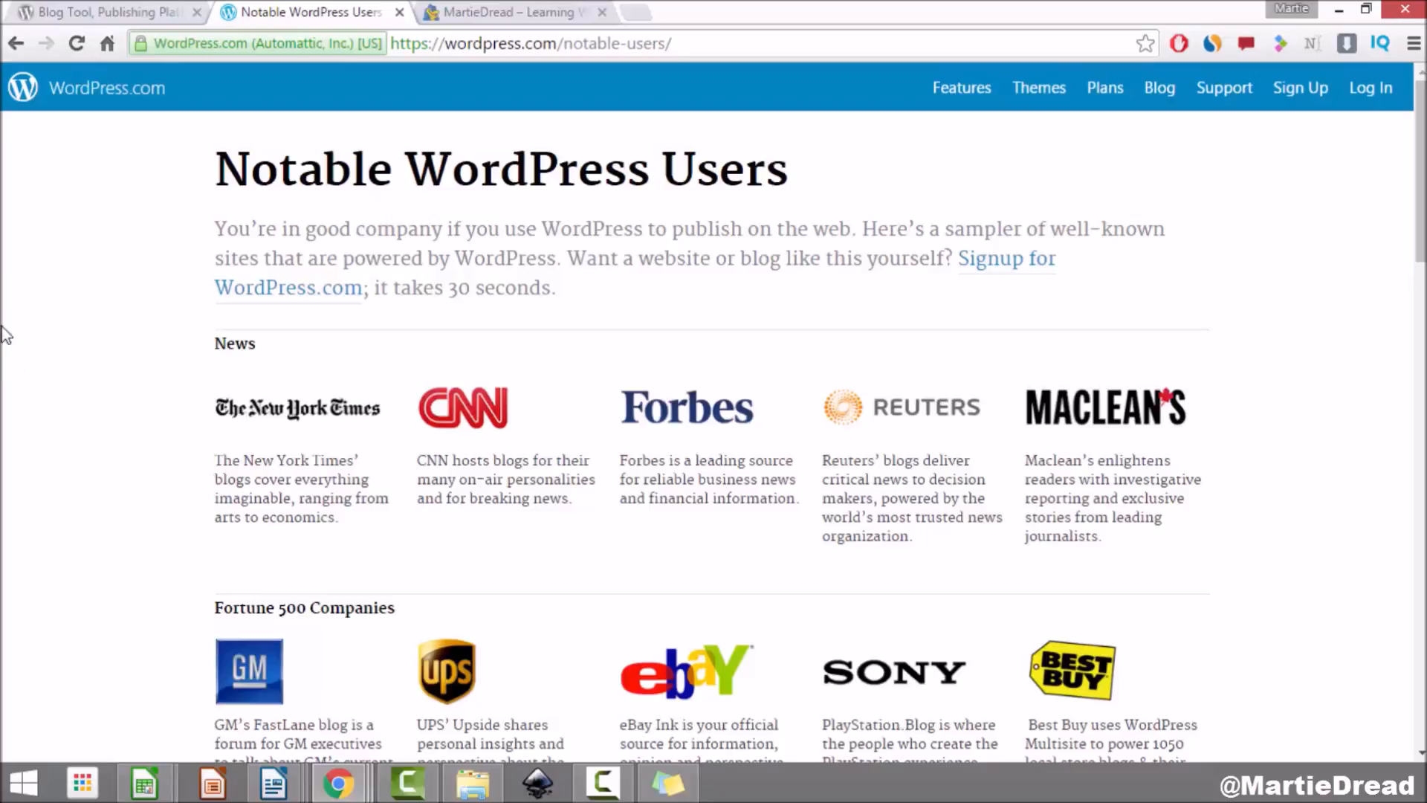
pyautogui.click(497, 10)
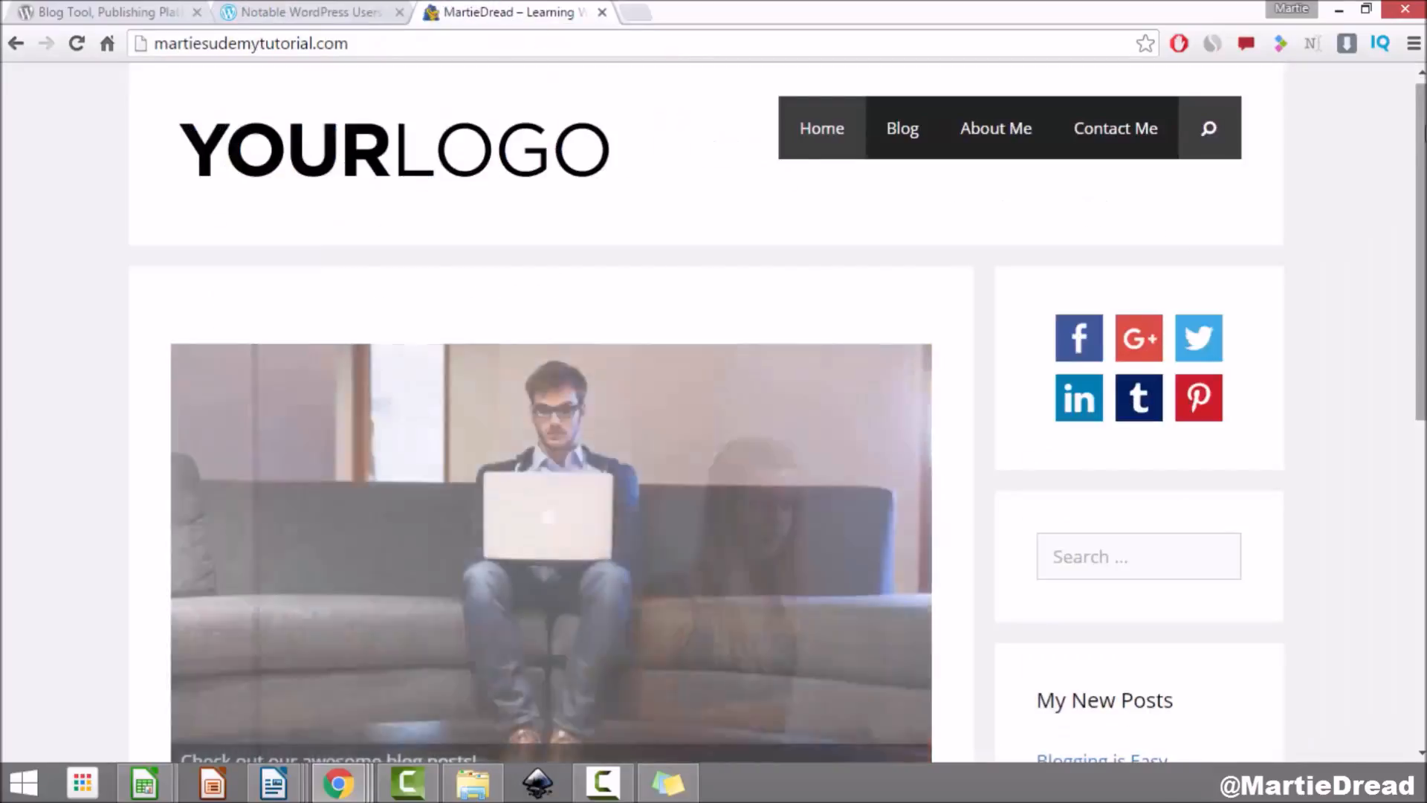
# Step: Scroll the MartieDread home page, open /blog/ from the slider image, and scroll its post listing
pyautogui.scroll(-5, 713, 409)
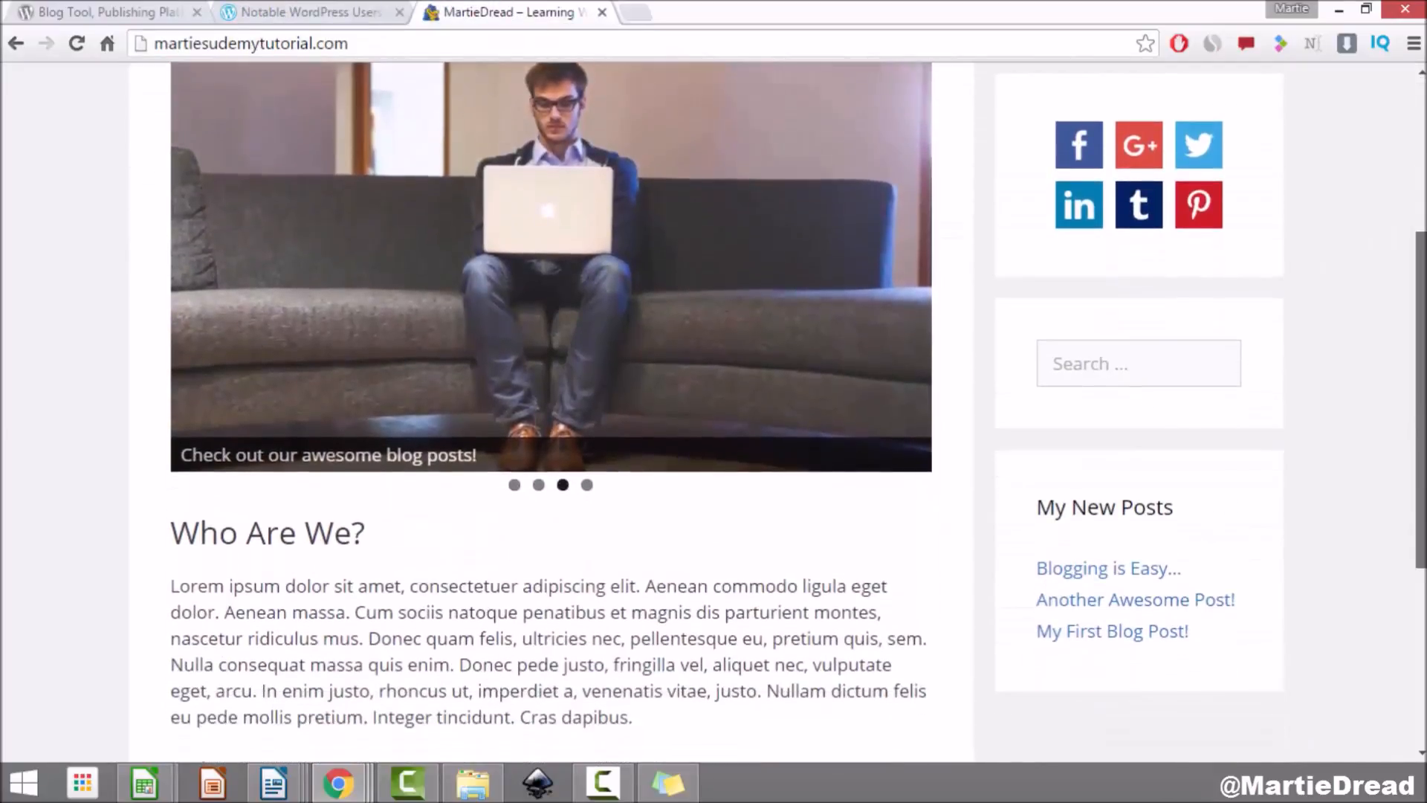
pyautogui.scroll(-4, 713, 409)
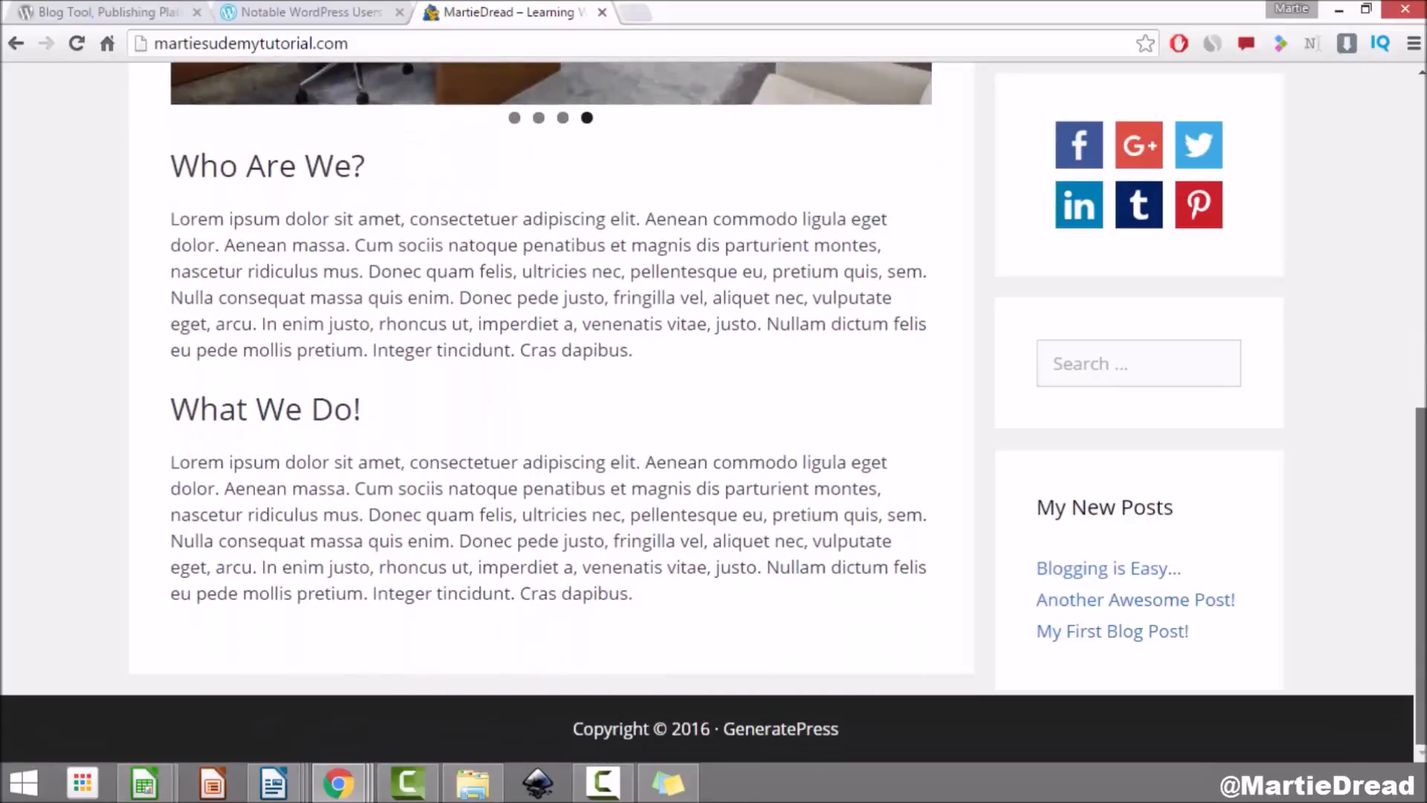
pyautogui.scroll(5, 1407, 243)
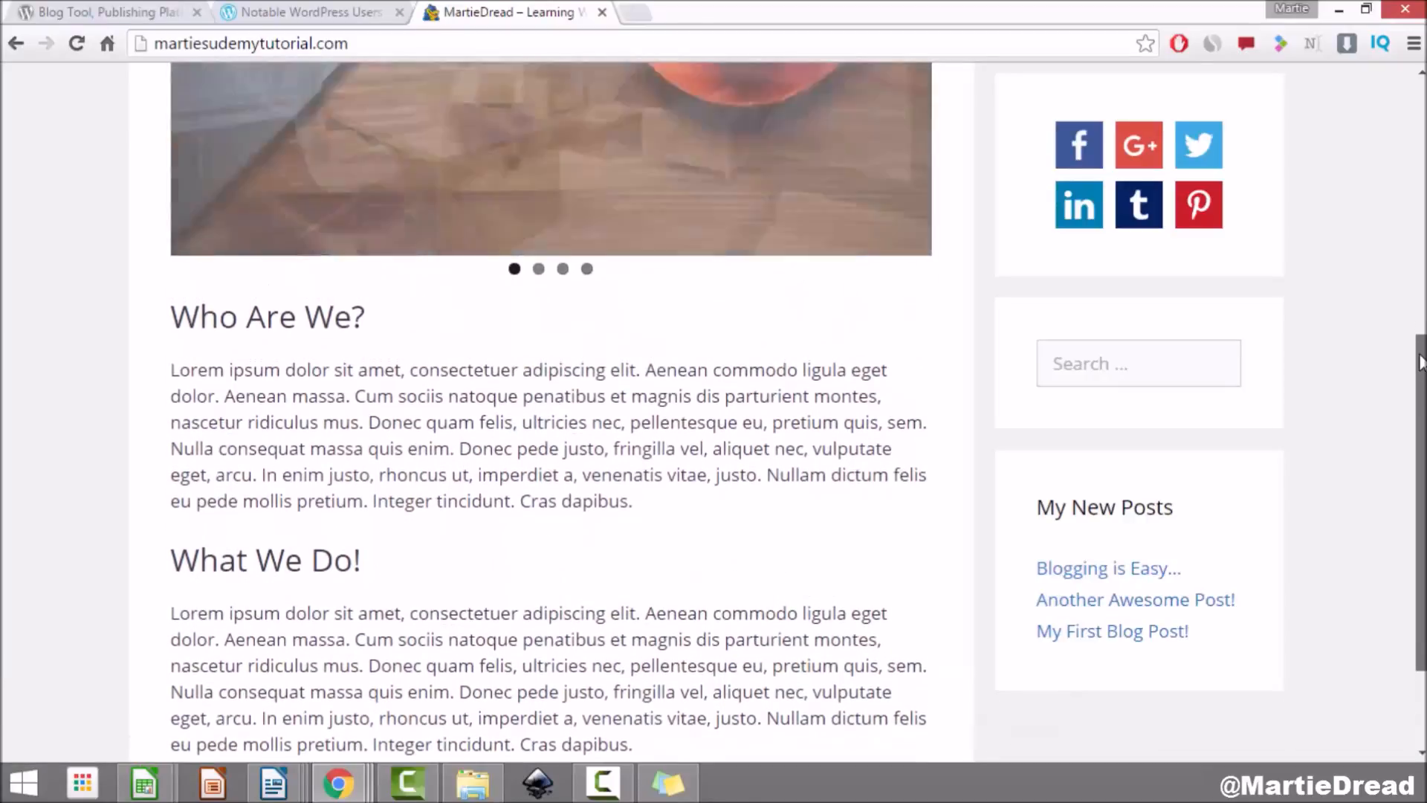
pyautogui.scroll(4, 1407, 243)
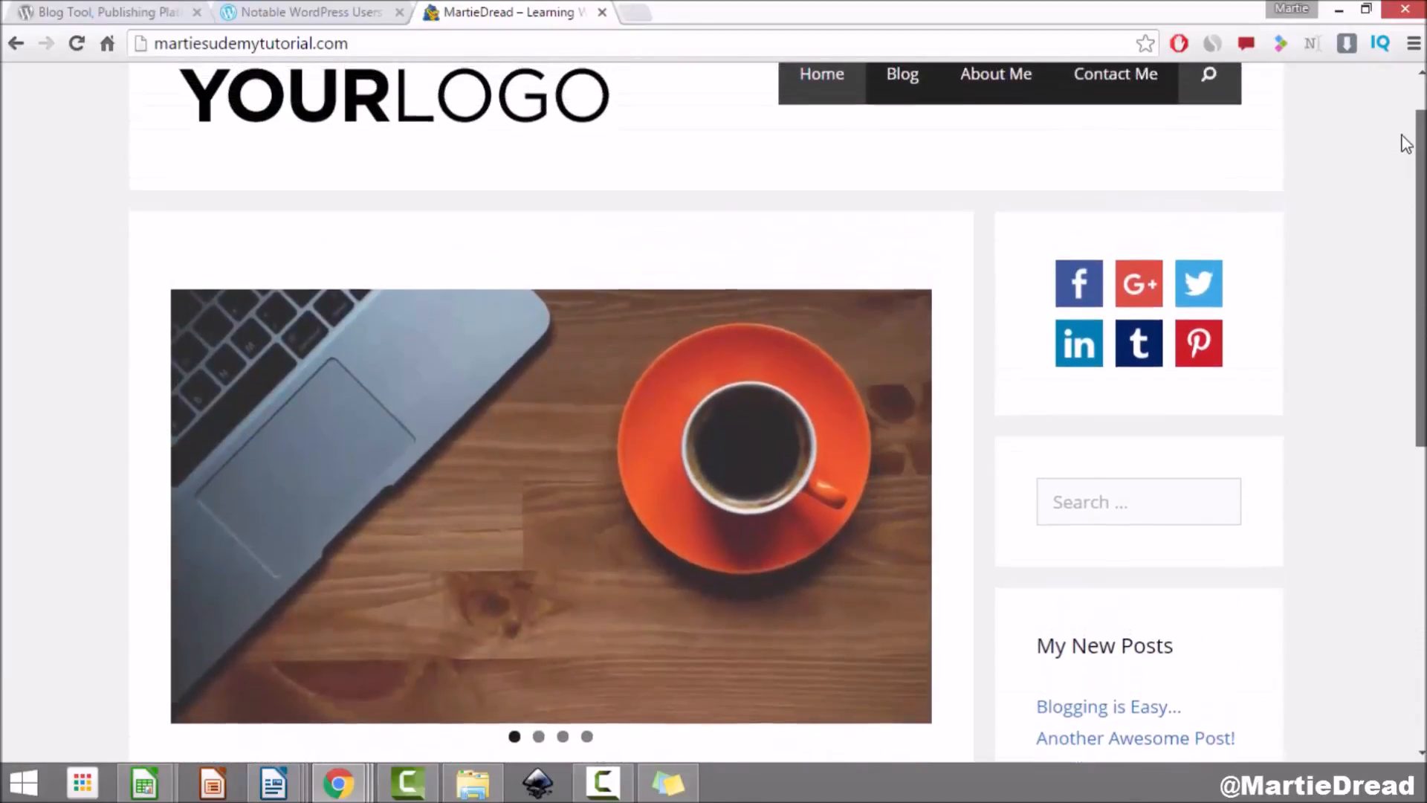
pyautogui.scroll(-3, 134, 366)
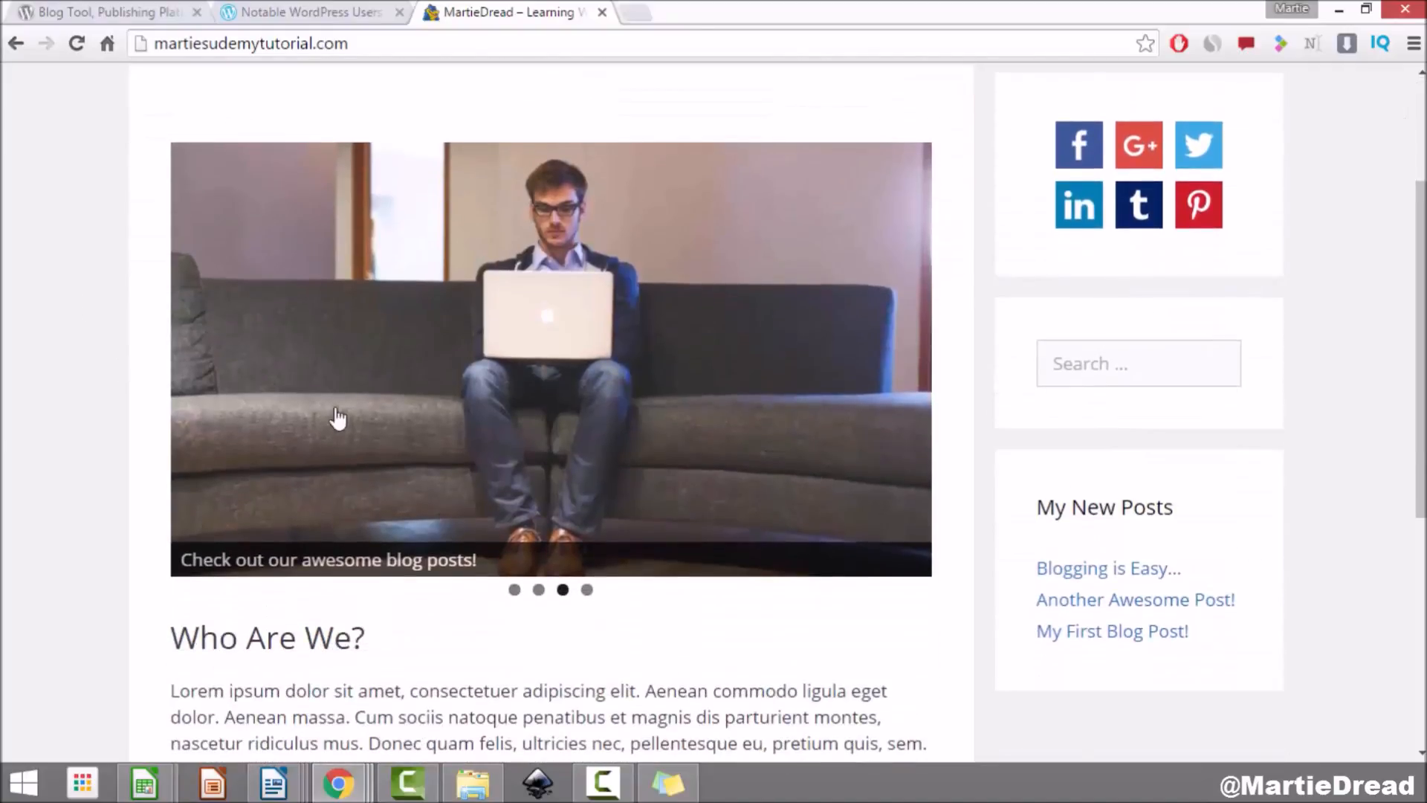
pyautogui.click(580, 392)
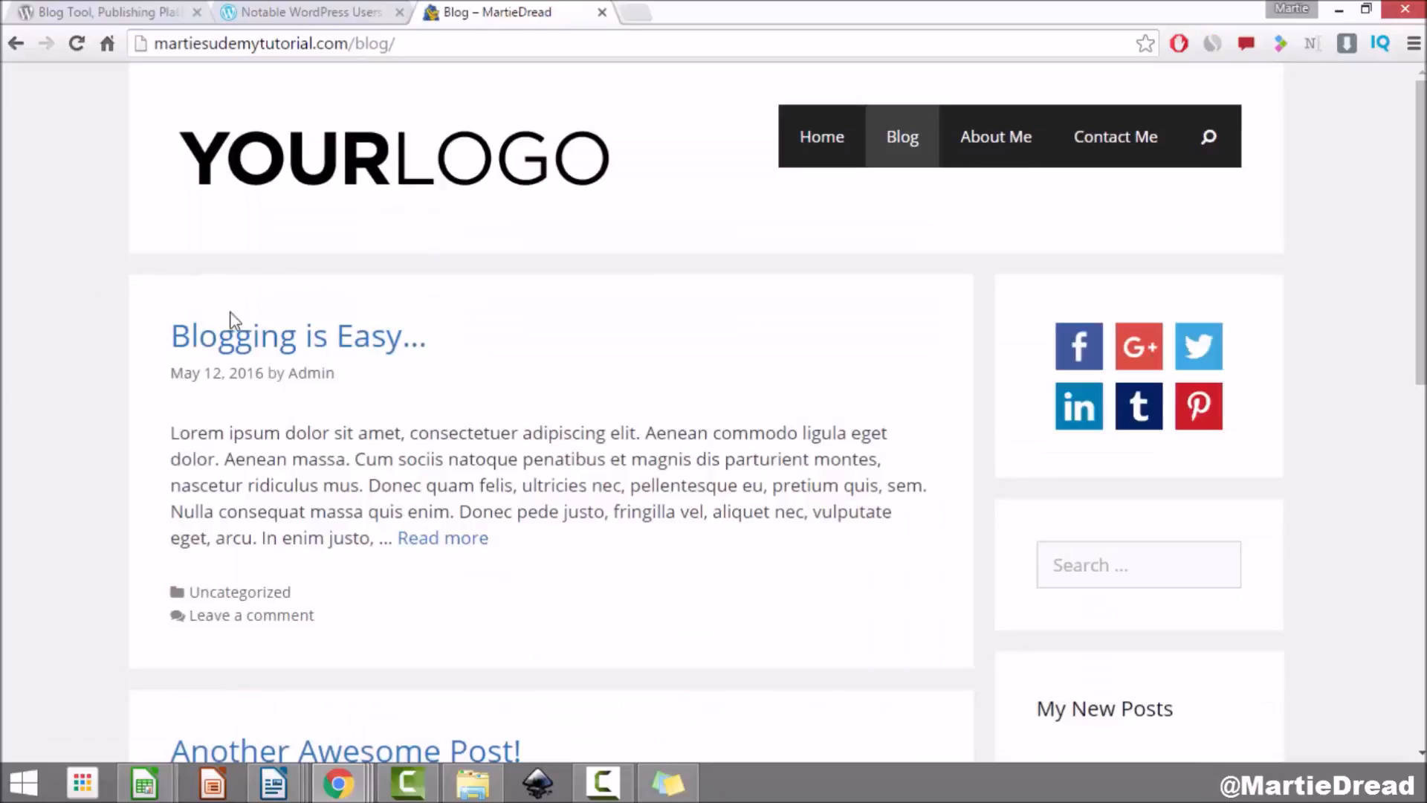
pyautogui.scroll(-5, 59, 307)
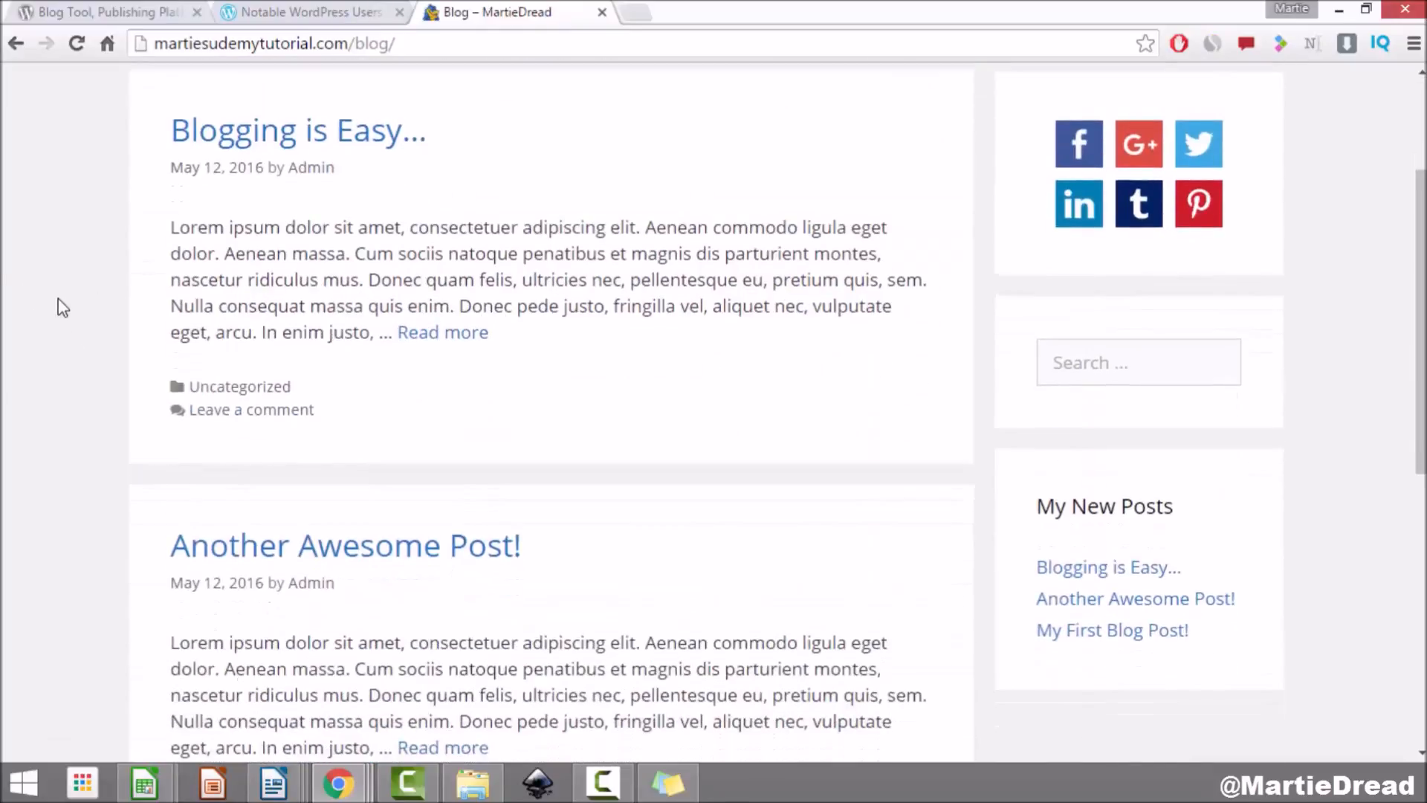
pyautogui.scroll(-2, 59, 307)
pyautogui.scroll(7, 52, 310)
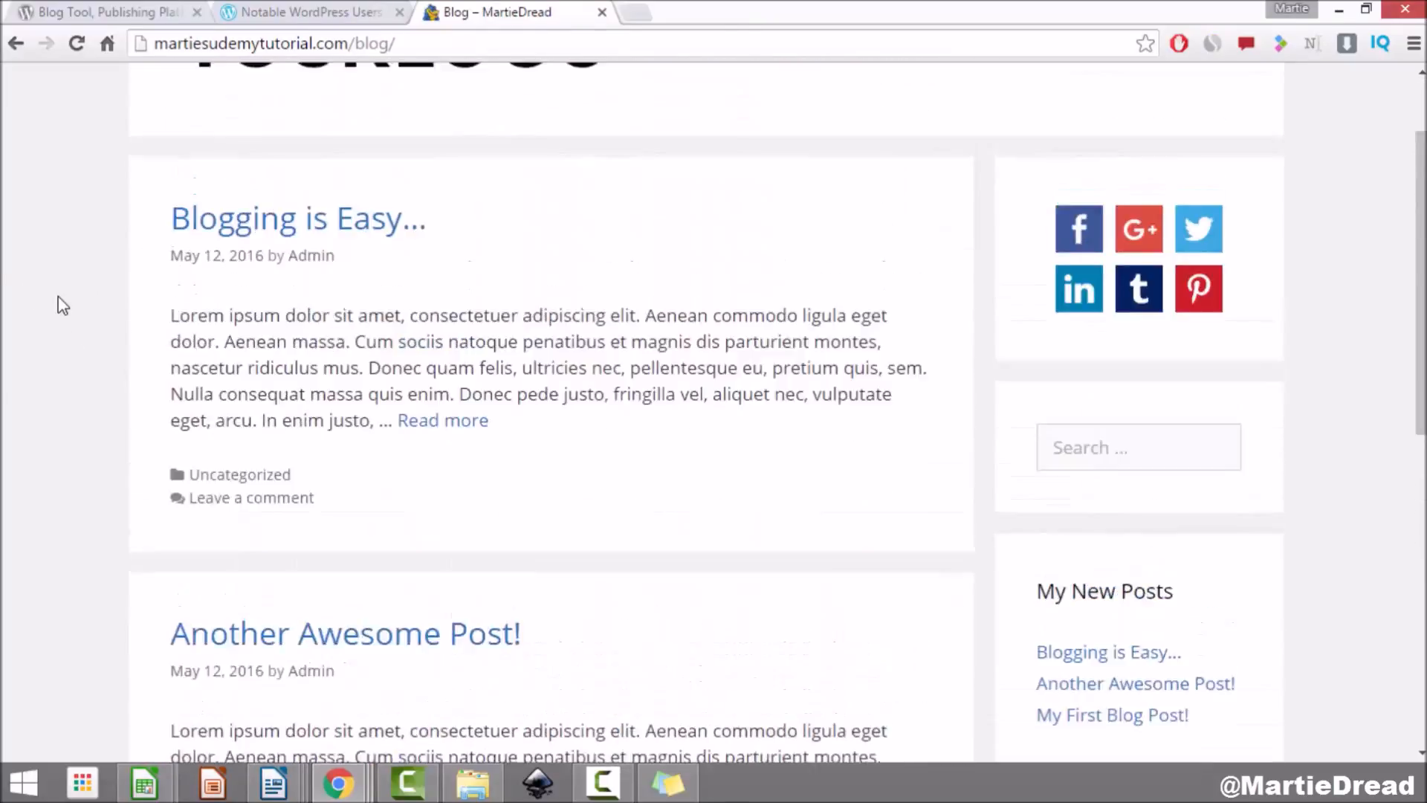
# Step: Read the 'Blogging is Easy...' post down to its Leave a Comment box, then scroll back up
pyautogui.click(269, 344)
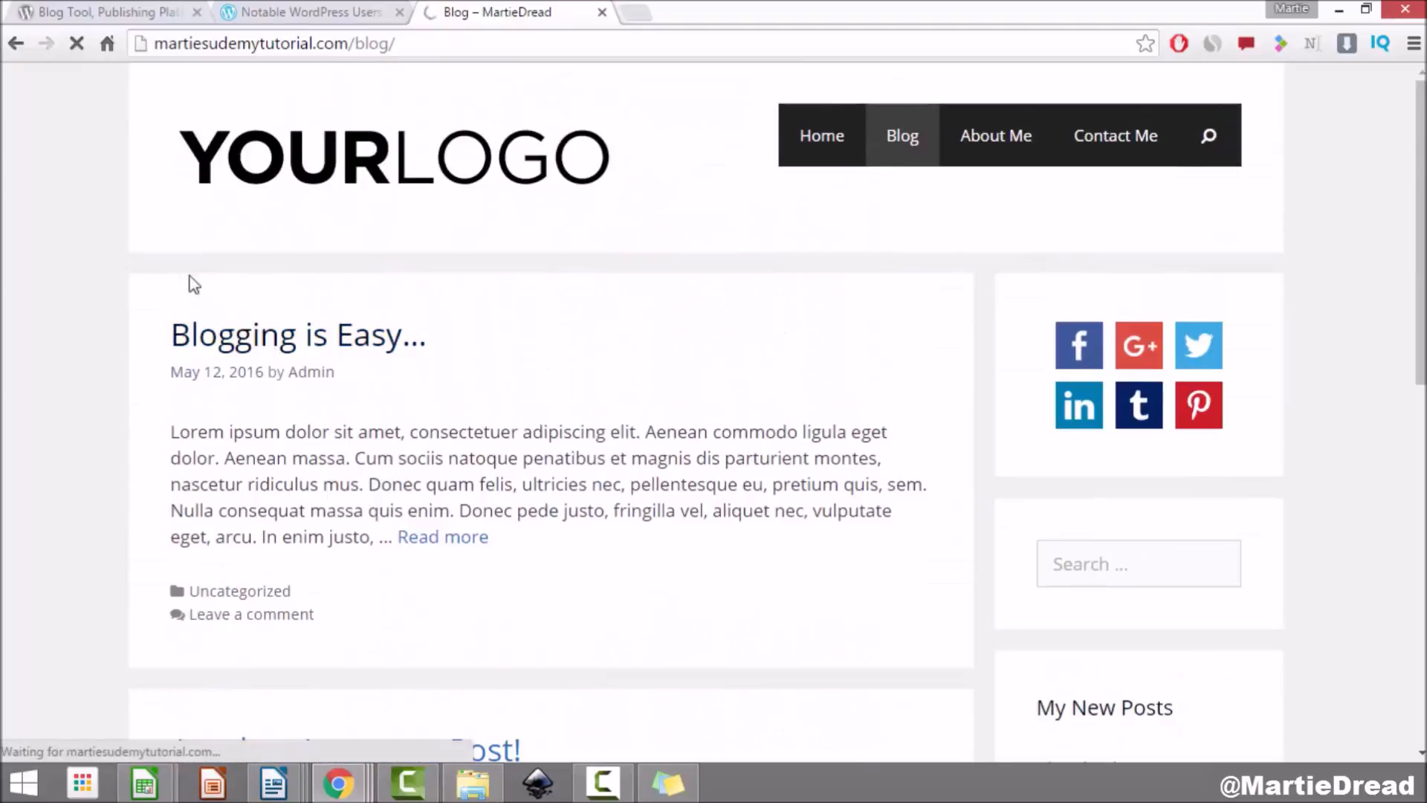
pyautogui.scroll(-5, 134, 353)
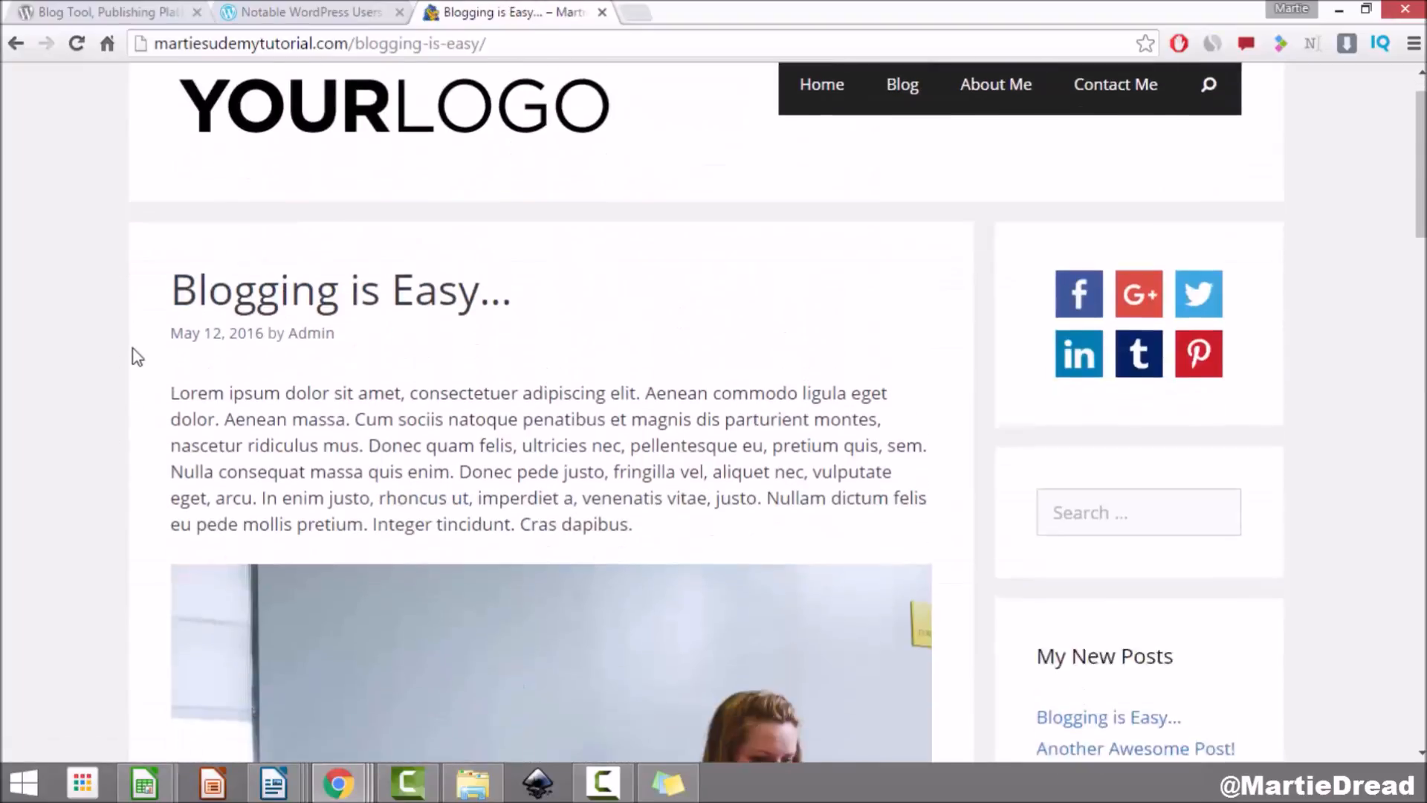
pyautogui.scroll(-10, 134, 351)
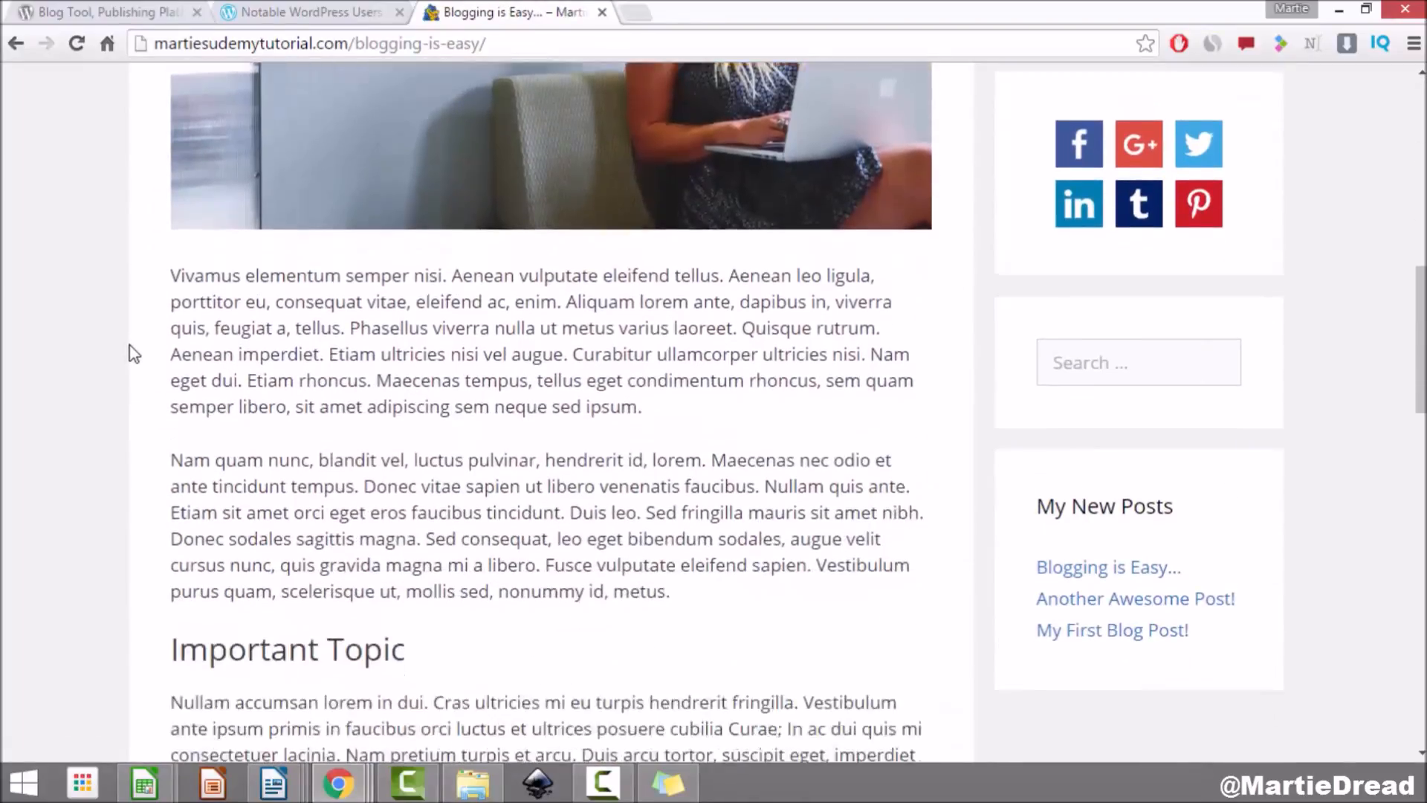
pyautogui.scroll(-11, 190, 476)
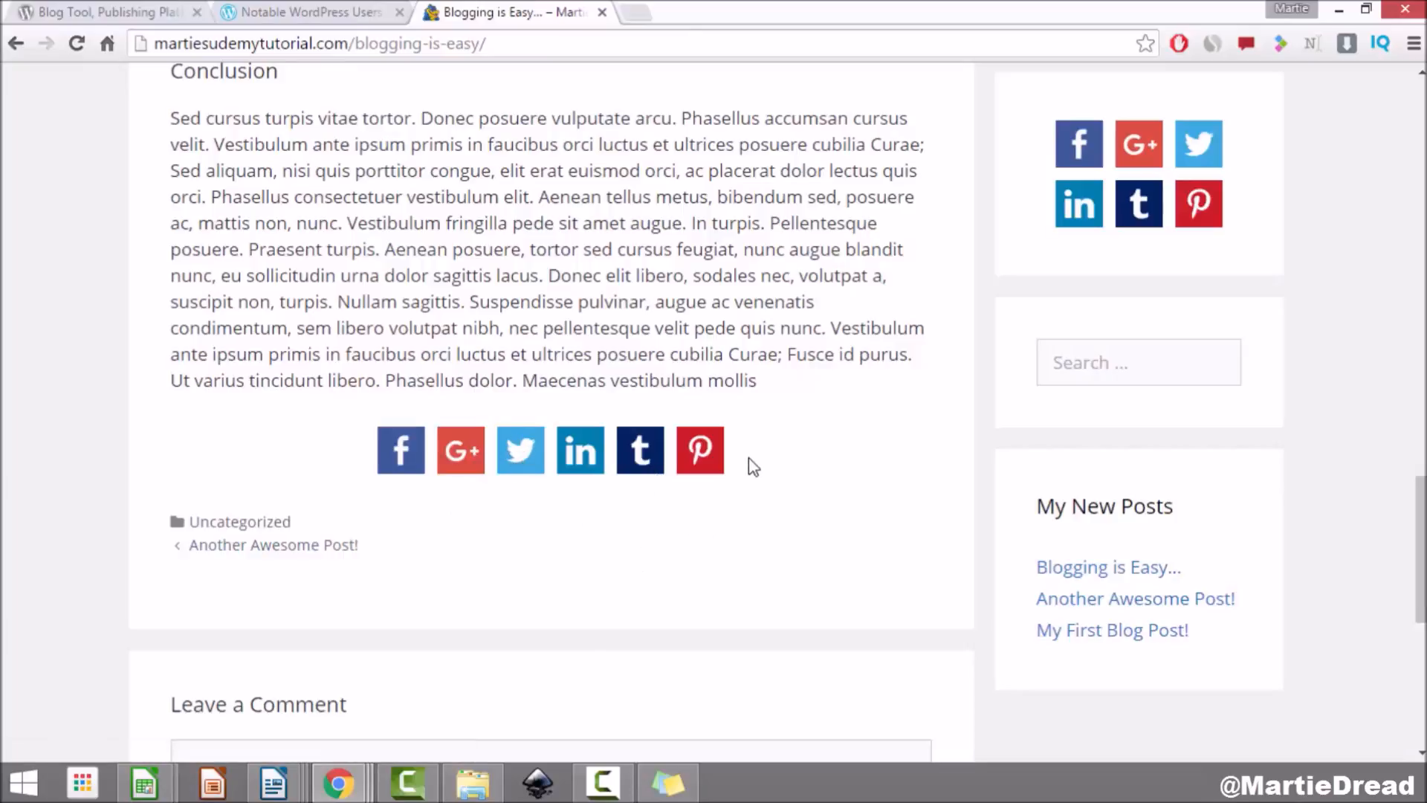
pyautogui.scroll(-5, 26, 341)
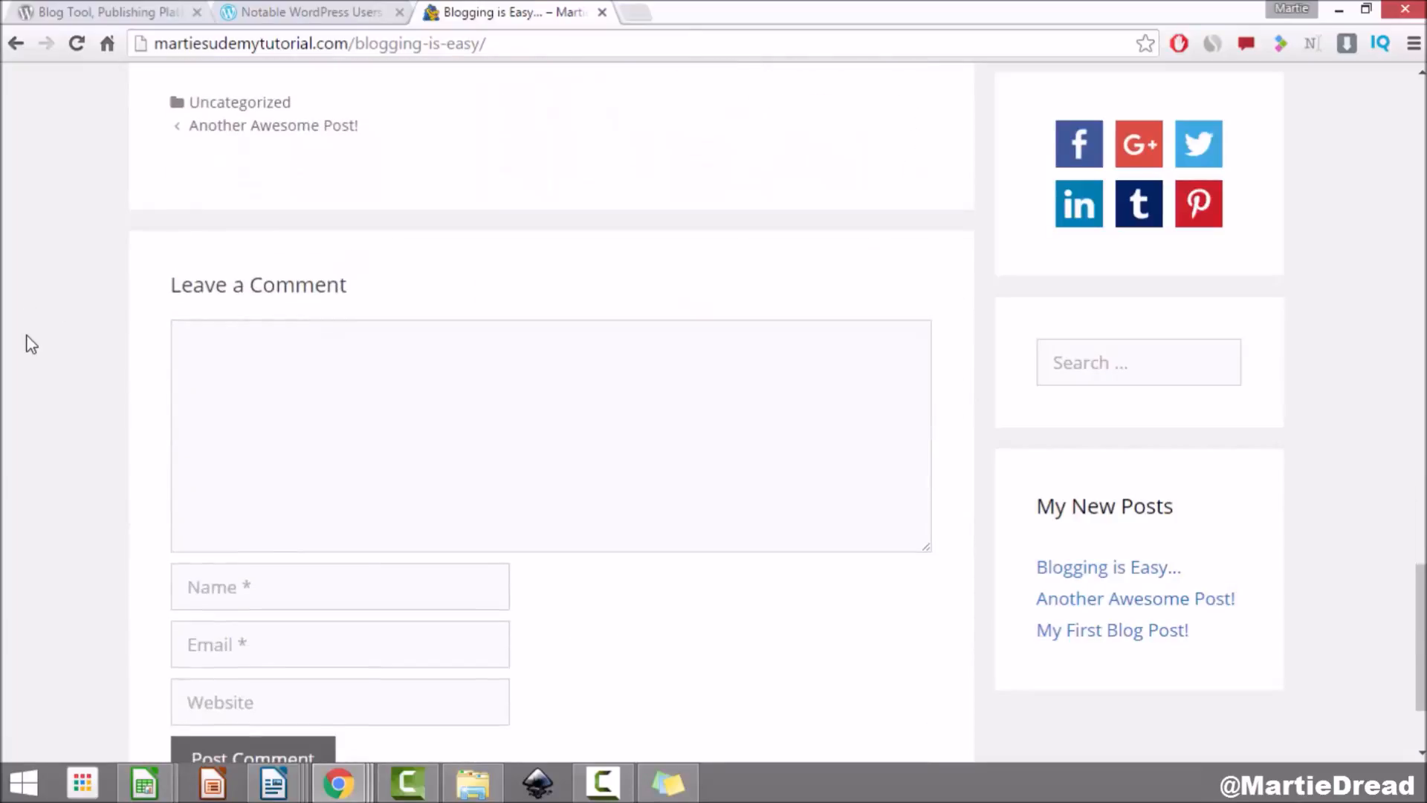
pyautogui.scroll(-1, 2, 402)
pyautogui.click(287, 307)
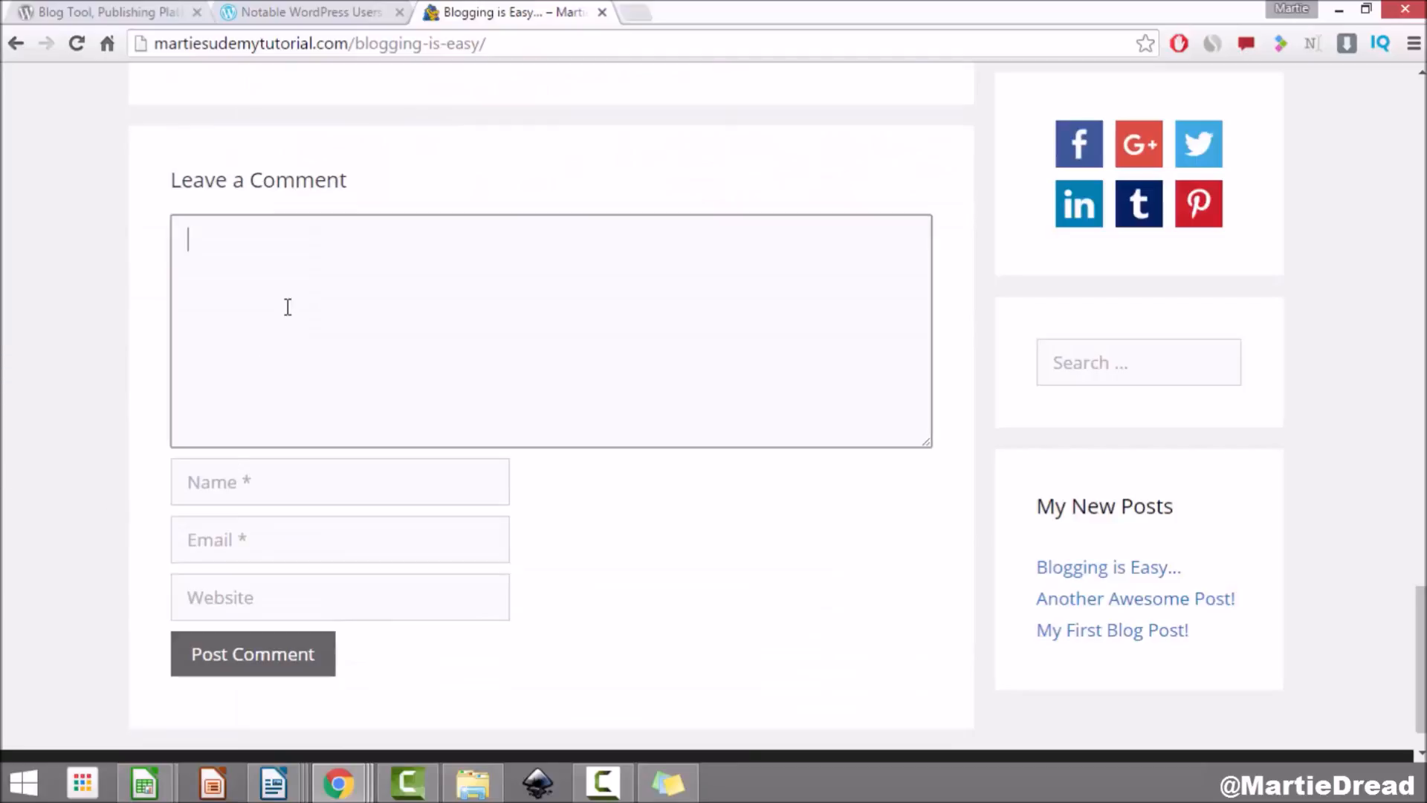
pyautogui.scroll(12, 288, 308)
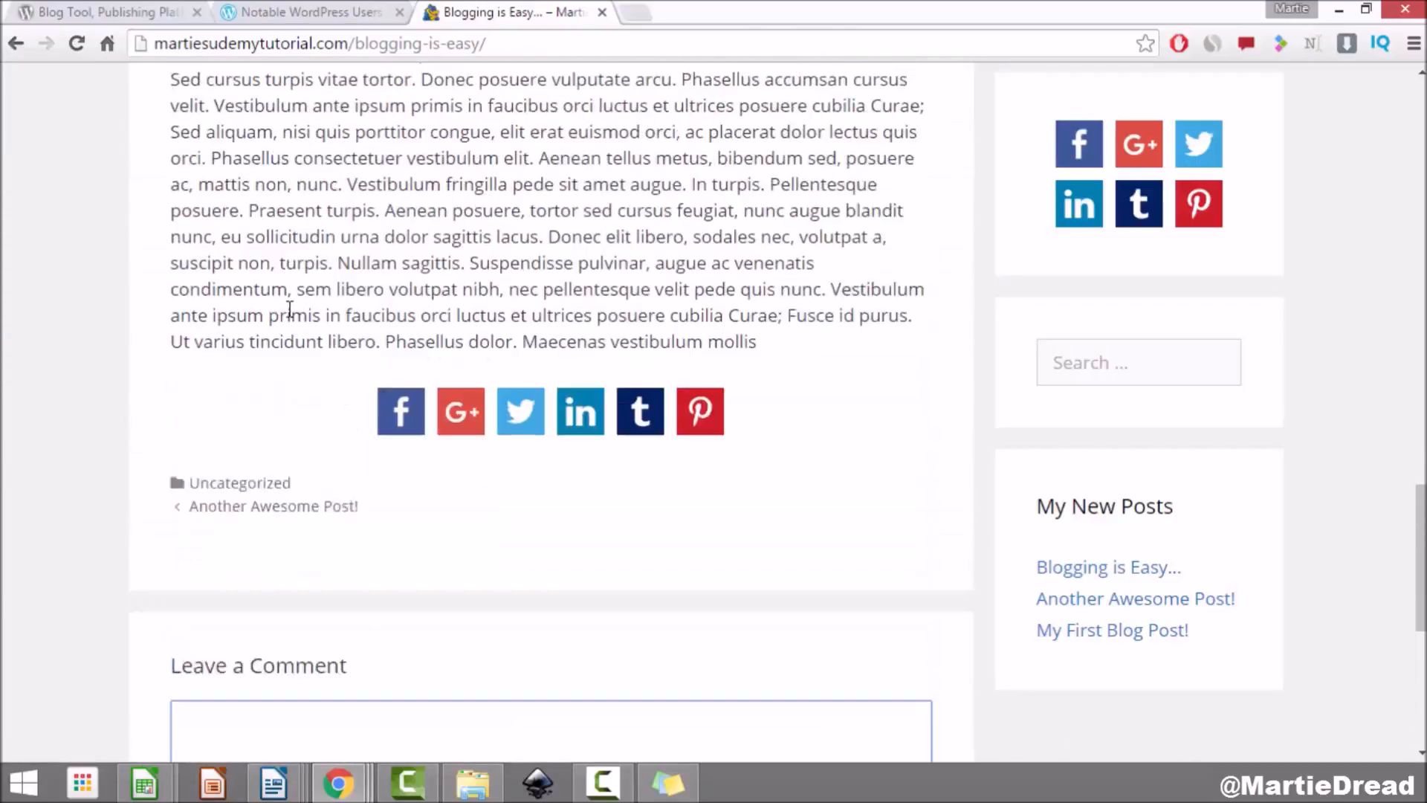
pyautogui.scroll(10, 294, 313)
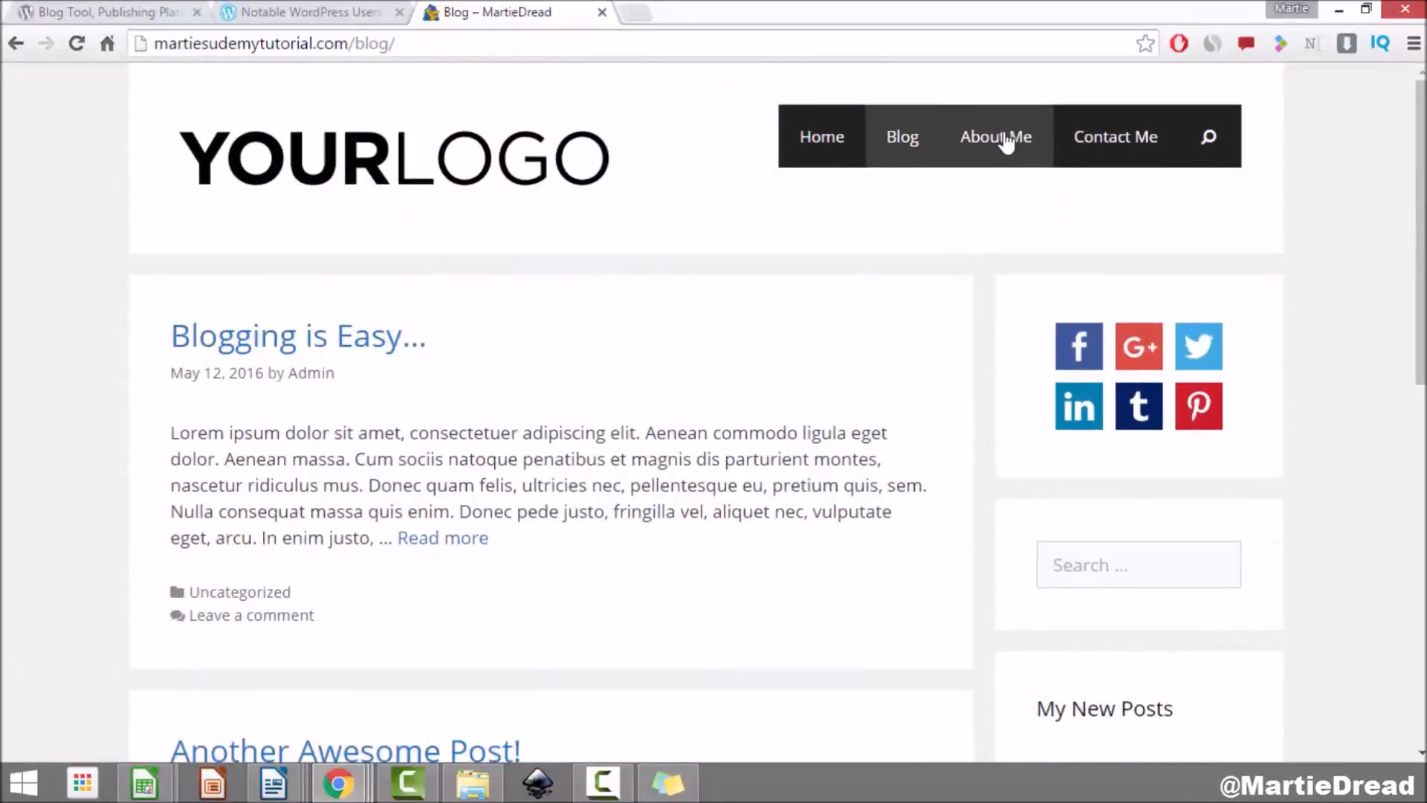
# Step: Try the About Me contact form's Name, Email, Subject and Message fields, then narrow Chrome to phone width
pyautogui.click(1005, 141)
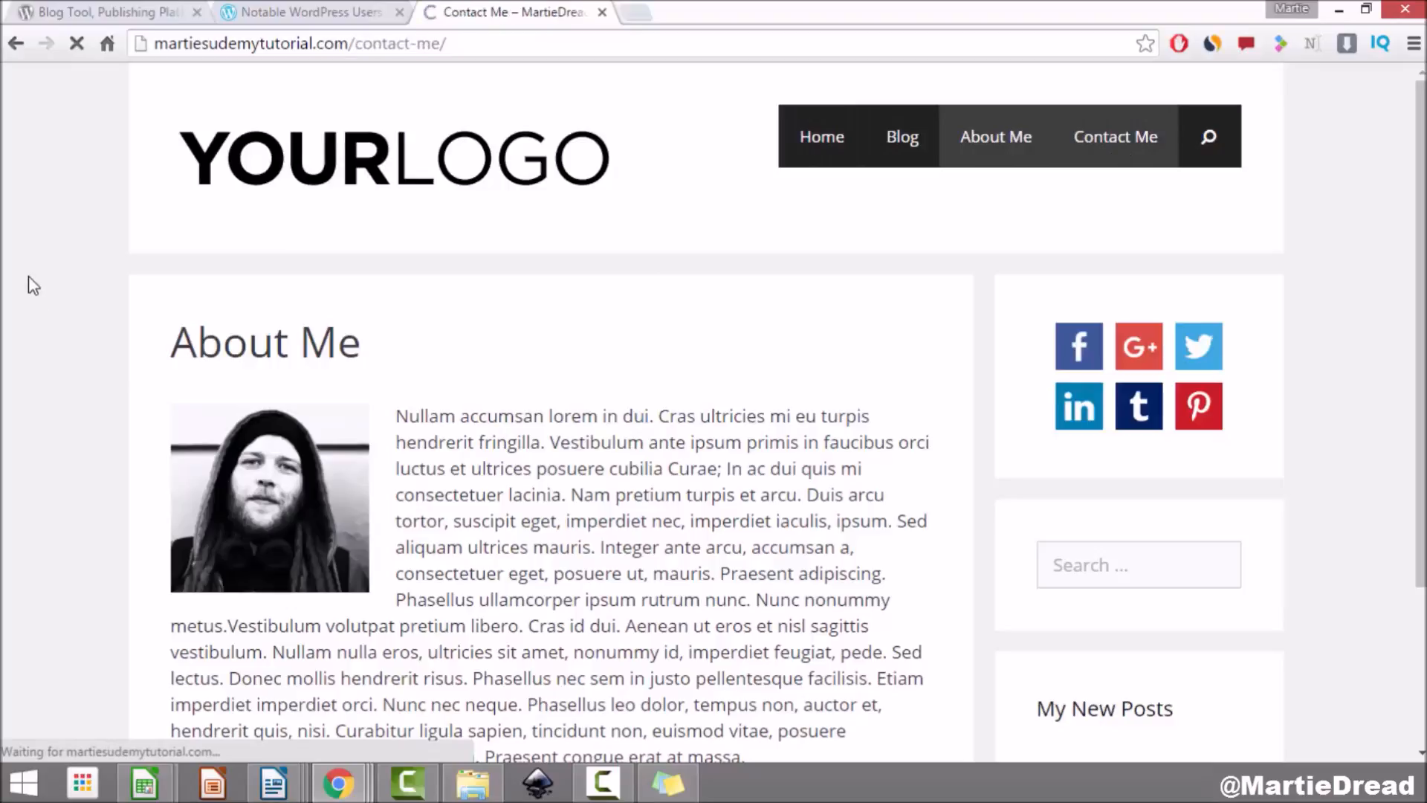
pyautogui.scroll(-2, 40, 373)
pyautogui.scroll(-7, 41, 374)
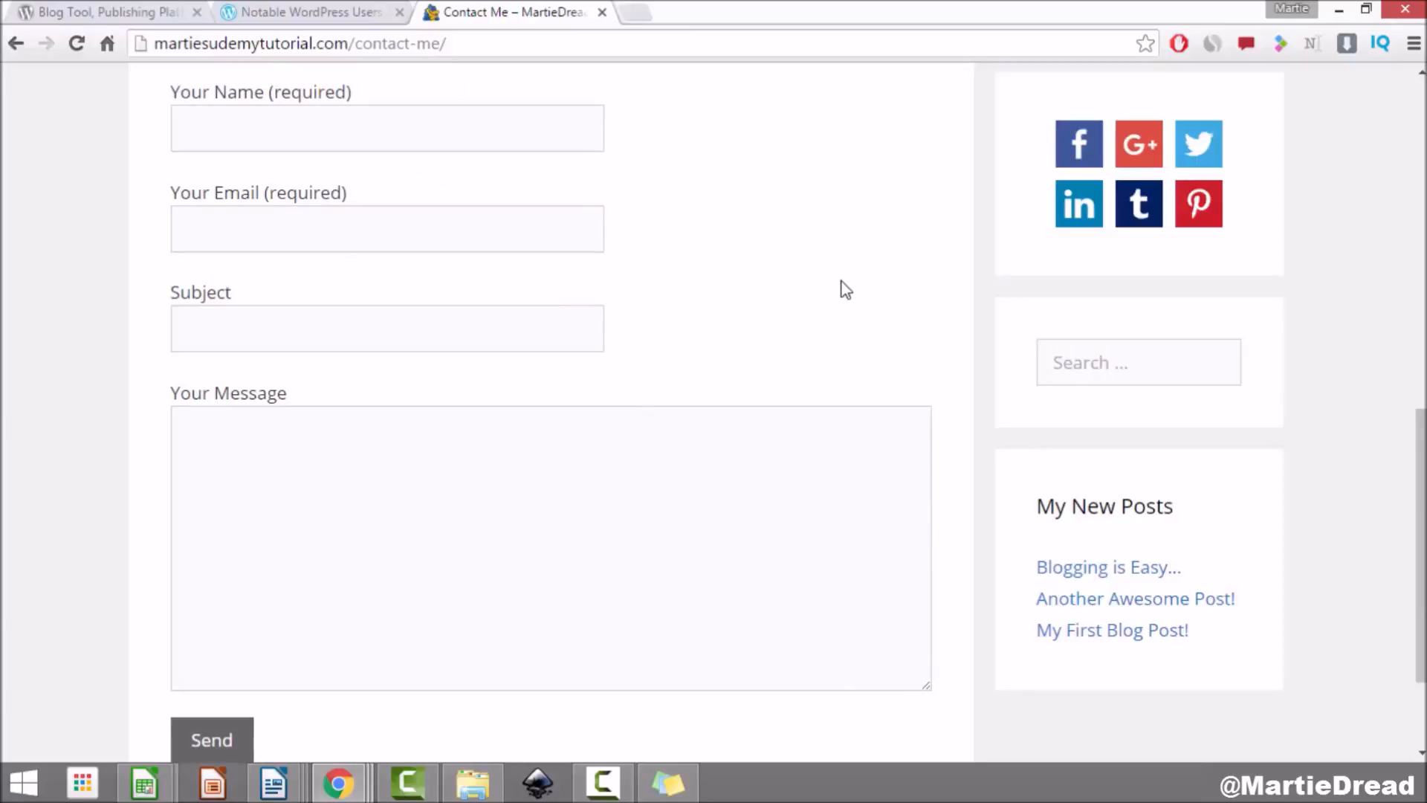
pyautogui.click(436, 118)
pyautogui.click(380, 242)
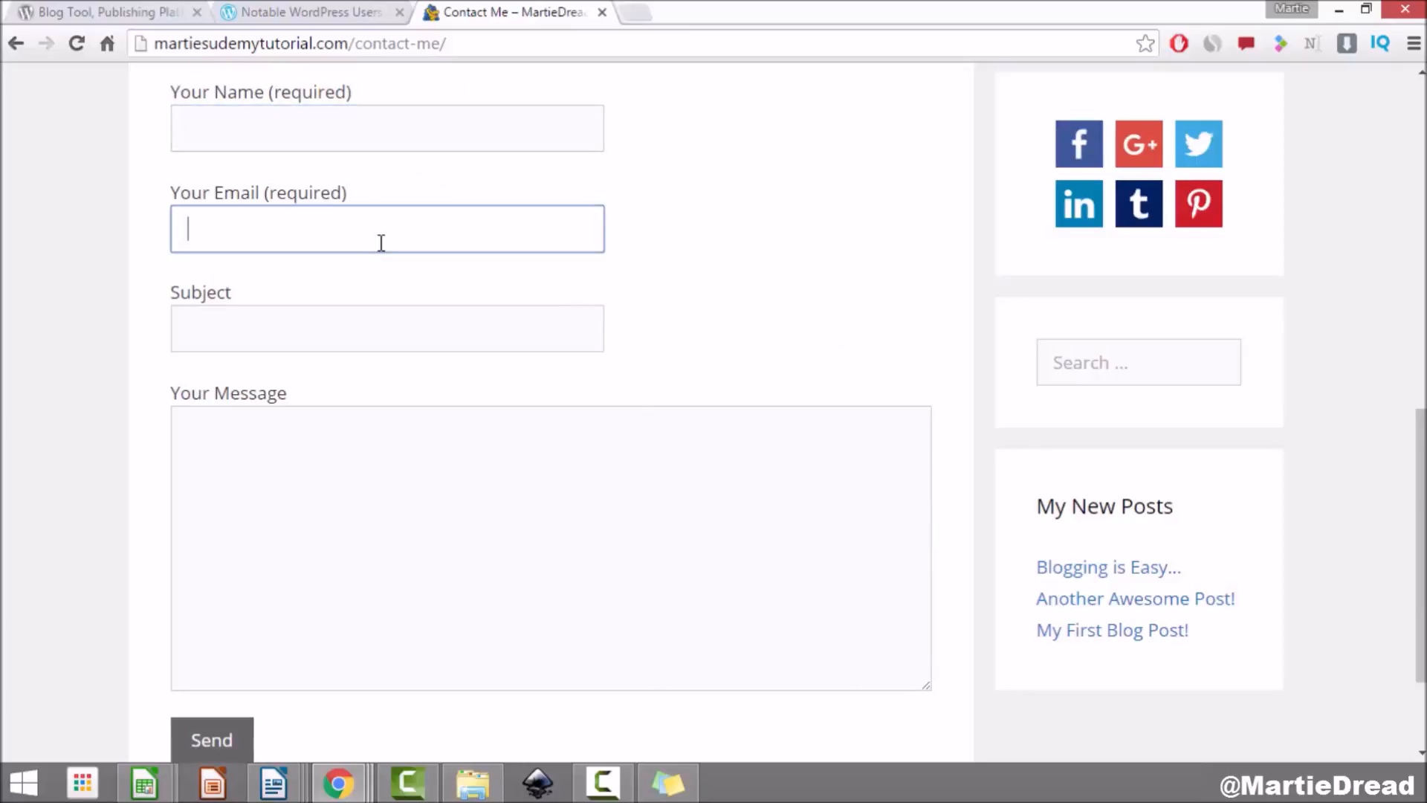
pyautogui.click(464, 312)
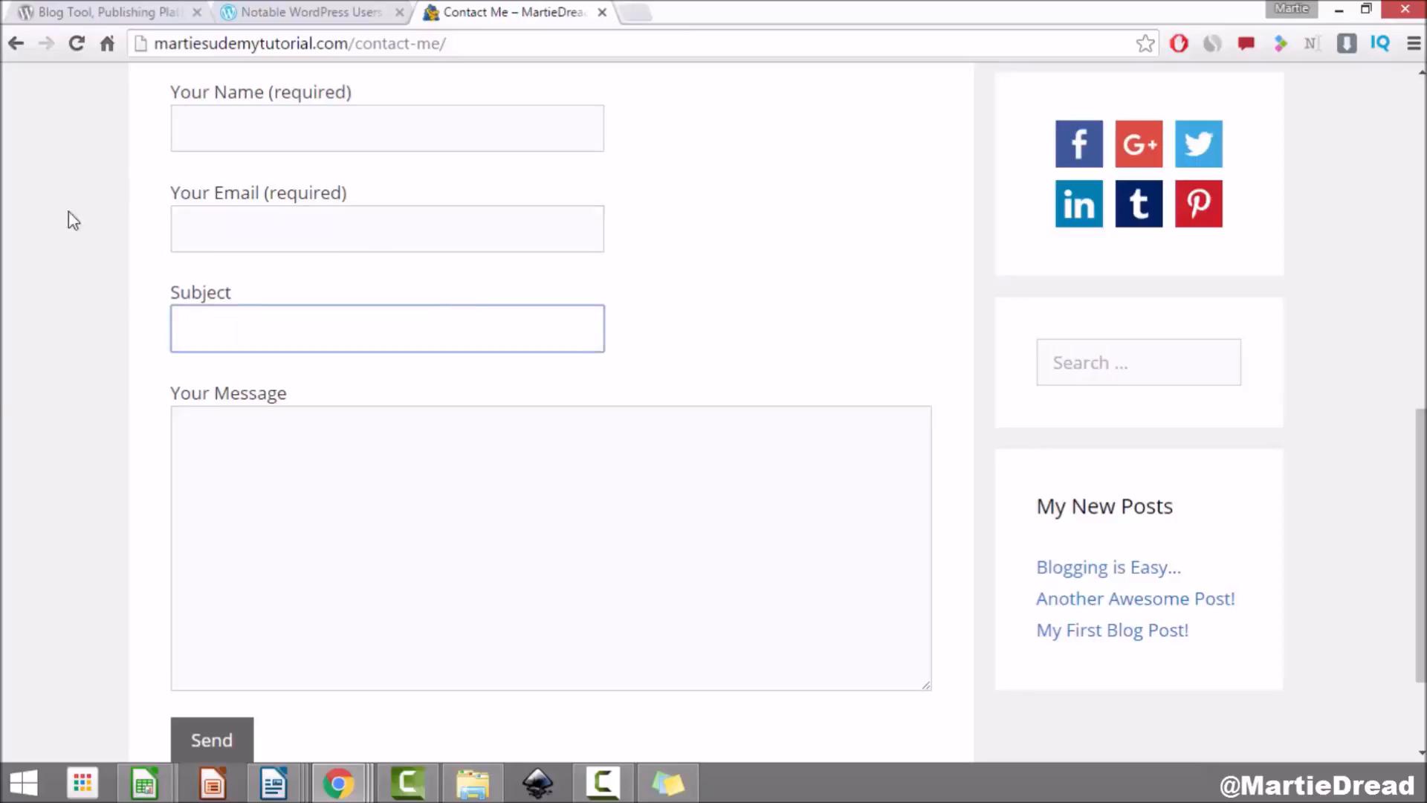
pyautogui.click(461, 485)
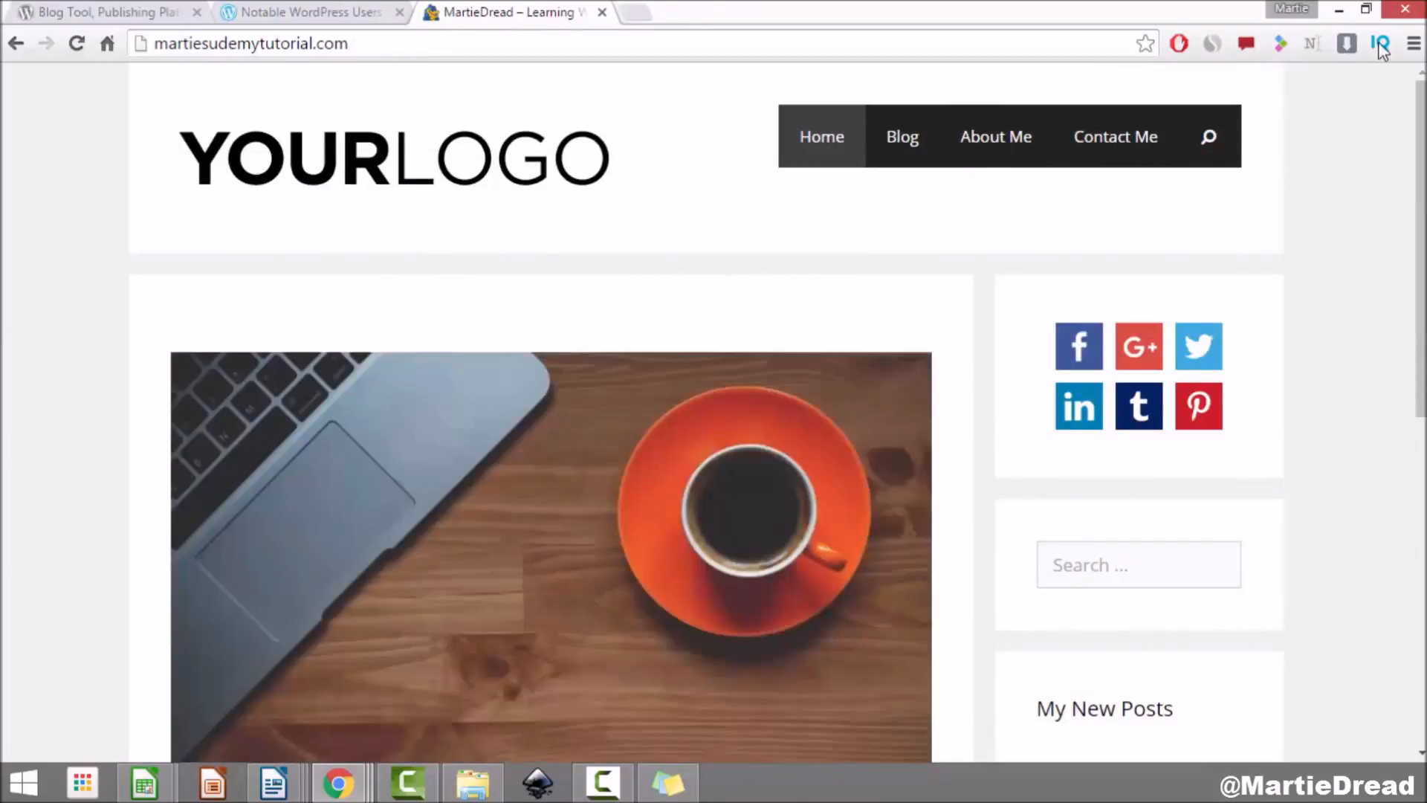
pyautogui.click(1367, 9)
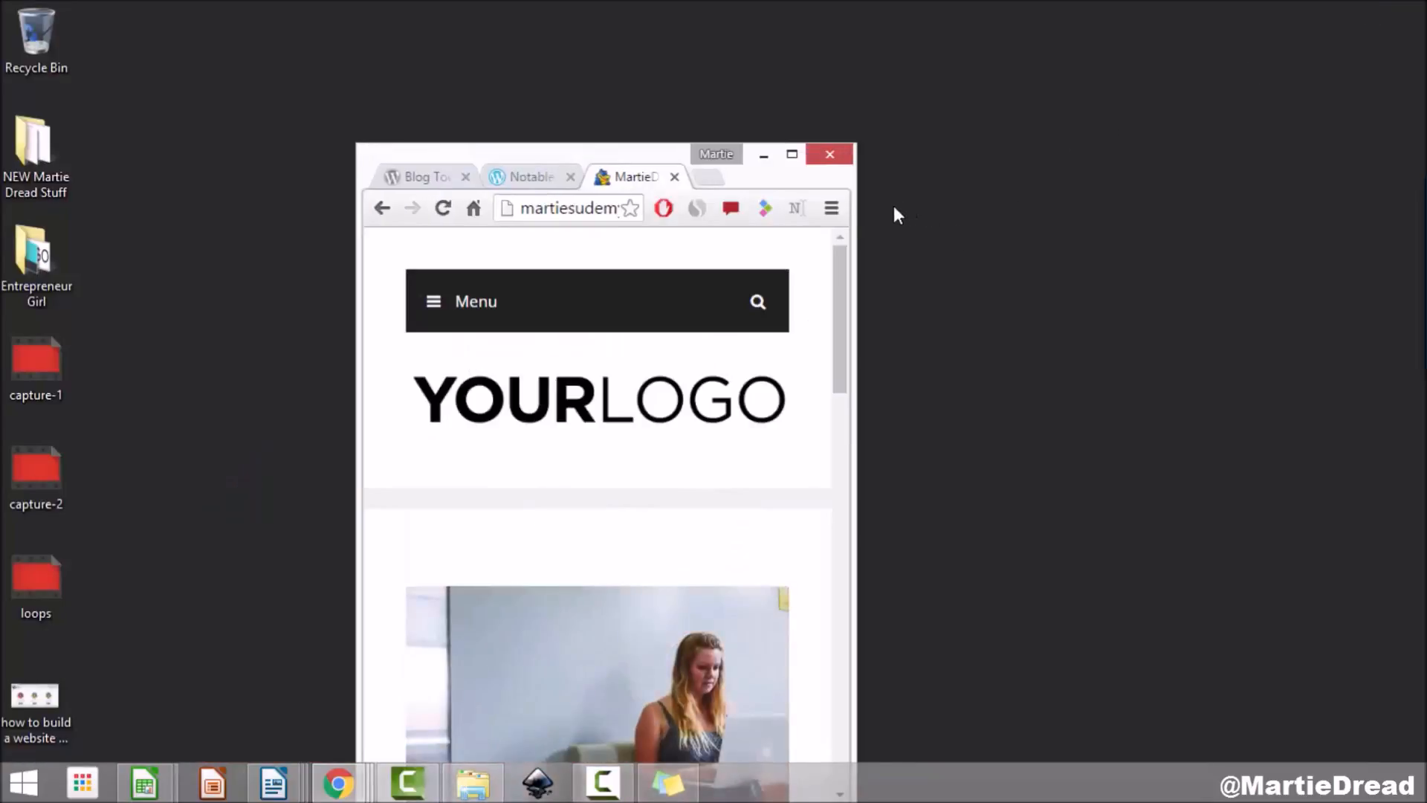
# Step: Widen Chrome slightly, scroll the mobile preview back to the YOURLOGO header, then maximize the window
pyautogui.moveTo(860, 212); pyautogui.dragTo(908, 213)
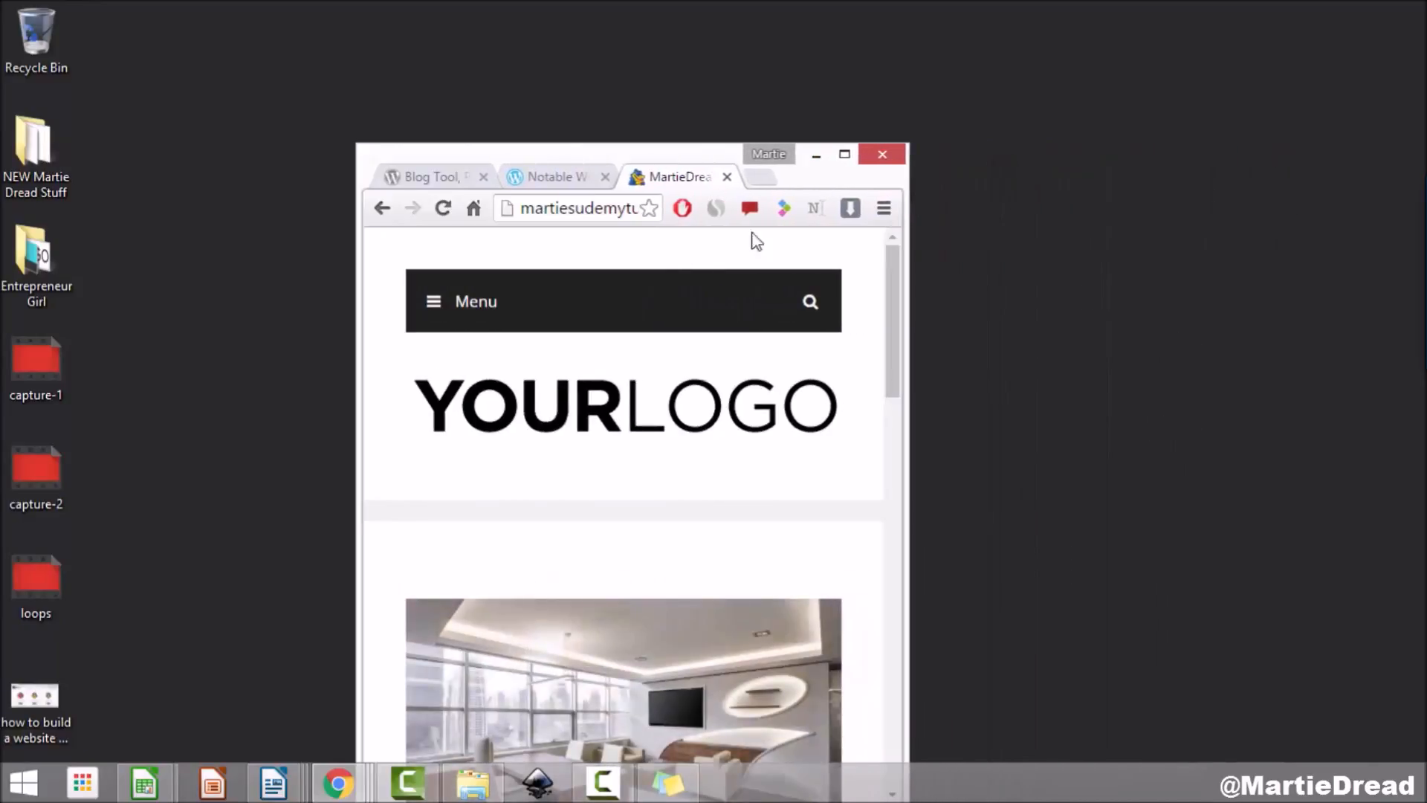
pyautogui.scroll(-15, 636, 296)
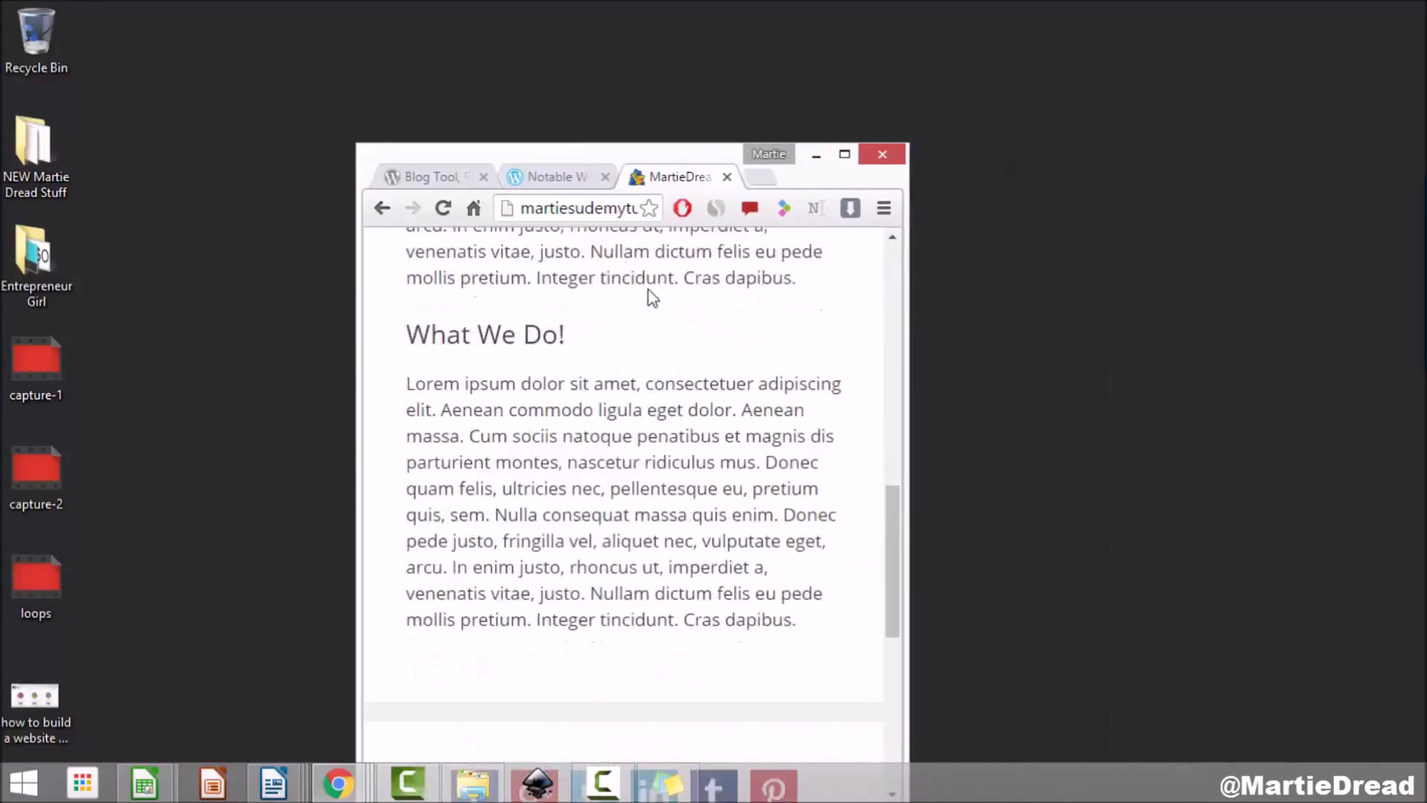
pyautogui.scroll(-3, 649, 290)
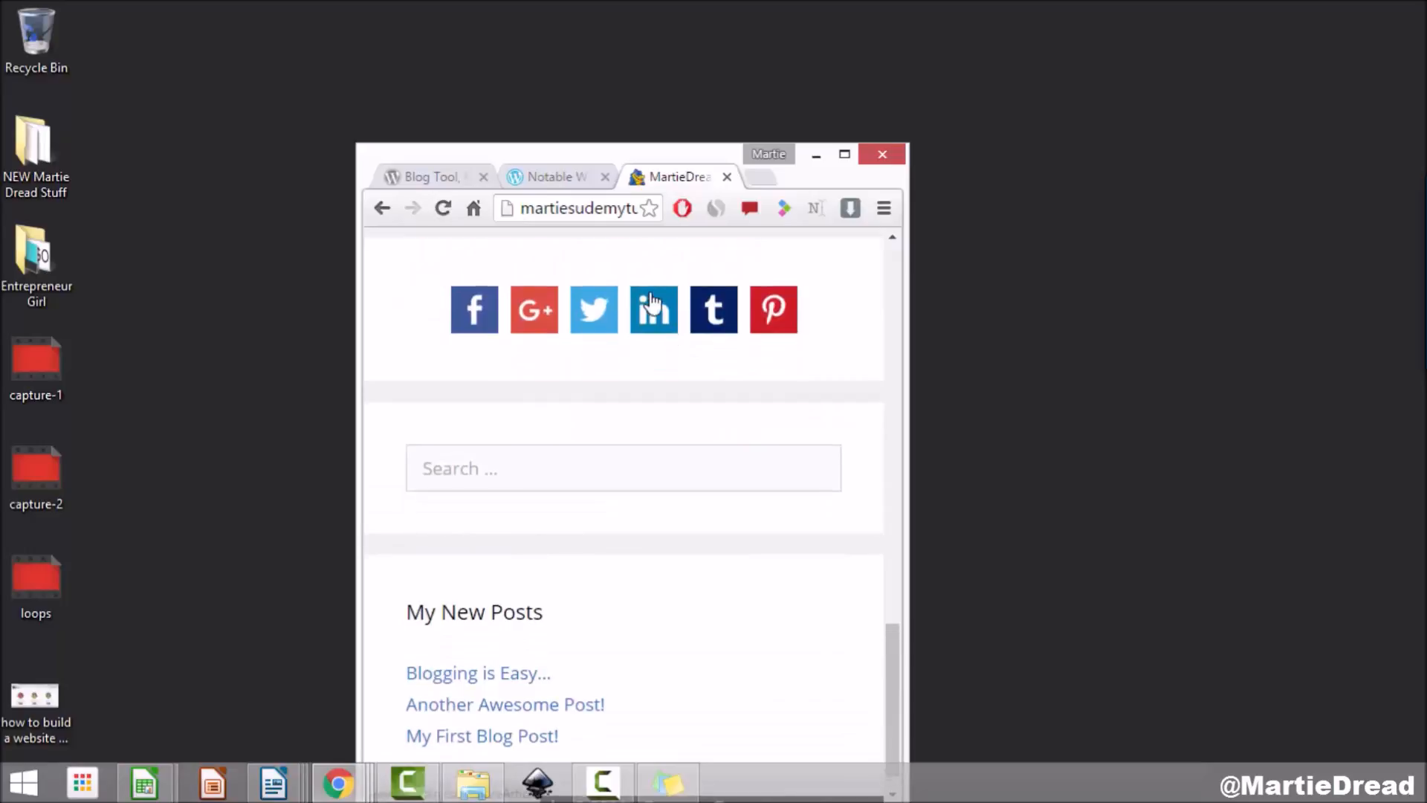
pyautogui.scroll(12, 651, 301)
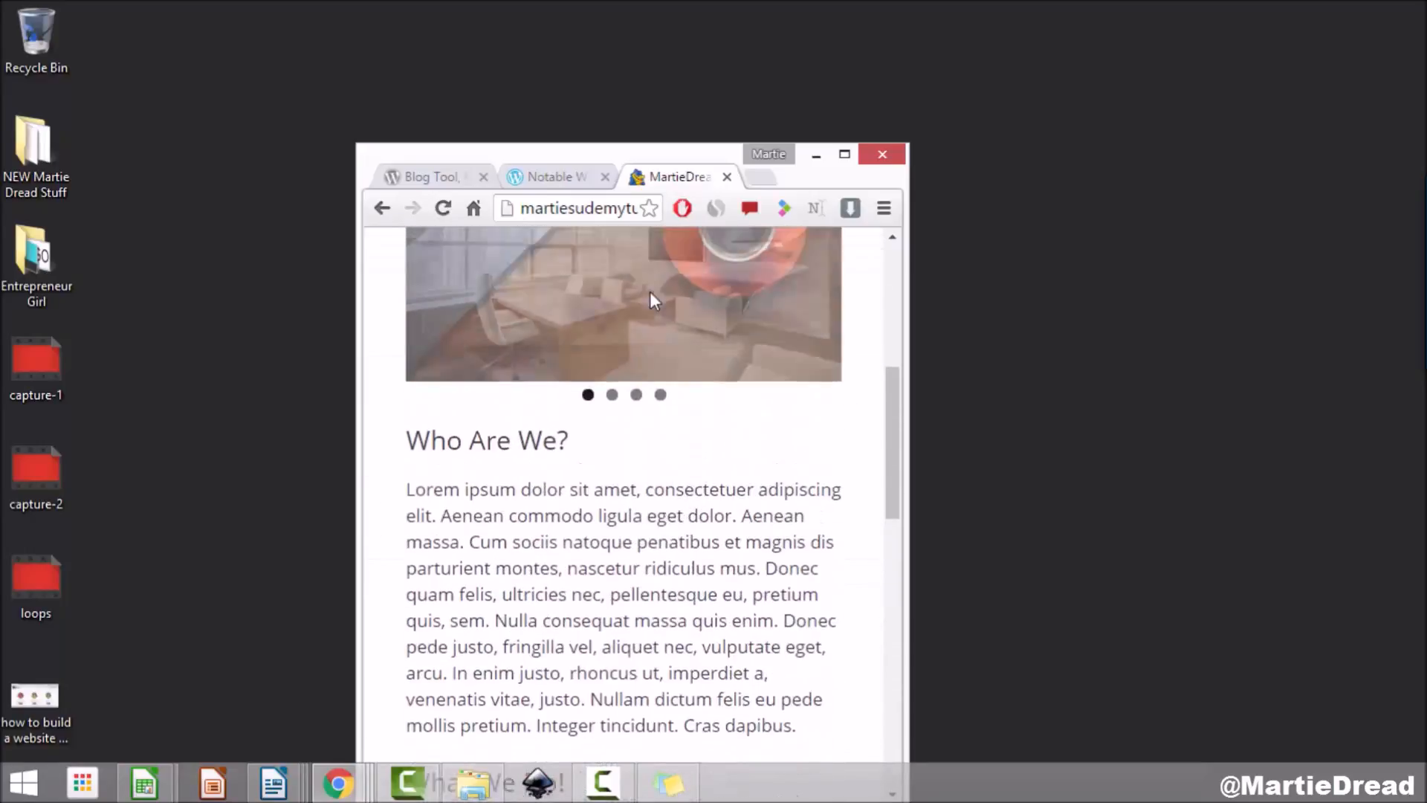
pyautogui.scroll(5, 649, 300)
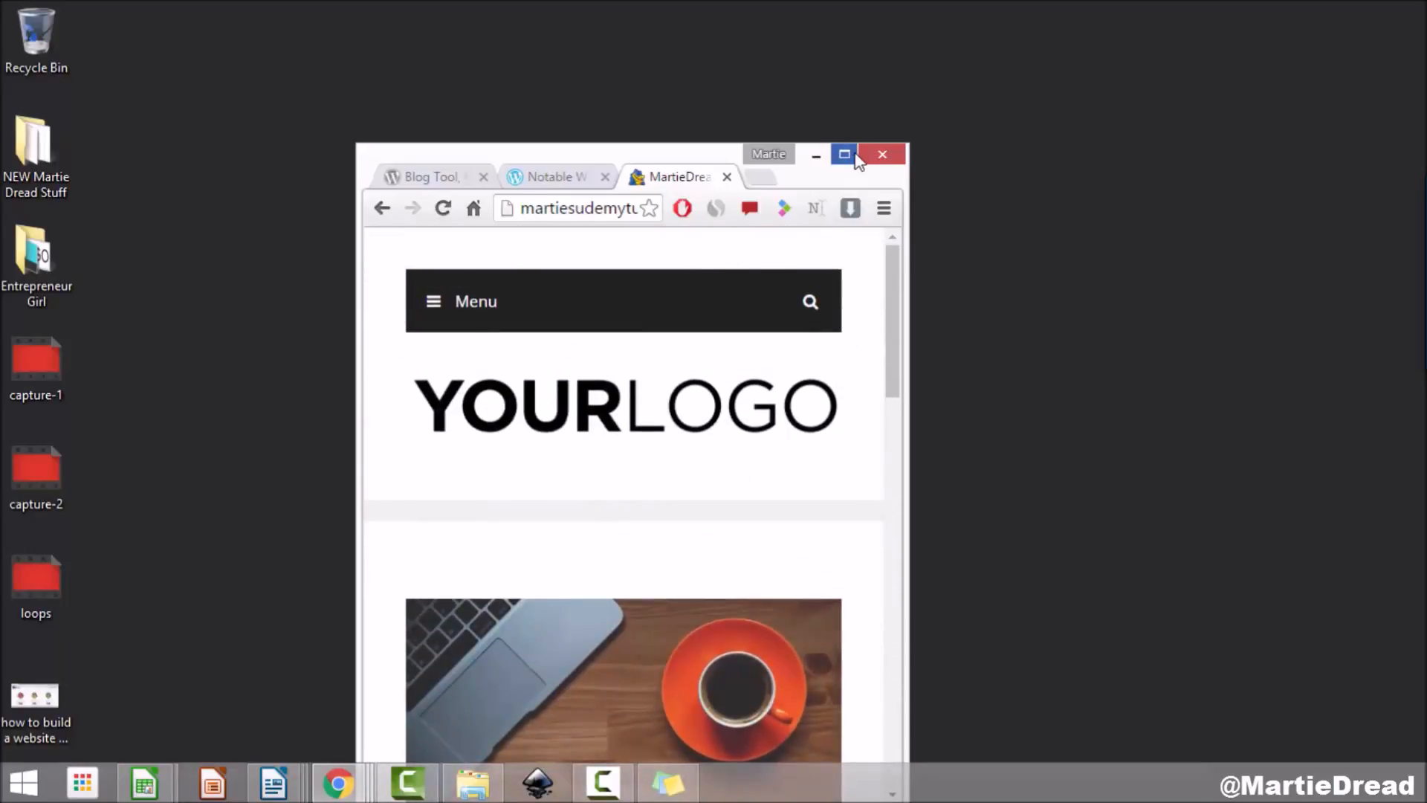
pyautogui.click(856, 158)
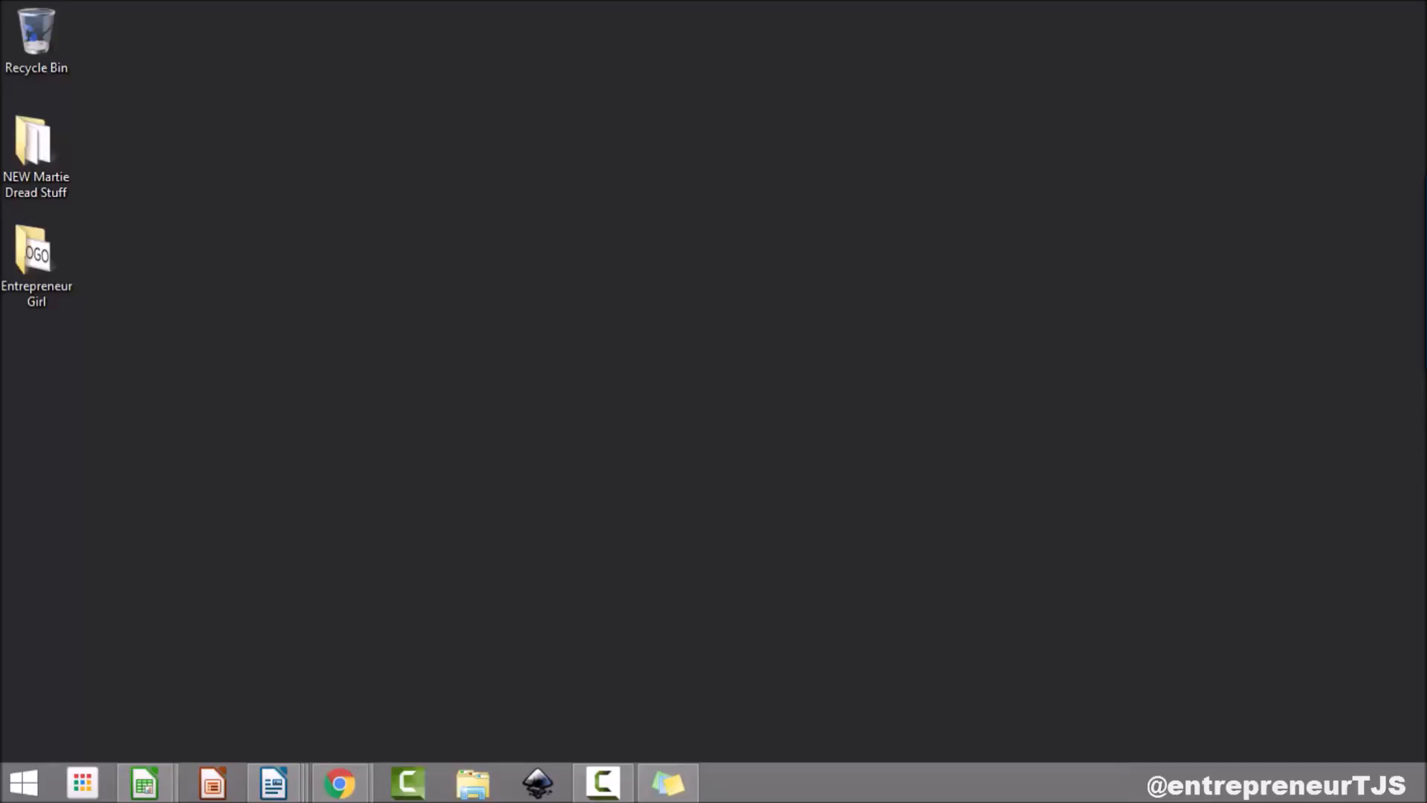
# Step: Open the website-steps sticky note and append '- $8-10' to the Get Web Hosting step
pyautogui.click(673, 784)
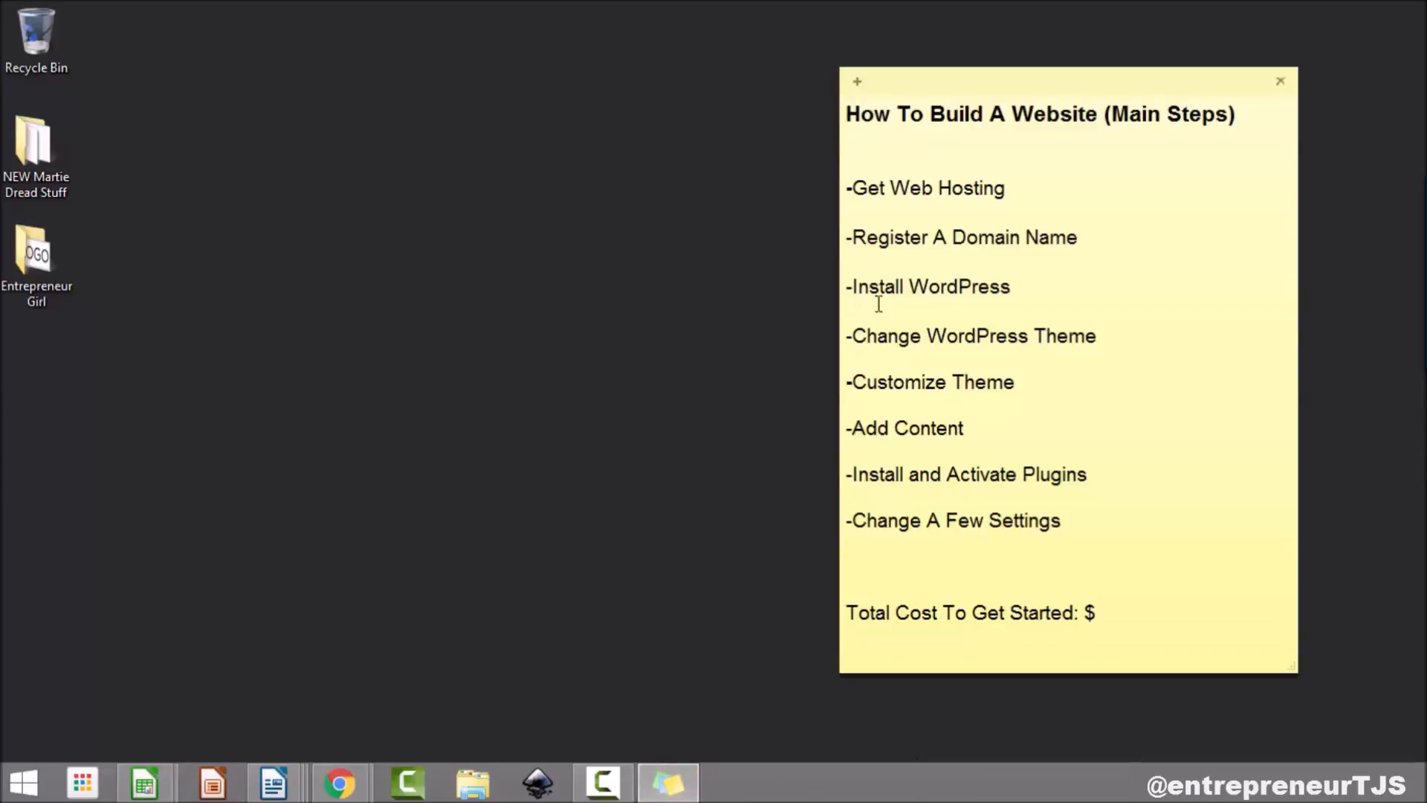
pyautogui.moveTo(1032, 188); pyautogui.dragTo(829, 176)
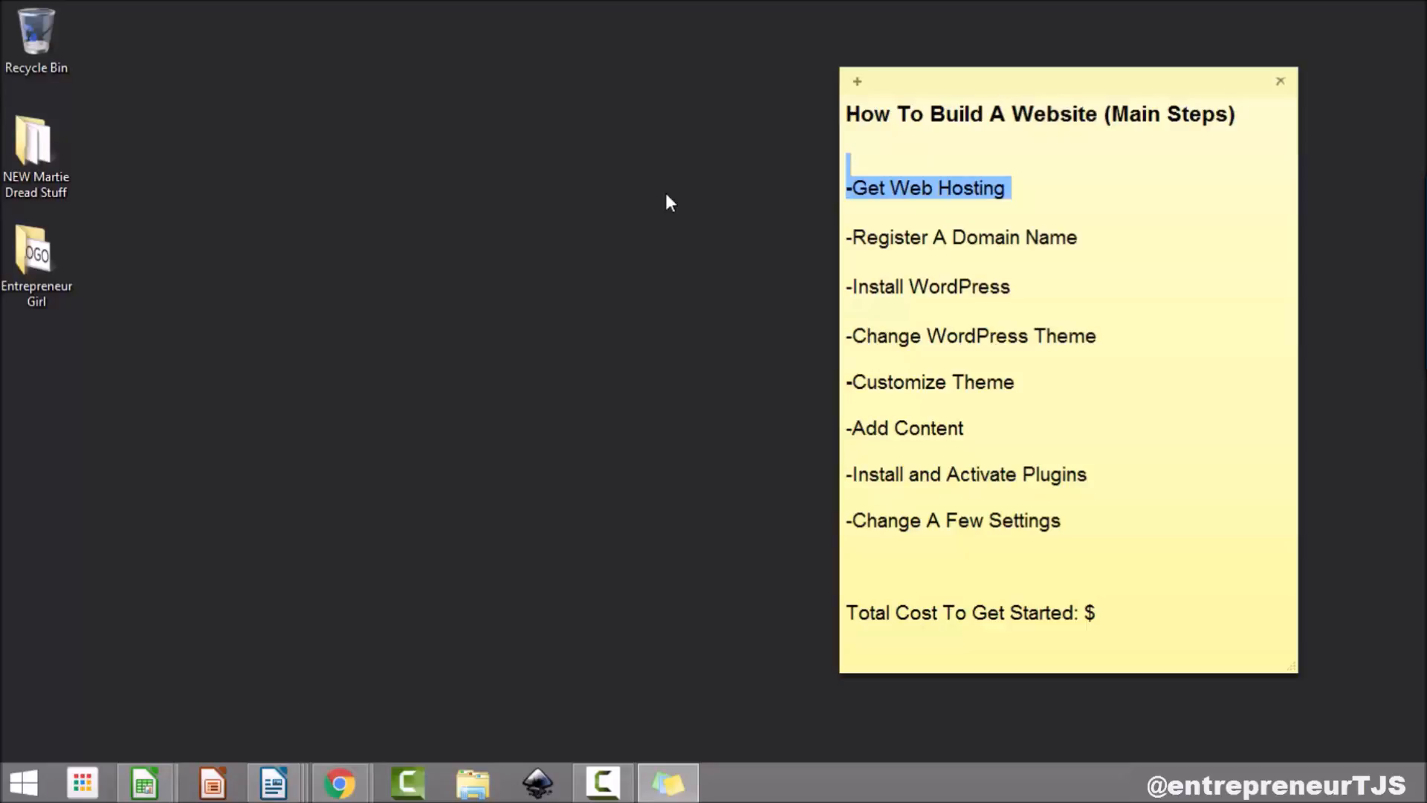
pyautogui.click(1067, 195)
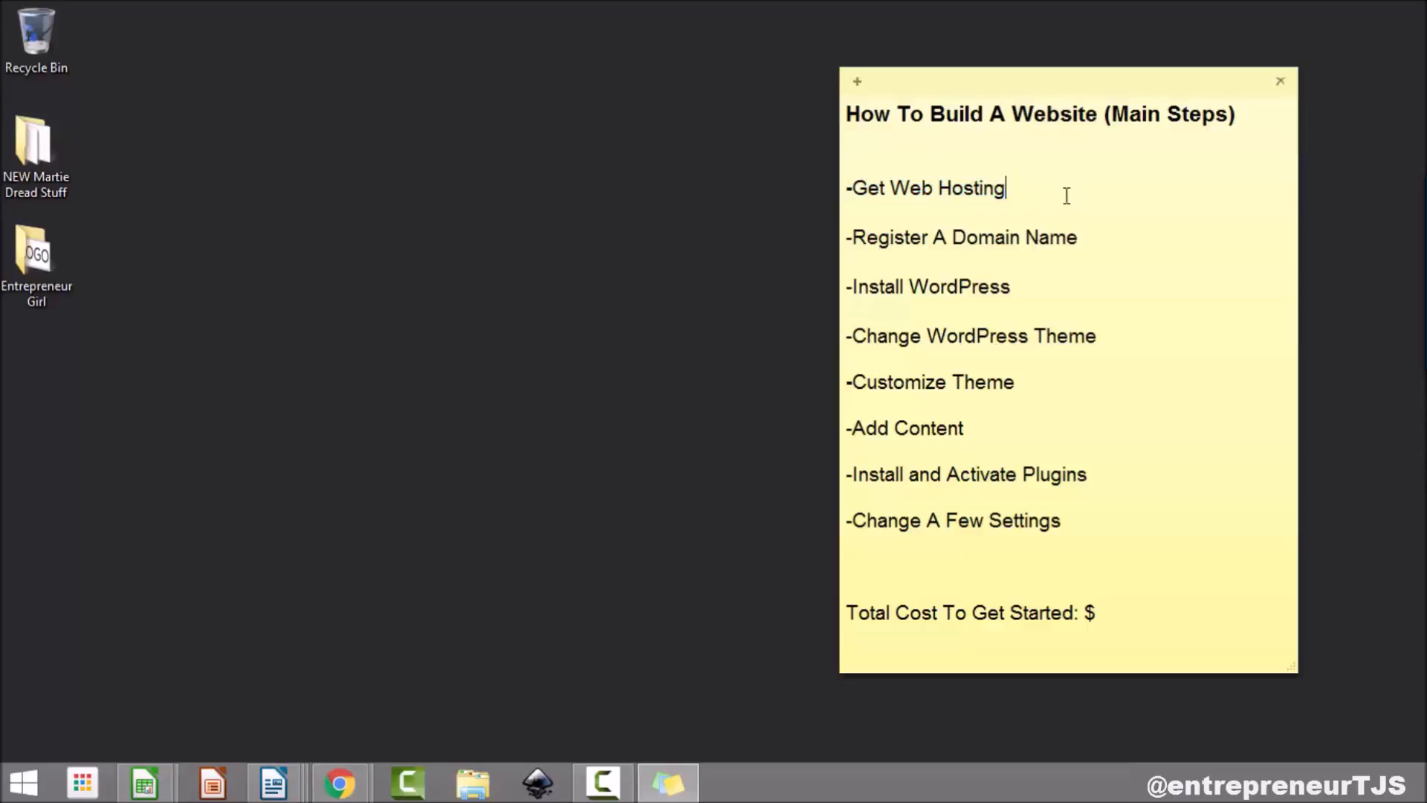
pyautogui.write('- $8-10')
pyautogui.moveTo(1094, 237); pyautogui.dragTo(852, 237)
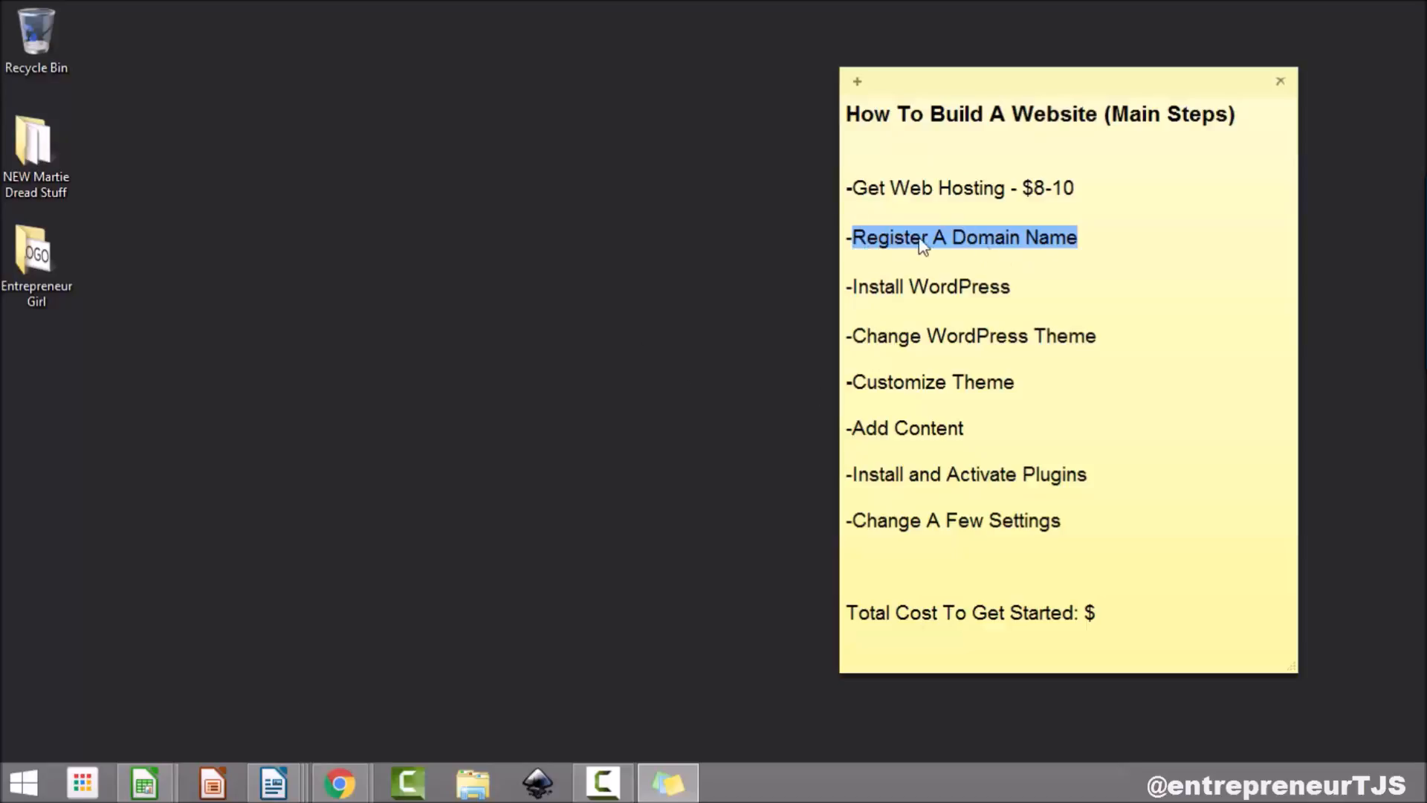
# Step: Append '- $13' to the Register A Domain Name step in the note
pyautogui.click(1107, 235)
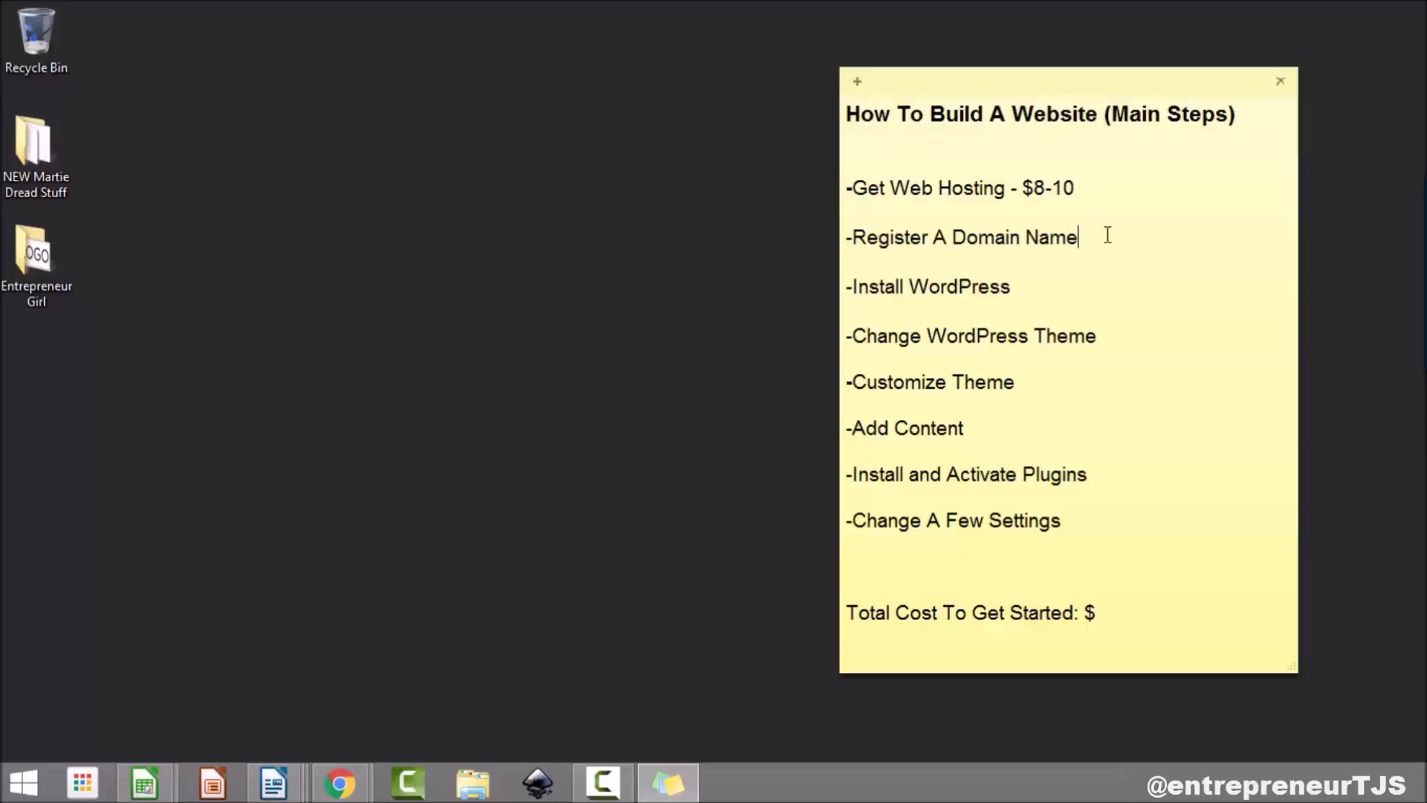
pyautogui.write('- $13')
pyautogui.hotkey('shift', 'Left')
pyautogui.hotkey('shift', 'Left')
pyautogui.hotkey('shift', 'Left')
pyautogui.moveTo(1029, 230); pyautogui.dragTo(811, 229)
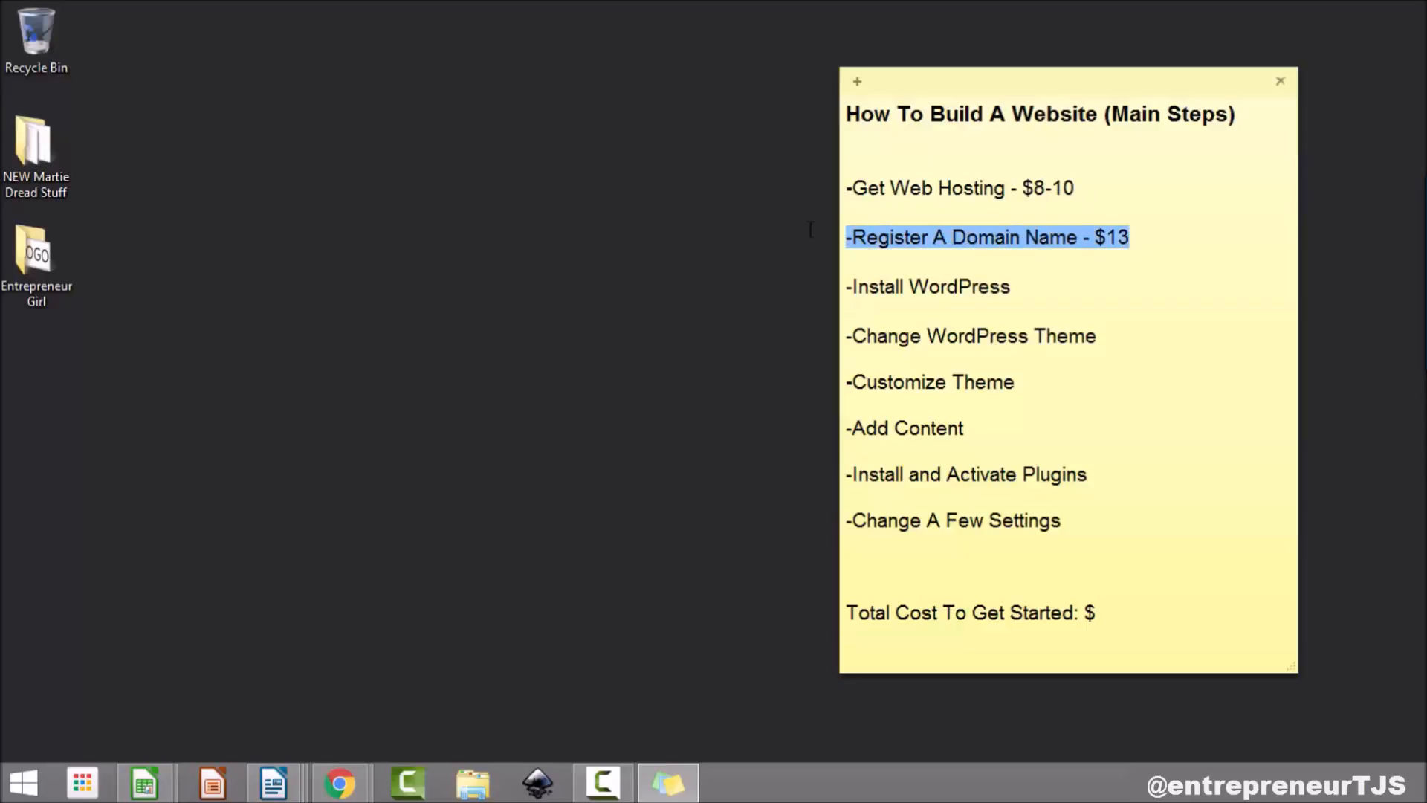
pyautogui.moveTo(1086, 187); pyautogui.dragTo(845, 191)
pyautogui.moveTo(1204, 239); pyautogui.dragTo(840, 243)
# Step: Highlight each step in turn from Install WordPress to Change A Few Settings, then the priced lines
pyautogui.moveTo(1030, 287); pyautogui.dragTo(809, 287)
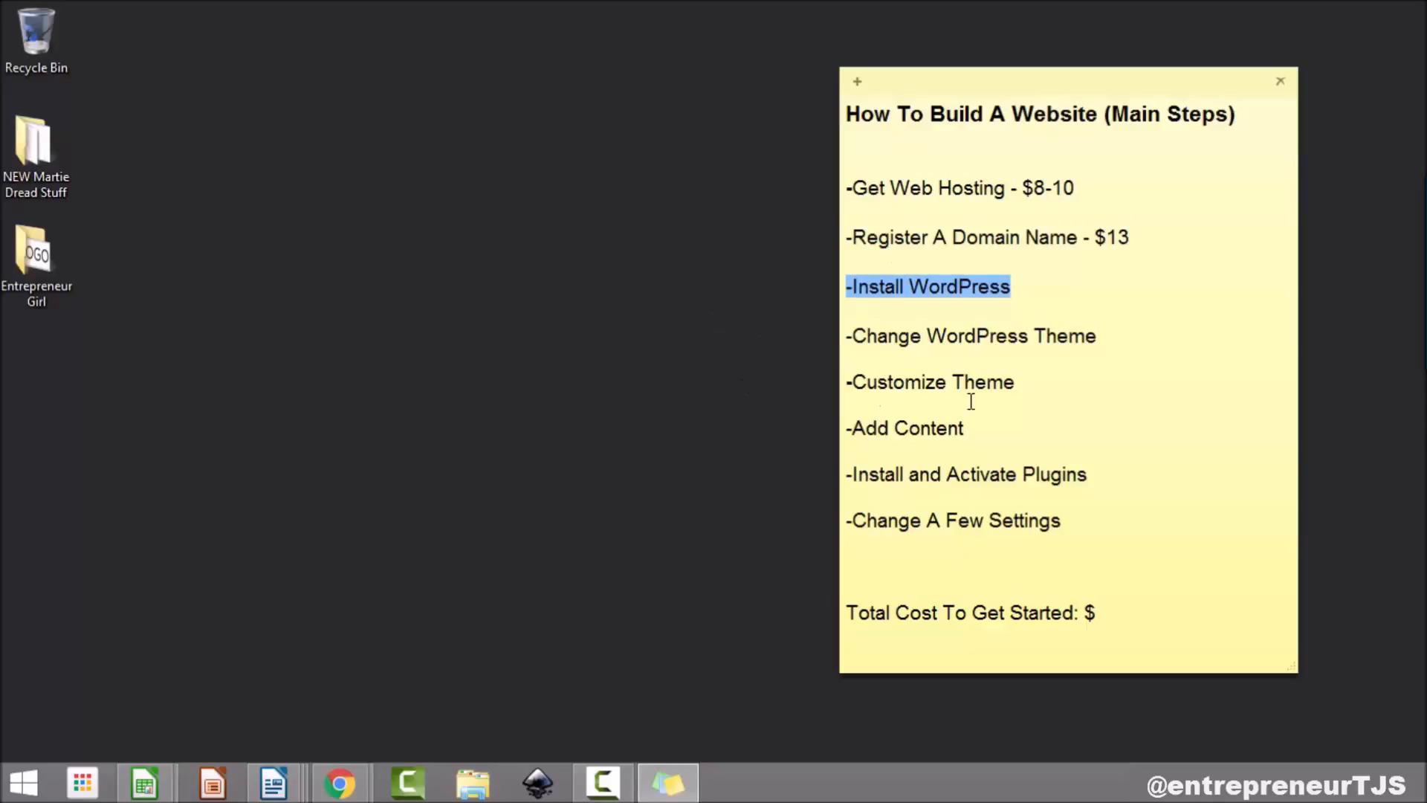
pyautogui.moveTo(1116, 336); pyautogui.dragTo(815, 336)
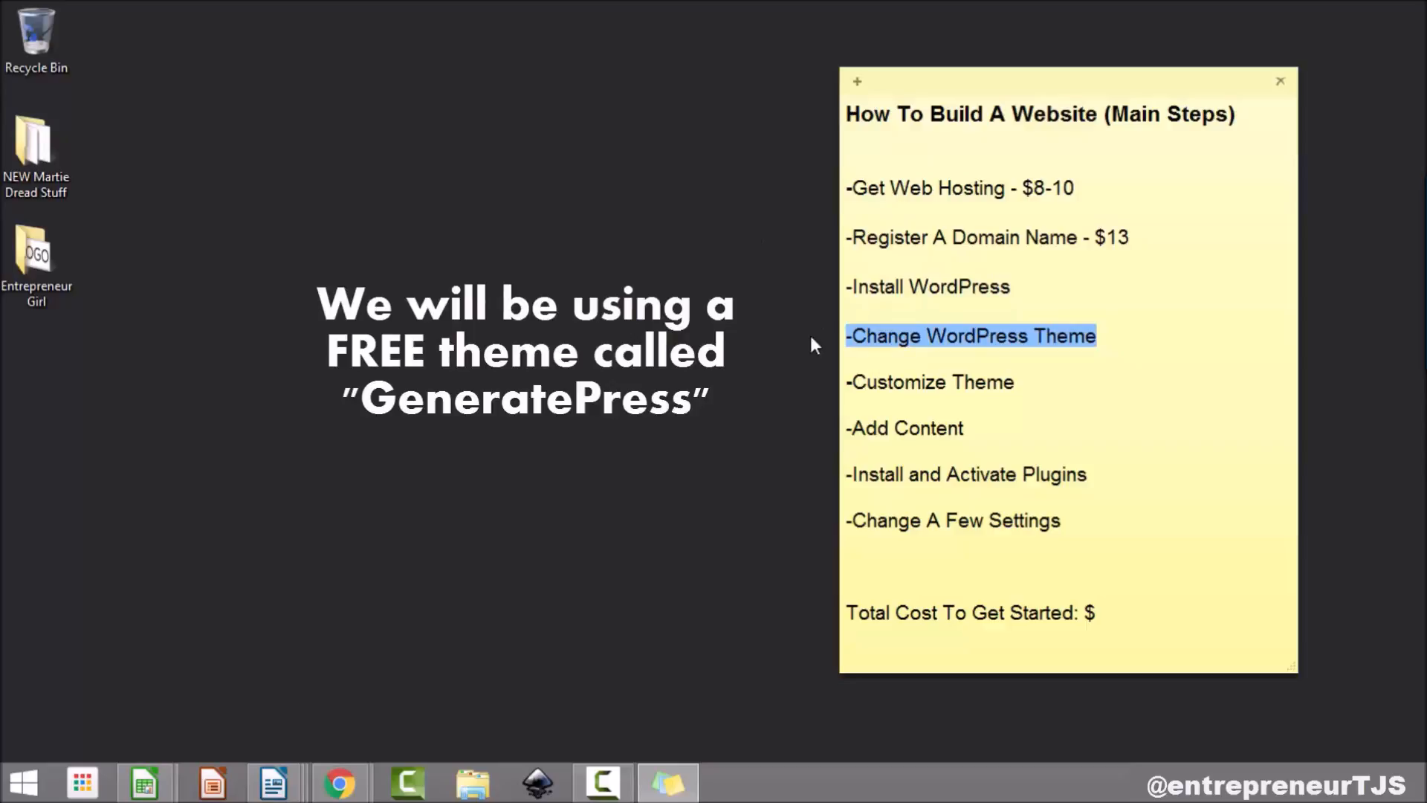
pyautogui.moveTo(1034, 387); pyautogui.dragTo(786, 389)
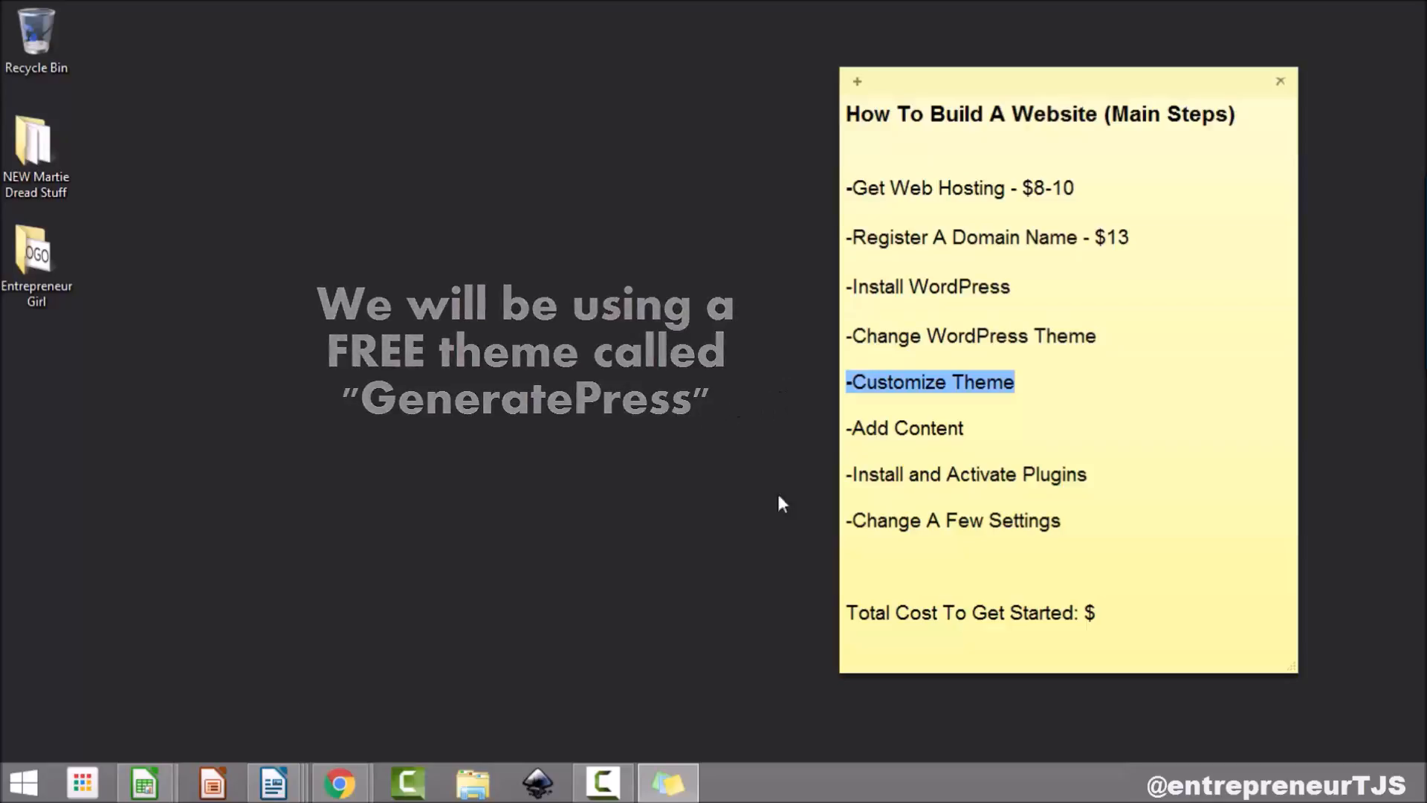
pyautogui.moveTo(969, 430); pyautogui.dragTo(830, 434)
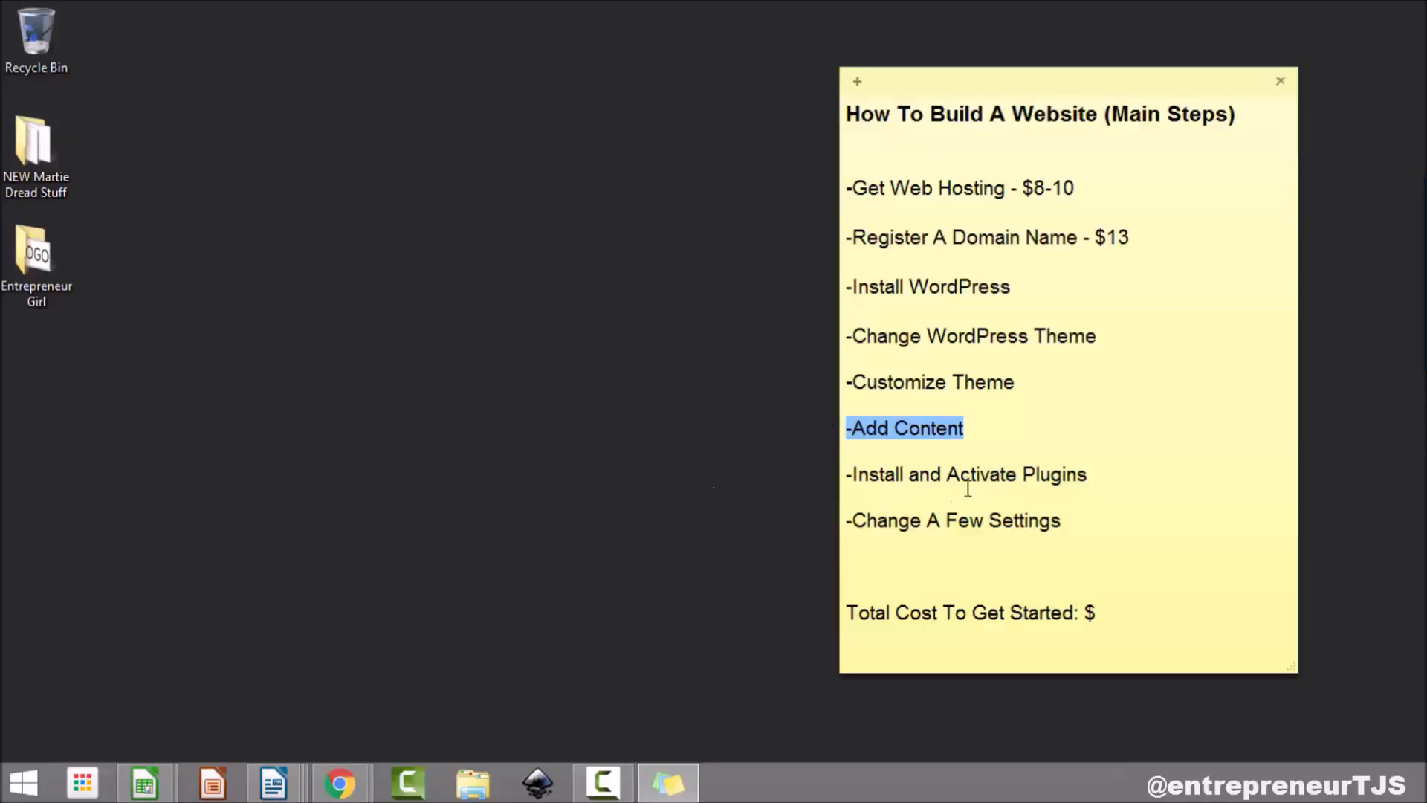
pyautogui.moveTo(1100, 475); pyautogui.dragTo(779, 481)
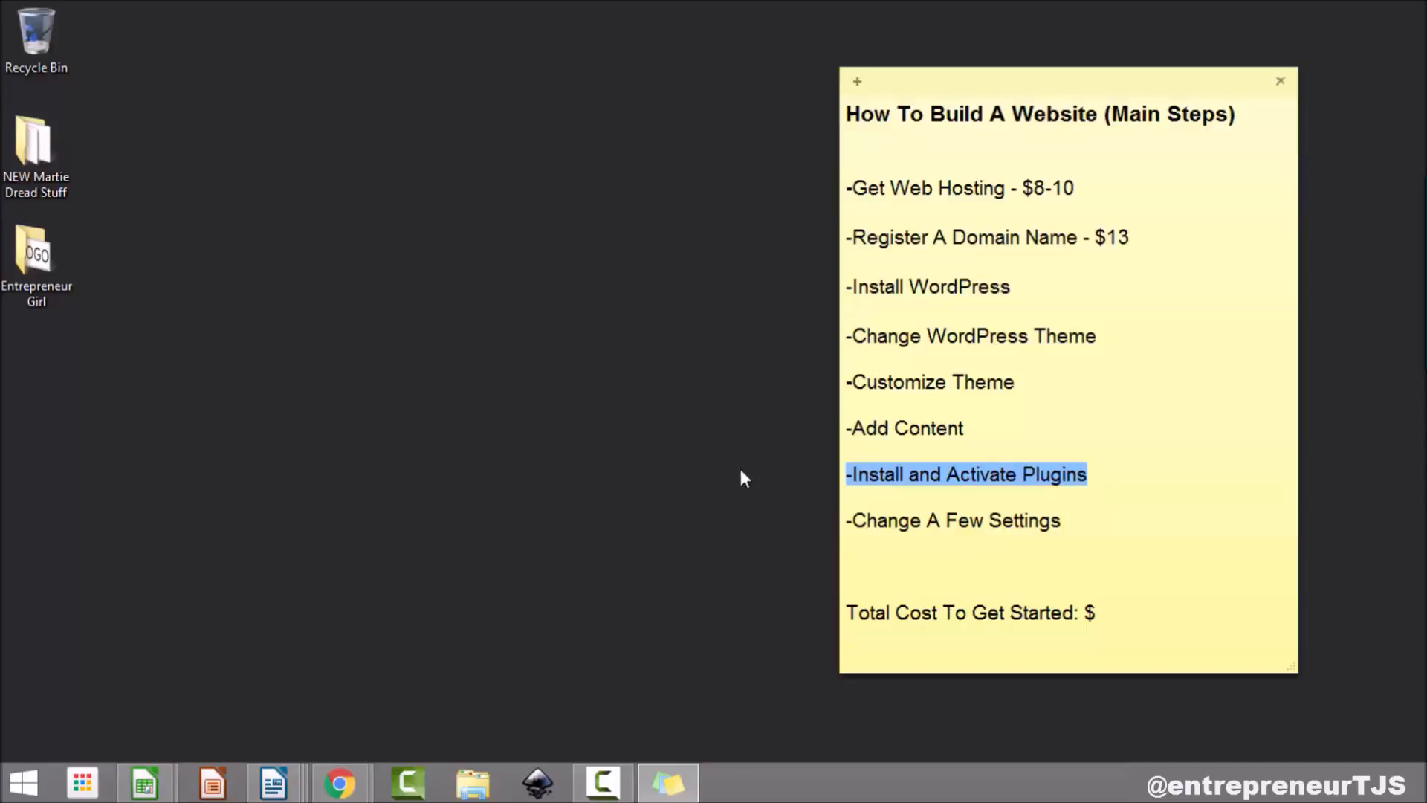
pyautogui.moveTo(1062, 520); pyautogui.dragTo(797, 504)
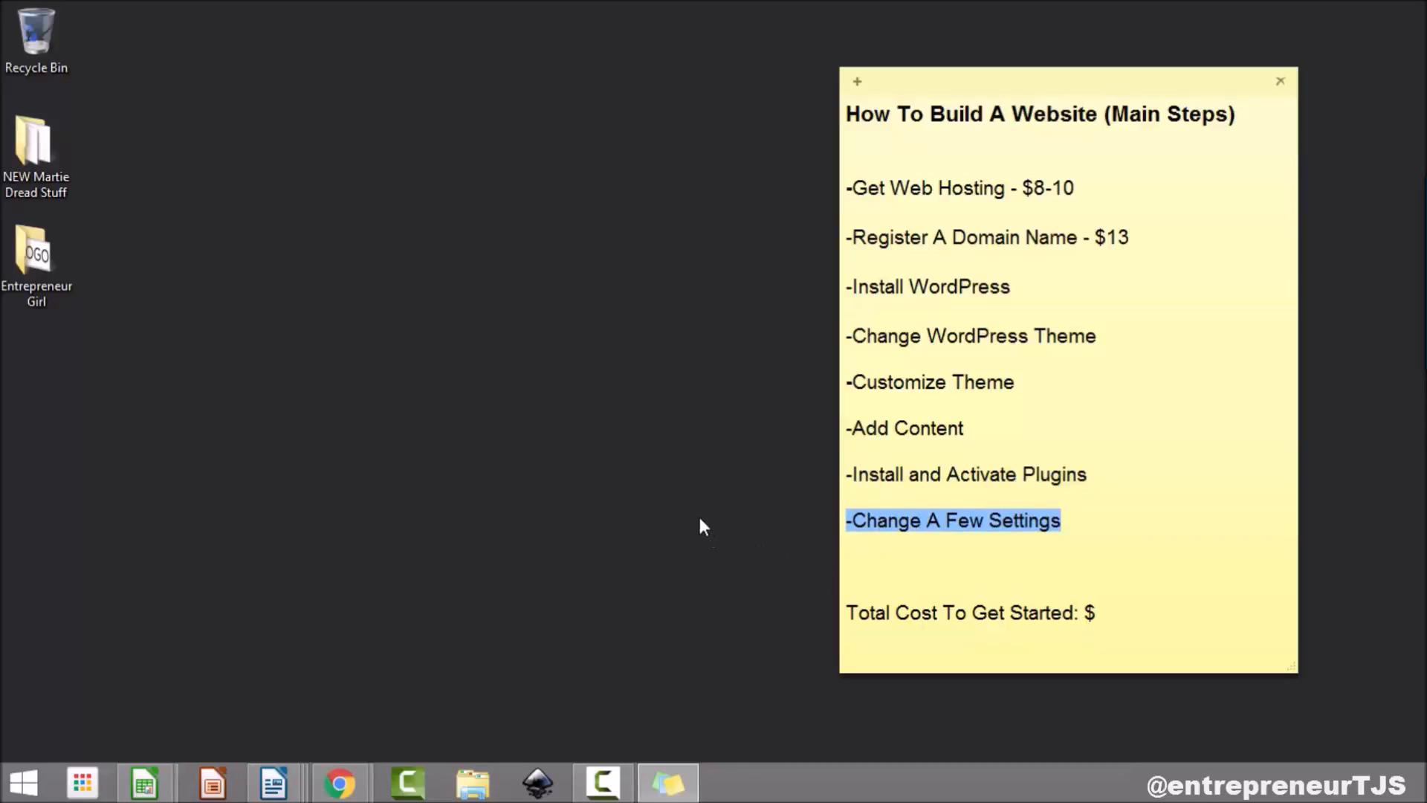
pyautogui.moveTo(1074, 188); pyautogui.dragTo(845, 188)
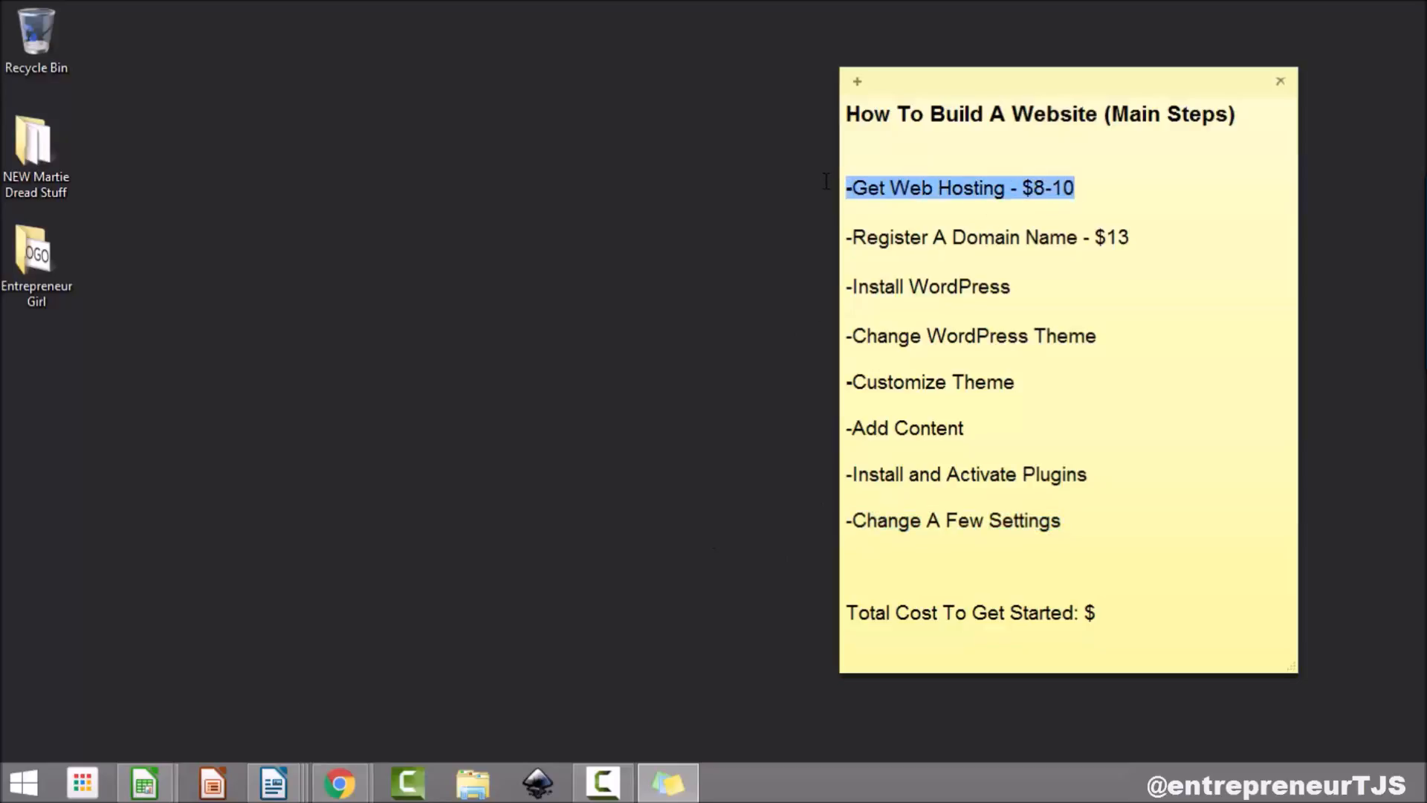
pyautogui.moveTo(1142, 237); pyautogui.dragTo(779, 237)
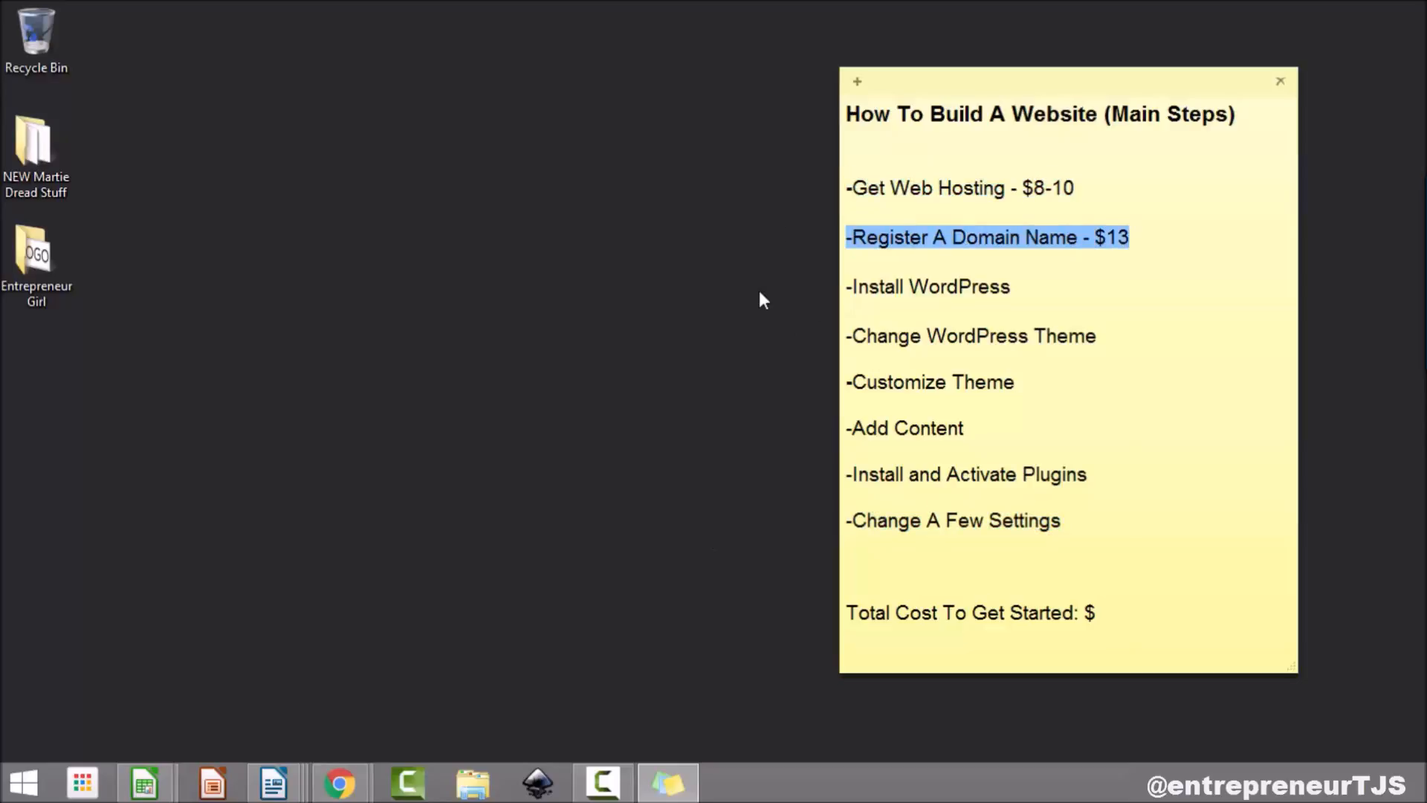
pyautogui.click(1120, 186)
pyautogui.moveTo(1074, 188); pyautogui.dragTo(967, 188)
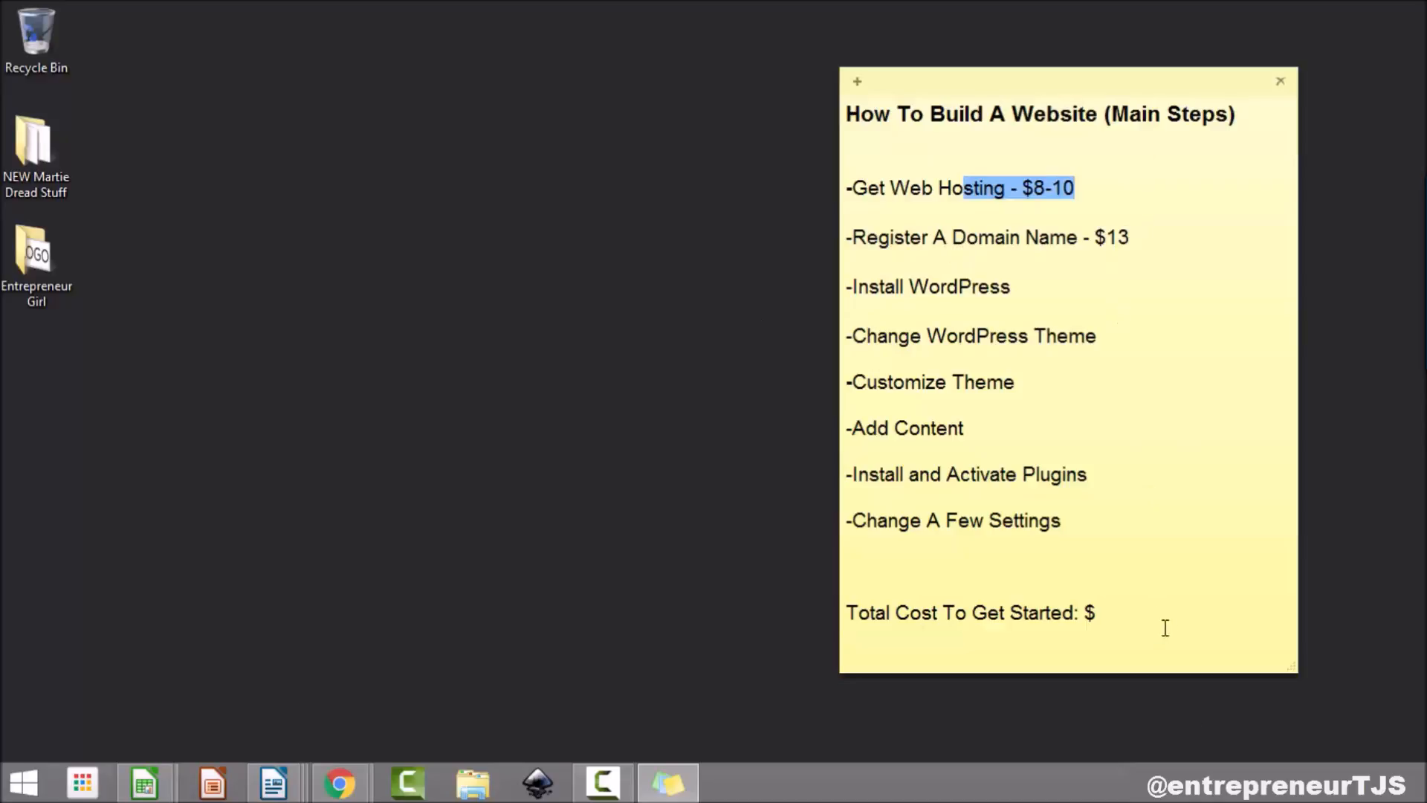
# Step: Set Total Cost To Get Started to $13 and re-highlight the domain and hosting lines
pyautogui.click(1155, 608)
pyautogui.write('13')
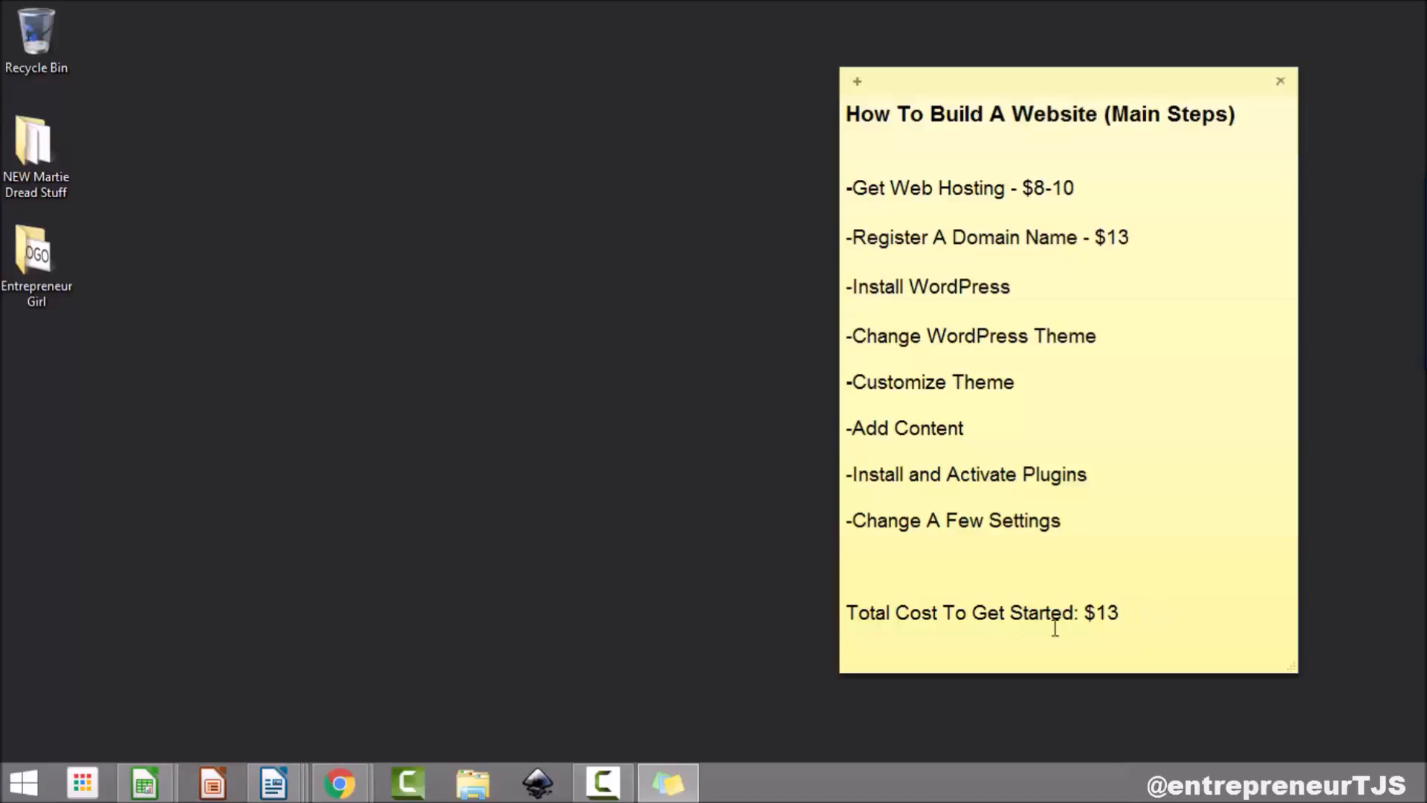
pyautogui.moveTo(1119, 611); pyautogui.dragTo(1100, 612)
pyautogui.click(1134, 615)
pyautogui.moveTo(1166, 234); pyautogui.dragTo(845, 238)
pyautogui.moveTo(913, 204); pyautogui.dragTo(805, 200)
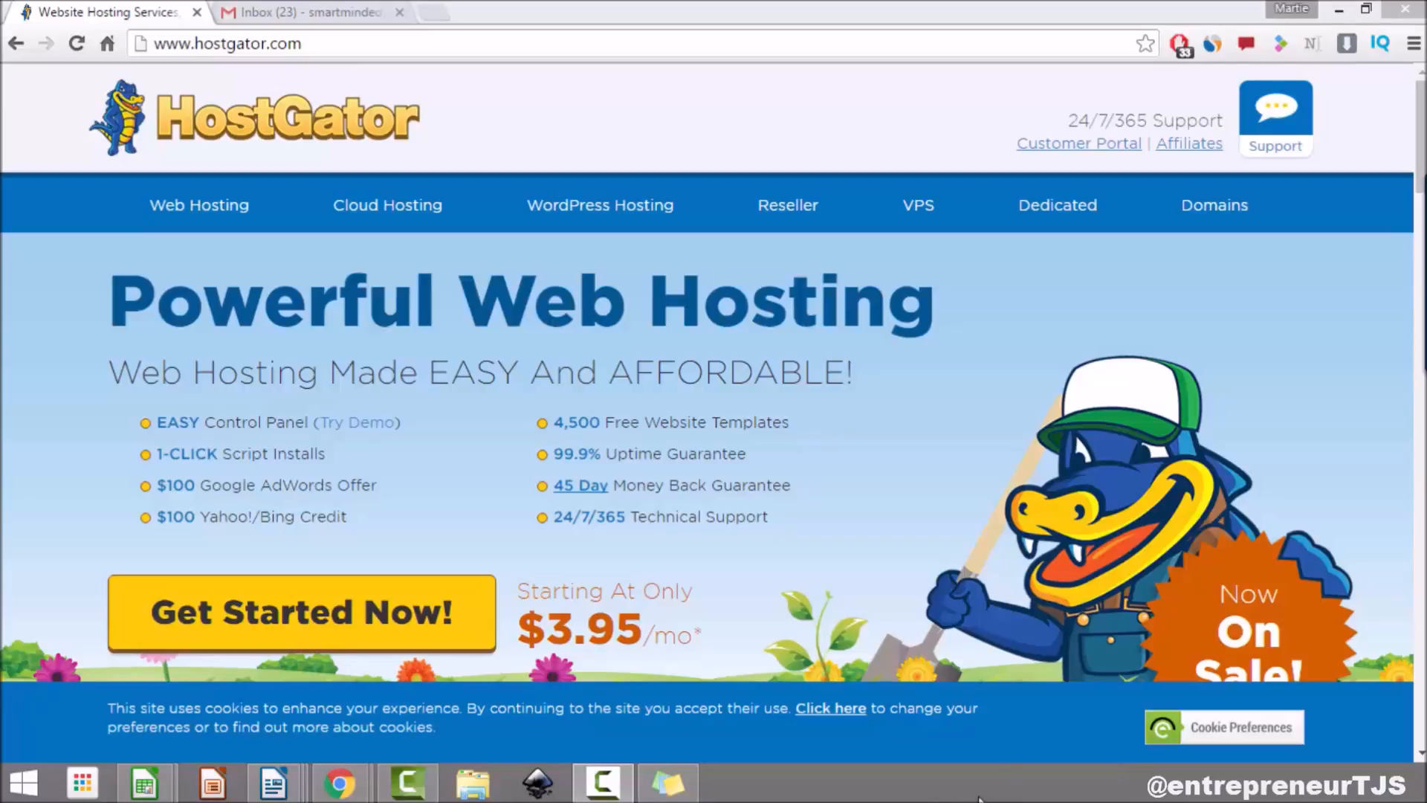
# Step: Go to HostGator's Web Hosting plans and sign up for the Hatchling plan
pyautogui.click(204, 215)
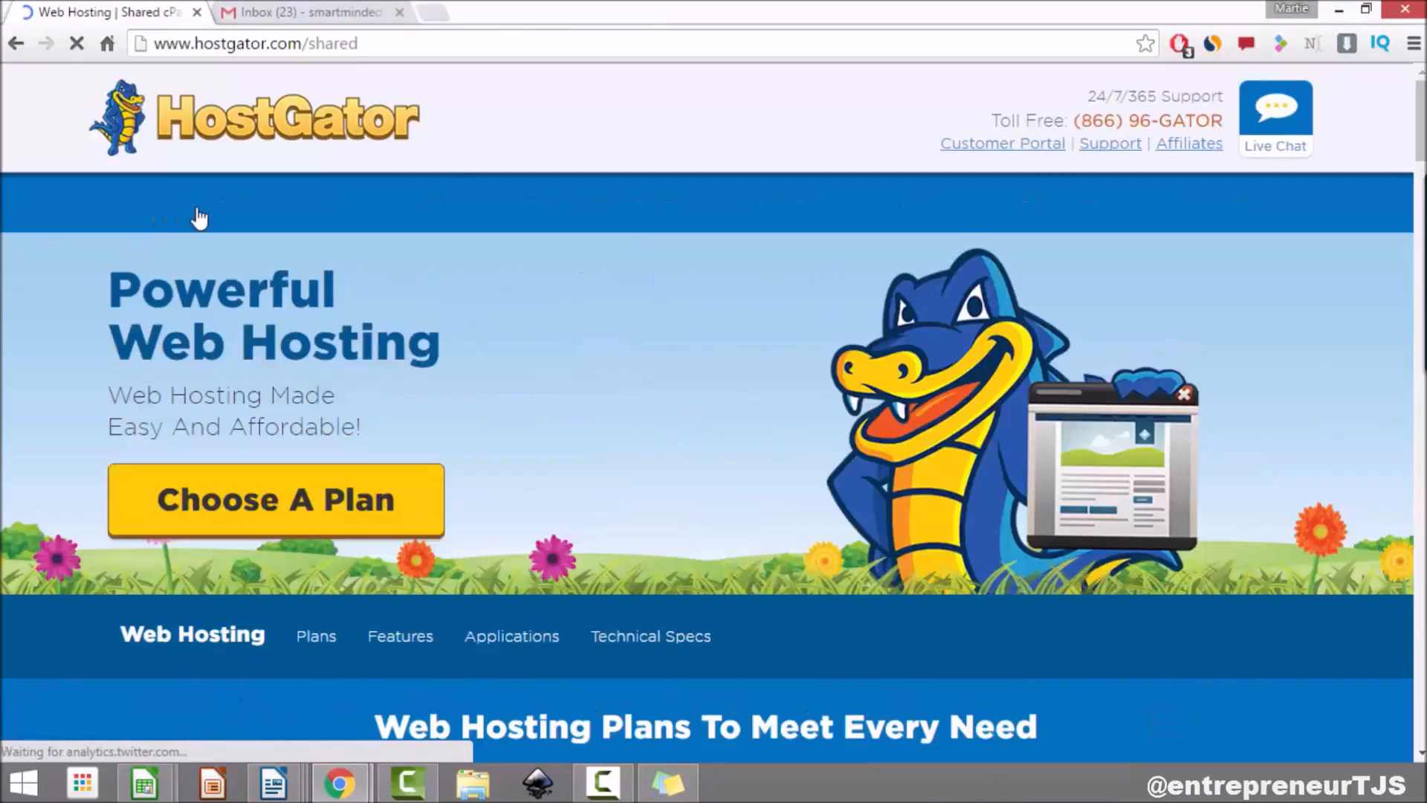
pyautogui.click(275, 518)
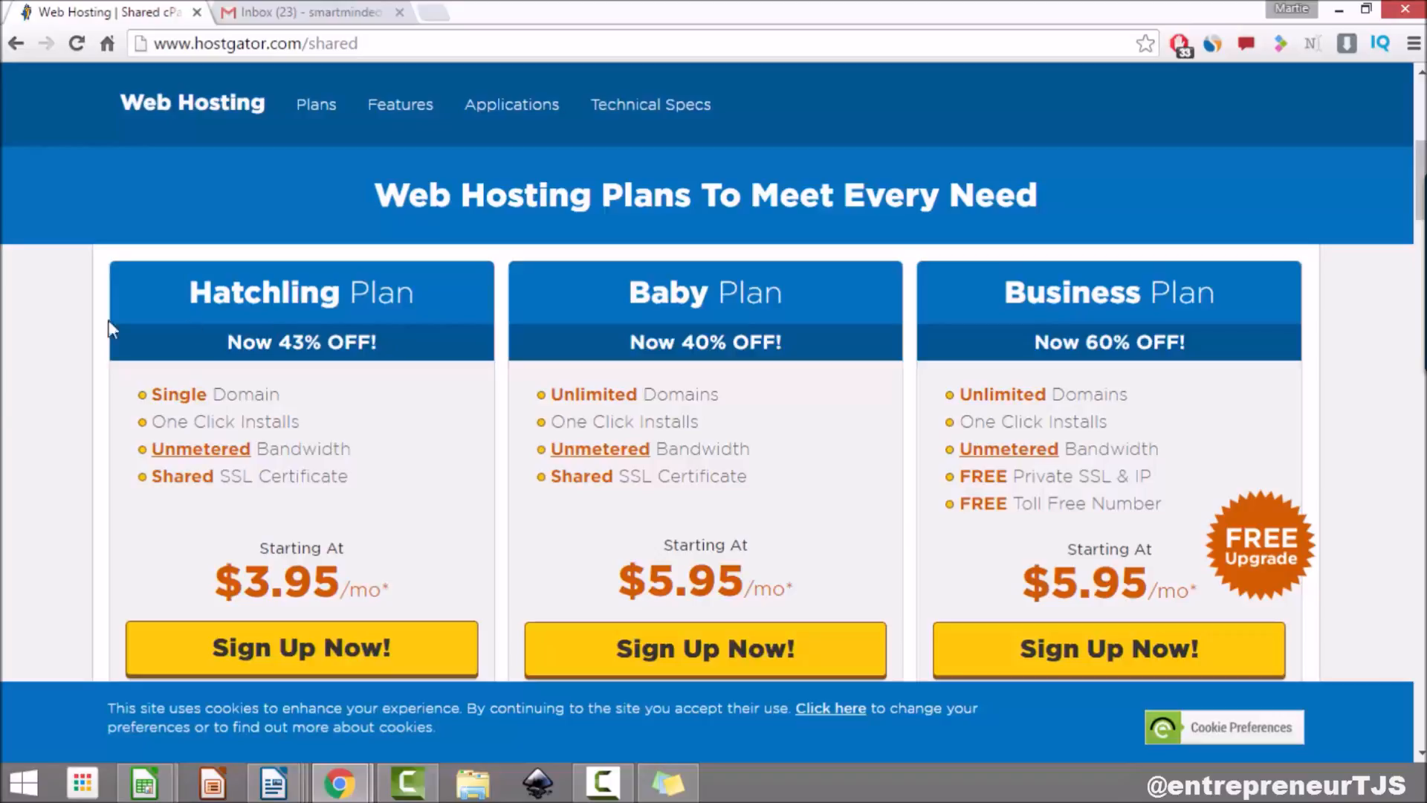
pyautogui.click(386, 654)
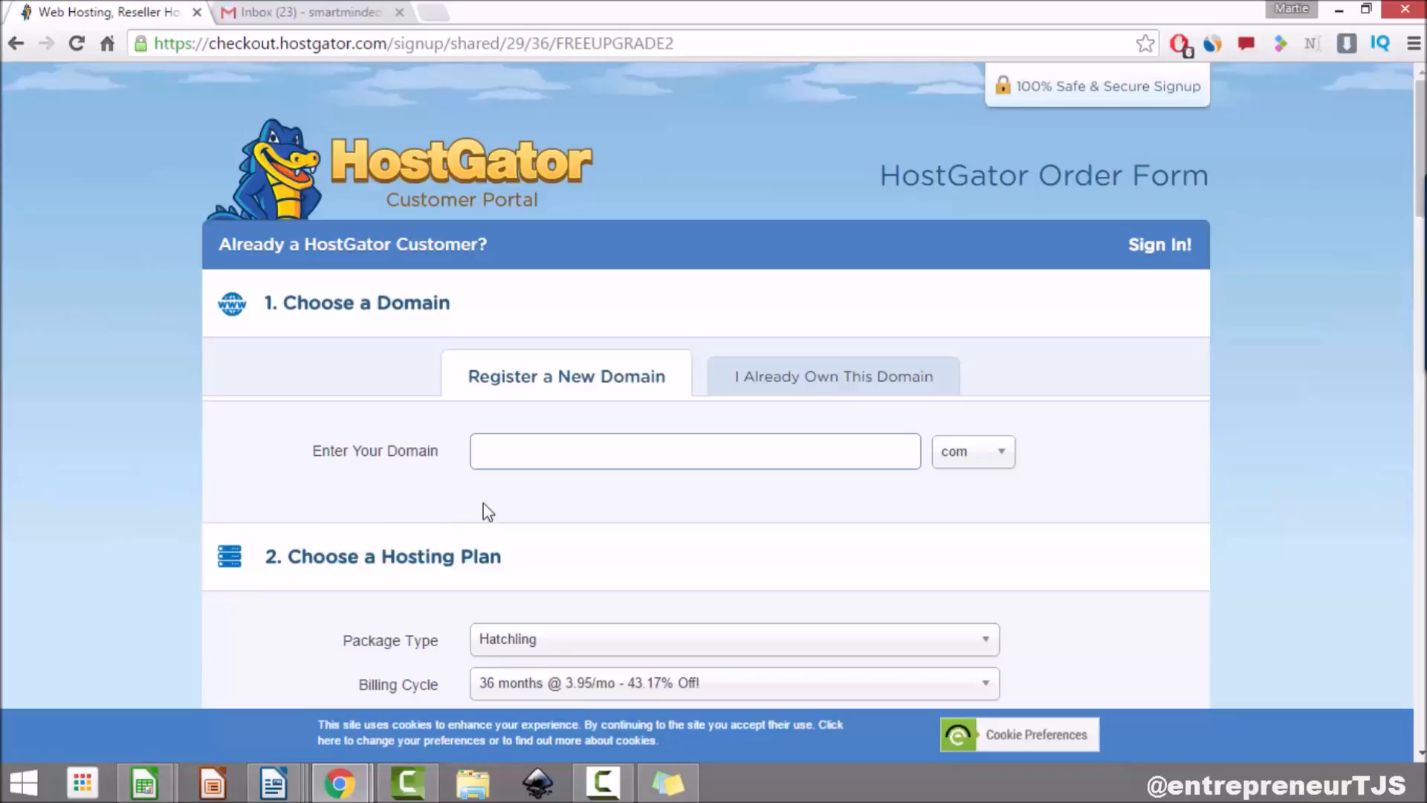
# Step: Enter the domain 'martiesudemytutorial' and pick the .com ending from the TLD list
pyautogui.click(532, 450)
pyautogui.write('martiesudemytutorials')
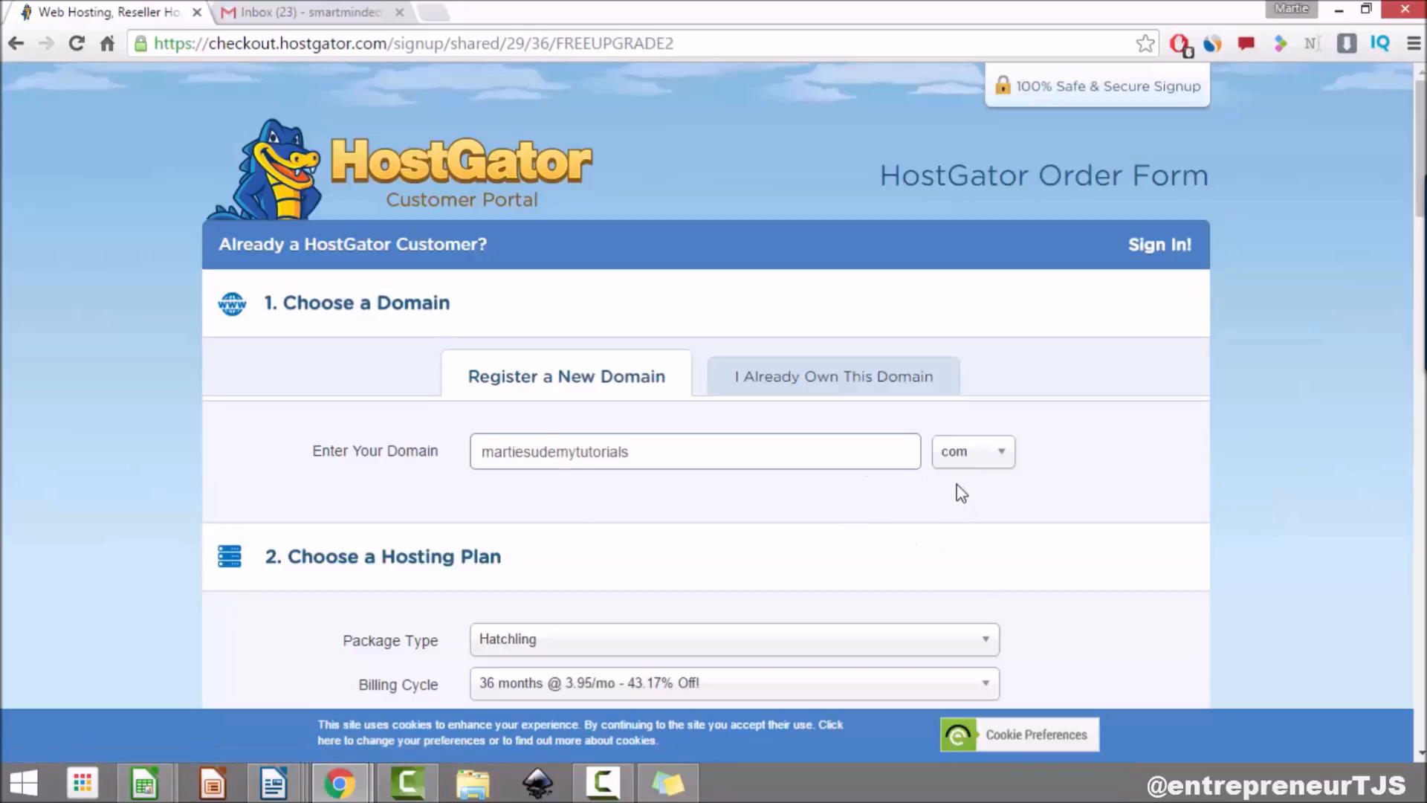
pyautogui.click(997, 469)
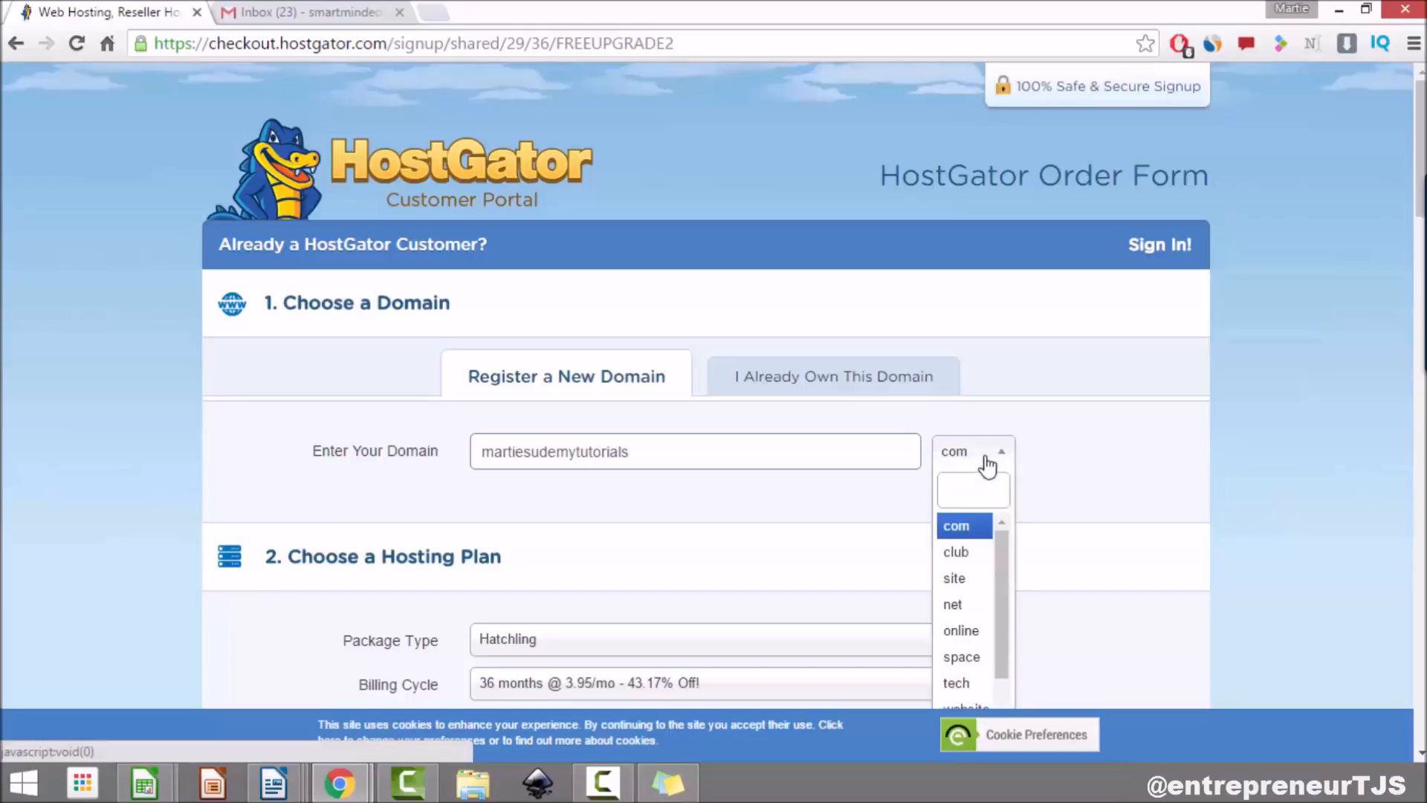
pyautogui.scroll(-1, 999, 476)
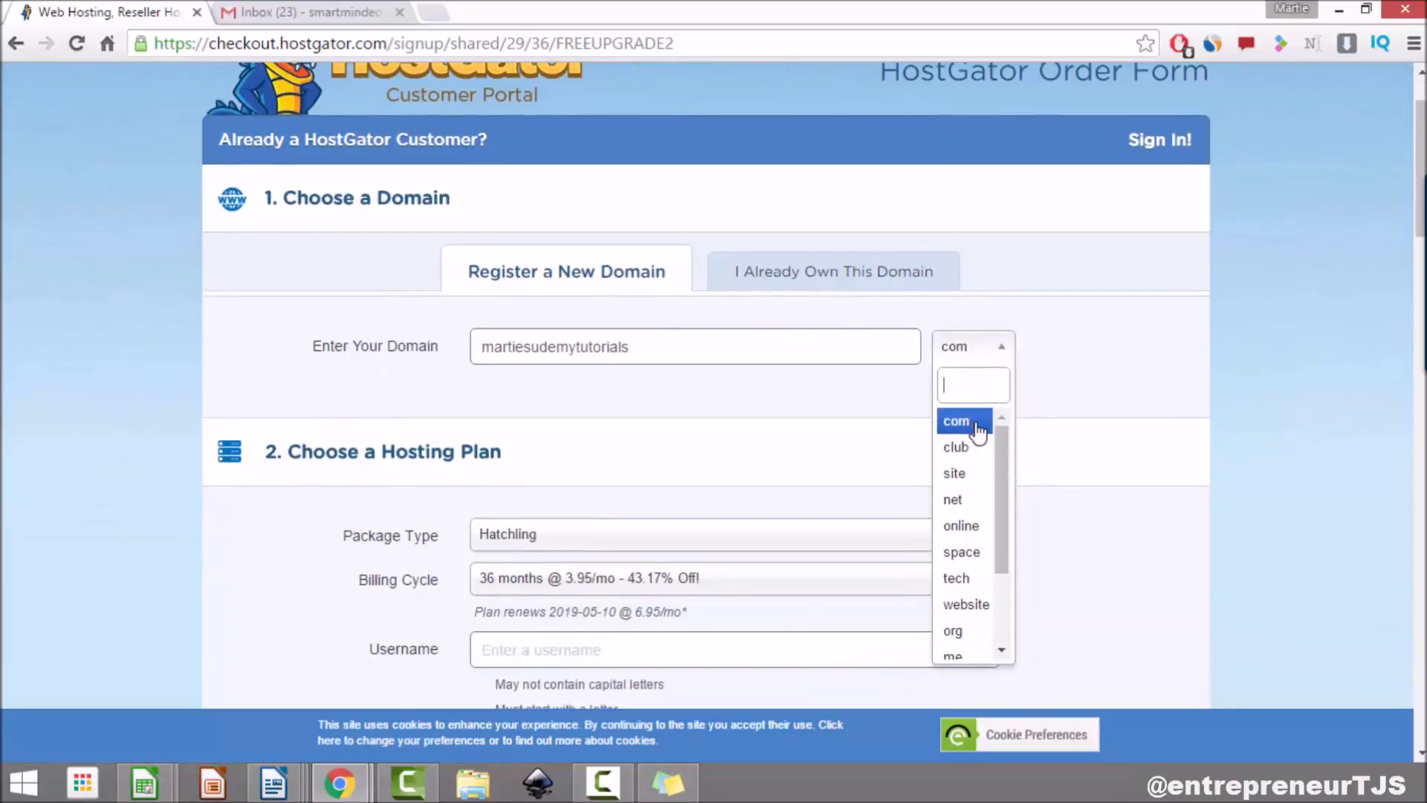
pyautogui.scroll(-2, 974, 506)
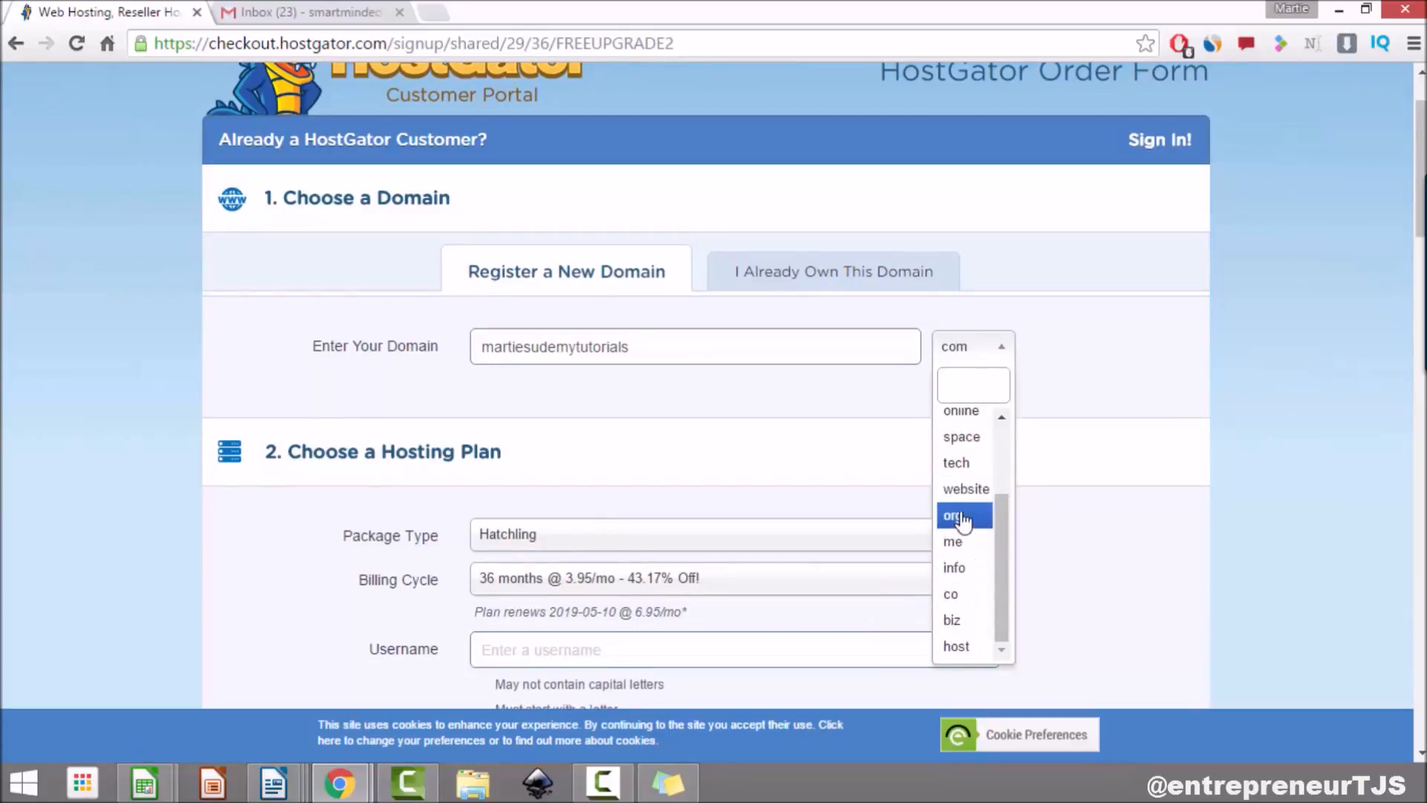
pyautogui.scroll(2, 978, 530)
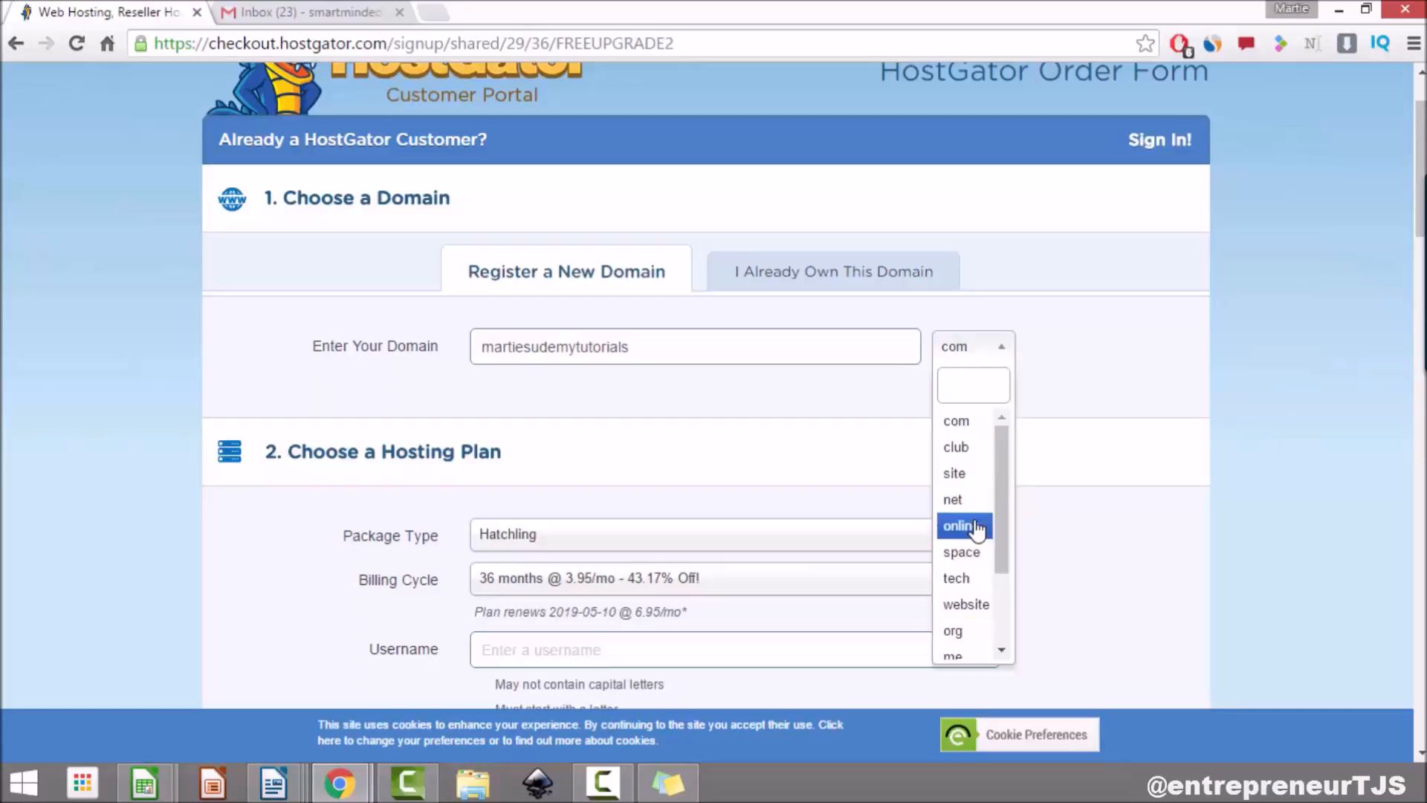
pyautogui.click(958, 422)
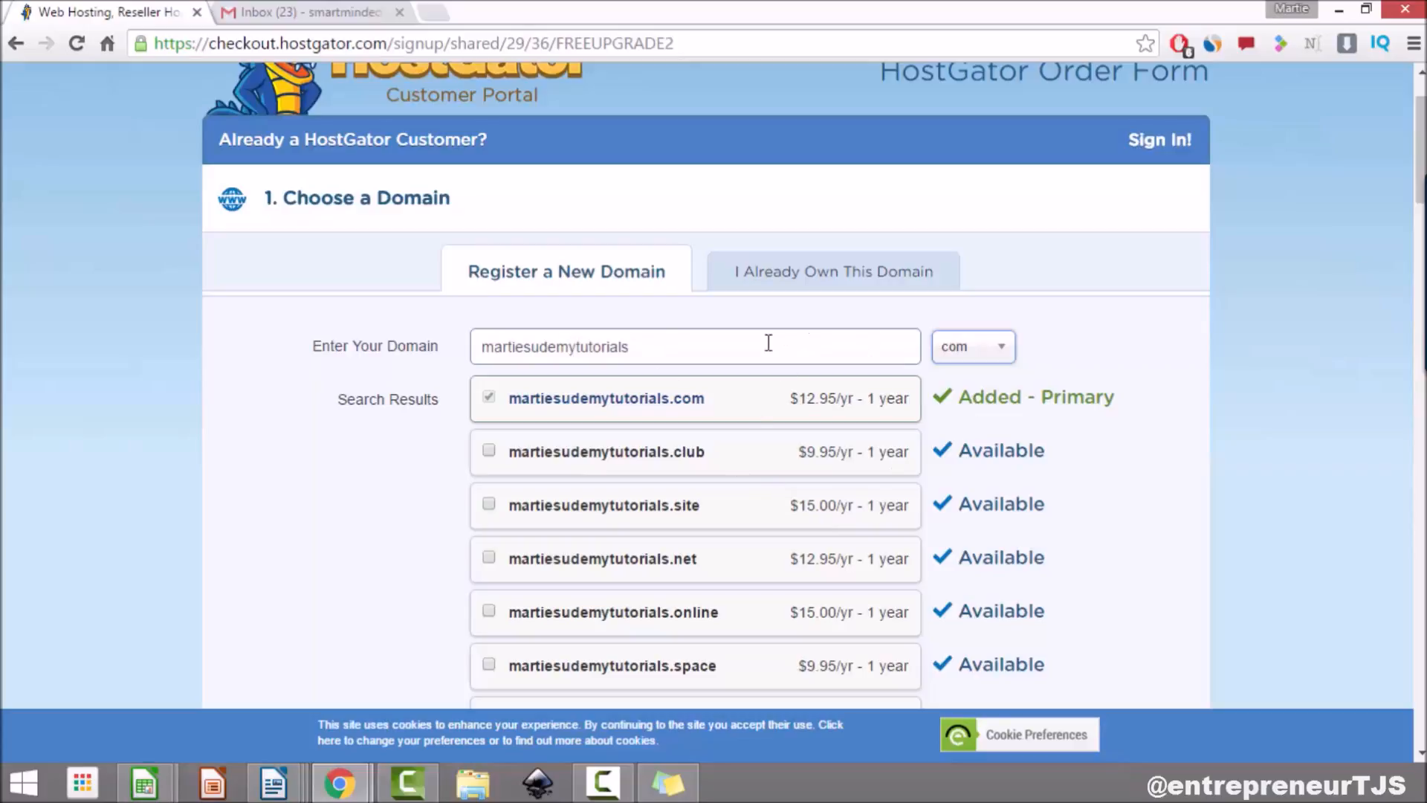
# Step: Uncheck Add Domain Privacy Protection, then scroll down to the Choose a Hosting Plan section
pyautogui.scroll(-1, 767, 341)
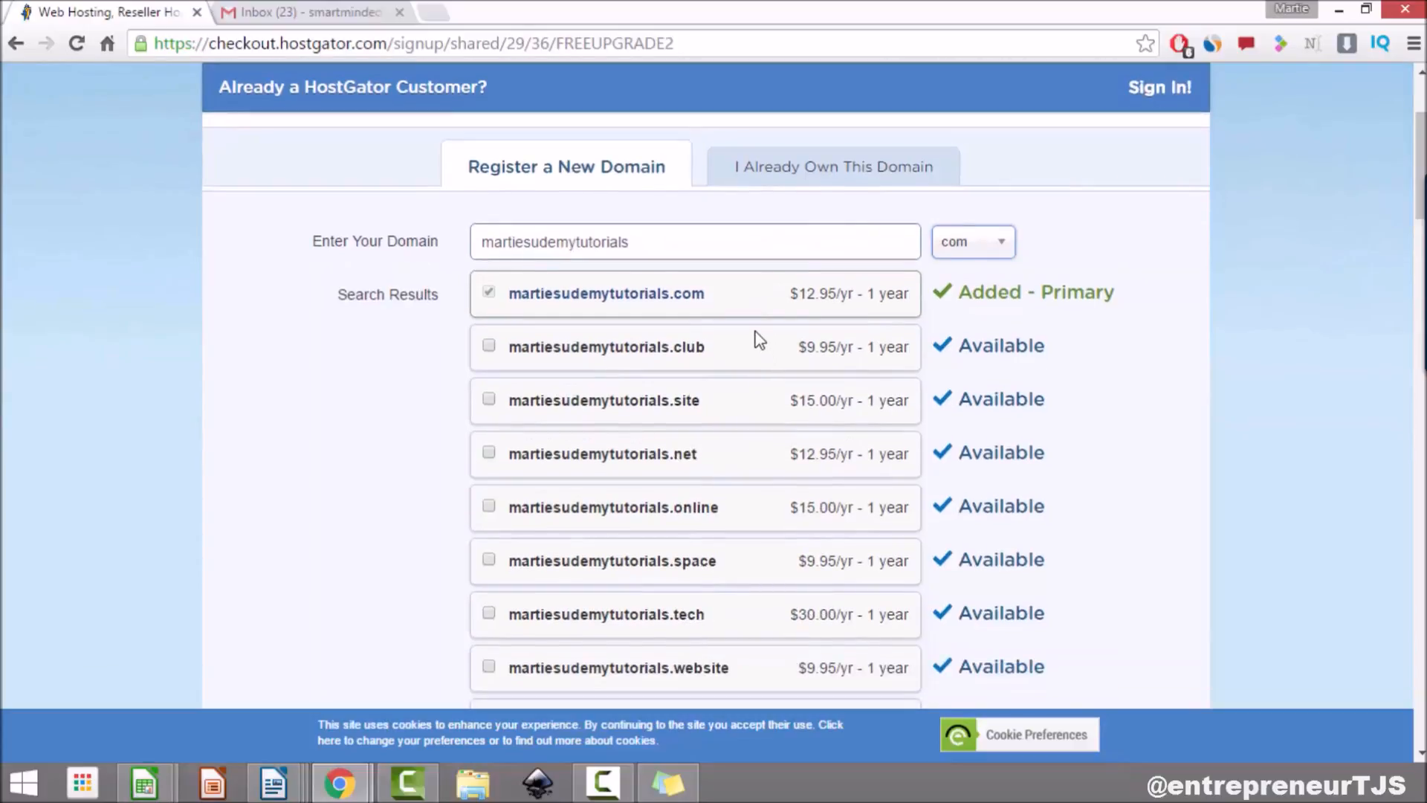
pyautogui.scroll(-1, 758, 341)
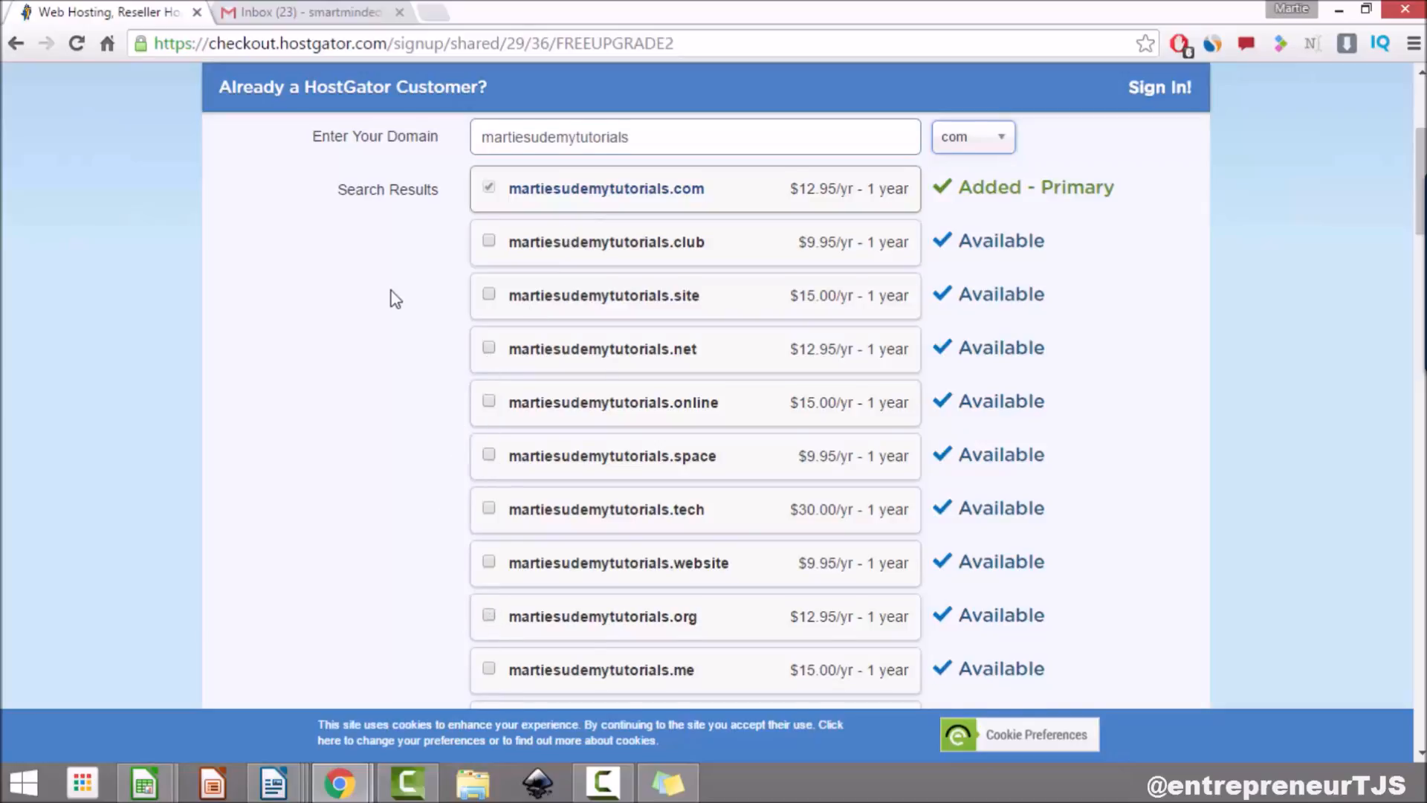
pyautogui.scroll(-8, 395, 299)
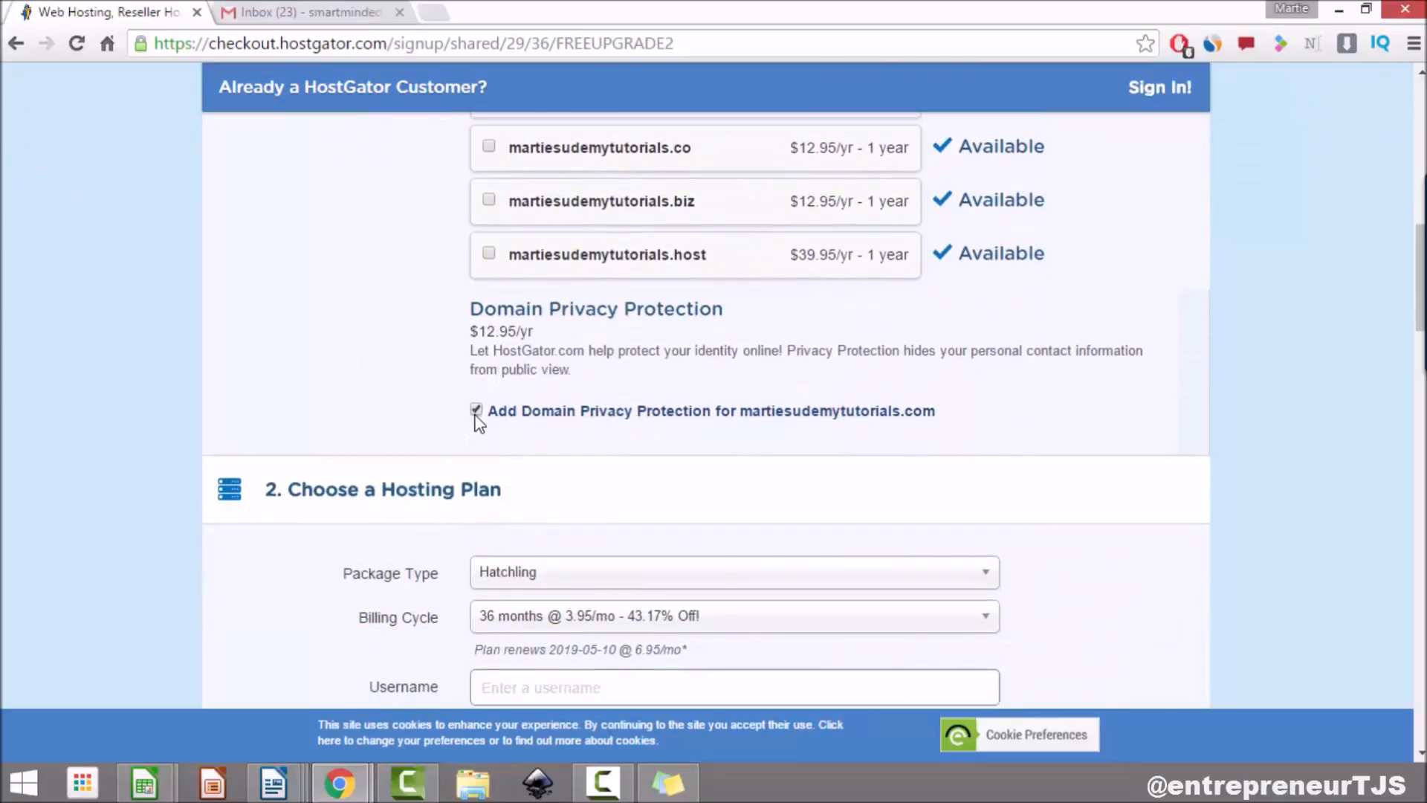
pyautogui.moveTo(470, 309); pyautogui.dragTo(722, 316)
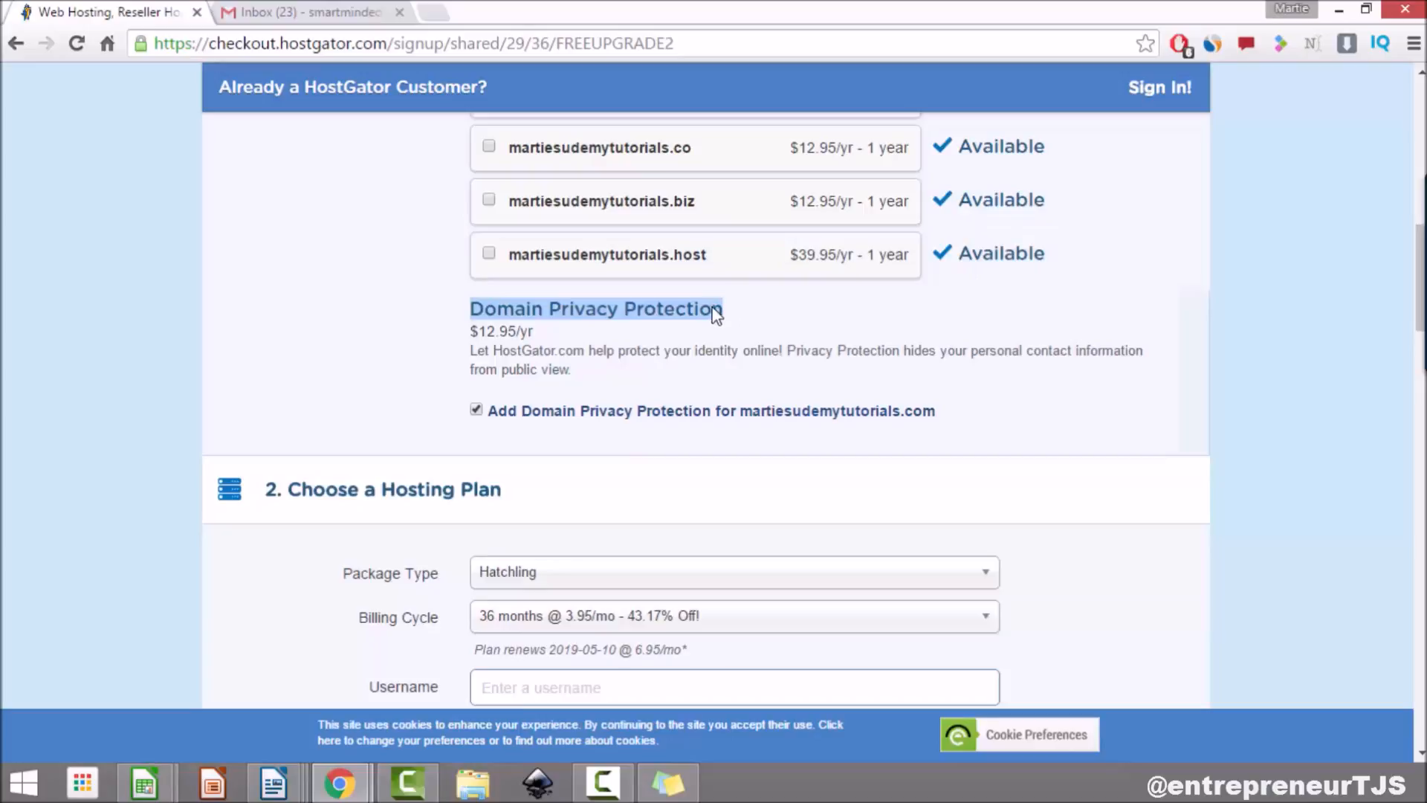
pyautogui.moveTo(534, 332); pyautogui.dragTo(480, 329)
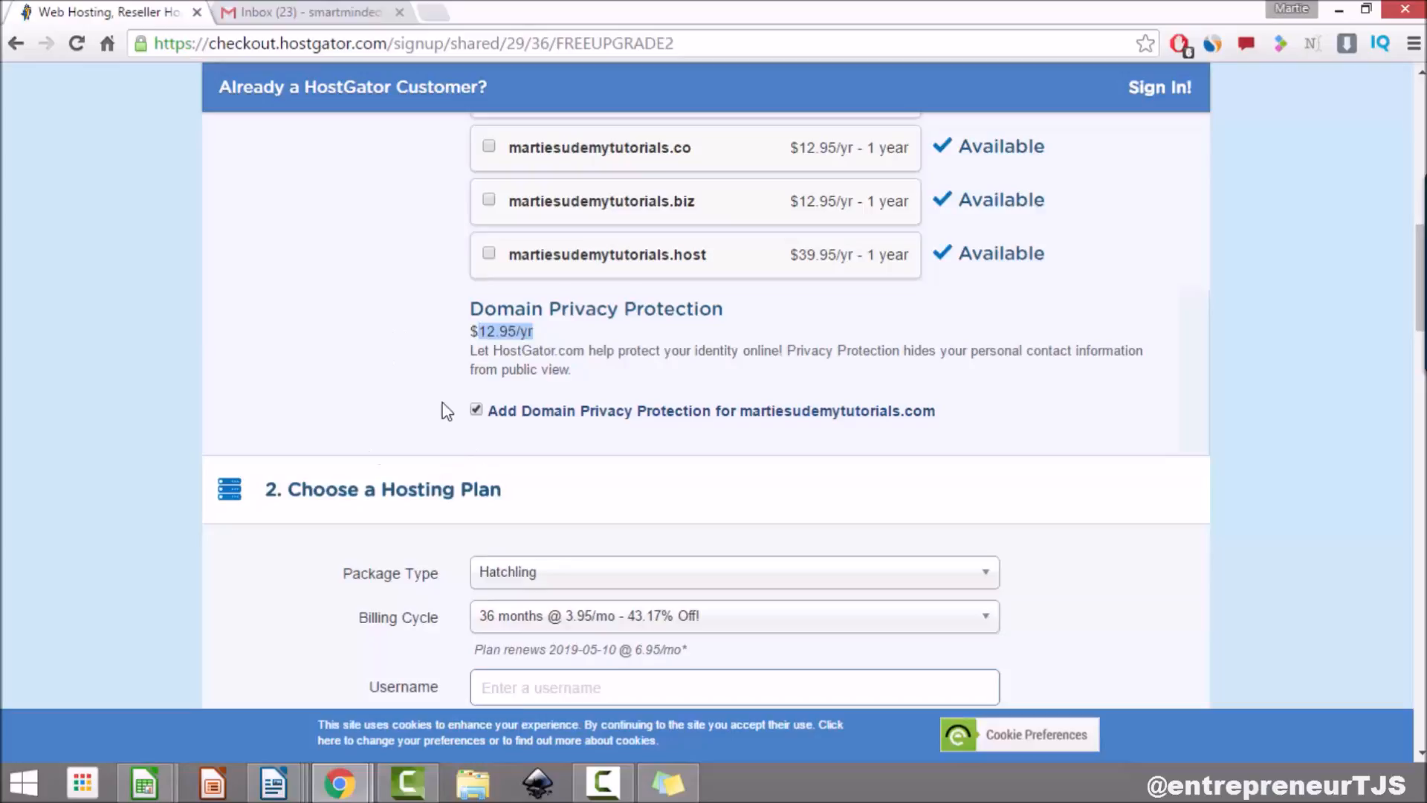
pyautogui.click(474, 411)
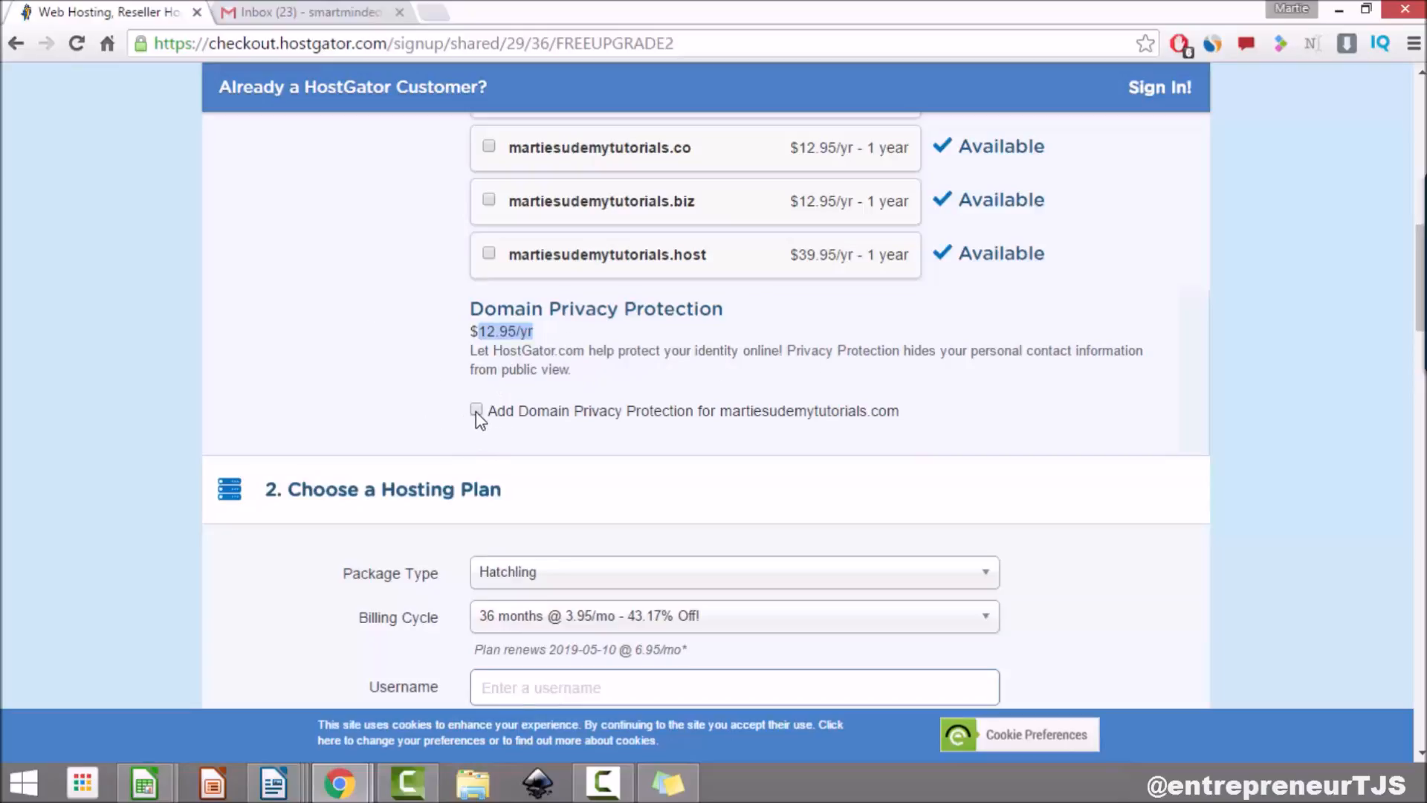
pyautogui.click(431, 361)
pyautogui.scroll(-4, 432, 362)
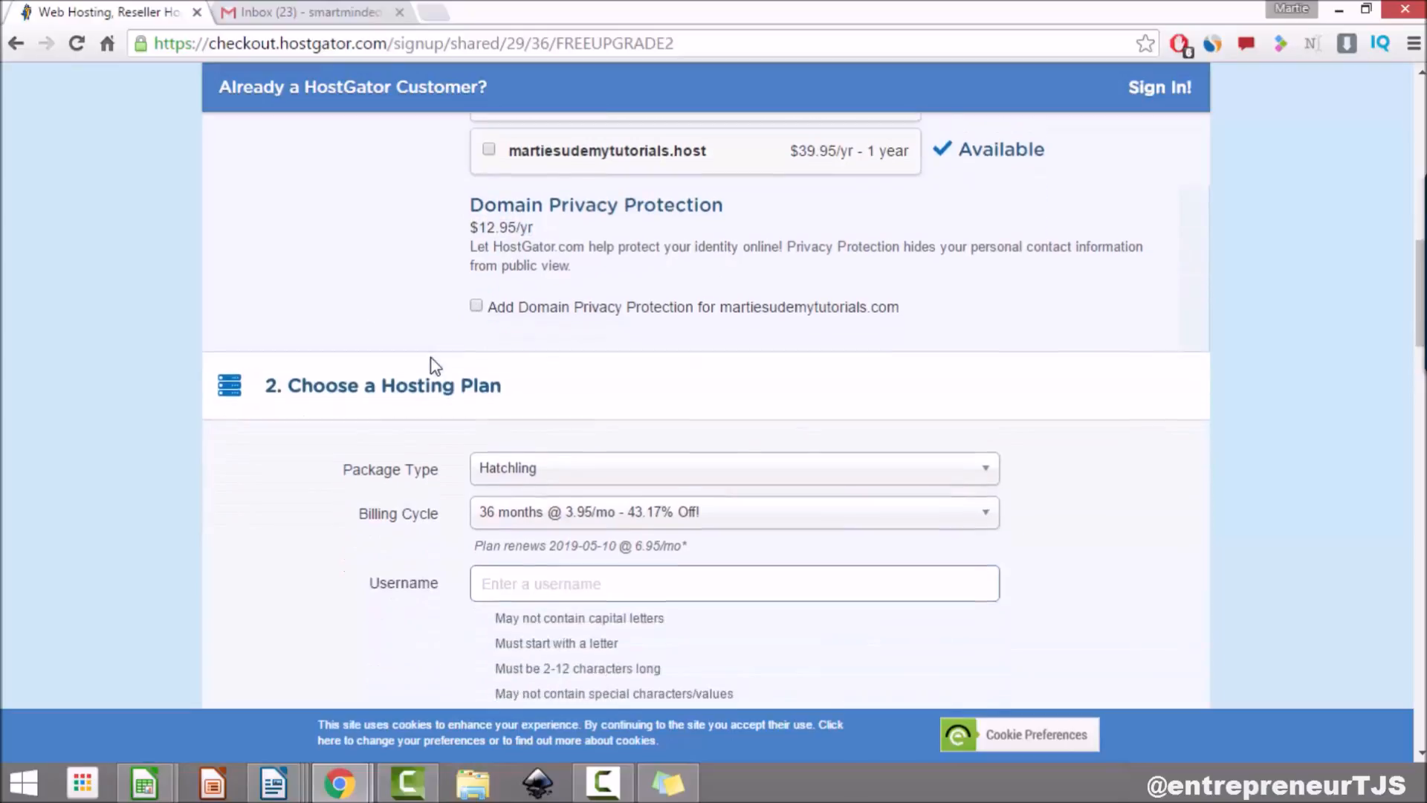
pyautogui.moveTo(286, 180); pyautogui.dragTo(503, 178)
pyautogui.click(242, 340)
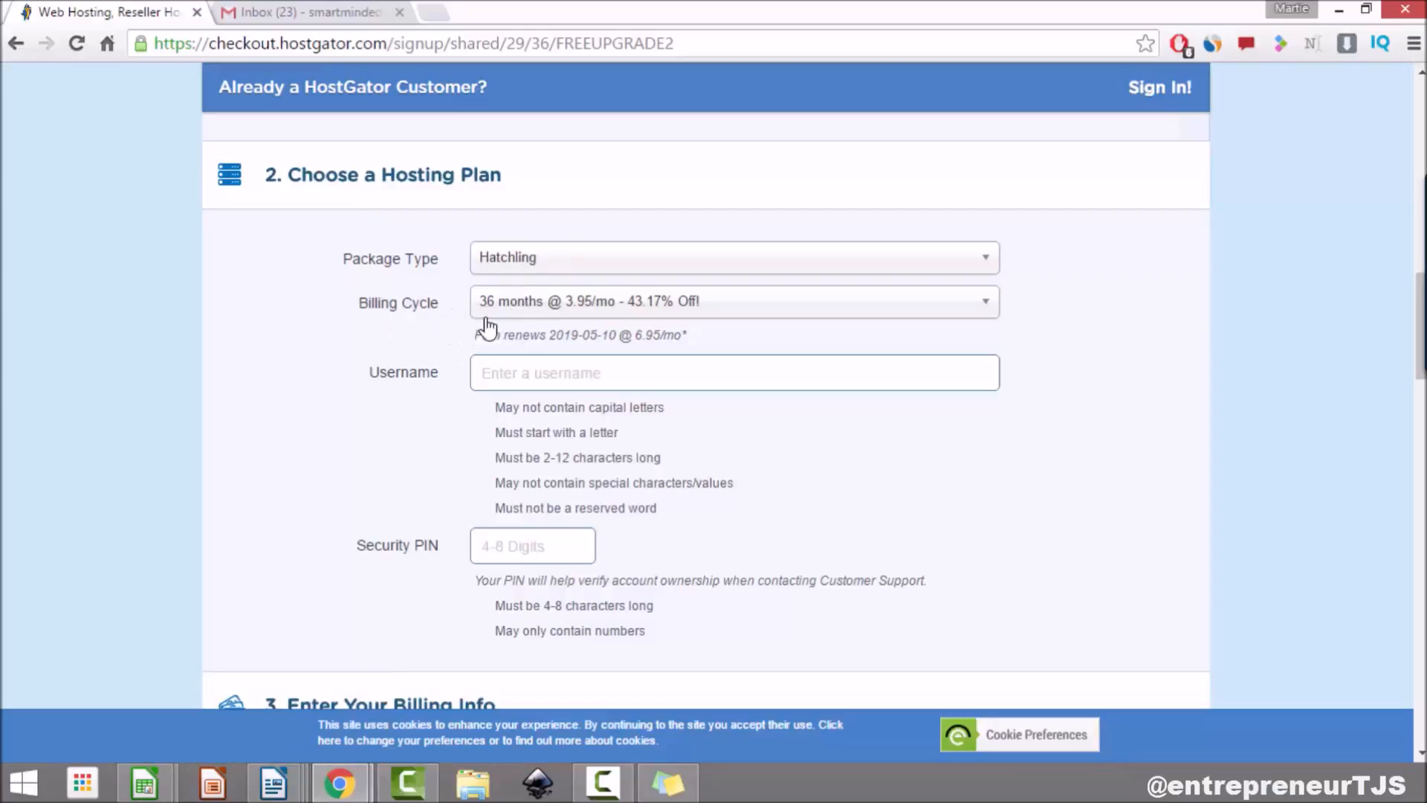
# Step: Set the hosting billing cycle to 1 month at $10.95/mo
pyautogui.click(559, 311)
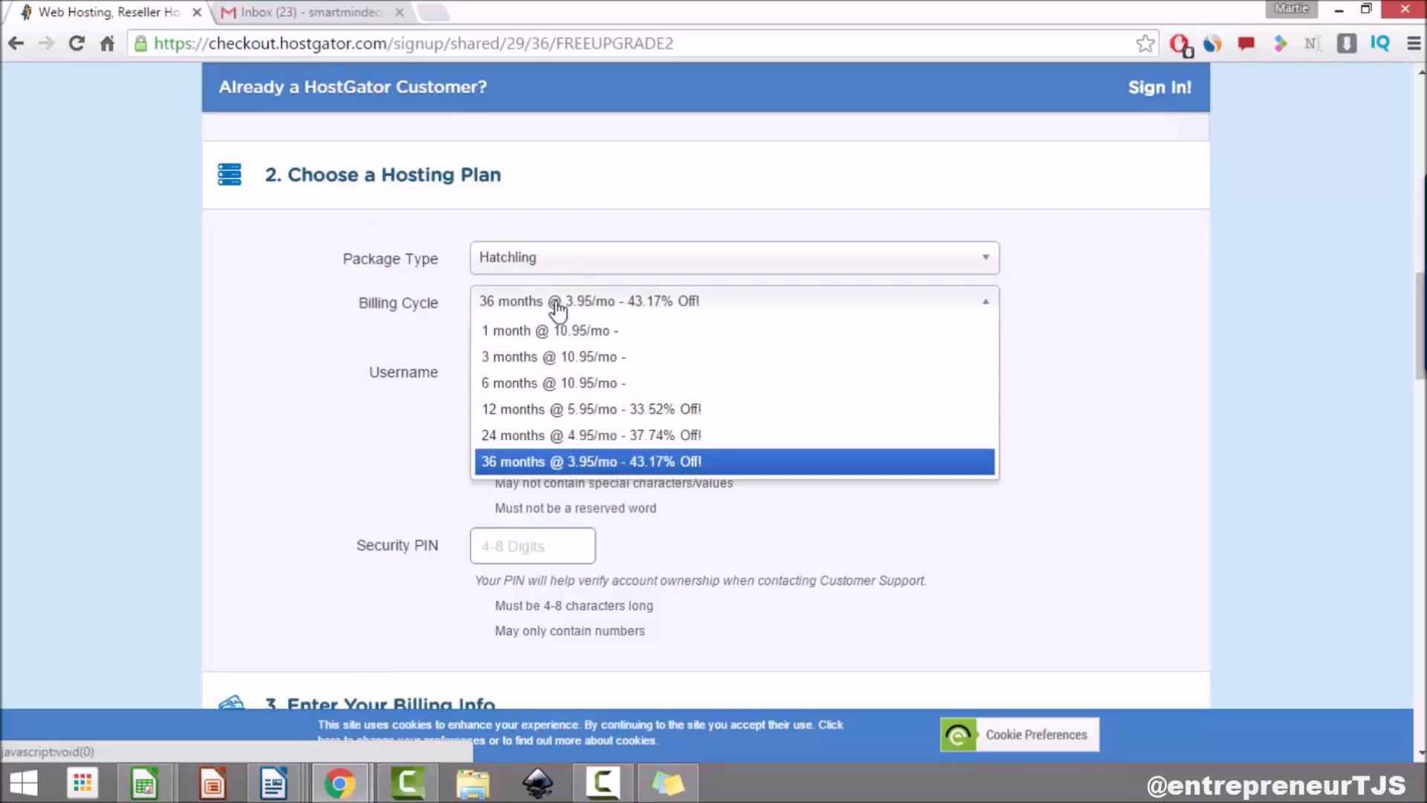
pyautogui.click(558, 311)
pyautogui.click(559, 306)
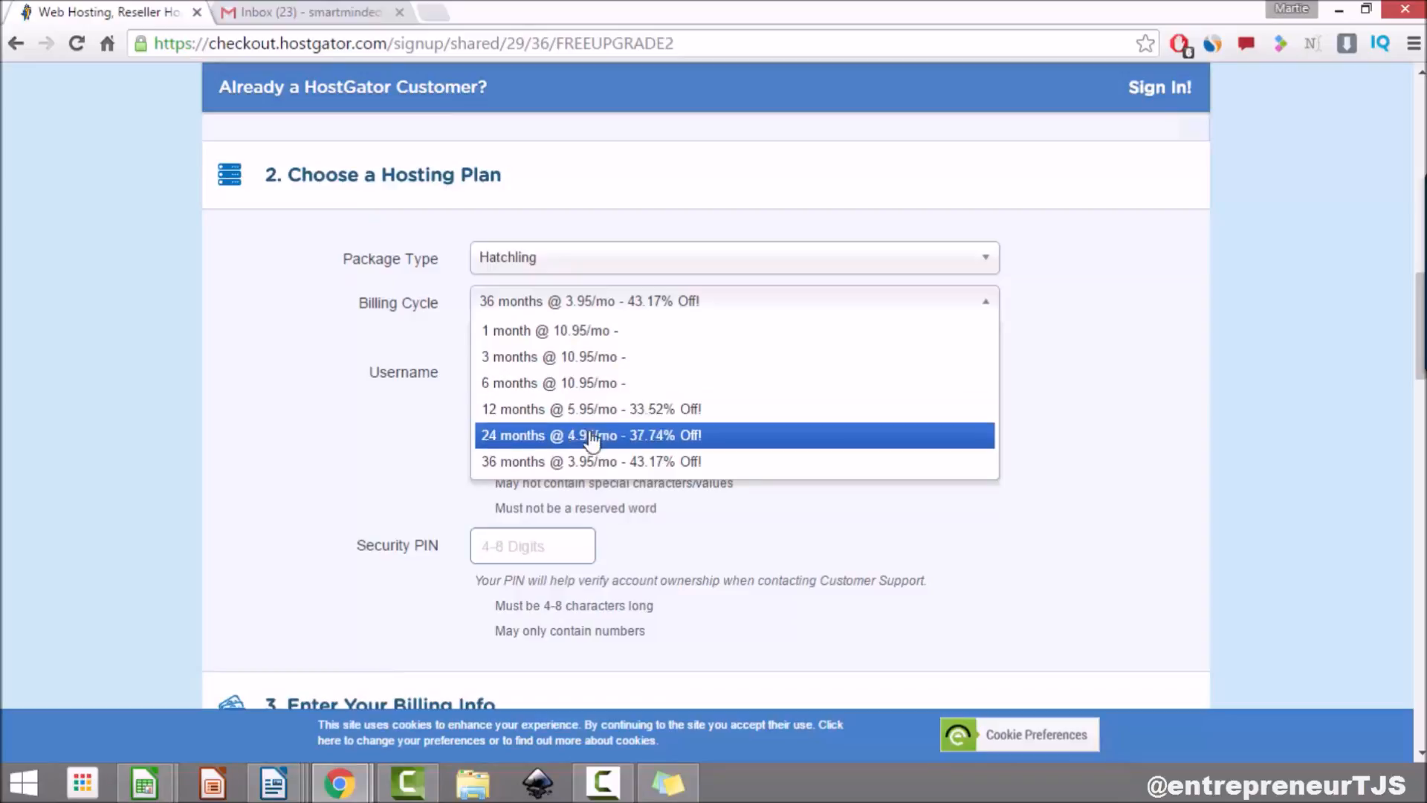
pyautogui.click(548, 333)
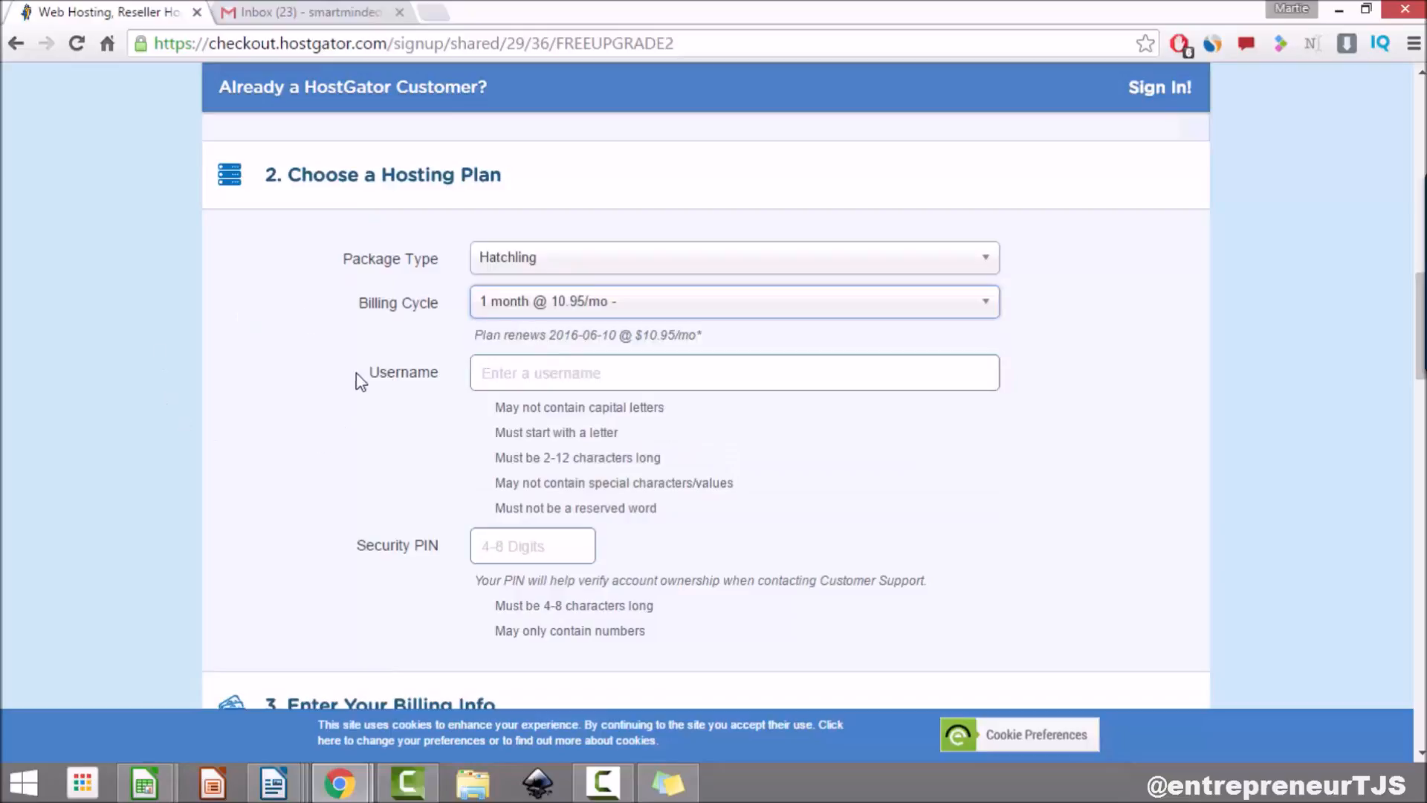
# Step: Choose PayPal instead of credit card as the payment type under Billing Info
pyautogui.moveTo(418, 376); pyautogui.dragTo(369, 383)
pyautogui.doubleClick(381, 544)
pyautogui.click(348, 454)
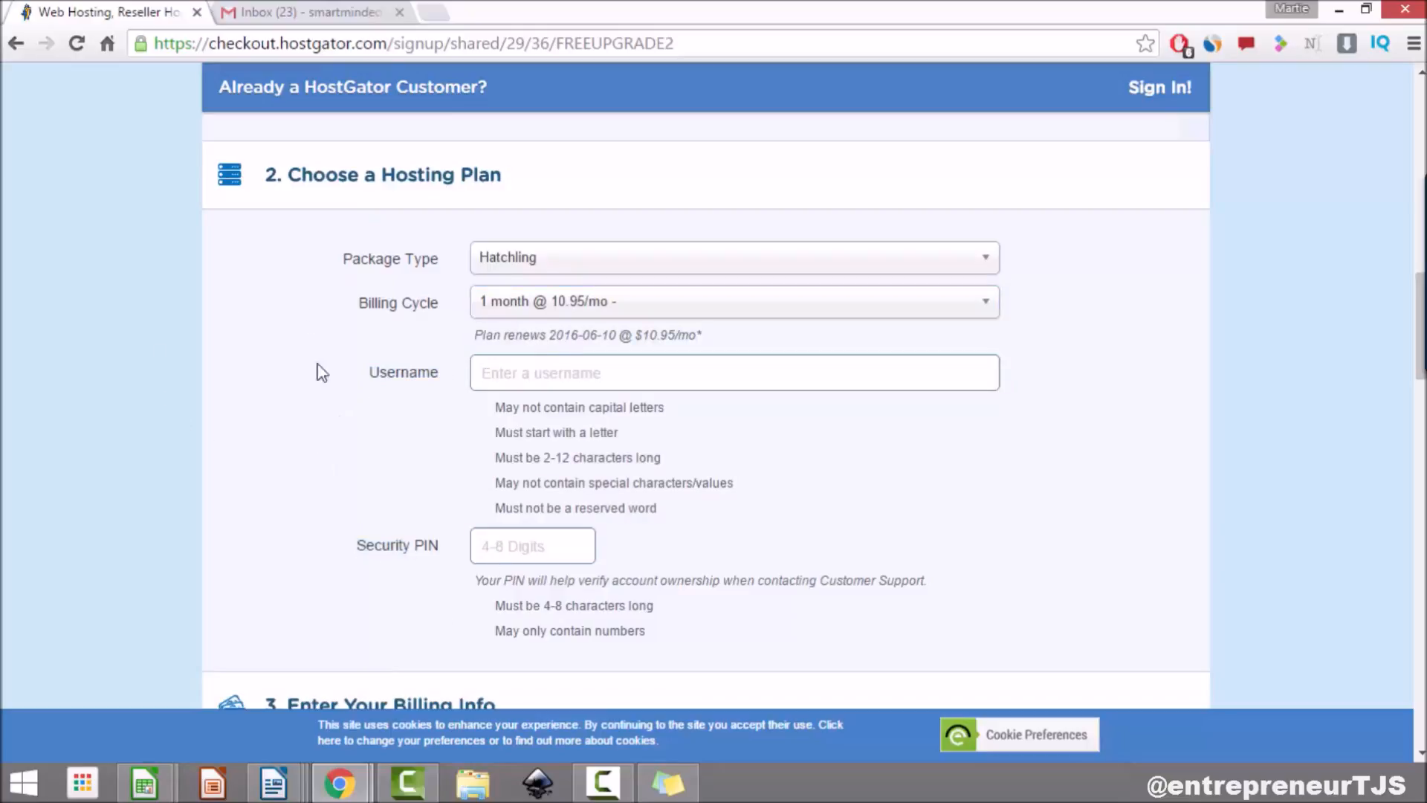
pyautogui.scroll(-5, 322, 431)
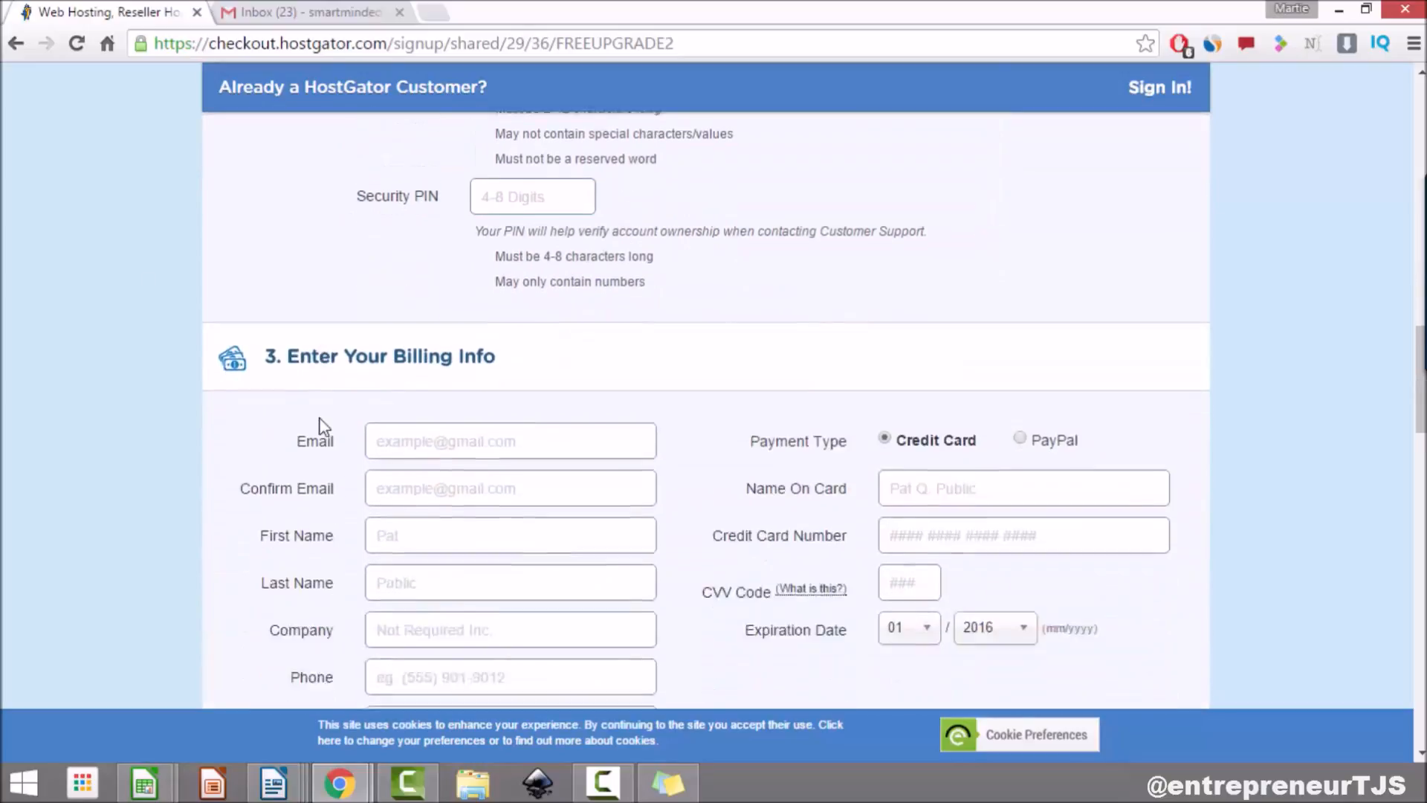
pyautogui.scroll(-1, 319, 420)
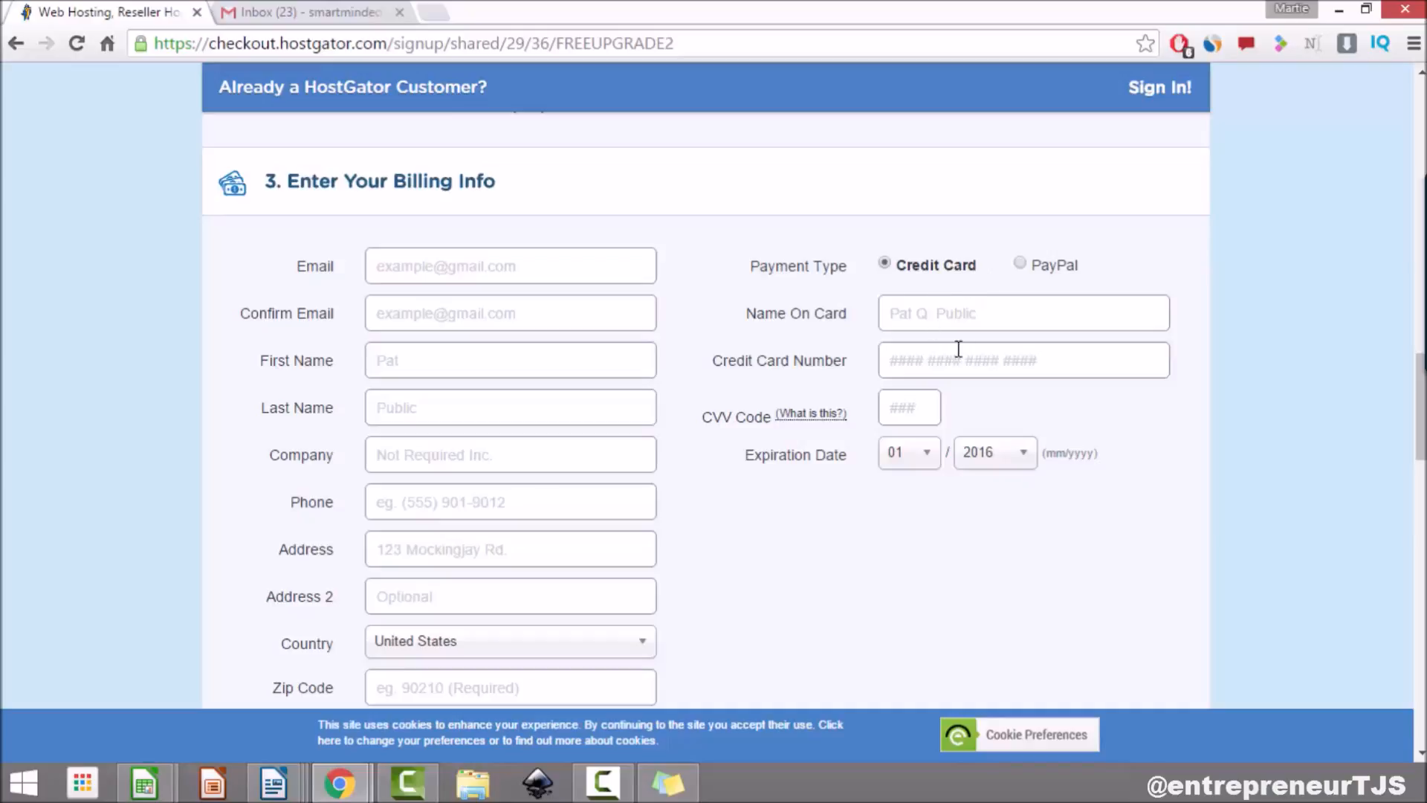
pyautogui.click(1018, 265)
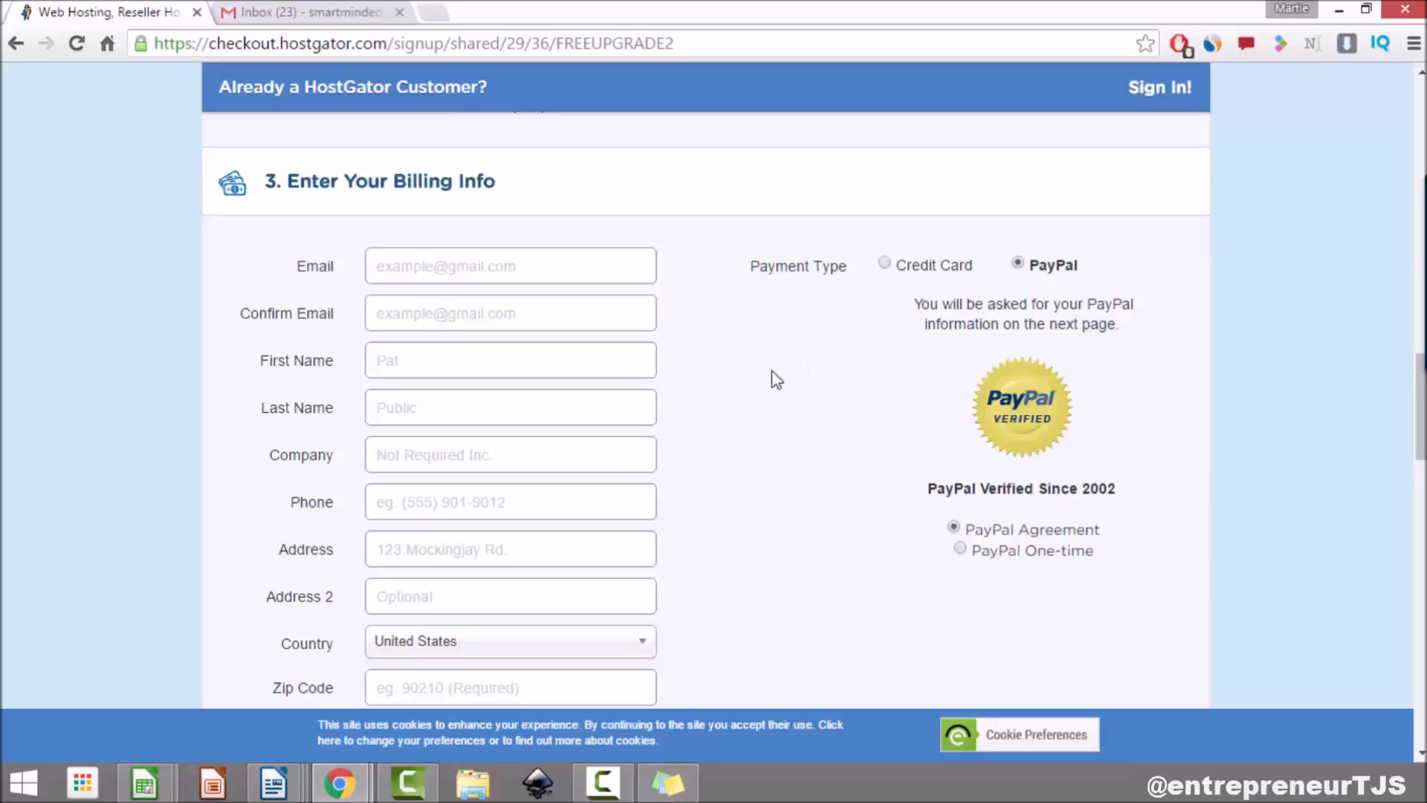
pyautogui.scroll(-5, 821, 345)
# Step: Untick the HackAlert and Site Backup add-on services
pyautogui.scroll(-4, 822, 344)
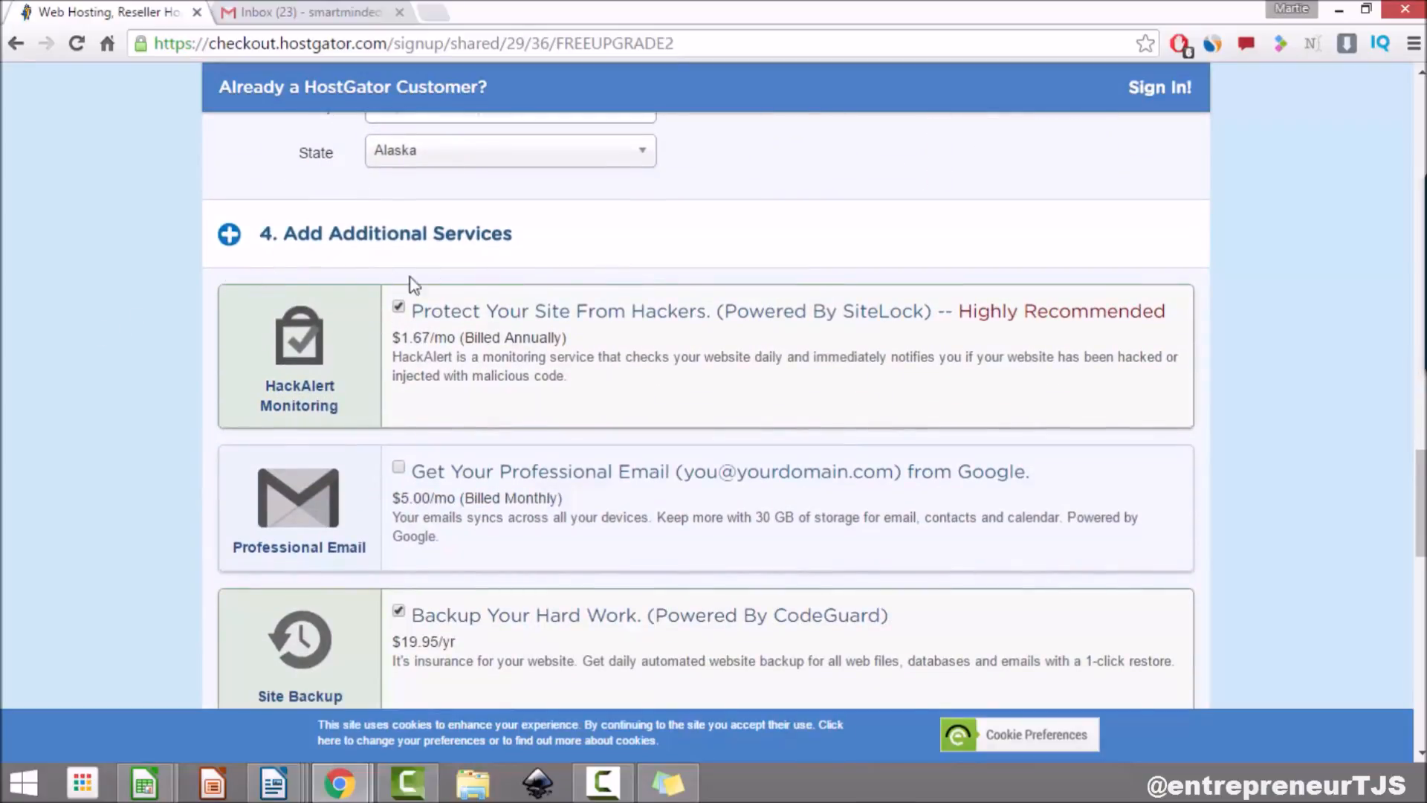
pyautogui.scroll(-2, 437, 275)
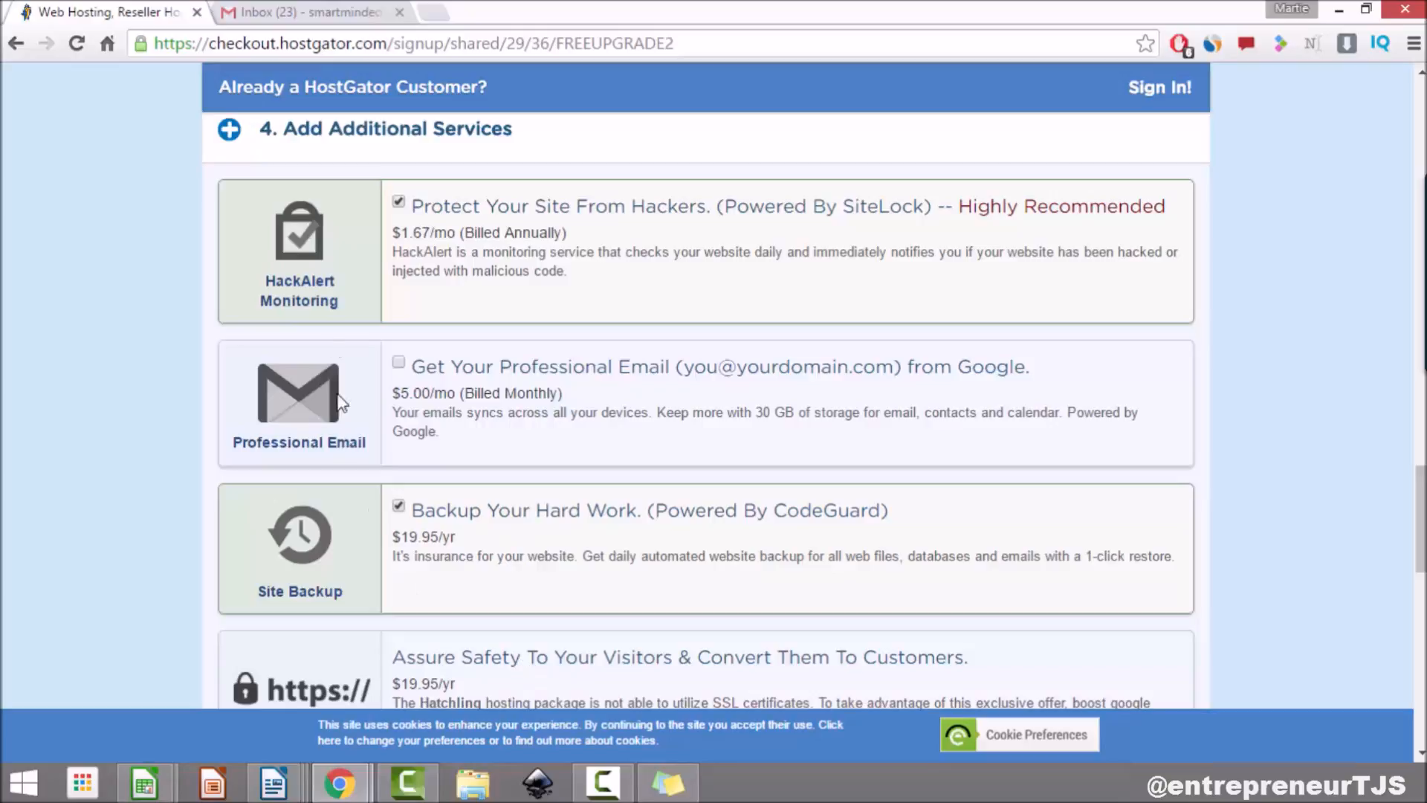
pyautogui.click(399, 203)
pyautogui.scroll(-3, 399, 223)
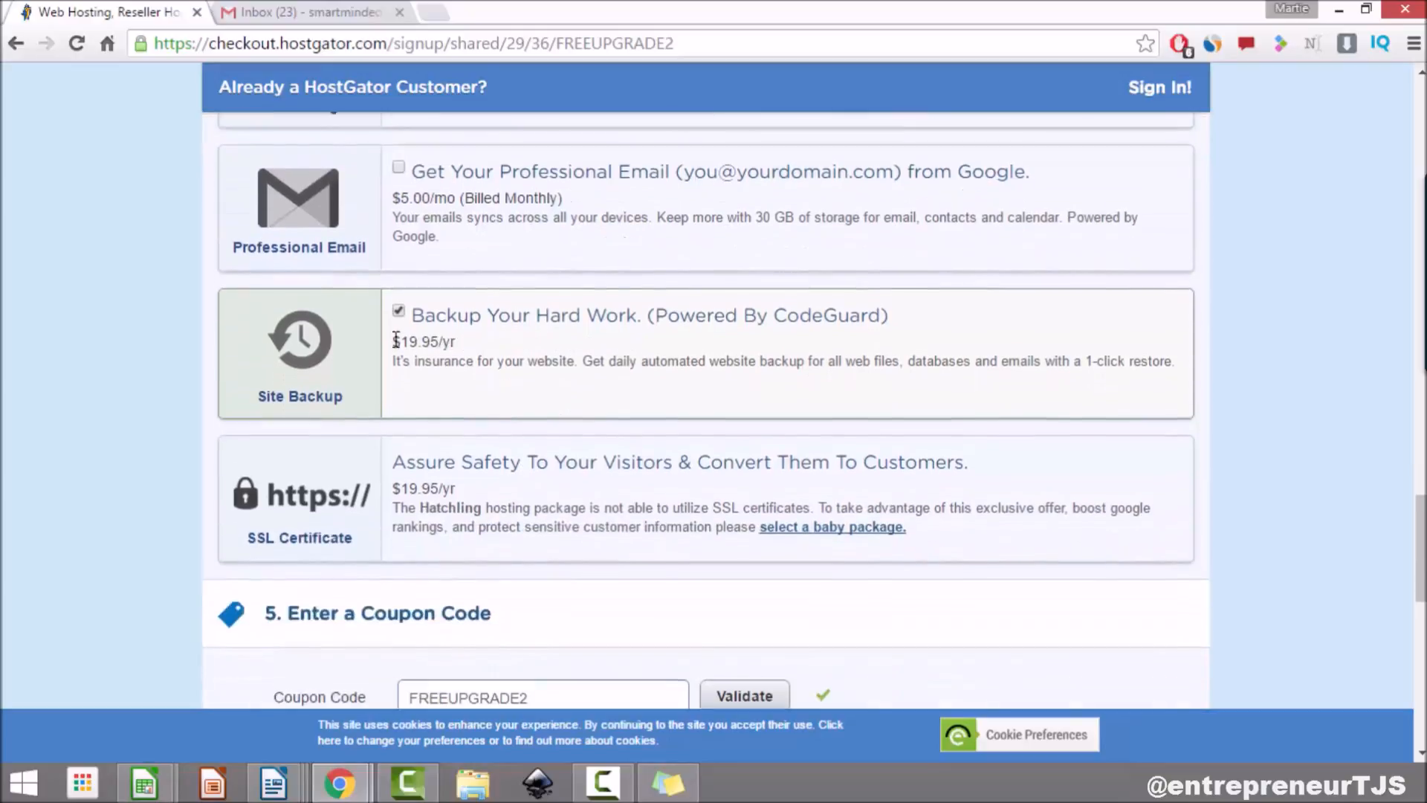
pyautogui.click(399, 298)
pyautogui.scroll(-4, 548, 275)
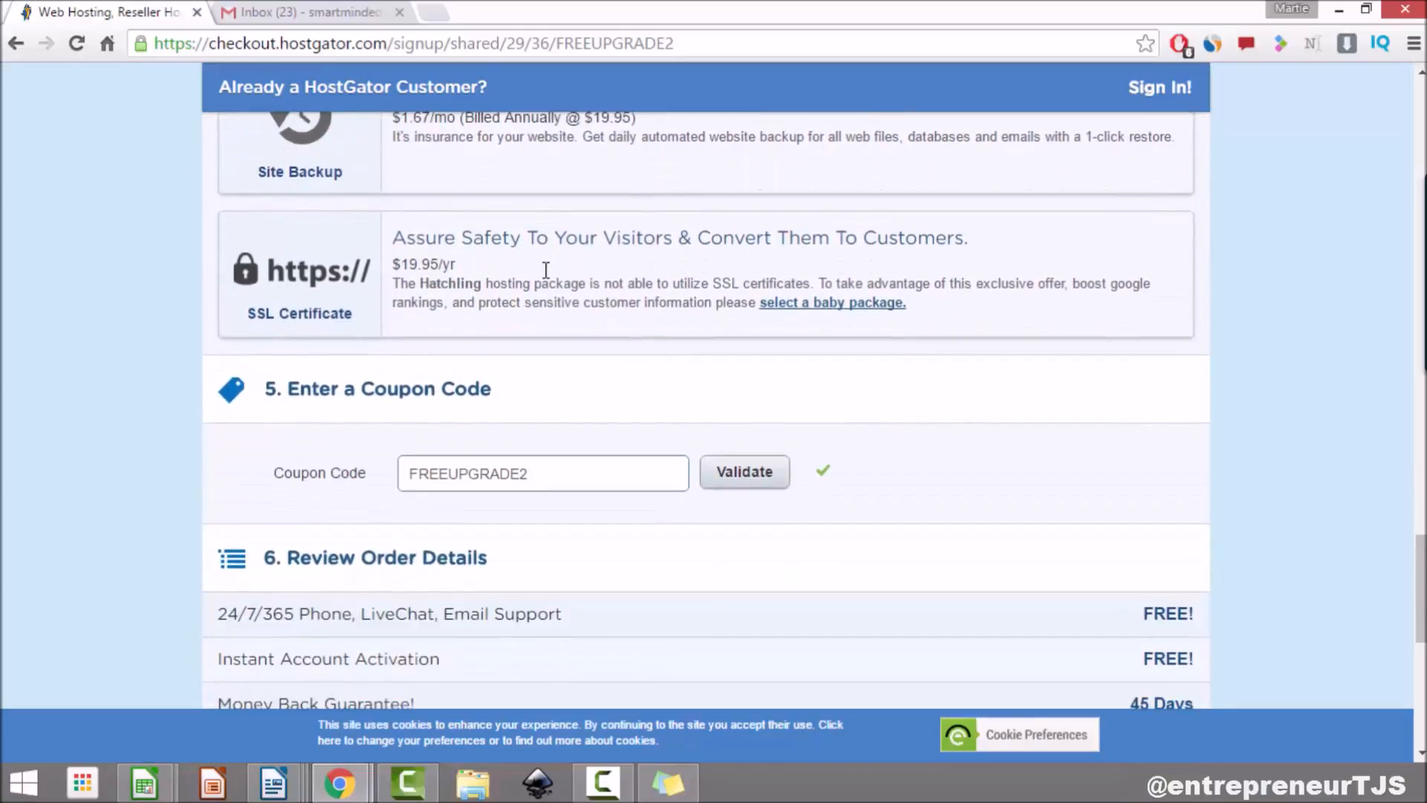
# Step: Replace the existing coupon code with a new one and validate it
pyautogui.moveTo(287, 182); pyautogui.dragTo(518, 188)
pyautogui.click(554, 213)
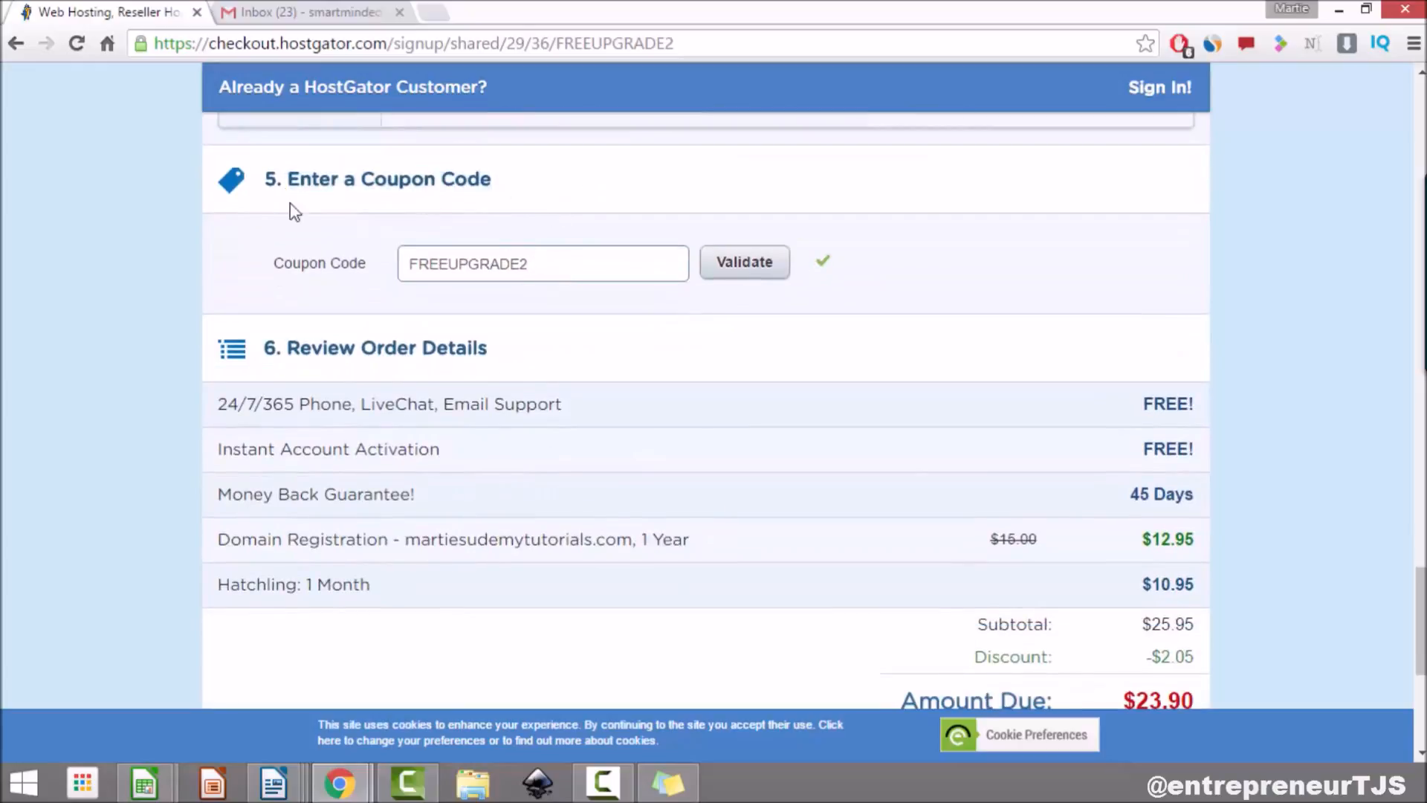
pyautogui.doubleClick(398, 265)
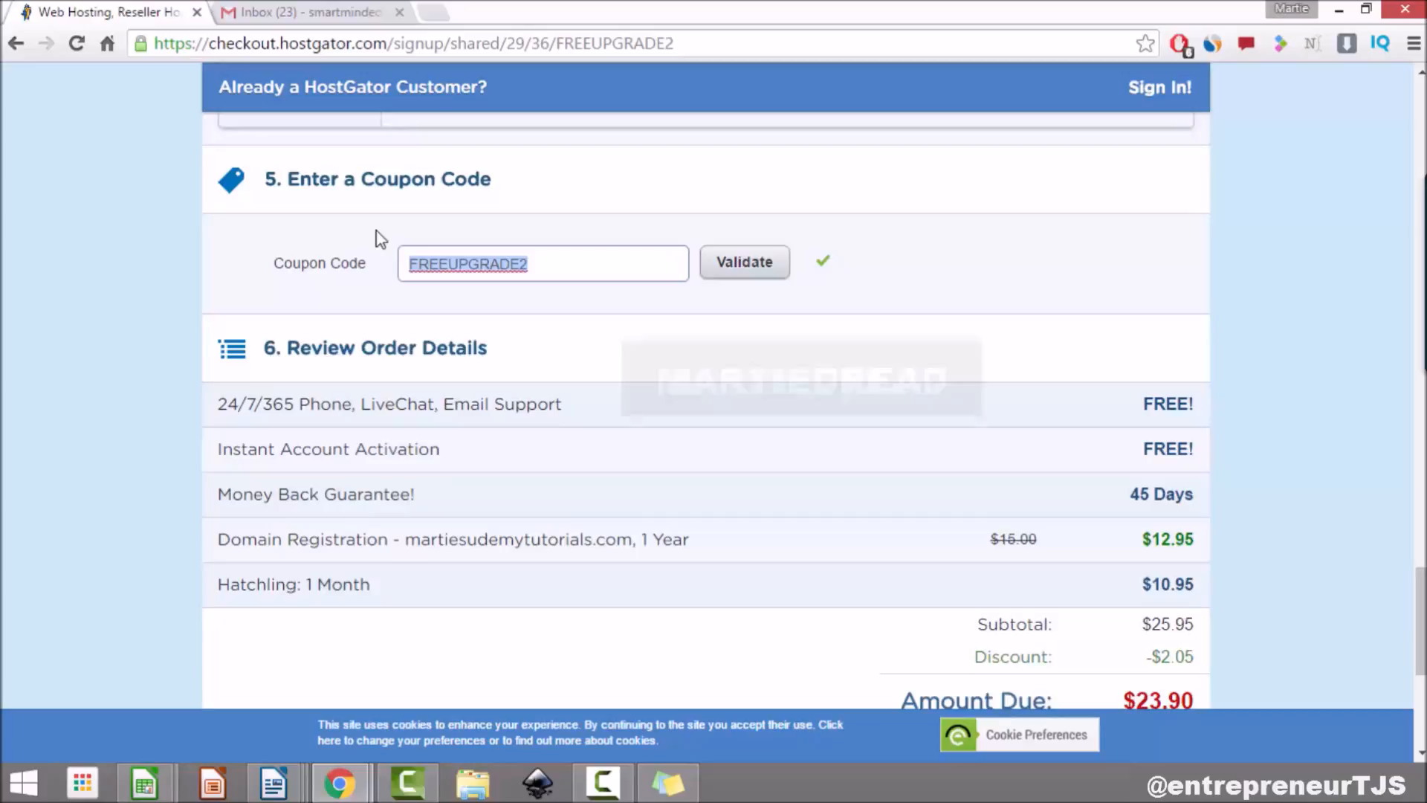
pyautogui.write('MARTIEDREAD')
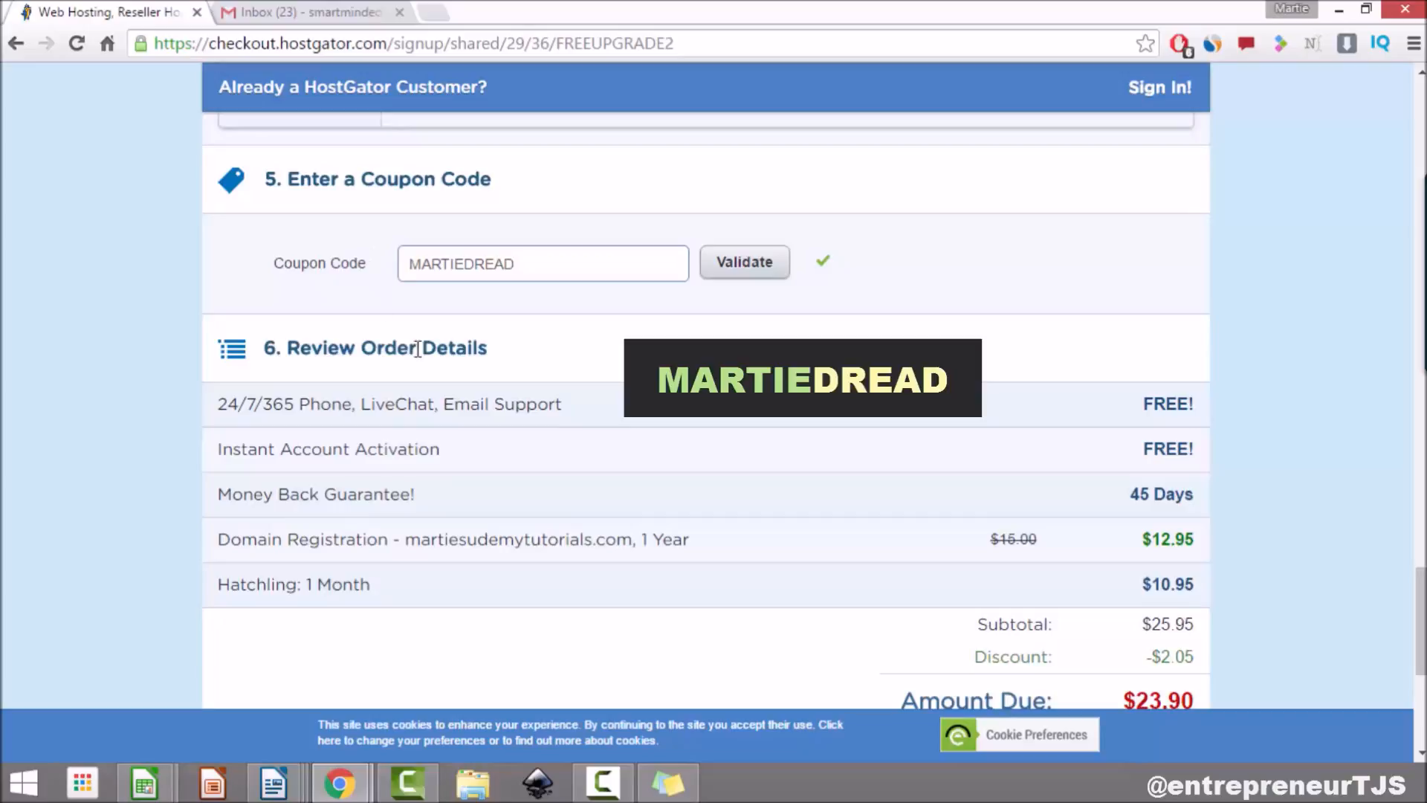
pyautogui.click(744, 276)
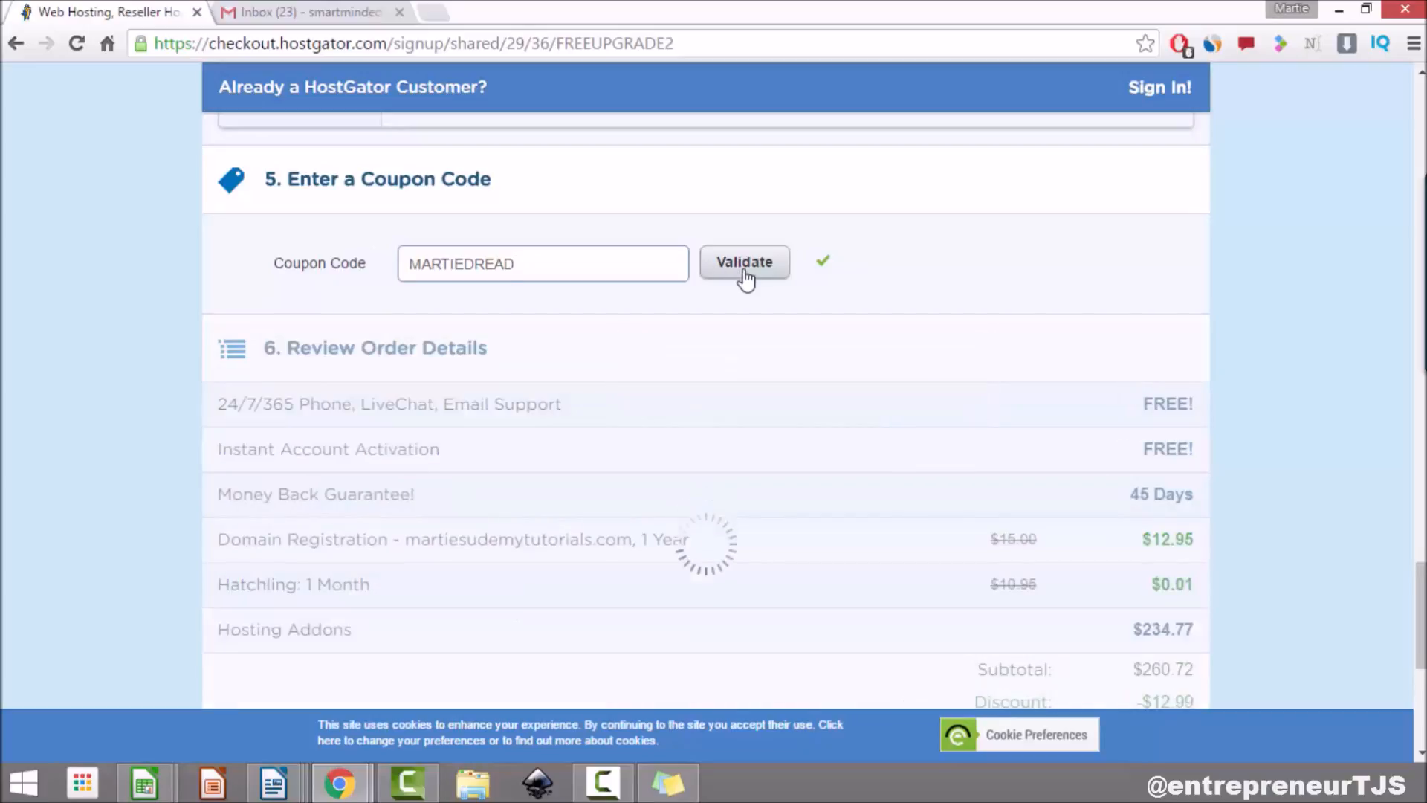
# Step: Review the order details: hosting now $0.01 and total due $12.96
pyautogui.scroll(-1, 942, 346)
pyautogui.scroll(-2, 943, 347)
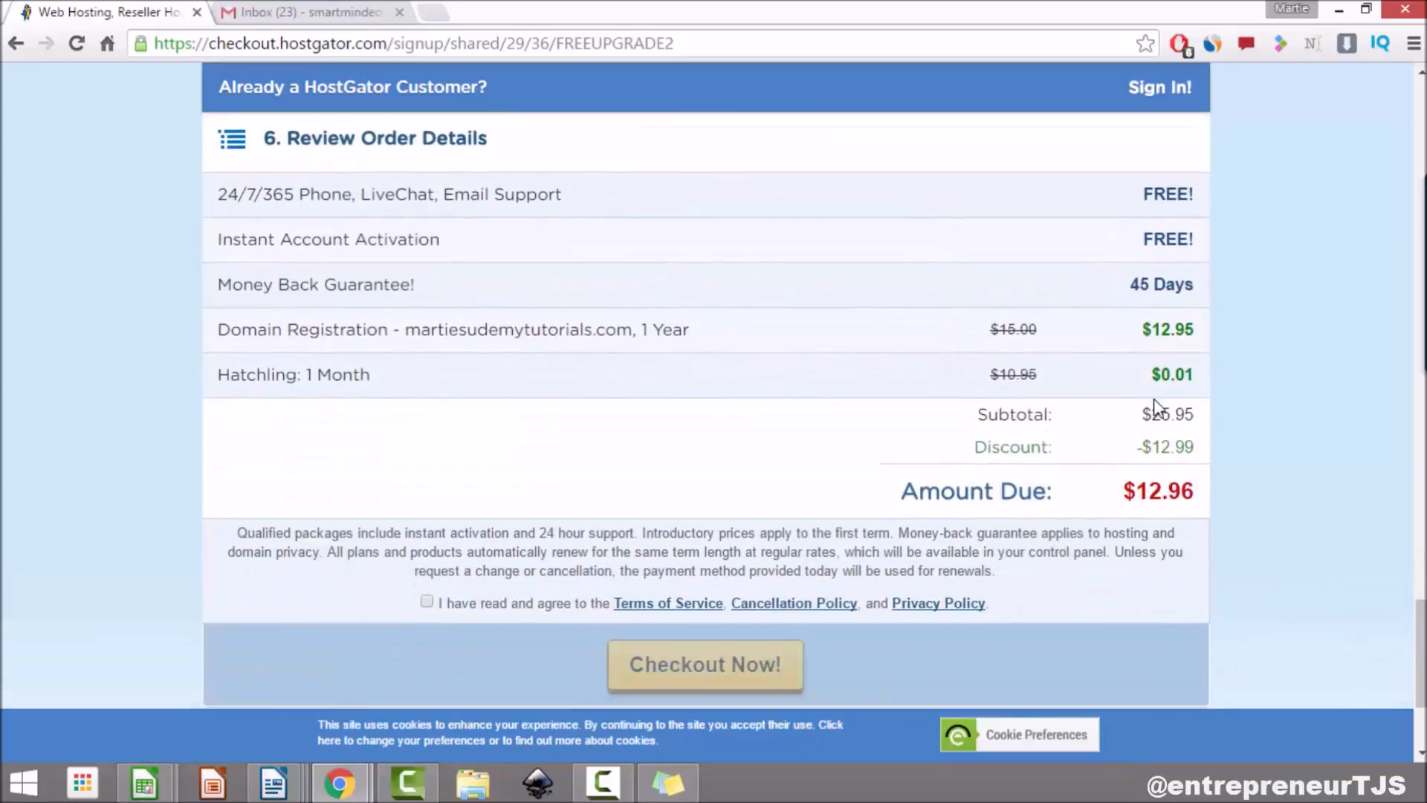
pyautogui.moveTo(1197, 375); pyautogui.dragTo(1150, 375)
pyautogui.scroll(3, 1100, 391)
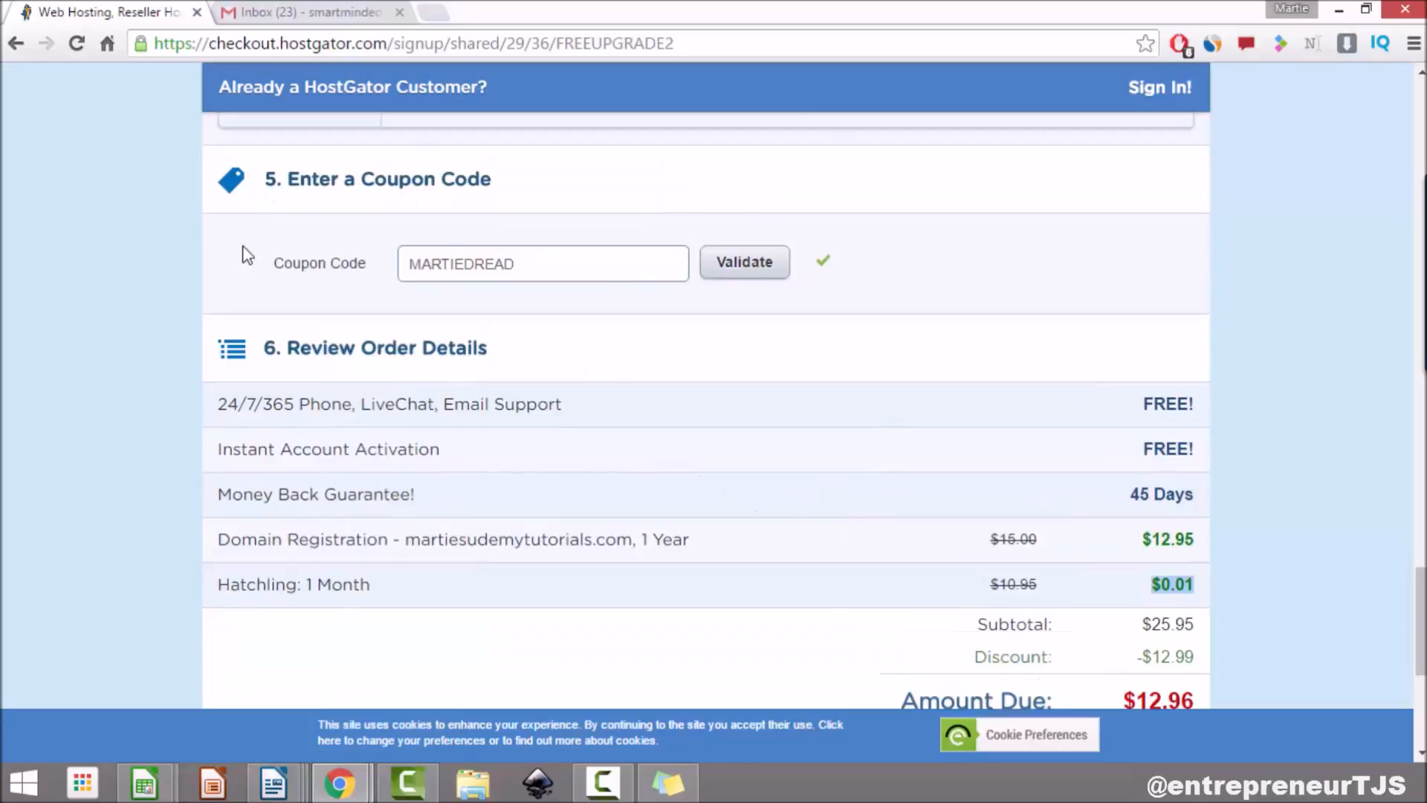
pyautogui.moveTo(283, 183); pyautogui.dragTo(532, 201)
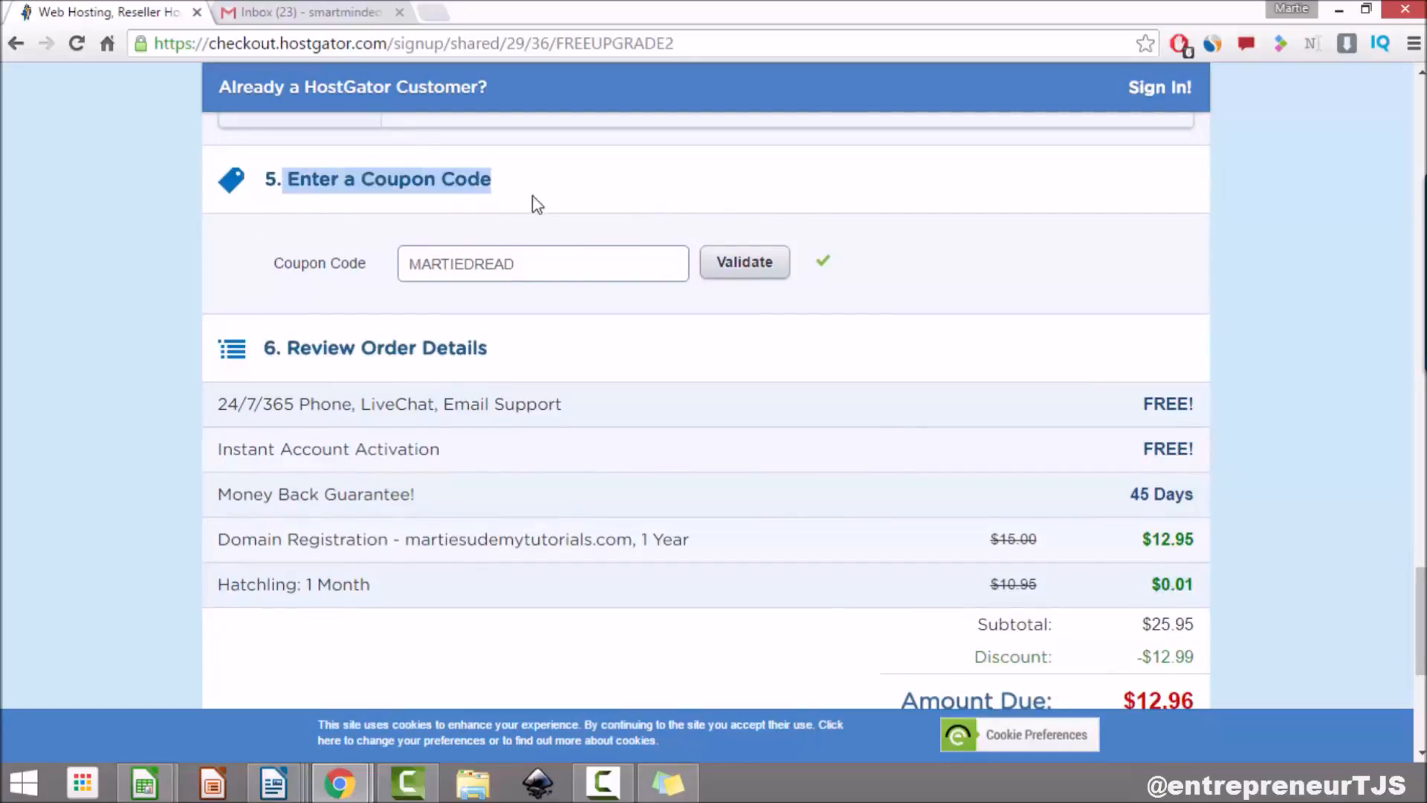
pyautogui.moveTo(289, 347); pyautogui.dragTo(487, 343)
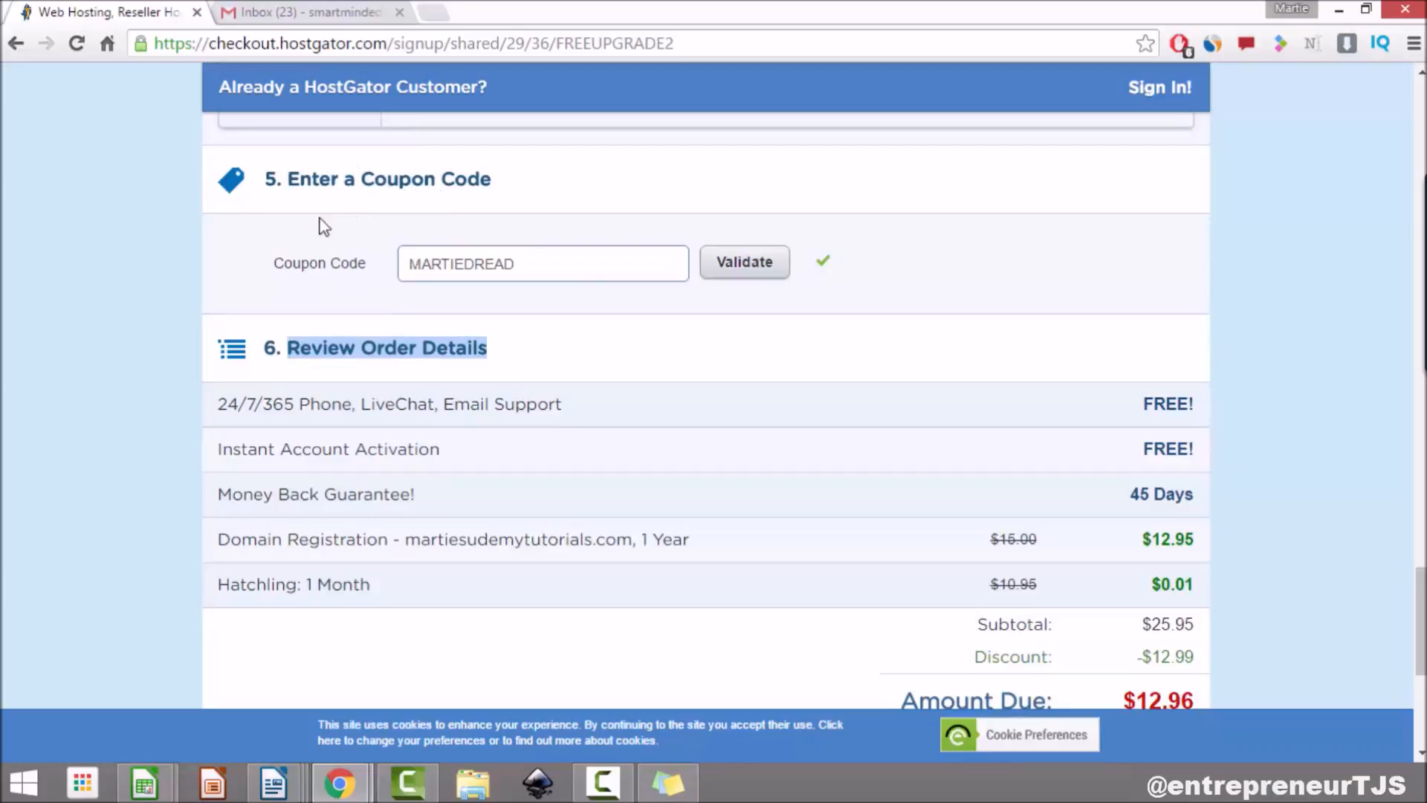
pyautogui.scroll(-2, 548, 489)
pyautogui.scroll(-1, 550, 488)
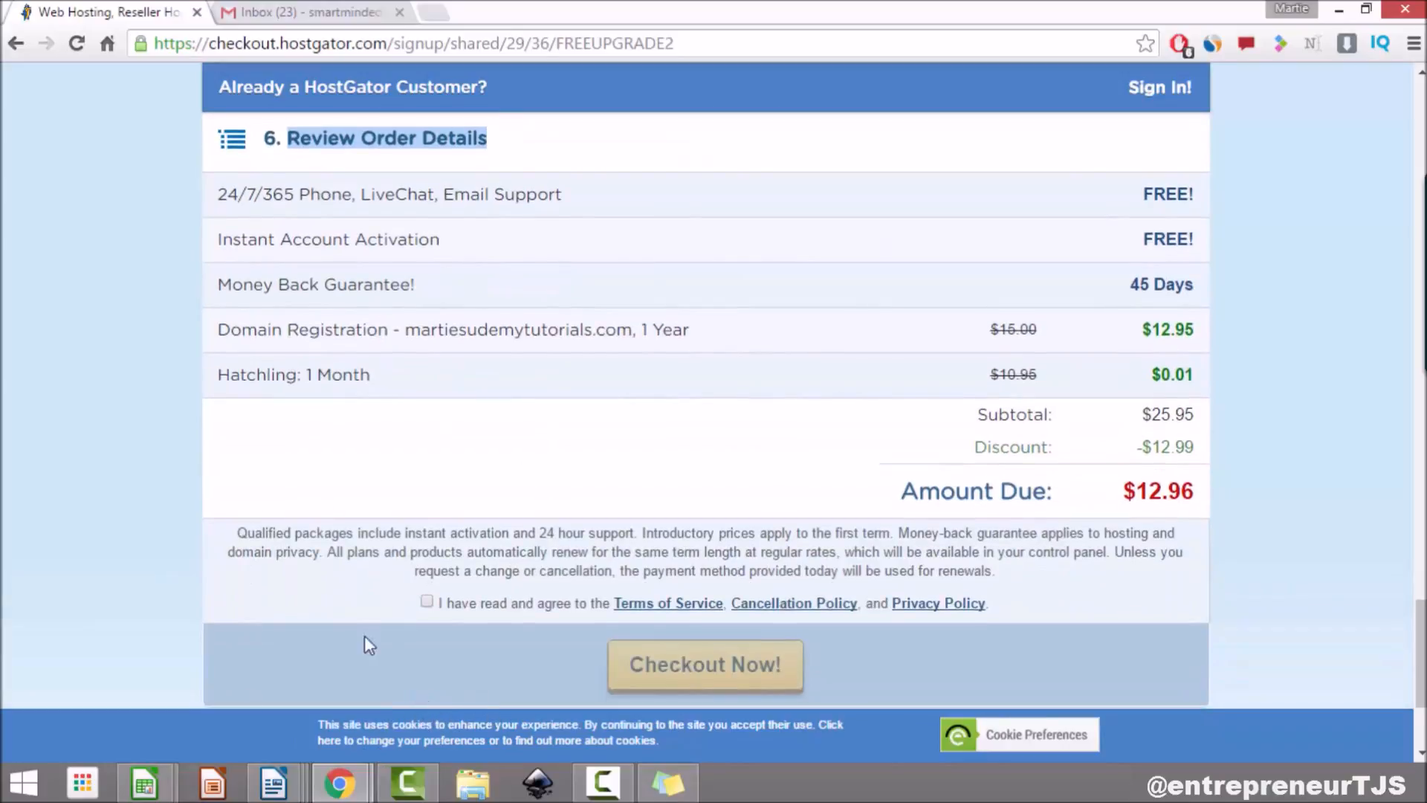
pyautogui.scroll(3, 414, 356)
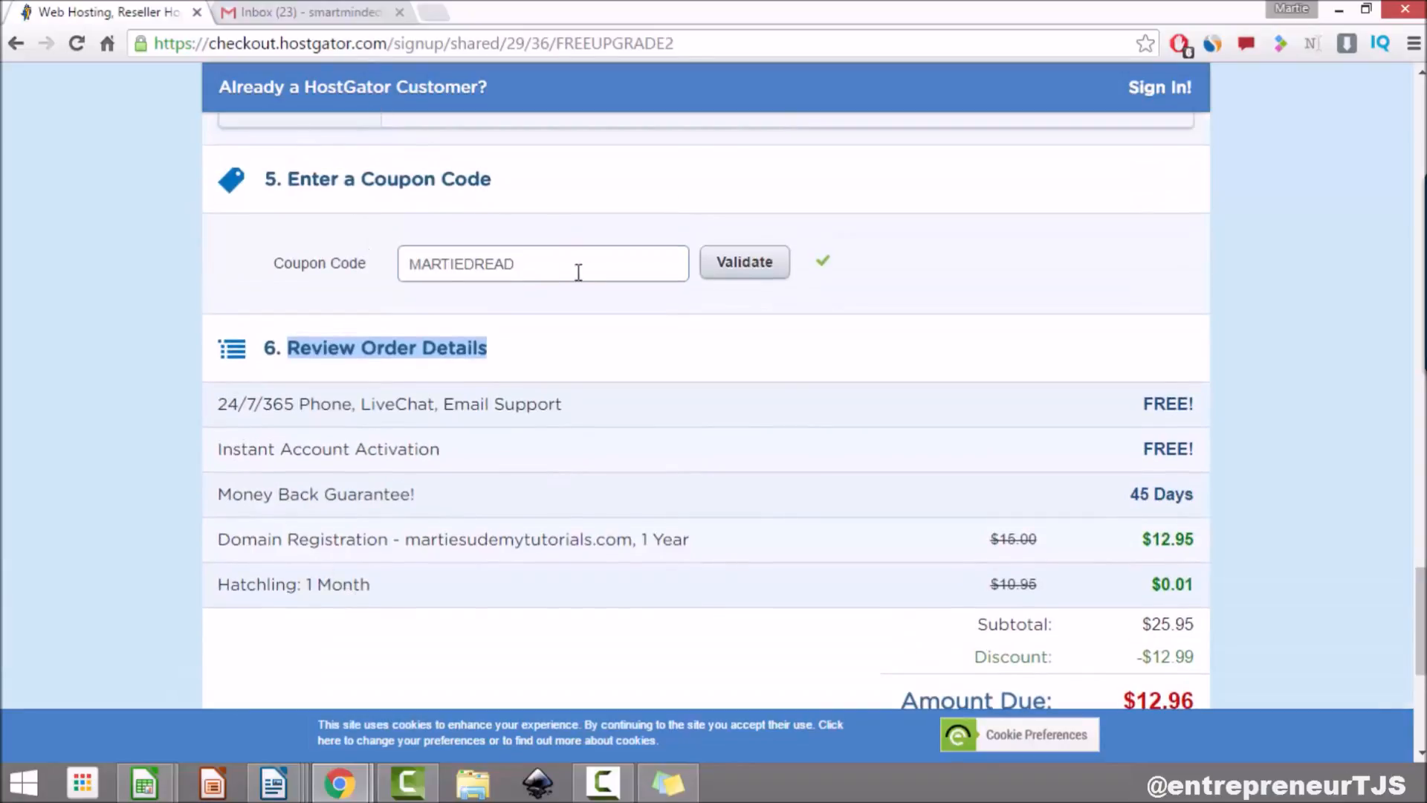
pyautogui.scroll(-2, 640, 316)
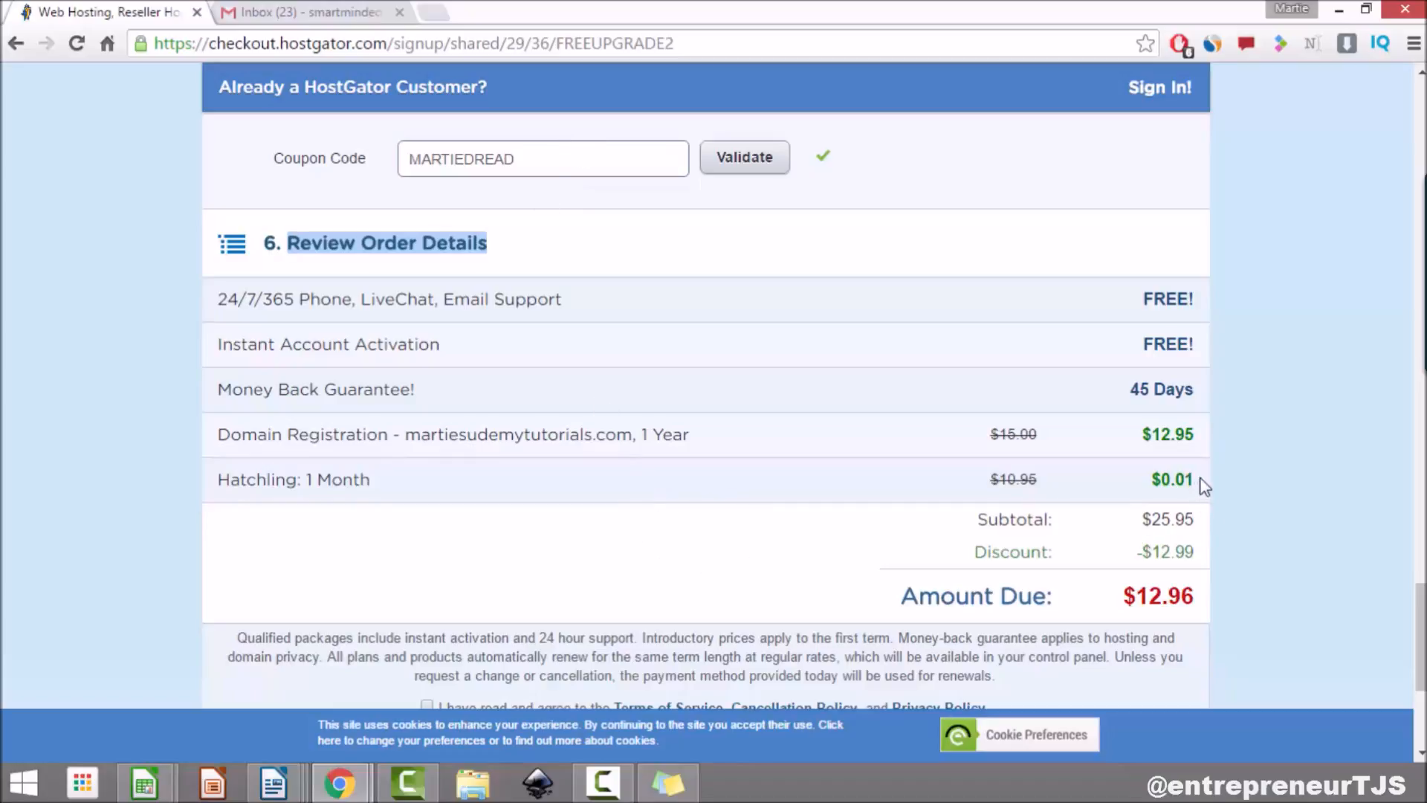
pyautogui.moveTo(1201, 484); pyautogui.dragTo(1153, 480)
pyautogui.click(855, 500)
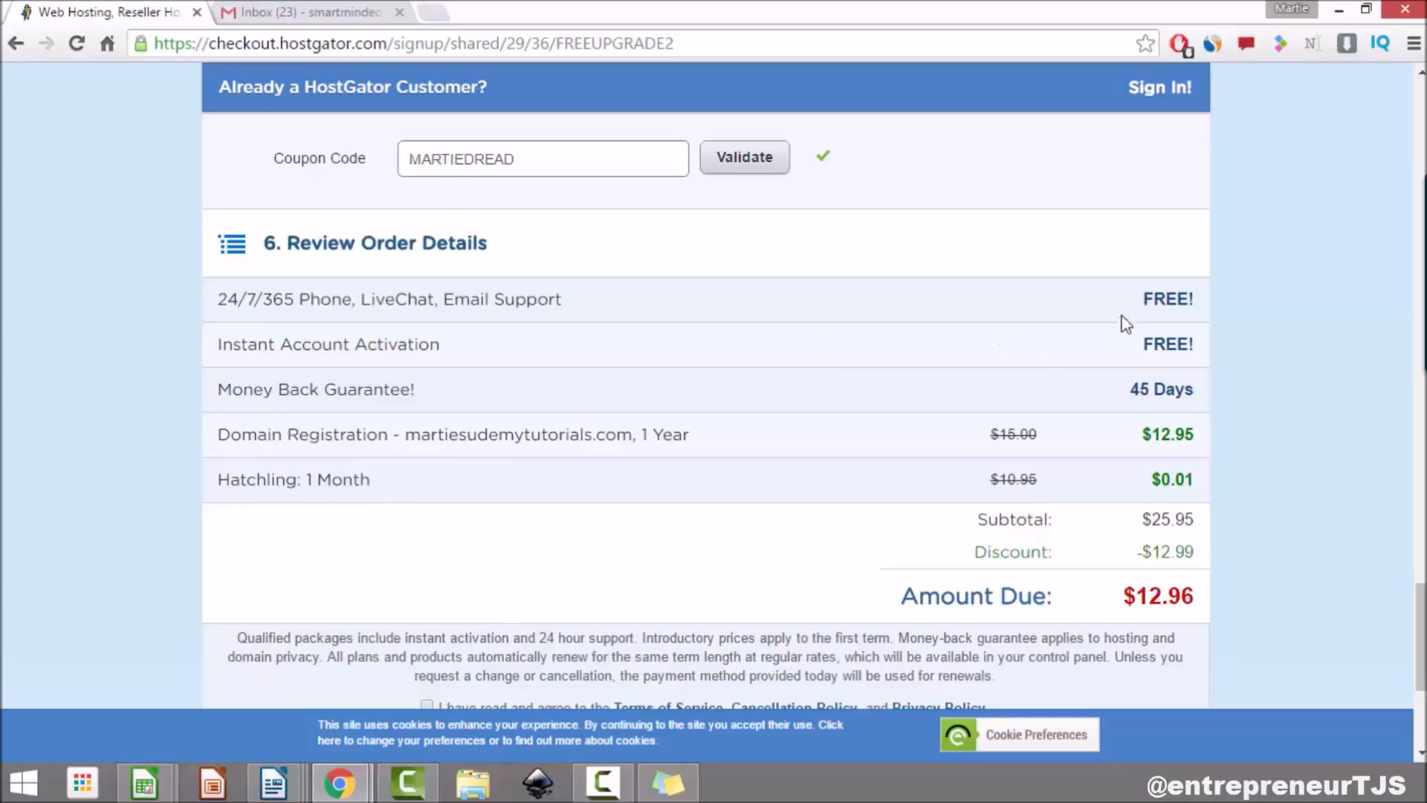
pyautogui.scroll(-1, 777, 576)
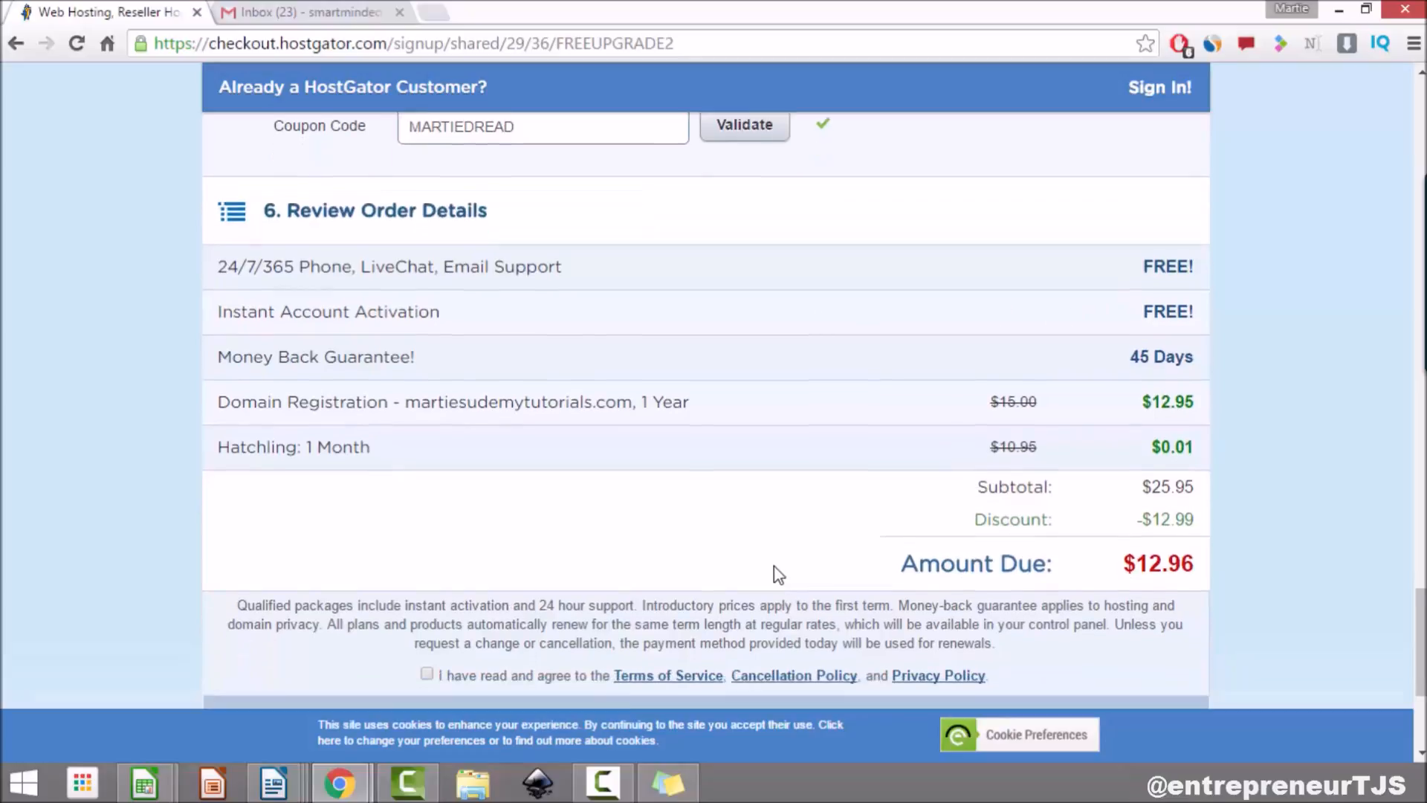
pyautogui.scroll(-3, 777, 576)
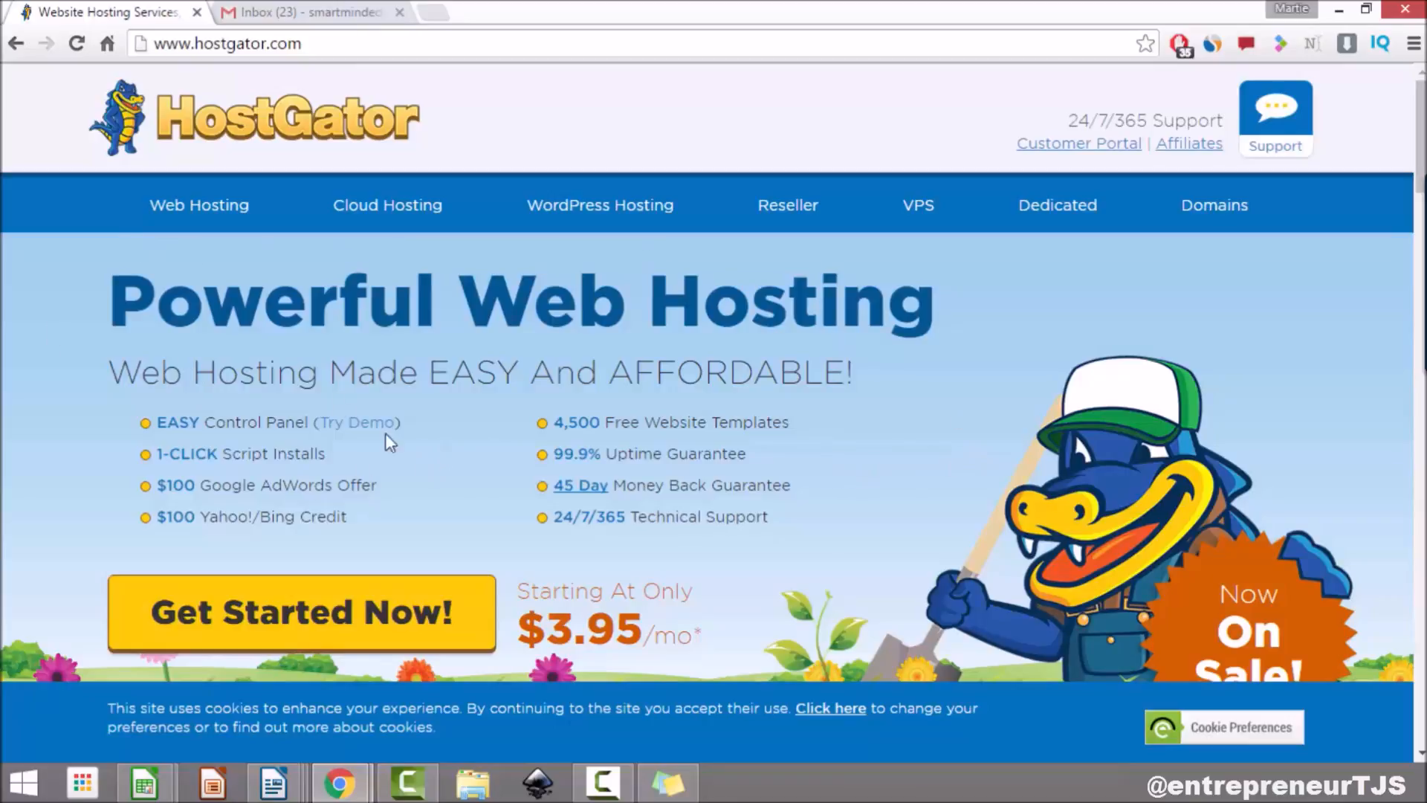
# Step: Switch to the Gmail tab showing the HostGator order and account emails
pyautogui.click(281, 13)
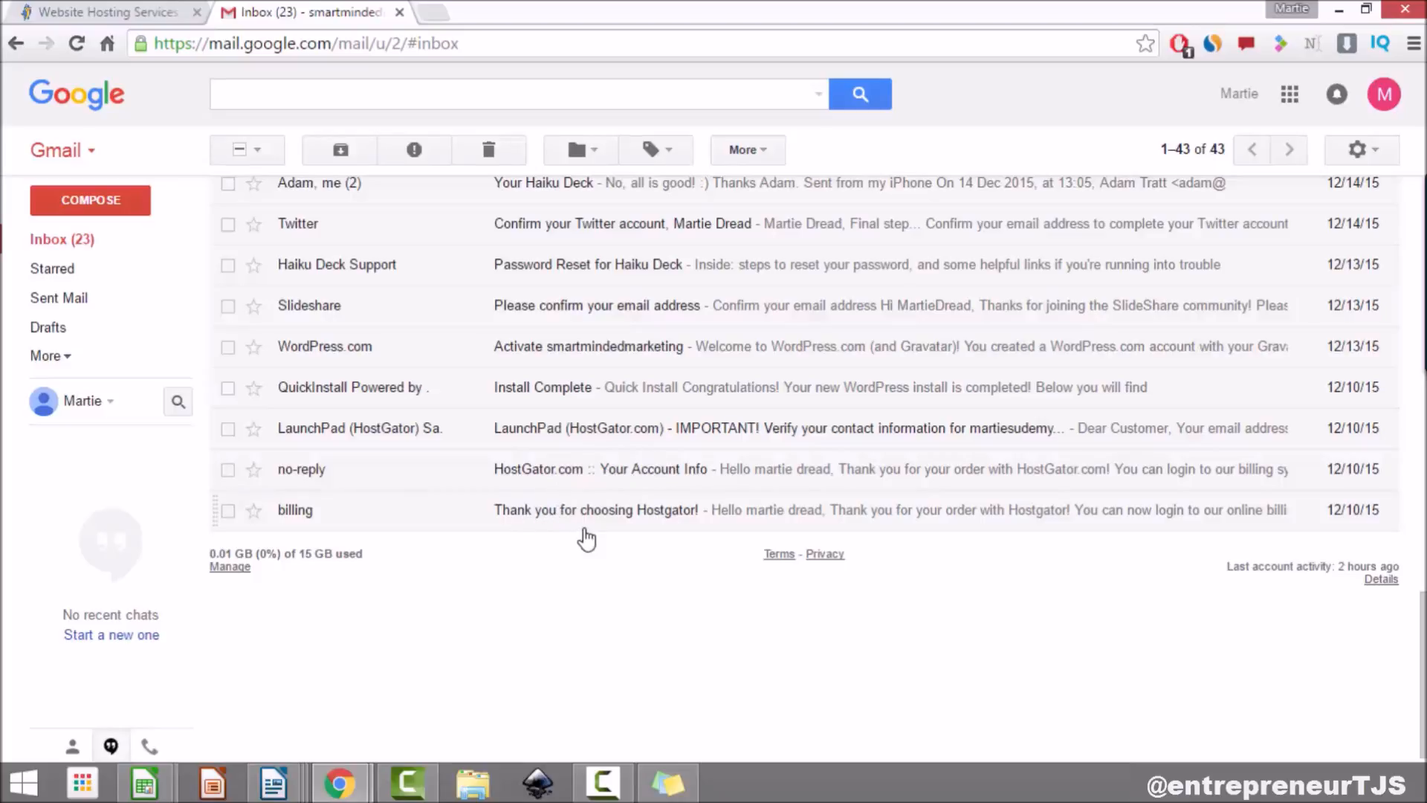
# Step: Open the 'HostGator.com :: Your Account Info' email and follow its Control Panel link
pyautogui.click(628, 479)
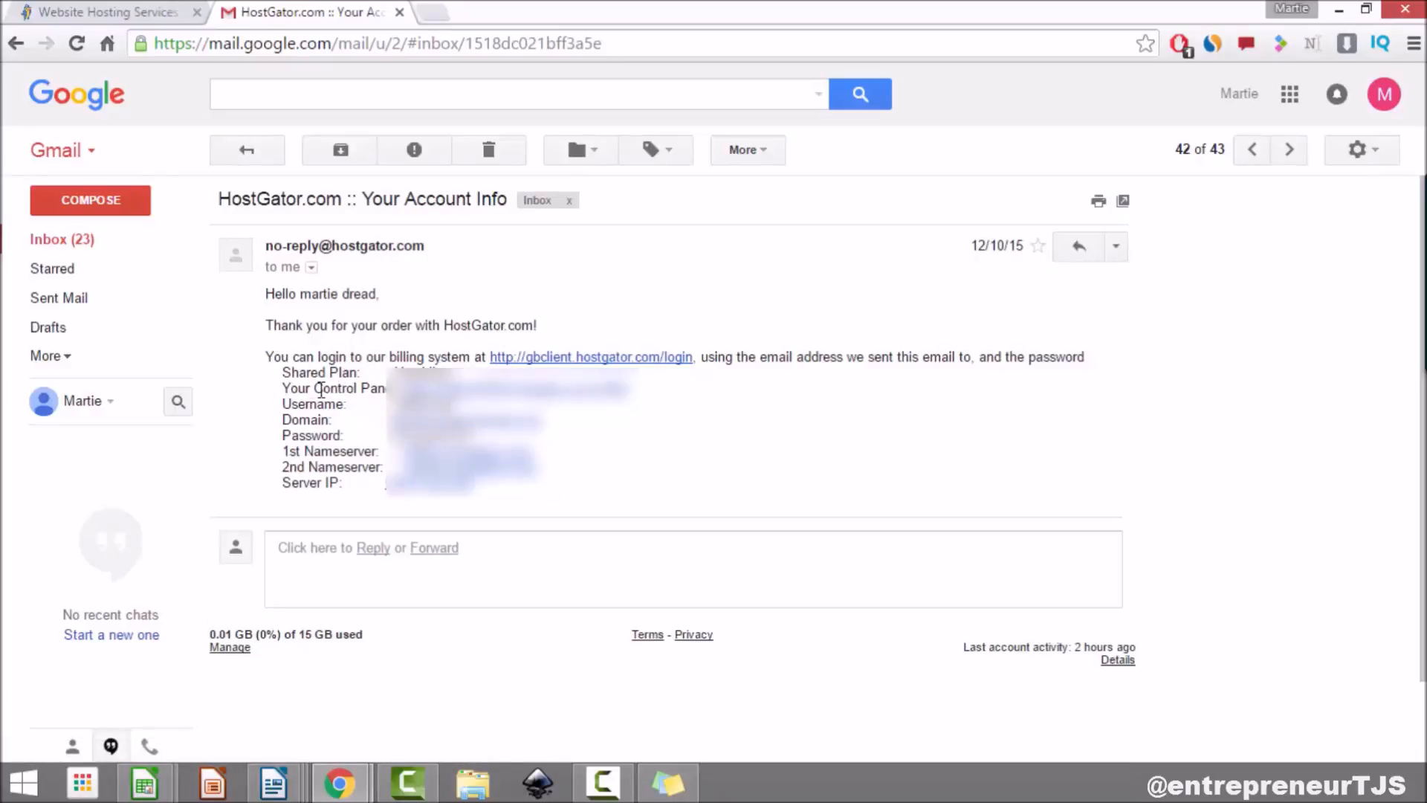
pyautogui.click(472, 389)
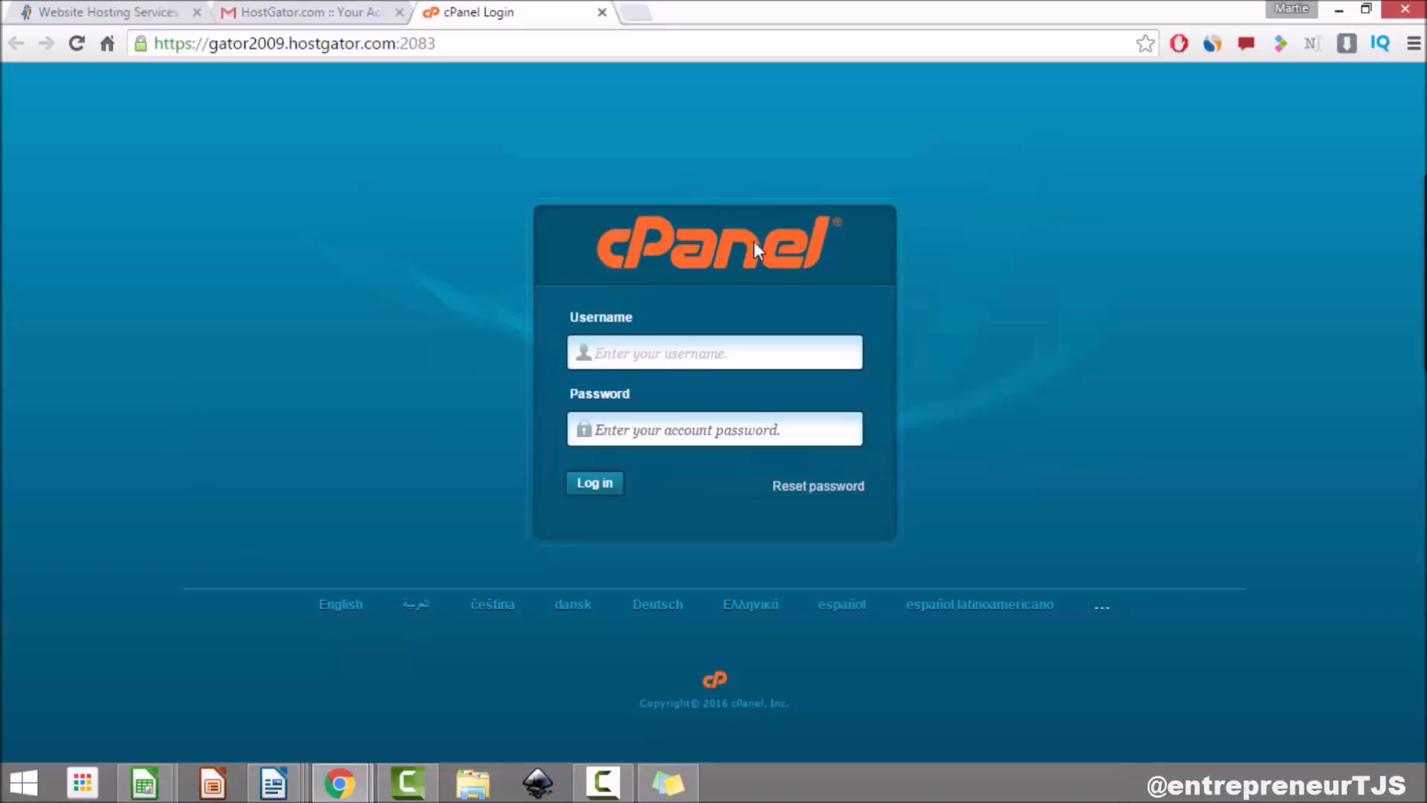
# Step: Copy the account username from the email into the cPanel Username field
pyautogui.click(286, 15)
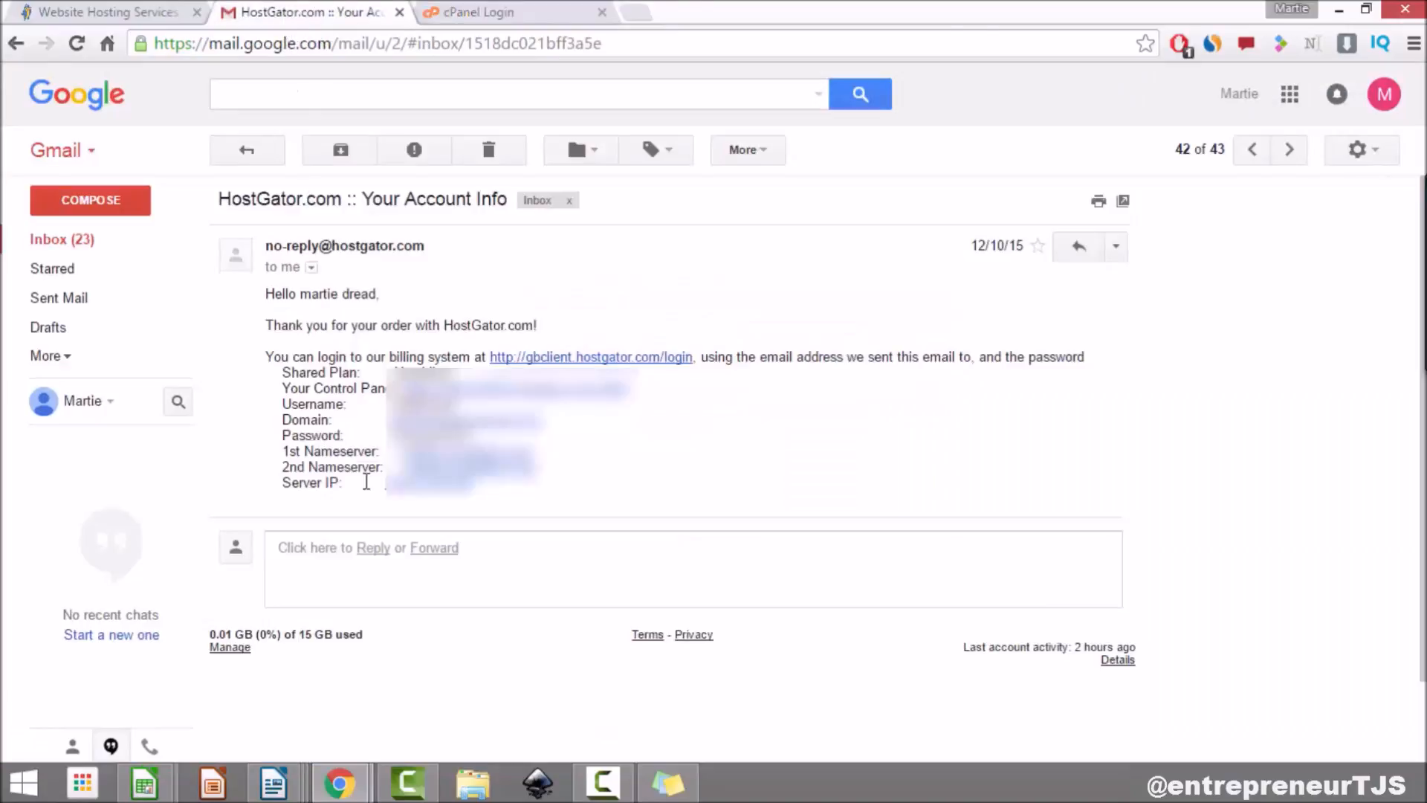
pyautogui.moveTo(454, 405); pyautogui.dragTo(398, 405)
pyautogui.rightClick(398, 405)
pyautogui.click(432, 410)
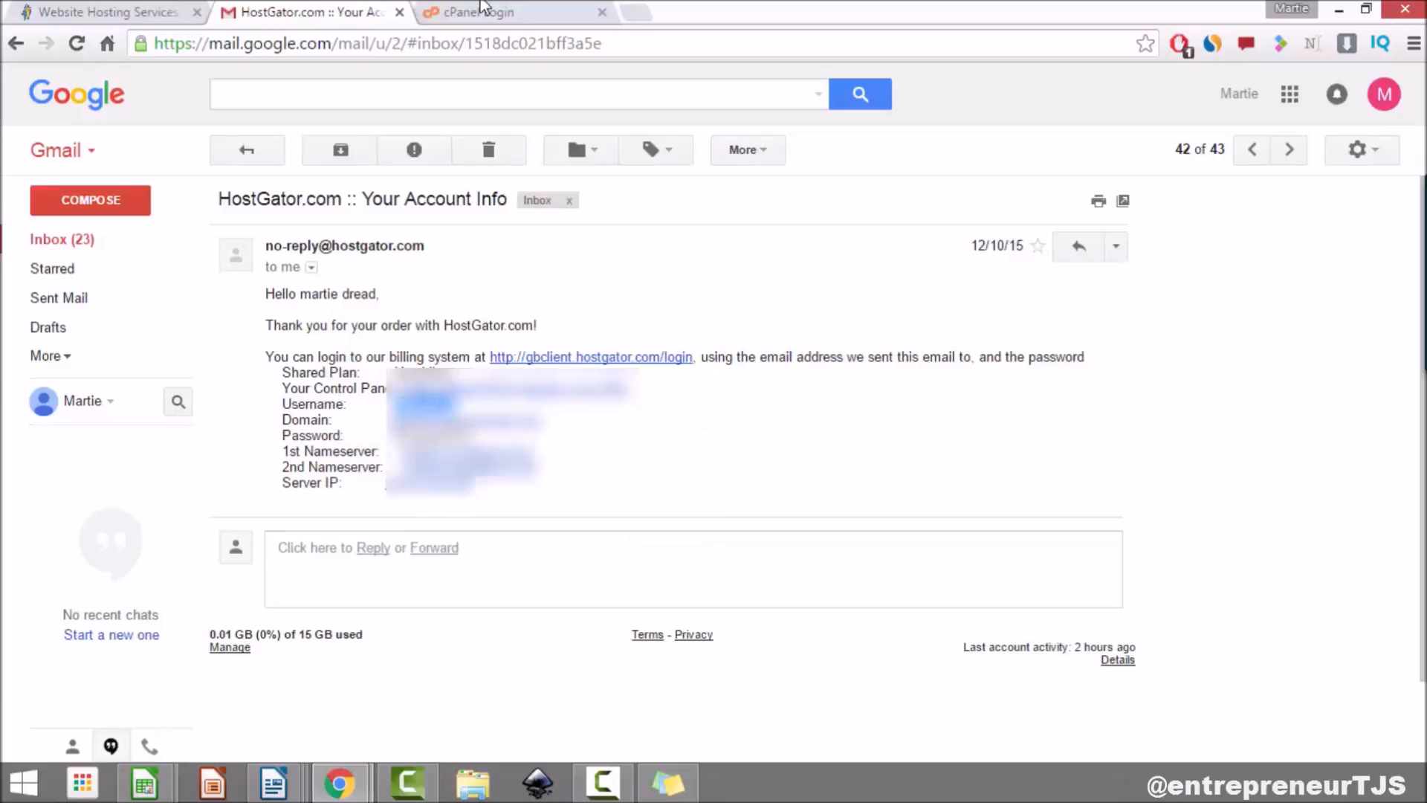
pyautogui.click(483, 12)
pyautogui.rightClick(640, 350)
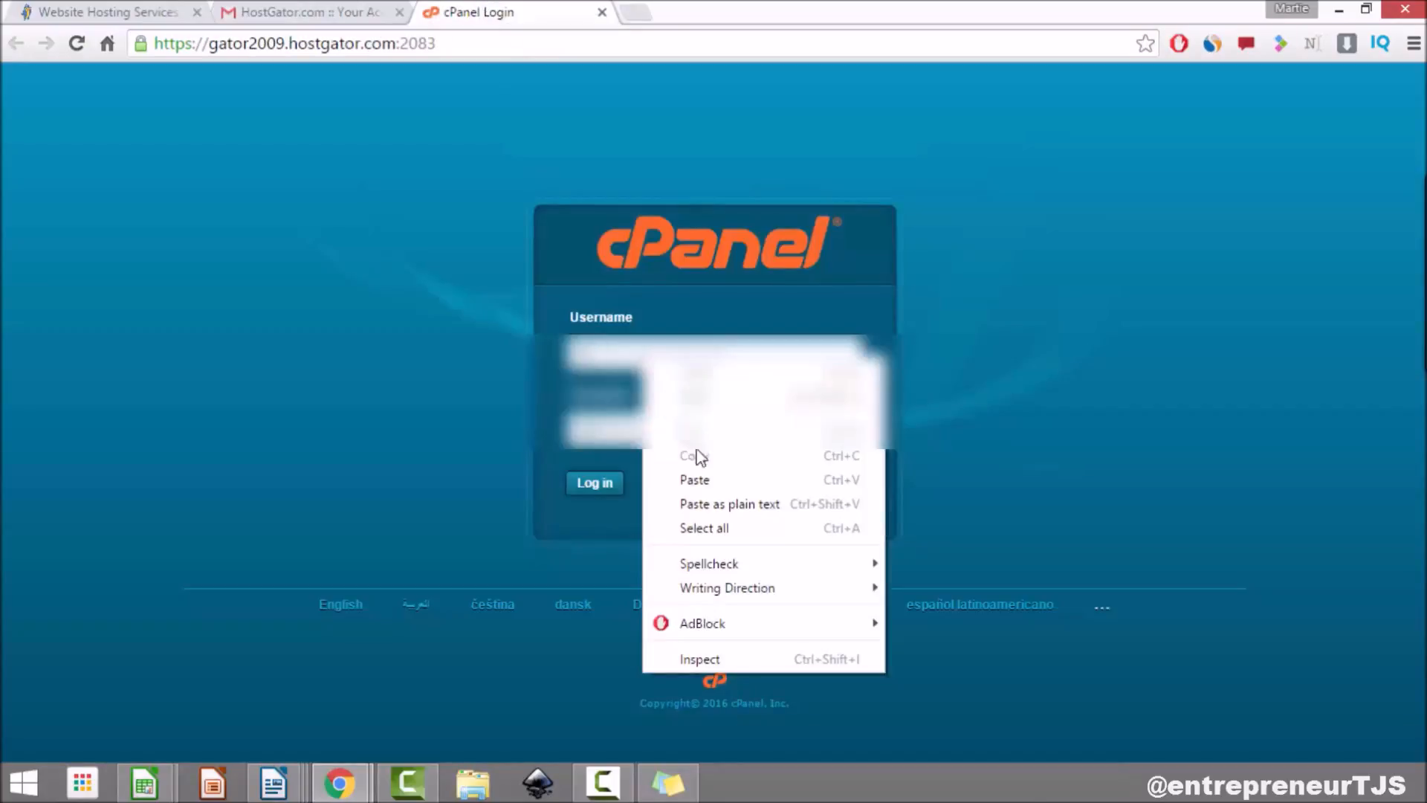
pyautogui.click(700, 482)
# Step: Copy the account password from the email into cPanel and log in
pyautogui.click(318, 11)
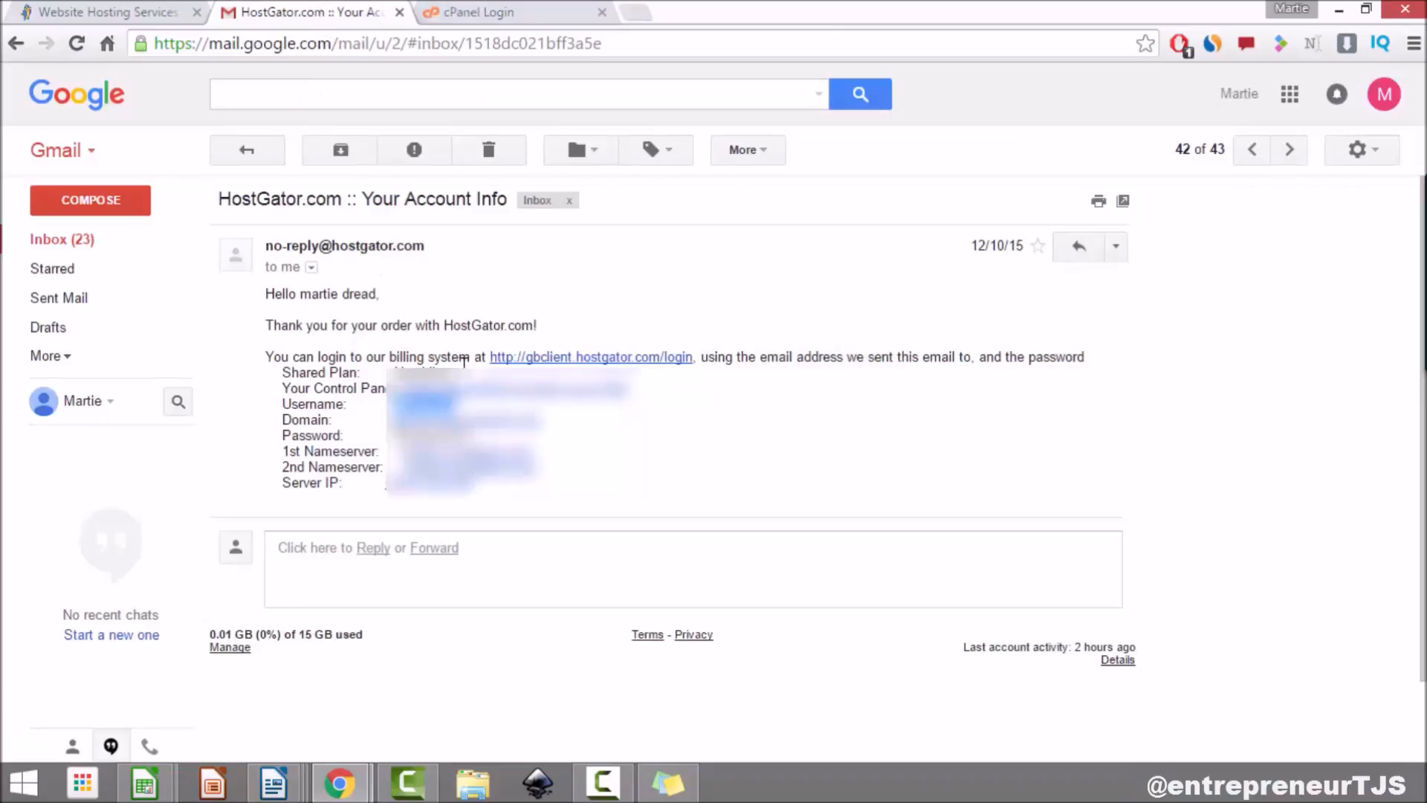
pyautogui.doubleClick(402, 435)
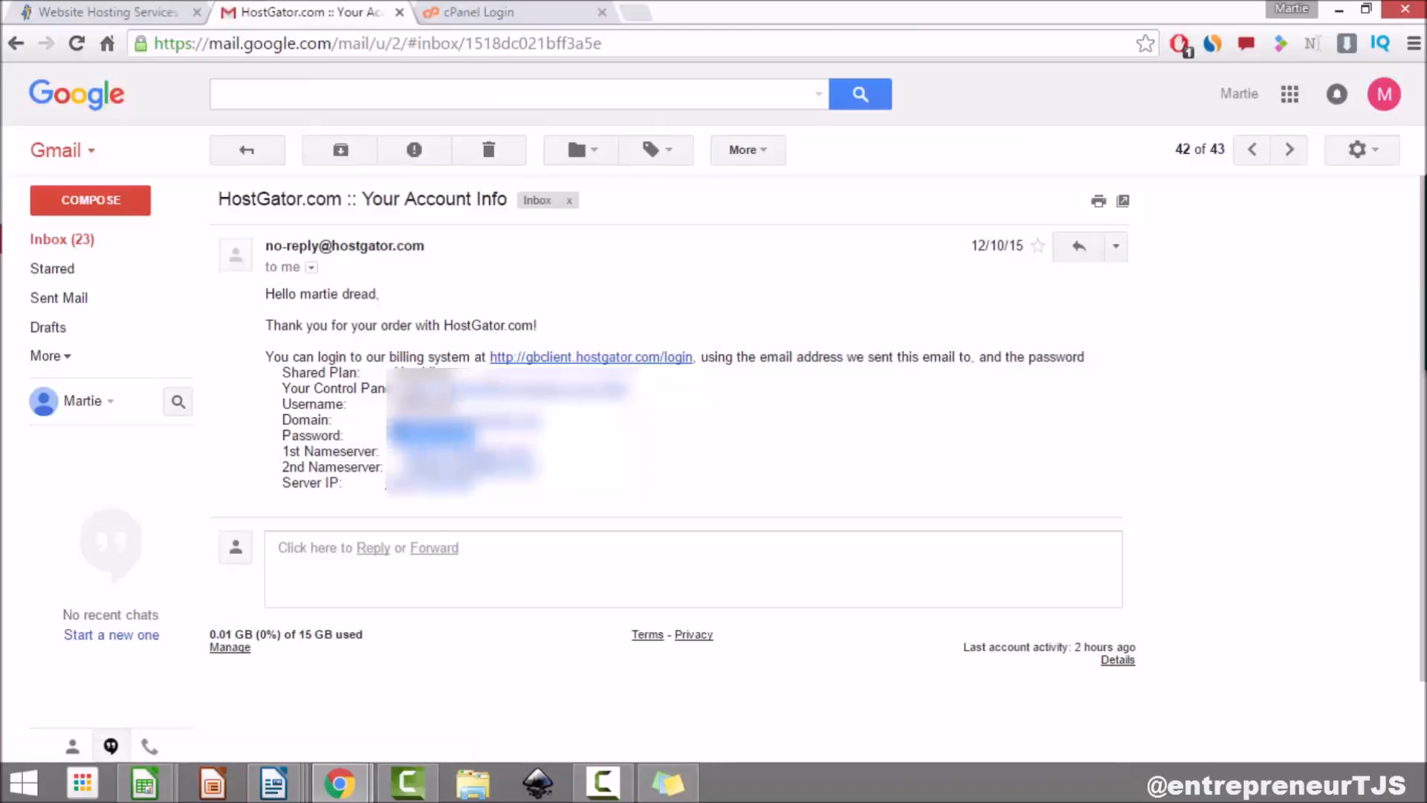
pyautogui.rightClick(399, 434)
pyautogui.click(461, 447)
pyautogui.click(478, 12)
pyautogui.rightClick(623, 429)
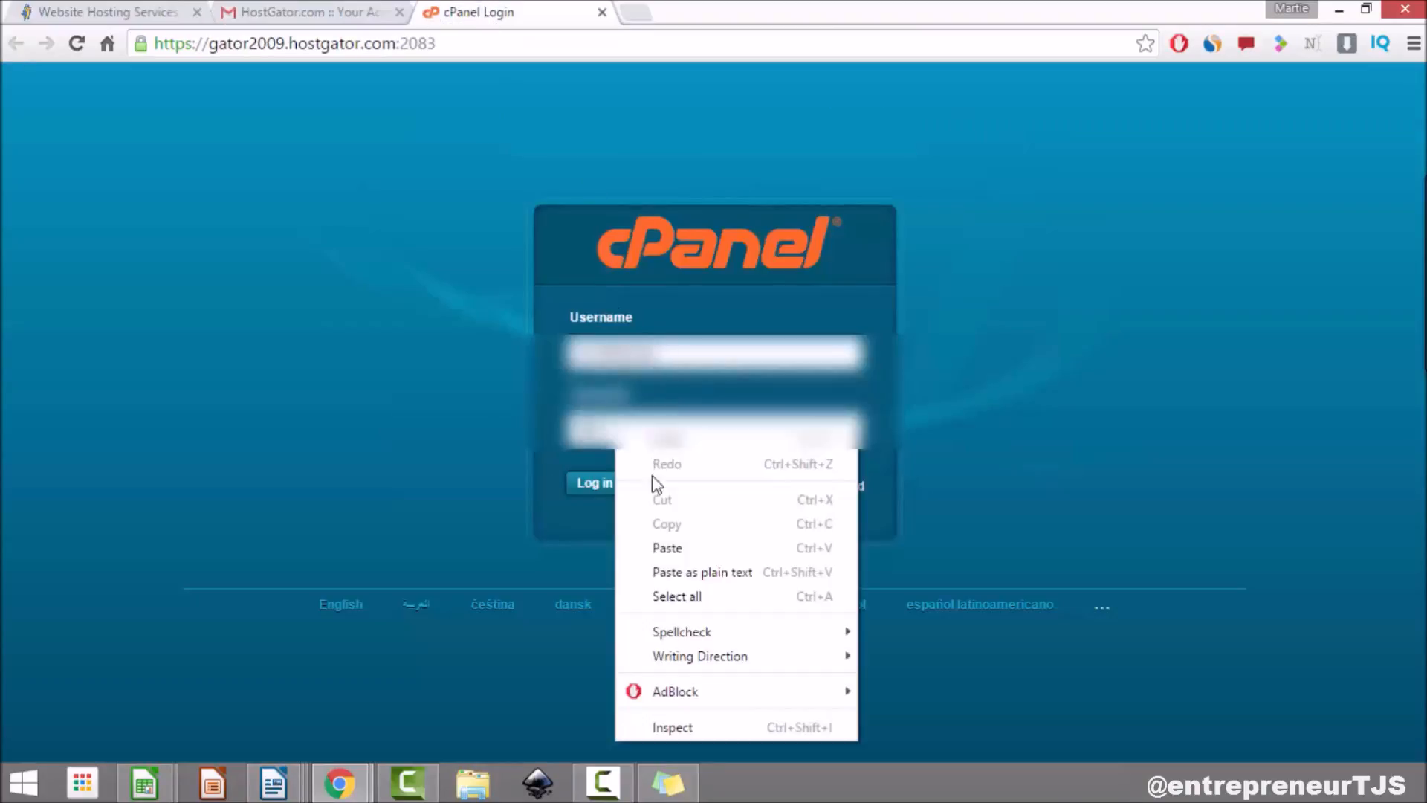
pyautogui.click(675, 548)
pyautogui.click(579, 483)
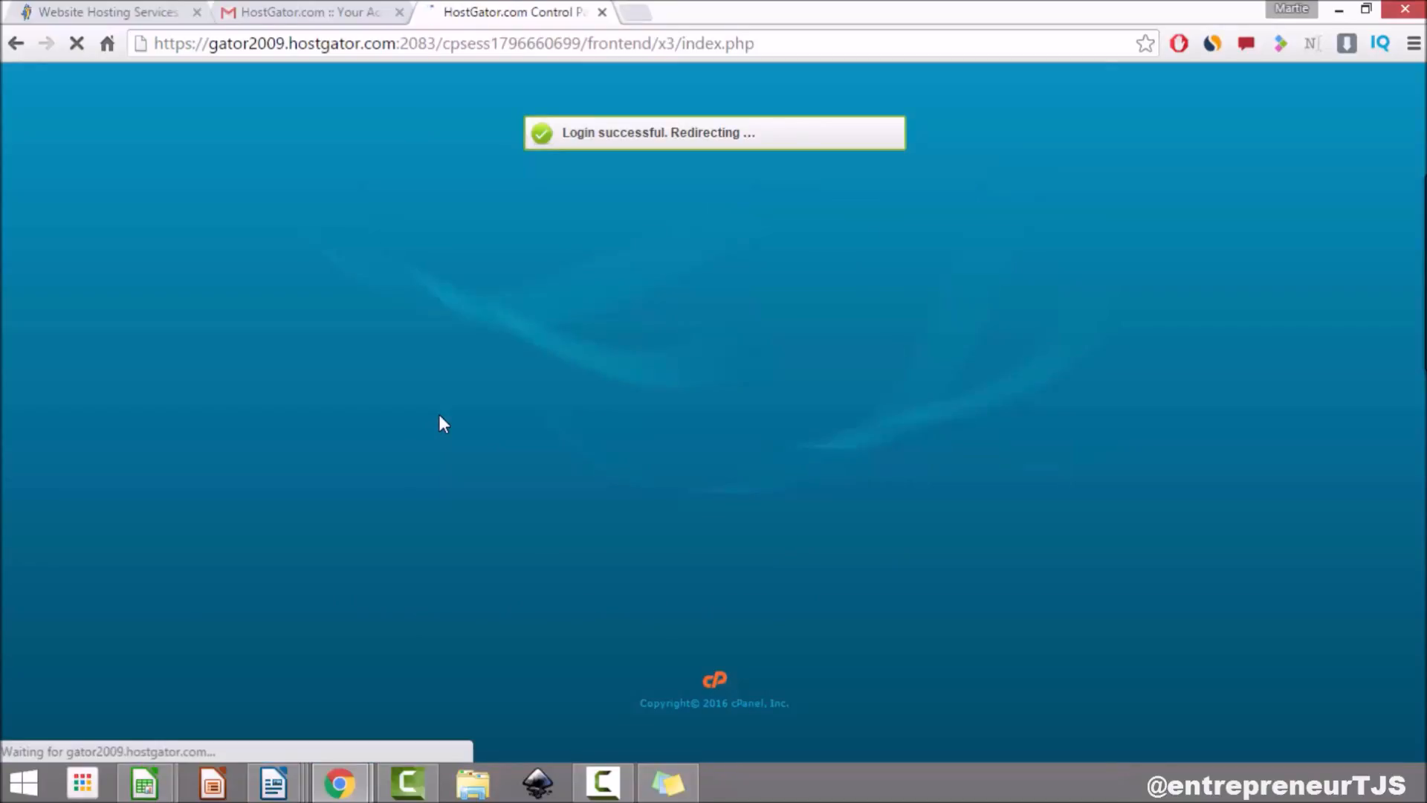
# Step: Go to QuickInstall under Software and Services
pyautogui.scroll(-10, 1145, 394)
pyautogui.scroll(-8, 1149, 401)
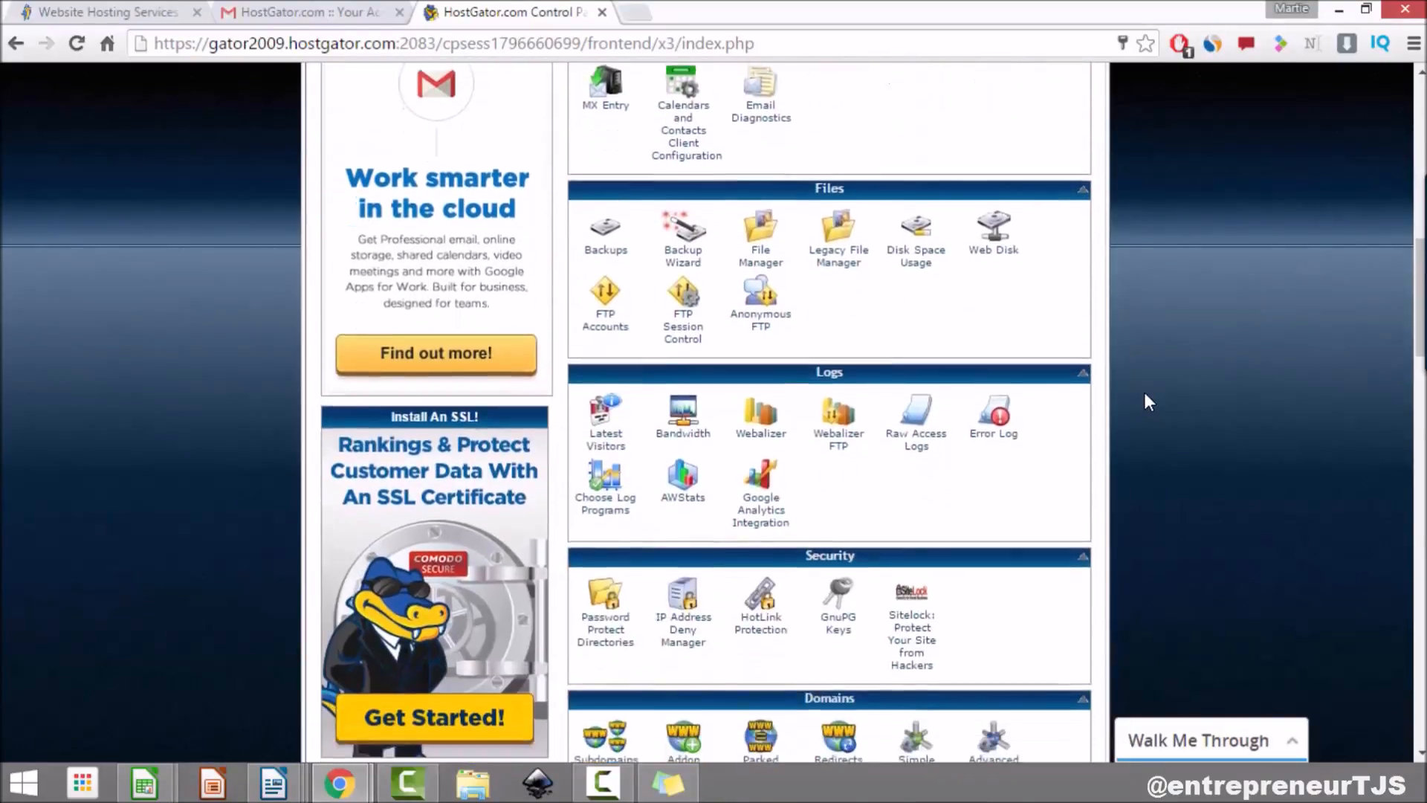
pyautogui.scroll(-1, 1143, 391)
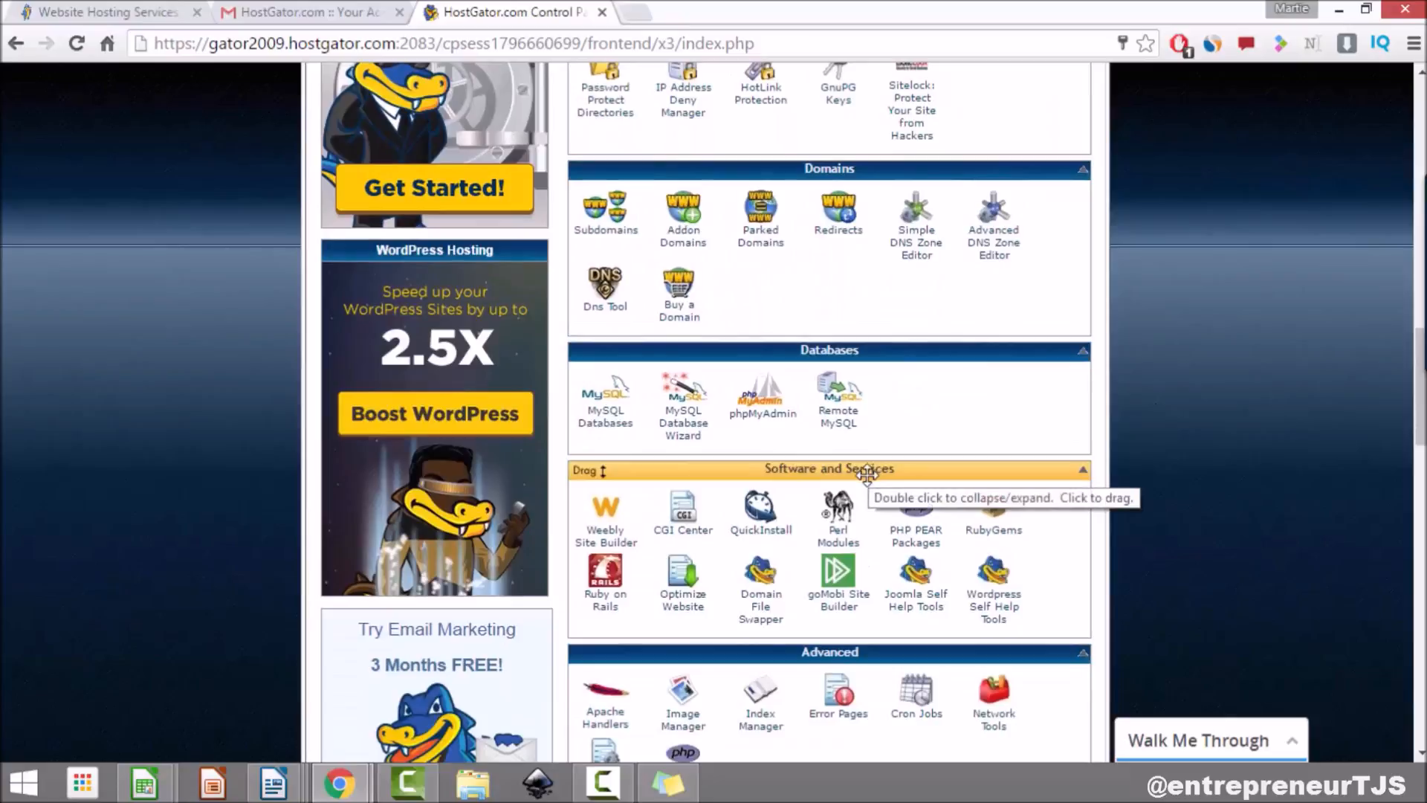
pyautogui.click(768, 532)
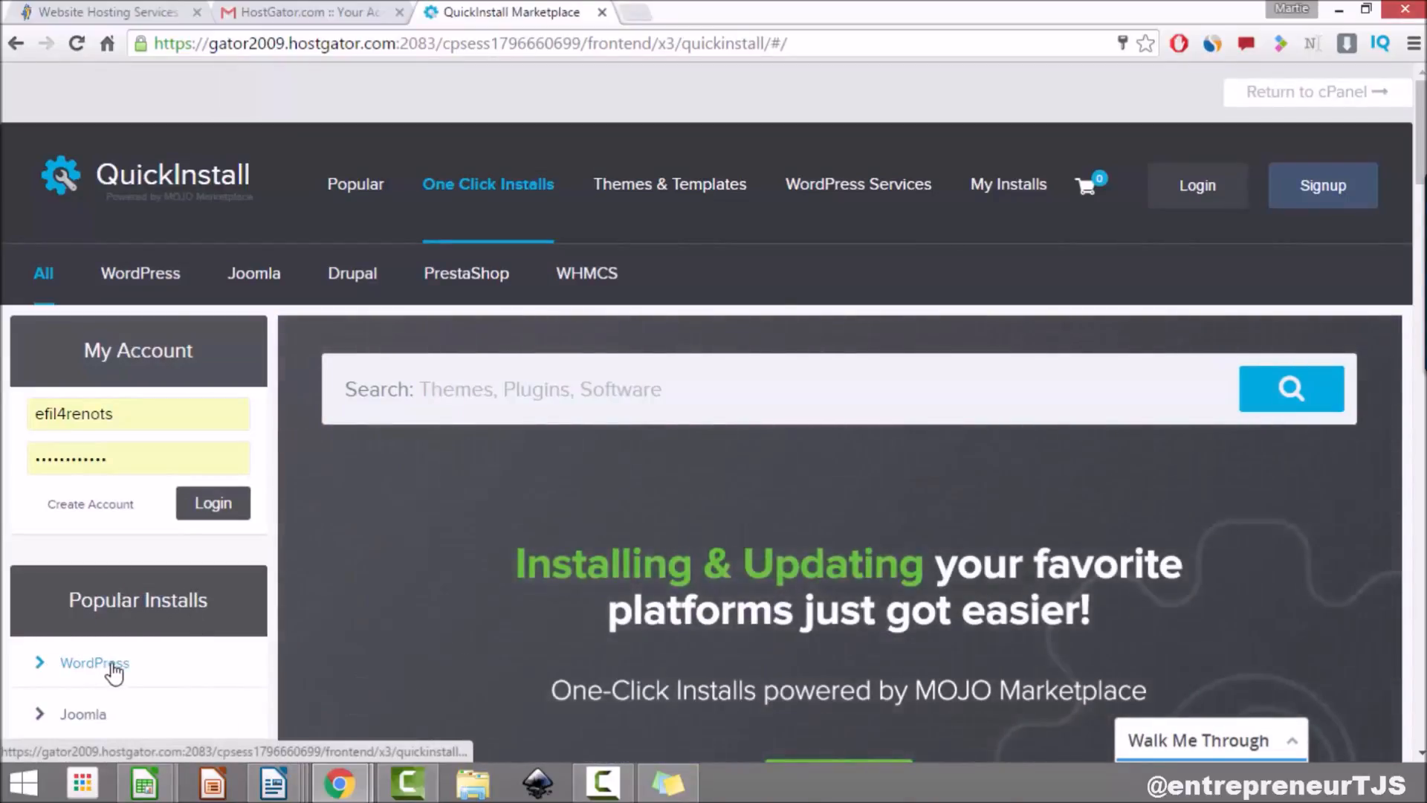
# Step: Start the free WordPress install on the tutorial domain, leaving the install path blank
pyautogui.click(117, 673)
pyautogui.scroll(-10, 115, 673)
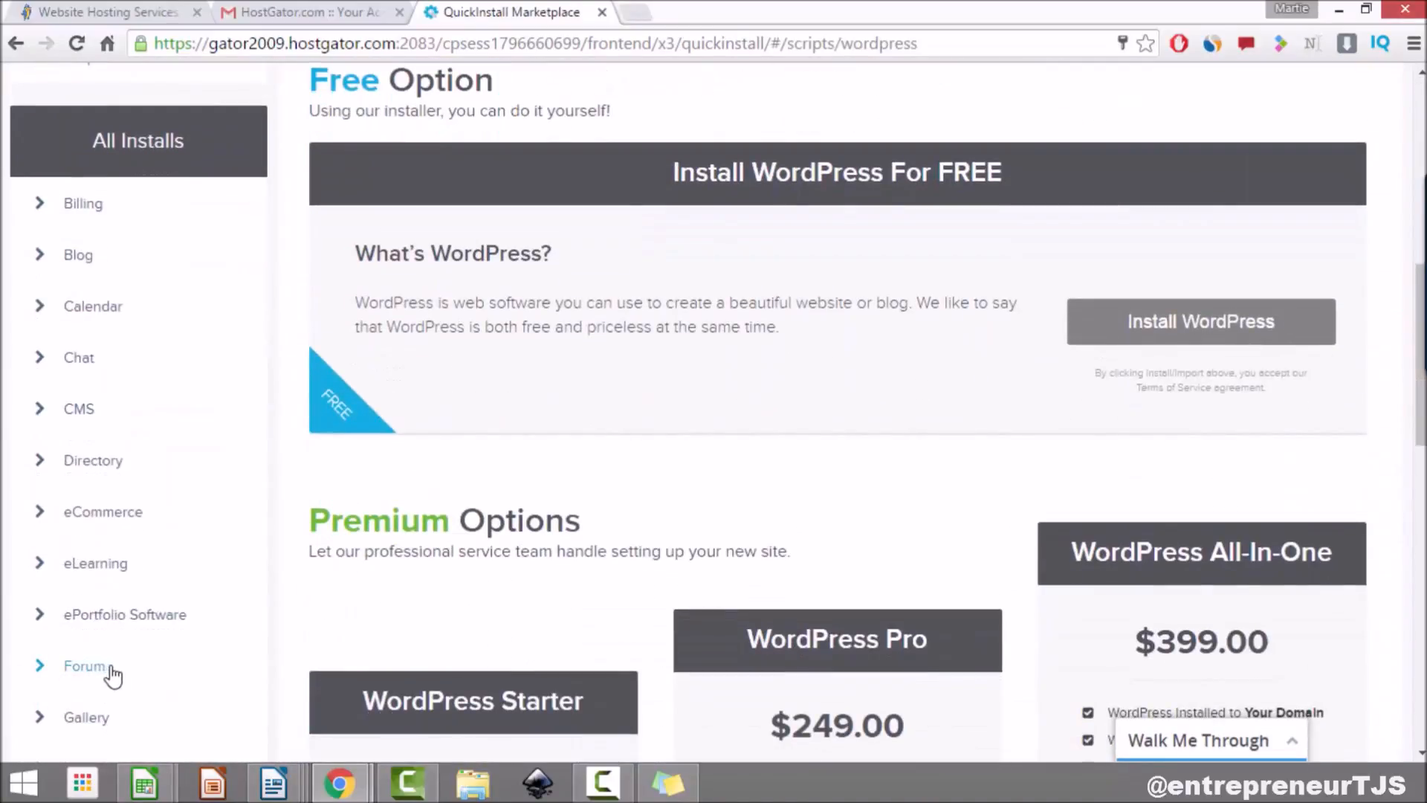
pyautogui.click(1234, 333)
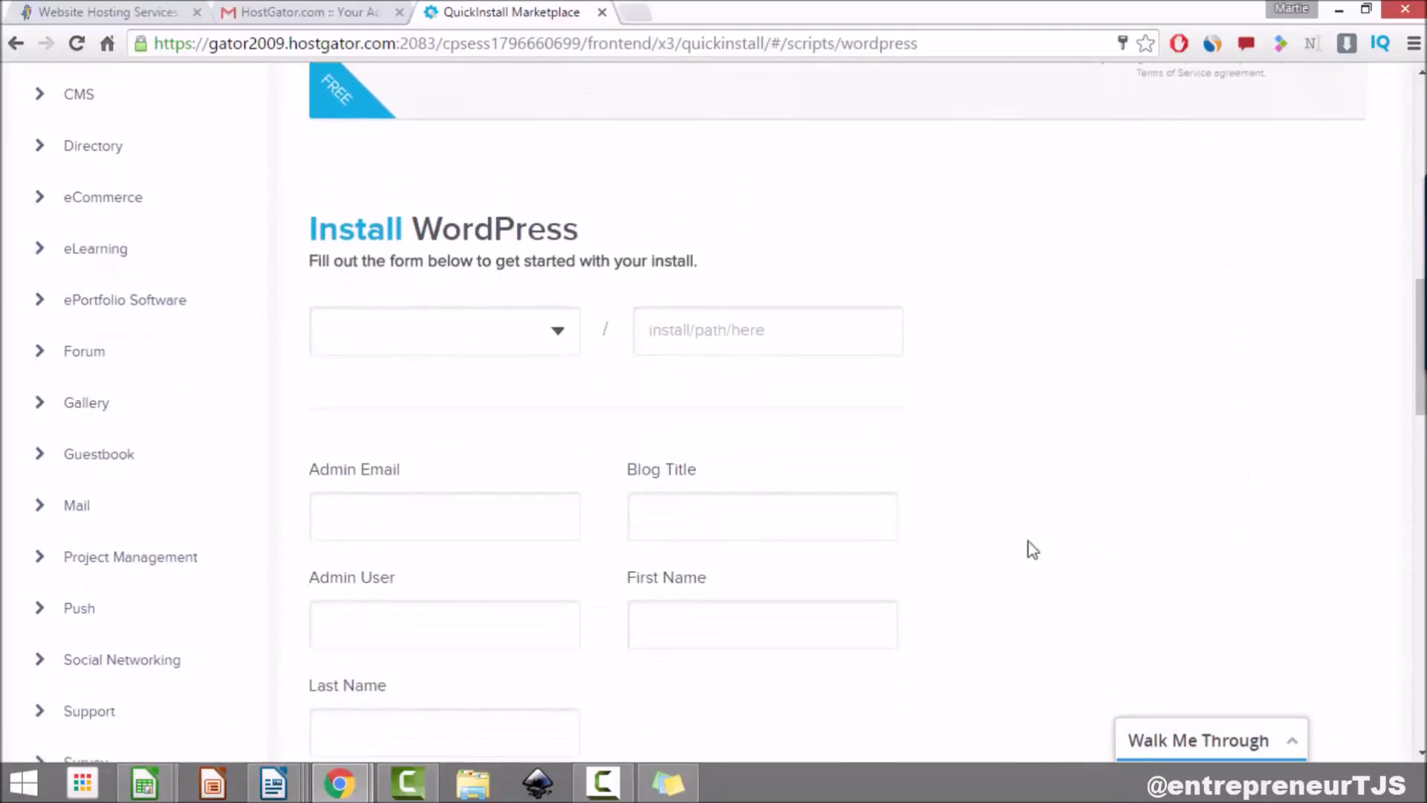
pyautogui.click(557, 330)
pyautogui.click(519, 388)
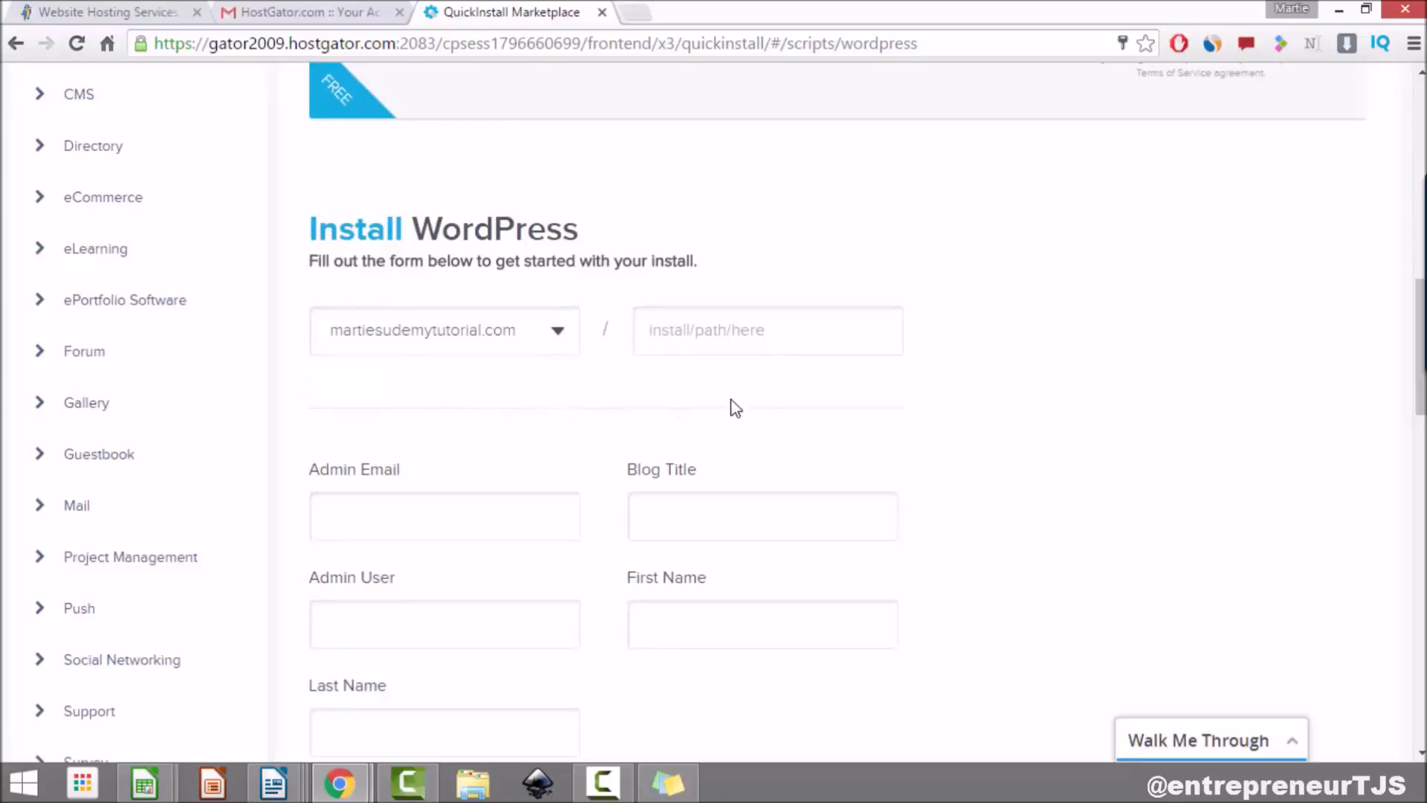
pyautogui.click(688, 331)
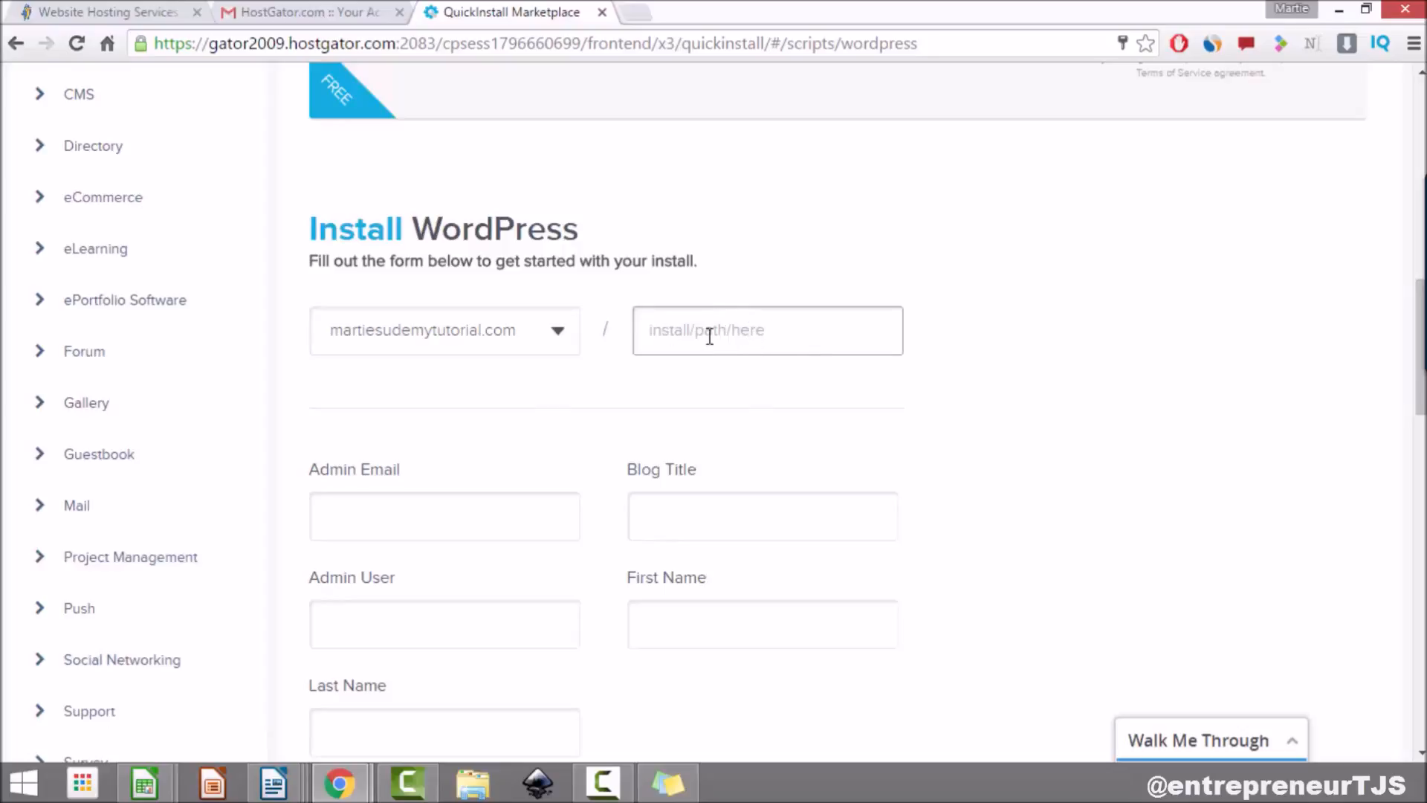
pyautogui.click(524, 446)
pyautogui.scroll(-2, 523, 428)
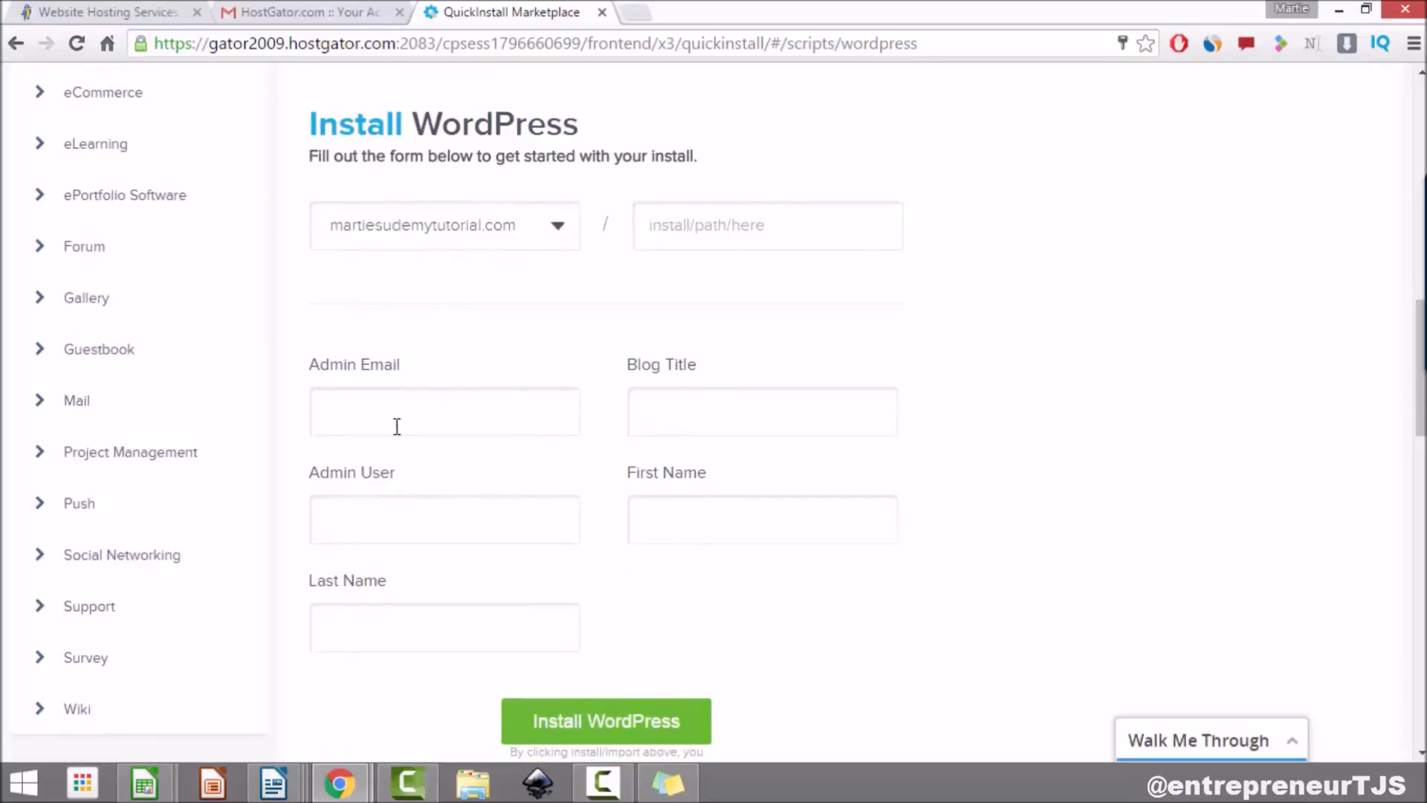
# Step: Fill in the admin email and the blog title with the owner's name
pyautogui.click(471, 414)
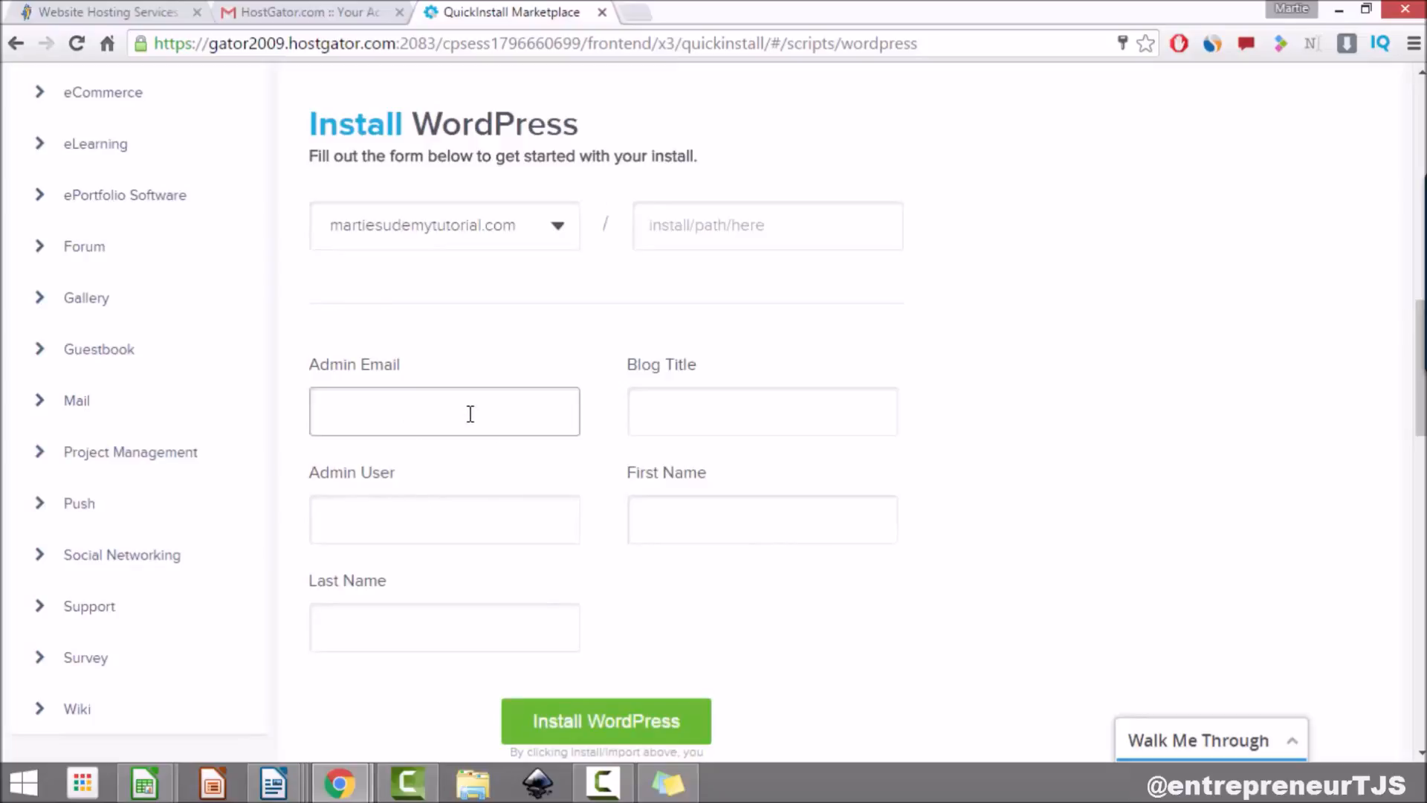
pyautogui.write('martie@')
pyautogui.press('Down')
pyautogui.press('Tab')
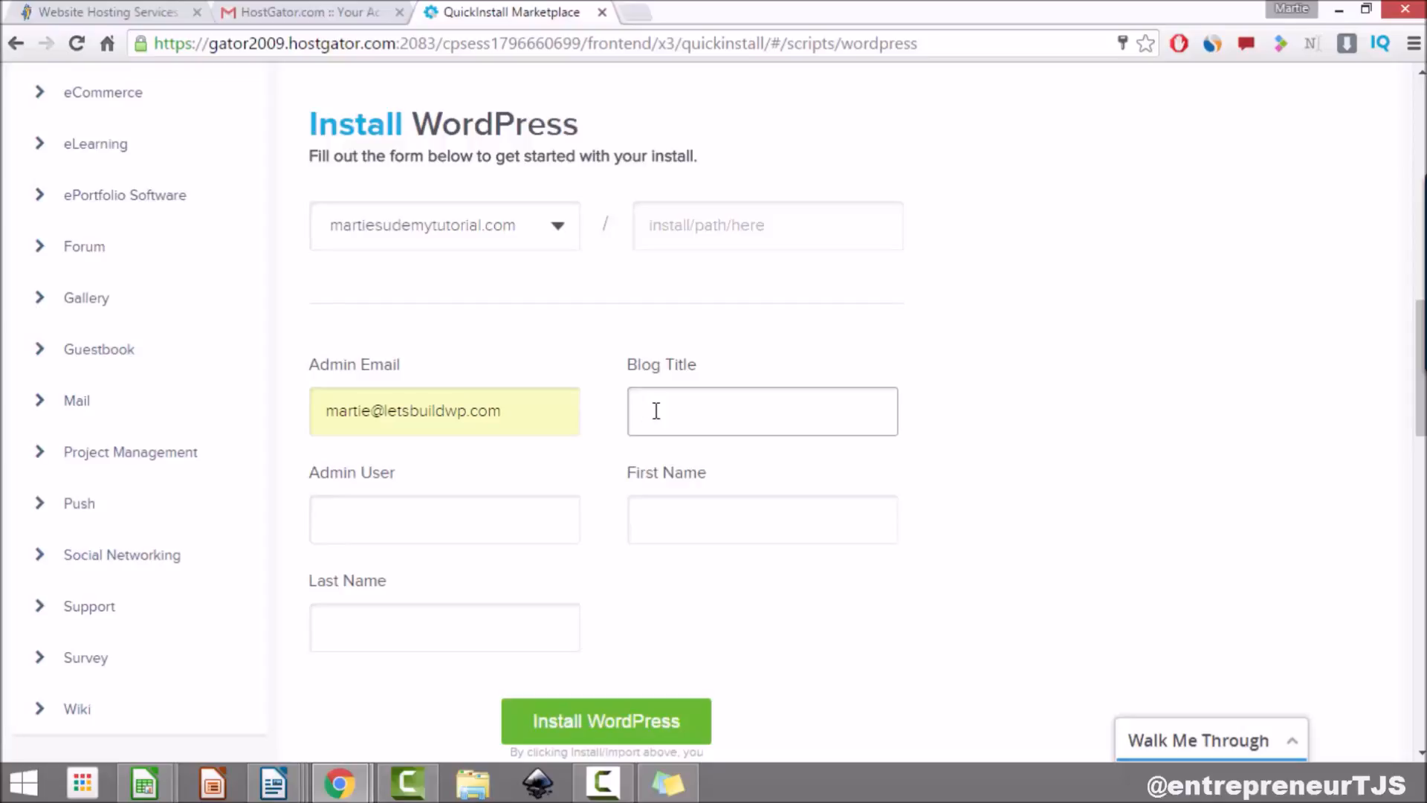
pyautogui.write('MartieDread')
# Step: Enter admin user 'Admin' and the owner's first and last name, then install WordPress
pyautogui.click(530, 520)
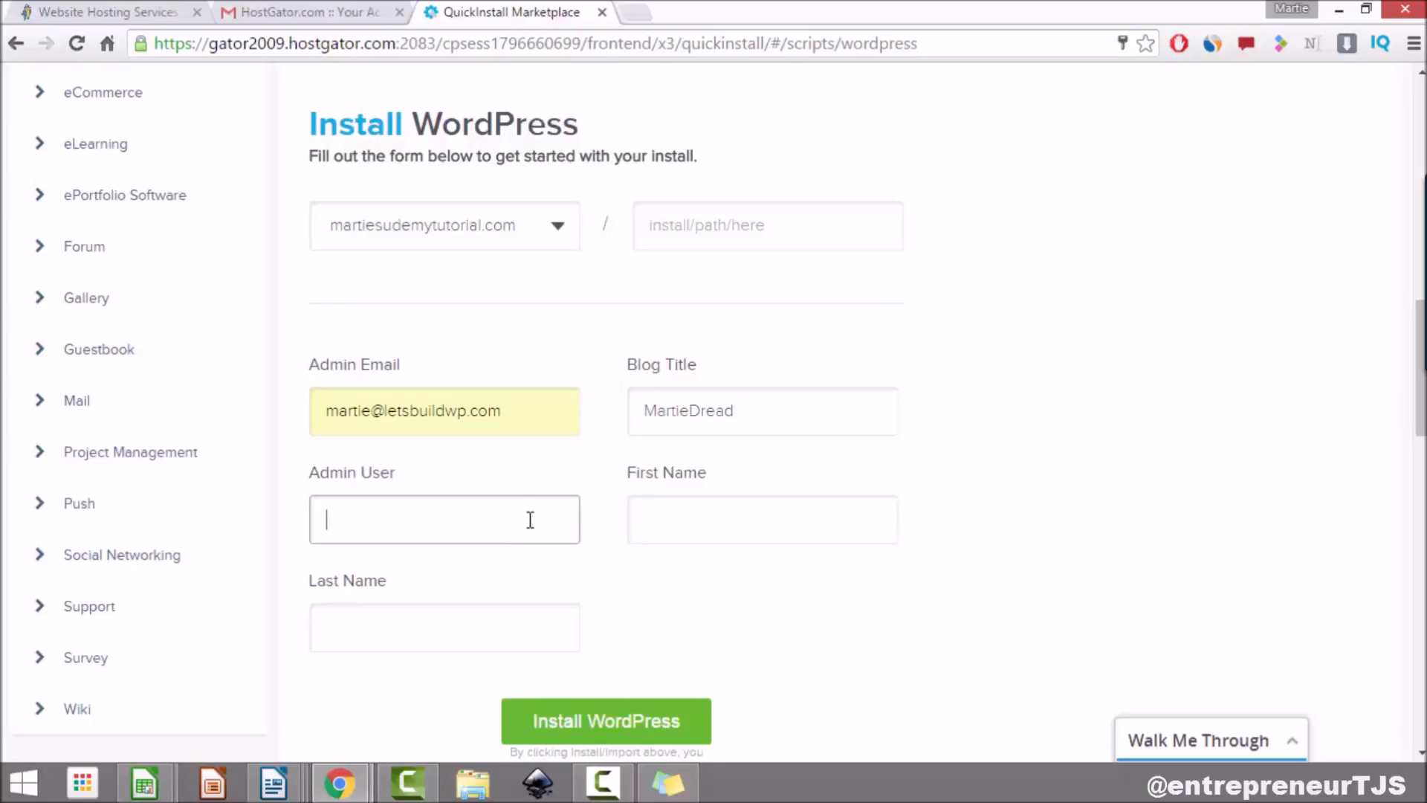
pyautogui.write('Admin')
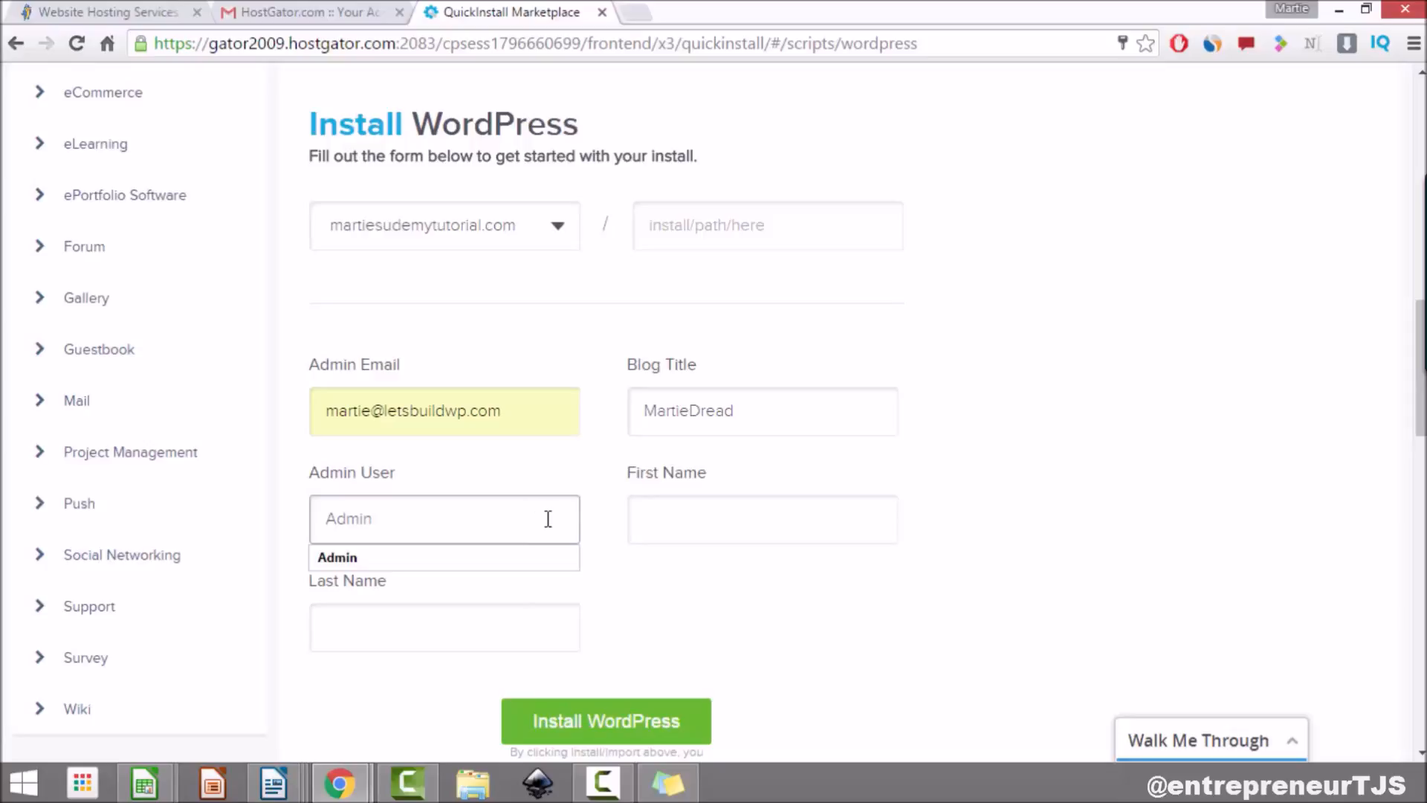
pyautogui.click(864, 519)
pyautogui.write('Martie')
pyautogui.press('Tab')
pyautogui.write('Dread')
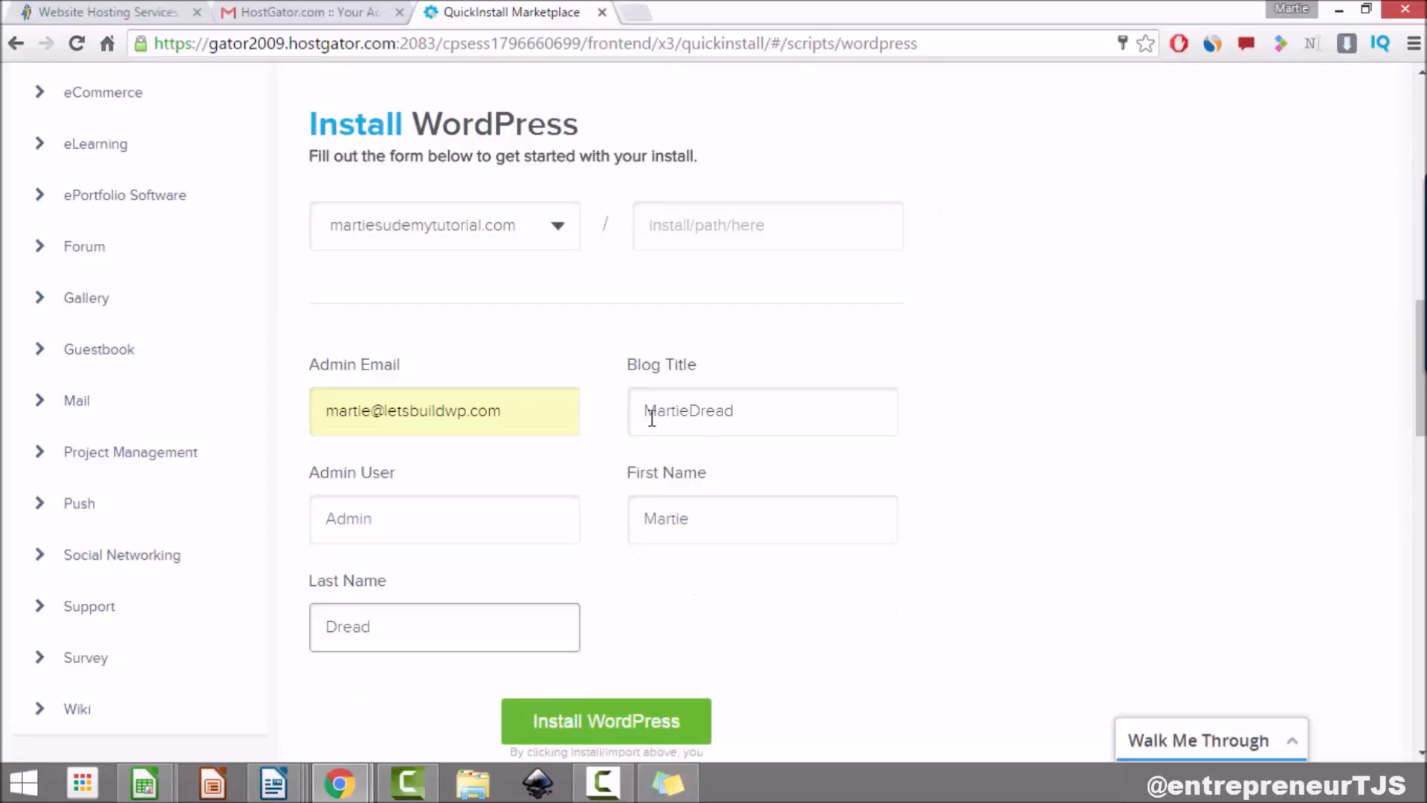
pyautogui.click(613, 732)
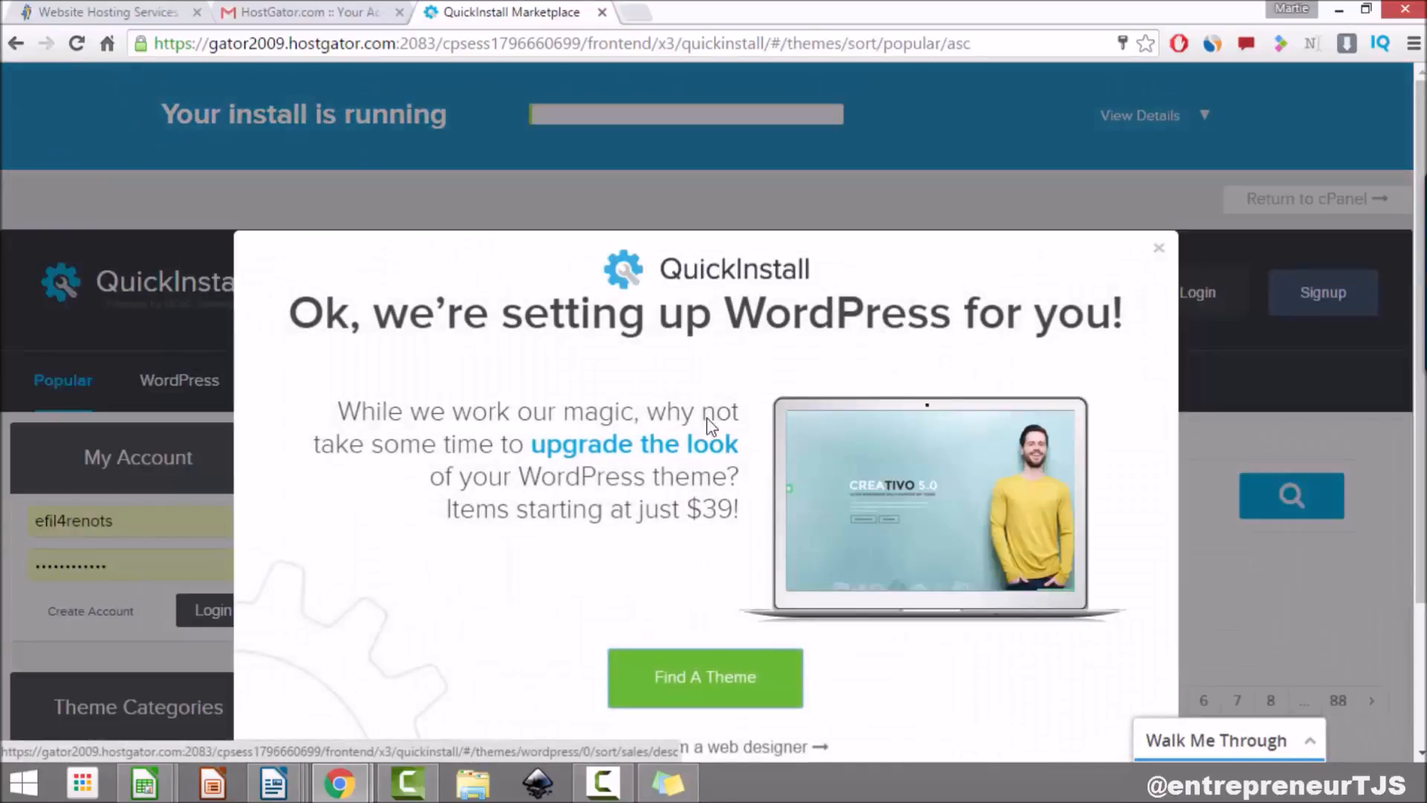
# Step: Dismiss the theme offer, view the install credentials, and go to the Admin Area login
pyautogui.click(1159, 250)
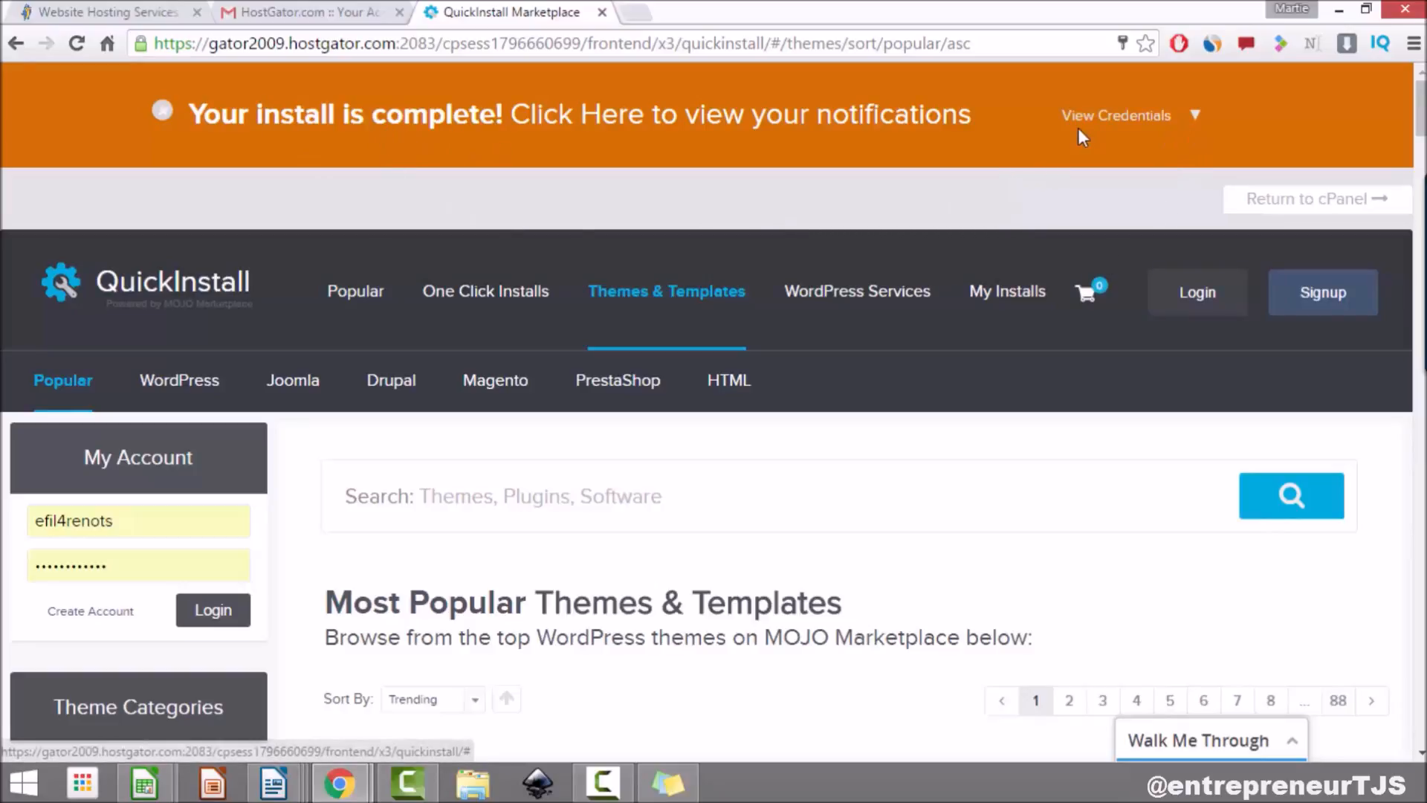
pyautogui.click(1195, 118)
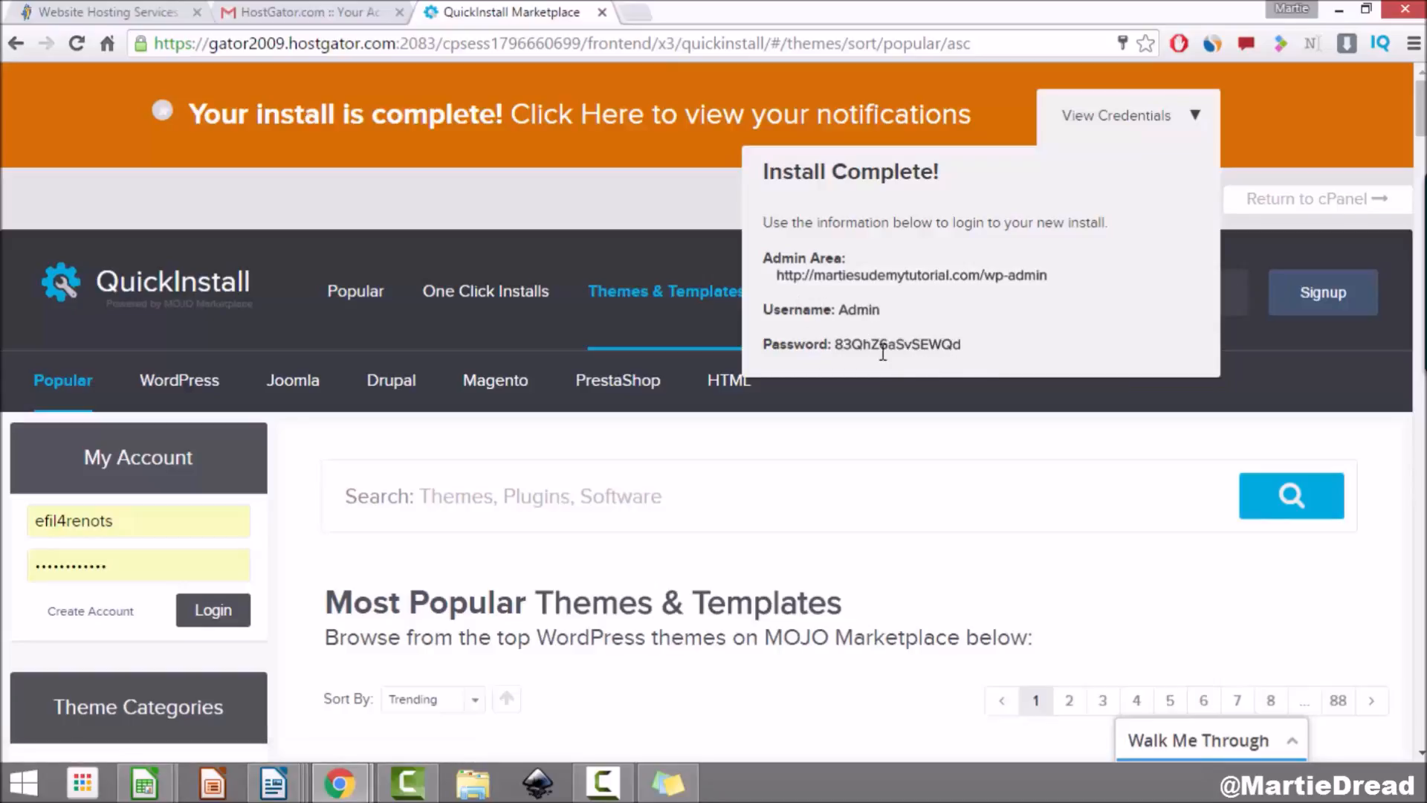
pyautogui.click(887, 279)
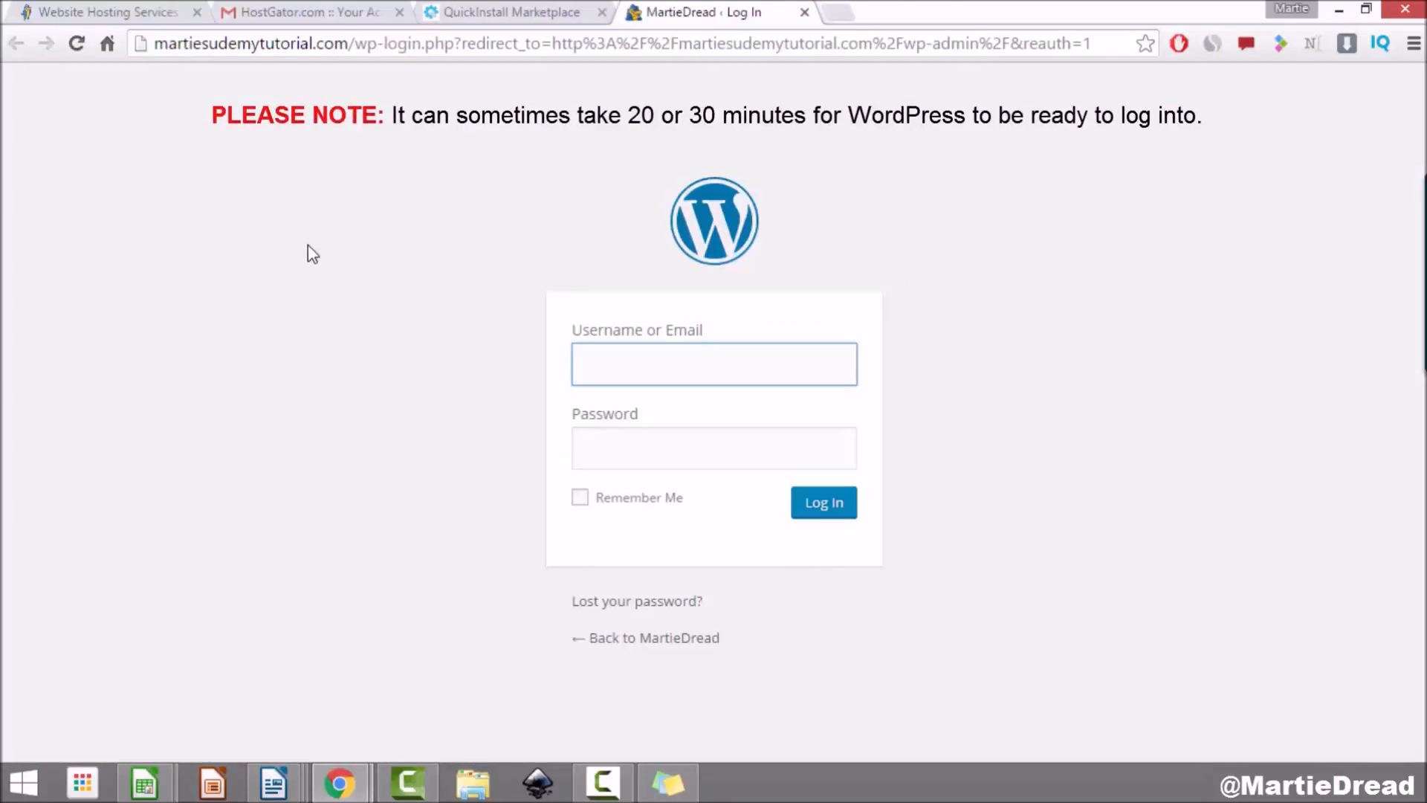
# Step: Copy the username 'Admin' from the credentials into the WordPress login form
pyautogui.click(476, 12)
pyautogui.moveTo(881, 309); pyautogui.dragTo(838, 310)
pyautogui.rightClick(853, 312)
pyautogui.click(895, 327)
pyautogui.click(691, 12)
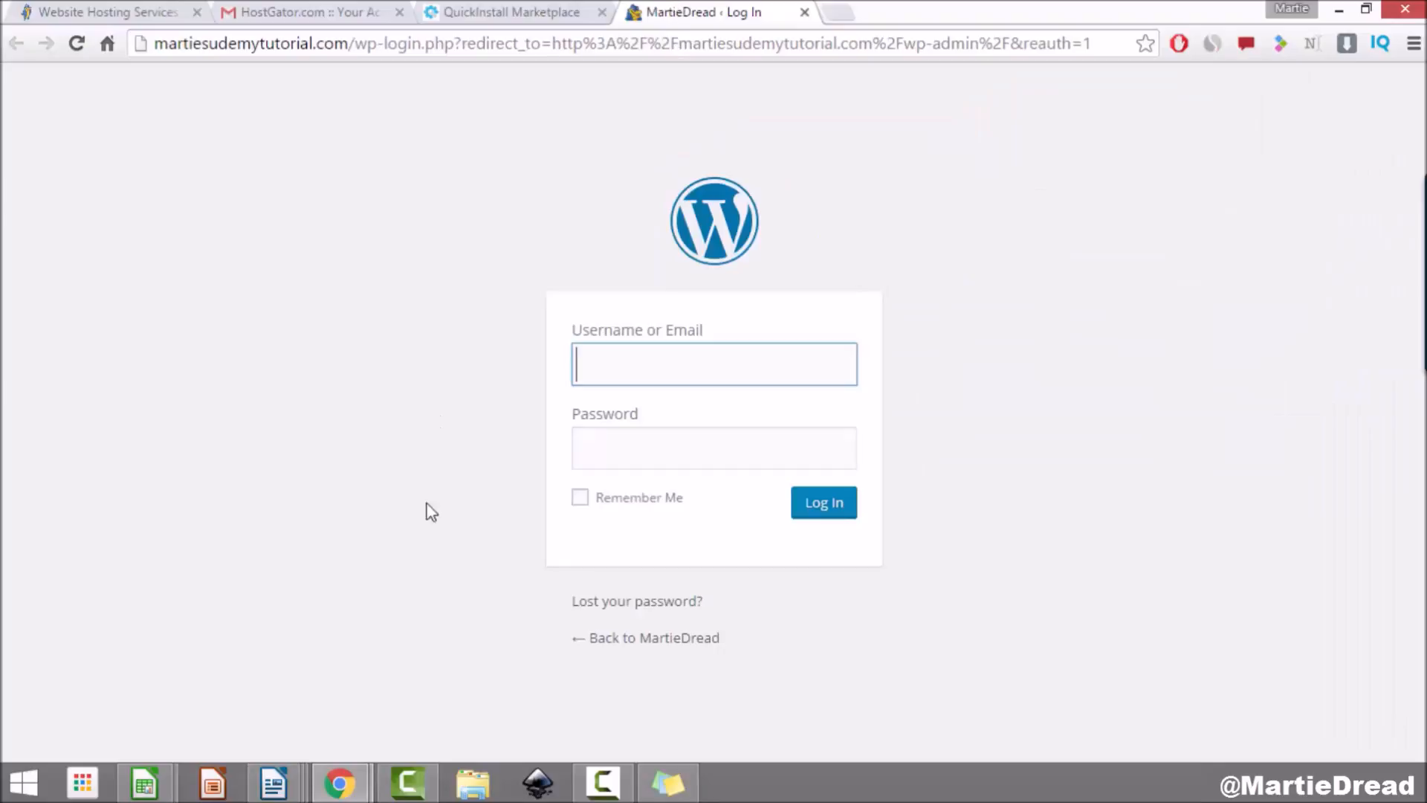
pyautogui.rightClick(637, 352)
pyautogui.click(695, 476)
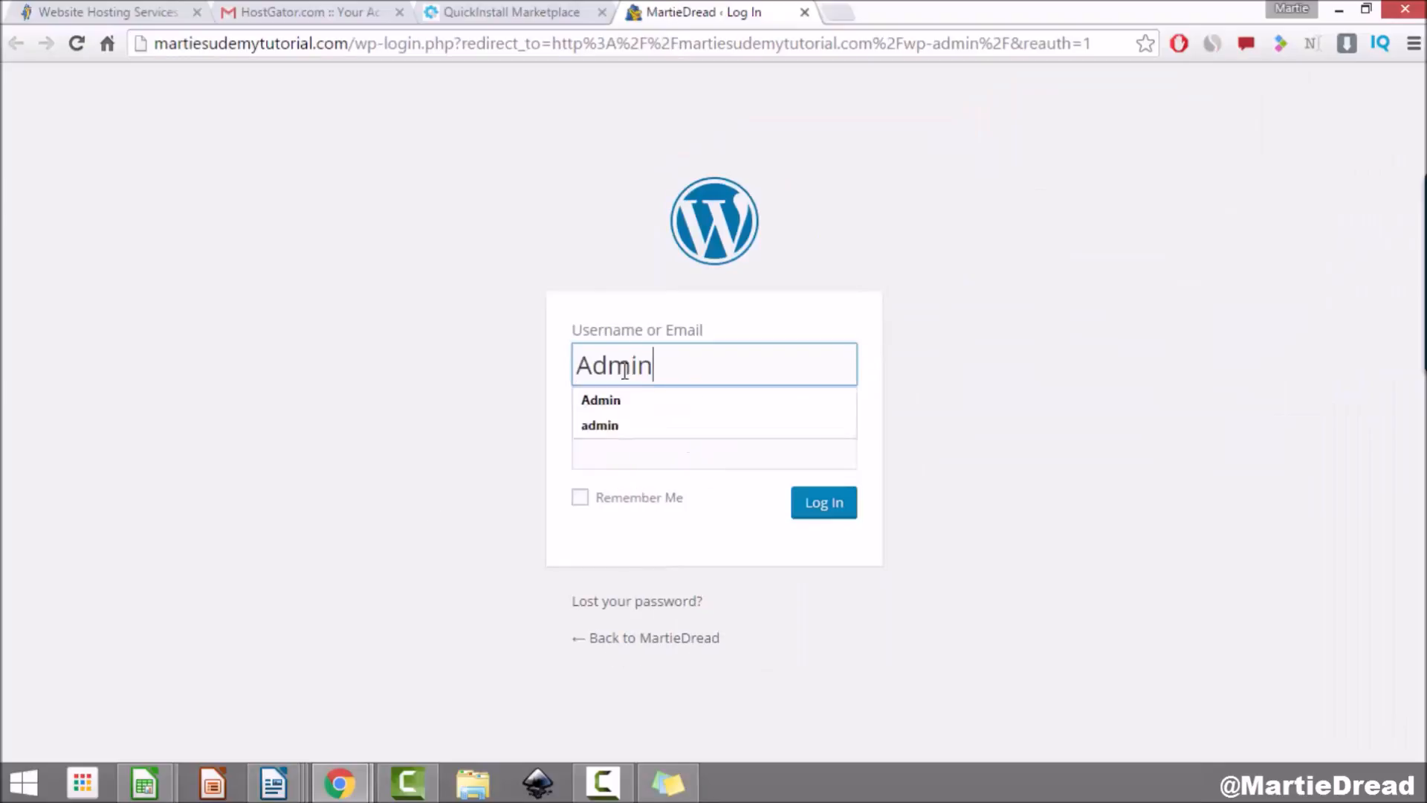
# Step: Copy the generated password into the login form and log in to WordPress
pyautogui.click(543, 11)
pyautogui.moveTo(962, 344); pyautogui.dragTo(834, 344)
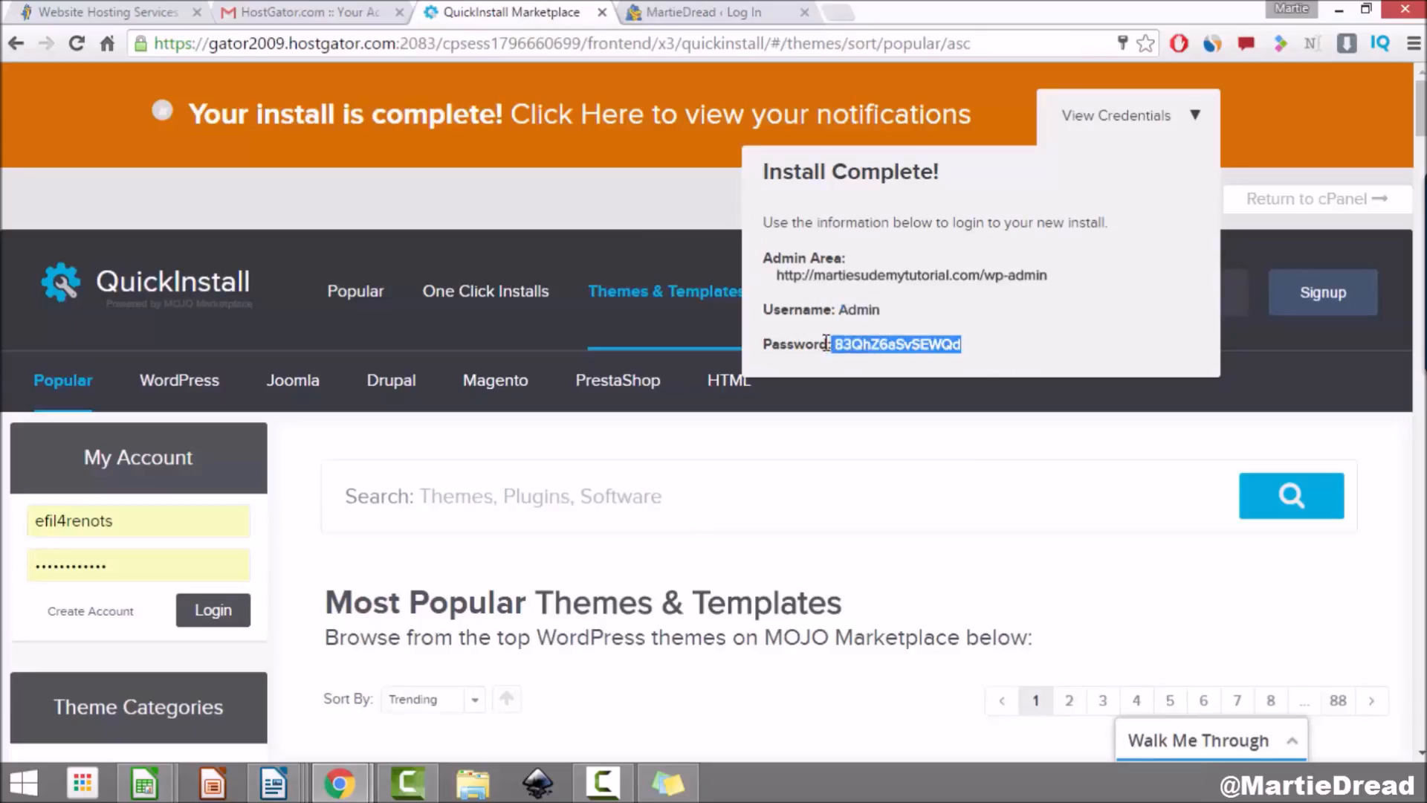
pyautogui.rightClick(839, 348)
pyautogui.click(874, 366)
pyautogui.click(661, 12)
pyautogui.rightClick(627, 458)
pyautogui.click(710, 285)
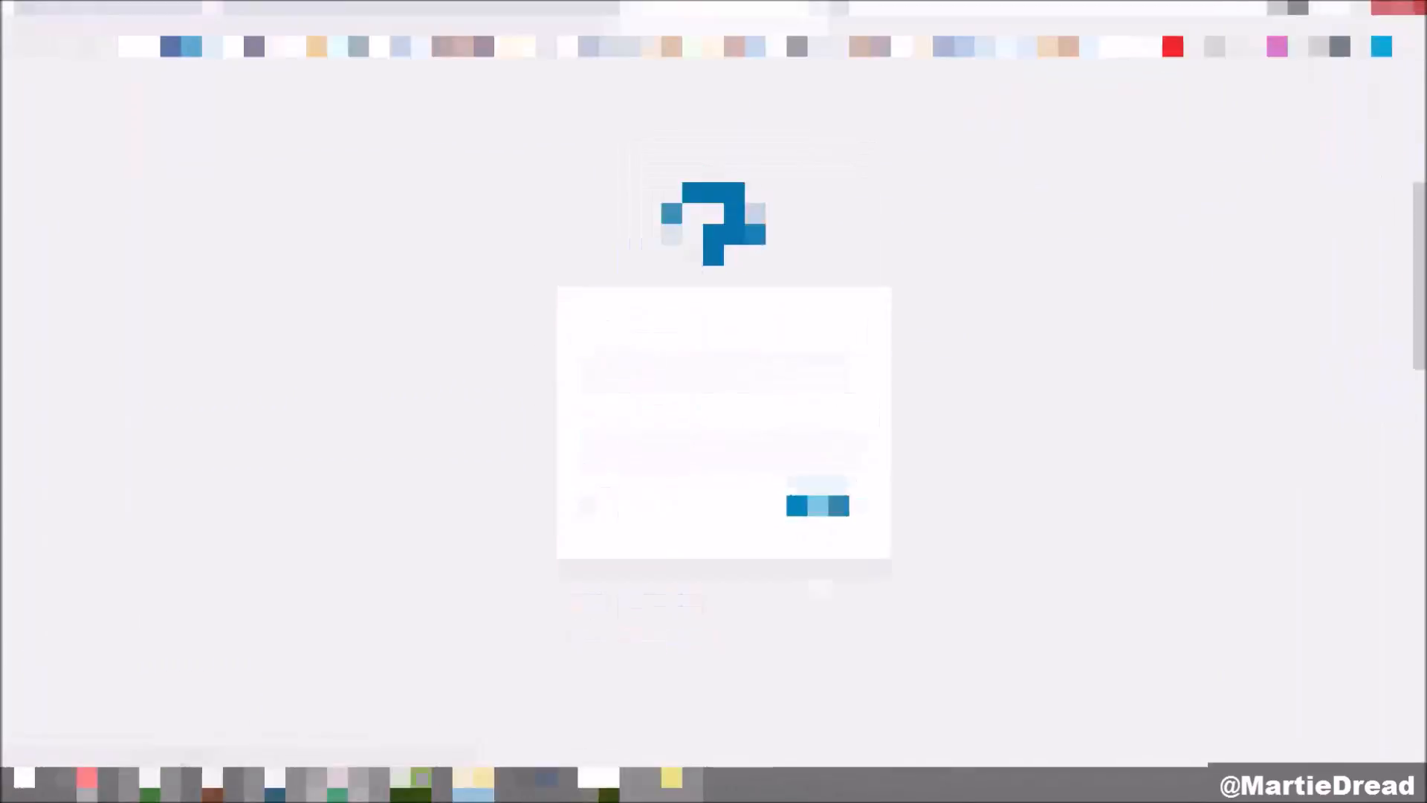
pyautogui.click(821, 506)
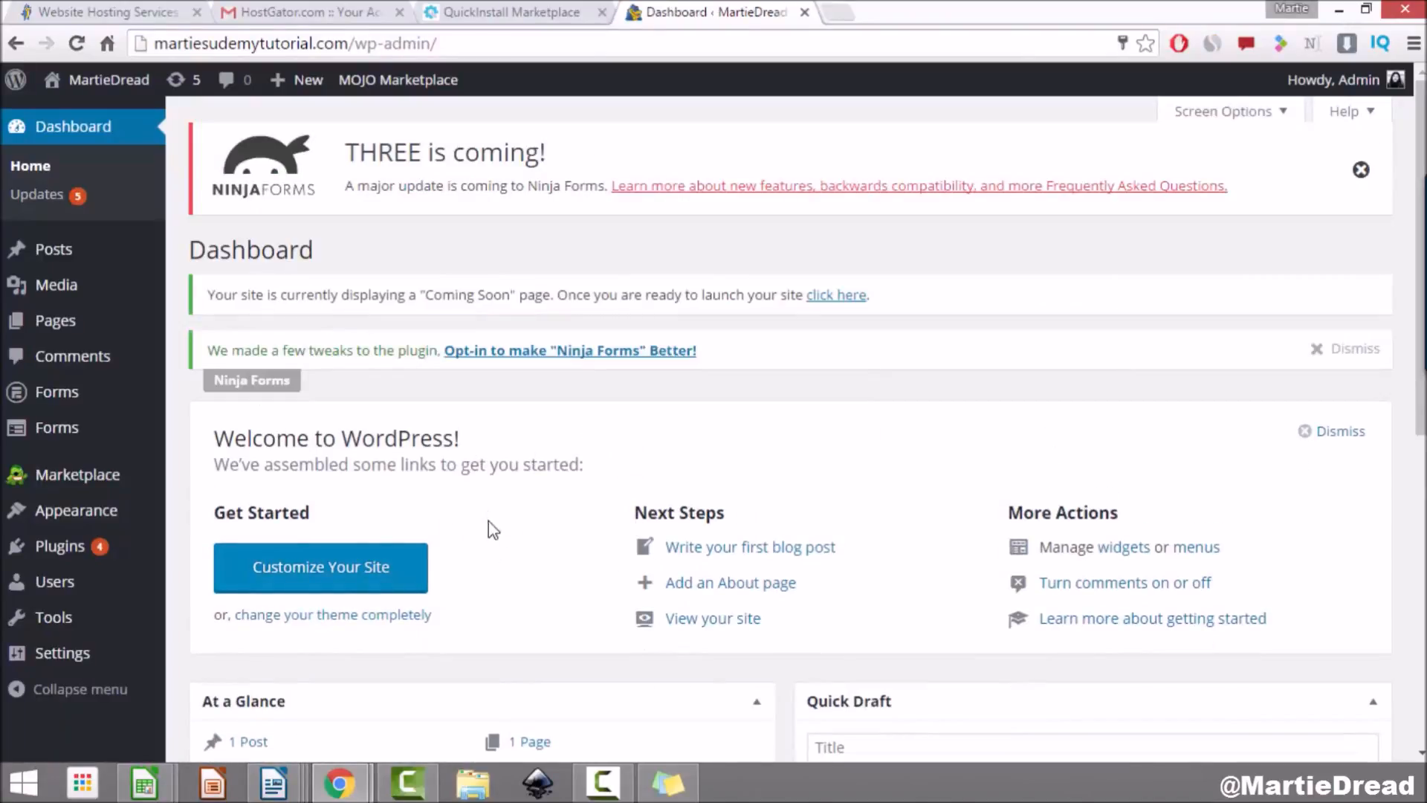
# Step: Glance at the credentials tab, then switch back to the WordPress Dashboard tab
pyautogui.moveTo(192, 249); pyautogui.dragTo(327, 257)
pyautogui.click(463, 254)
pyautogui.click(520, 10)
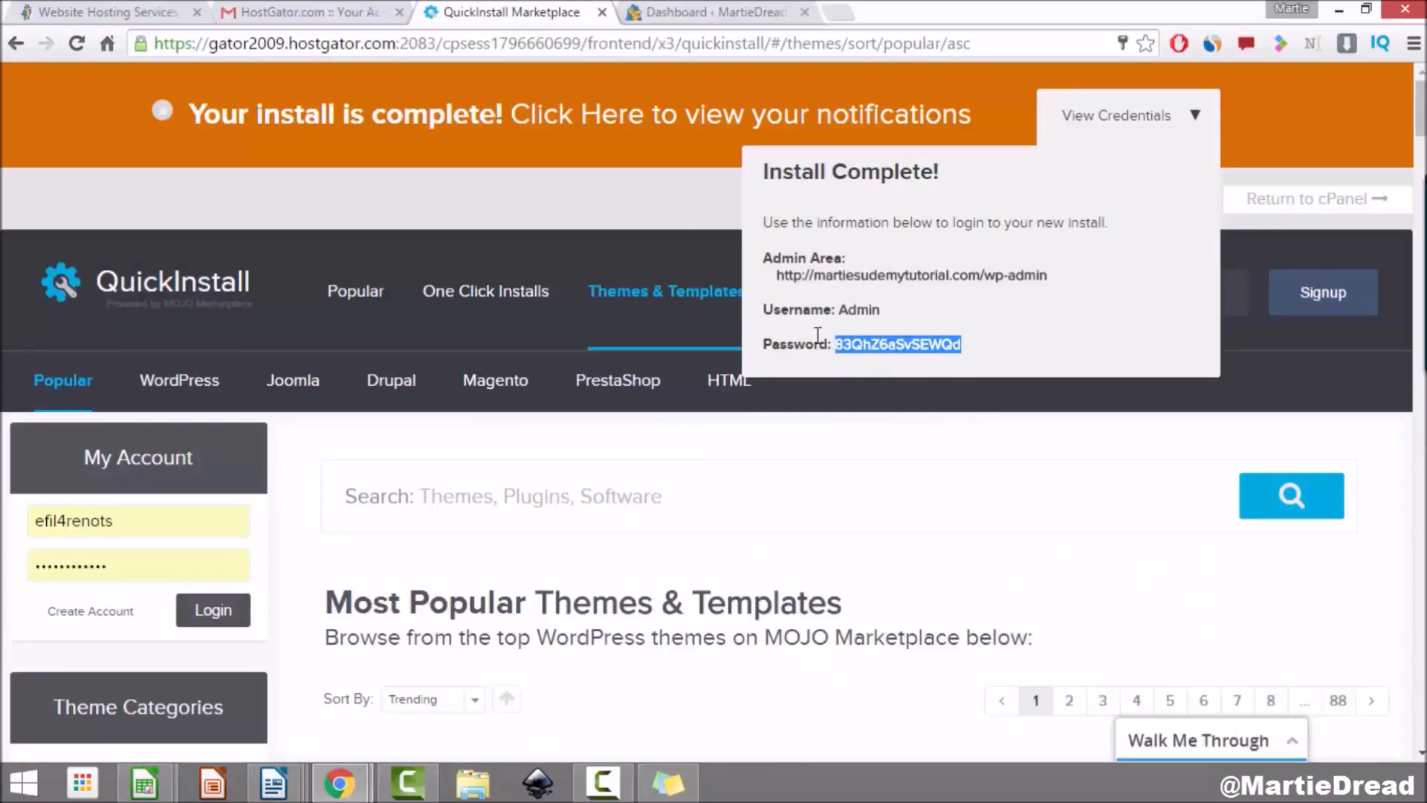
pyautogui.click(697, 11)
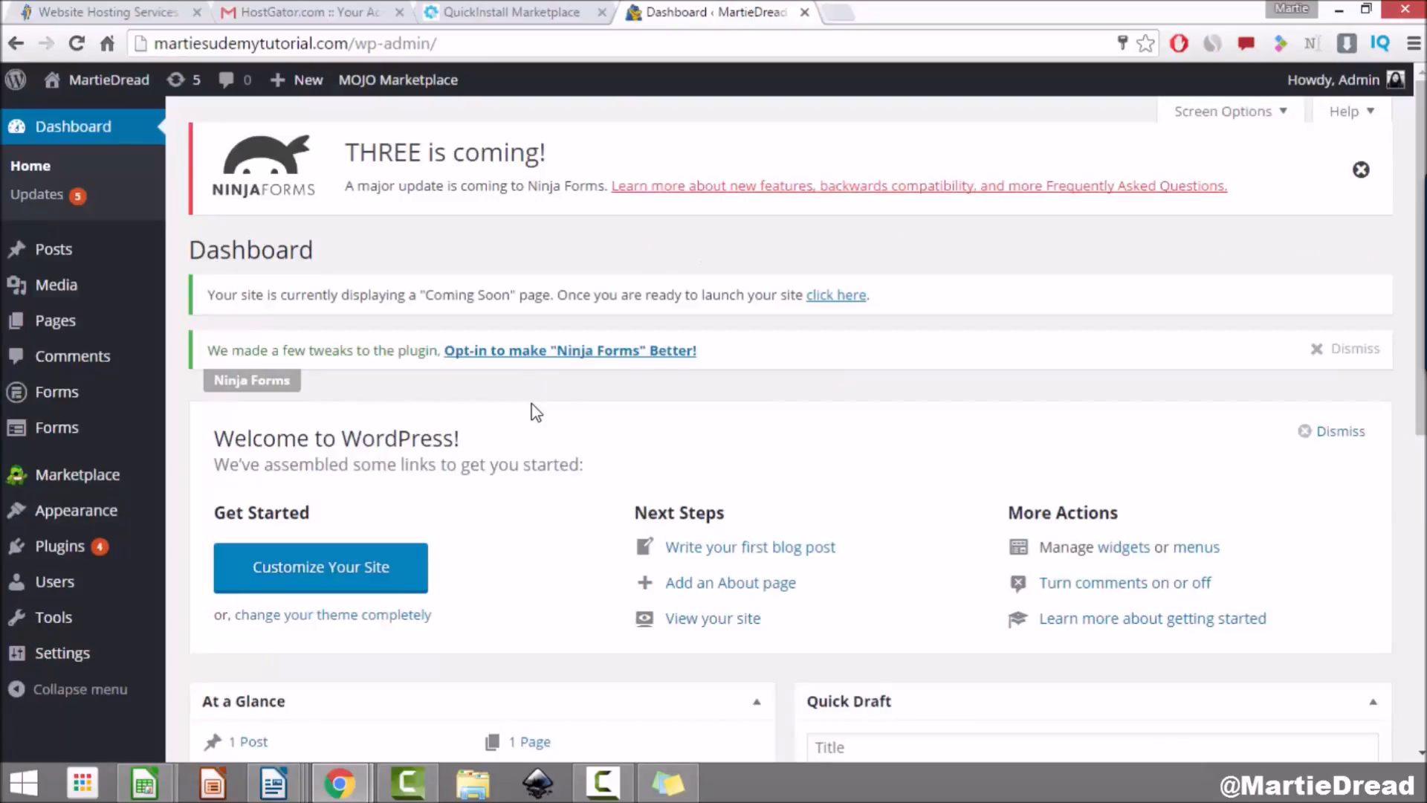
# Step: In the Admin user's profile, replace the generated password with a custom weak one and confirm its use
pyautogui.click(67, 588)
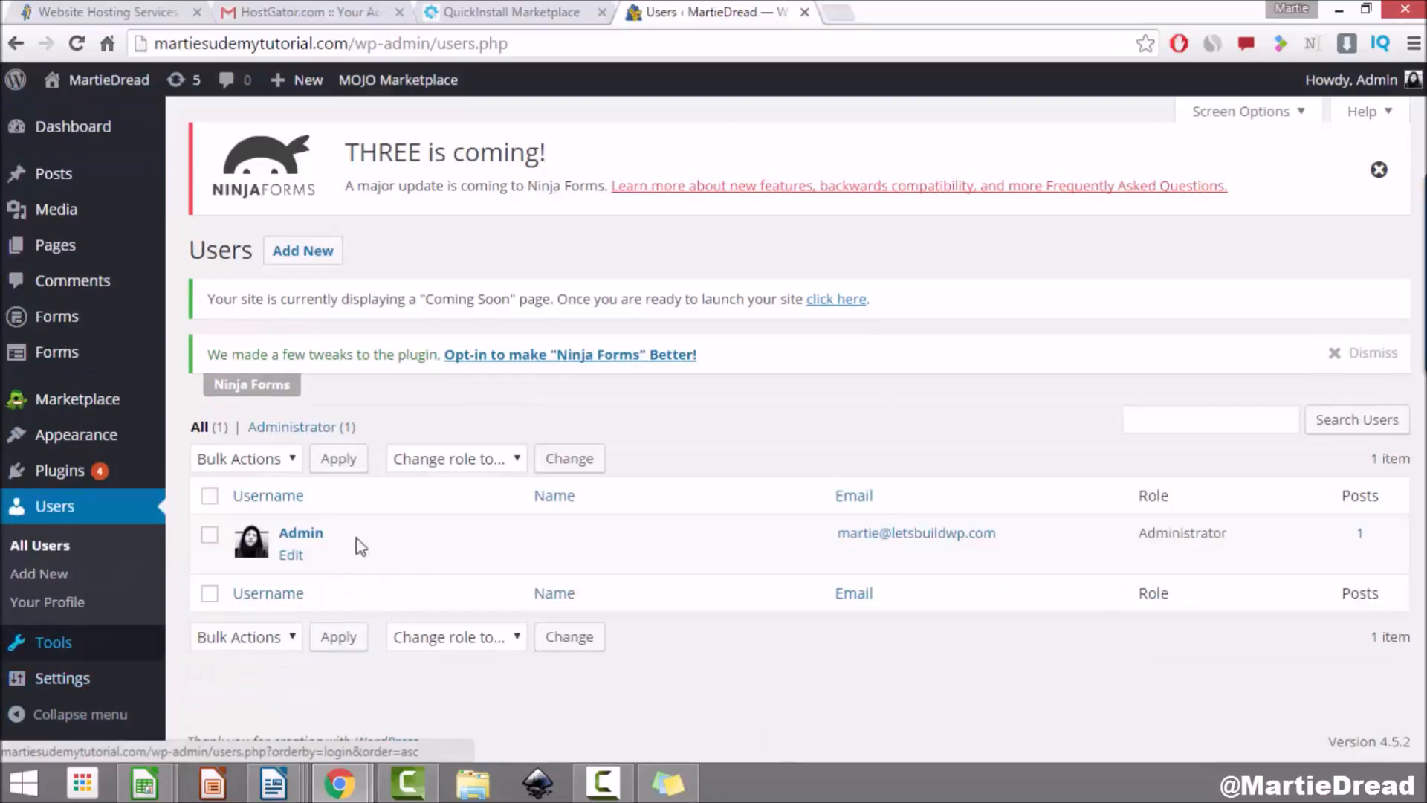
pyautogui.click(289, 559)
pyautogui.scroll(-13, 290, 569)
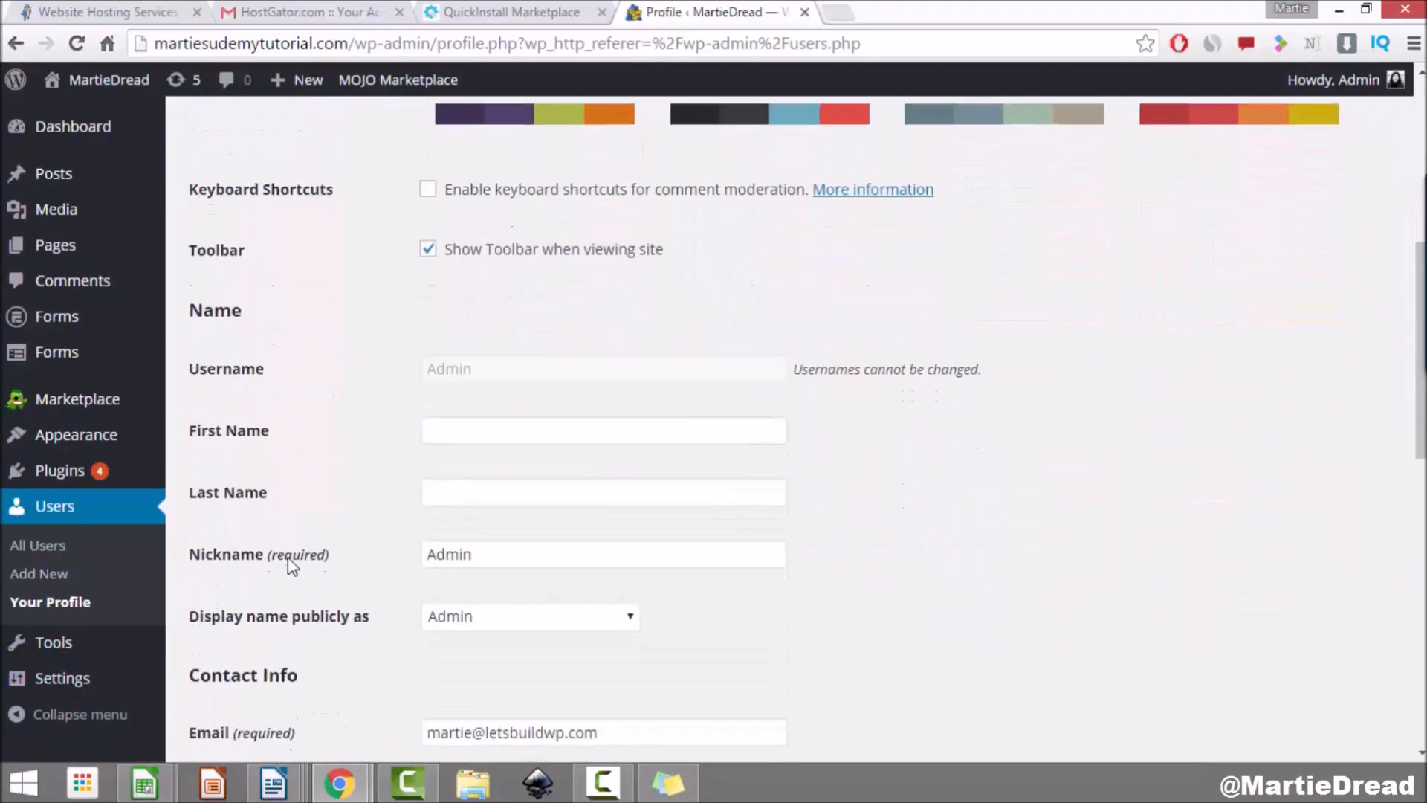
pyautogui.scroll(-5, 292, 567)
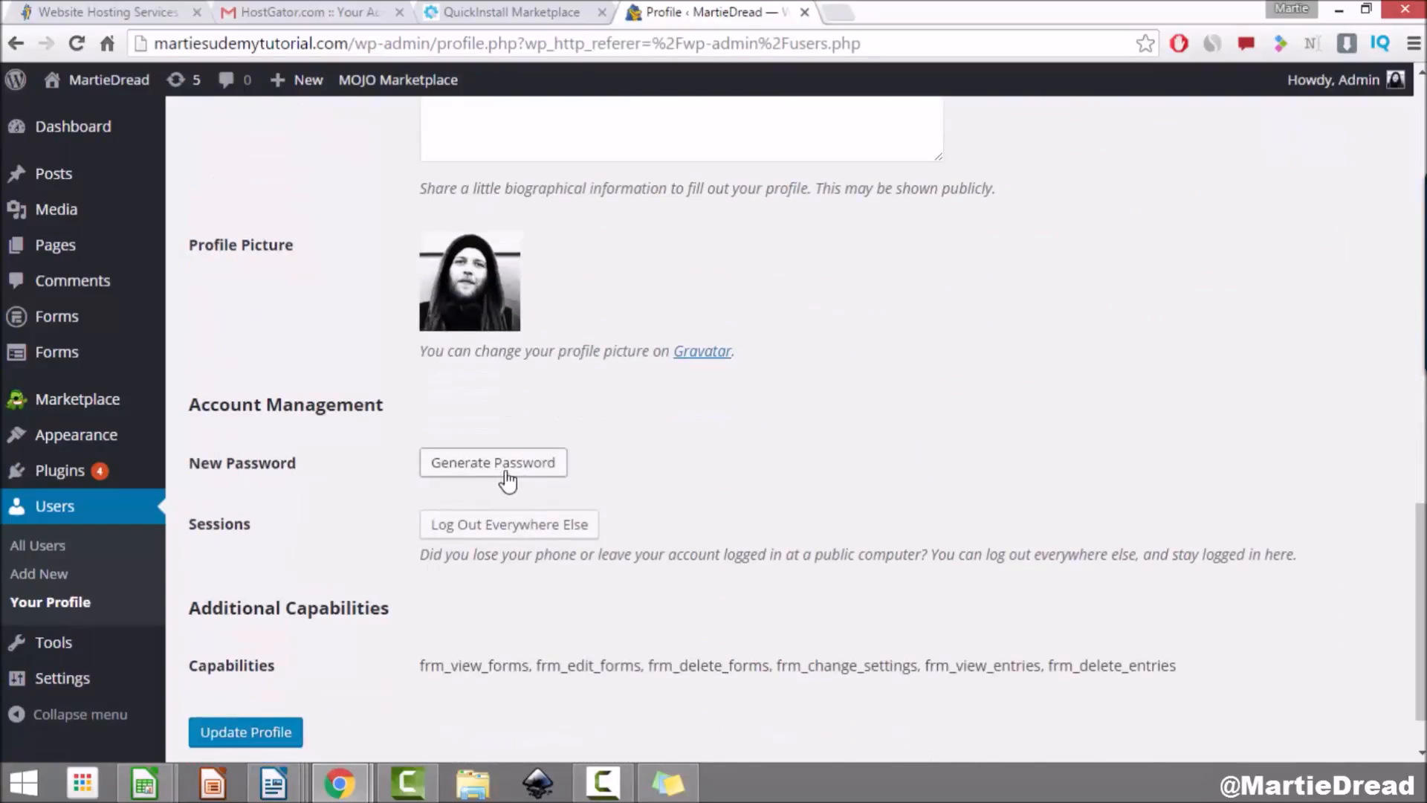
pyautogui.click(528, 480)
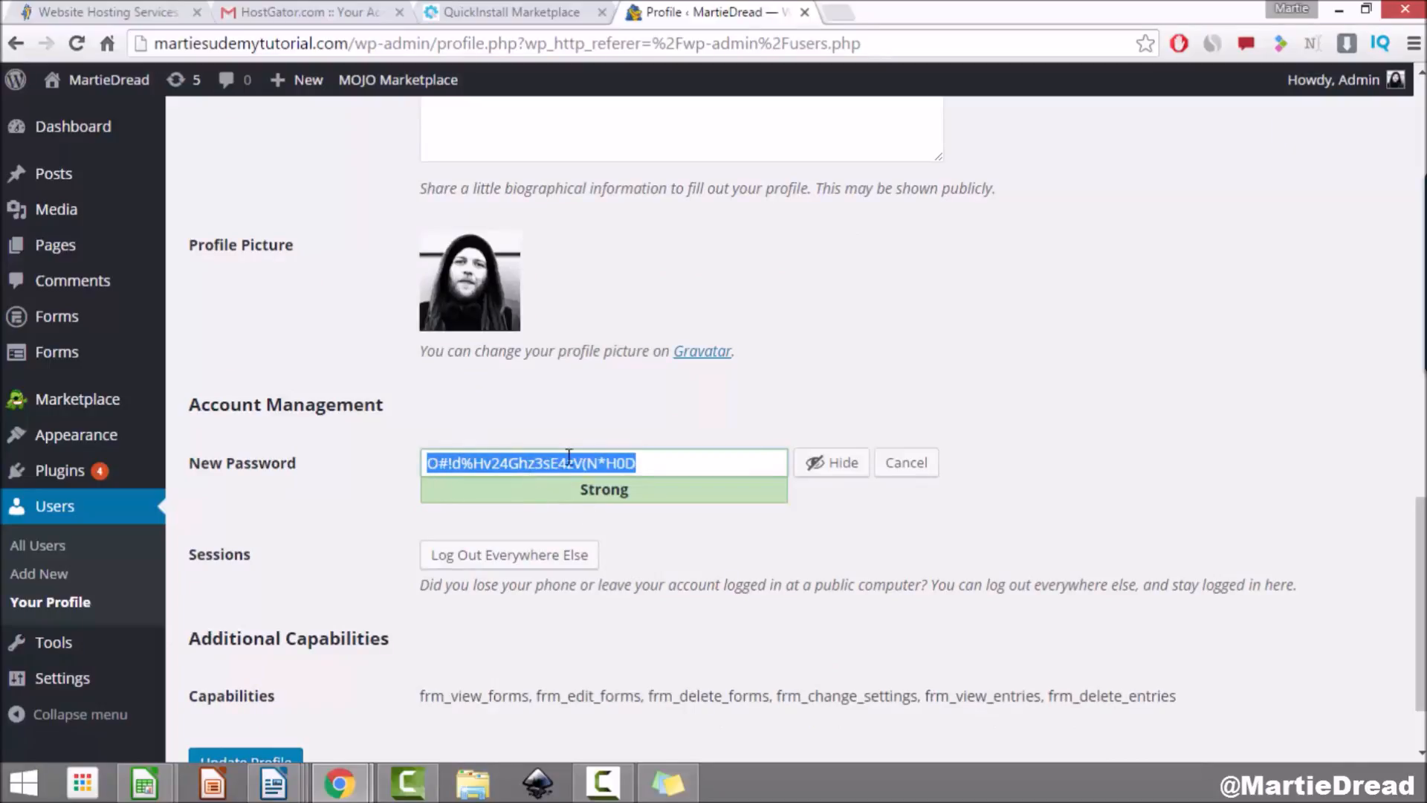
pyautogui.press('BackSpace')
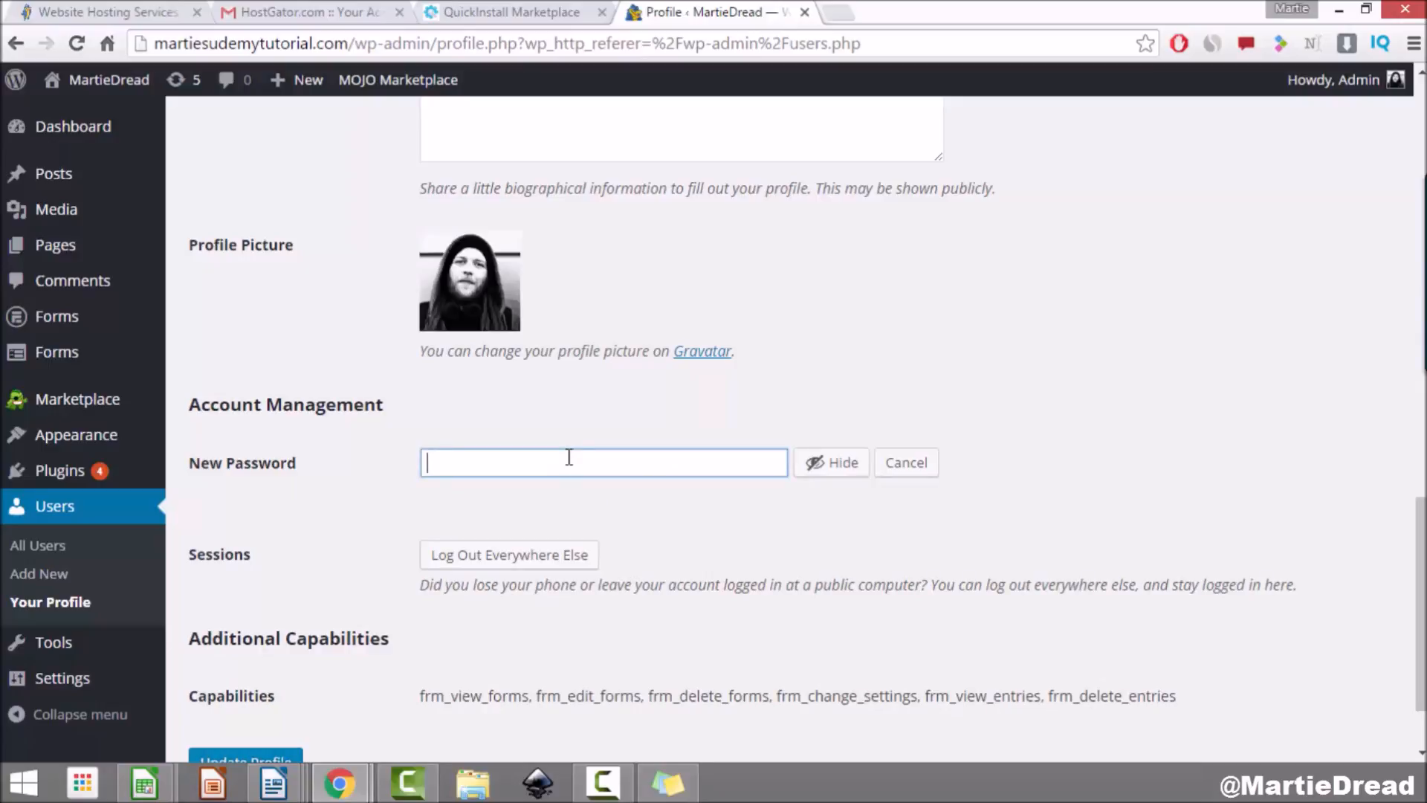
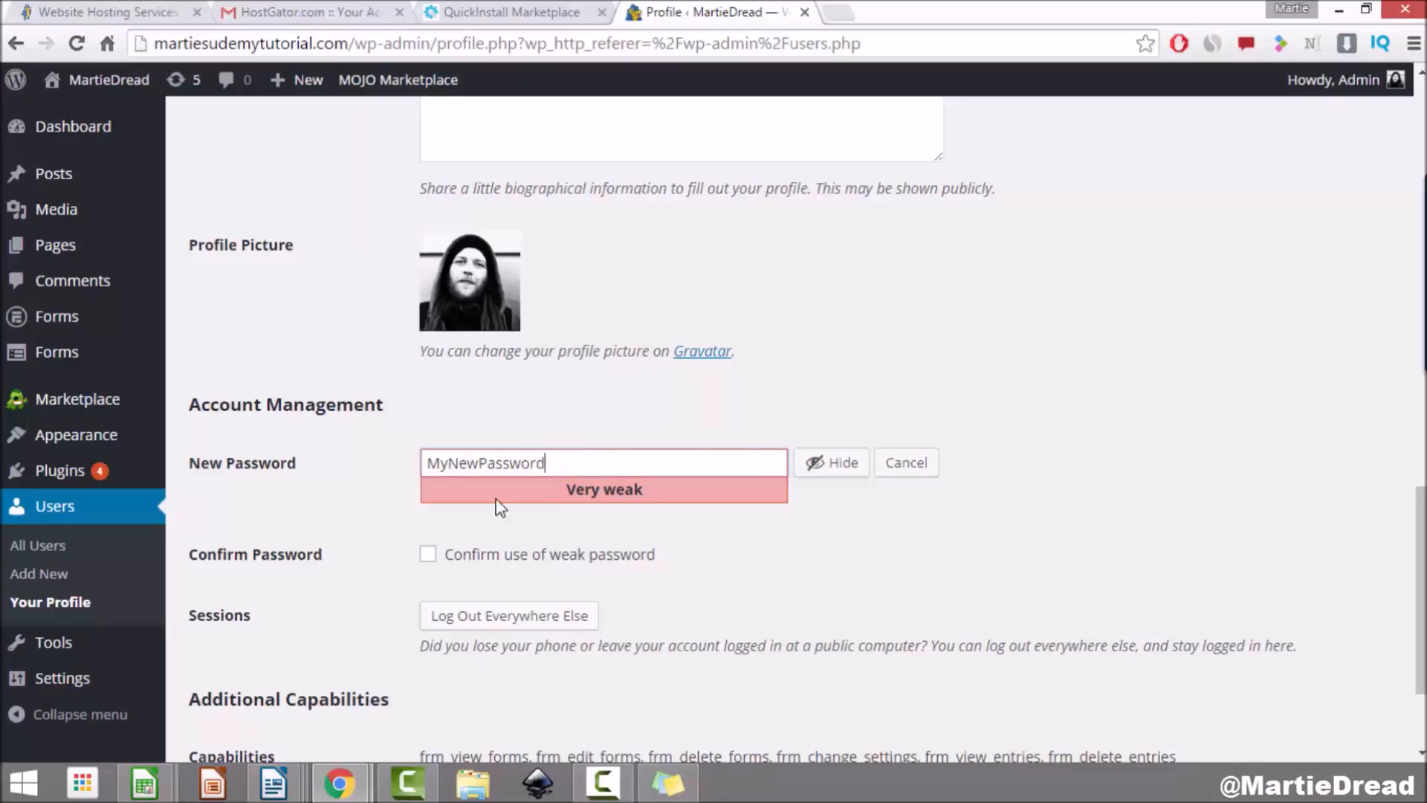
pyautogui.click(425, 556)
pyautogui.click(427, 557)
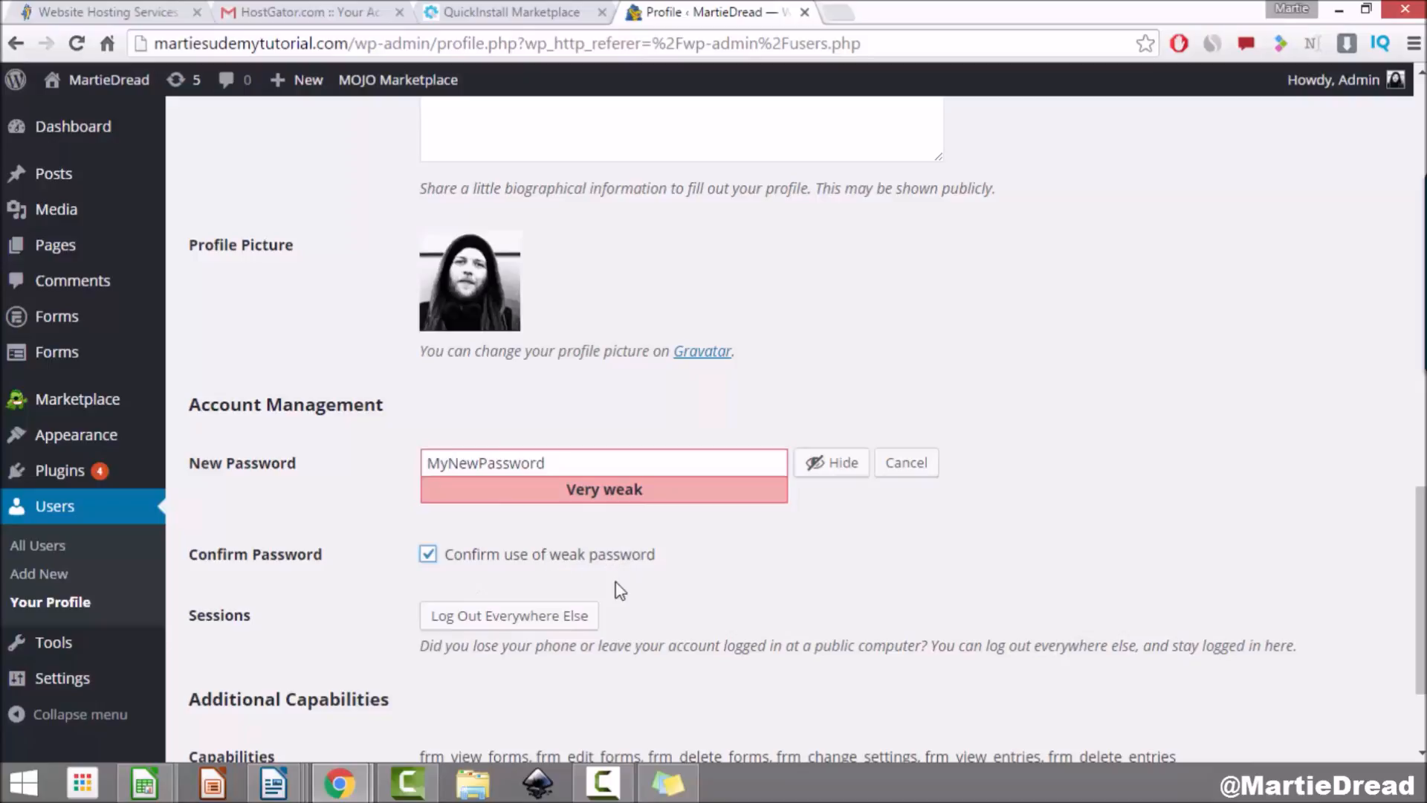
# Step: Update the profile to save the new password and return to the Dashboard
pyautogui.moveTo(595, 458); pyautogui.dragTo(417, 461)
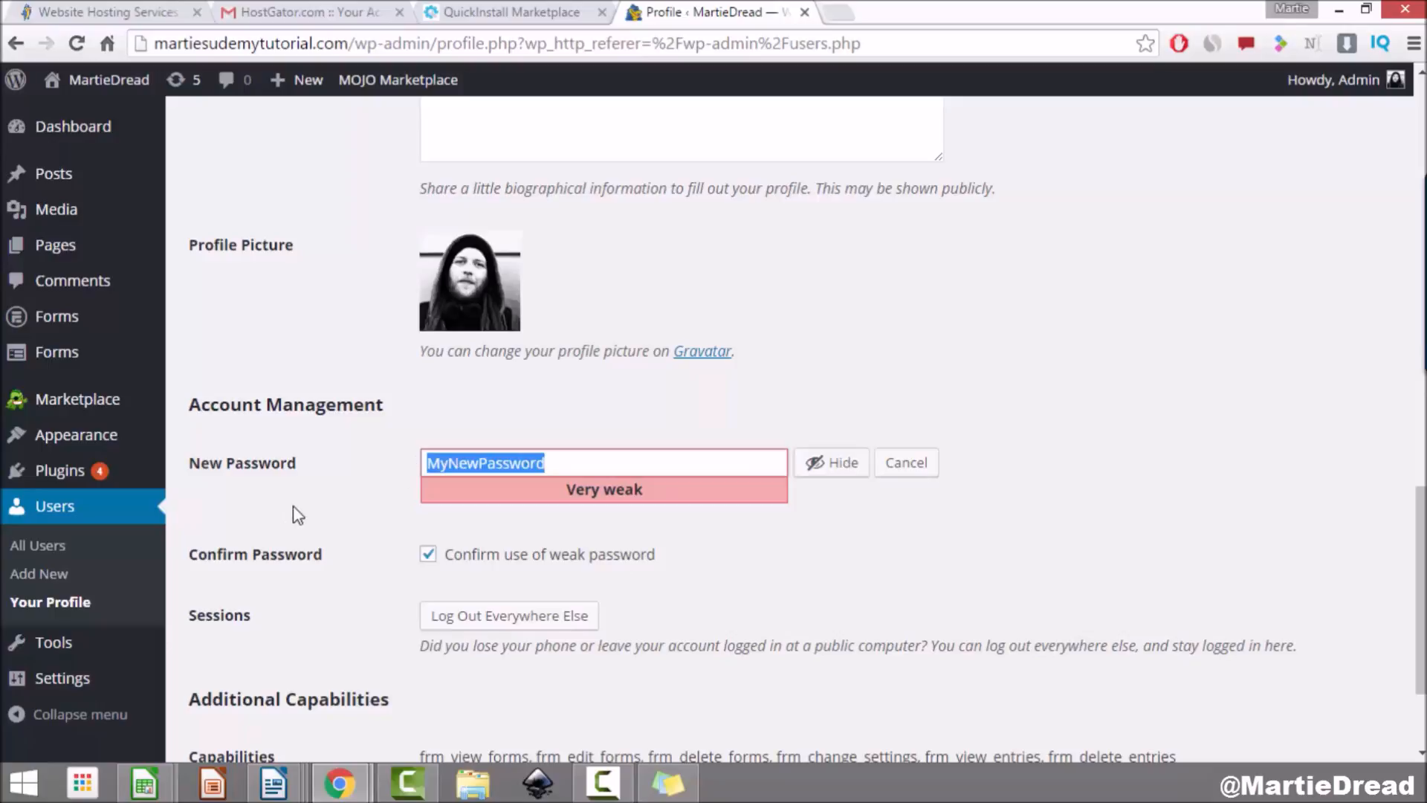
pyautogui.click(358, 489)
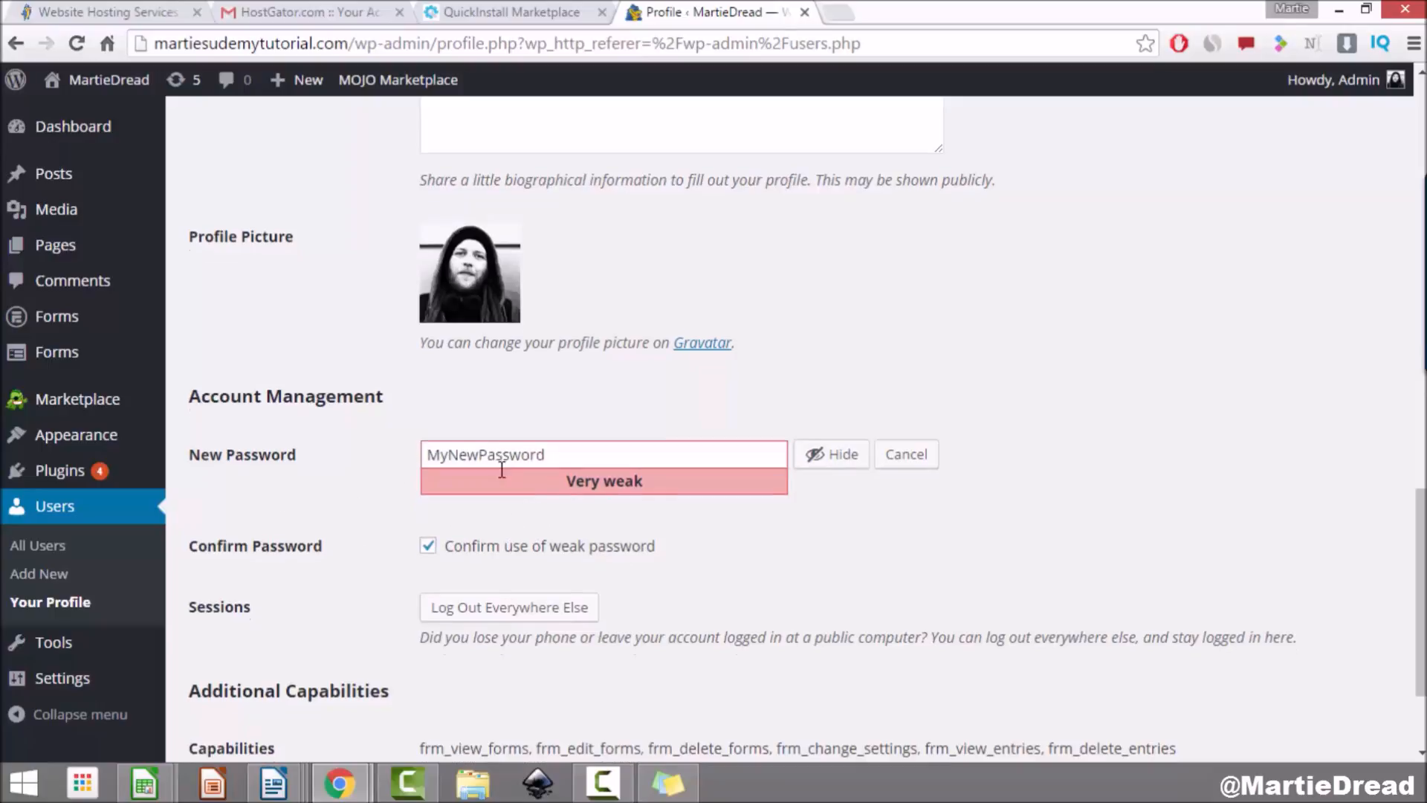
pyautogui.scroll(-3, 500, 462)
pyautogui.click(276, 658)
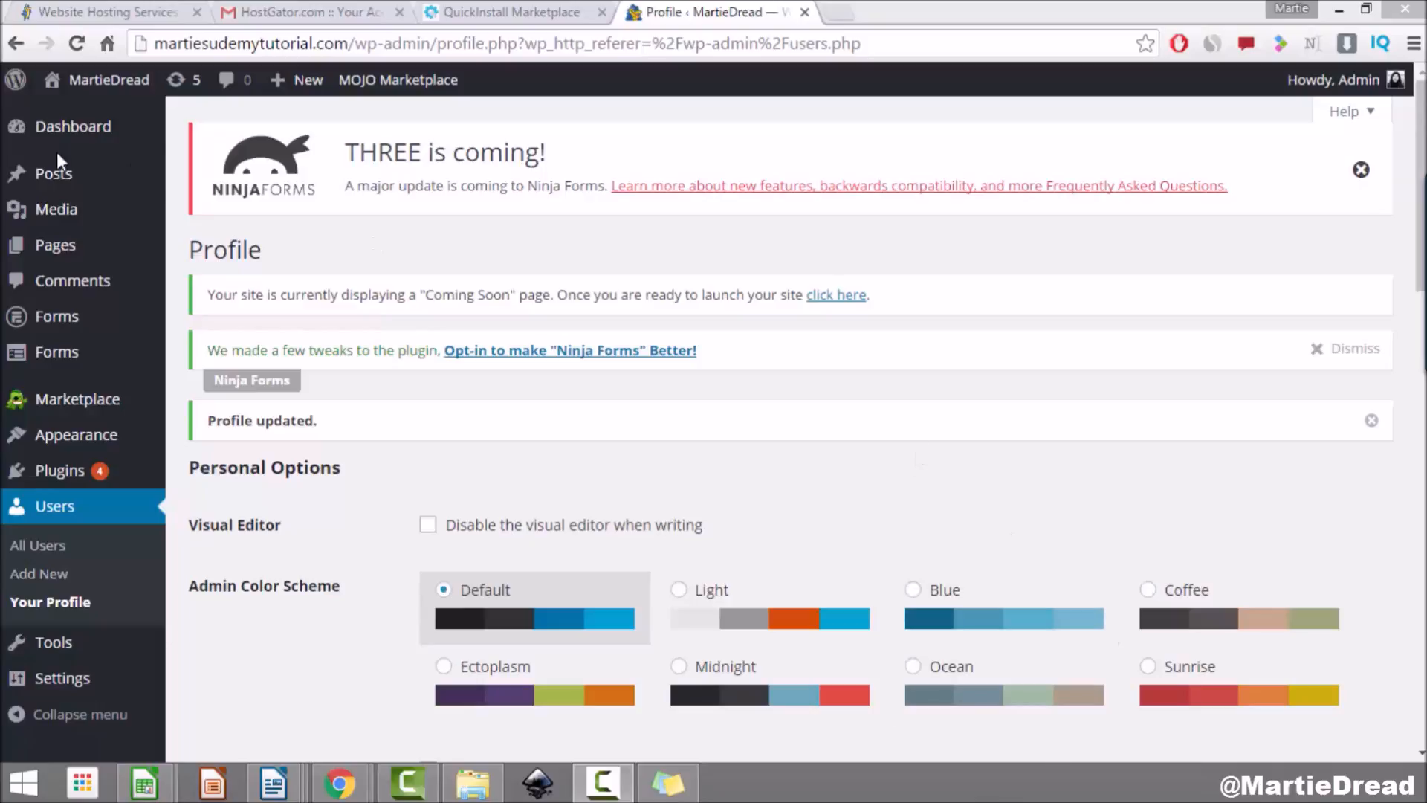
pyautogui.click(104, 136)
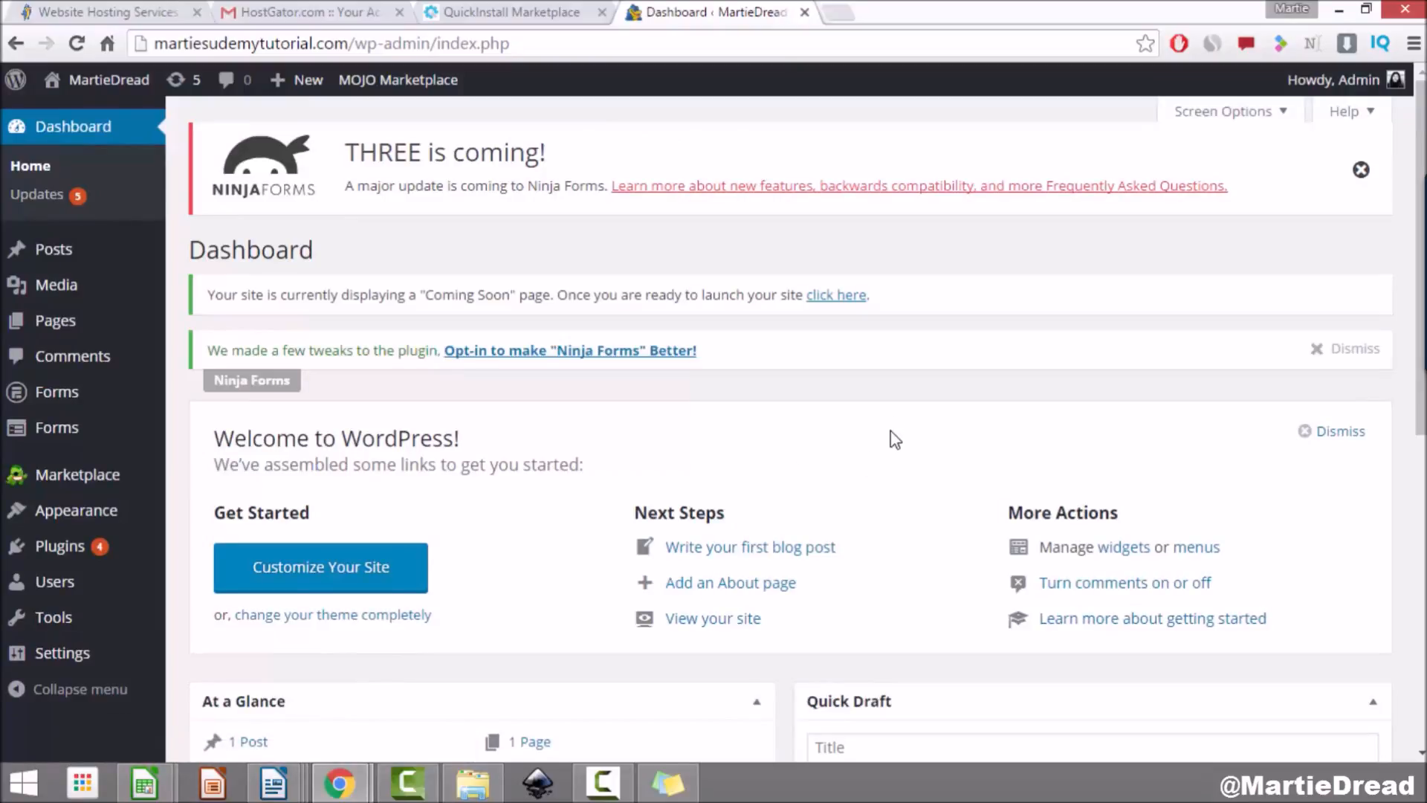
# Step: Visit the live site and scroll through its front page
pyautogui.moveTo(111, 83)
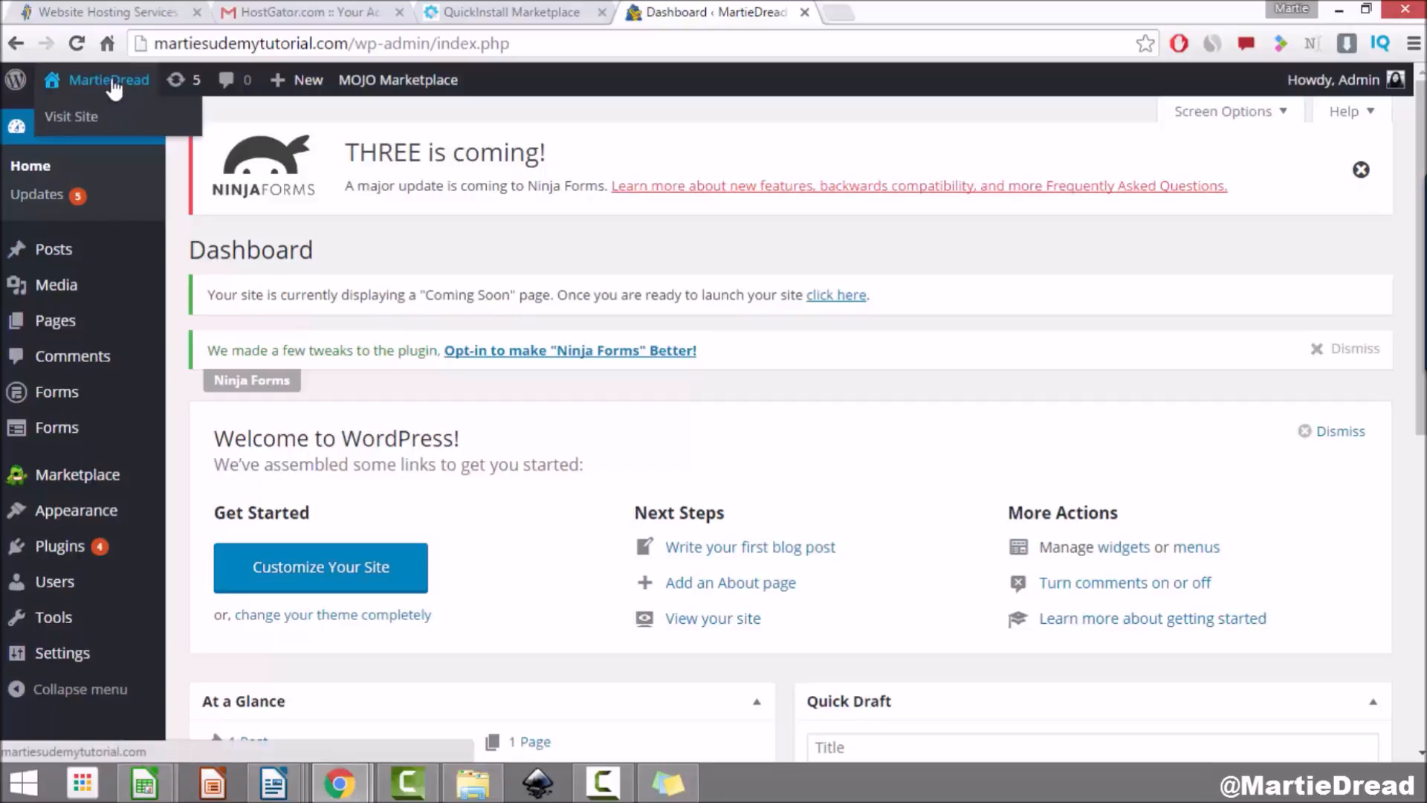
pyautogui.click(111, 80)
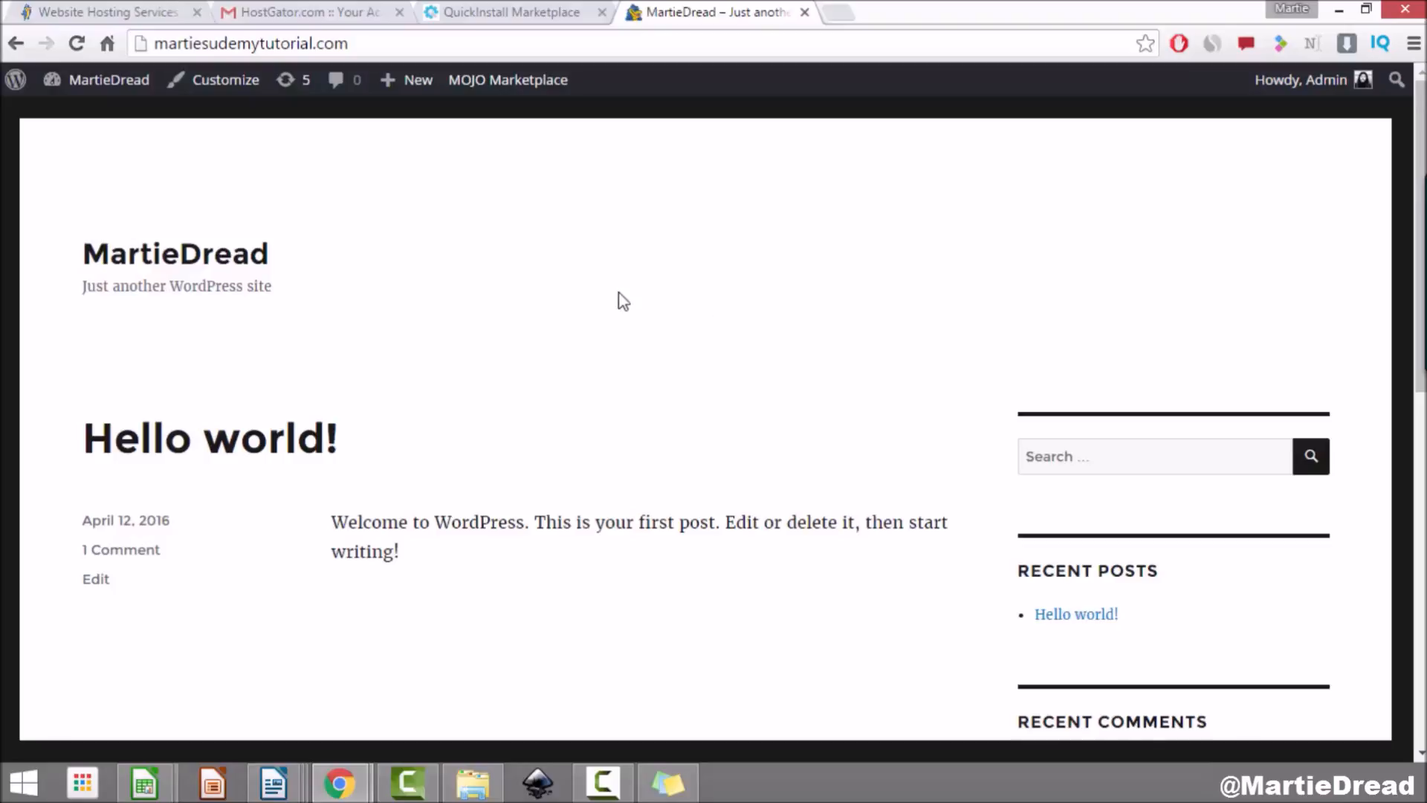
pyautogui.scroll(-3, 619, 301)
pyautogui.scroll(-6, 623, 301)
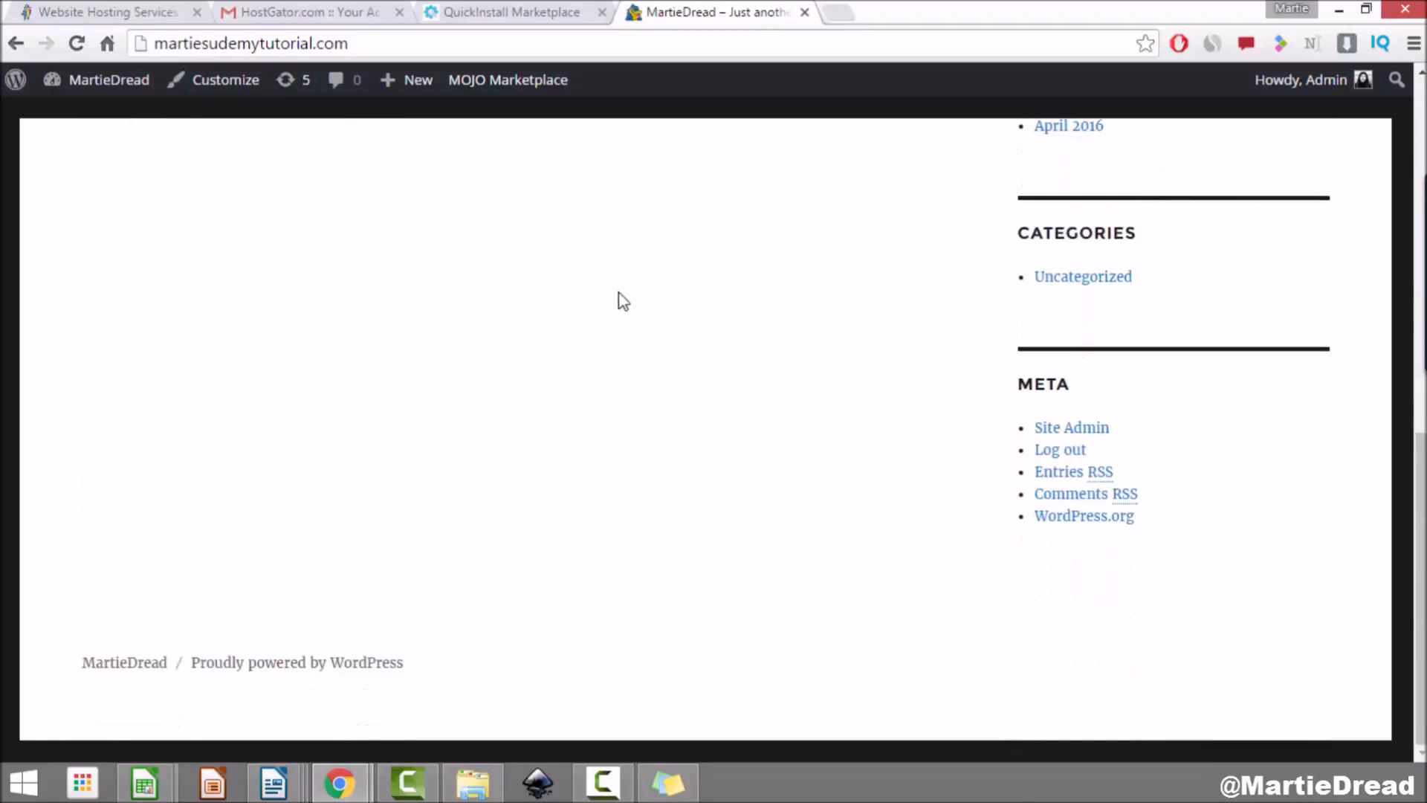
pyautogui.scroll(4, 623, 301)
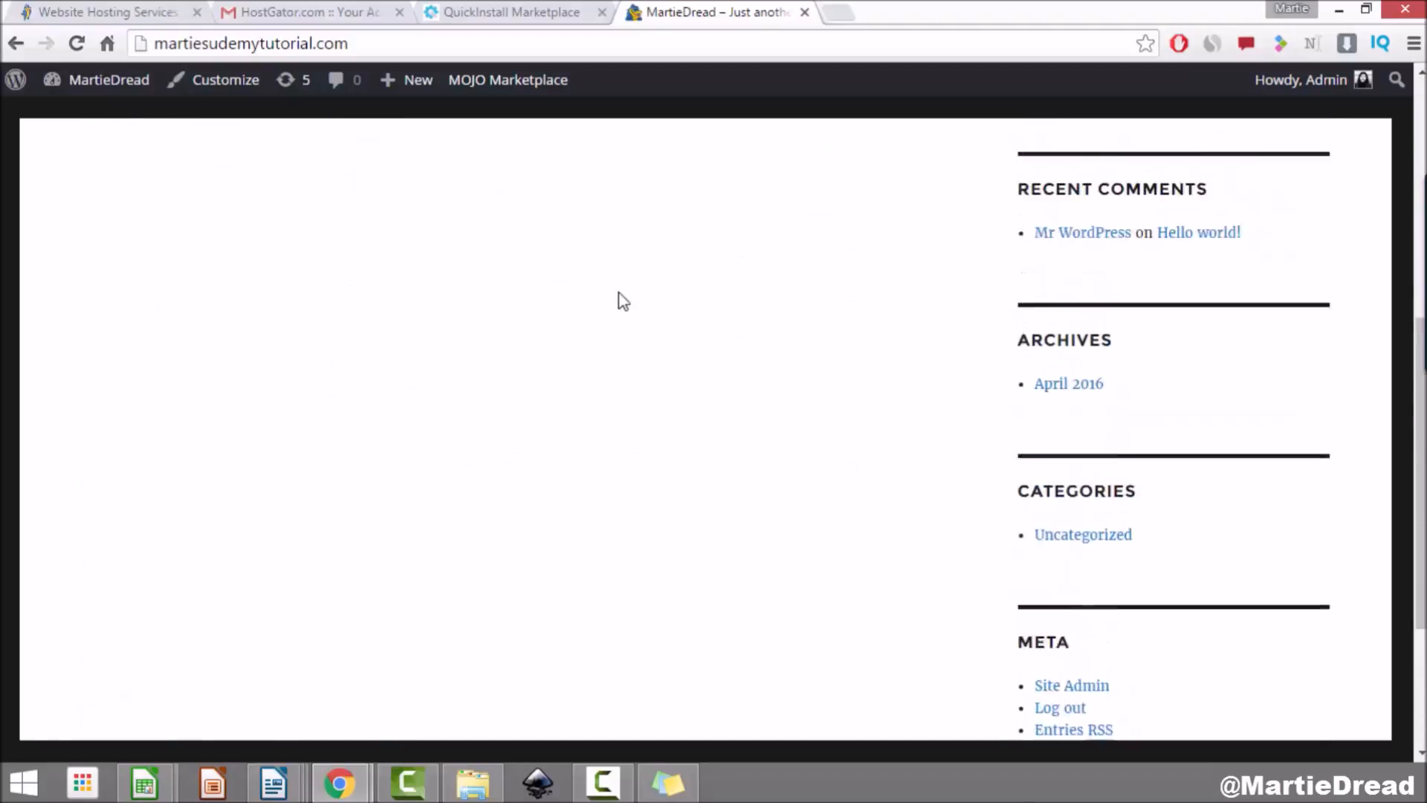
pyautogui.scroll(6, 623, 301)
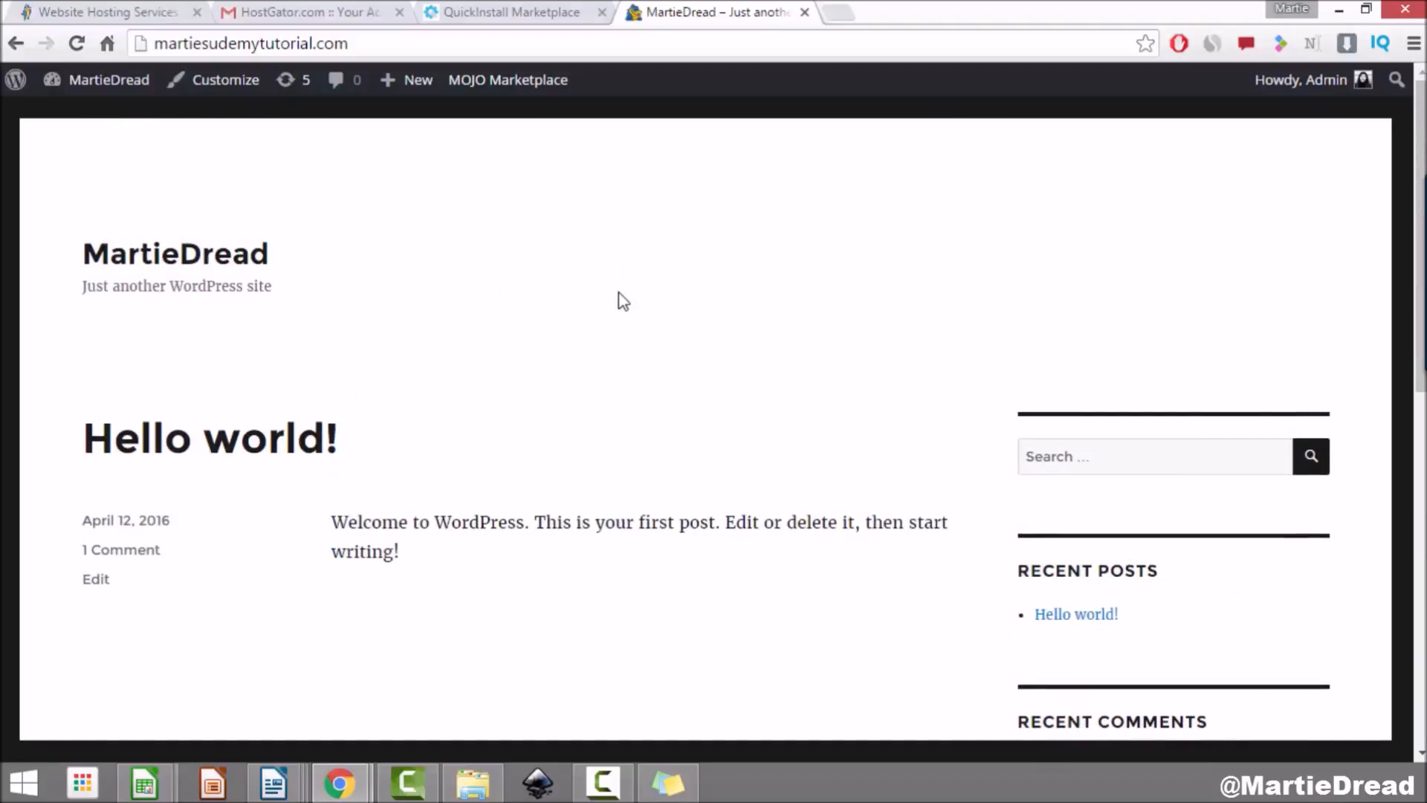
# Step: Open the Hello world! post and scroll through it and its sample comment
pyautogui.click(267, 449)
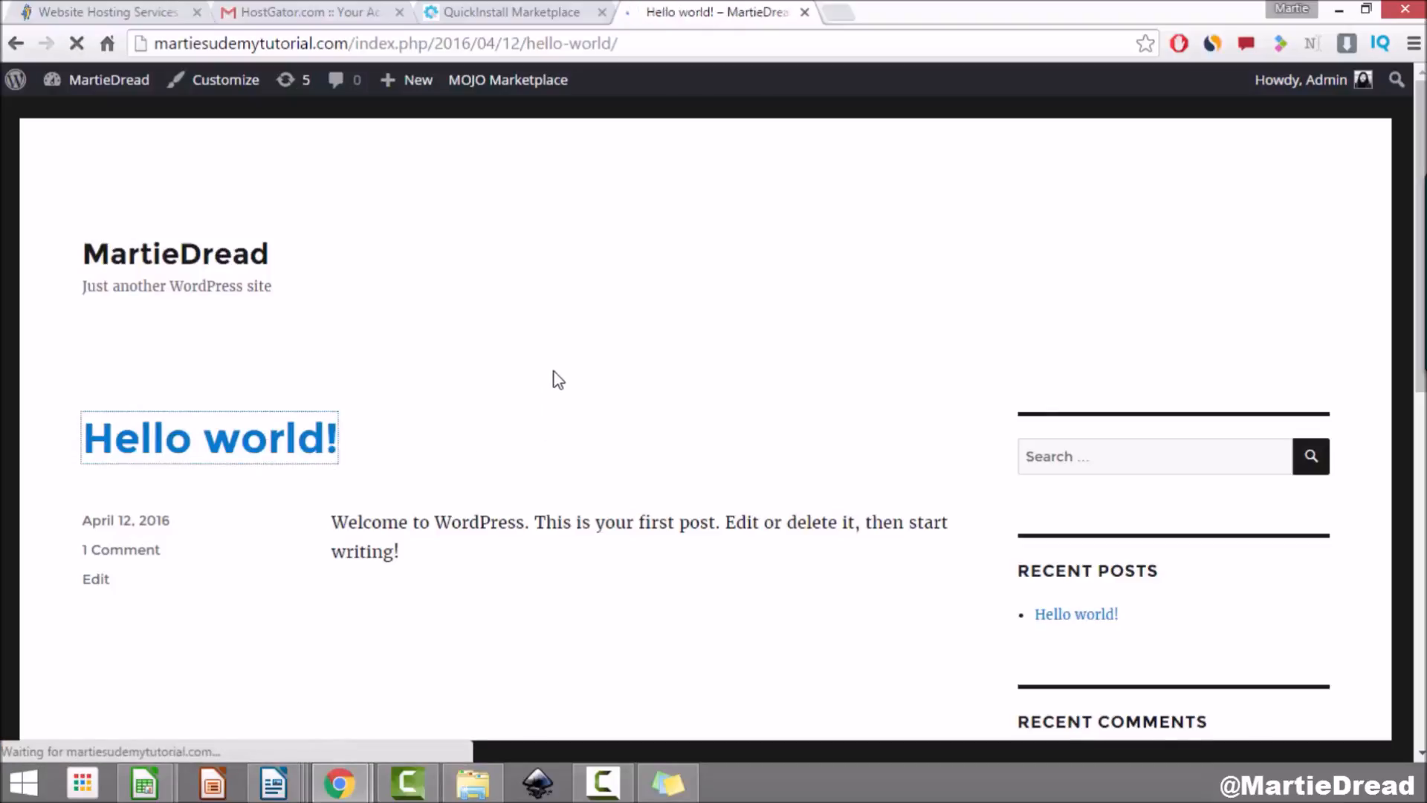
pyautogui.scroll(-2, 524, 375)
pyautogui.moveTo(335, 312); pyautogui.dragTo(456, 342)
pyautogui.click(456, 342)
pyautogui.scroll(-5, 503, 370)
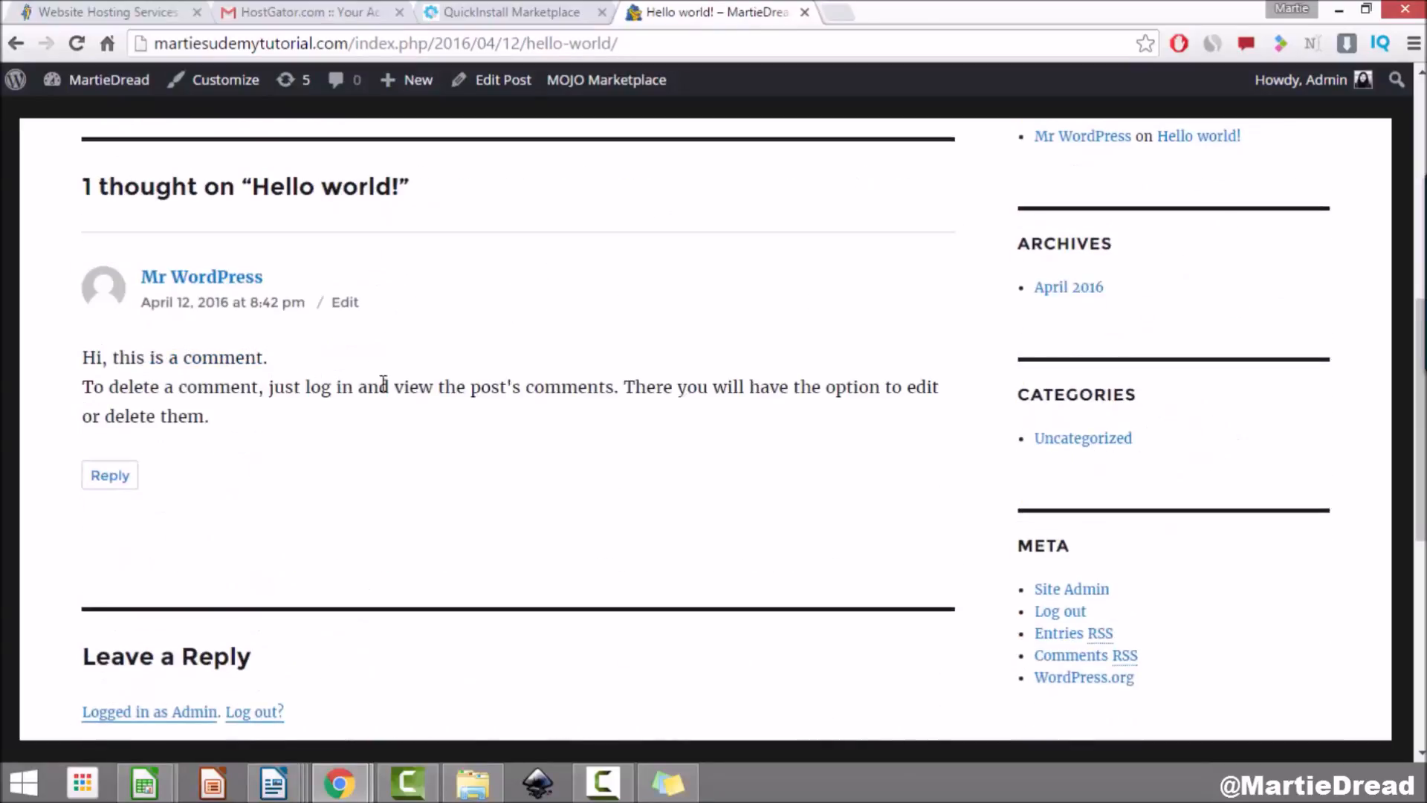
pyautogui.scroll(1, 429, 472)
pyautogui.scroll(5, 433, 476)
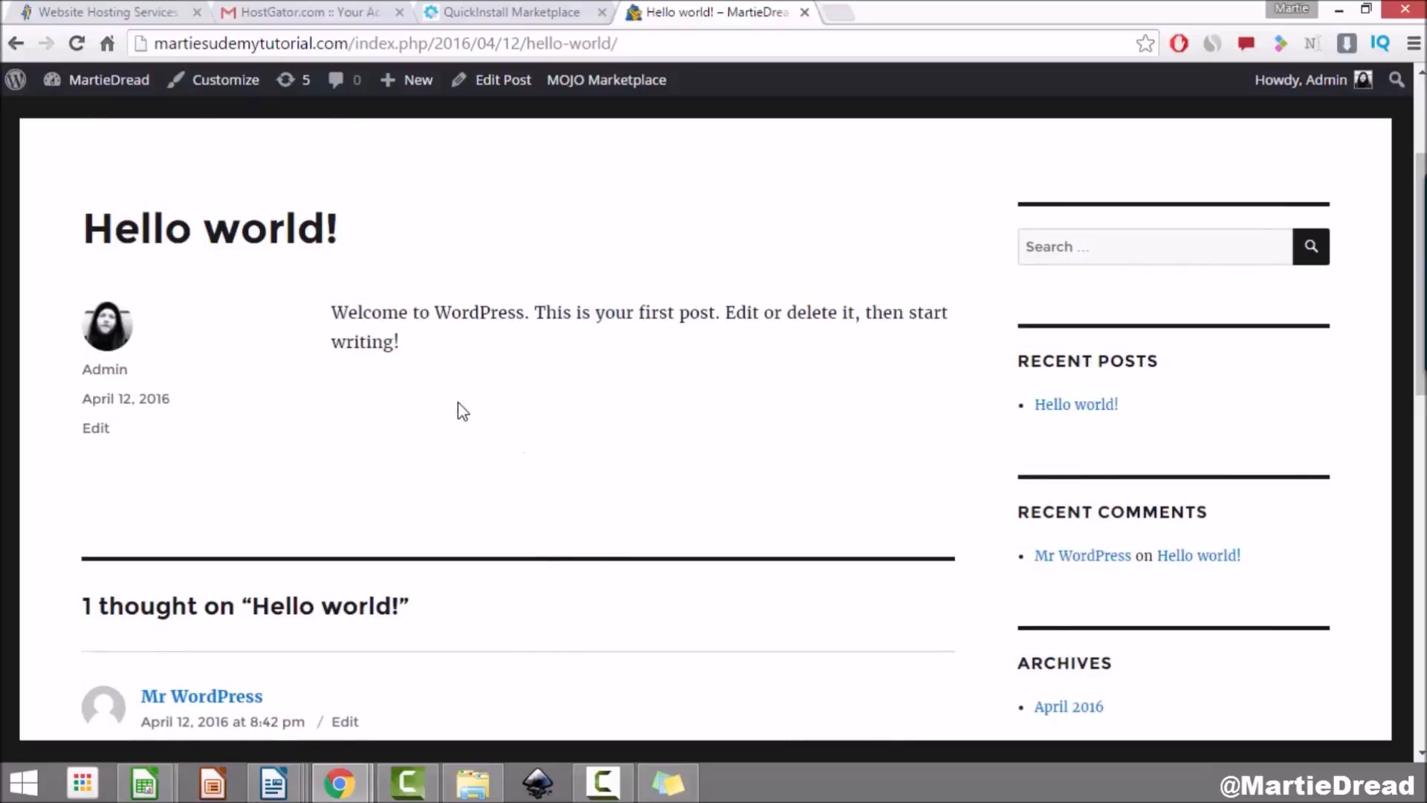
pyautogui.scroll(-4, 601, 426)
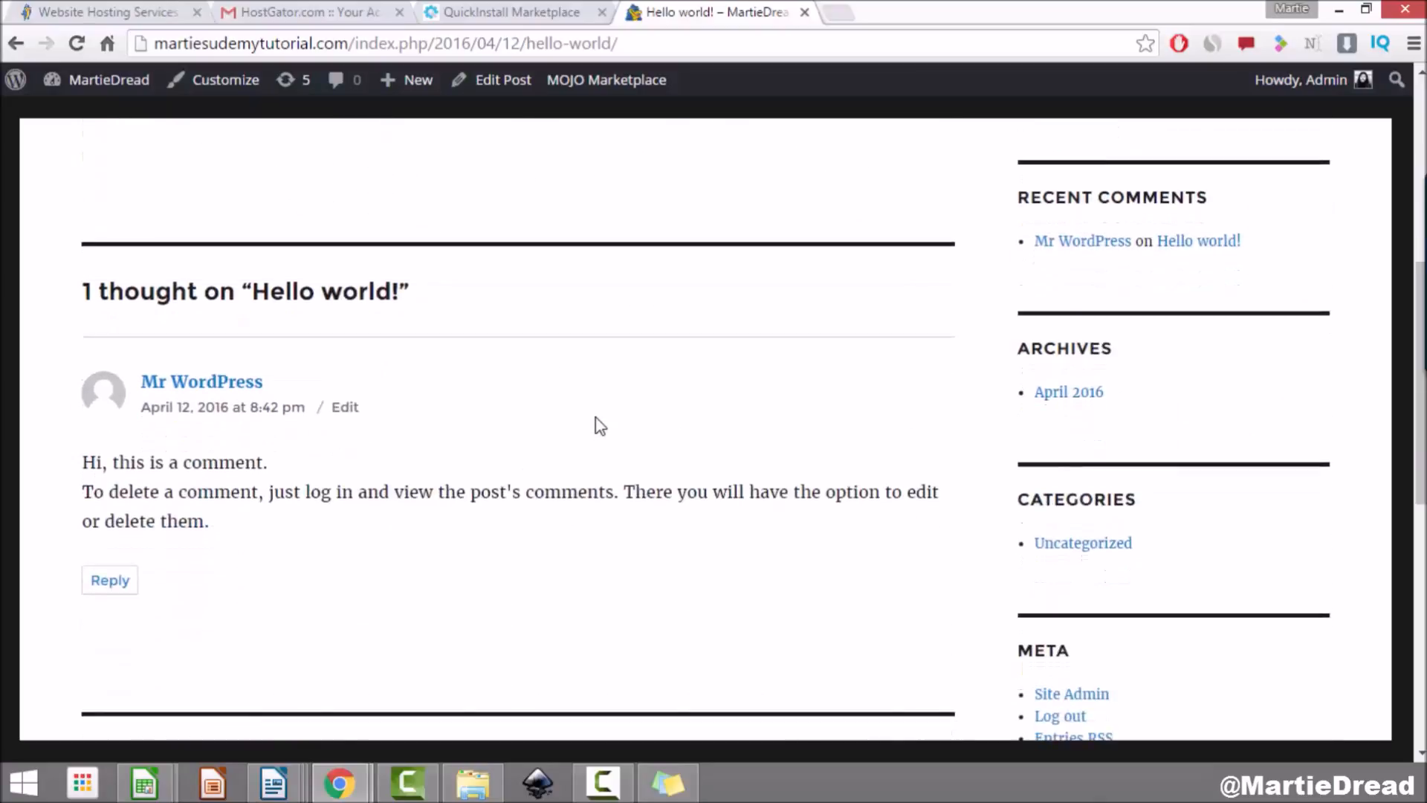
pyautogui.scroll(8, 598, 424)
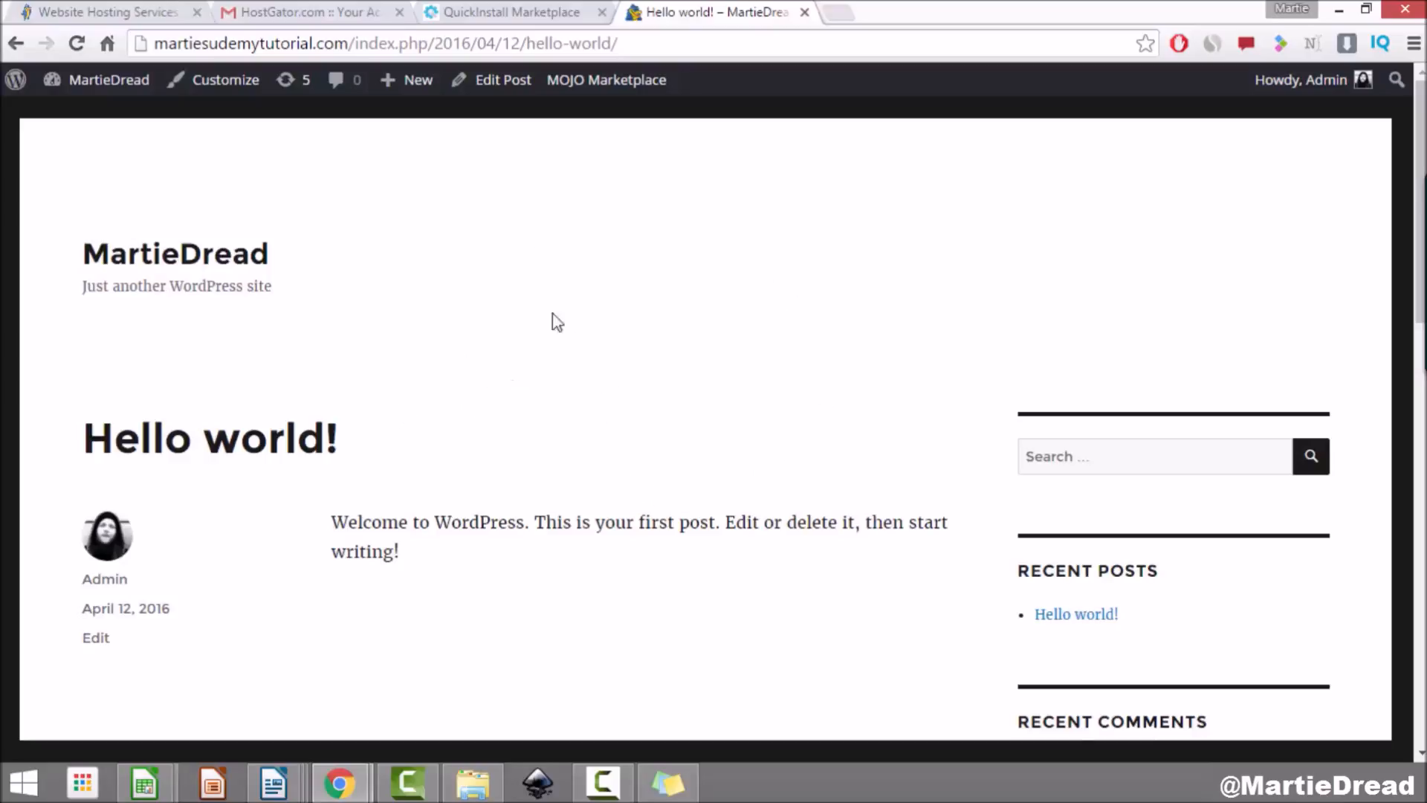
# Step: Return to the Dashboard and move the Hello world! post to the trash
pyautogui.moveTo(97, 88)
pyautogui.click(119, 86)
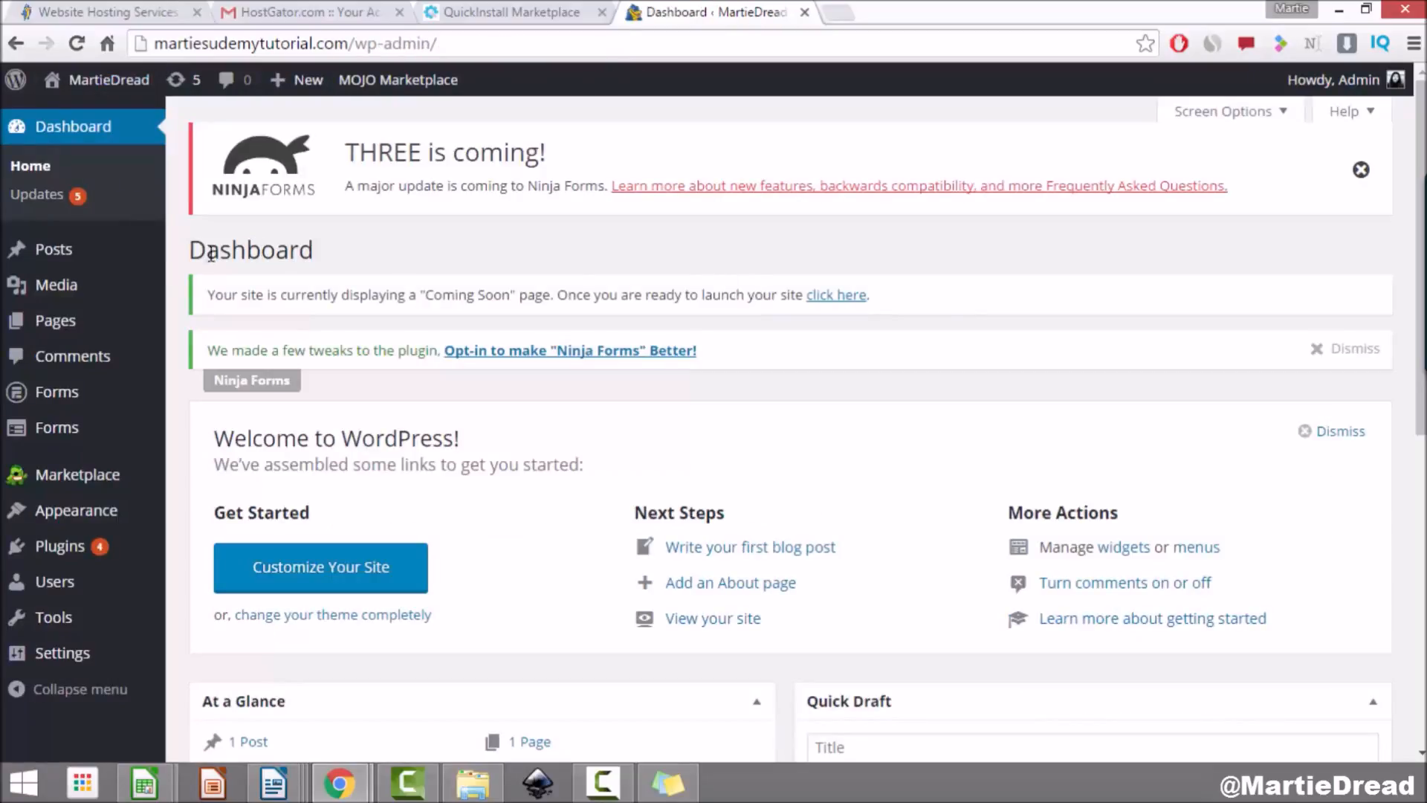
pyautogui.click(59, 253)
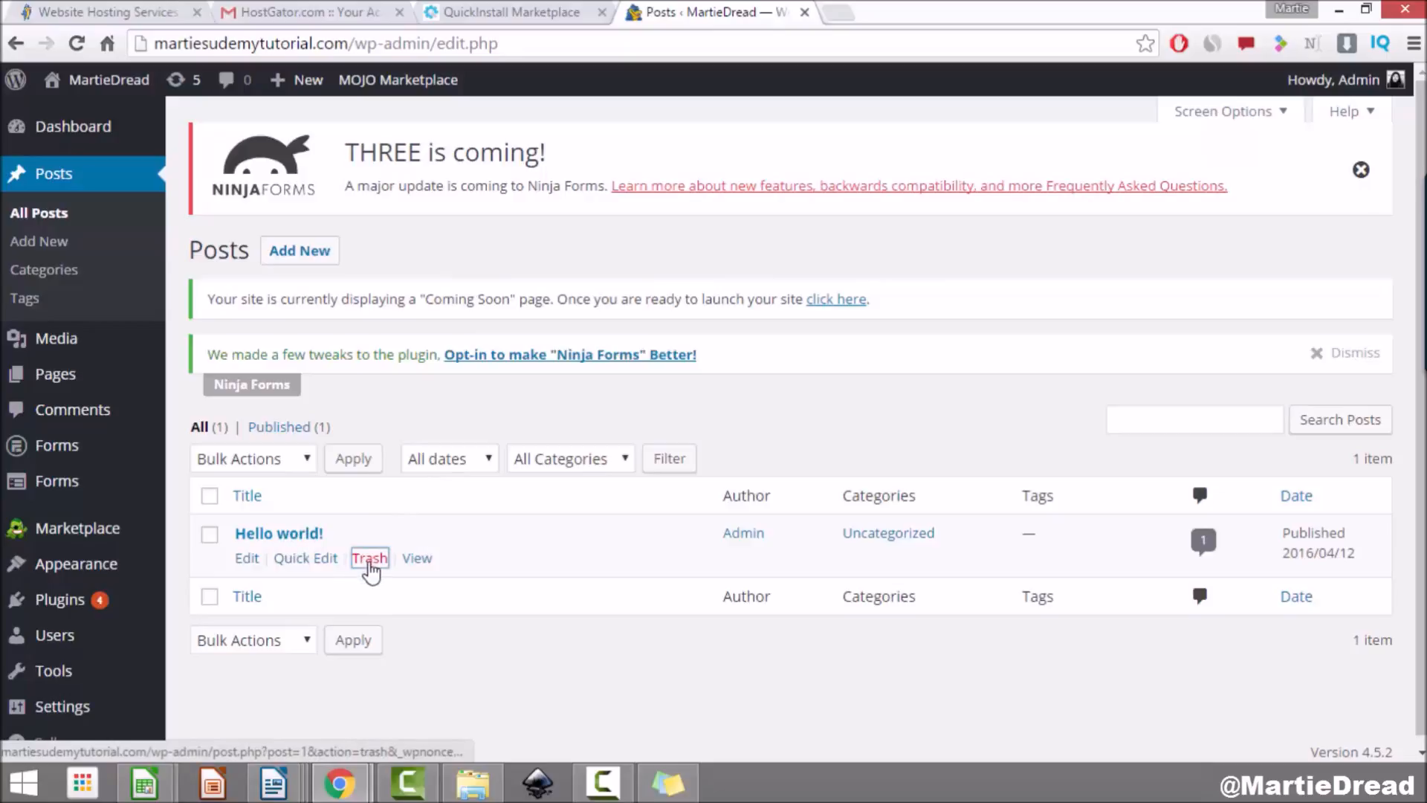
pyautogui.click(369, 563)
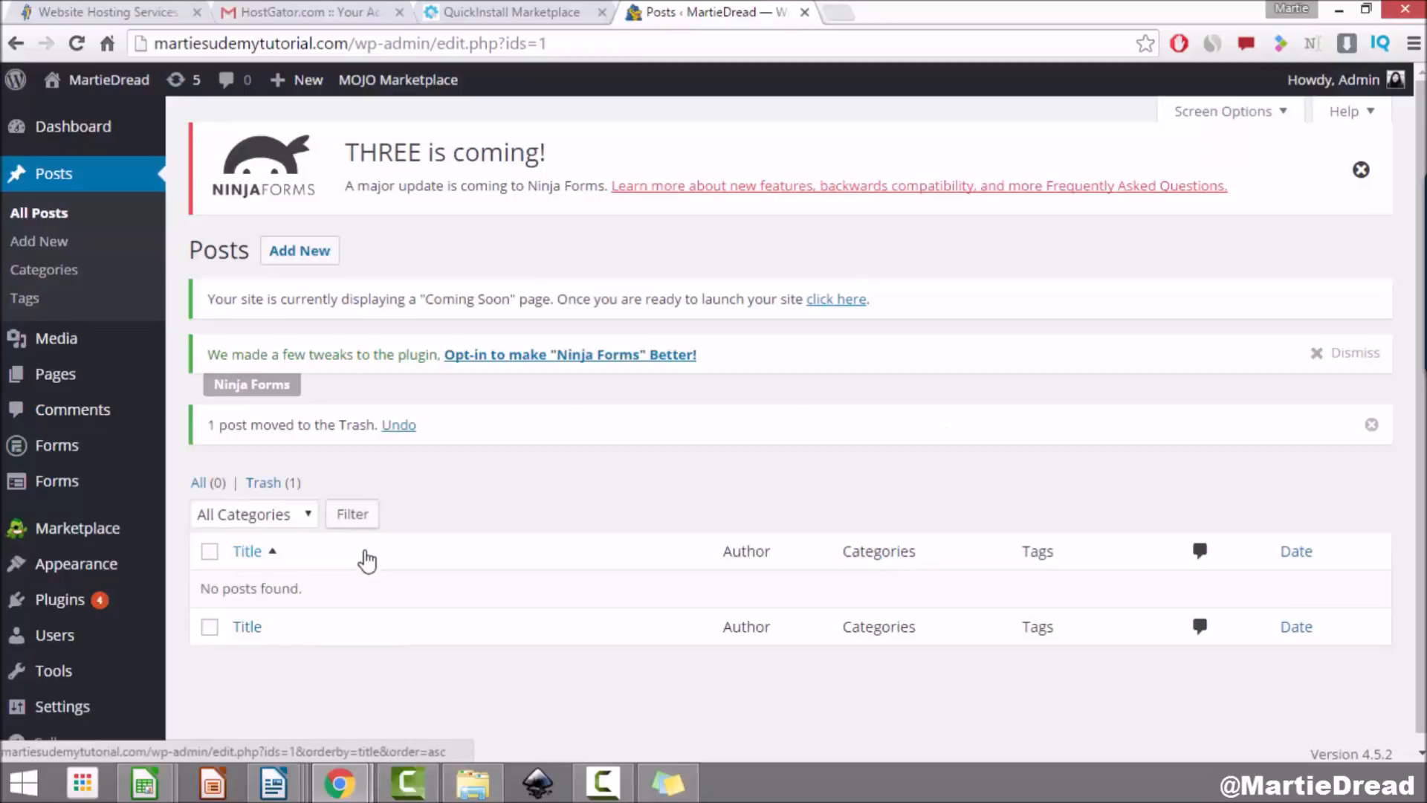
# Step: Move the Sample Page to the trash from the pages list
pyautogui.click(65, 378)
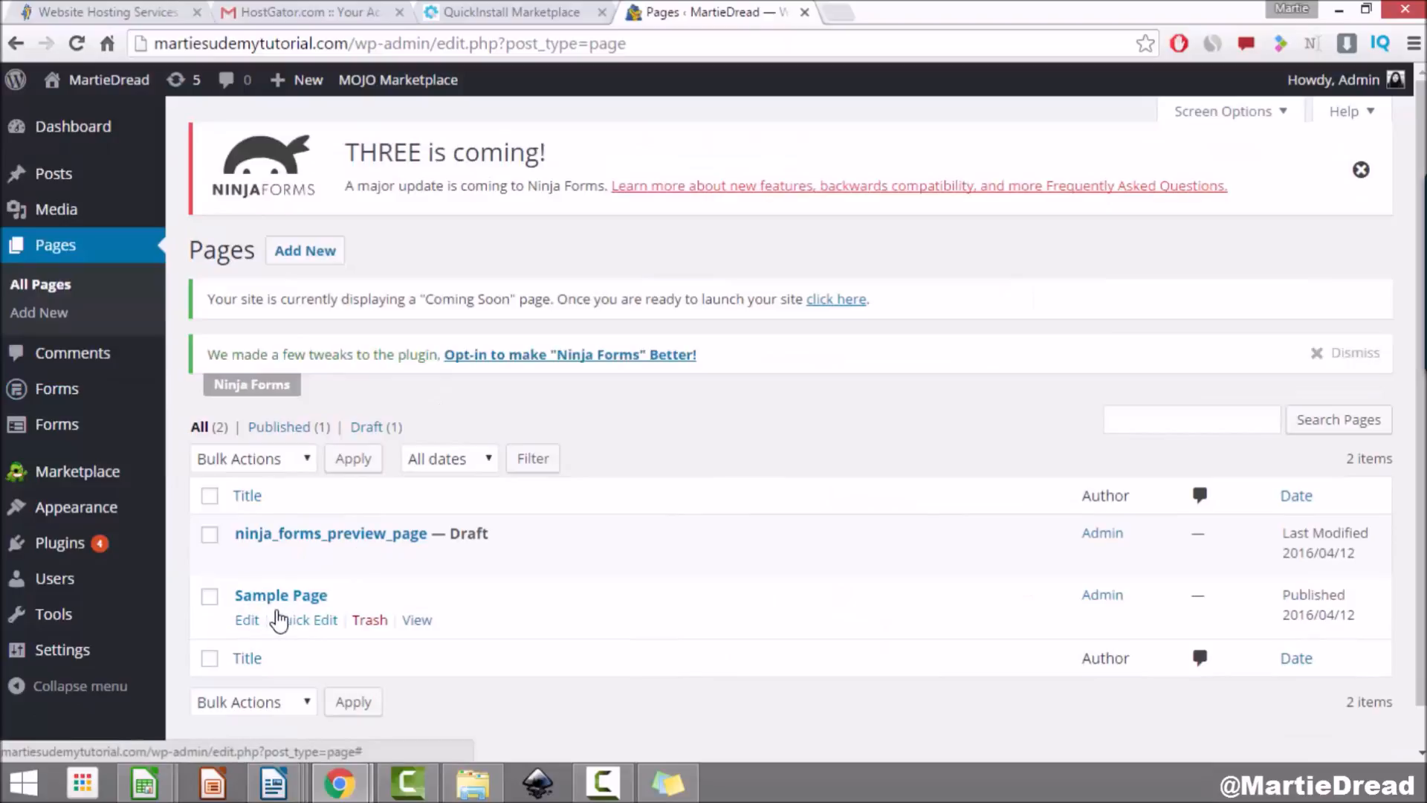
pyautogui.click(367, 622)
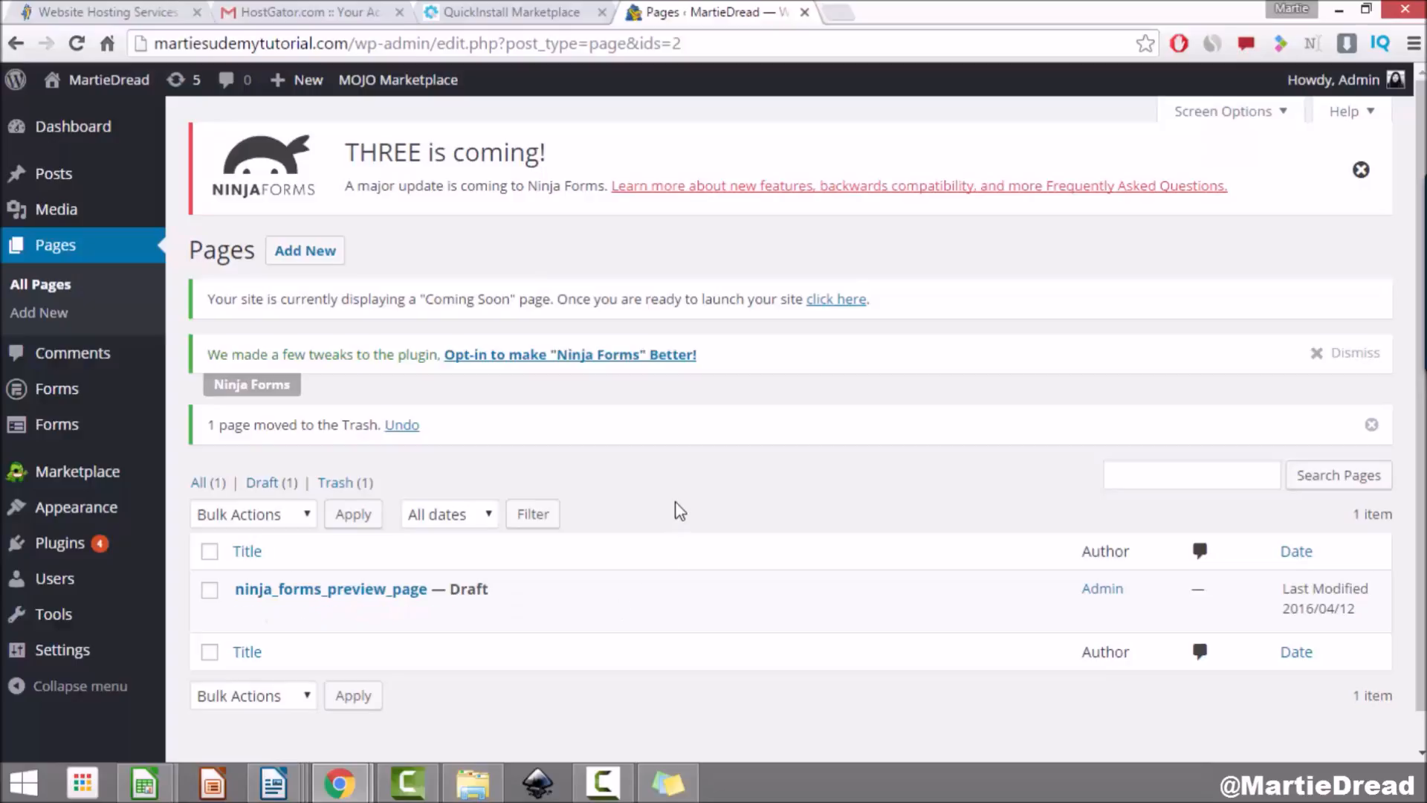
pyautogui.click(66, 548)
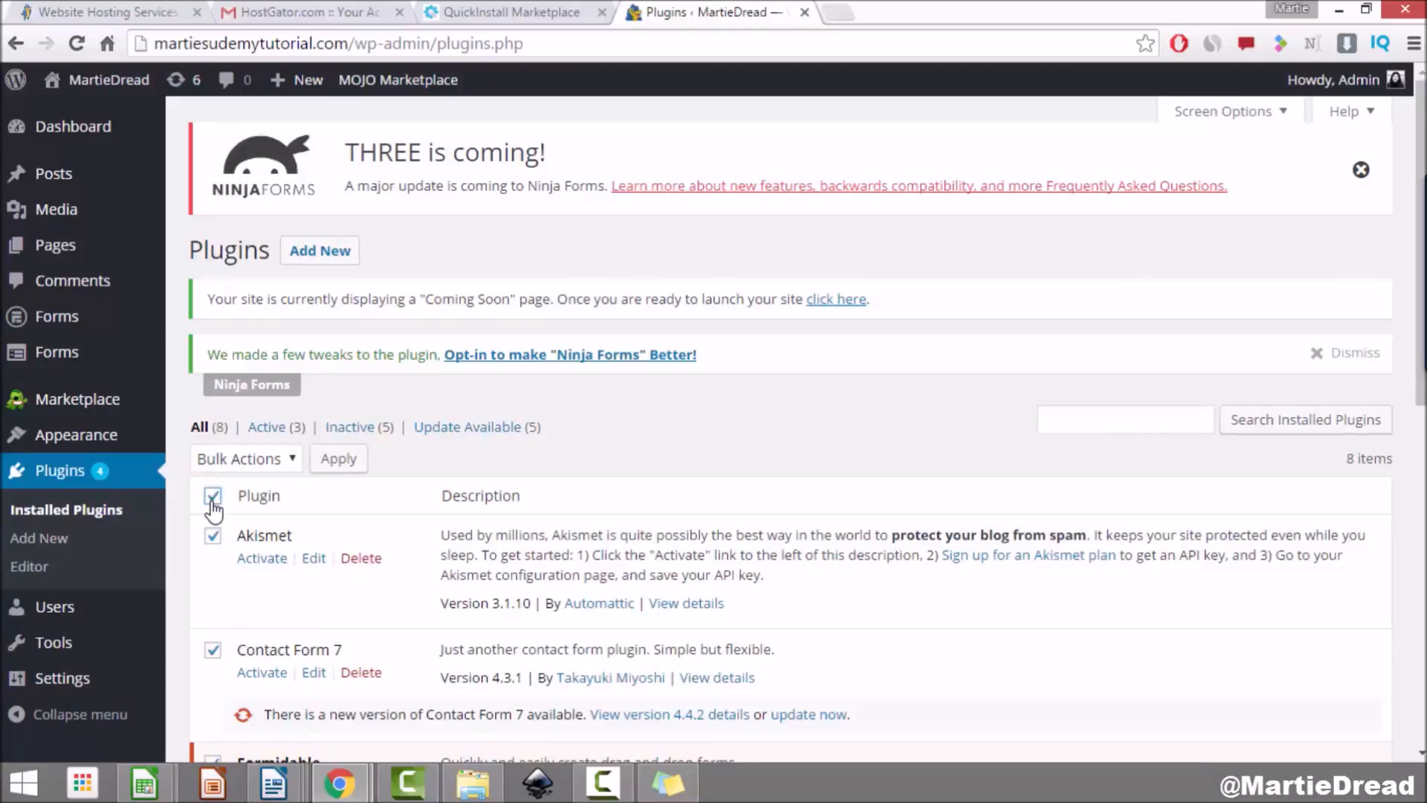
# Step: Deactivate all the checked plugins with the Deactivate bulk action
pyautogui.scroll(-3, 259, 330)
pyautogui.scroll(-4, 292, 449)
pyautogui.scroll(-2, 292, 450)
pyautogui.scroll(9, 270, 460)
pyautogui.click(266, 459)
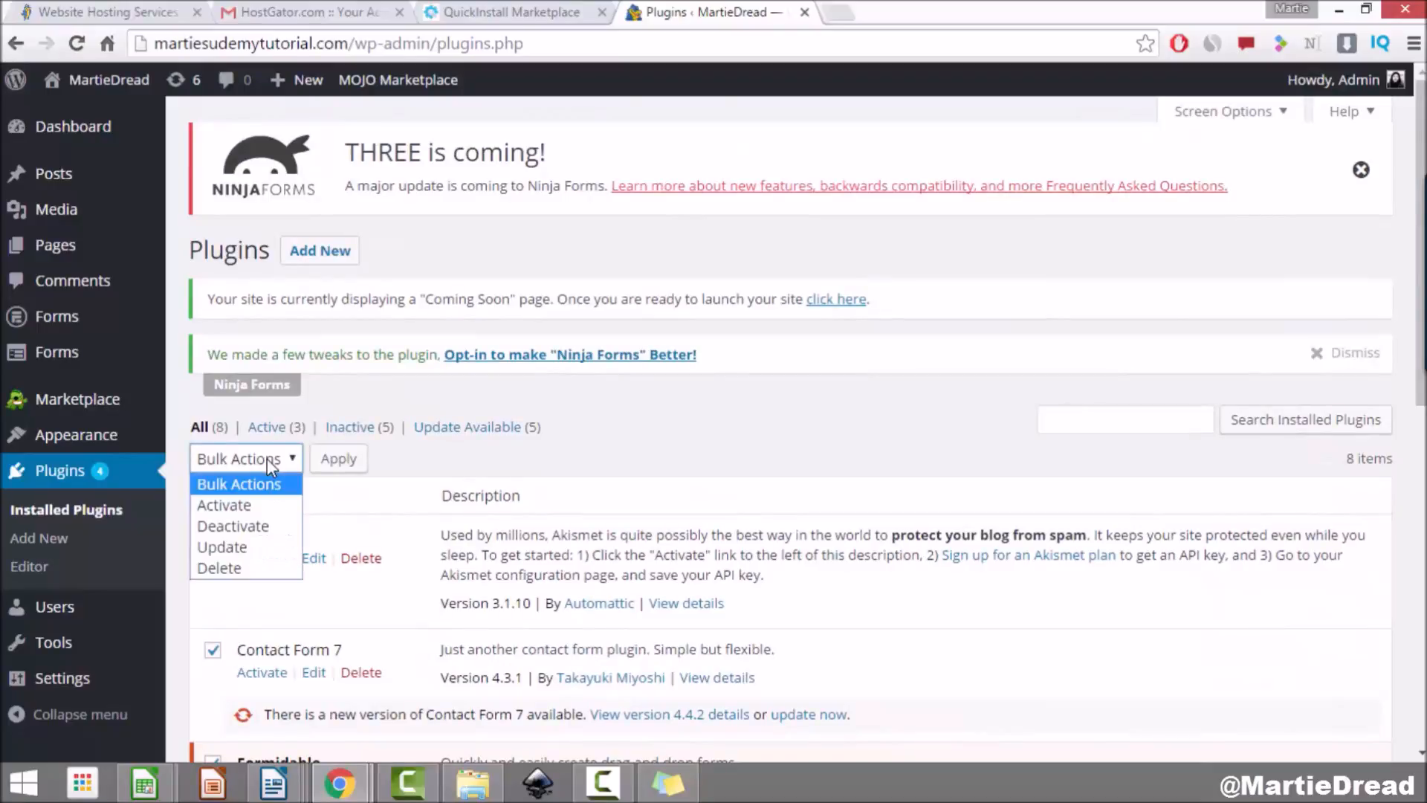
pyautogui.click(260, 527)
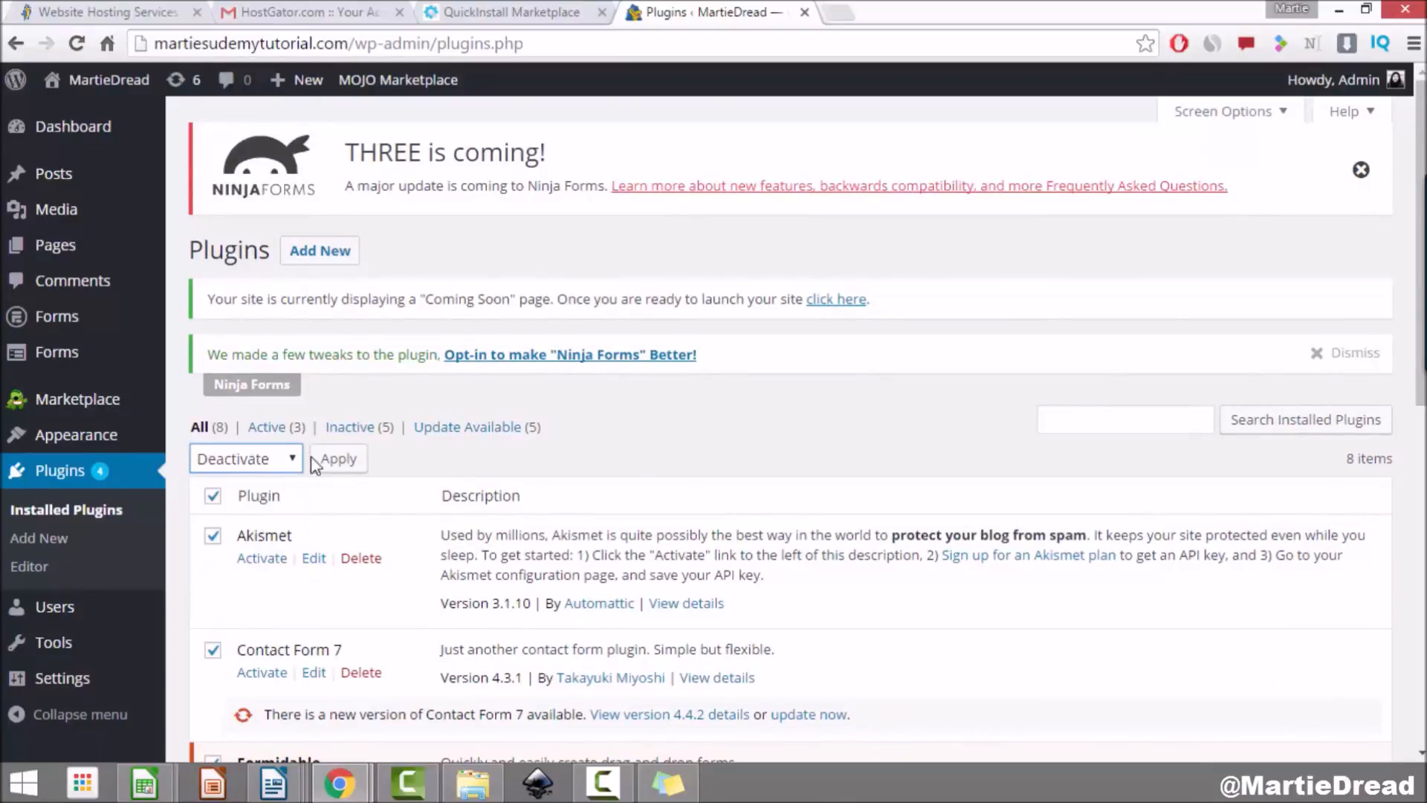
pyautogui.click(343, 460)
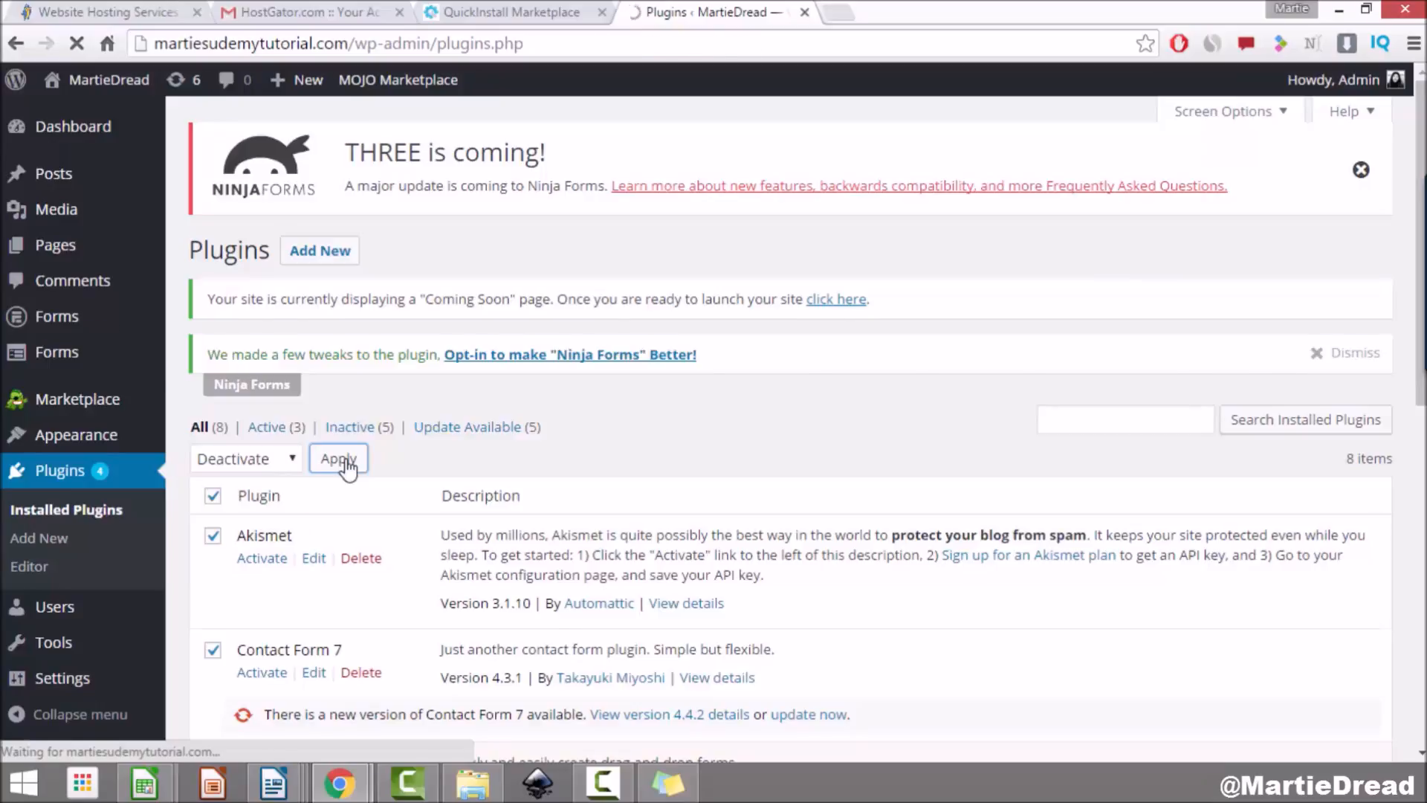
# Step: Select all eight plugins and bulk-delete them, confirming removal of their files and data
pyautogui.scroll(-8, 409, 422)
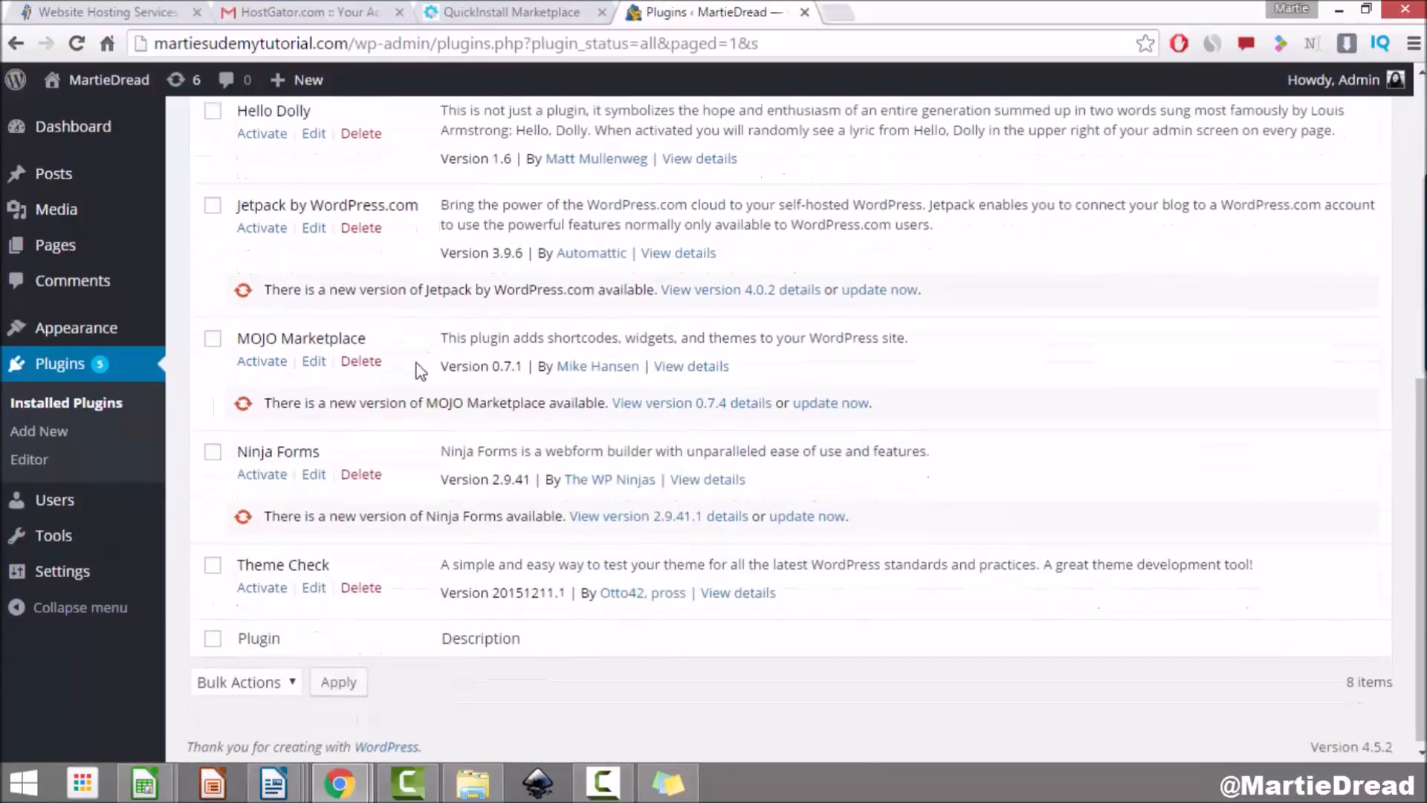
pyautogui.scroll(8, 414, 364)
pyautogui.click(213, 307)
pyautogui.click(280, 269)
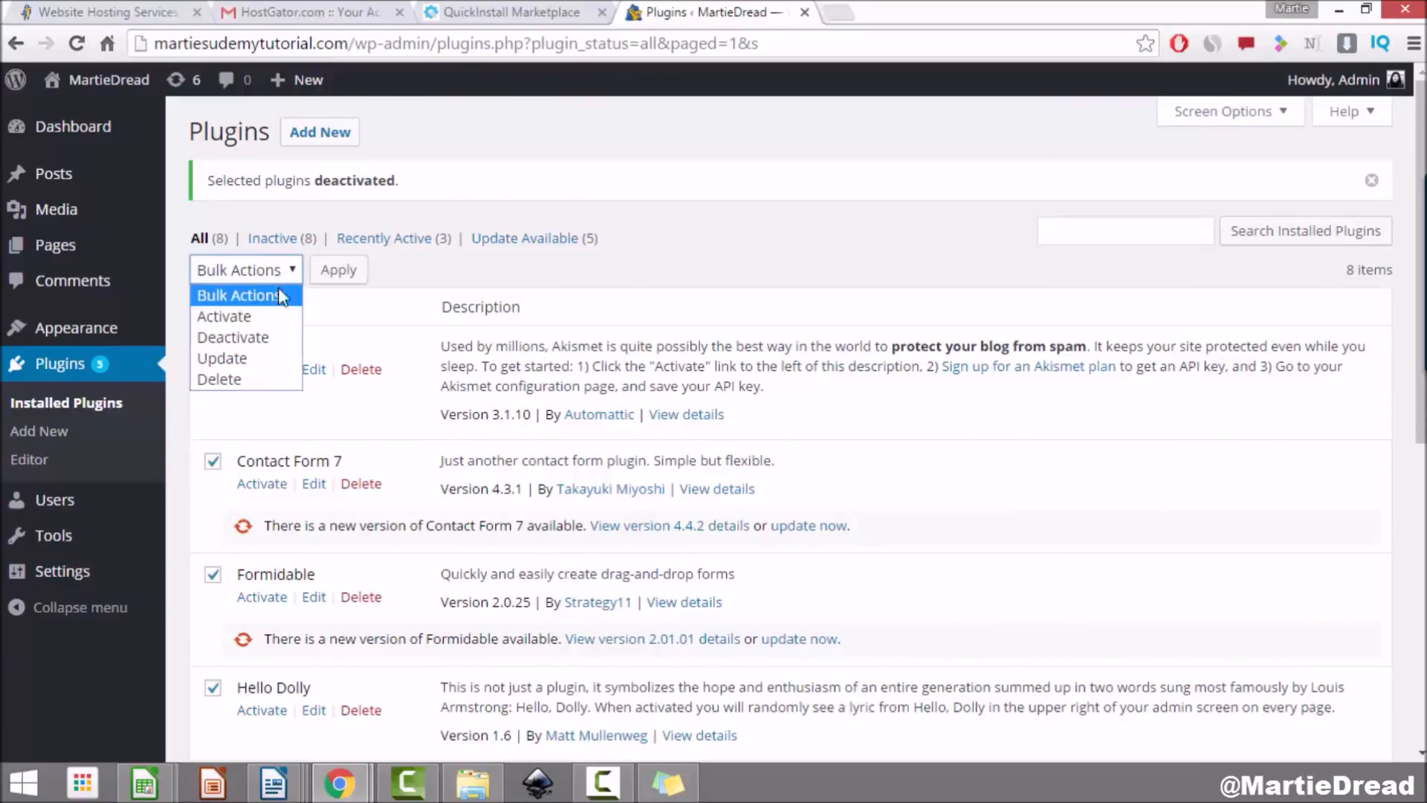
pyautogui.click(251, 381)
pyautogui.click(339, 269)
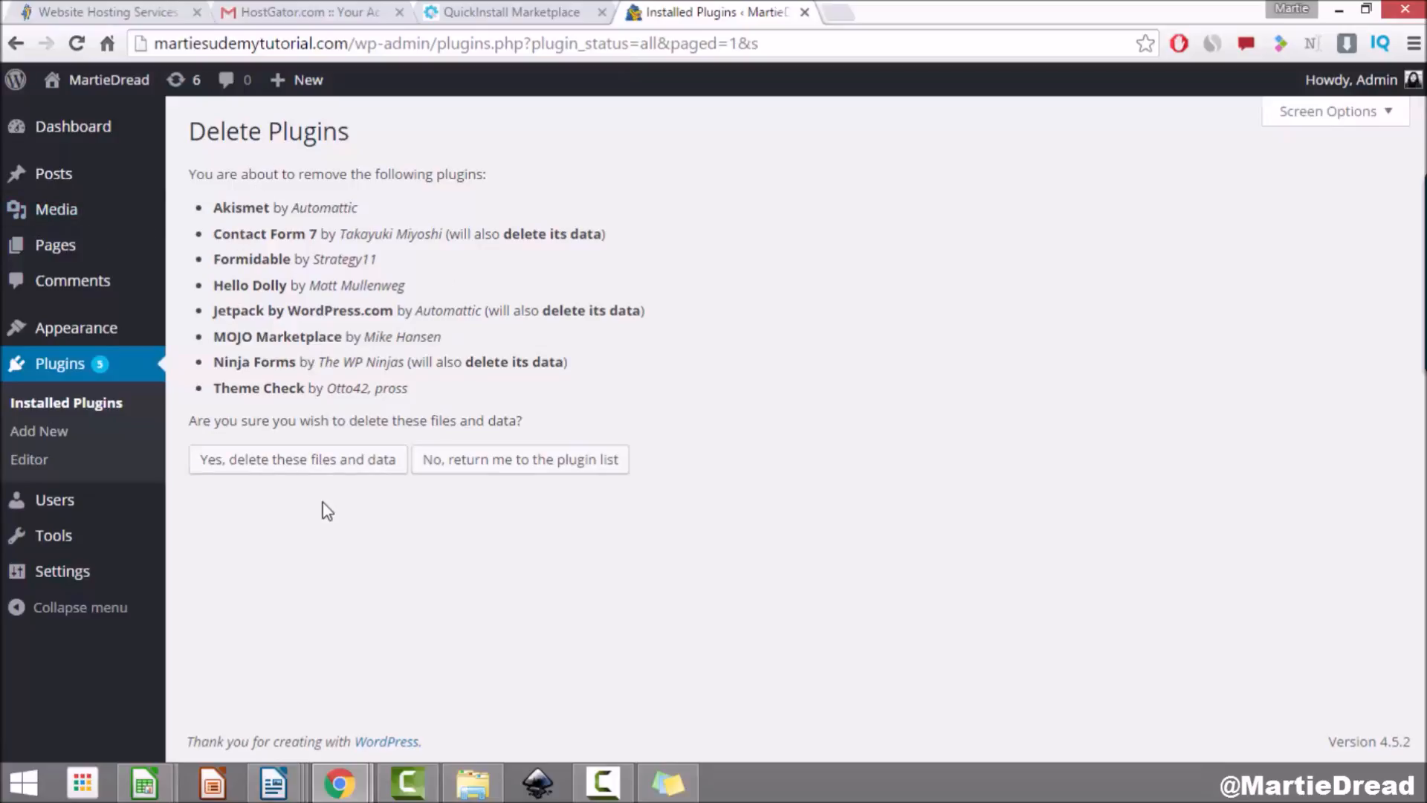
pyautogui.click(289, 462)
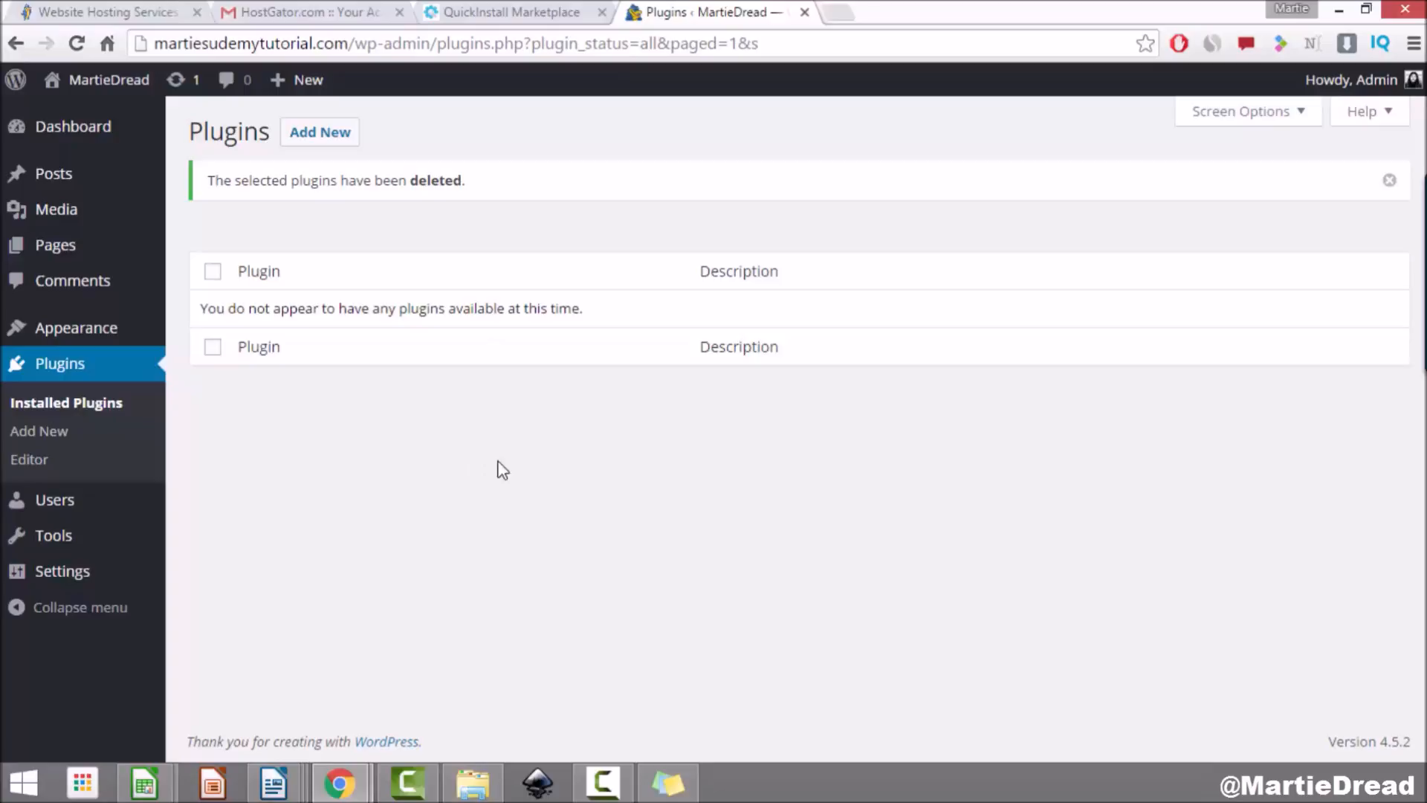
# Step: View the live front page showing Nothing Found and scroll through it
pyautogui.click(107, 81)
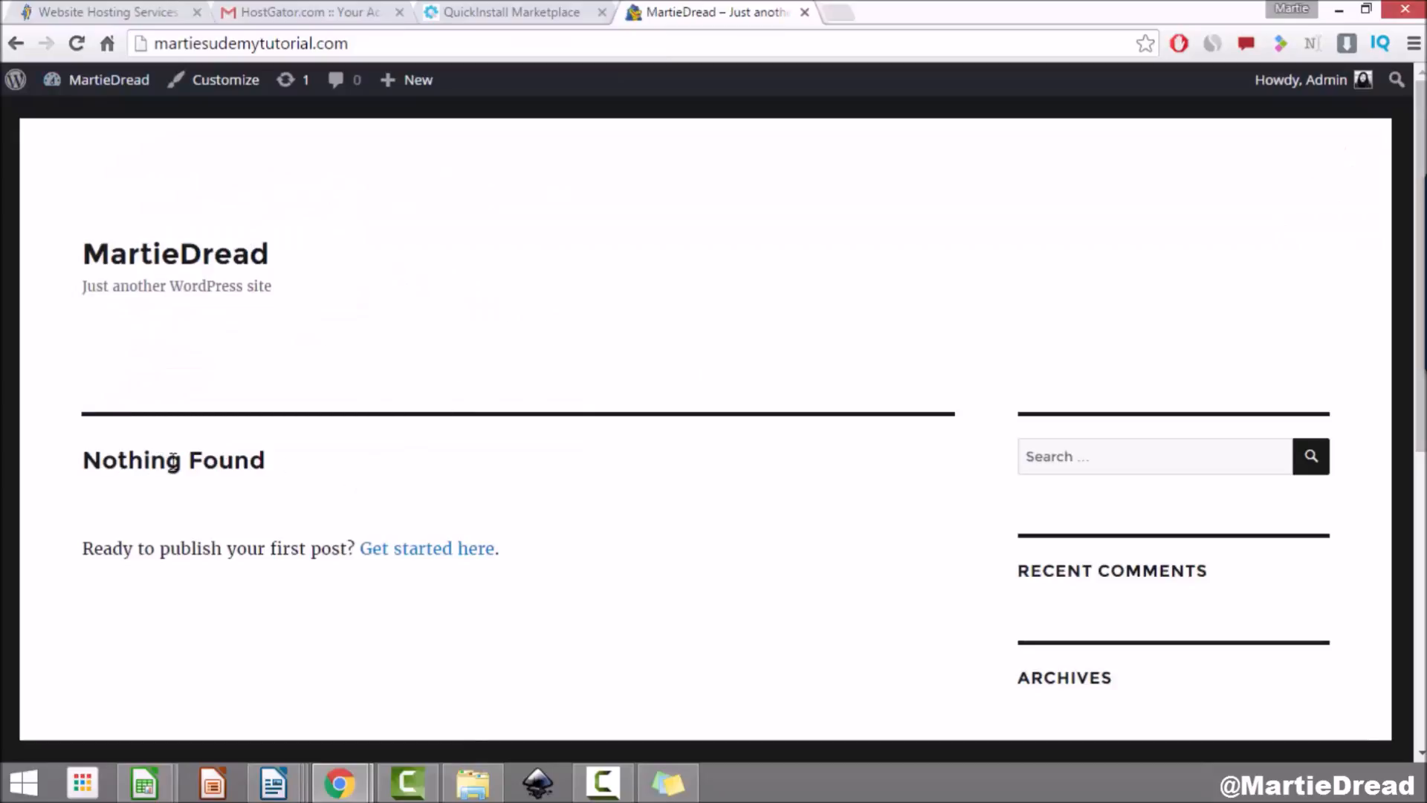
pyautogui.scroll(-7, 766, 420)
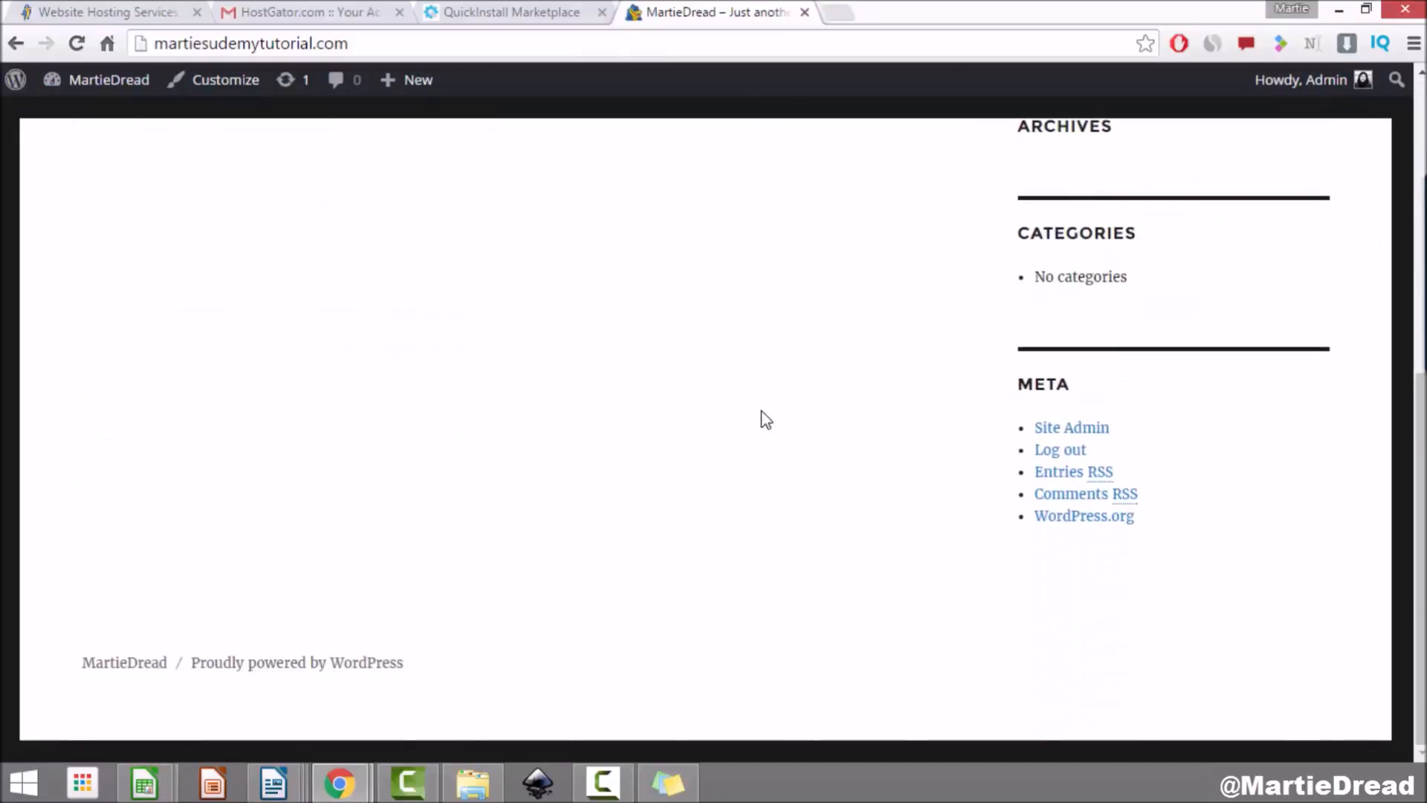
pyautogui.scroll(8, 764, 418)
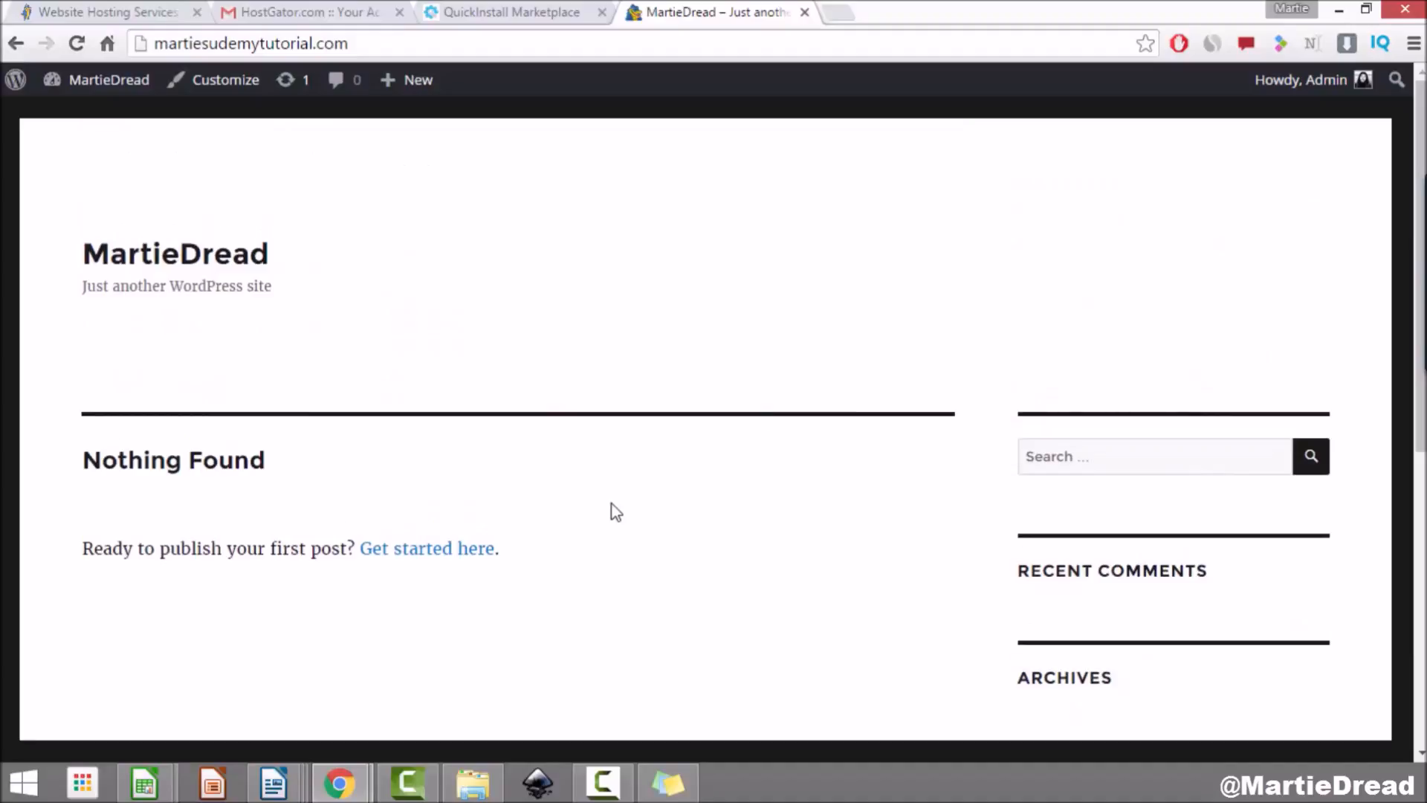
# Step: Highlight the hosting, domain, Install WordPress and Change Theme steps in the Sticky Notes checklist
pyautogui.click(668, 786)
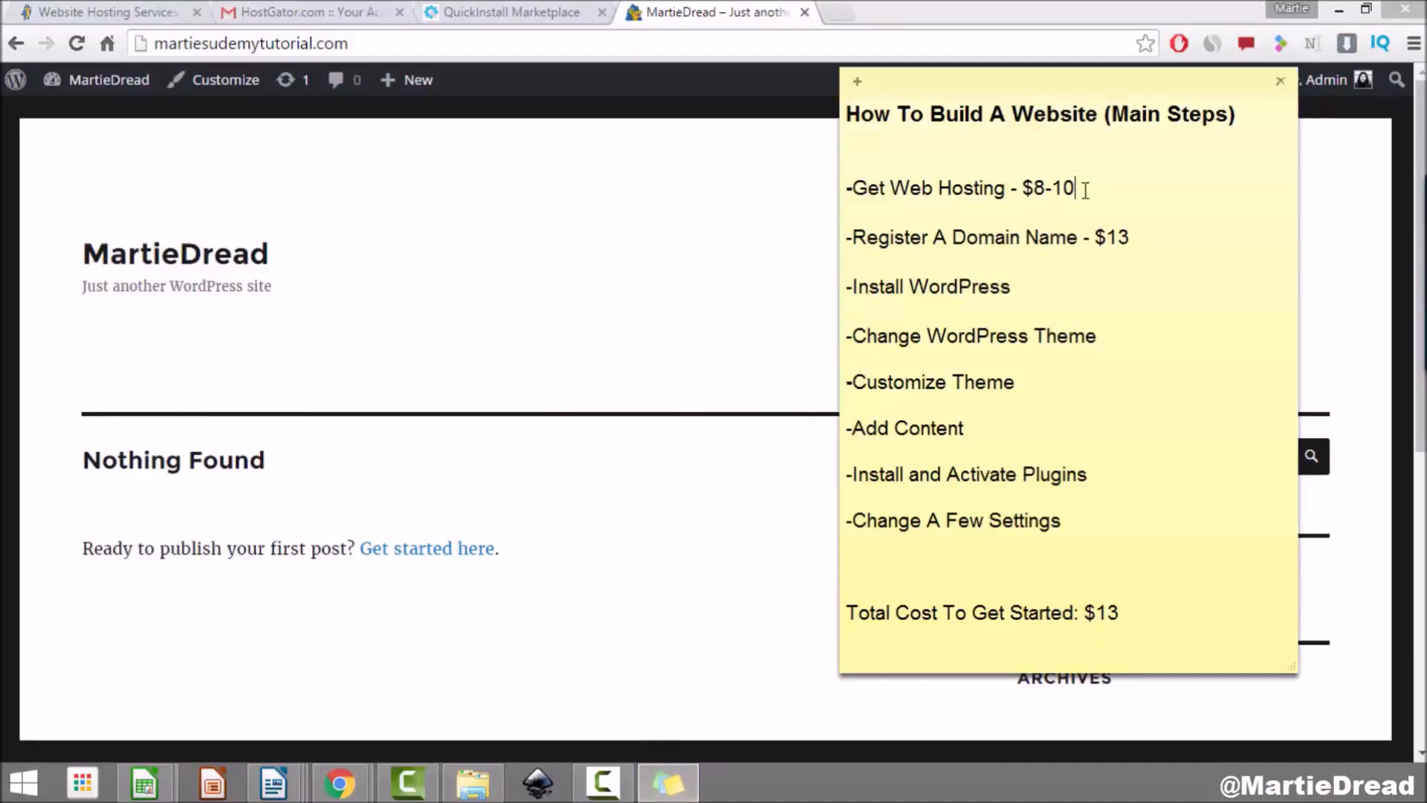
pyautogui.moveTo(1085, 190); pyautogui.dragTo(893, 175)
pyautogui.moveTo(1134, 238); pyautogui.dragTo(836, 238)
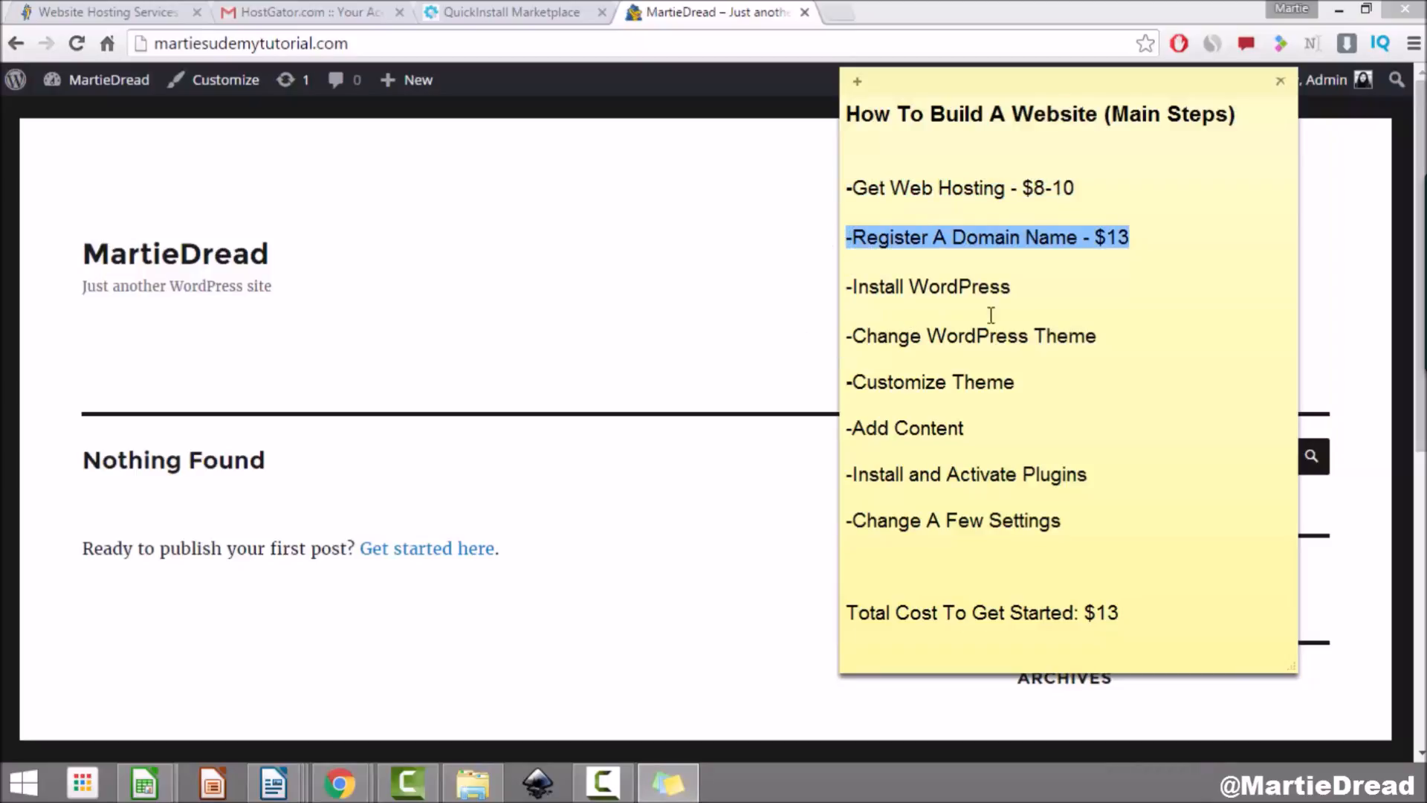
pyautogui.moveTo(1036, 286); pyautogui.dragTo(802, 291)
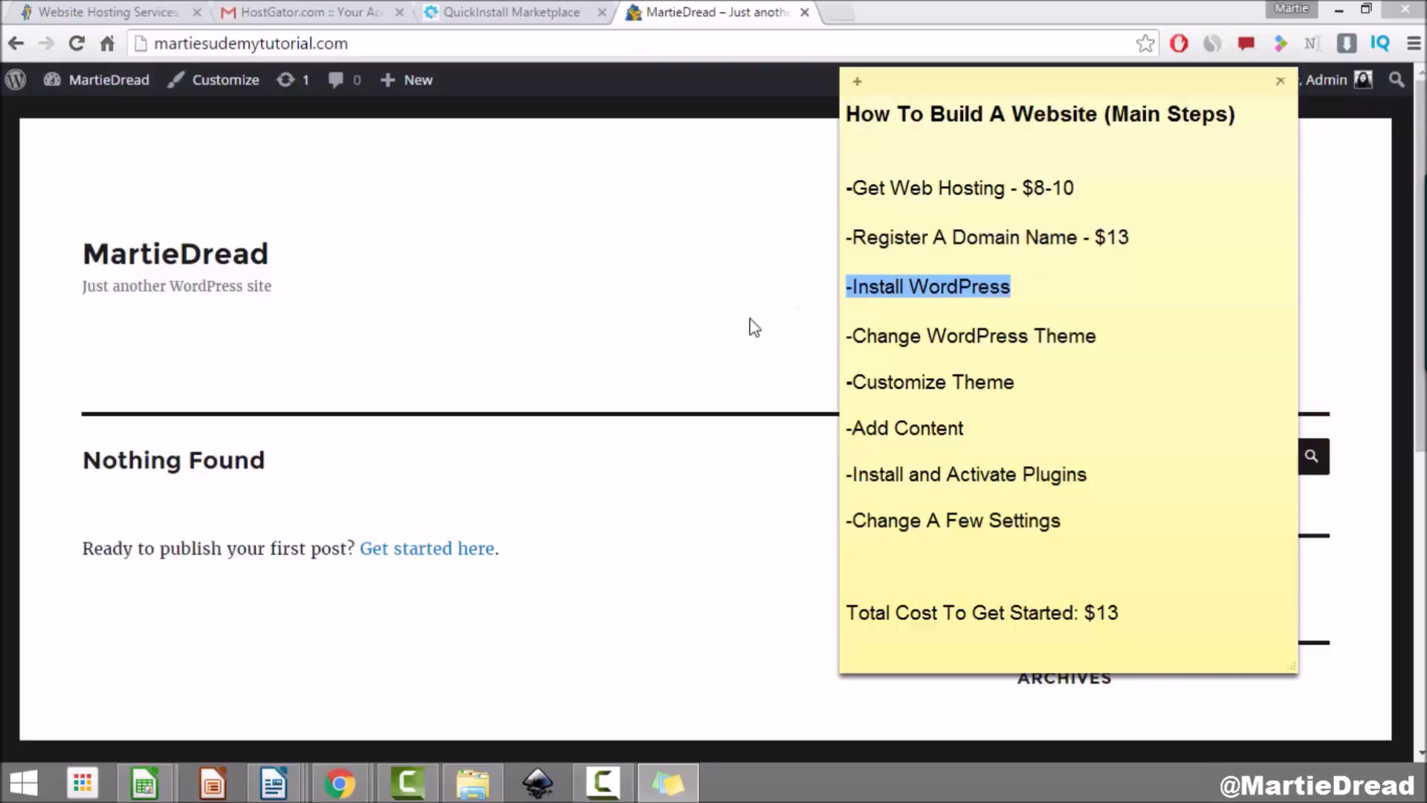
pyautogui.moveTo(1097, 339); pyautogui.dragTo(831, 332)
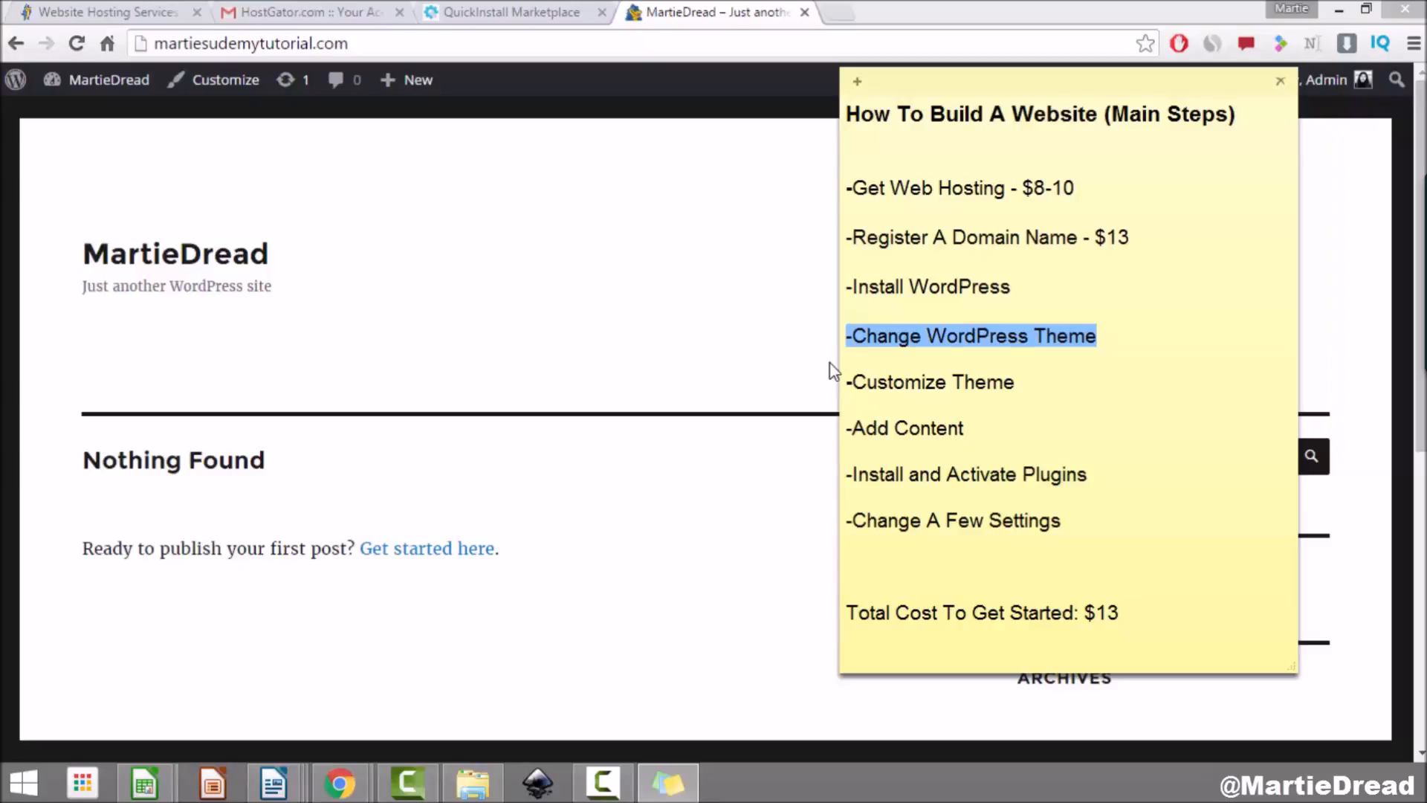
pyautogui.click(584, 318)
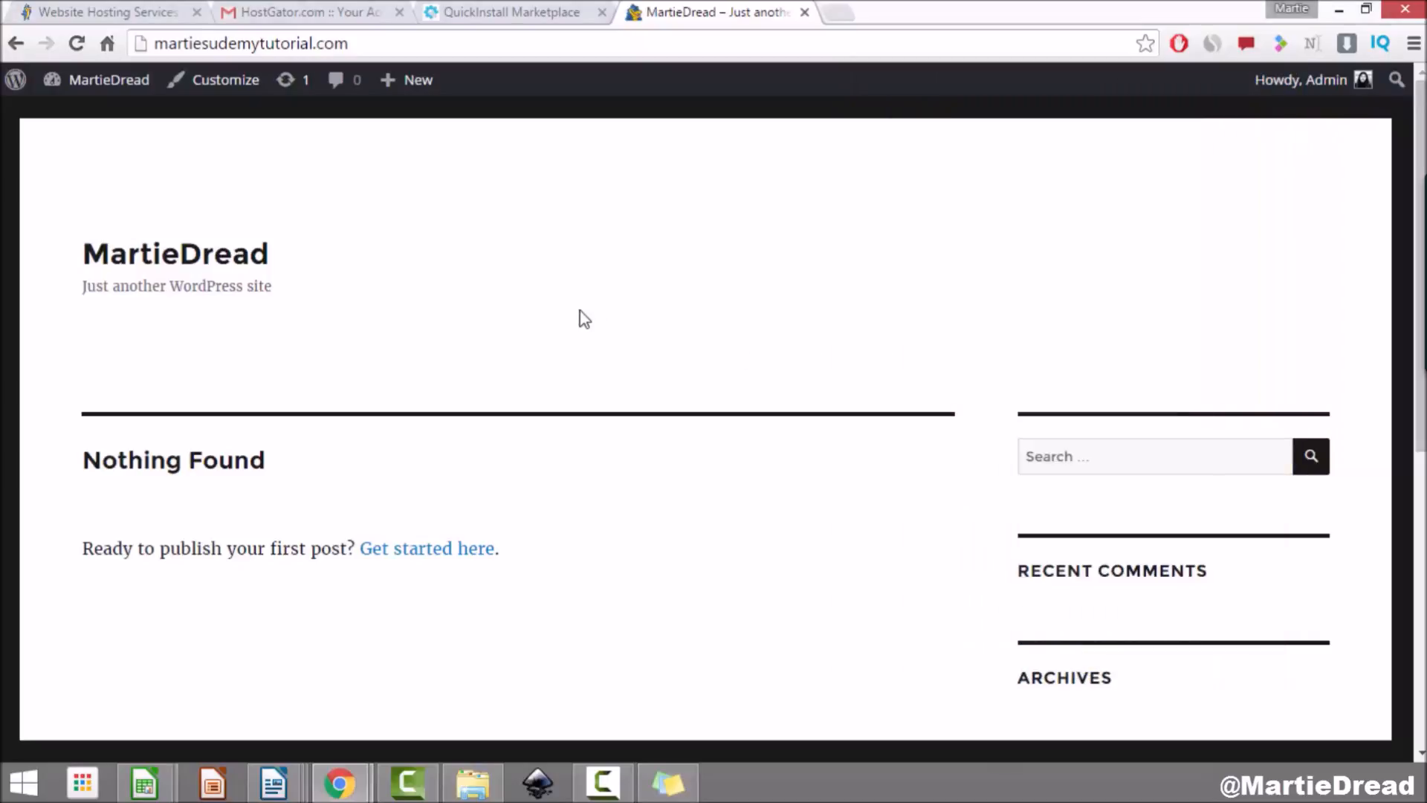
# Step: Go to Appearance > Themes, where Twenty Sixteen is active among three installed themes
pyautogui.click(108, 86)
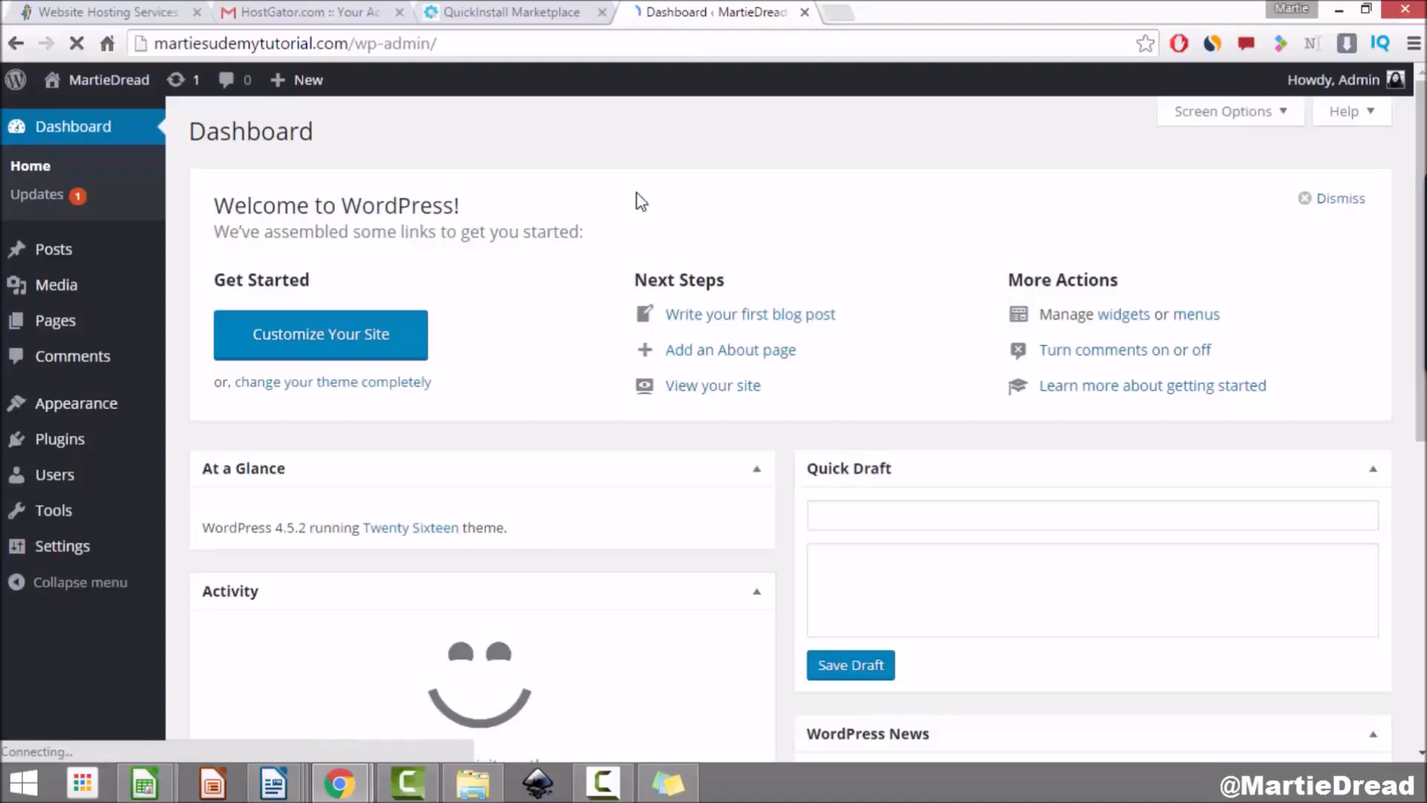
pyautogui.click(93, 410)
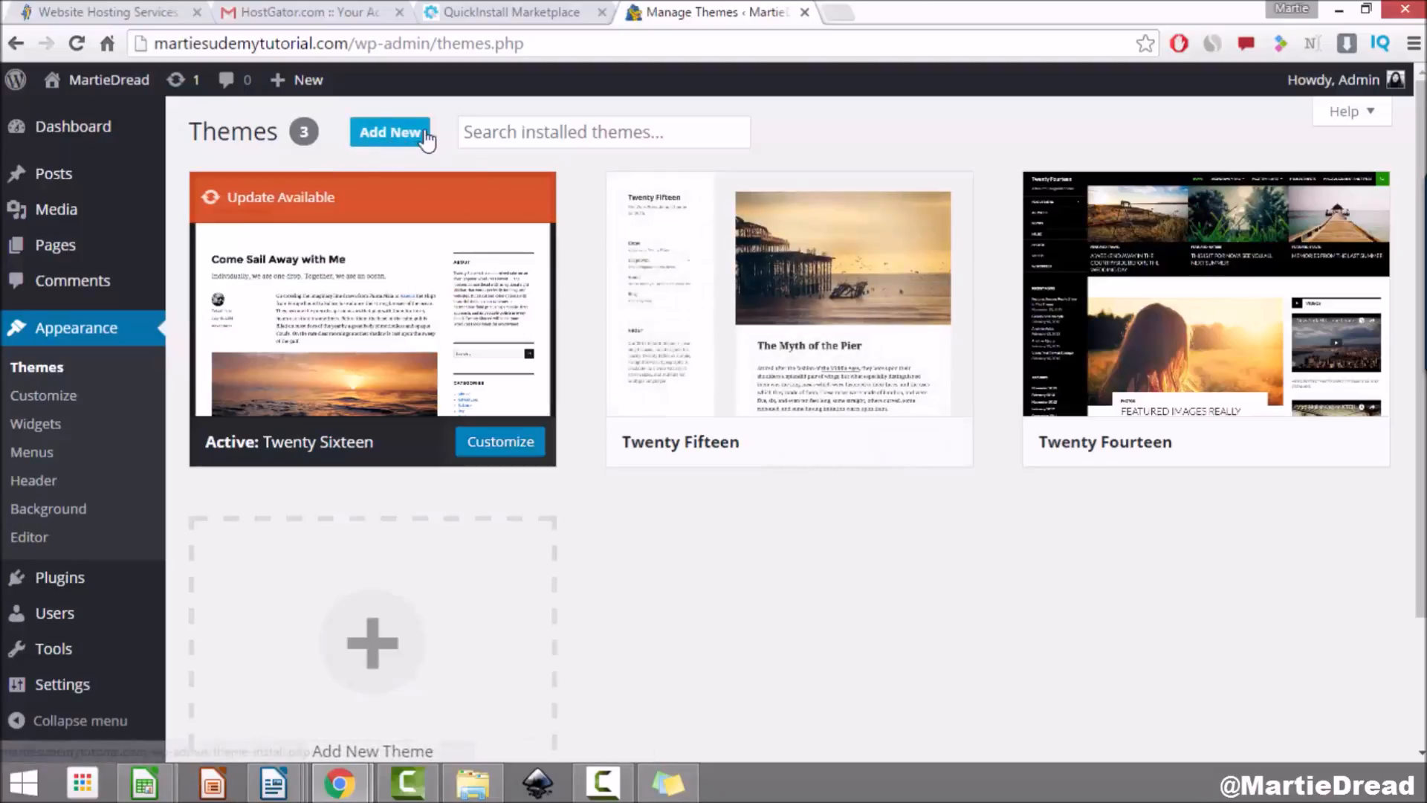
# Step: Open Add New themes and browse the 15 featured themes like fBlogging and Kimono
pyautogui.click(401, 134)
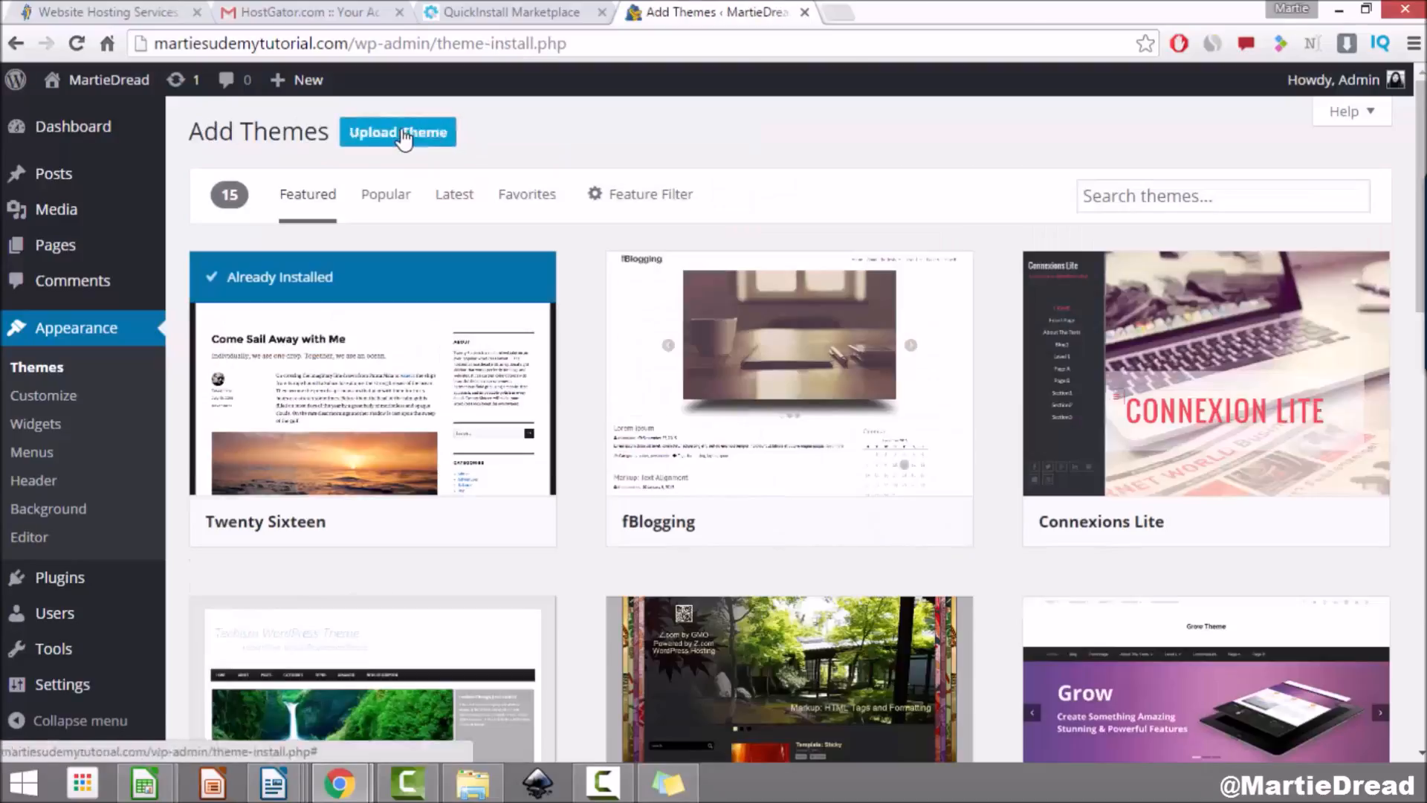
pyautogui.scroll(-1, 767, 208)
pyautogui.scroll(-10, 768, 209)
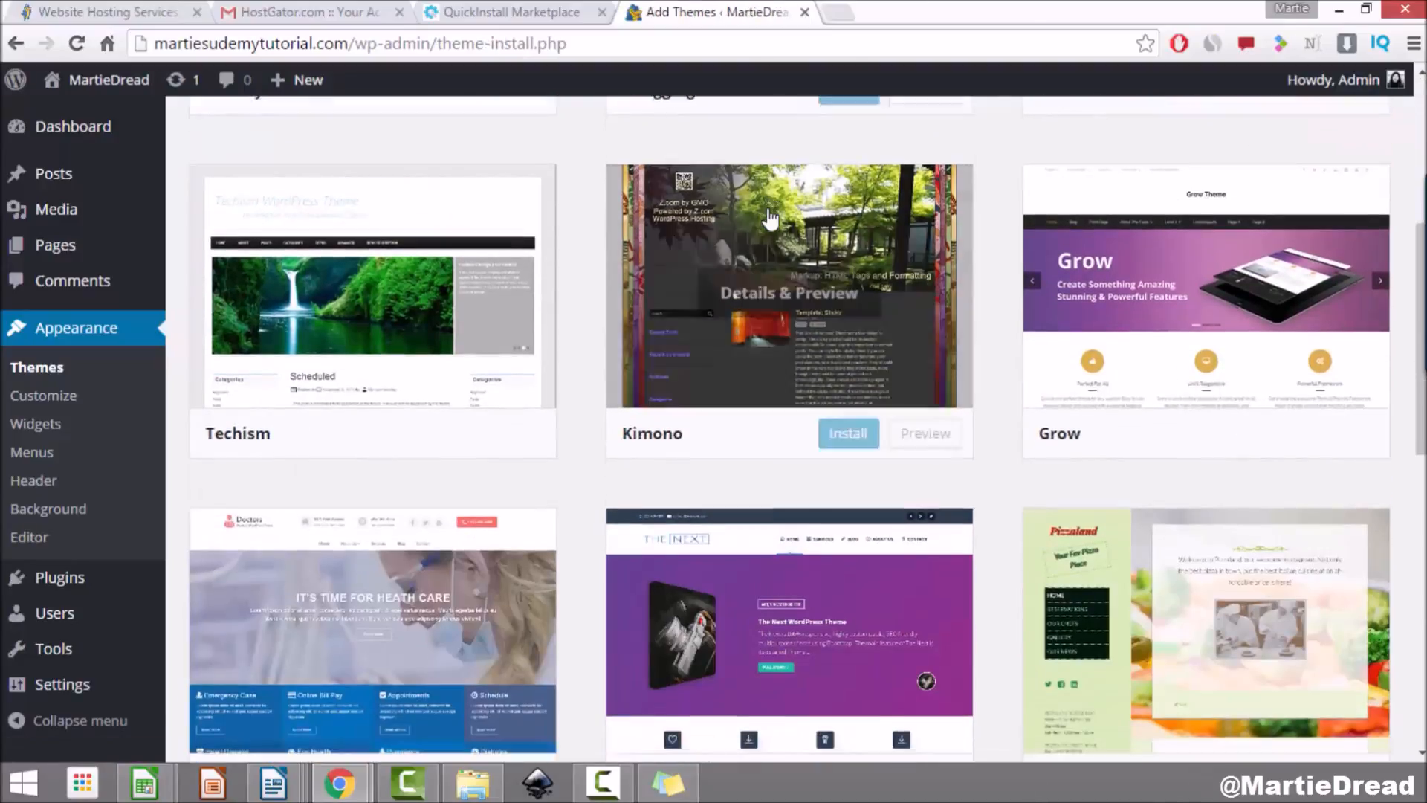
pyautogui.scroll(-5, 770, 218)
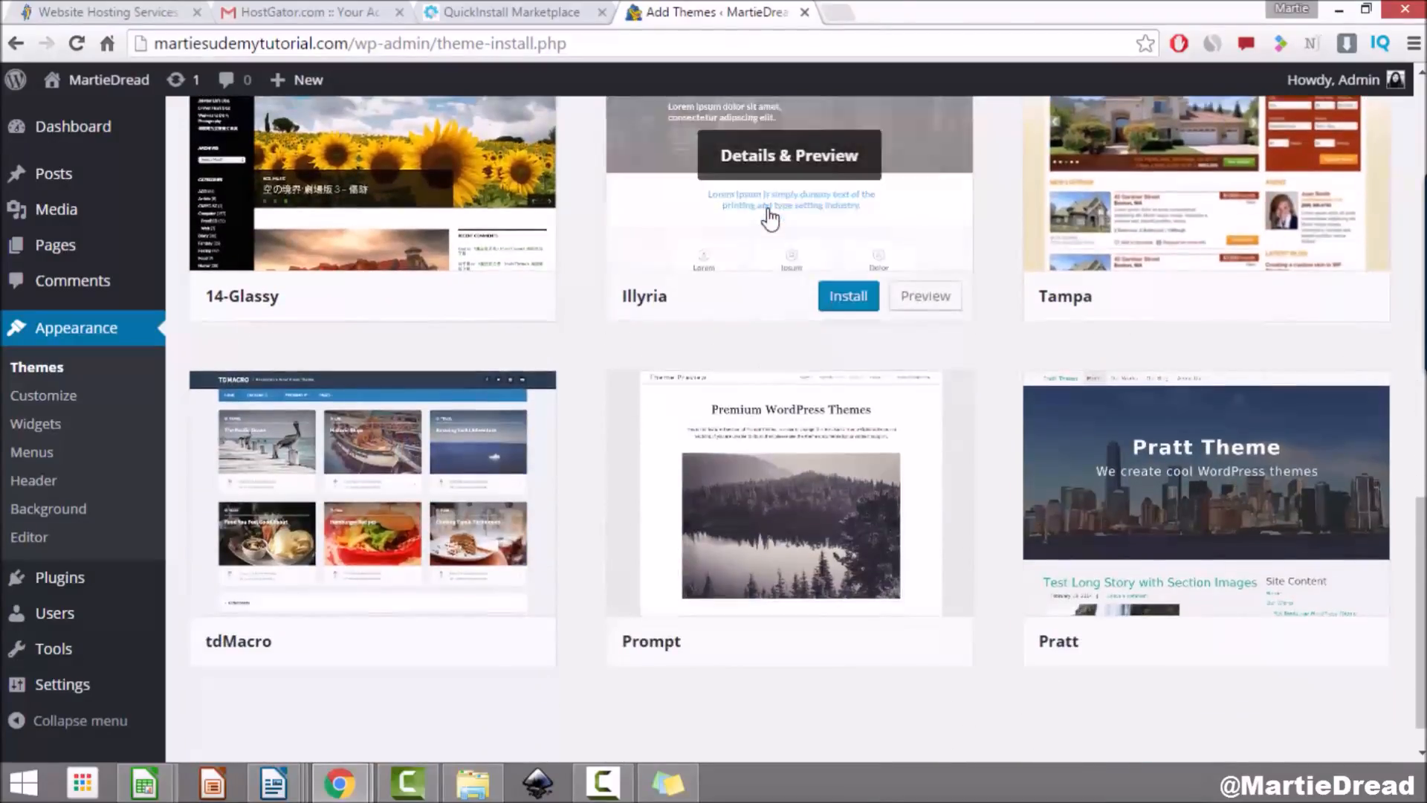
pyautogui.scroll(2, 771, 219)
pyautogui.scroll(10, 771, 218)
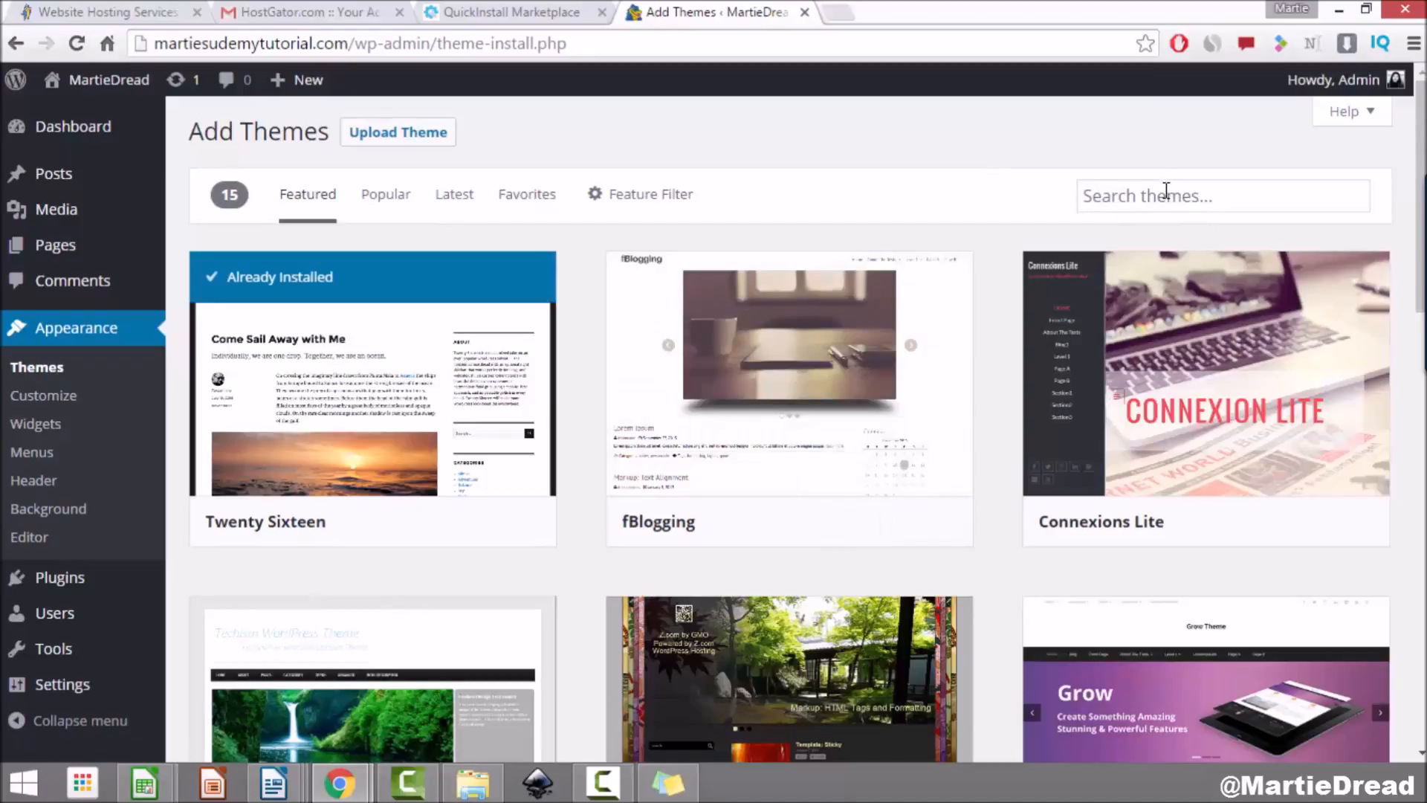
# Step: Search the theme directory for 'generatepress' and install GeneratePress 1.3.29
pyautogui.click(1171, 194)
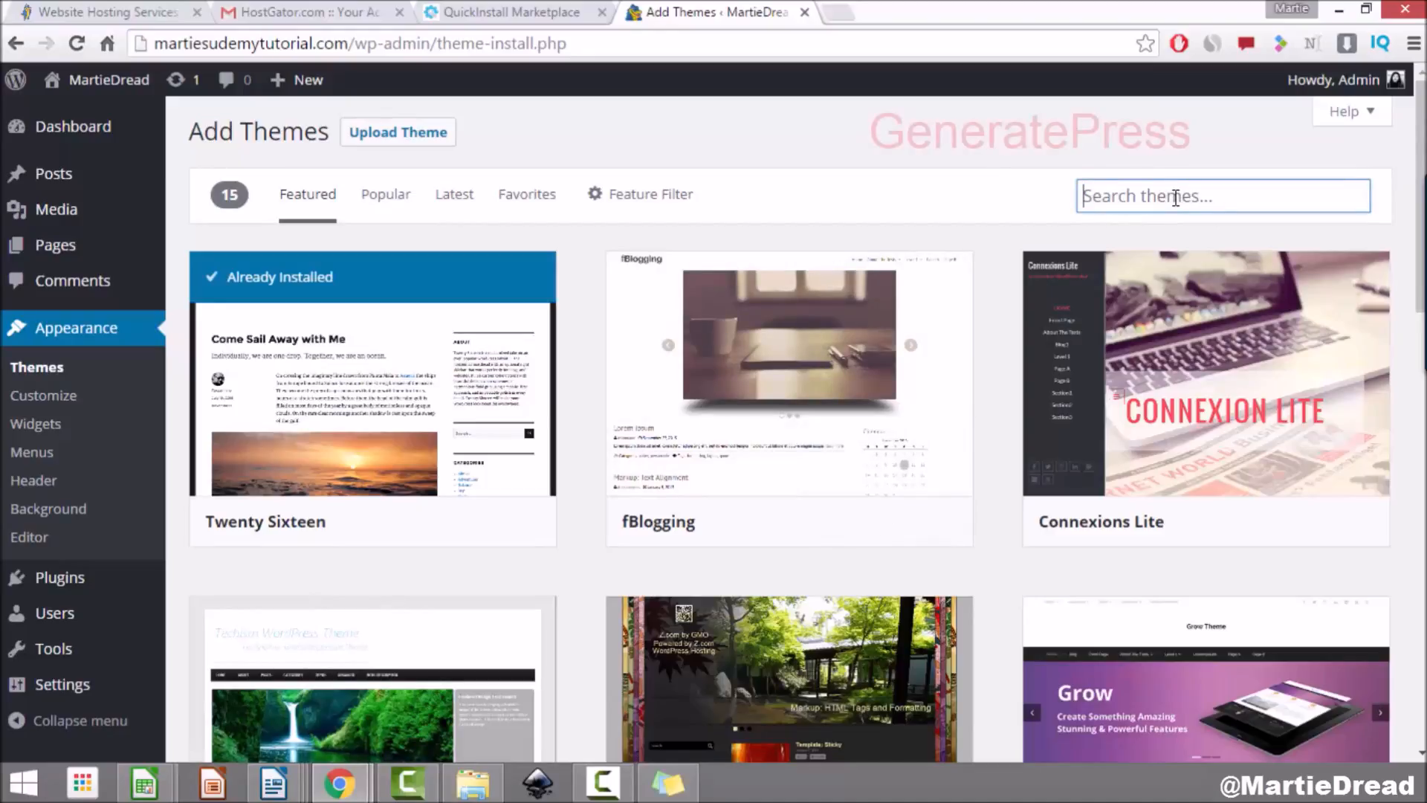
pyautogui.write('ge')
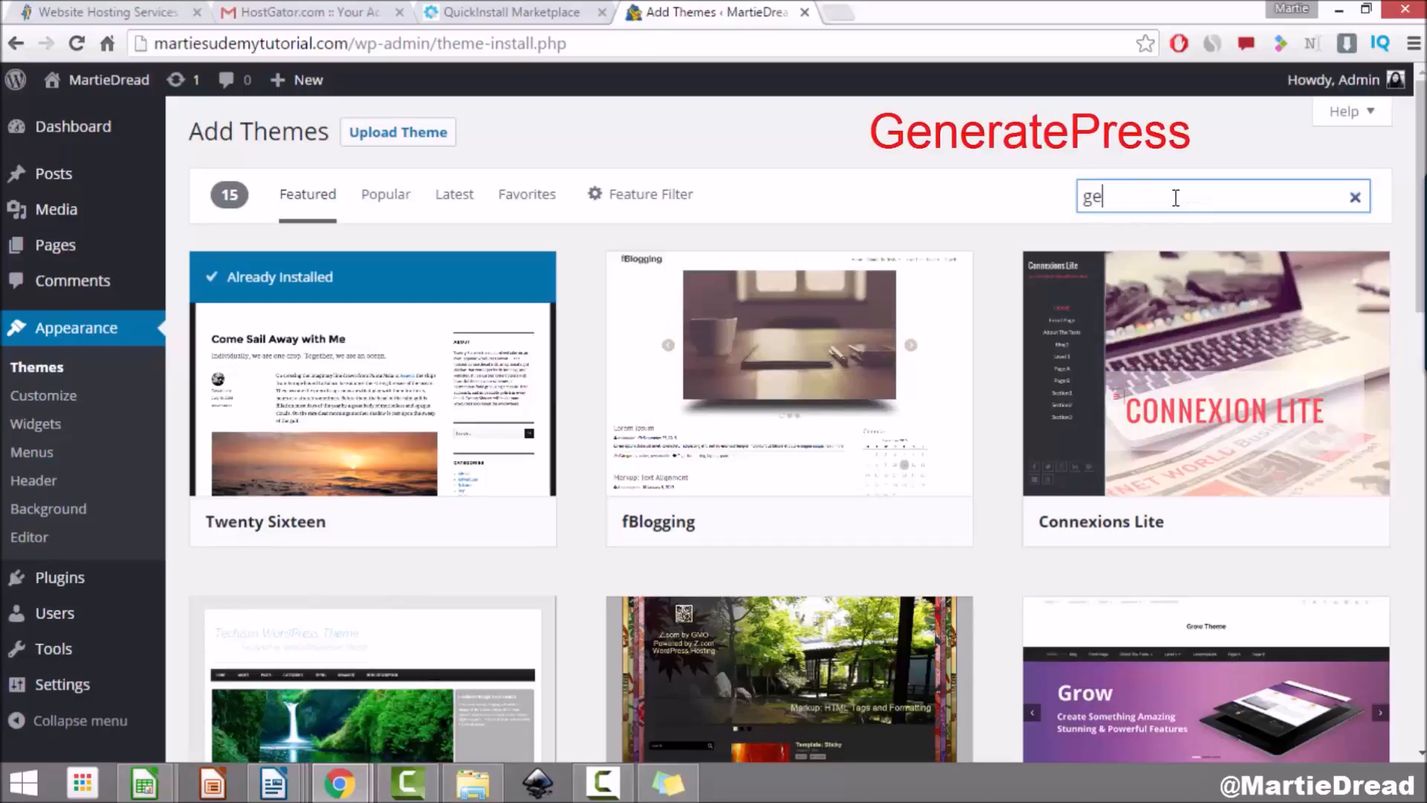
pyautogui.press('BackSpace')
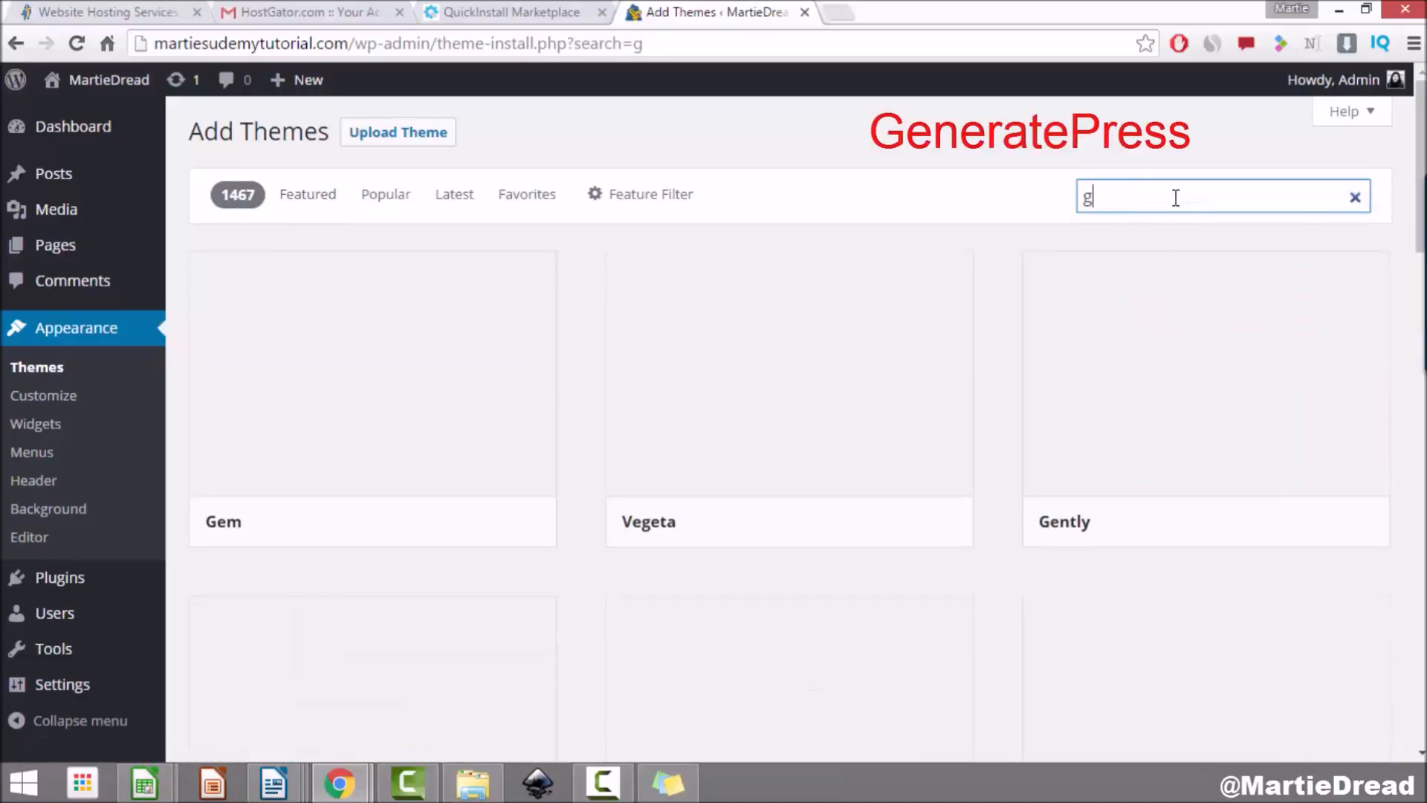
pyautogui.write('eneratepr')
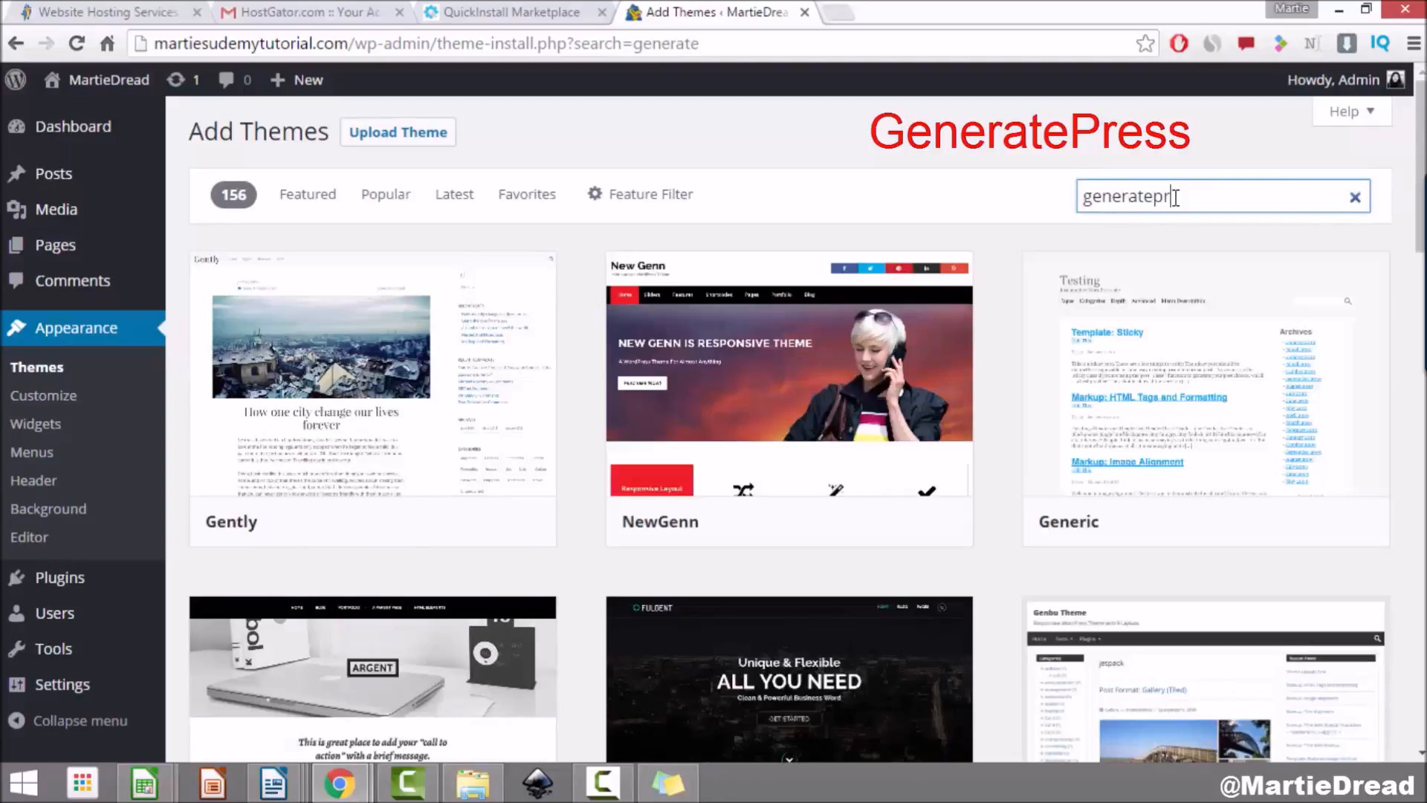
pyautogui.write('ess')
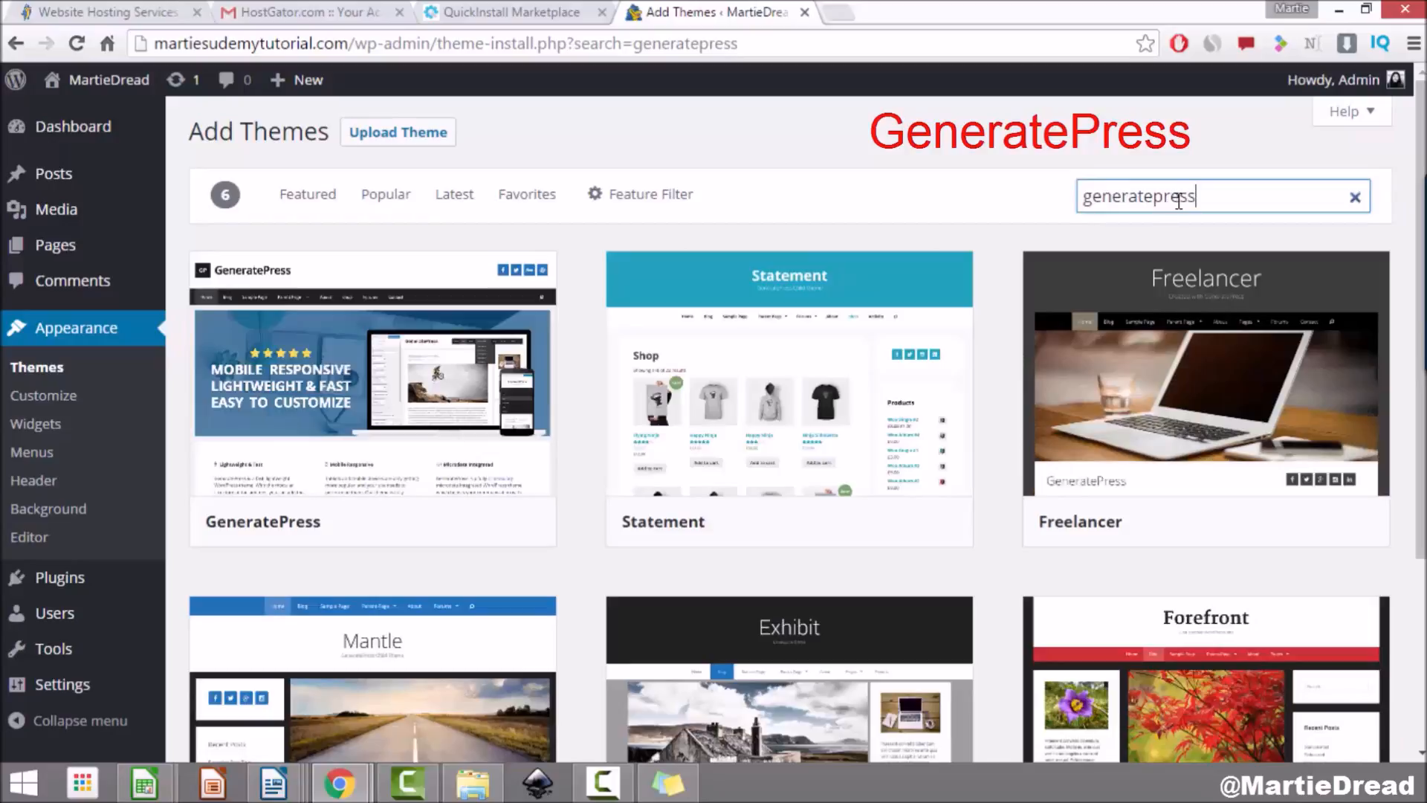
pyautogui.moveTo(305, 385)
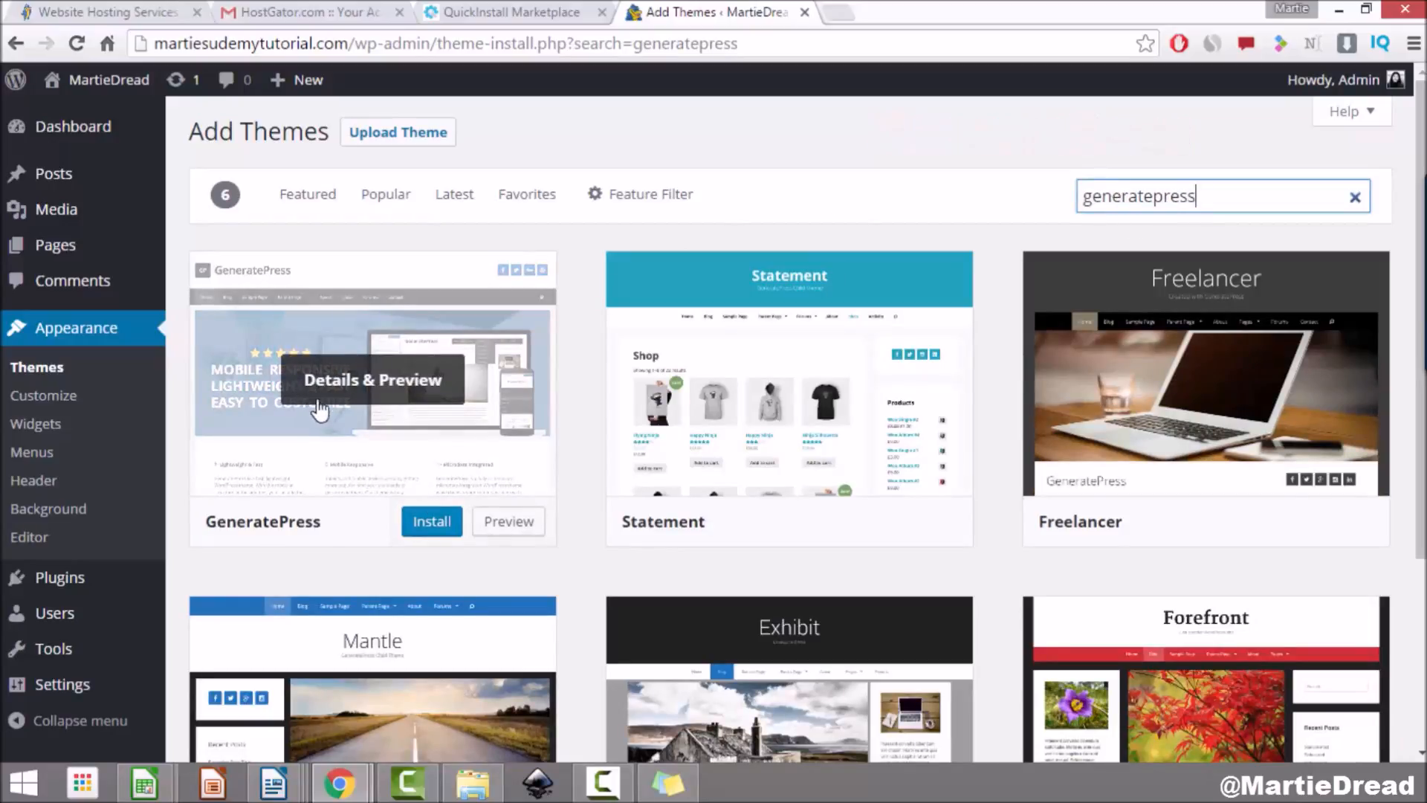
pyautogui.click(425, 524)
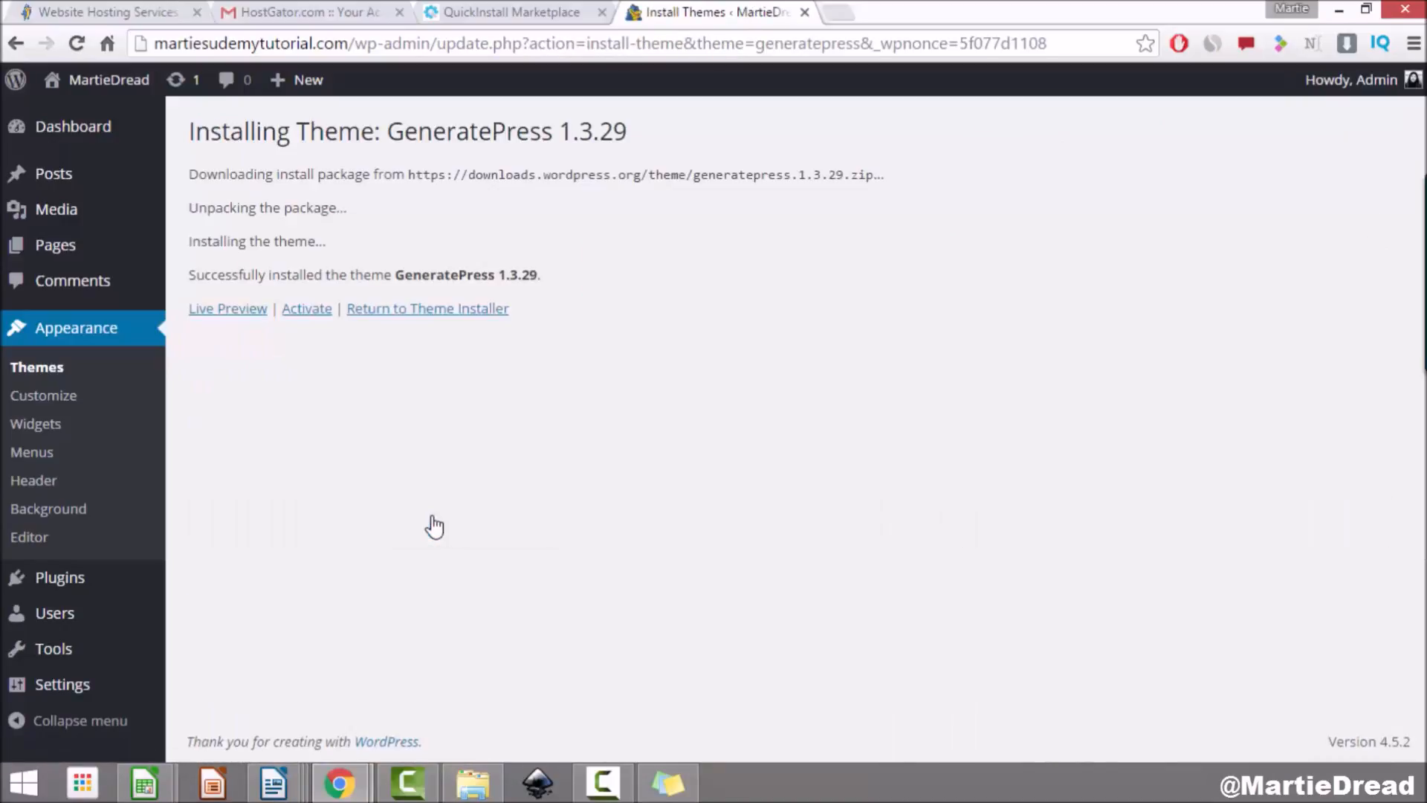
# Step: Activate GeneratePress and scroll the live front page in its new look
pyautogui.click(307, 309)
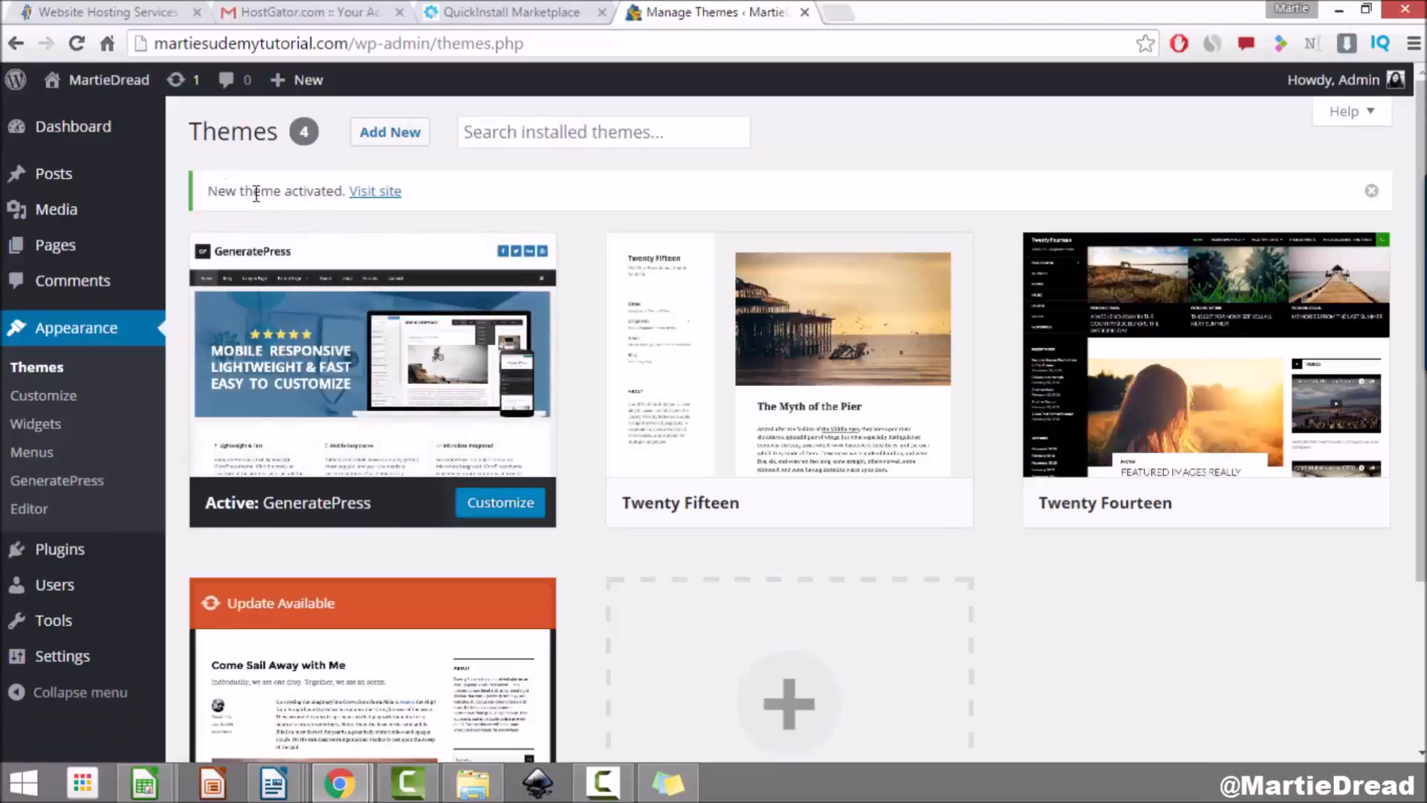
pyautogui.click(376, 195)
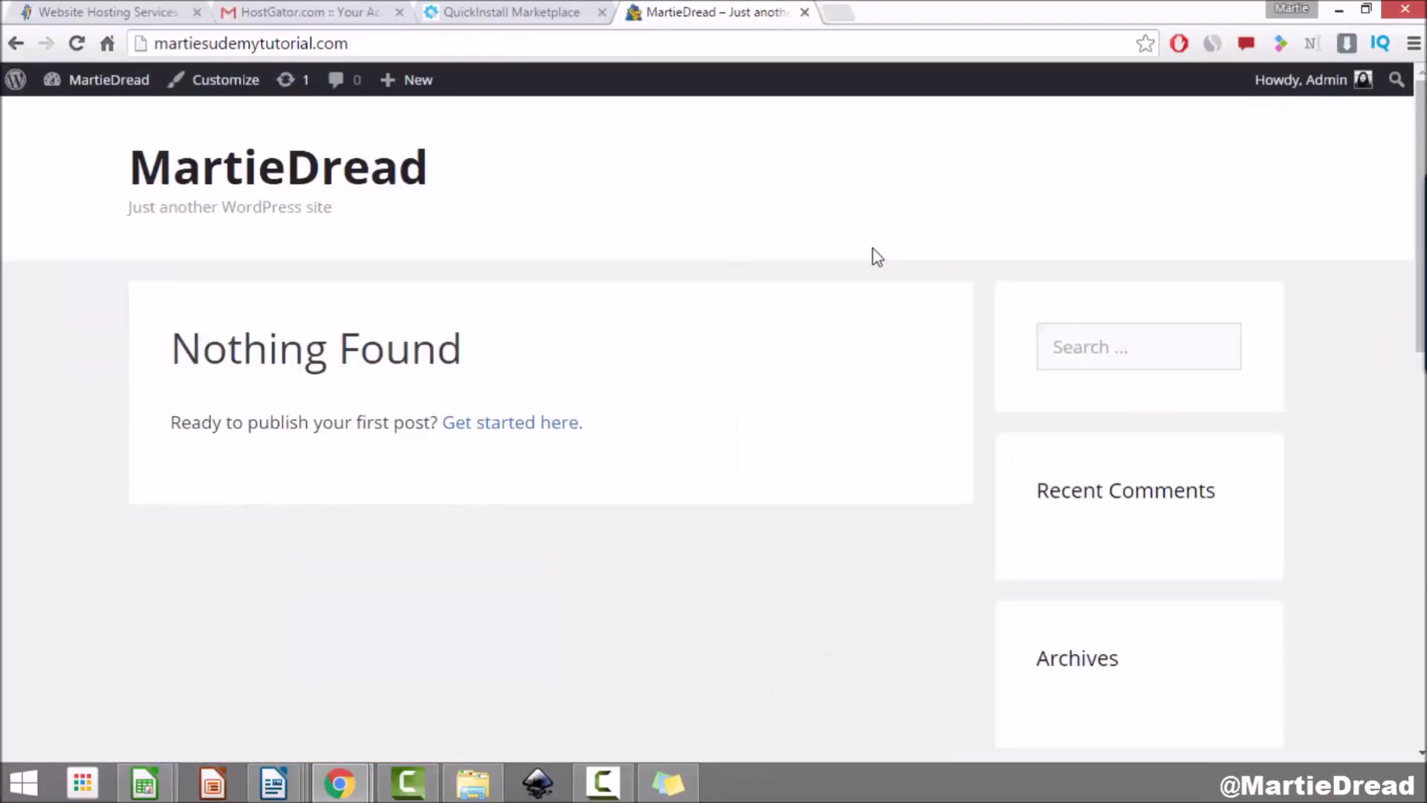
pyautogui.scroll(-4, 745, 439)
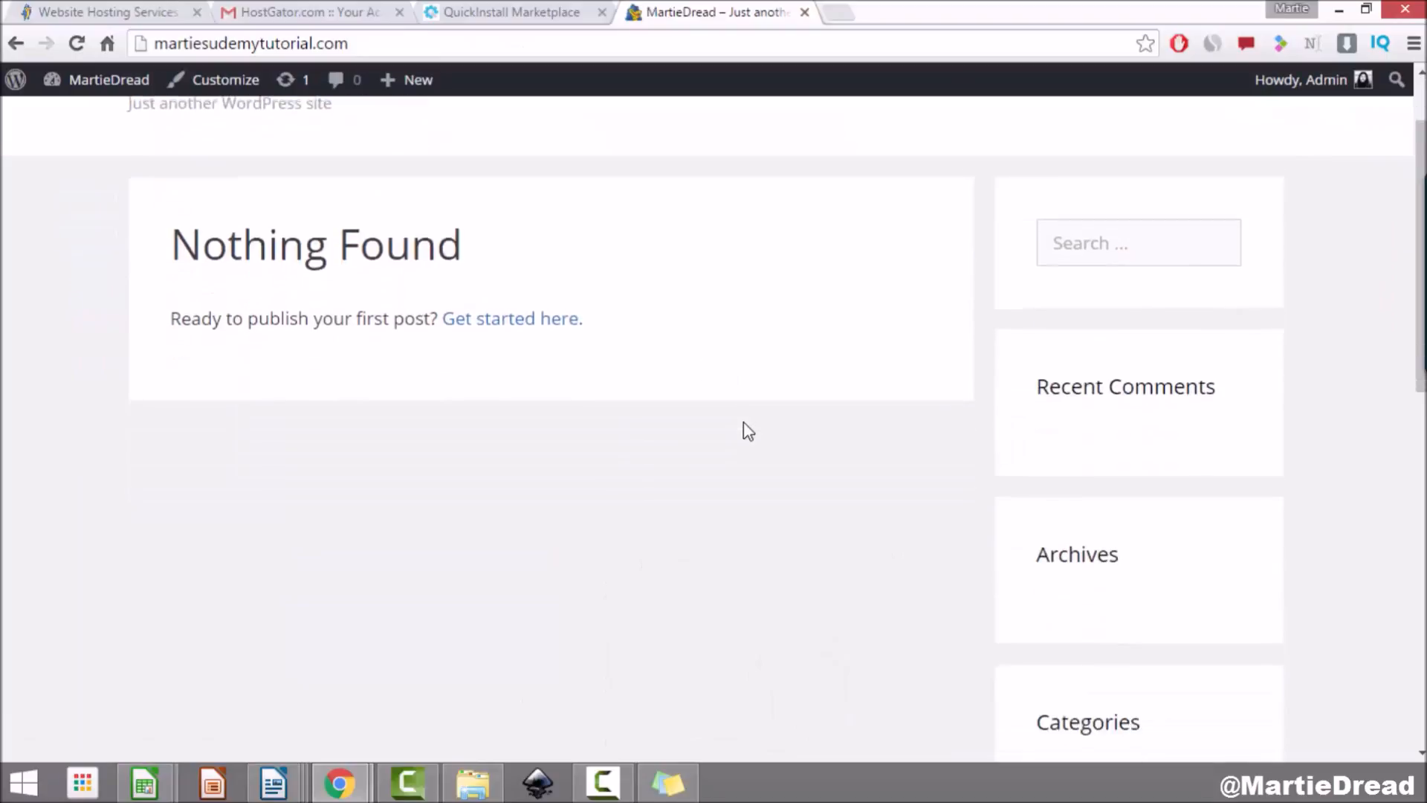
pyautogui.scroll(-2, 736, 420)
pyautogui.scroll(6, 727, 413)
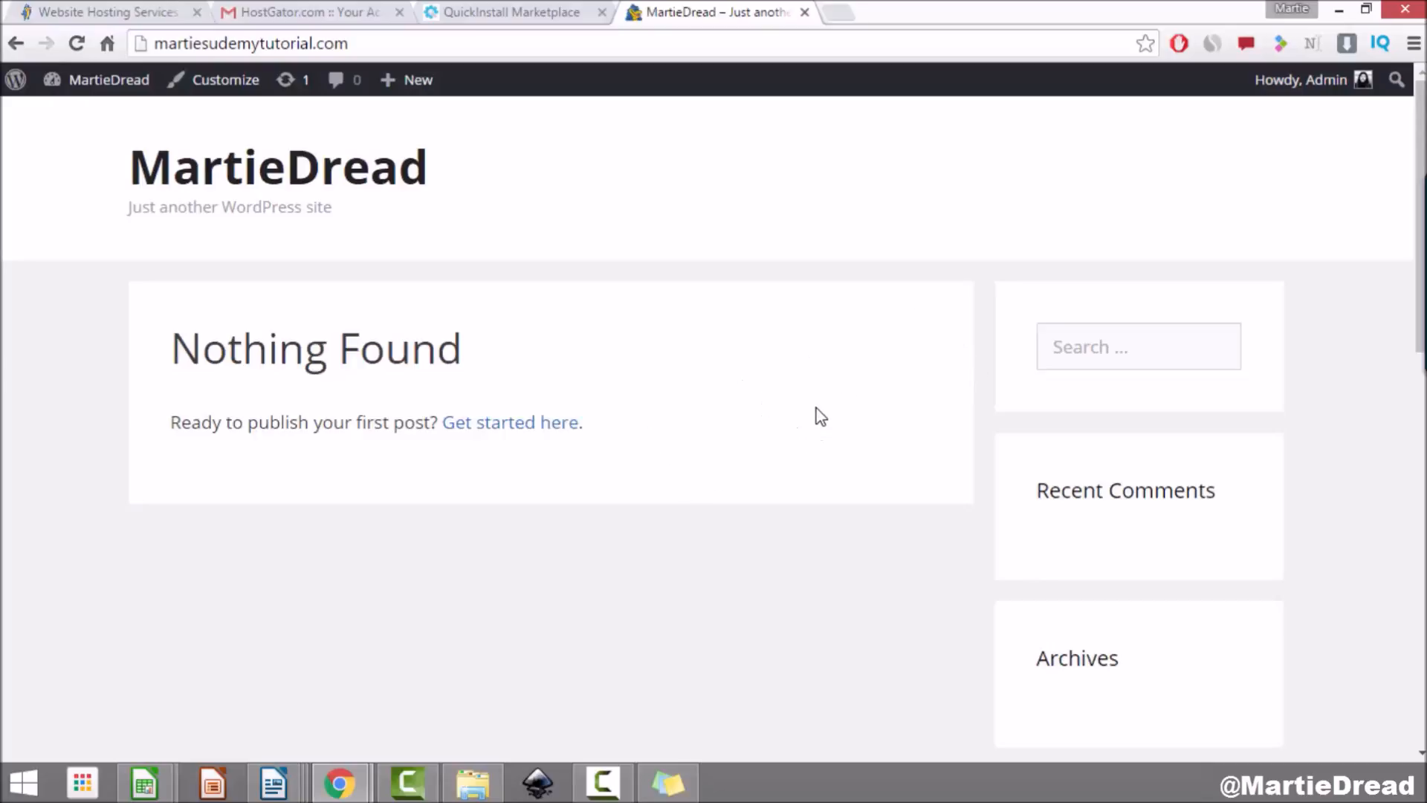
pyautogui.click(214, 82)
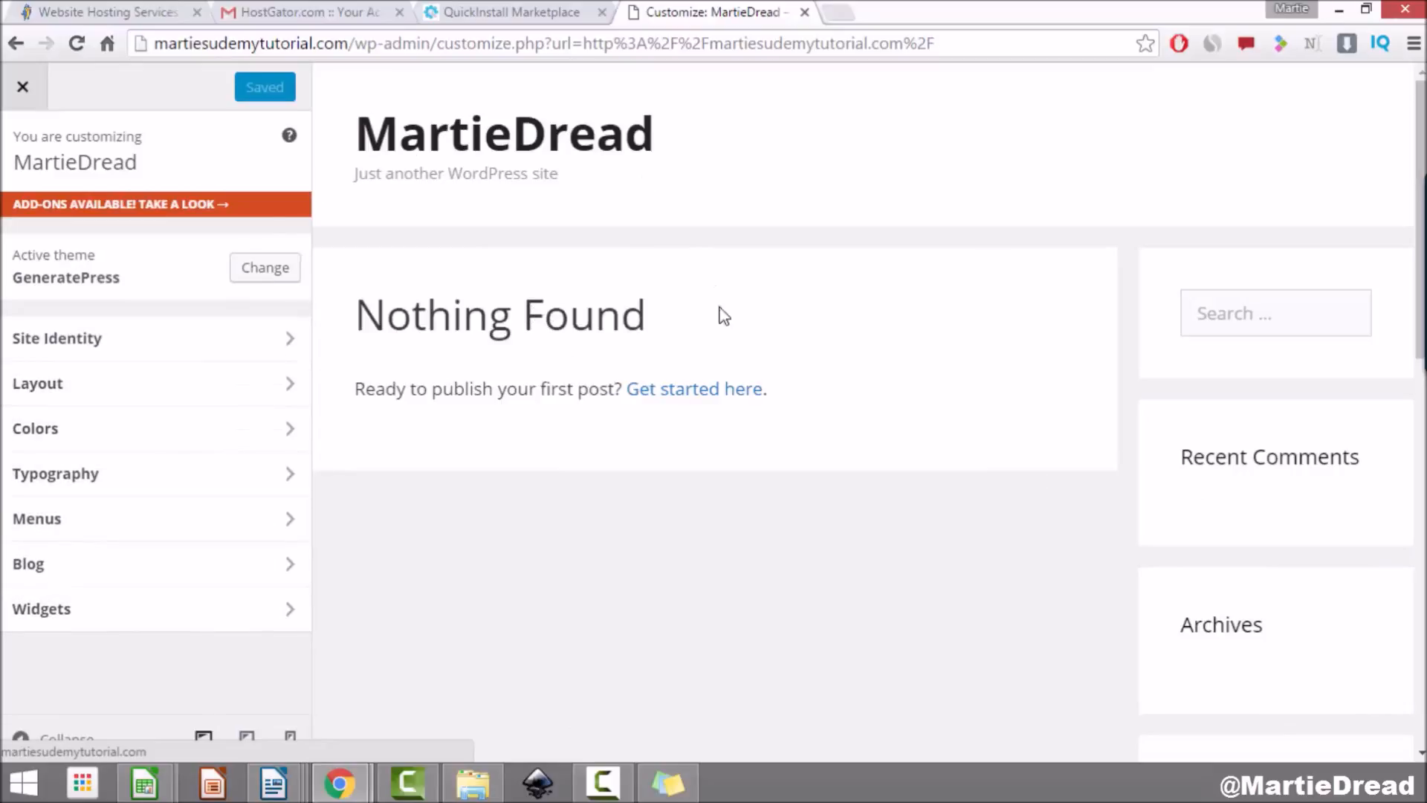
# Step: Open the Customizer's Site Identity panel showing title MartieDread and the default tagline
pyautogui.scroll(-10, 836, 392)
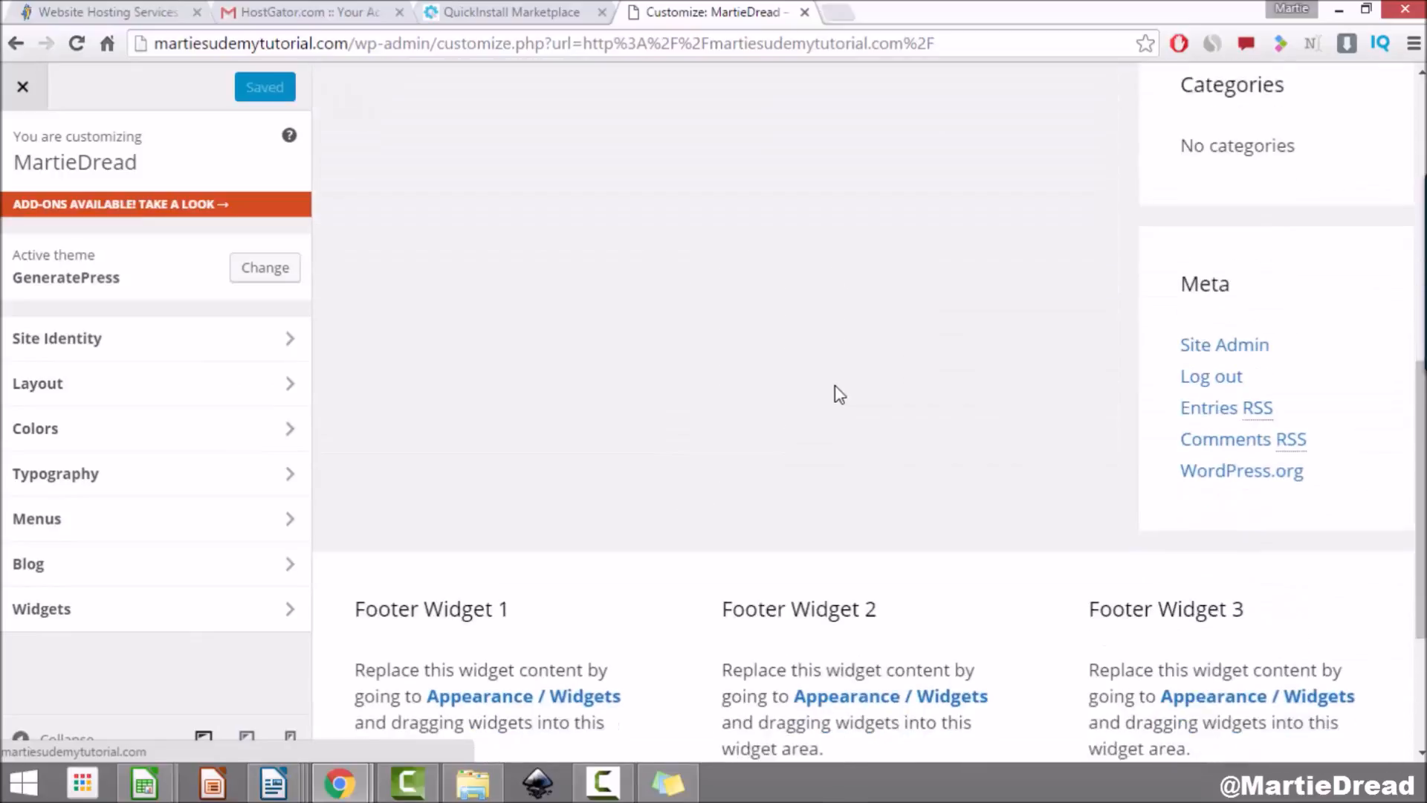
pyautogui.scroll(6, 837, 387)
pyautogui.scroll(4, 837, 384)
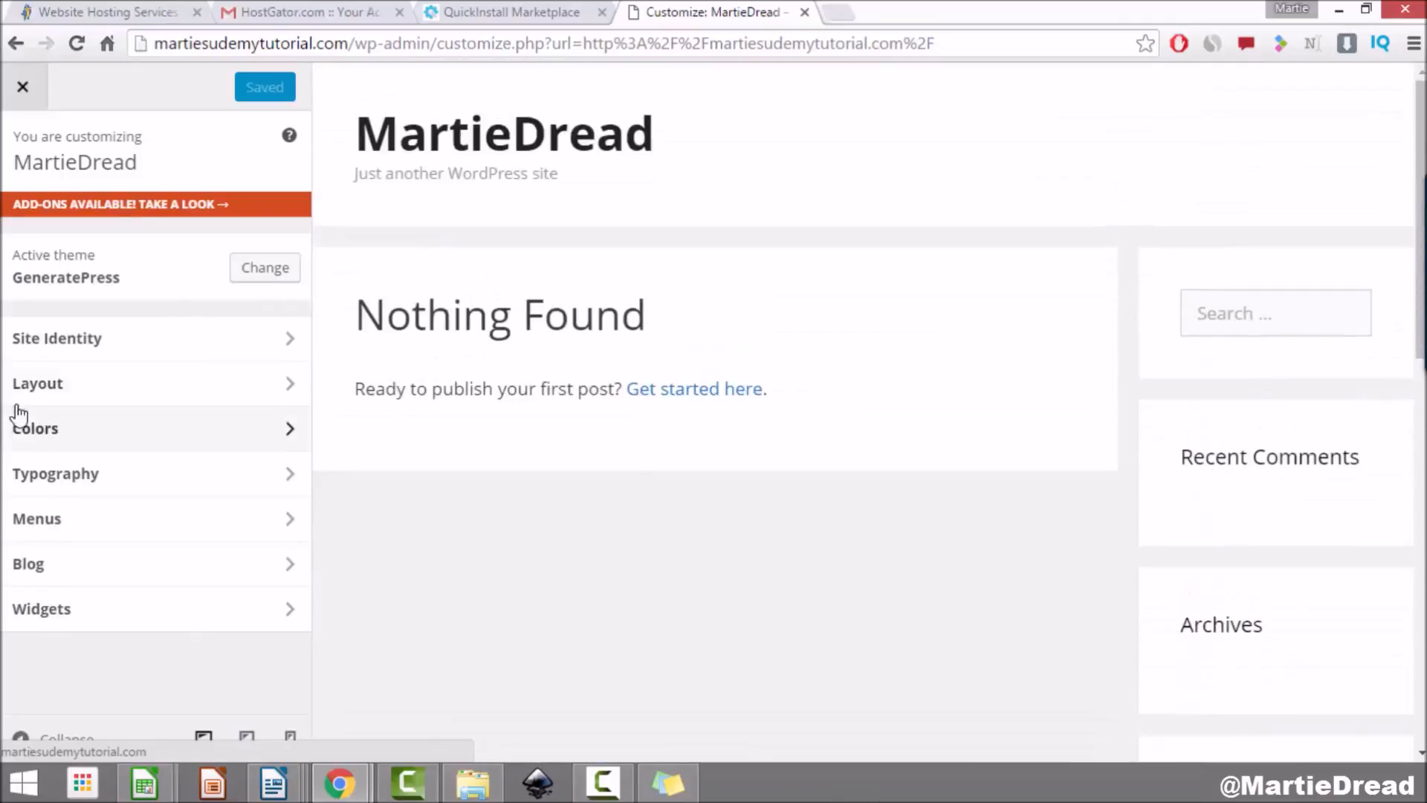
pyautogui.click(229, 348)
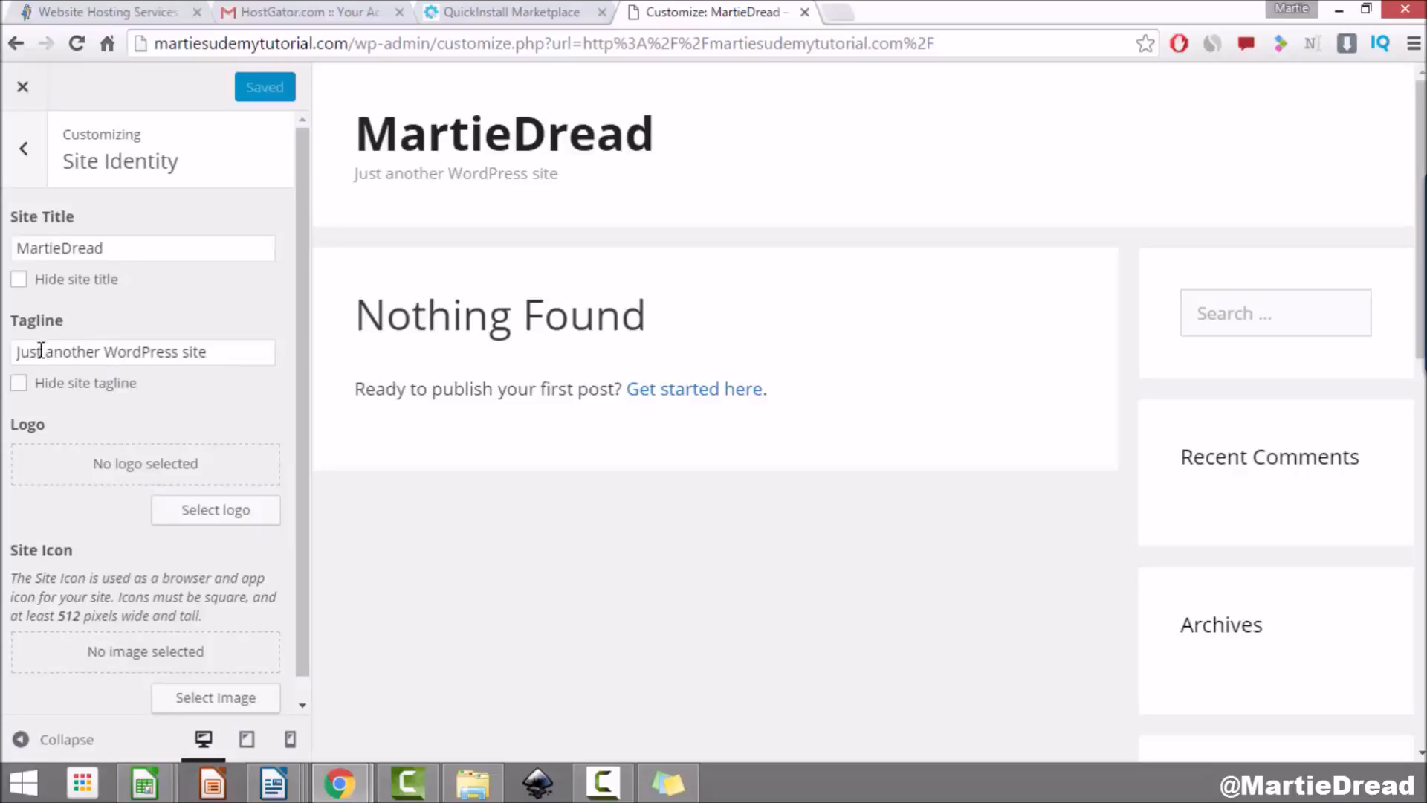
# Step: Replace the default tagline with 'Learning WordPress with Martie'
pyautogui.tripleClick(150, 355)
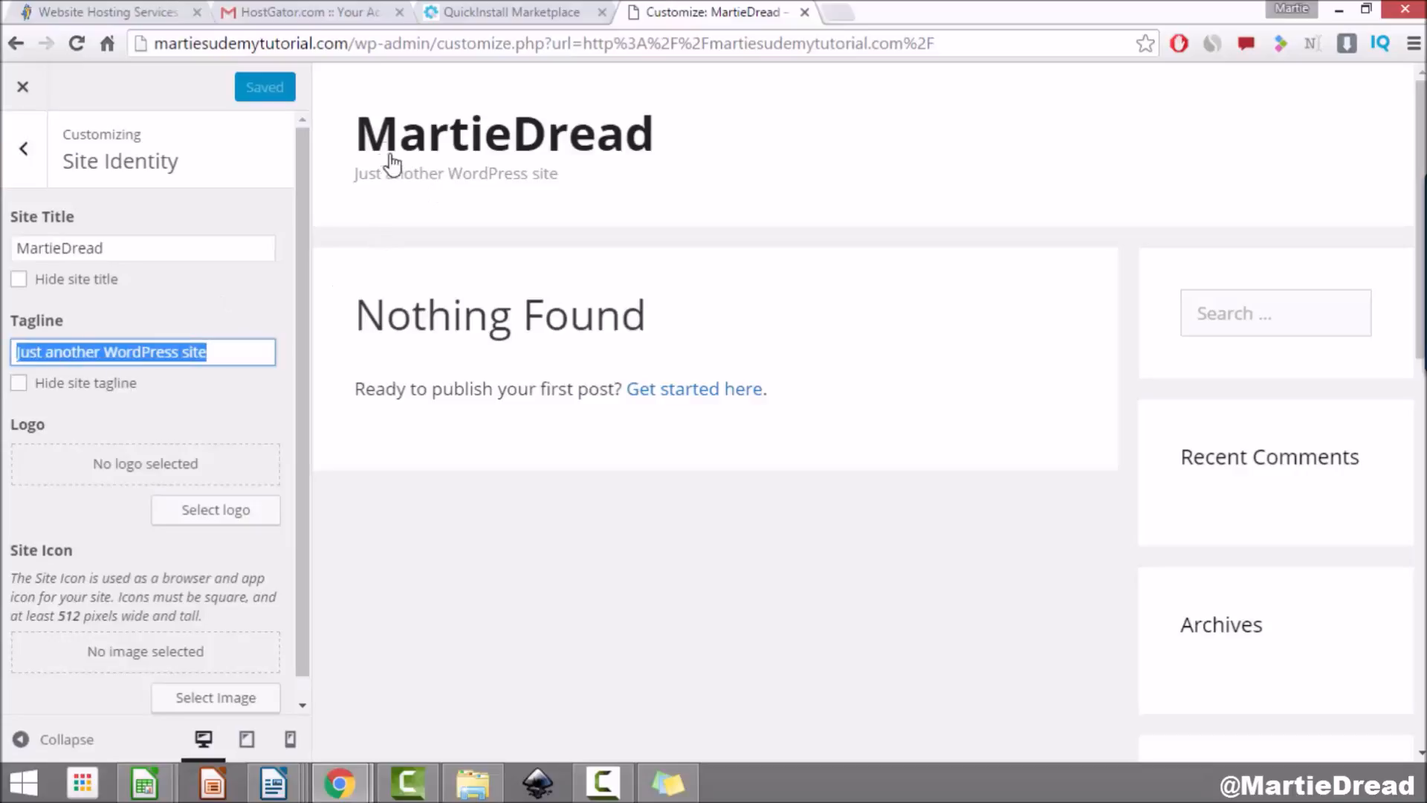
pyautogui.moveTo(354, 176); pyautogui.dragTo(567, 176)
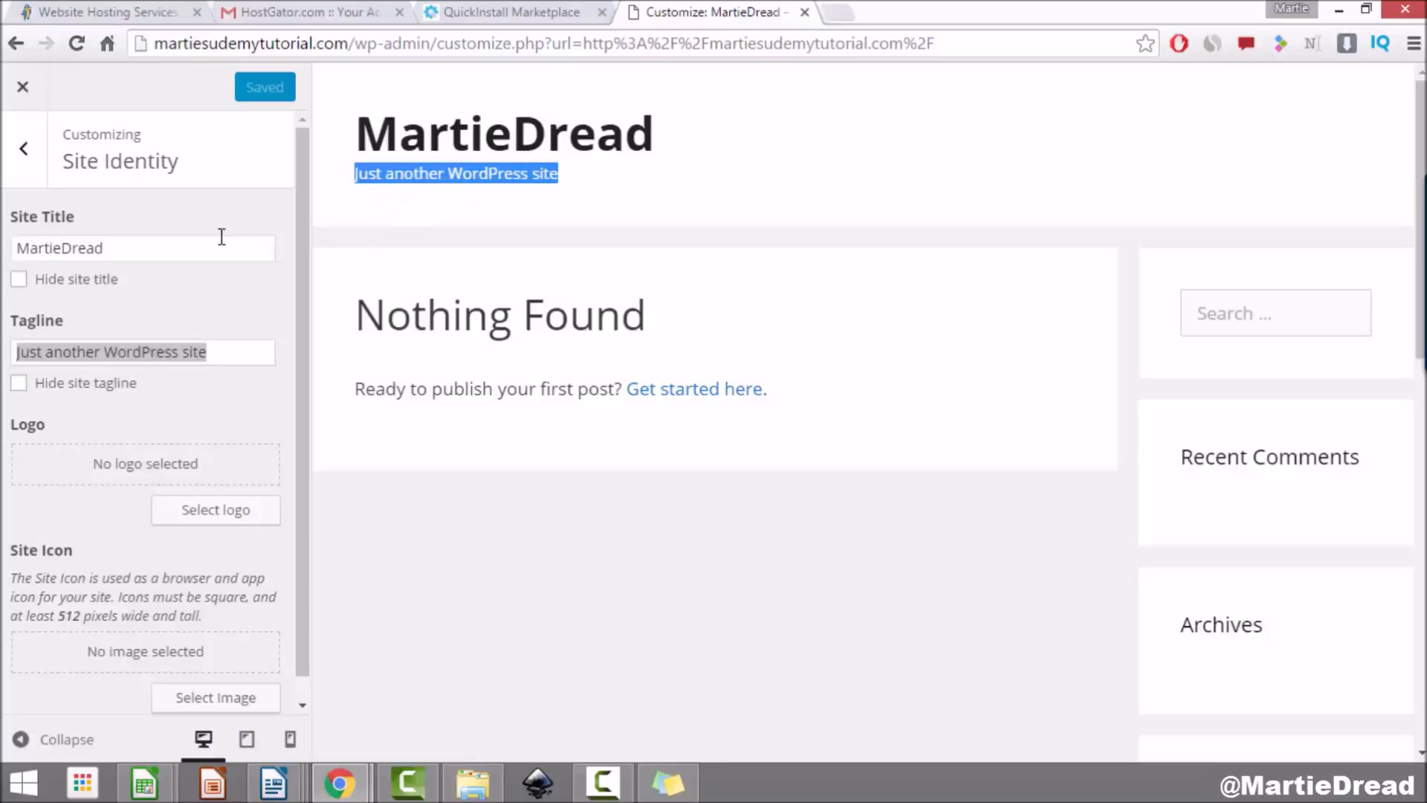
pyautogui.doubleClick(219, 353)
pyautogui.moveTo(219, 353); pyautogui.dragTo(3, 357)
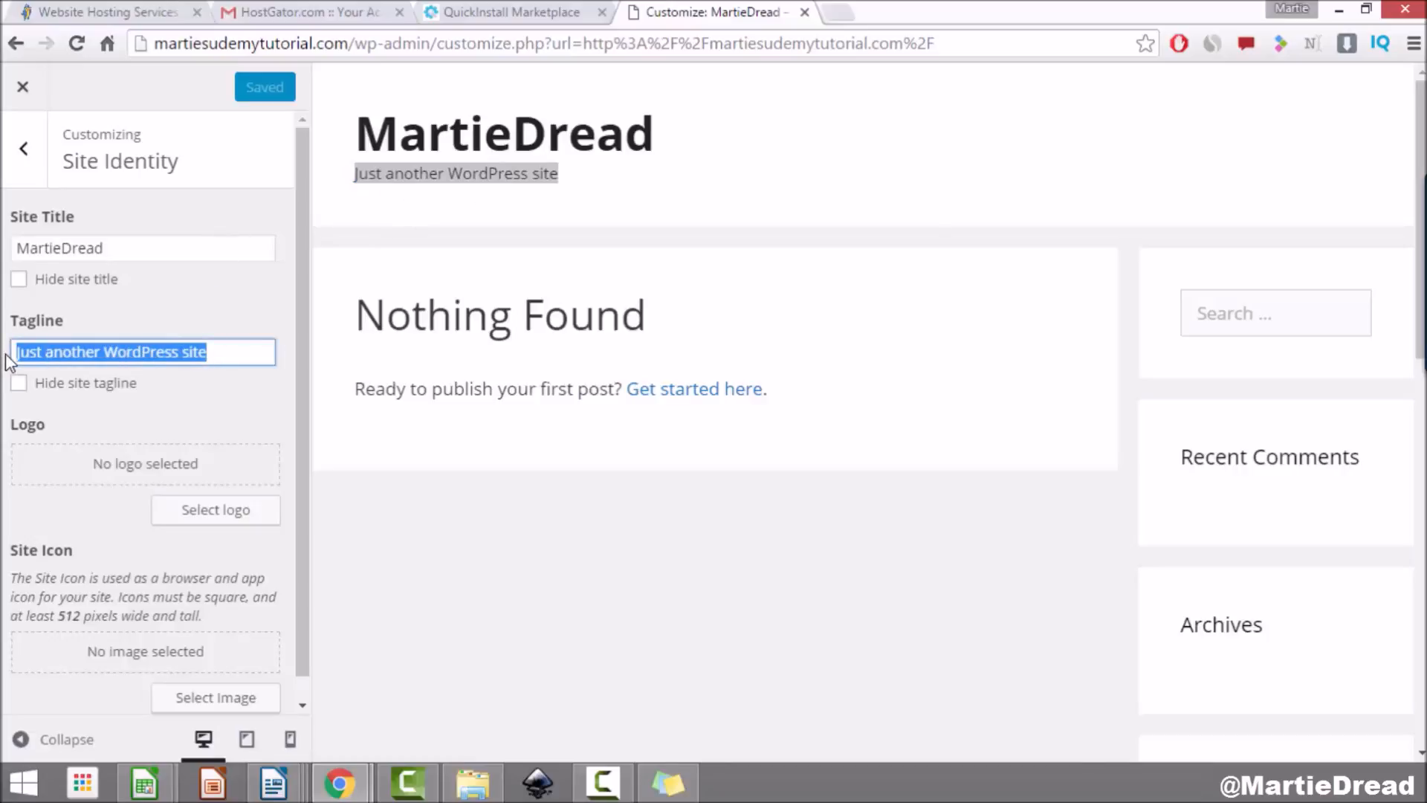
pyautogui.press('BackSpace')
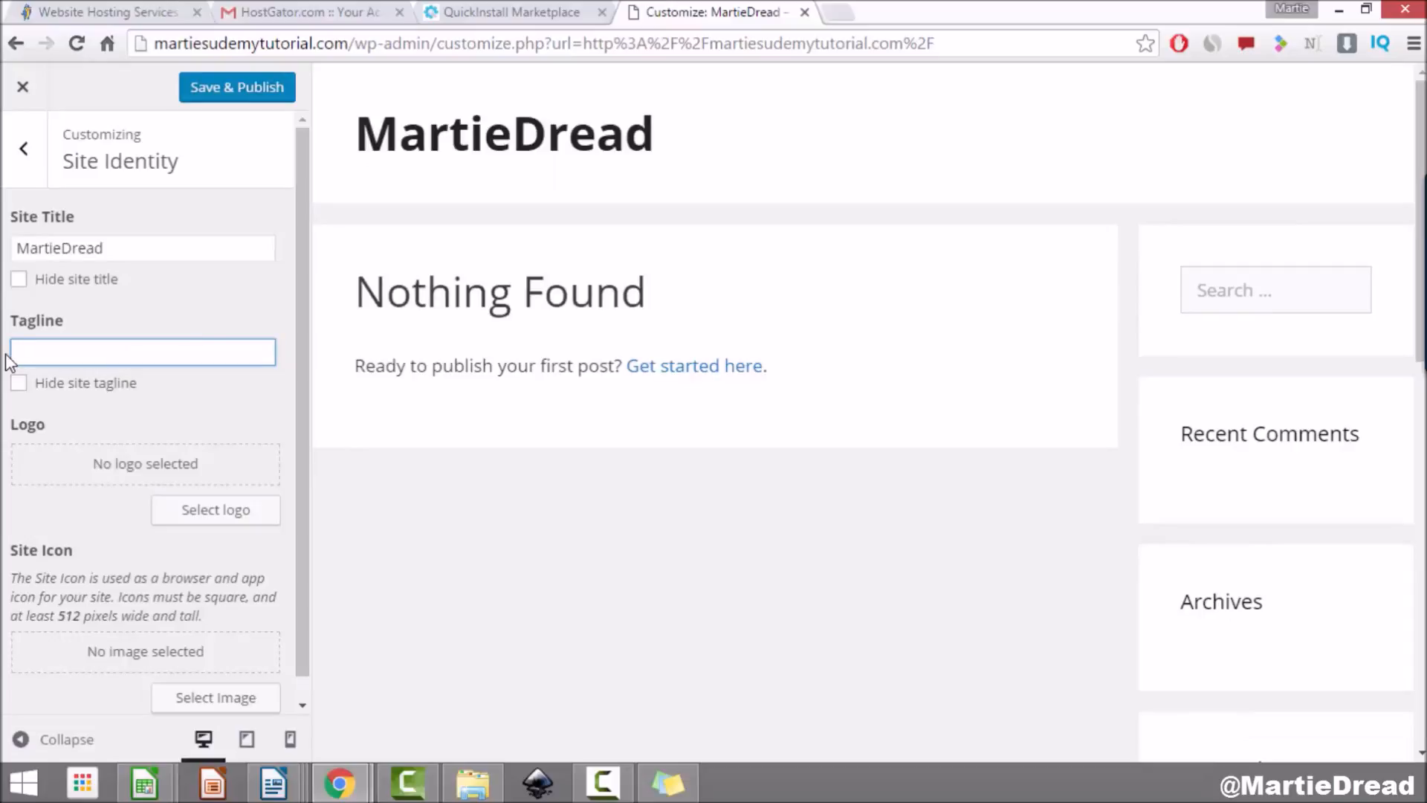
pyautogui.write('Learning ')
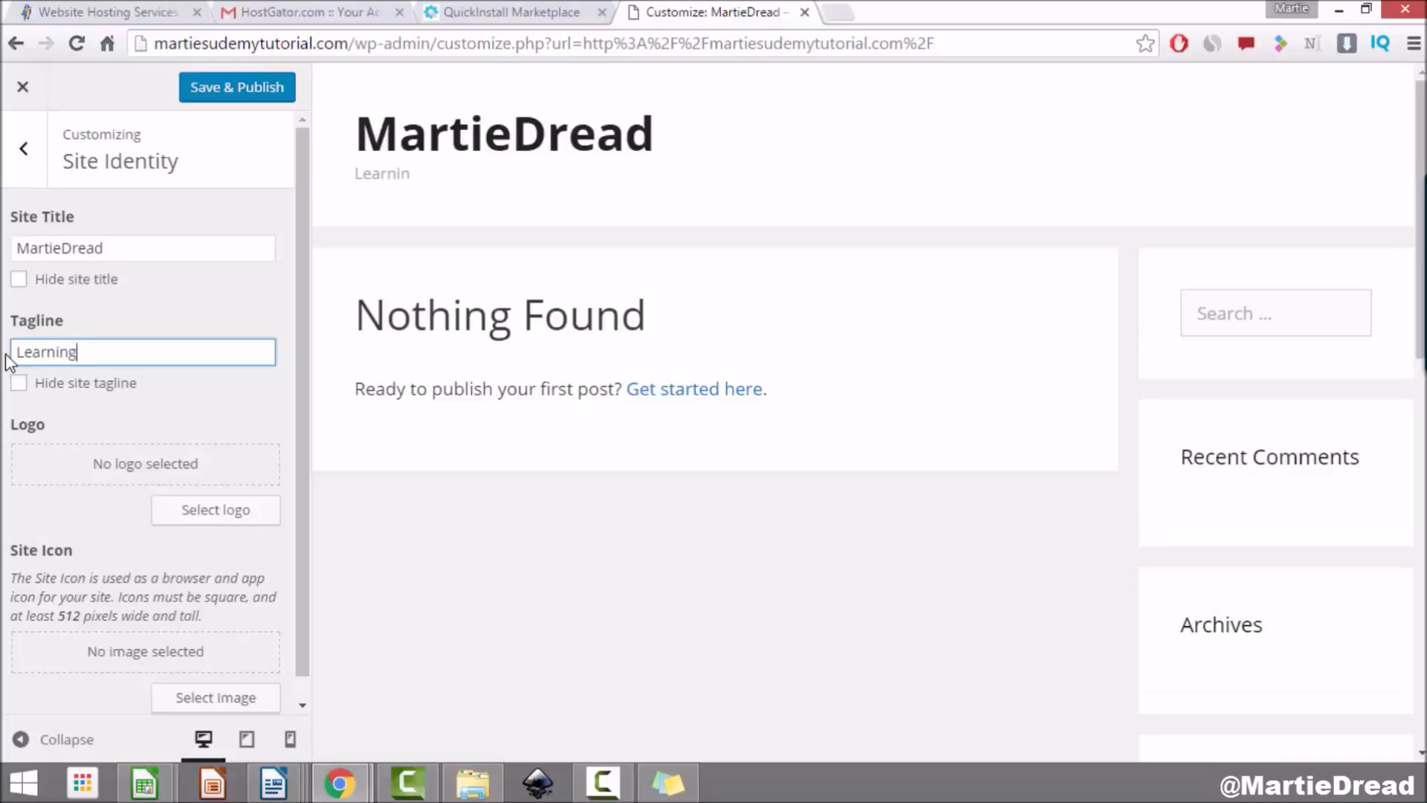
pyautogui.write('WordPress with Martie')
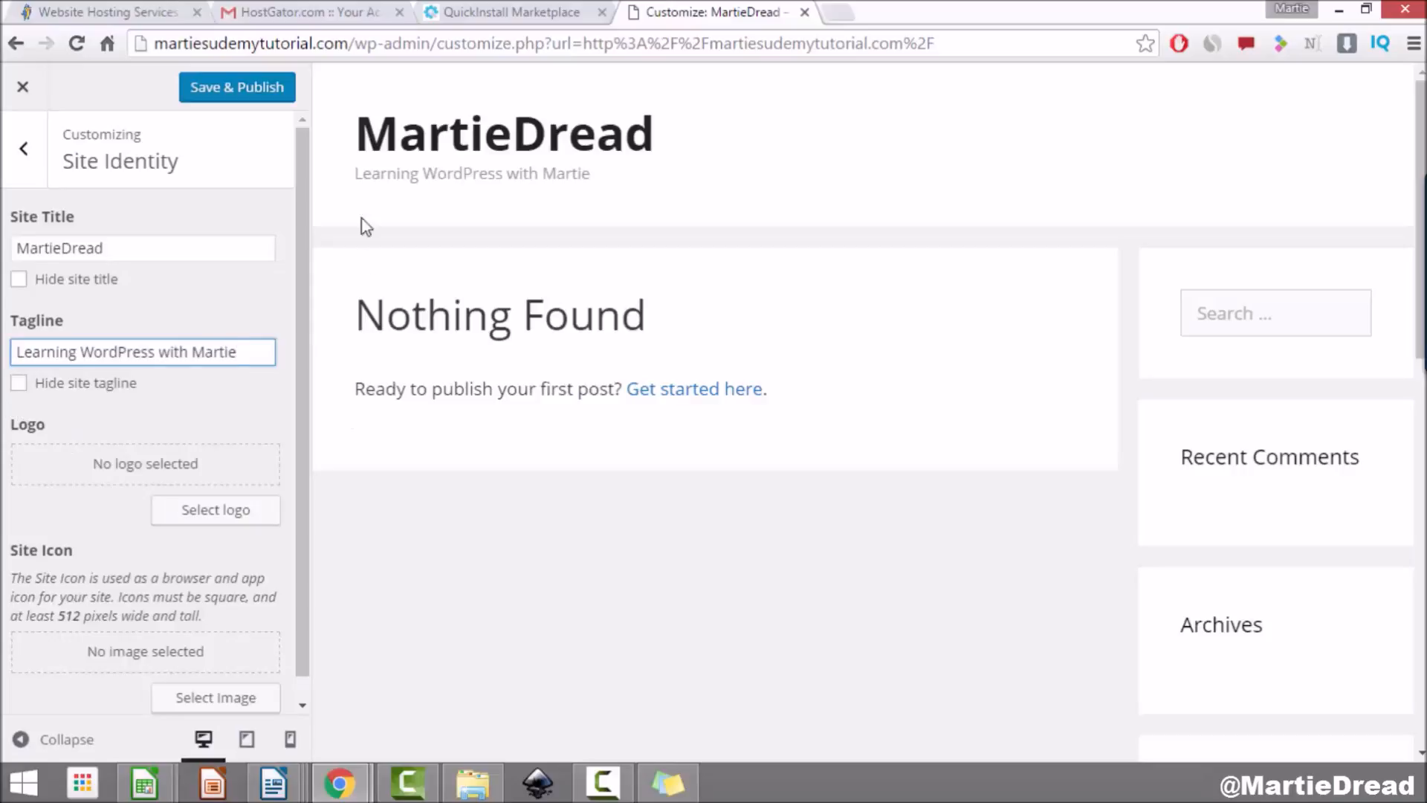
pyautogui.click(221, 295)
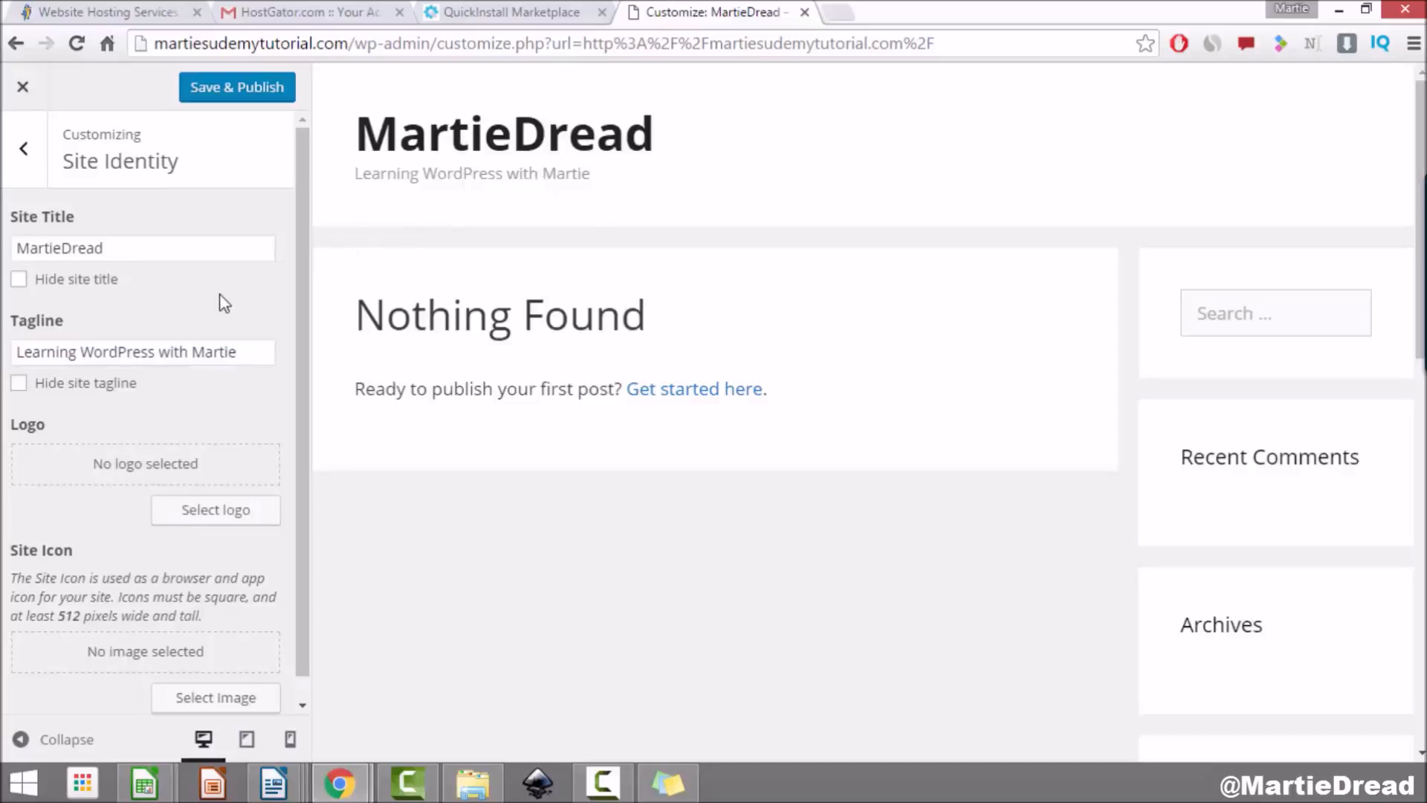
# Step: Hide the site title and tagline, and begin selecting a logo image
pyautogui.click(26, 391)
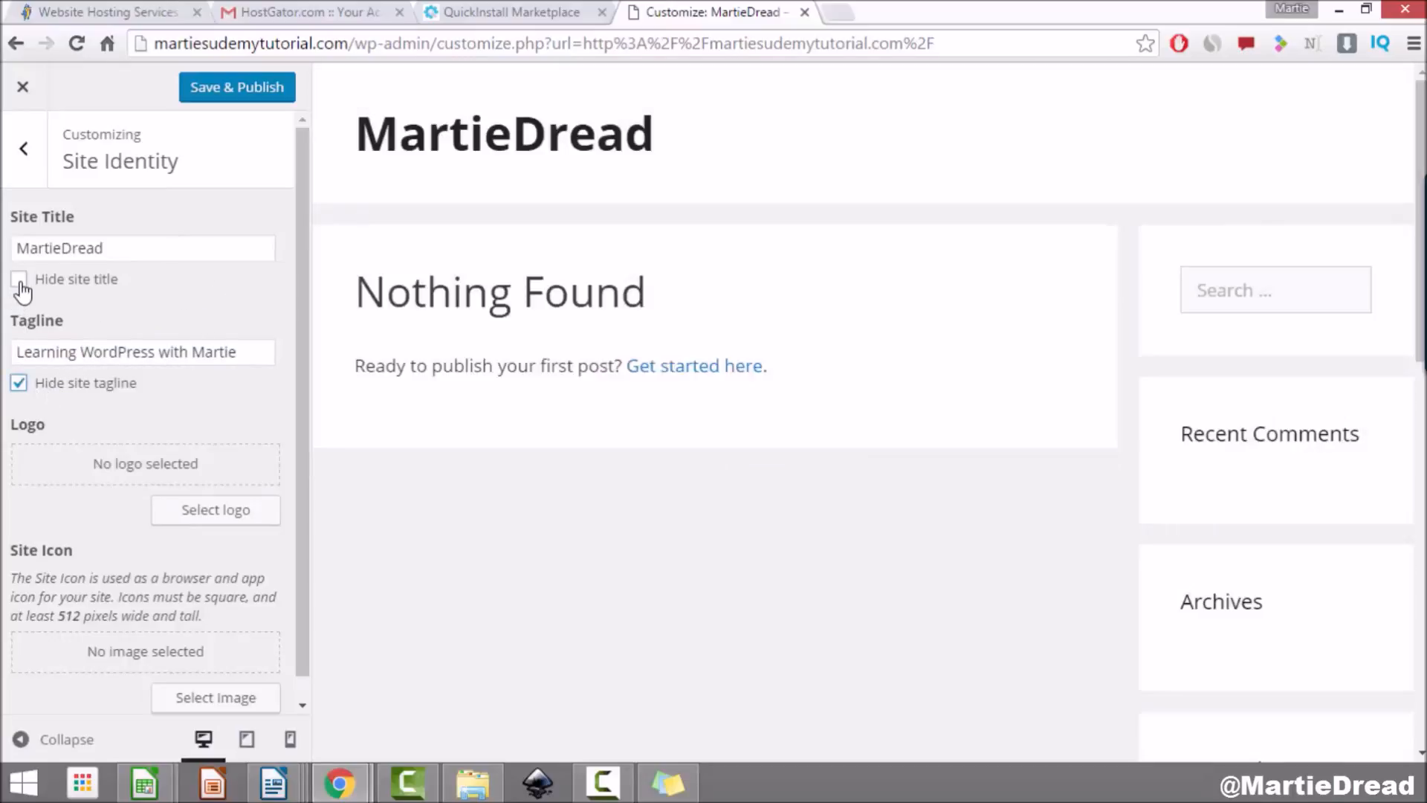
pyautogui.click(20, 285)
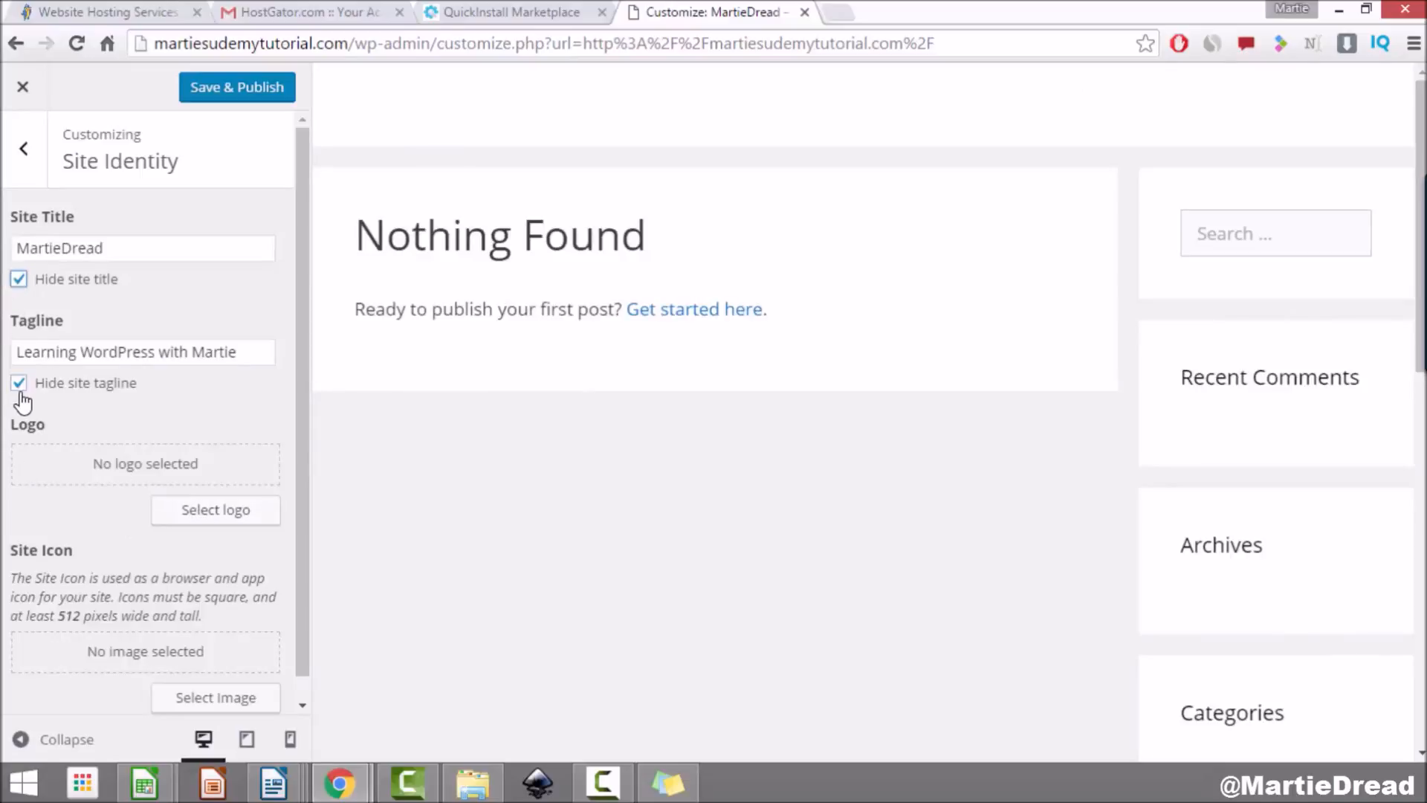
pyautogui.click(236, 518)
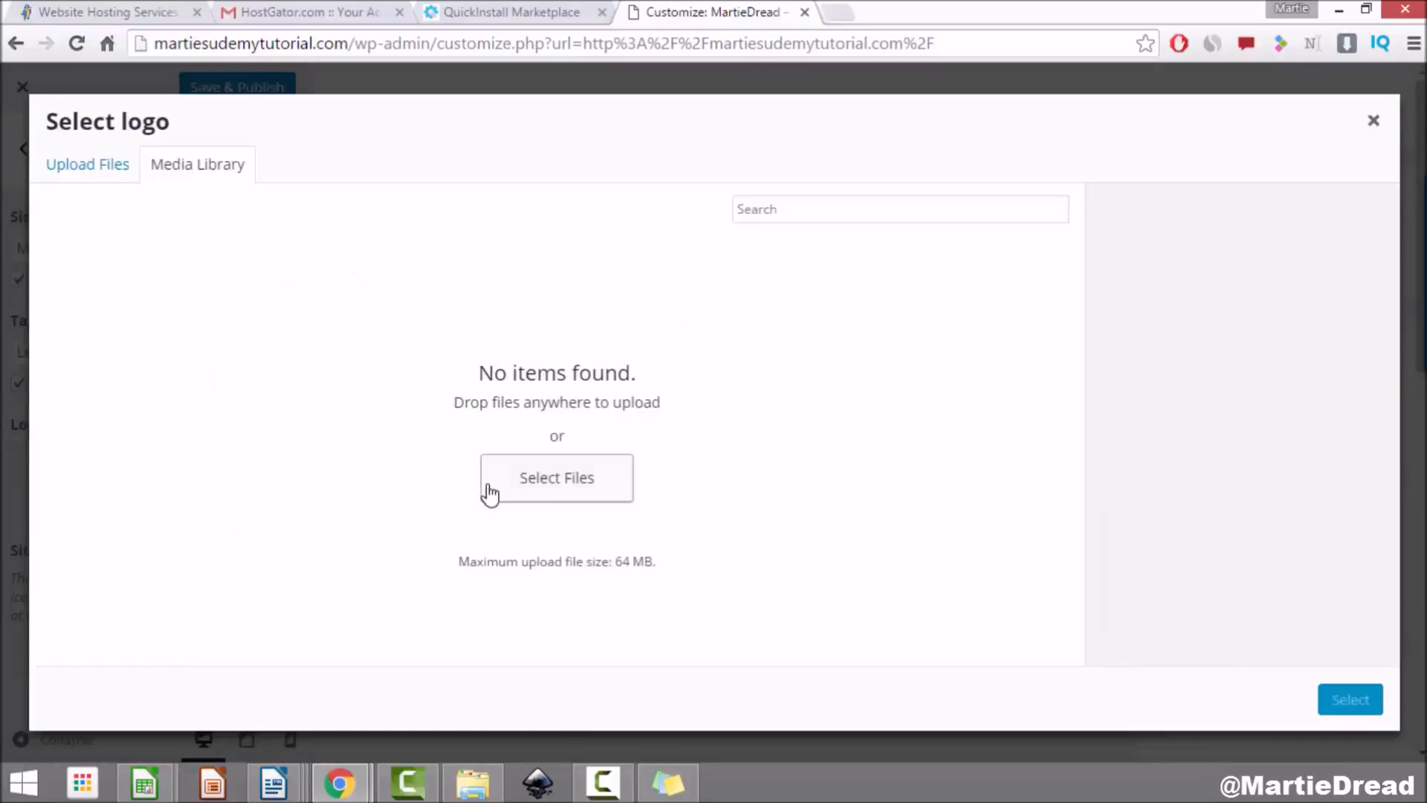
# Step: Upload the sample YOURLOGO image and use it as the header logo without cropping
pyautogui.click(545, 489)
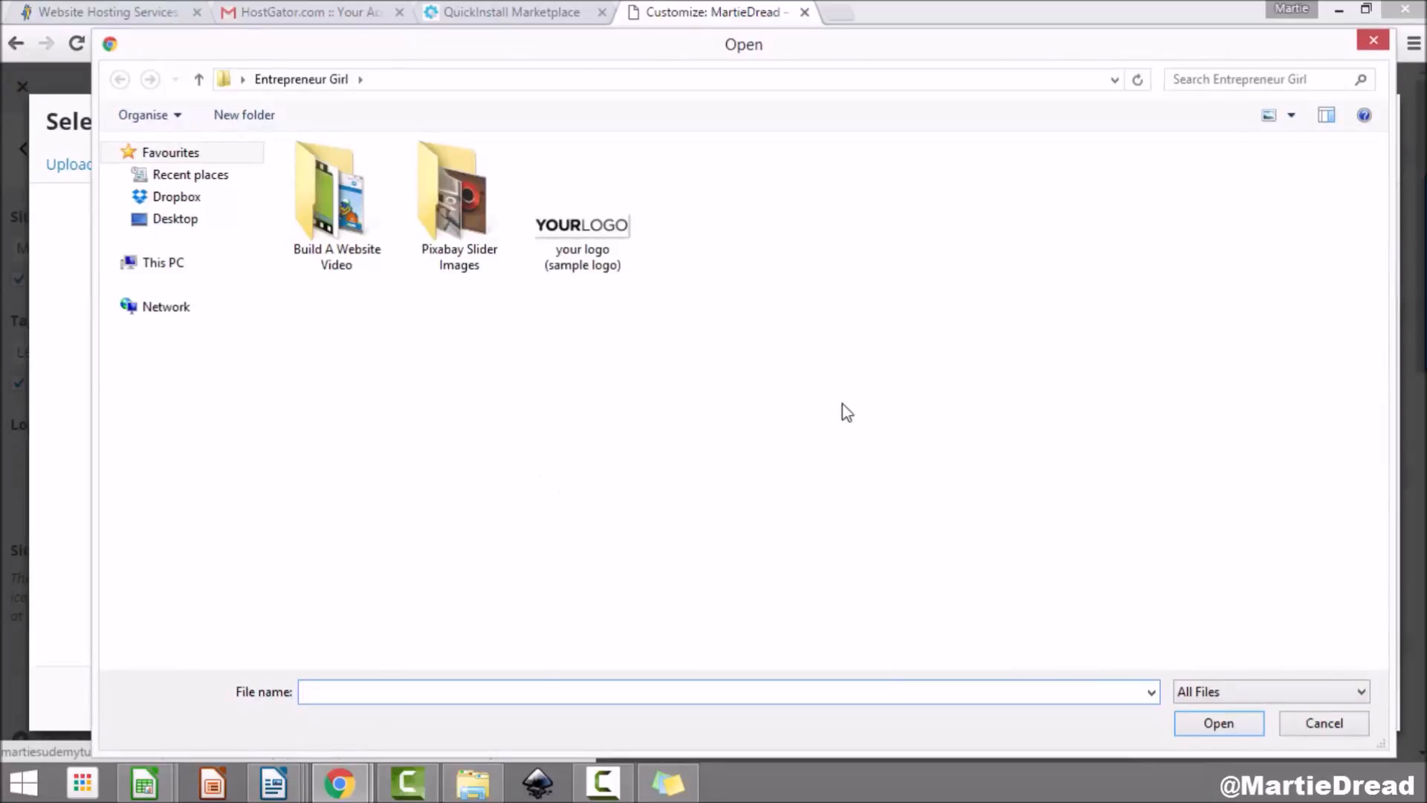
pyautogui.click(573, 246)
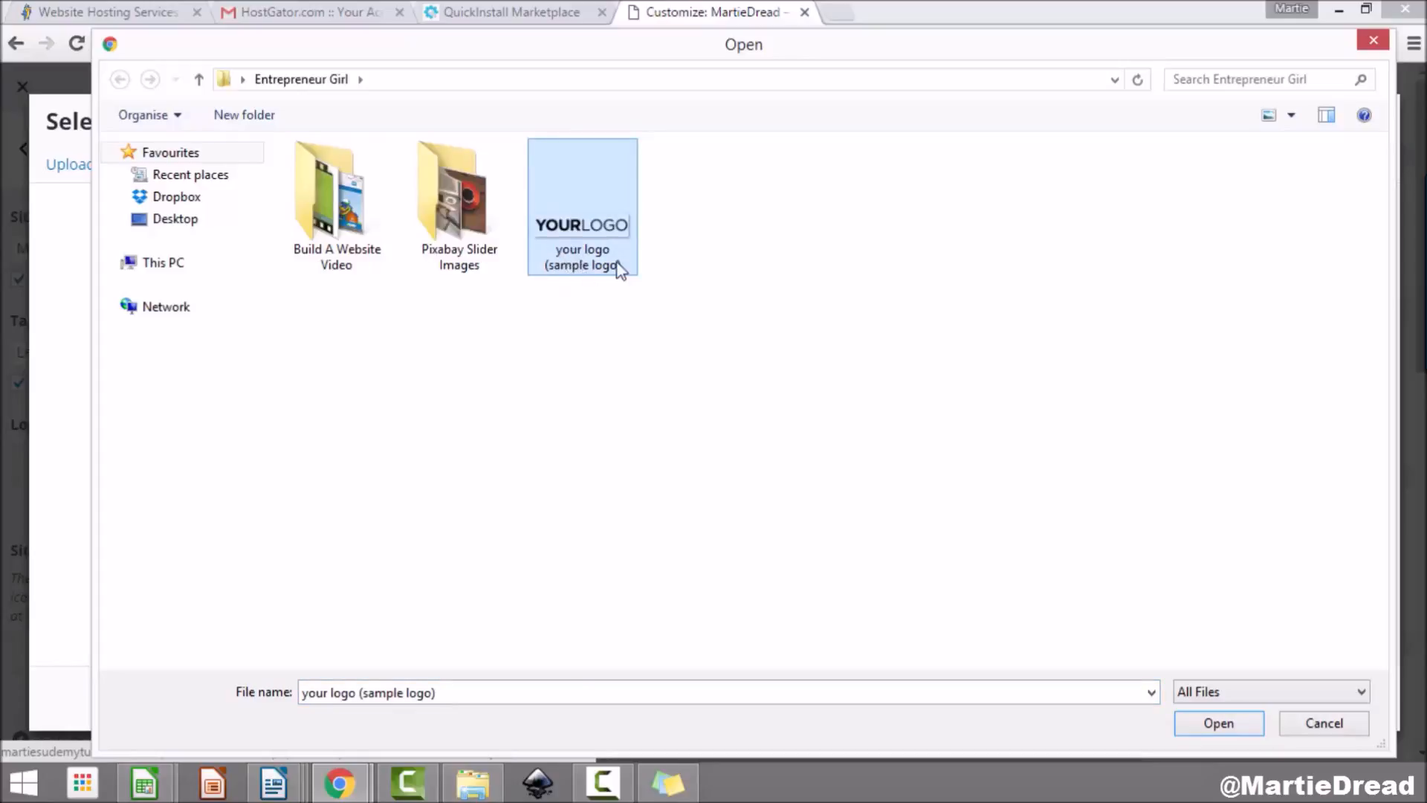
pyautogui.click(1219, 725)
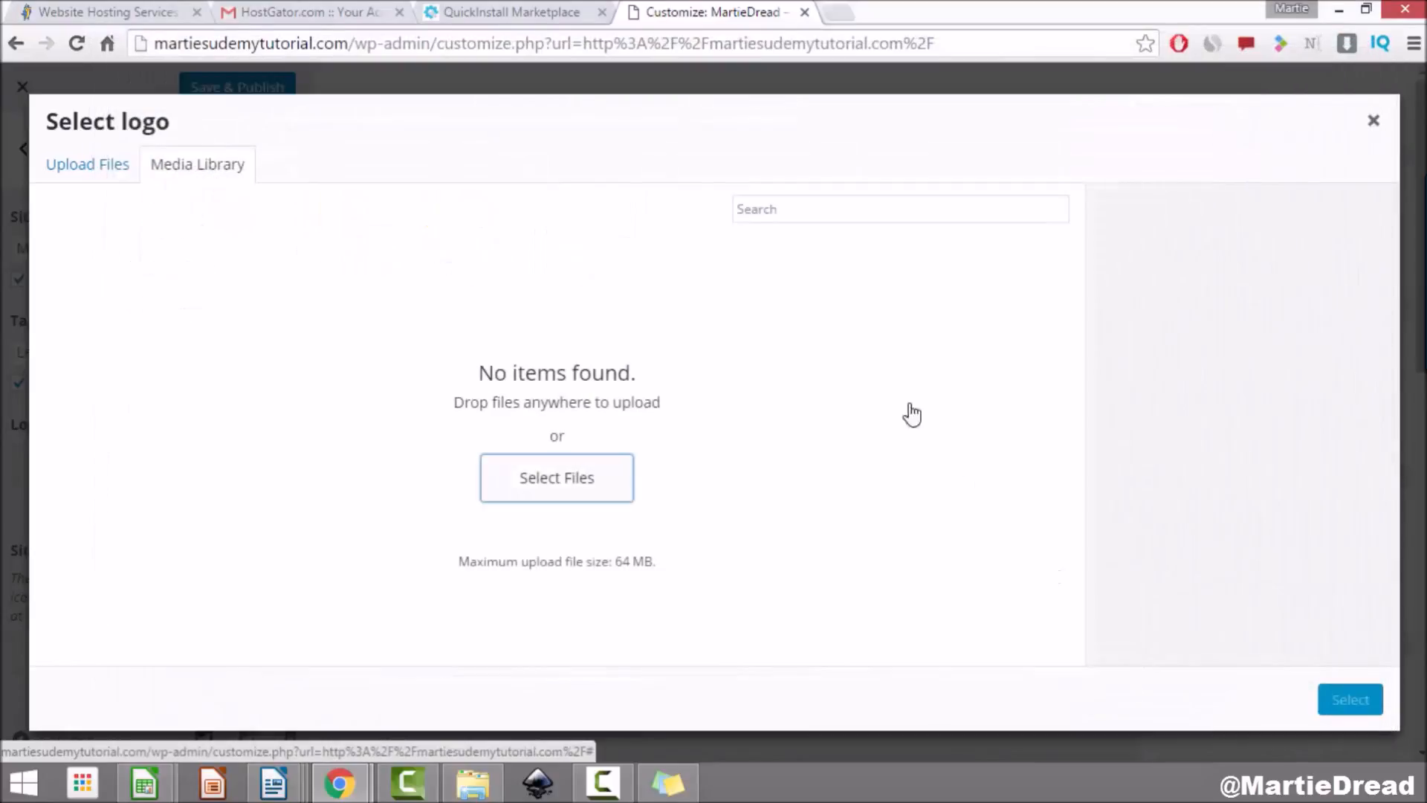
pyautogui.scroll(-1, 1268, 311)
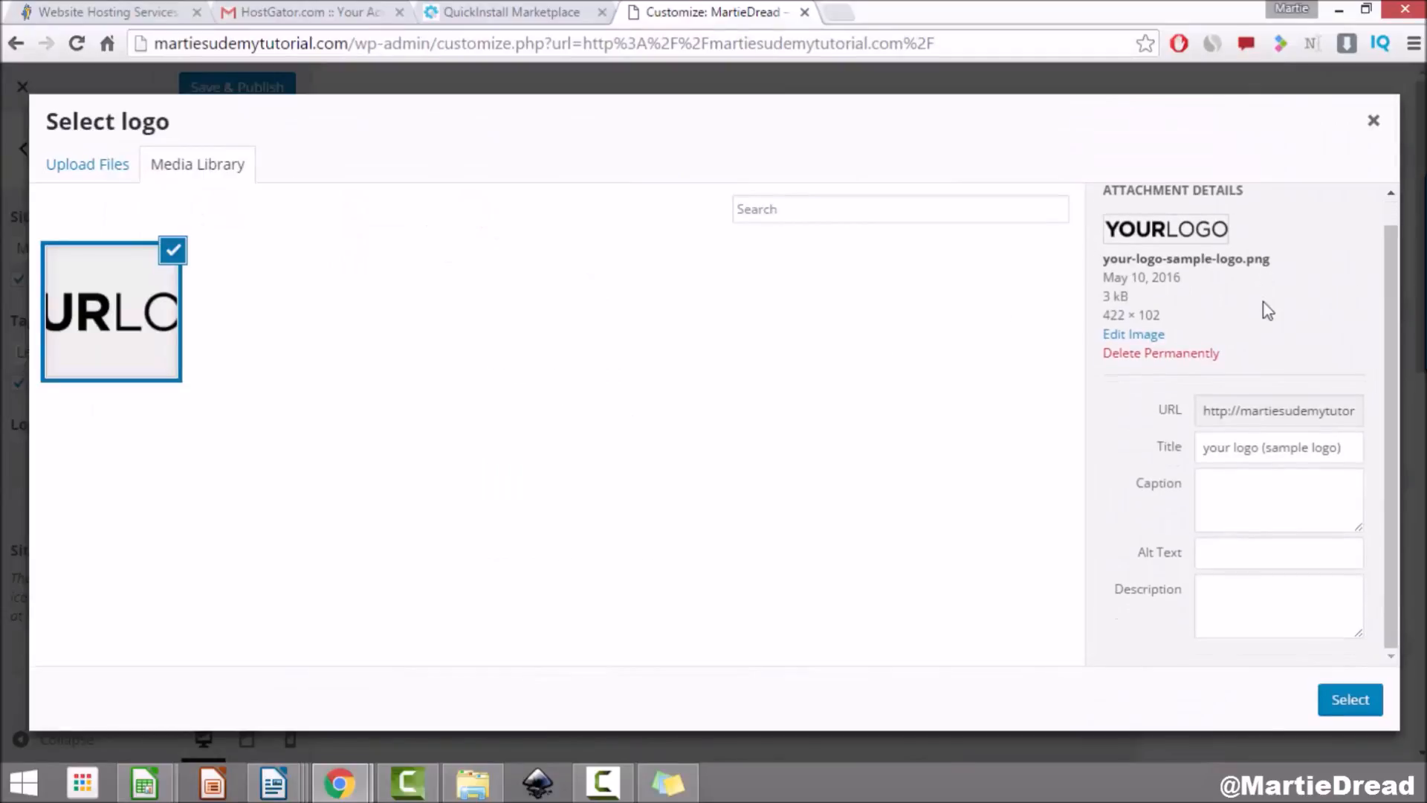
pyautogui.moveTo(1347, 446); pyautogui.dragTo(1115, 456)
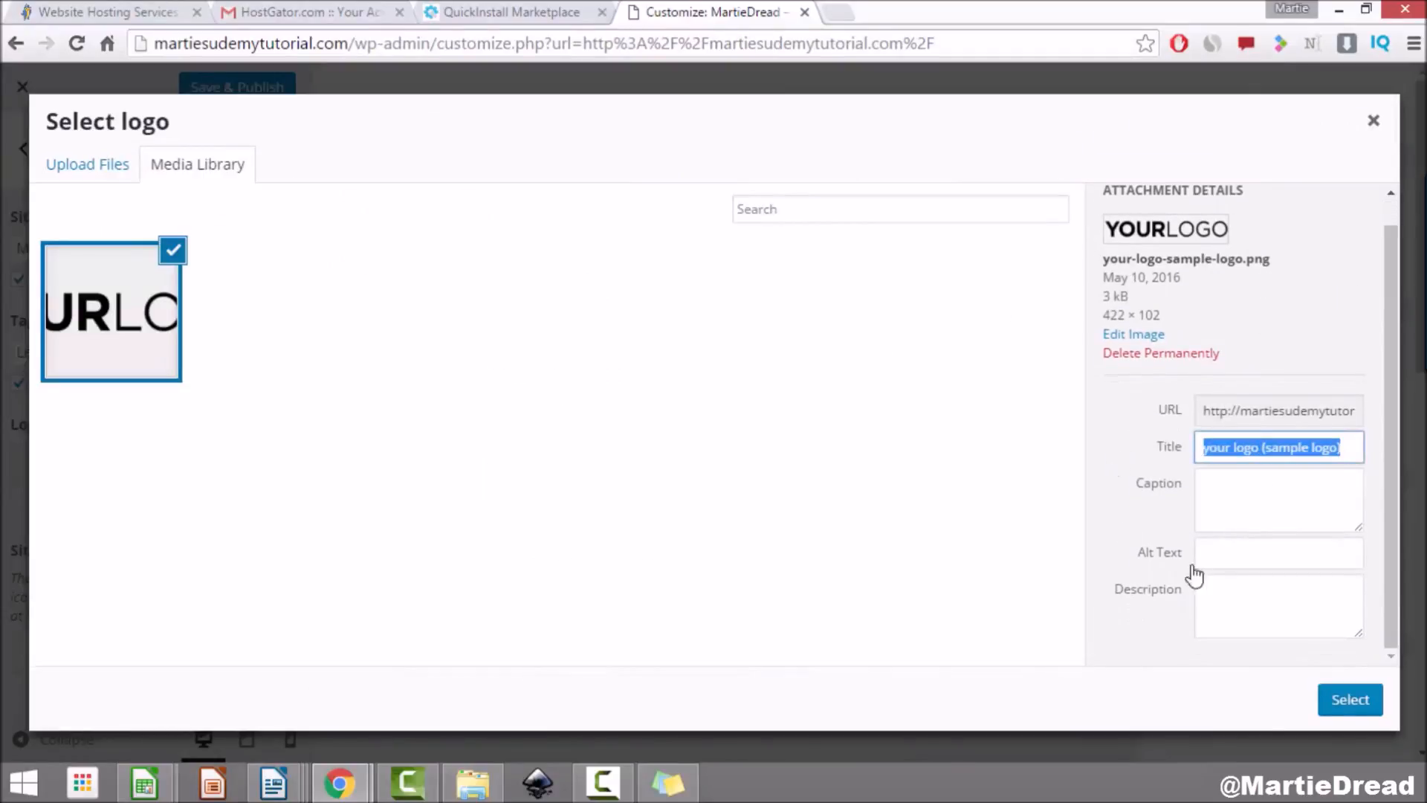
pyautogui.click(1254, 556)
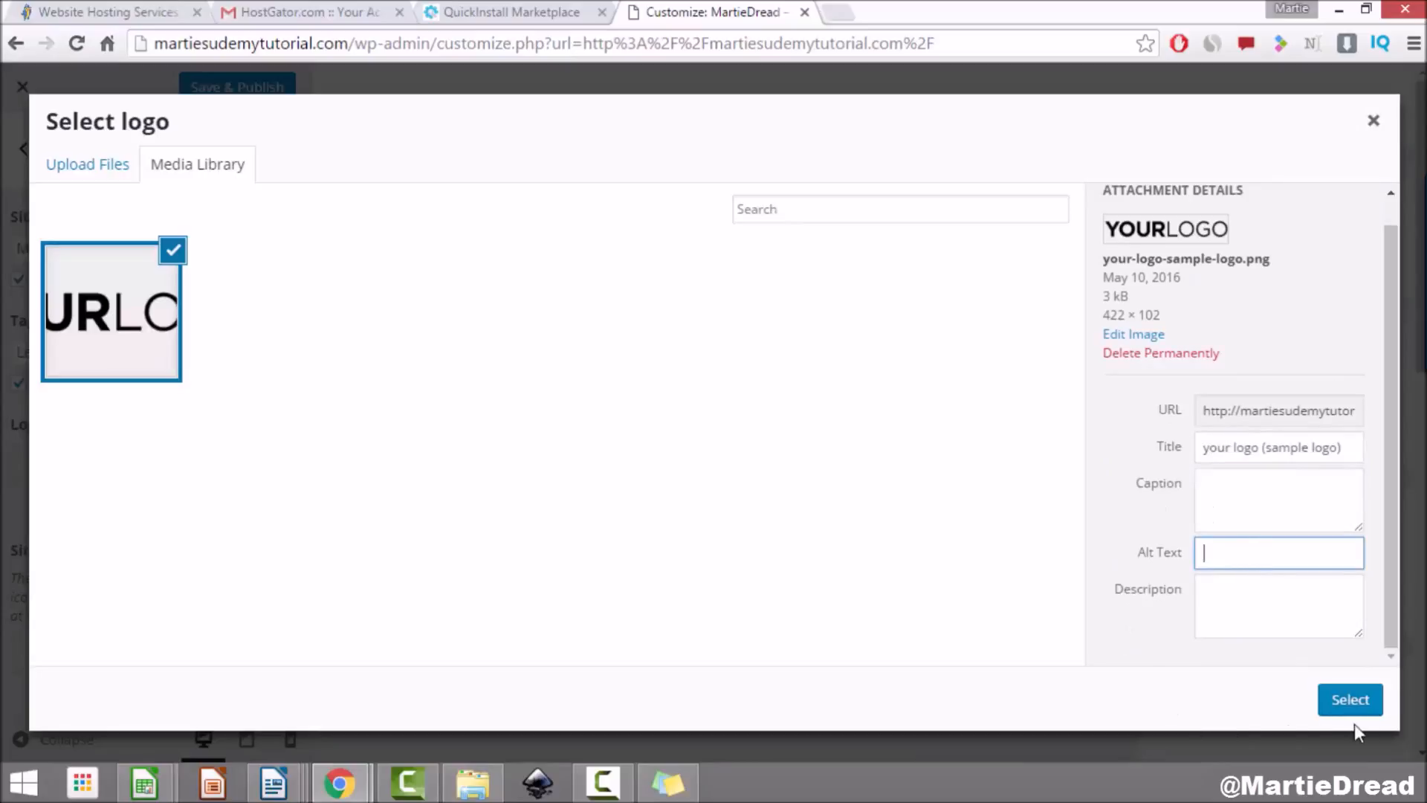
pyautogui.click(1349, 700)
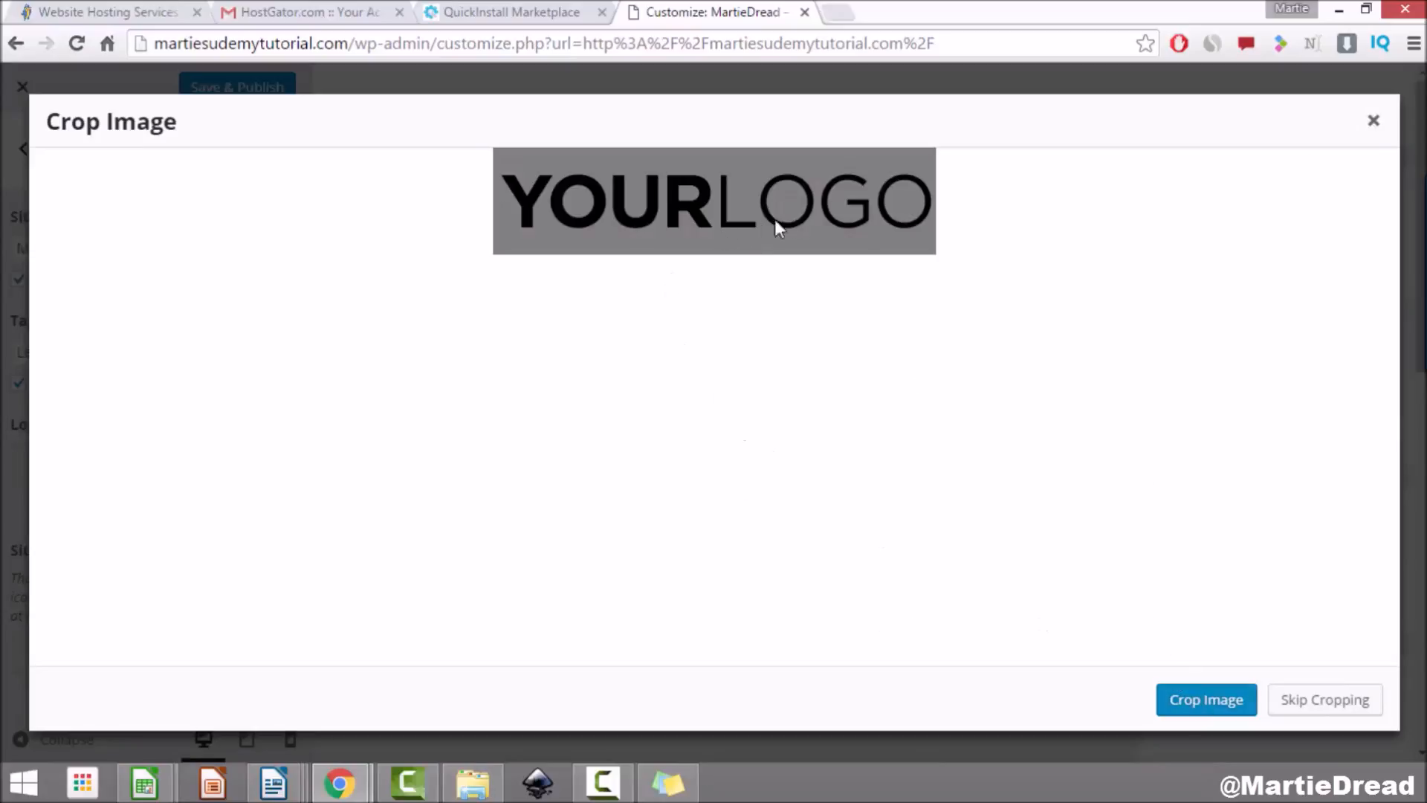
pyautogui.click(1324, 712)
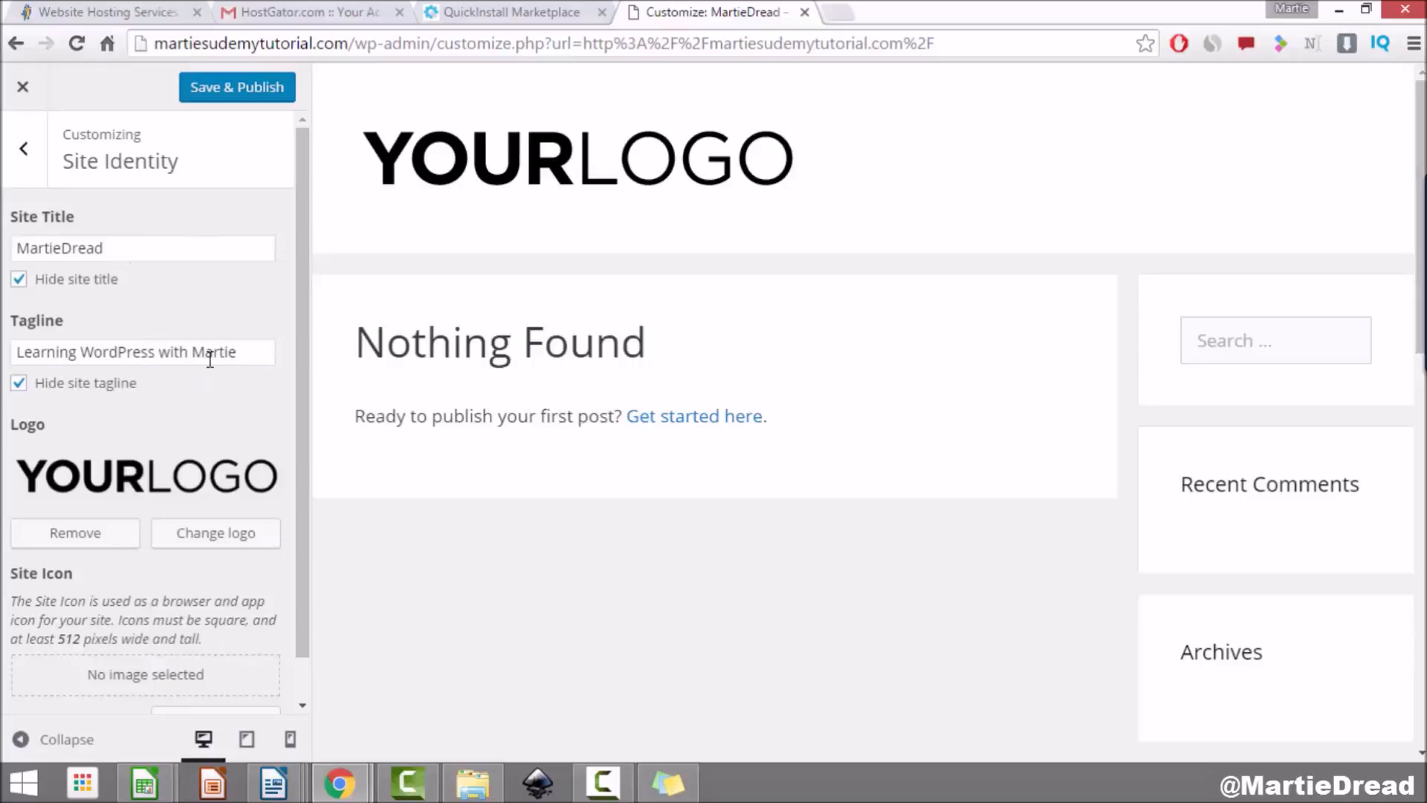
# Step: Review the Site Title and Tagline fields, then Save & Publish the site identity changes
pyautogui.click(124, 246)
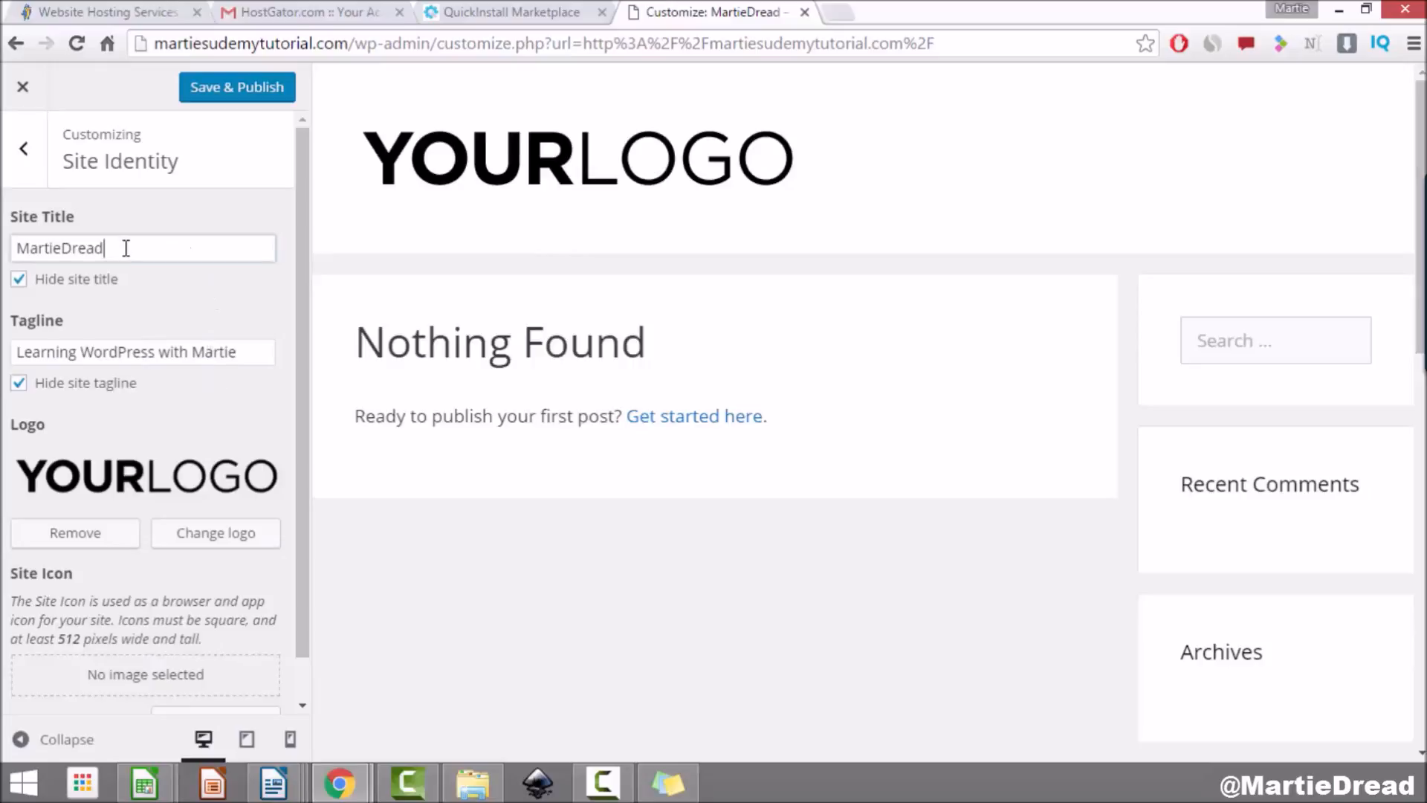
pyautogui.click(231, 359)
pyautogui.click(137, 255)
pyautogui.click(189, 348)
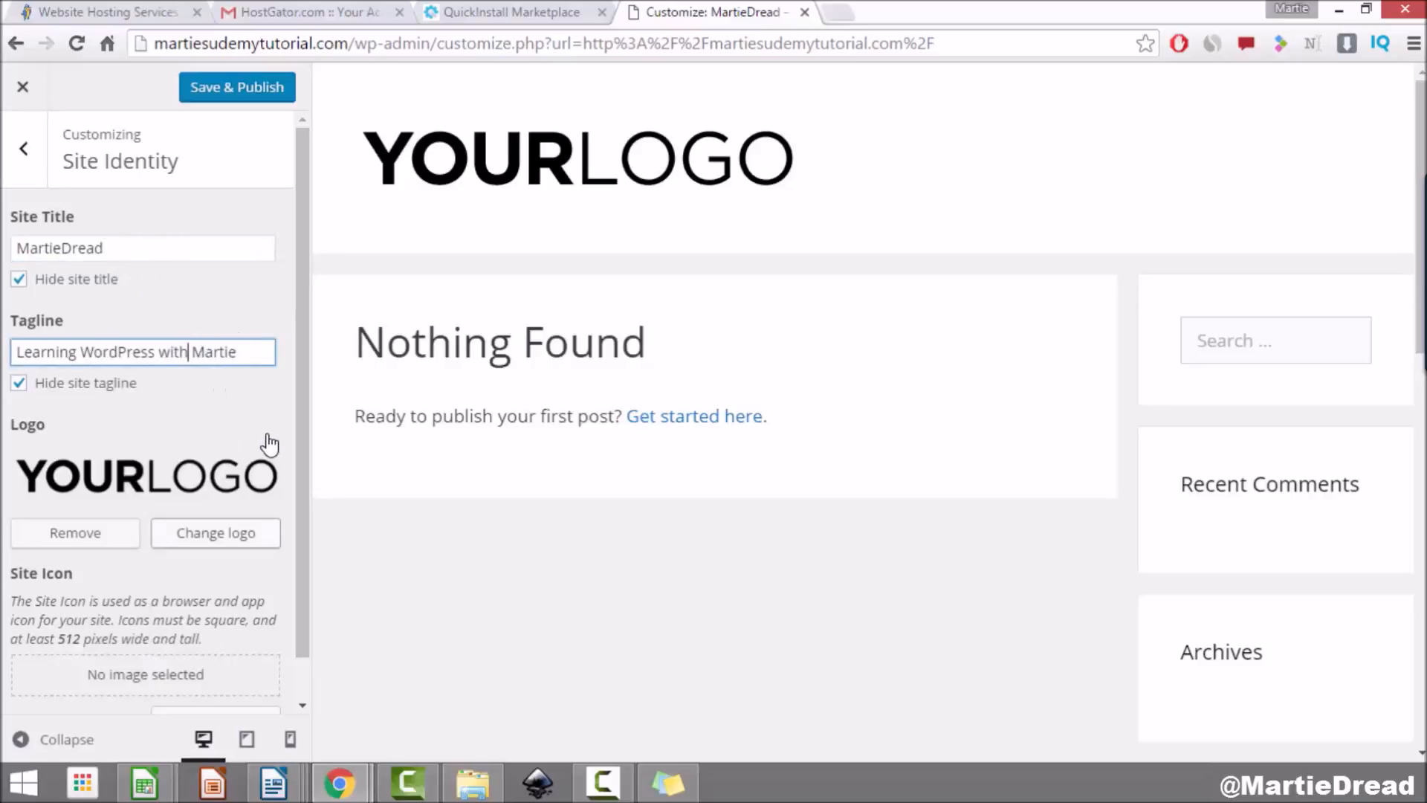
pyautogui.click(253, 104)
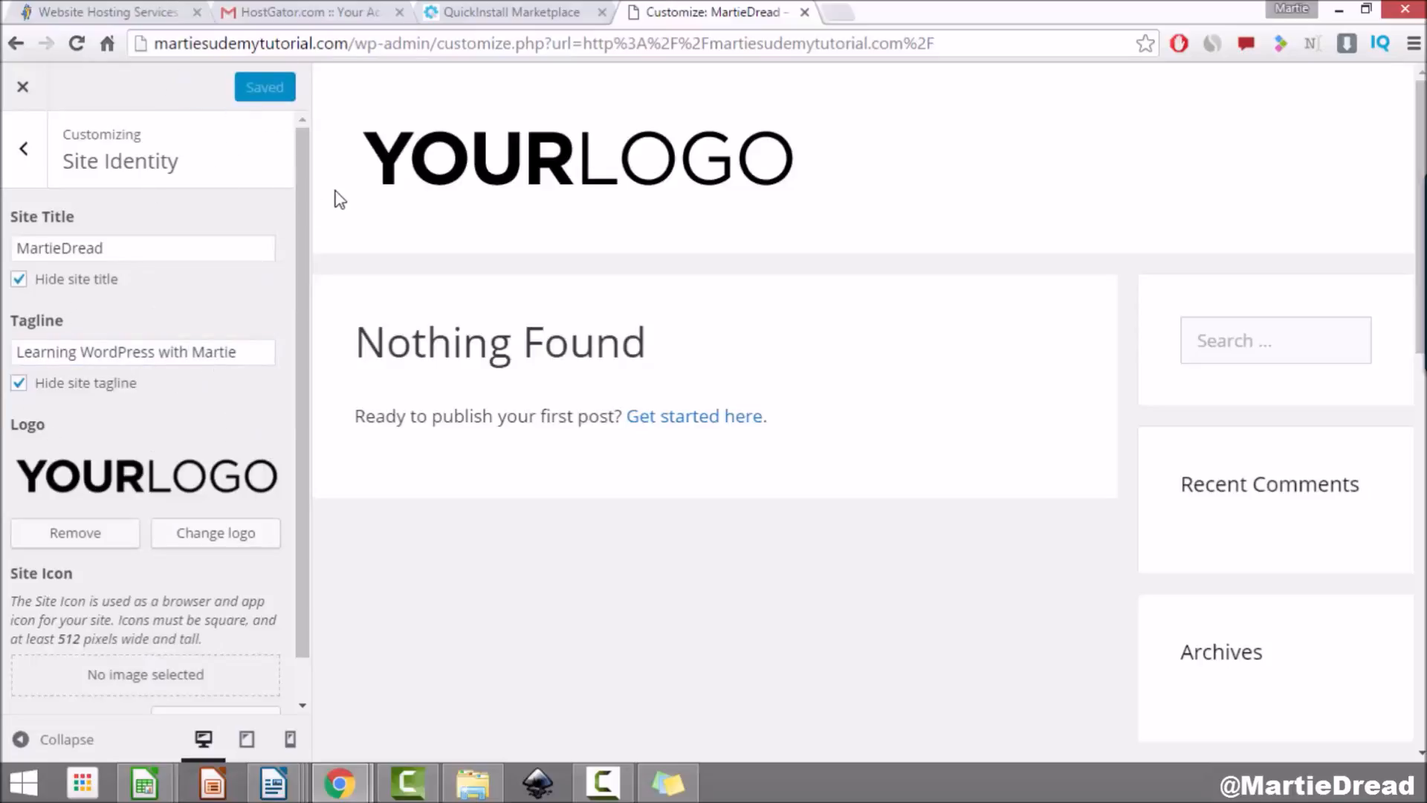
pyautogui.click(21, 157)
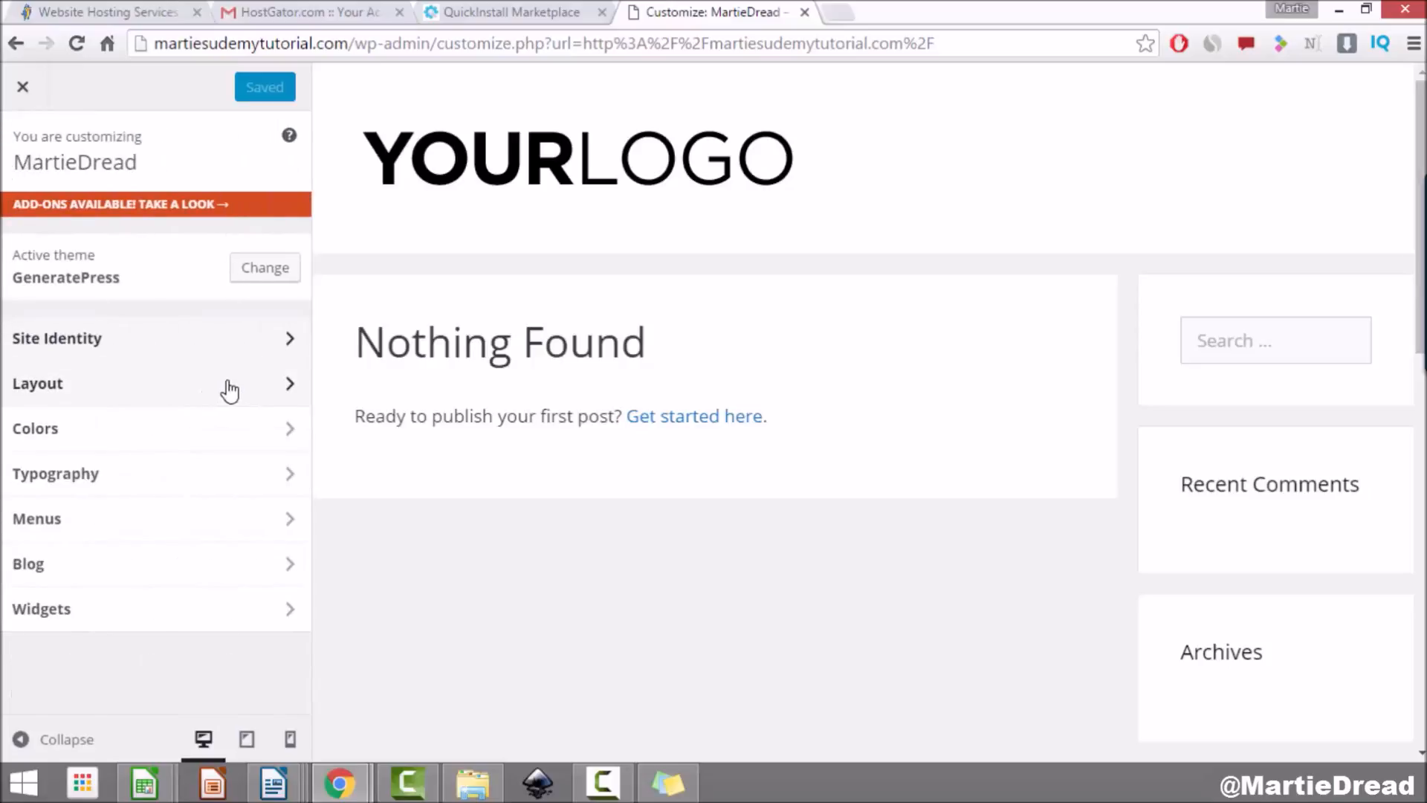
# Step: Look over the Layout options, then go to the Colors section
pyautogui.click(208, 397)
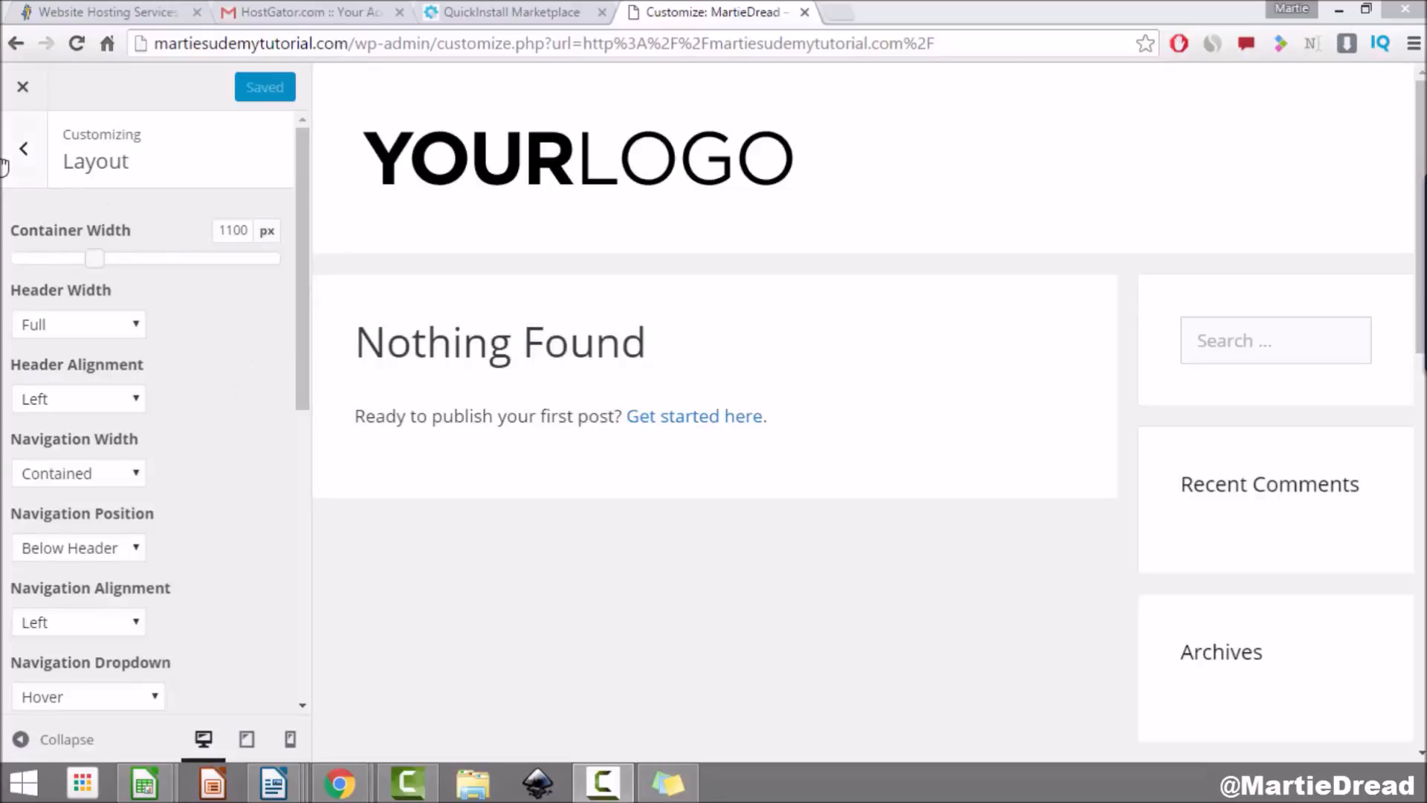
pyautogui.click(30, 153)
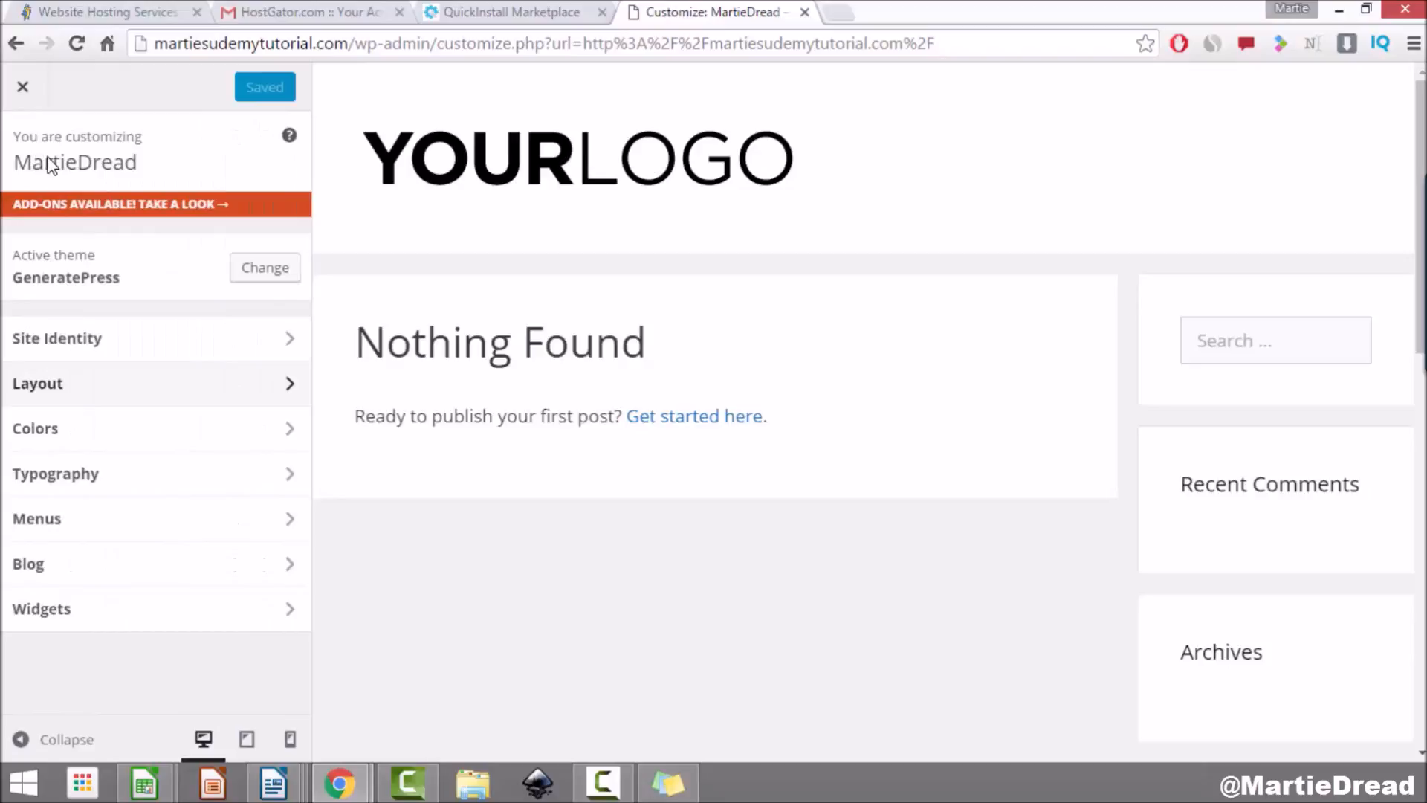
pyautogui.click(190, 439)
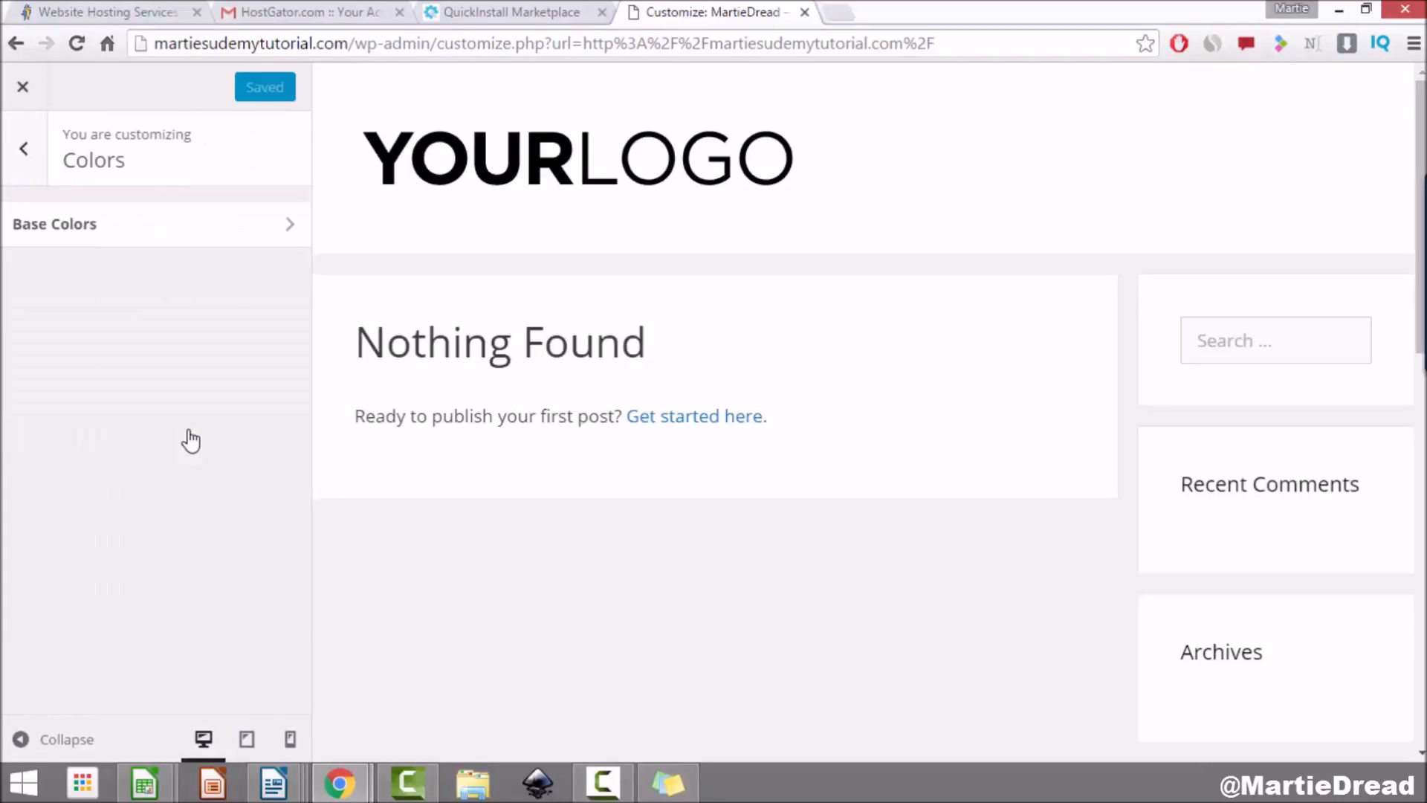
# Step: Try dark grey, near-black and red page backgrounds, then reset the background to default
pyautogui.click(199, 249)
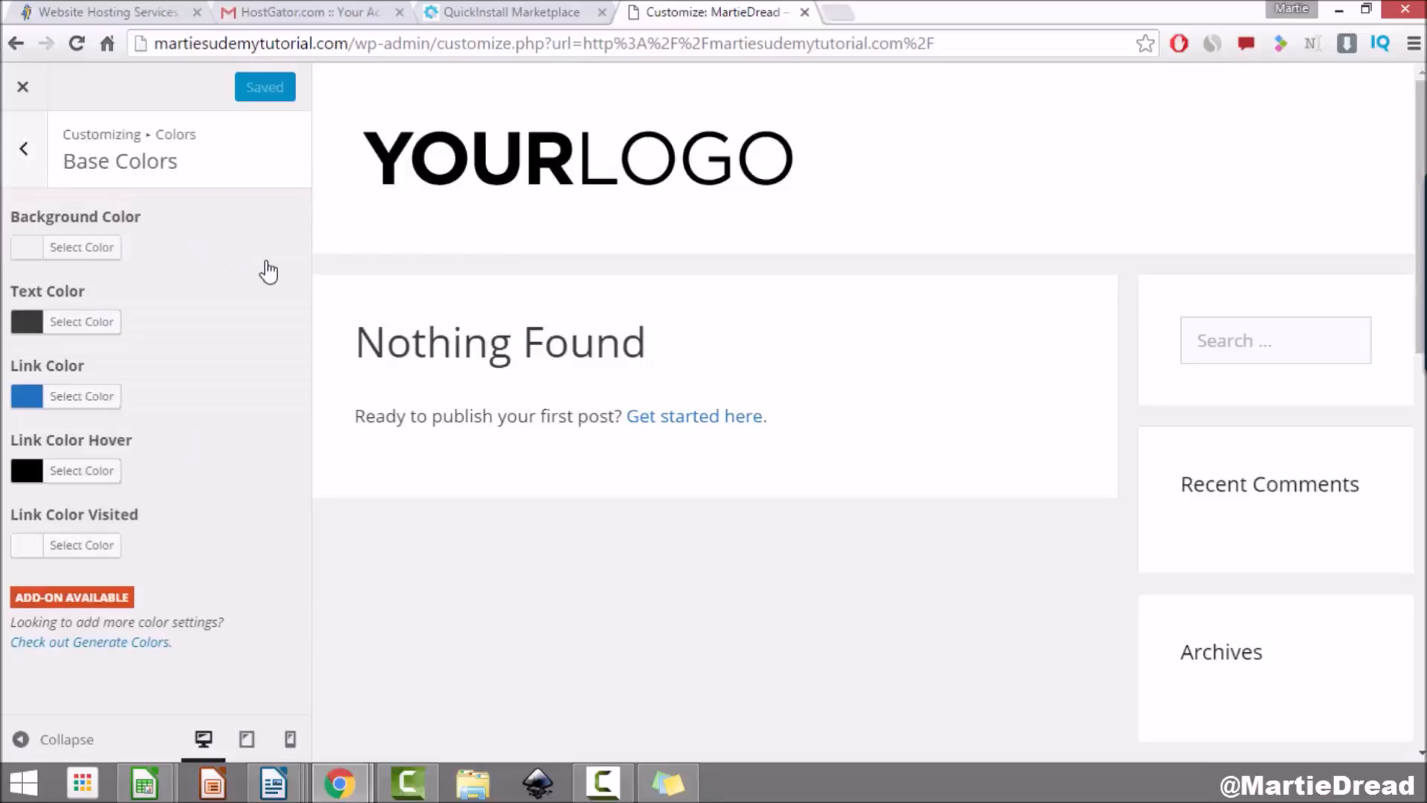
pyautogui.click(84, 249)
pyautogui.click(188, 434)
pyautogui.moveTo(188, 434)
pyautogui.mouseDown()
pyautogui.moveTo(206, 497)
pyautogui.moveTo(105, 408)
pyautogui.moveTo(45, 319)
pyautogui.moveTo(76, 335)
pyautogui.moveTo(77, 361)
pyautogui.mouseUp()
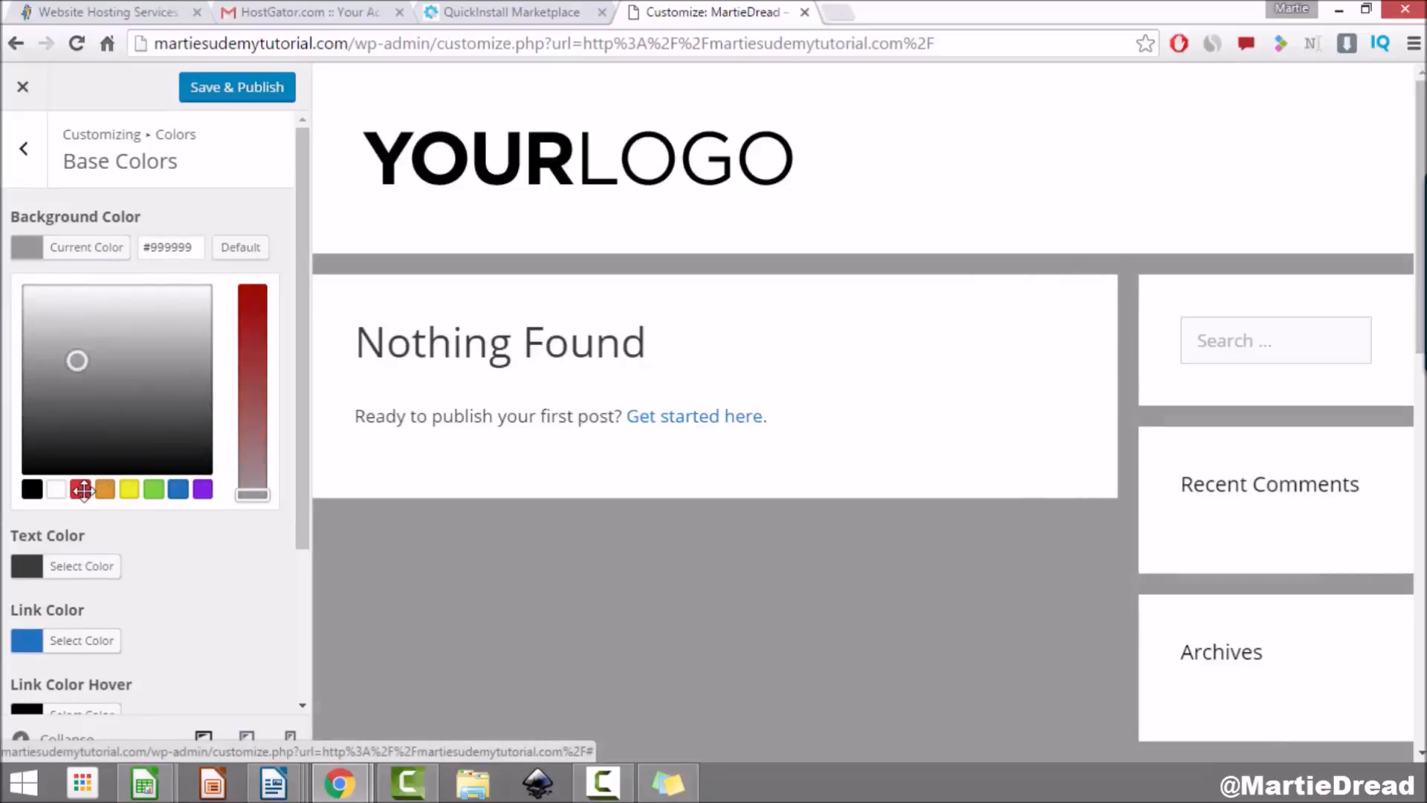
pyautogui.click(87, 489)
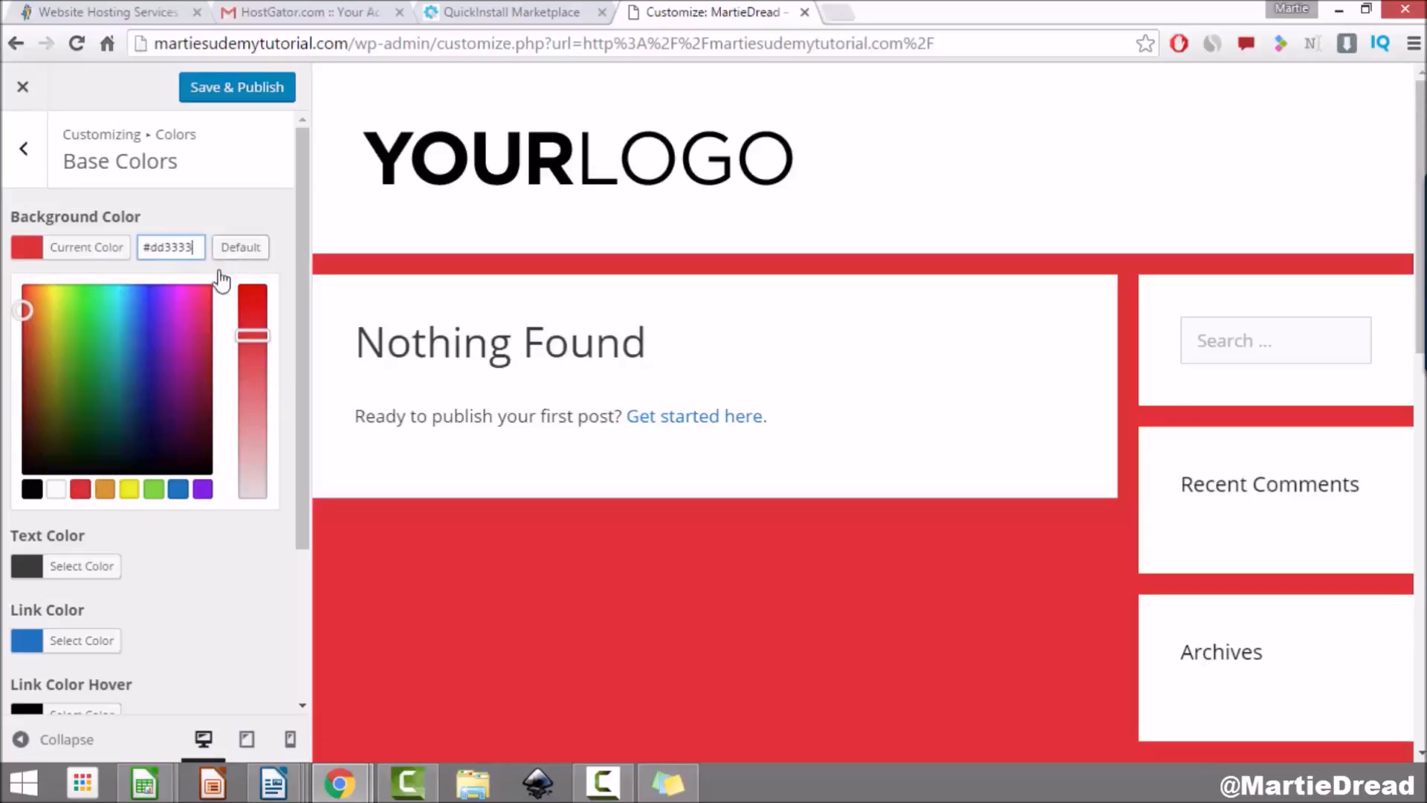
pyautogui.click(236, 253)
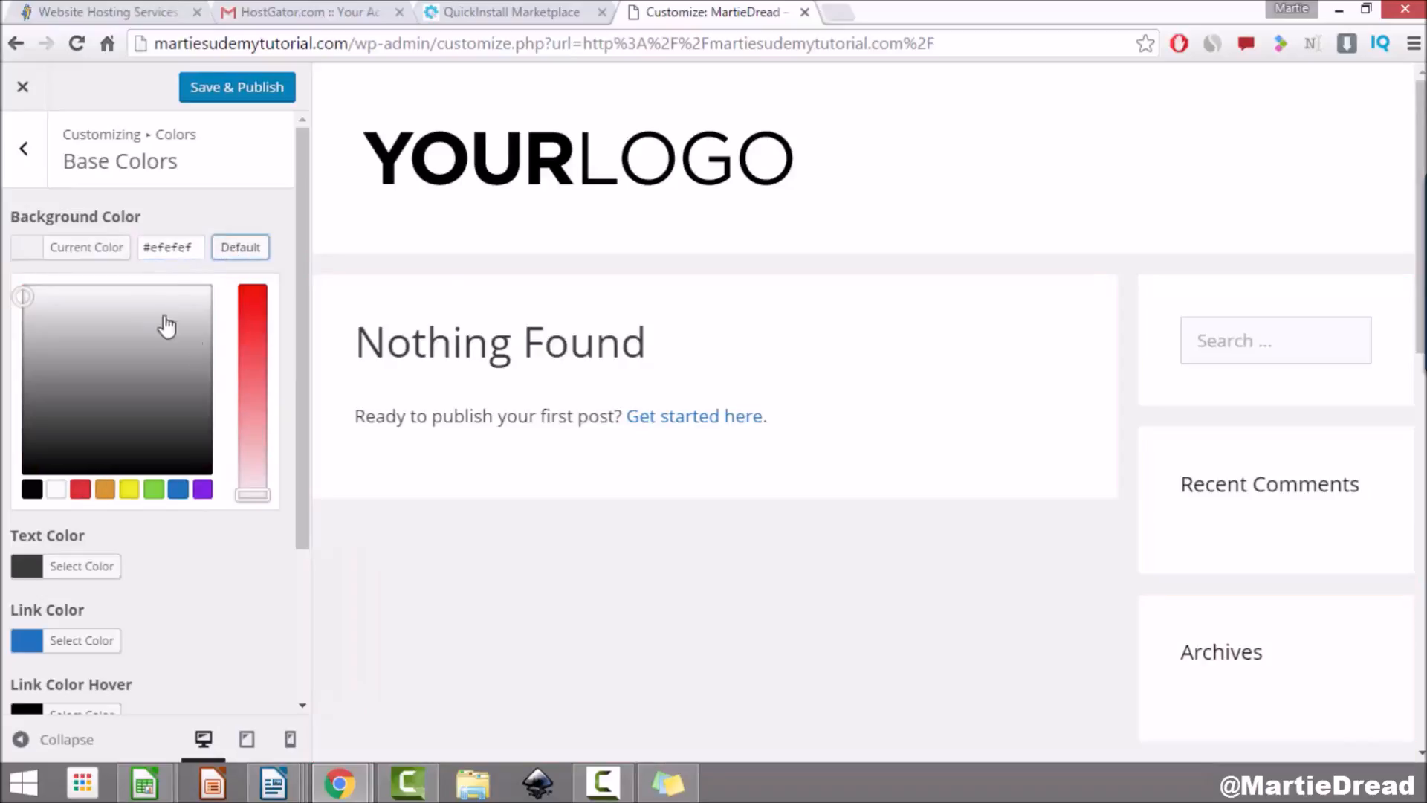
# Step: Preview light grey and purple body text, reset it to default, and set links to #001d75
pyautogui.scroll(-3, 216, 287)
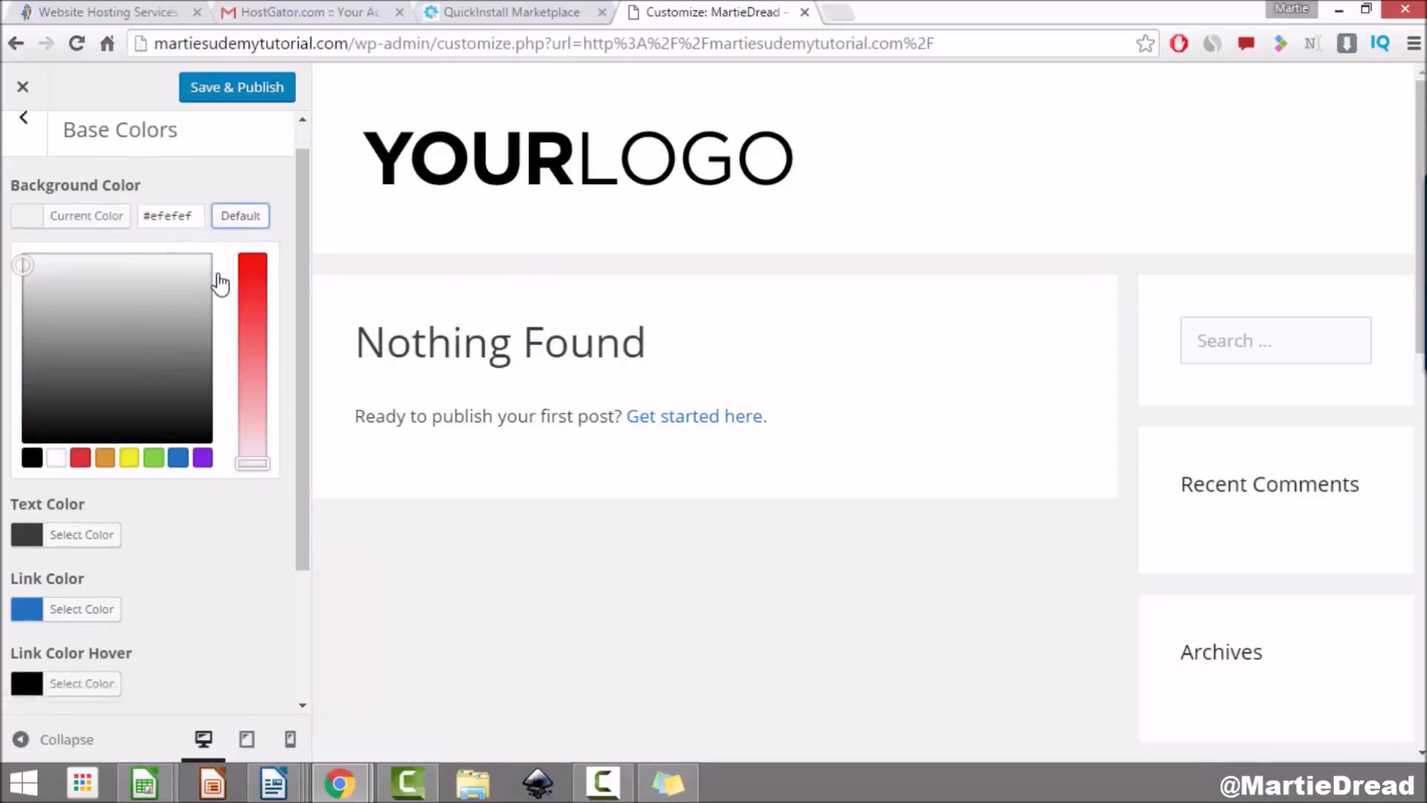
pyautogui.click(100, 475)
pyautogui.moveTo(111, 398)
pyautogui.mouseDown()
pyautogui.moveTo(185, 293)
pyautogui.moveTo(120, 287)
pyautogui.moveTo(113, 339)
pyautogui.mouseUp()
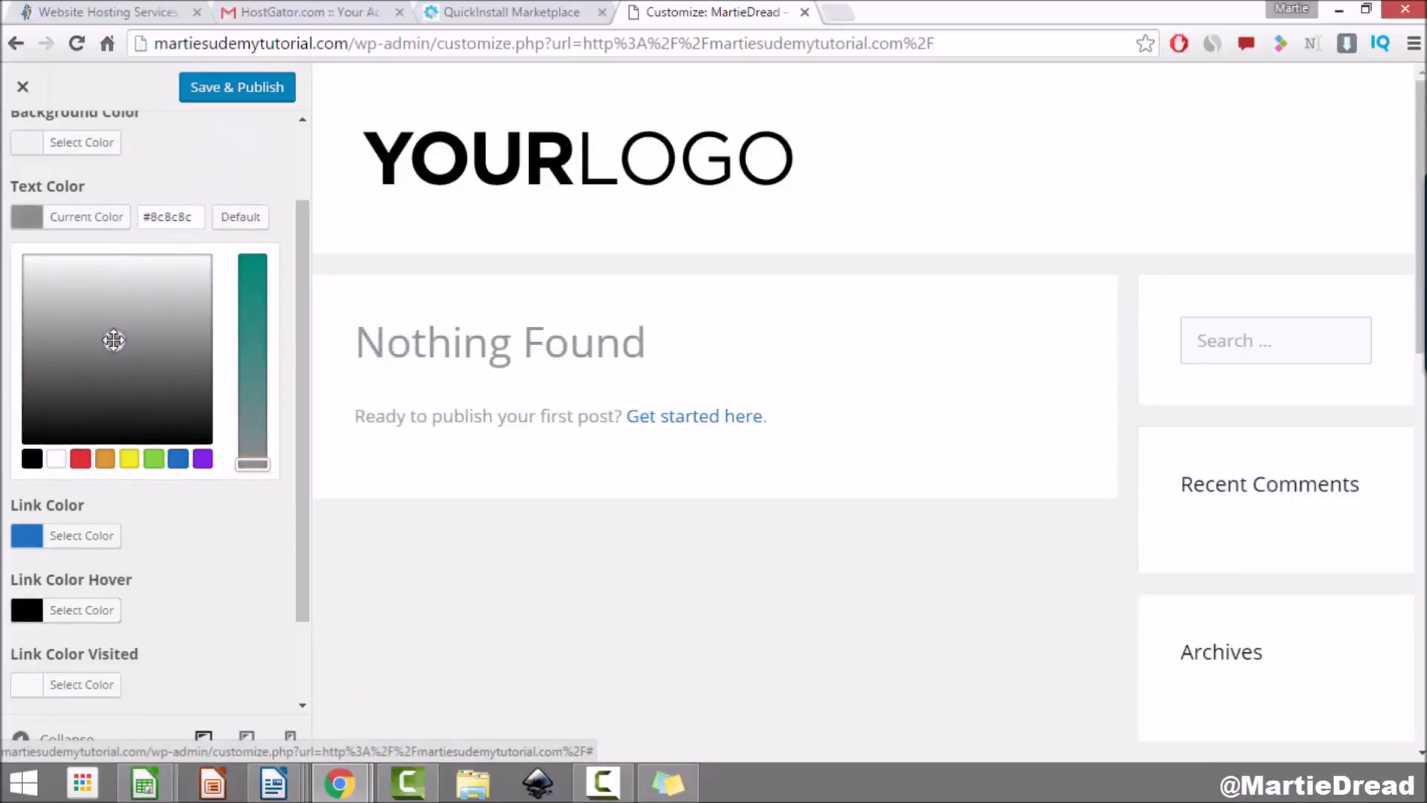
pyautogui.click(200, 461)
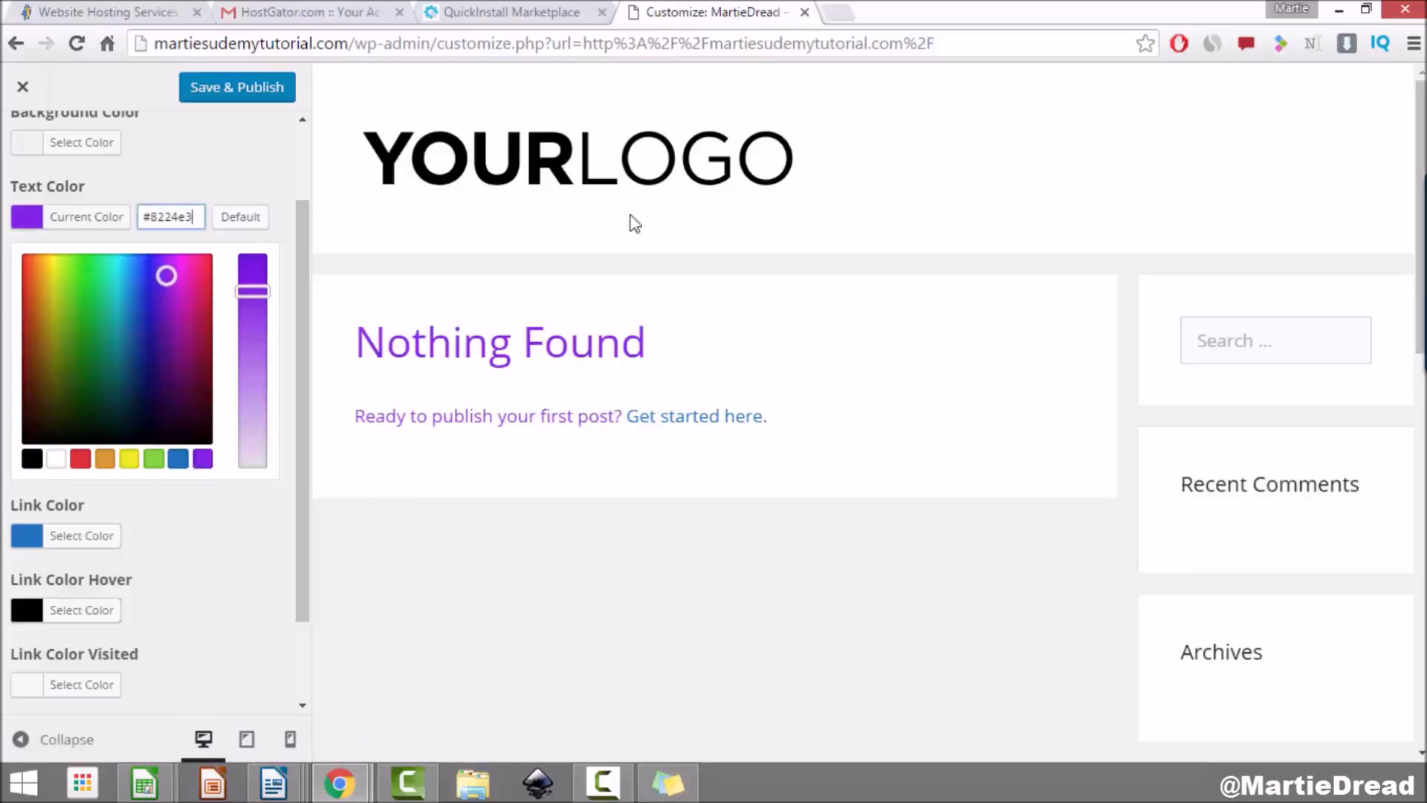
pyautogui.click(239, 221)
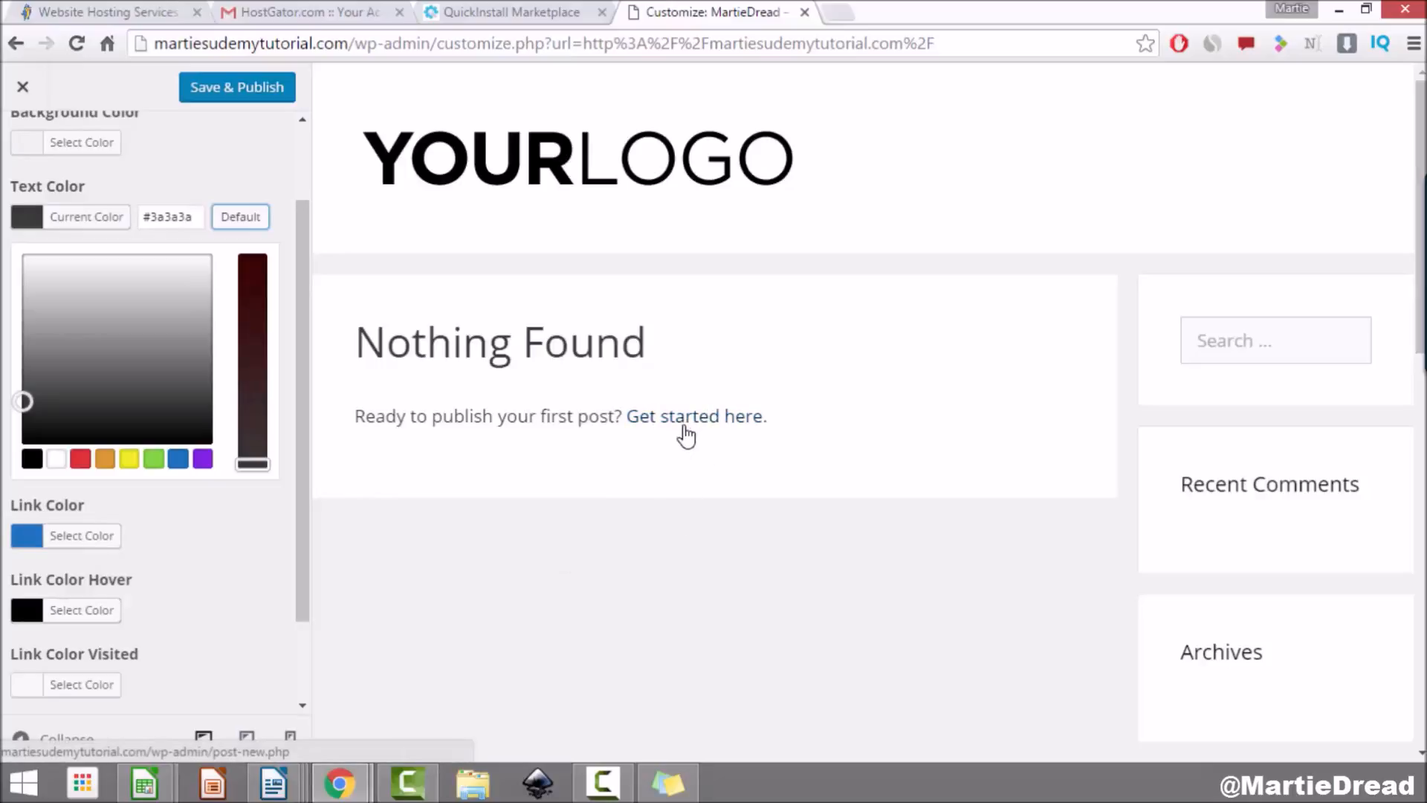
pyautogui.click(82, 536)
pyautogui.moveTo(114, 471); pyautogui.dragTo(142, 430)
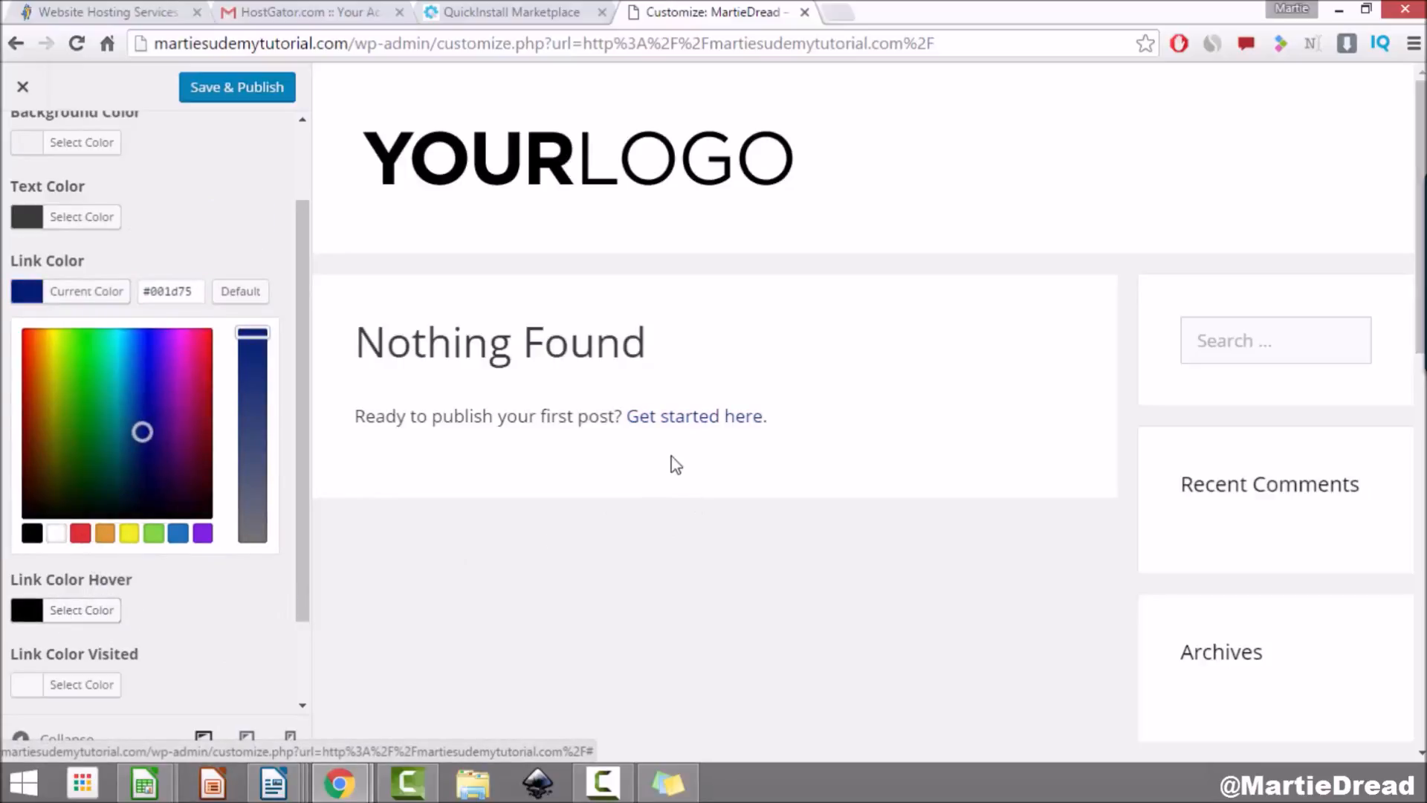
# Step: Preview a yellow link hover colour, then reset it to its default
pyautogui.click(90, 610)
pyautogui.click(130, 608)
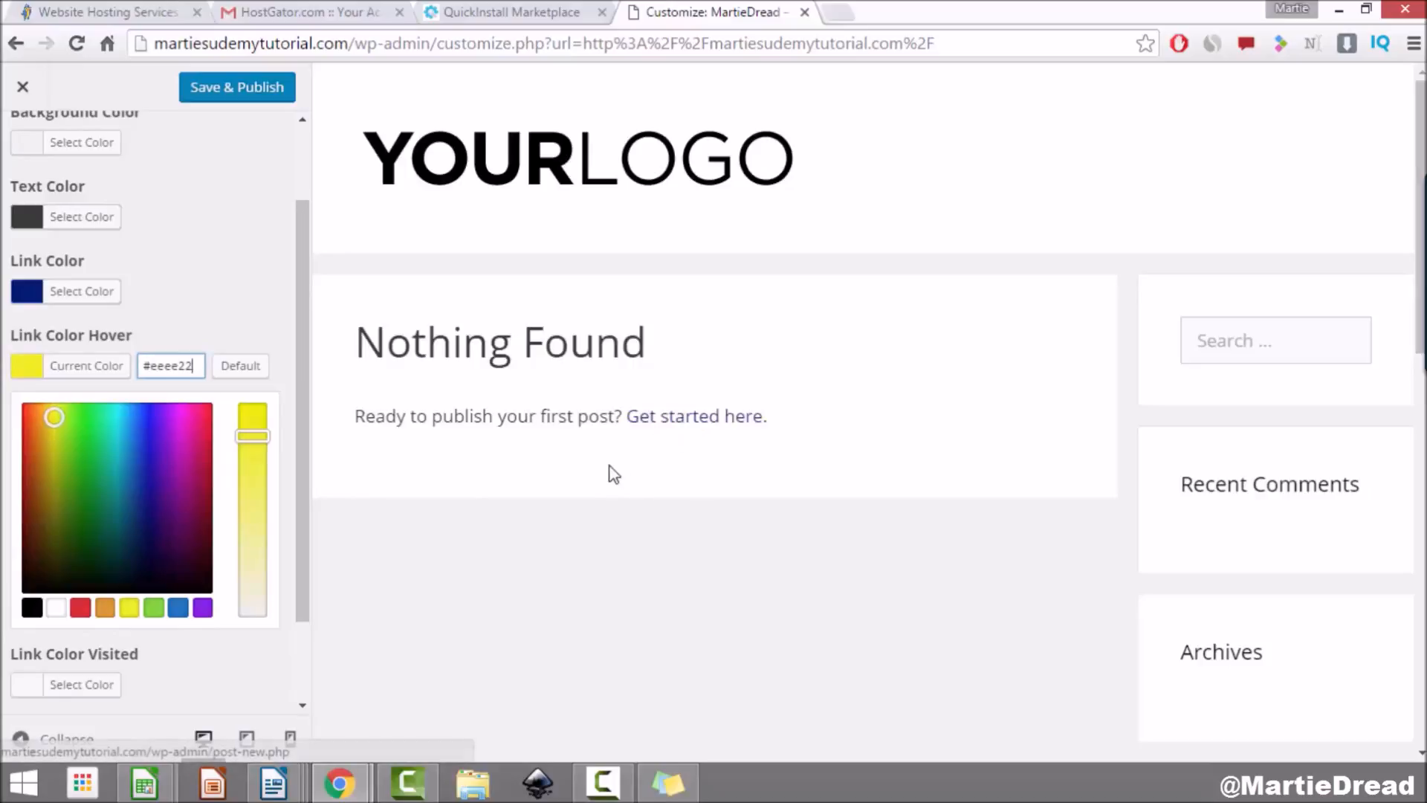
pyautogui.scroll(-2, 140, 468)
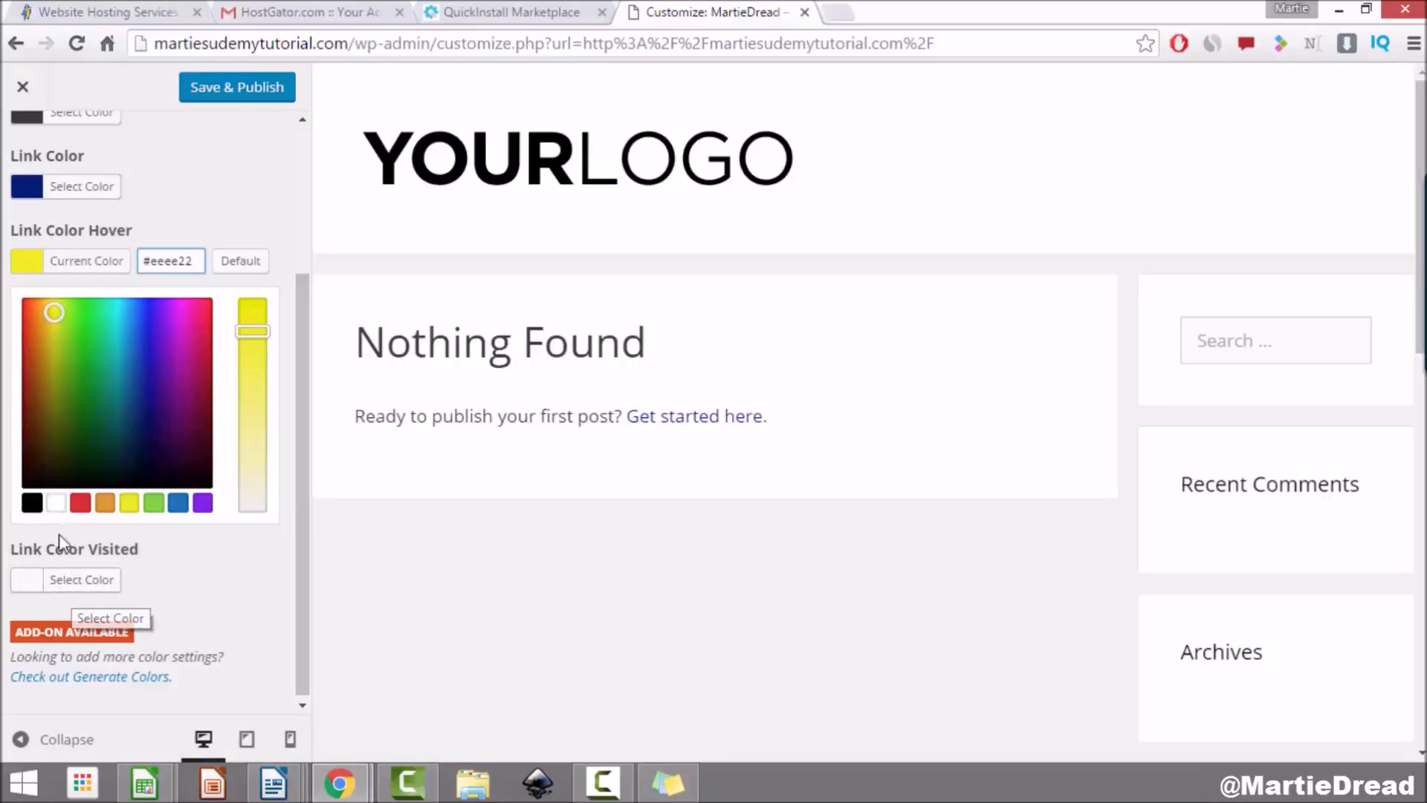
pyautogui.click(240, 262)
# Step: Reset the link colour to default blue #1e73be and publish the colour settings
pyautogui.scroll(1, 34, 349)
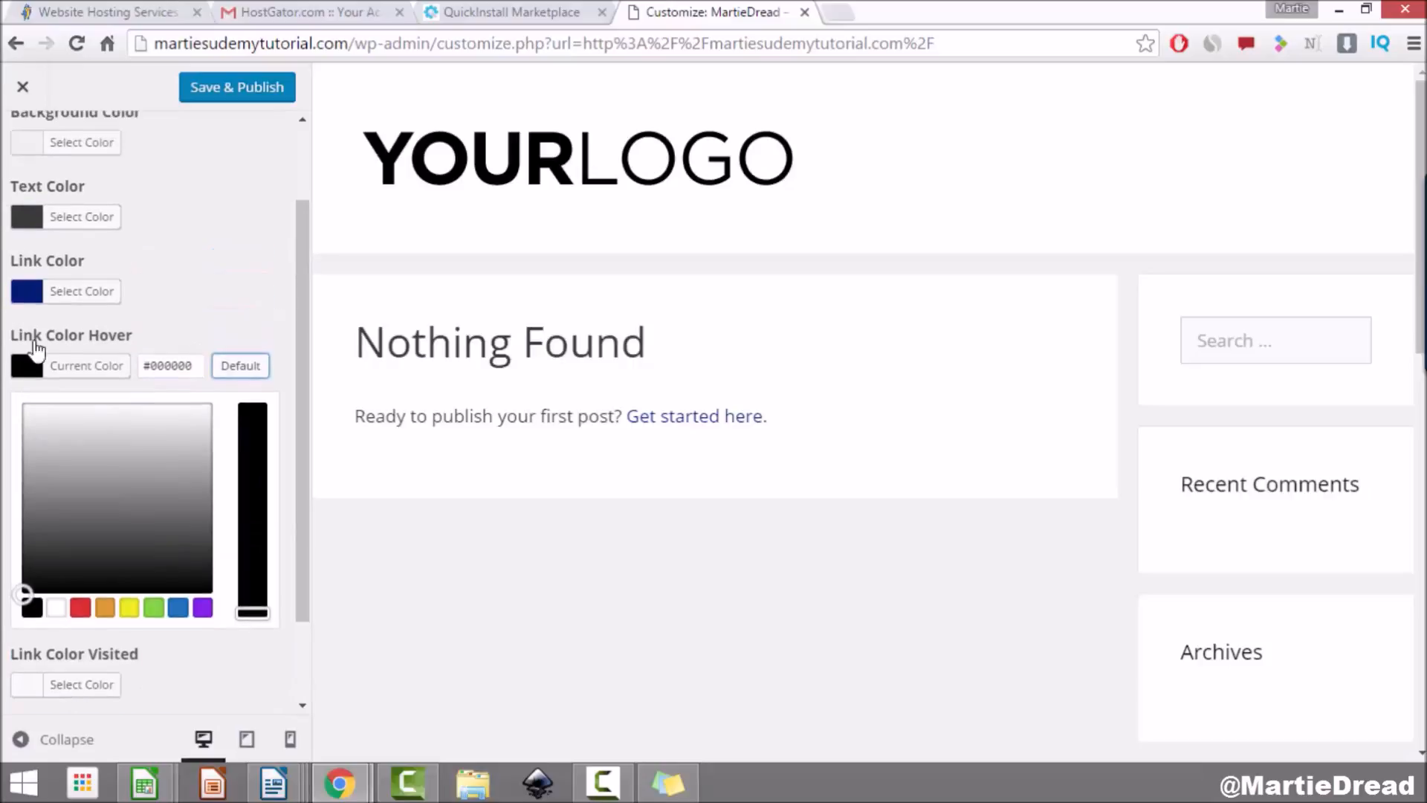
pyautogui.click(34, 294)
pyautogui.click(230, 292)
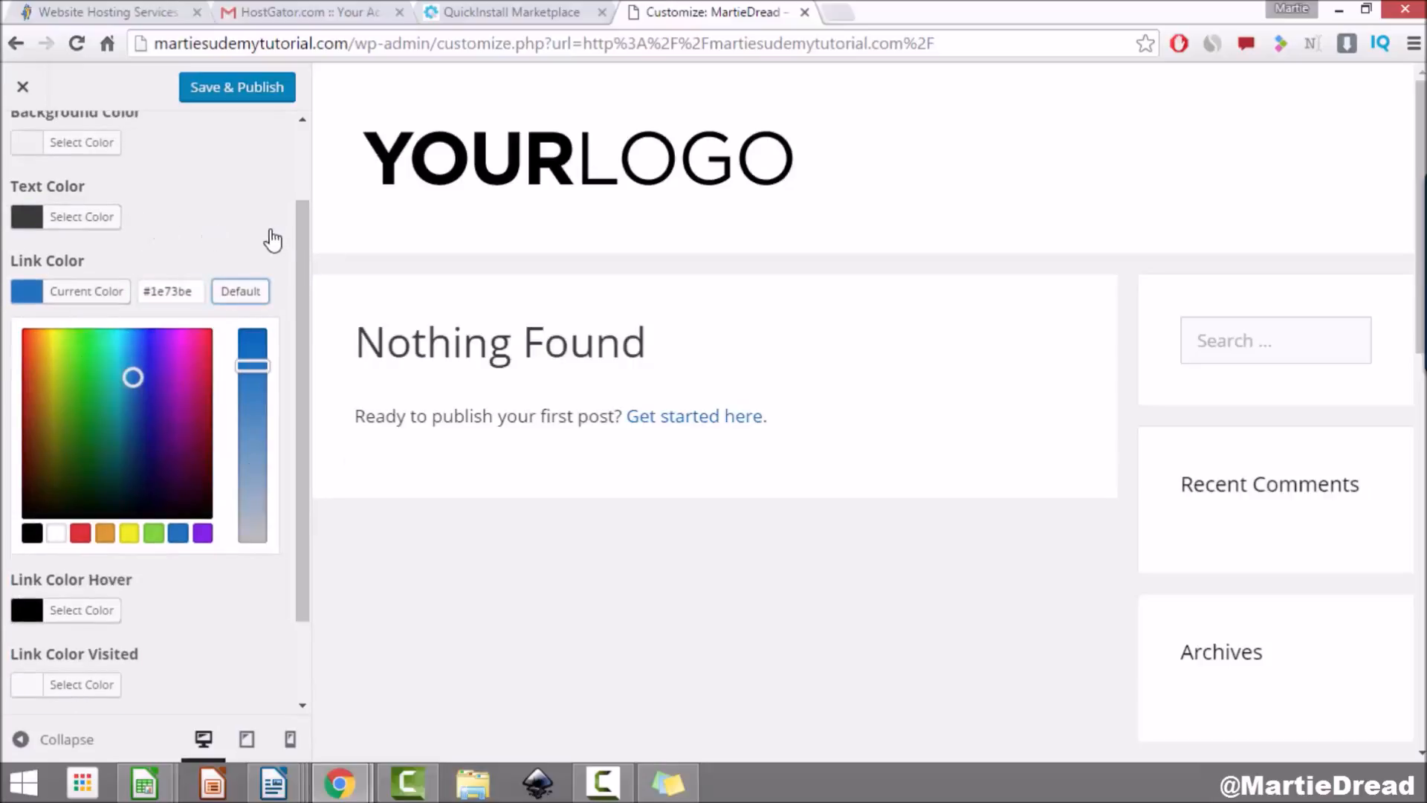
pyautogui.scroll(2, 287, 327)
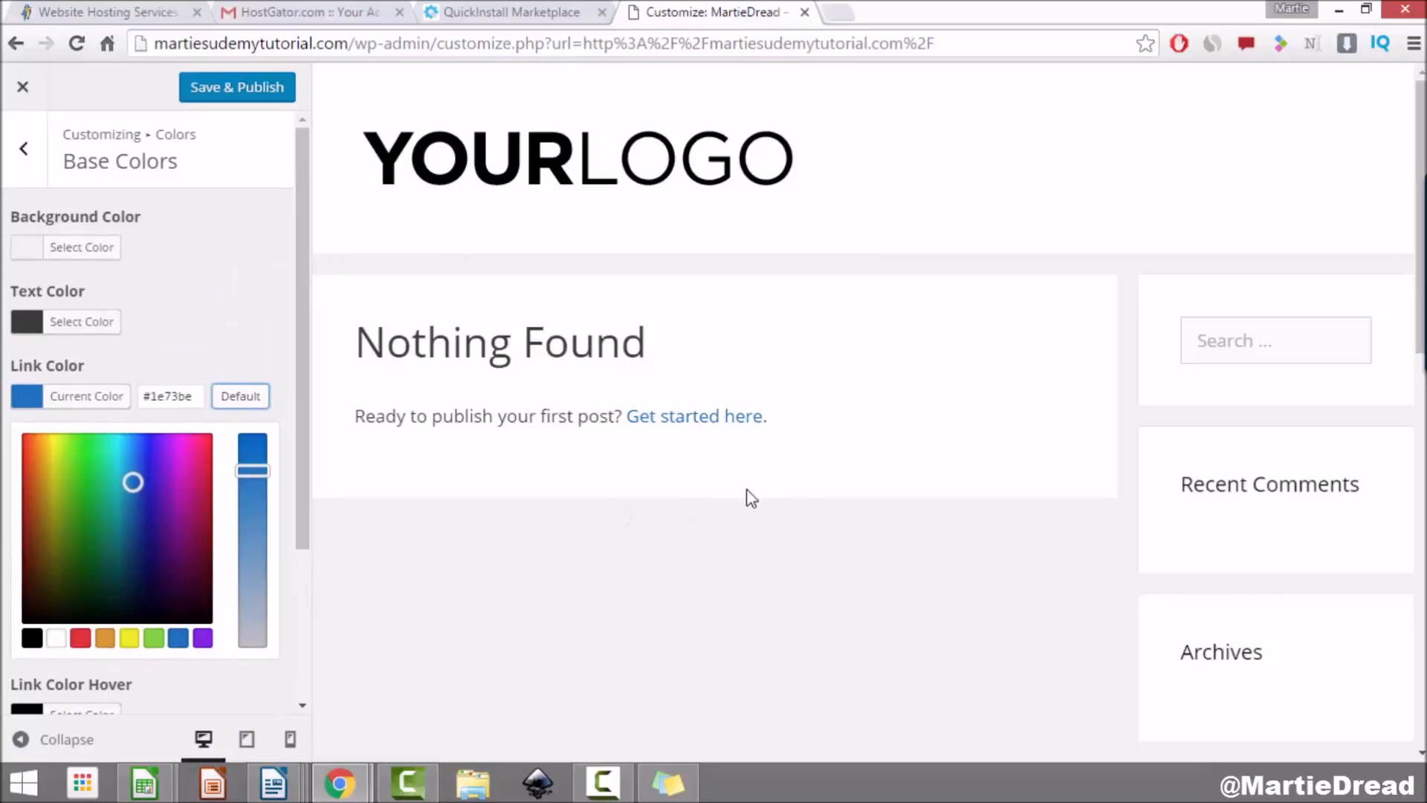
pyautogui.click(238, 97)
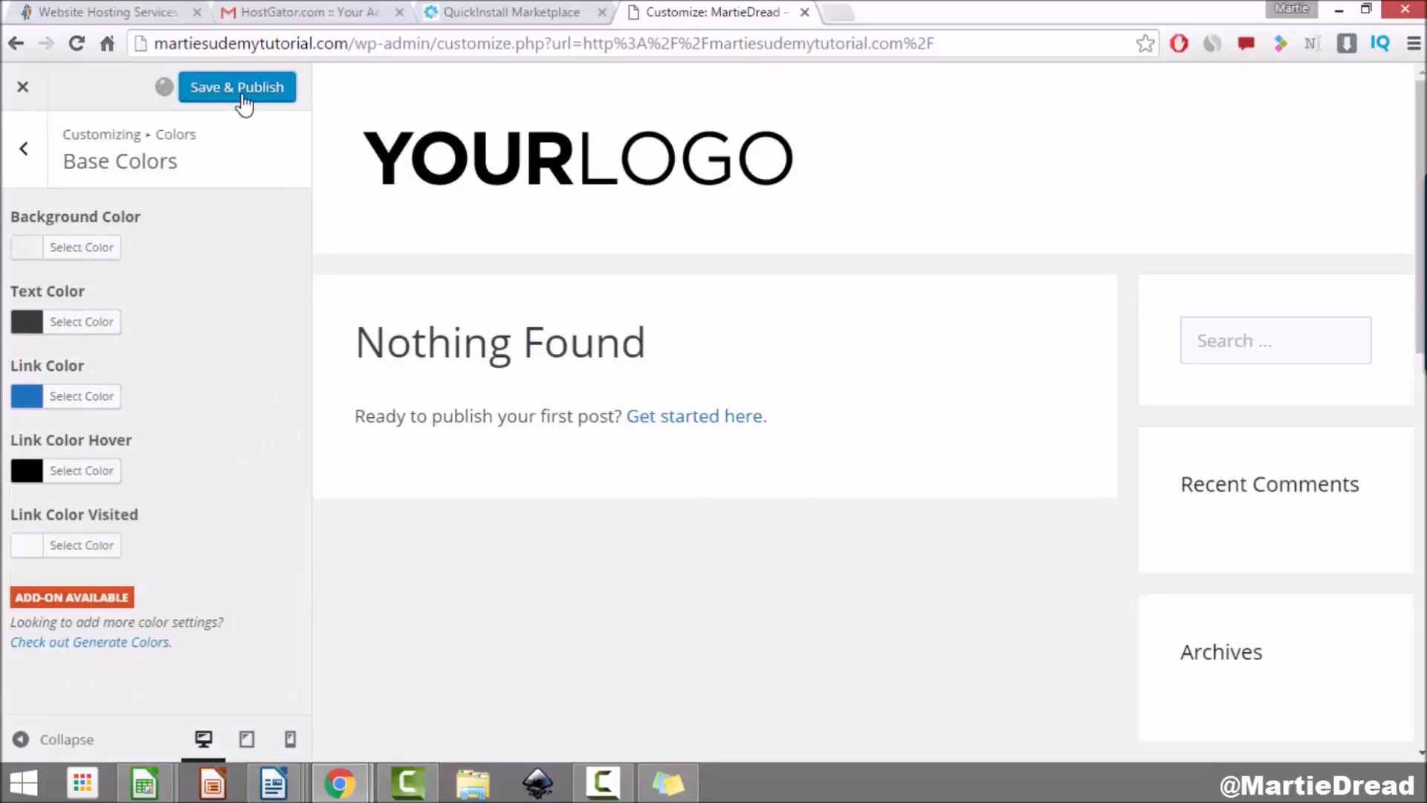
pyautogui.click(32, 174)
pyautogui.click(25, 149)
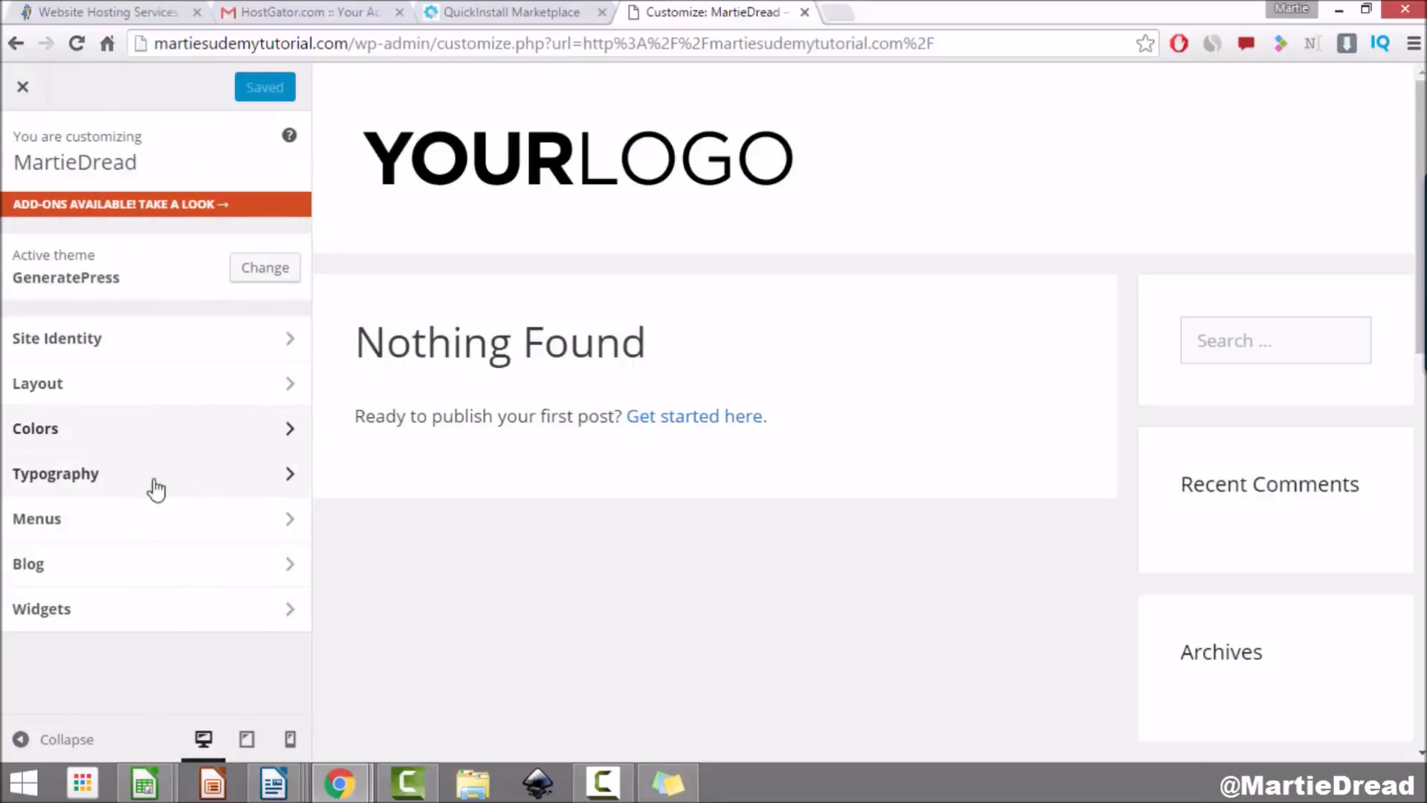
# Step: In Typography, preview Offside and then Nobile as the body font family
pyautogui.click(214, 486)
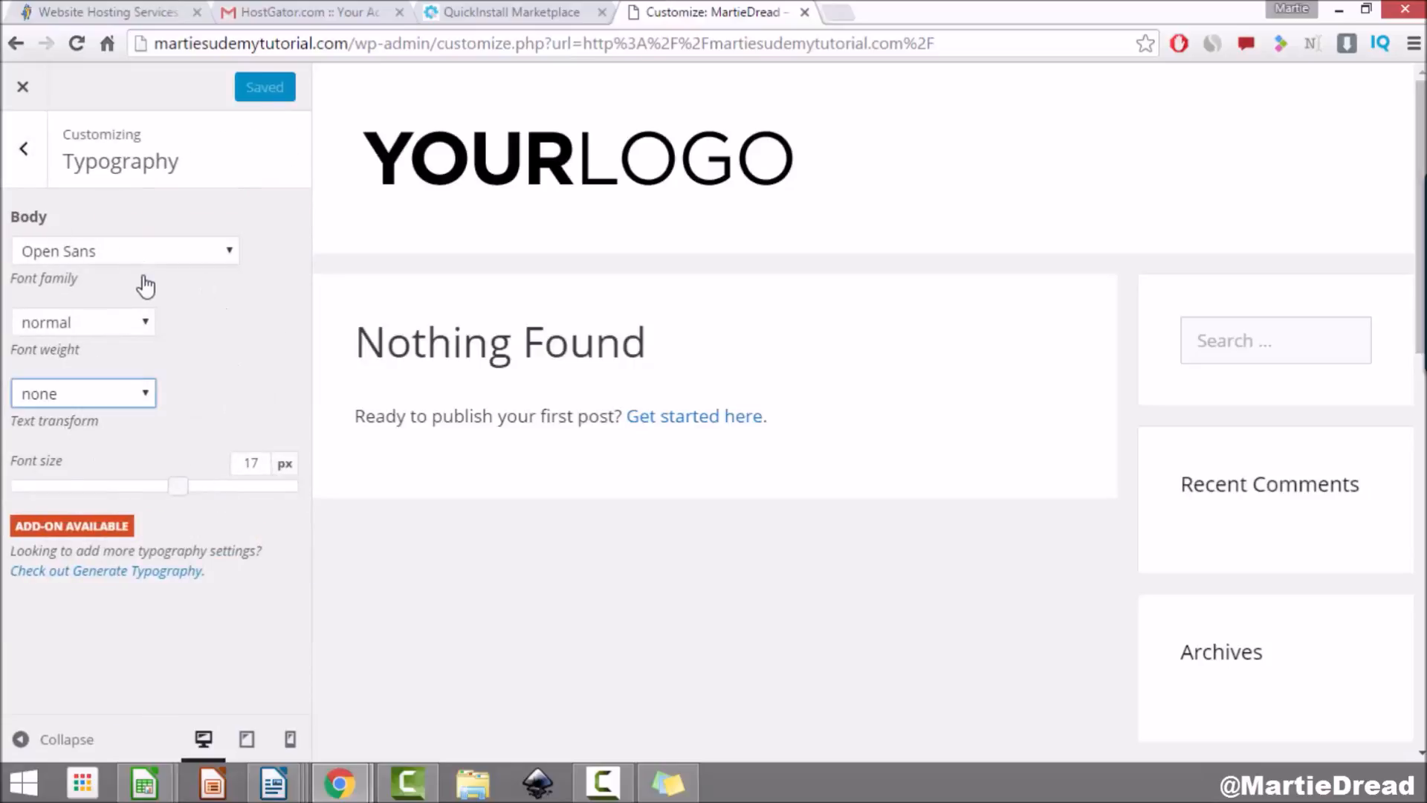
pyautogui.click(218, 258)
pyautogui.click(217, 255)
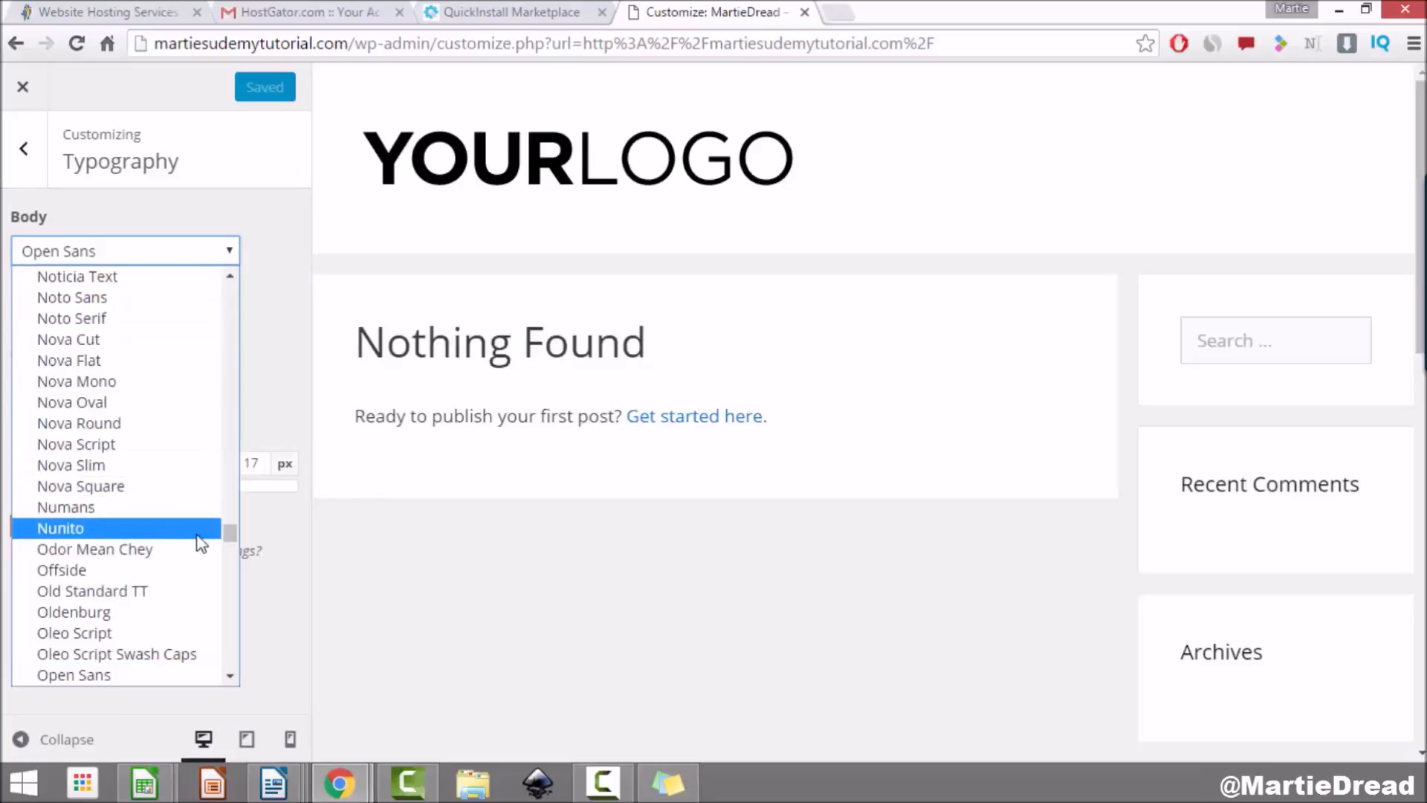
pyautogui.click(148, 570)
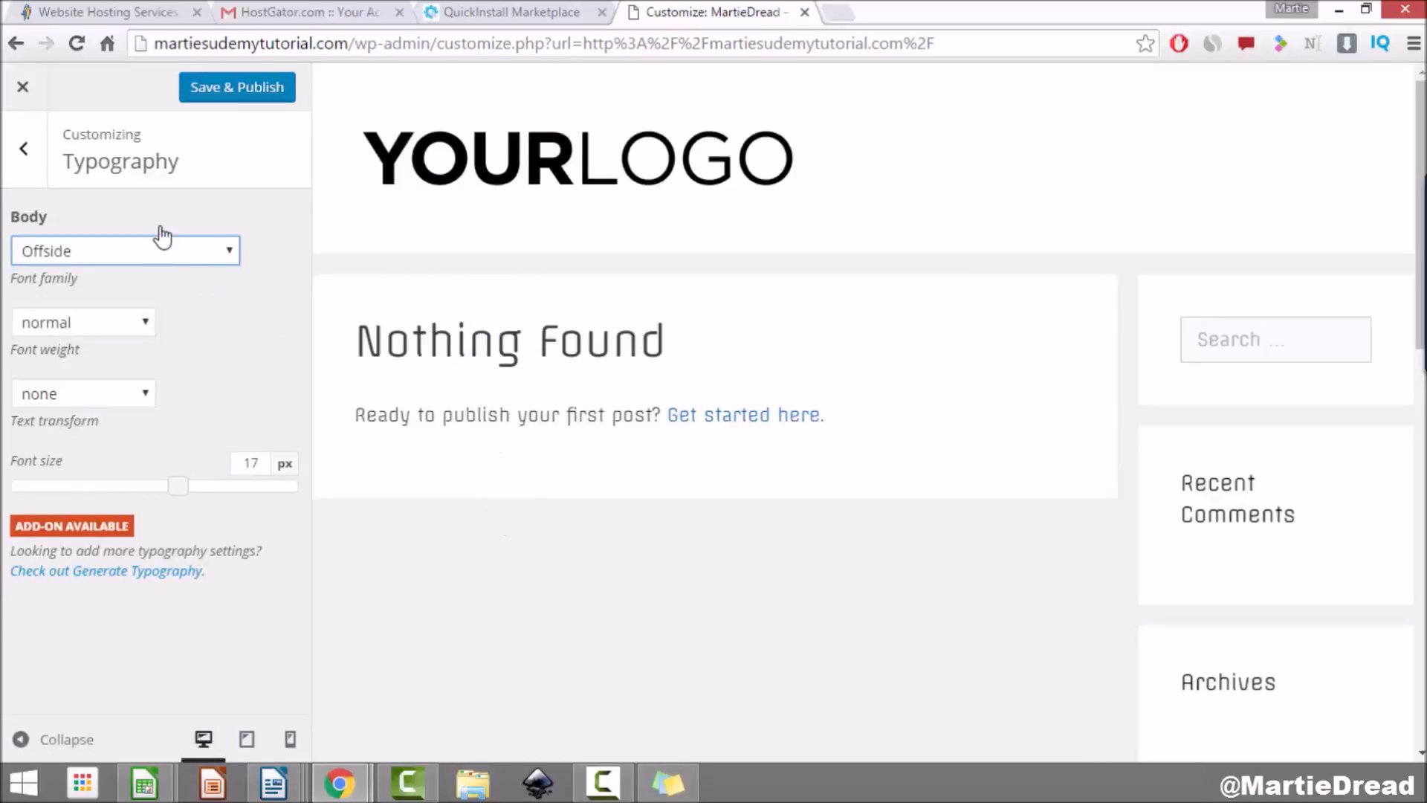
pyautogui.click(177, 256)
pyautogui.click(158, 281)
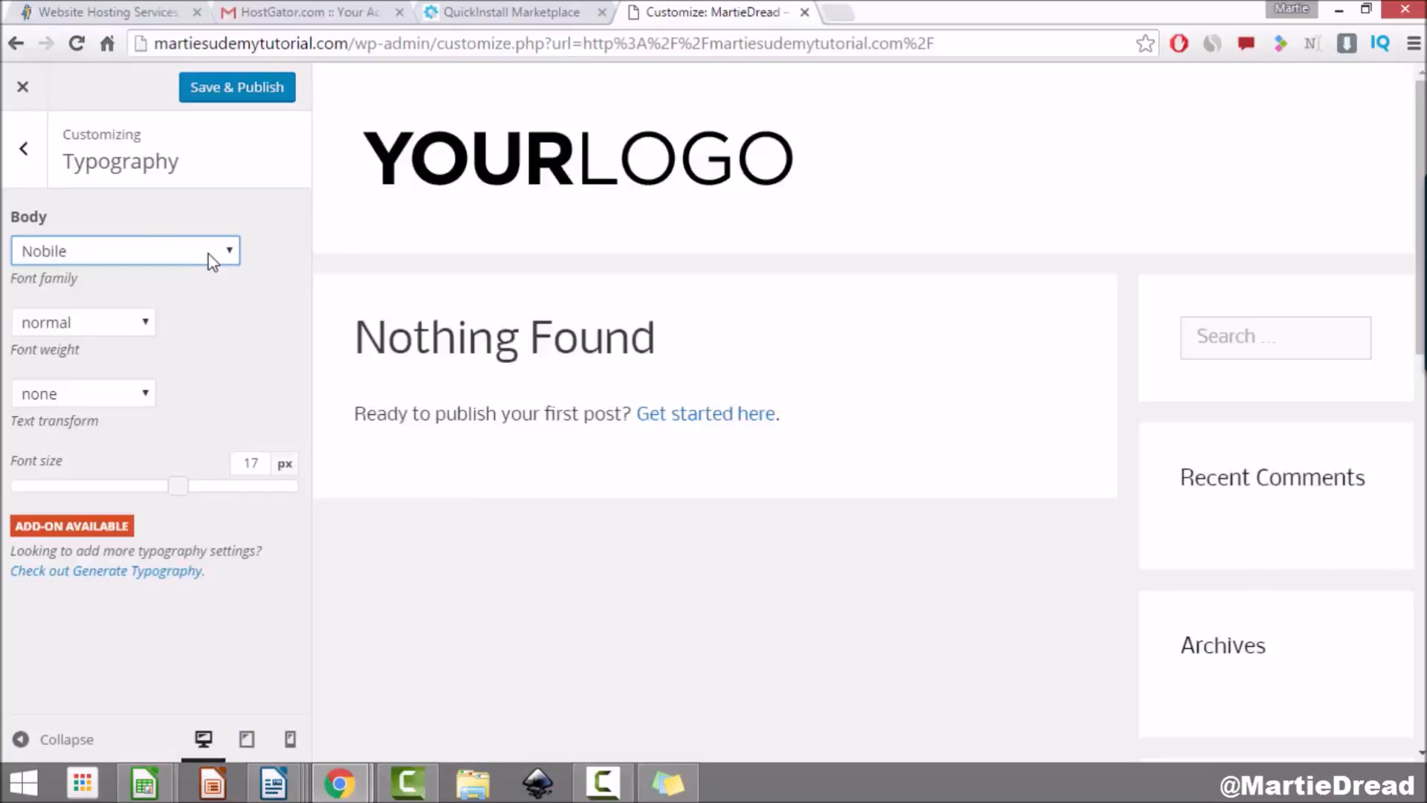
# Step: Switch the body font family back to Open Sans
pyautogui.click(212, 260)
pyautogui.scroll(10, 171, 386)
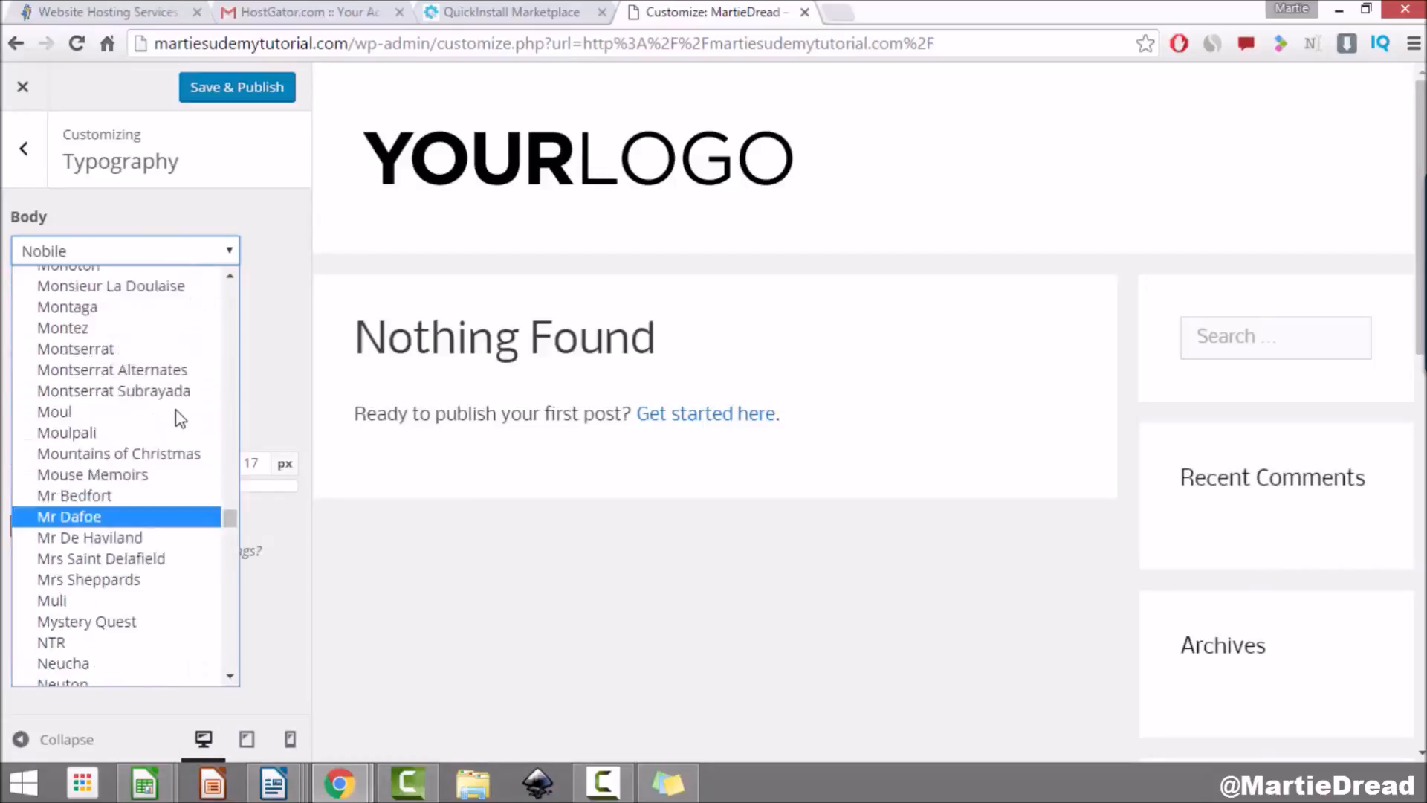
pyautogui.scroll(-15, 145, 401)
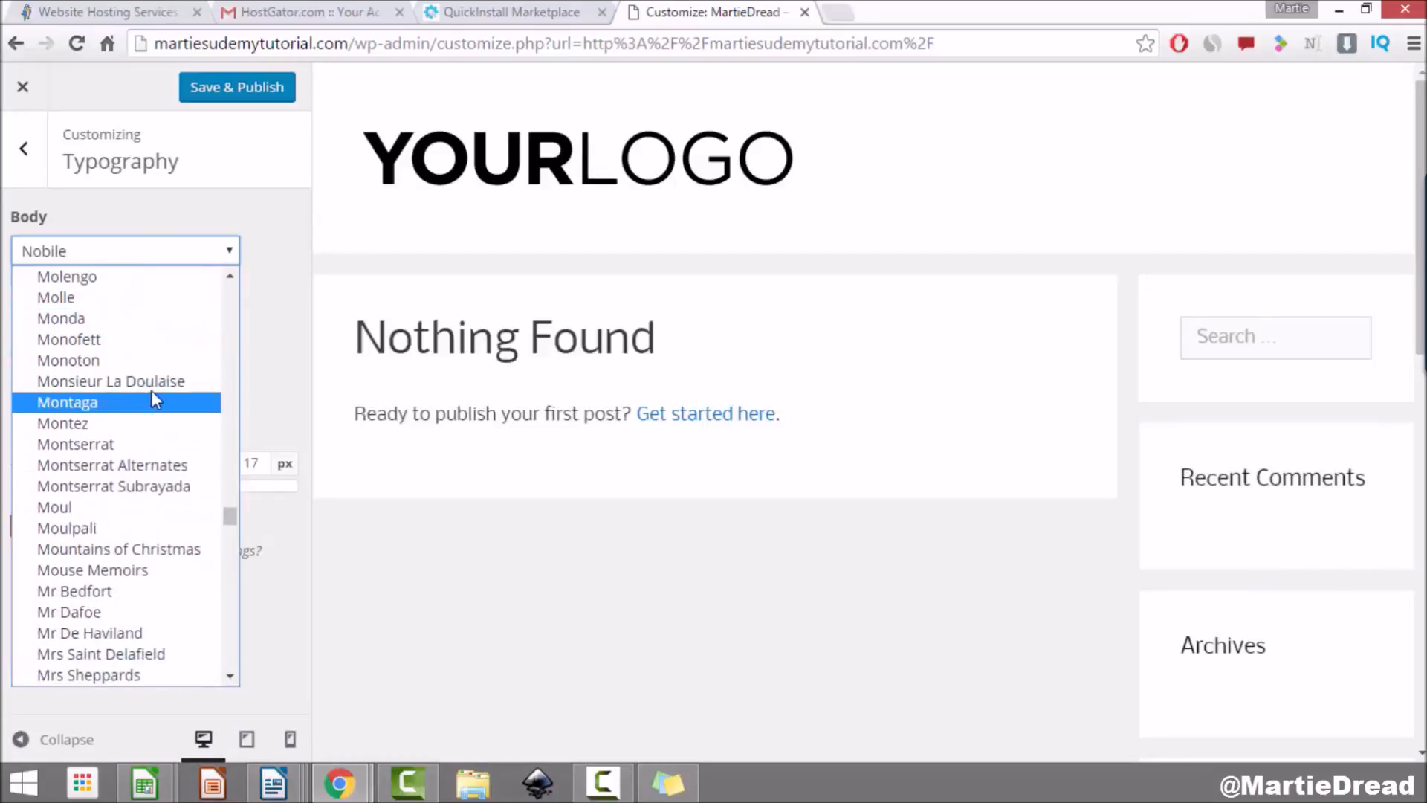
pyautogui.scroll(-6, 154, 394)
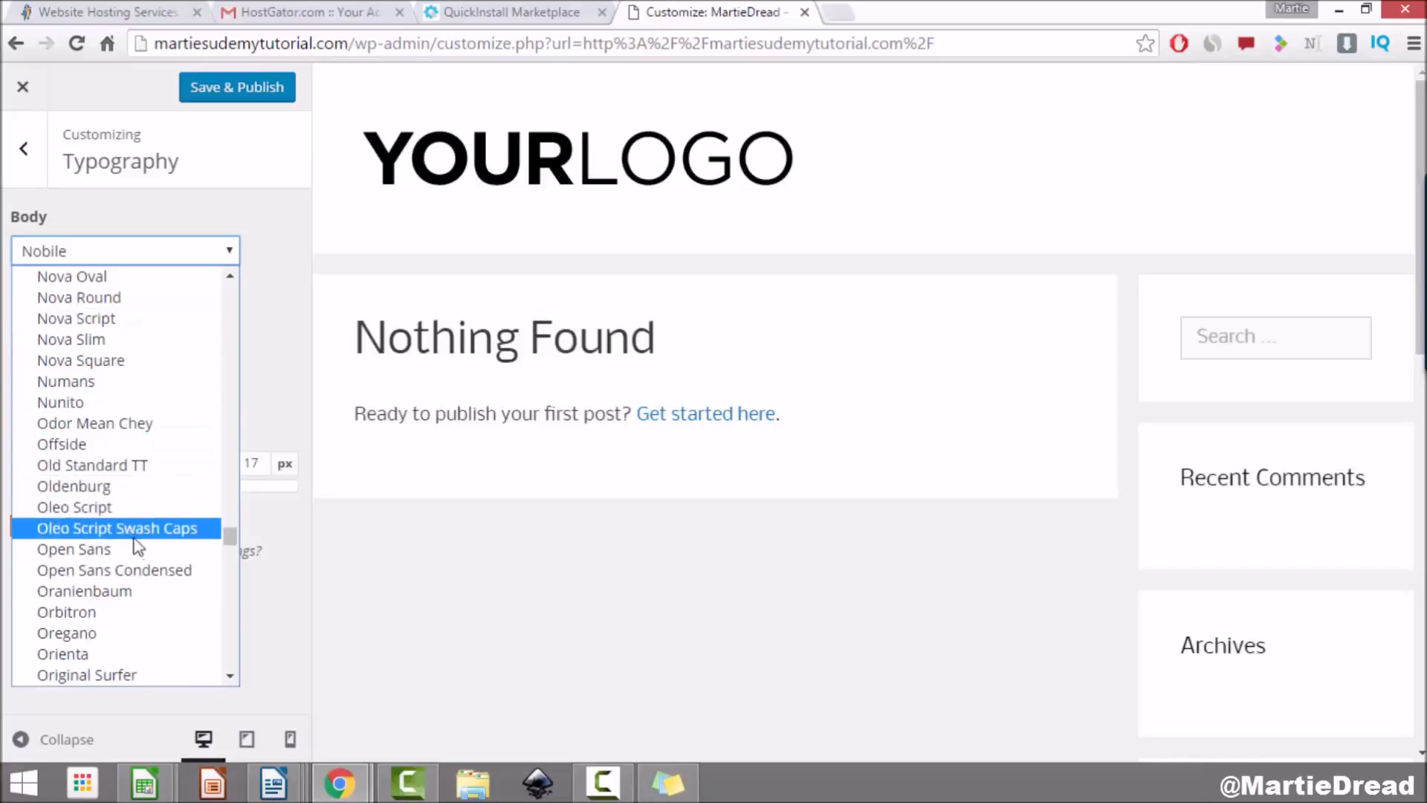
pyautogui.click(163, 550)
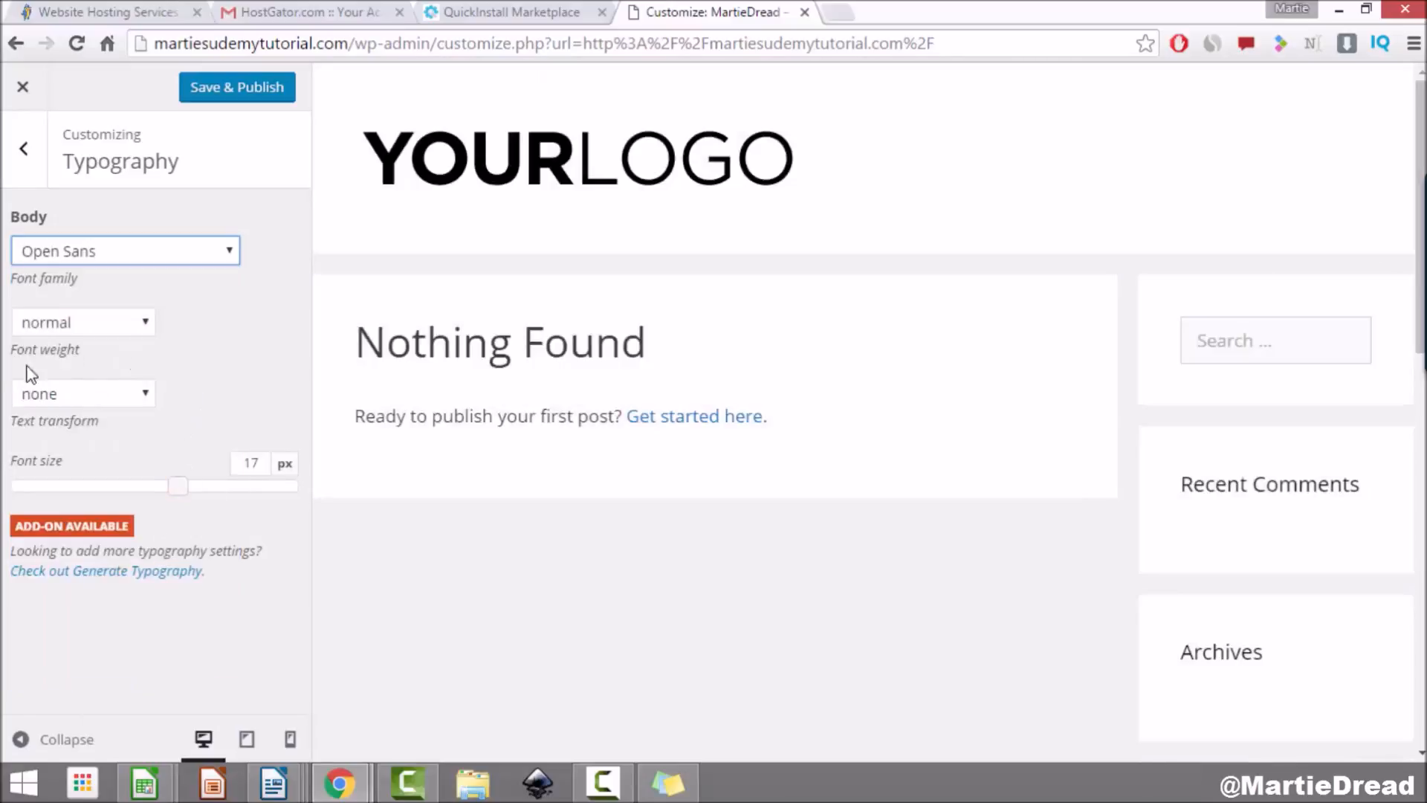
pyautogui.click(113, 327)
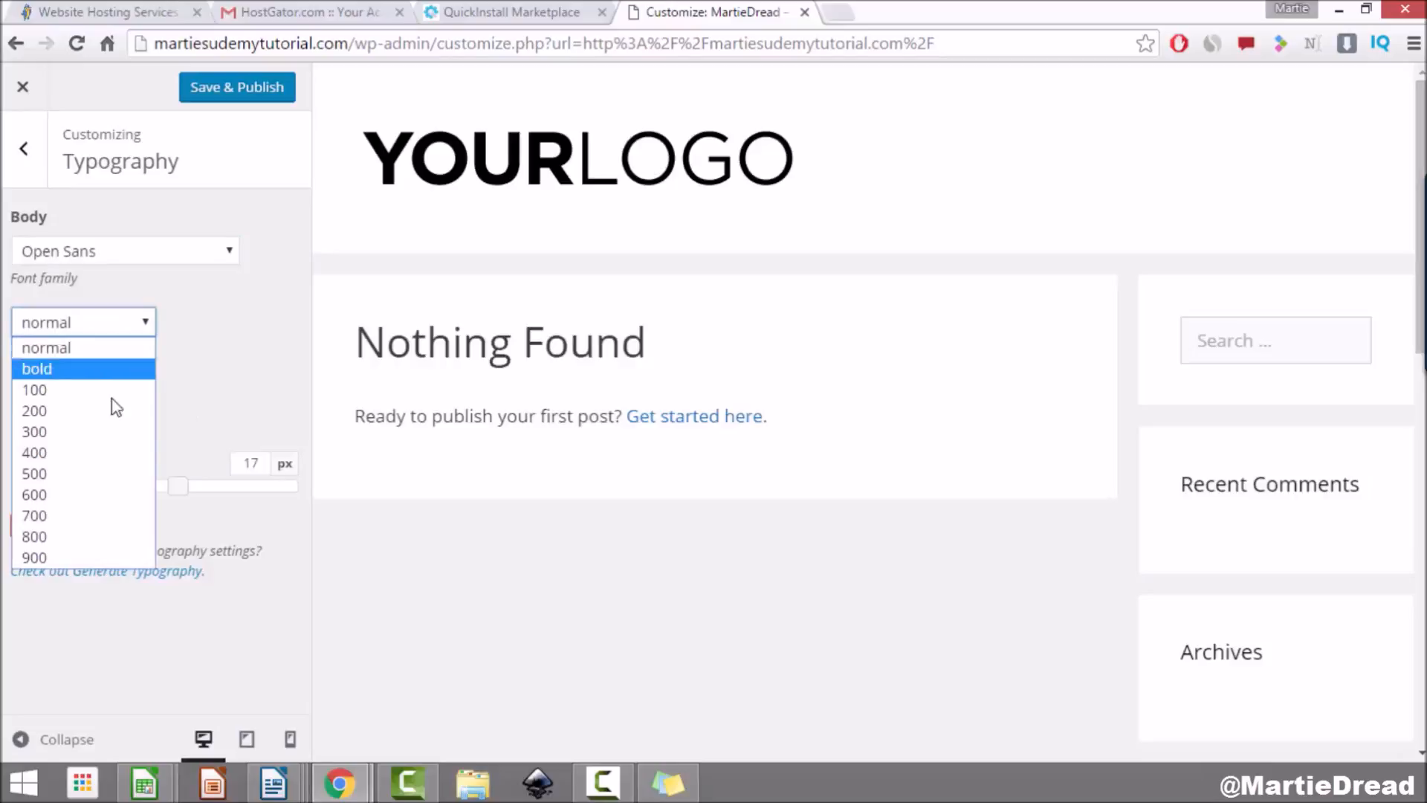
# Step: Leave the body font weight at normal and text transform at none
pyautogui.click(200, 324)
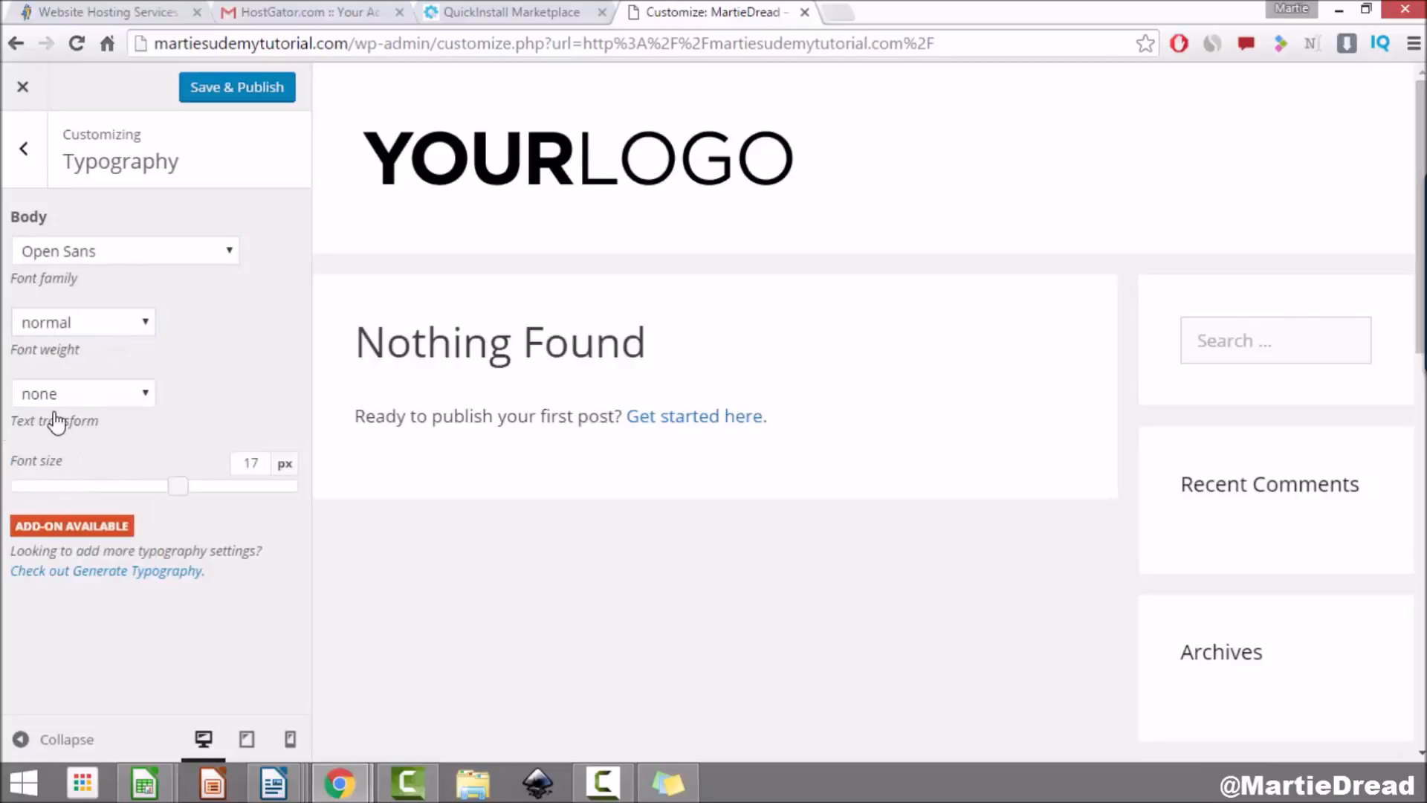
pyautogui.click(105, 398)
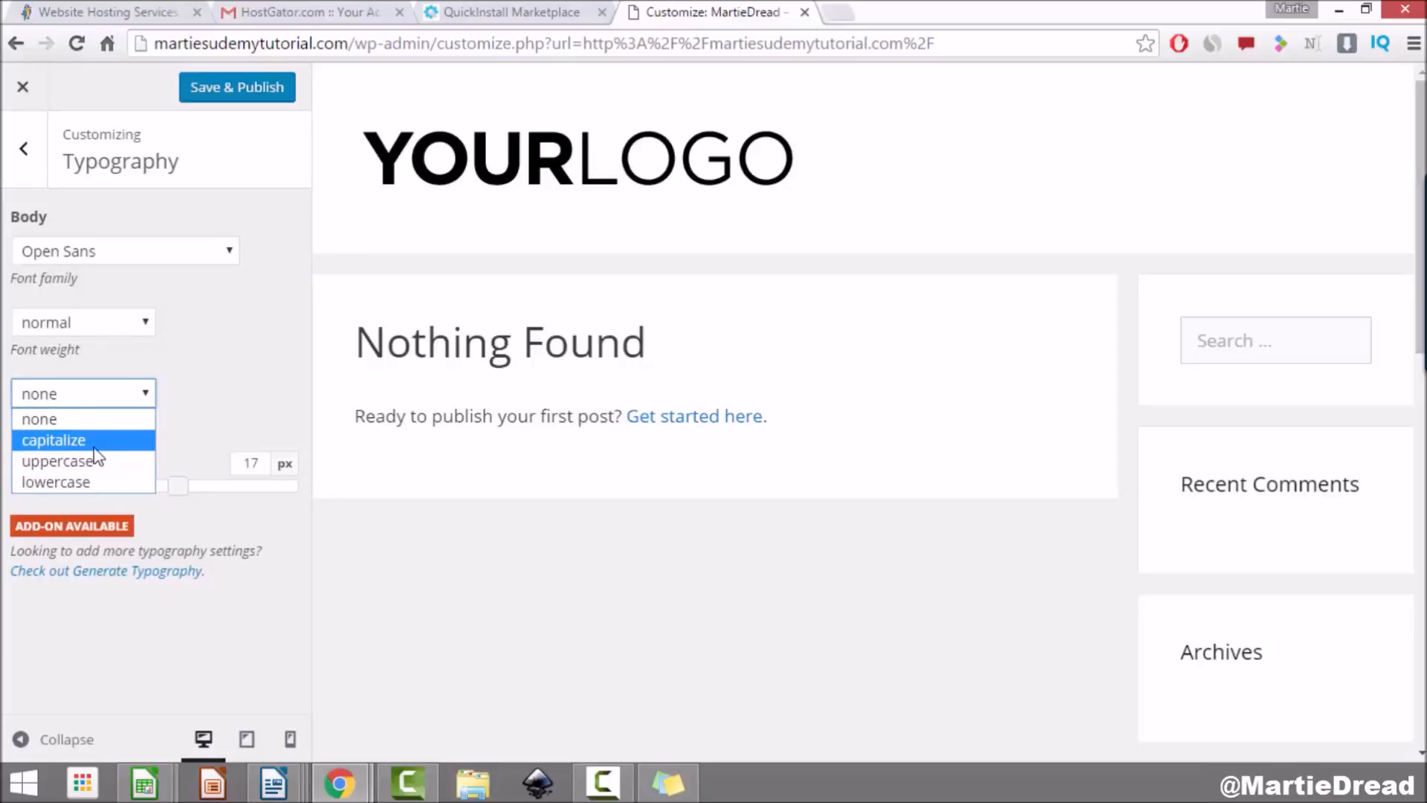
pyautogui.click(95, 420)
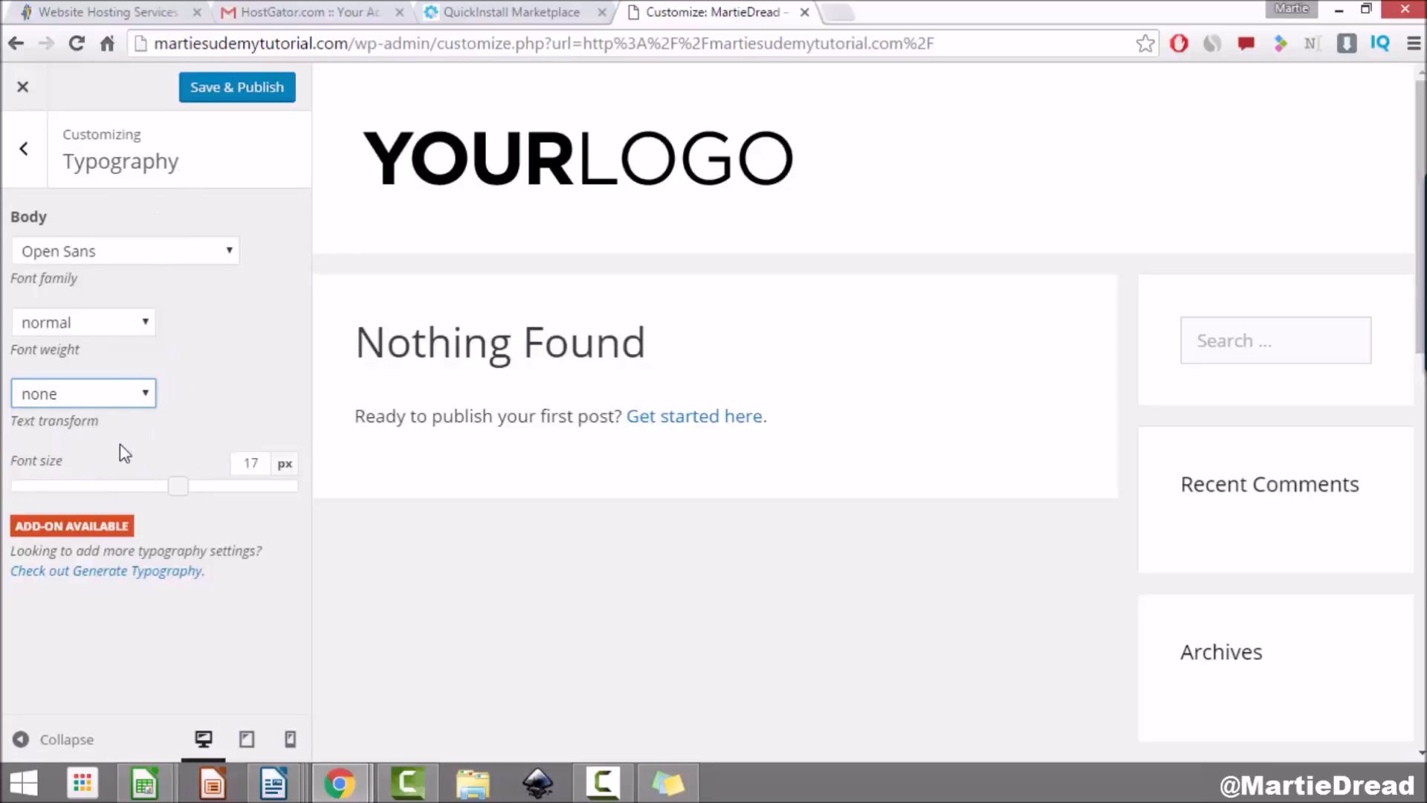
# Step: Preview 25 px, then set the body font size to 17 px and publish
pyautogui.moveTo(176, 490); pyautogui.dragTo(307, 500)
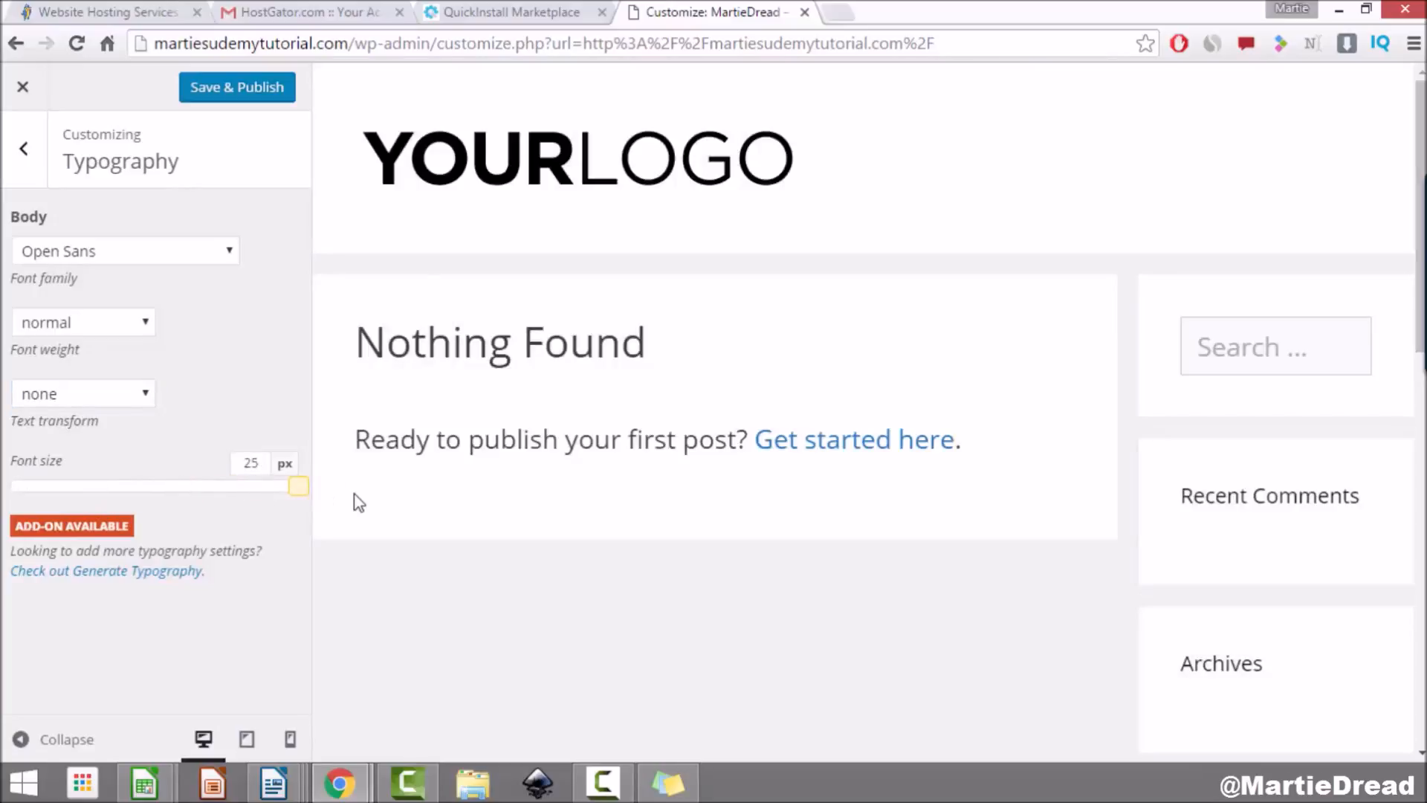
pyautogui.doubleClick(250, 462)
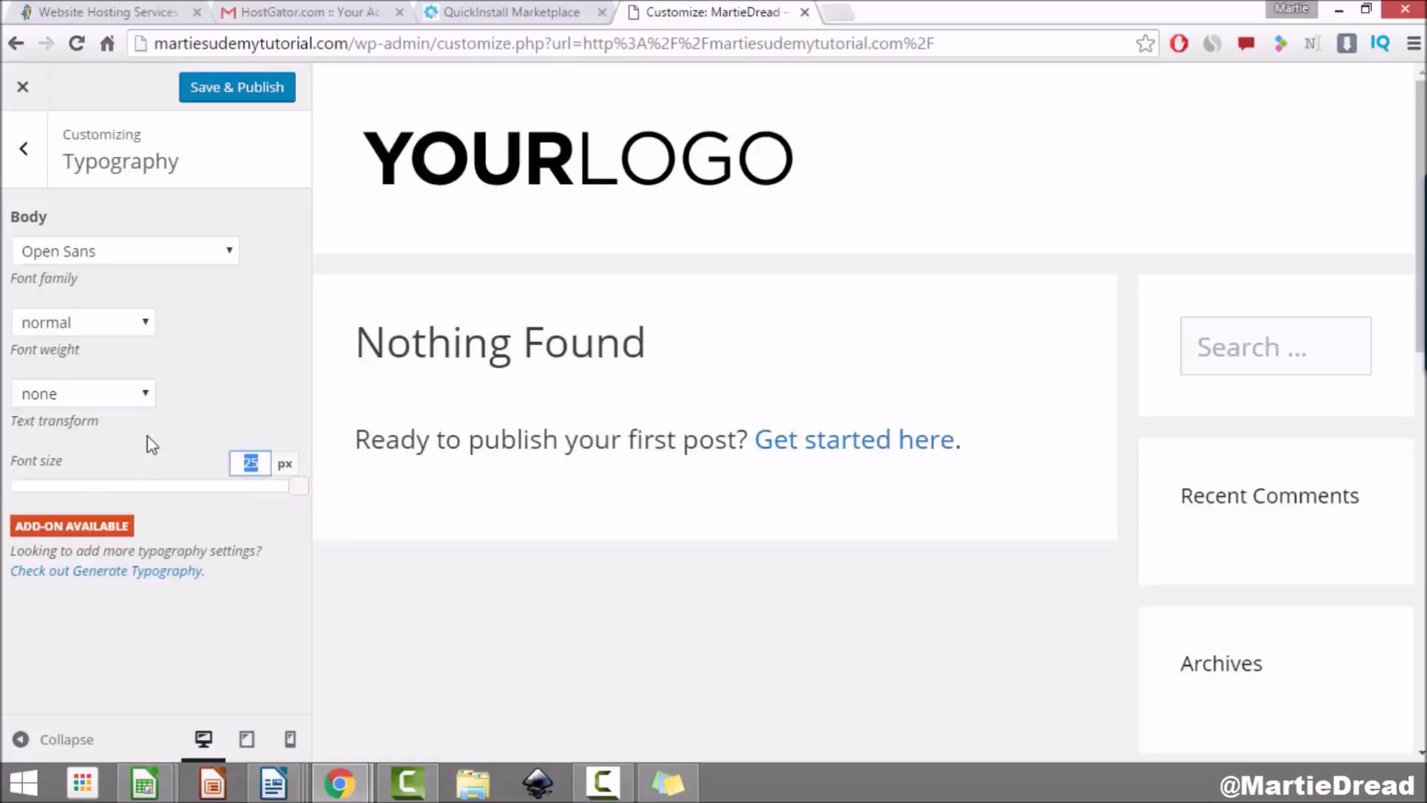
pyautogui.write('17')
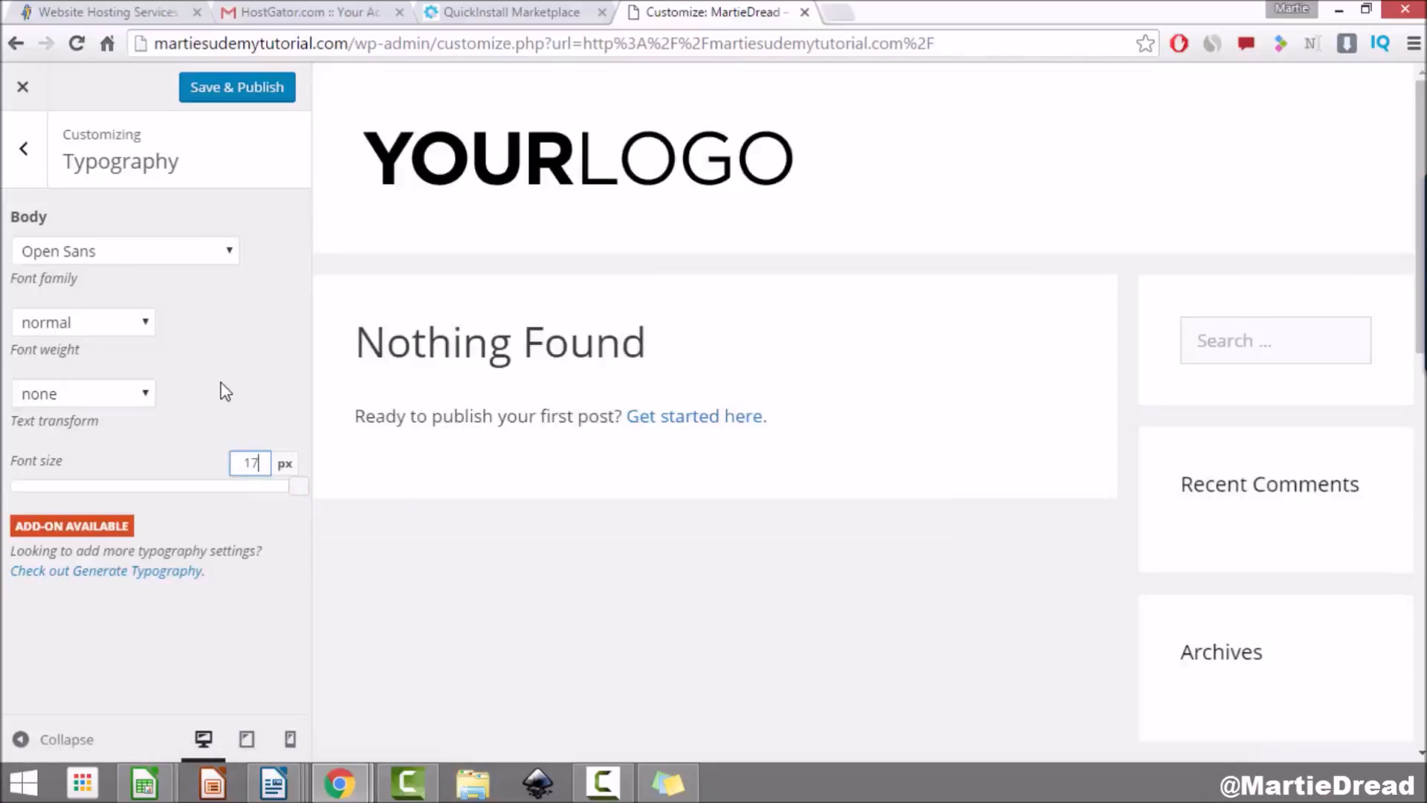
pyautogui.click(224, 391)
pyautogui.click(262, 95)
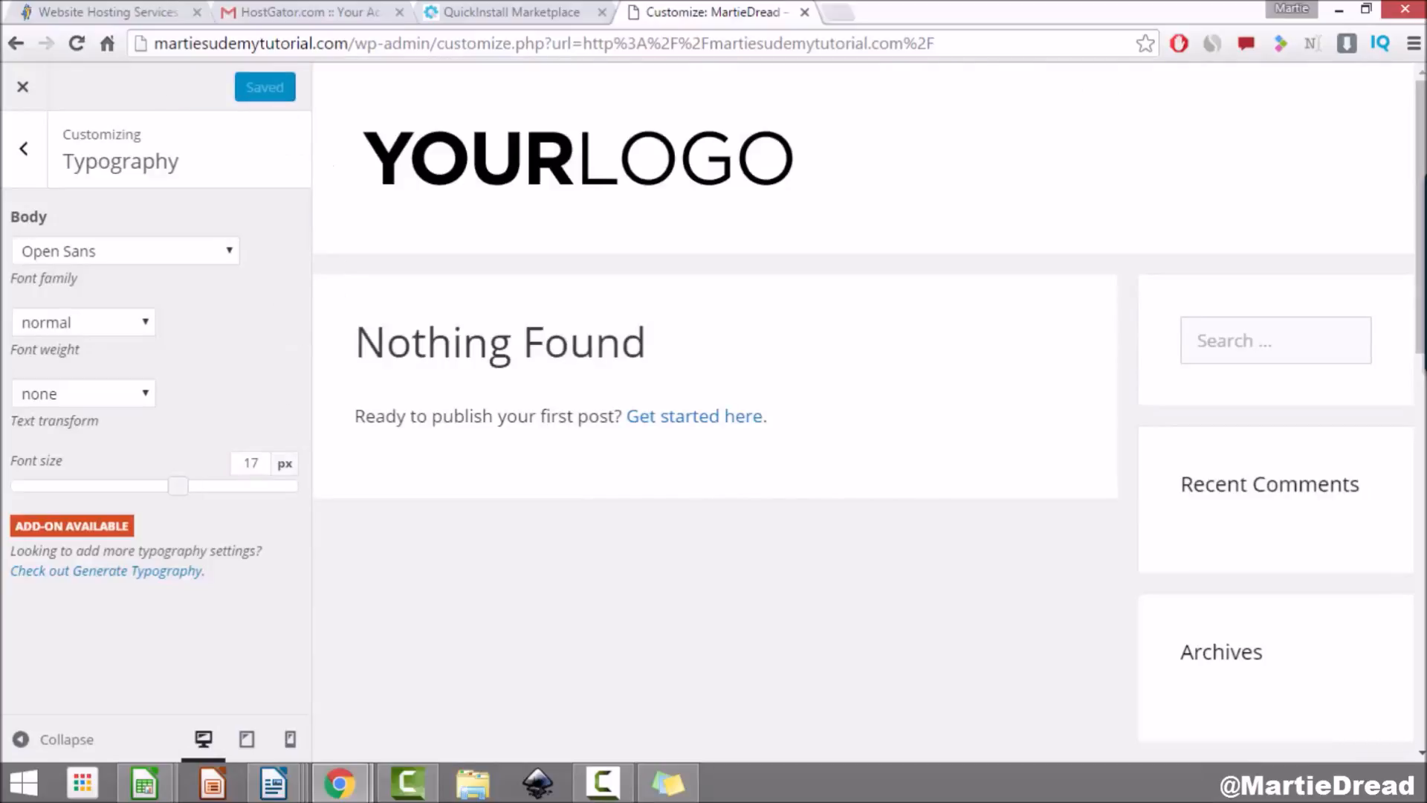
pyautogui.click(23, 157)
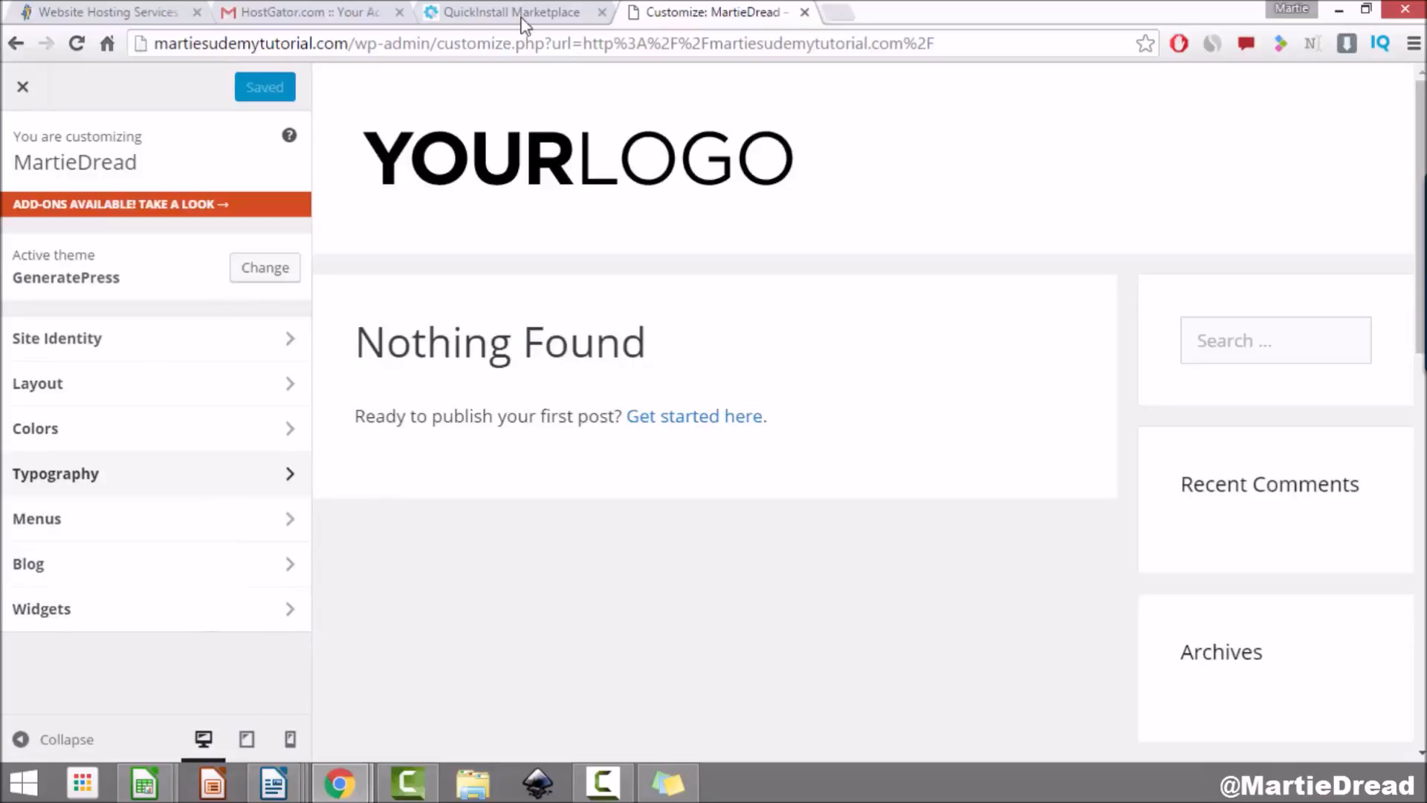
# Step: Close the Customizer, scroll through the live front page, then go back to the admin Dashboard
pyautogui.click(23, 88)
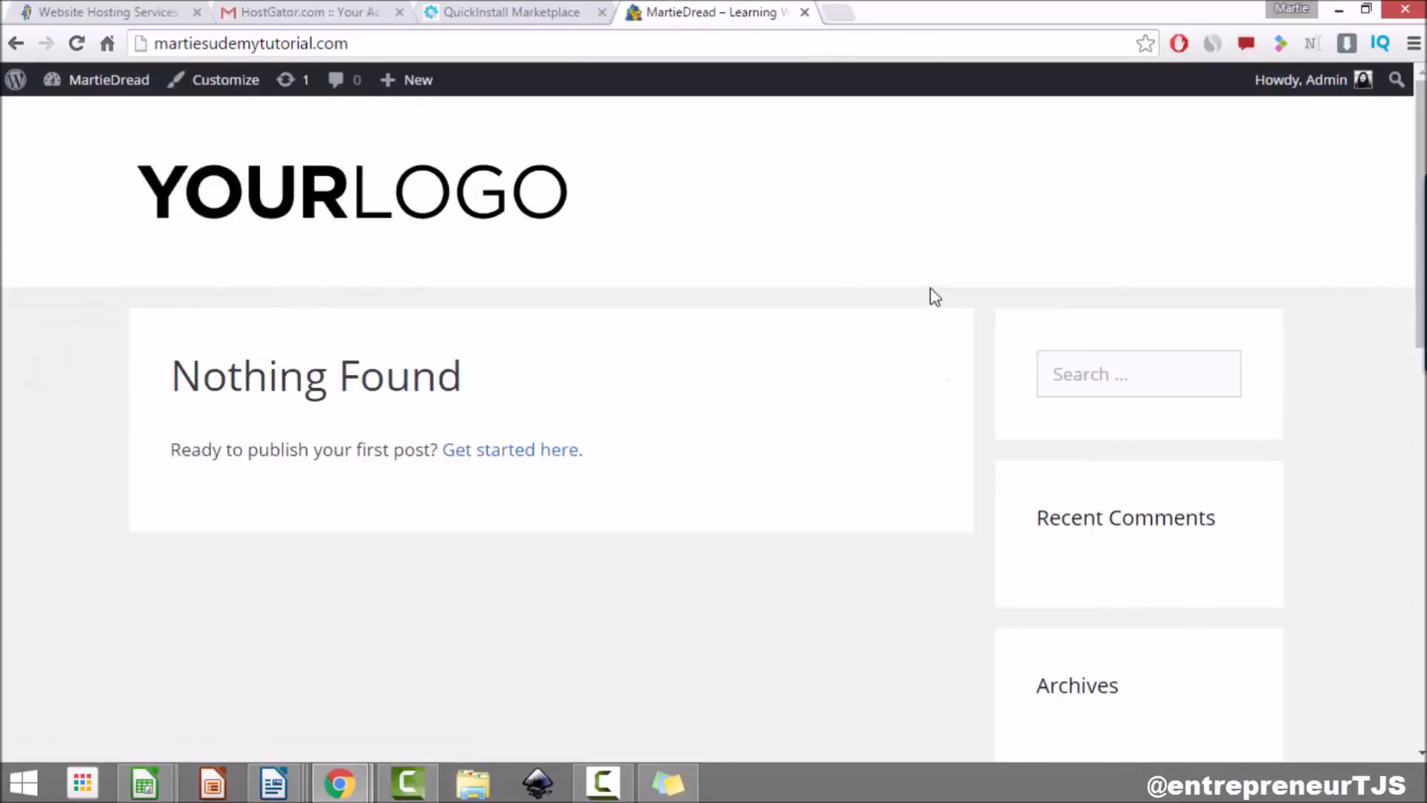
pyautogui.scroll(-3, 930, 291)
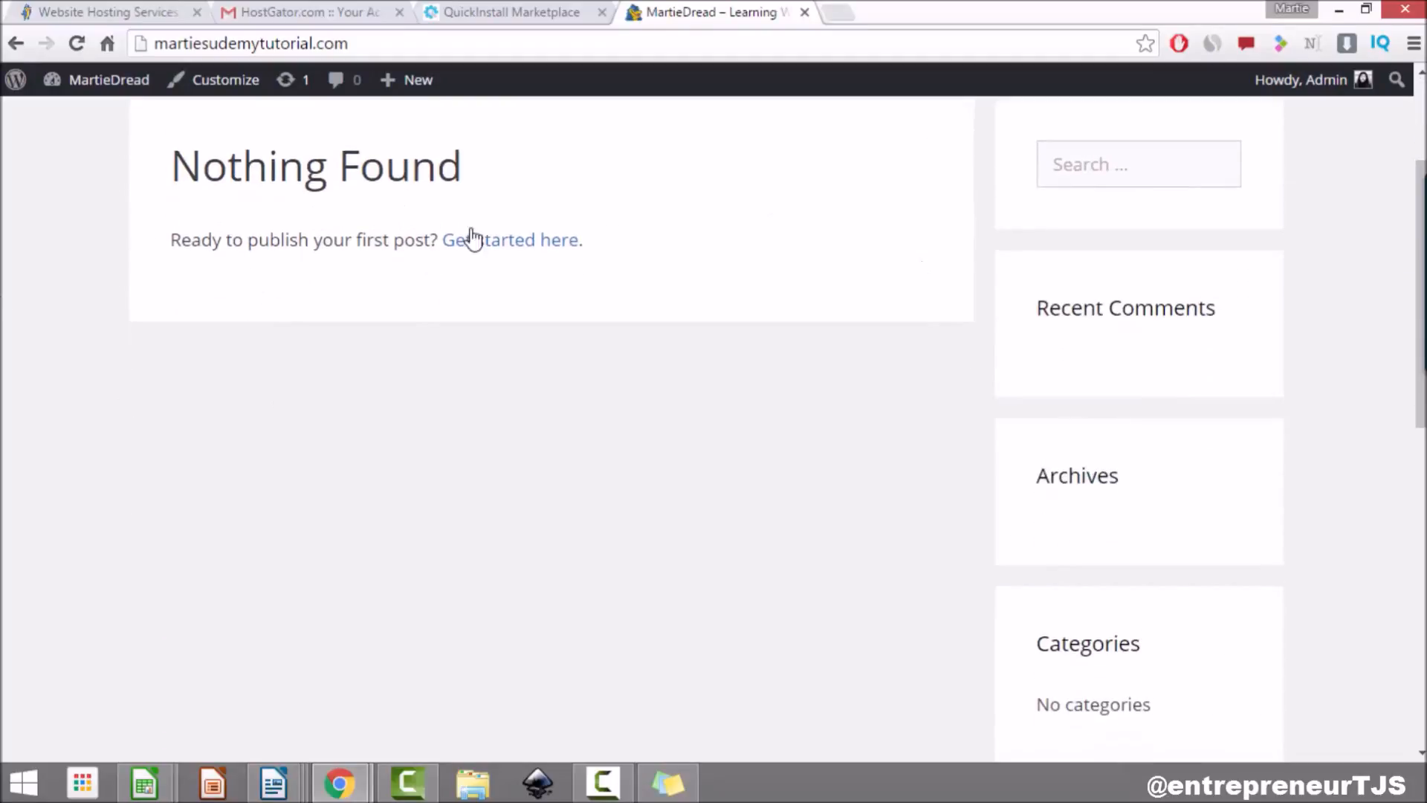
pyautogui.scroll(3, 619, 580)
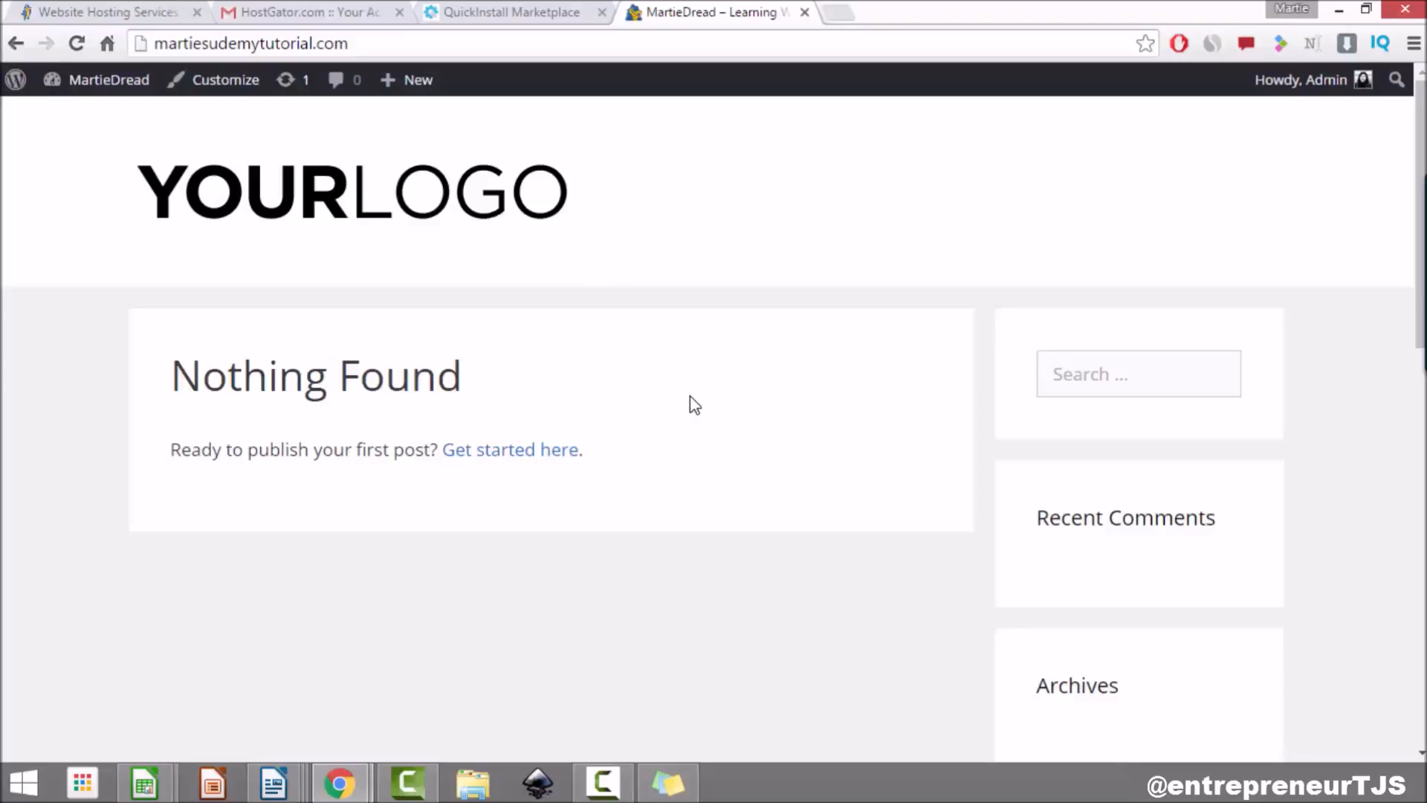
pyautogui.click(132, 91)
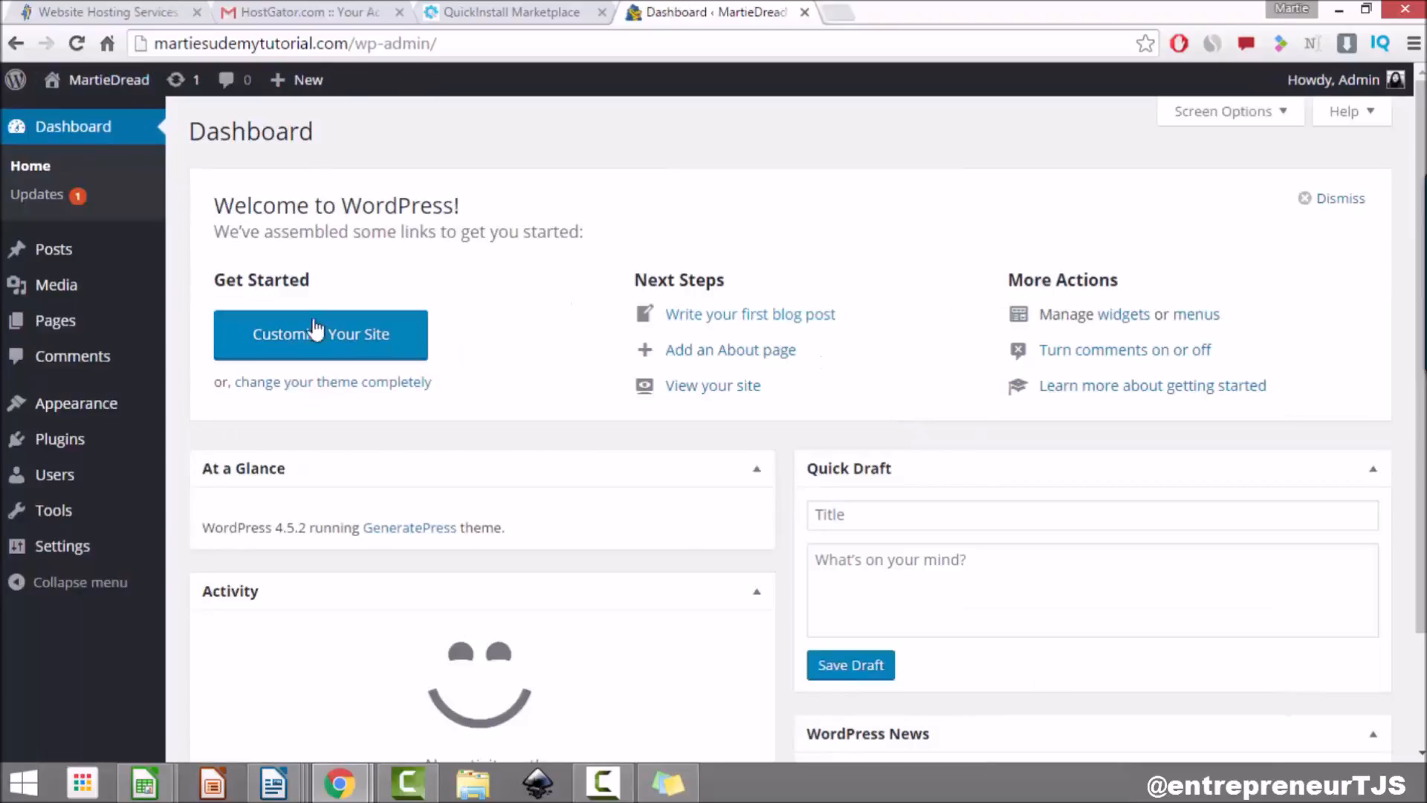
# Step: Add a new page titled 'About Me' with 'type any text' as its body
pyautogui.click(39, 324)
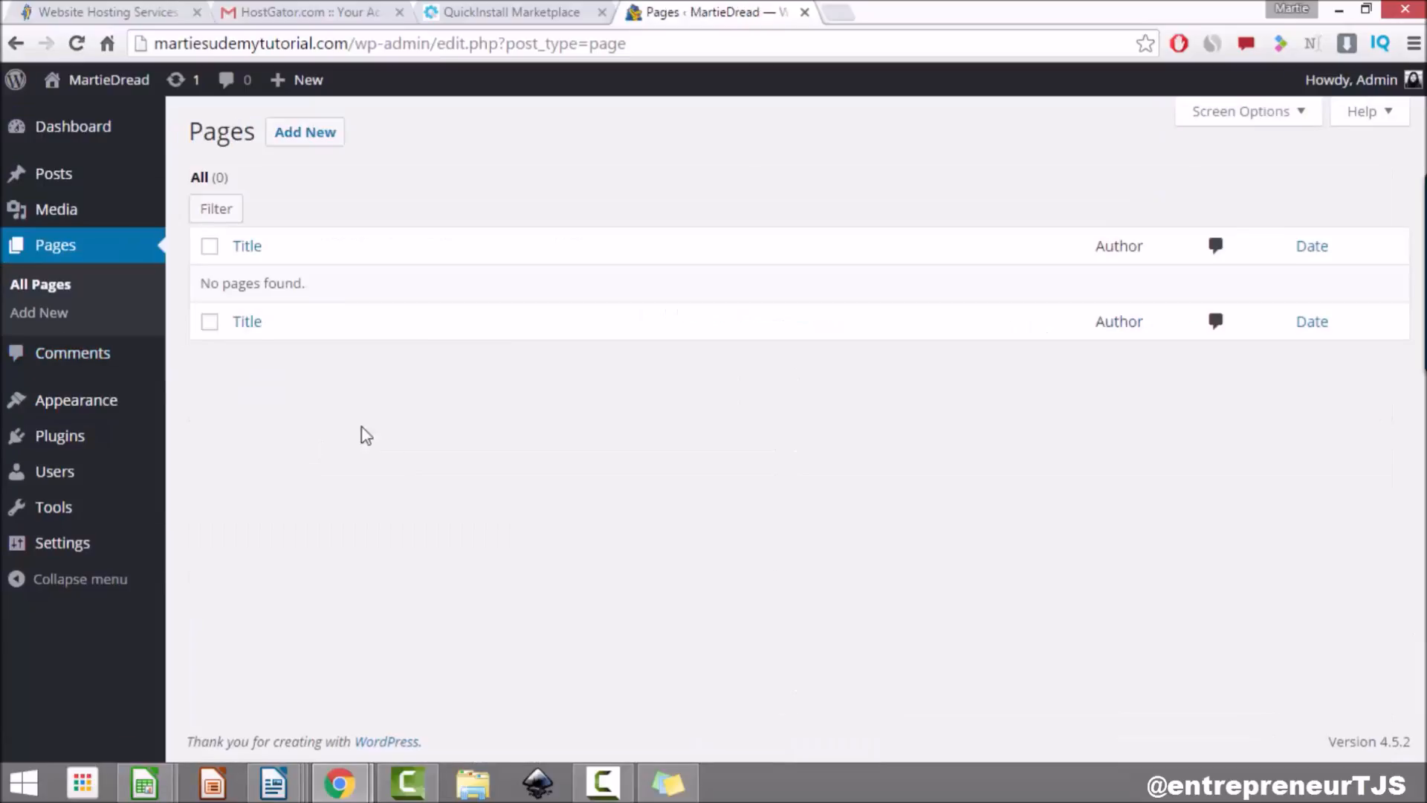
pyautogui.click(299, 136)
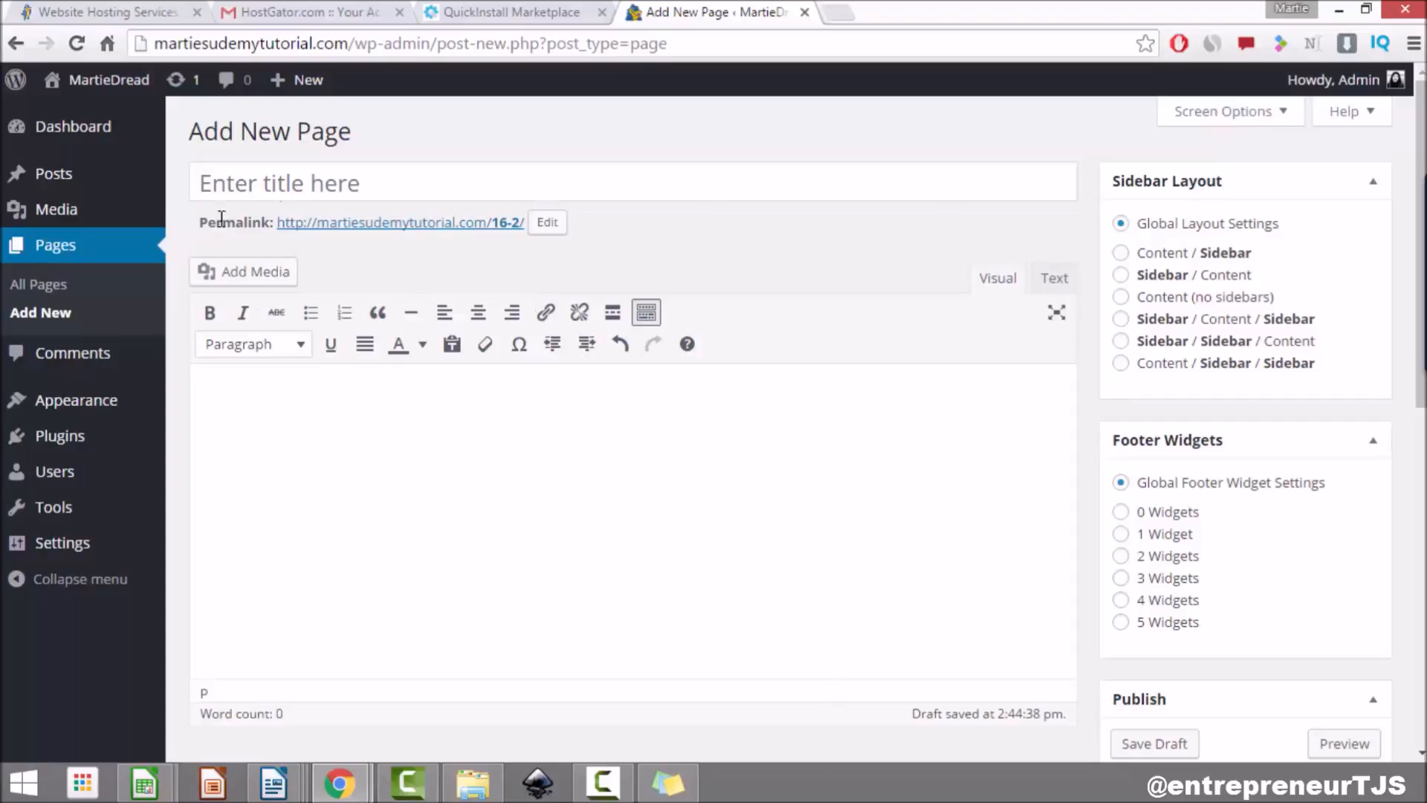
pyautogui.click(649, 177)
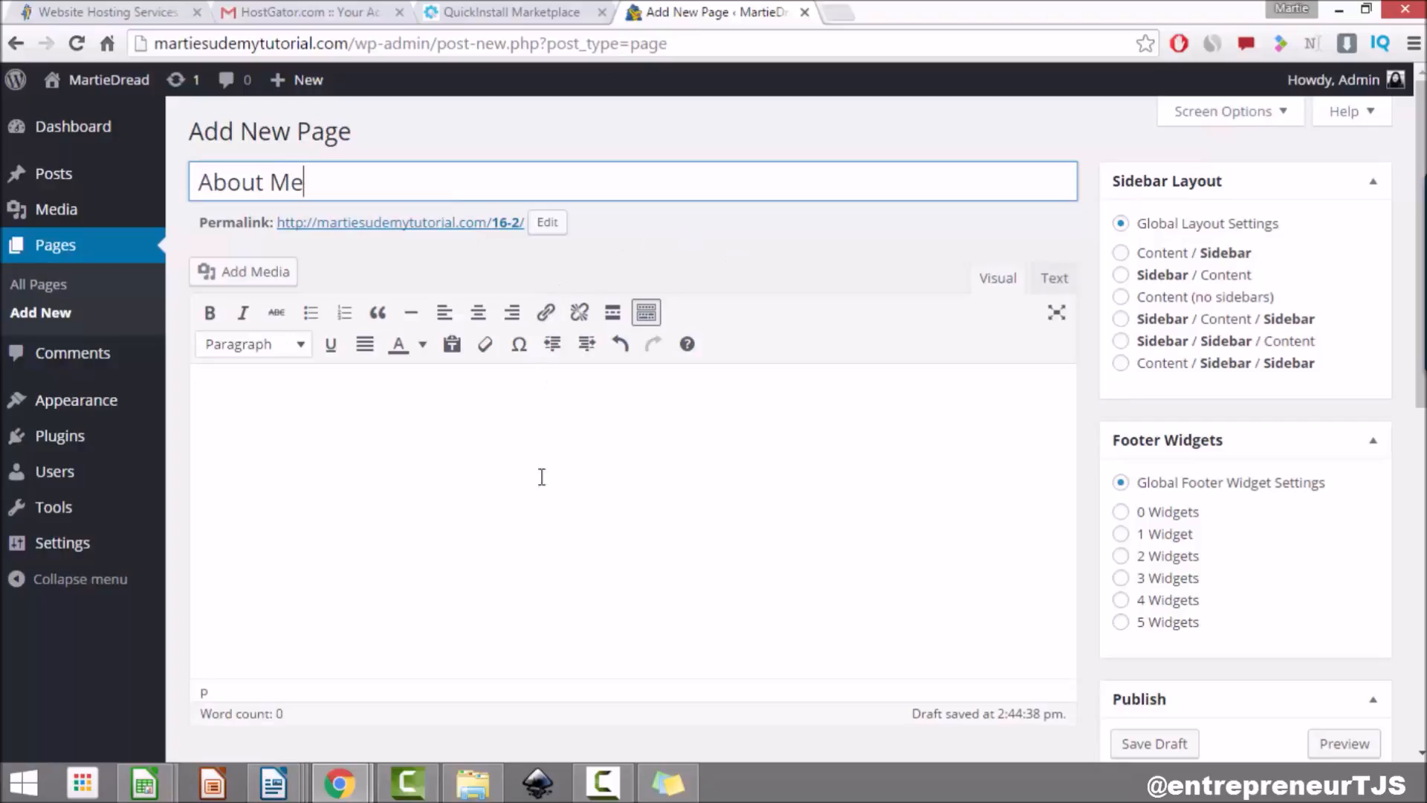
pyautogui.click(496, 448)
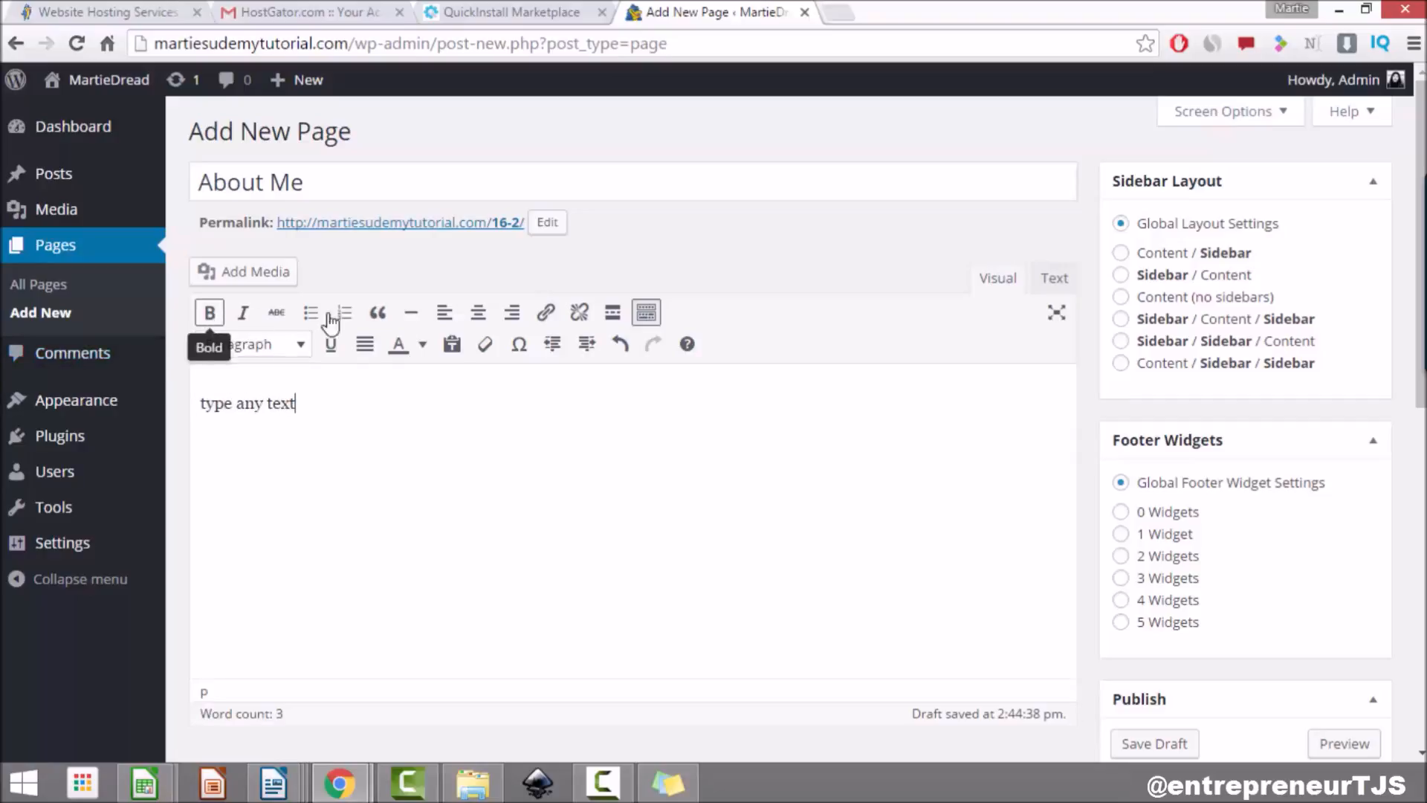
# Step: Apply, then remove, bold, italic and bullet formatting on the sample text
pyautogui.moveTo(298, 403); pyautogui.dragTo(196, 404)
pyautogui.click(209, 312)
pyautogui.click(242, 319)
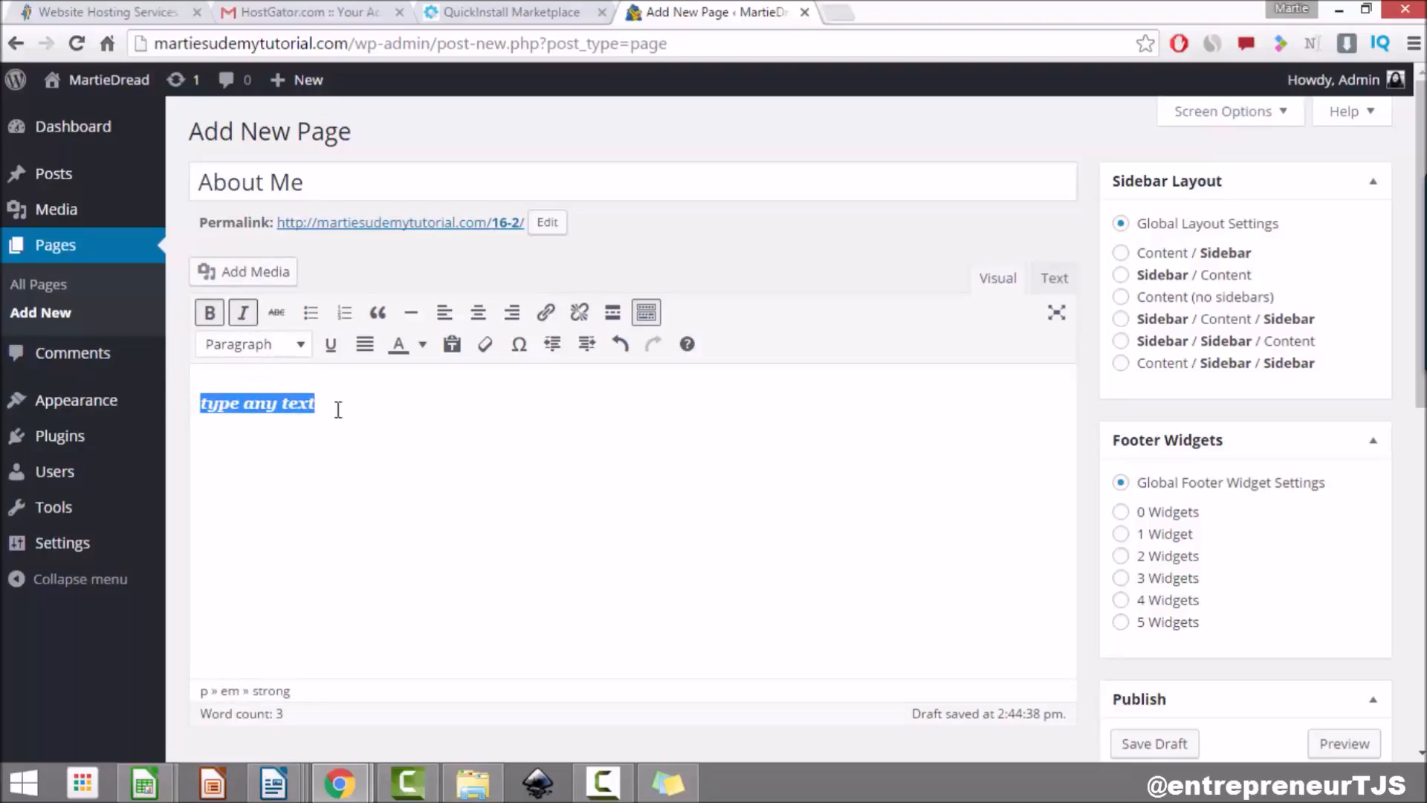
pyautogui.click(308, 317)
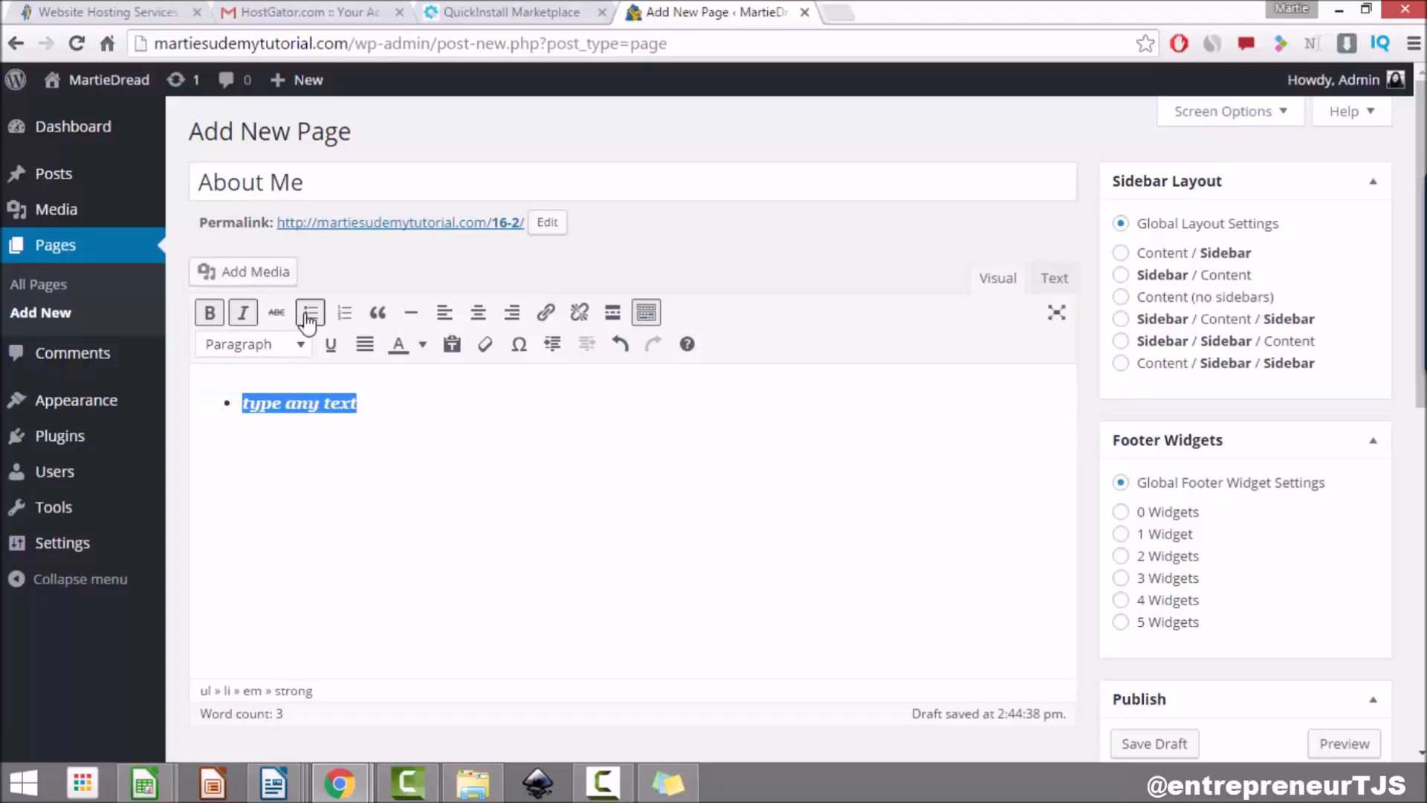
pyautogui.click(309, 316)
pyautogui.click(242, 313)
pyautogui.click(211, 314)
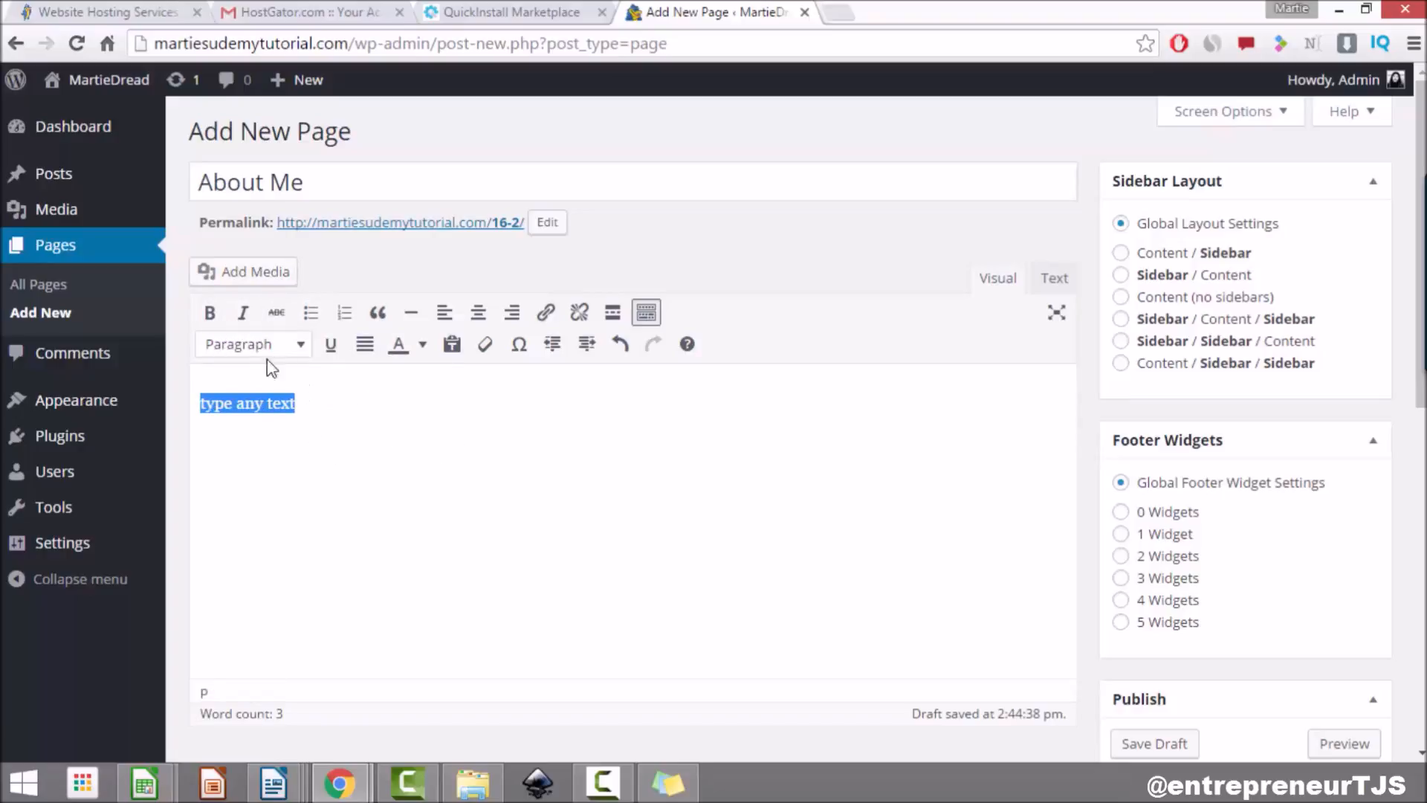
# Step: Make the sample text a Heading 2 and toggle the extra toolbar row off and on
pyautogui.click(300, 346)
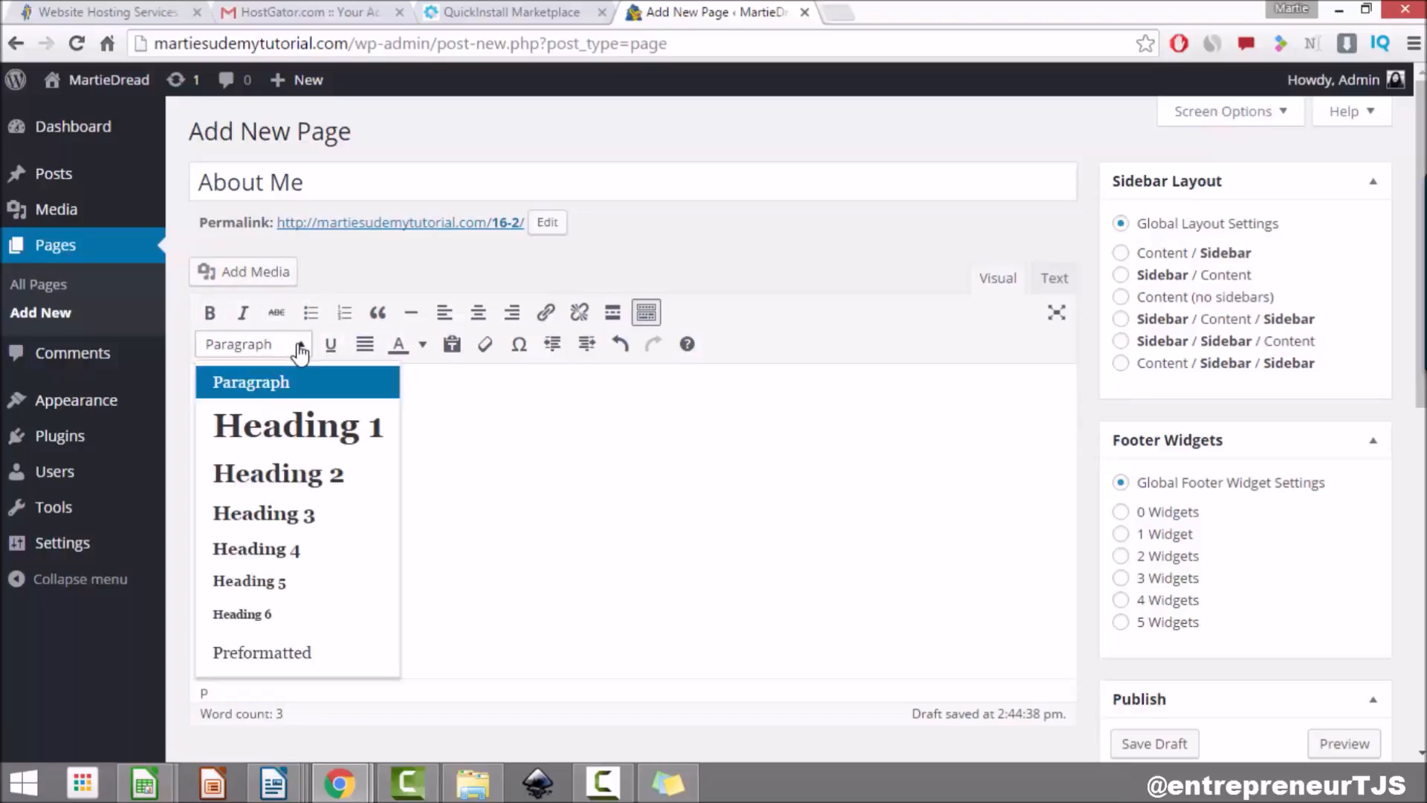
pyautogui.click(303, 472)
pyautogui.click(326, 482)
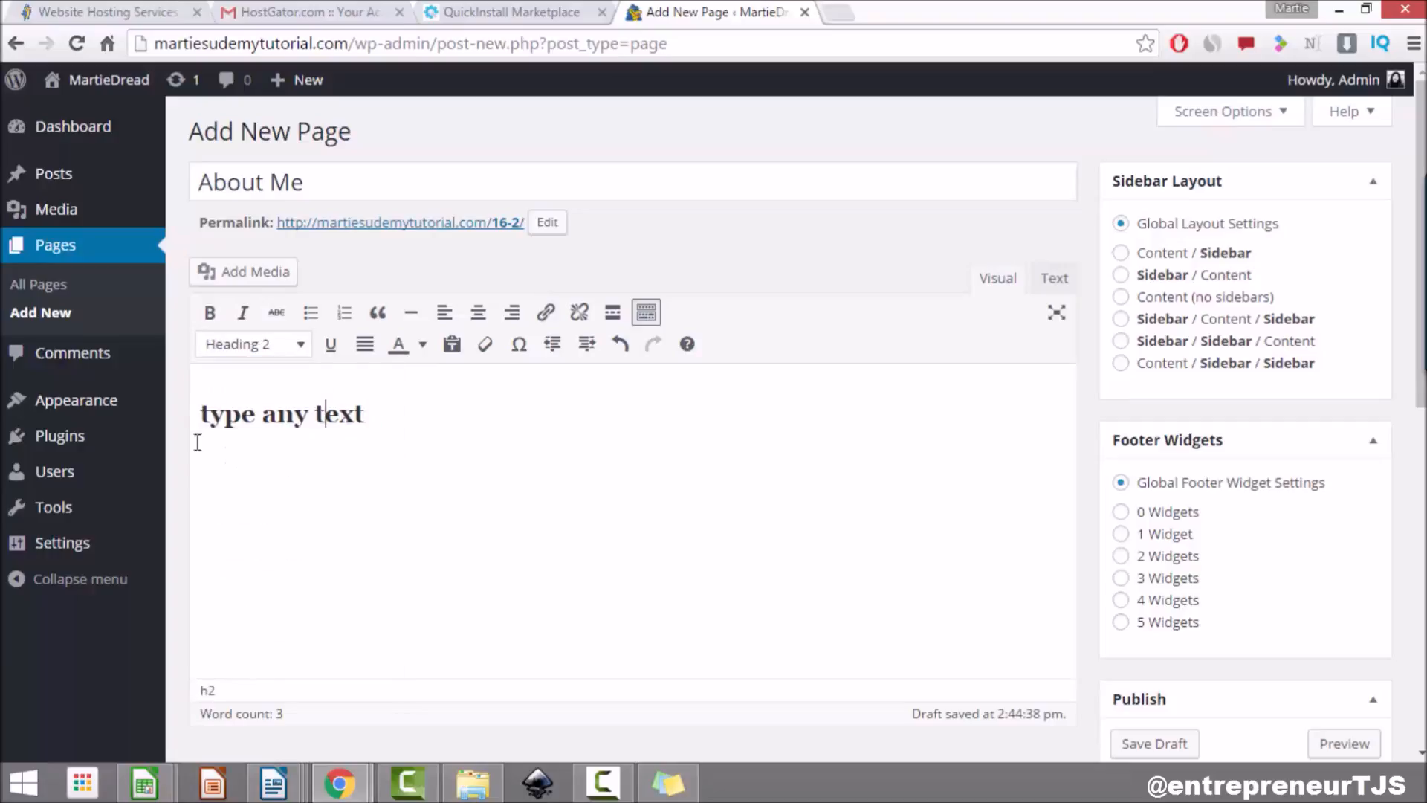
pyautogui.click(647, 316)
pyautogui.click(646, 316)
pyautogui.click(646, 318)
pyautogui.click(645, 321)
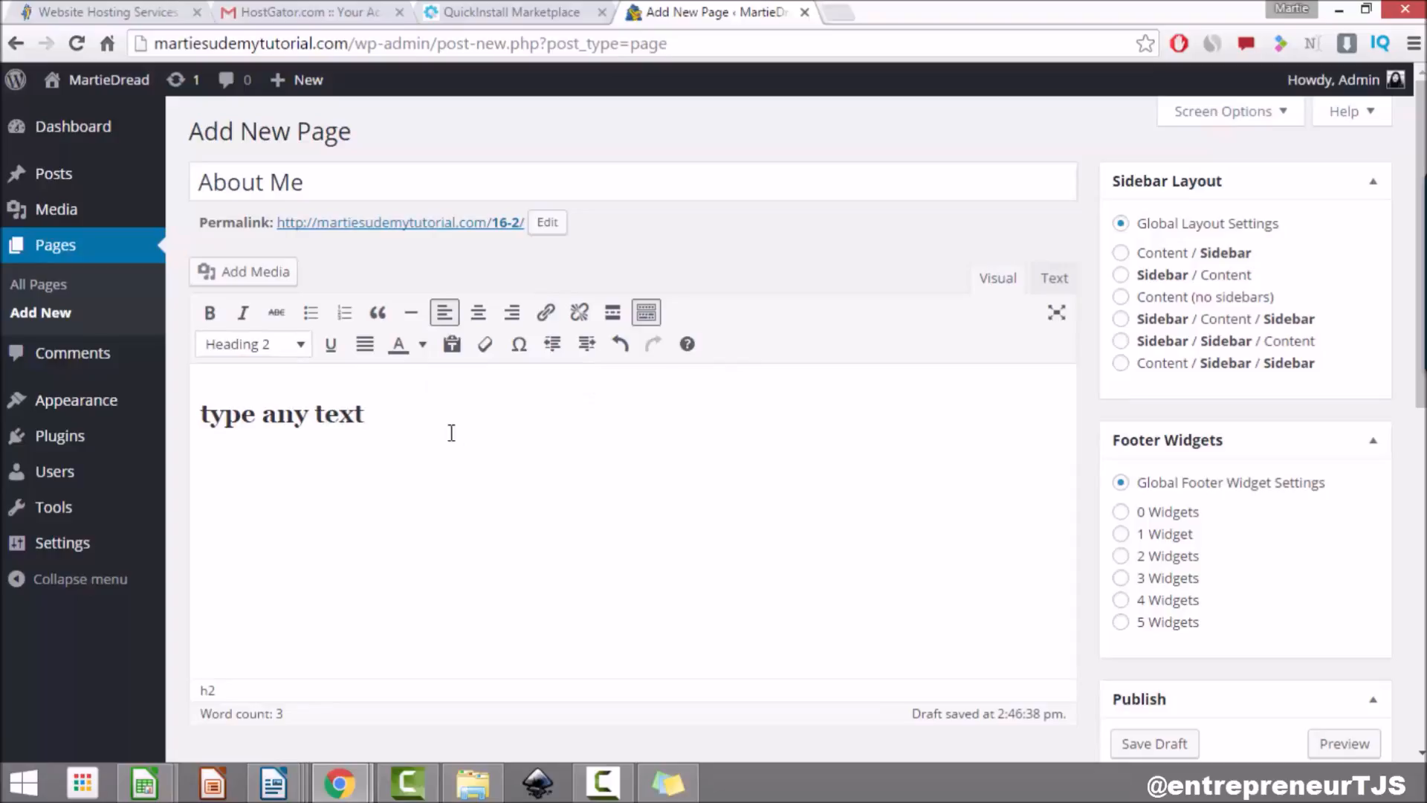
# Step: Delete the heading text so the About Me body is empty
pyautogui.moveTo(431, 411); pyautogui.dragTo(115, 416)
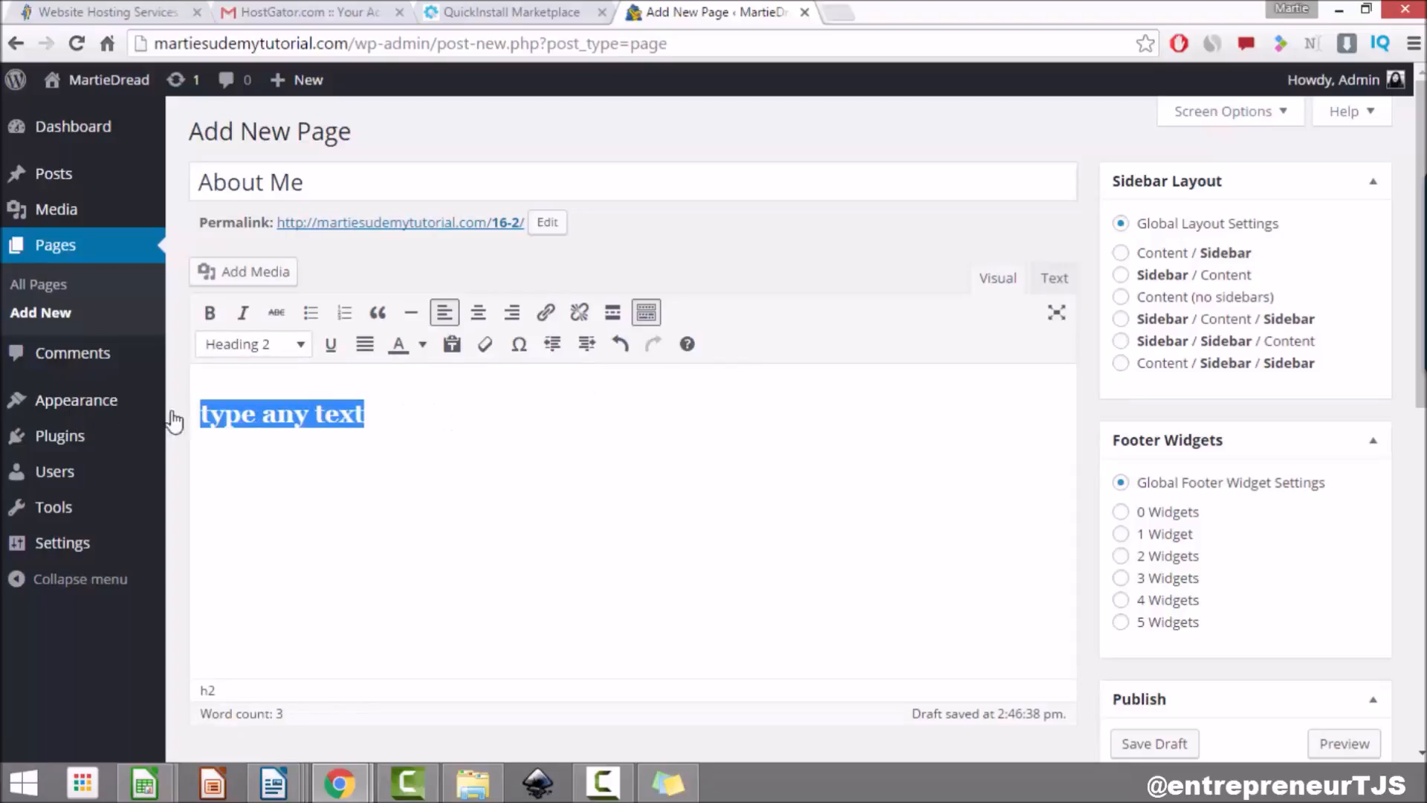
pyautogui.press('BackSpace')
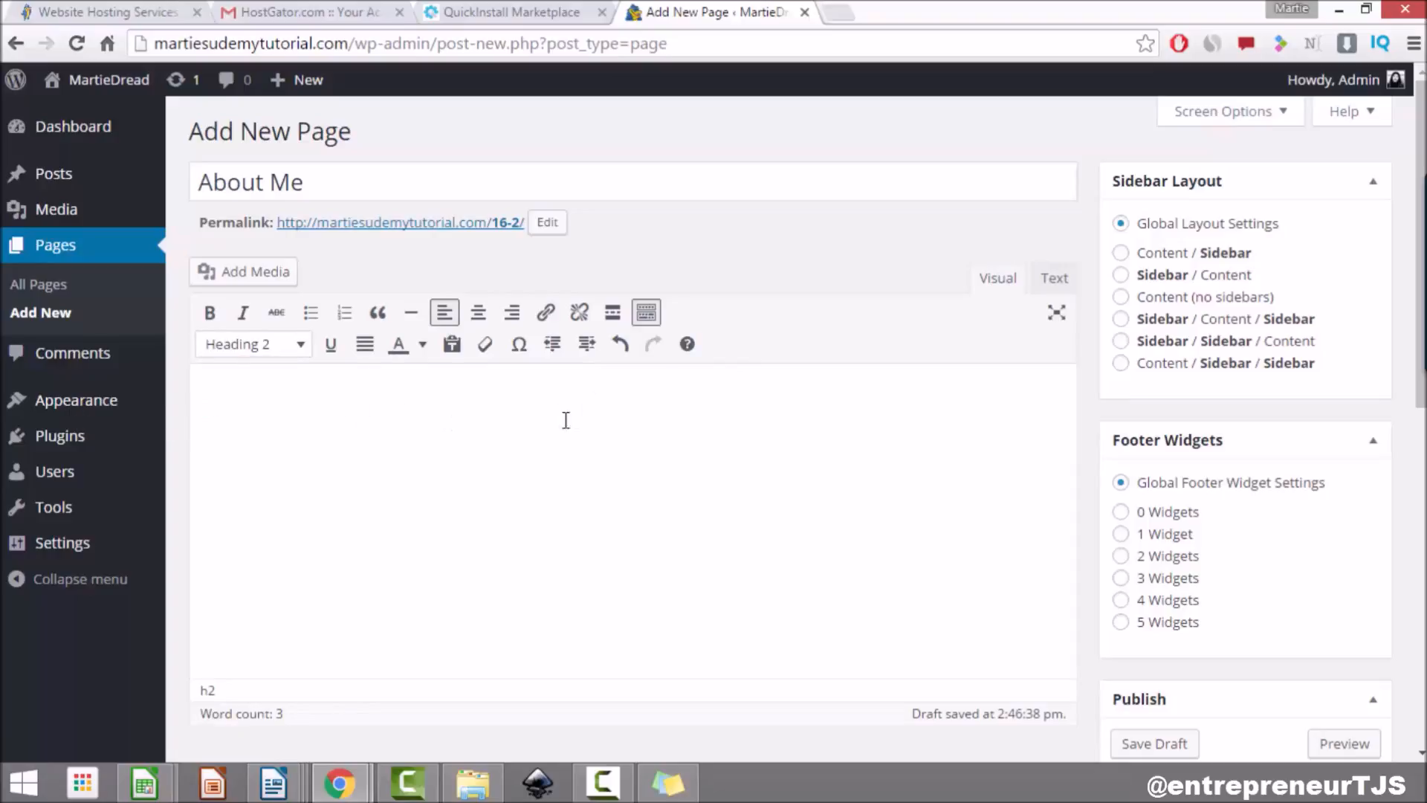
pyautogui.click(280, 345)
# Step: Reset the format to Paragraph and paste the 142-word Lorem ipsum paragraph into the body
pyautogui.click(245, 383)
pyautogui.rightClick(243, 414)
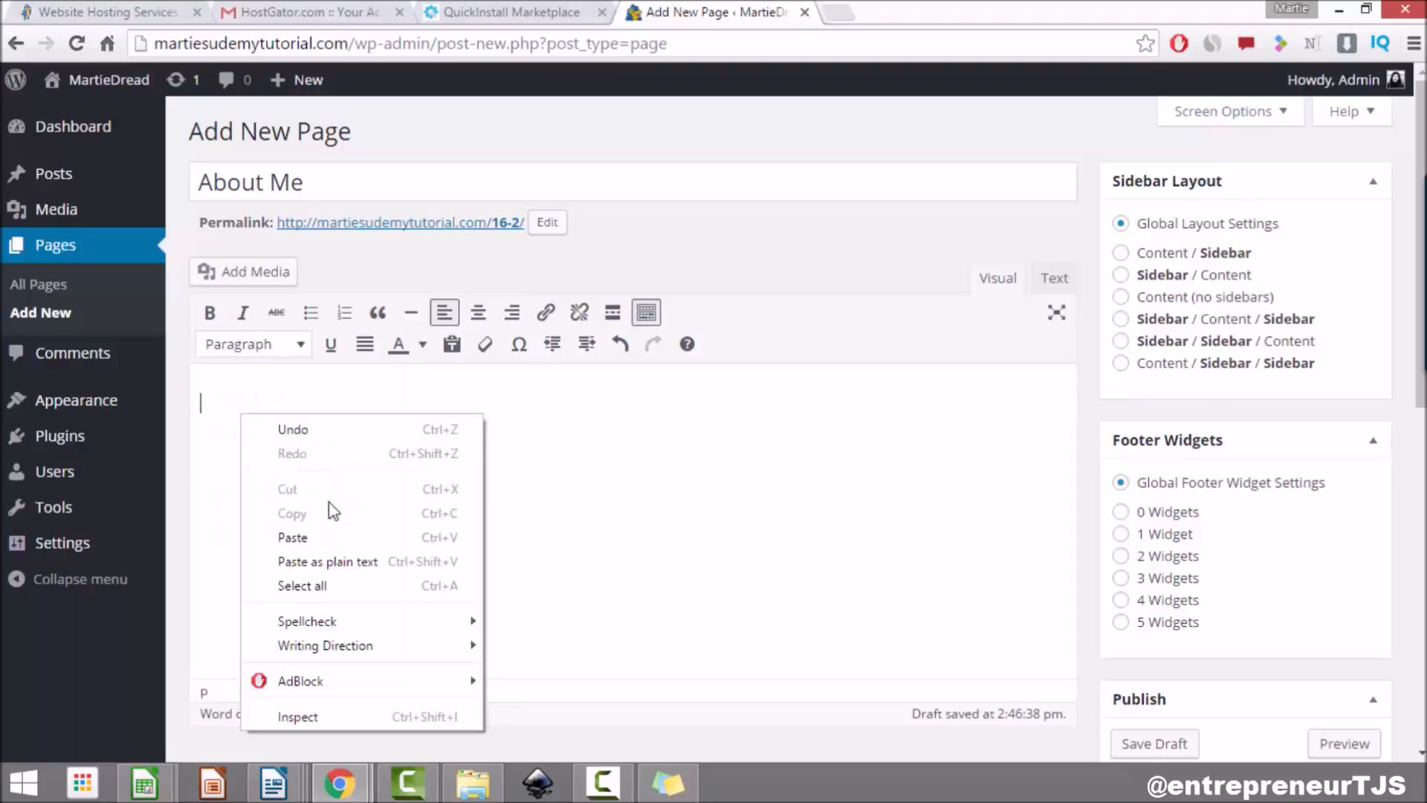
pyautogui.click(350, 538)
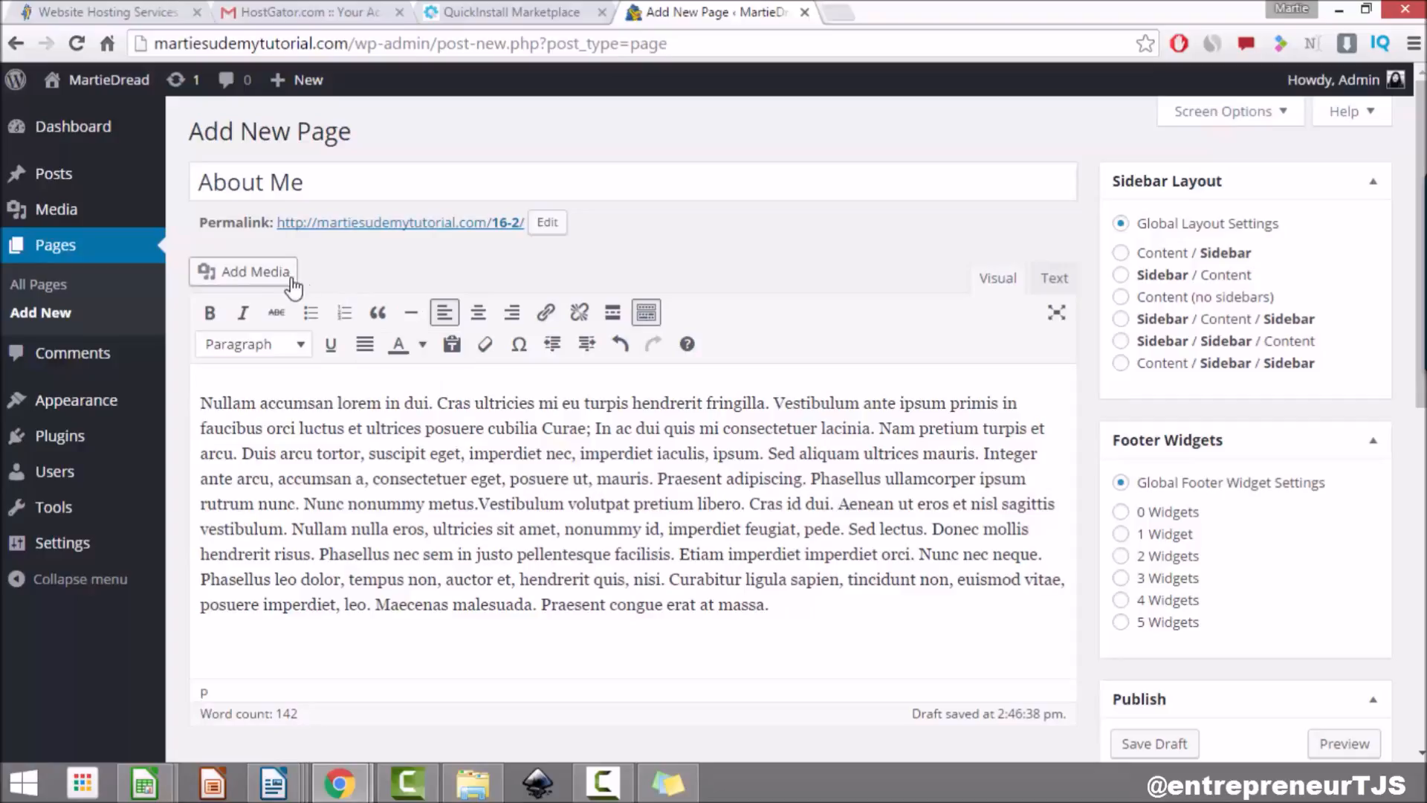
pyautogui.click(251, 277)
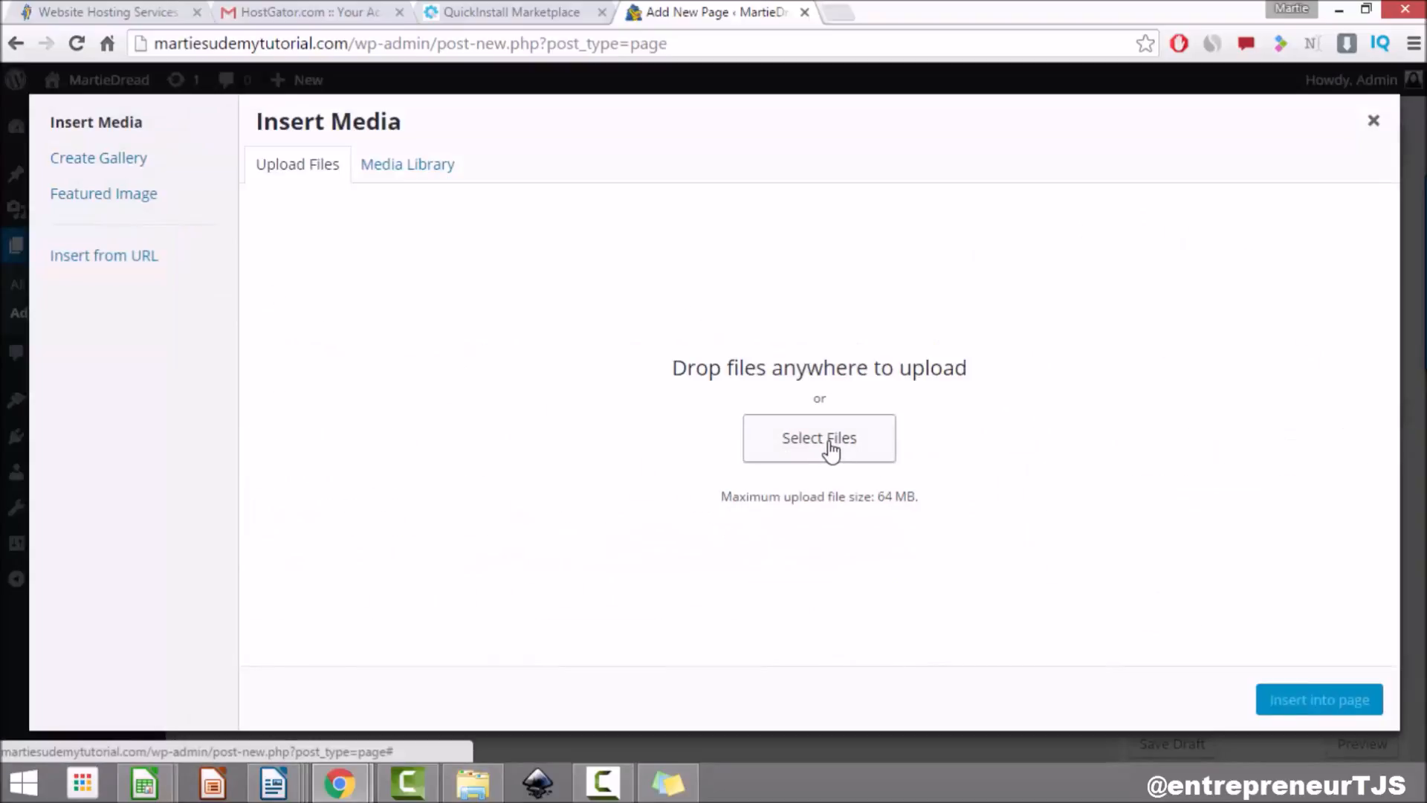
# Step: Upload the About image file from the computer to the media library
pyautogui.click(413, 175)
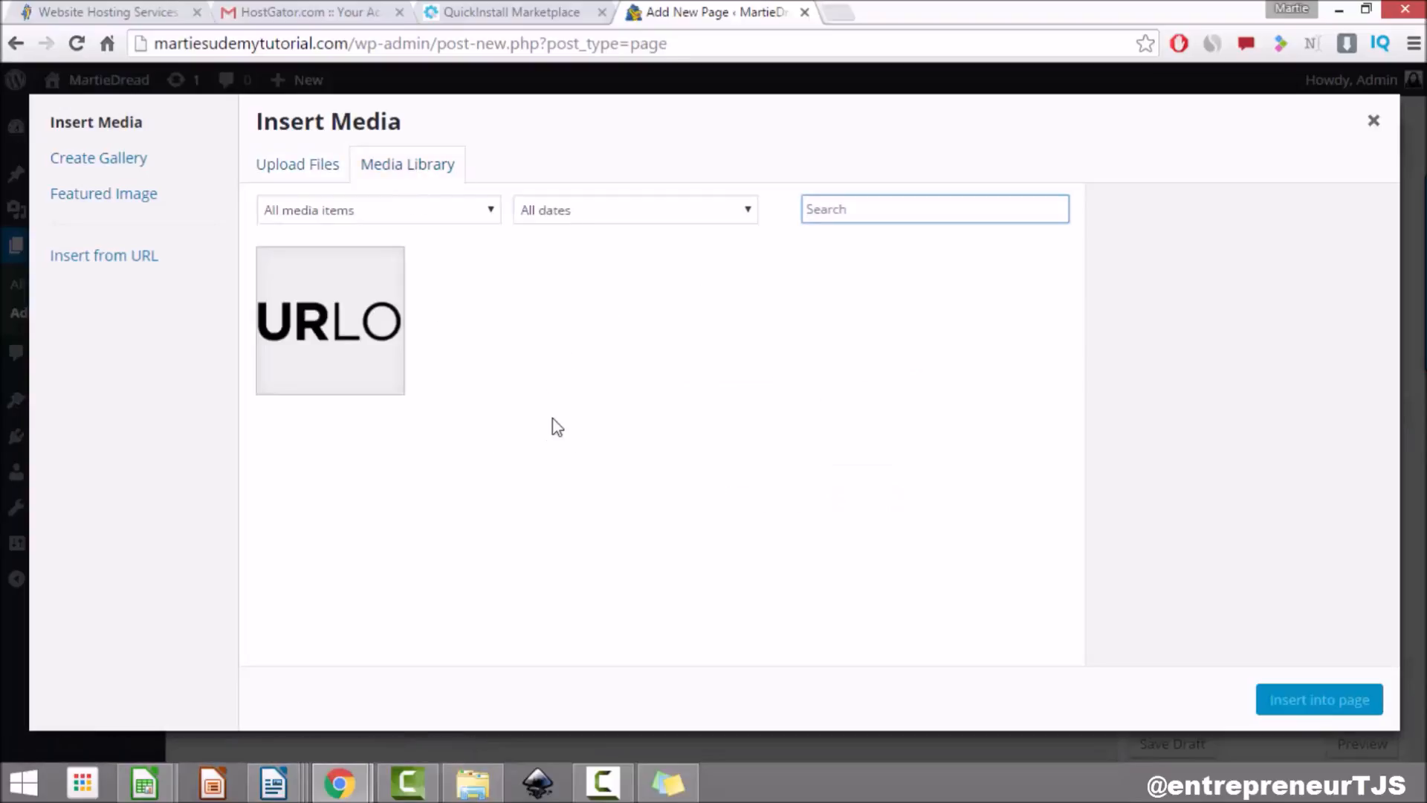
pyautogui.click(282, 173)
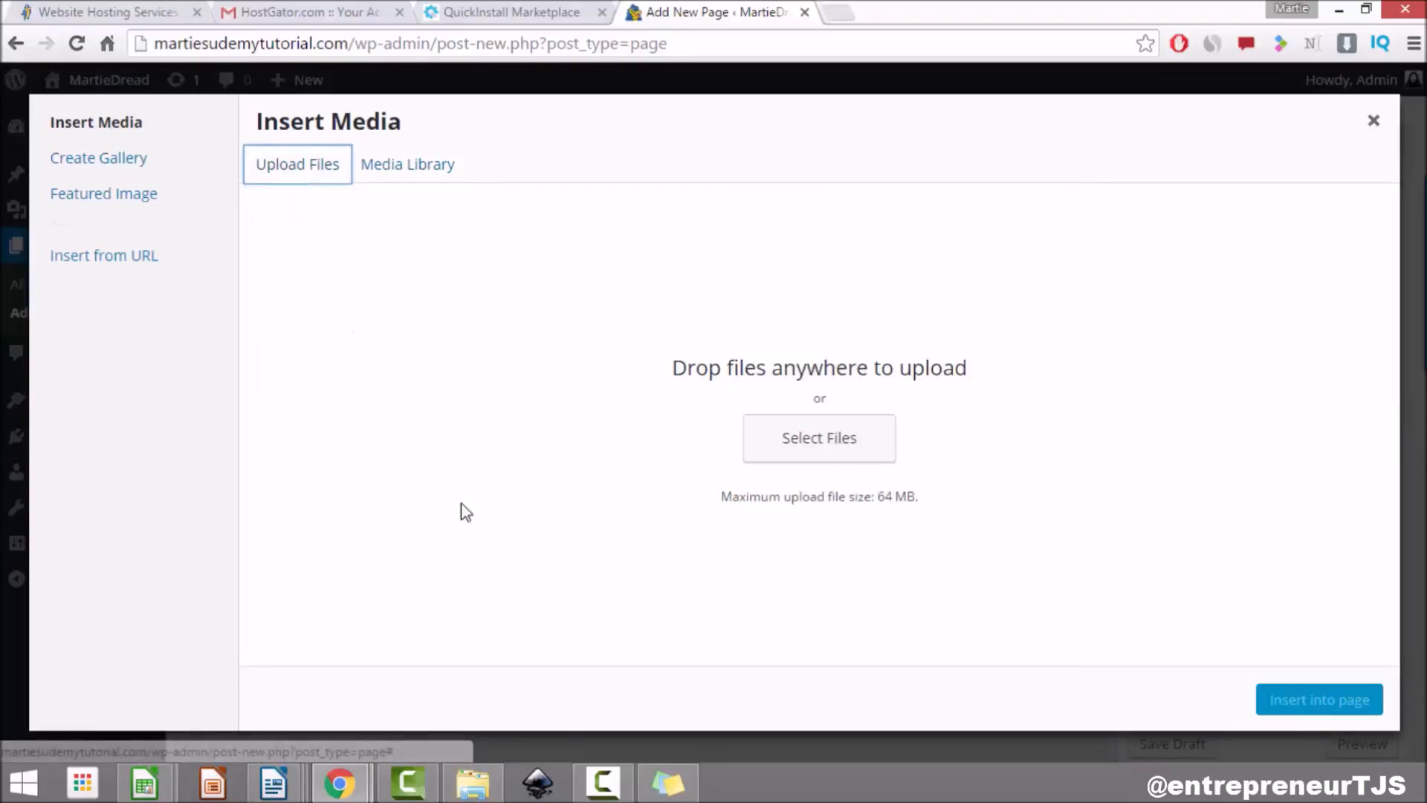
pyautogui.click(838, 434)
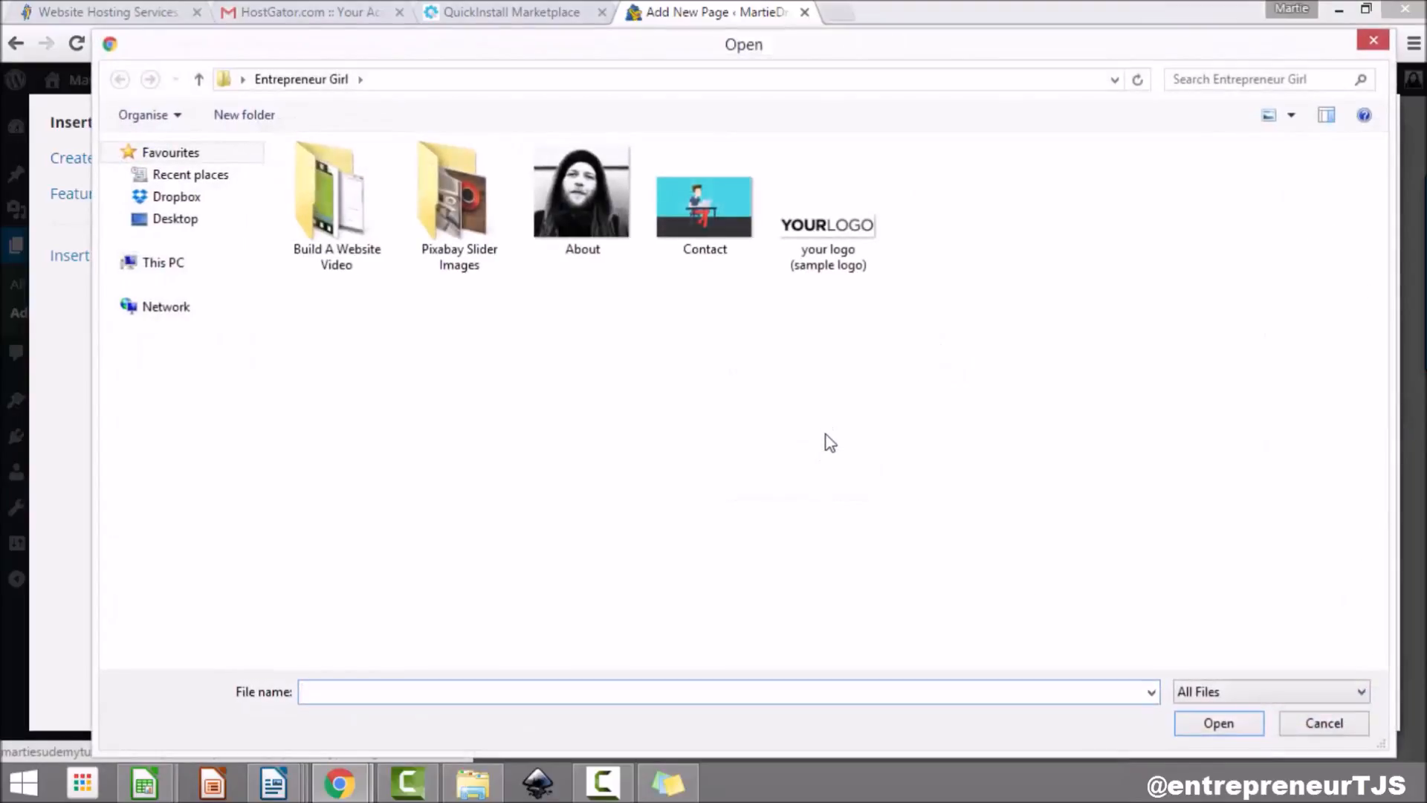
pyautogui.click(587, 240)
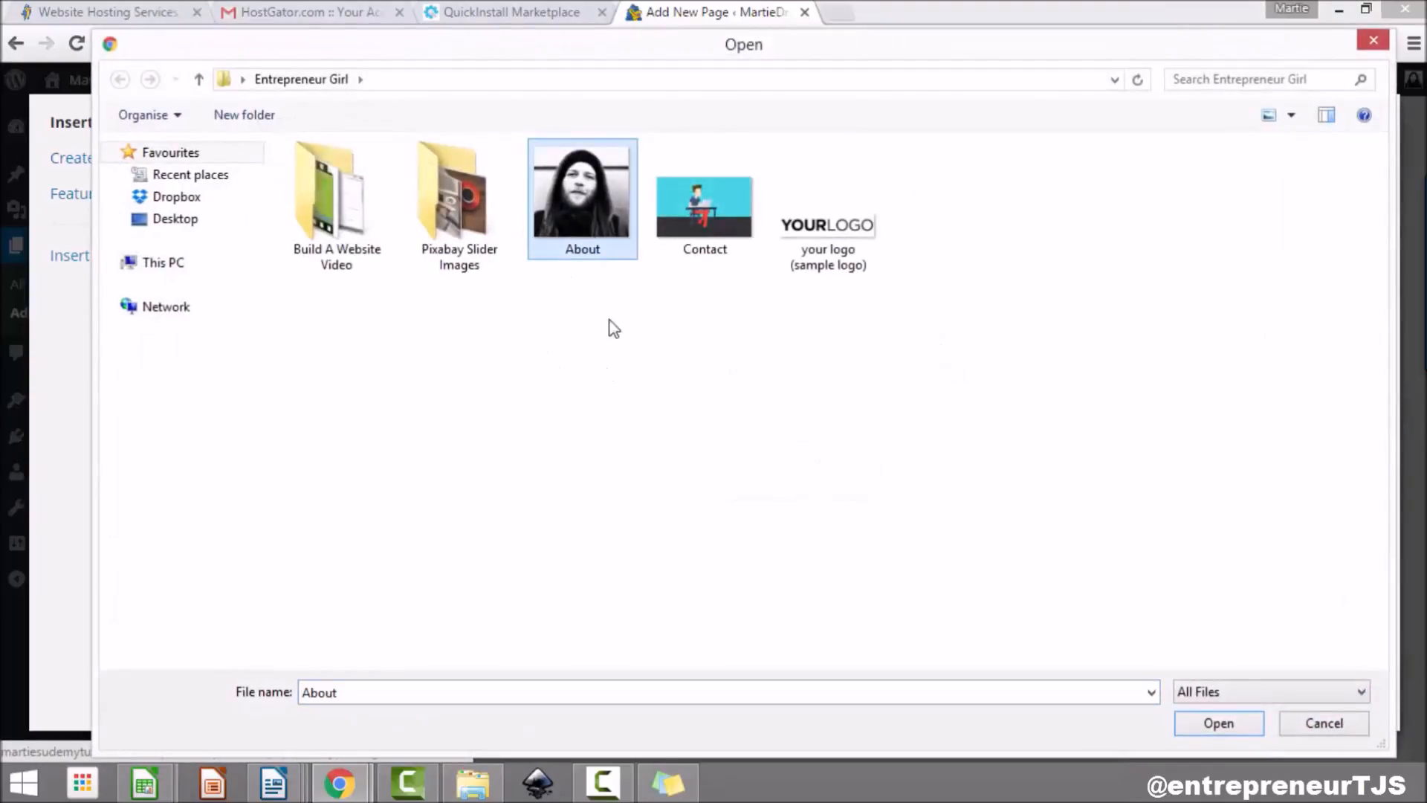
pyautogui.click(1210, 722)
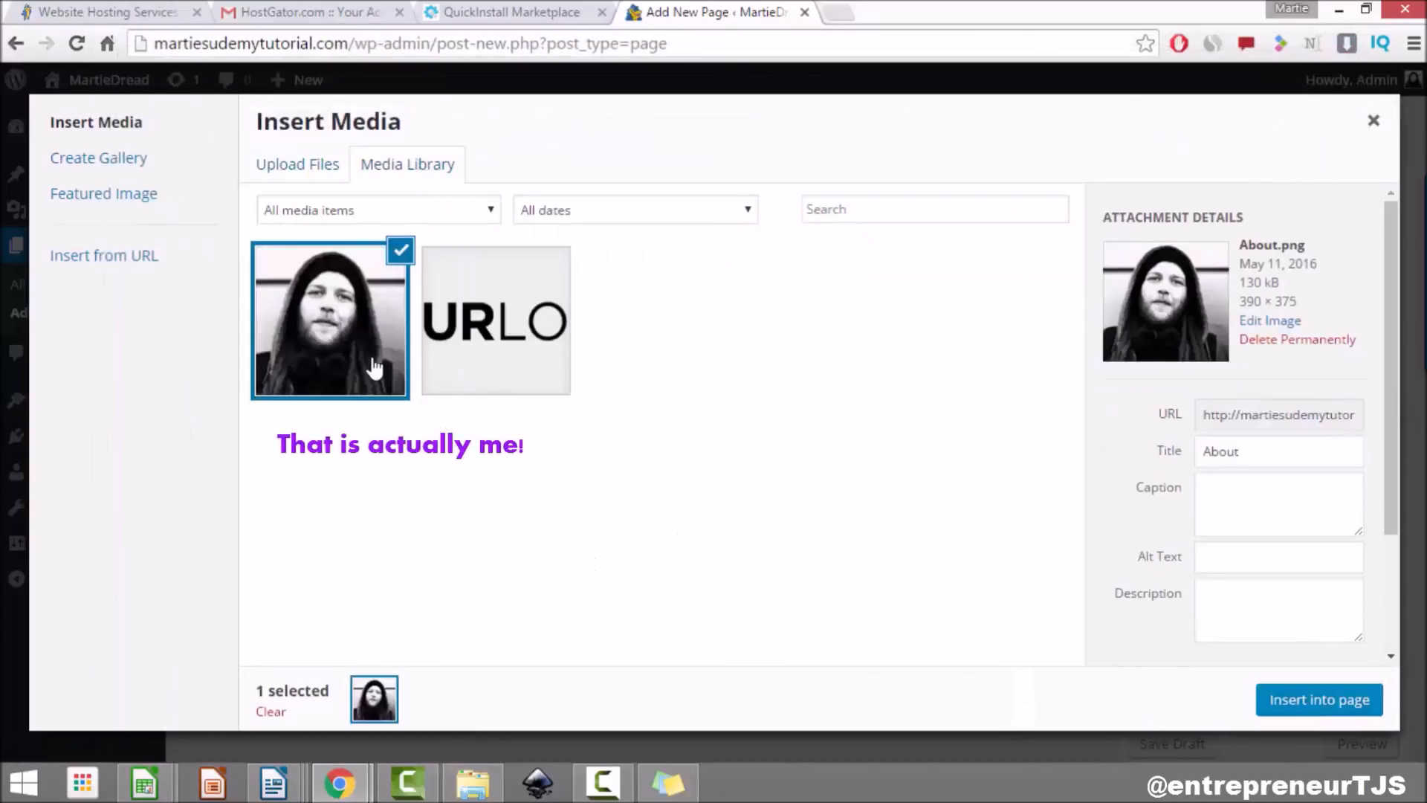
# Step: Review the About image's title, description and alt text, then insert it into the page
pyautogui.click(1262, 456)
pyautogui.hotkey('ctrl', 'a')
pyautogui.click(1248, 581)
pyautogui.click(1243, 566)
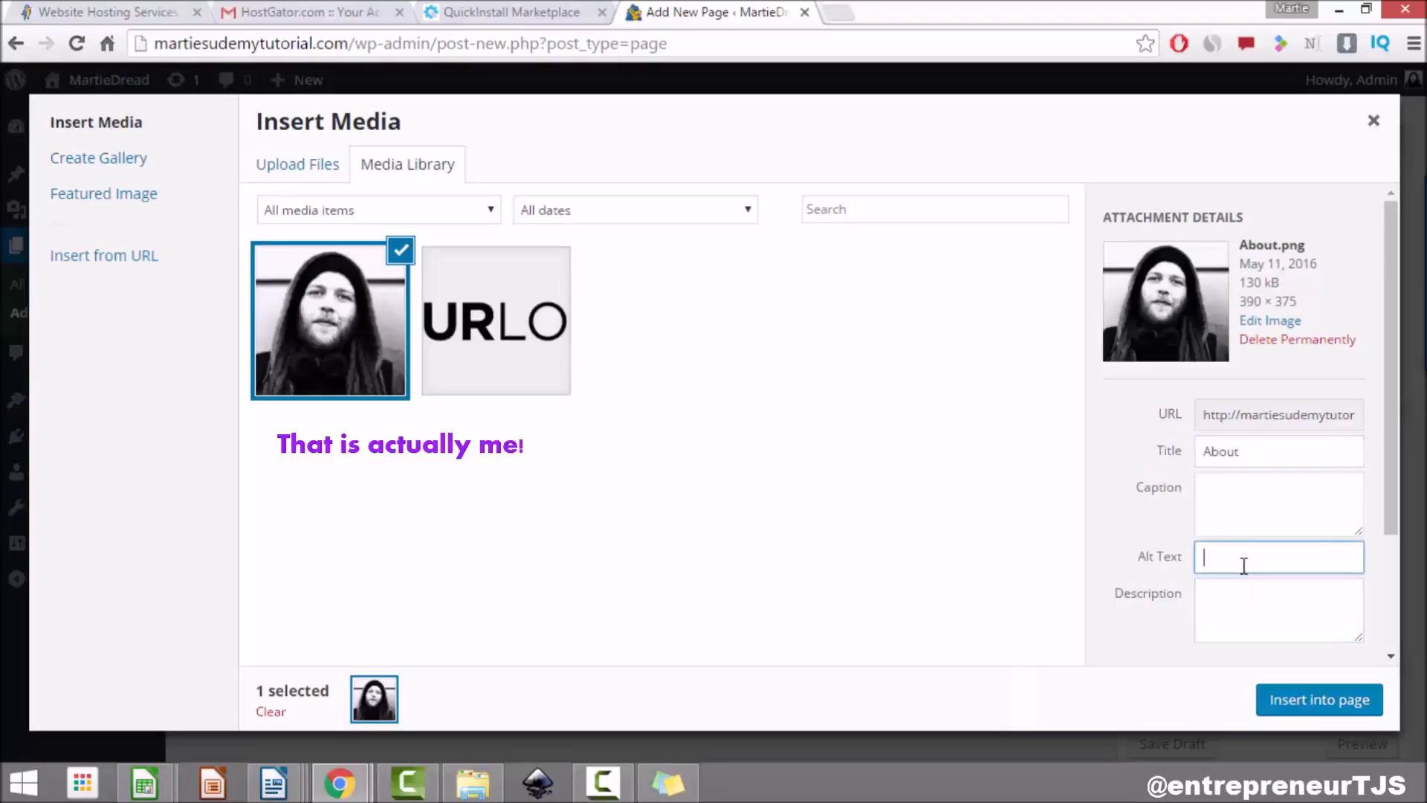
pyautogui.moveTo(1388, 415); pyautogui.dragTo(1393, 550)
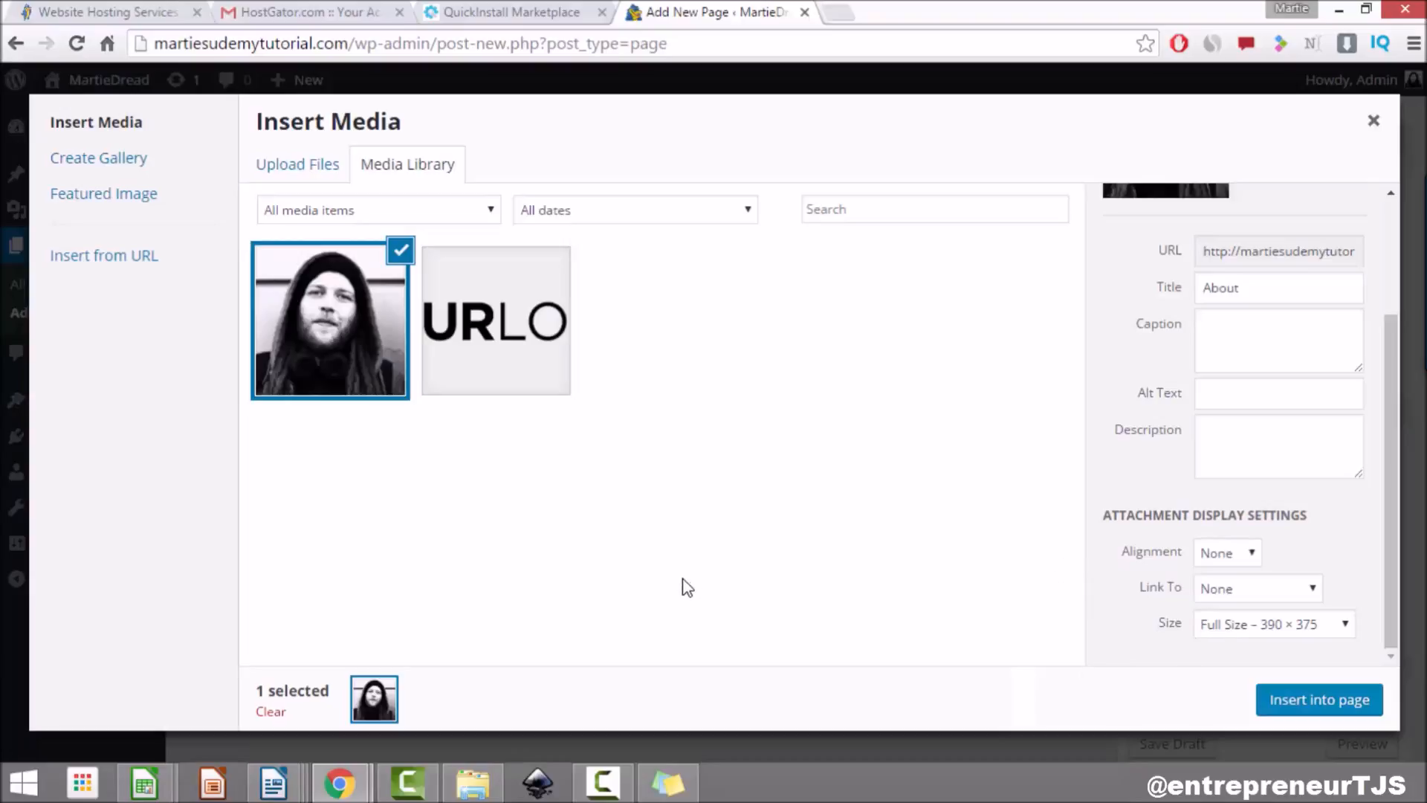
pyautogui.click(1306, 700)
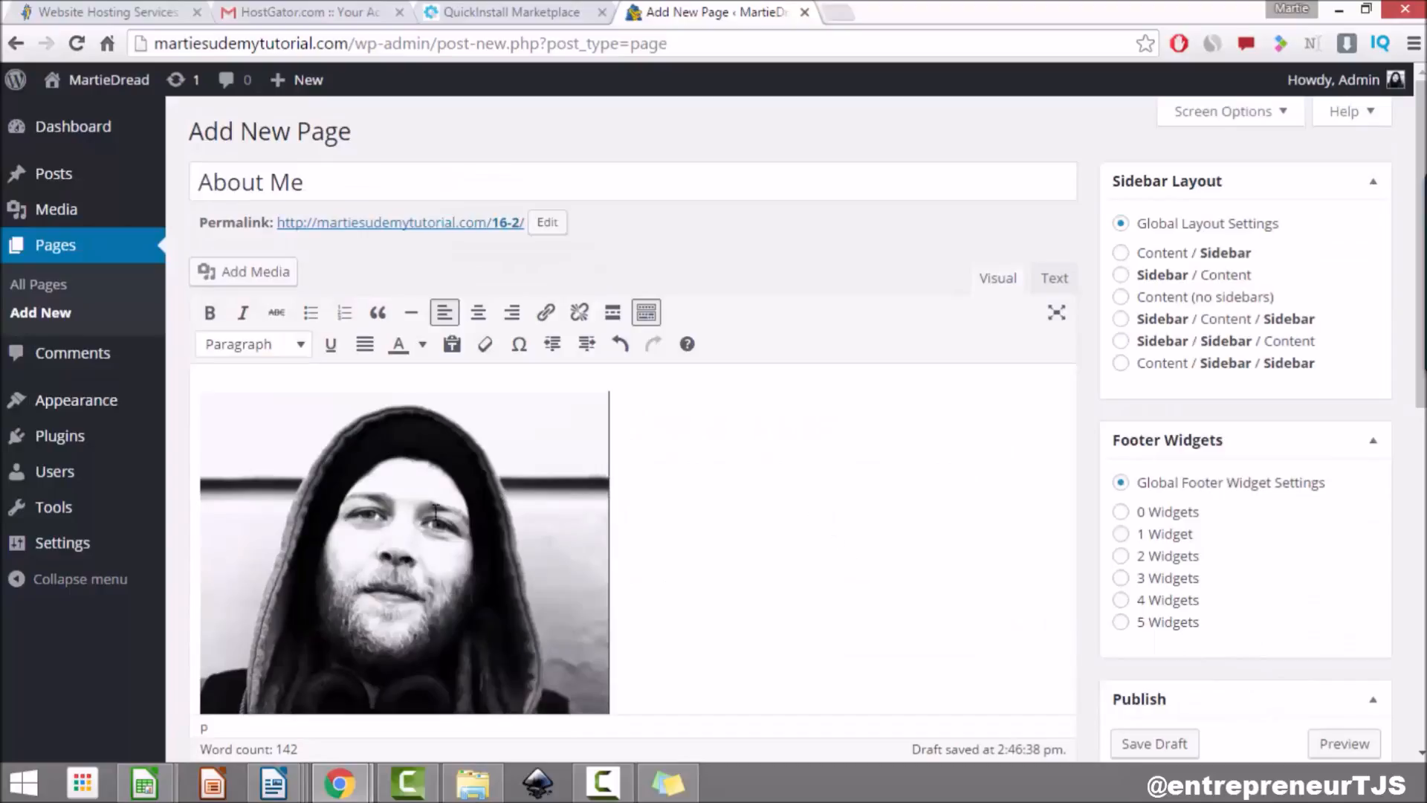
# Step: Align the About photo left so the paragraph wraps beside it
pyautogui.scroll(-3, 778, 504)
pyautogui.scroll(-4, 778, 504)
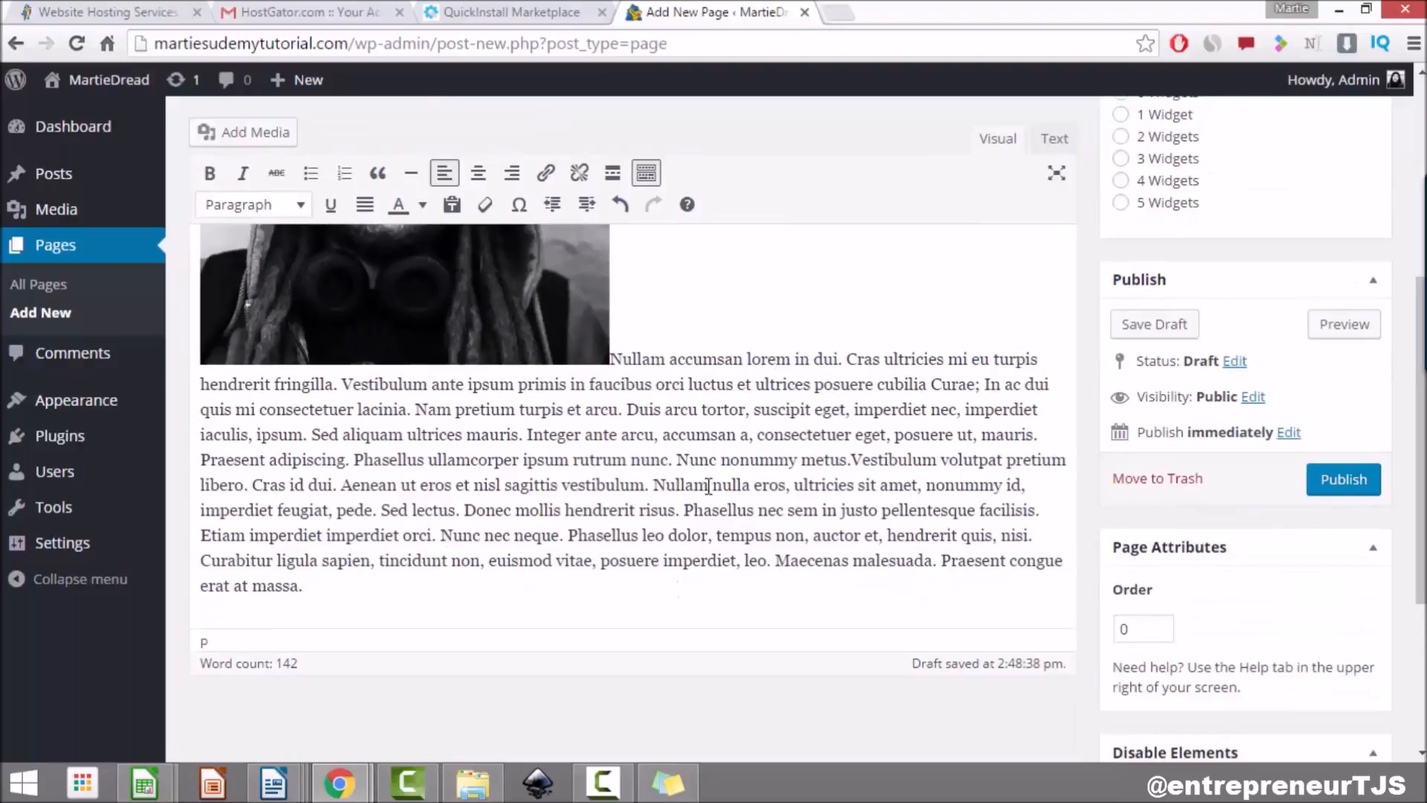
pyautogui.scroll(3, 608, 410)
pyautogui.scroll(2, 620, 412)
pyautogui.click(396, 445)
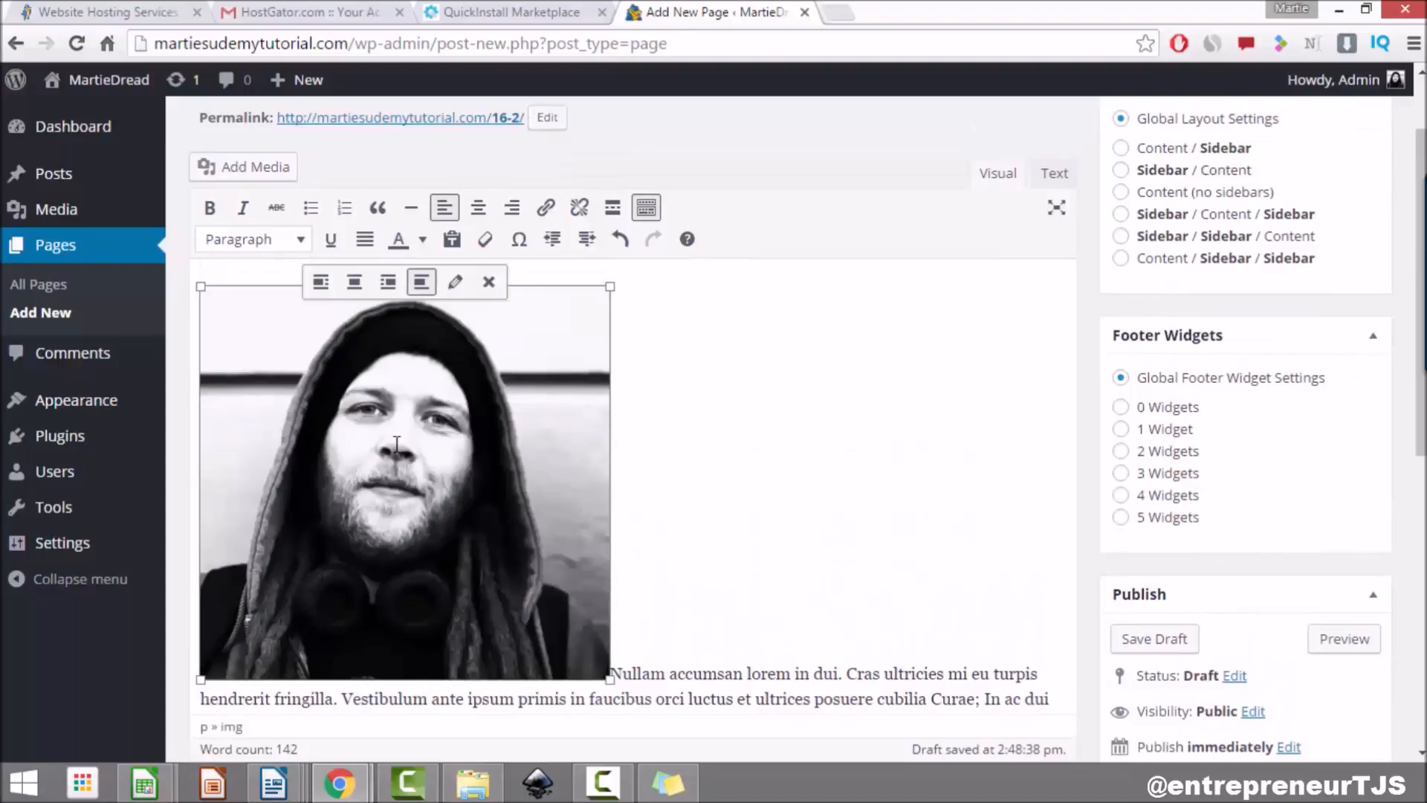
pyautogui.click(445, 209)
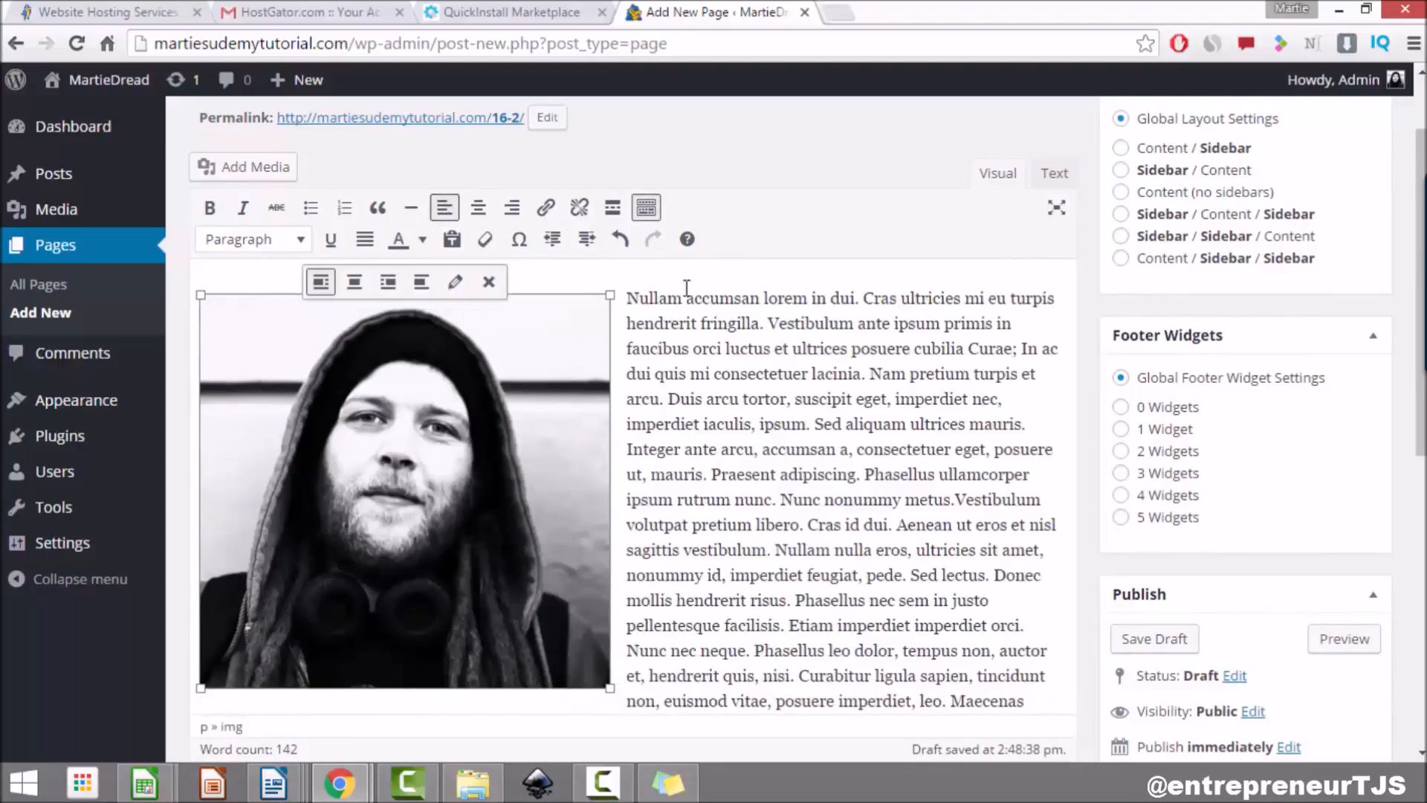
pyautogui.click(868, 478)
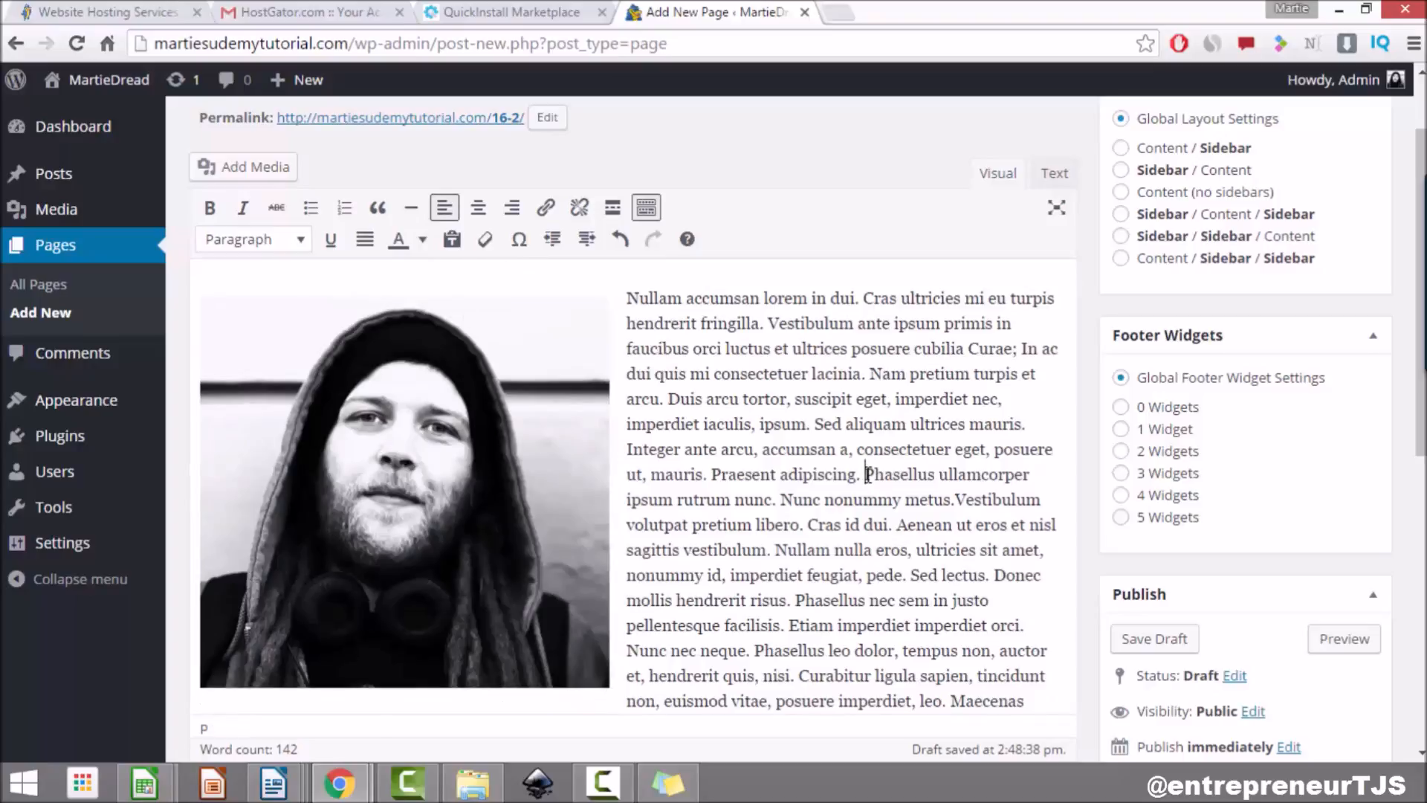
# Step: Shrink the About photo so the Lorem ipsum text wraps beside and below it
pyautogui.scroll(-3, 863, 469)
pyautogui.scroll(4, 695, 398)
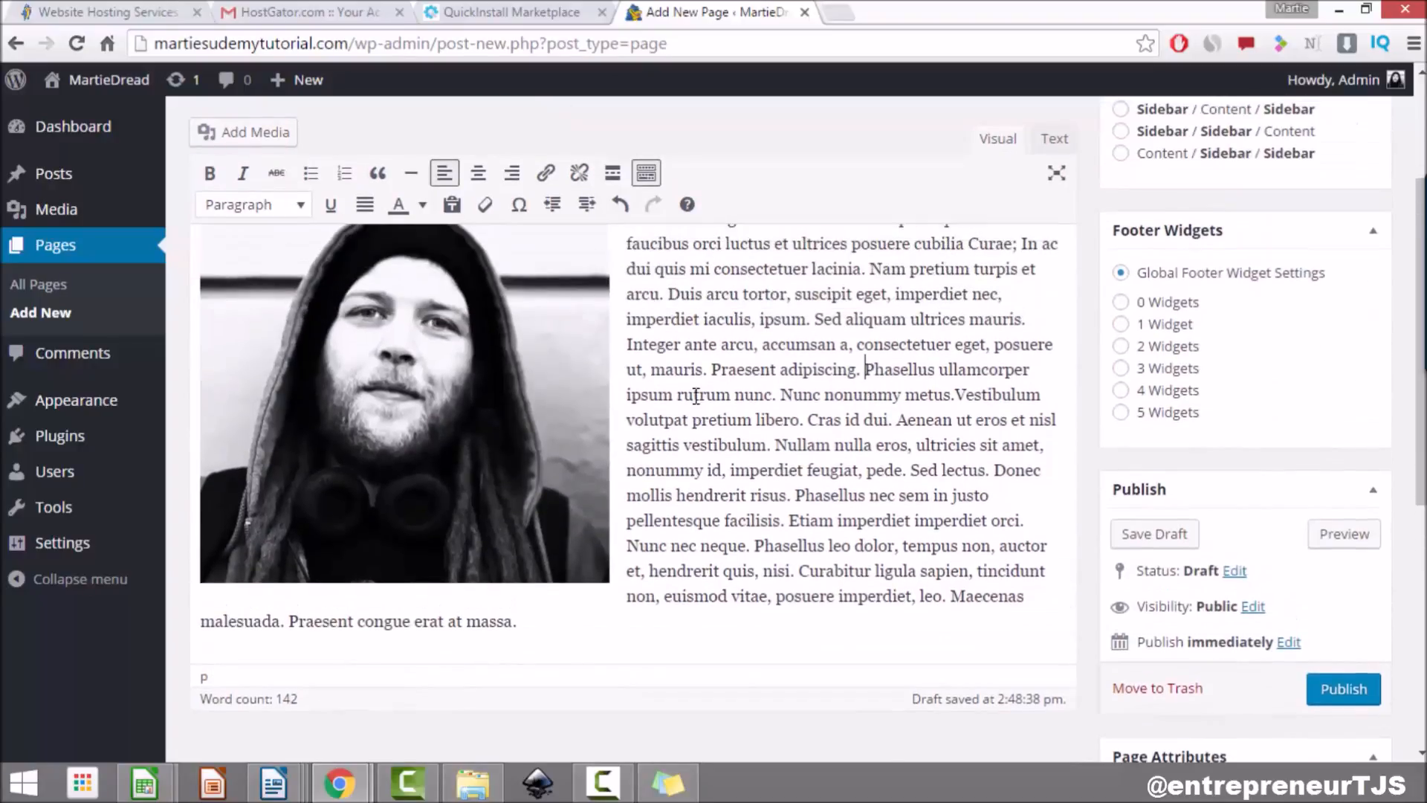
pyautogui.scroll(-2, 695, 397)
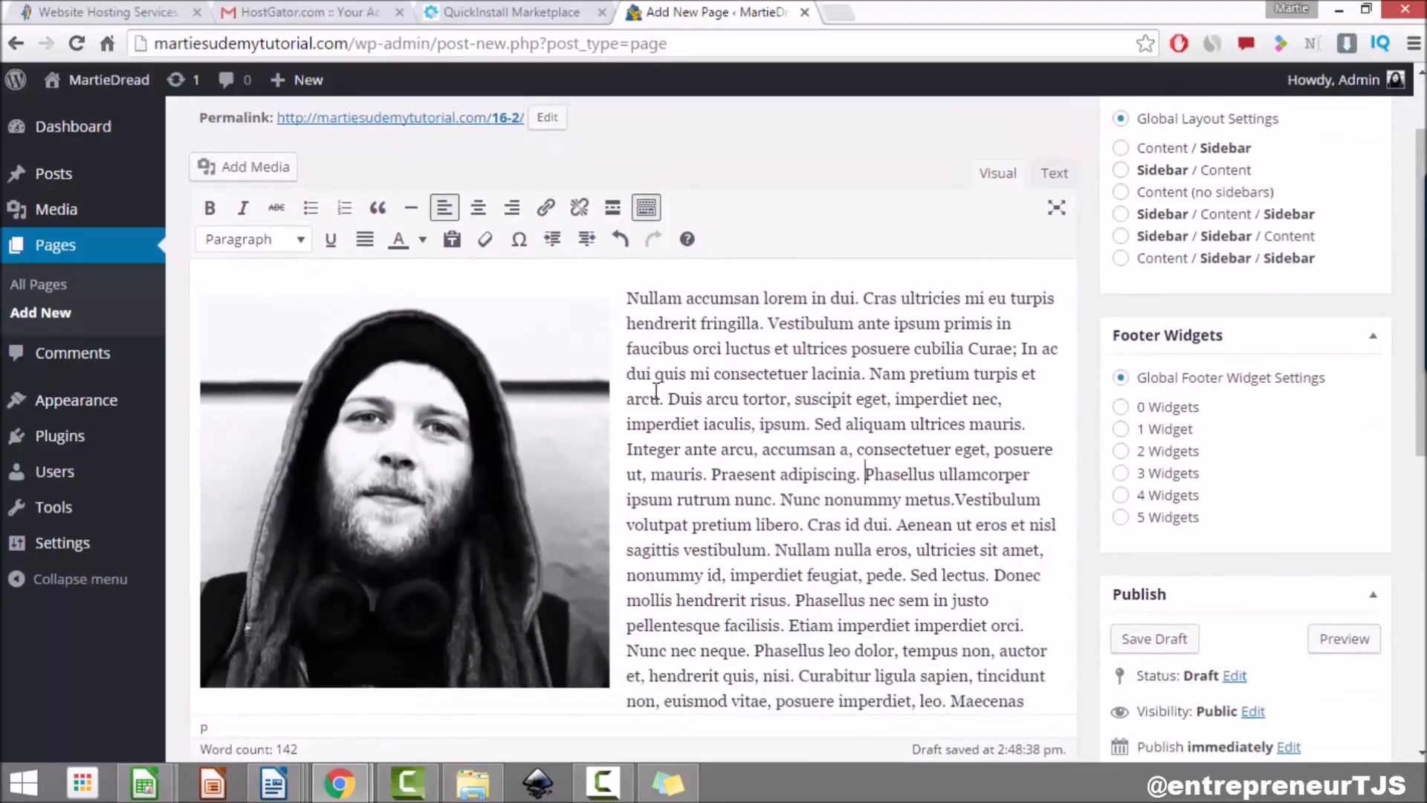
pyautogui.click(425, 438)
pyautogui.moveTo(609, 689); pyautogui.dragTo(445, 456)
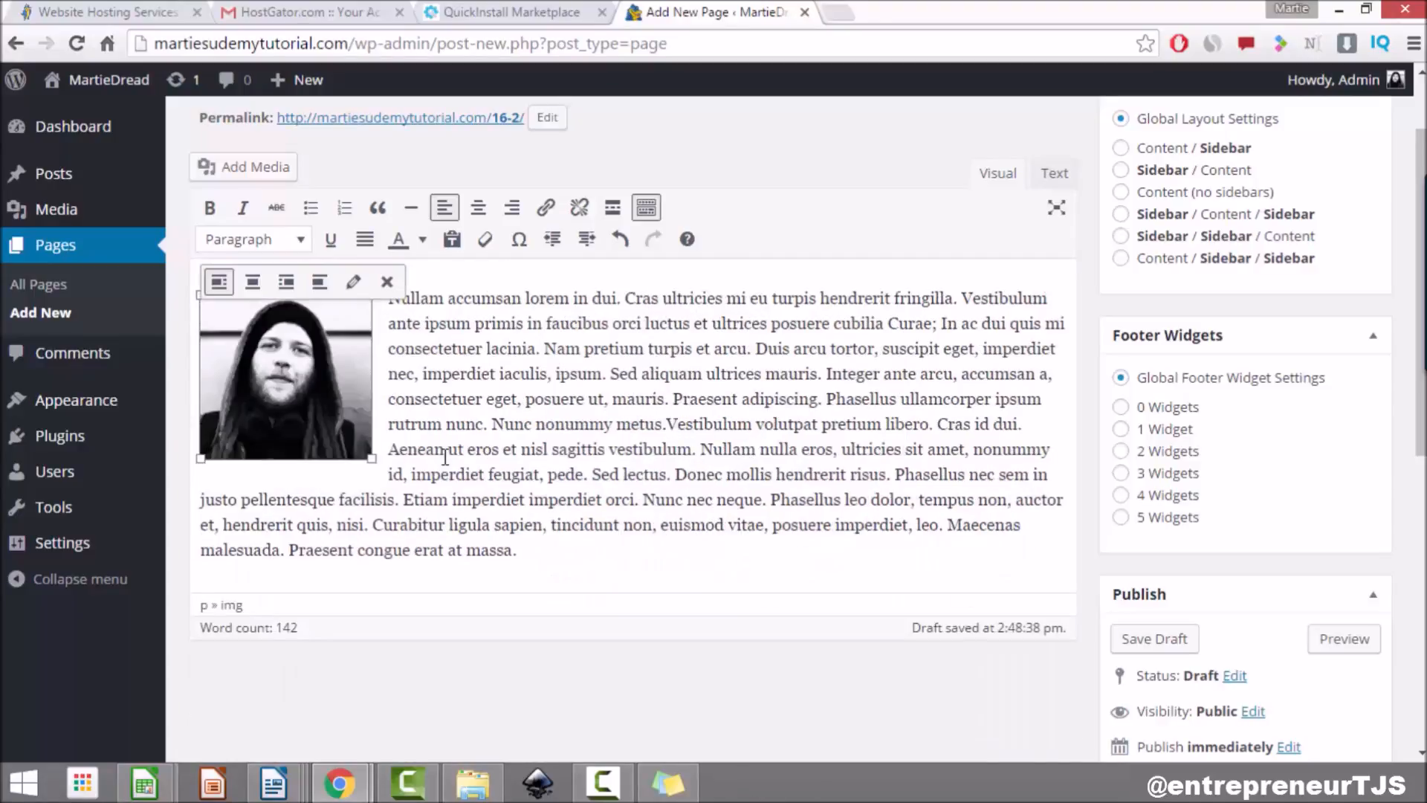
pyautogui.click(523, 400)
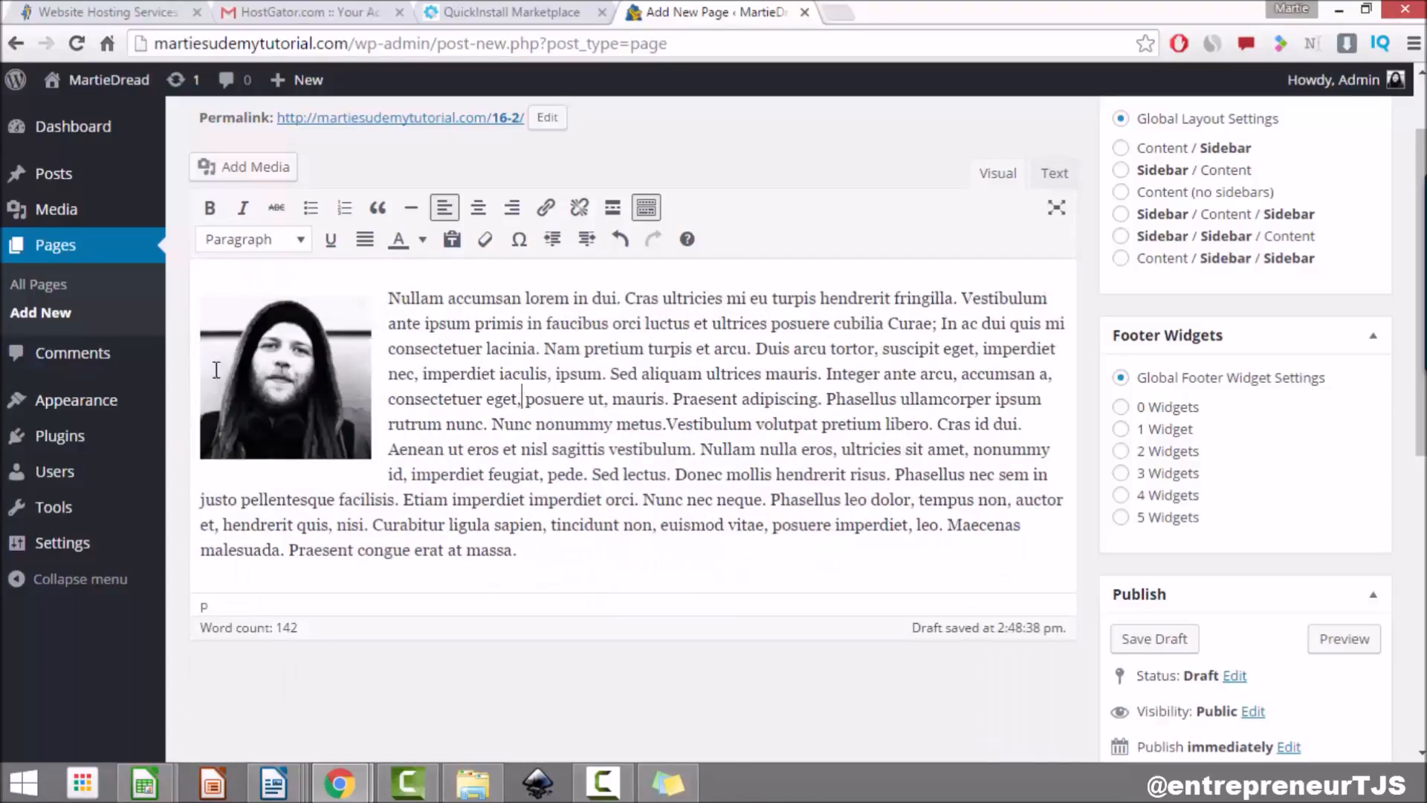
# Step: Preview the About Me page as visitors will see it
pyautogui.click(1342, 644)
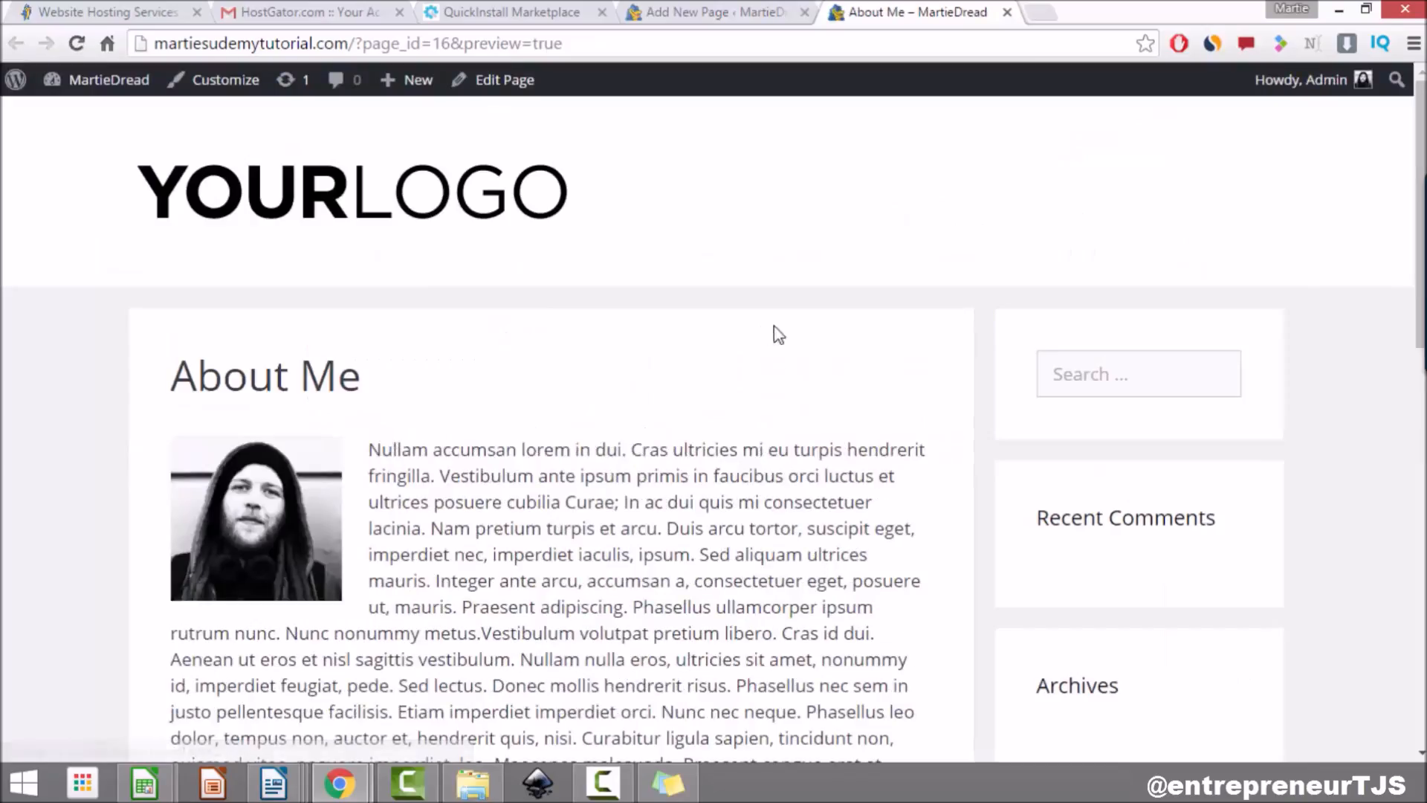
pyautogui.scroll(-2, 755, 384)
pyautogui.scroll(-2, 757, 381)
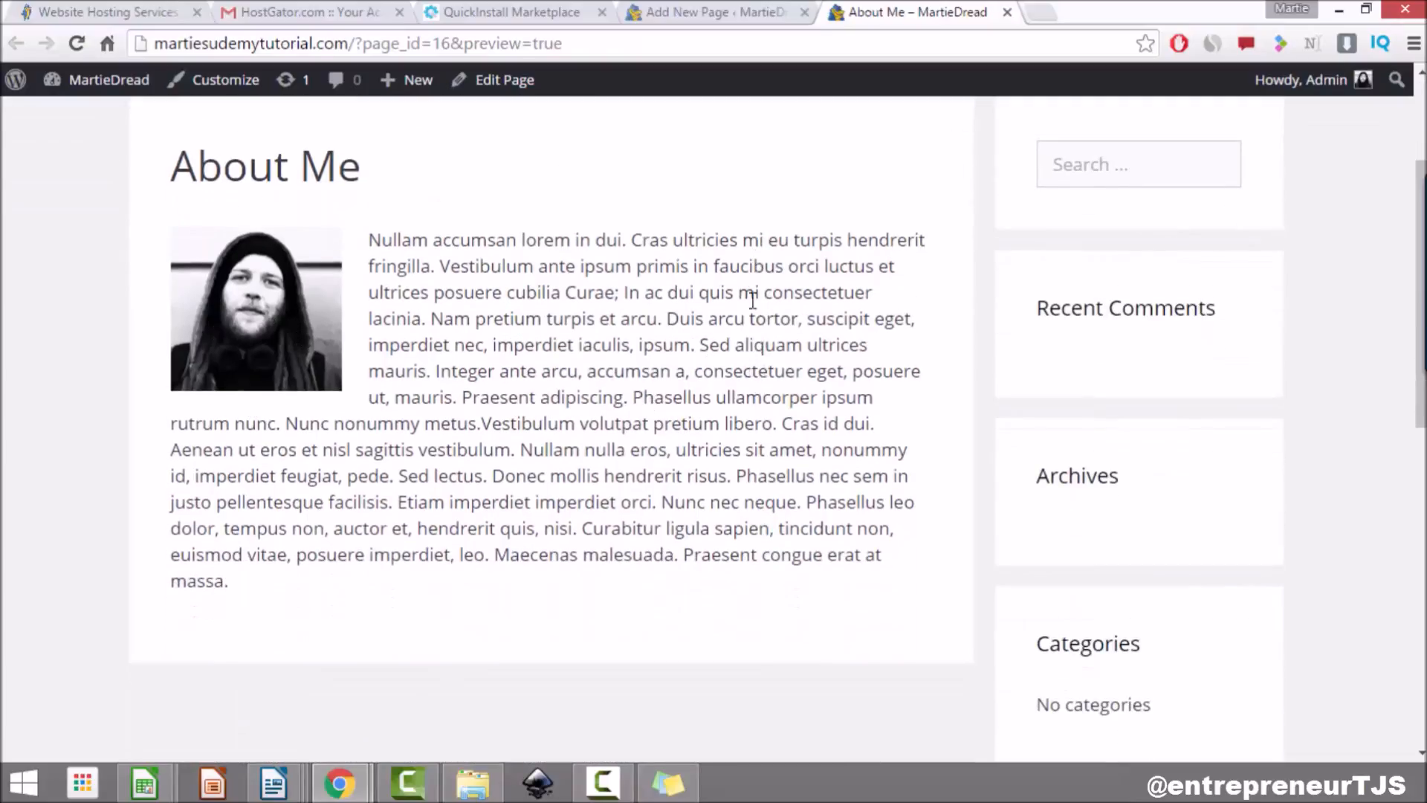
pyautogui.click(1007, 12)
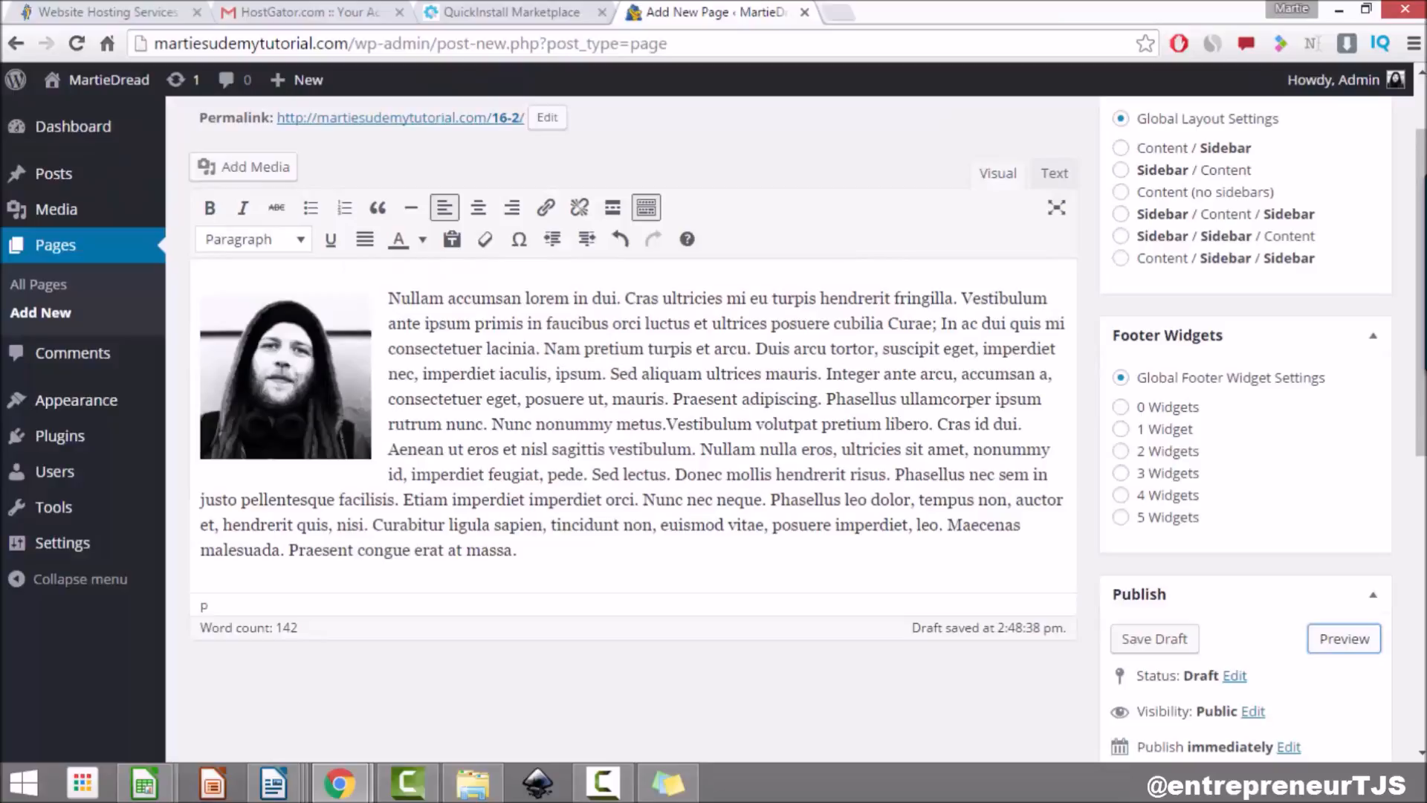
# Step: Enlarge the photo slightly and check the result in a second preview
pyautogui.click(363, 450)
pyautogui.moveTo(370, 456); pyautogui.dragTo(399, 485)
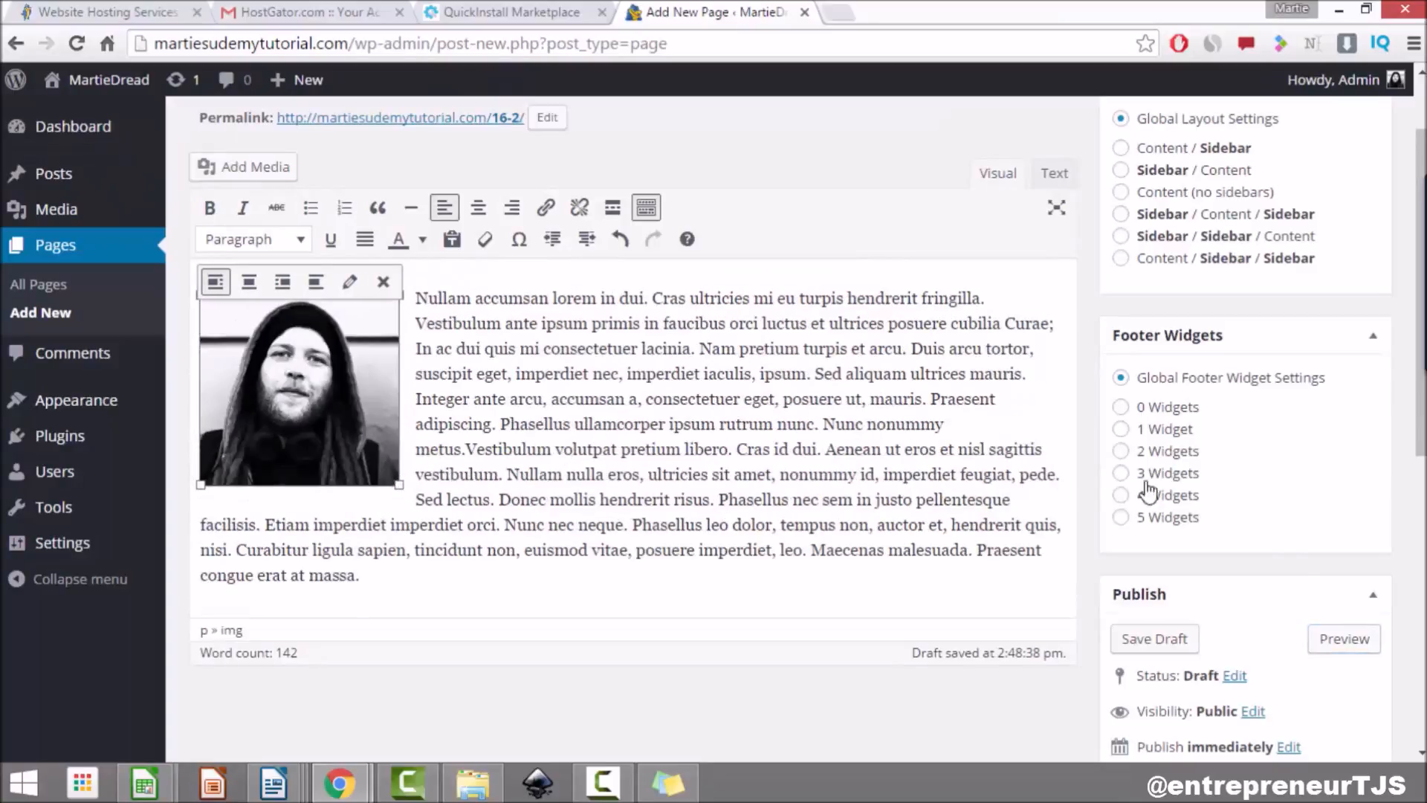
pyautogui.click(1360, 645)
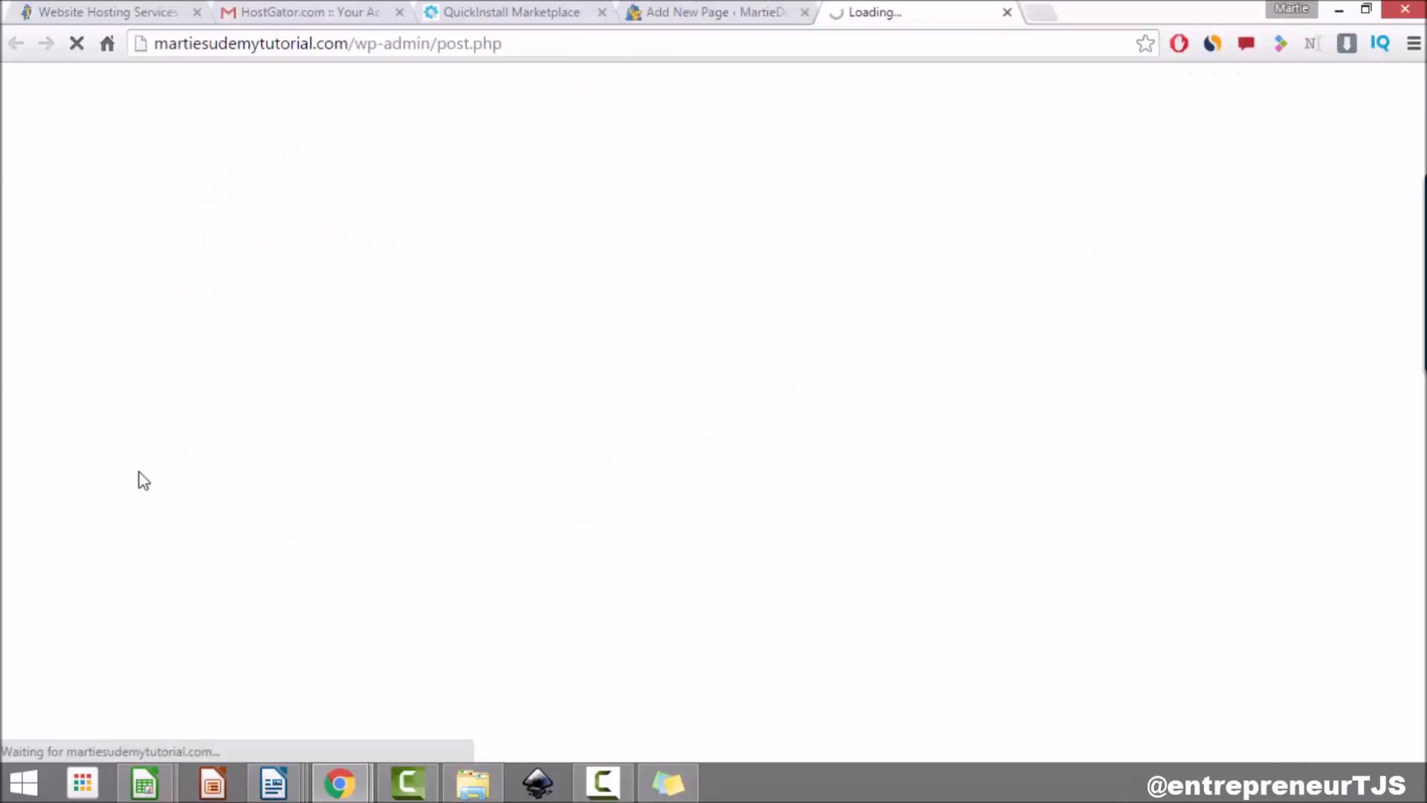
pyautogui.scroll(-3, 140, 471)
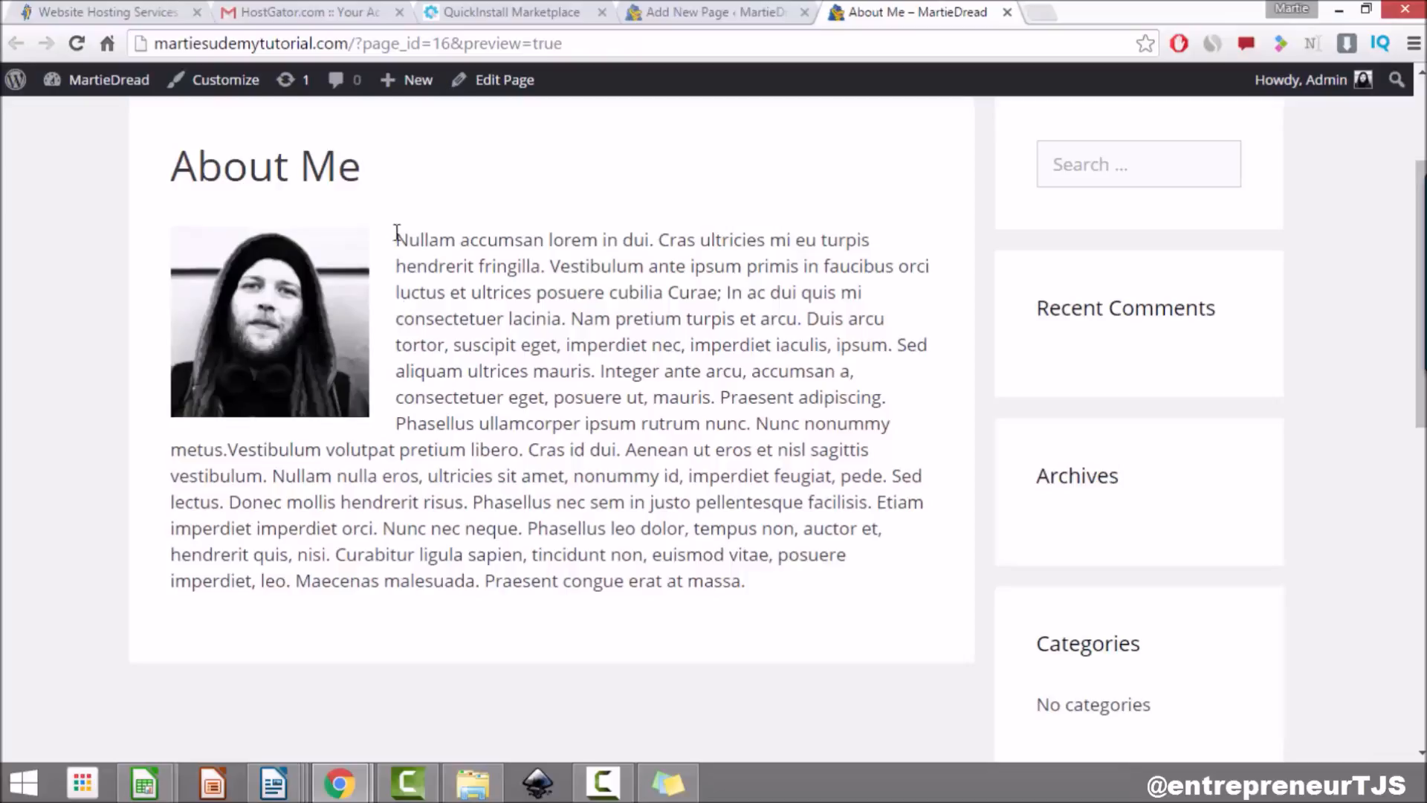
pyautogui.click(1007, 13)
pyautogui.scroll(-3, 1156, 638)
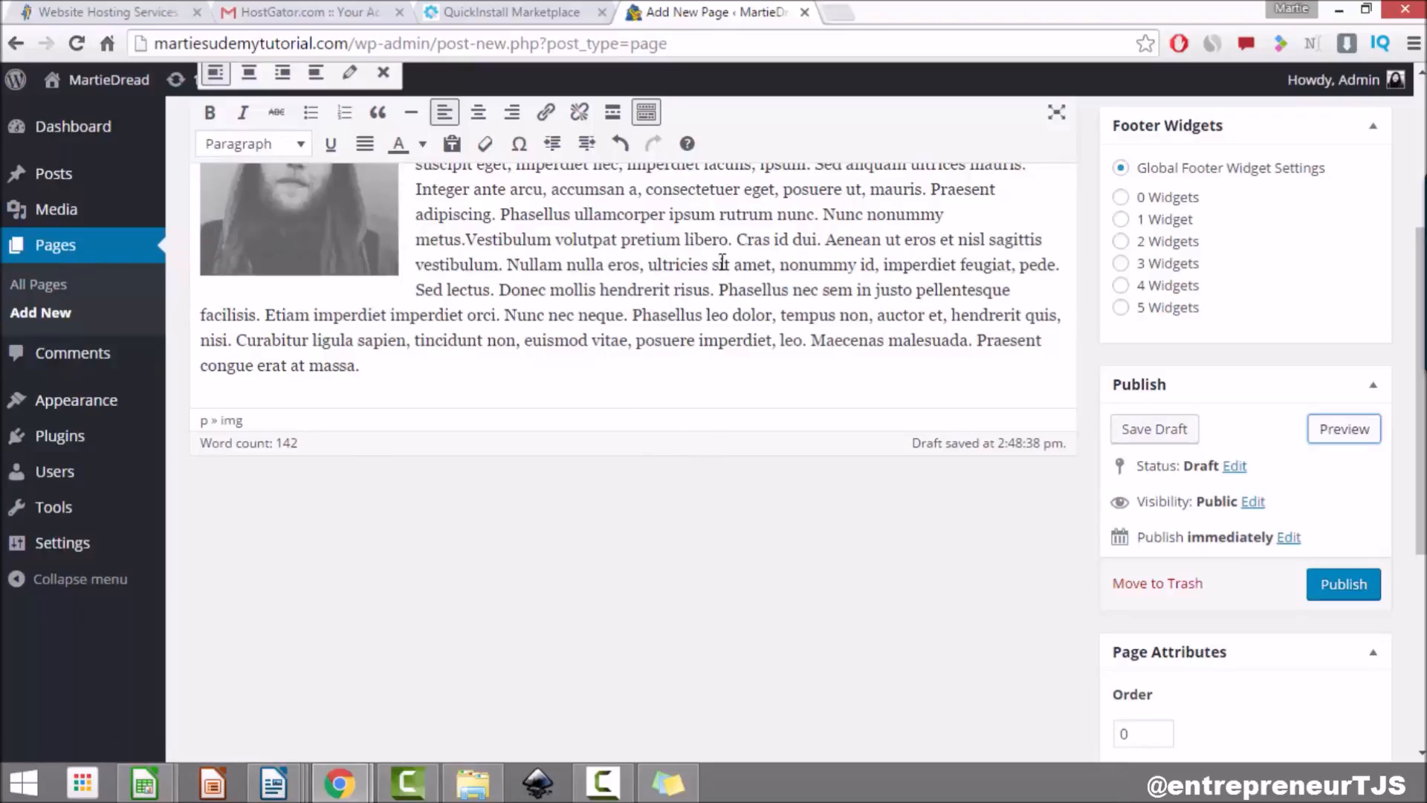
# Step: Publish the About Me page and open its live about-me URL
pyautogui.click(1349, 587)
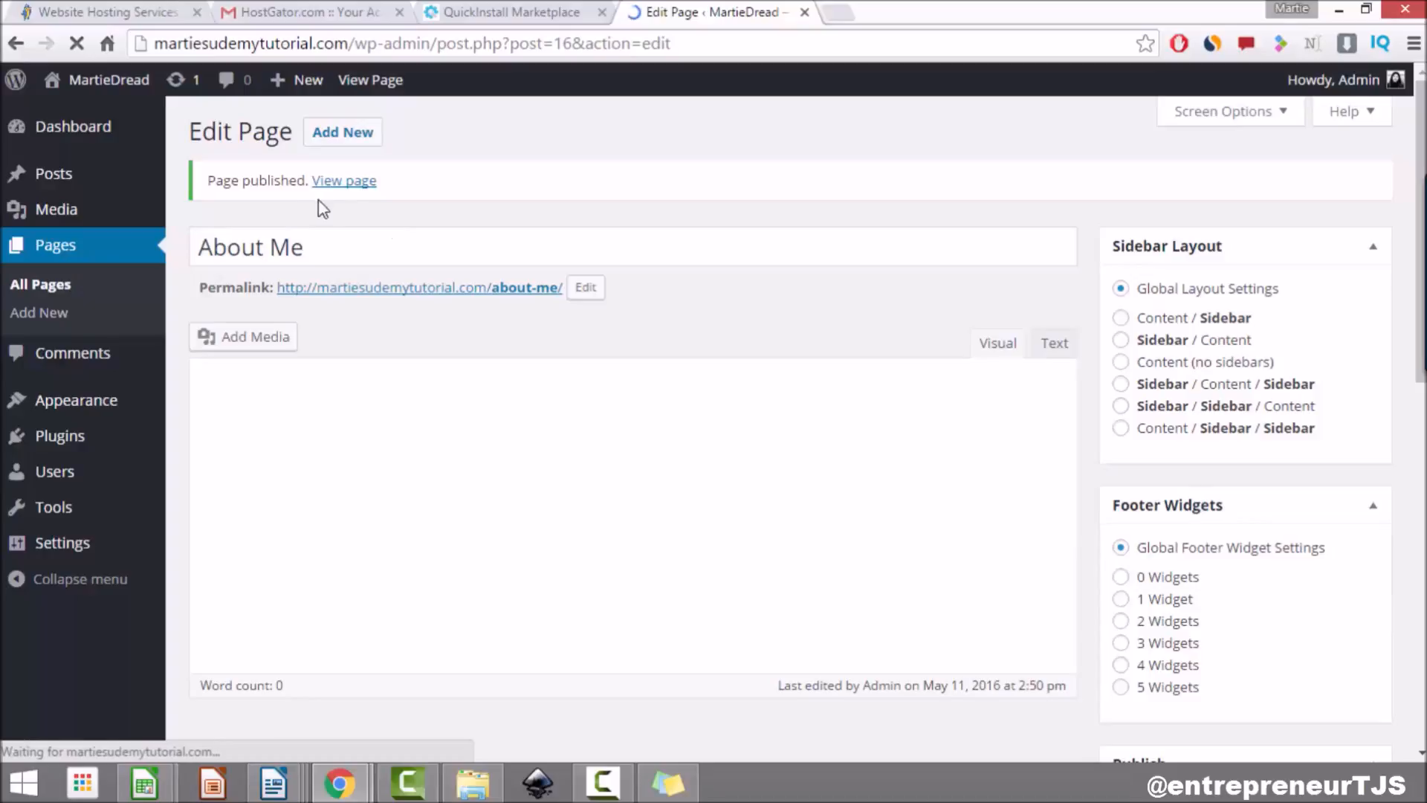
pyautogui.click(342, 186)
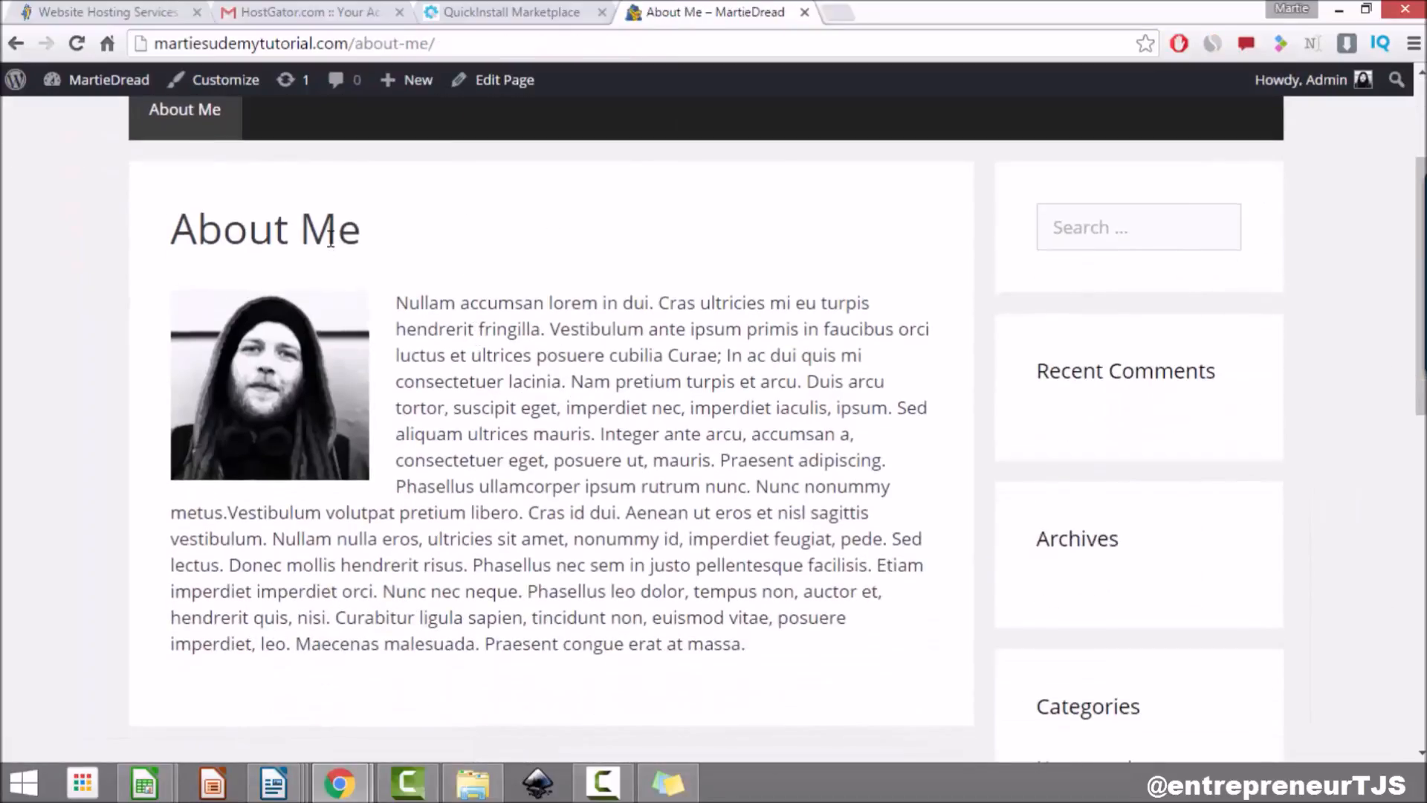
# Step: Scroll the live About Me page to inspect the logo header, menu and wrapped photo
pyautogui.scroll(-3, 595, 376)
pyautogui.scroll(6, 592, 399)
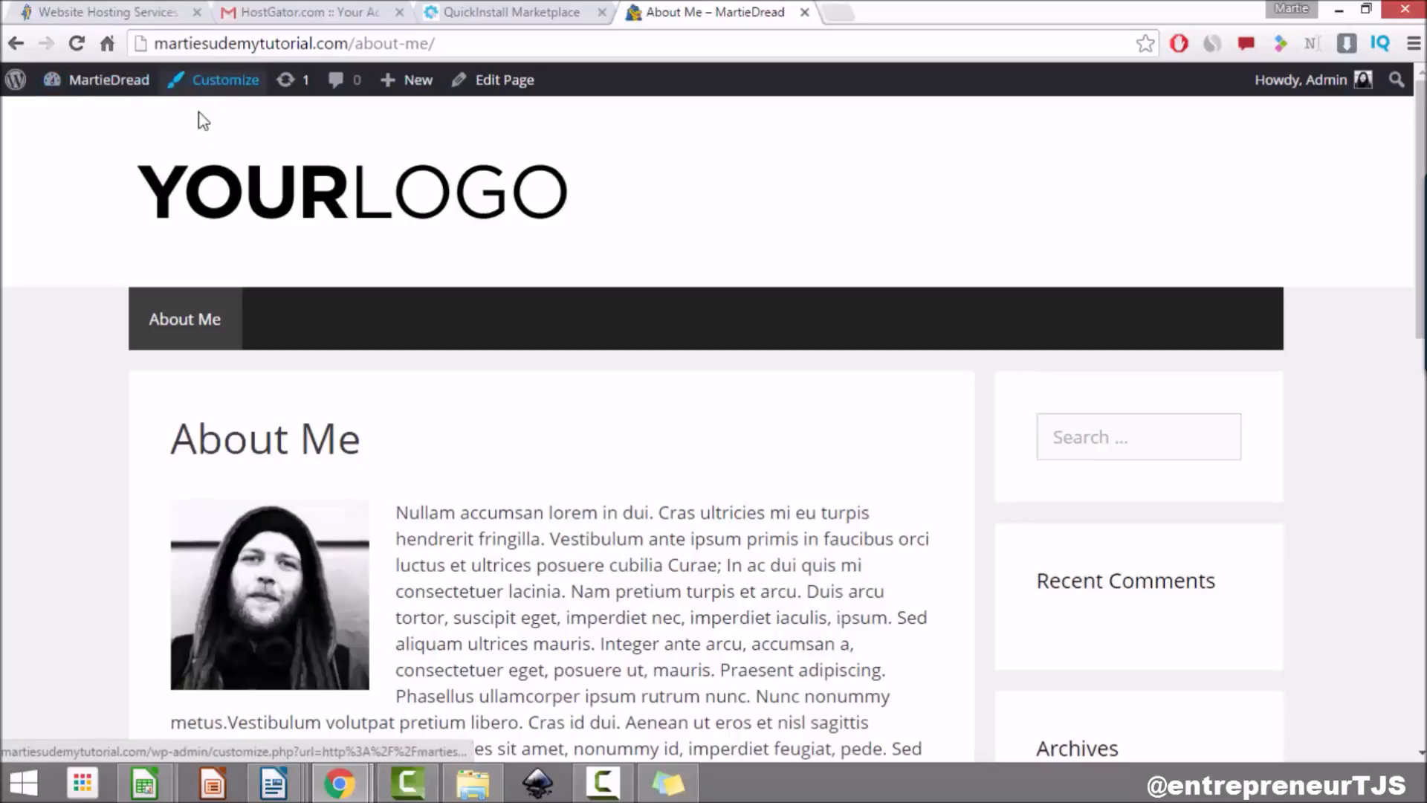
pyautogui.scroll(-4, 618, 427)
pyautogui.scroll(4, 618, 422)
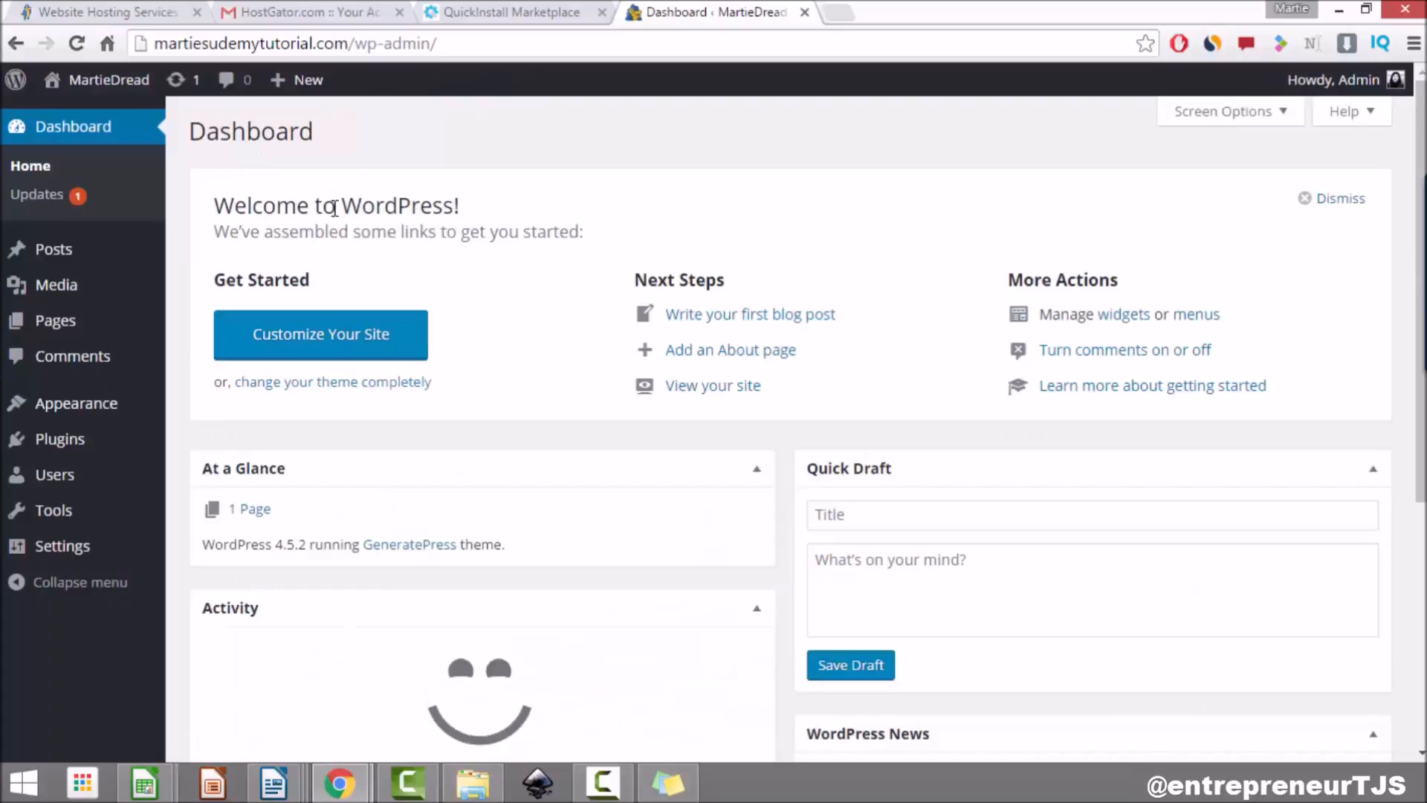
# Step: Add a new page from the Pages list and title it 'Contact Me'
pyautogui.click(68, 327)
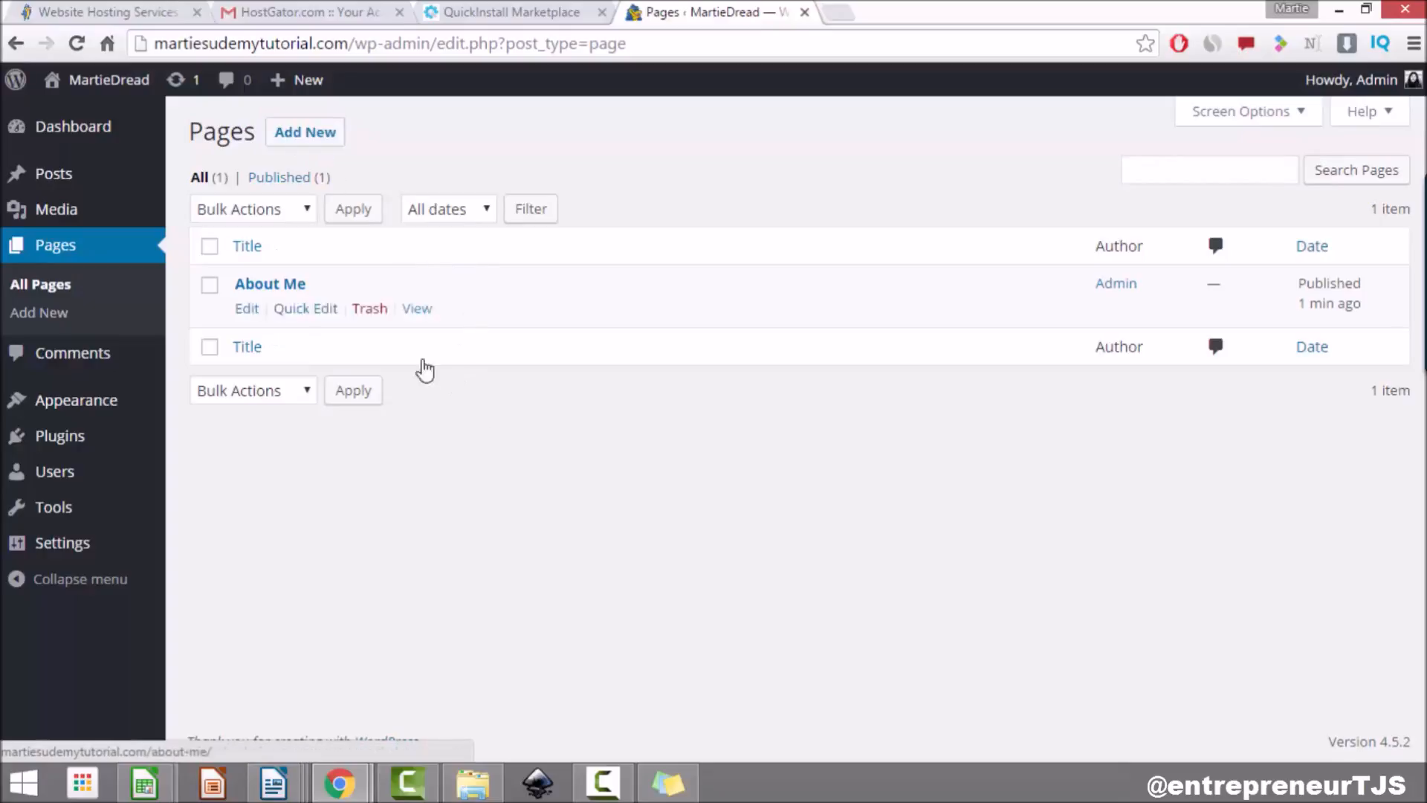
pyautogui.click(308, 137)
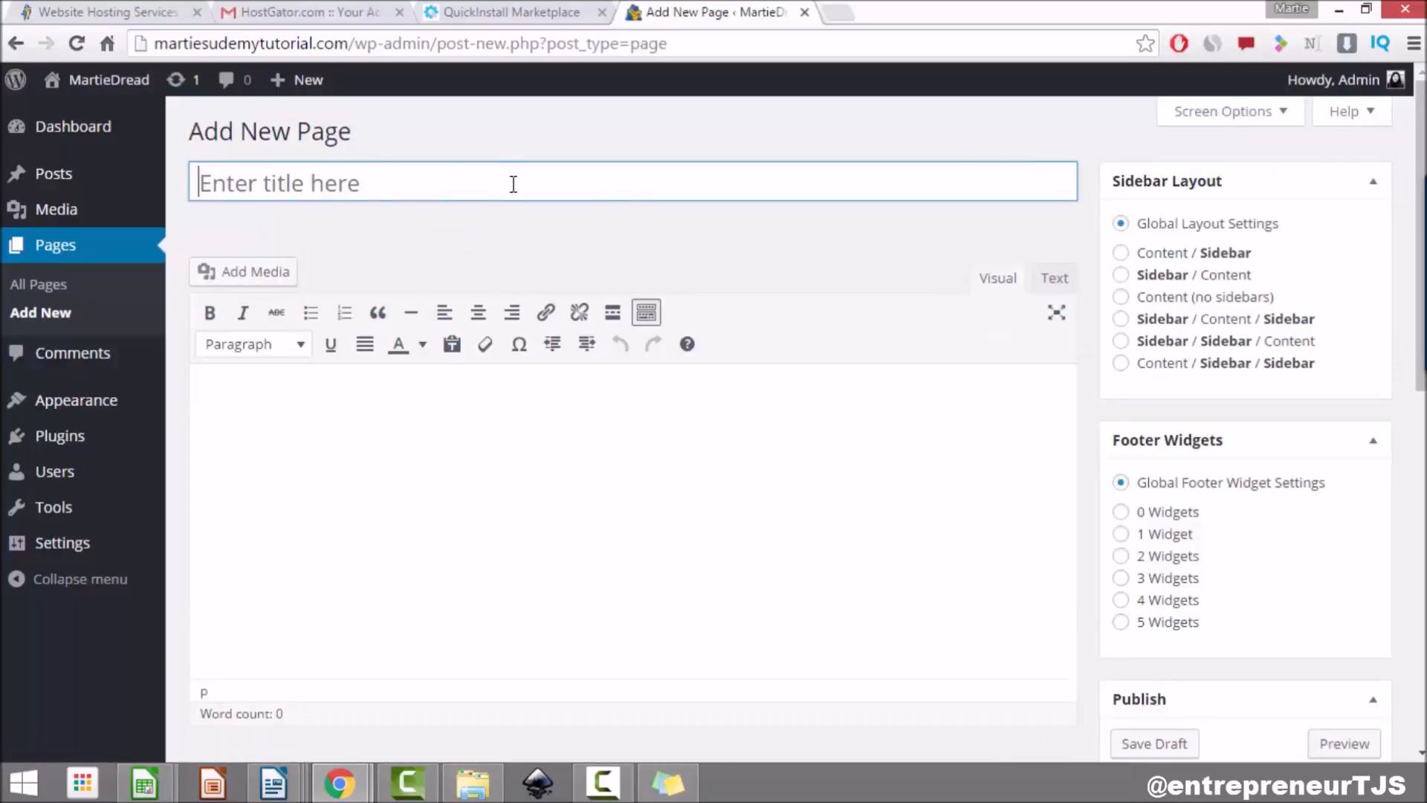
pyautogui.write('Contact M')
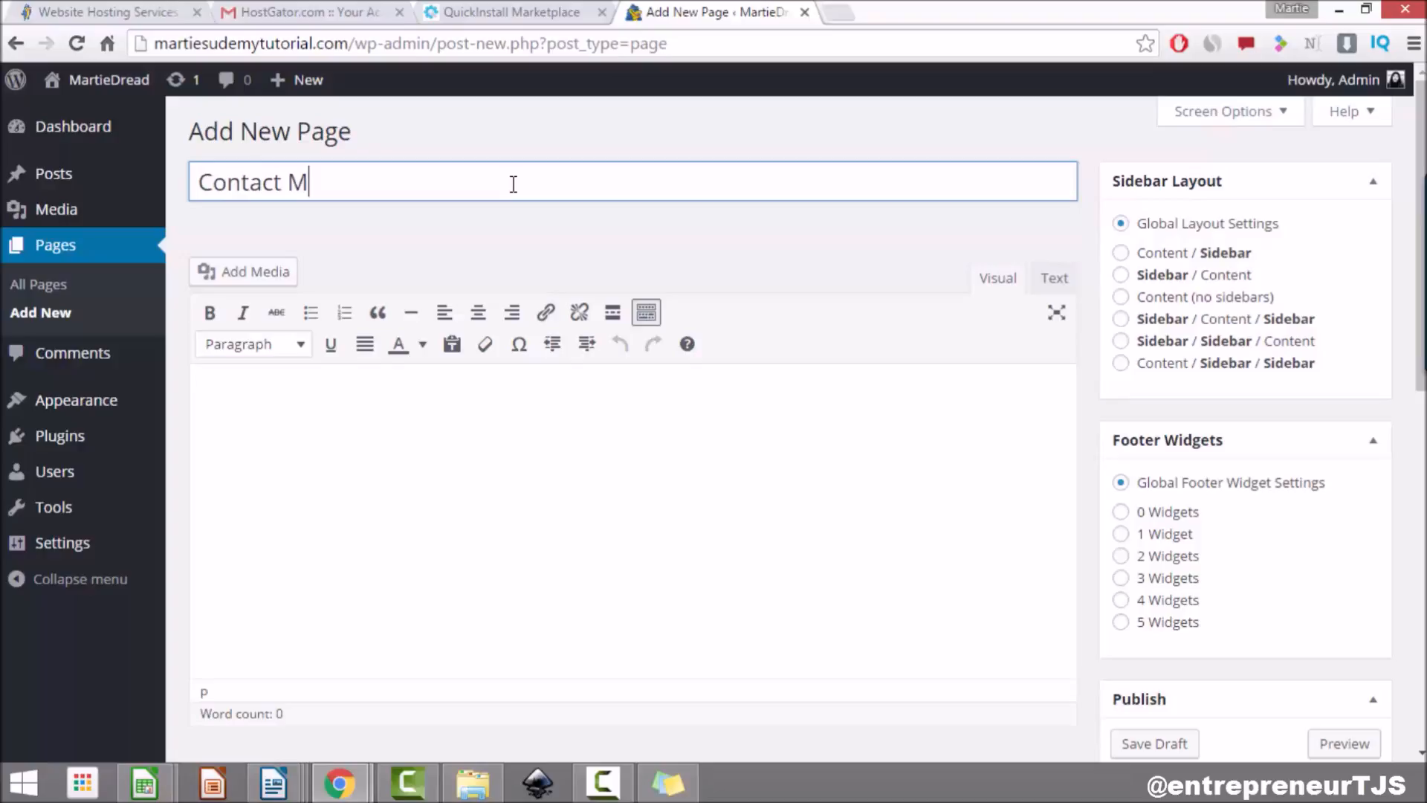
pyautogui.write('e')
# Step: Paste the Lorem ipsum paragraph into the Contact Me body and bring up Add Media
pyautogui.click(472, 392)
pyautogui.rightClick(434, 406)
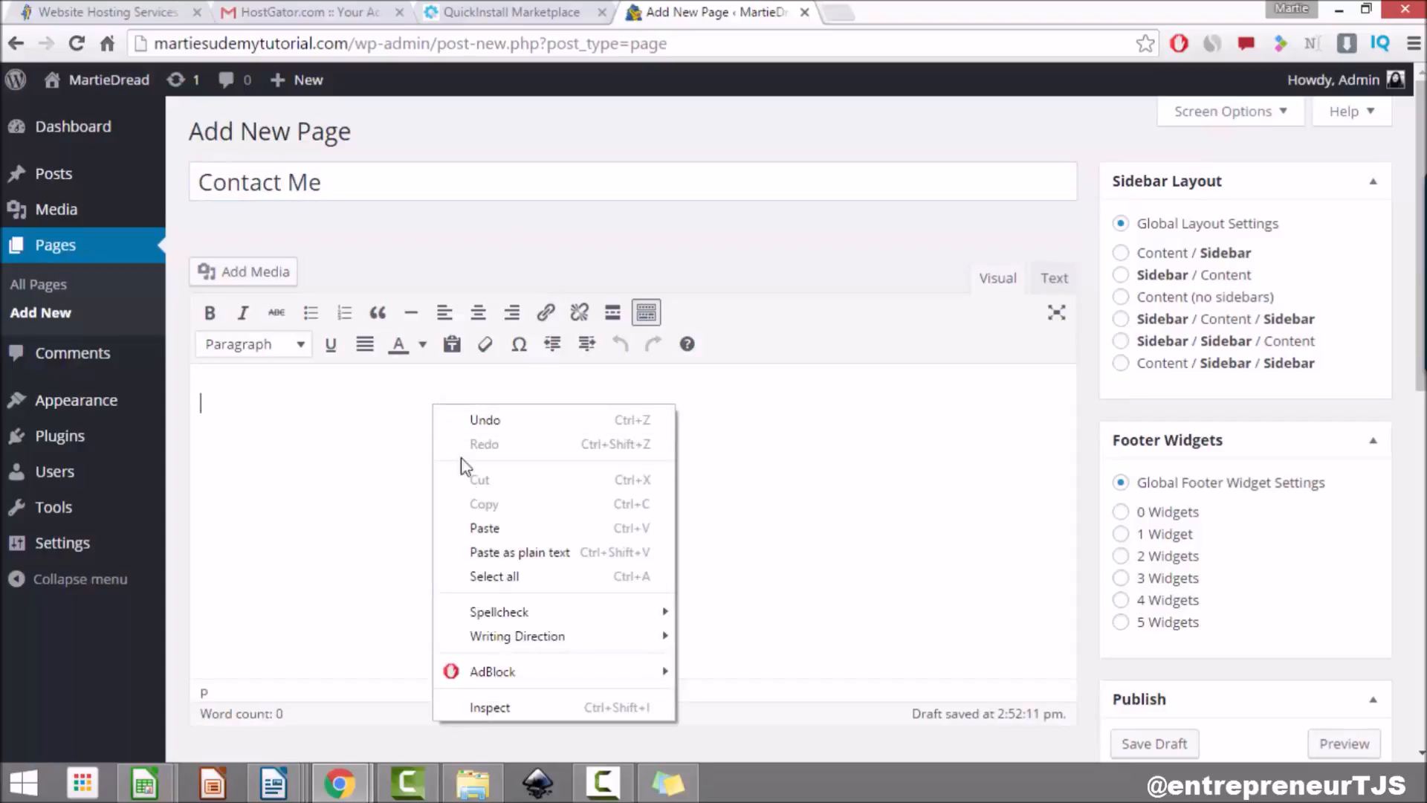
pyautogui.click(490, 528)
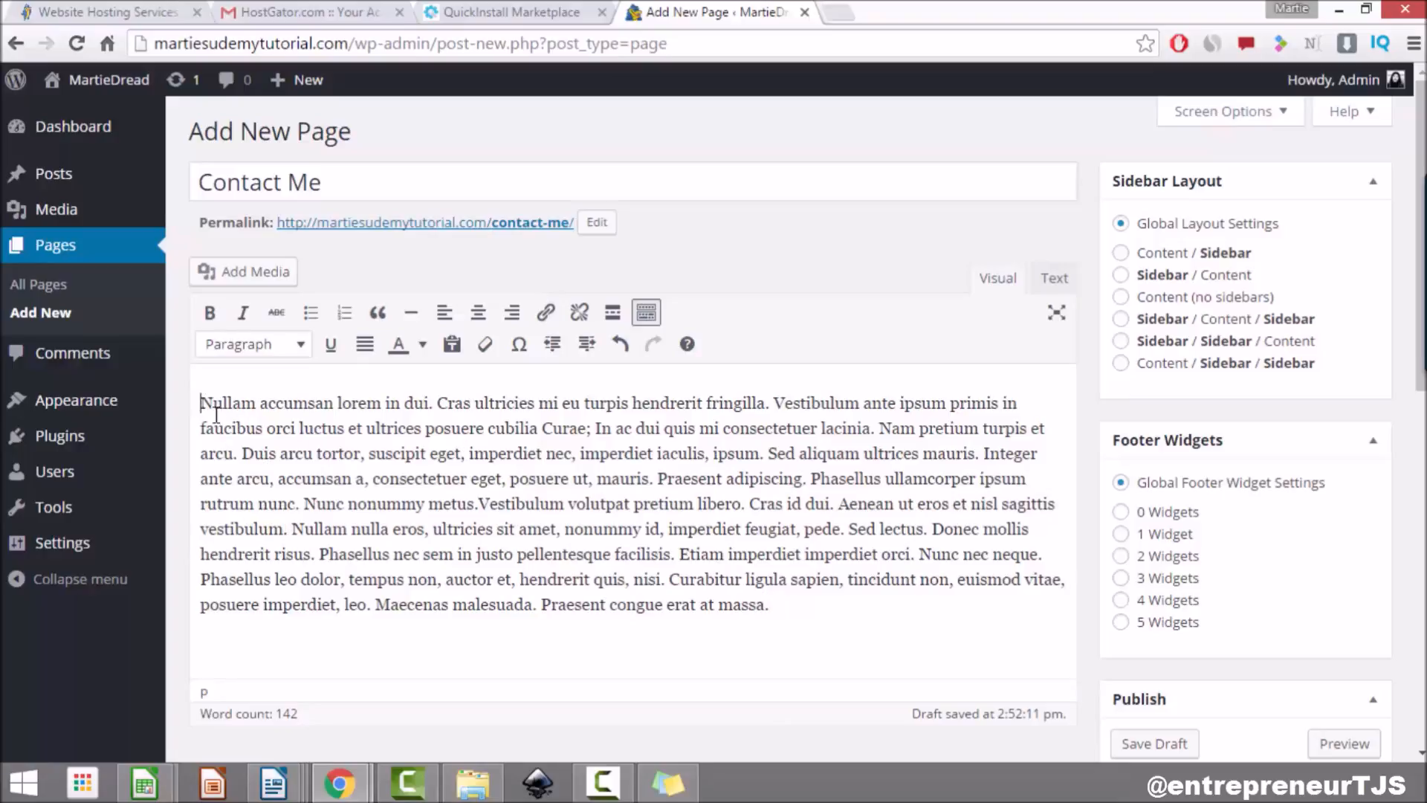
pyautogui.click(281, 272)
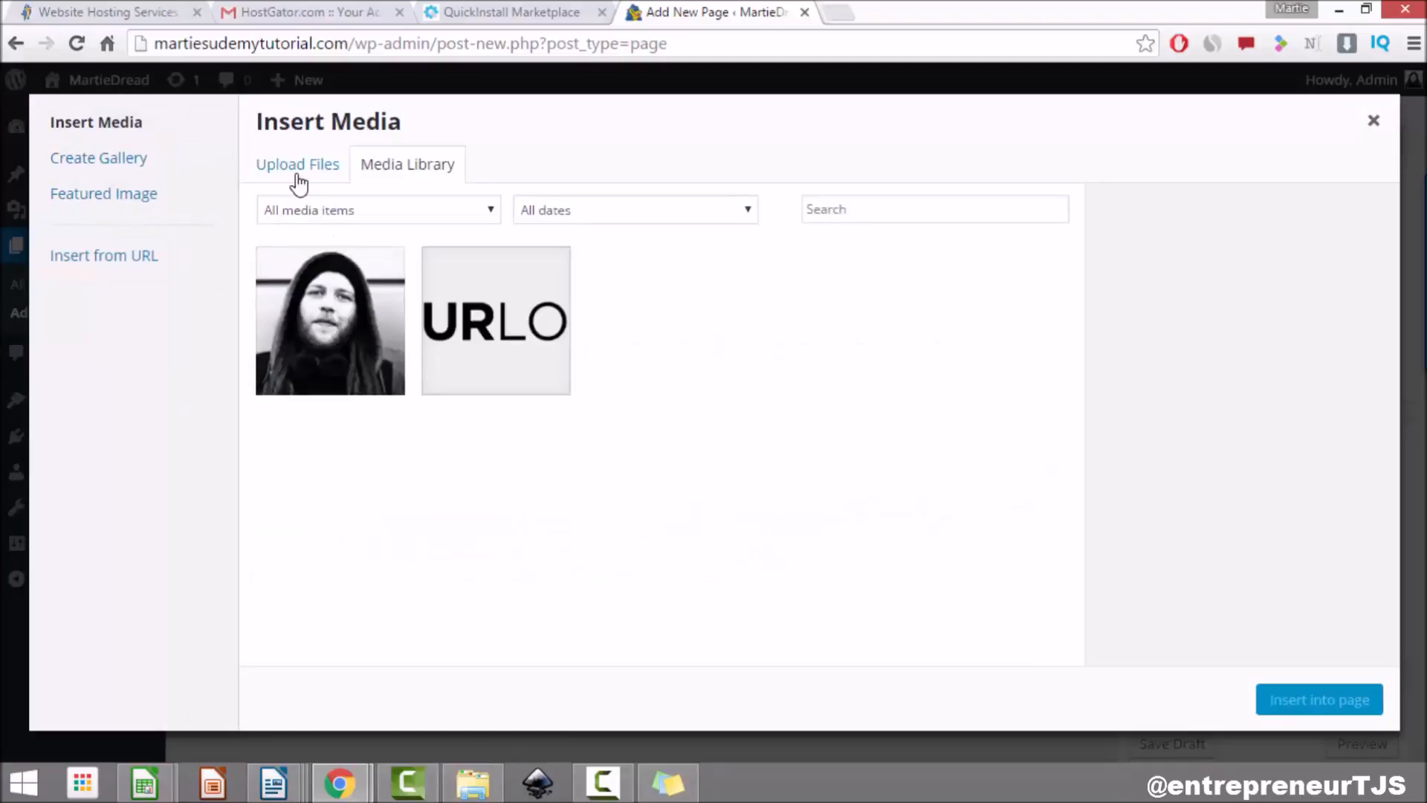
# Step: Upload Contact.png (1667 × 1054) and insert it full-size into the Contact Me page
pyautogui.click(297, 181)
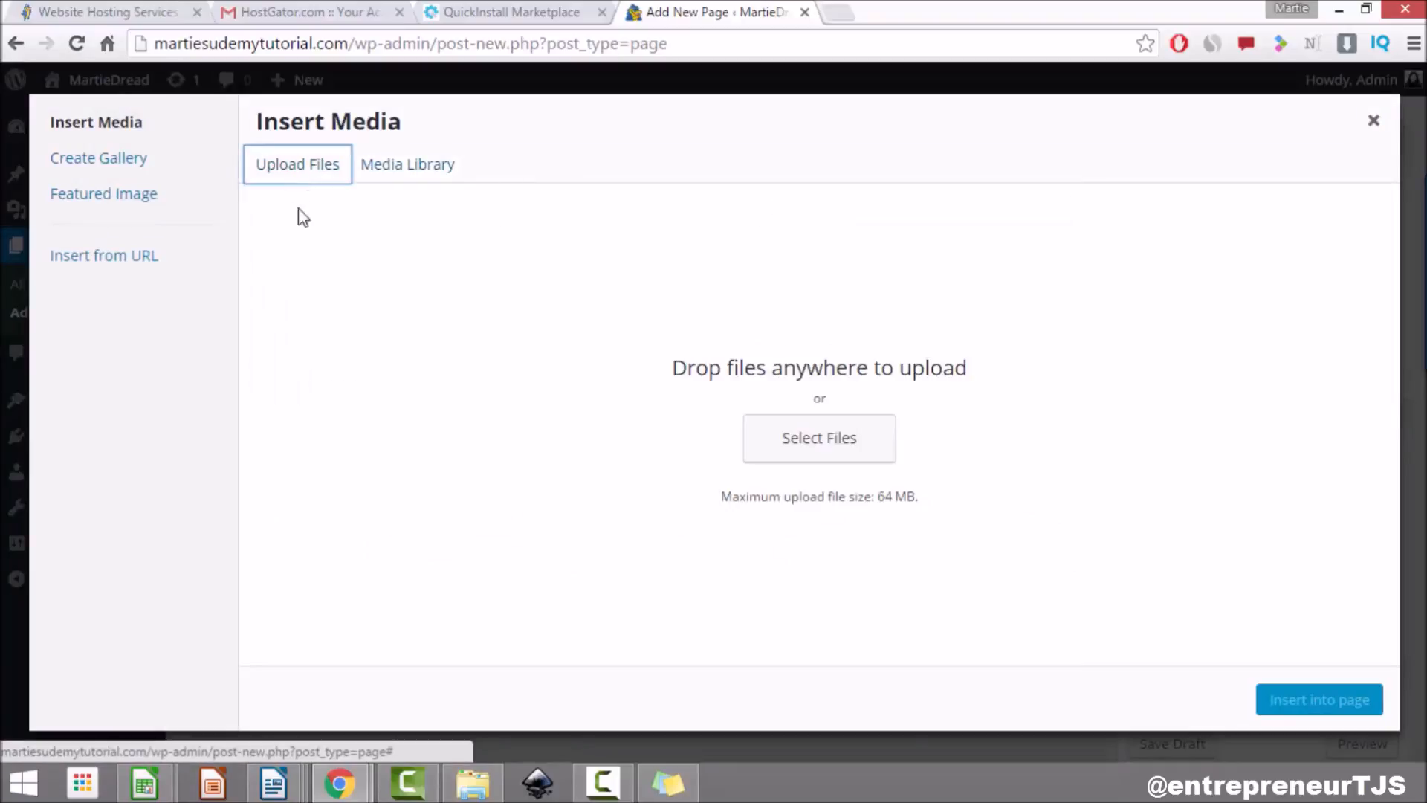
pyautogui.click(789, 457)
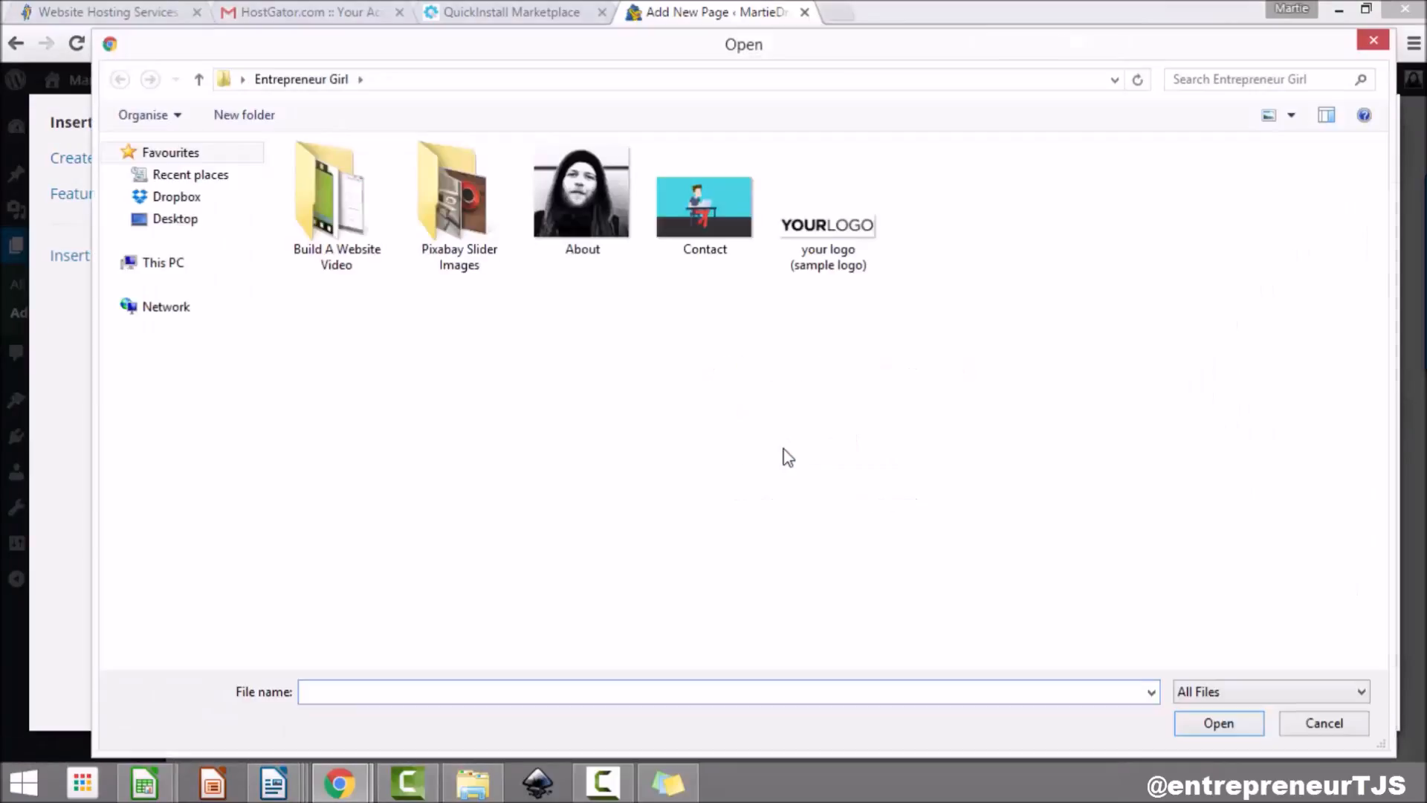
pyautogui.click(734, 217)
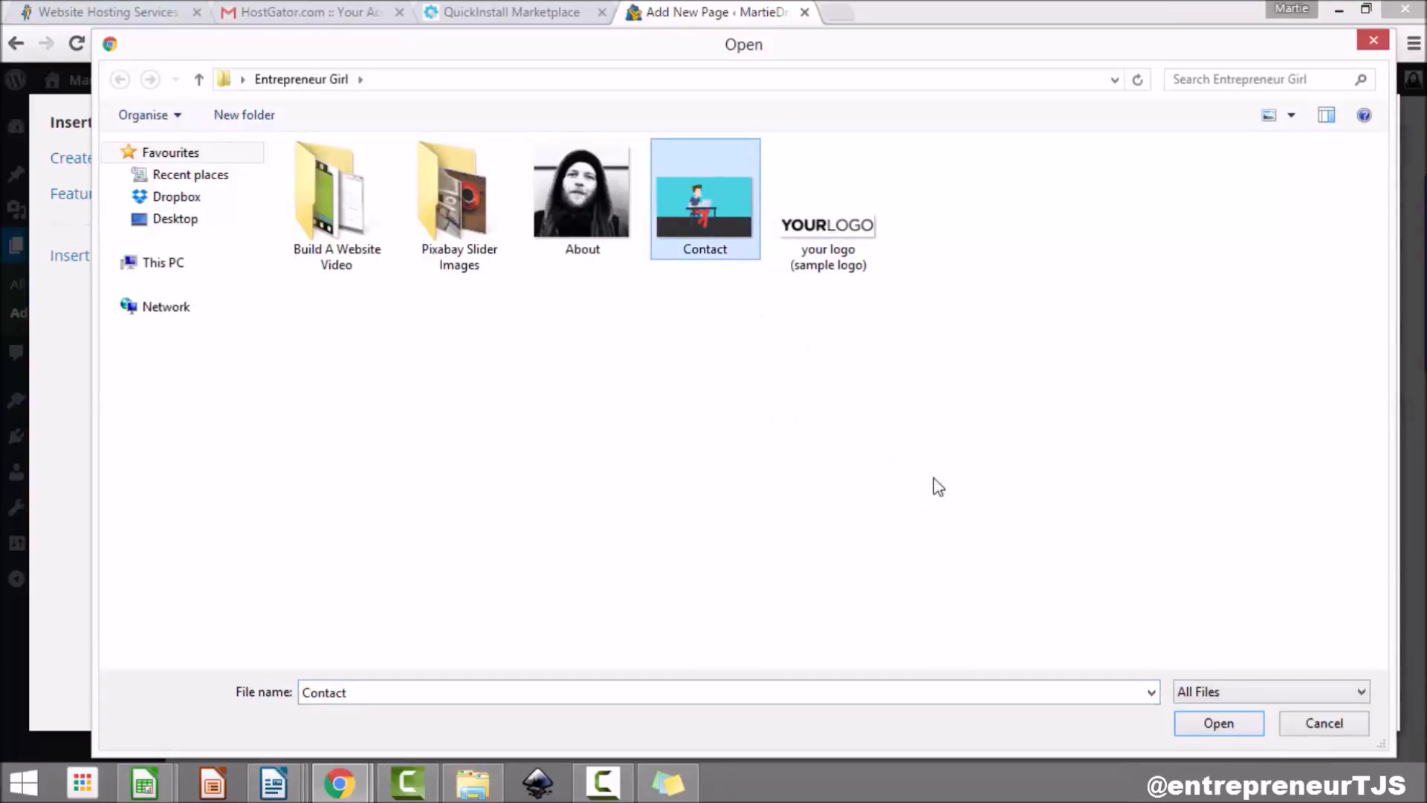
pyautogui.click(1225, 725)
pyautogui.click(1274, 434)
pyautogui.click(1249, 543)
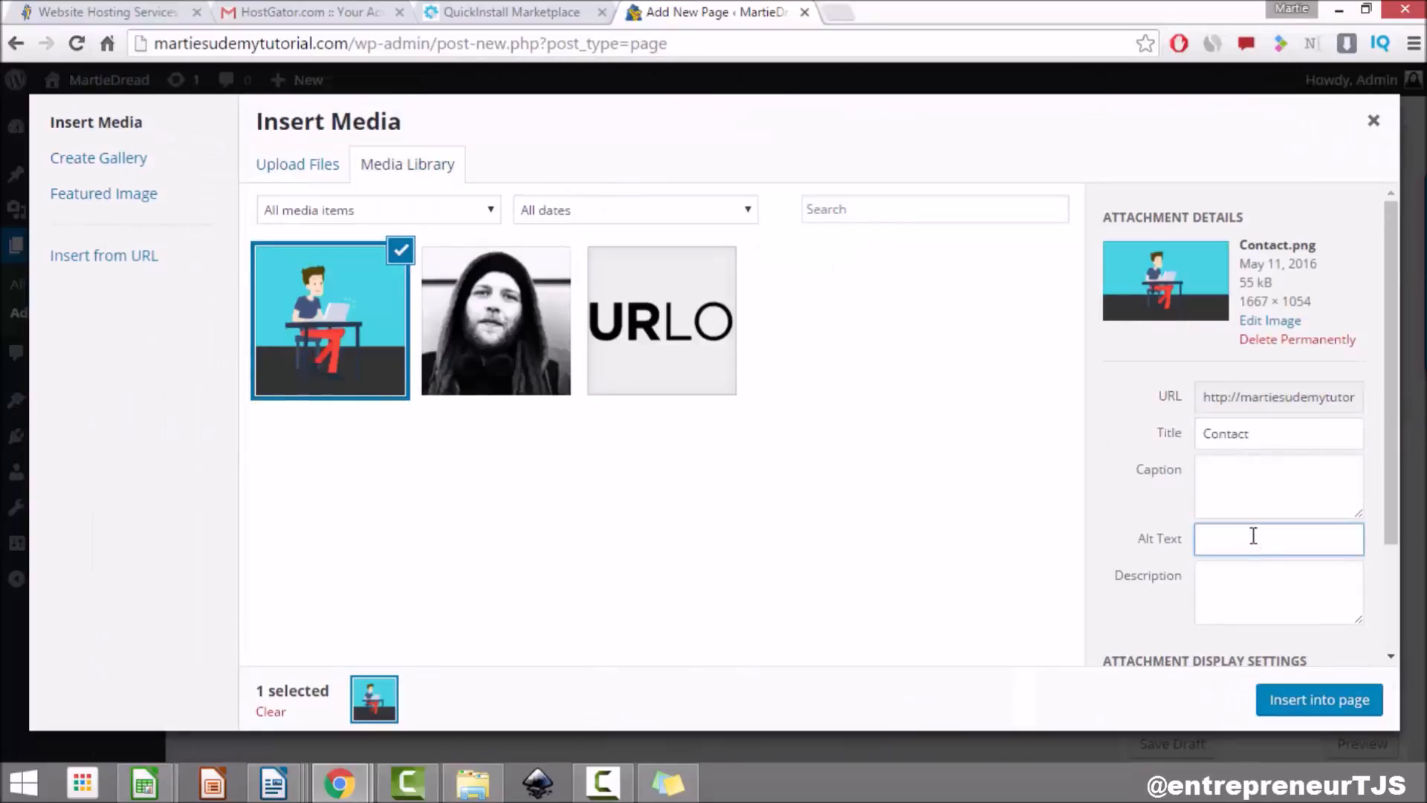
pyautogui.scroll(-2, 1250, 542)
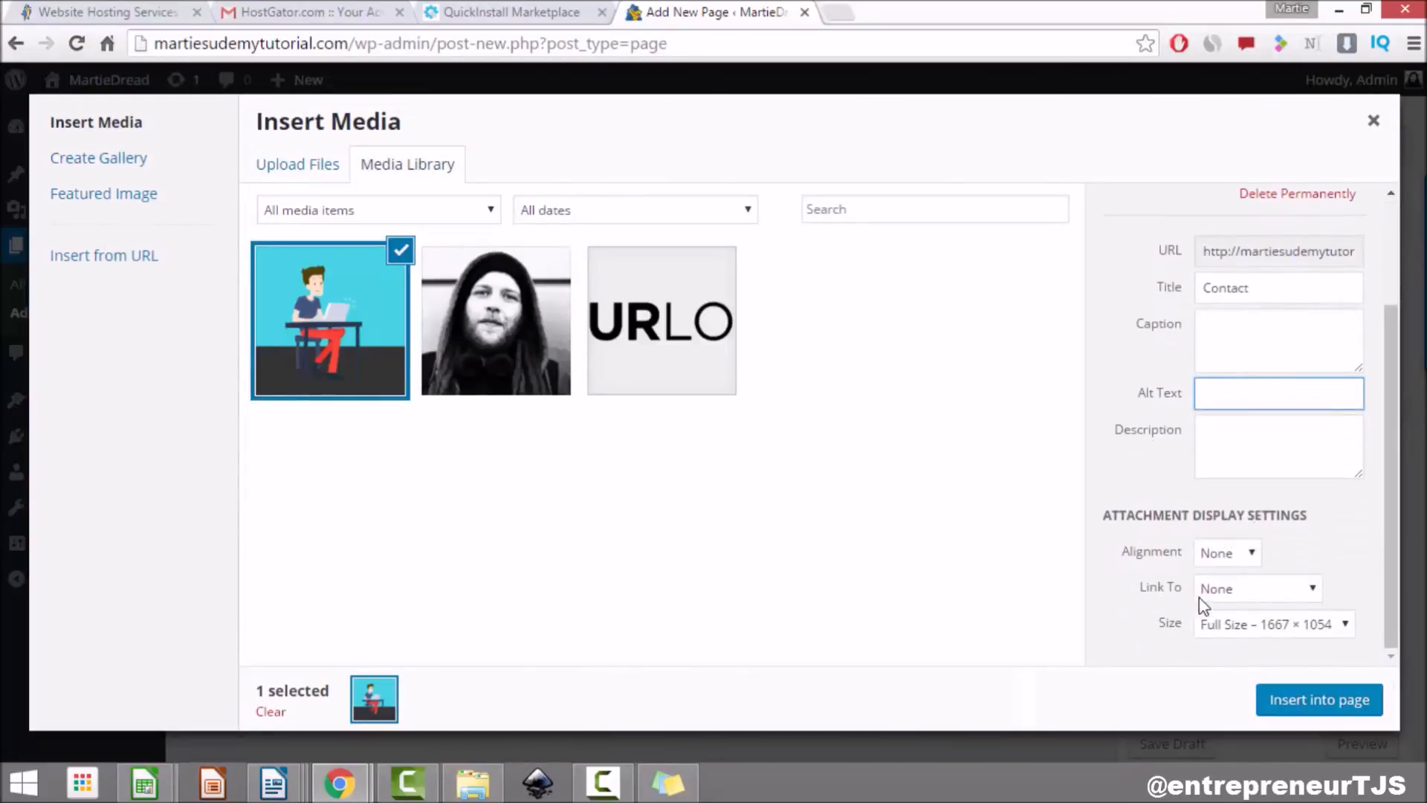
pyautogui.click(1301, 700)
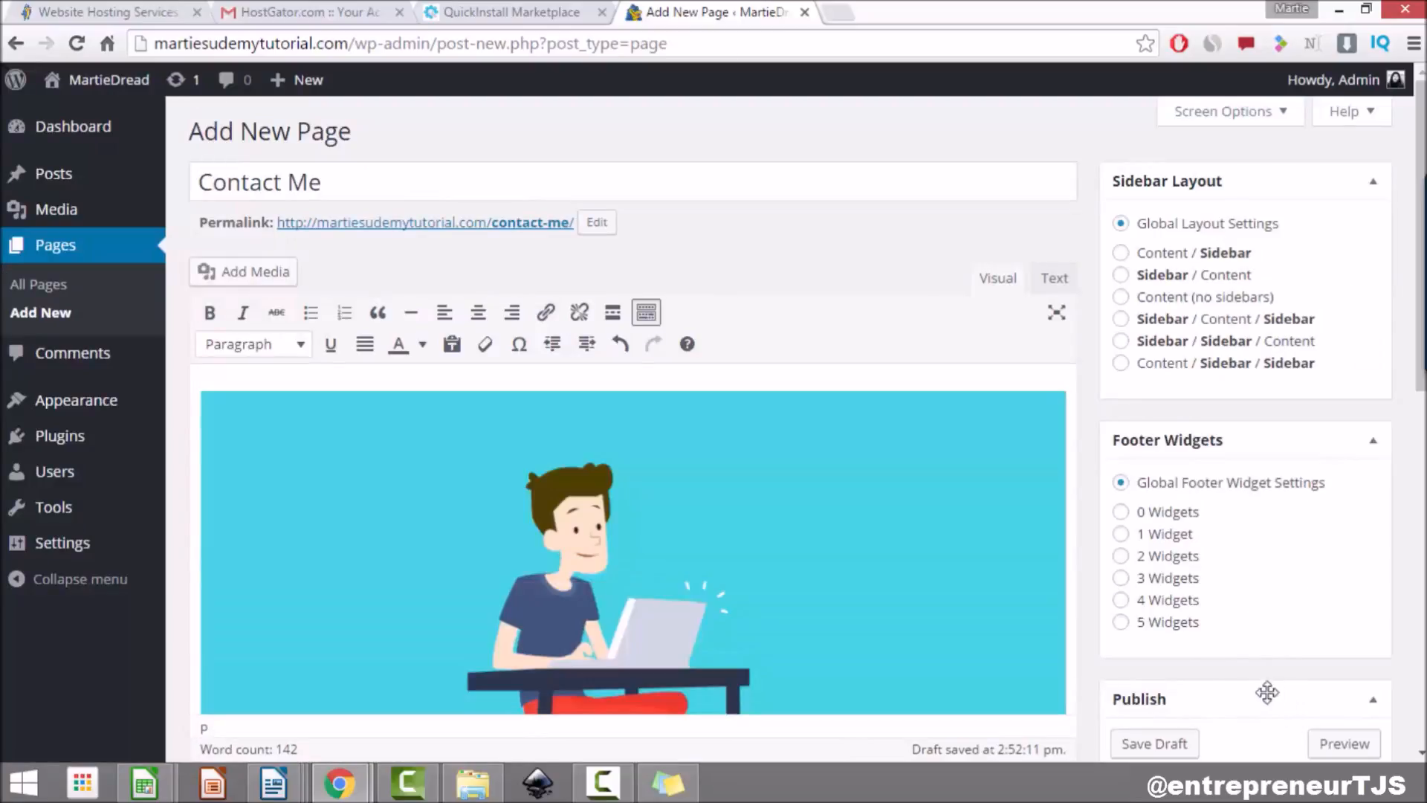
# Step: Delete the Lorem ipsum paragraph from the Contact Me body
pyautogui.scroll(-5, 880, 491)
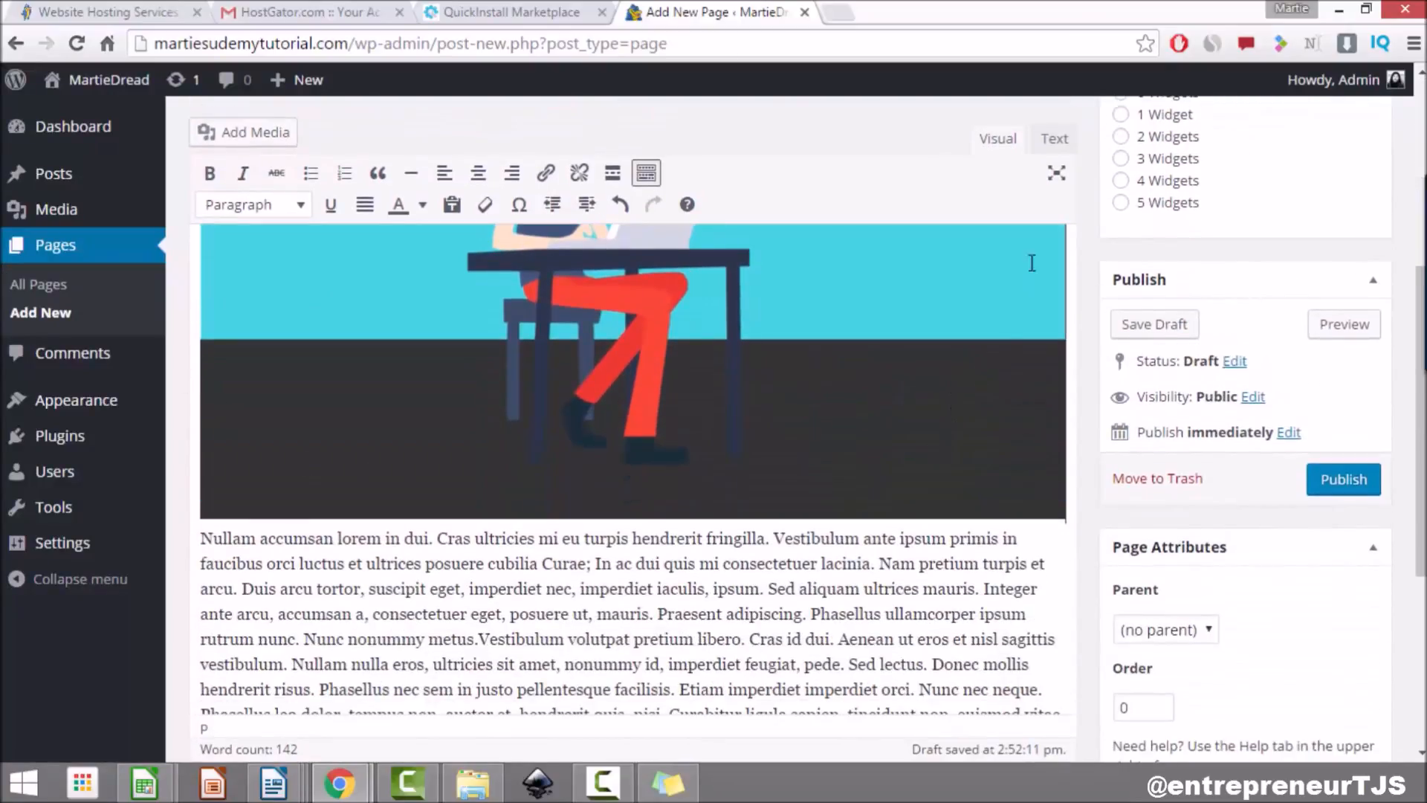
pyautogui.scroll(-3, 341, 325)
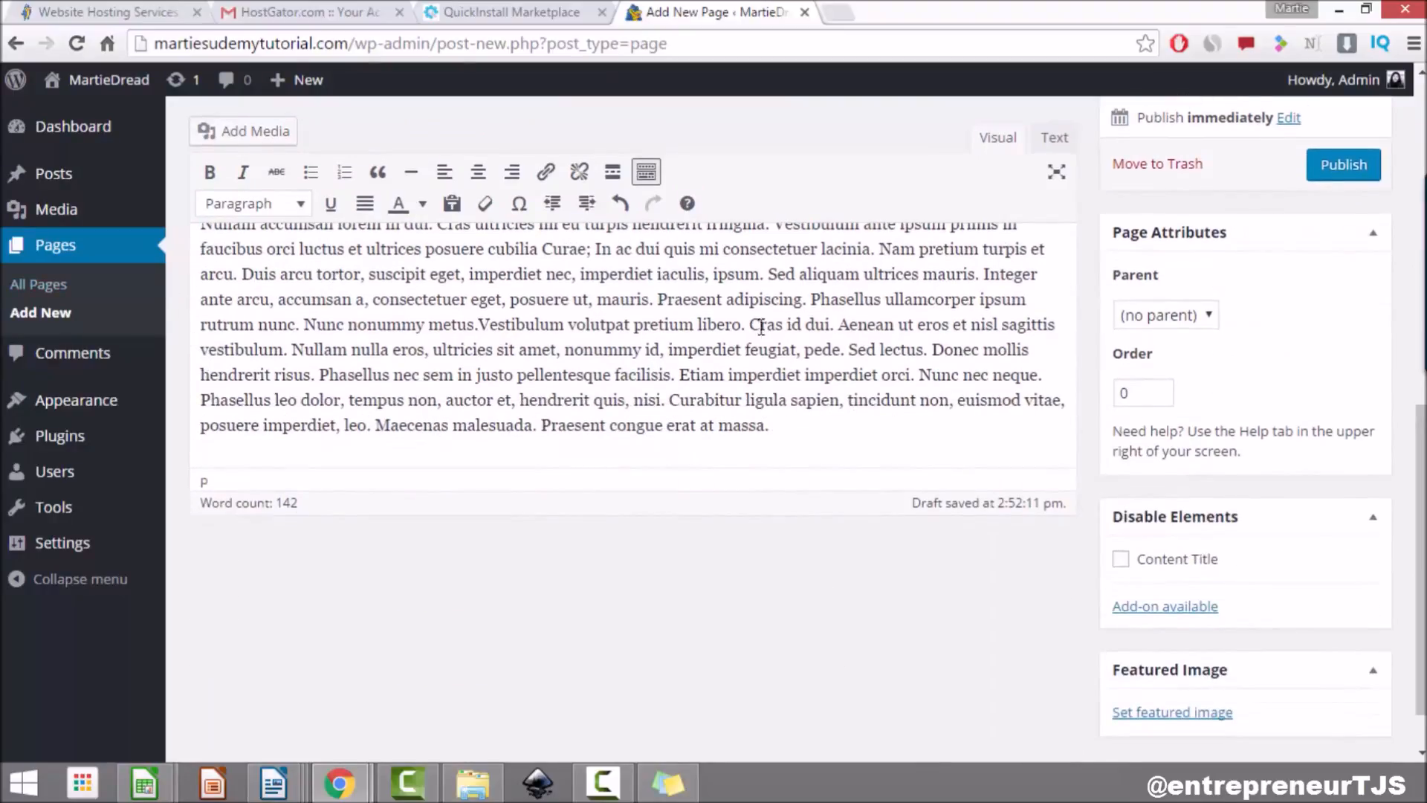
pyautogui.scroll(1, 771, 349)
pyautogui.scroll(5, 771, 350)
pyautogui.scroll(-1, 771, 351)
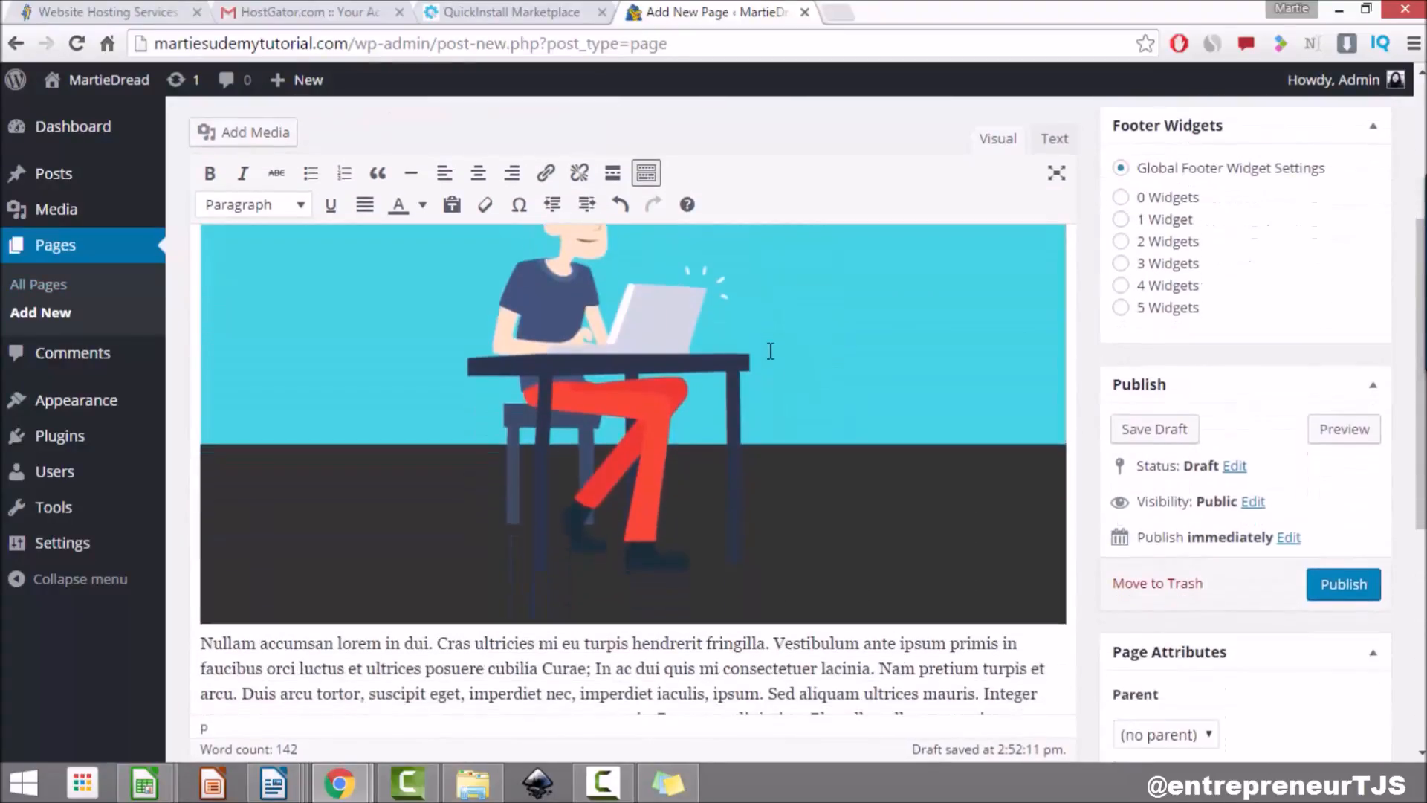
pyautogui.scroll(-5, 770, 351)
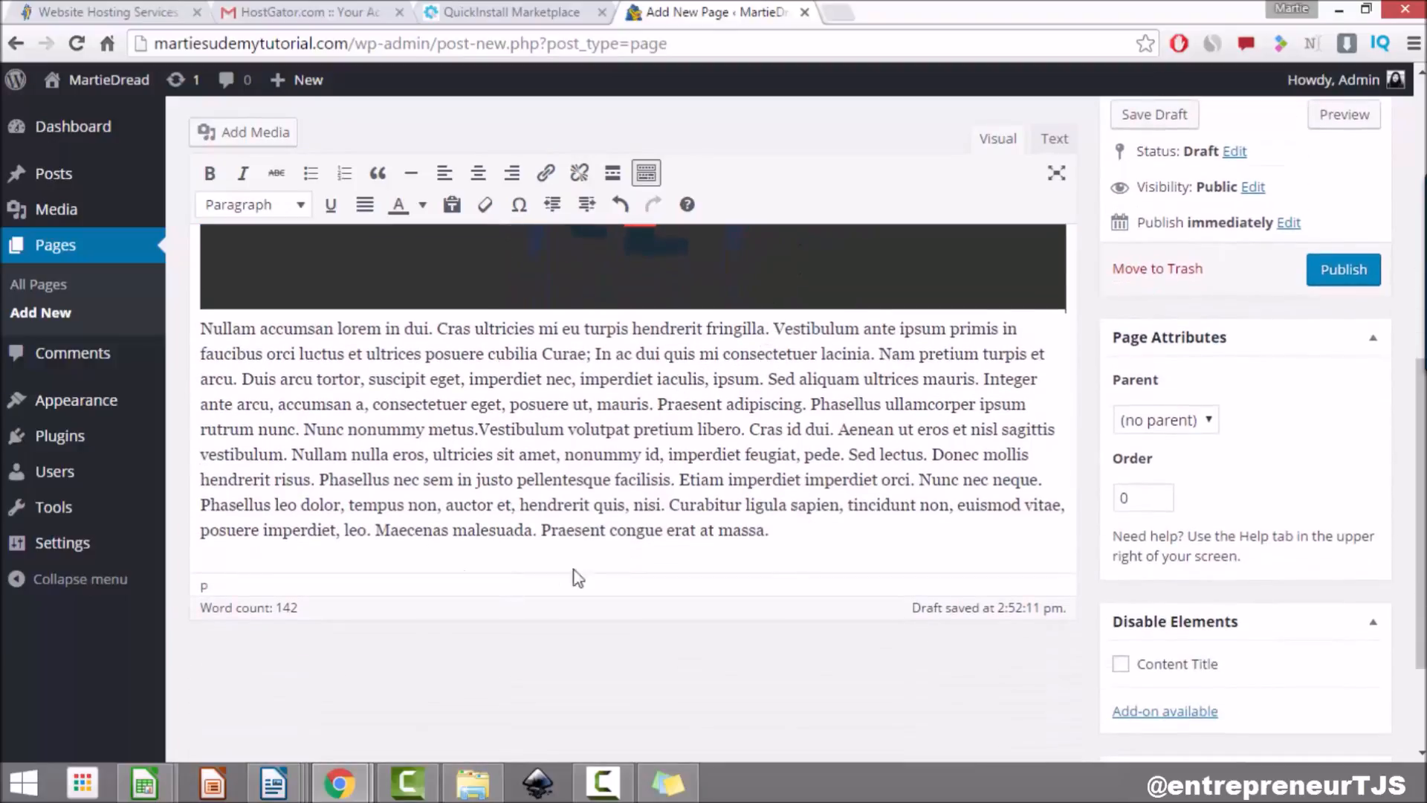
pyautogui.moveTo(788, 528); pyautogui.dragTo(158, 329)
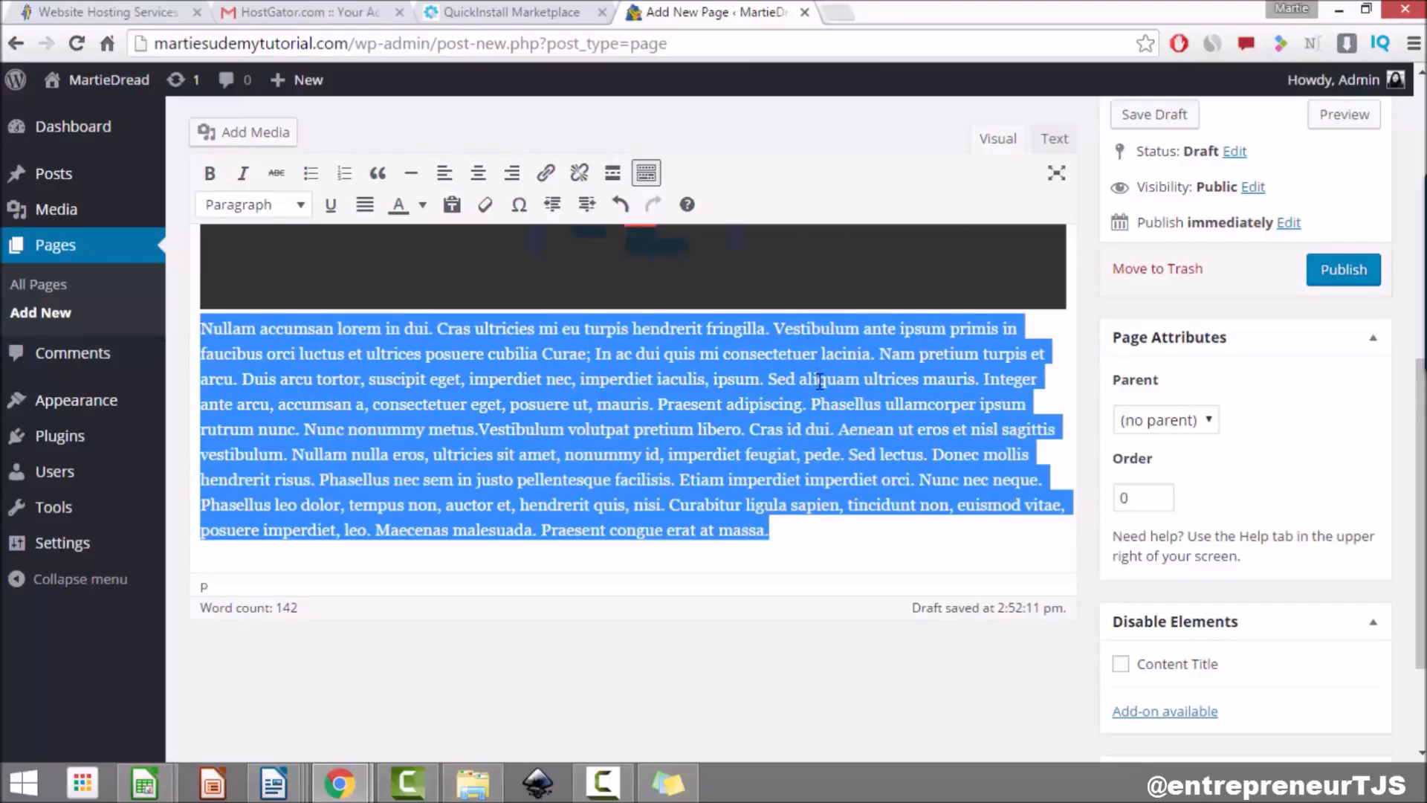
pyautogui.press('Delete')
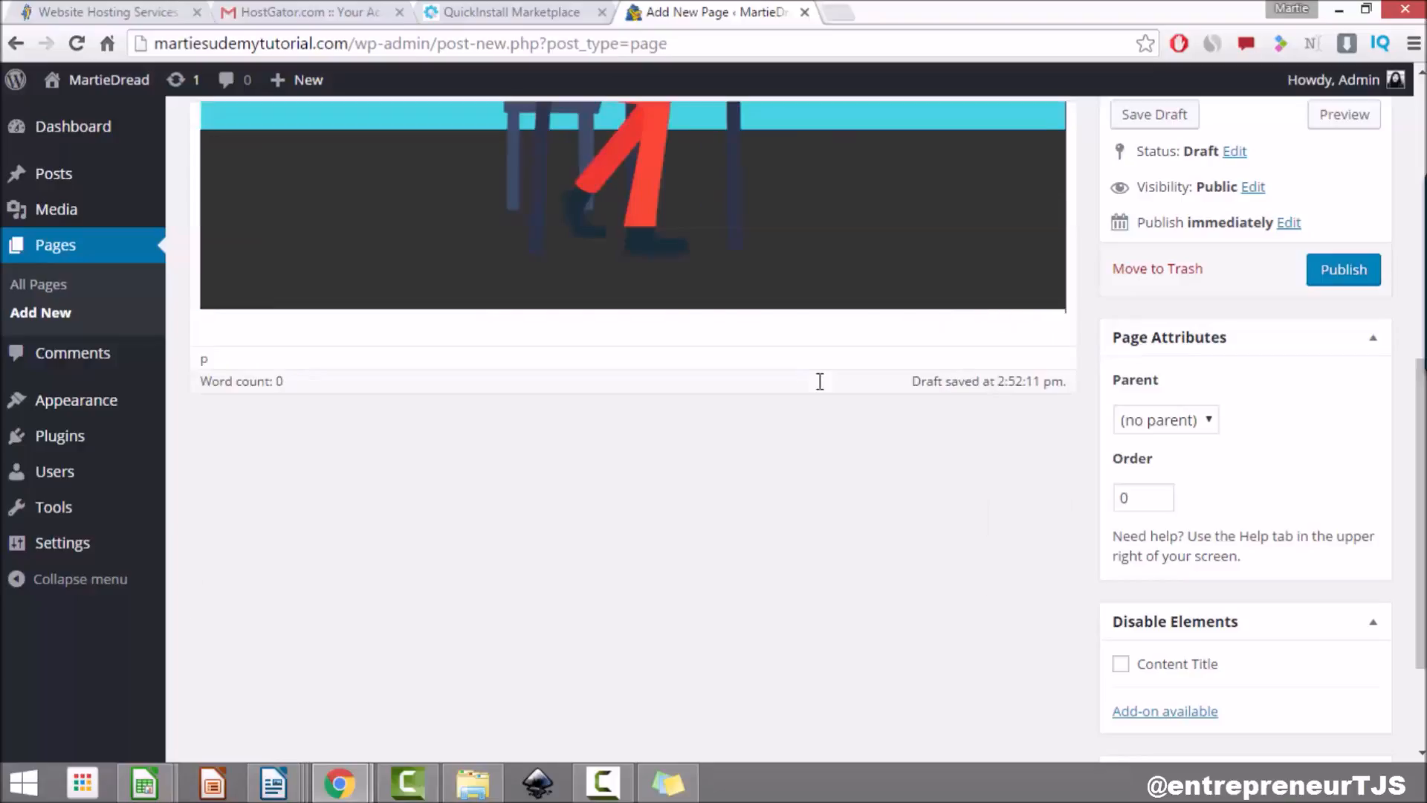
# Step: Below the image, add 'If you want to get in contact with me, just fill out the form below…'
pyautogui.press('Return')
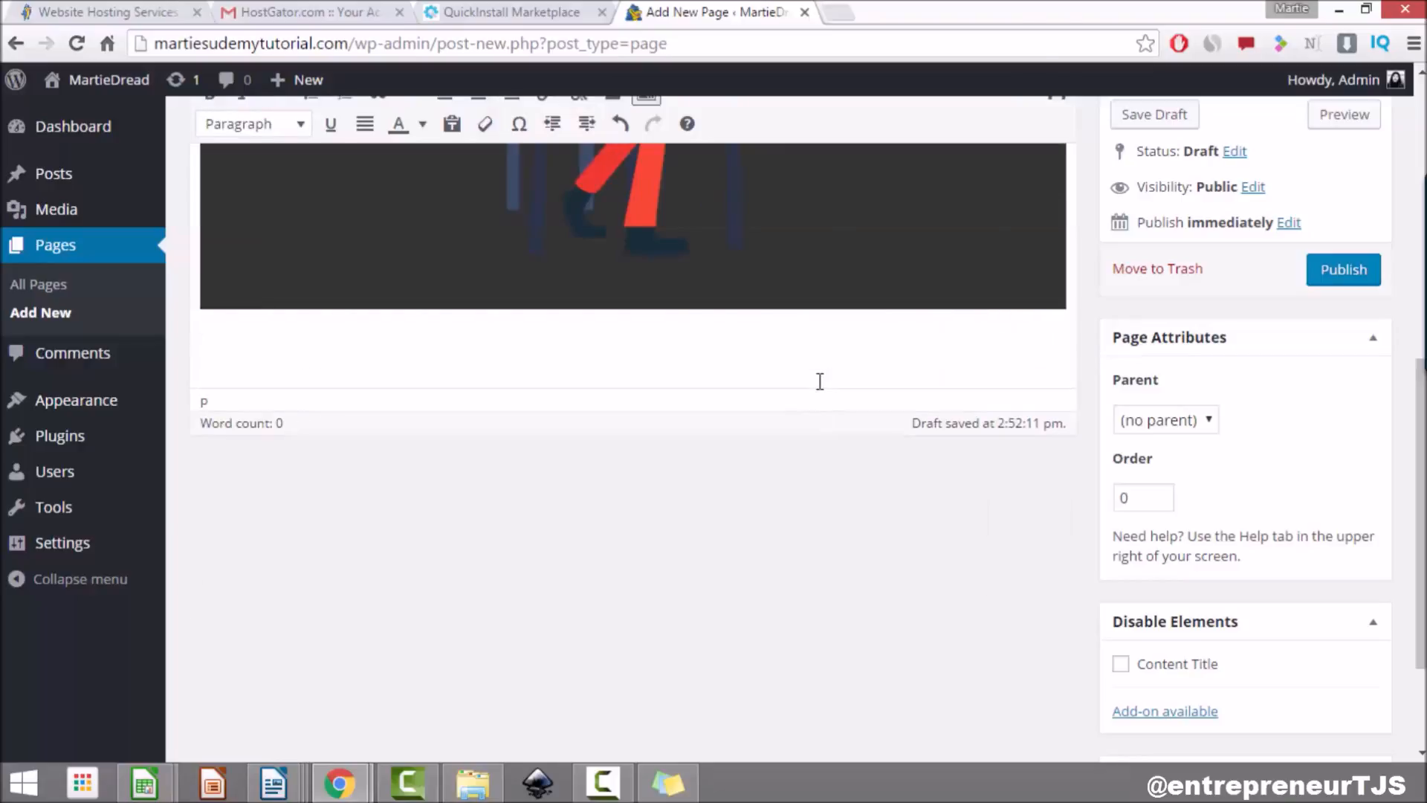
pyautogui.write('If you want to get in contact with me')
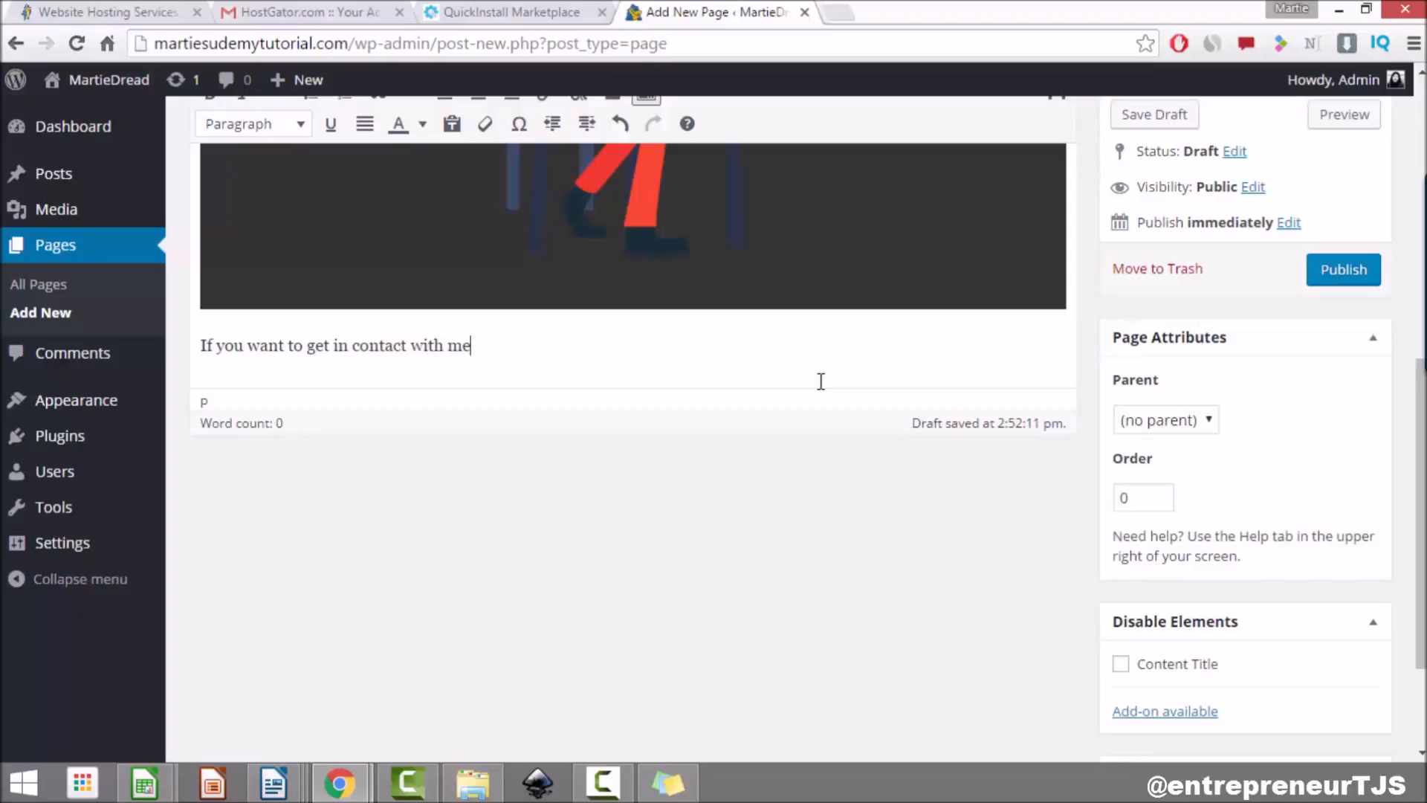
pyautogui.write(', just fill out the form bel')
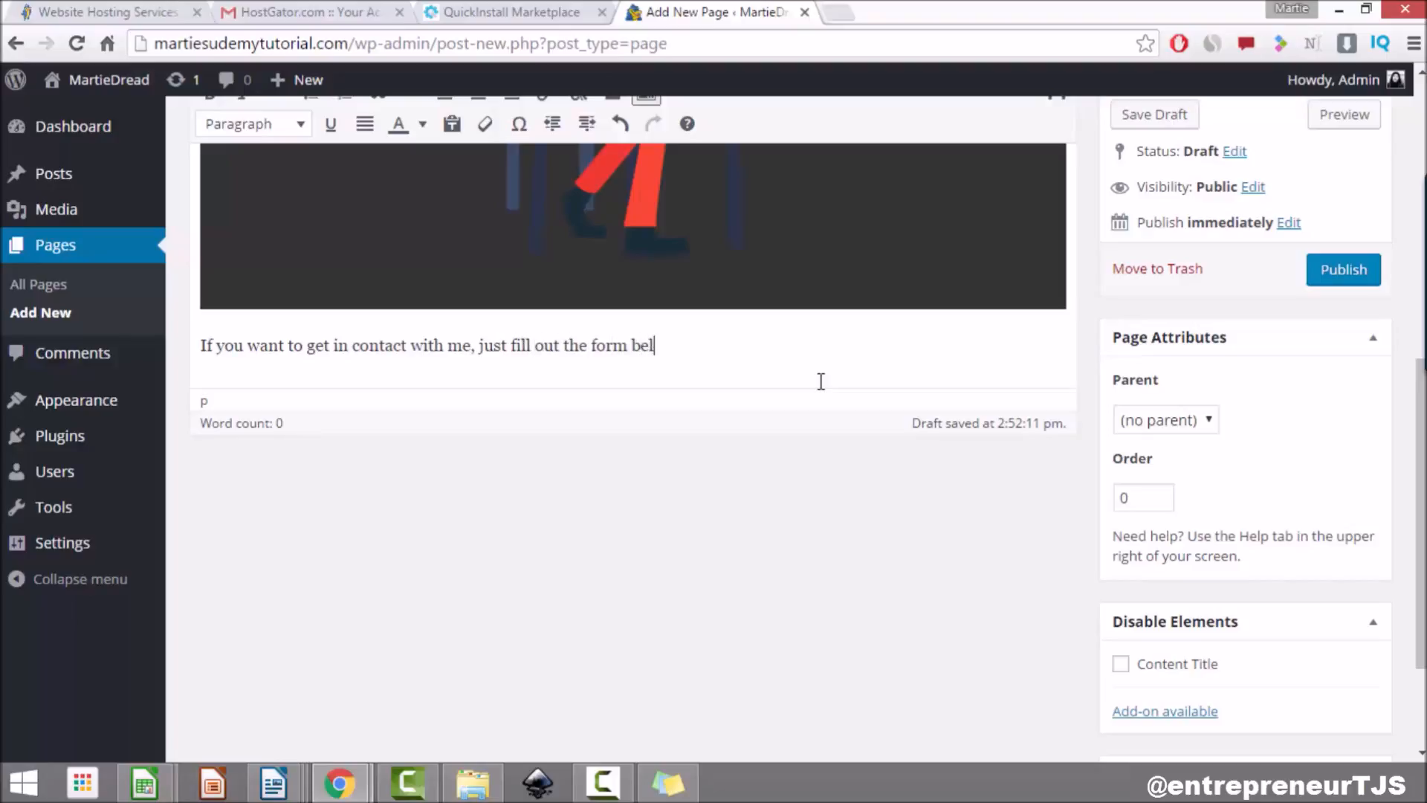
pyautogui.write('ow and I will get back to you.')
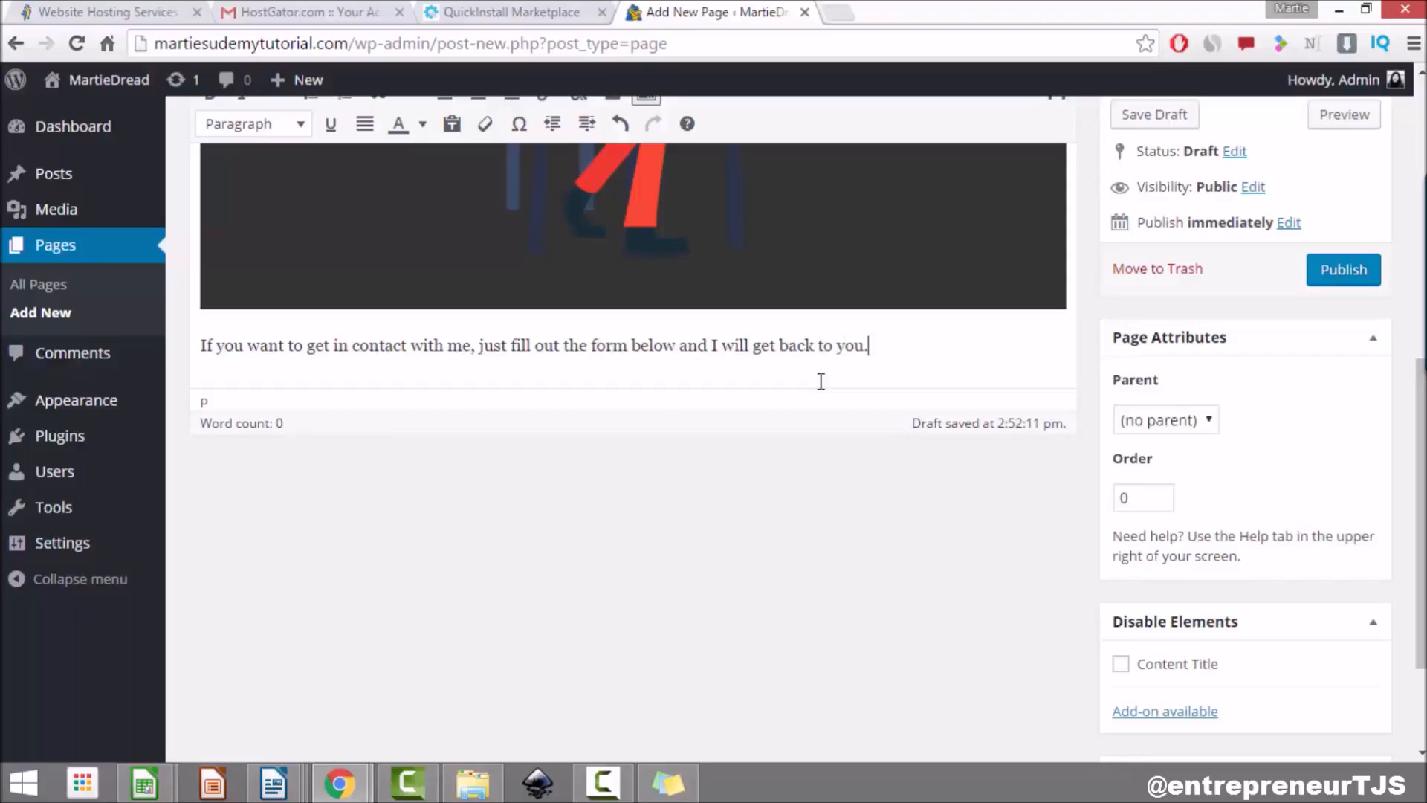
pyautogui.scroll(2, 856, 384)
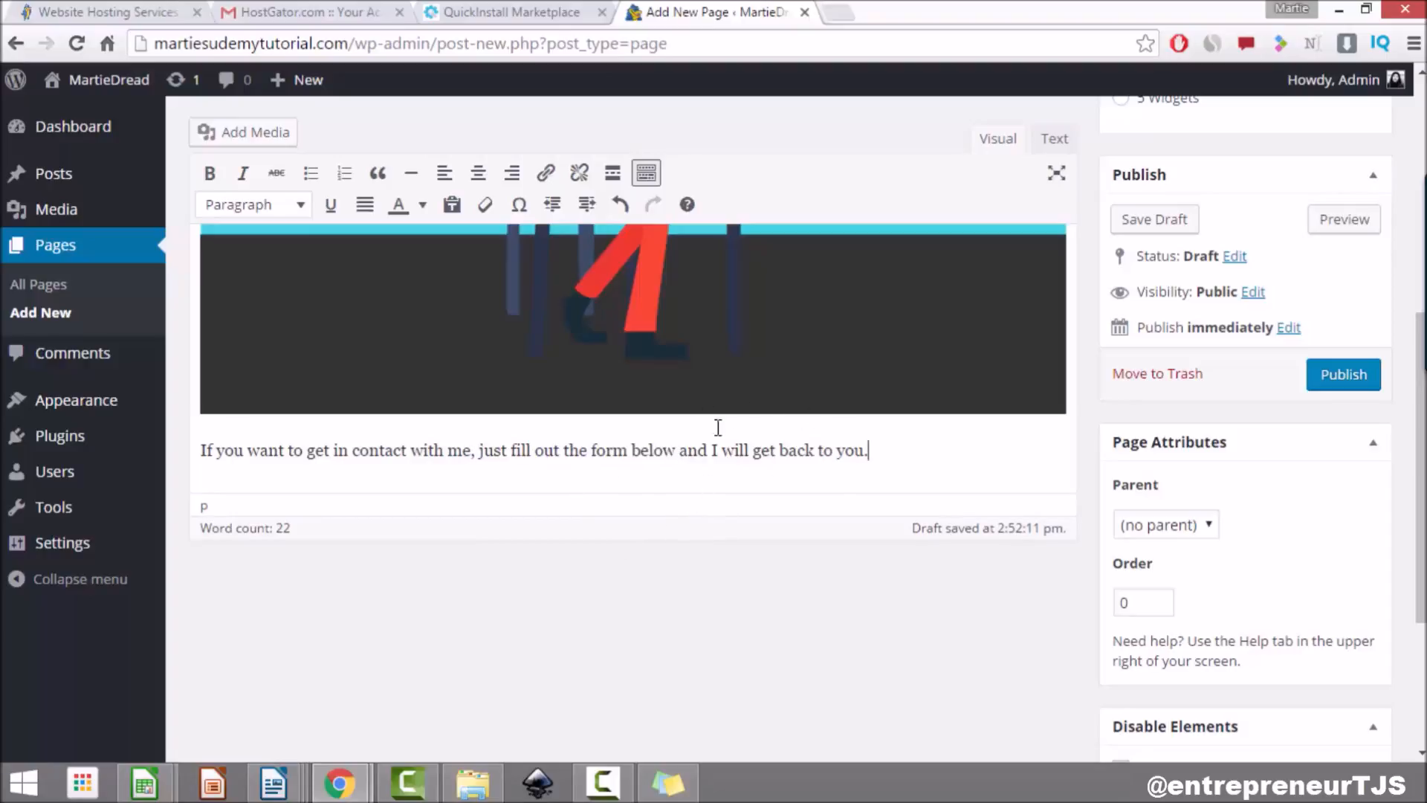
pyautogui.scroll(3, 718, 427)
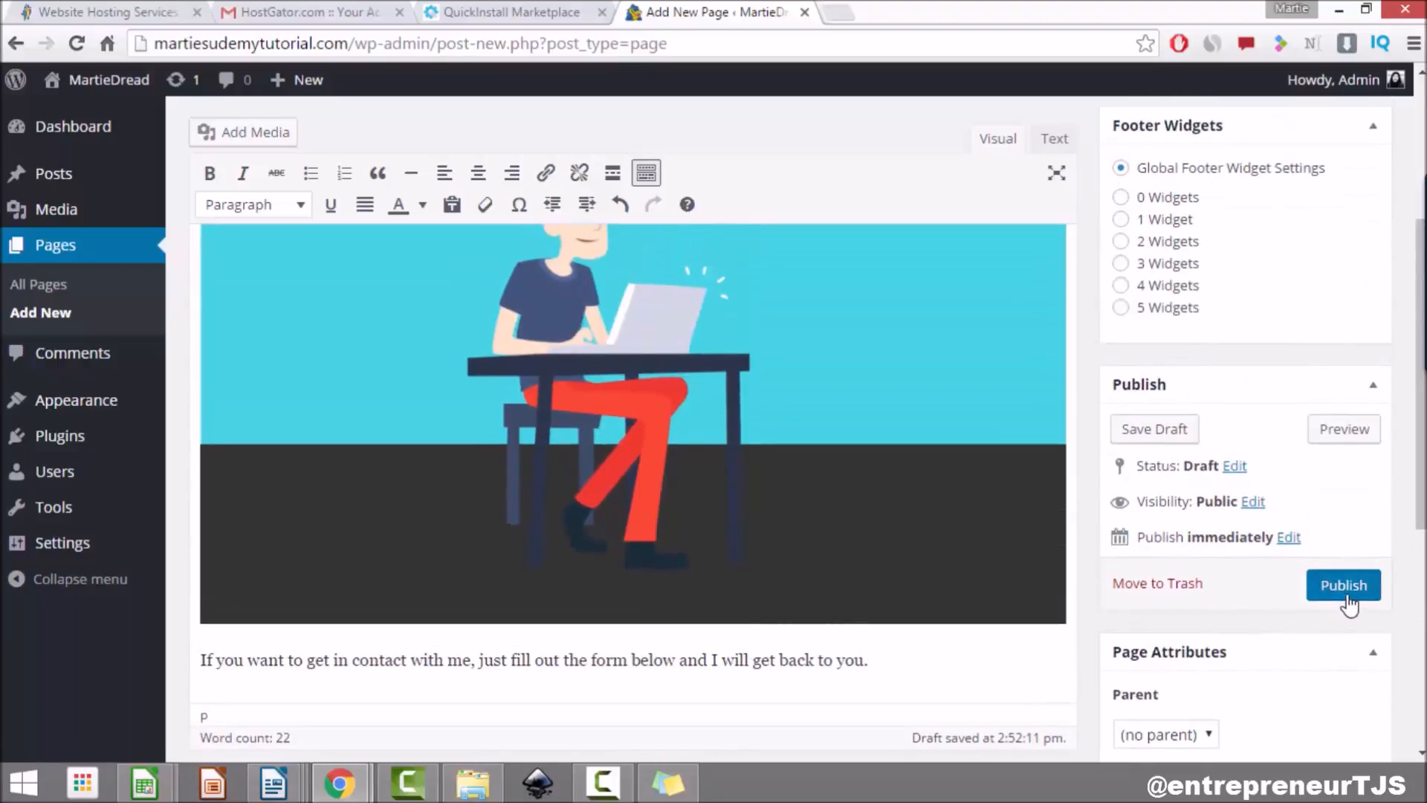
# Step: Publish Contact Me and review the live page with its illustration and menu entry
pyautogui.click(1348, 594)
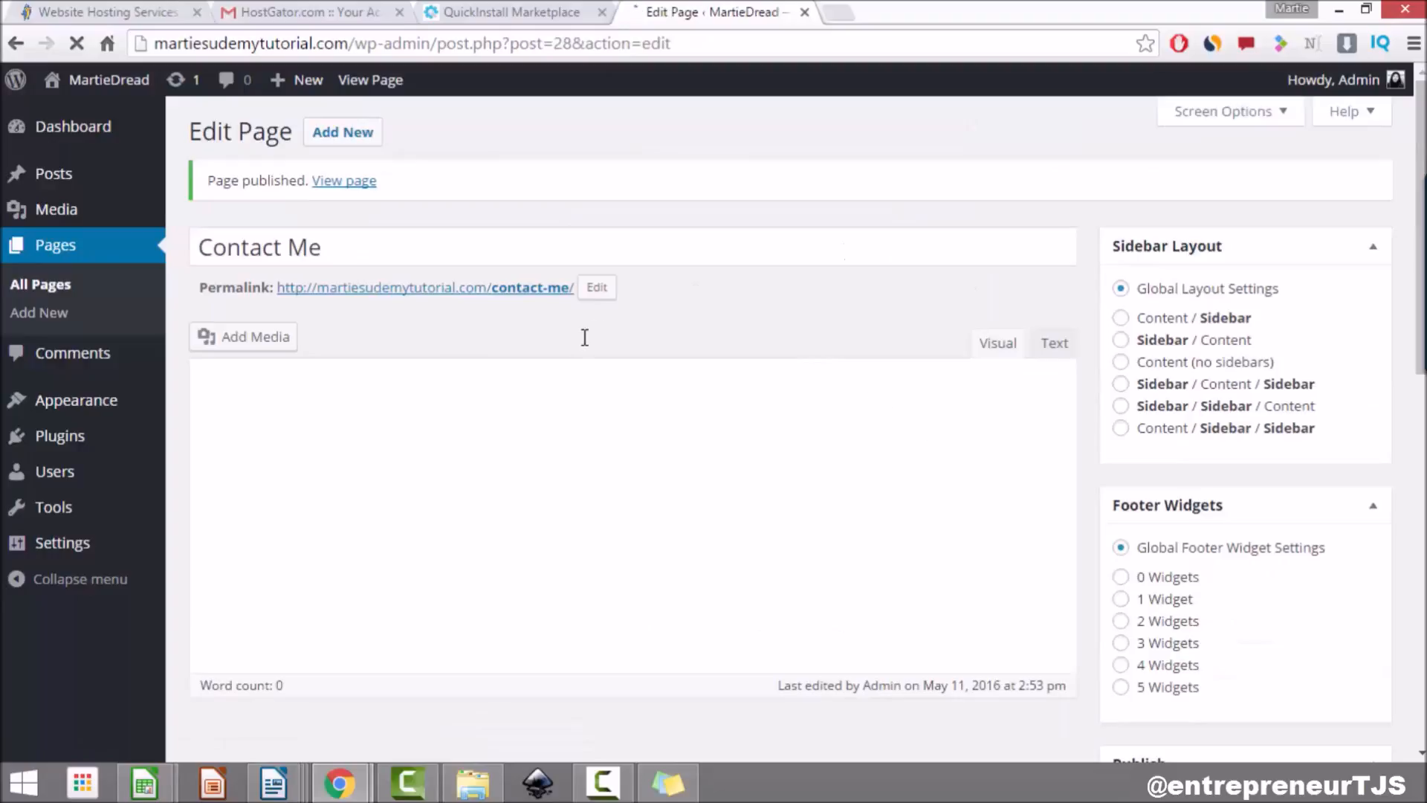
pyautogui.click(351, 182)
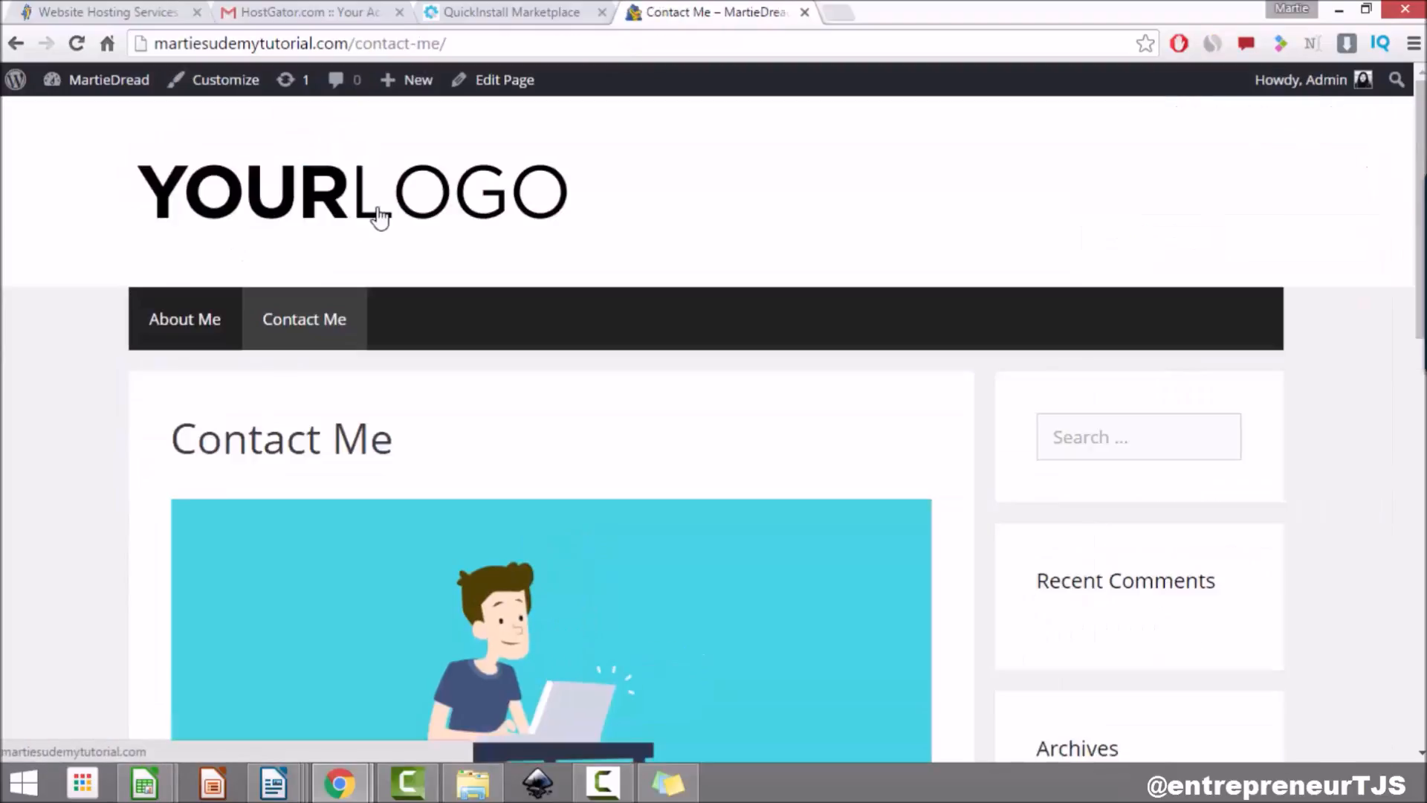
pyautogui.scroll(-4, 379, 217)
pyautogui.scroll(-3, 376, 207)
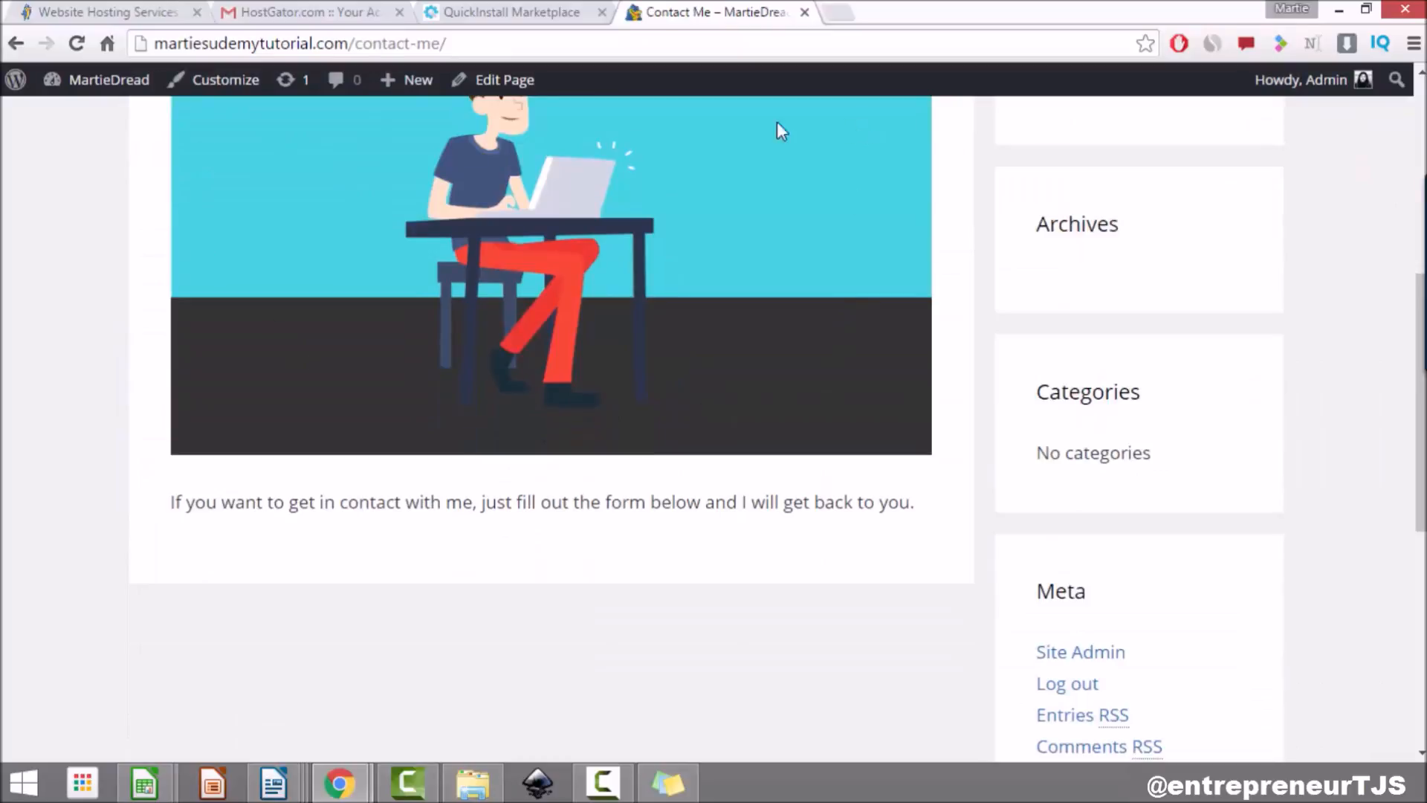
pyautogui.scroll(-3, 959, 497)
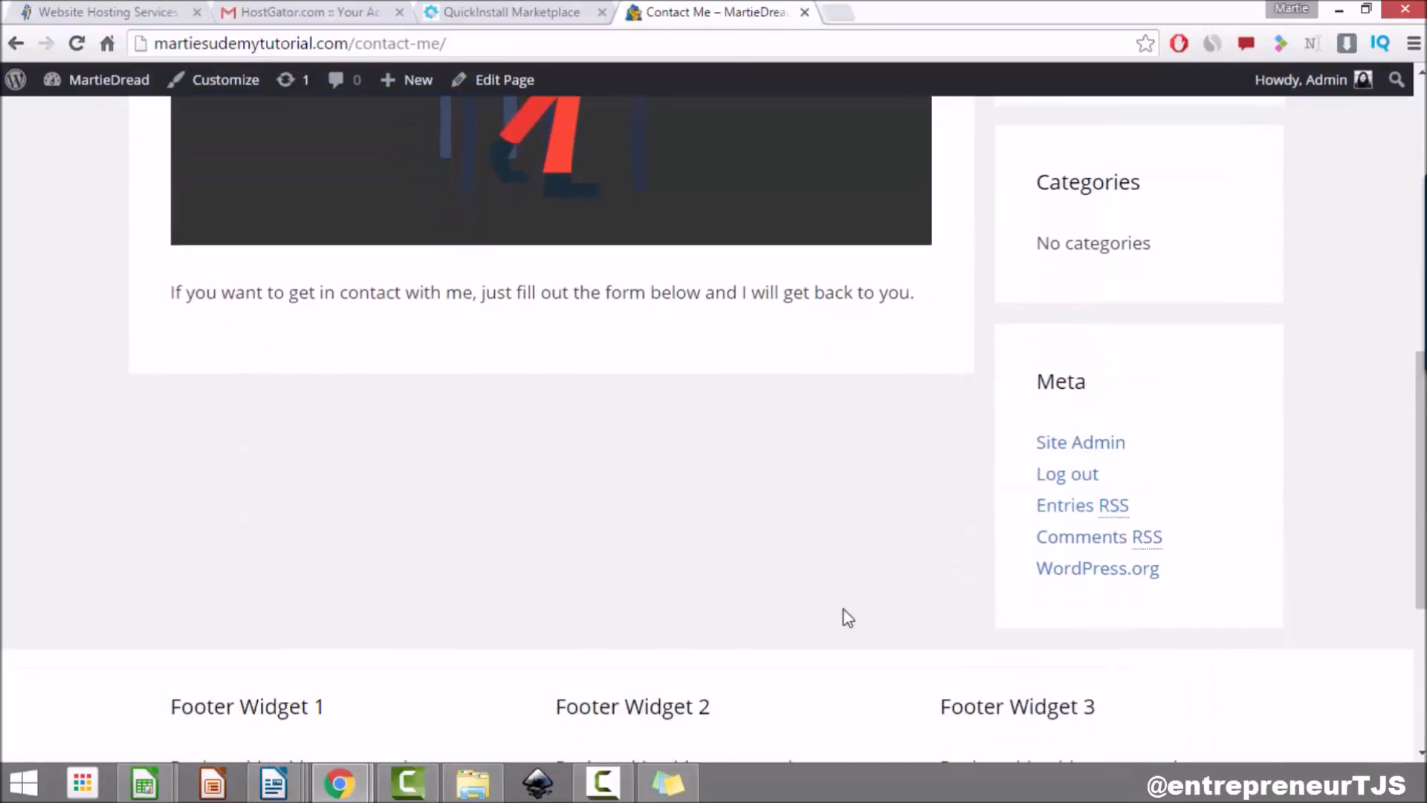
pyautogui.scroll(9, 818, 569)
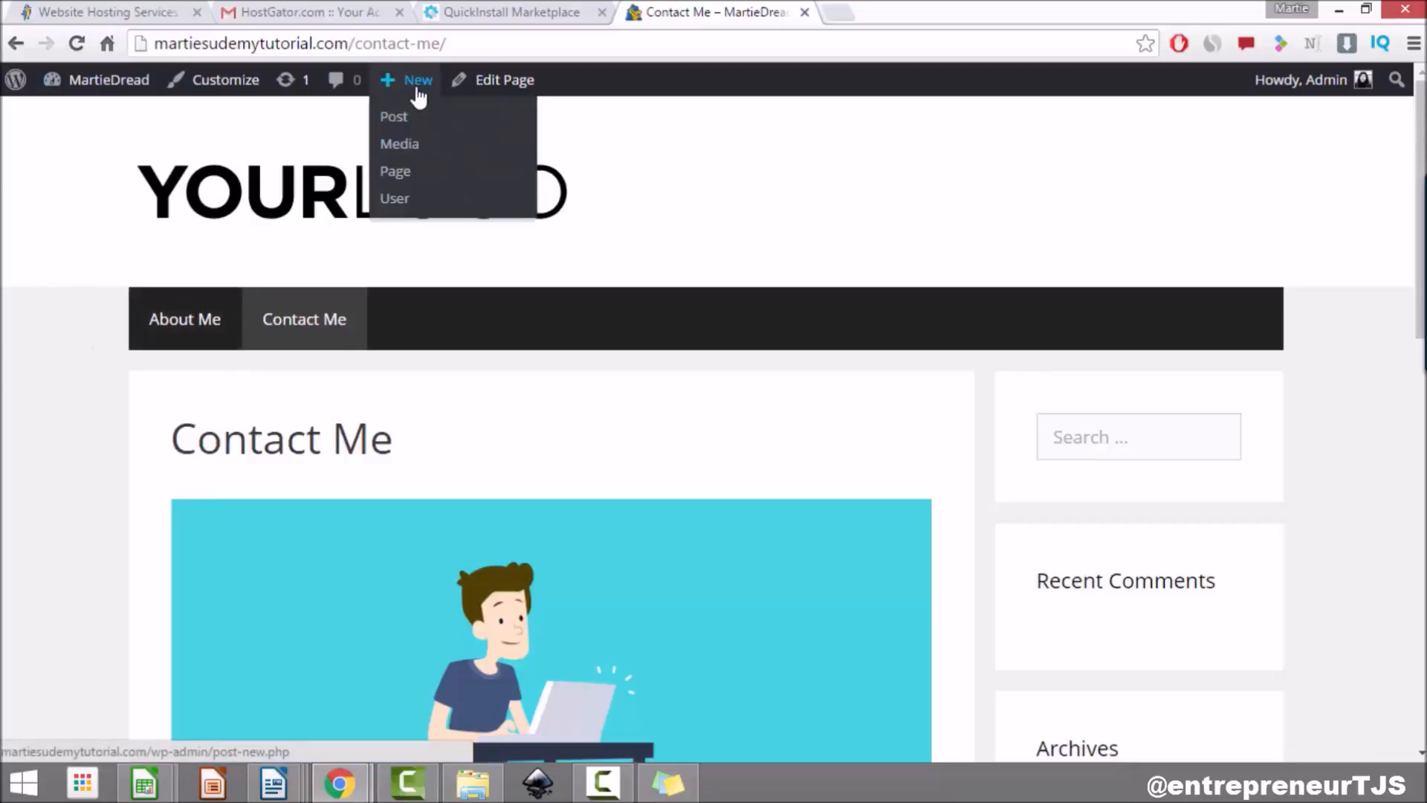
# Step: Create and publish an empty page titled 'Blog'
pyautogui.moveTo(405, 84)
pyautogui.click(403, 172)
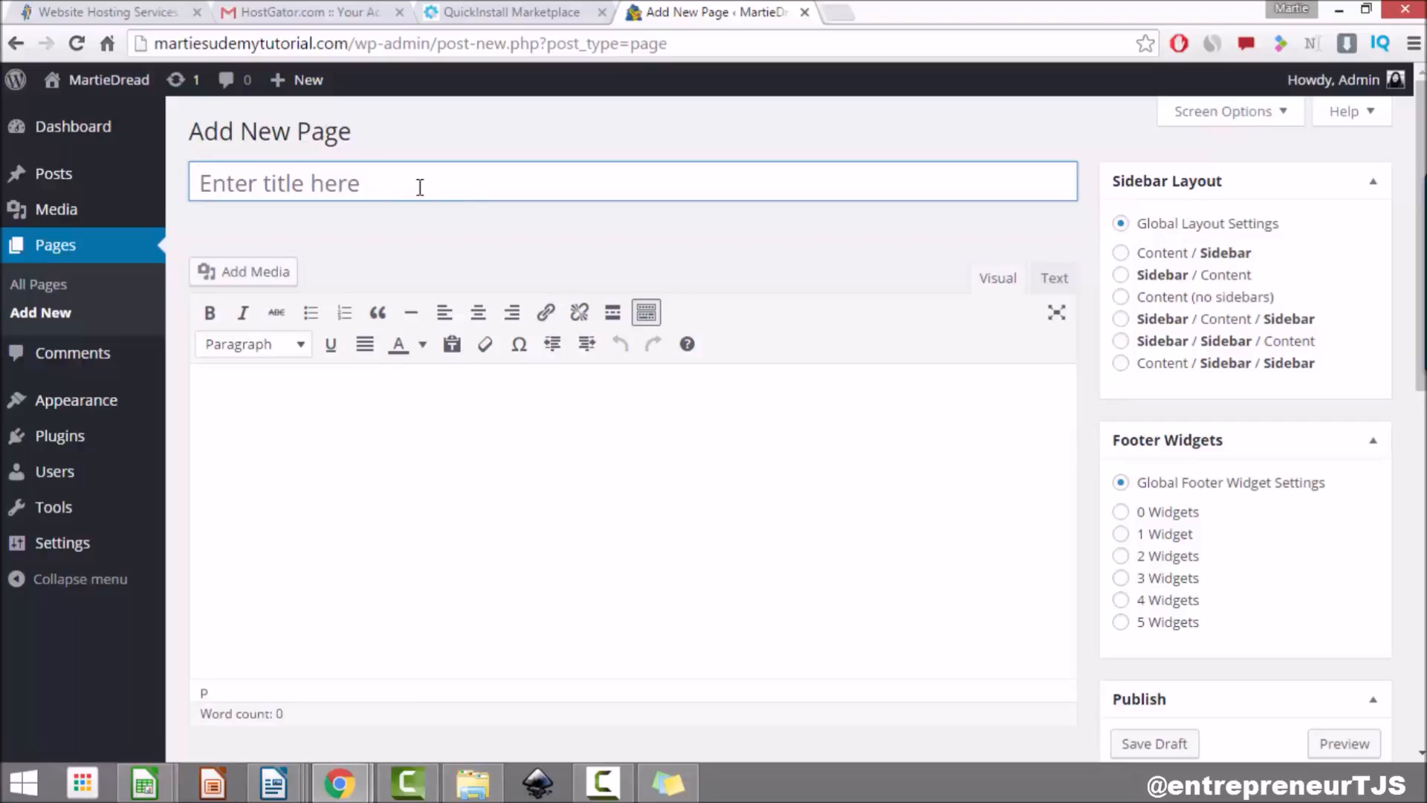
pyautogui.write('Blog')
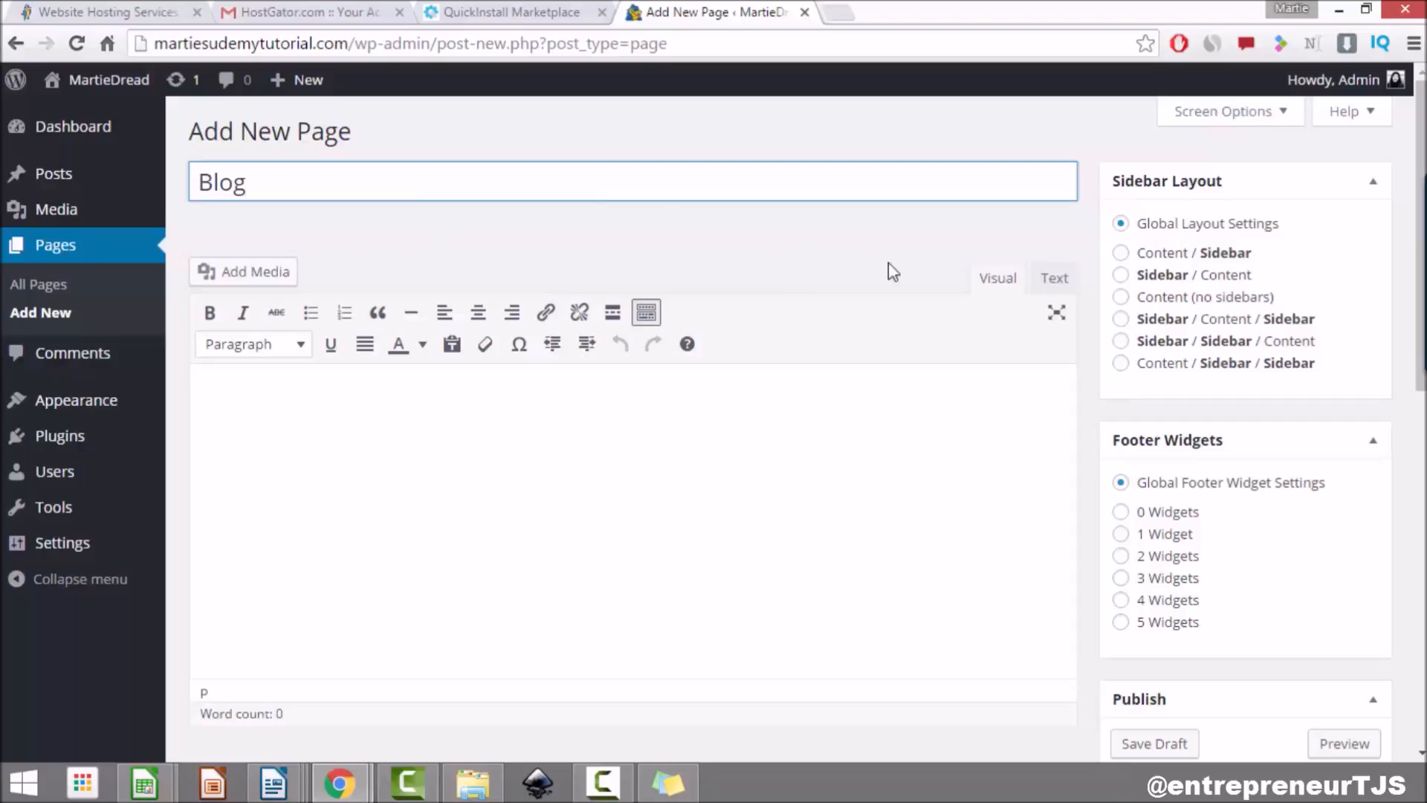
pyautogui.scroll(-1, 972, 278)
pyautogui.scroll(-2, 972, 278)
pyautogui.click(1335, 686)
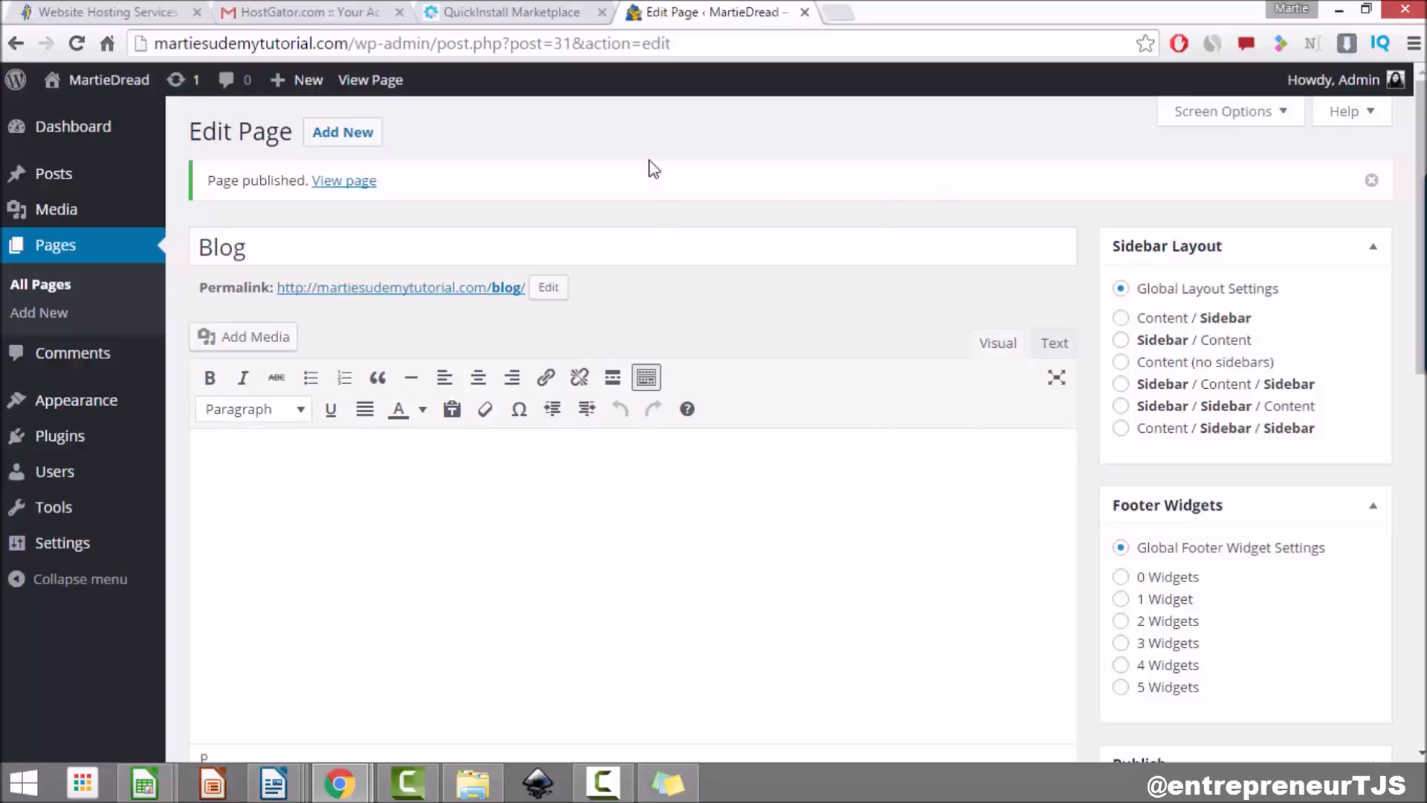
# Step: Create and publish an empty page titled 'Home'
pyautogui.click(349, 135)
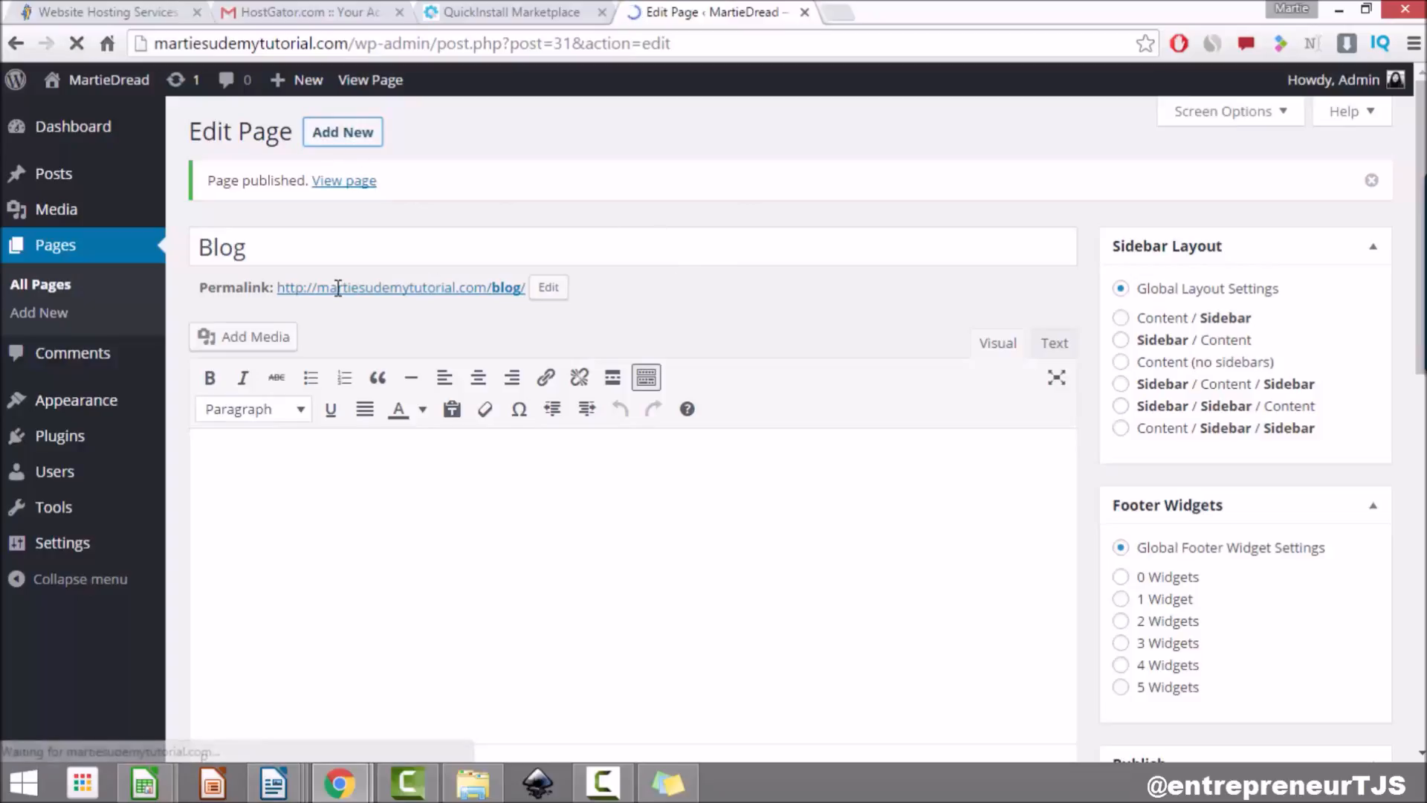
pyautogui.write('Home')
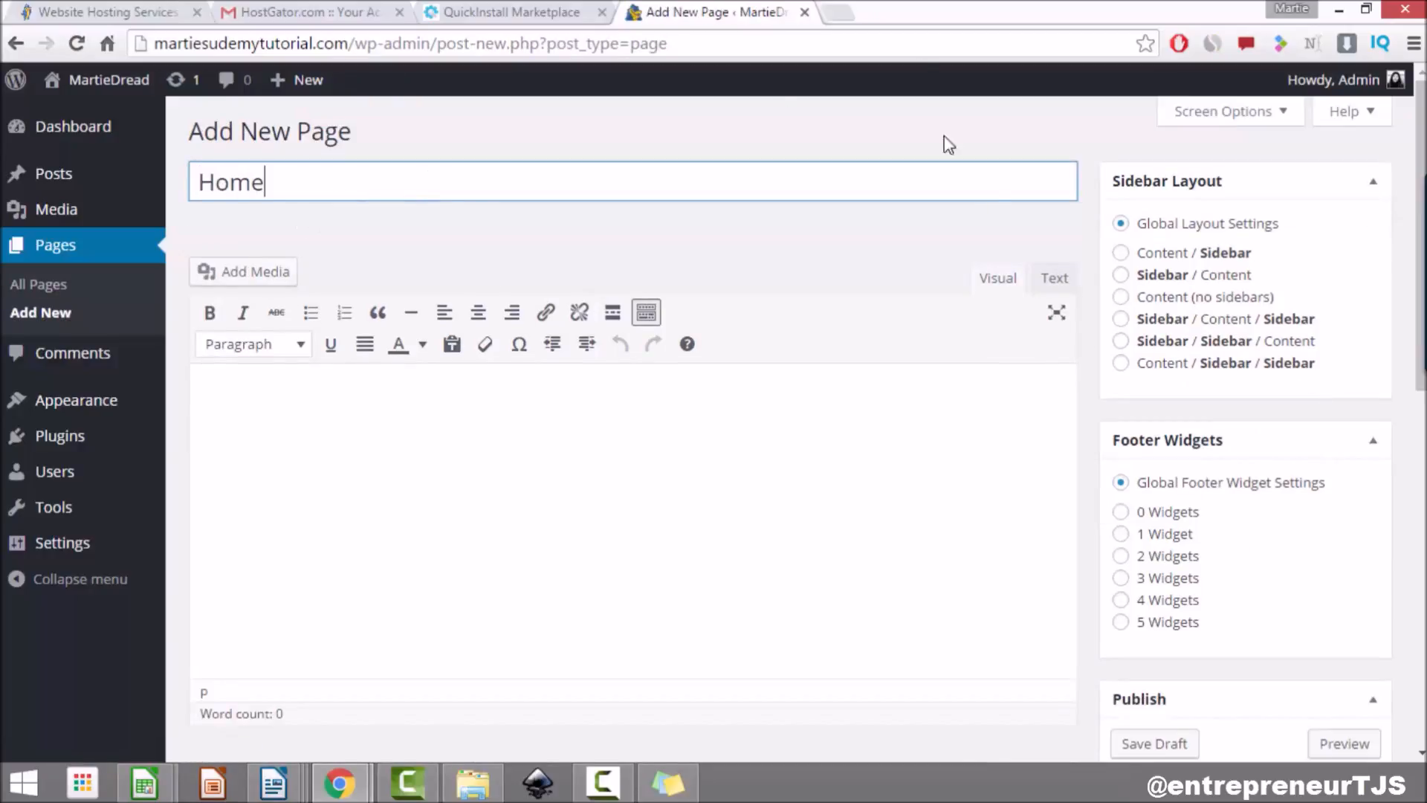
pyautogui.scroll(-3, 1254, 551)
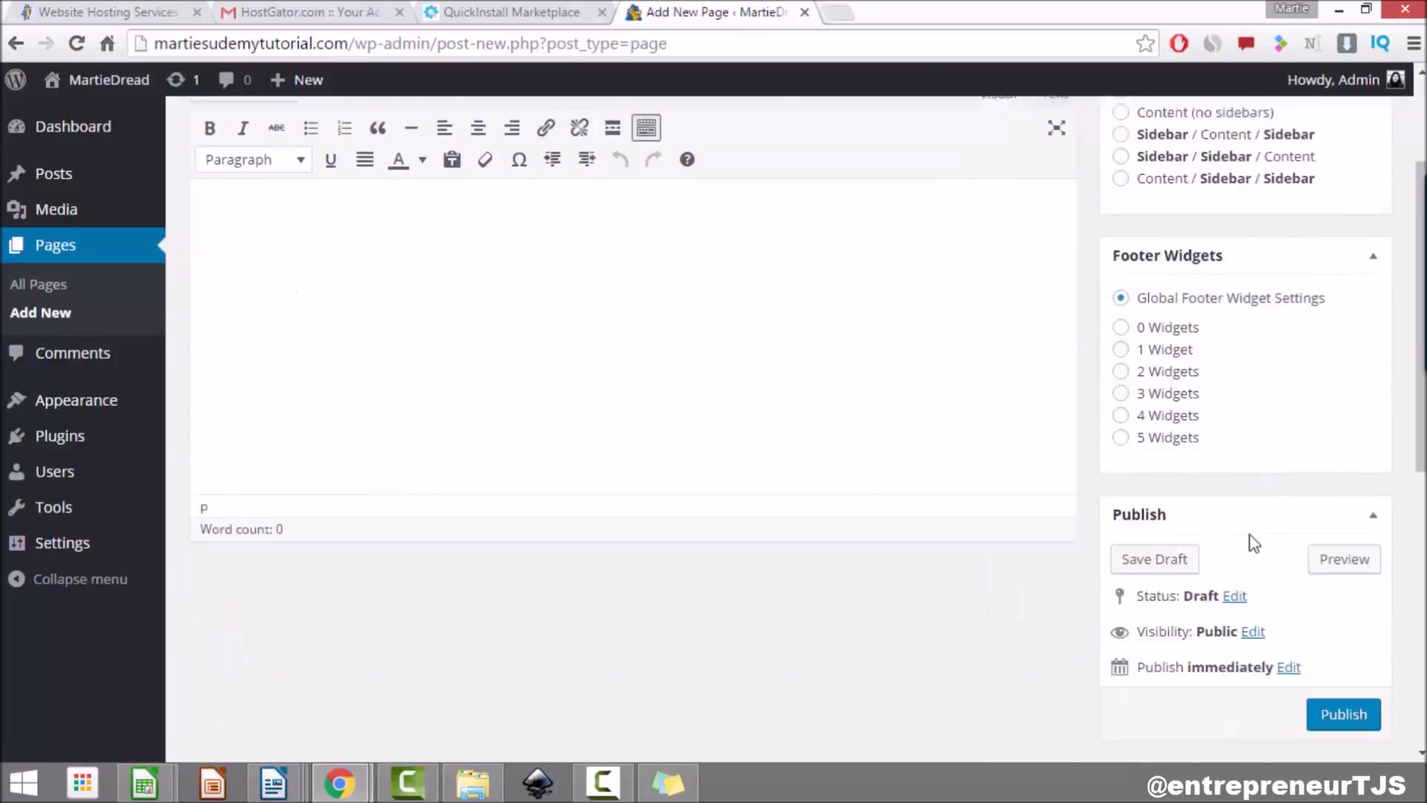
pyautogui.click(1344, 692)
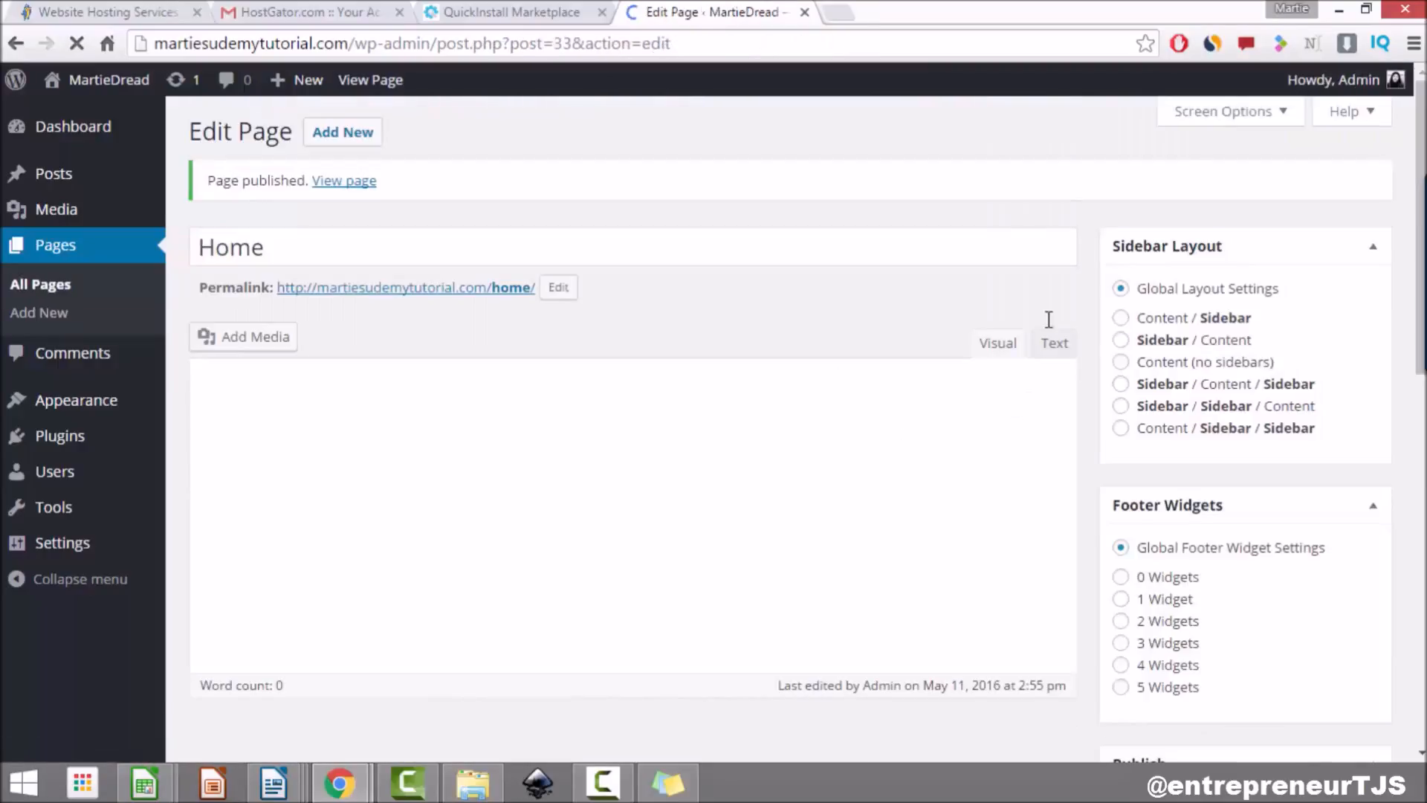
# Step: In the customizer, set a static front page: Home as front page, Blog as posts page, then publish
pyautogui.click(119, 83)
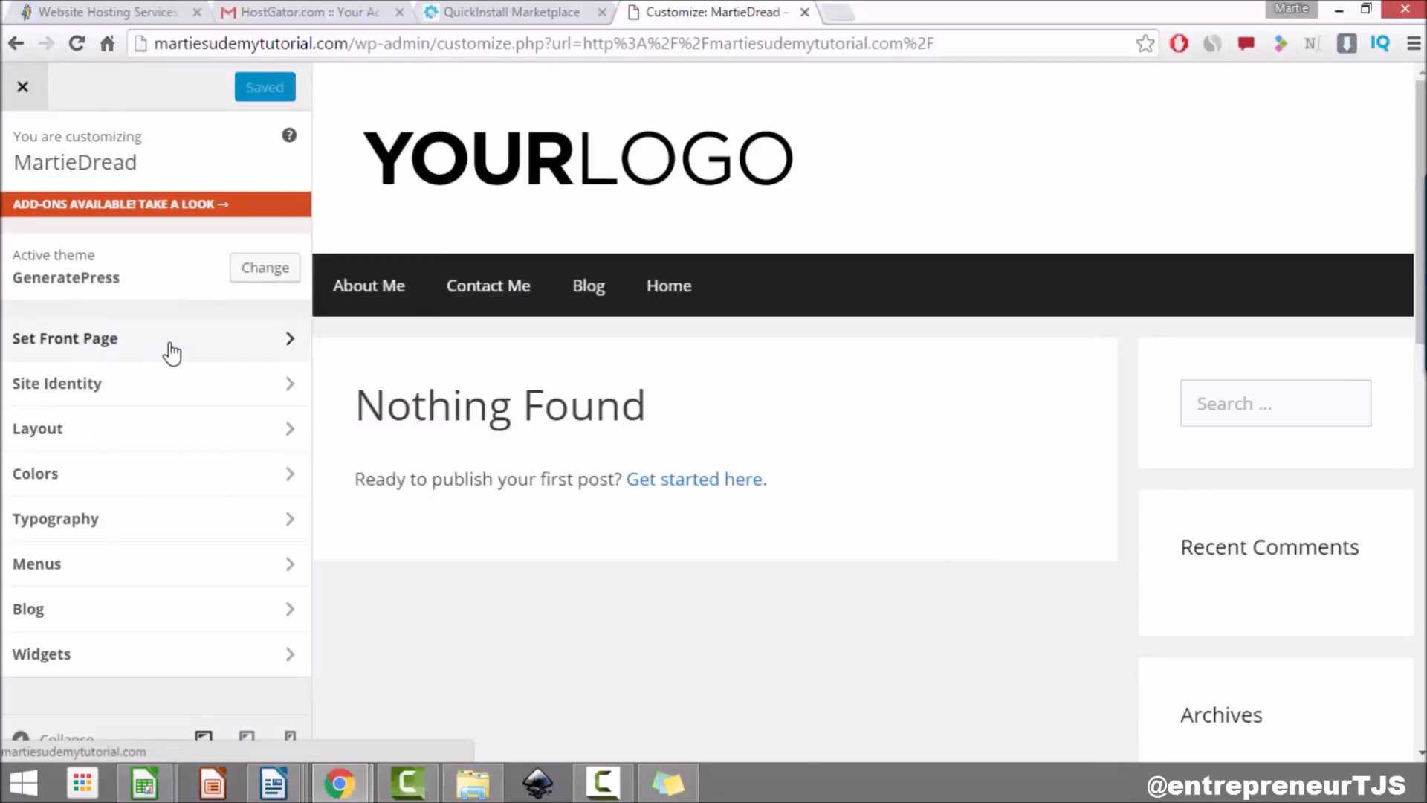
pyautogui.click(171, 350)
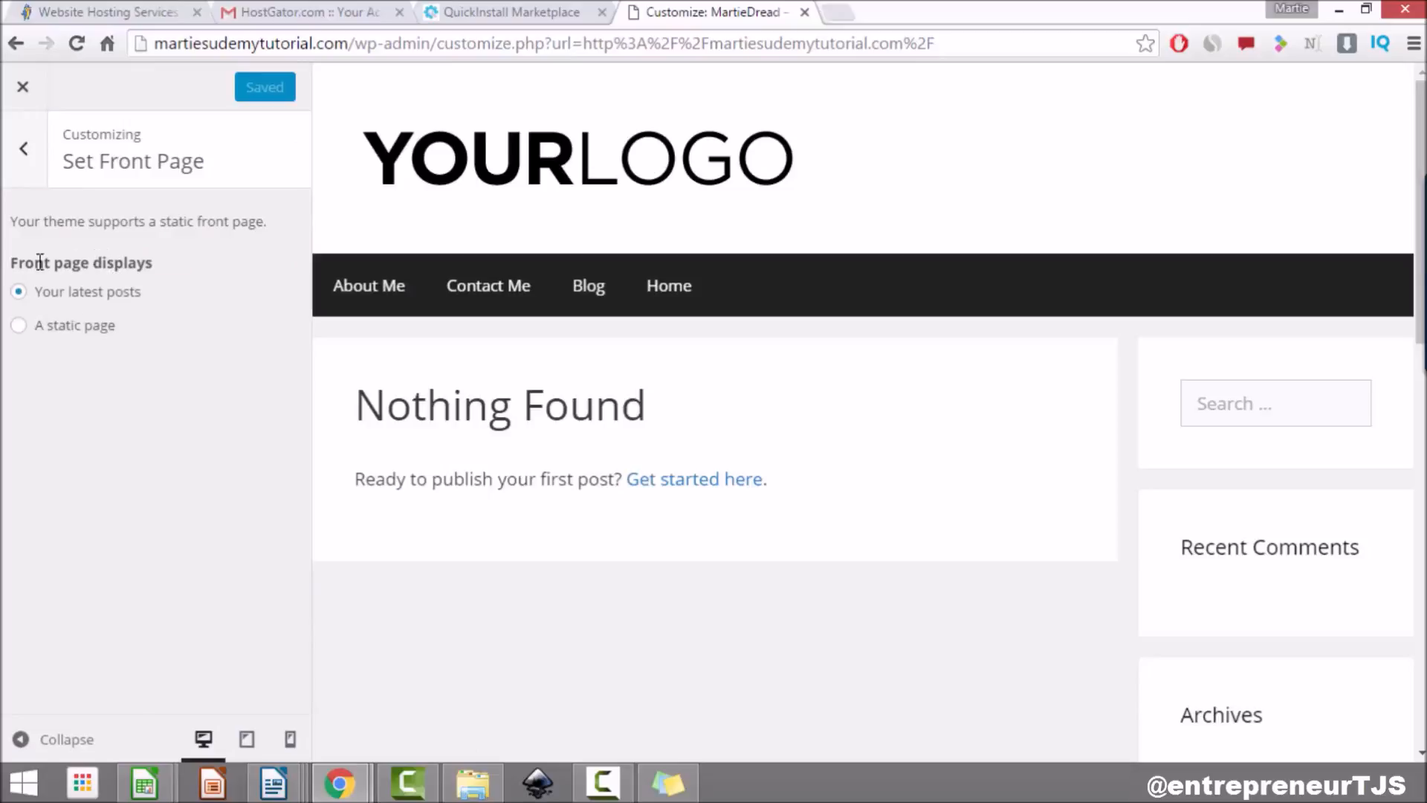
pyautogui.click(18, 327)
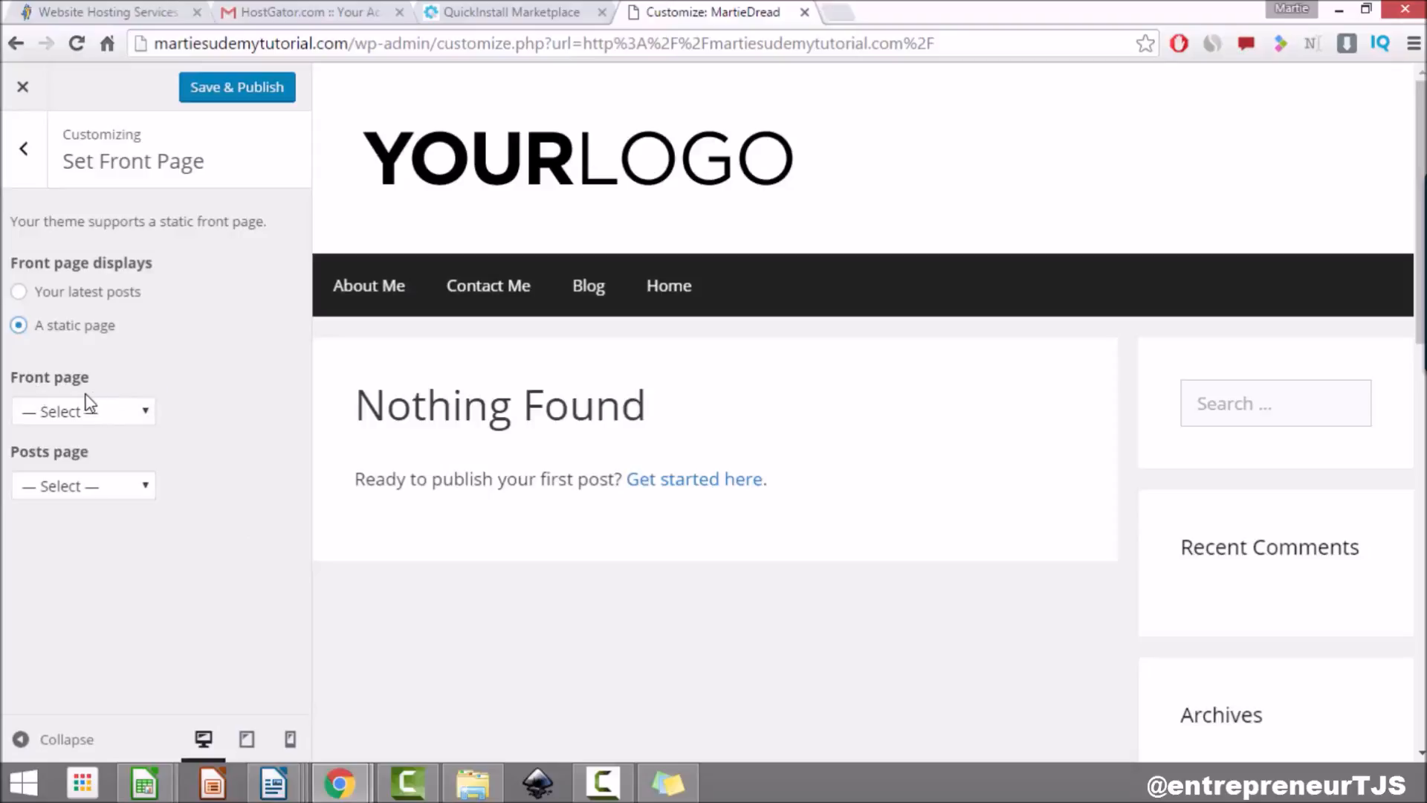
pyautogui.click(117, 413)
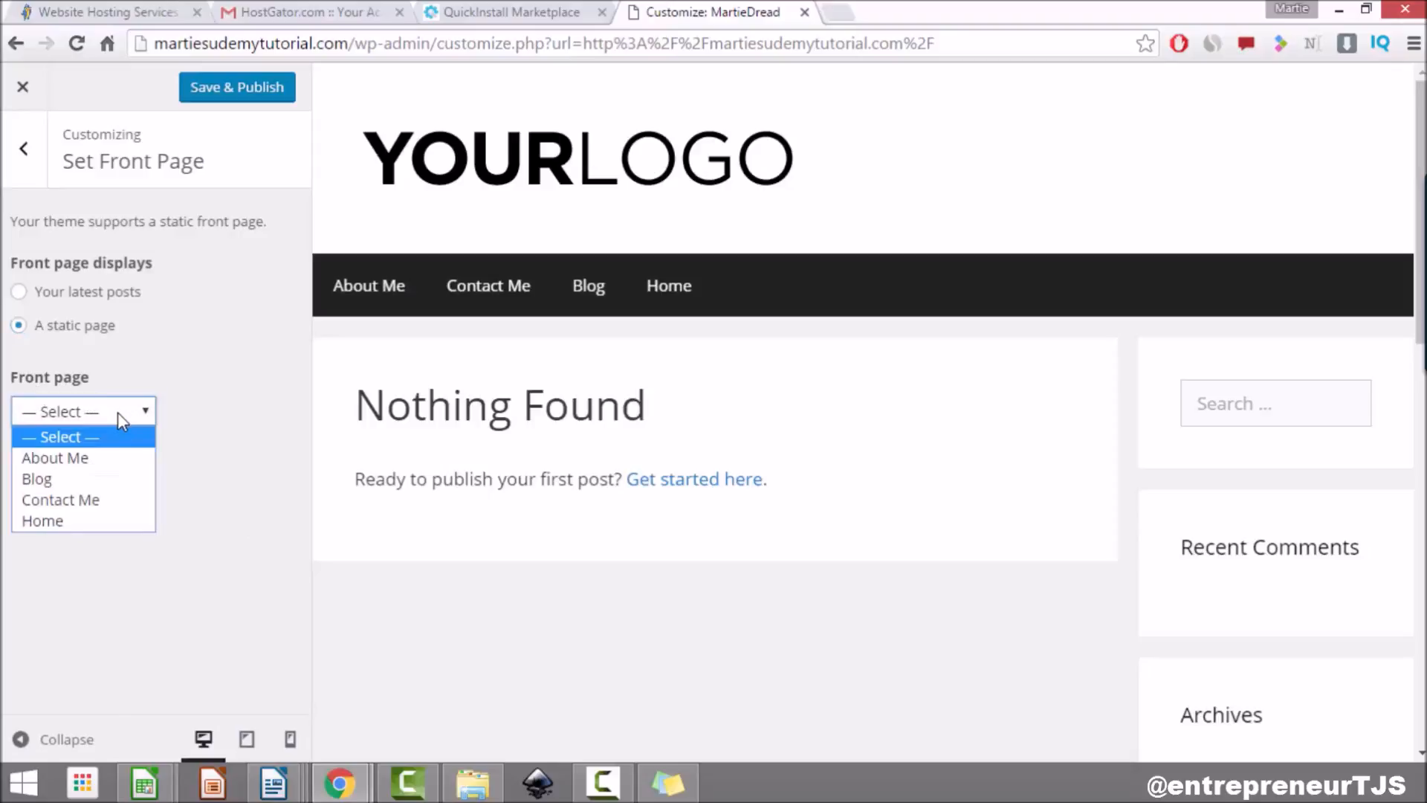
pyautogui.click(103, 516)
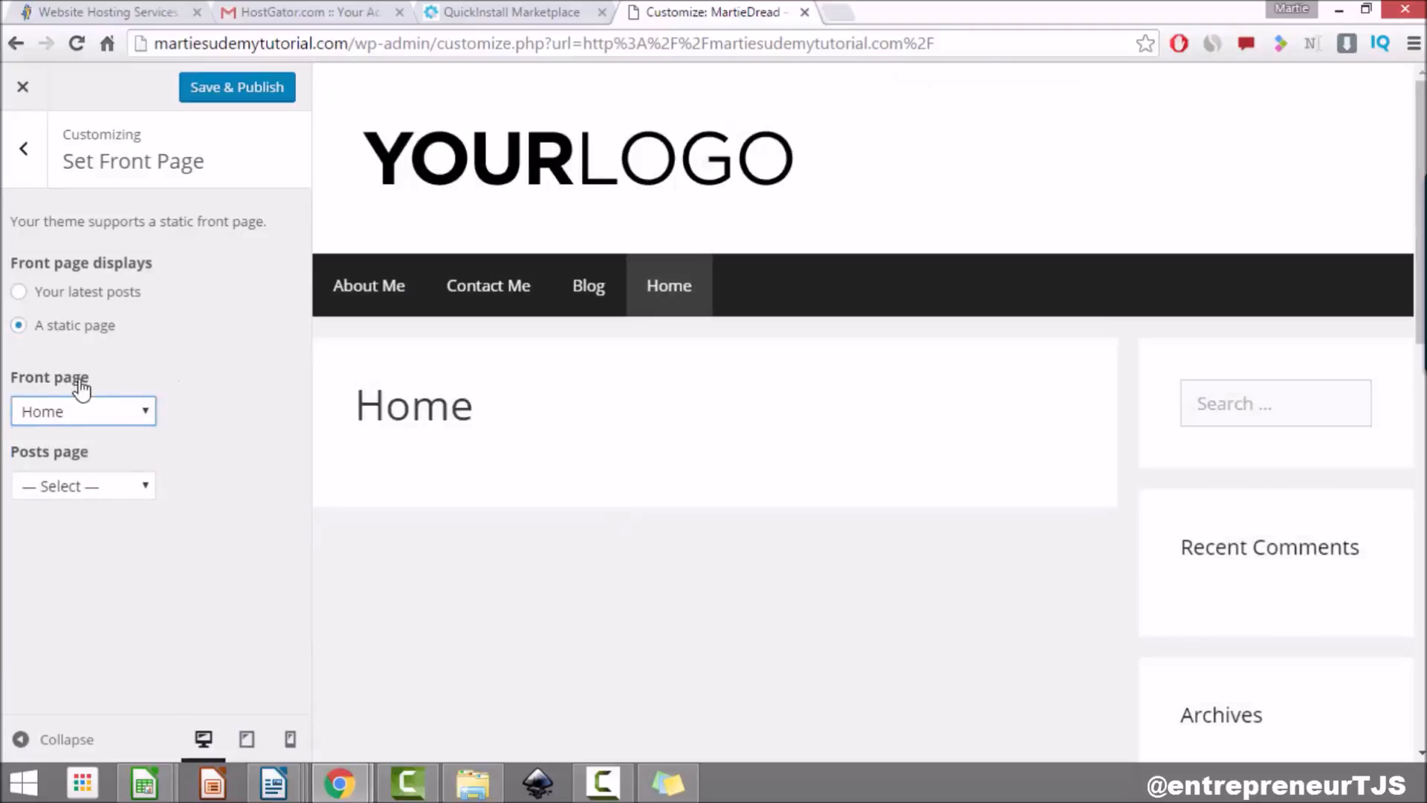
pyautogui.click(120, 492)
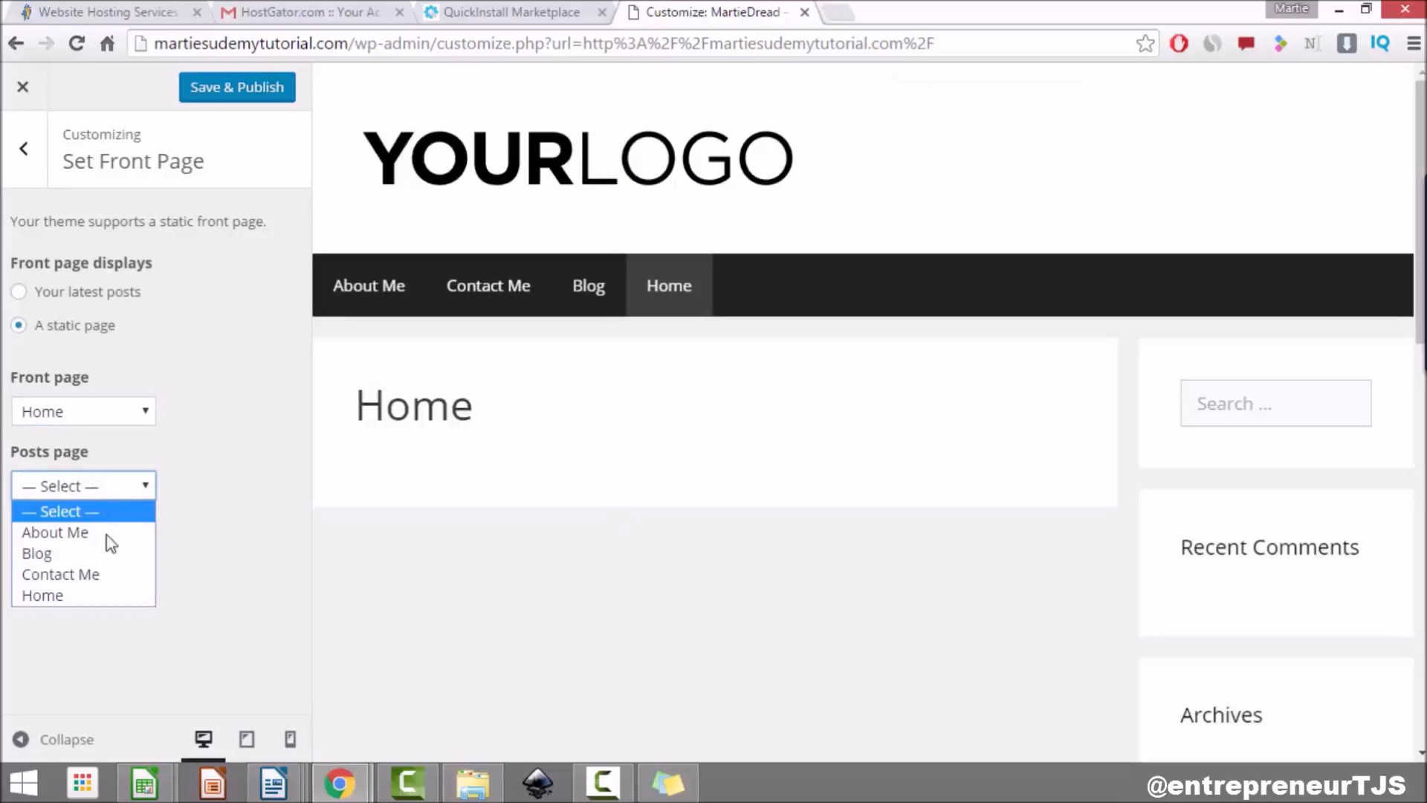
pyautogui.click(113, 554)
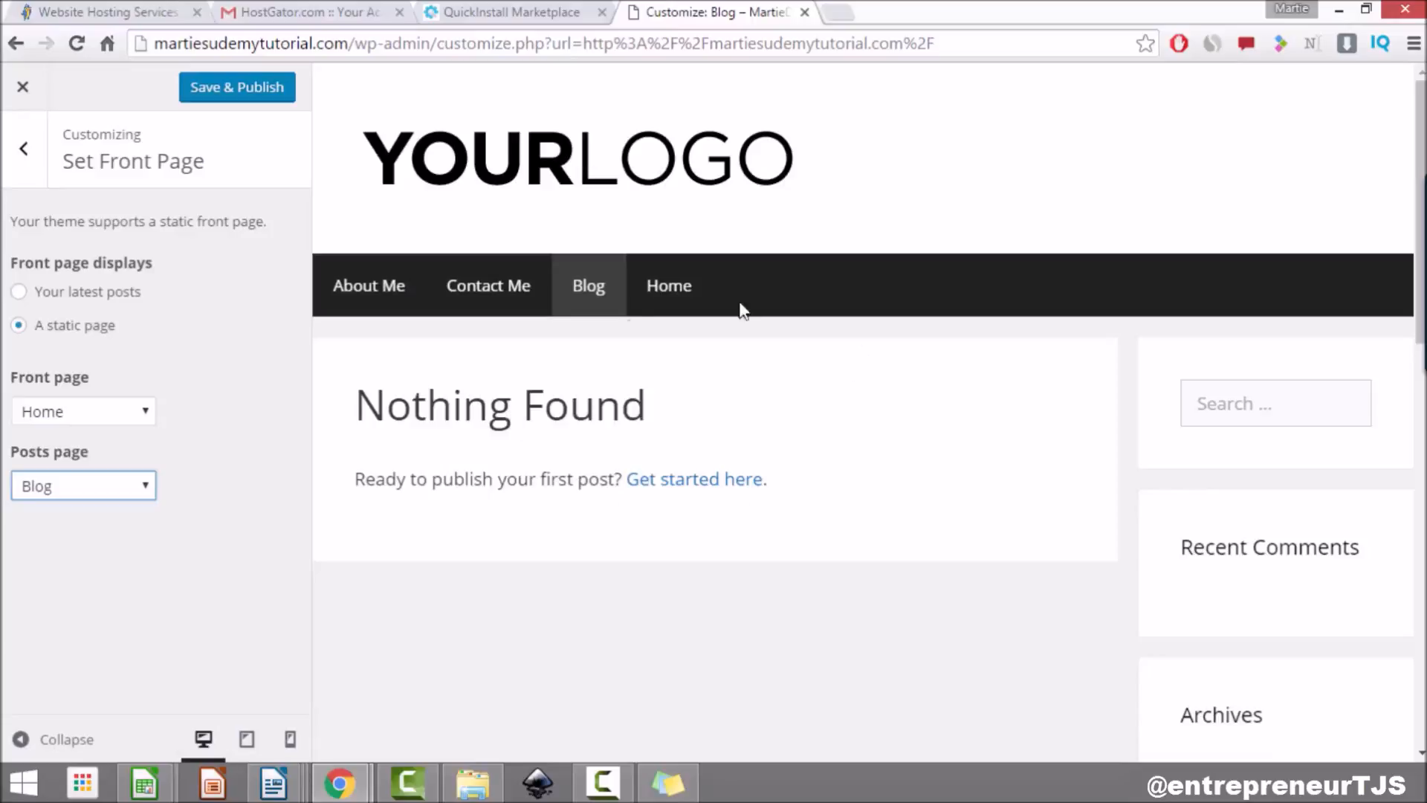
pyautogui.click(580, 171)
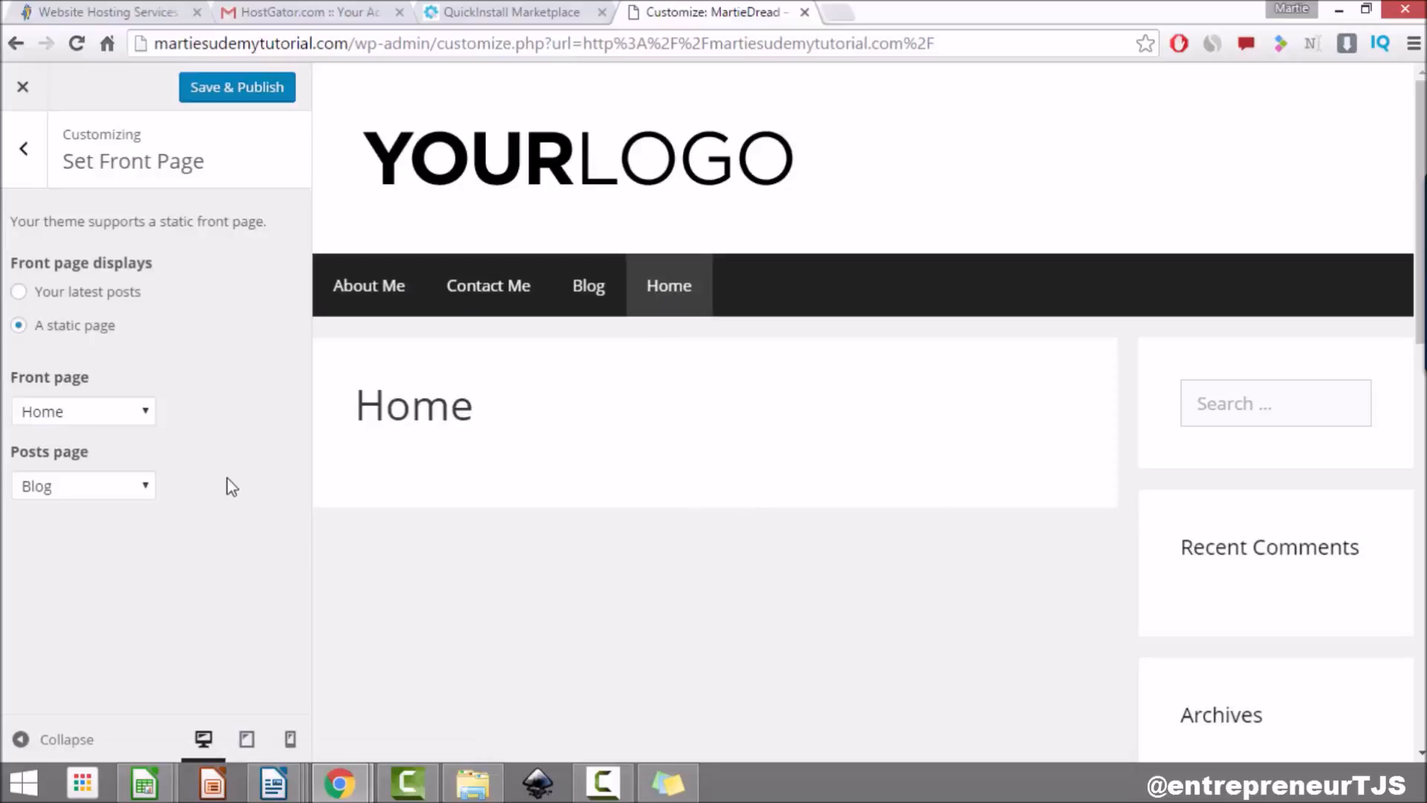
pyautogui.click(247, 91)
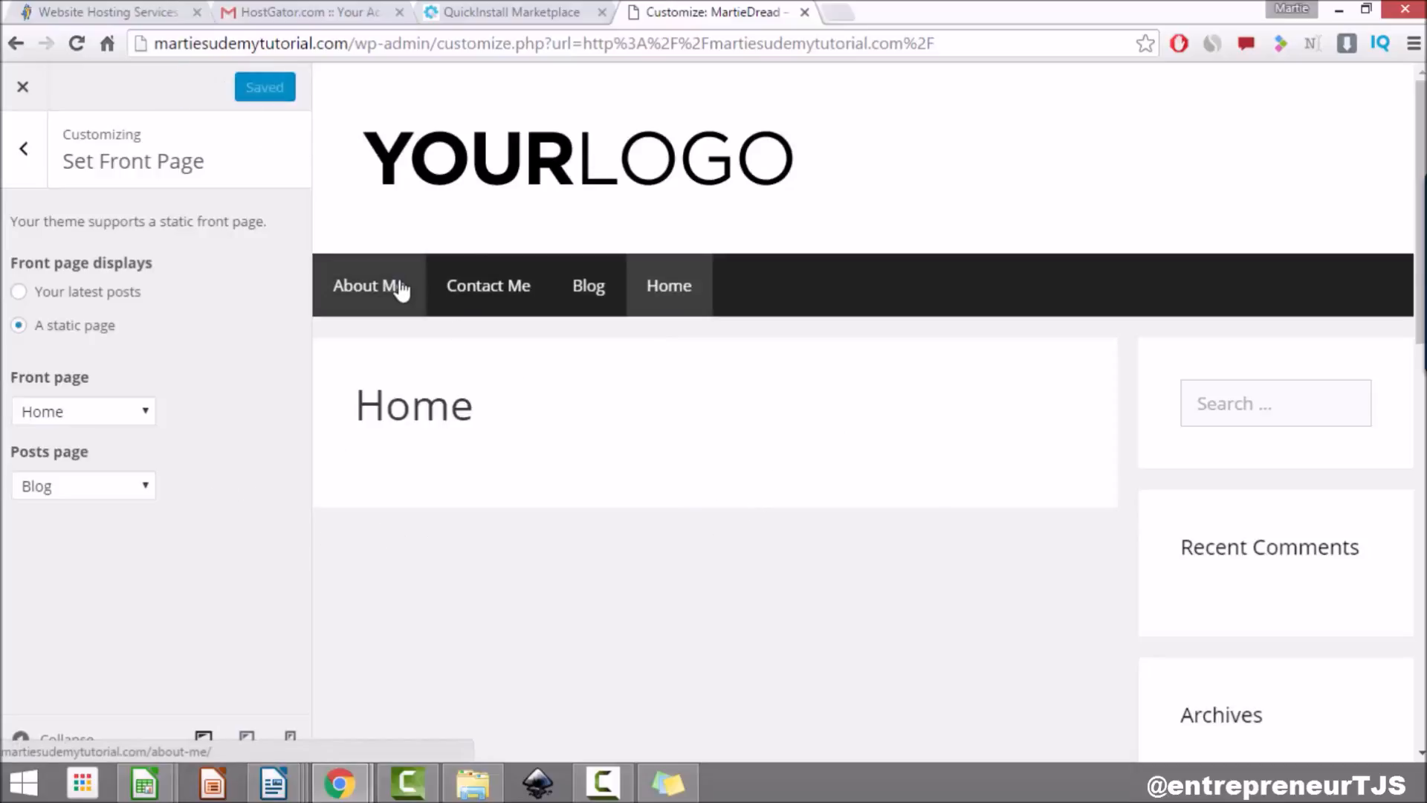
# Step: Browse the live Blog, Contact Me and About Me pages, then return to the Dashboard
pyautogui.click(20, 87)
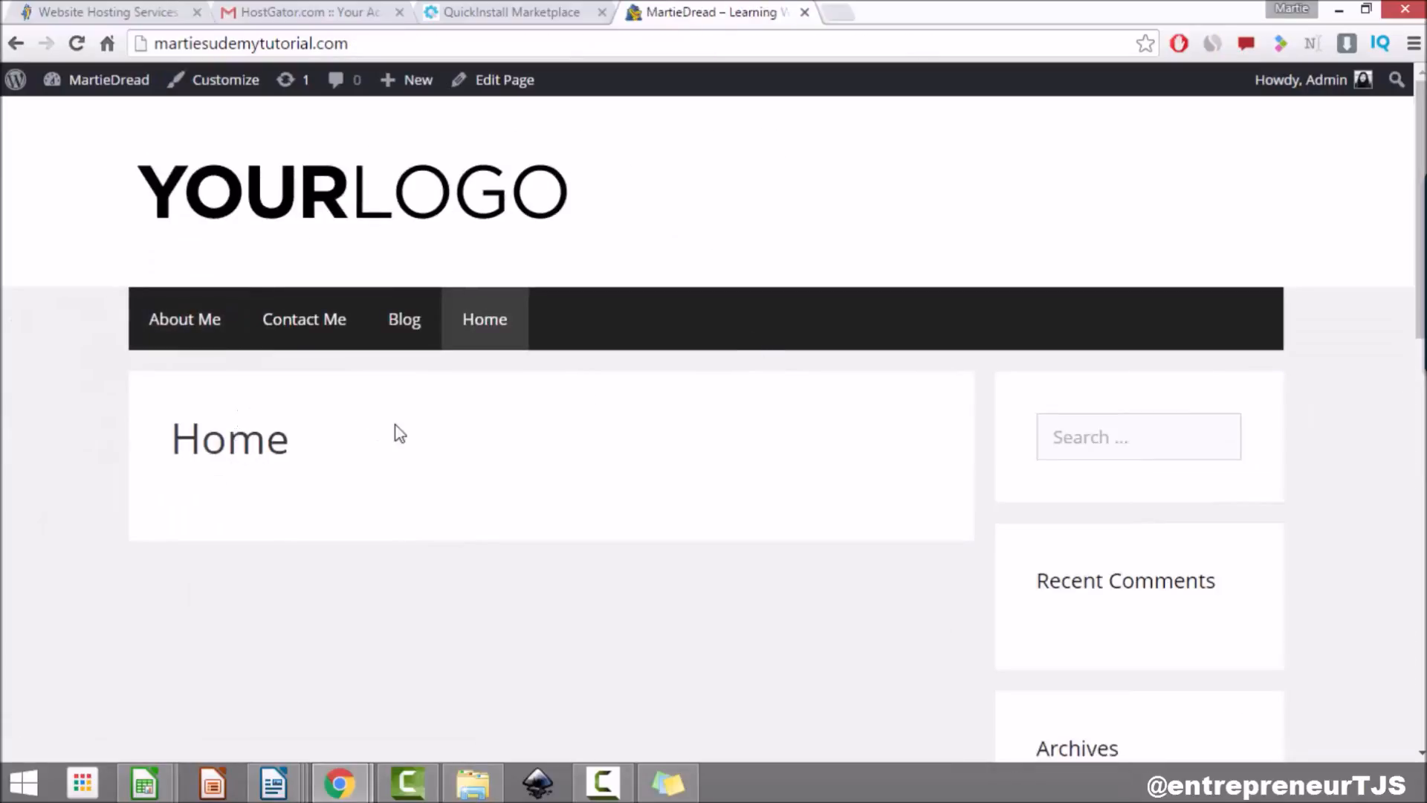
pyautogui.click(399, 336)
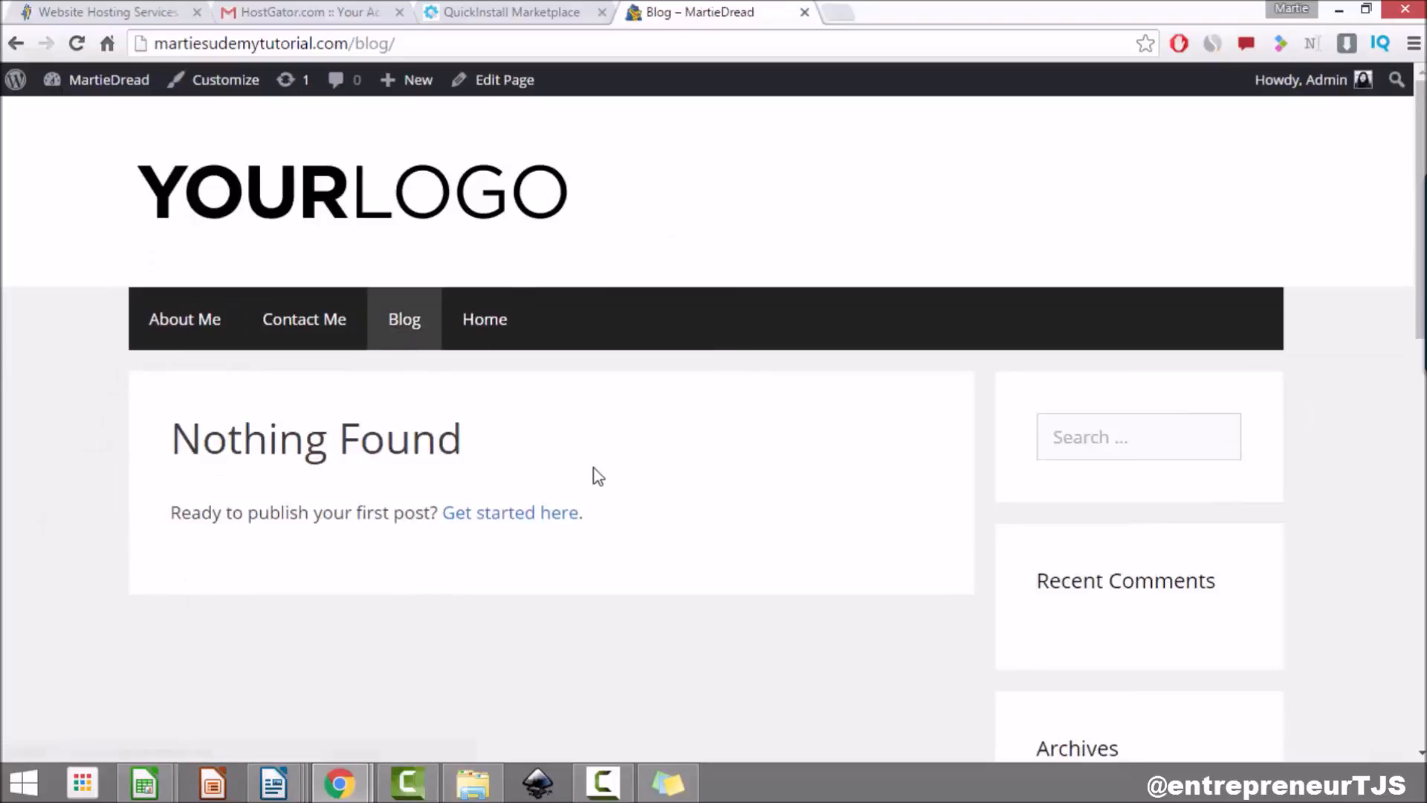
pyautogui.click(335, 329)
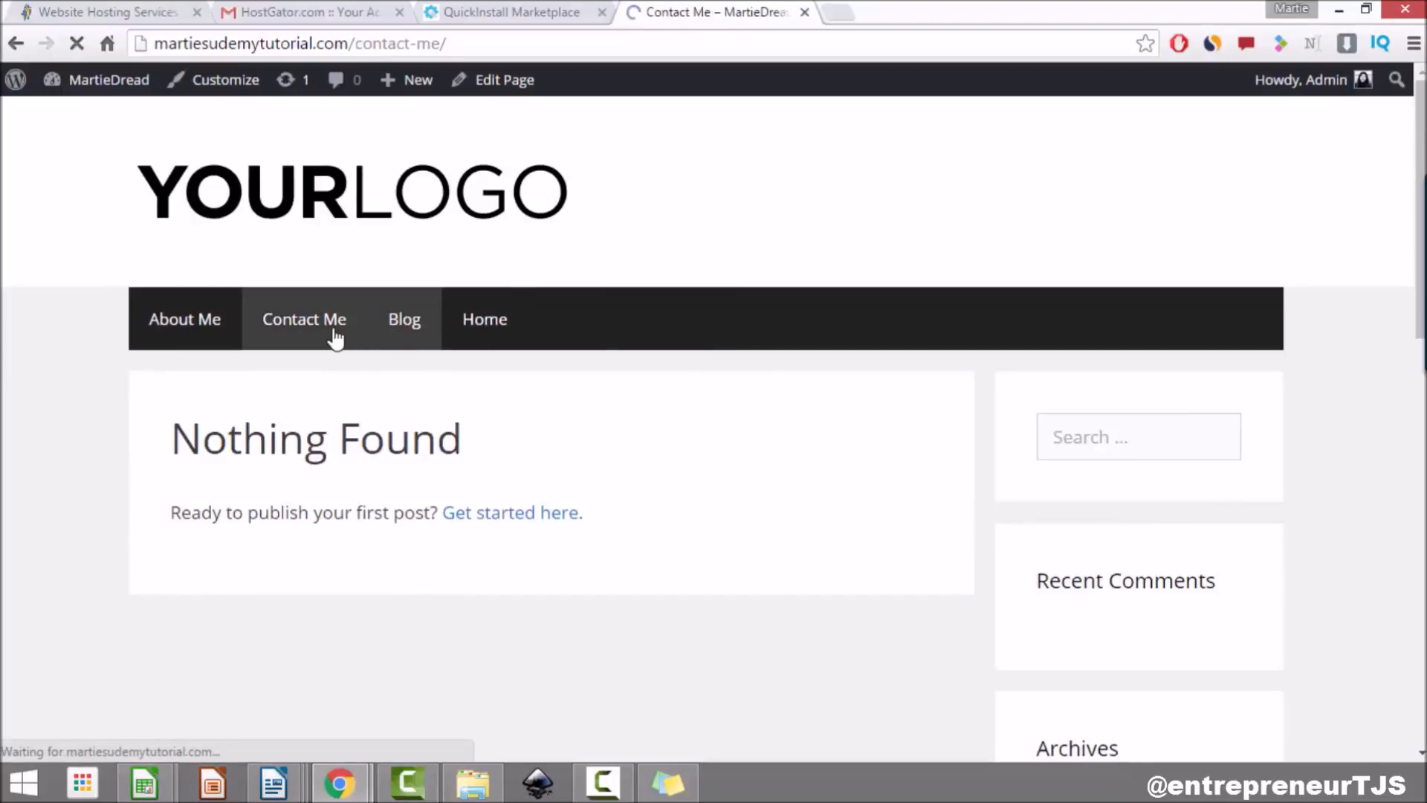
pyautogui.scroll(-3, 92, 309)
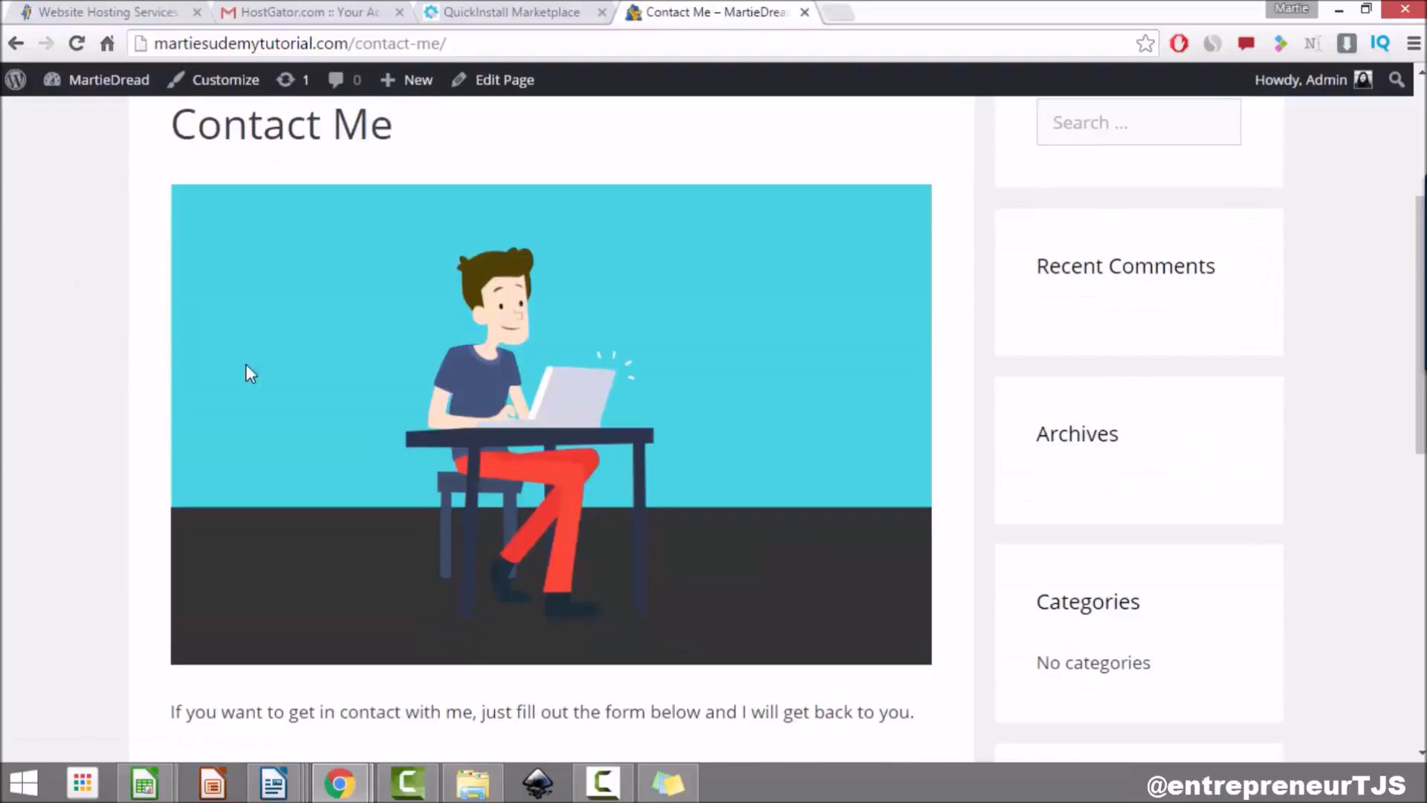
pyautogui.scroll(-4, 253, 368)
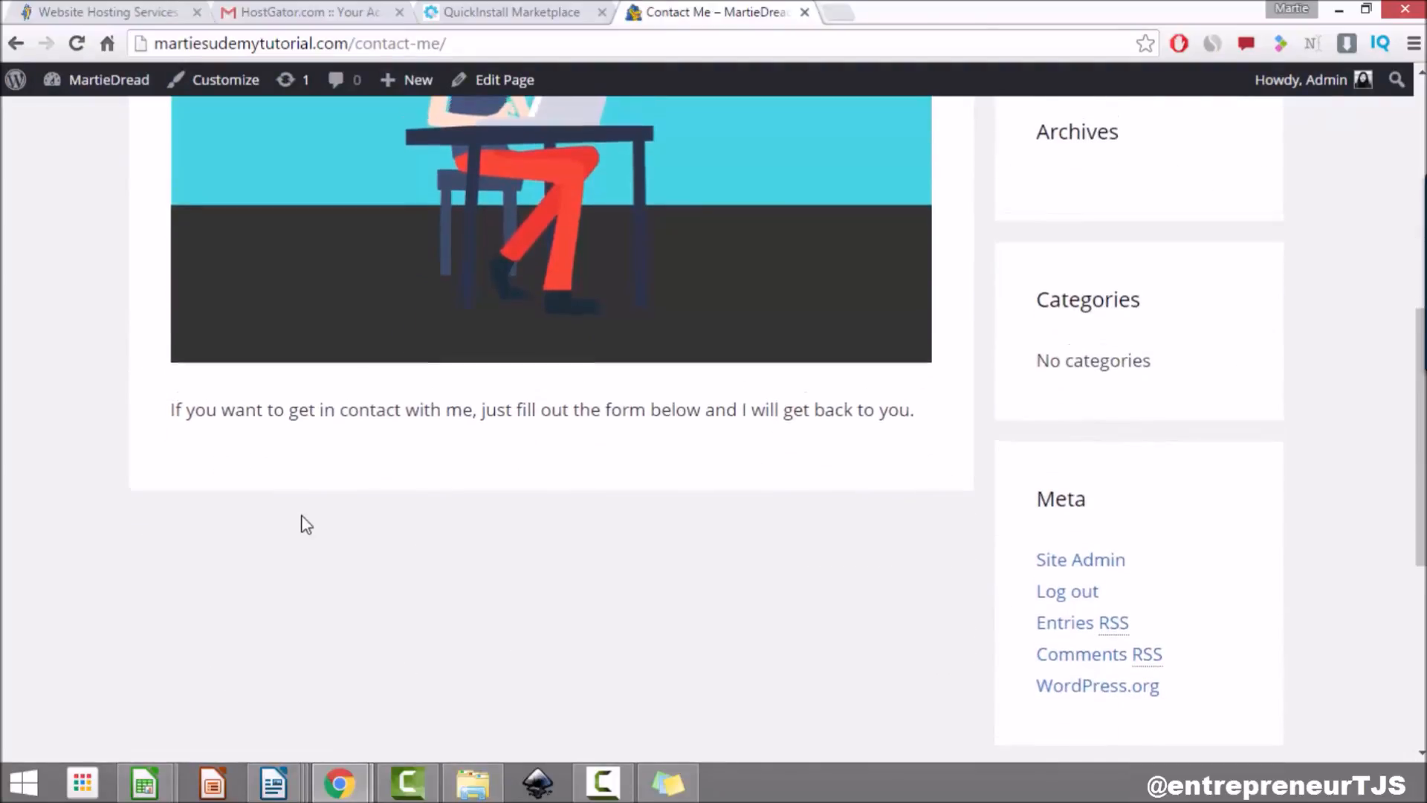
pyautogui.scroll(7, 305, 521)
pyautogui.click(176, 325)
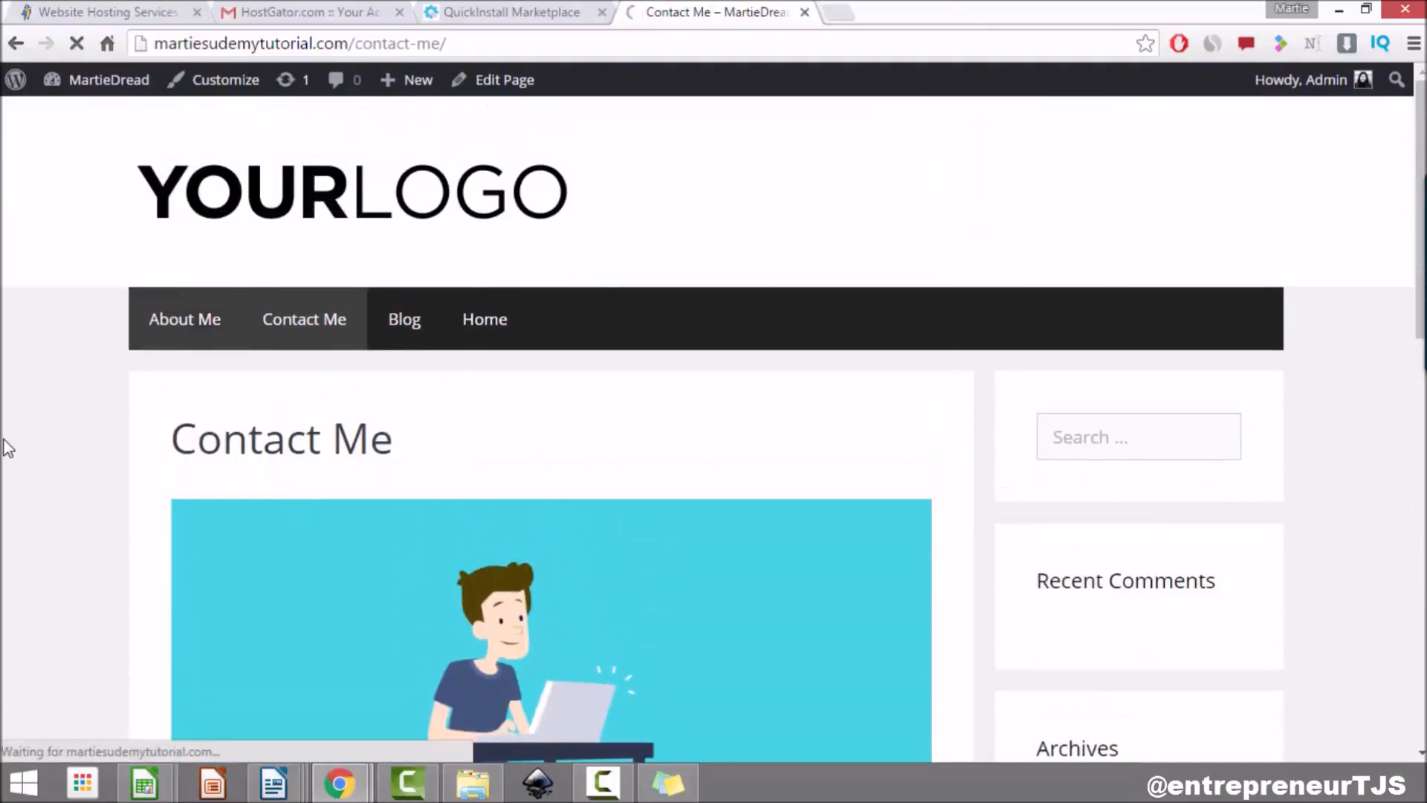
pyautogui.scroll(-3, 9, 449)
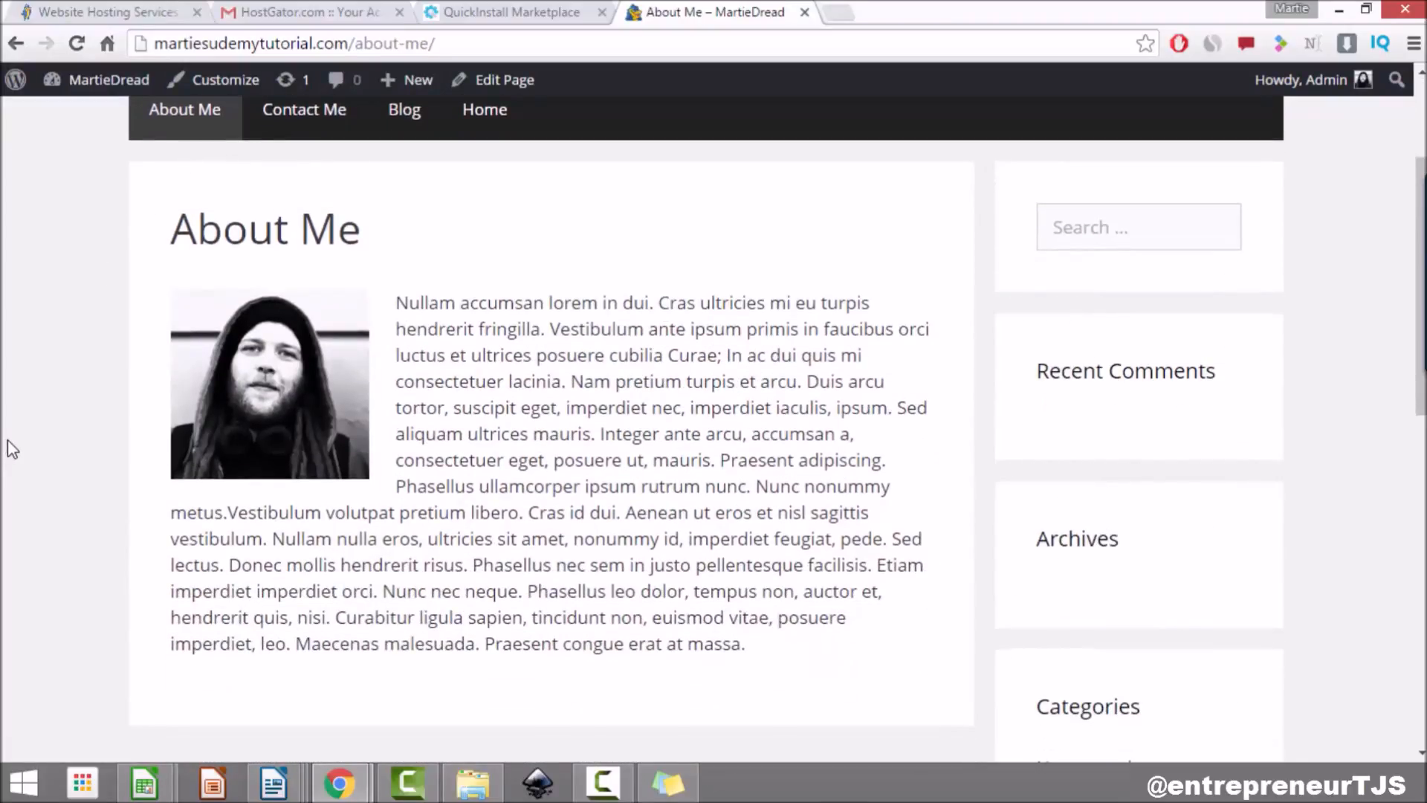
pyautogui.scroll(3, 9, 449)
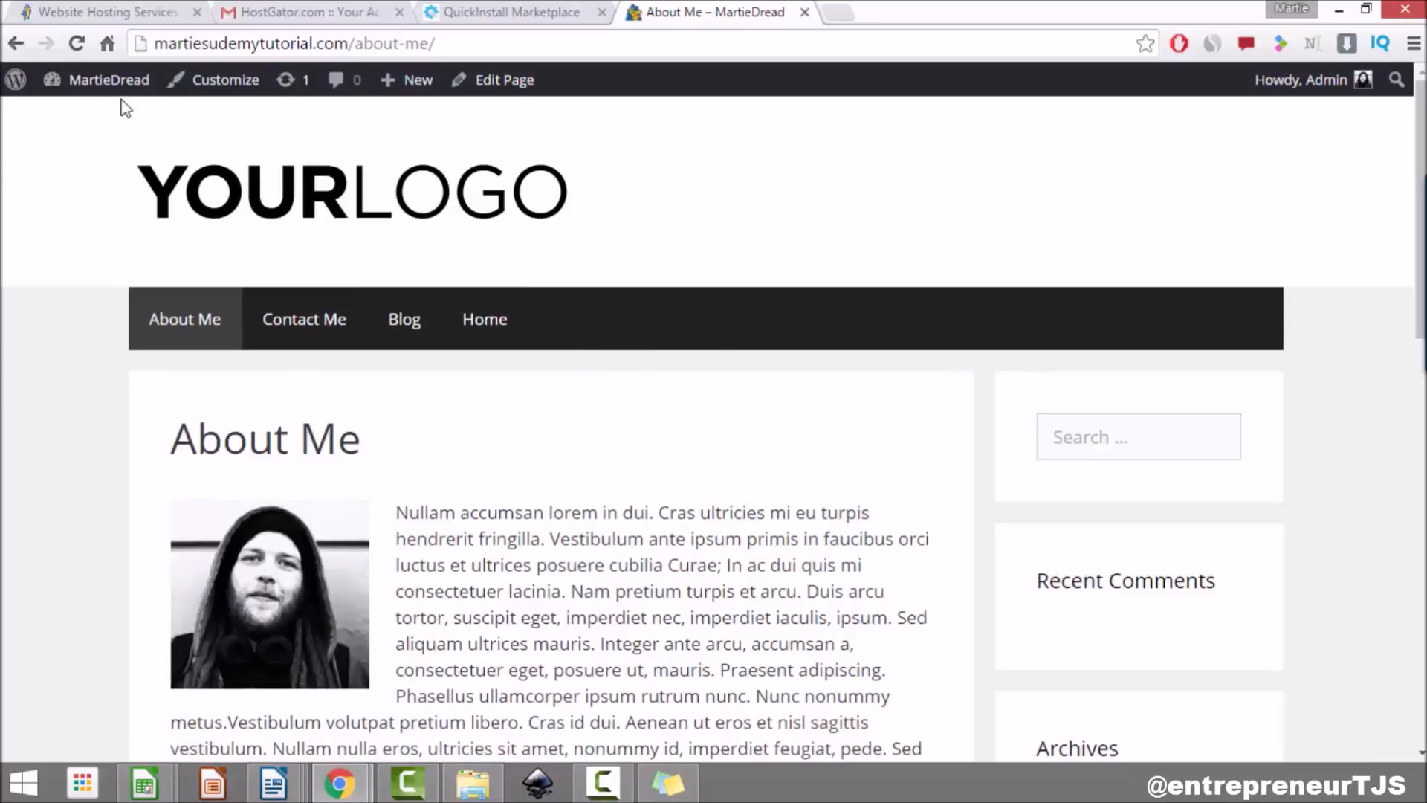
pyautogui.click(111, 81)
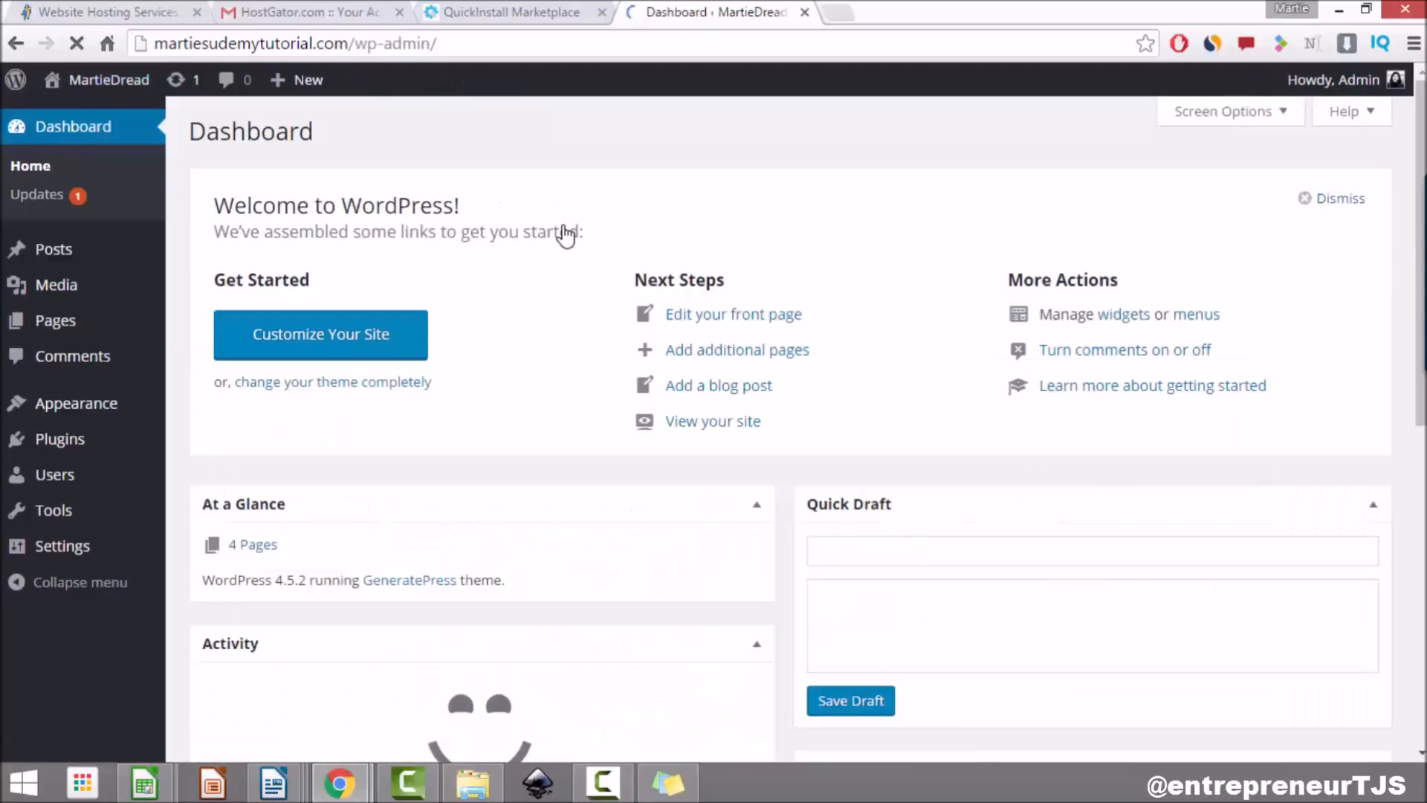
# Step: Create a new menu named 'Main Menu 1' under Appearance > Menus
pyautogui.click(88, 407)
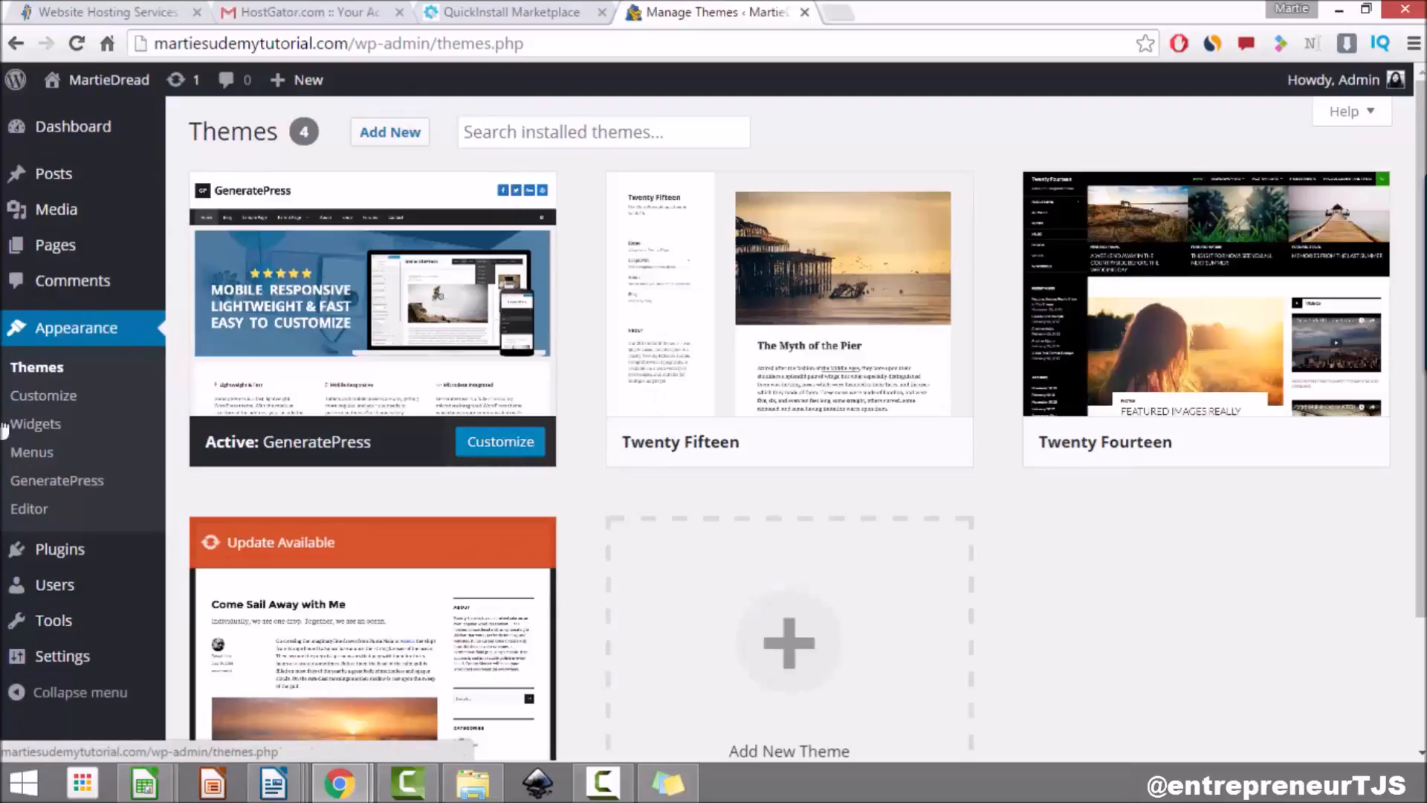
pyautogui.click(45, 454)
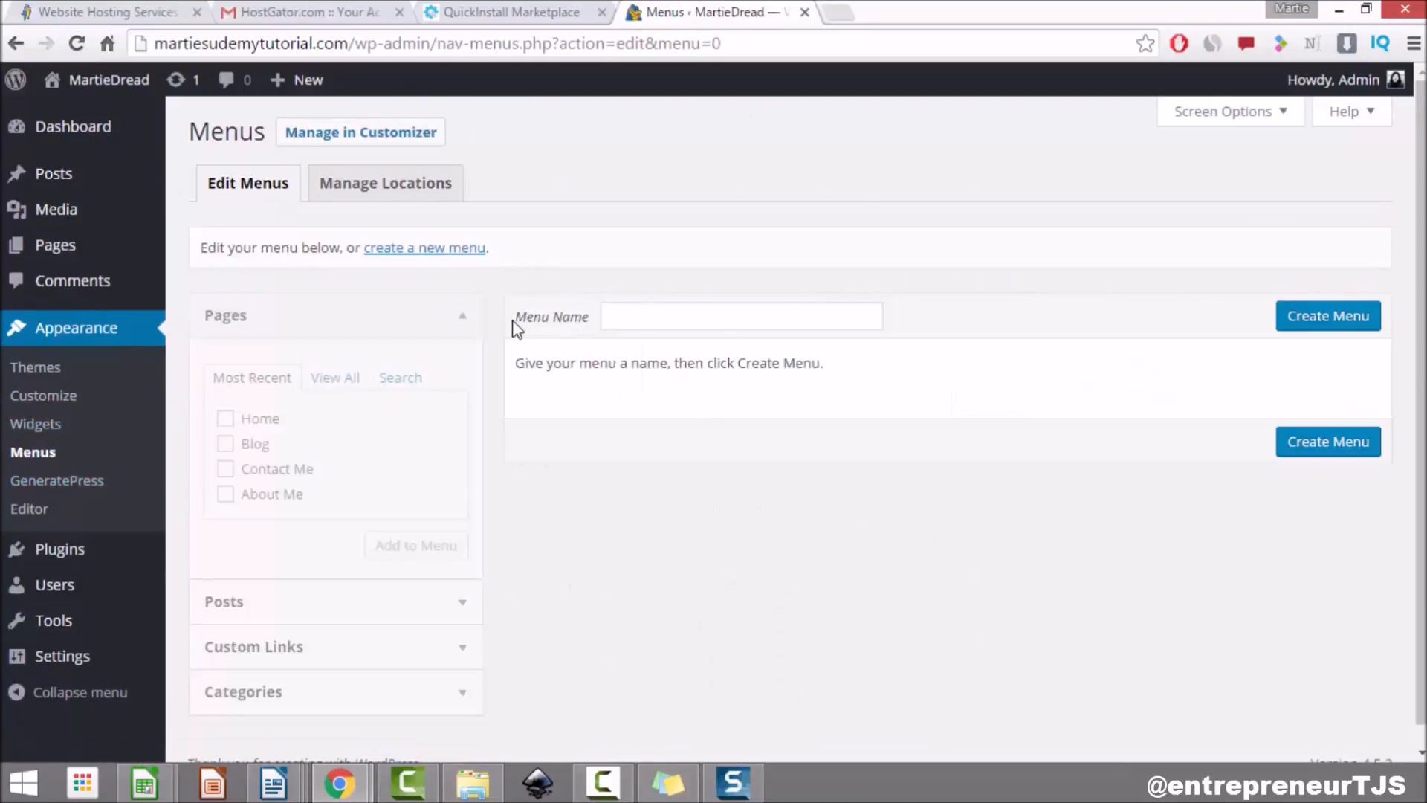
pyautogui.click(681, 316)
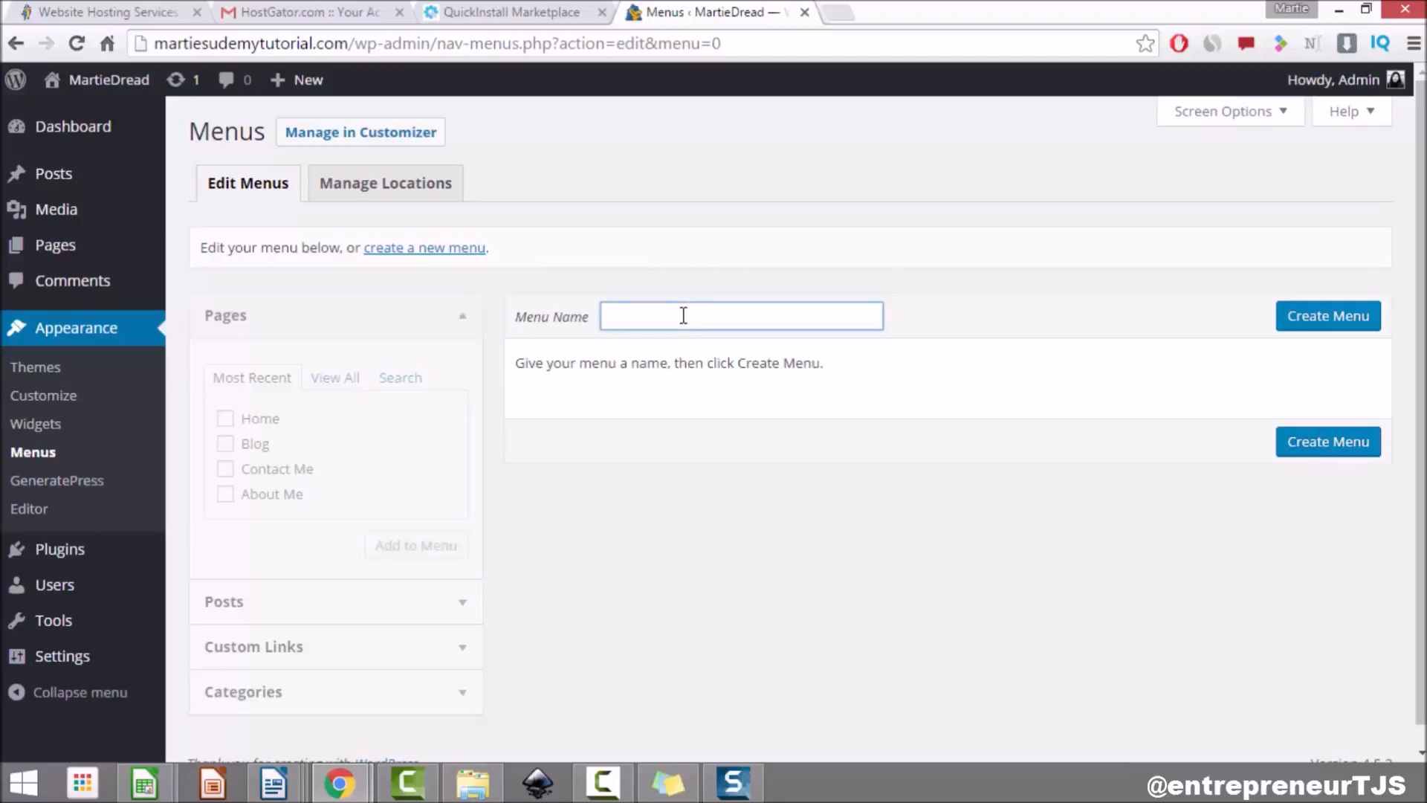
pyautogui.write('Main Menu 1')
pyautogui.click(1321, 325)
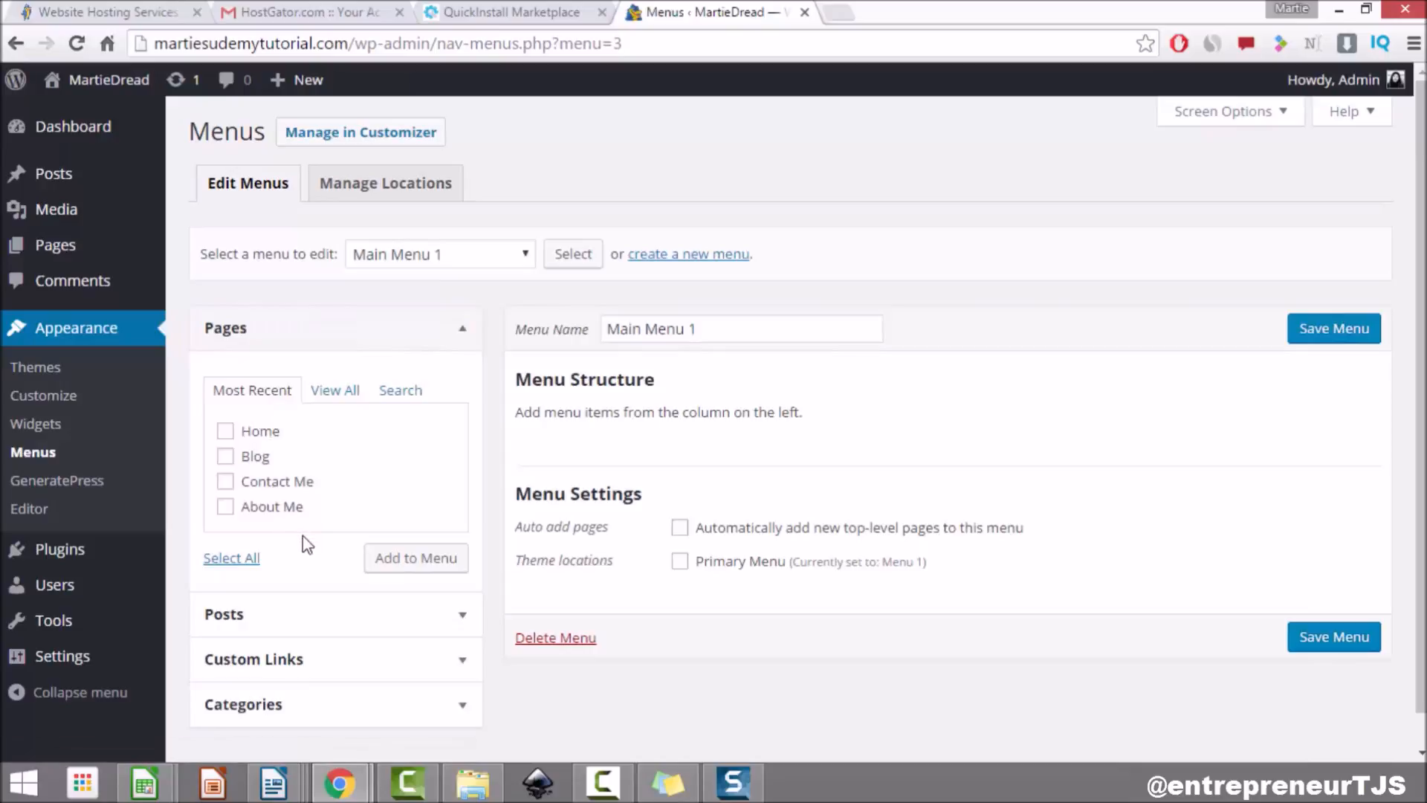
# Step: Inspect the Posts, Custom Links, Categories and Screen Options panels of the menu editor
pyautogui.click(399, 624)
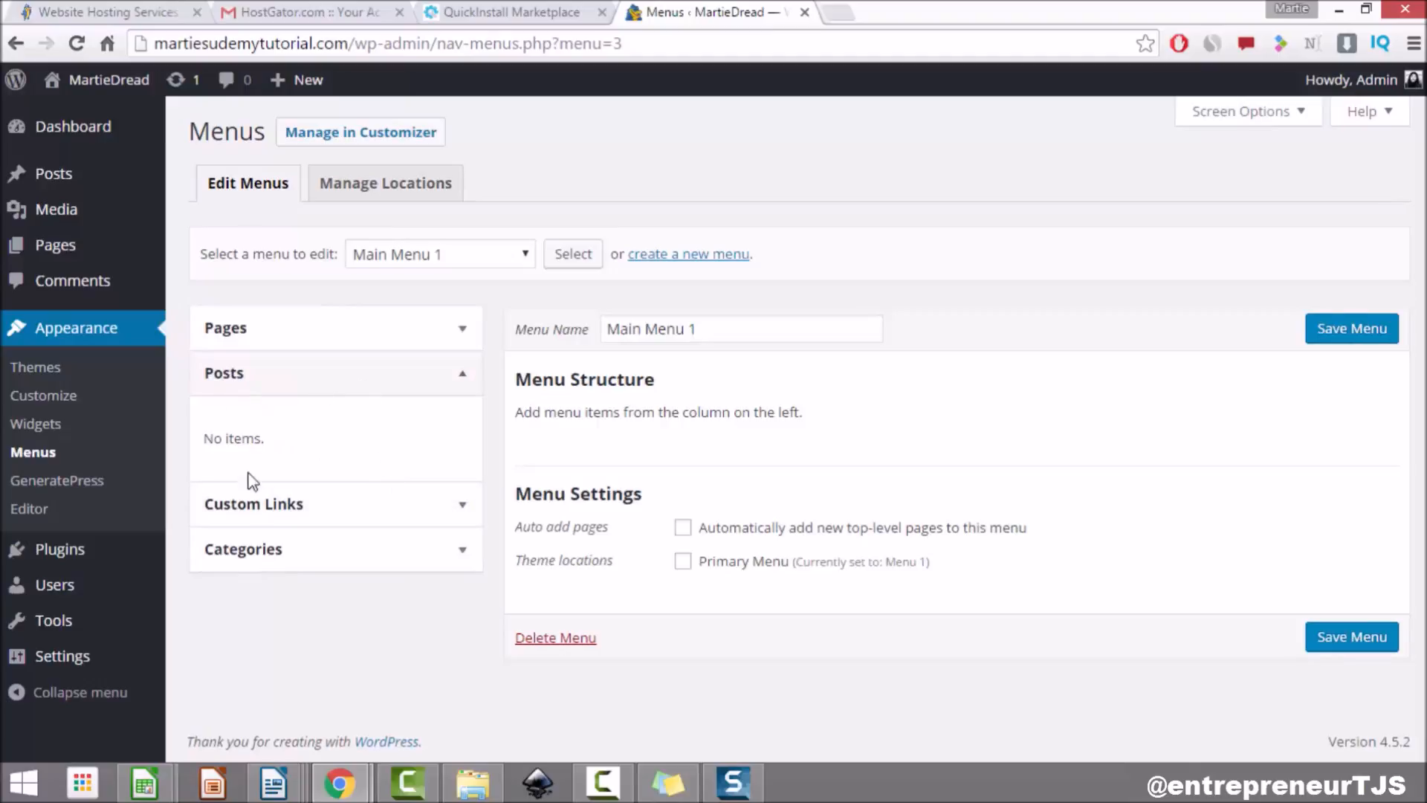
pyautogui.click(402, 518)
pyautogui.click(428, 647)
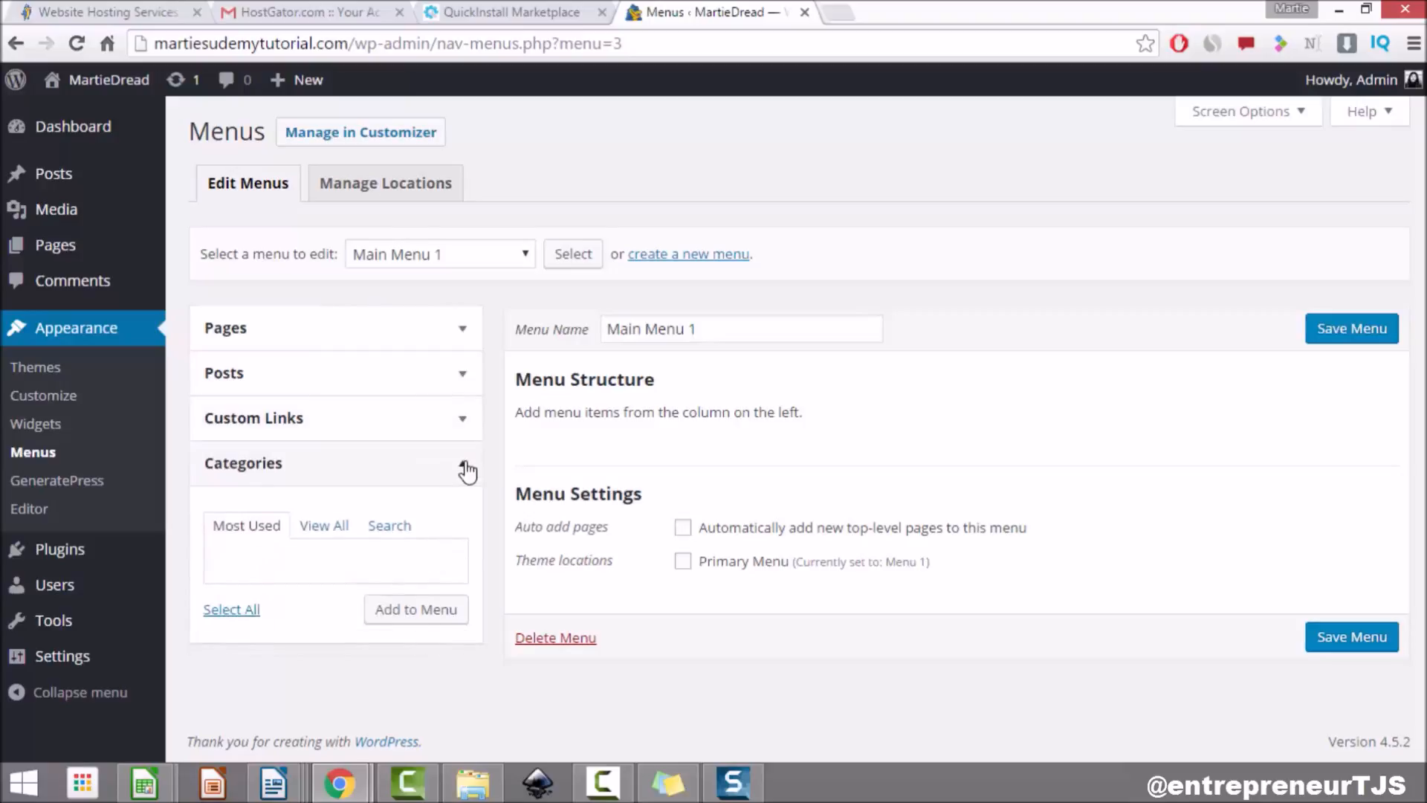
pyautogui.click(465, 470)
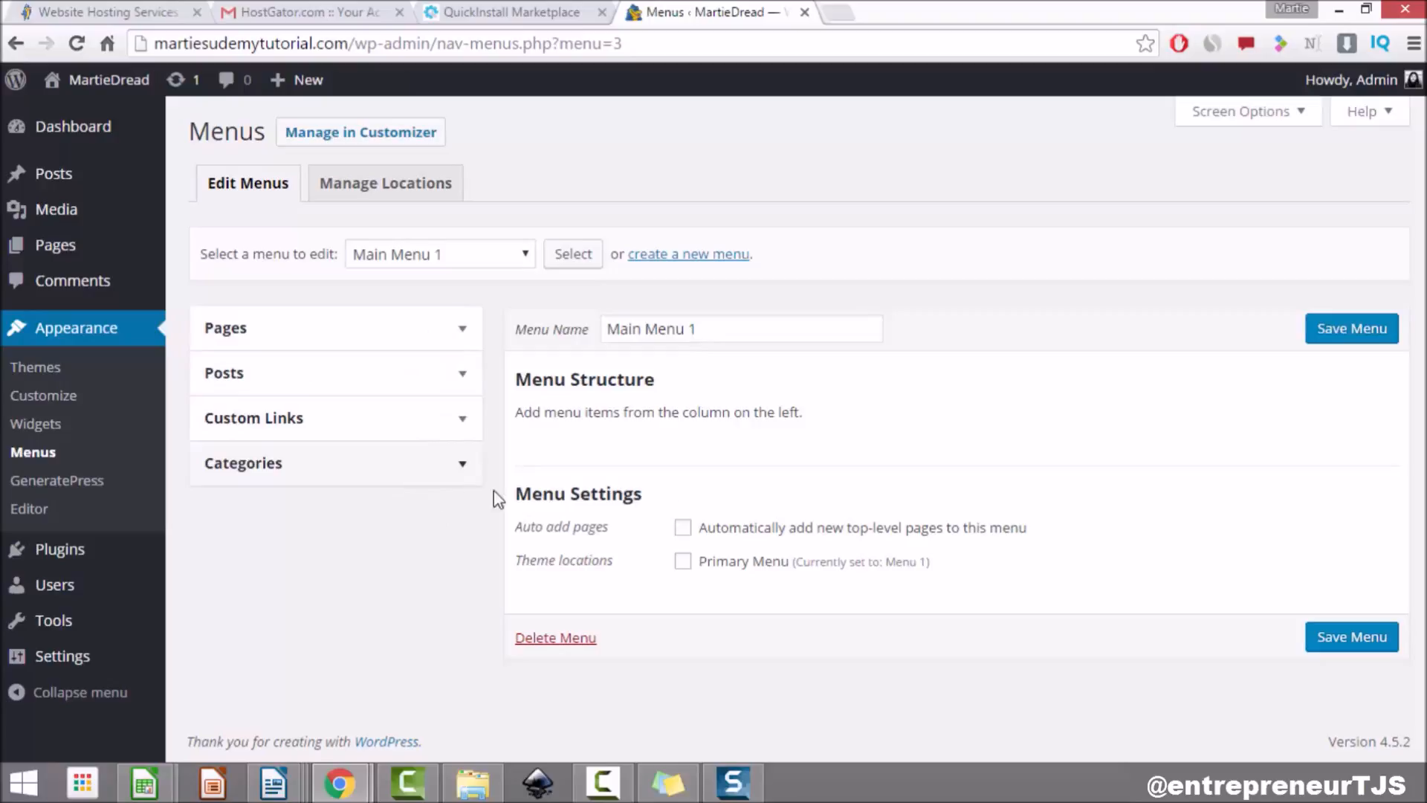
pyautogui.click(1245, 118)
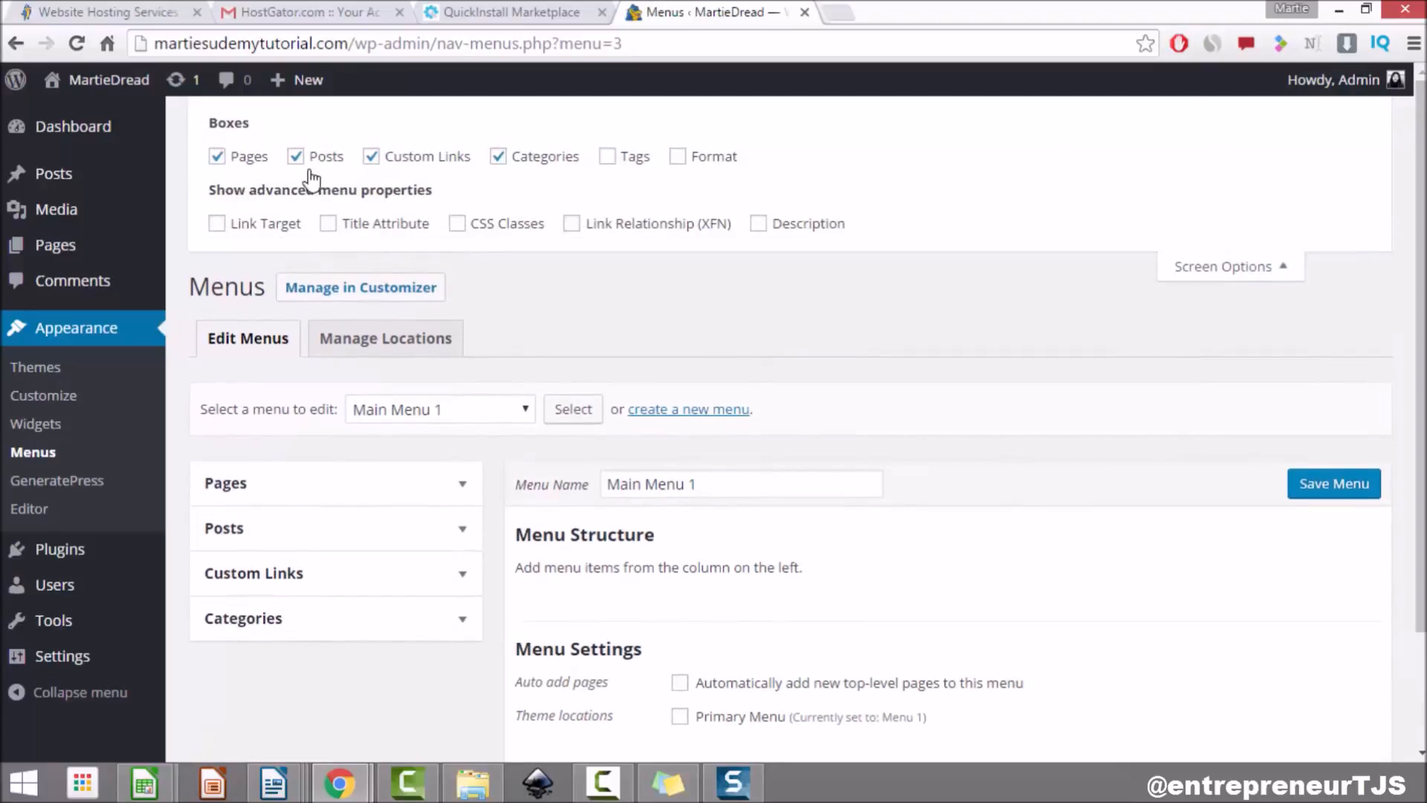
pyautogui.click(1235, 270)
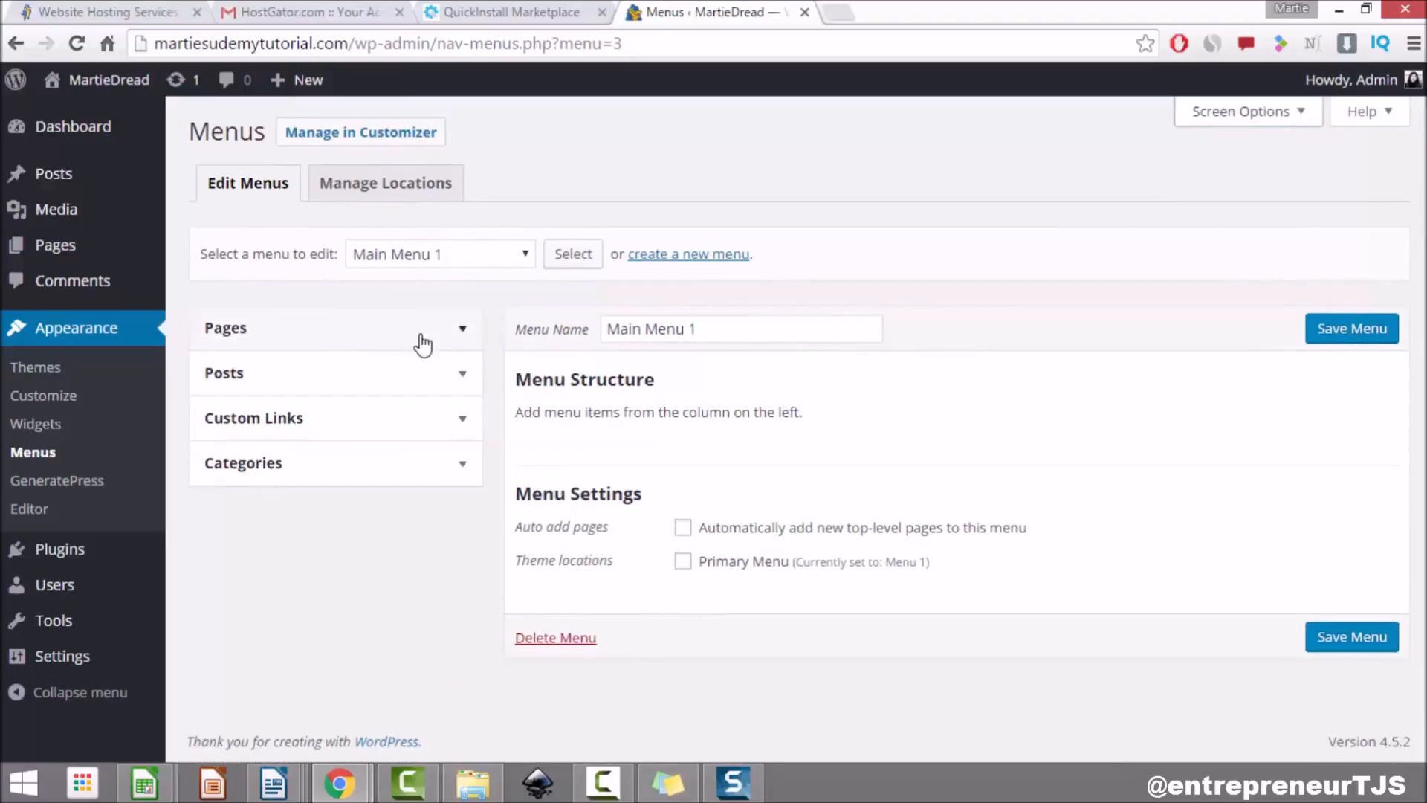
# Step: Tick the Home, Blog, Contact Me and About Me pages in the Pages box
pyautogui.click(461, 332)
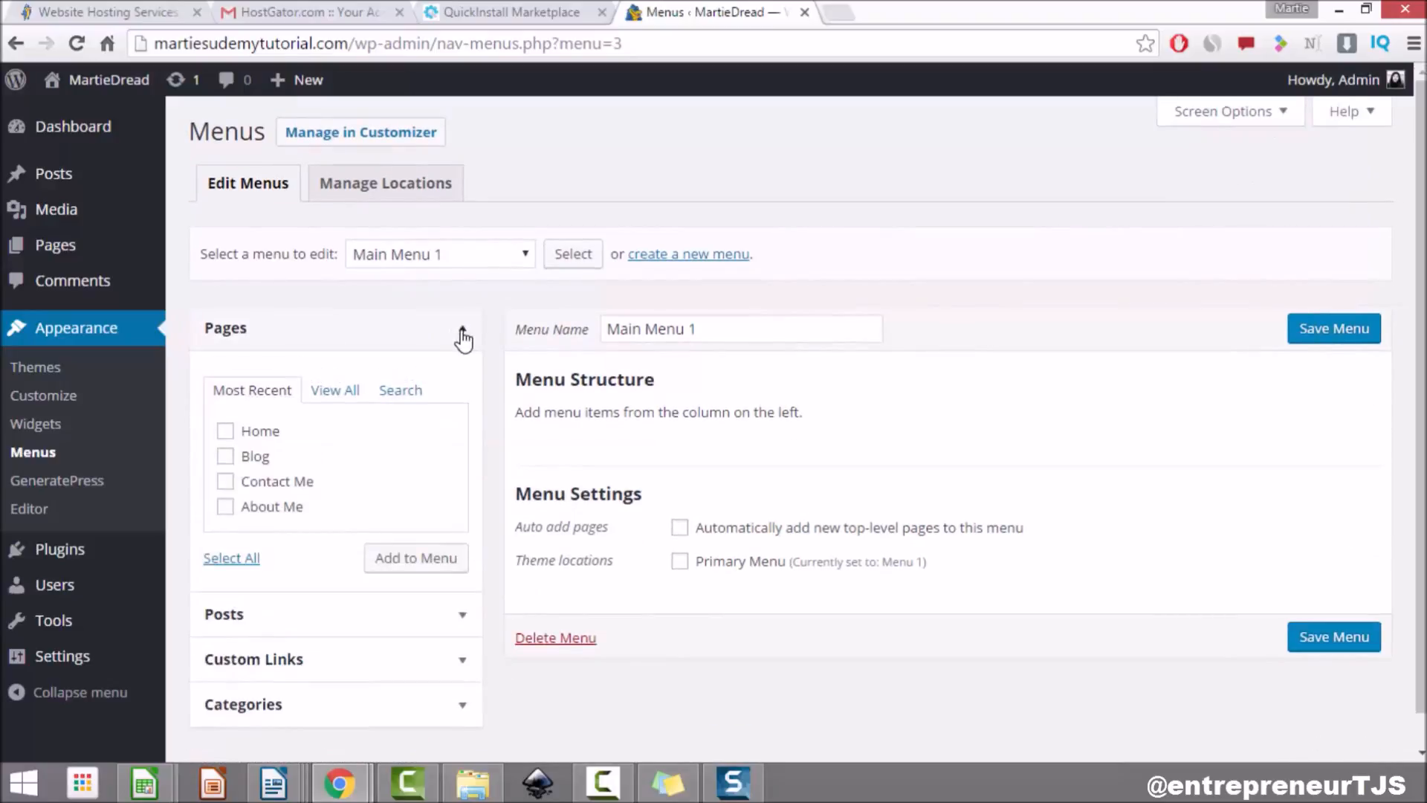
pyautogui.click(225, 431)
pyautogui.click(224, 455)
pyautogui.click(225, 482)
pyautogui.click(226, 507)
# Step: Add the four pages, order them Home, Blog, About Me, Contact Me, and save Main Menu 1
pyautogui.click(425, 574)
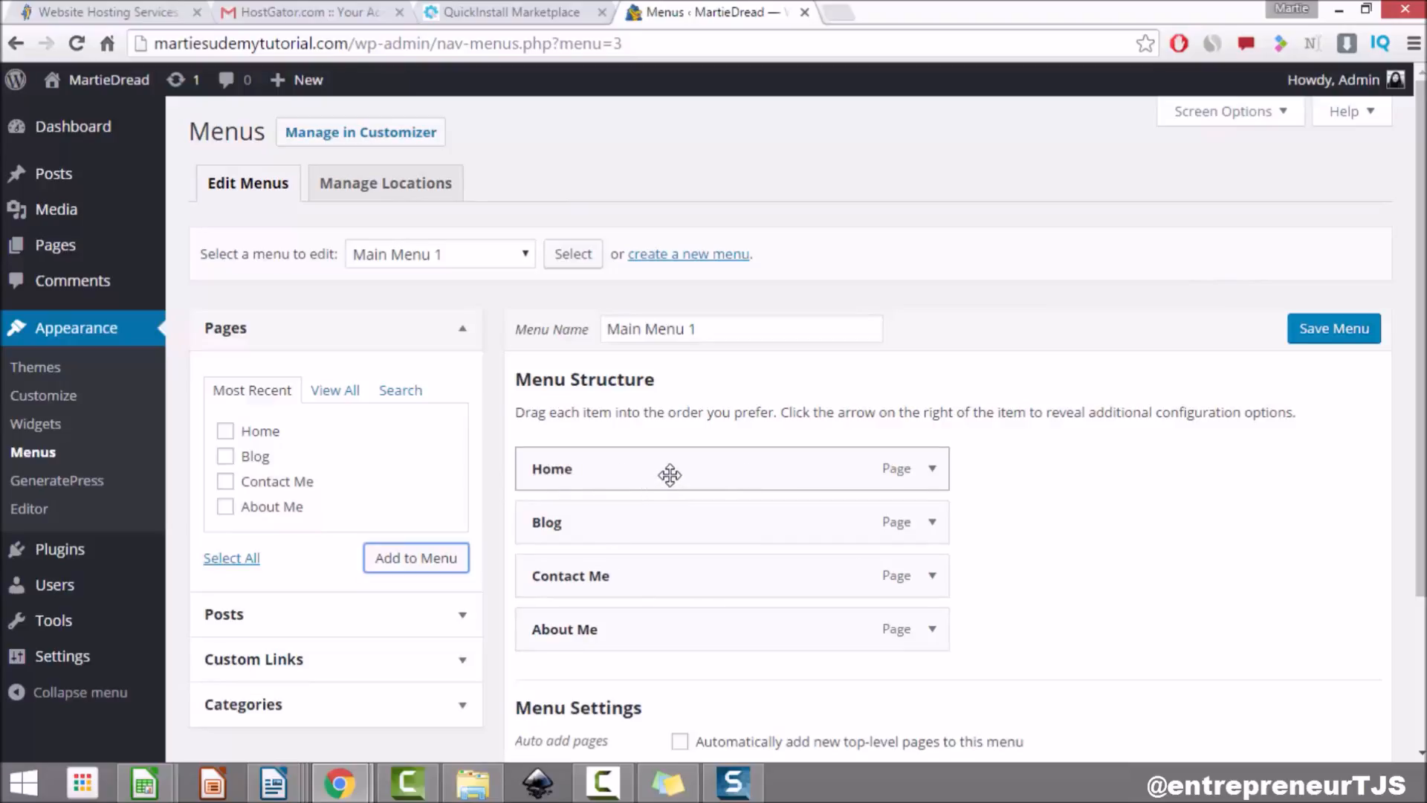
pyautogui.scroll(-3, 669, 474)
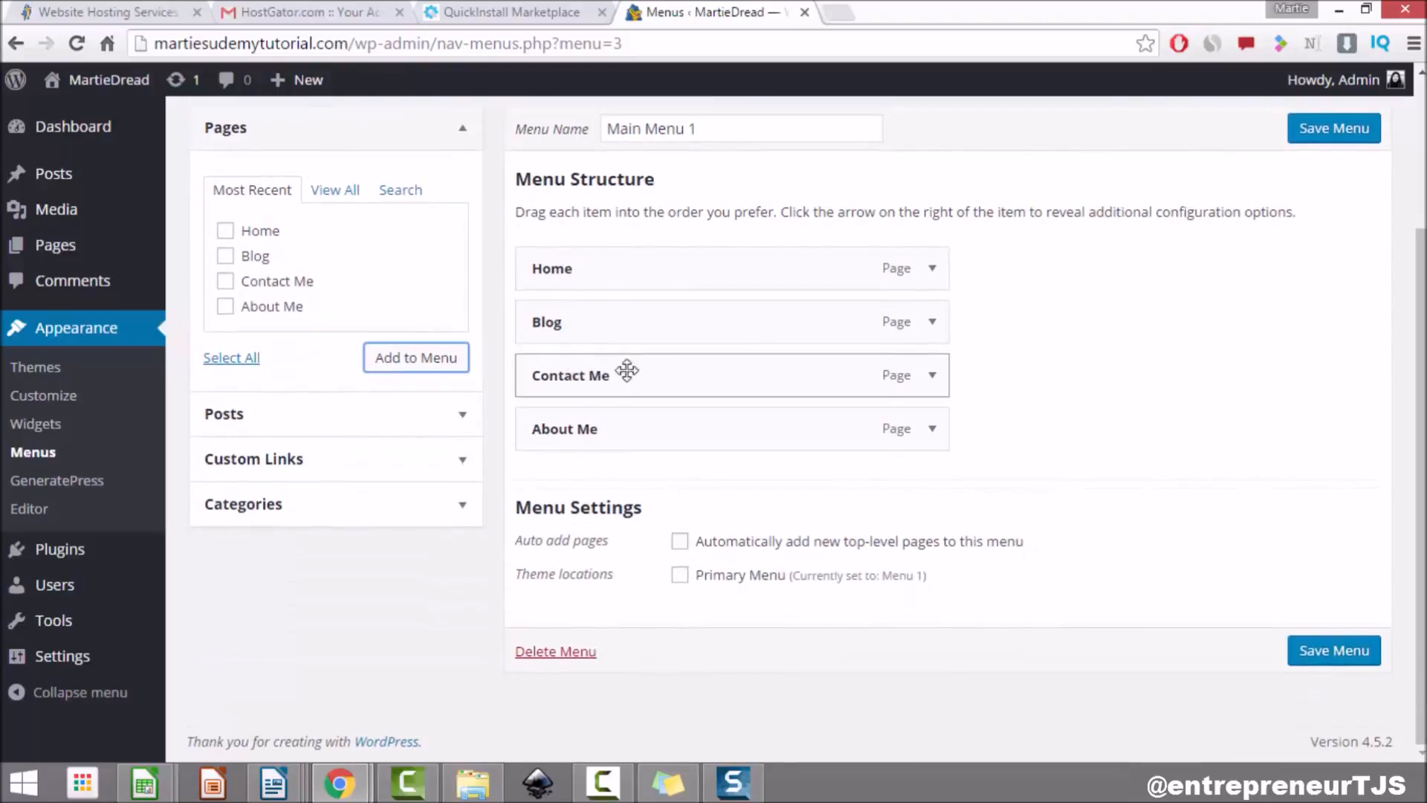
pyautogui.moveTo(640, 381); pyautogui.dragTo(760, 496)
pyautogui.moveTo(681, 429)
pyautogui.mouseDown()
pyautogui.moveTo(675, 360)
pyautogui.moveTo(656, 444)
pyautogui.mouseUp()
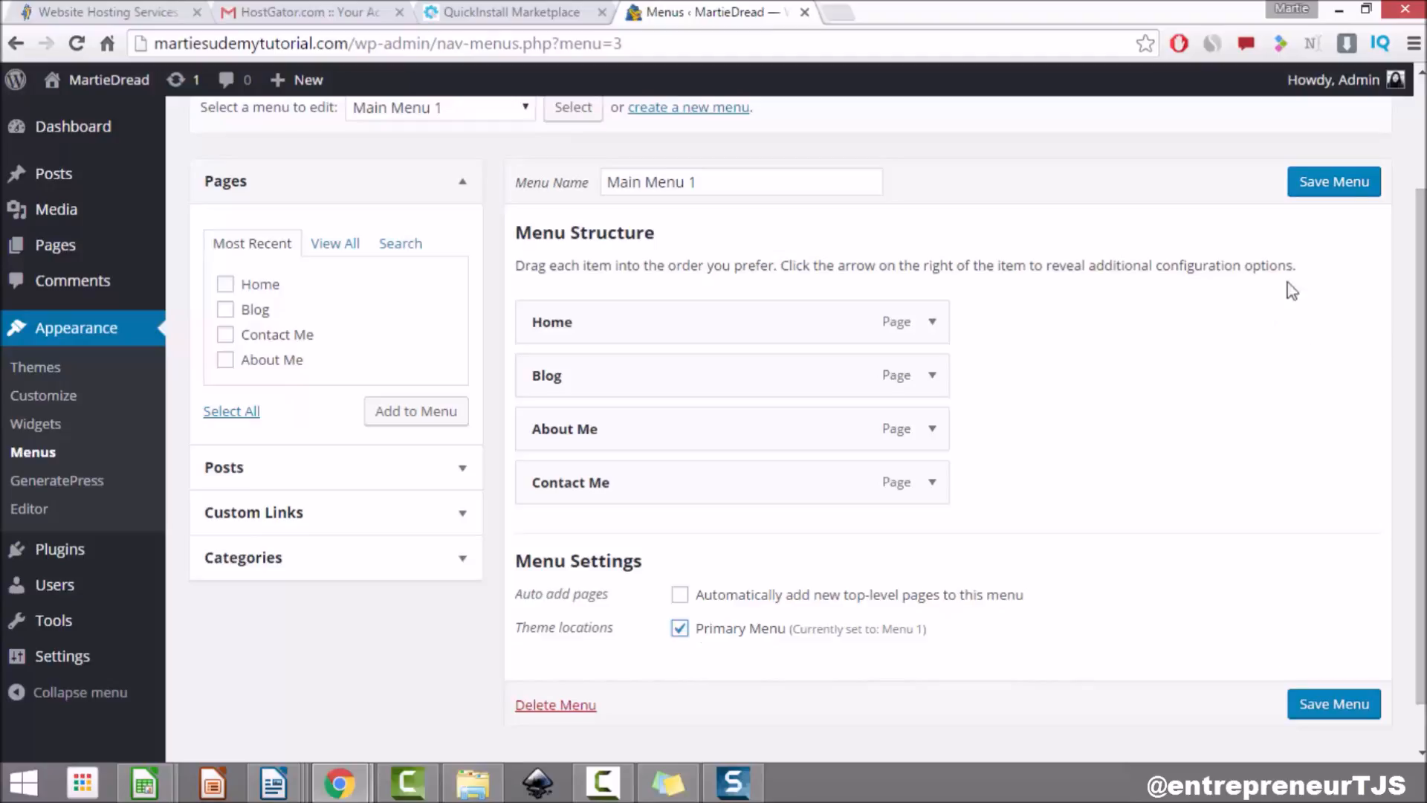
pyautogui.click(1349, 183)
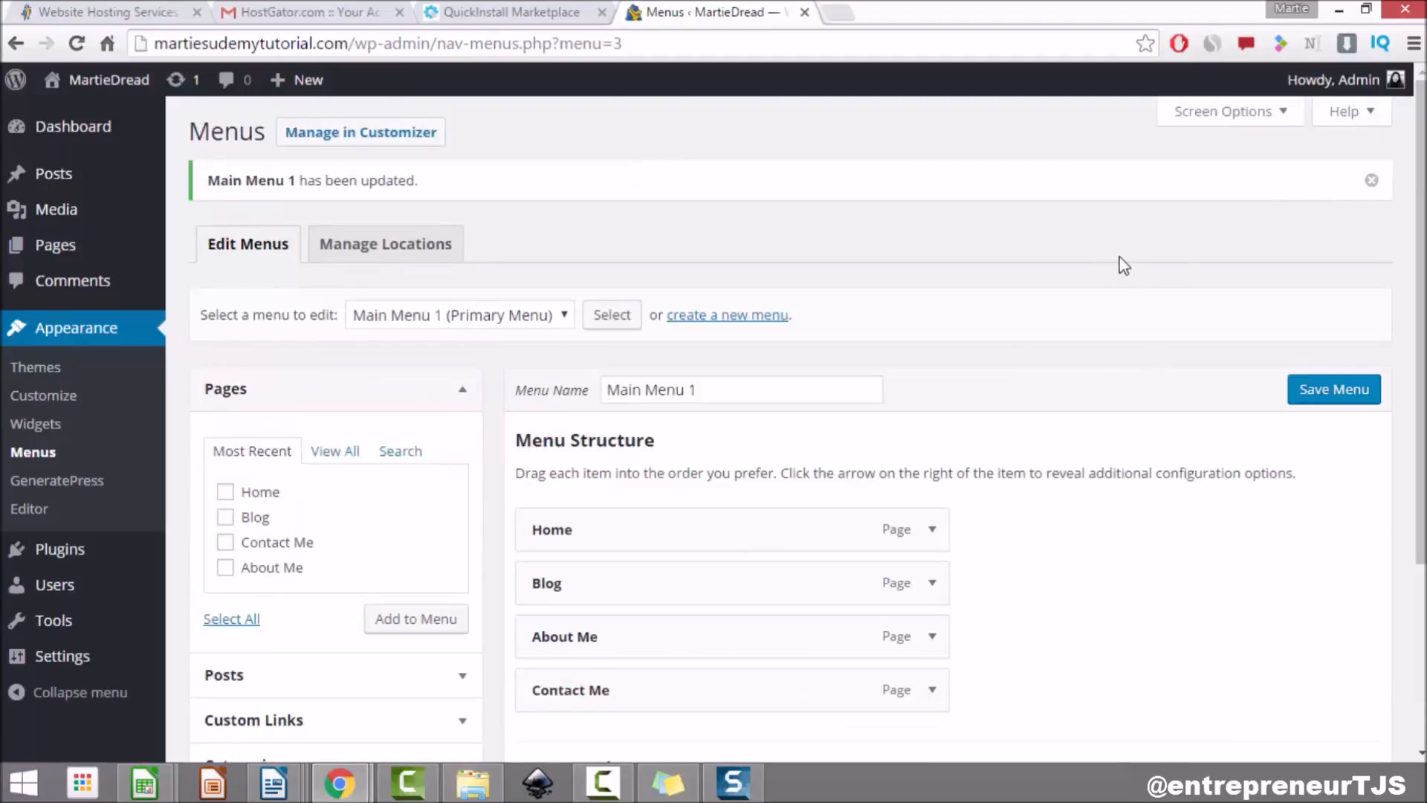
pyautogui.click(105, 80)
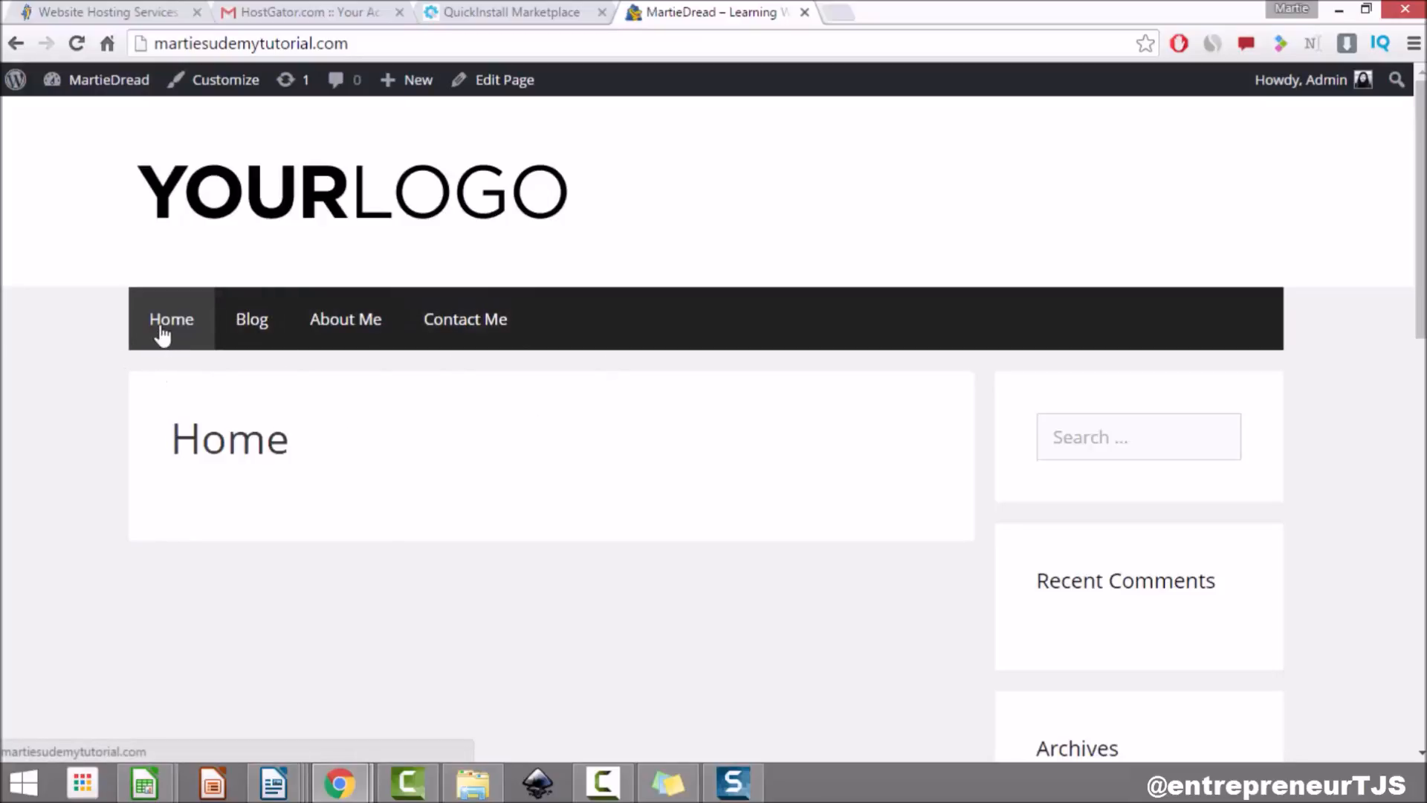
# Step: Visit Contact Me, About Me, Blog, About Me and Contact Me from the live site's navigation bar
pyautogui.click(471, 325)
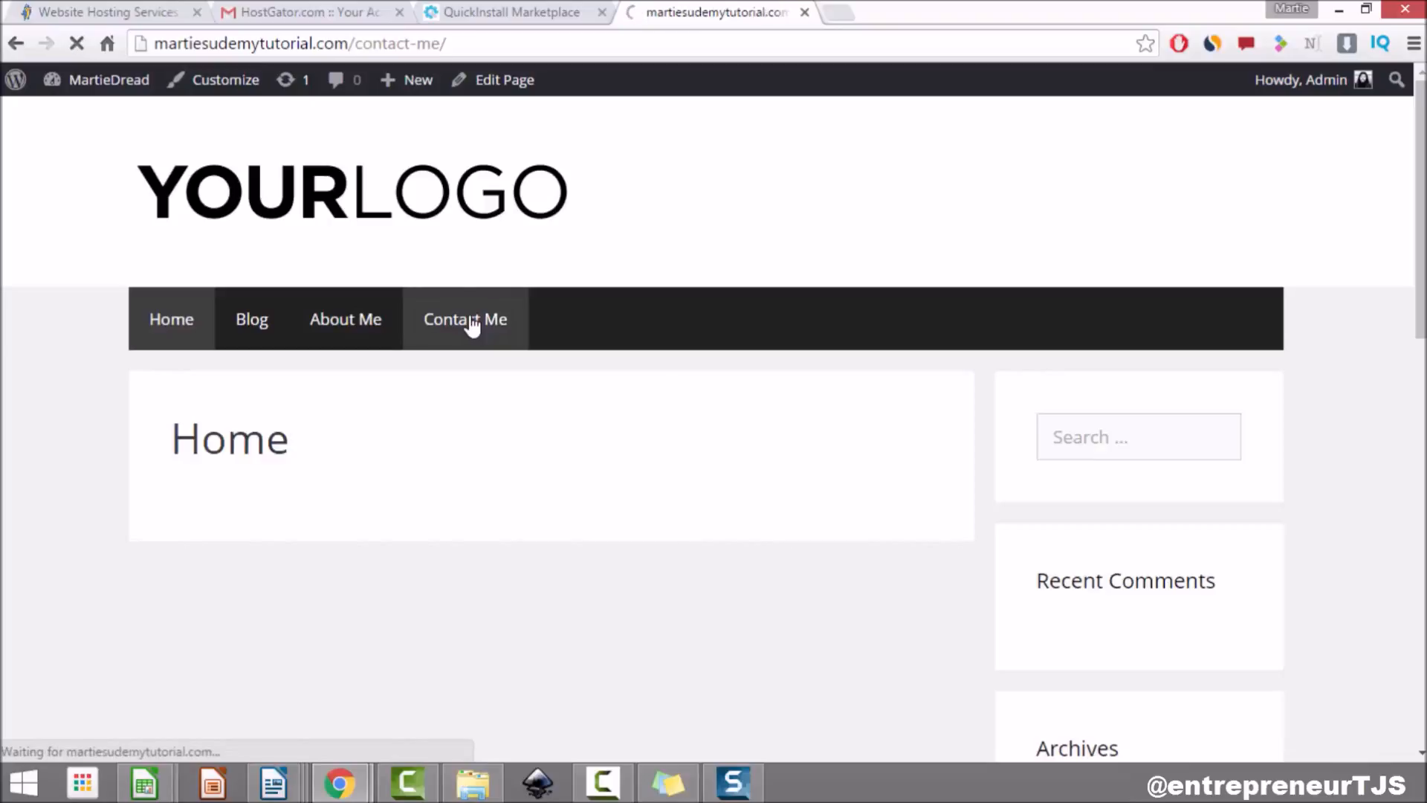
pyautogui.click(349, 325)
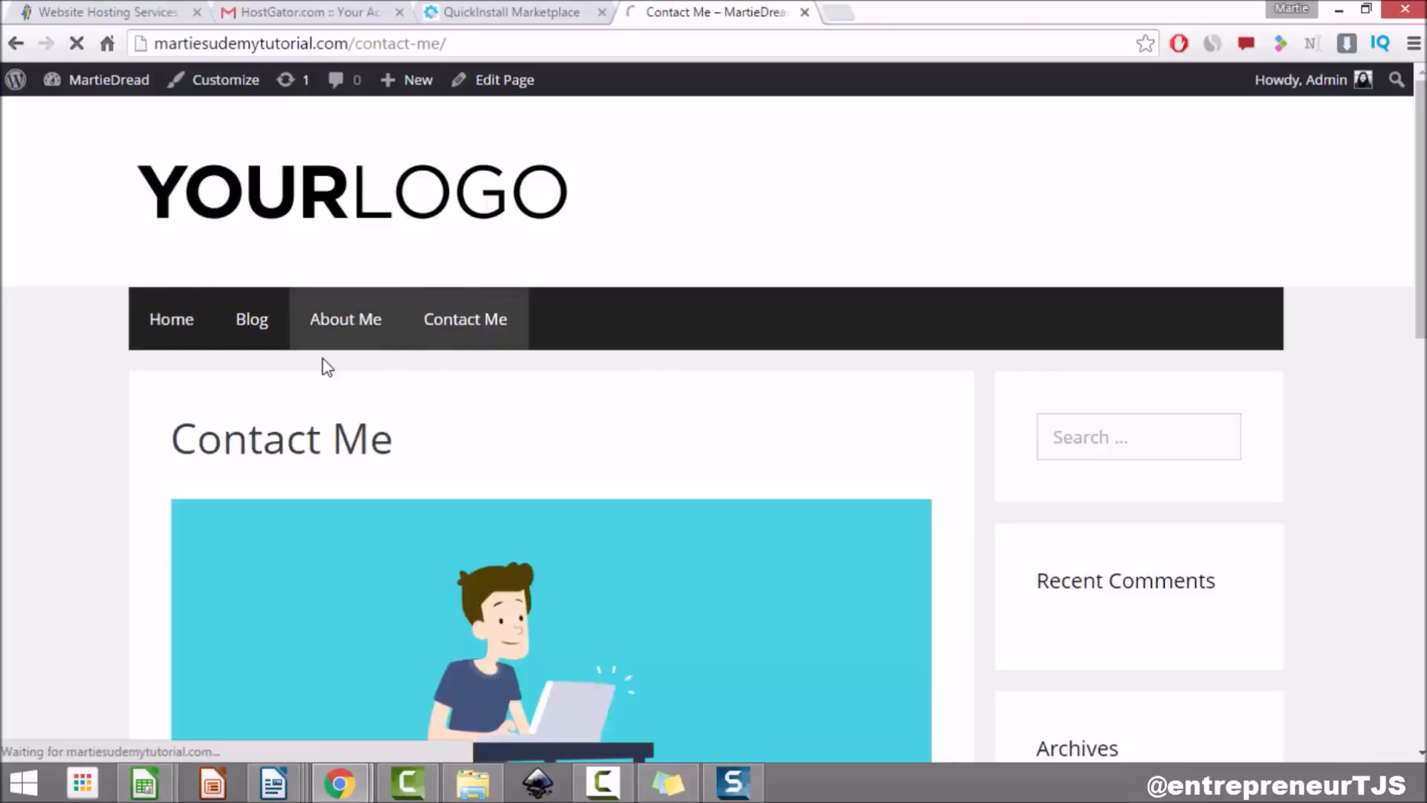
pyautogui.click(266, 328)
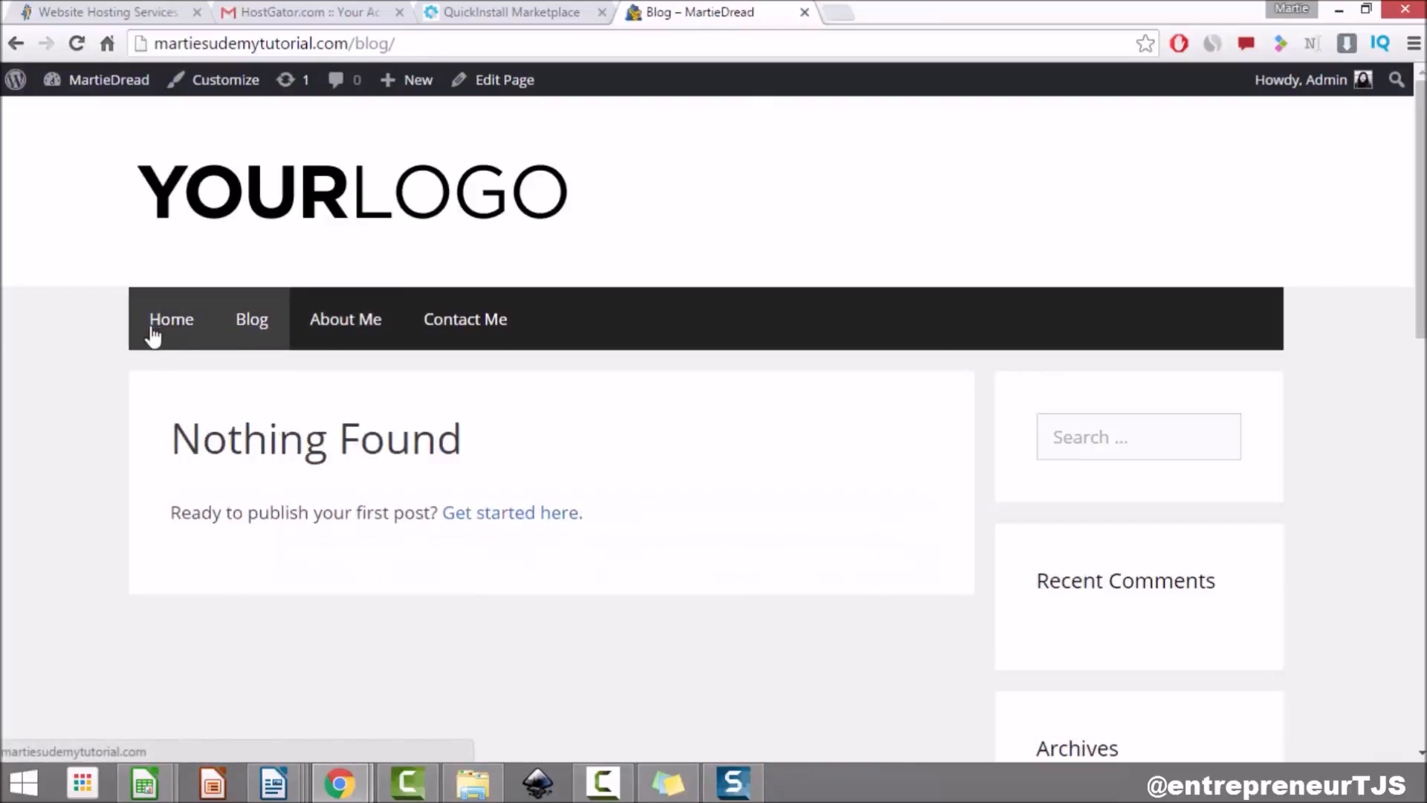
pyautogui.click(341, 335)
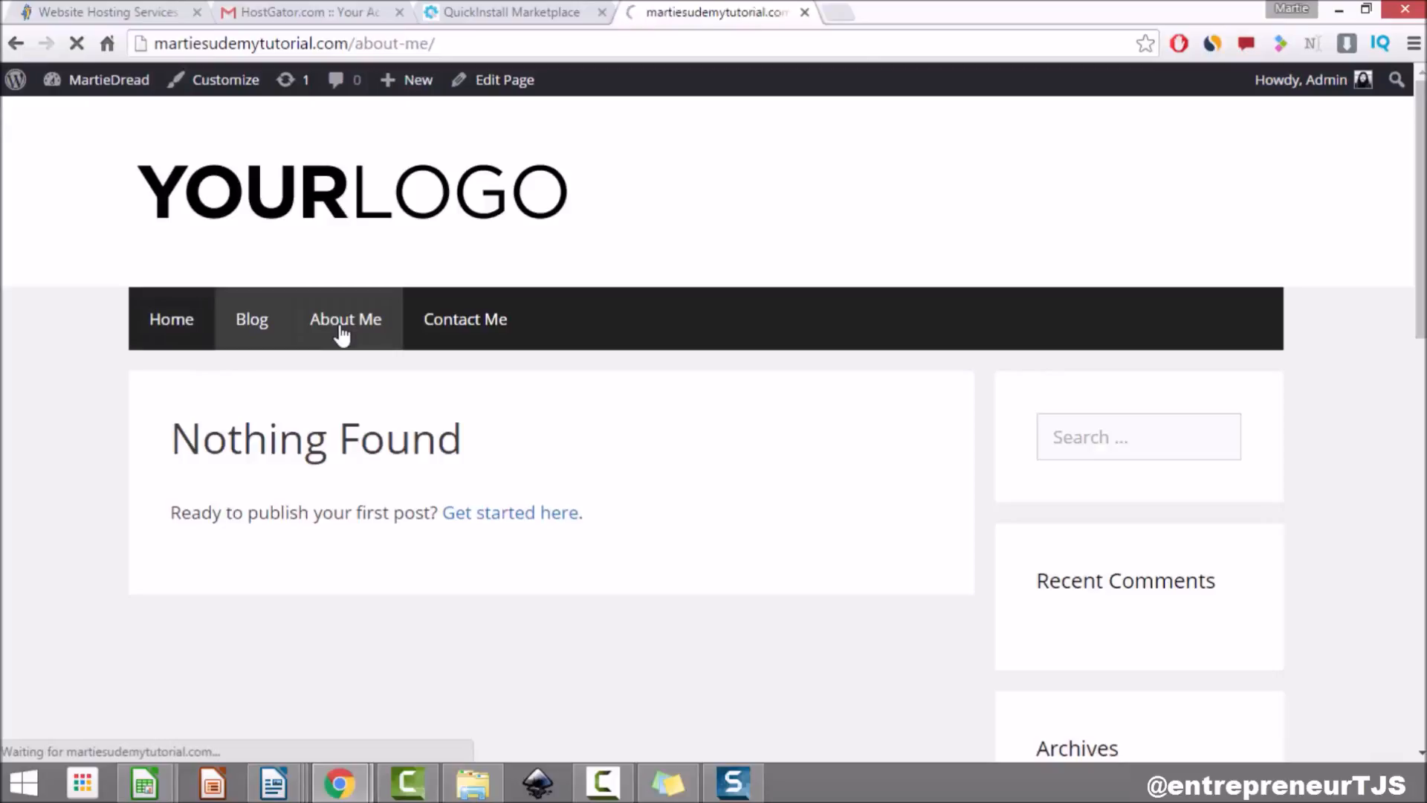
pyautogui.click(454, 319)
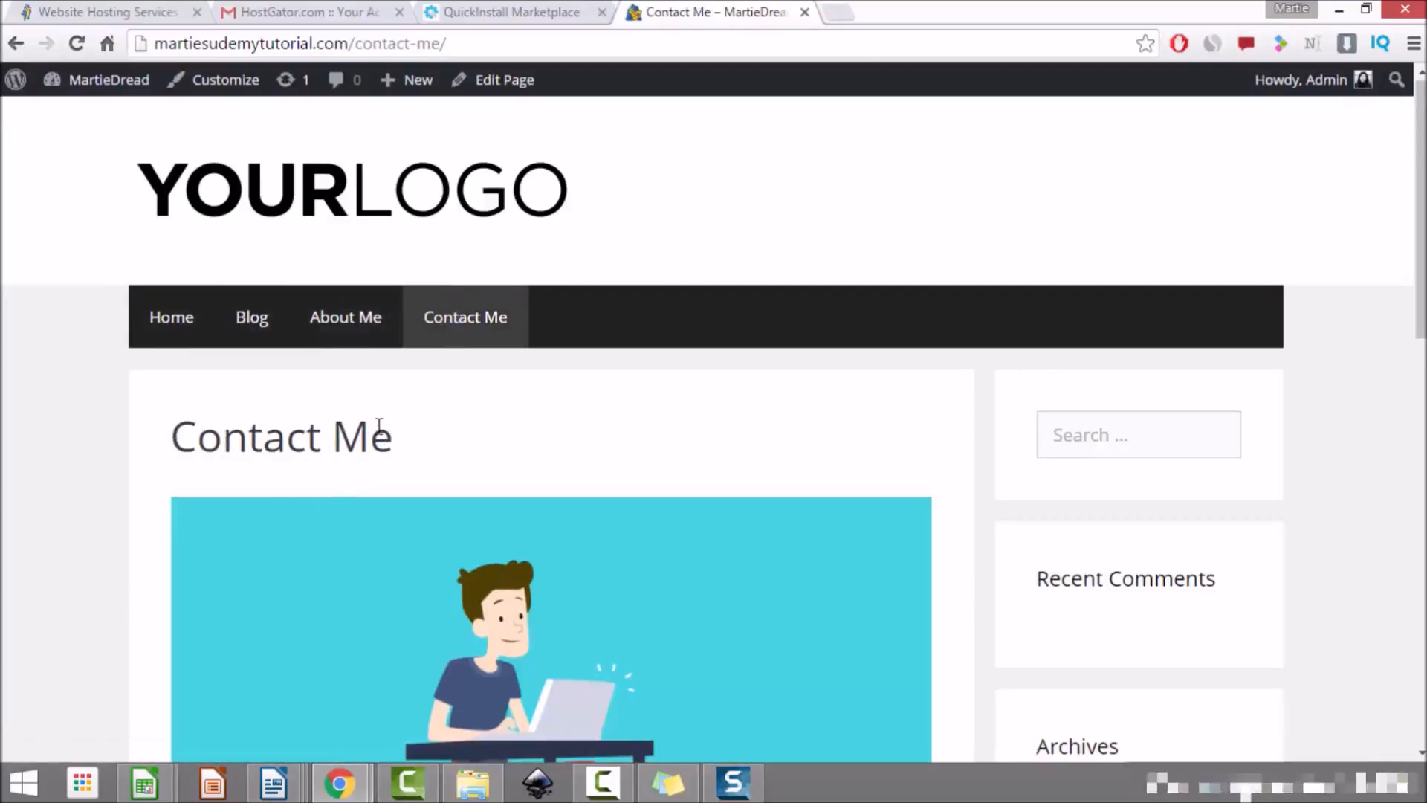
# Step: Scroll through the Contact Me page, then return to the admin Dashboard
pyautogui.scroll(-2, 313, 364)
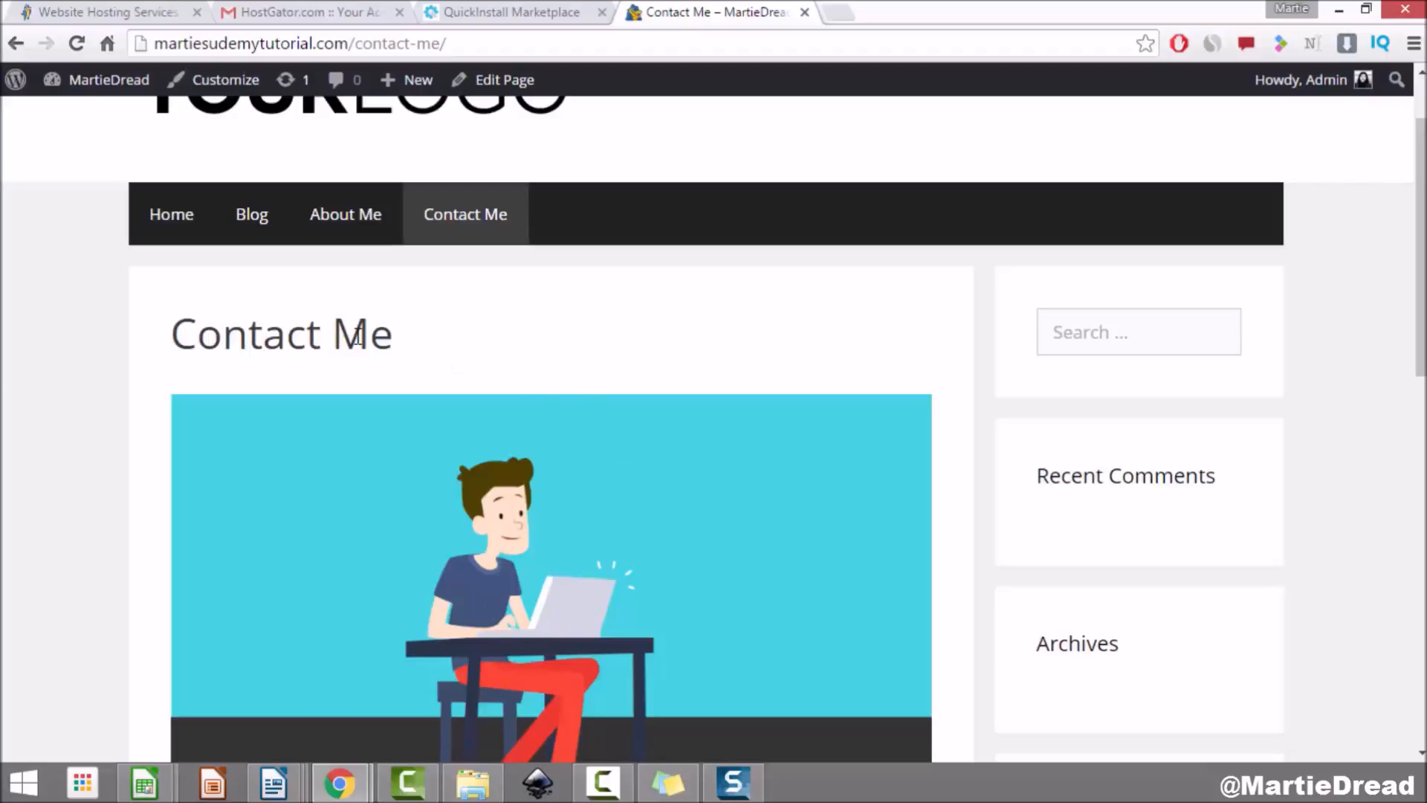
pyautogui.scroll(-4, 394, 372)
pyautogui.scroll(3, 398, 424)
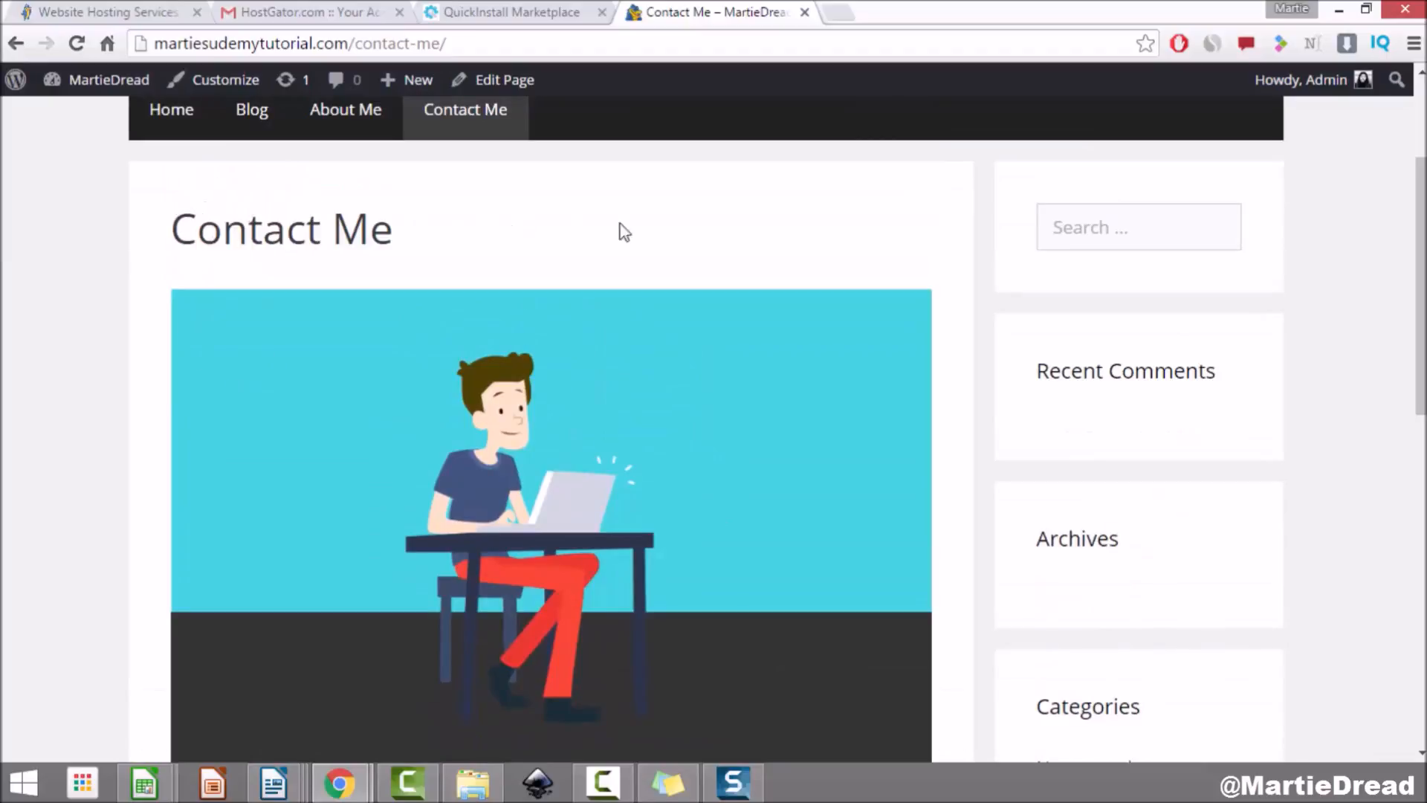
pyautogui.scroll(-10, 795, 520)
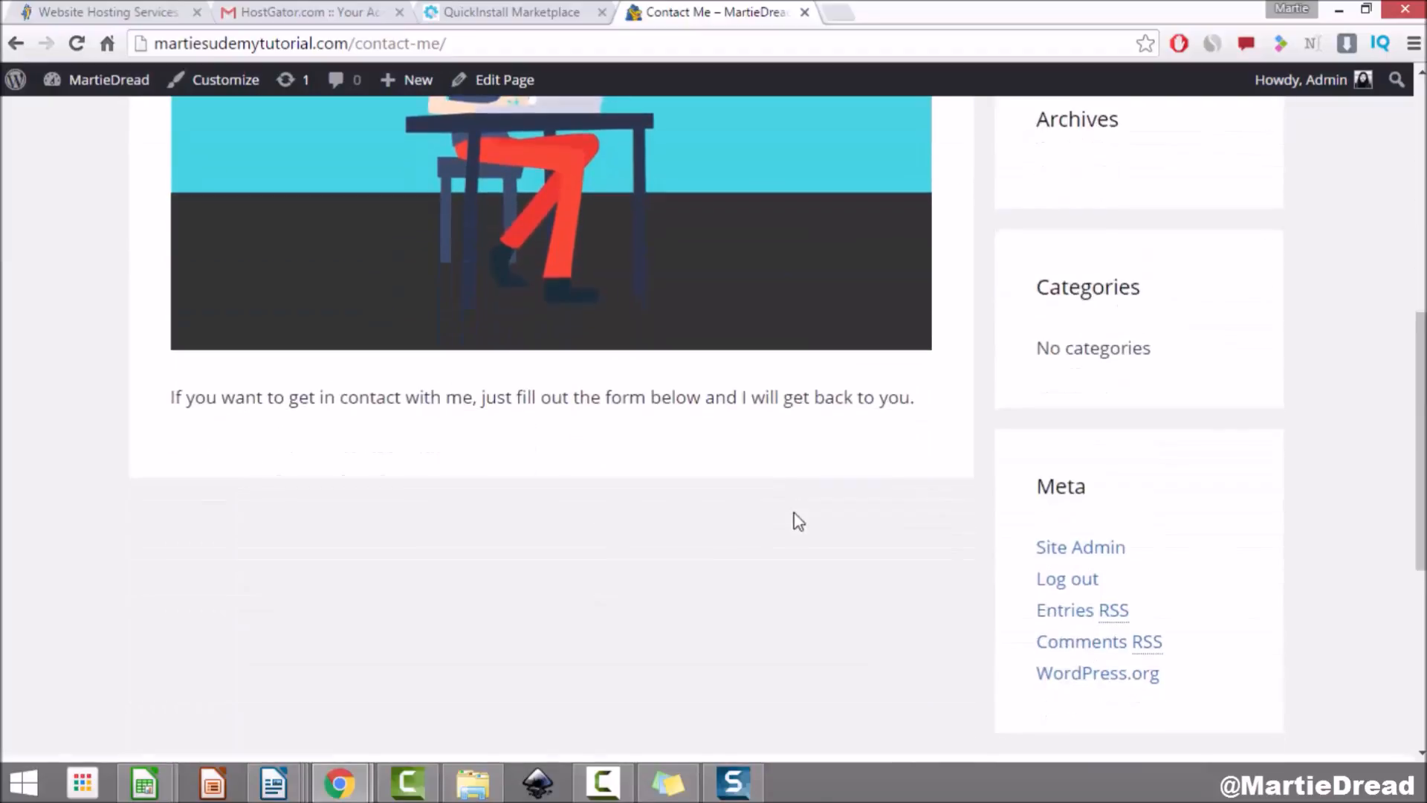
pyautogui.scroll(10, 790, 513)
pyautogui.scroll(3, 789, 502)
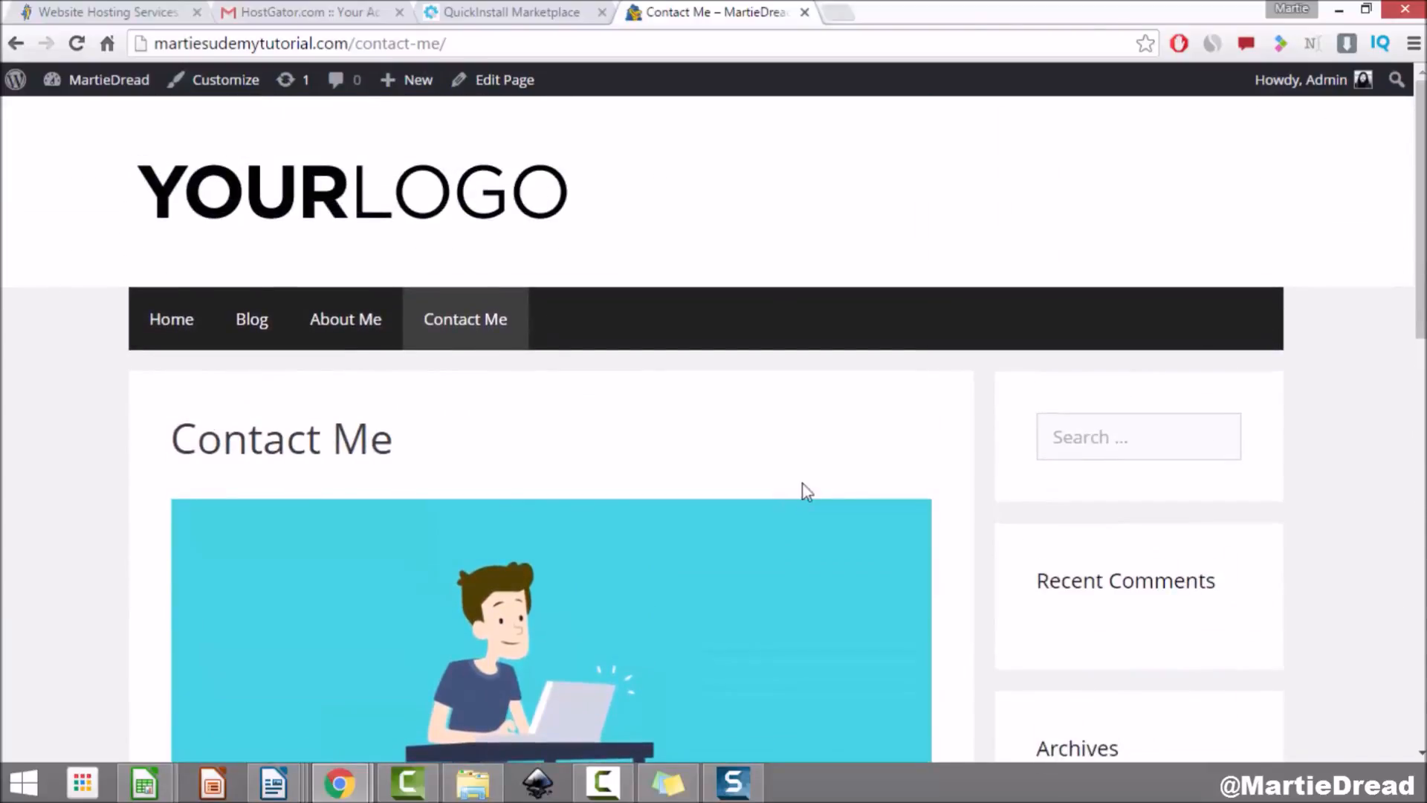
pyautogui.click(108, 83)
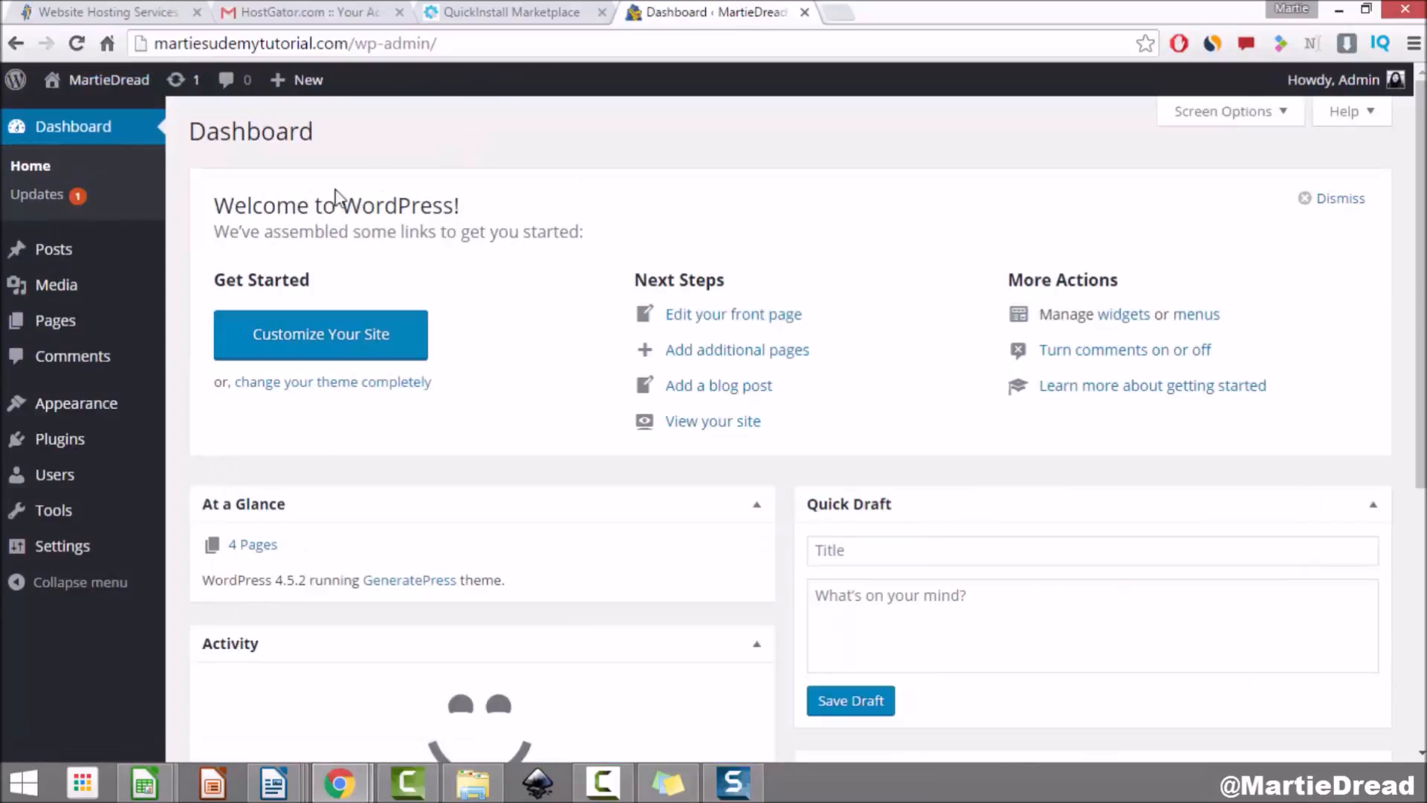
# Step: Go to Plugins > Add New and search the plugin directory for 'title remover'
pyautogui.click(67, 448)
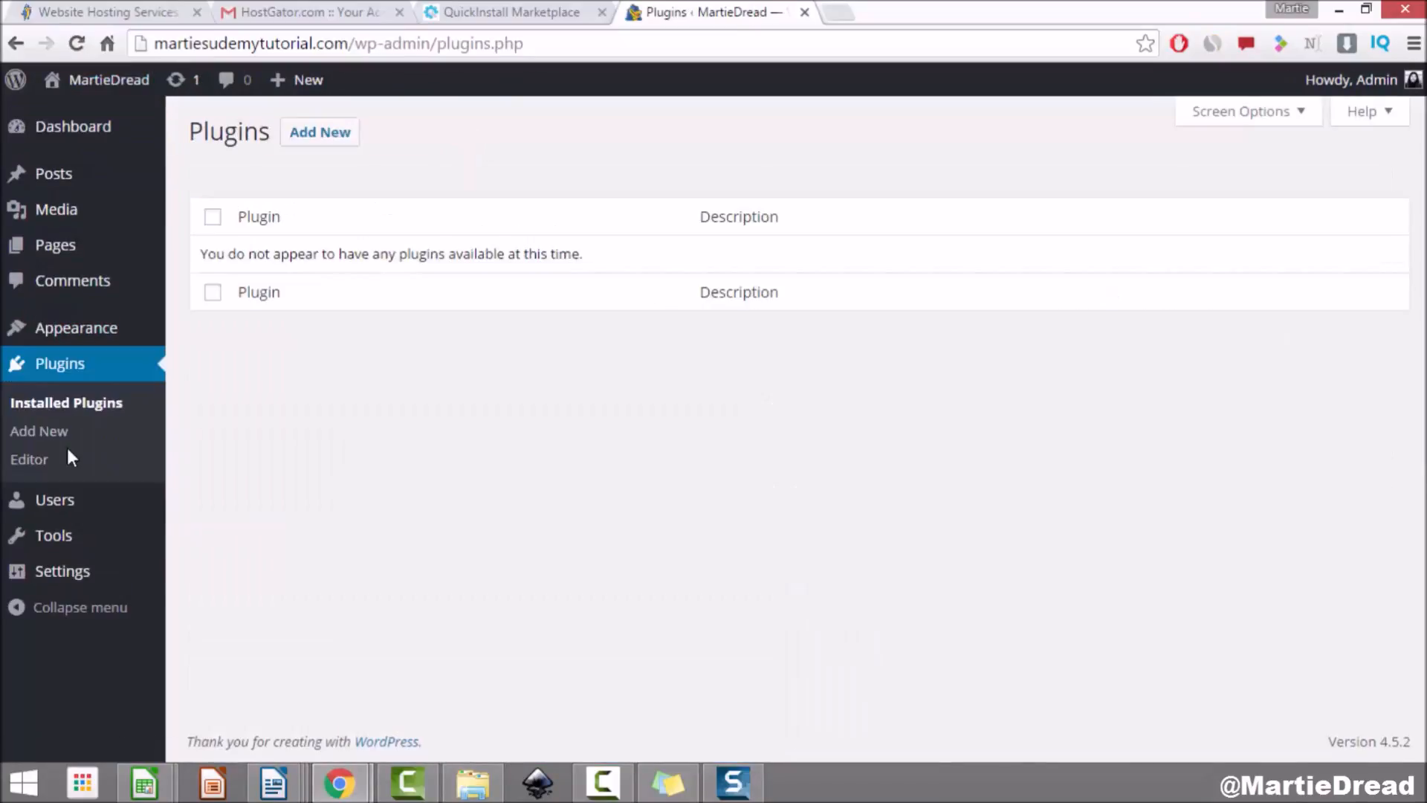
pyautogui.click(309, 140)
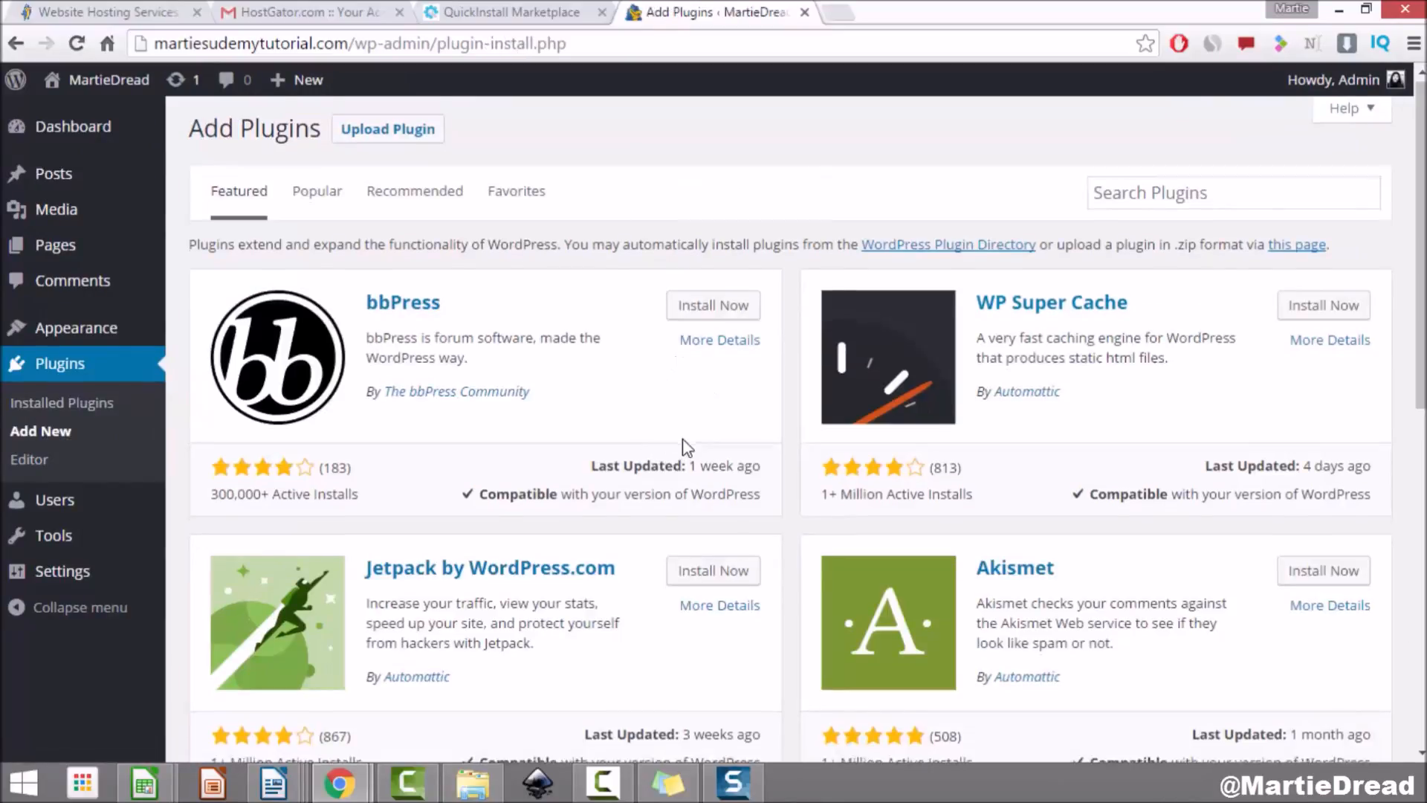
pyautogui.scroll(-5, 681, 446)
pyautogui.scroll(-2, 681, 439)
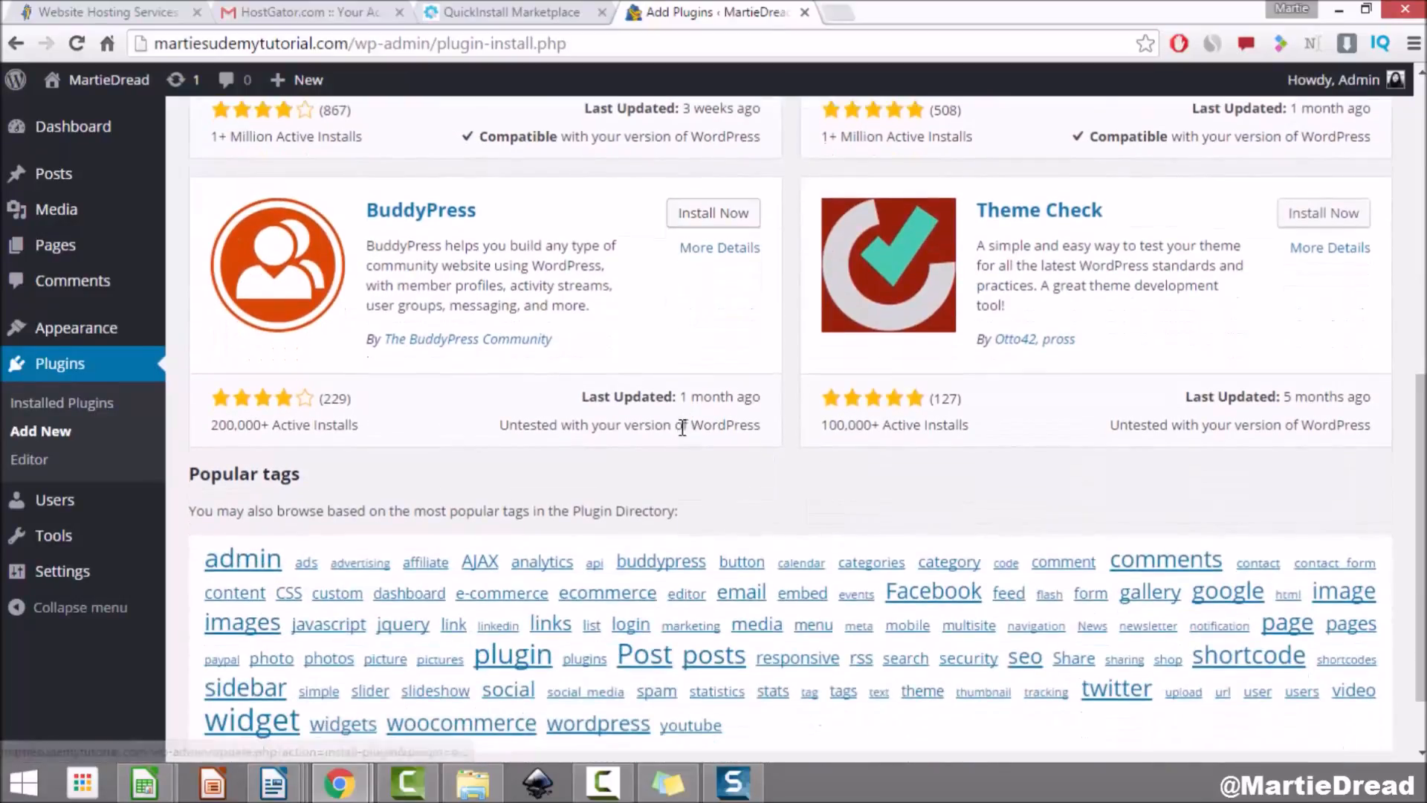
pyautogui.scroll(5, 679, 437)
pyautogui.scroll(2, 678, 431)
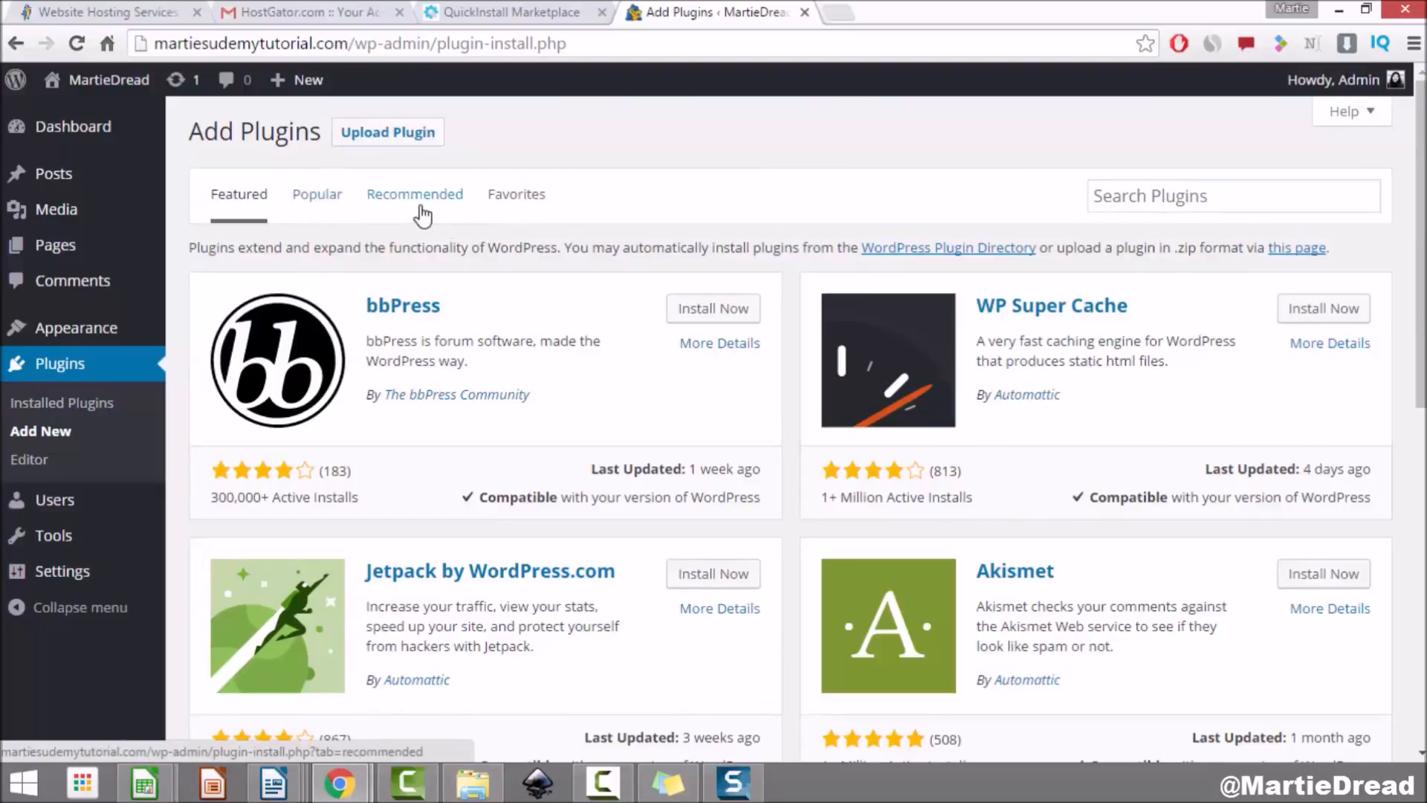
pyautogui.click(1210, 198)
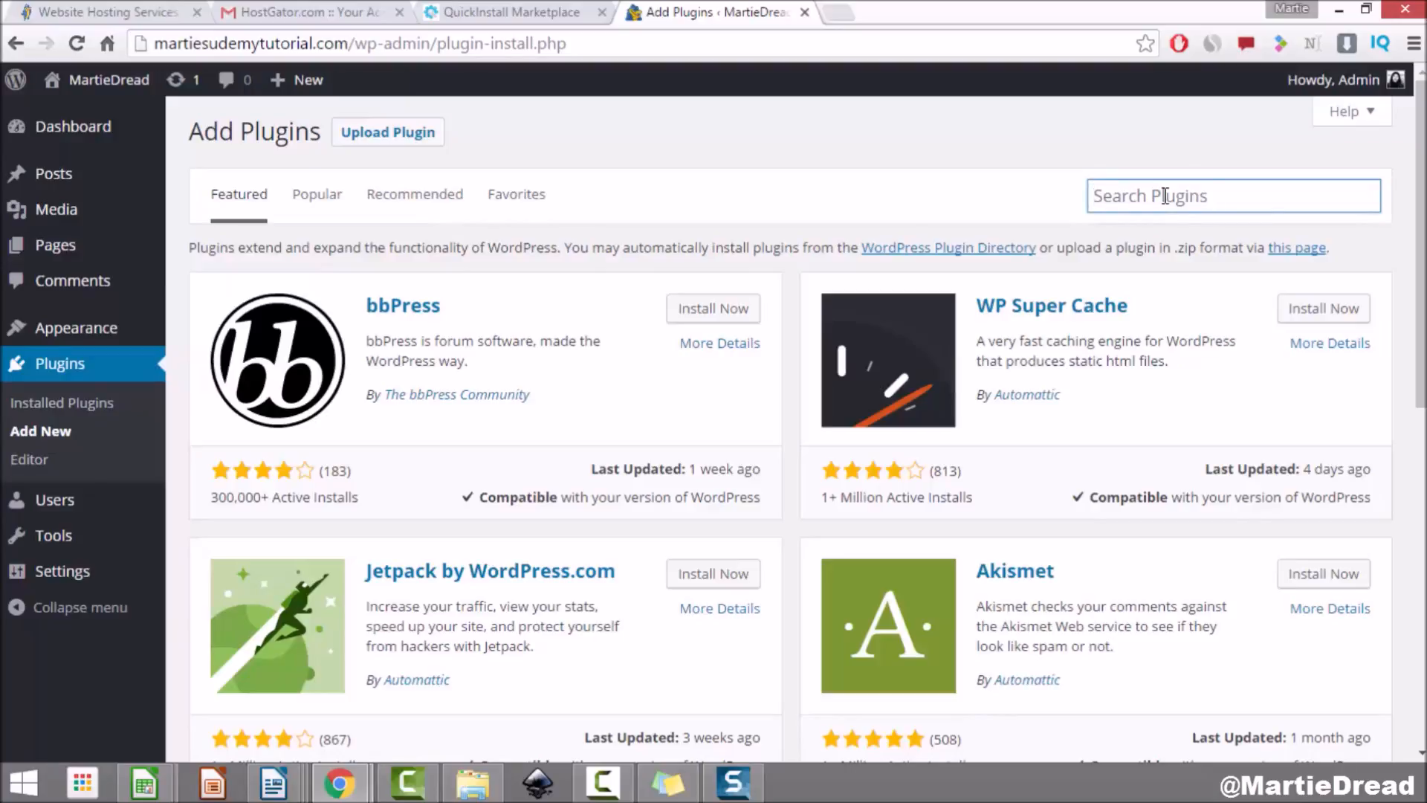
pyautogui.write('title remover')
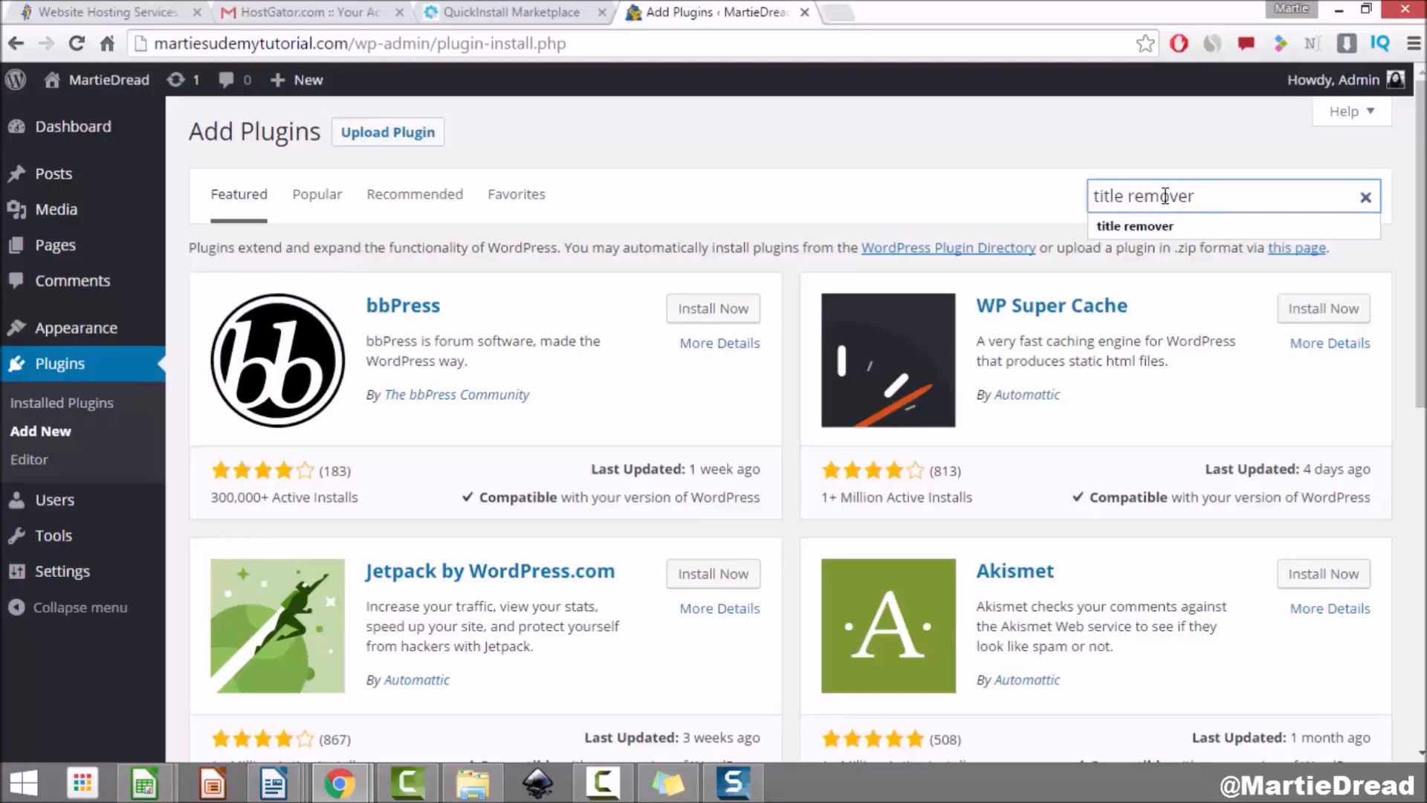
pyautogui.press('Return')
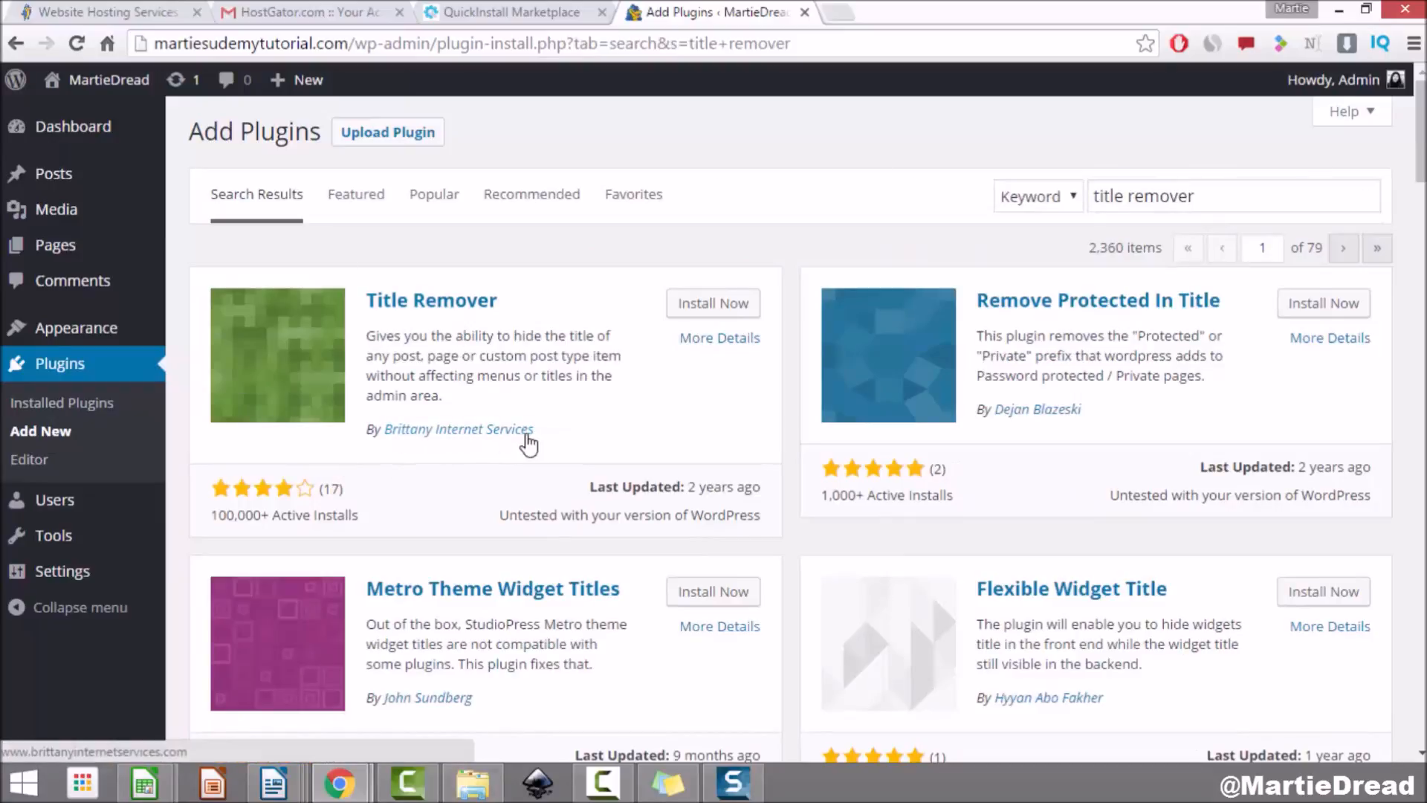
# Step: Install the Title Remover 1.0 plugin from the search results and activate it
pyautogui.click(712, 316)
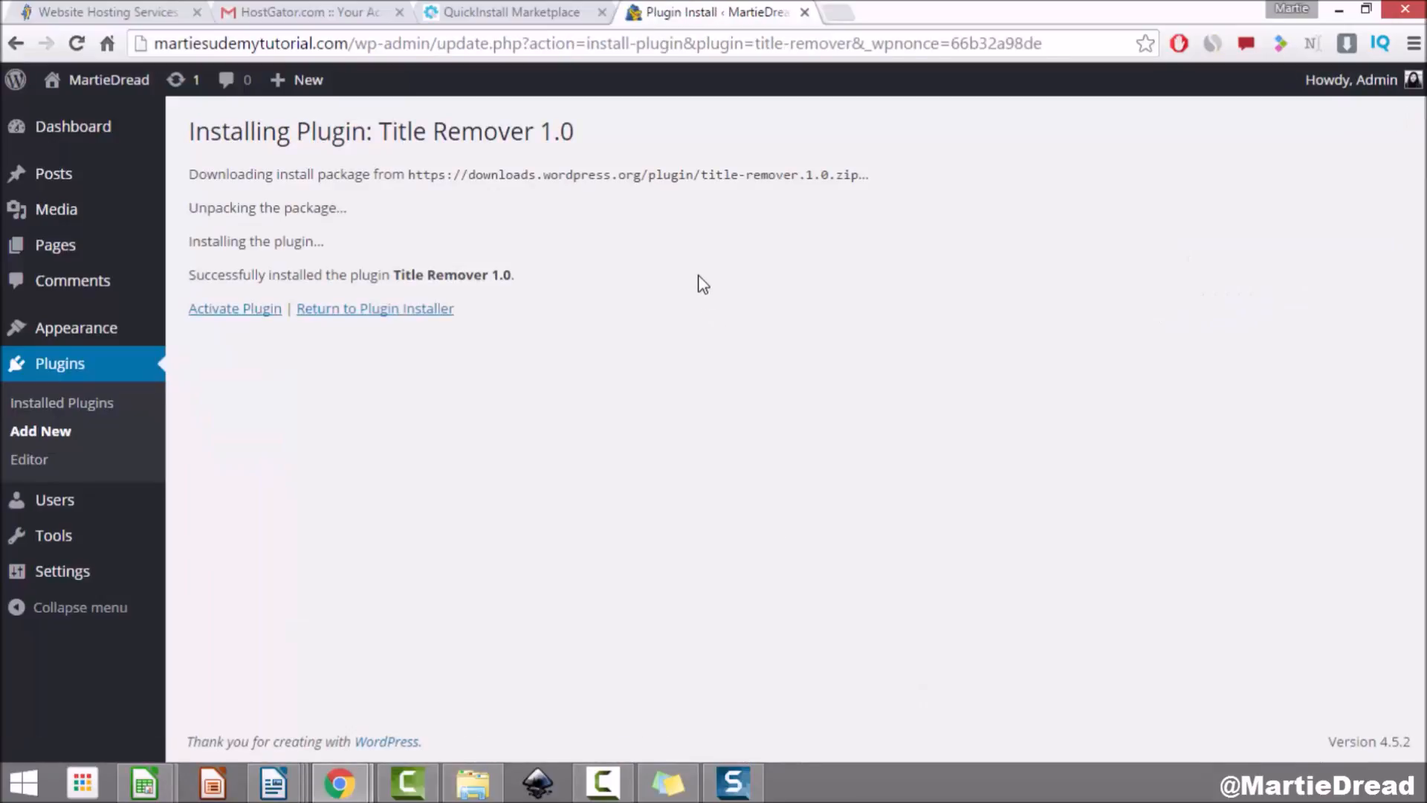
pyautogui.click(232, 315)
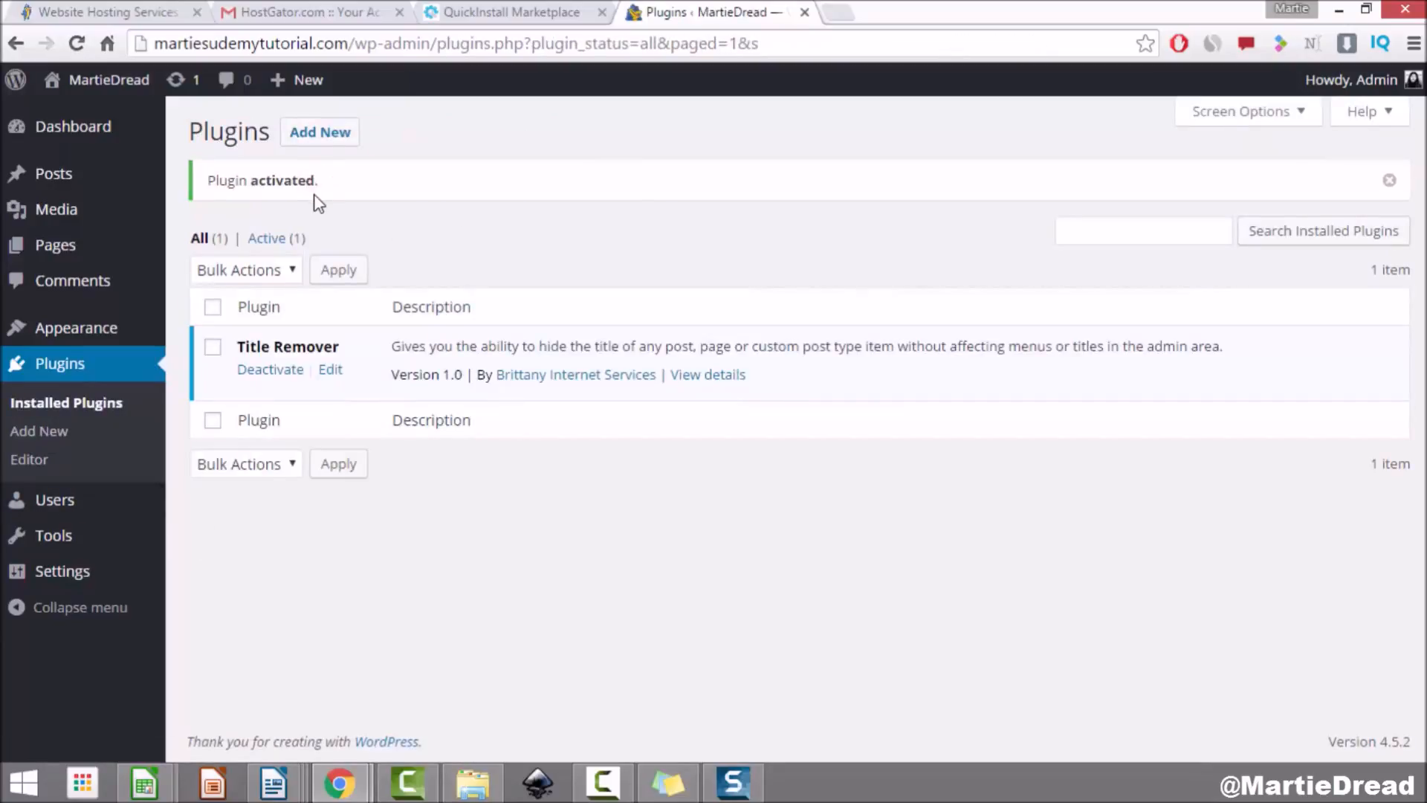
pyautogui.moveTo(107, 84)
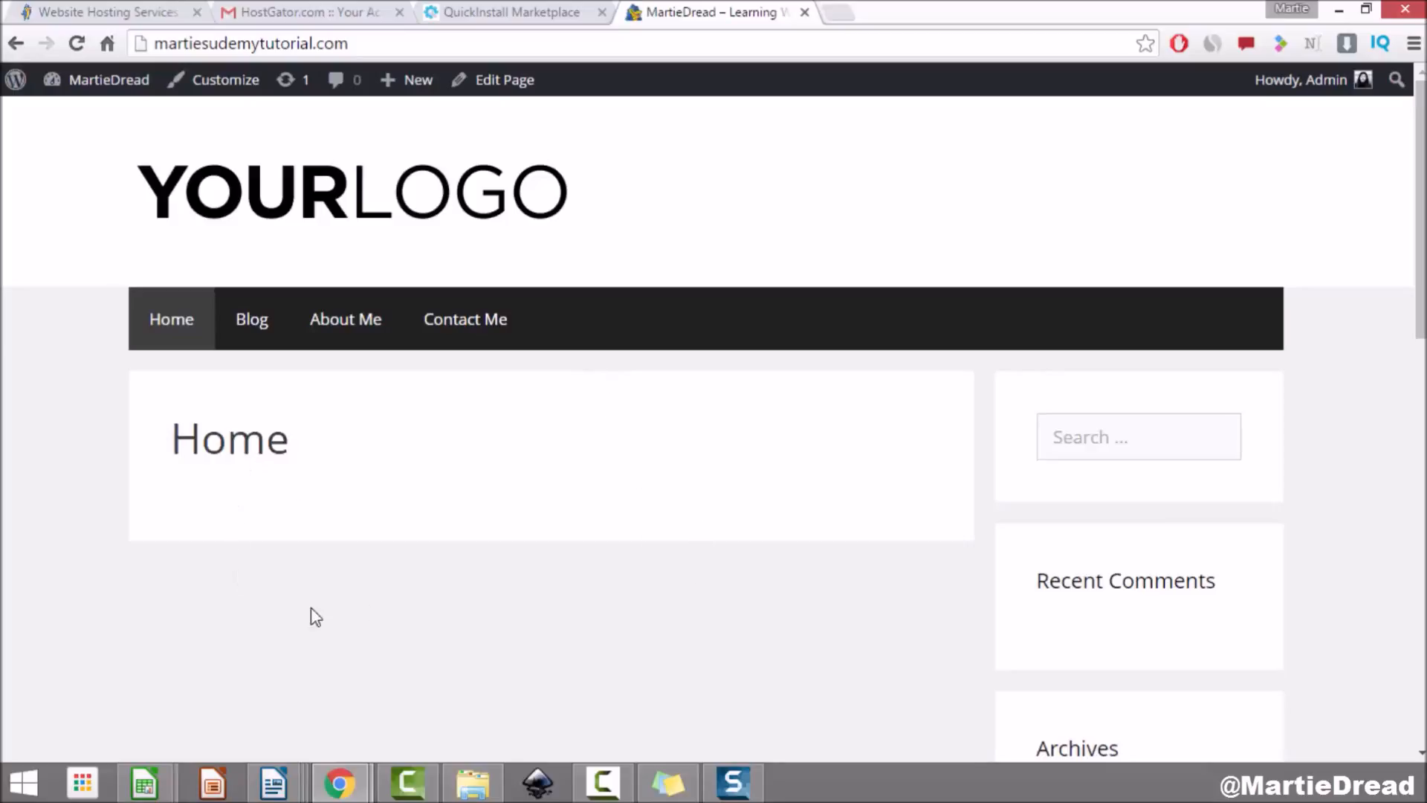
# Step: Highlight the Home heading, then browse Contact Me, About Me, Blog and back to Home
pyautogui.moveTo(312, 442); pyautogui.dragTo(183, 440)
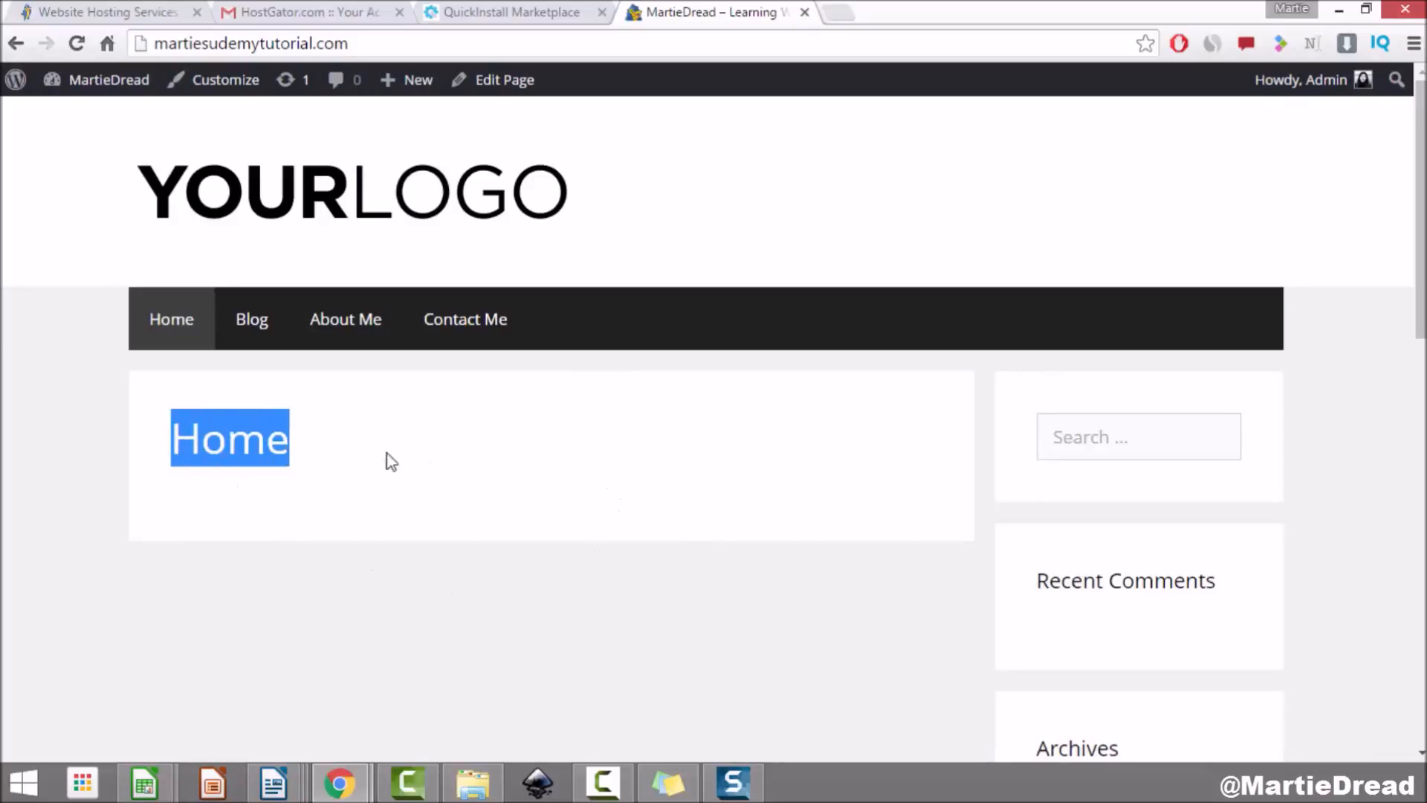
pyautogui.click(453, 333)
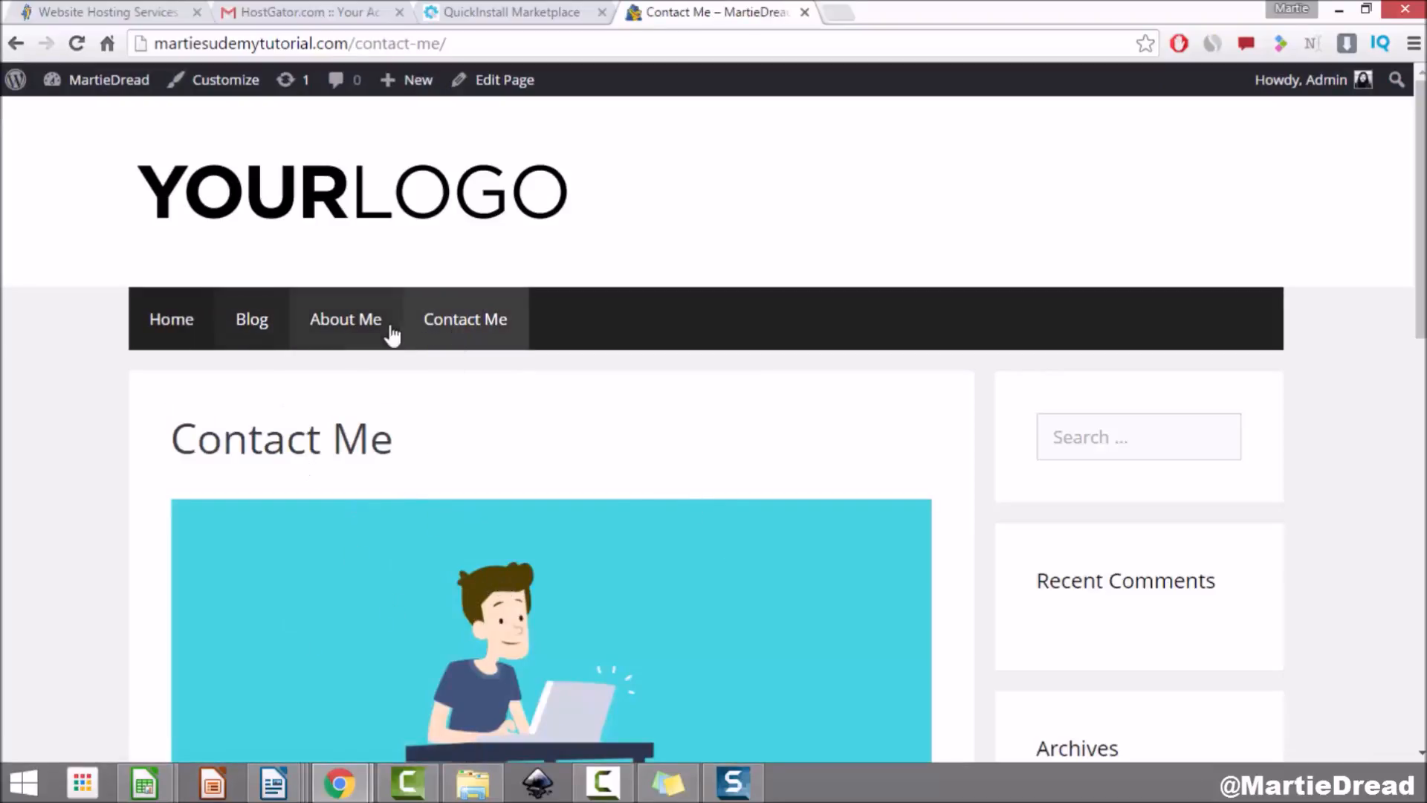
pyautogui.click(342, 333)
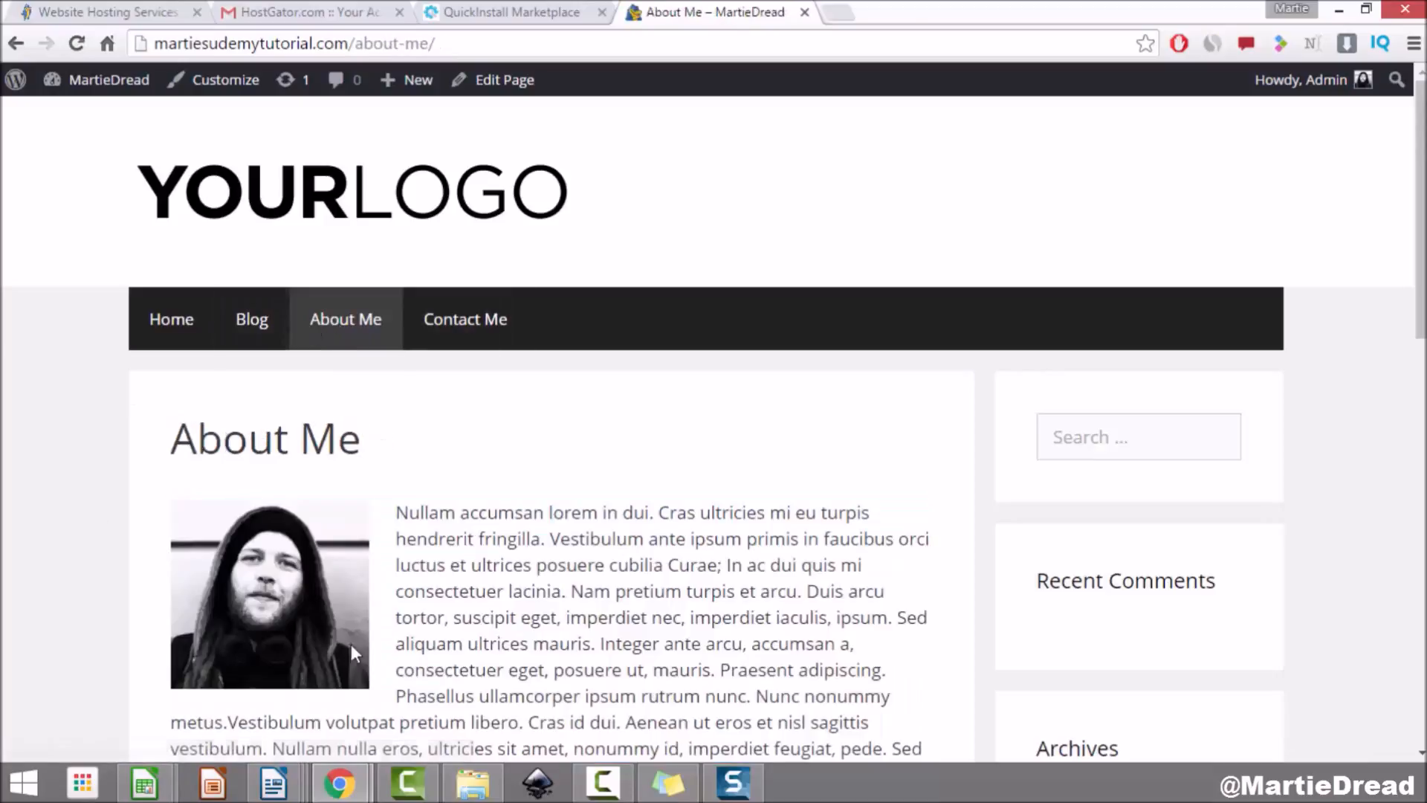
pyautogui.click(257, 324)
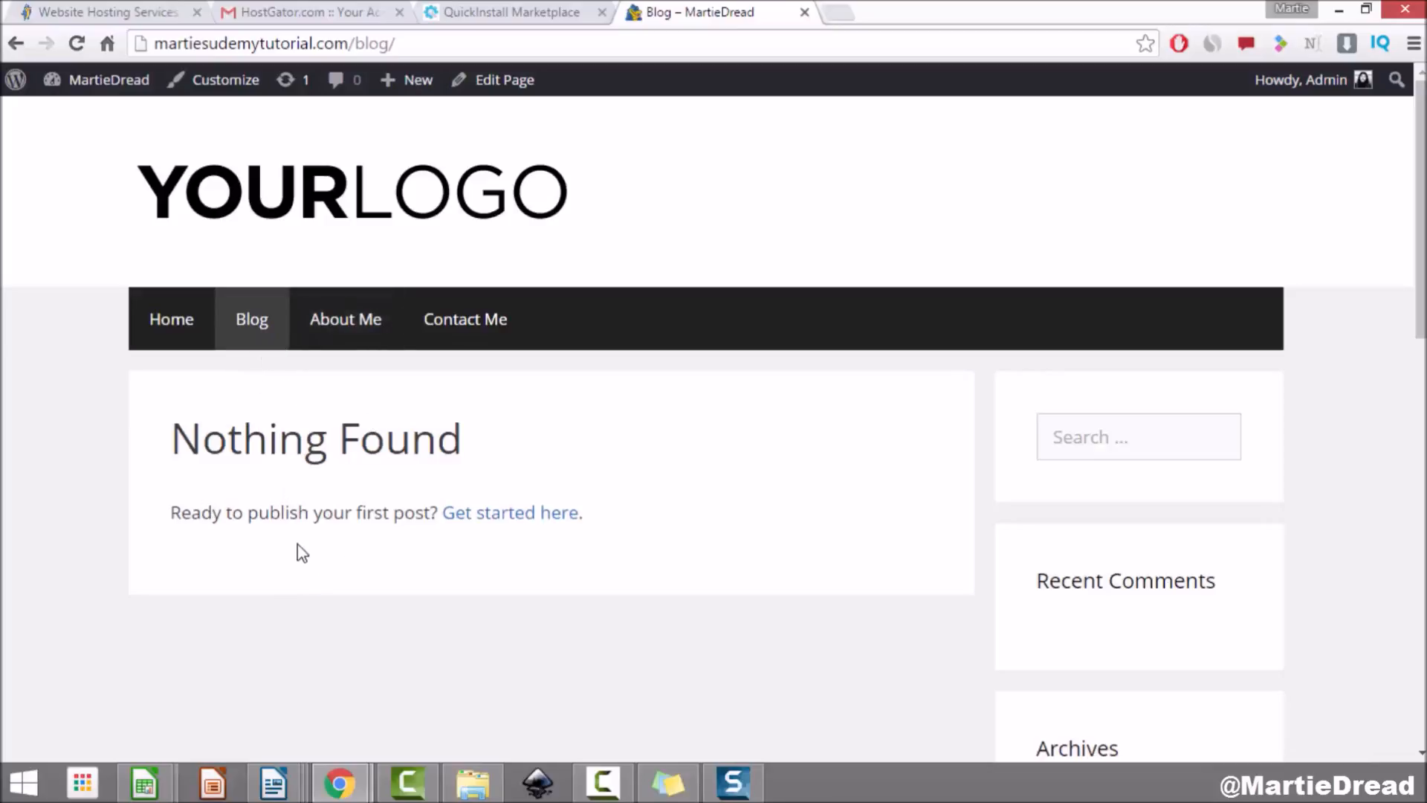
pyautogui.click(159, 325)
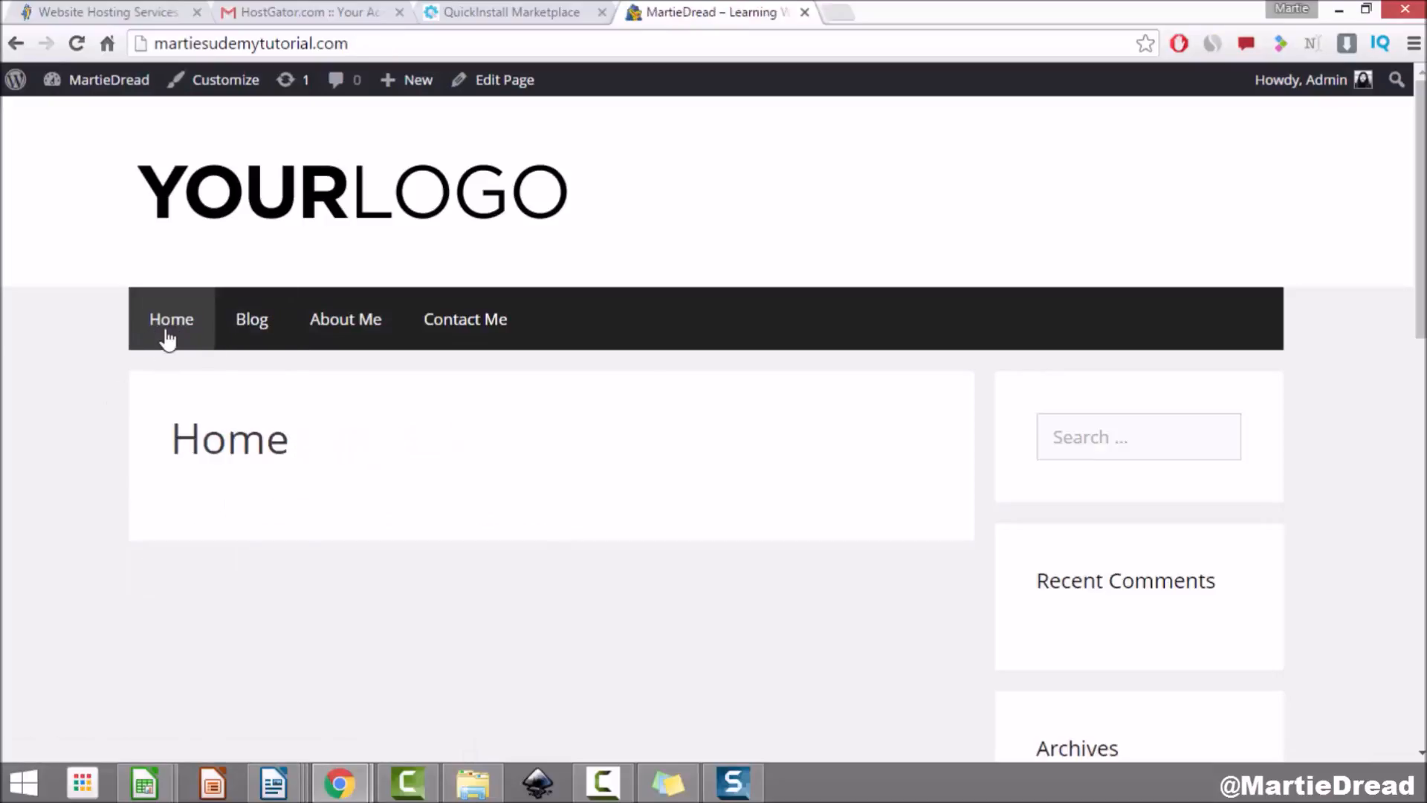
# Step: Enable 'Hide the title for this item' on the Home page, update it, then view the live site and open Contact Me
pyautogui.click(496, 87)
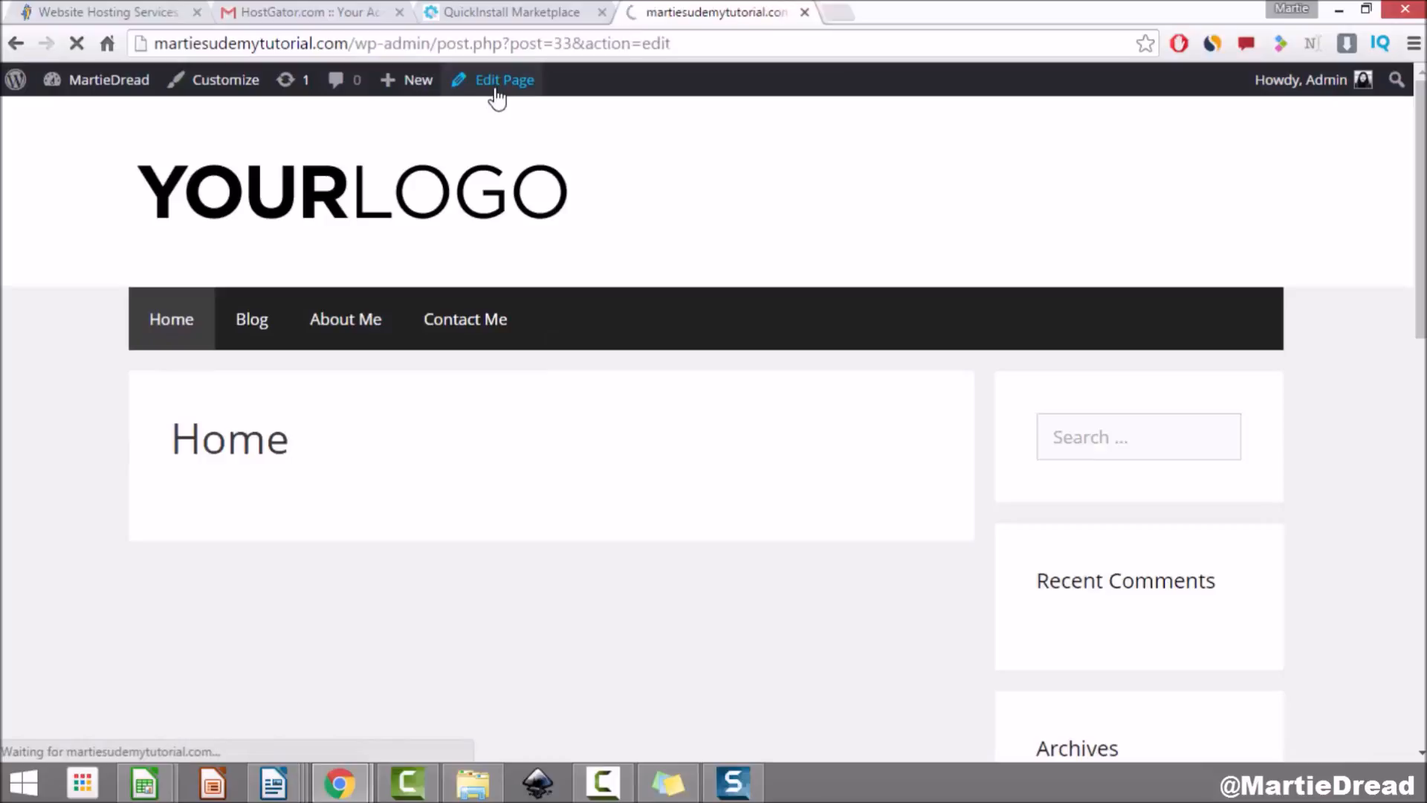
pyautogui.scroll(-8, 1208, 277)
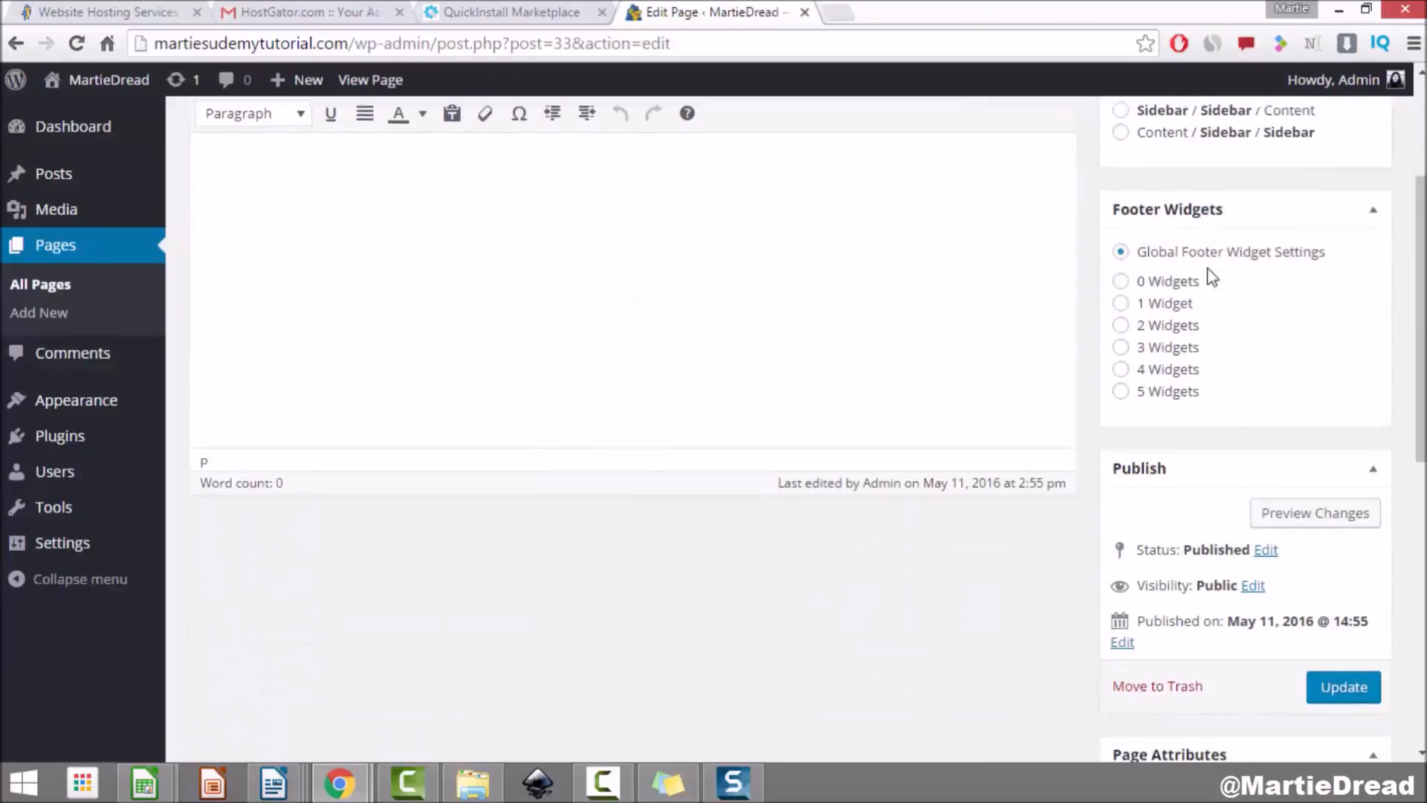
pyautogui.scroll(-4, 1208, 276)
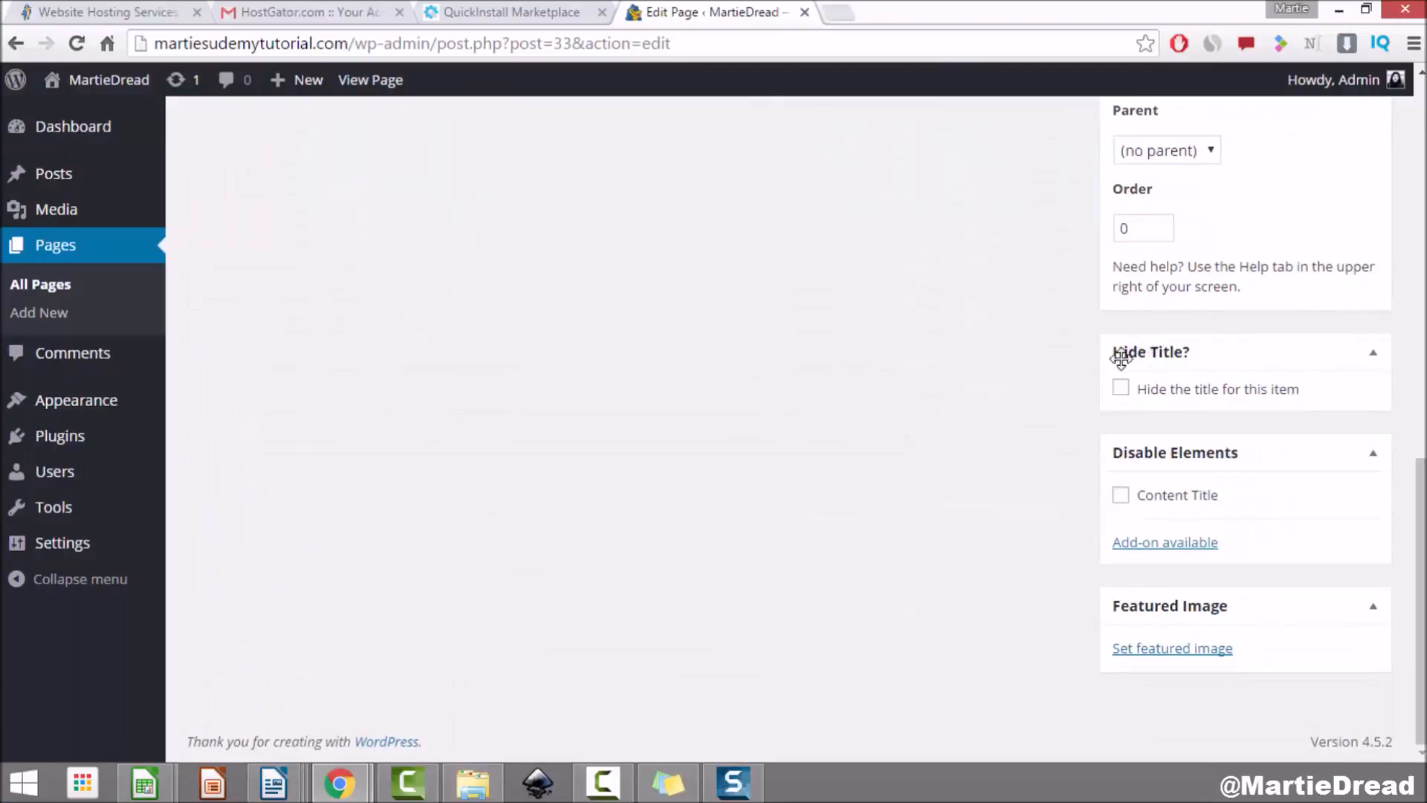
pyautogui.click(1118, 391)
pyautogui.scroll(7, 1251, 411)
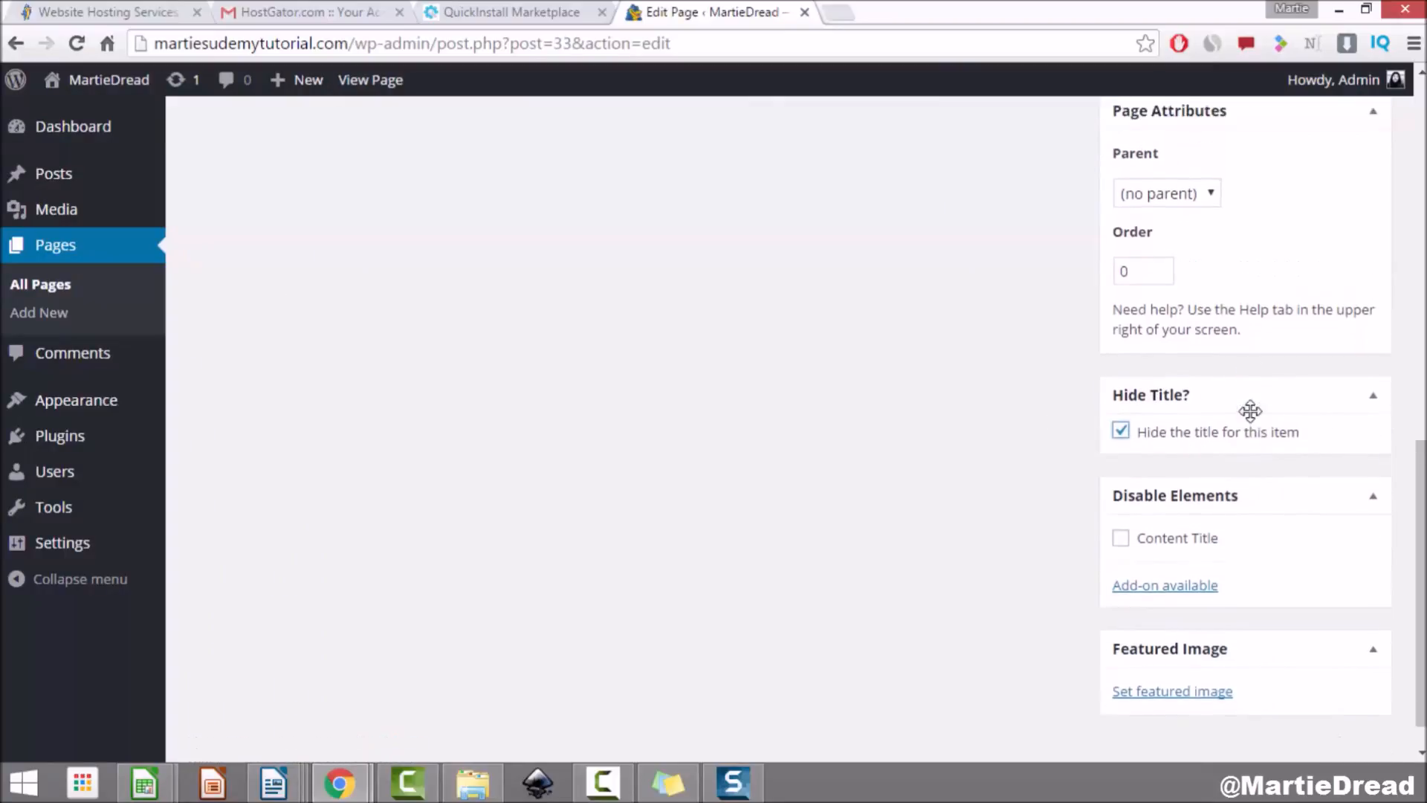
pyautogui.click(1342, 533)
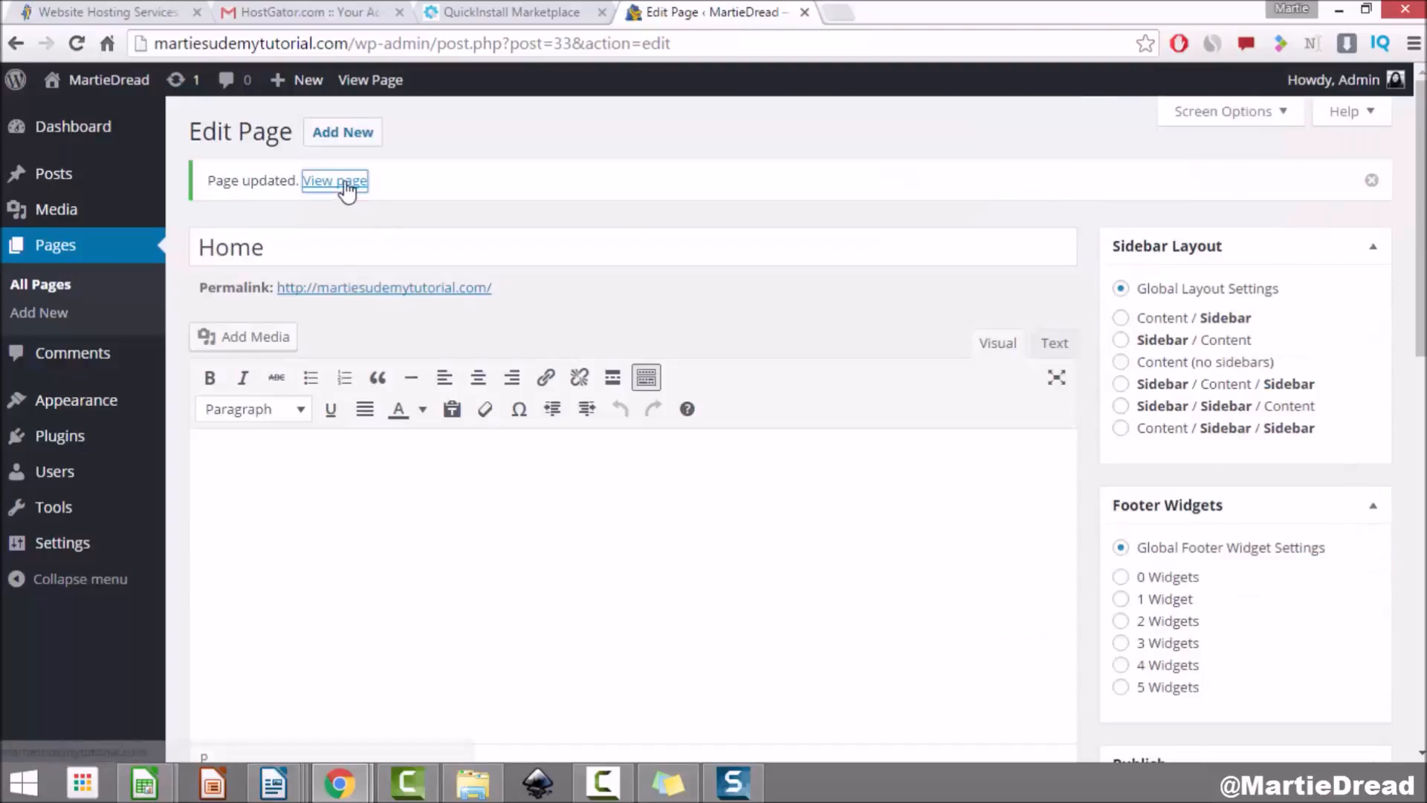
pyautogui.click(347, 187)
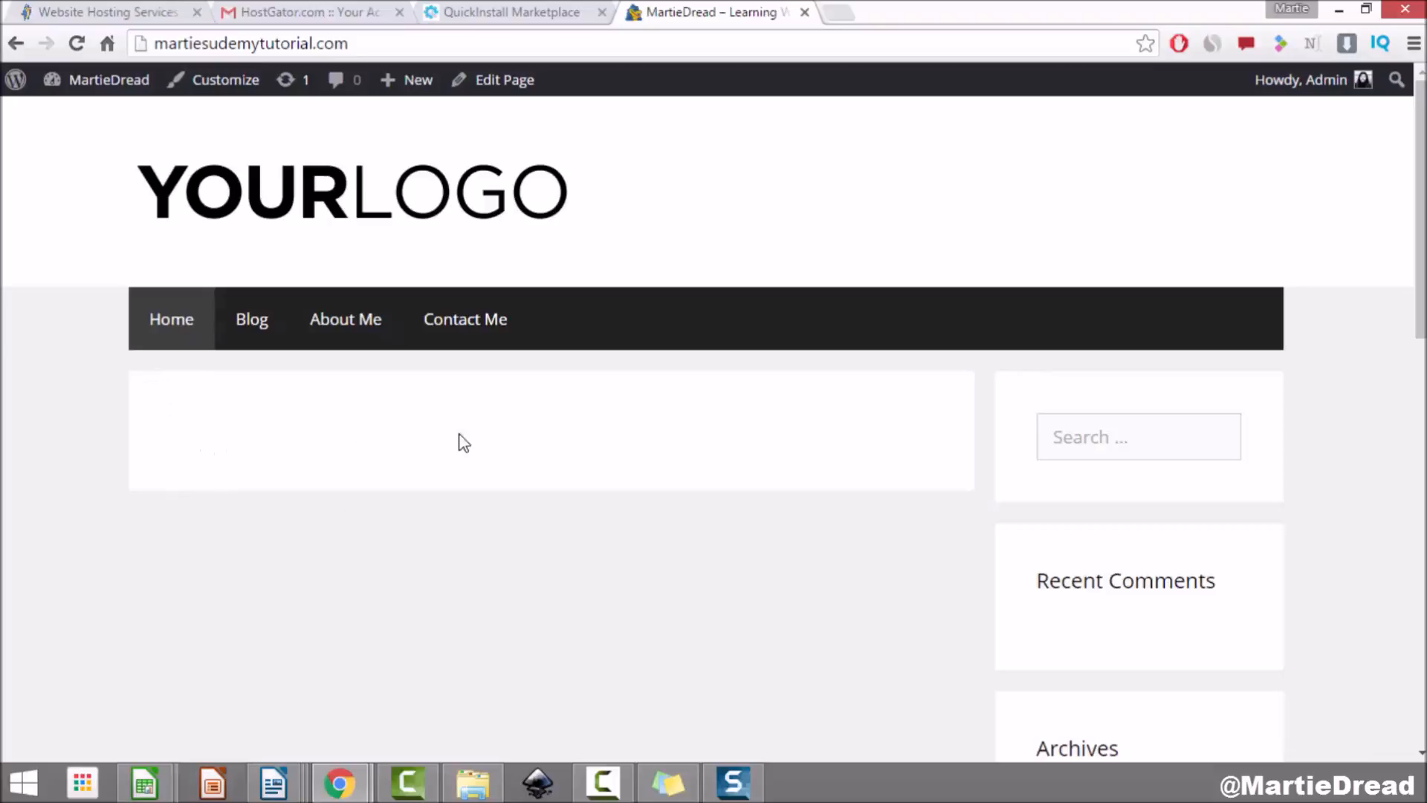
pyautogui.click(481, 334)
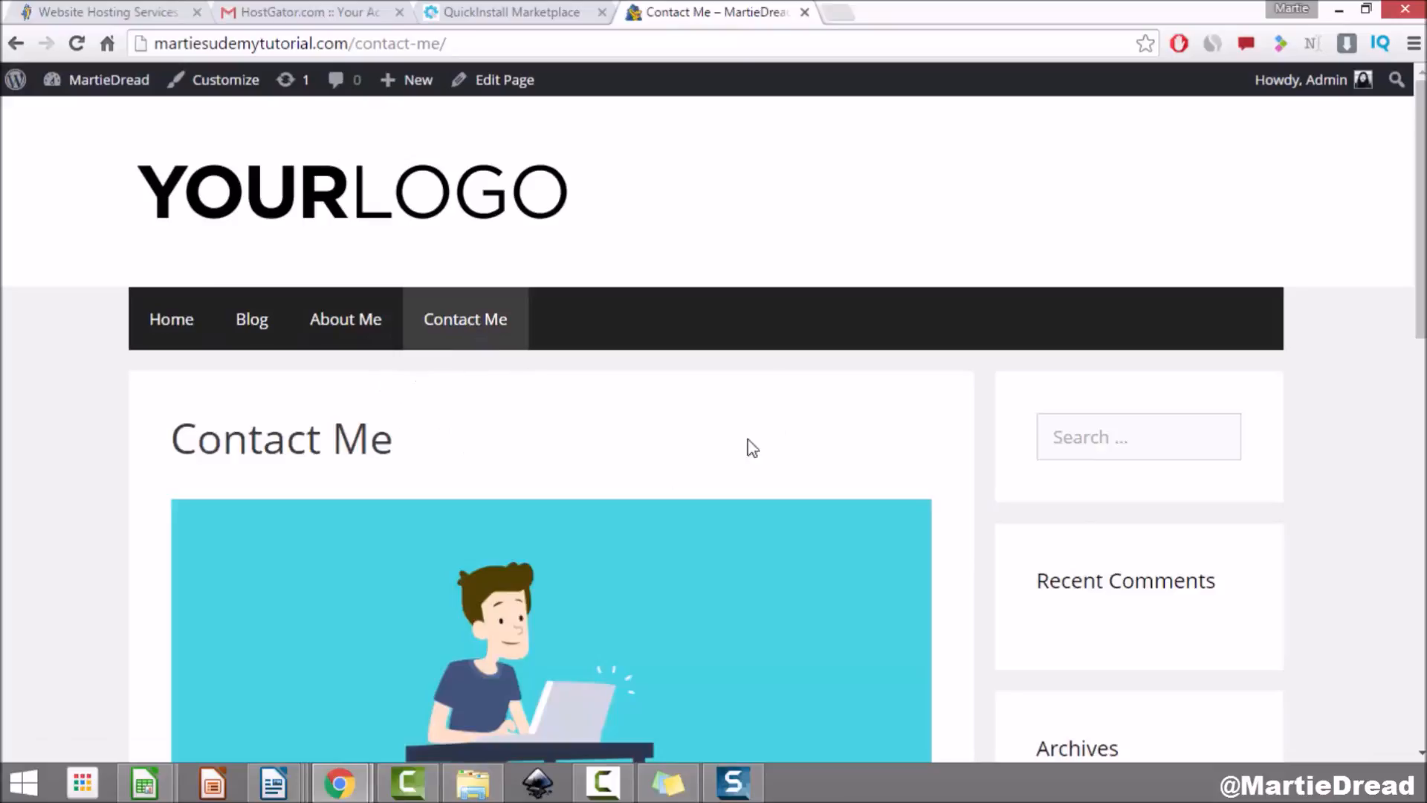
# Step: Enable 'Hide the title for this item' on Contact Me, update it, and check the live page
pyautogui.click(508, 83)
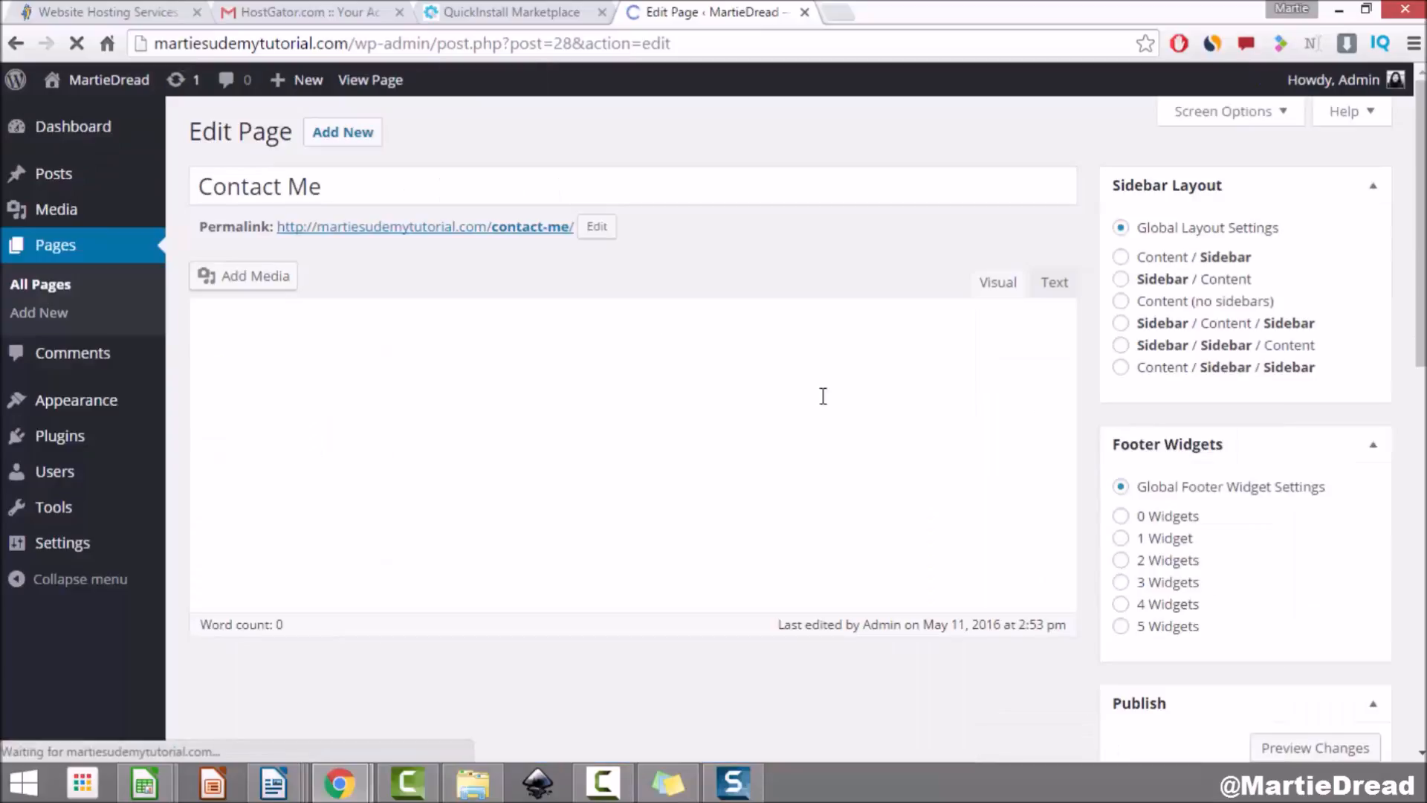
pyautogui.scroll(-10, 1249, 357)
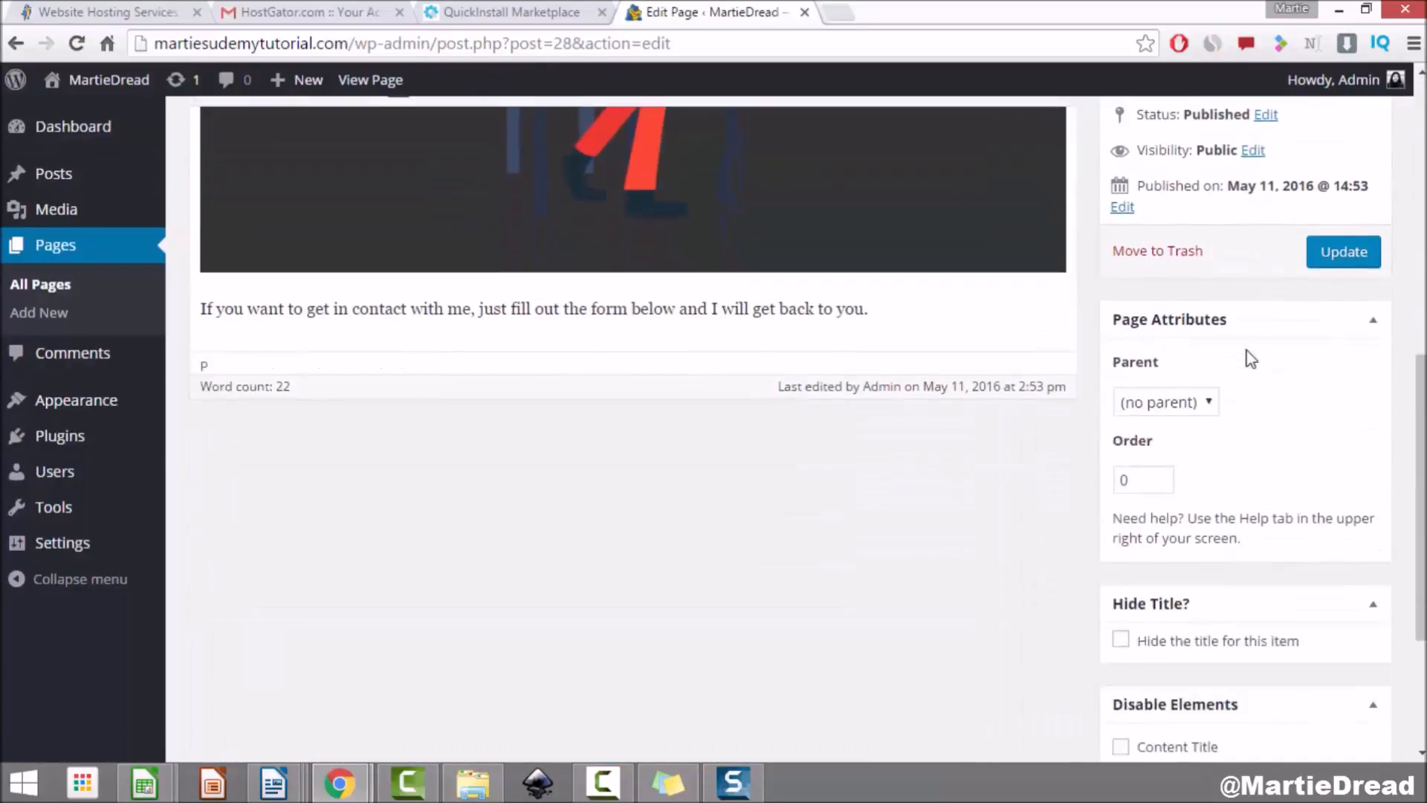
pyautogui.click(1120, 437)
pyautogui.scroll(7, 1293, 424)
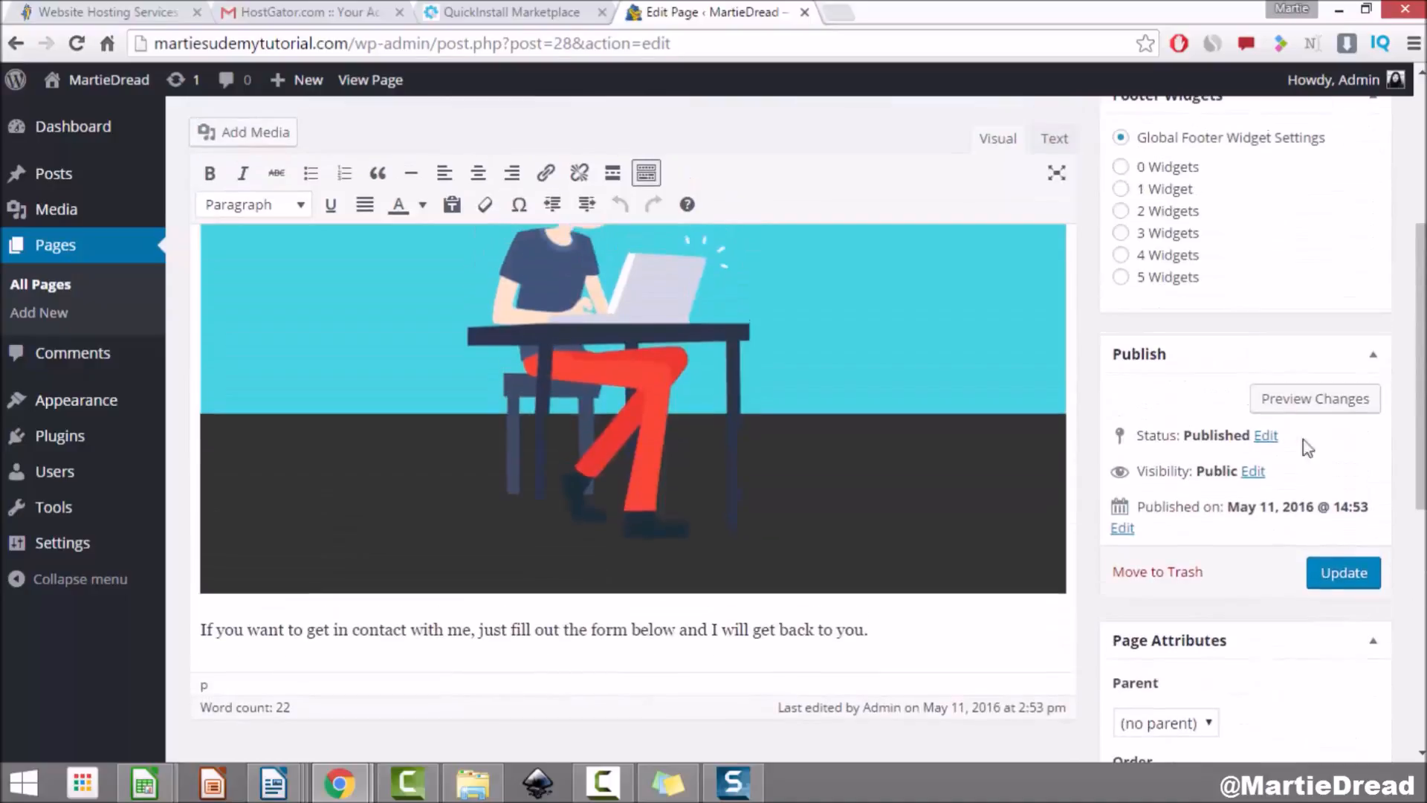
pyautogui.click(1340, 574)
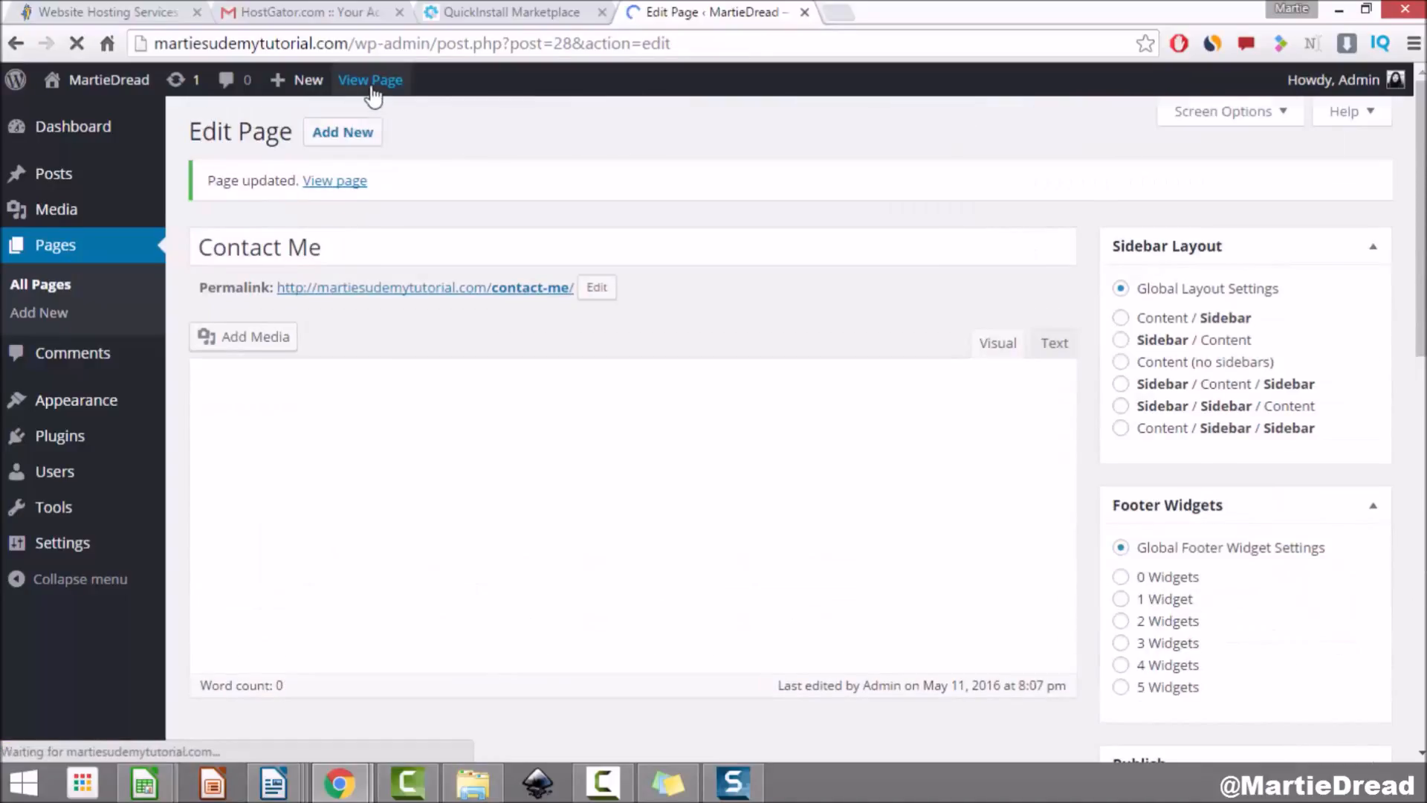
pyautogui.click(371, 83)
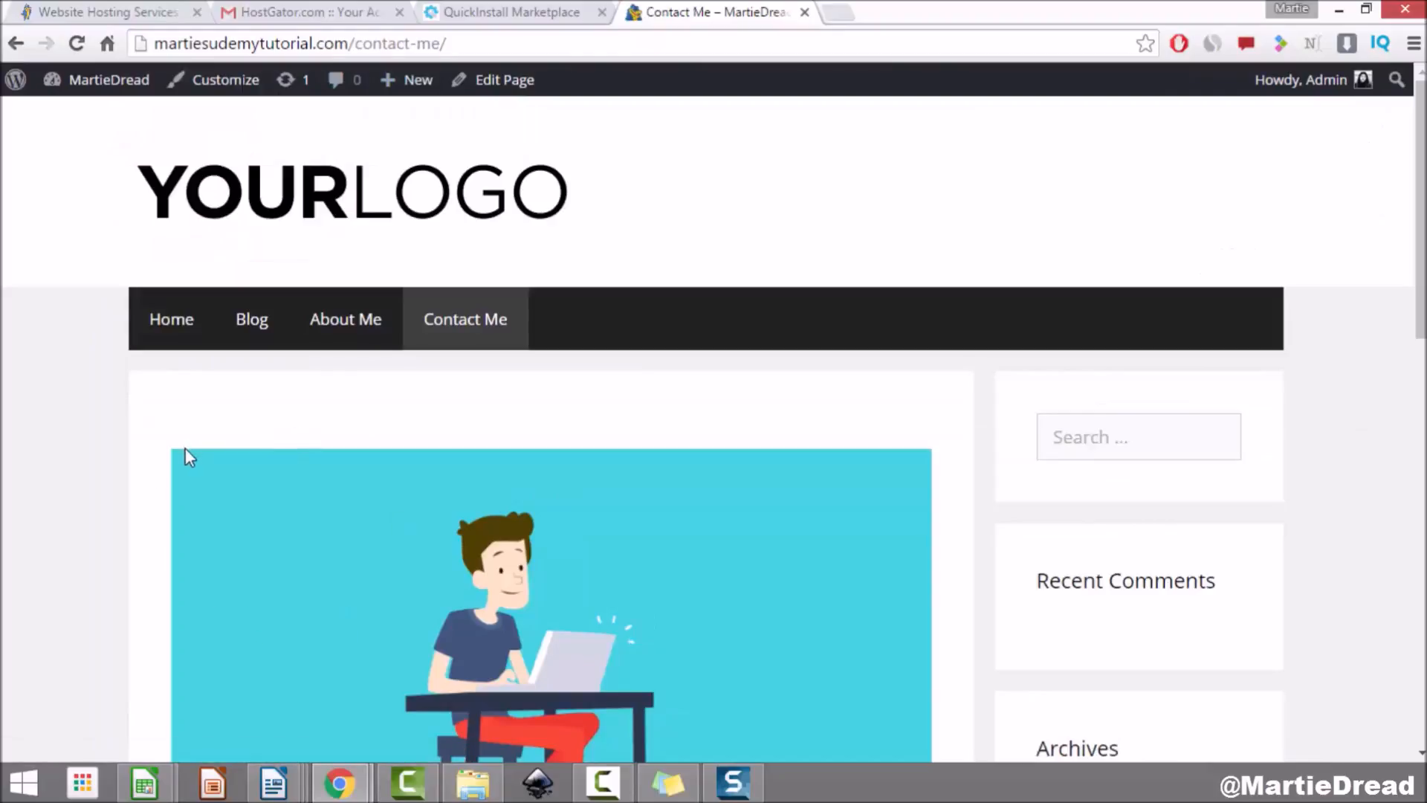
pyautogui.scroll(-3, 340, 520)
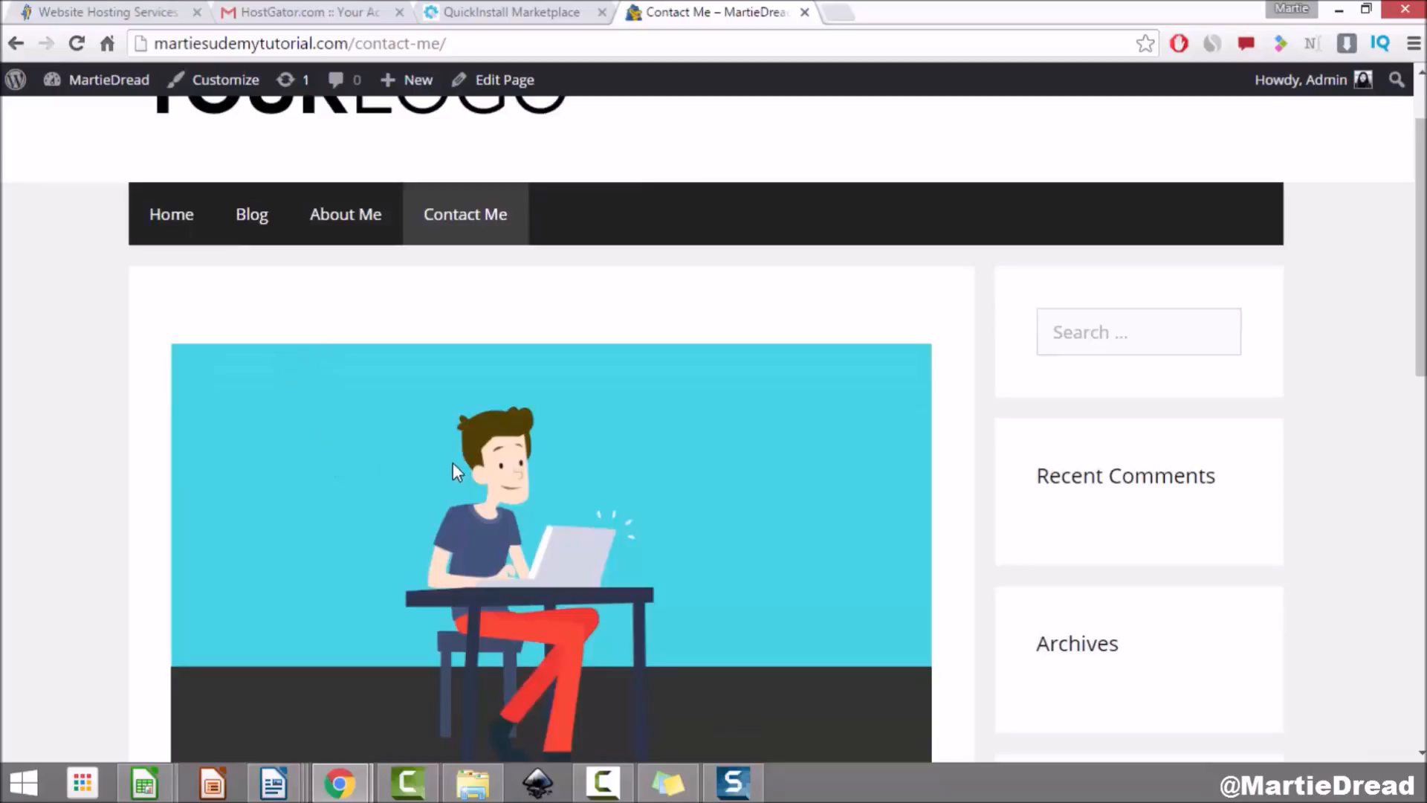
pyautogui.scroll(3, 453, 462)
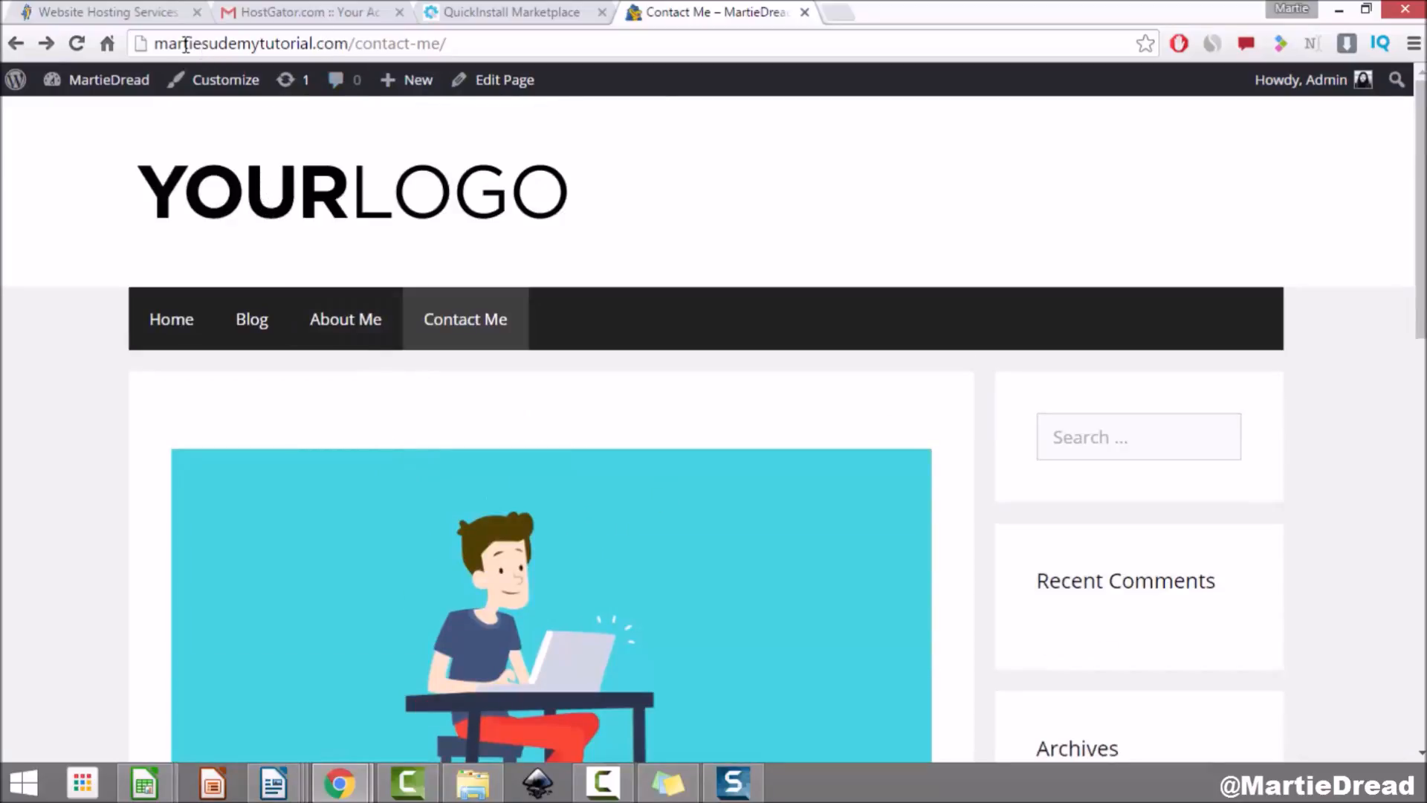
# Step: Inspect the /contact-me/ and /about-me/ page addresses, then head back to the admin area
pyautogui.moveTo(171, 36); pyautogui.dragTo(494, 41)
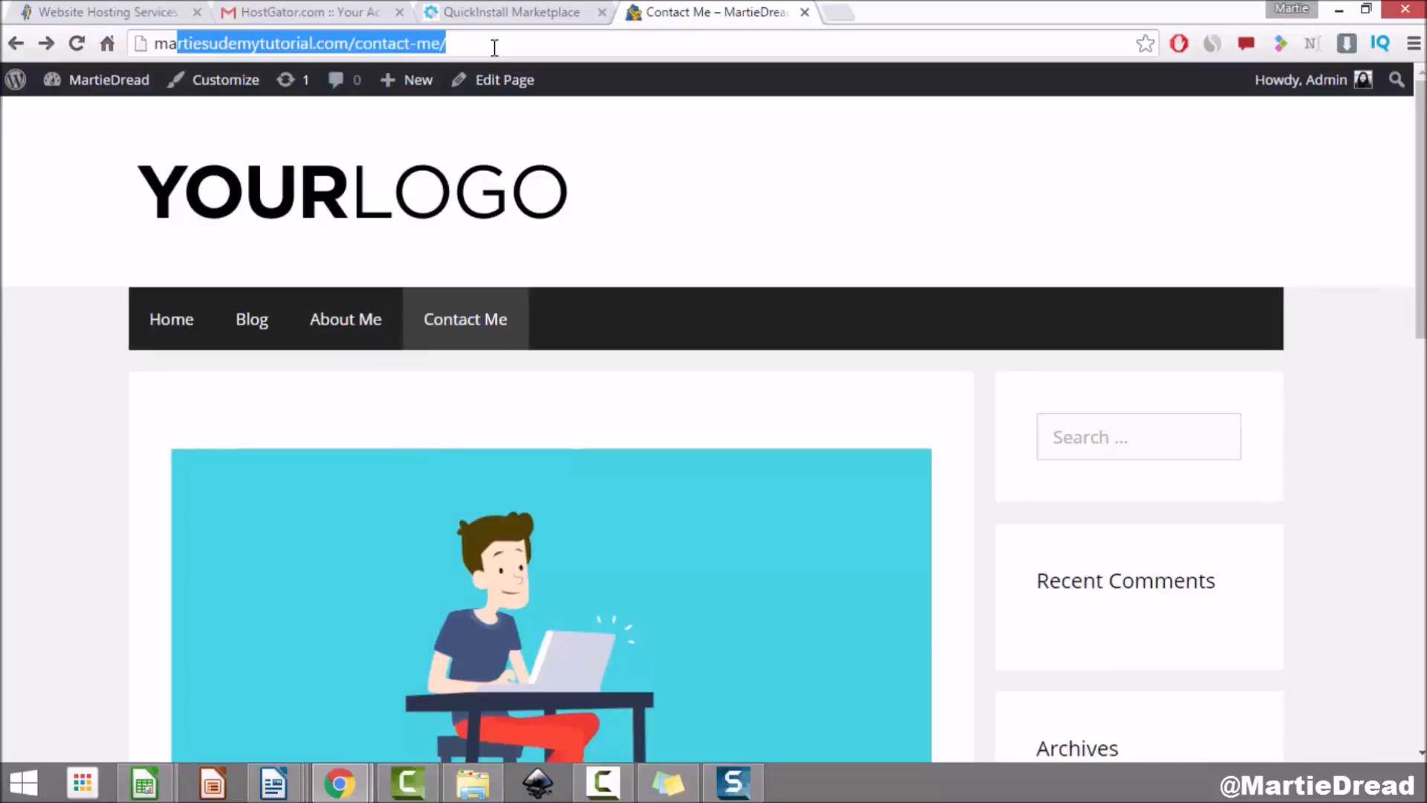
pyautogui.click(298, 43)
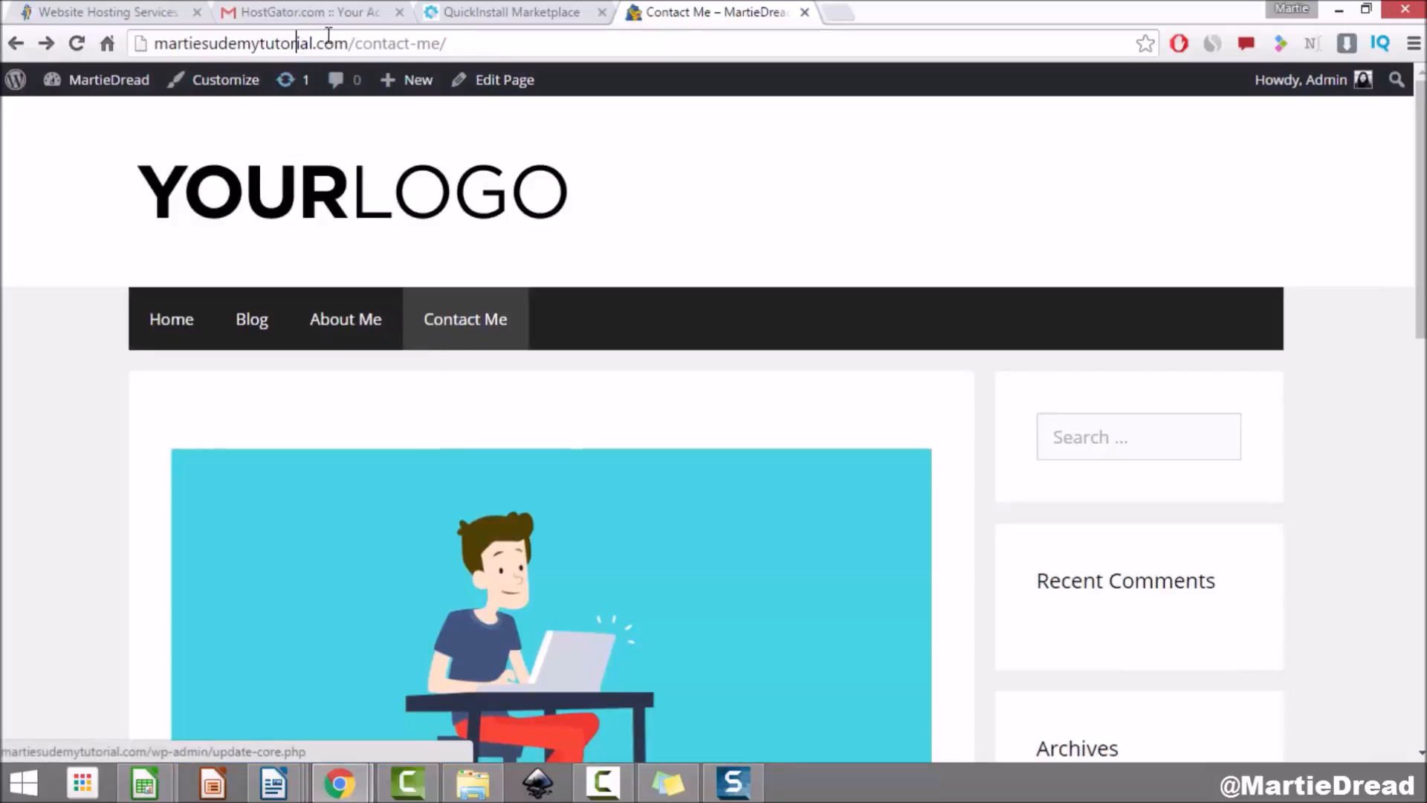
pyautogui.moveTo(383, 41); pyautogui.dragTo(522, 45)
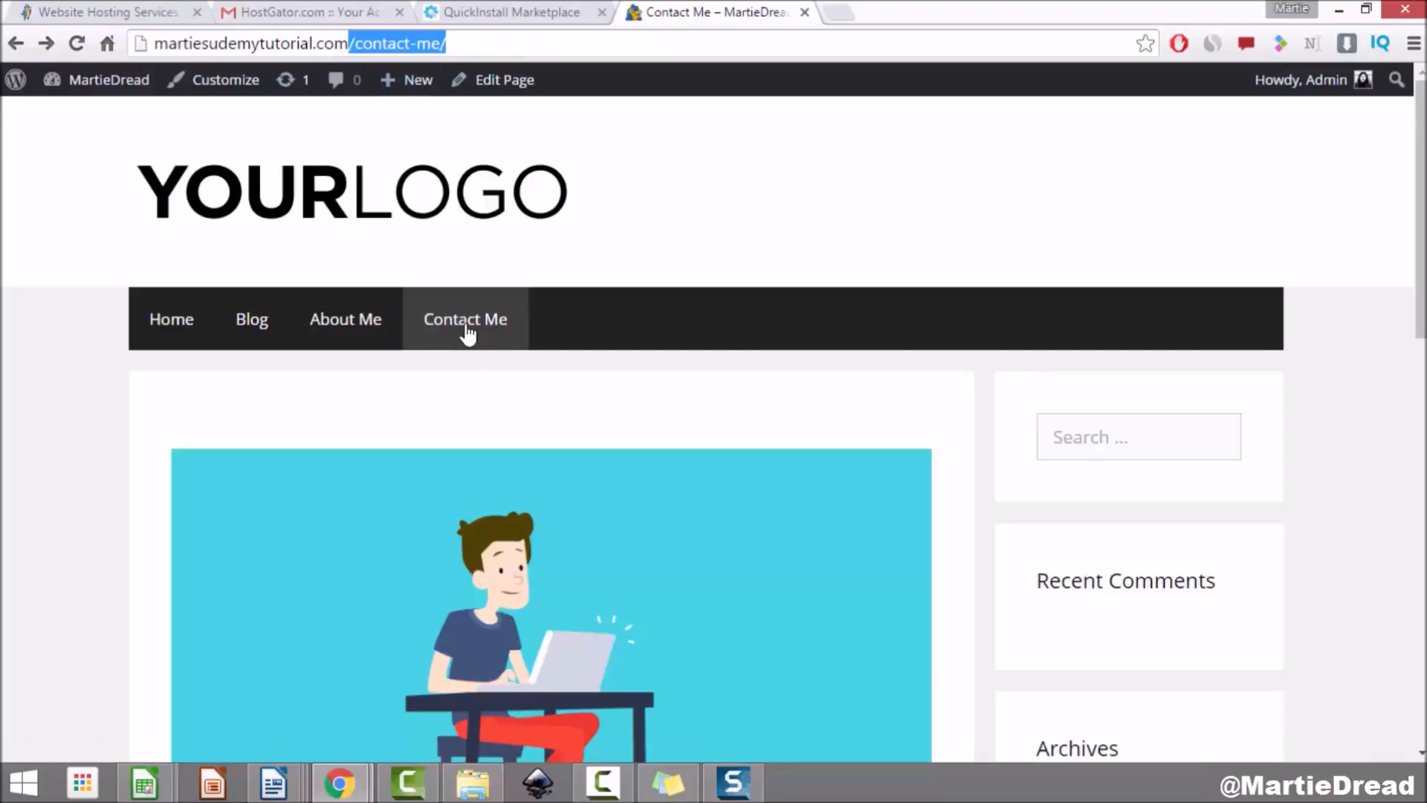
pyautogui.click(346, 343)
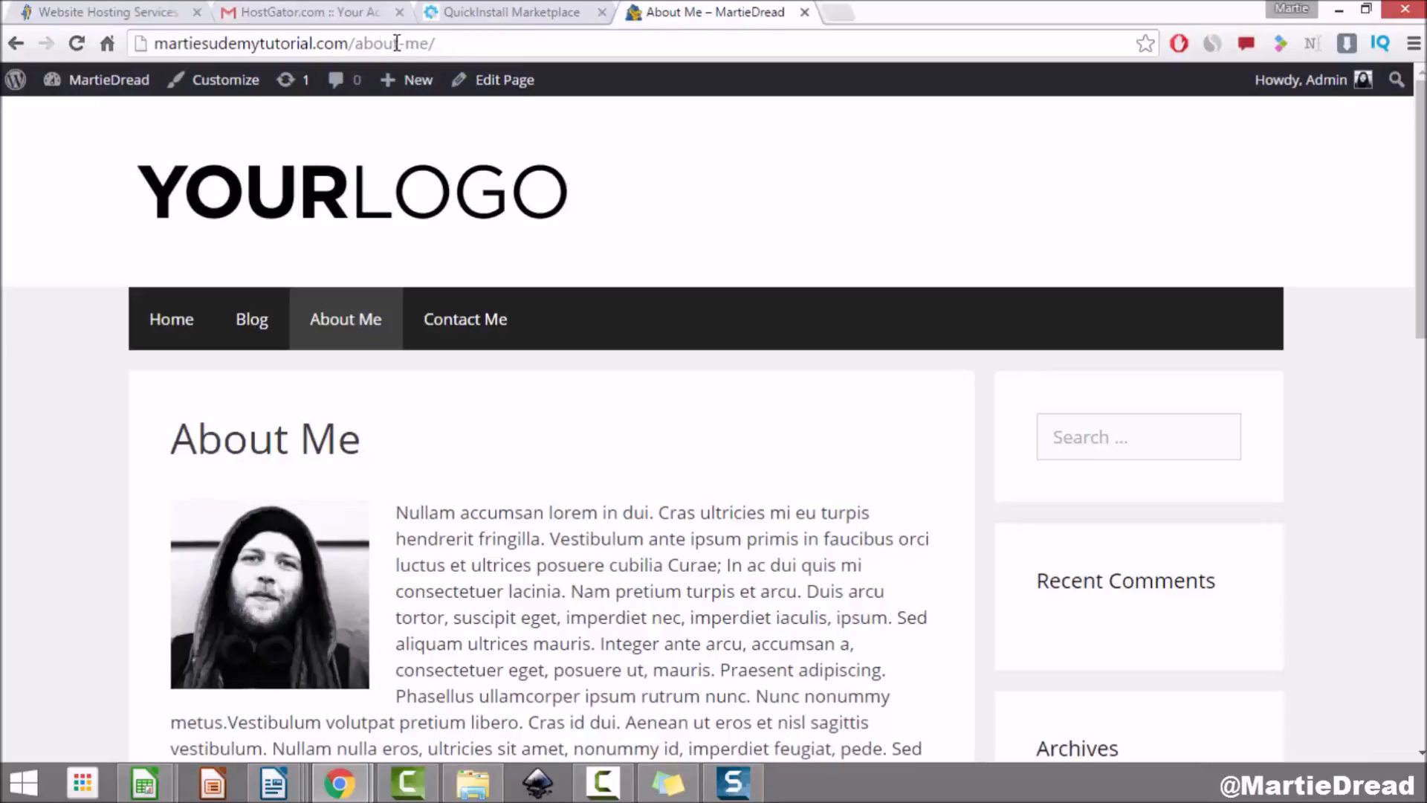
pyautogui.moveTo(418, 44); pyautogui.dragTo(437, 47)
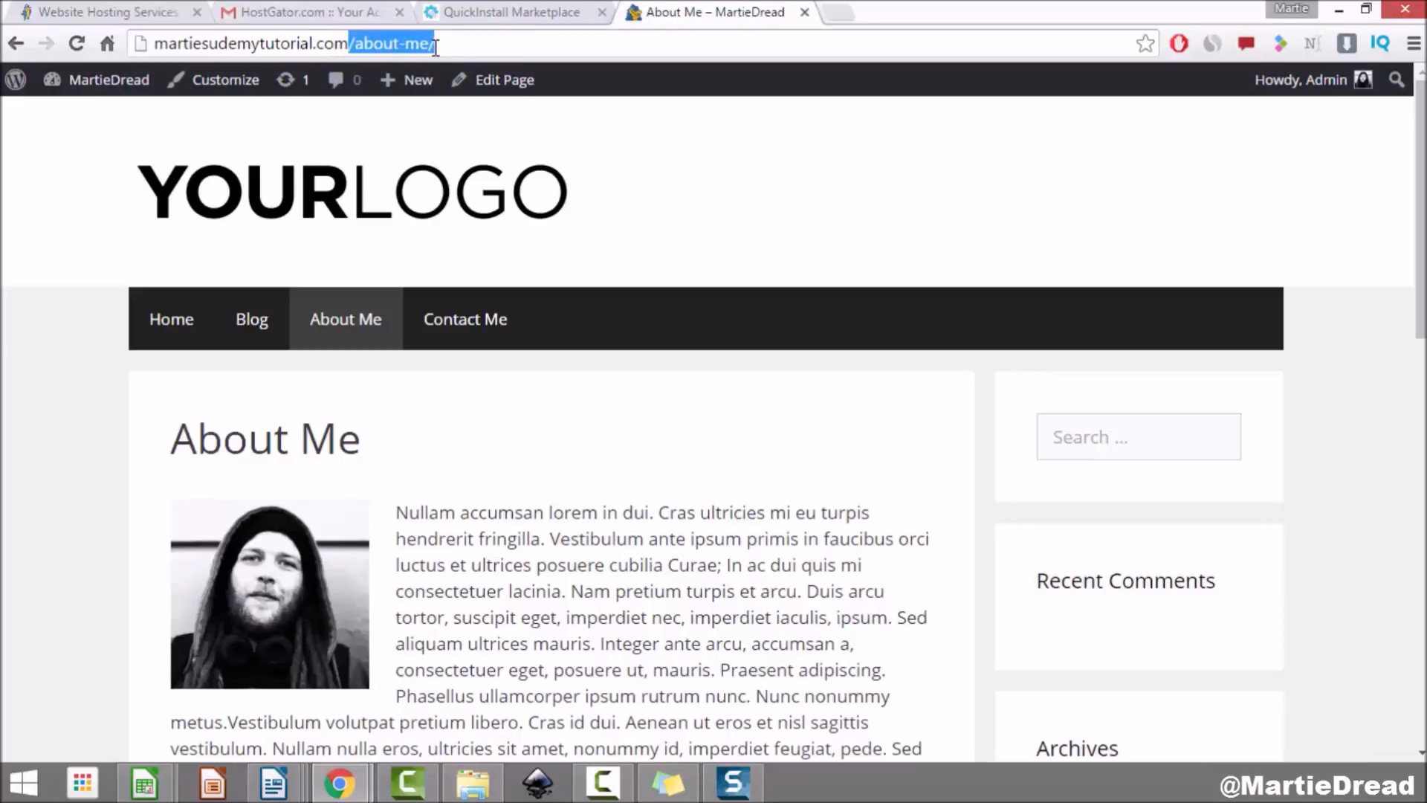
pyautogui.click(109, 81)
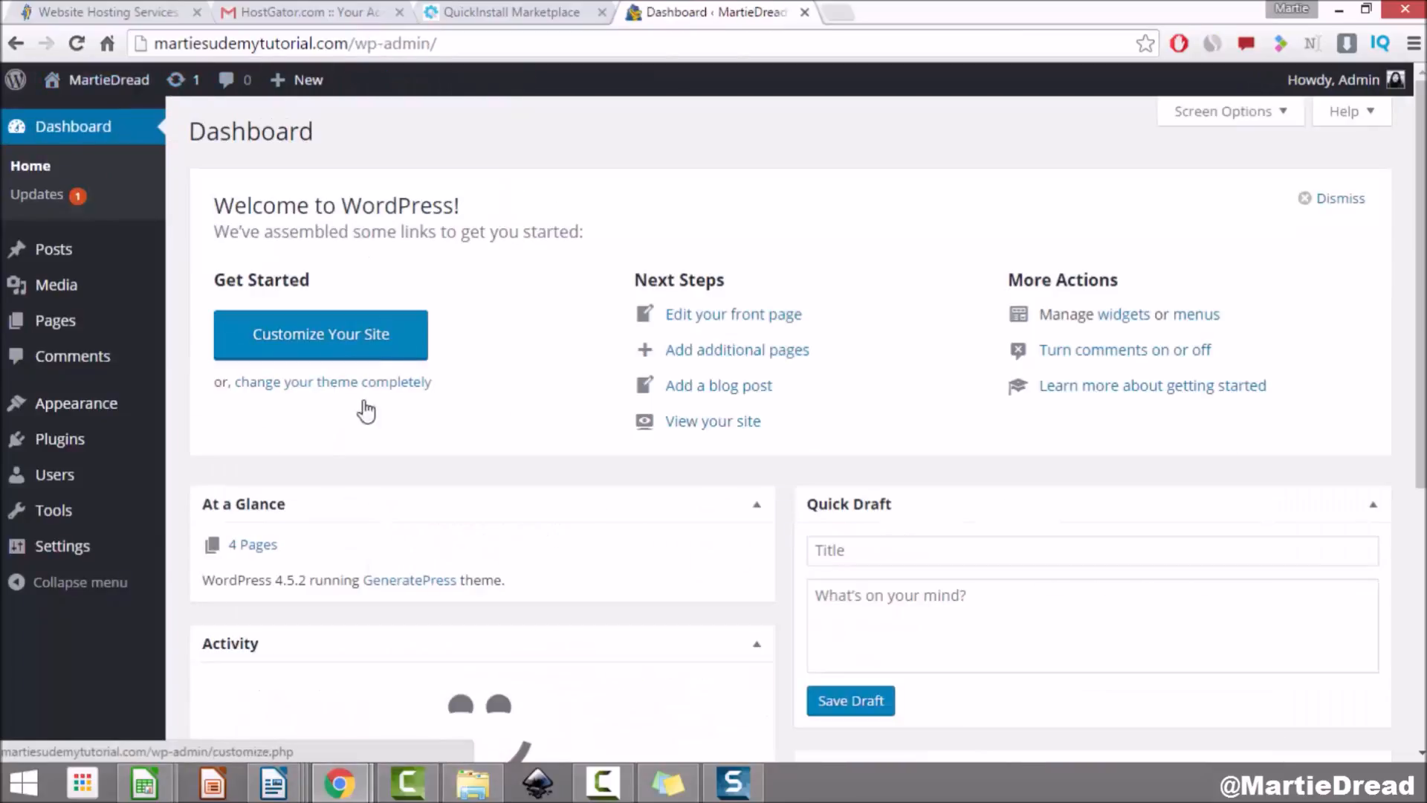
# Step: Save Post name as the permalink structure, then open the live About Me page
pyautogui.click(78, 556)
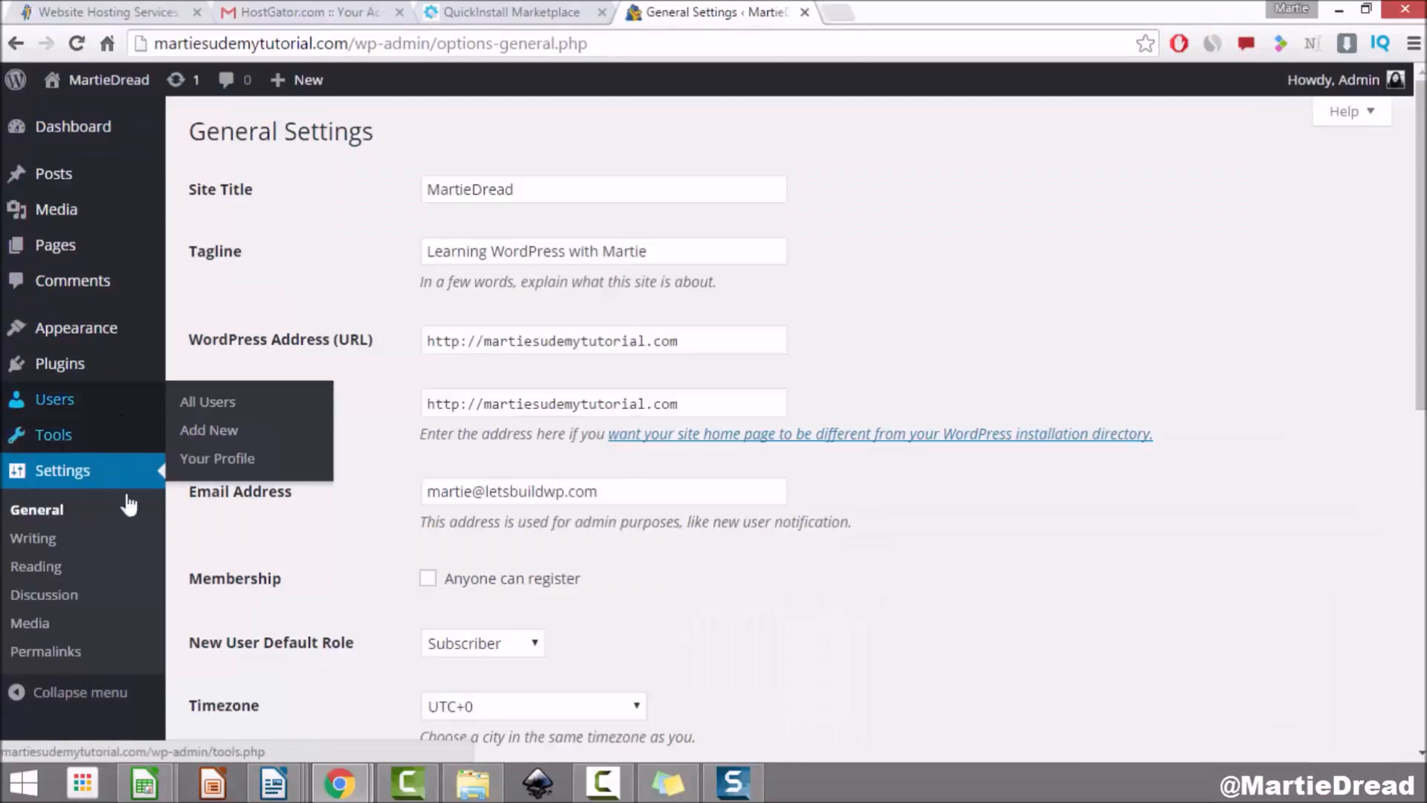
pyautogui.click(62, 652)
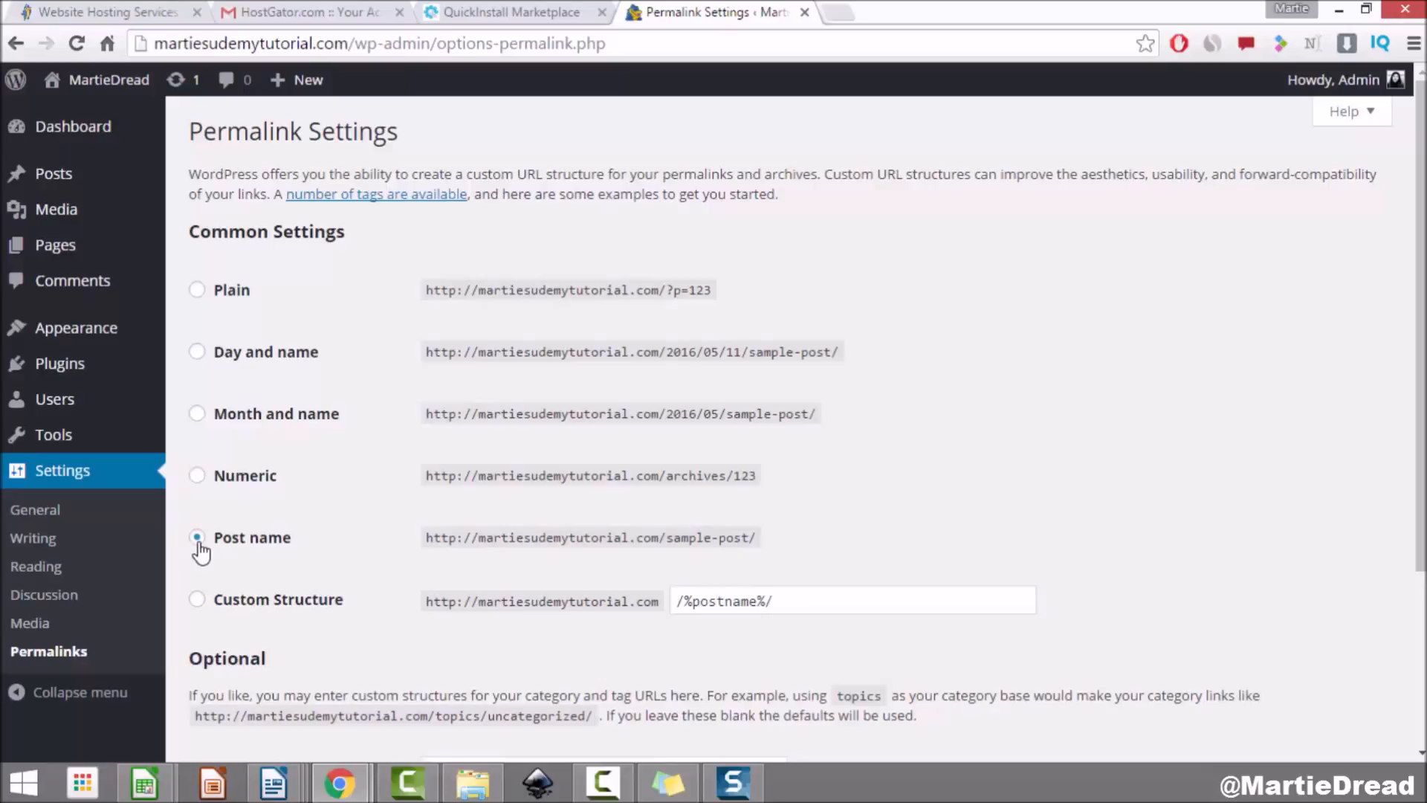
pyautogui.scroll(-3, 223, 547)
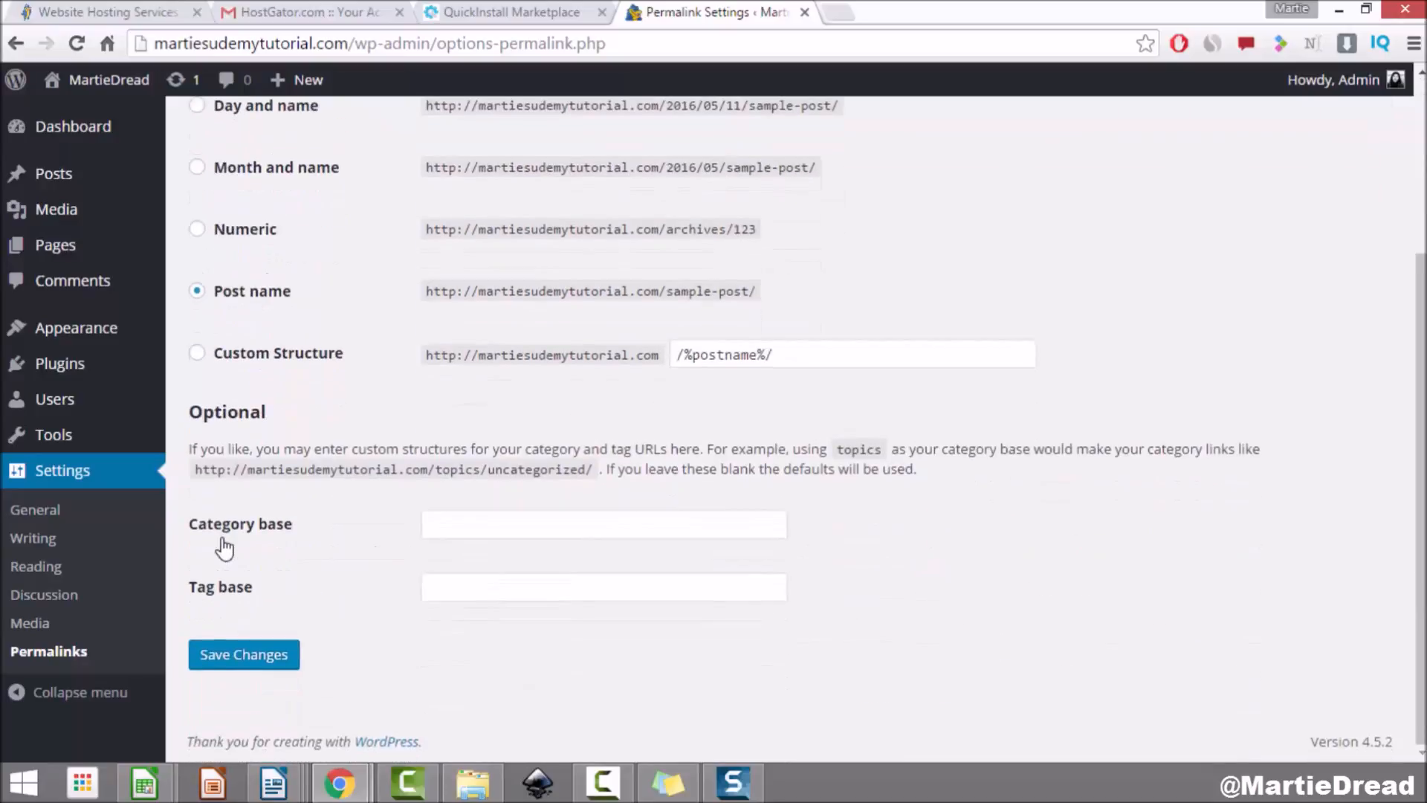
pyautogui.click(243, 656)
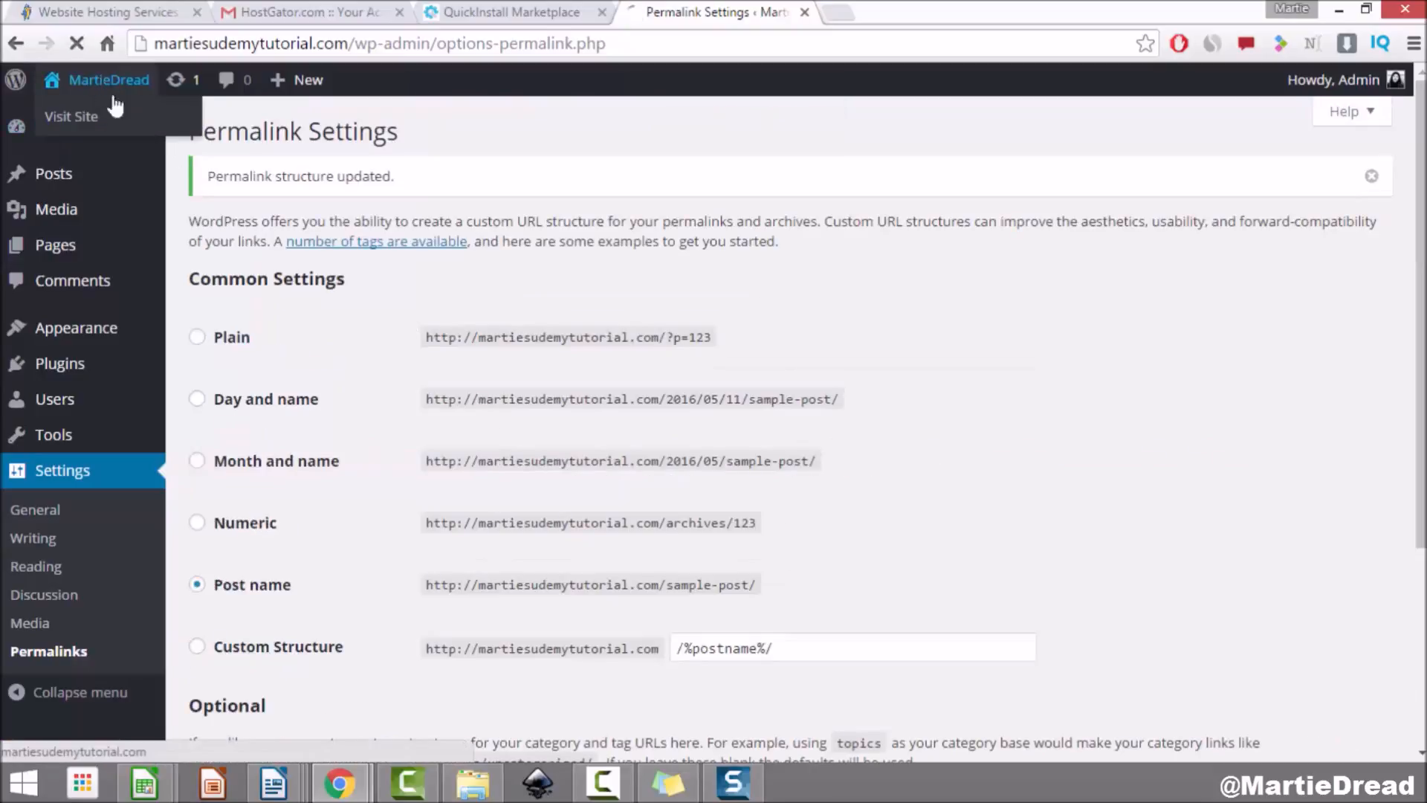
pyautogui.click(112, 110)
pyautogui.click(342, 324)
# Step: Check the About Me page's /about-me/ address, then launch the Customizer from the admin bar
pyautogui.moveTo(350, 43); pyautogui.dragTo(577, 49)
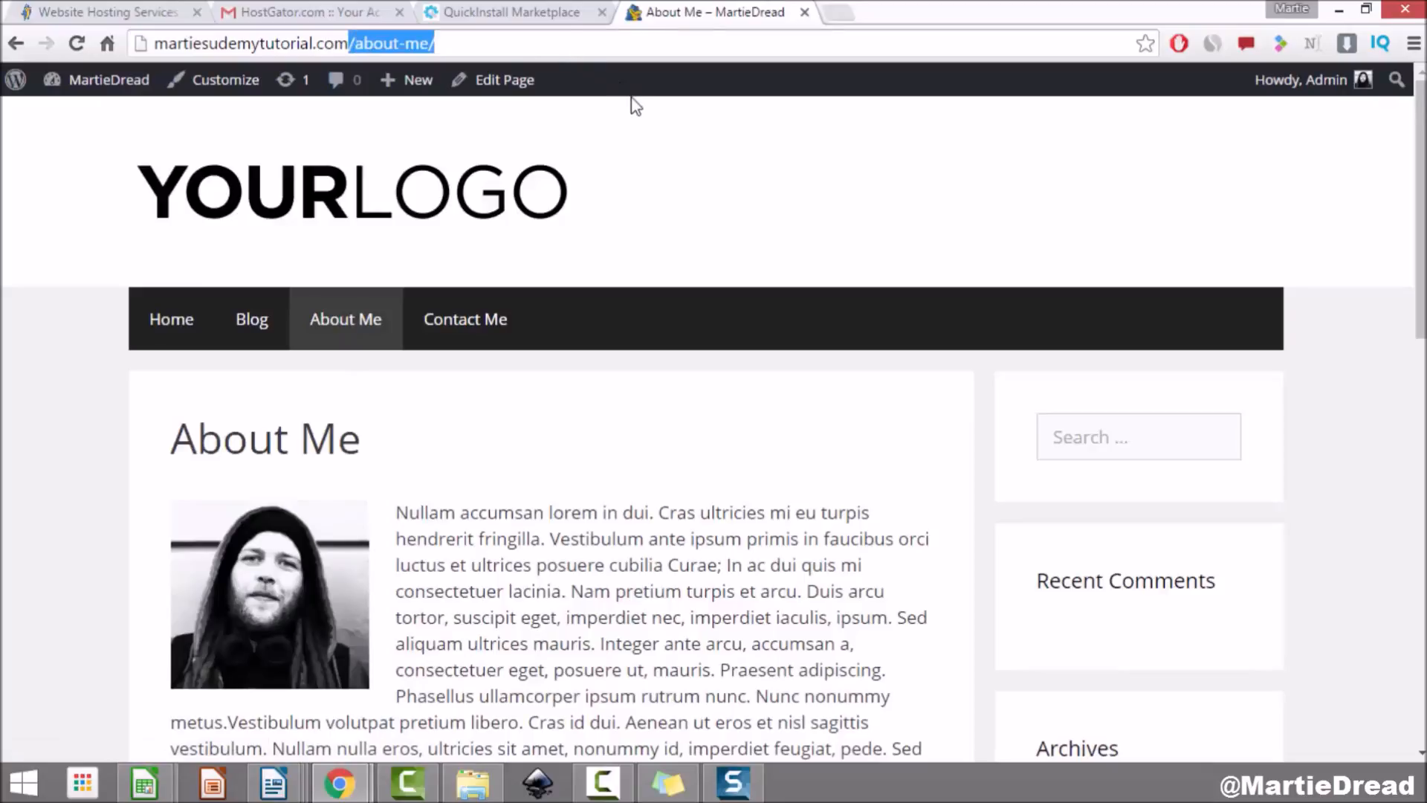
pyautogui.click(357, 44)
pyautogui.moveTo(349, 43); pyautogui.dragTo(498, 43)
pyautogui.click(265, 140)
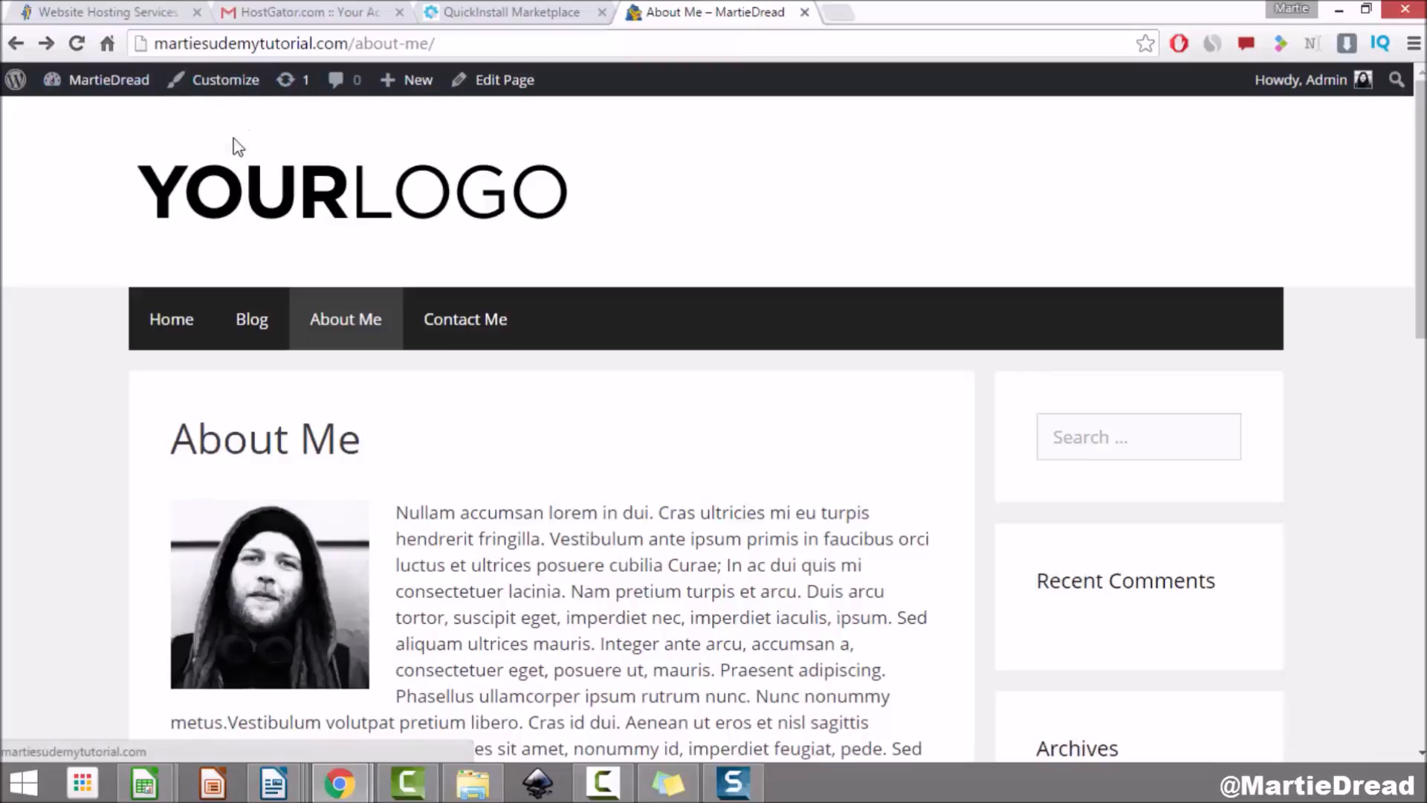
pyautogui.click(229, 88)
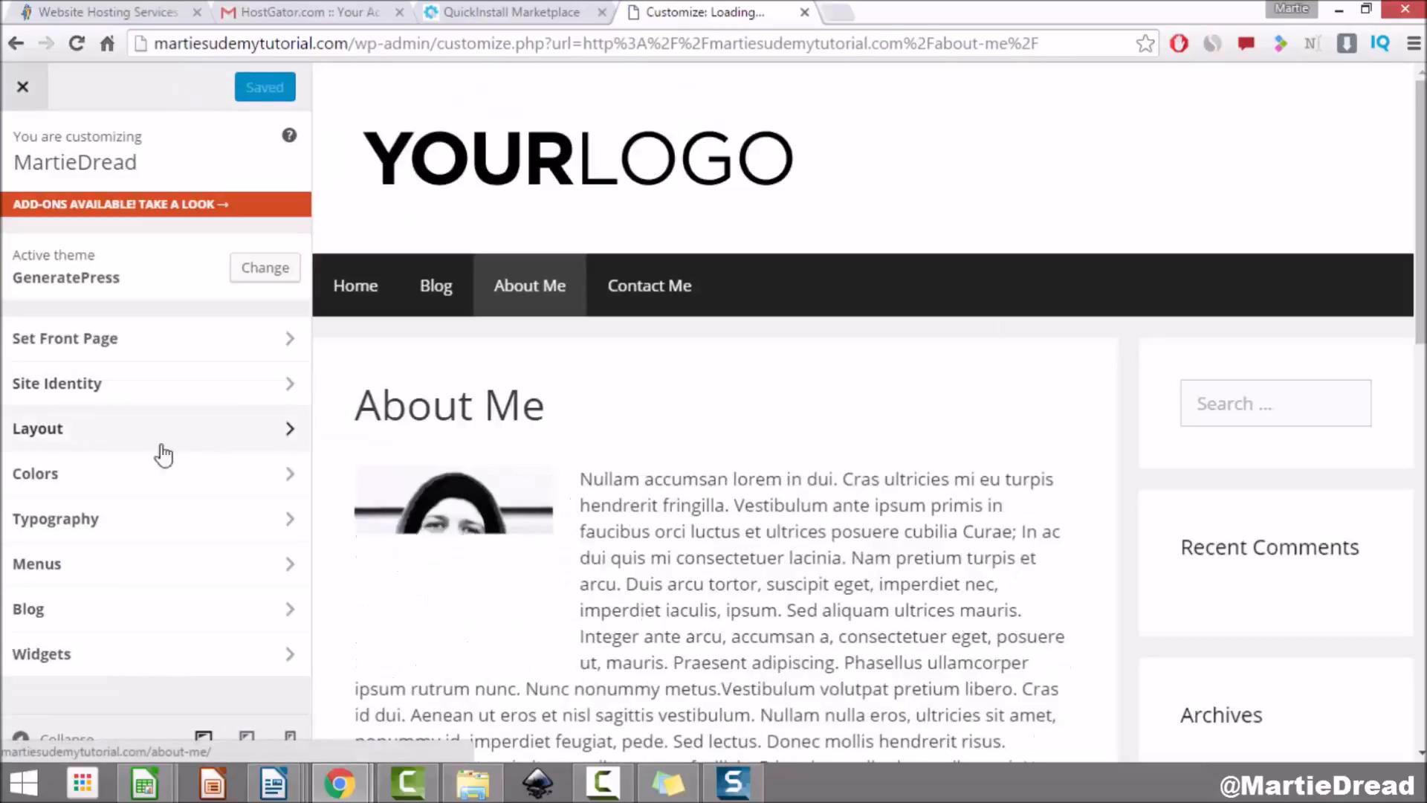
# Step: Set Header Width to Contained in the Customizer's Layout settings
pyautogui.click(268, 440)
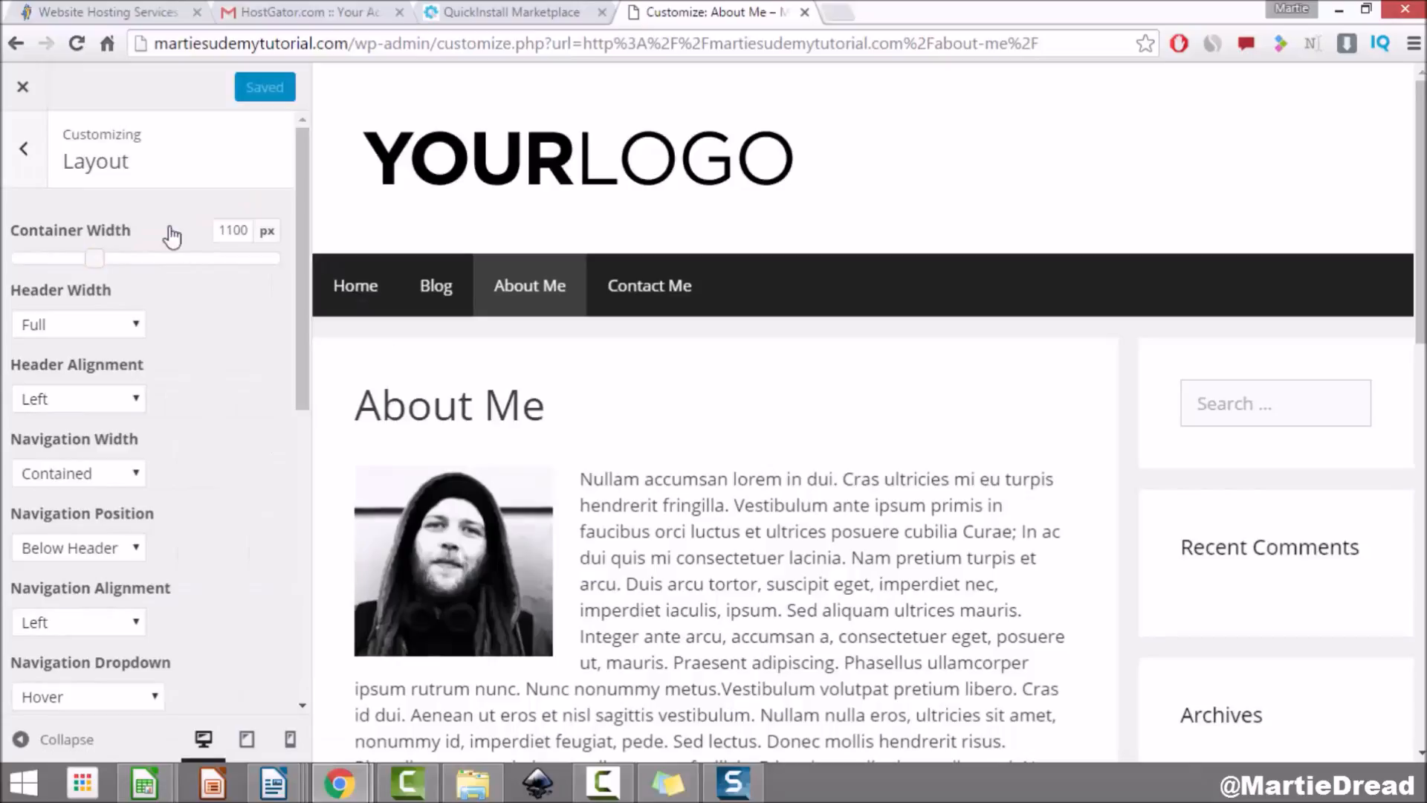
pyautogui.click(110, 327)
pyautogui.click(110, 370)
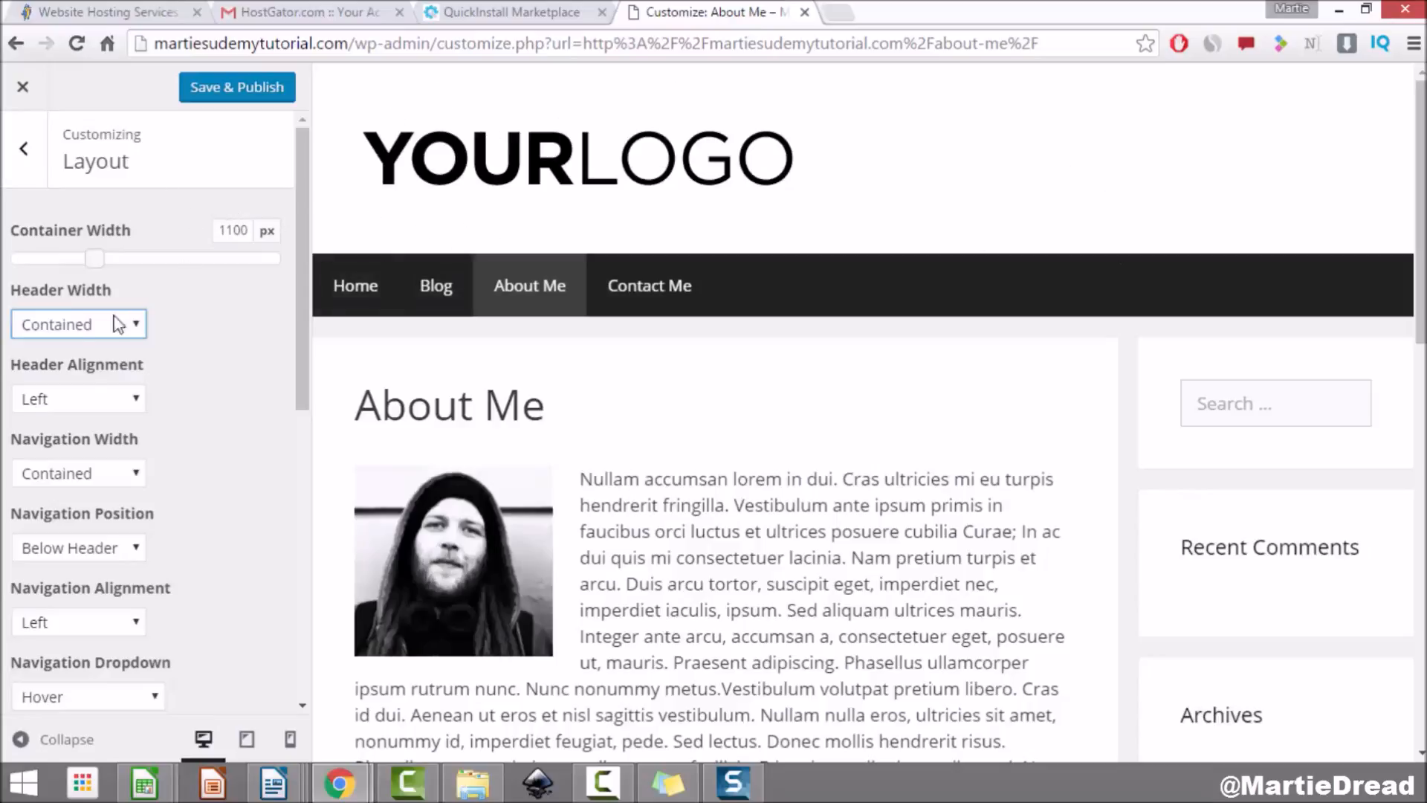
# Step: Try Center and Right header alignment, then set Header Alignment back to Left
pyautogui.click(96, 402)
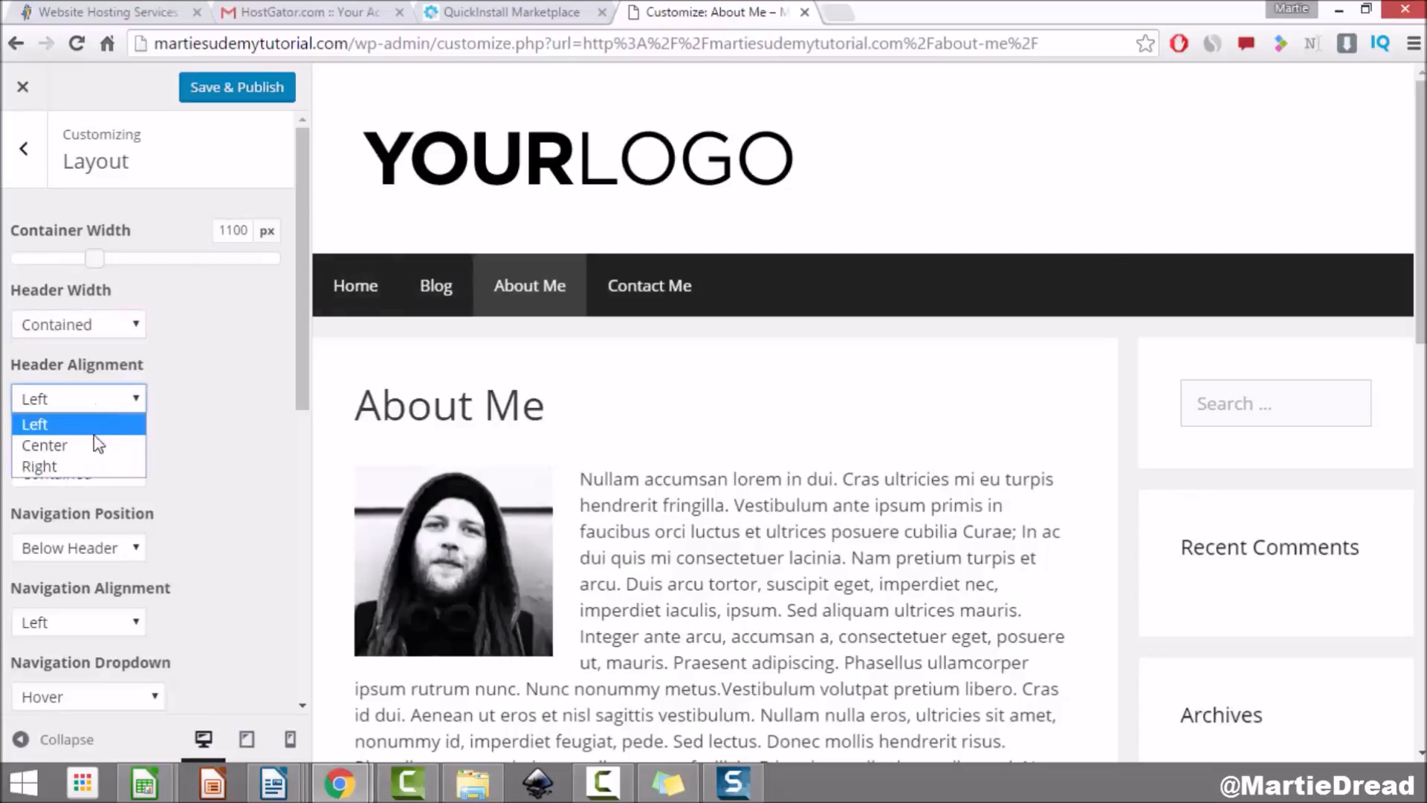
pyautogui.click(45, 444)
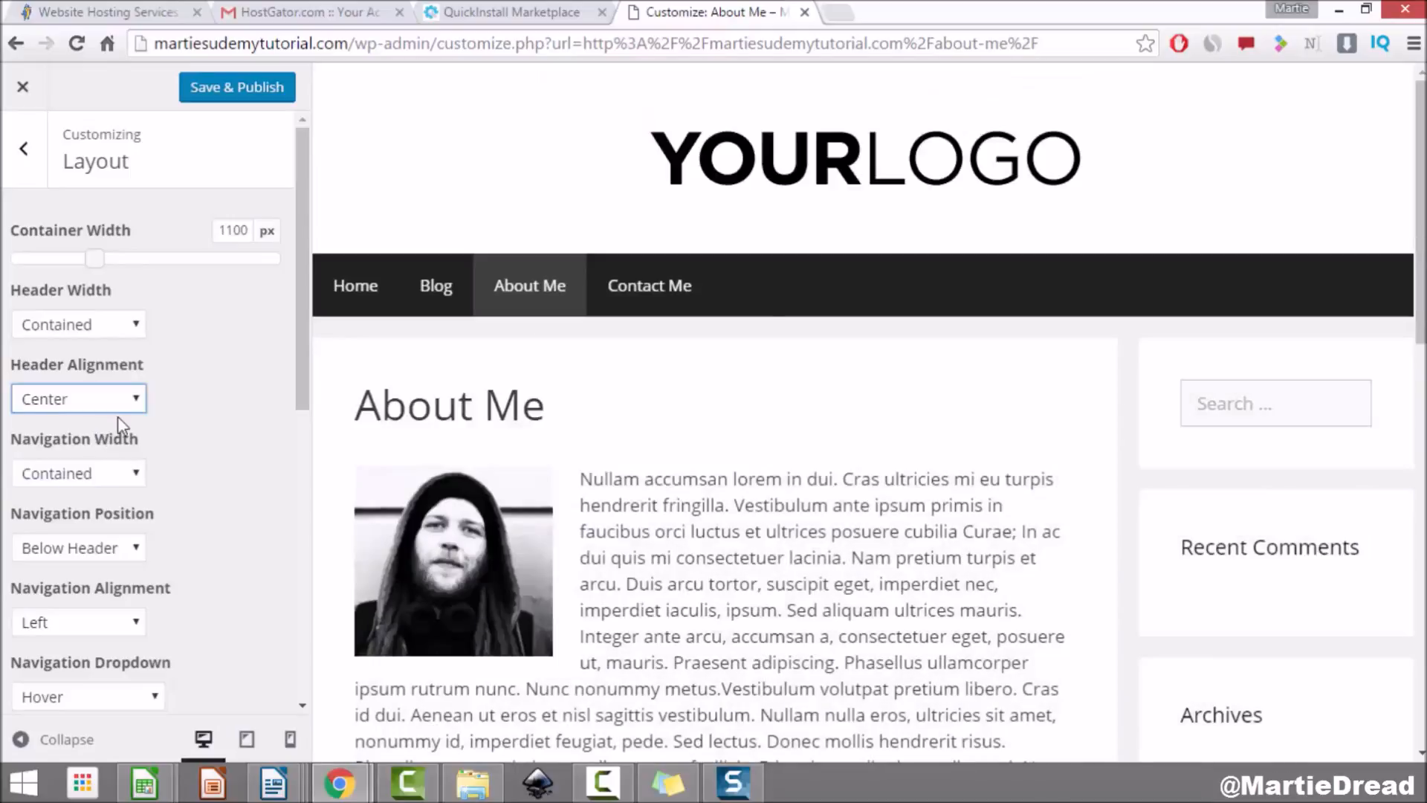
pyautogui.click(72, 399)
pyautogui.click(65, 464)
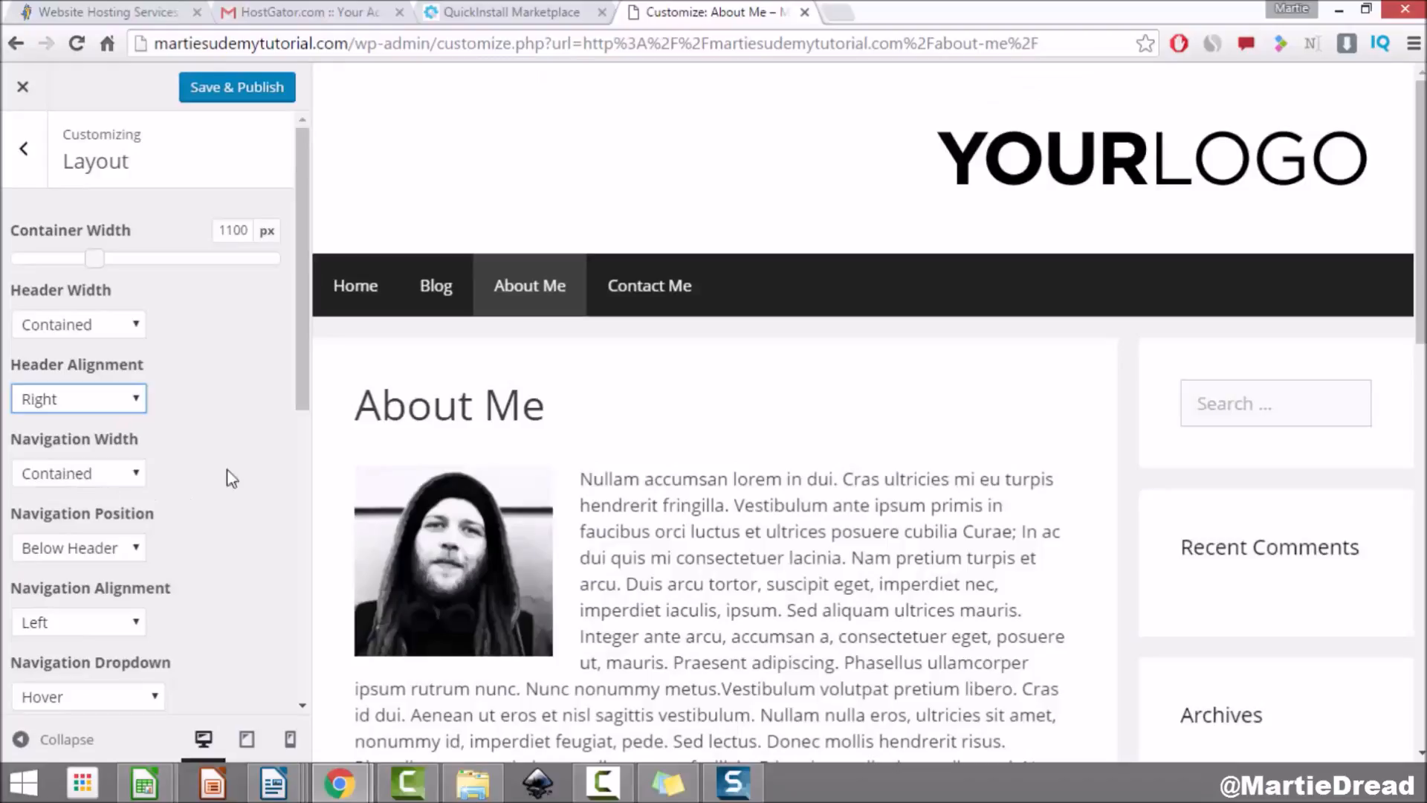
pyautogui.click(125, 405)
pyautogui.click(108, 425)
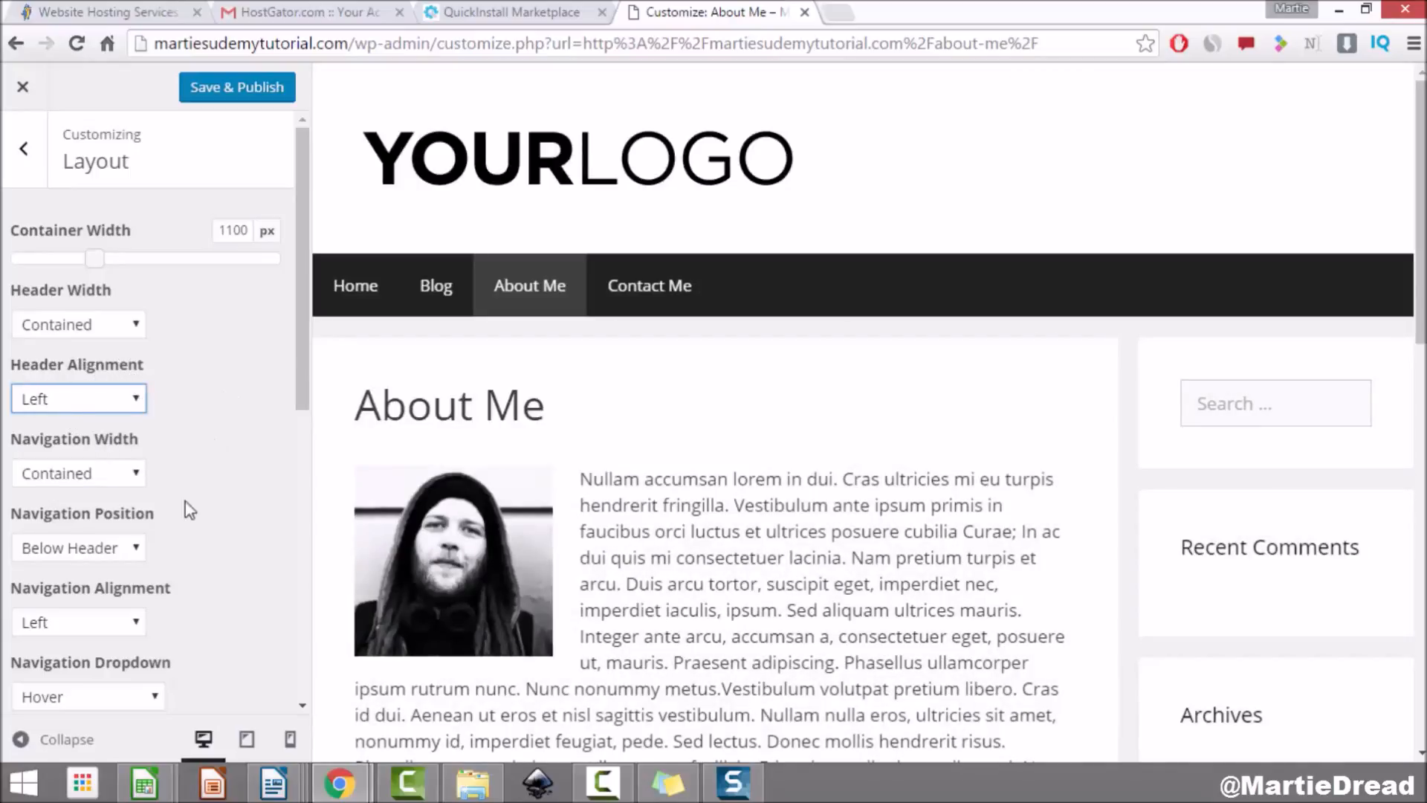
# Step: Compare Float Right, Float Left and right header alignment, ending with Float Right and a left logo
pyautogui.click(100, 547)
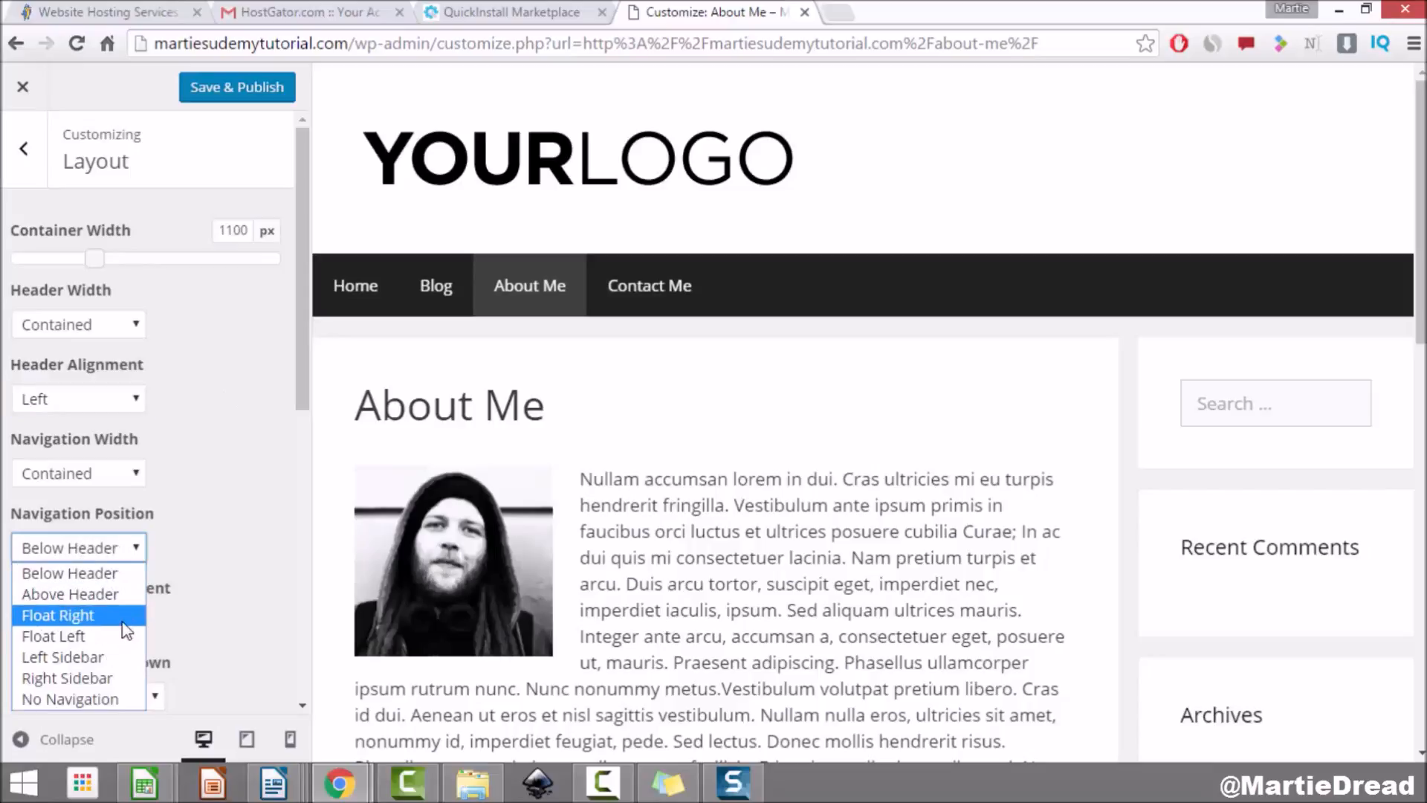
pyautogui.click(59, 615)
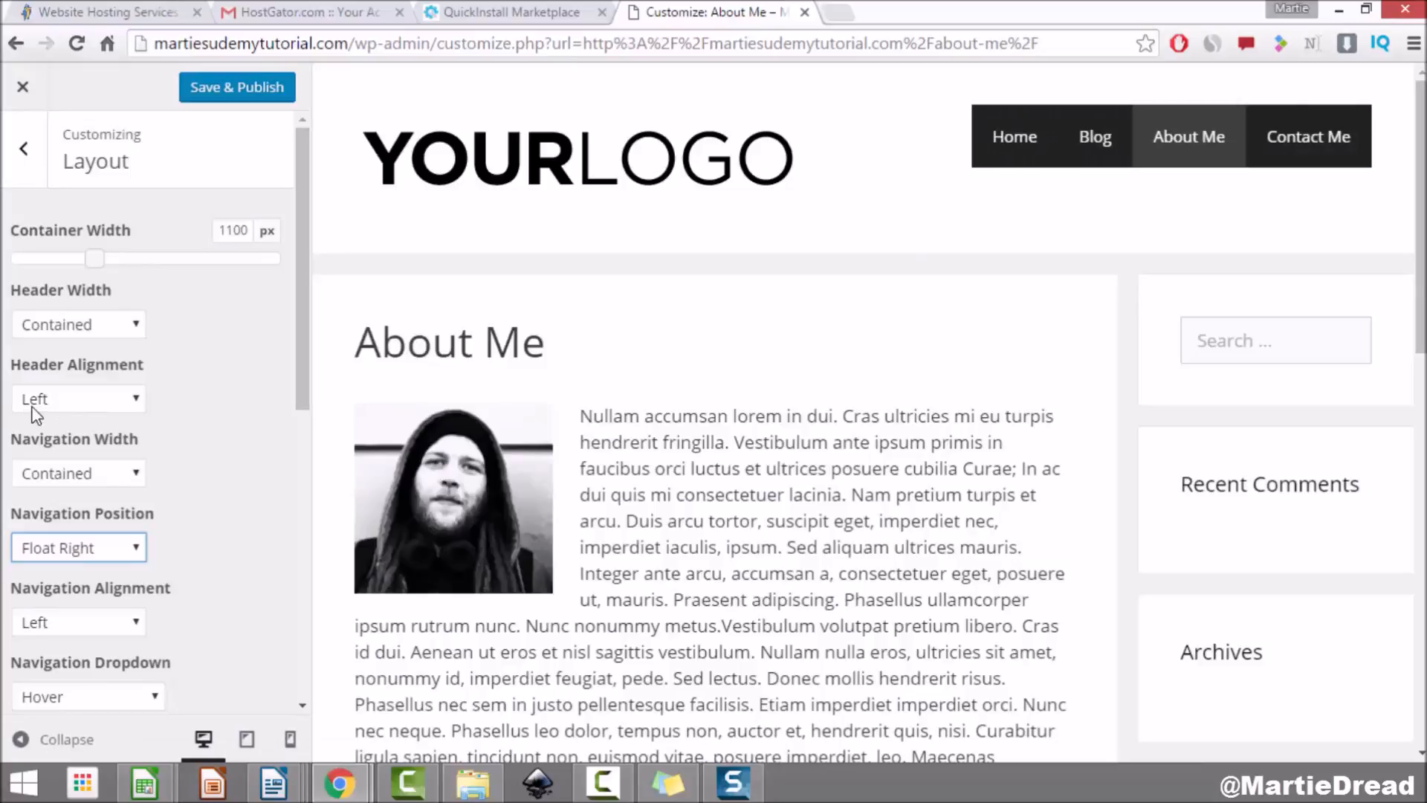
pyautogui.click(73, 397)
pyautogui.click(80, 466)
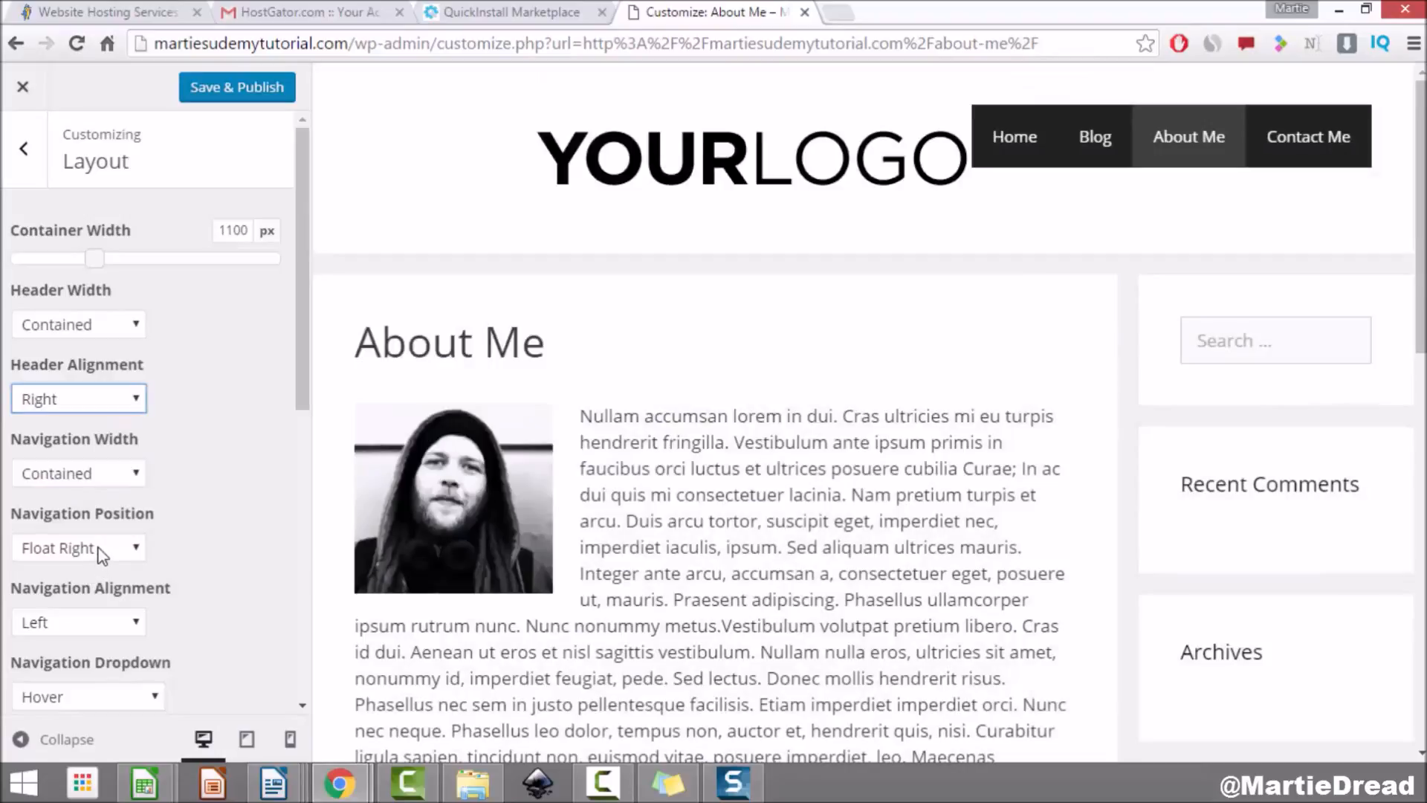
pyautogui.click(102, 554)
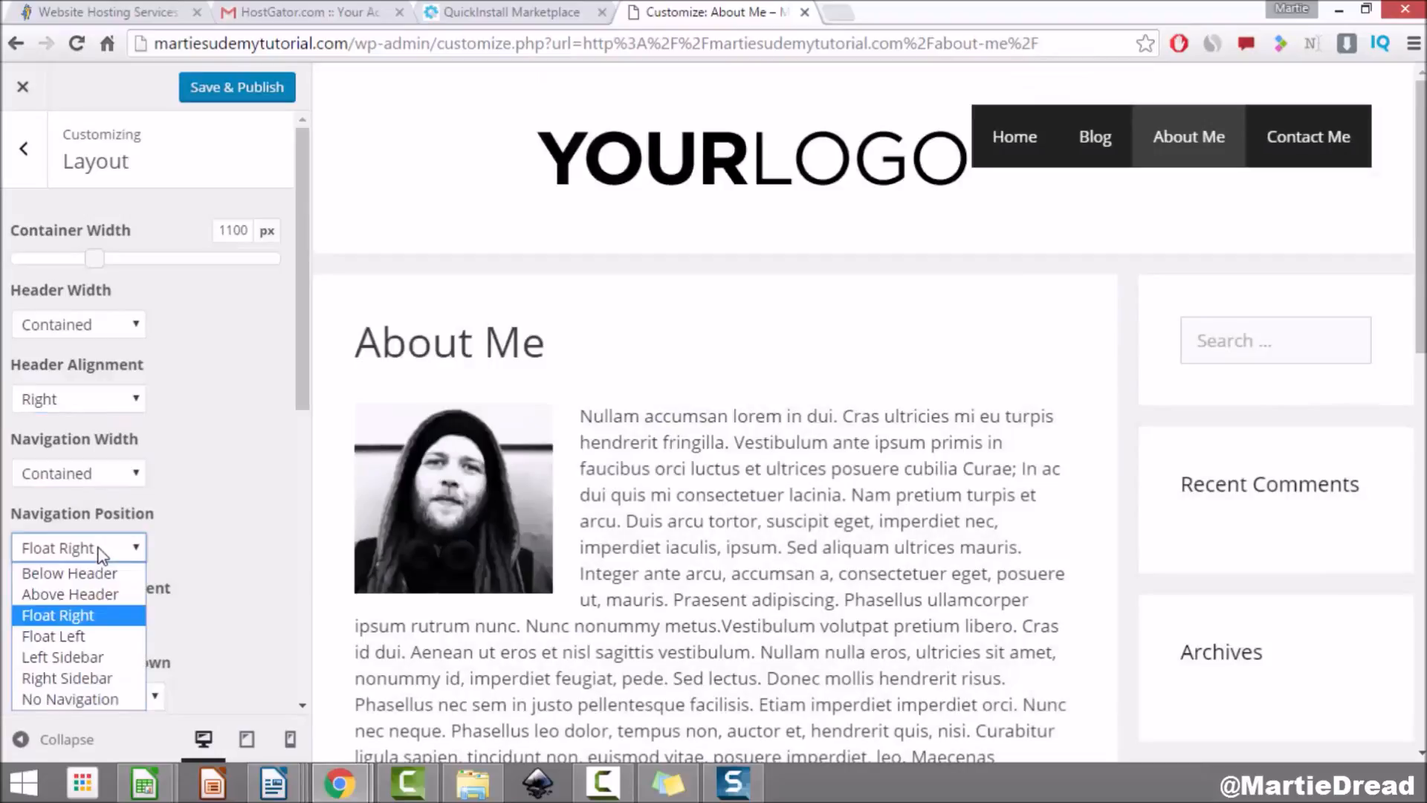
pyautogui.click(109, 637)
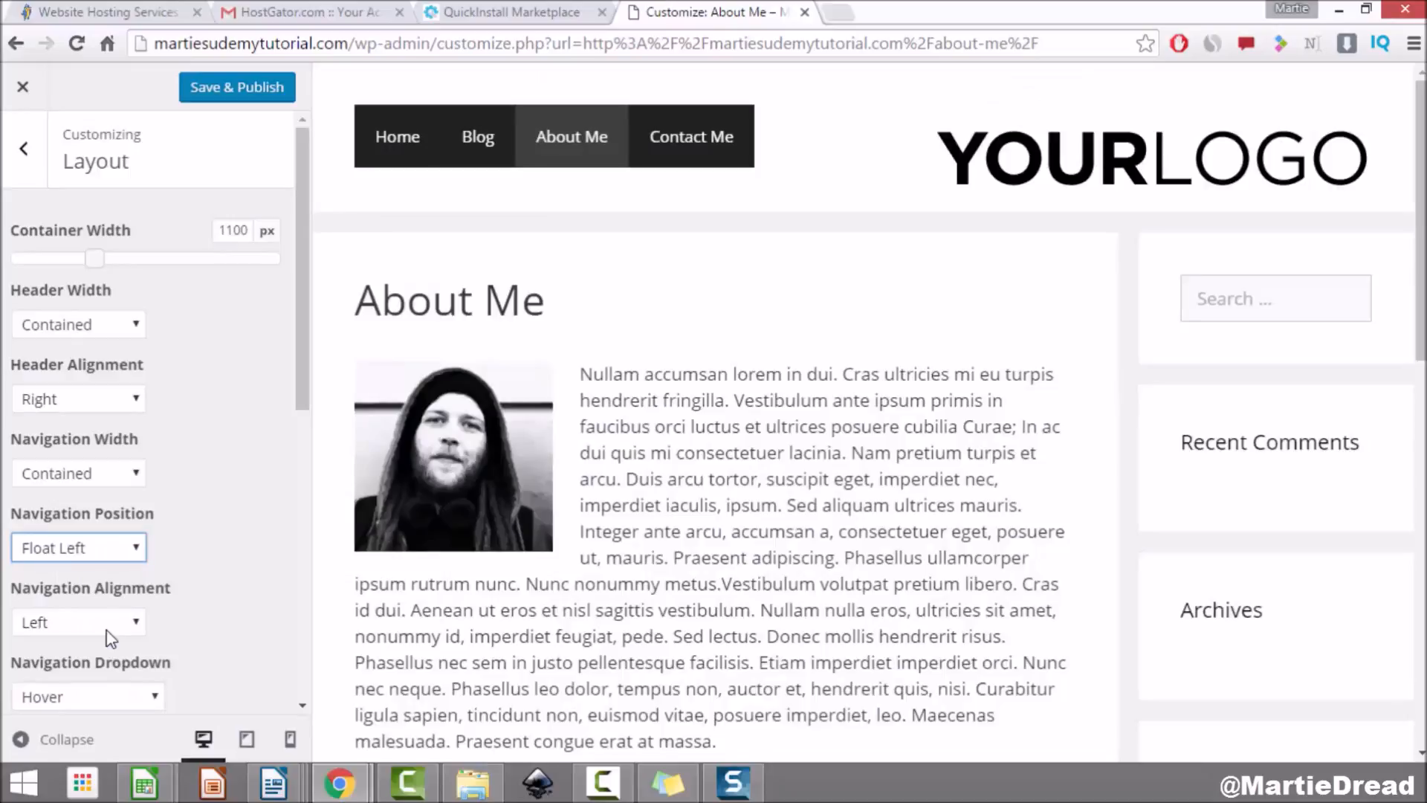
pyautogui.click(110, 550)
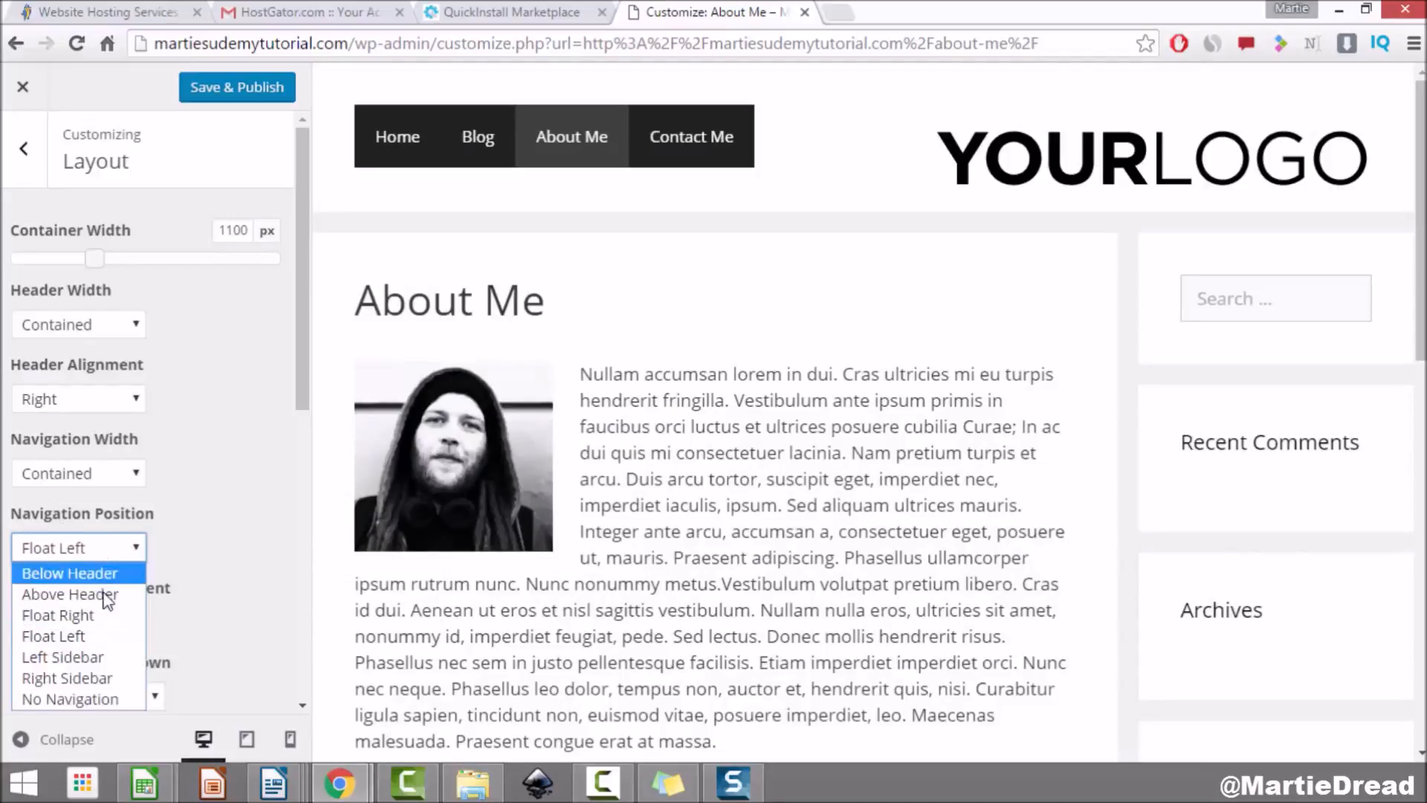
pyautogui.click(101, 617)
pyautogui.click(98, 407)
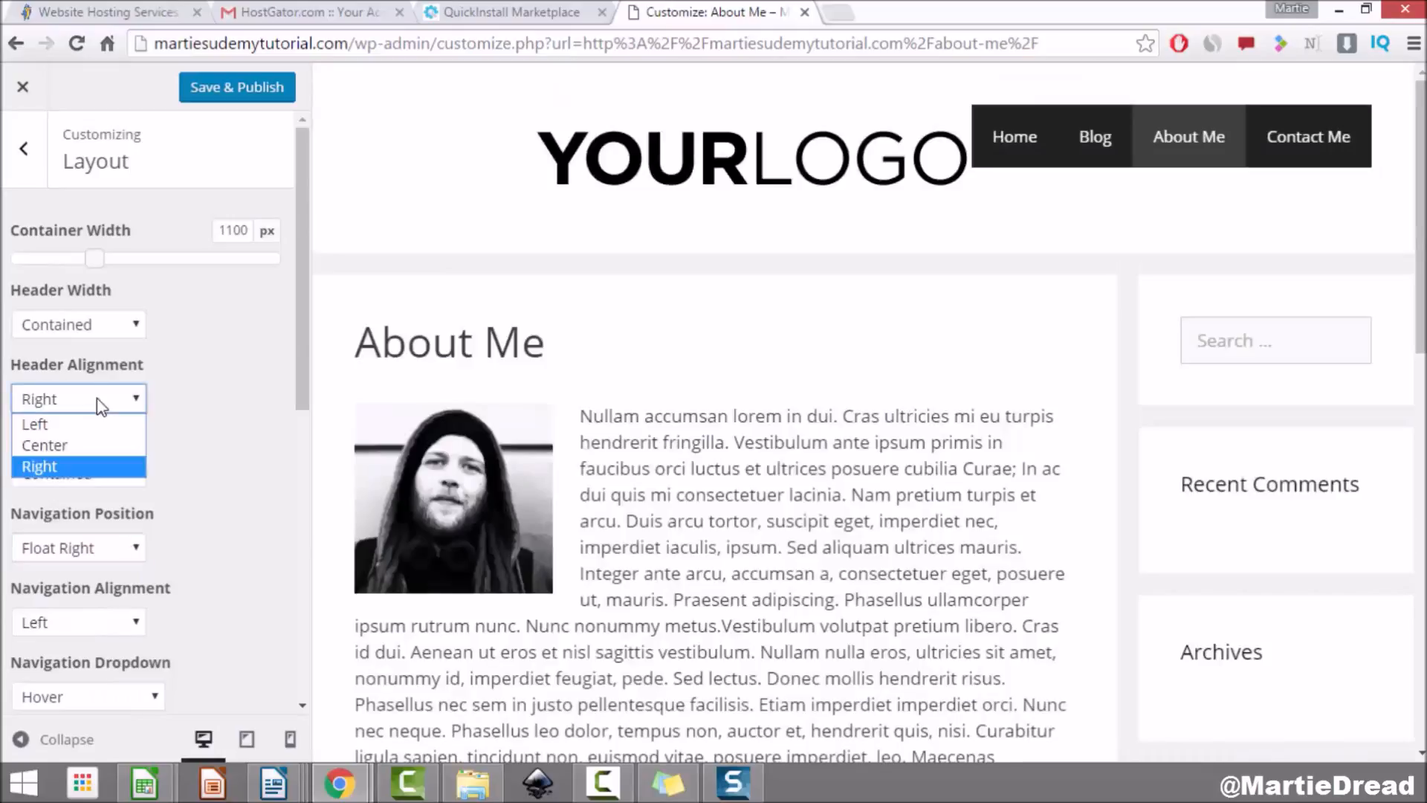
pyautogui.click(89, 423)
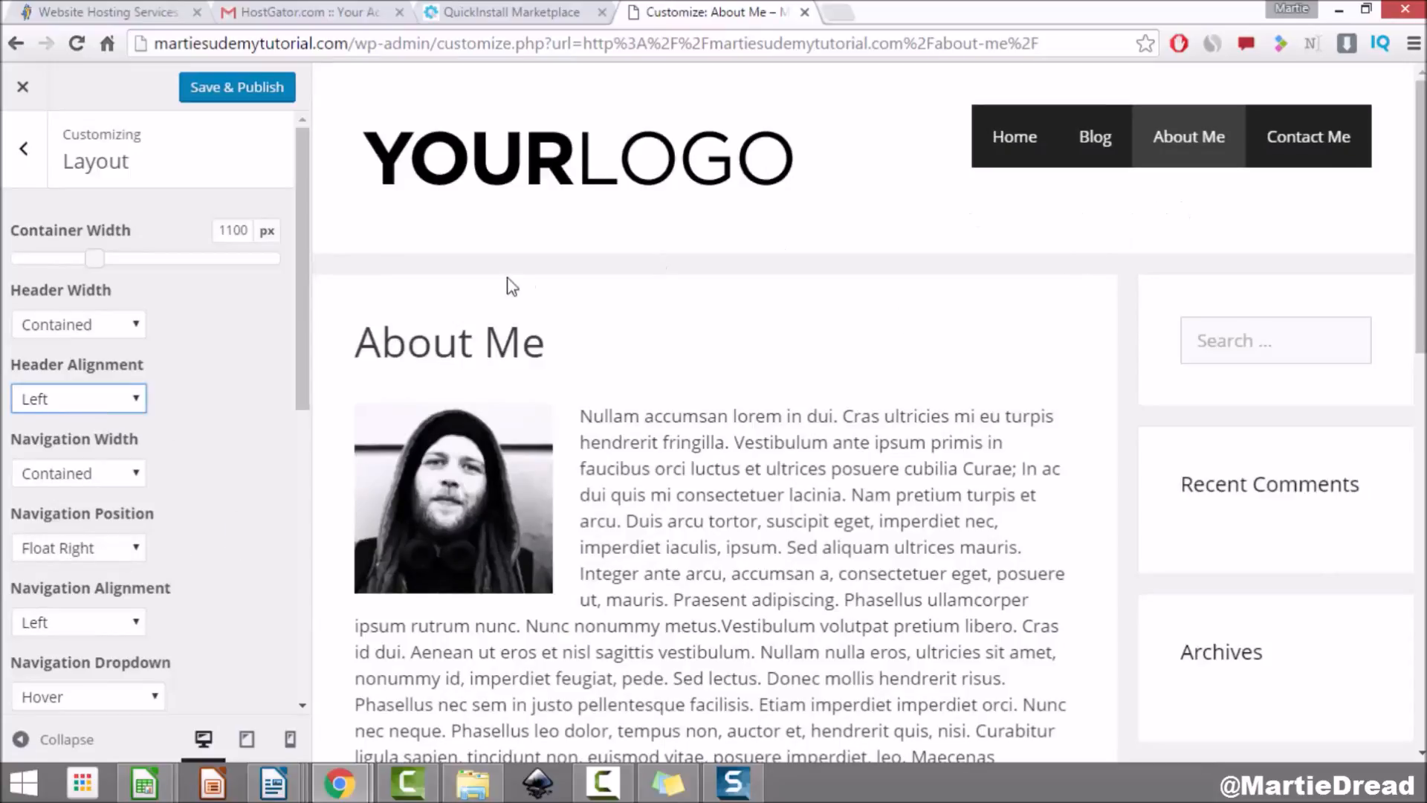
pyautogui.moveTo(306, 165); pyautogui.dragTo(298, 367)
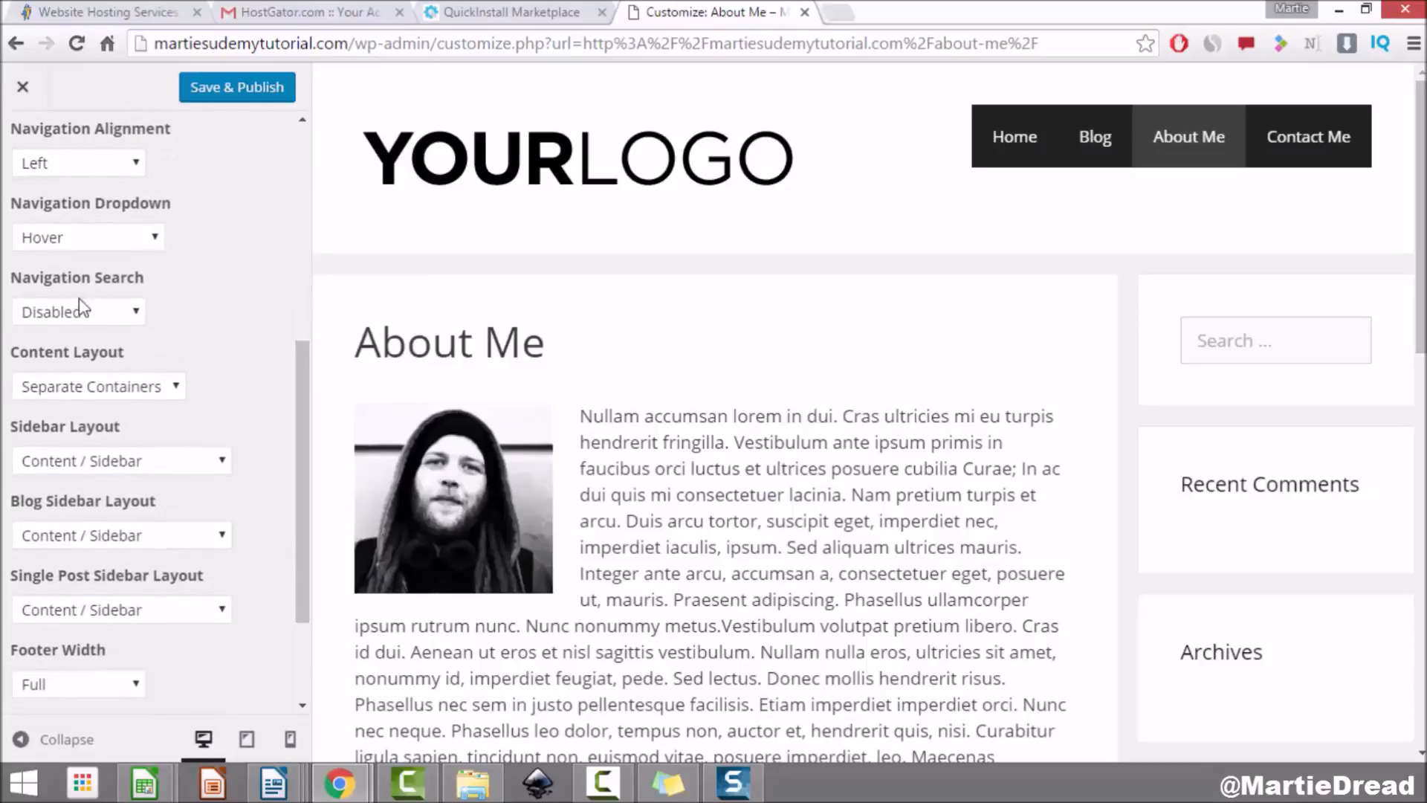
# Step: Set Navigation Search to Enabled and test the header search field by typing 'sear'
pyautogui.click(127, 313)
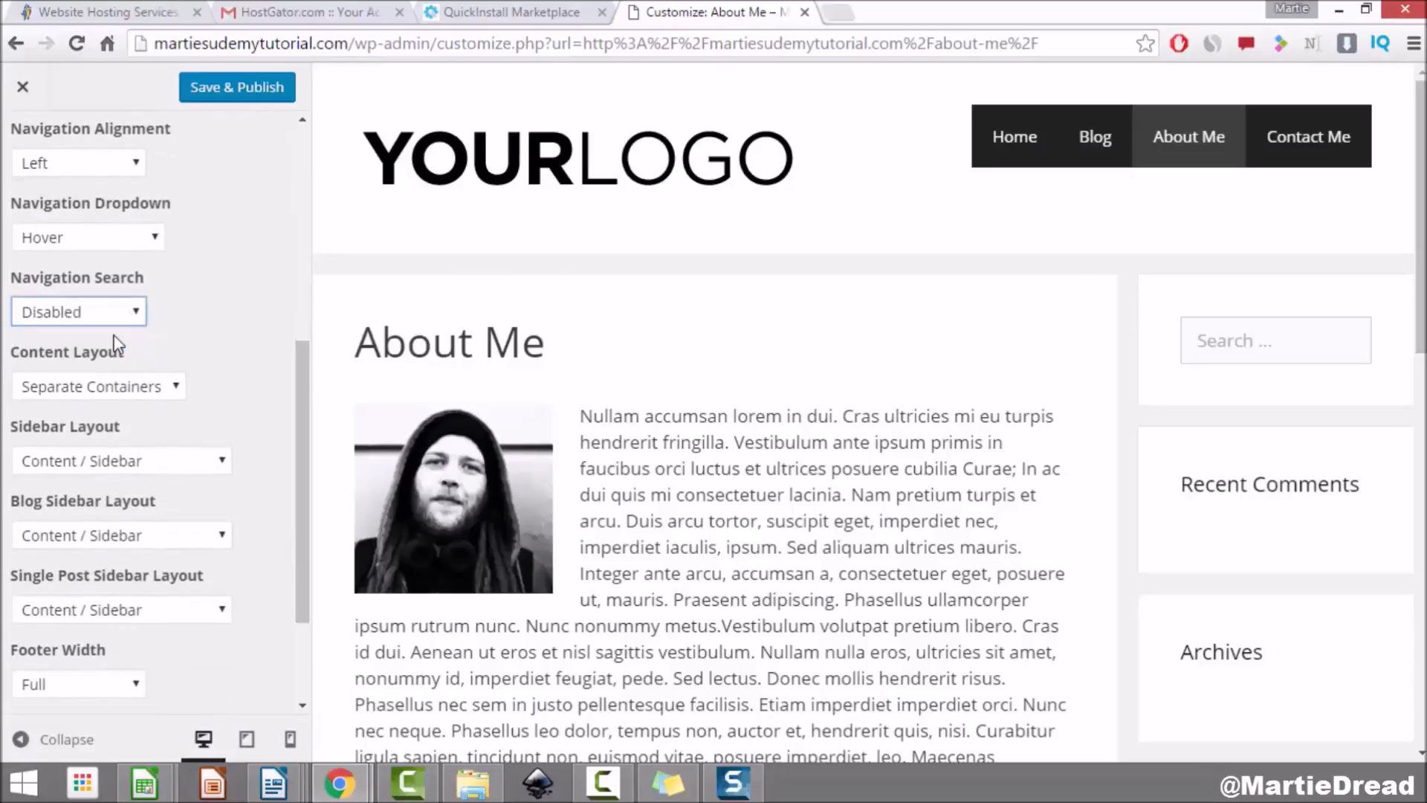
pyautogui.click(115, 333)
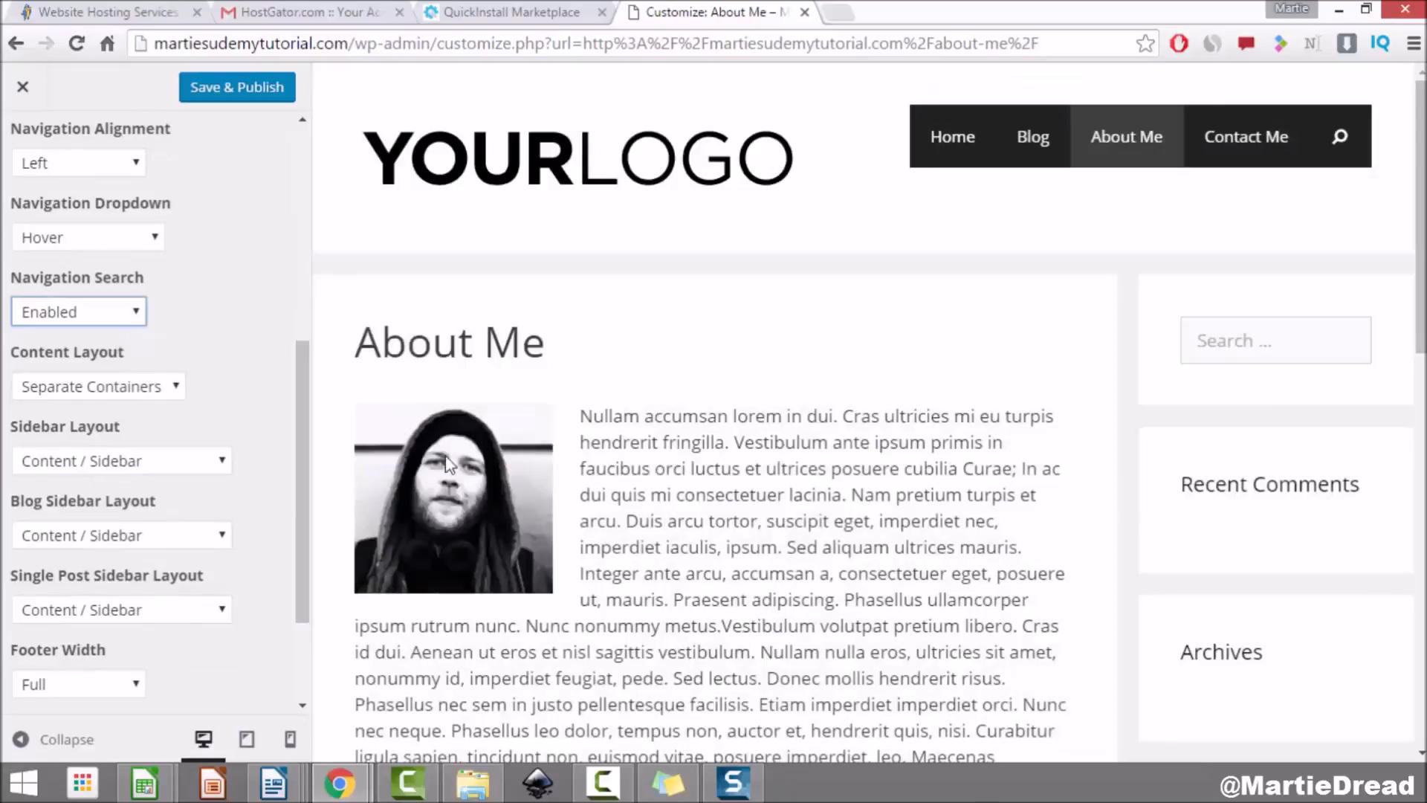
pyautogui.click(1340, 141)
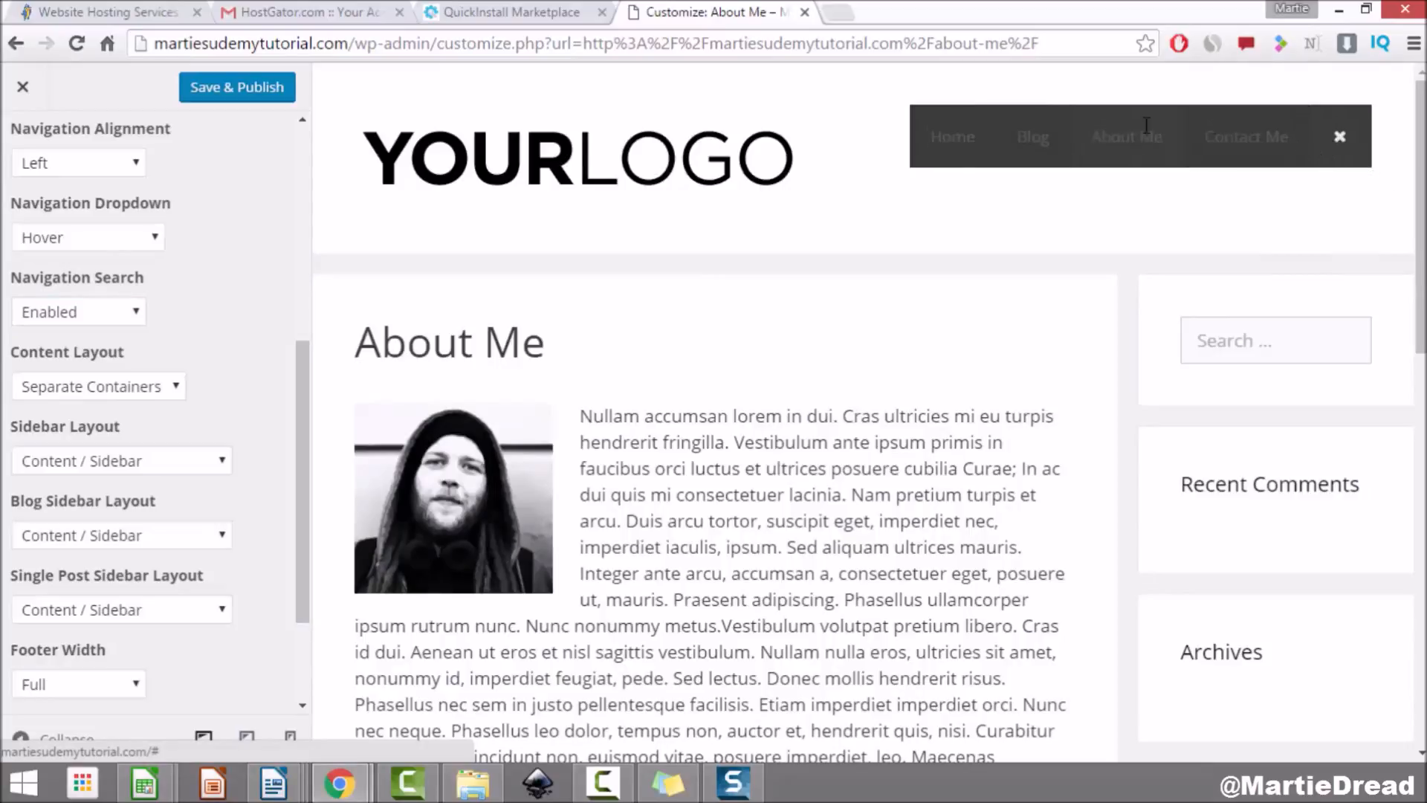
pyautogui.write('sear')
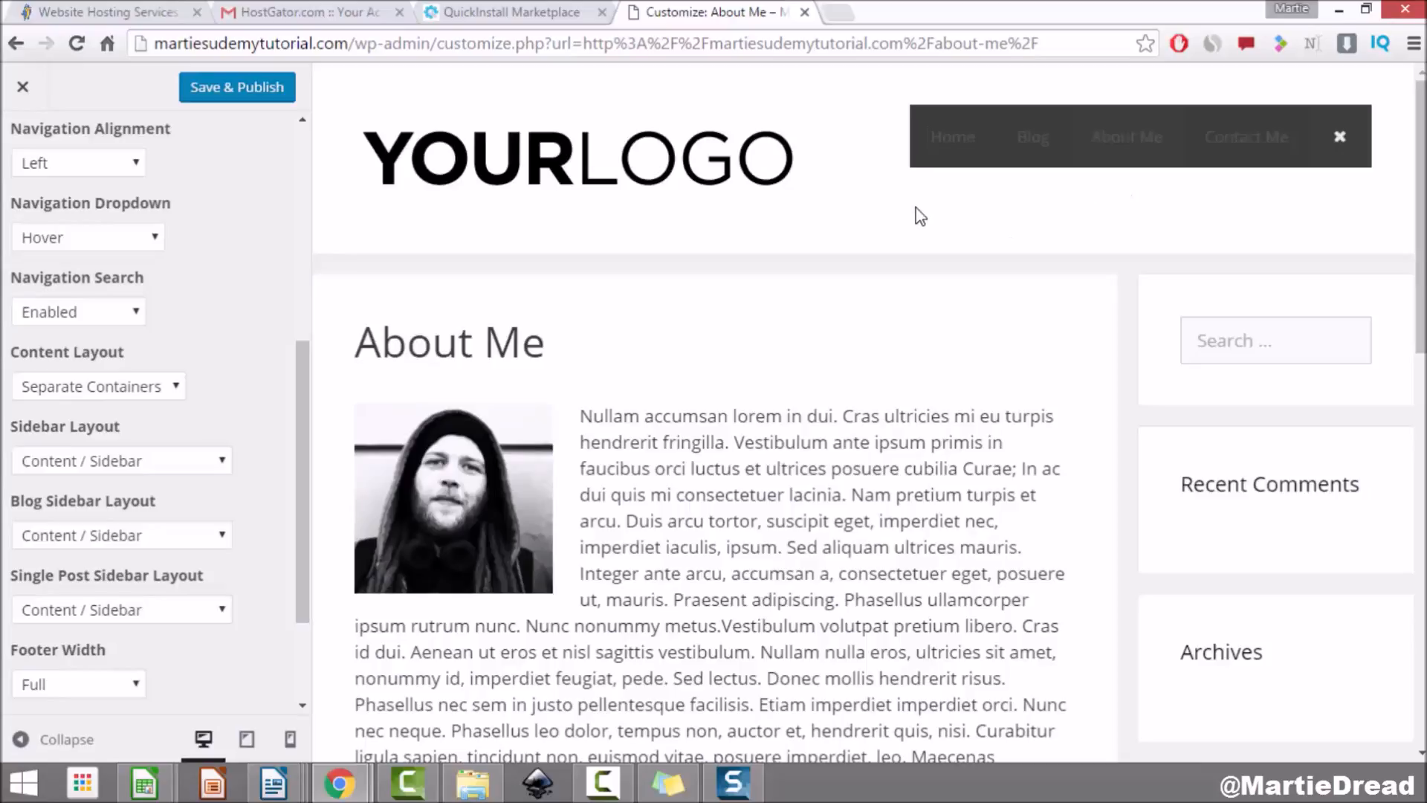
pyautogui.moveTo(298, 351); pyautogui.dragTo(313, 442)
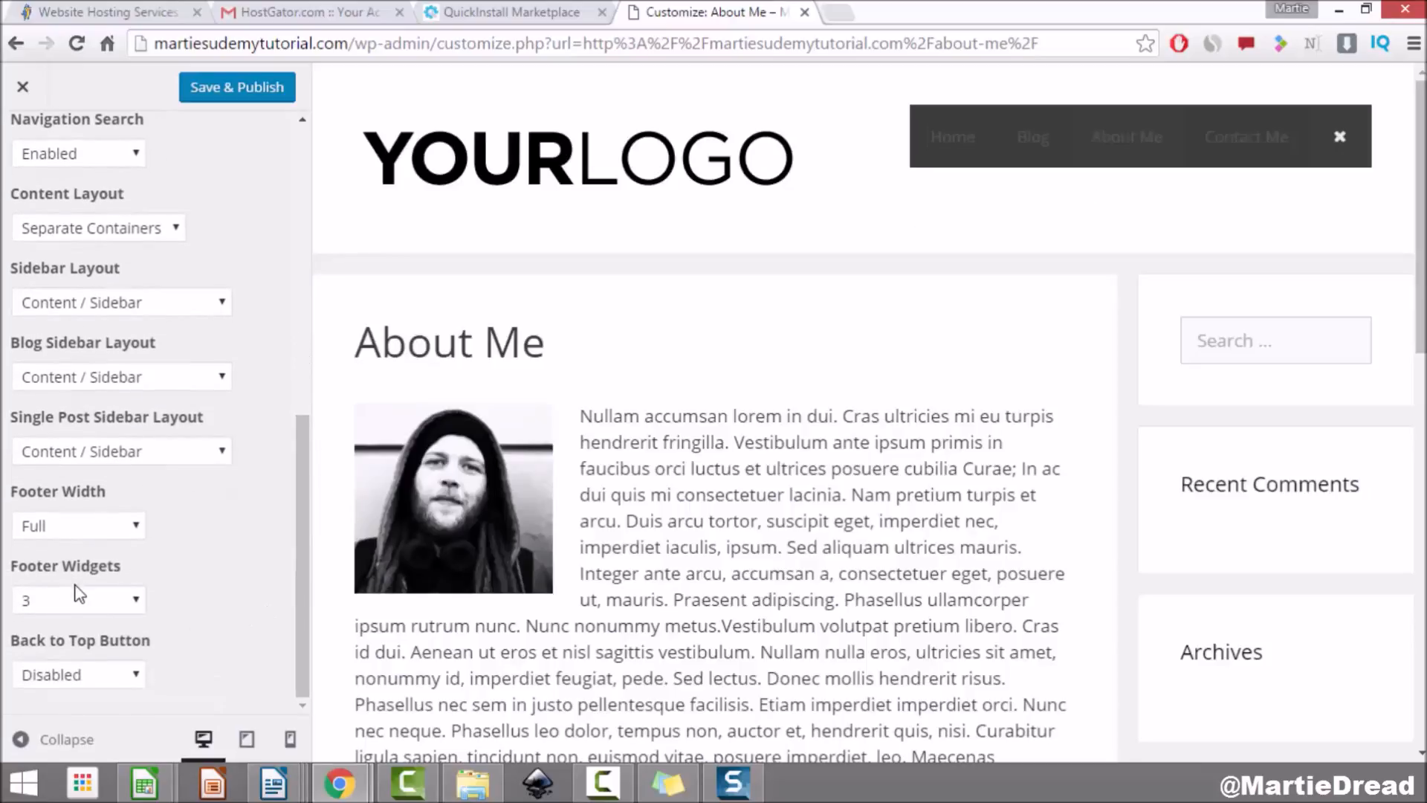
# Step: Try Footer Widgets at 0, then restore 3 and scroll the preview to compare
pyautogui.click(92, 600)
pyautogui.click(117, 623)
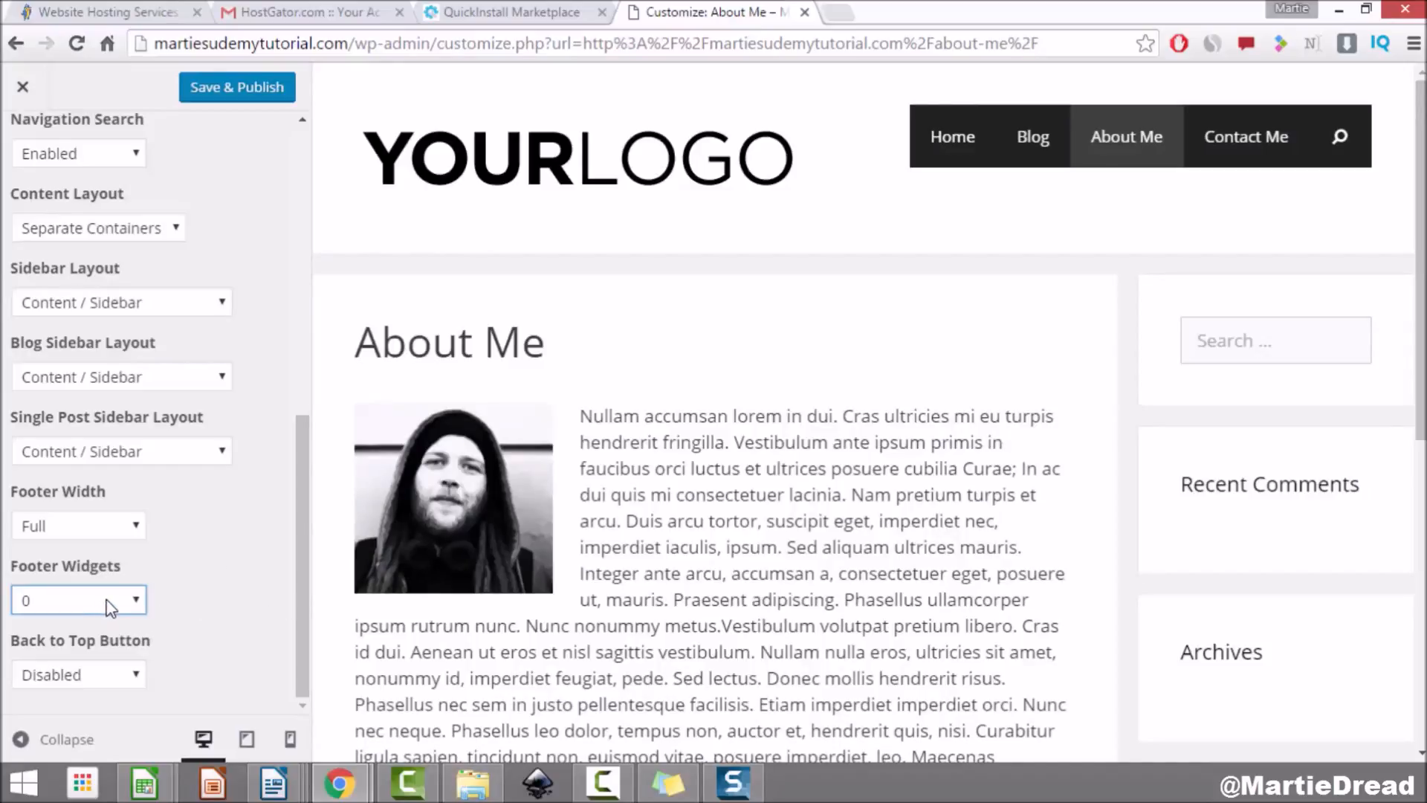
pyautogui.click(133, 587)
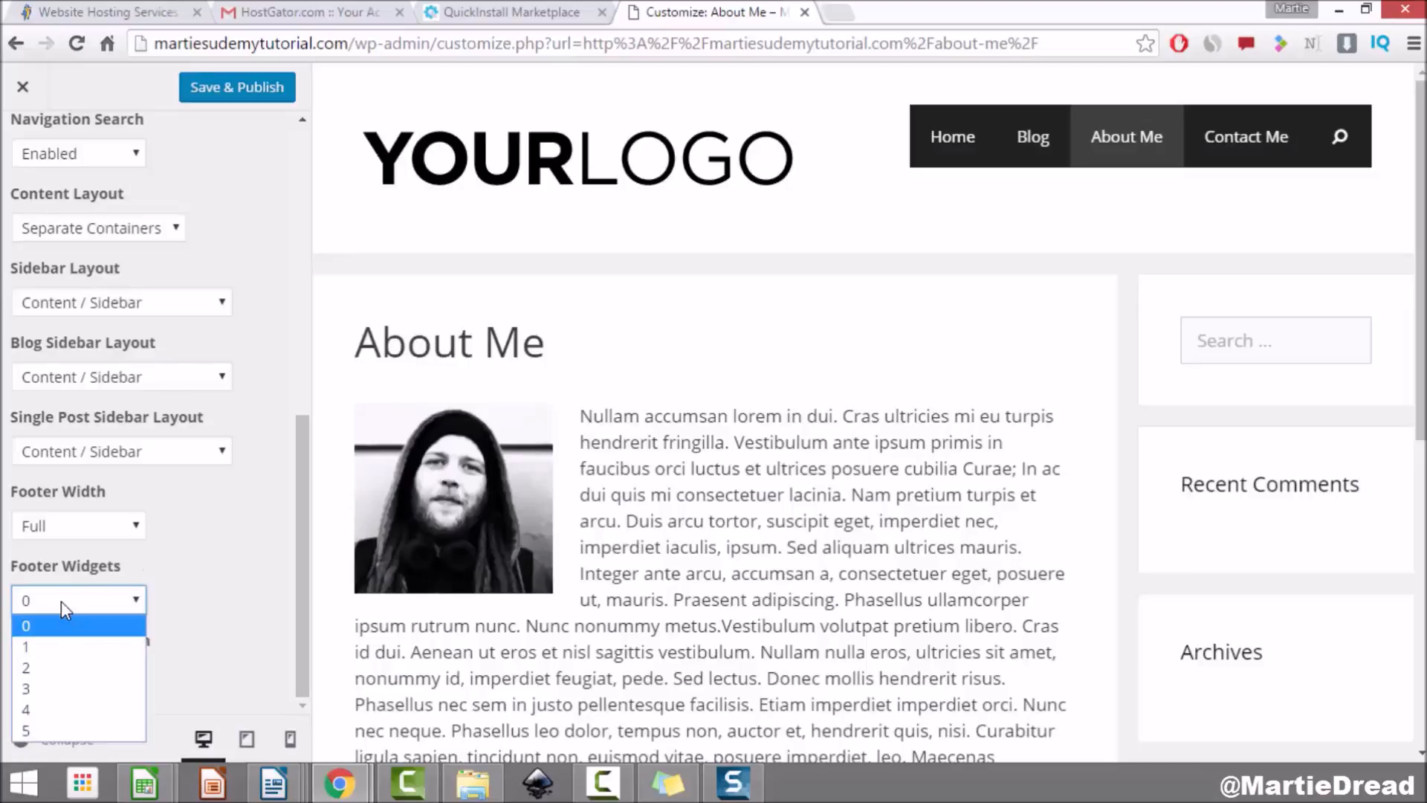
pyautogui.click(85, 693)
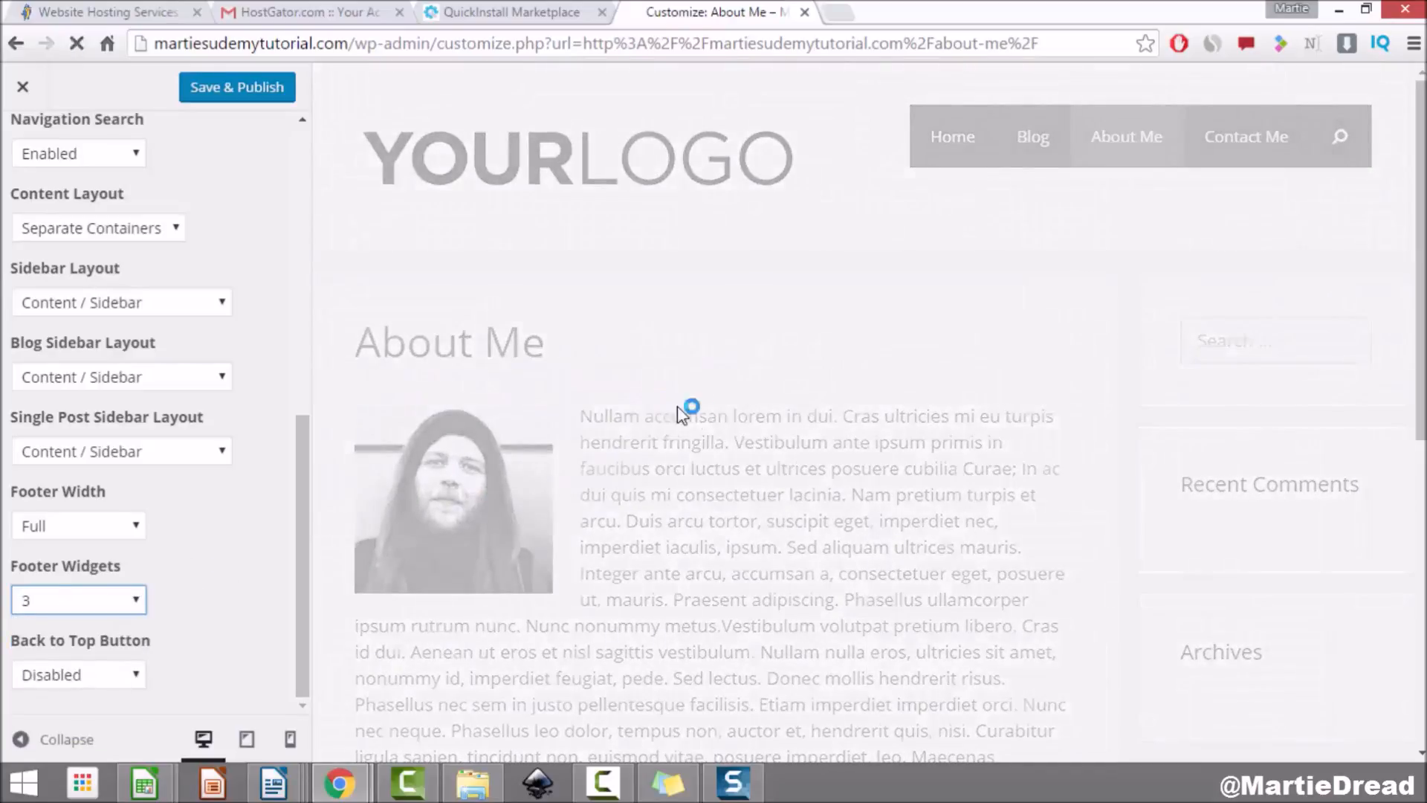
pyautogui.scroll(-10, 742, 367)
pyautogui.scroll(-2, 742, 365)
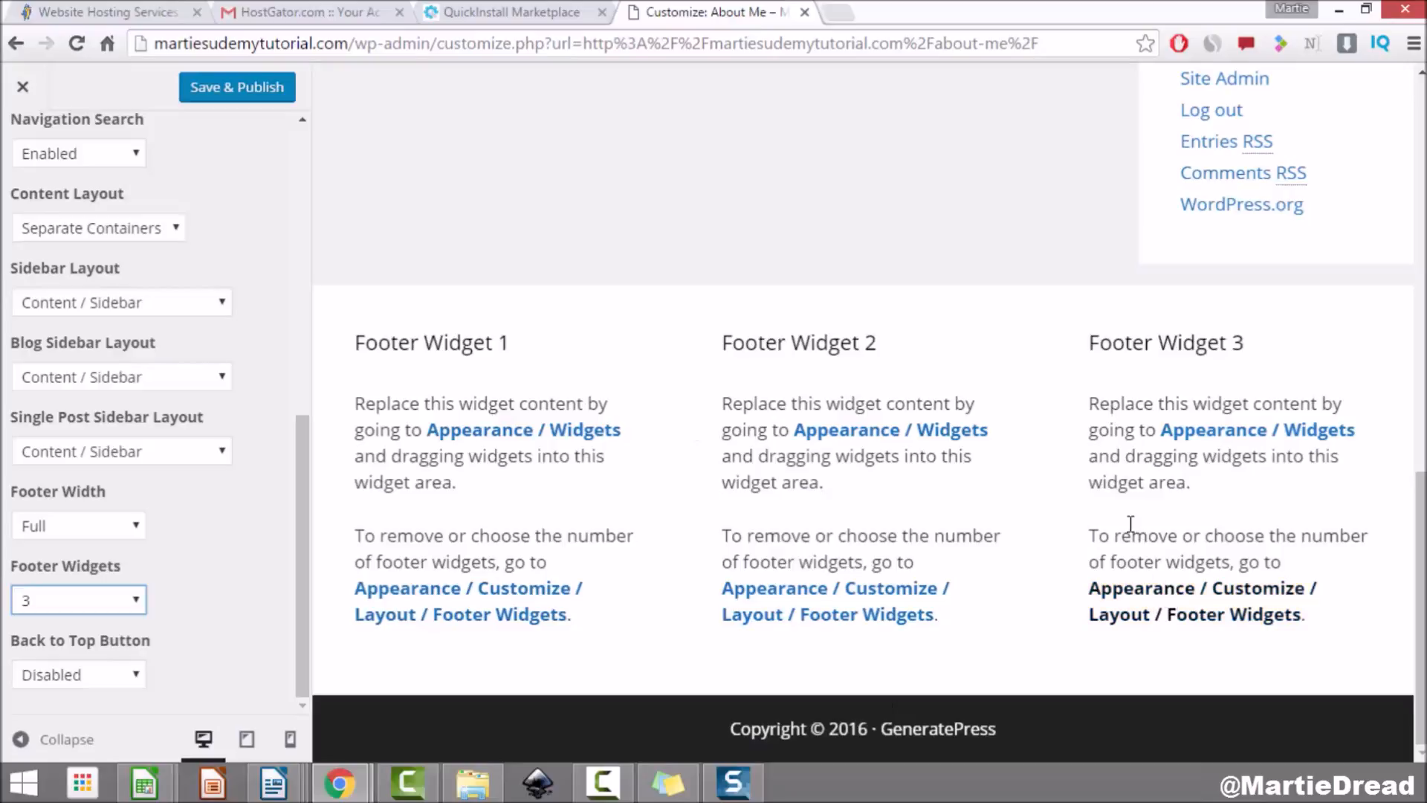
pyautogui.scroll(5, 959, 385)
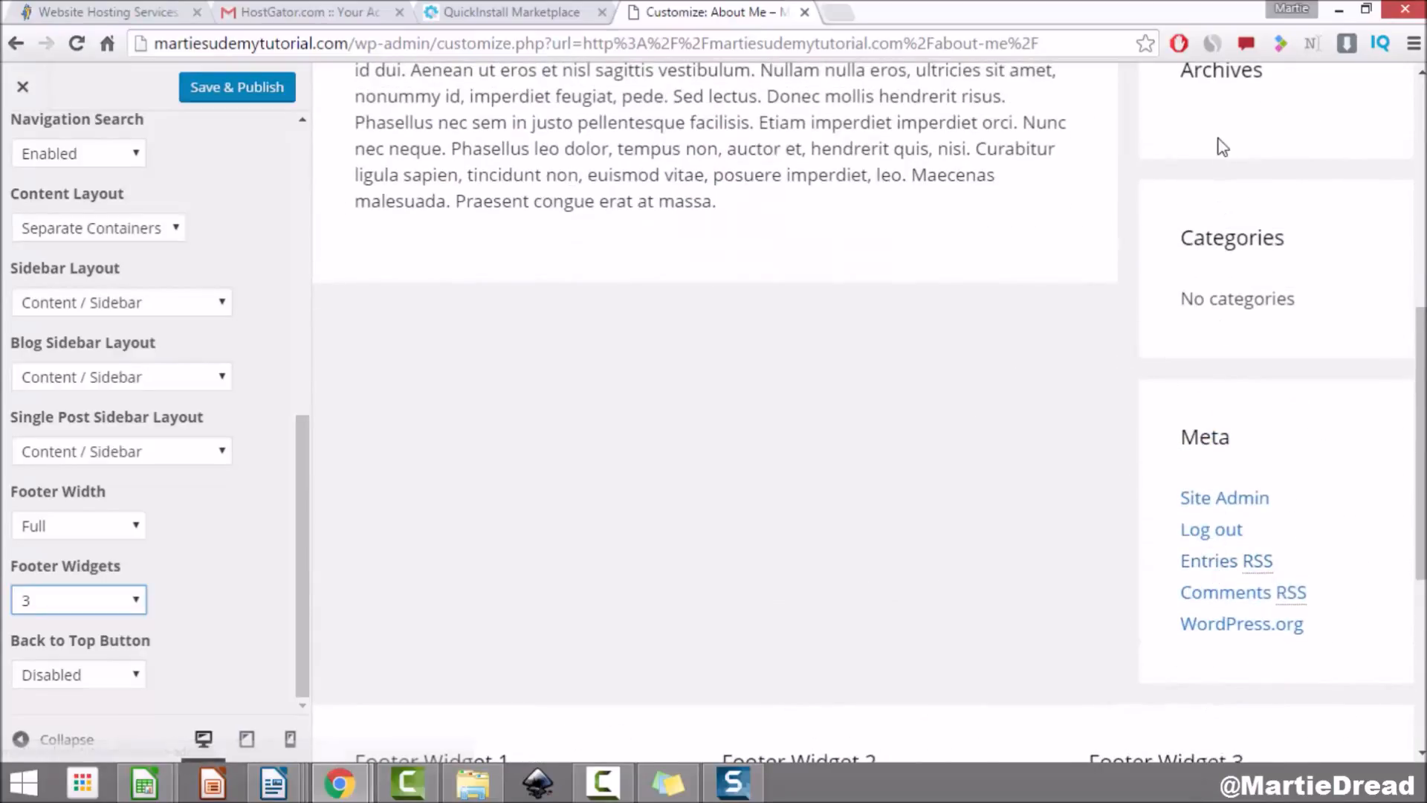
pyautogui.scroll(-3, 1249, 408)
pyautogui.scroll(2, 1253, 403)
pyautogui.scroll(3, 1253, 403)
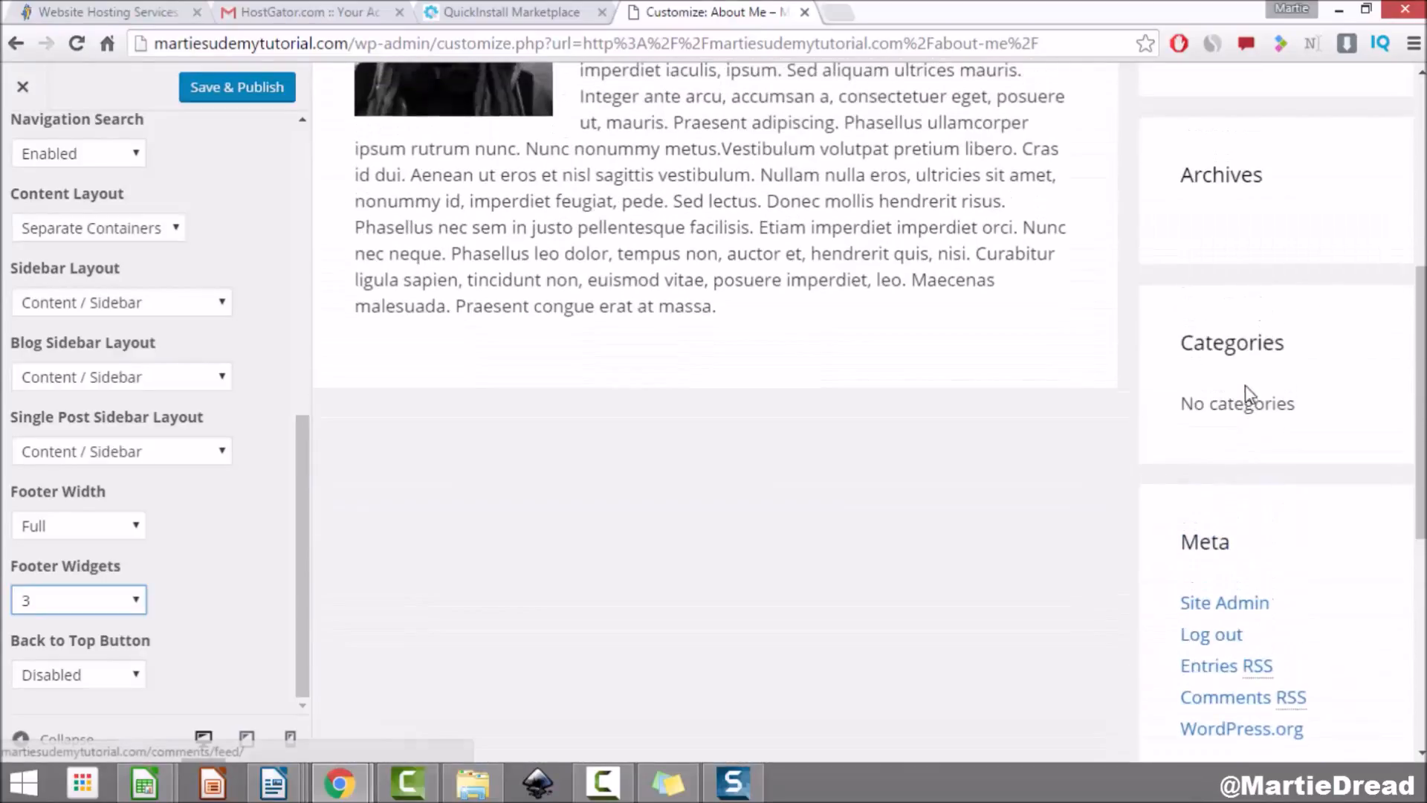
pyautogui.scroll(-5, 1236, 373)
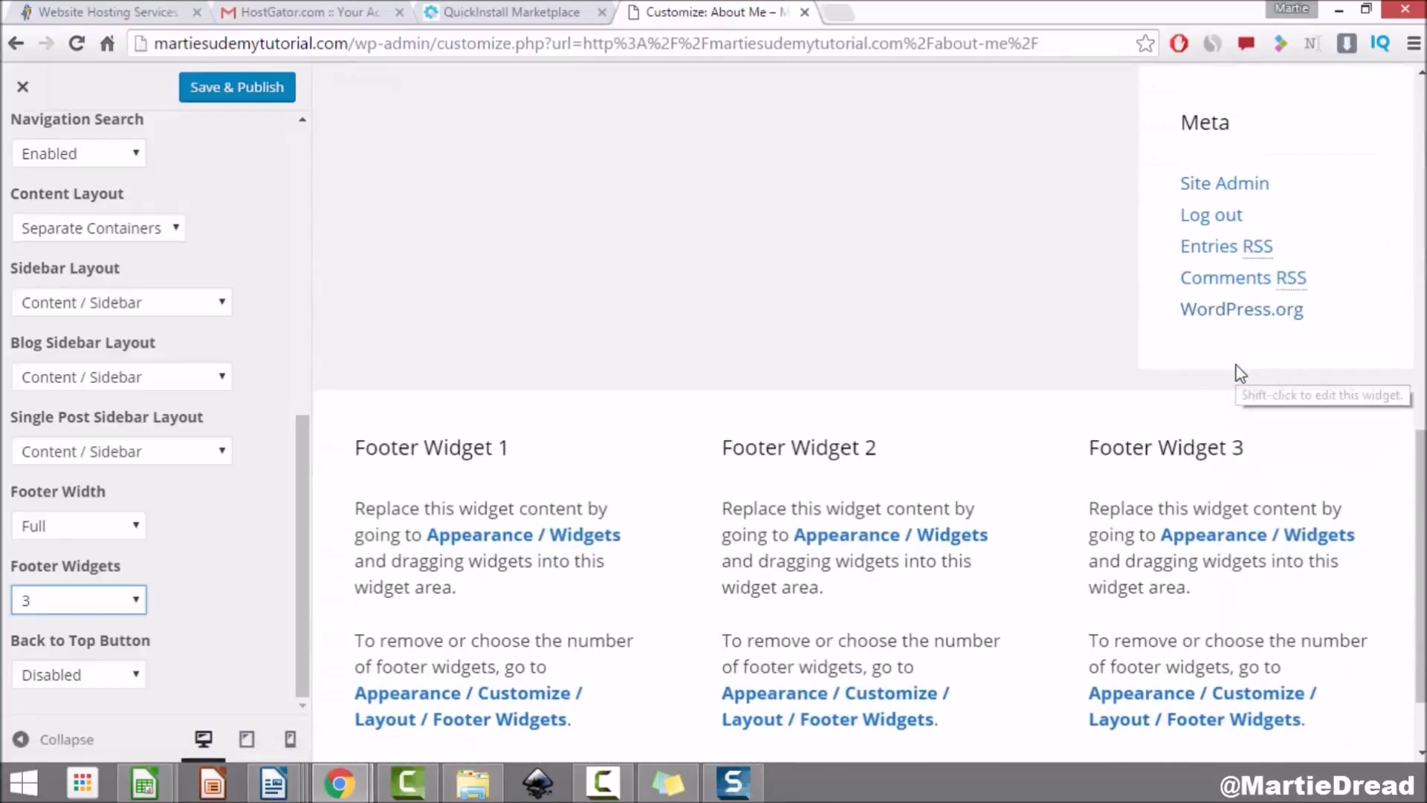
pyautogui.scroll(-2, 1240, 373)
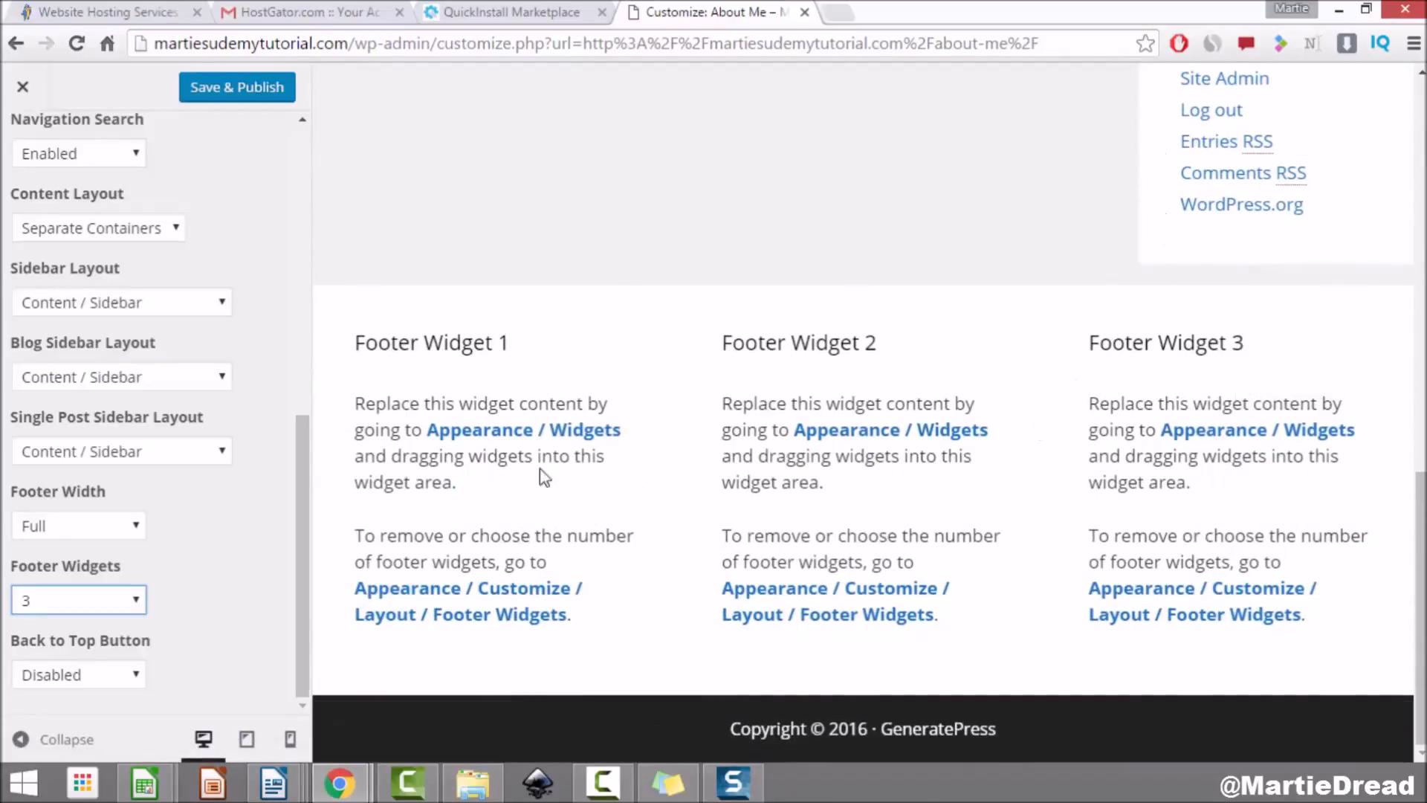
# Step: Set Footer Widgets to 0 and check the preview without footer widget areas
pyautogui.click(99, 602)
pyautogui.click(96, 617)
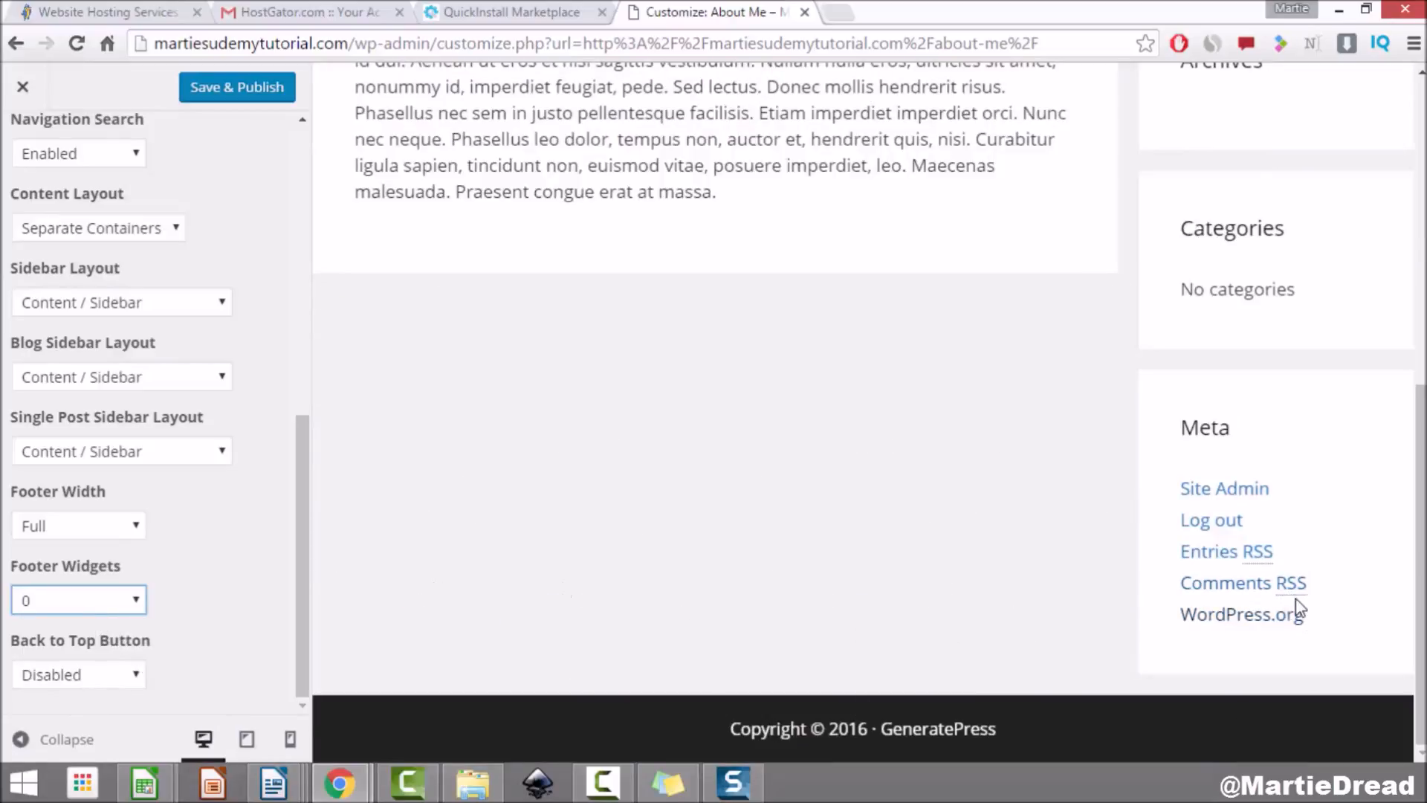
pyautogui.scroll(5, 1286, 602)
pyautogui.scroll(2, 1301, 335)
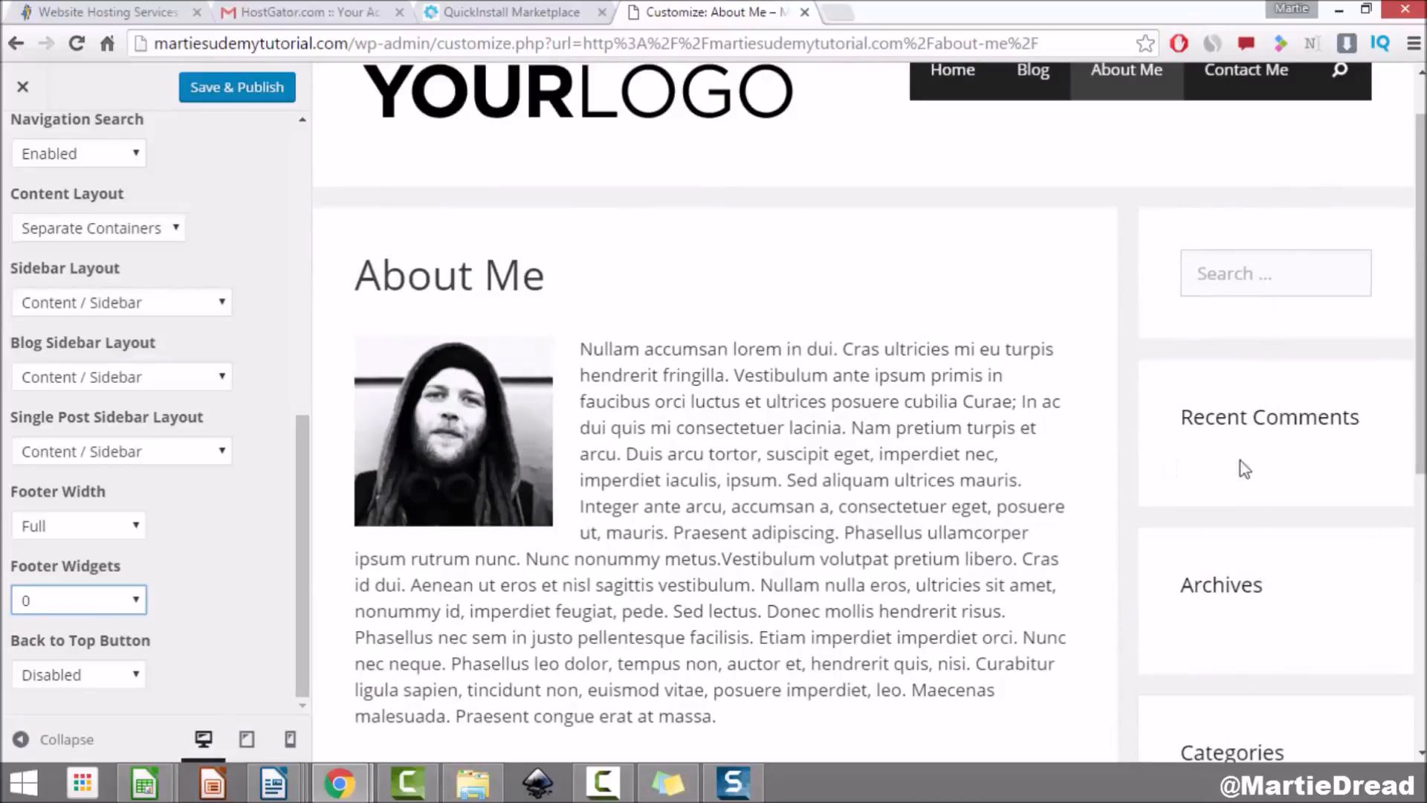
pyautogui.scroll(-4, 1207, 462)
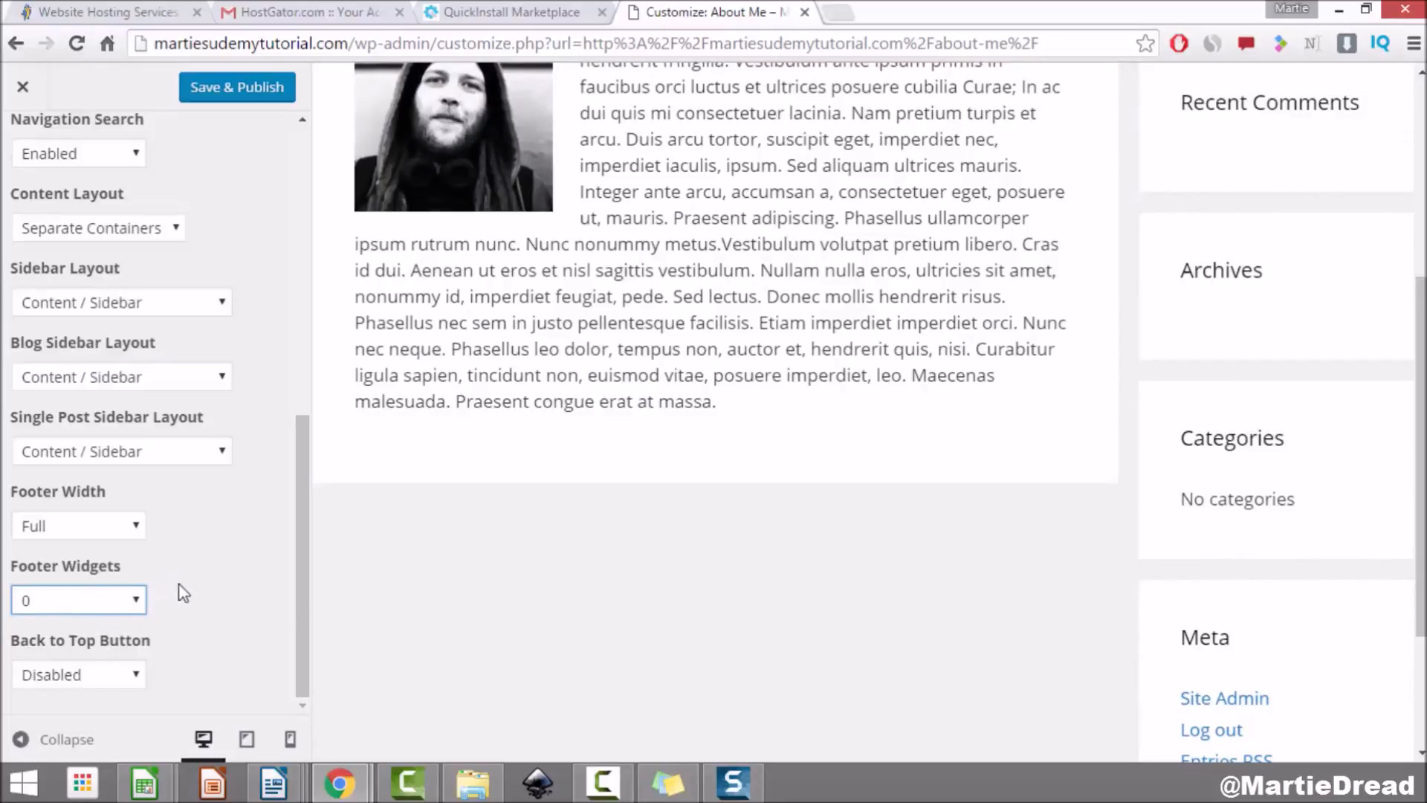
pyautogui.click(52, 682)
pyautogui.click(63, 698)
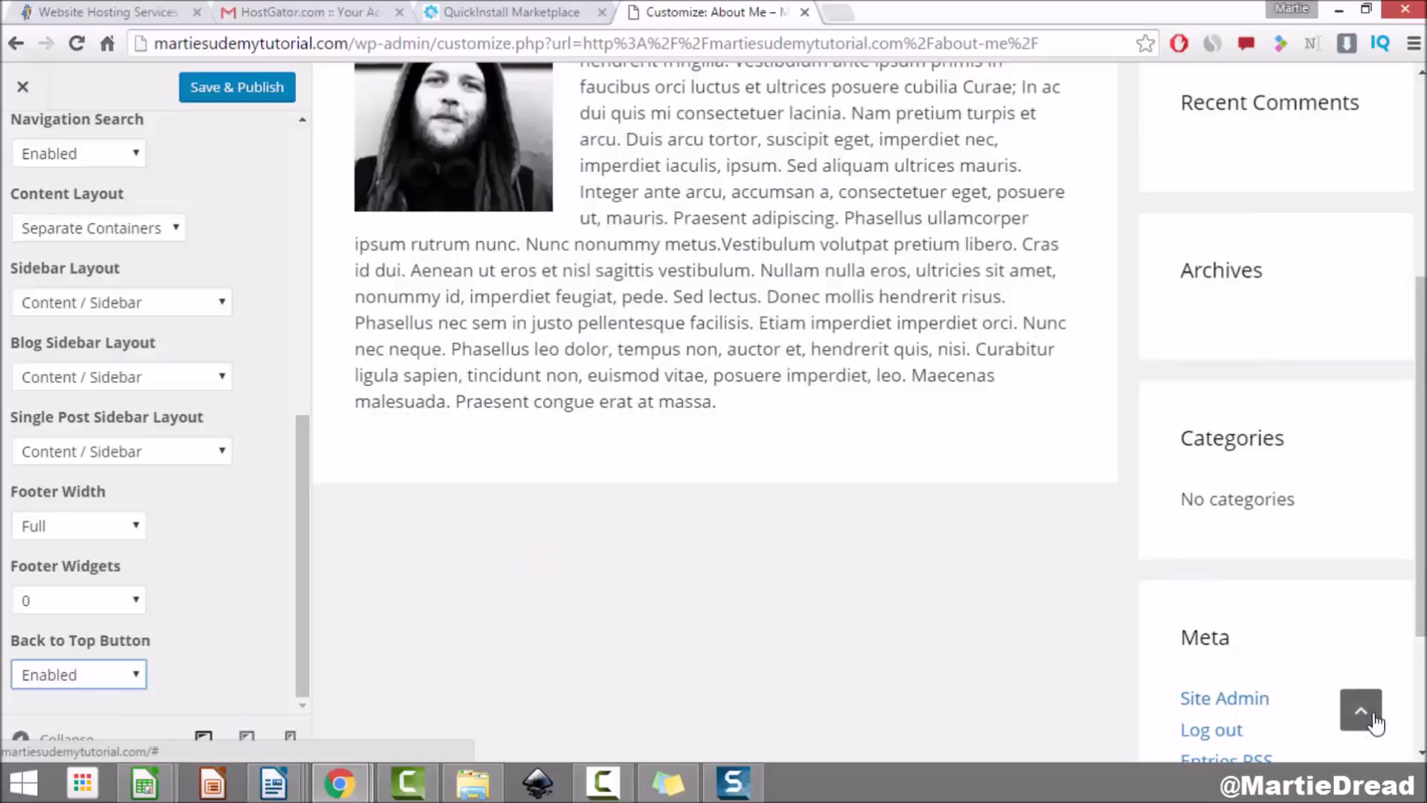
pyautogui.scroll(-2, 946, 531)
pyautogui.scroll(-1, 942, 531)
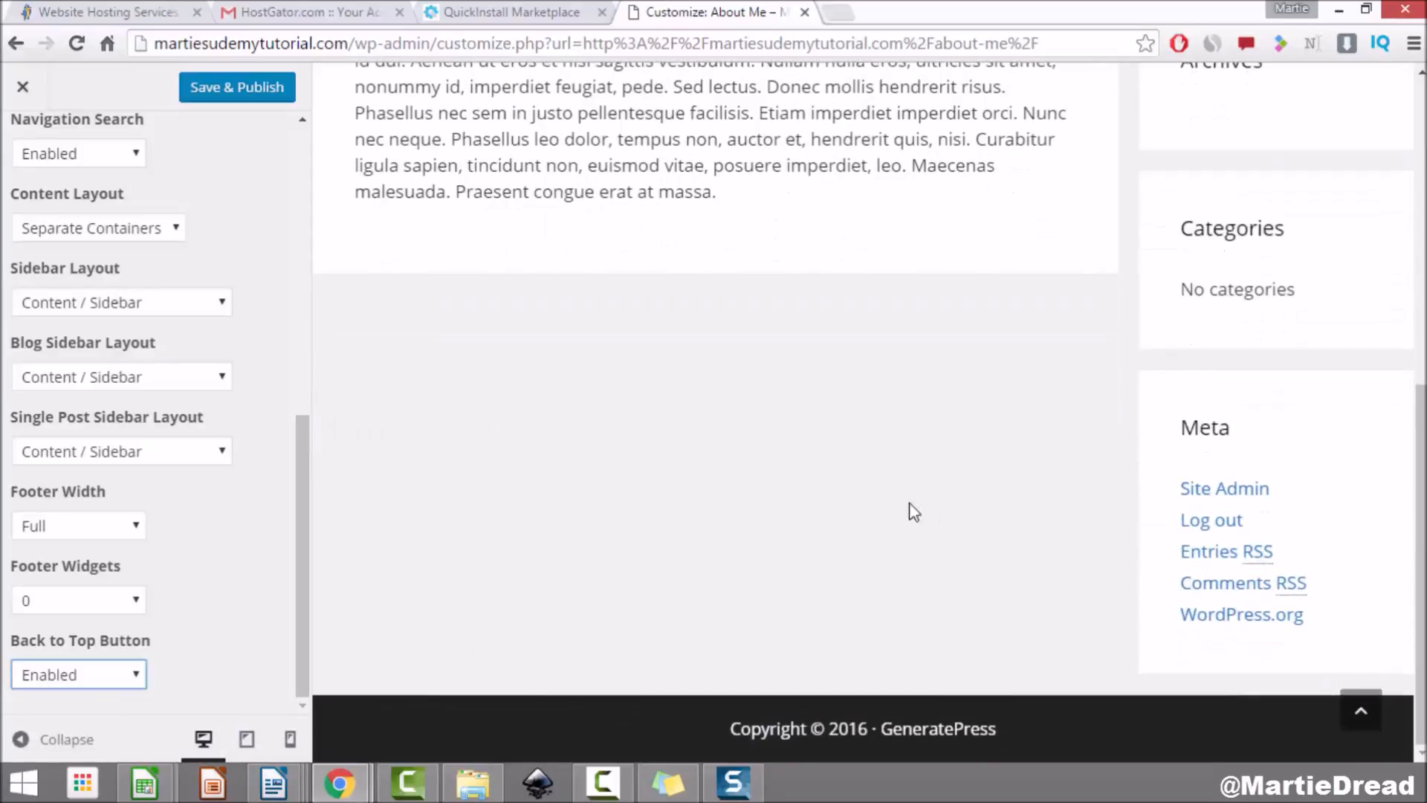
pyautogui.click(1361, 711)
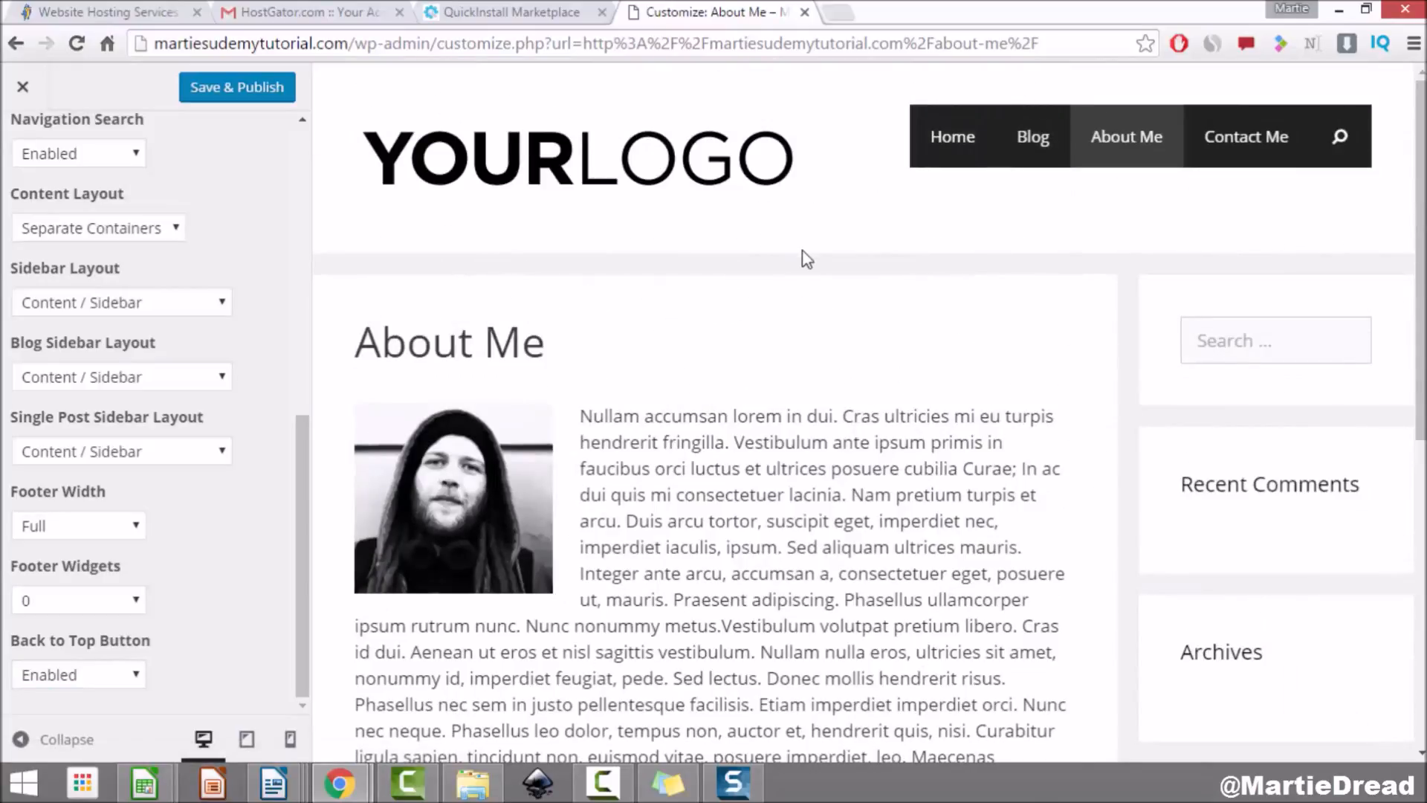
pyautogui.click(67, 675)
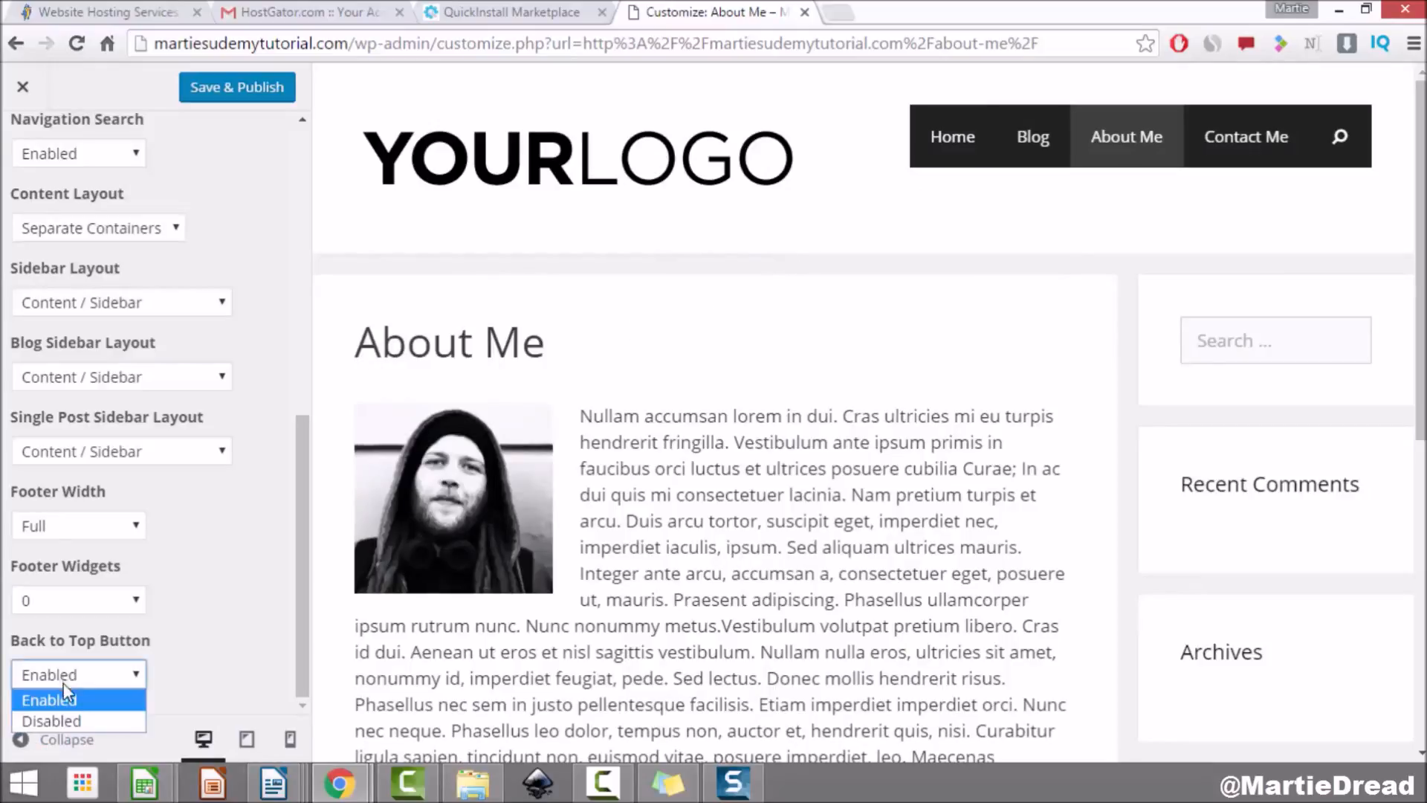
pyautogui.click(73, 721)
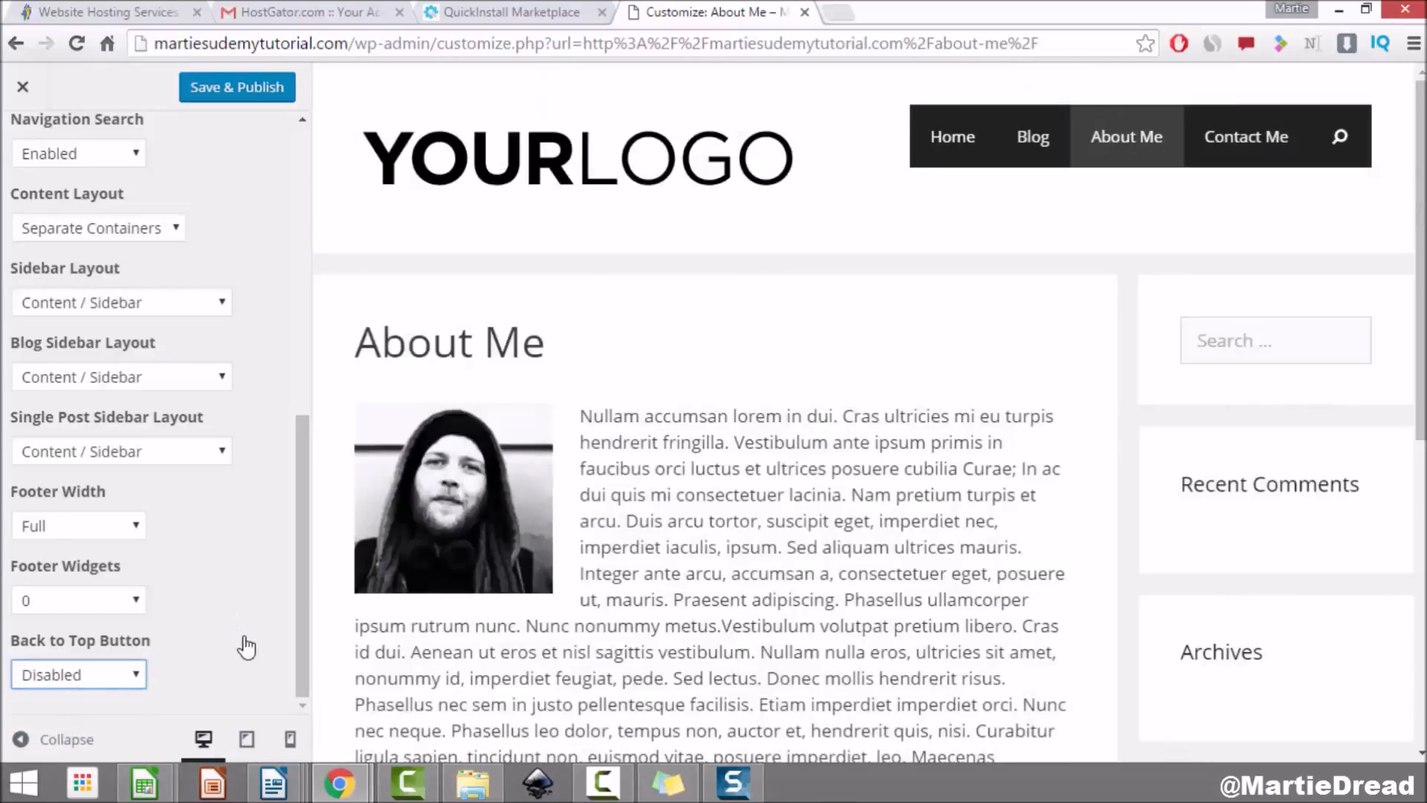
pyautogui.scroll(8, 223, 632)
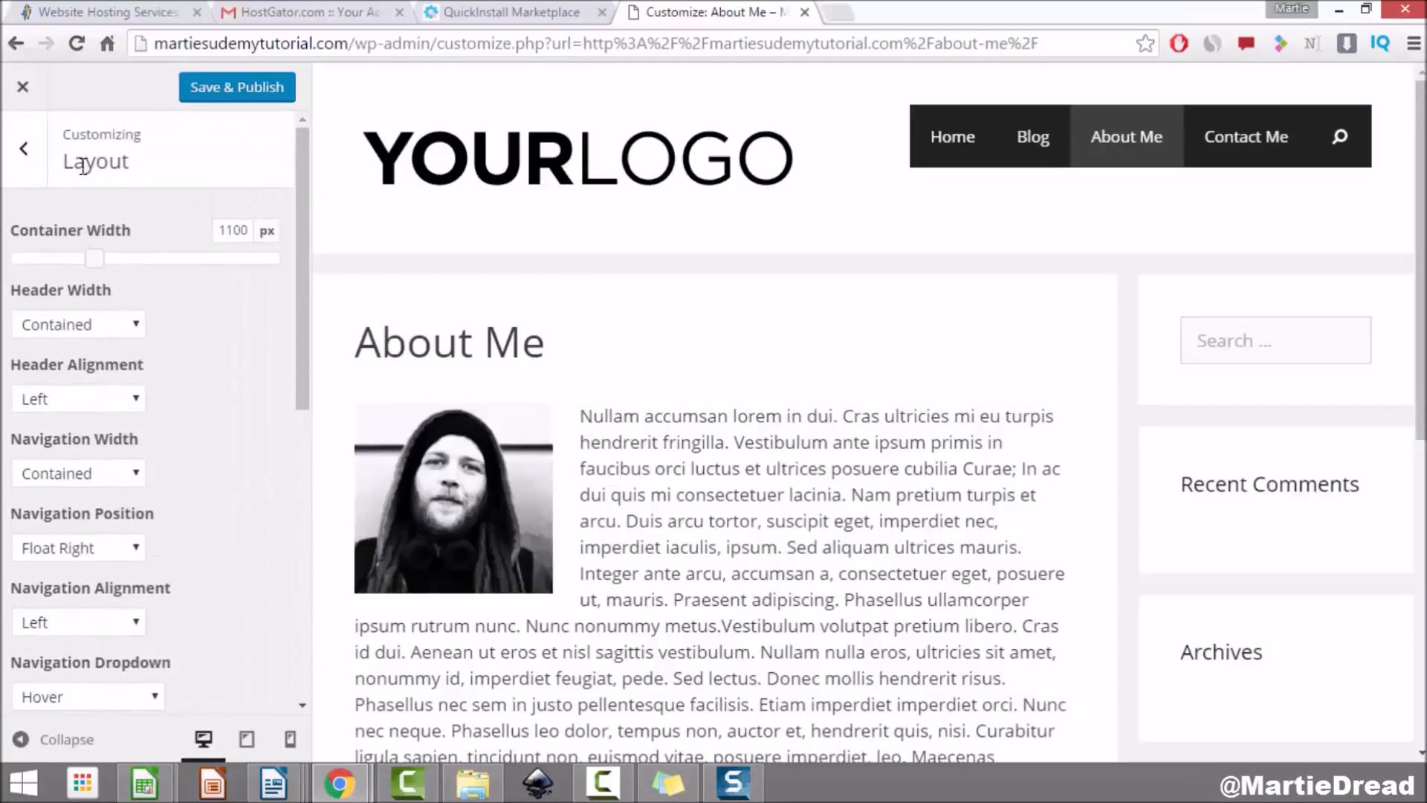
# Step: Save & Publish the Customizer settings and open the live Contact Me page
pyautogui.click(246, 89)
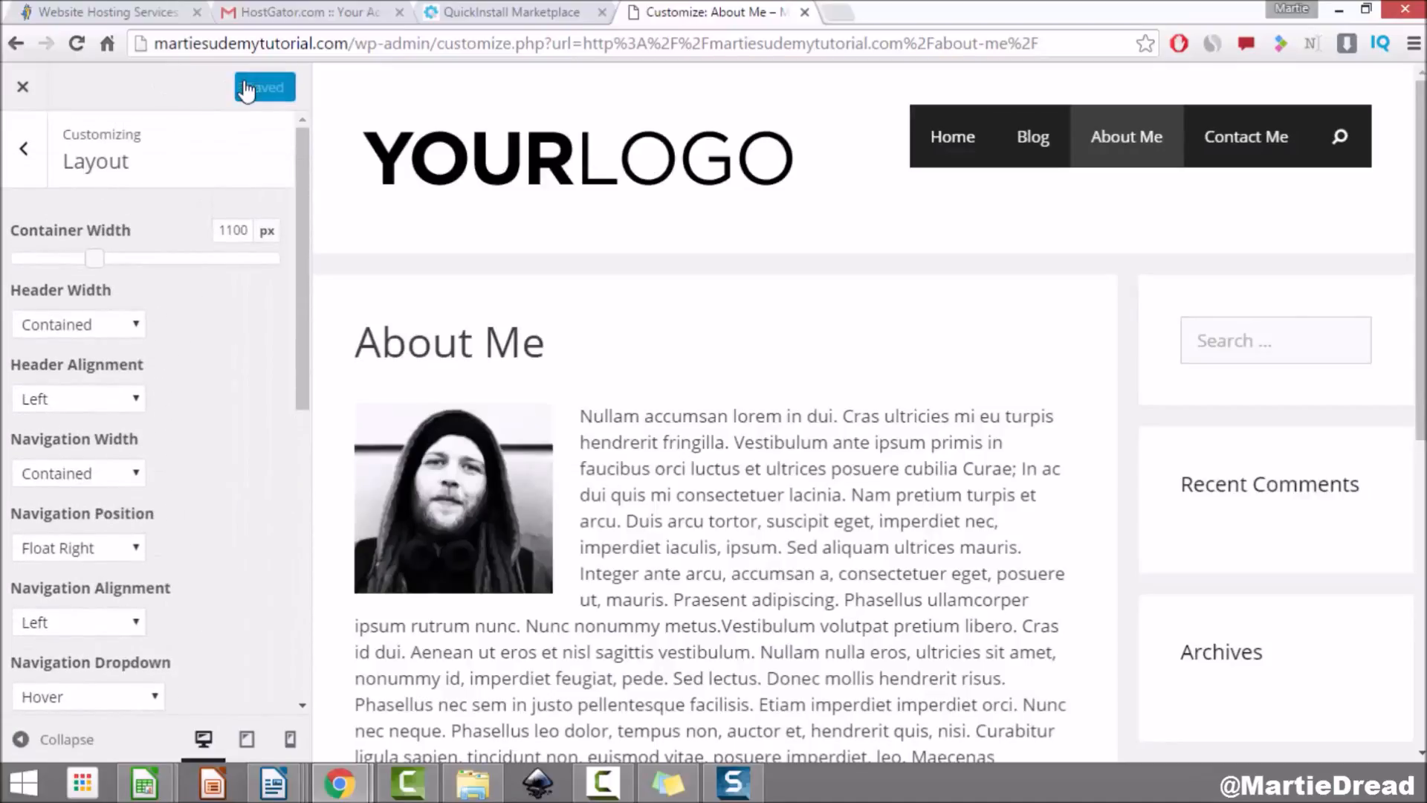
pyautogui.click(22, 87)
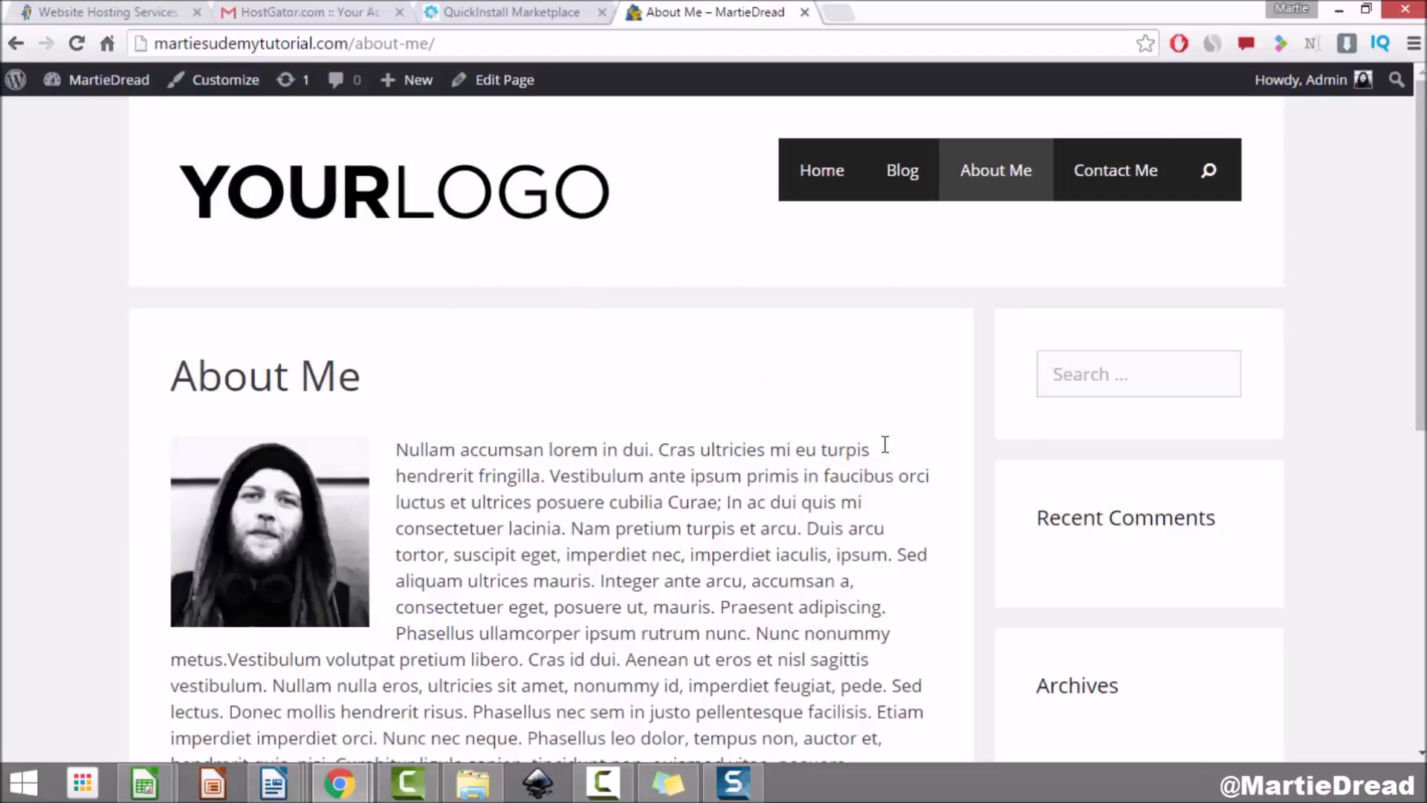
pyautogui.click(1104, 184)
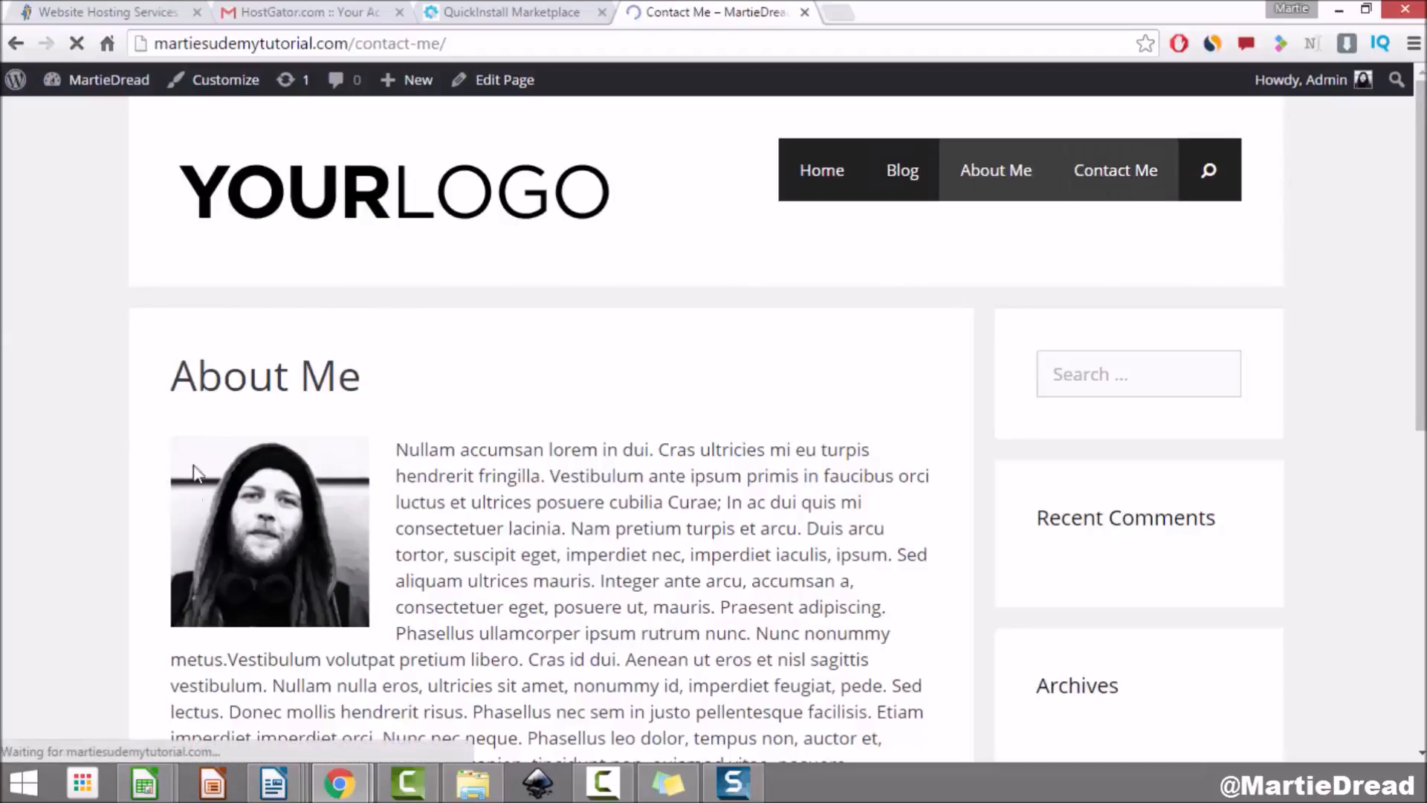
# Step: Look over the Contact Me page, then return to the admin Dashboard
pyautogui.scroll(-7, 116, 351)
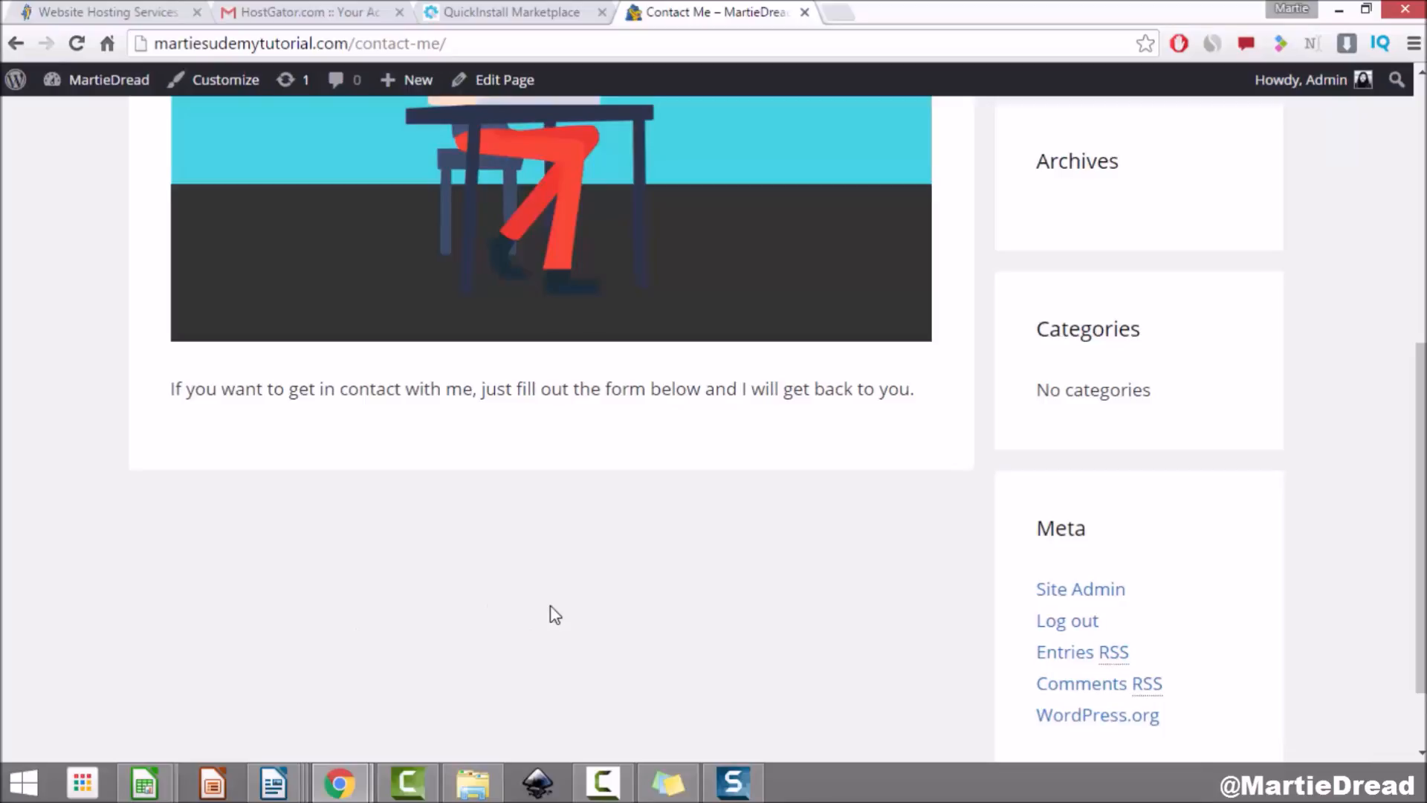
pyautogui.scroll(7, 555, 614)
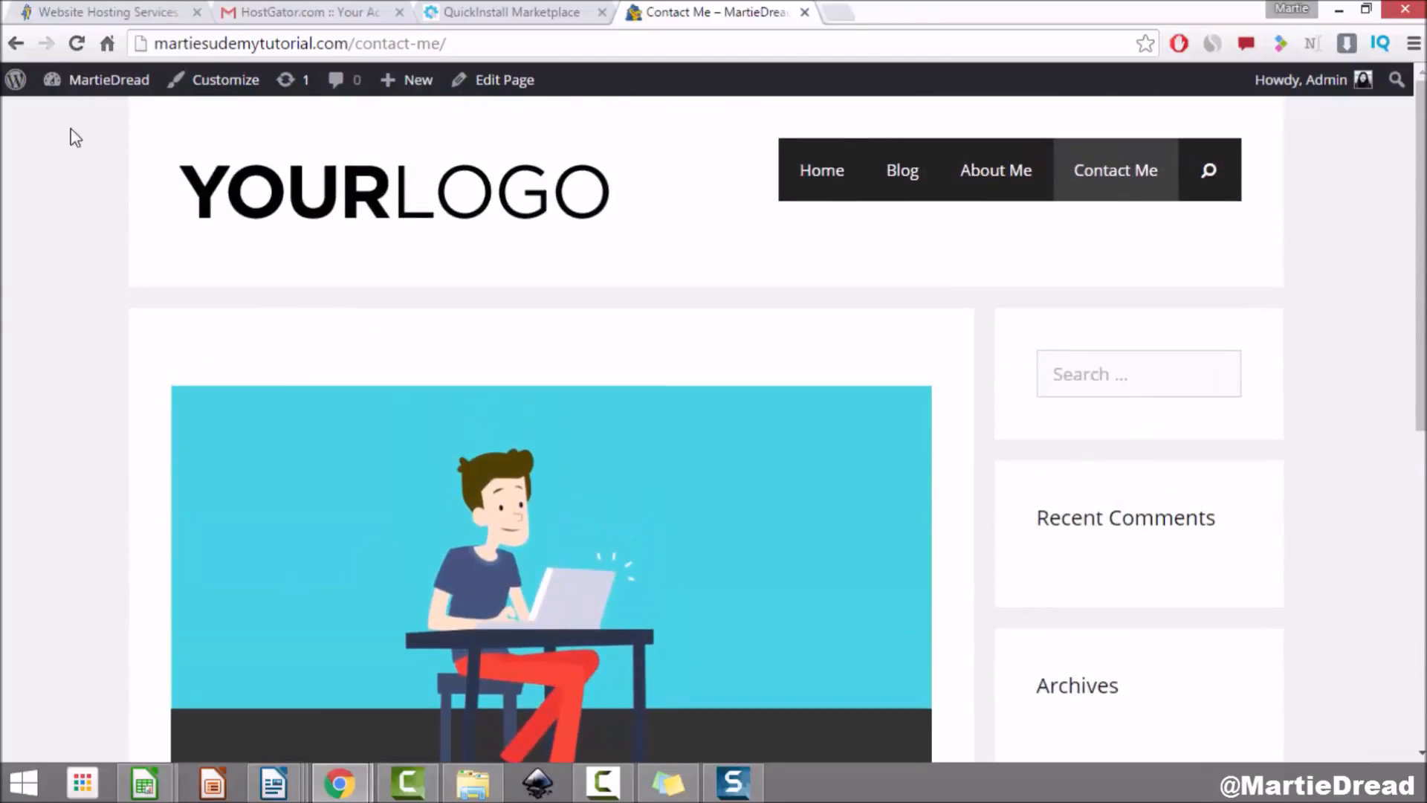
pyautogui.click(97, 82)
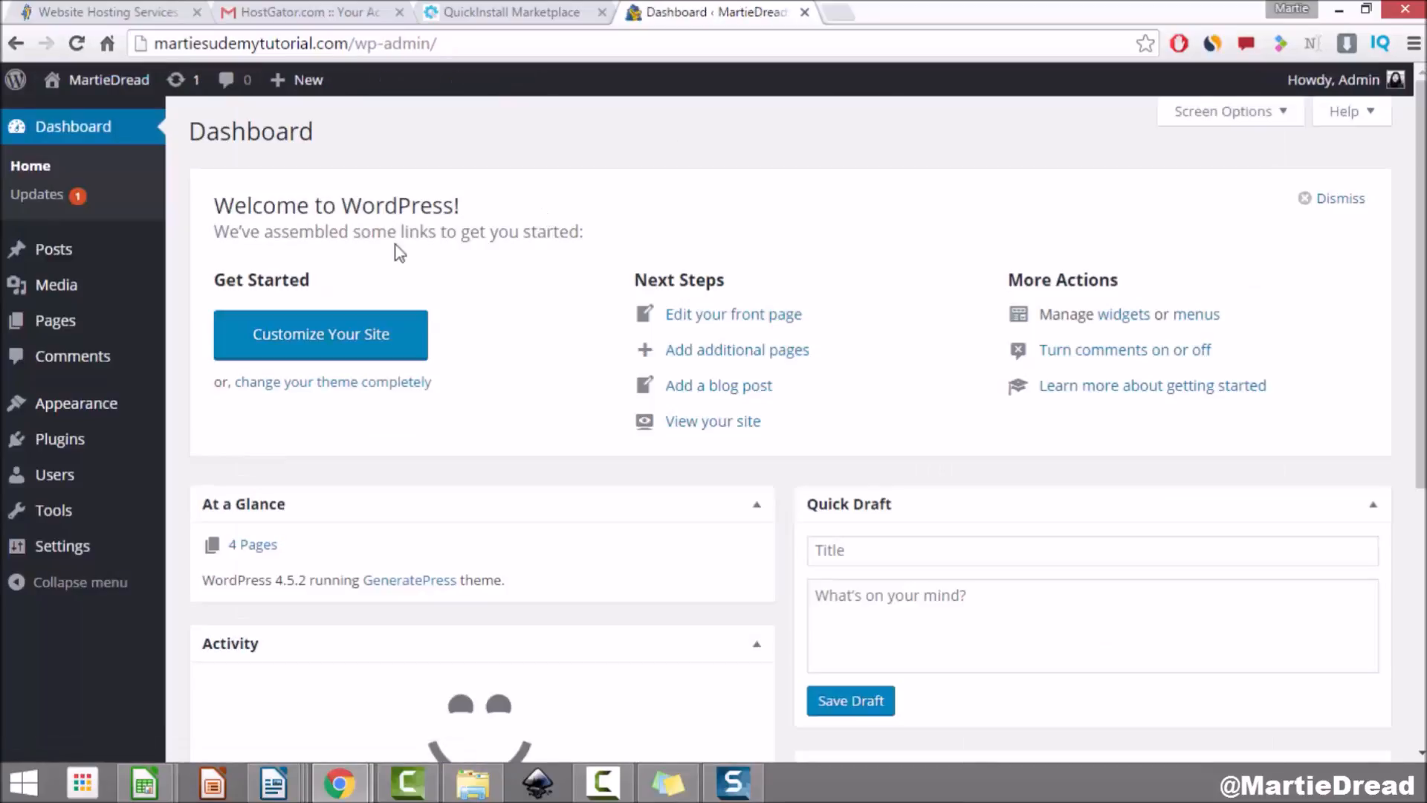
# Step: Search Plugins > Add New for Contact Form 7, then install and activate it
pyautogui.click(70, 444)
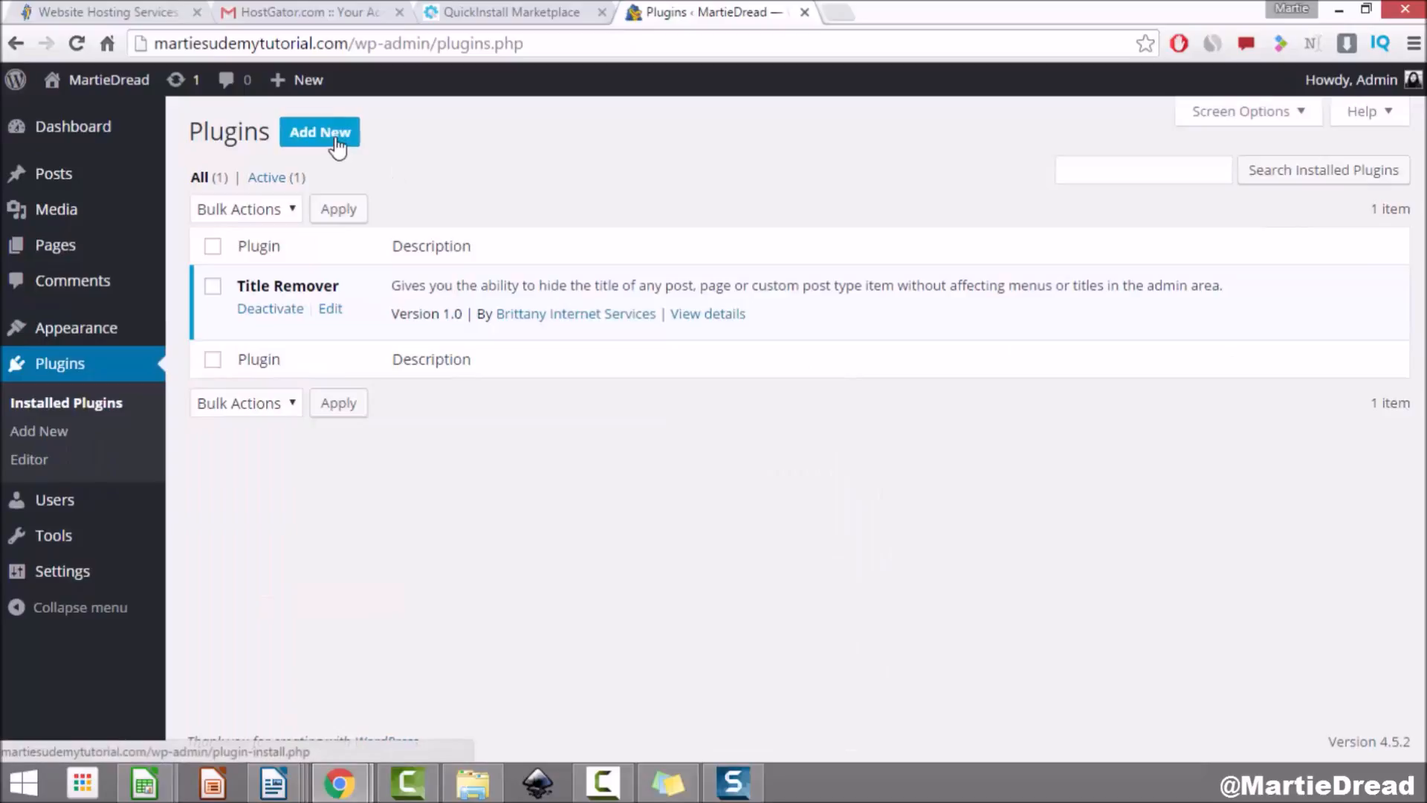
pyautogui.click(334, 134)
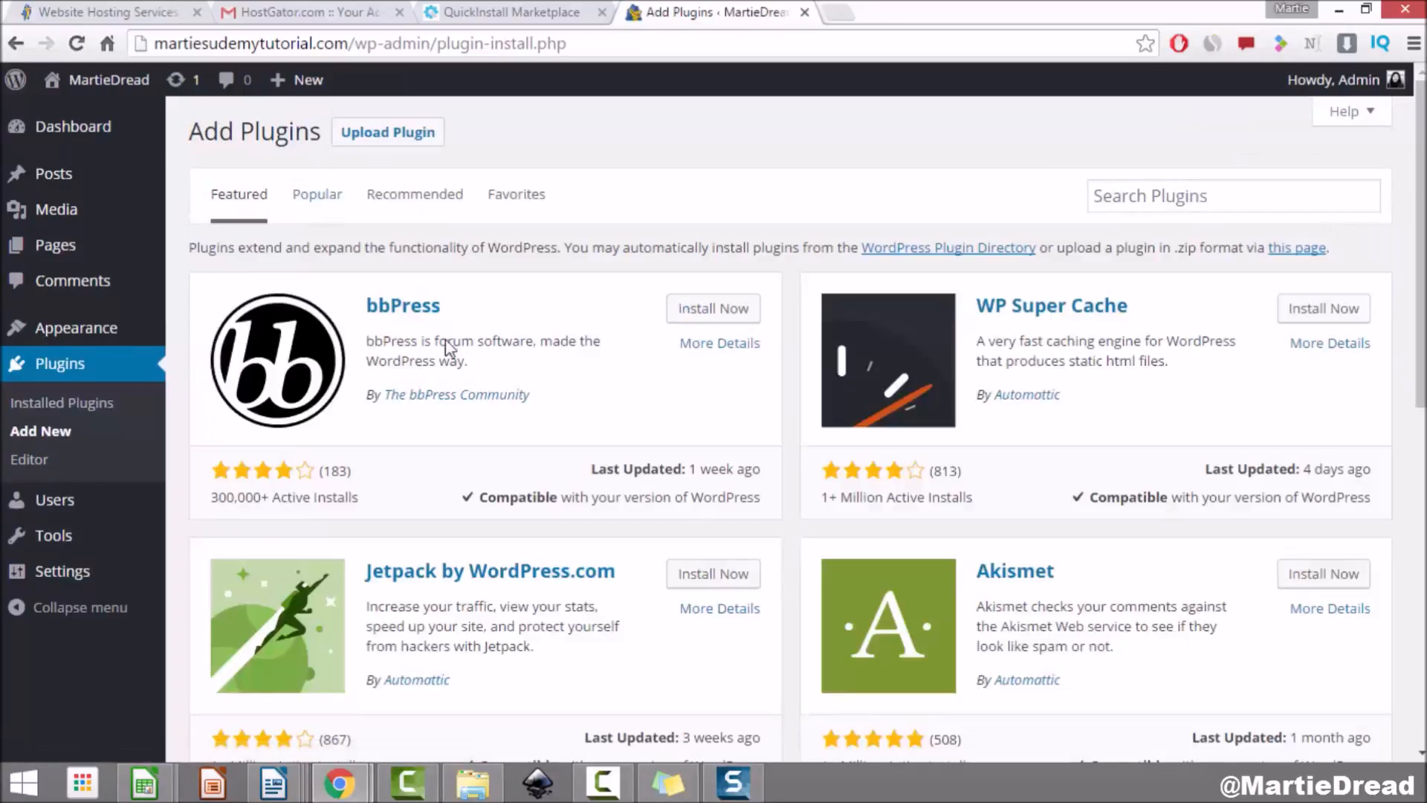
pyautogui.click(1213, 199)
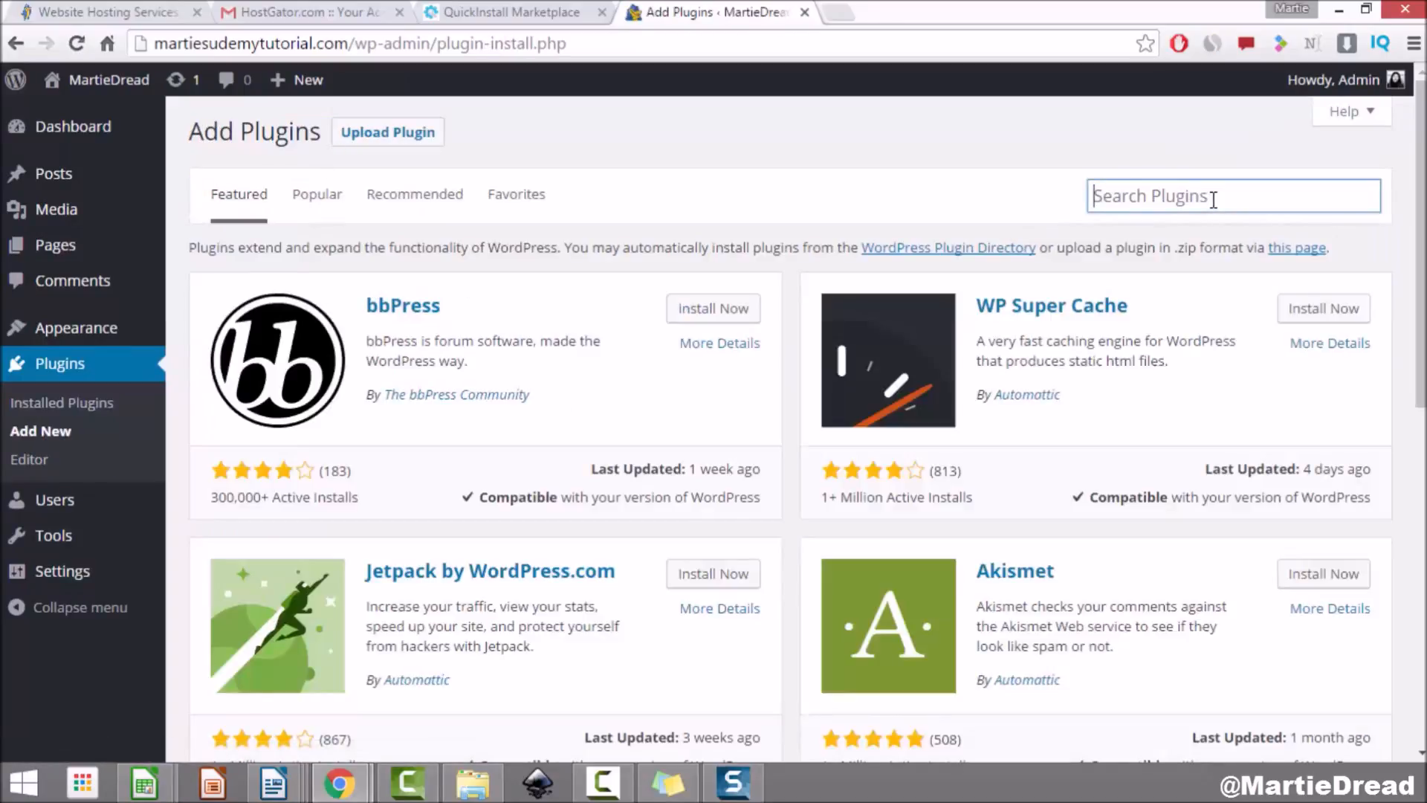
pyautogui.write('contact form 7')
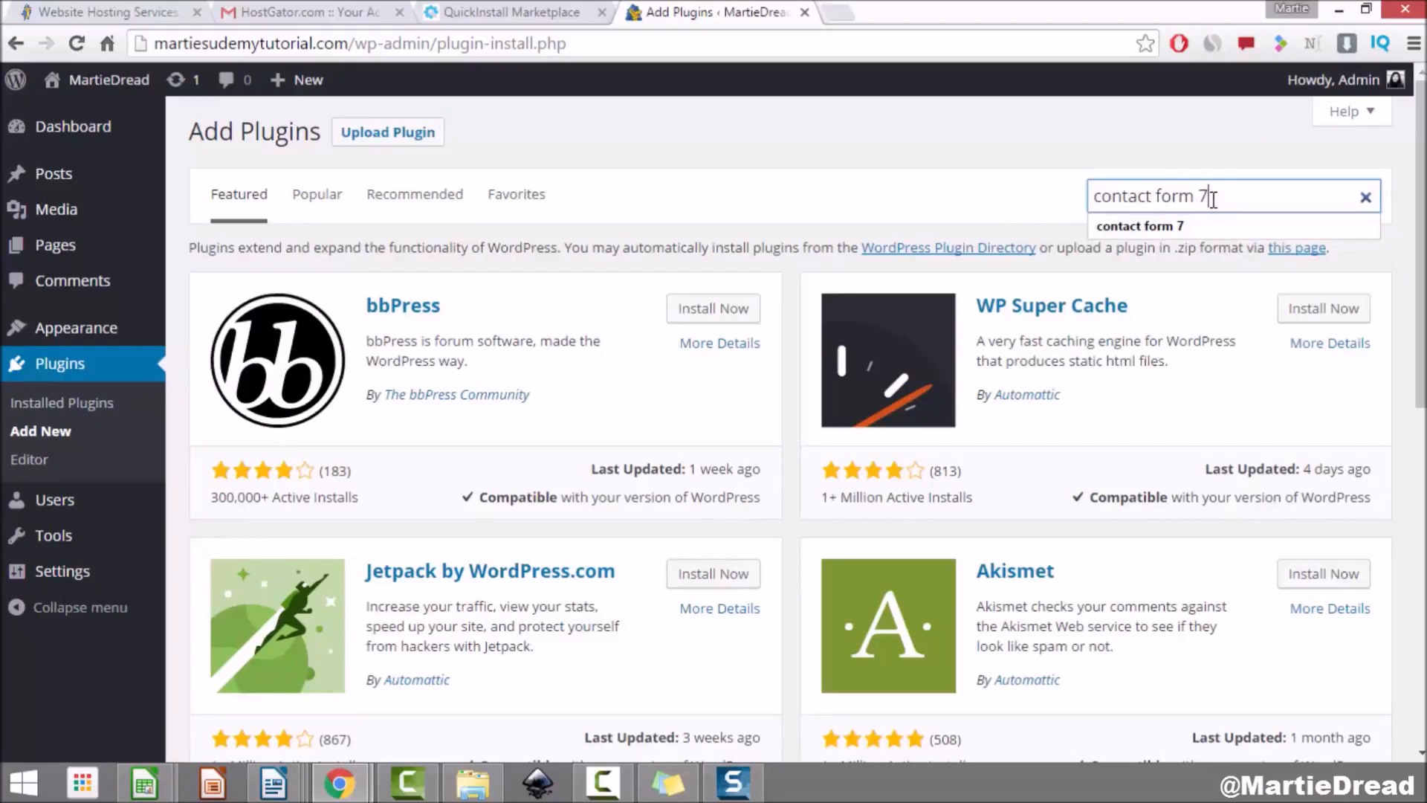
pyautogui.press('Return')
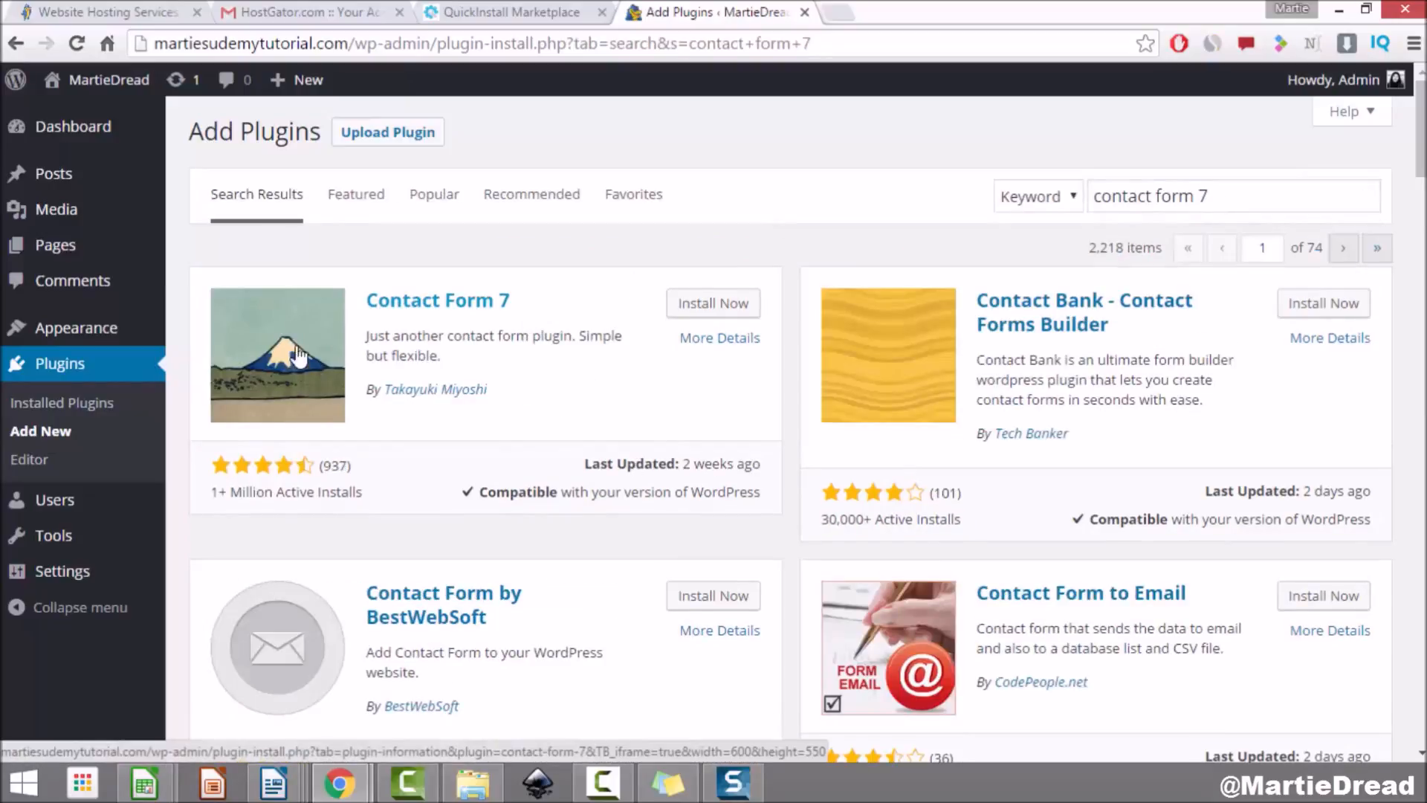
pyautogui.click(696, 305)
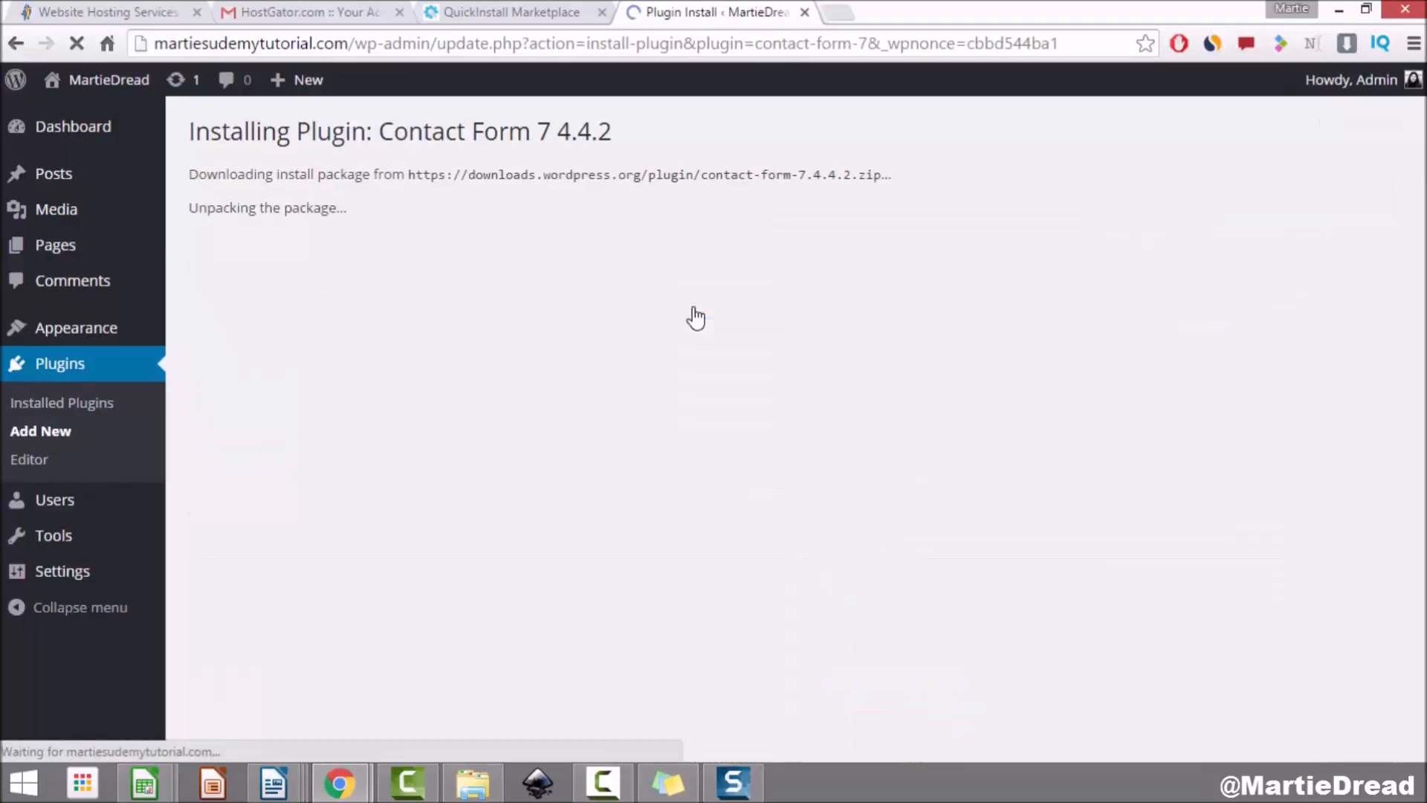
pyautogui.click(249, 310)
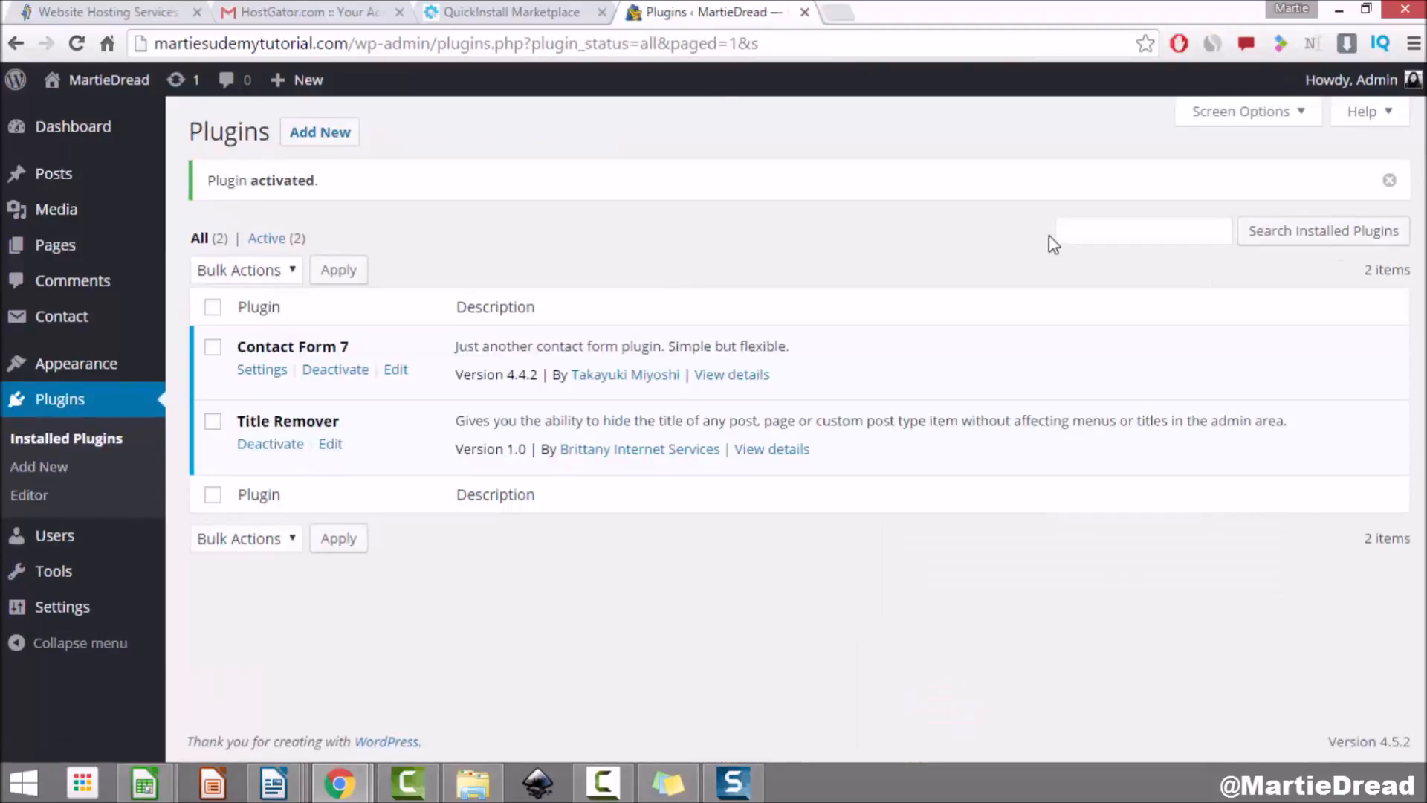
# Step: Open Contact Form 7's forms list from the Contact entry in the admin sidebar
pyautogui.moveTo(74, 318)
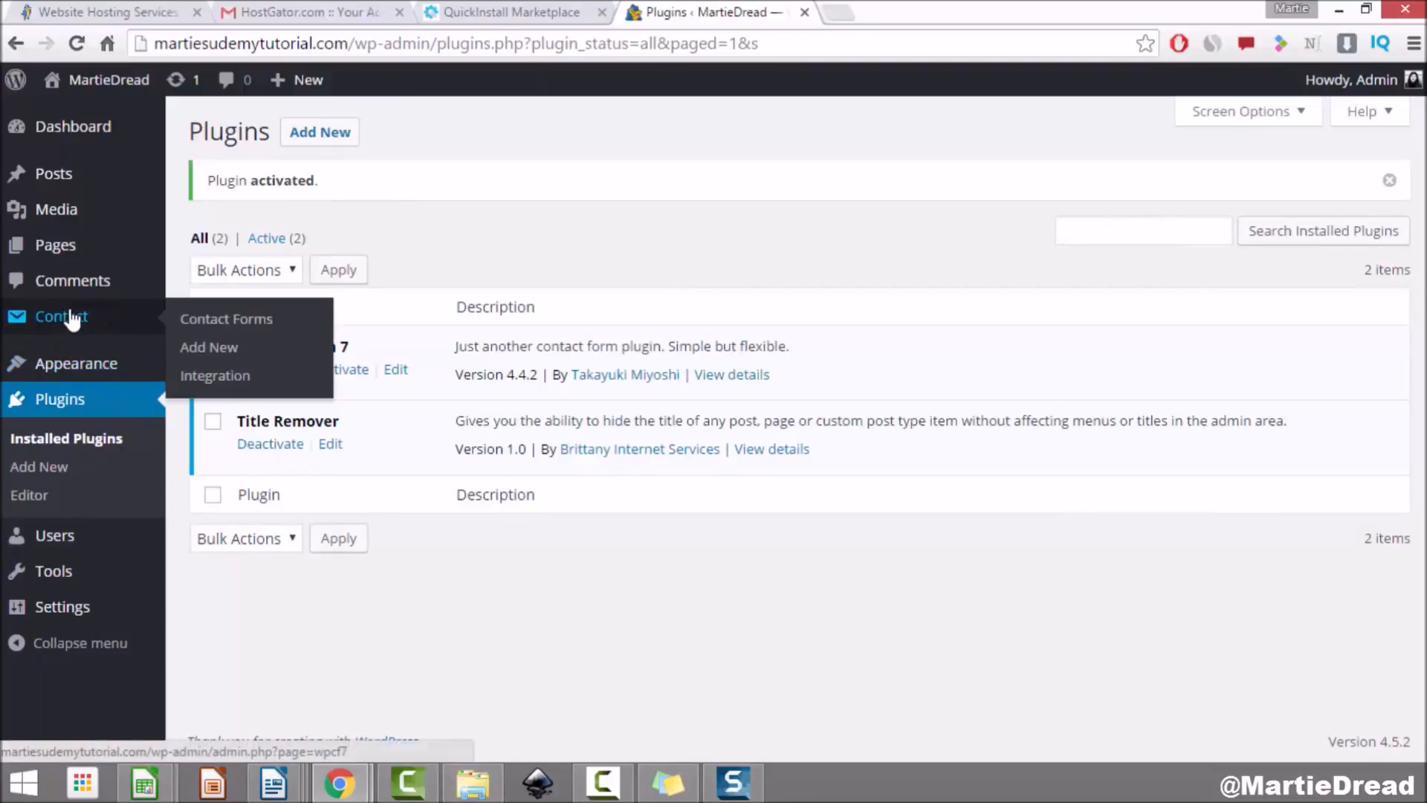
pyautogui.click(65, 320)
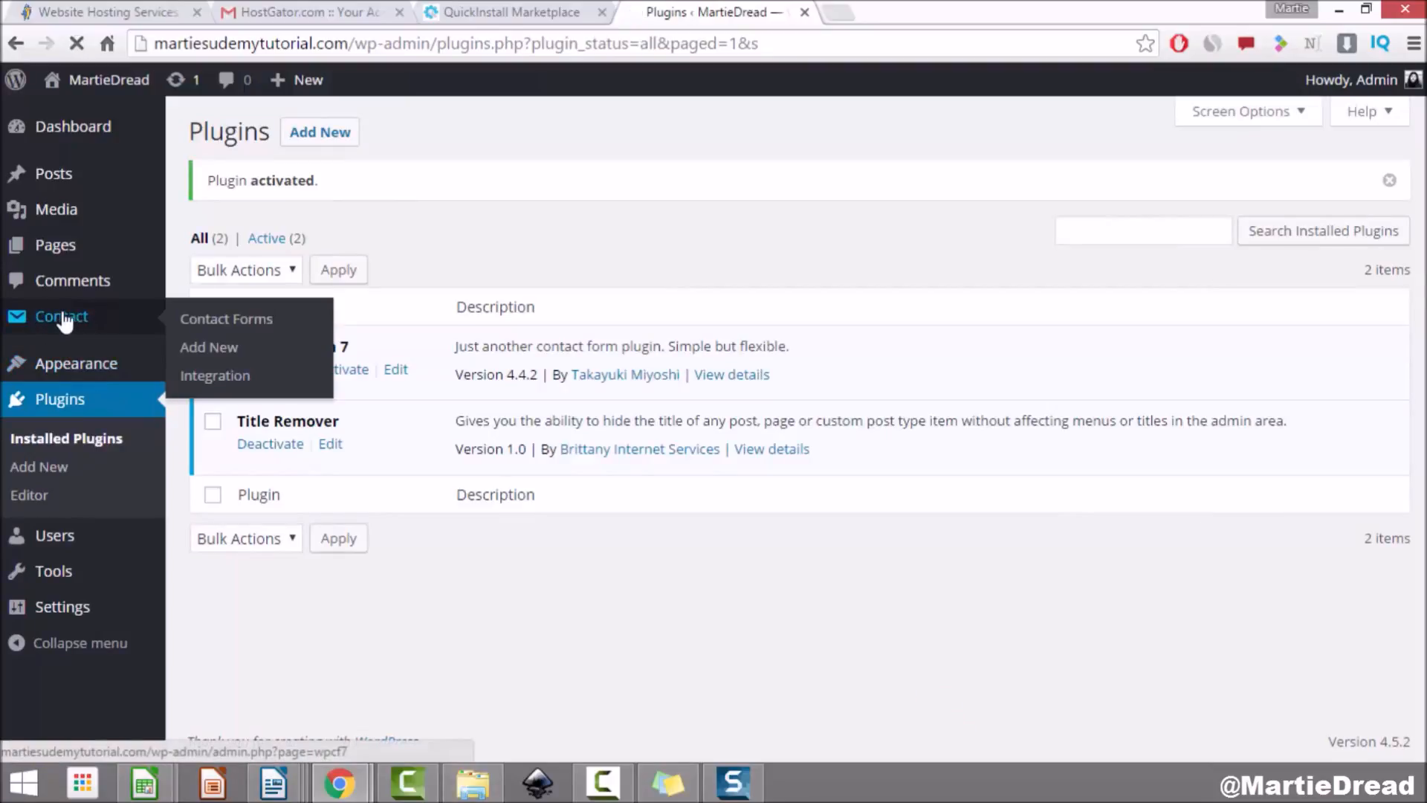
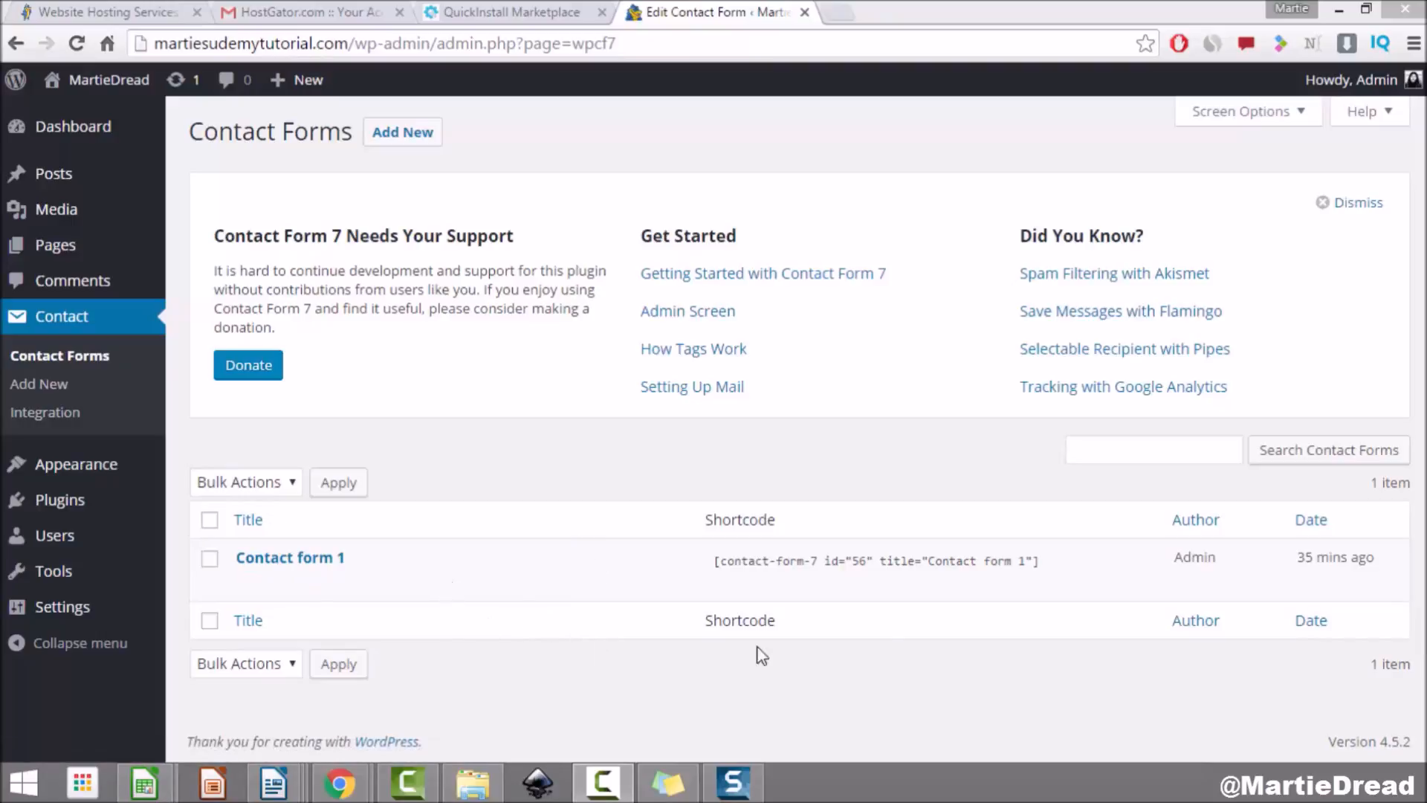
# Step: Select Contact form 1's shortcode in the Contact Forms list and copy it
pyautogui.click(1066, 573)
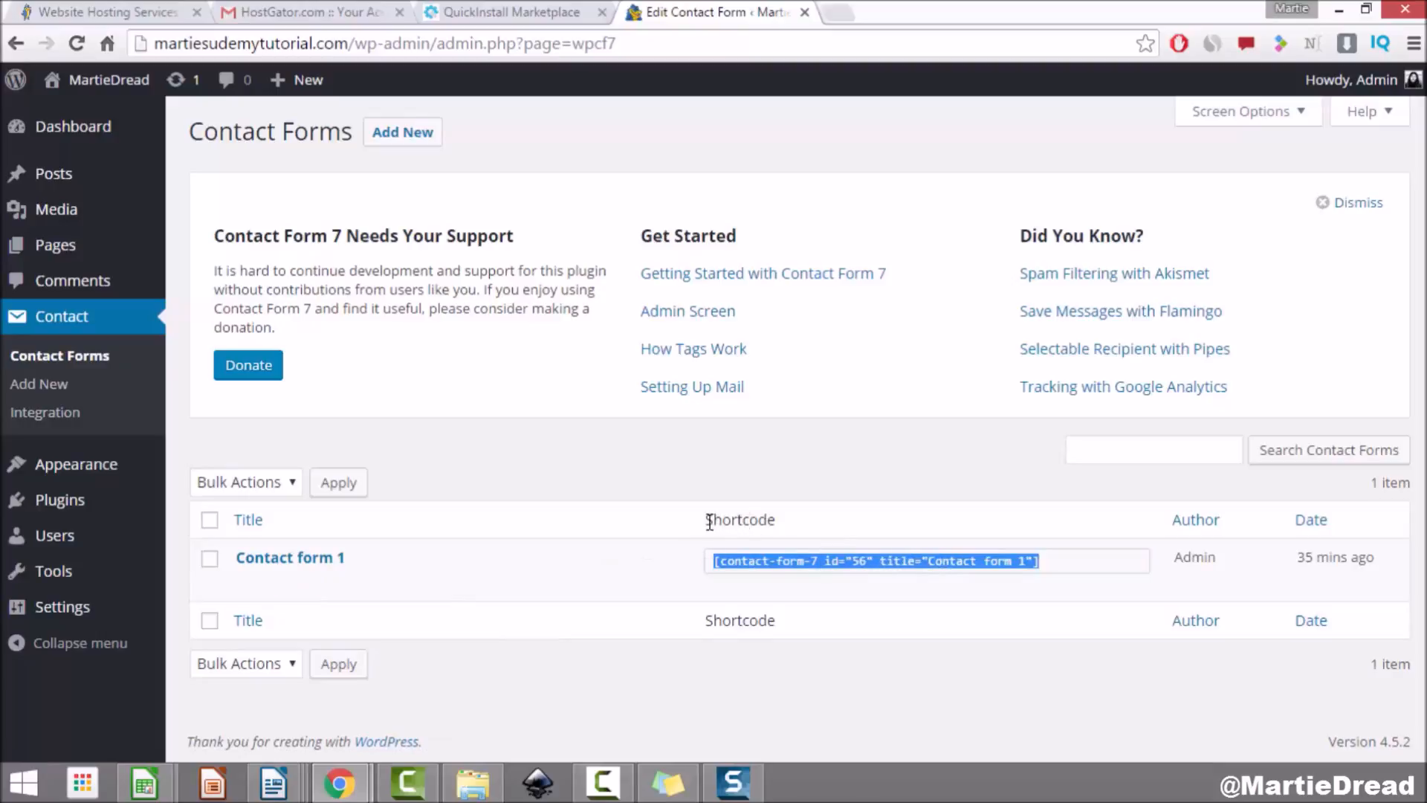
pyautogui.moveTo(710, 523); pyautogui.dragTo(805, 524)
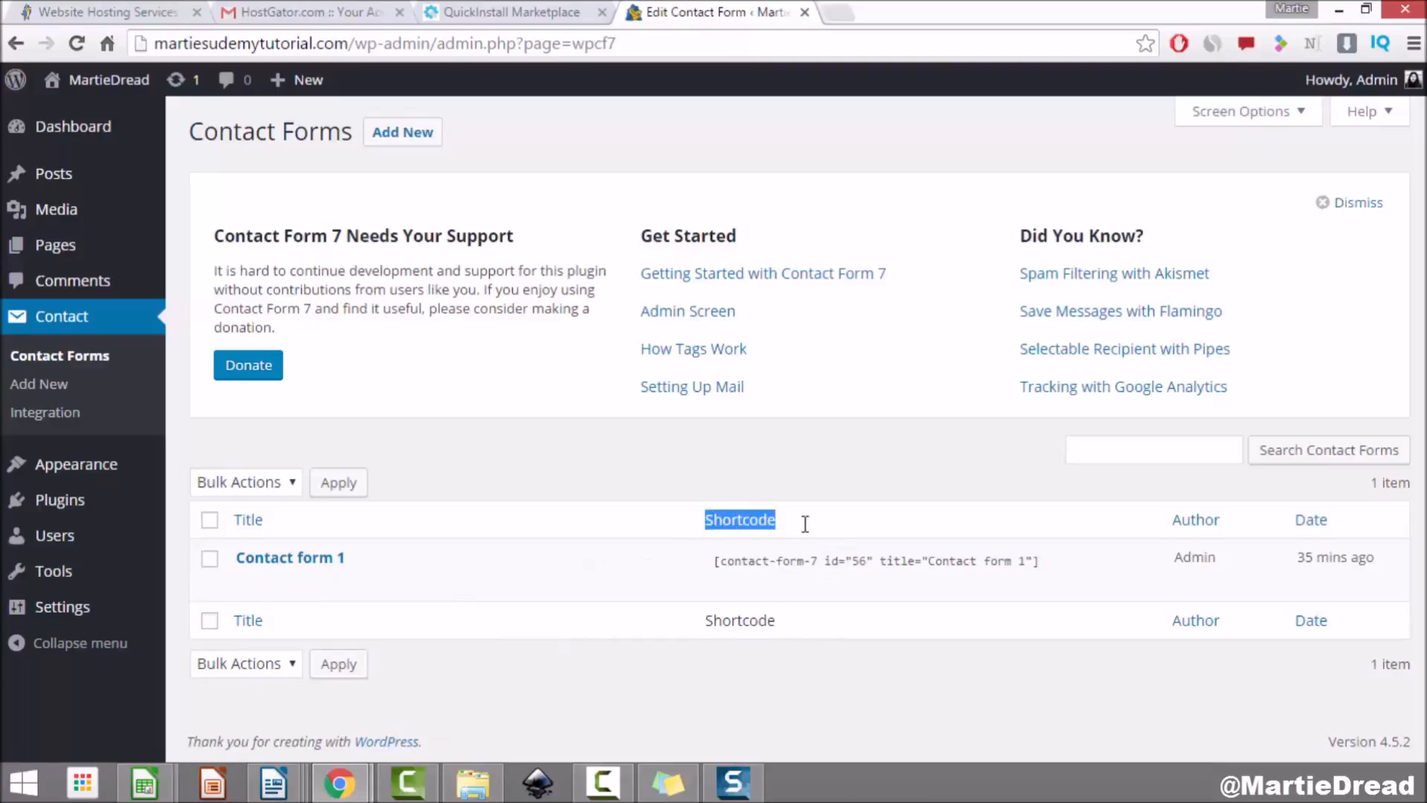
pyautogui.click(827, 573)
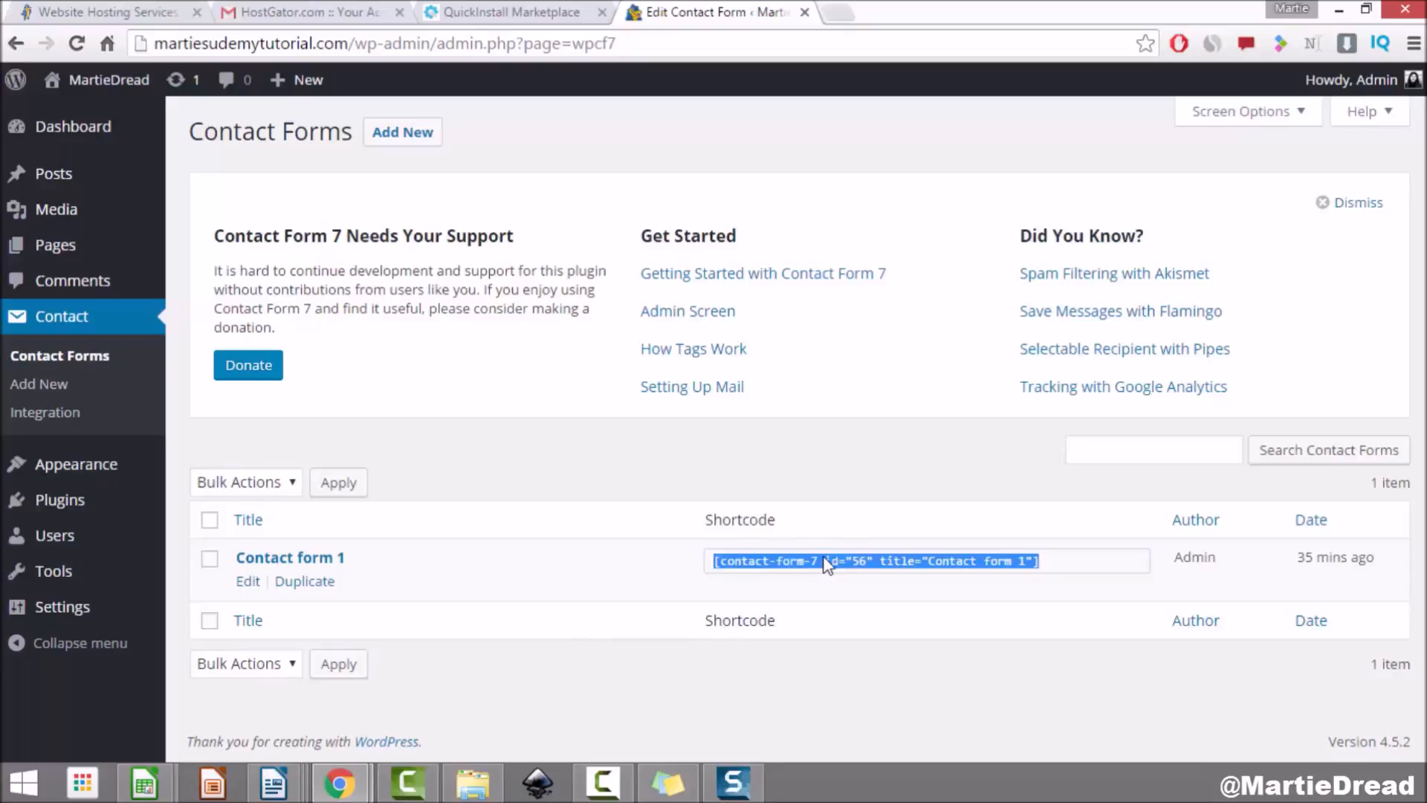
pyautogui.rightClick(826, 565)
pyautogui.click(842, 573)
# Step: Go from the live site to the Contact Me page and open it in the editor
pyautogui.click(104, 80)
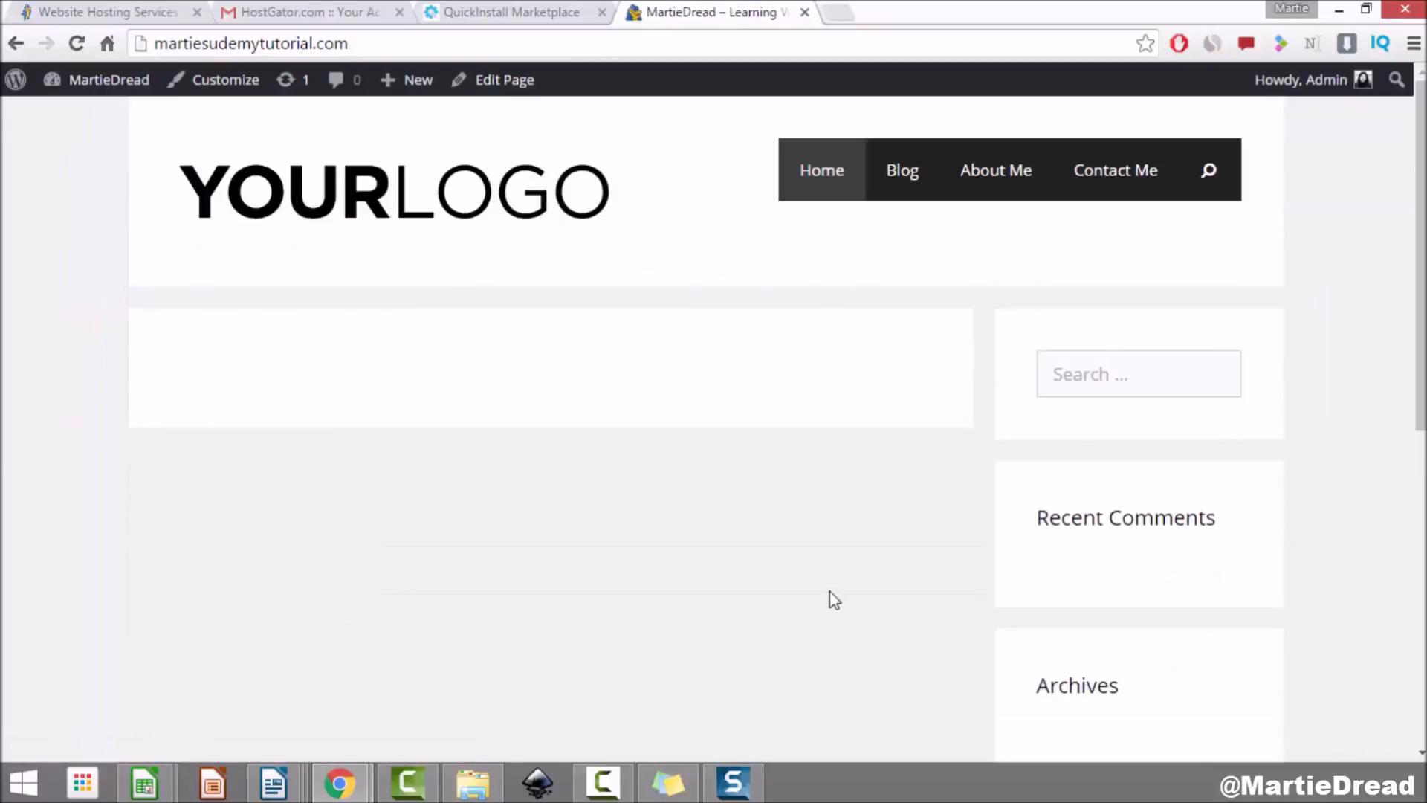
pyautogui.click(1114, 178)
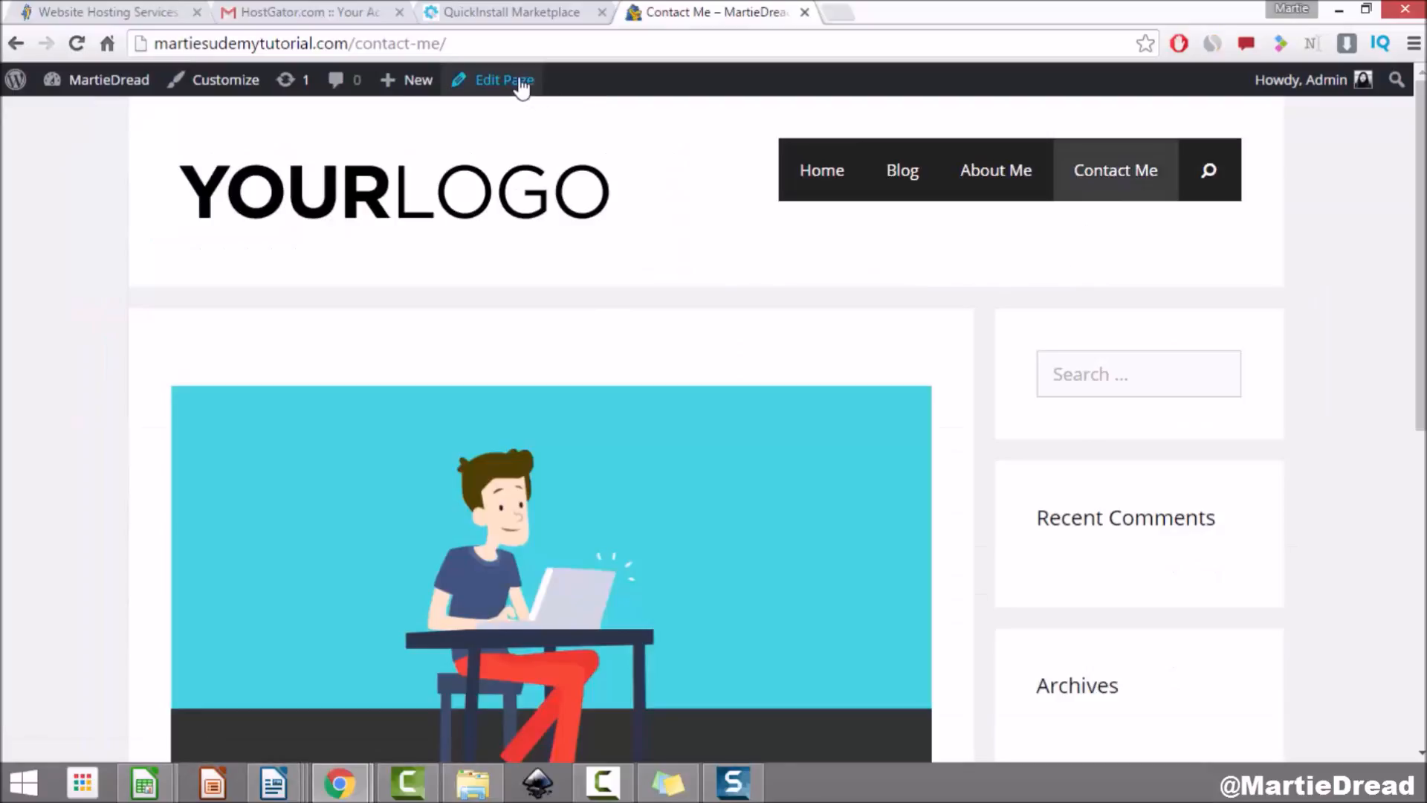
pyautogui.click(512, 82)
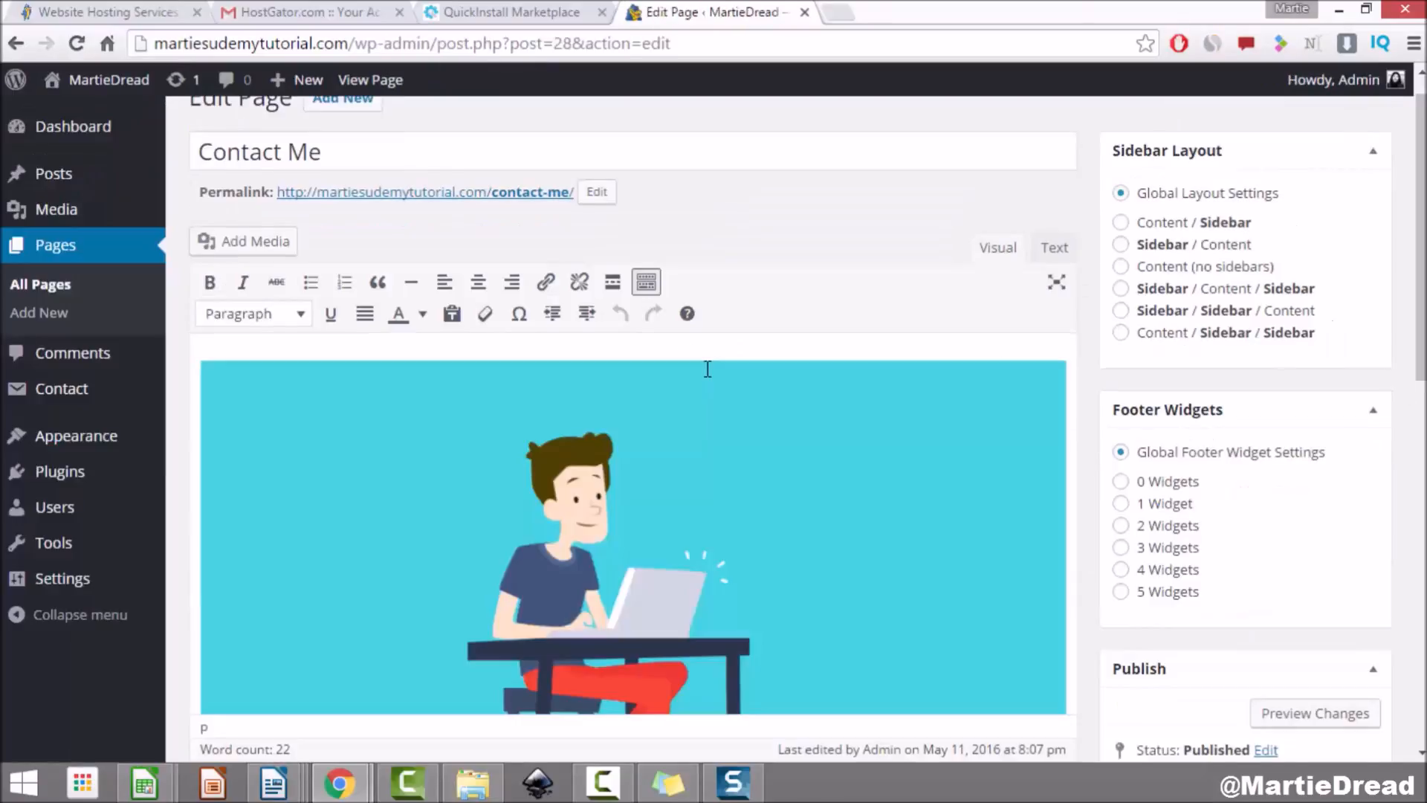
pyautogui.scroll(-8, 353, 347)
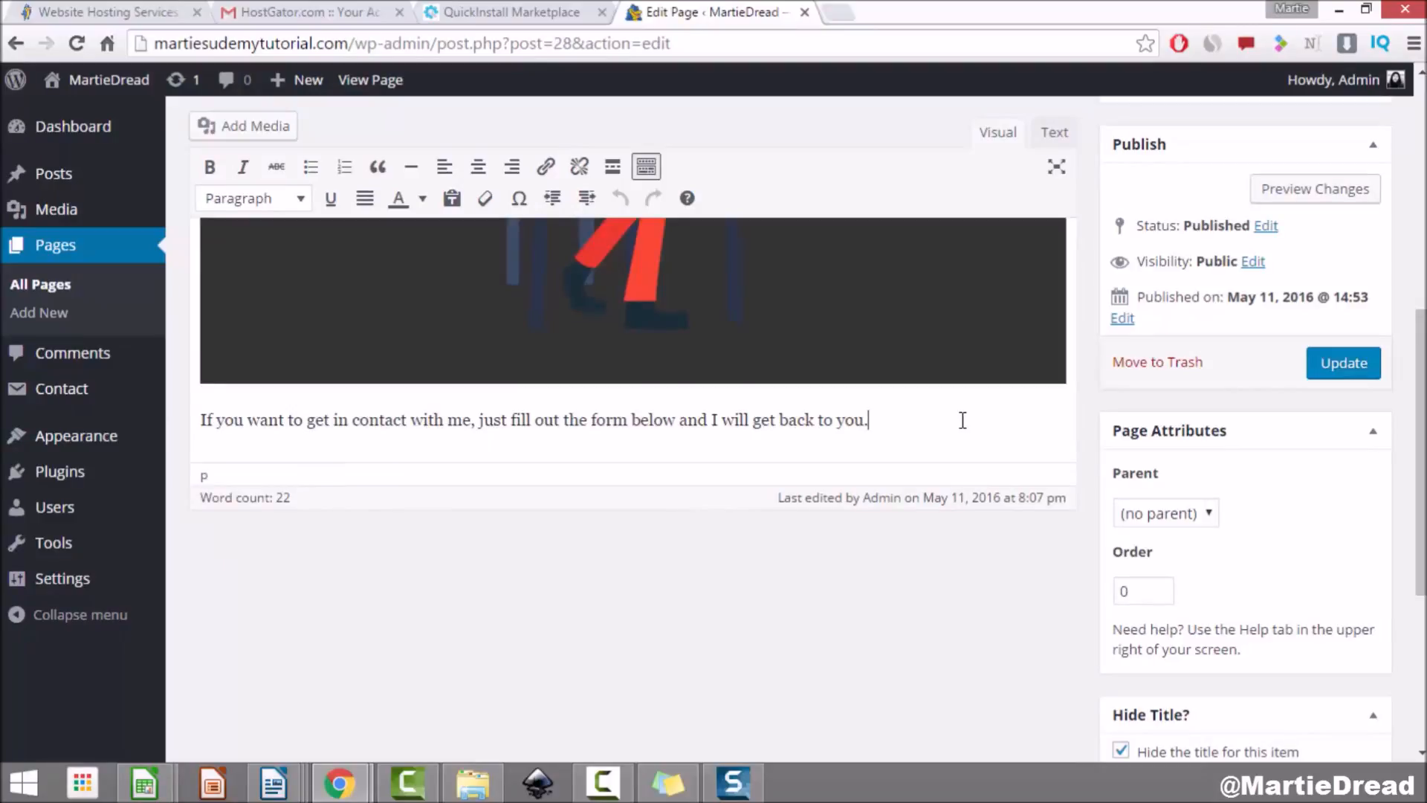
# Step: Paste the Contact form 1 shortcode below the intro text and update the page
pyautogui.press('Return')
pyautogui.hotkey('ctrl', 'z')
pyautogui.rightClick(243, 469)
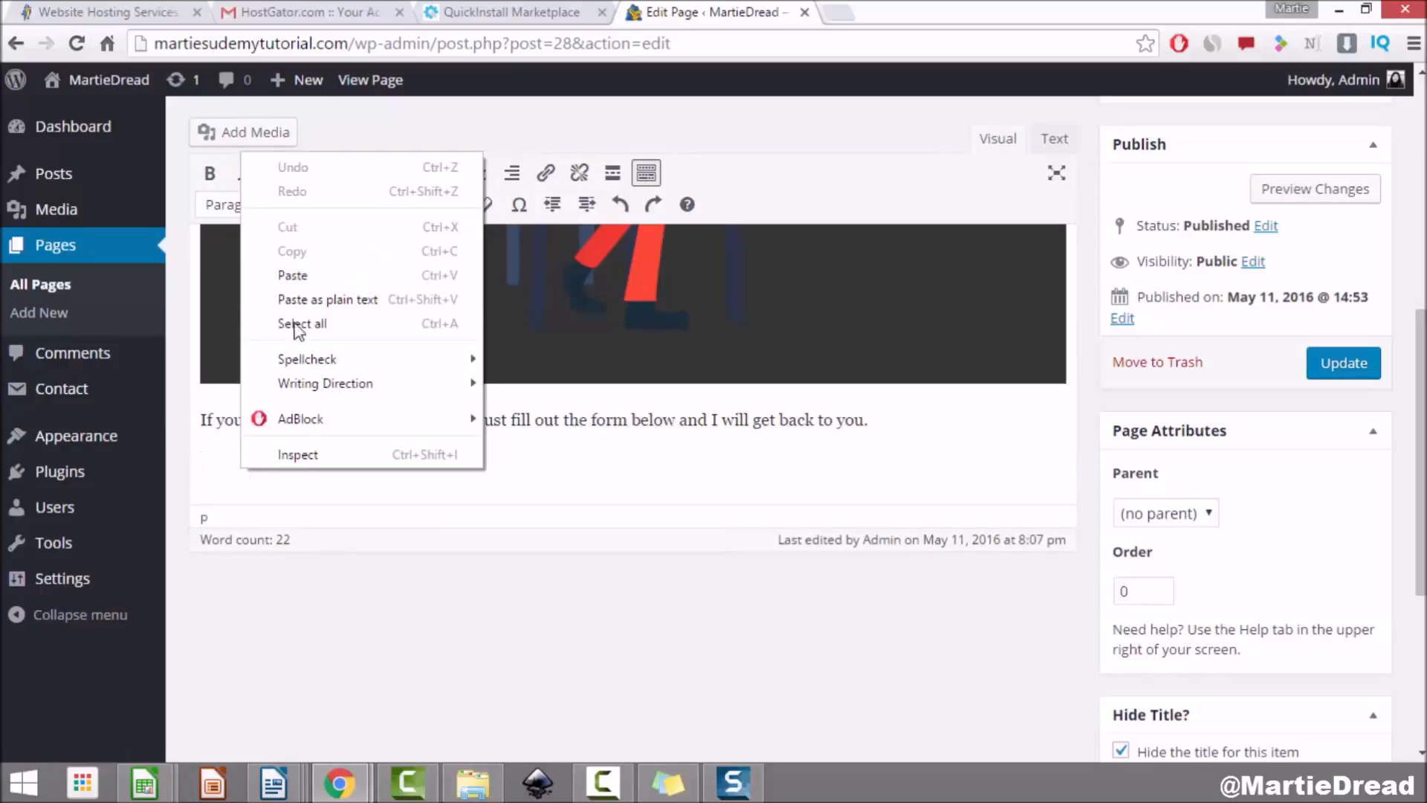
pyautogui.click(362, 277)
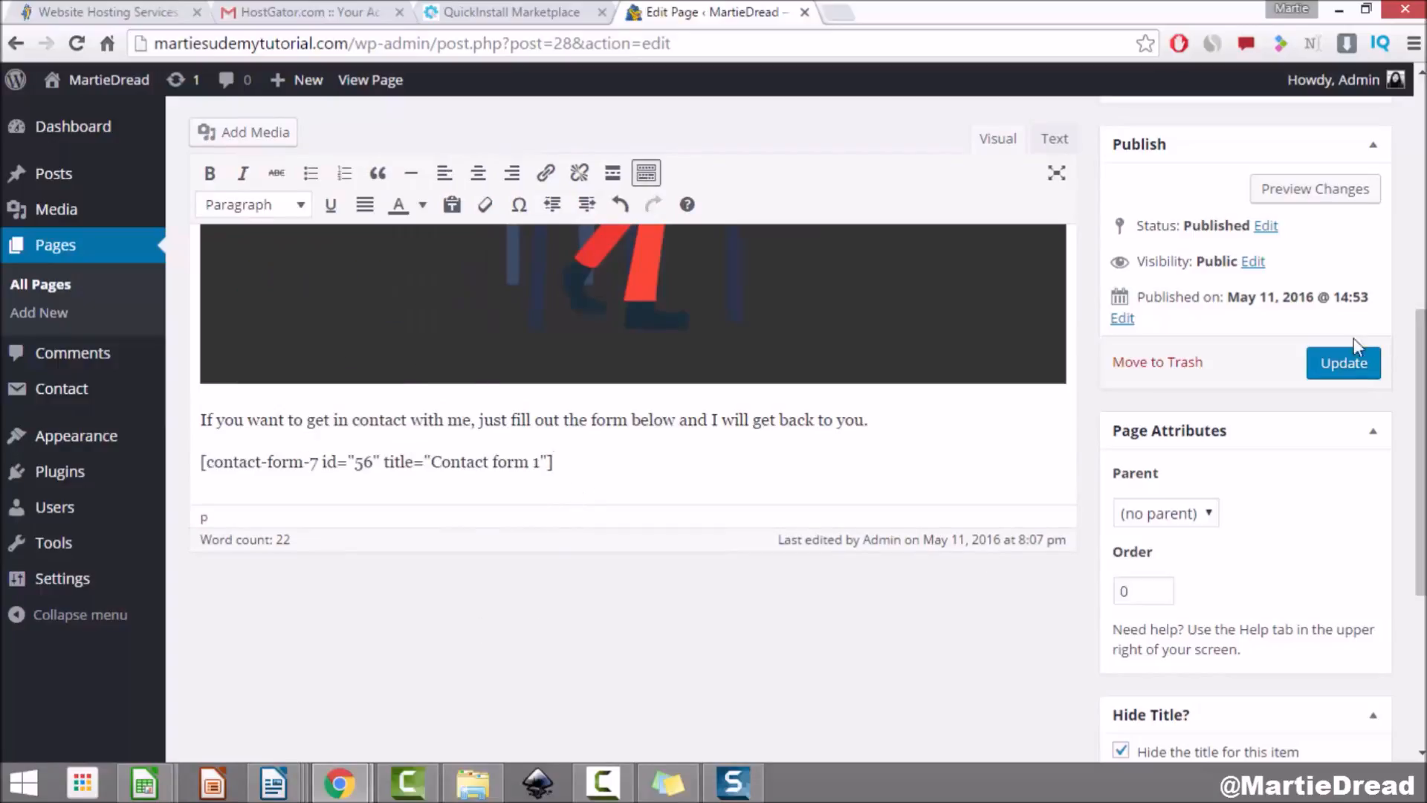
pyautogui.click(1347, 364)
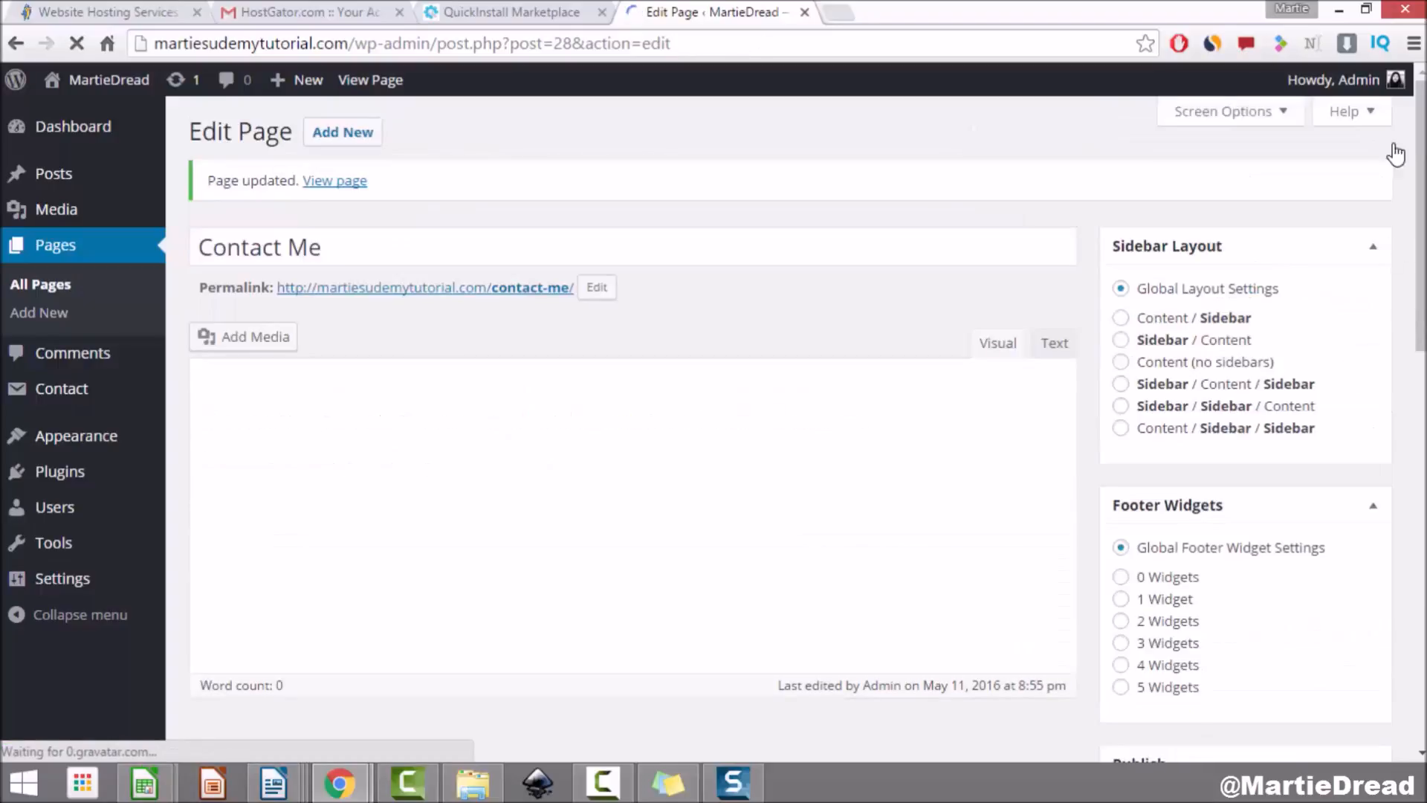
pyautogui.click(368, 80)
# Step: Try the Your Name, Your Email, Subject and Your Message fields on the live contact form
pyautogui.scroll(-10, 657, 370)
pyautogui.click(490, 259)
pyautogui.click(482, 388)
pyautogui.click(490, 467)
pyautogui.click(497, 577)
pyautogui.scroll(-4, 507, 563)
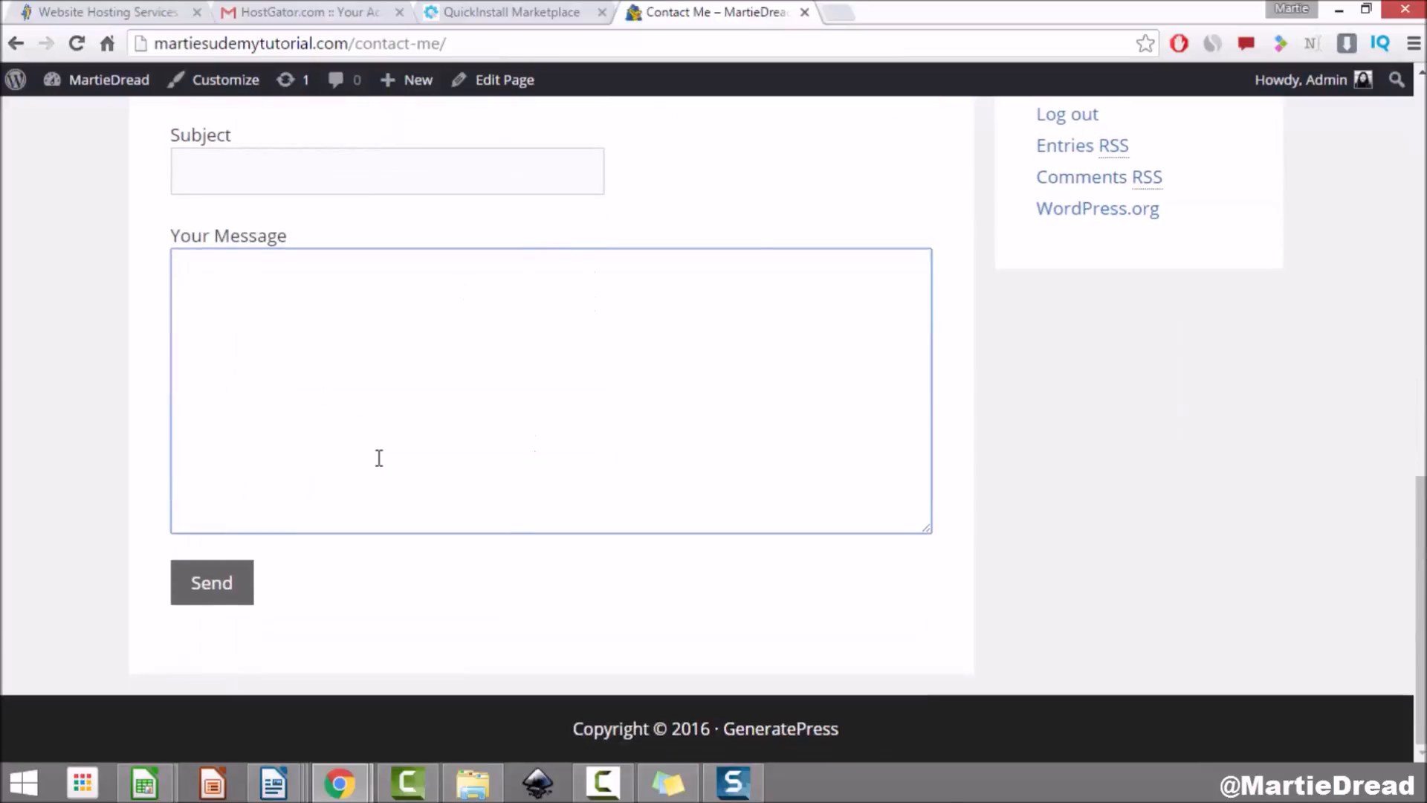
pyautogui.scroll(4, 427, 442)
pyautogui.click(277, 288)
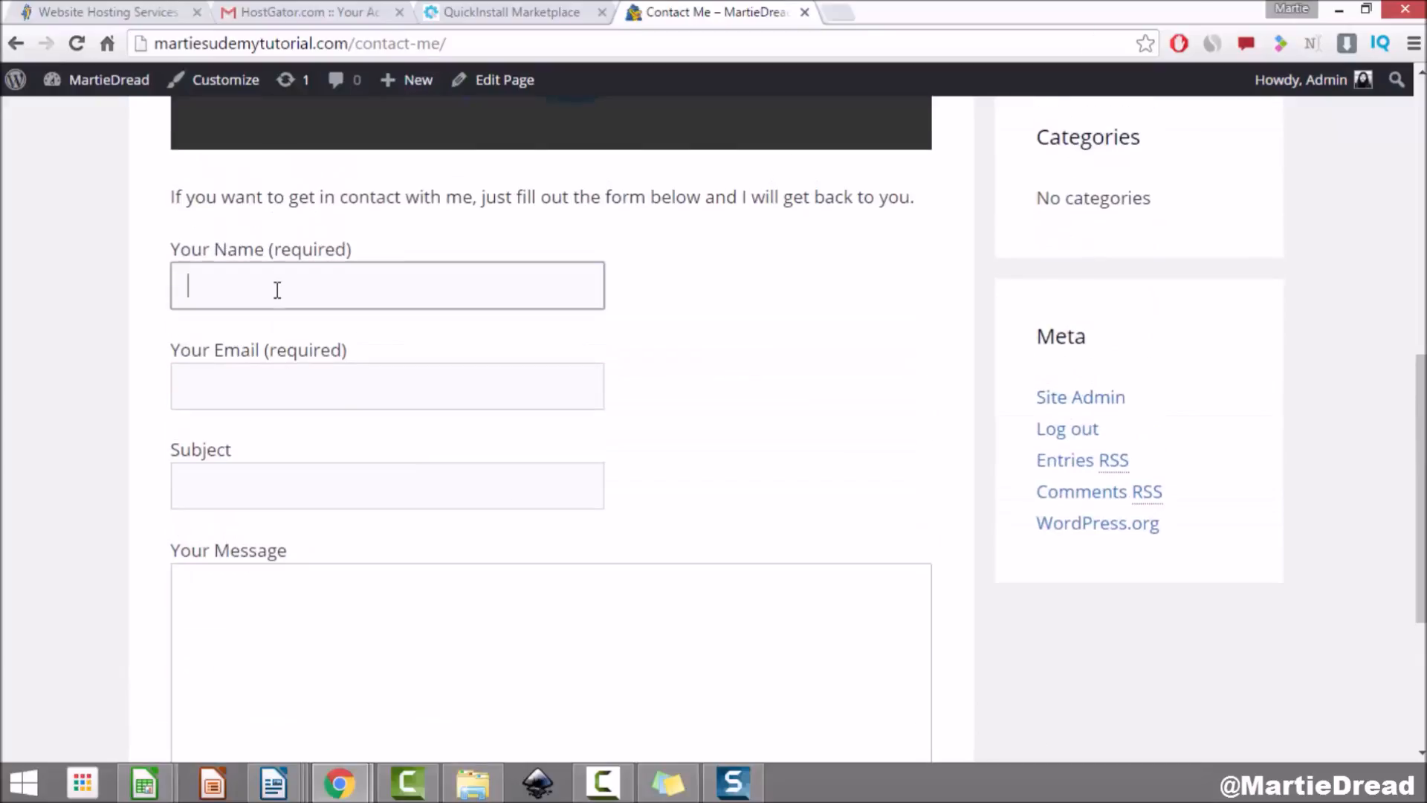
pyautogui.click(278, 389)
pyautogui.click(321, 485)
pyautogui.click(326, 599)
pyautogui.scroll(-3, 282, 646)
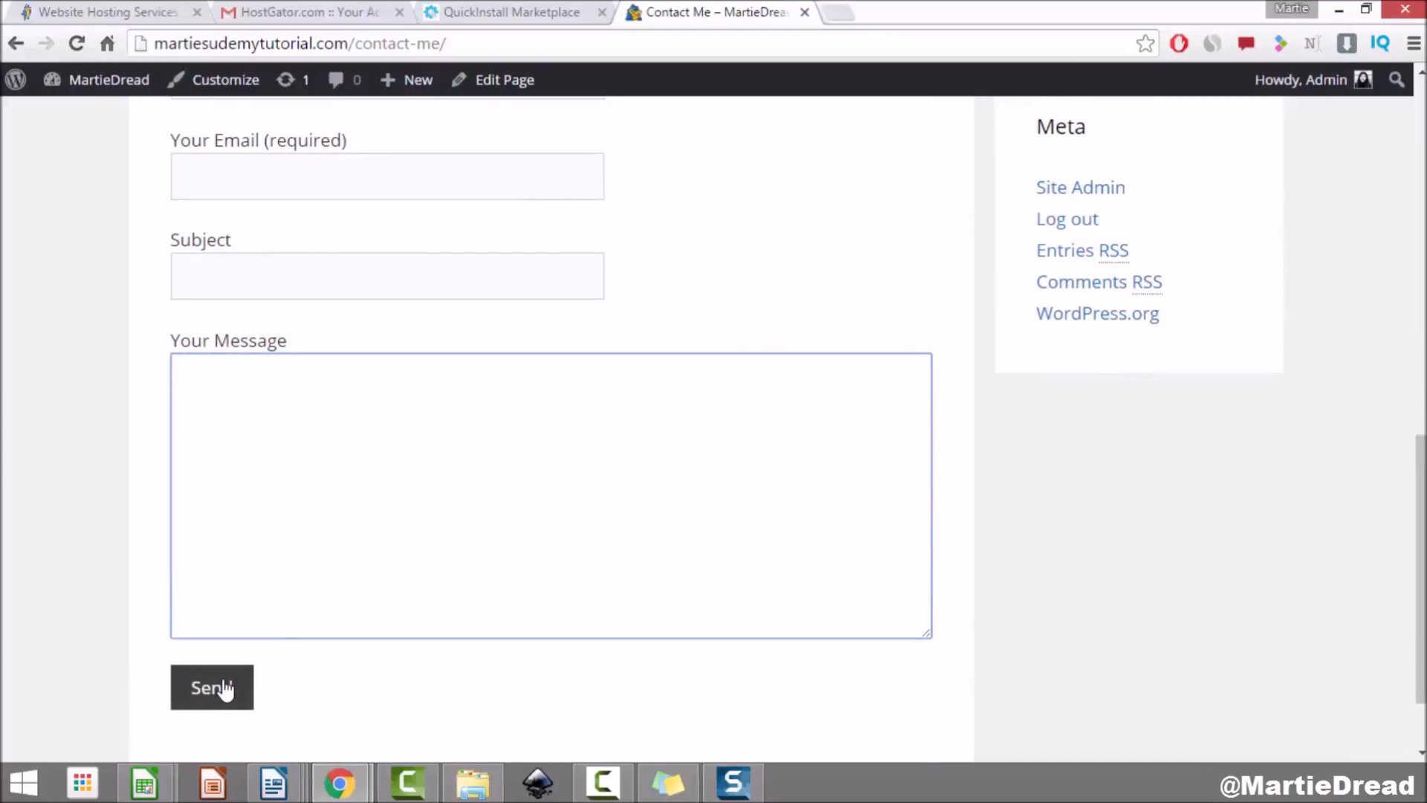
pyautogui.scroll(4, 496, 554)
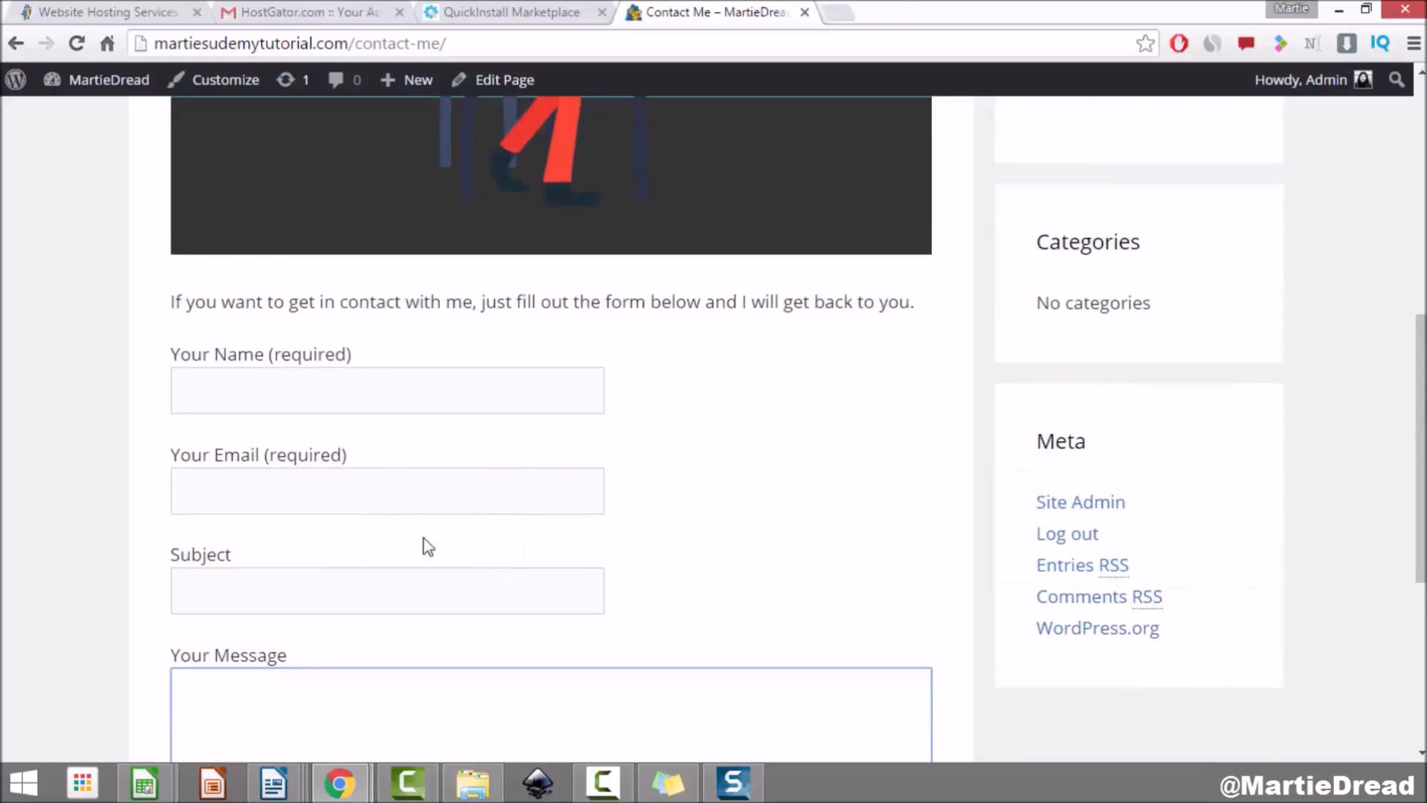
pyautogui.scroll(7, 658, 537)
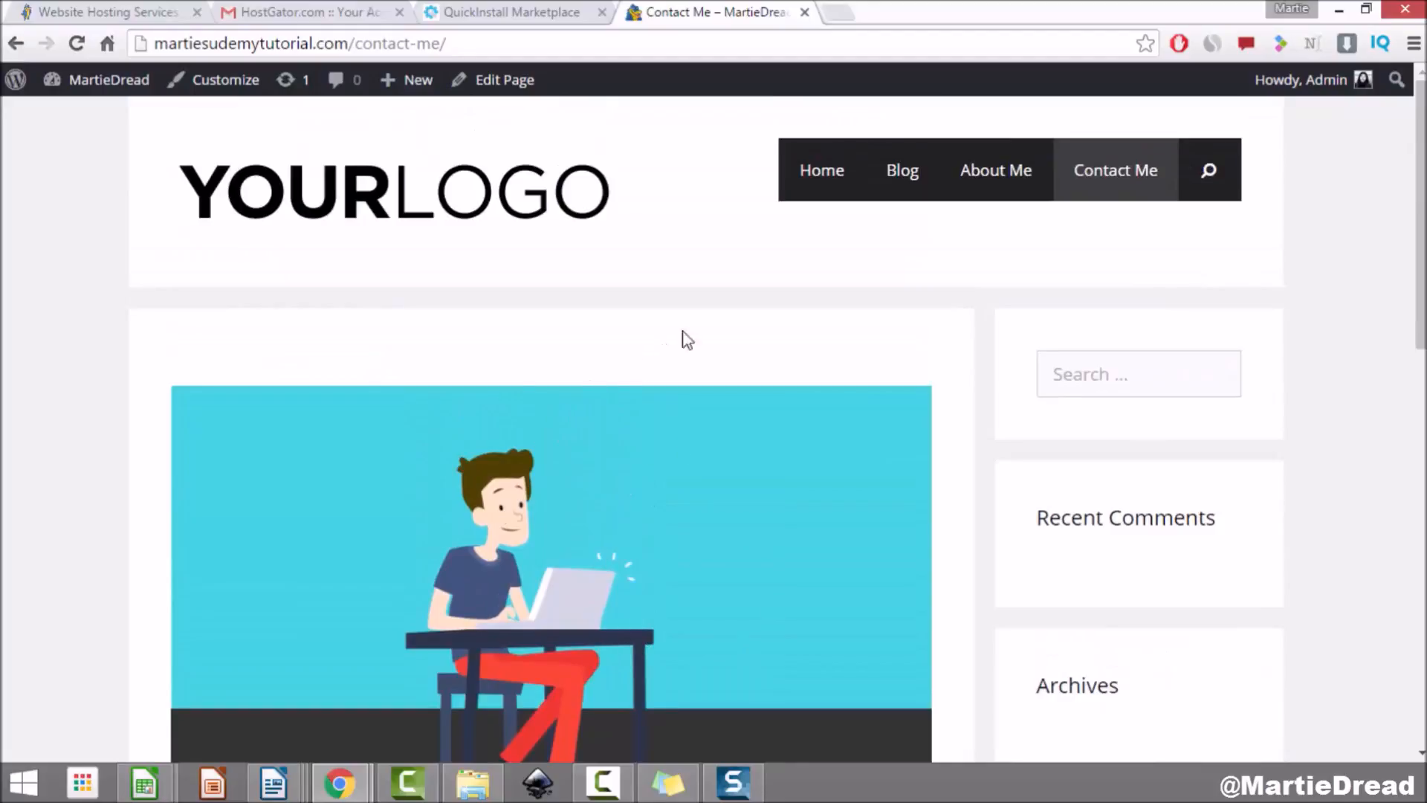
# Step: Browse the site's Home and Blog pages, ending back on the home page
pyautogui.click(821, 177)
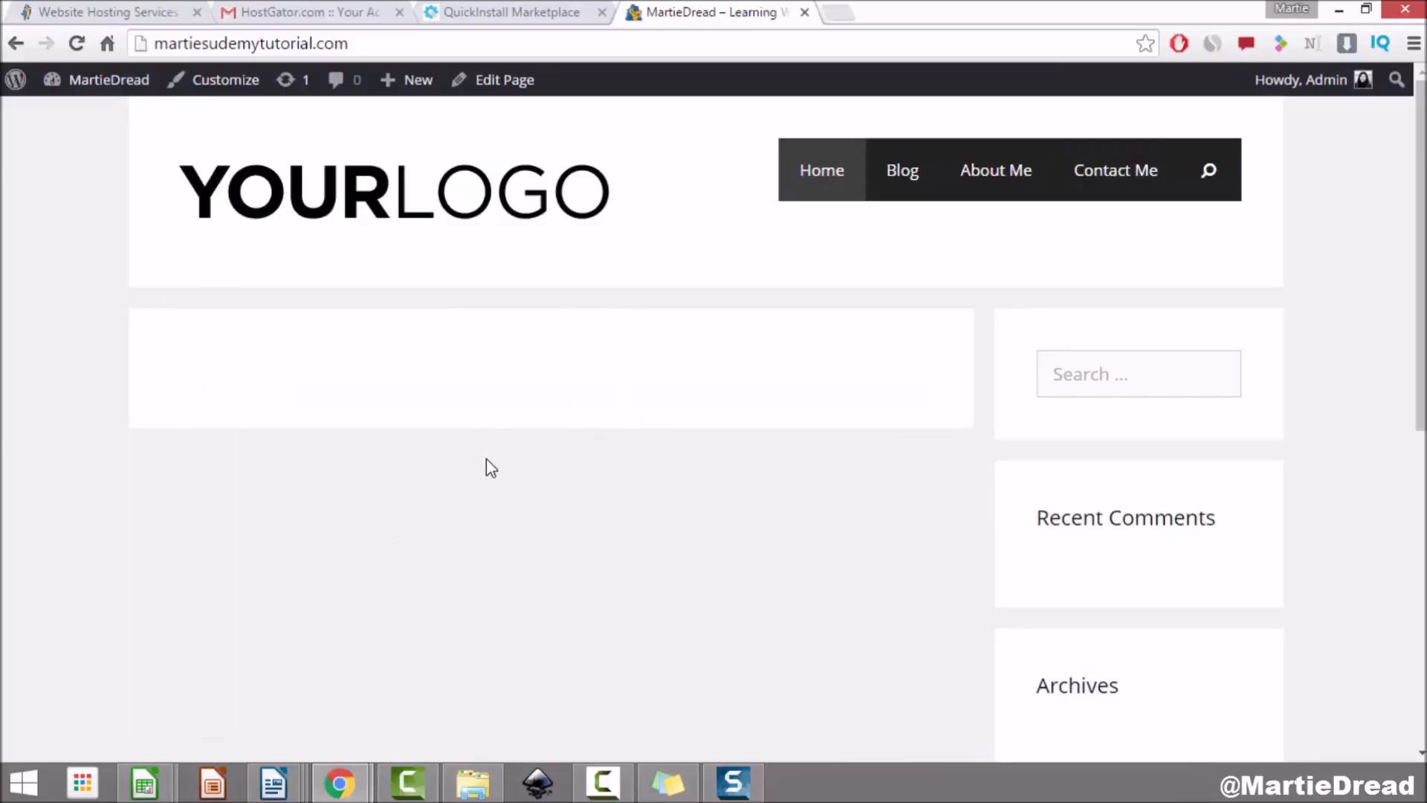
pyautogui.click(913, 177)
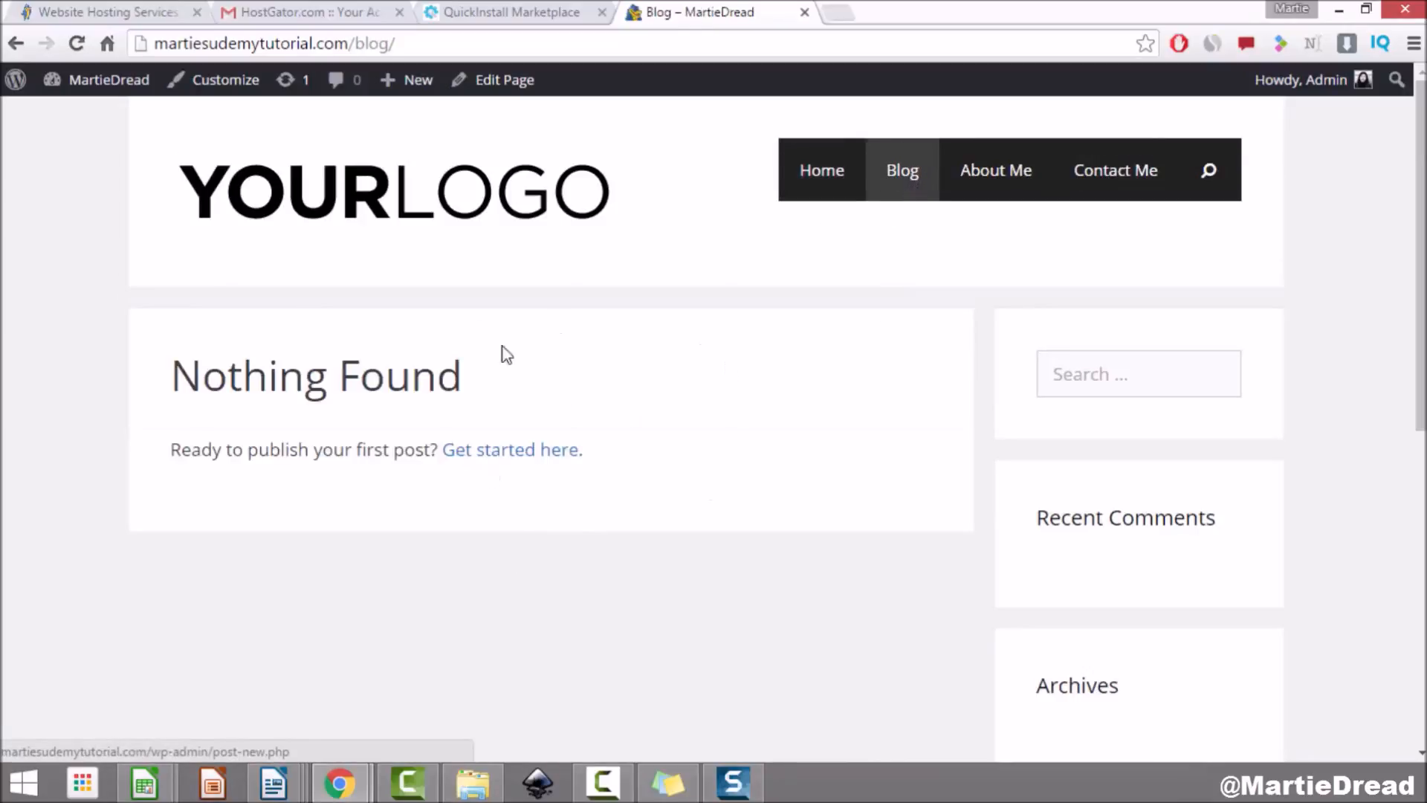
pyautogui.click(810, 172)
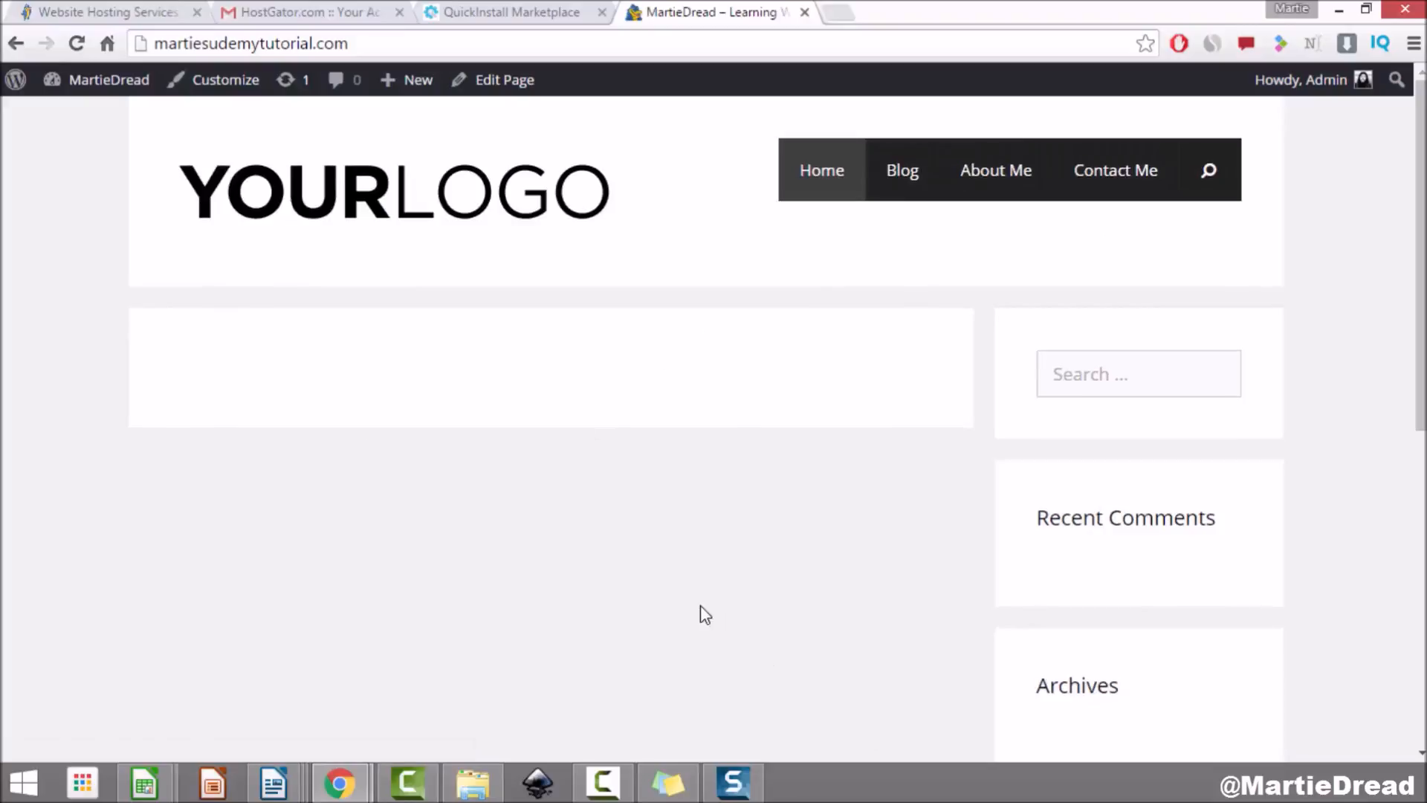
pyautogui.scroll(-5, 704, 611)
pyautogui.scroll(5, 561, 519)
# Step: Search Plugins > Add New for 'meta slider', then install and activate Meta Slider
pyautogui.click(107, 82)
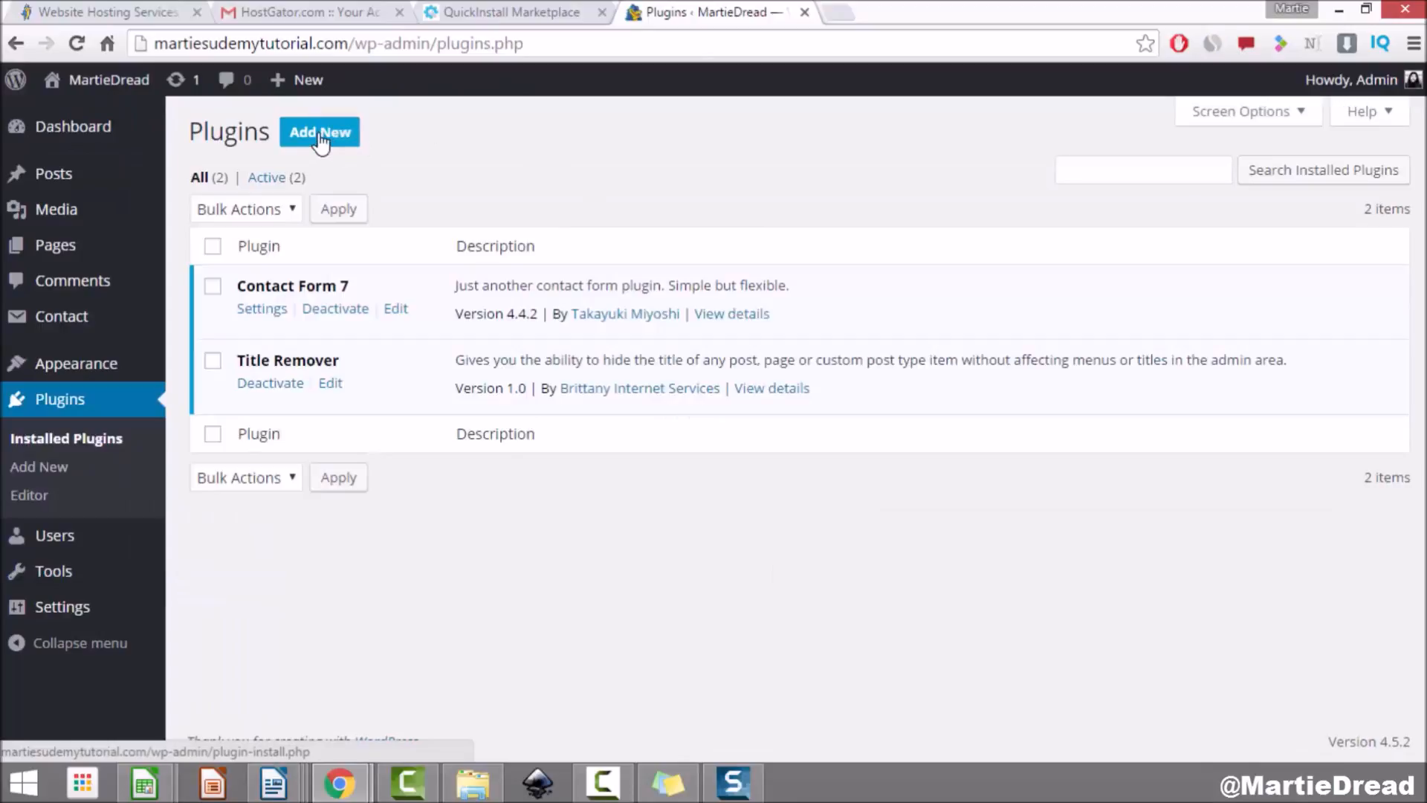
pyautogui.click(319, 136)
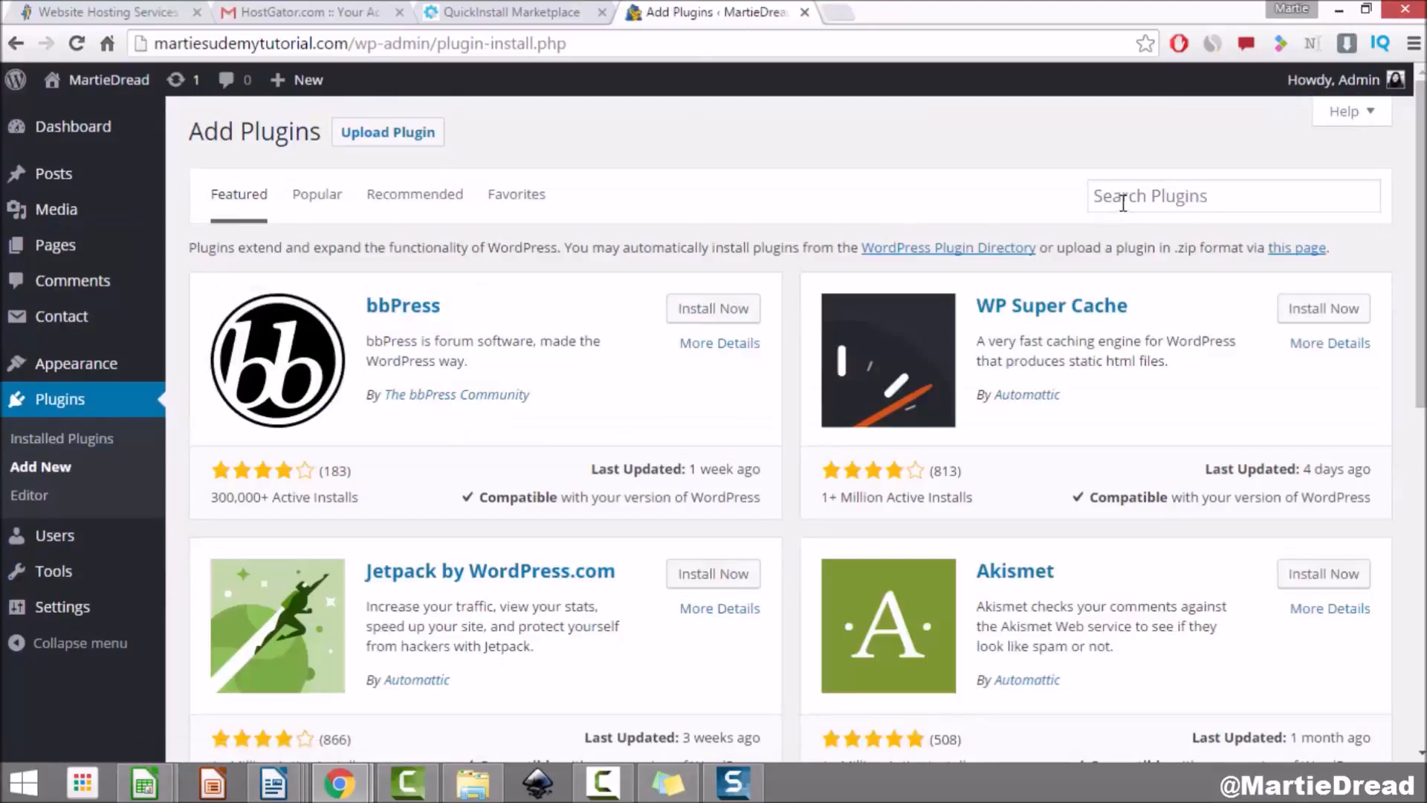
pyautogui.click(1141, 197)
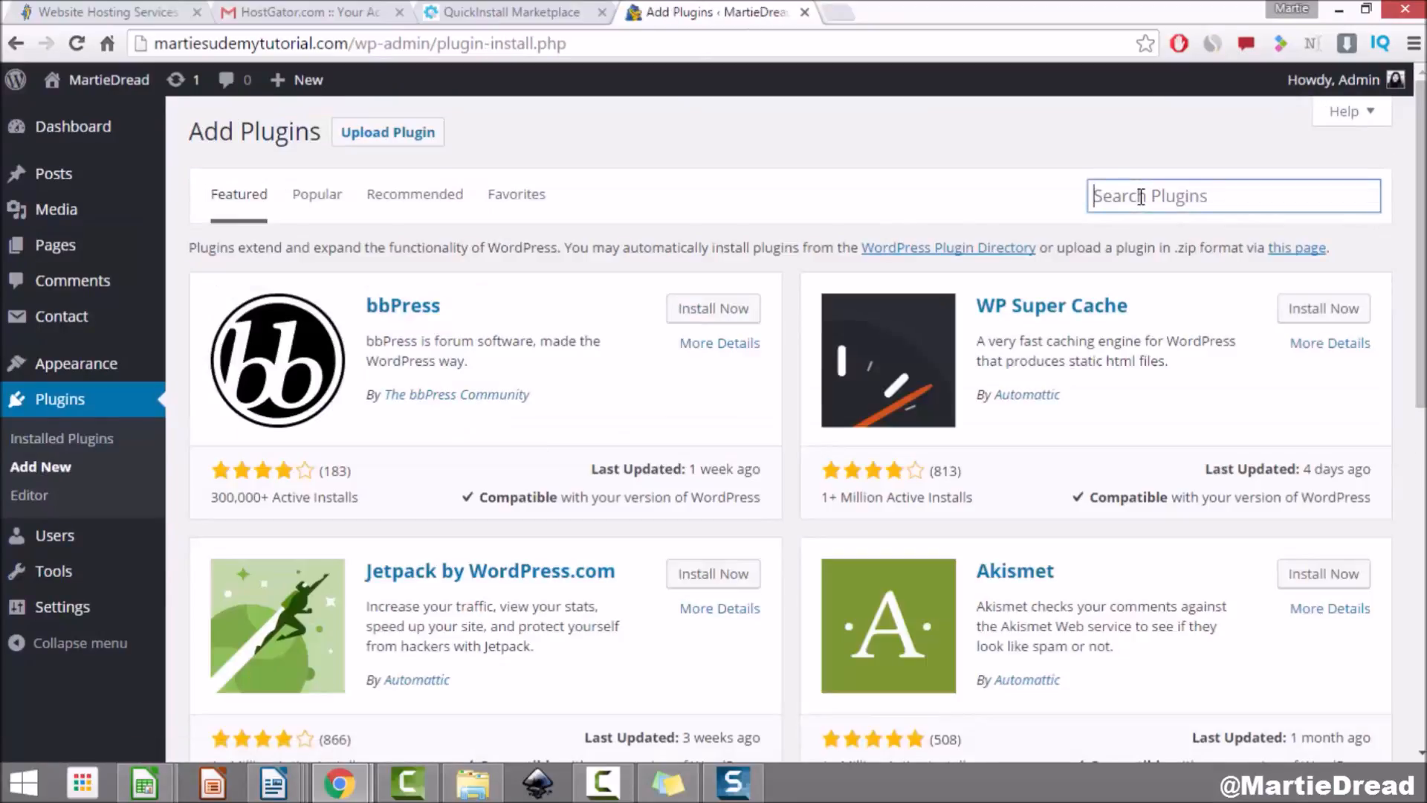
pyautogui.write('meta slider')
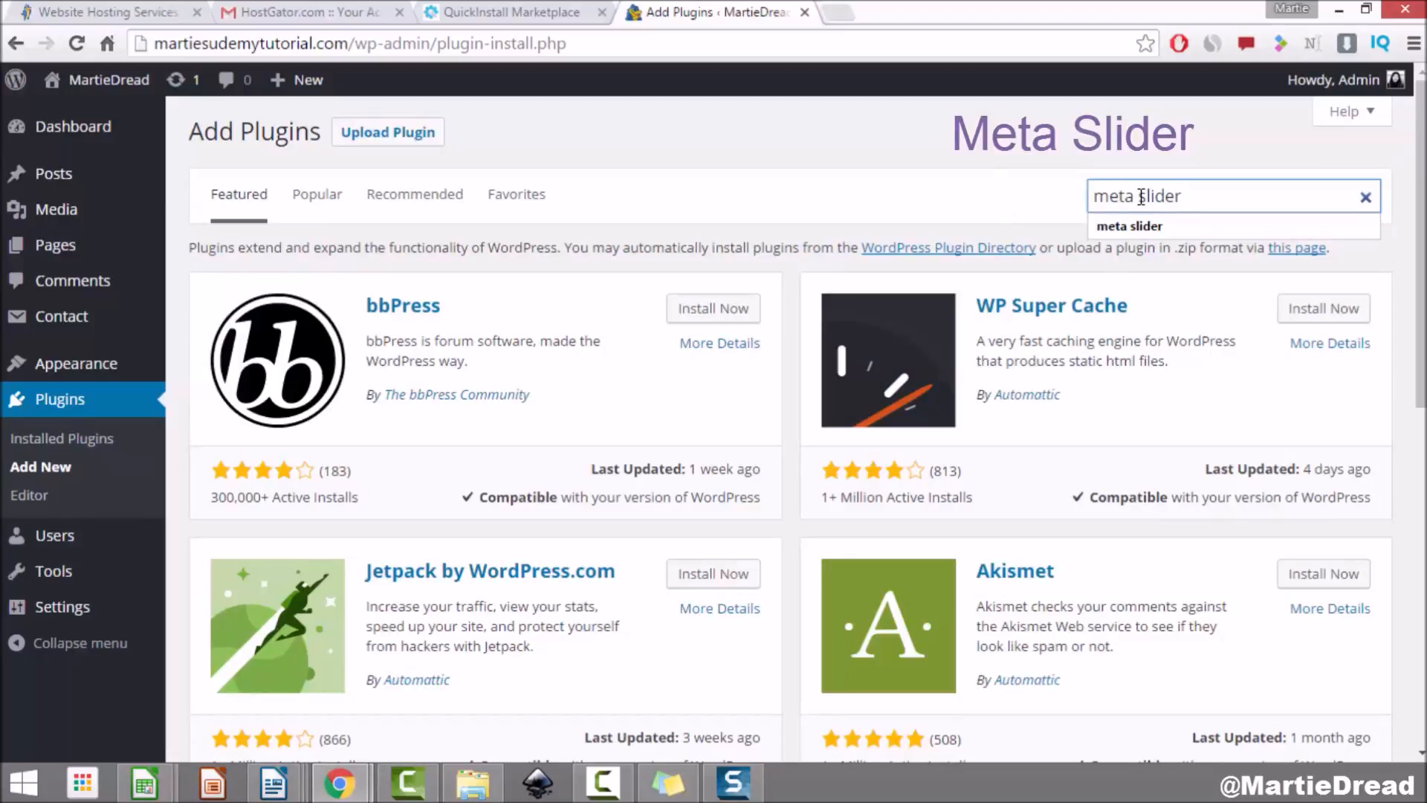
pyautogui.press('Return')
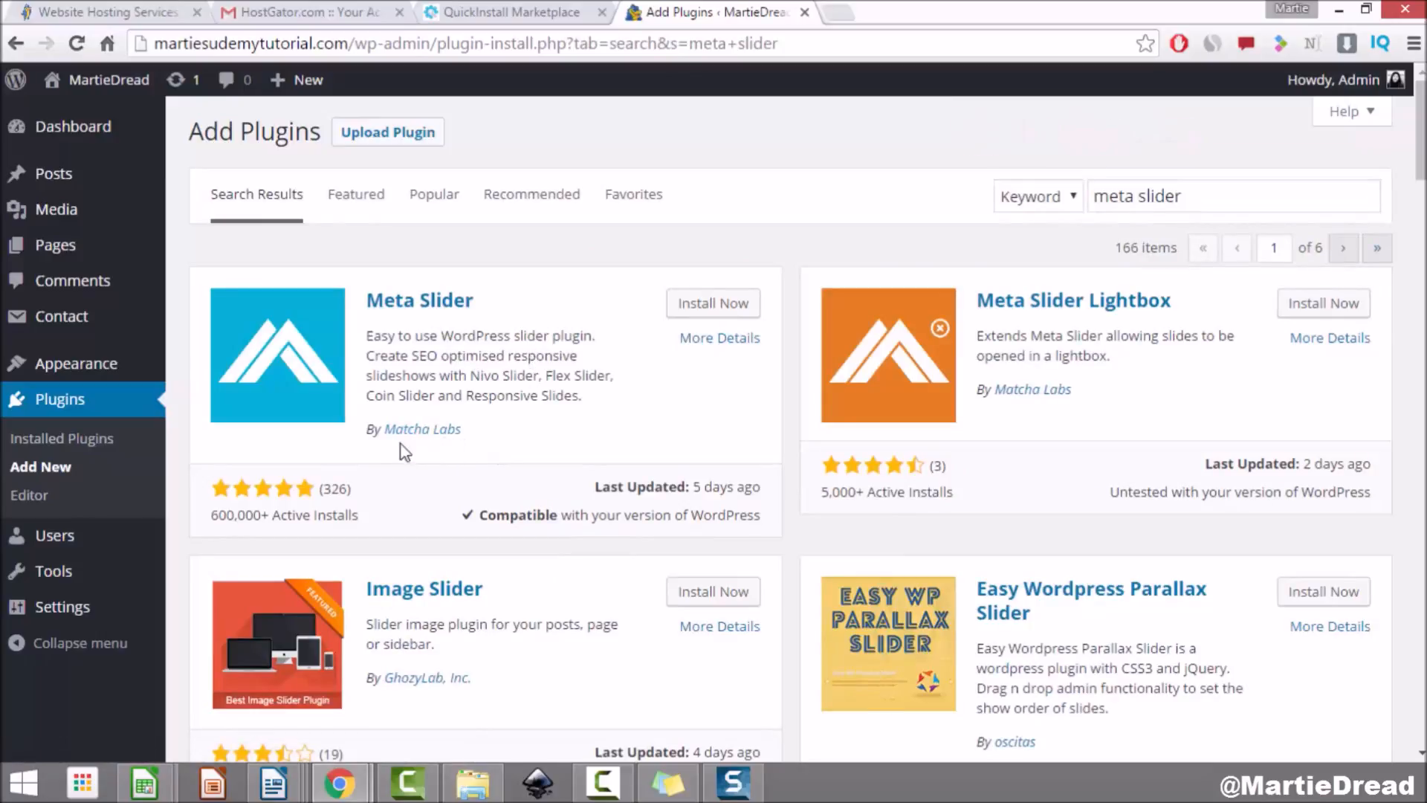
pyautogui.click(704, 315)
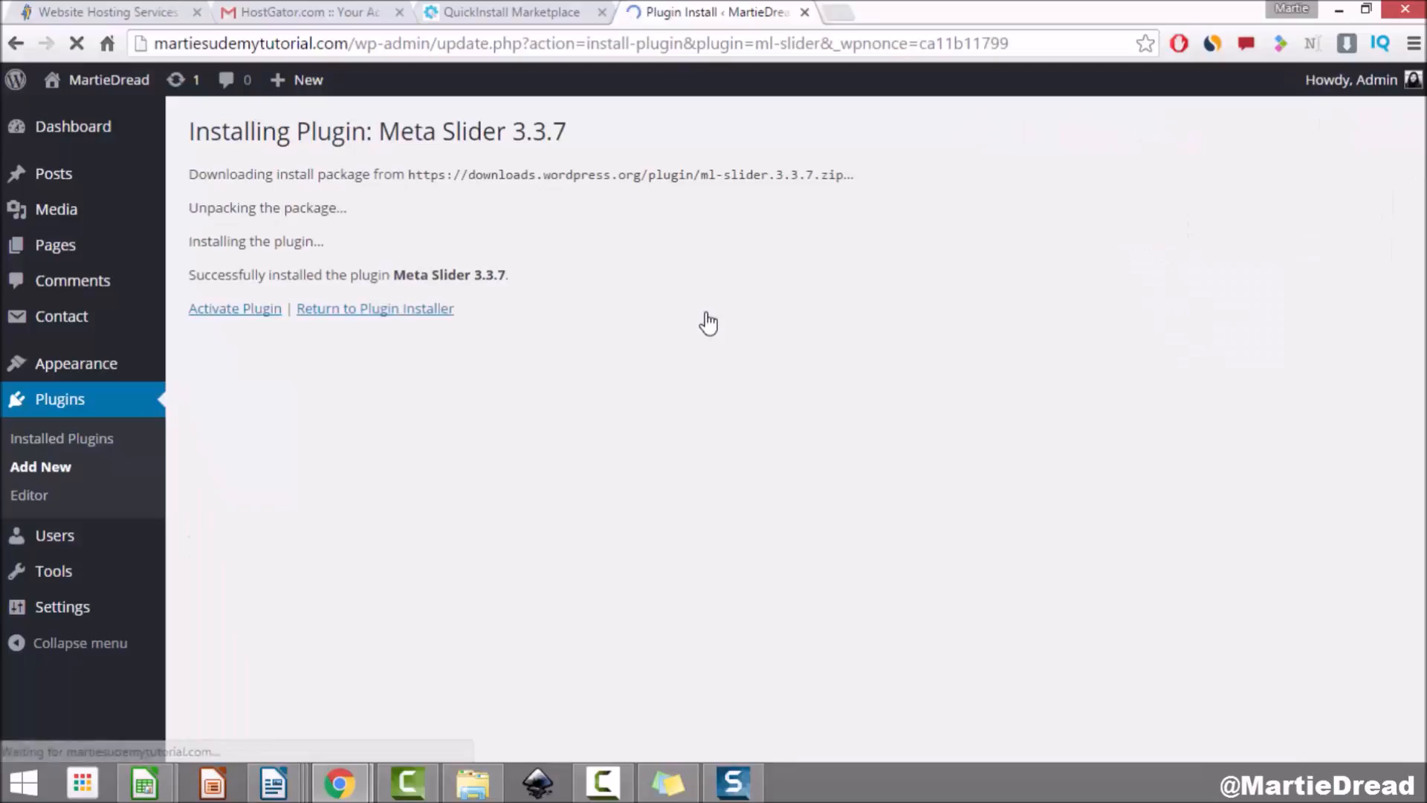
pyautogui.click(226, 311)
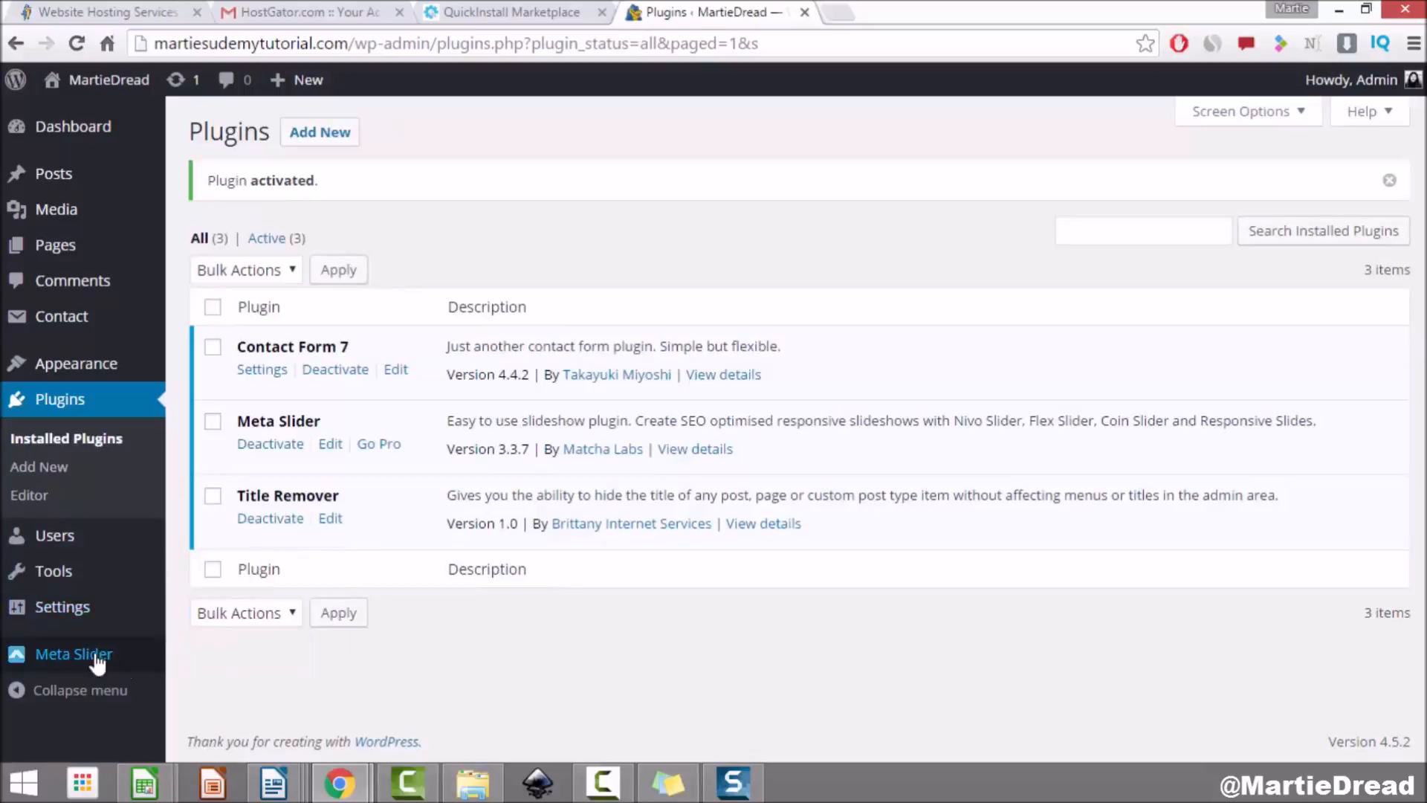
# Step: Create a new slideshow in Meta Slider and start adding an image slide
pyautogui.moveTo(94, 659)
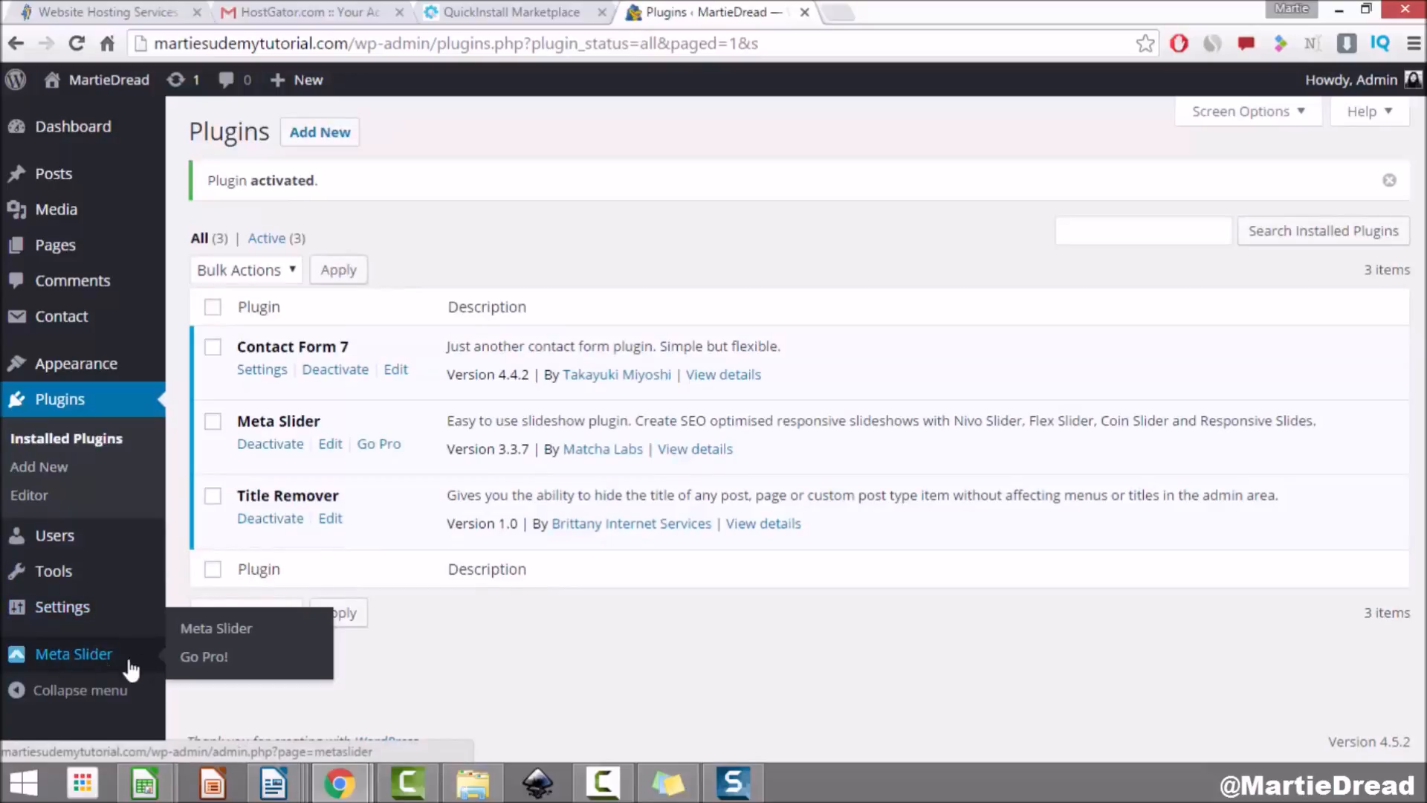
pyautogui.click(75, 663)
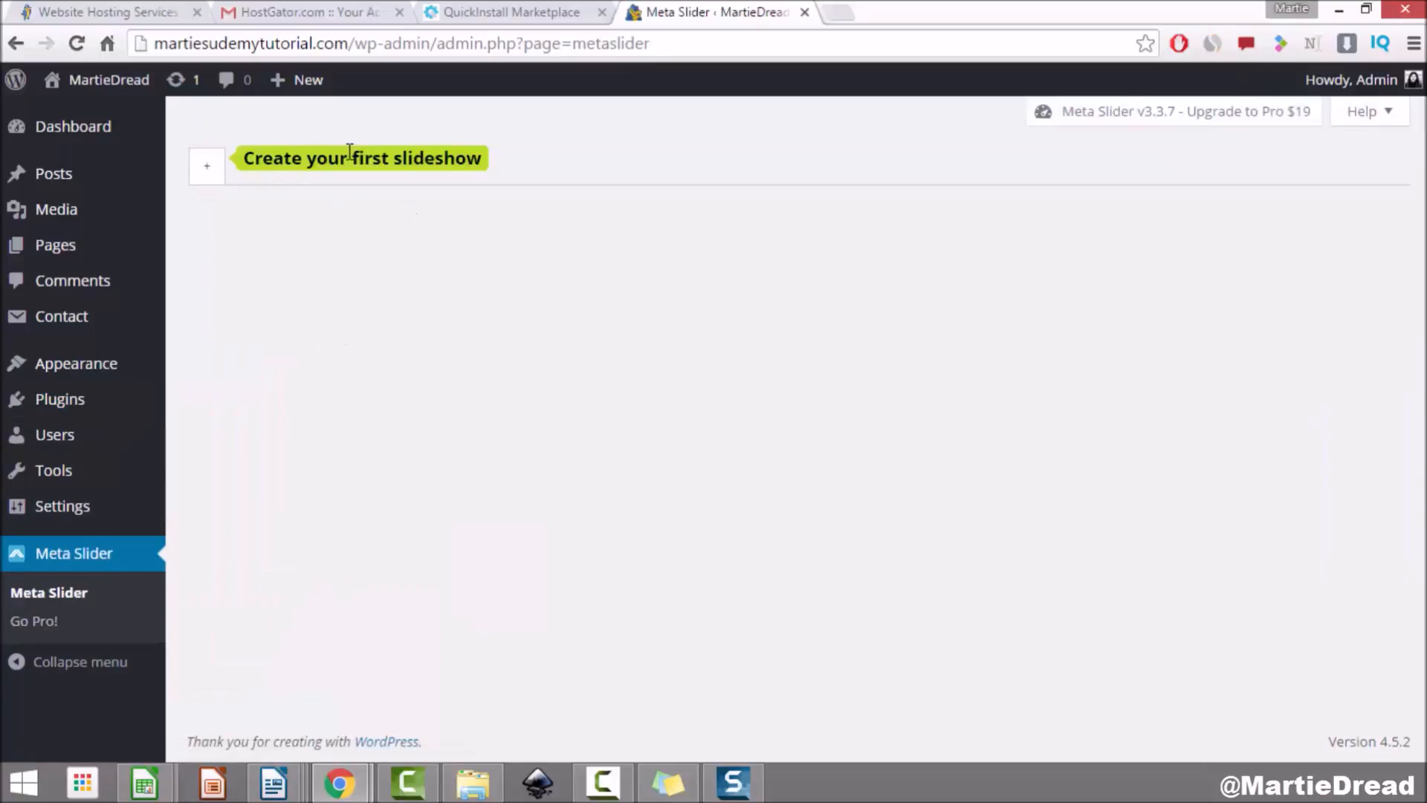
pyautogui.click(208, 173)
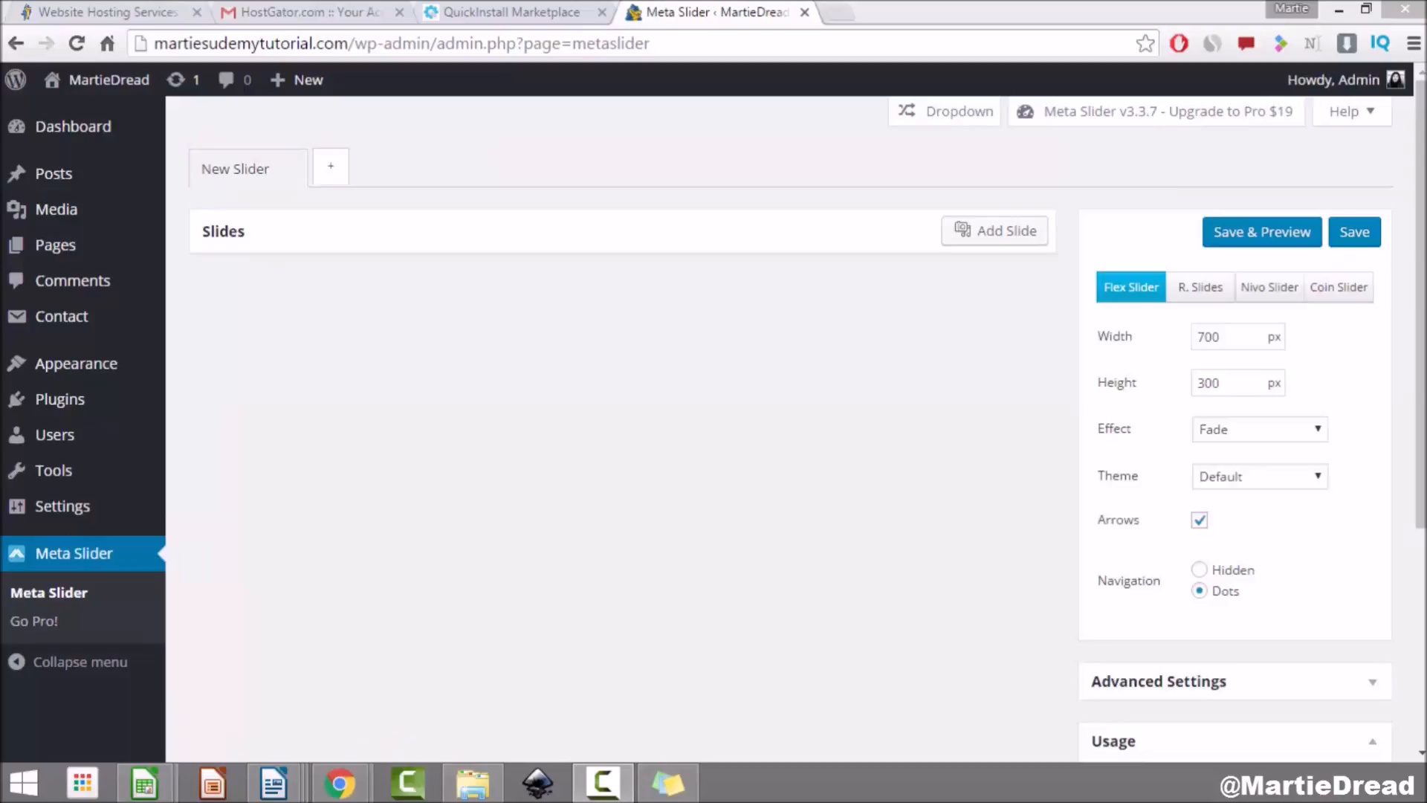
pyautogui.click(975, 240)
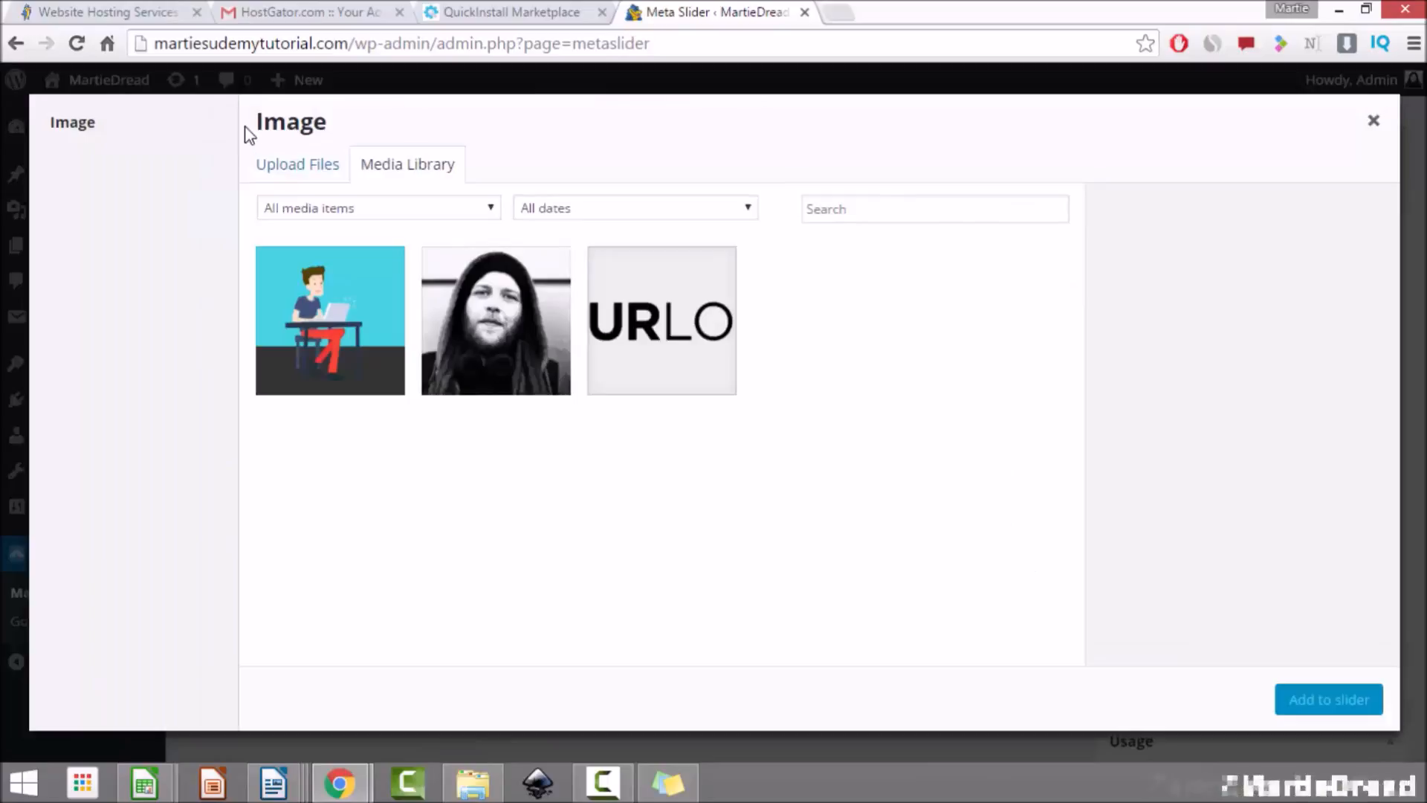
# Step: Upload the four Pixabay images, including cup-of-coffee-1280537_1920.jpg, from the computer
pyautogui.click(297, 171)
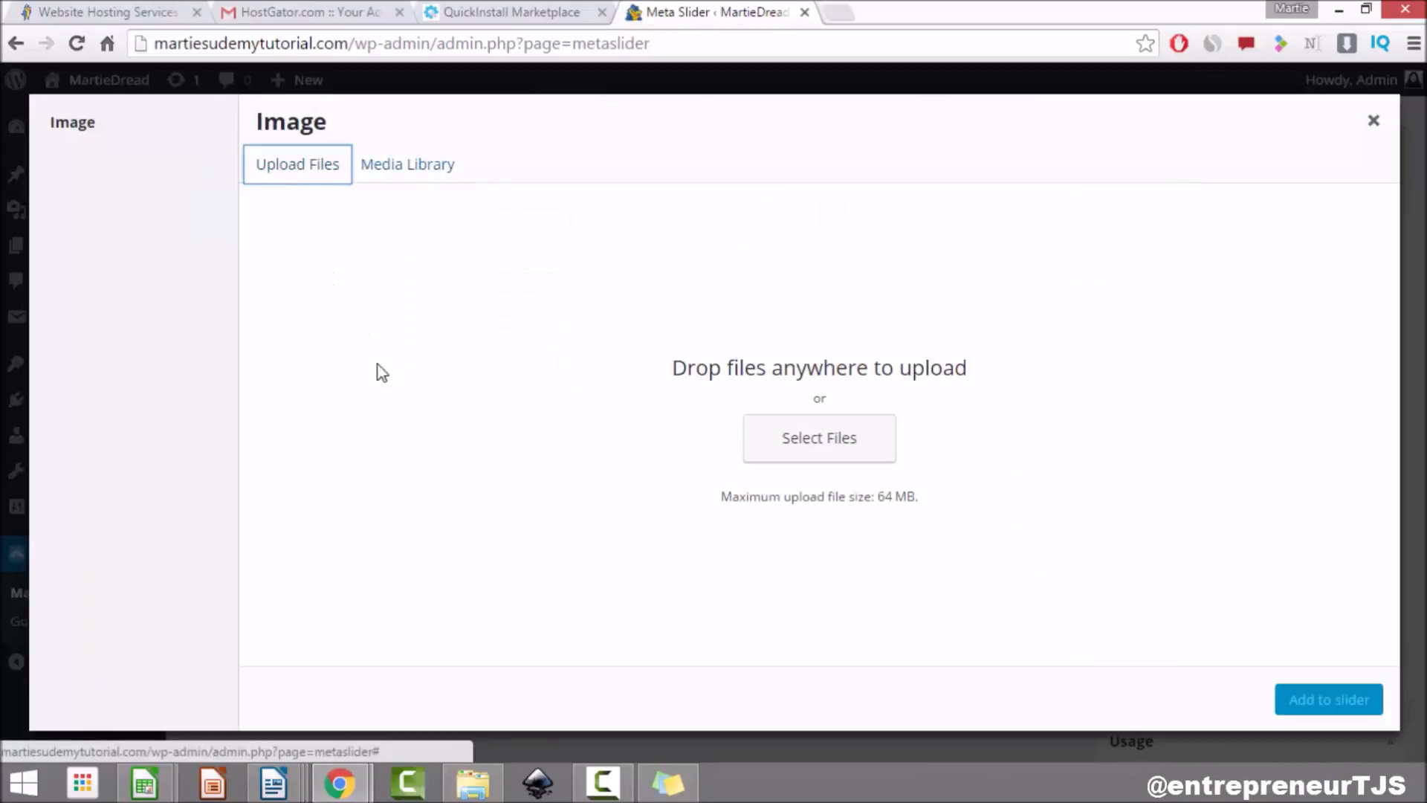
pyautogui.click(821, 440)
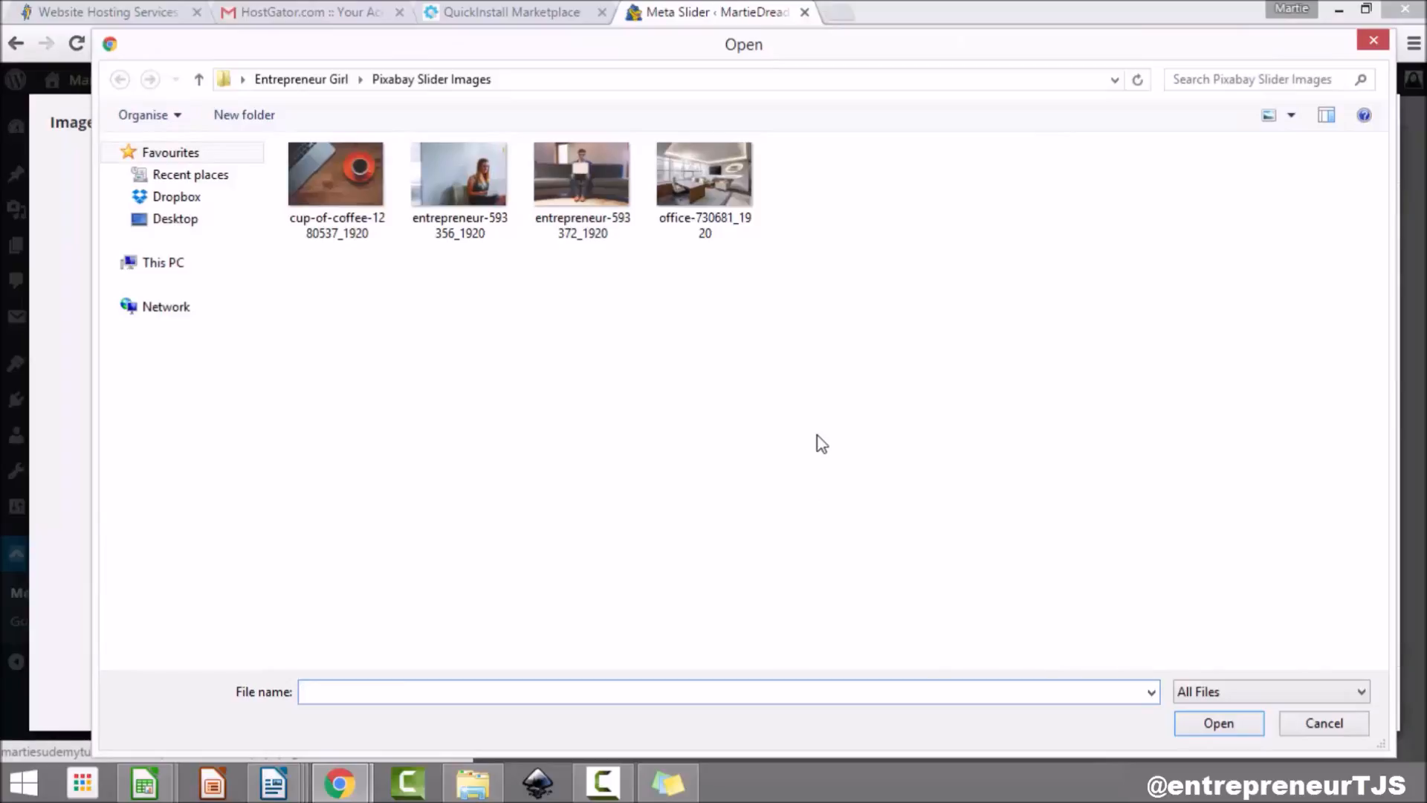
pyautogui.moveTo(774, 290); pyautogui.dragTo(293, 177)
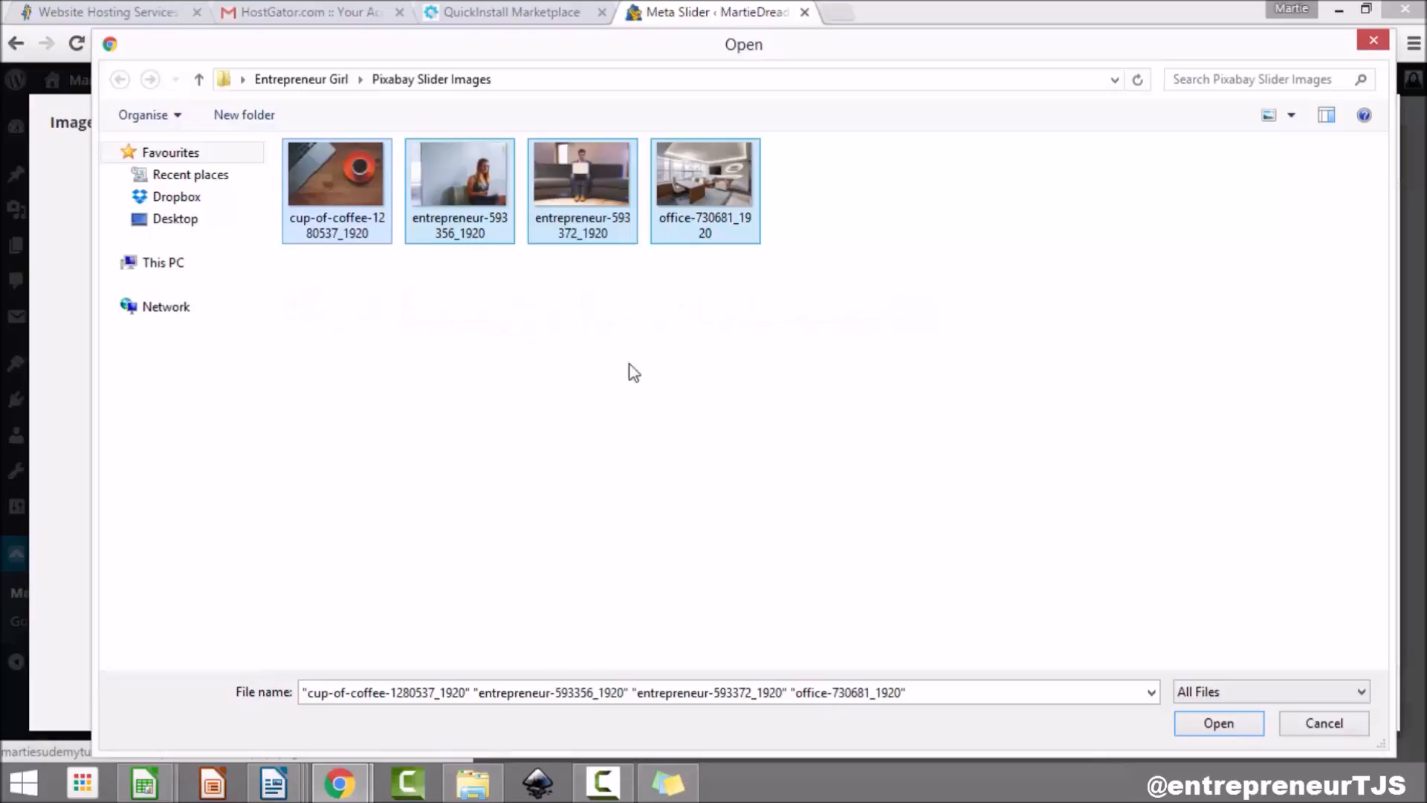
pyautogui.click(1217, 725)
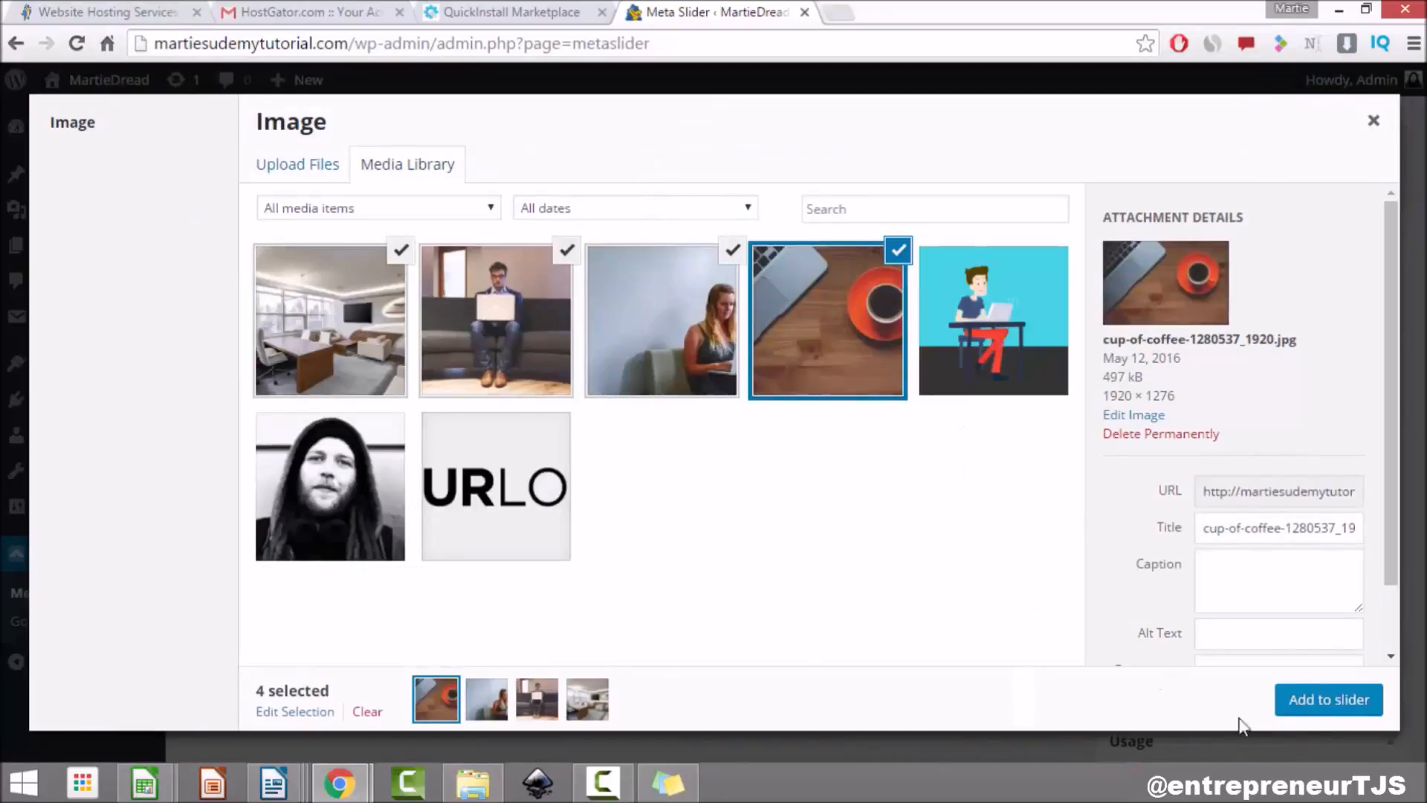
# Step: Add the four selected images to the New Slider as image slides
pyautogui.click(1319, 709)
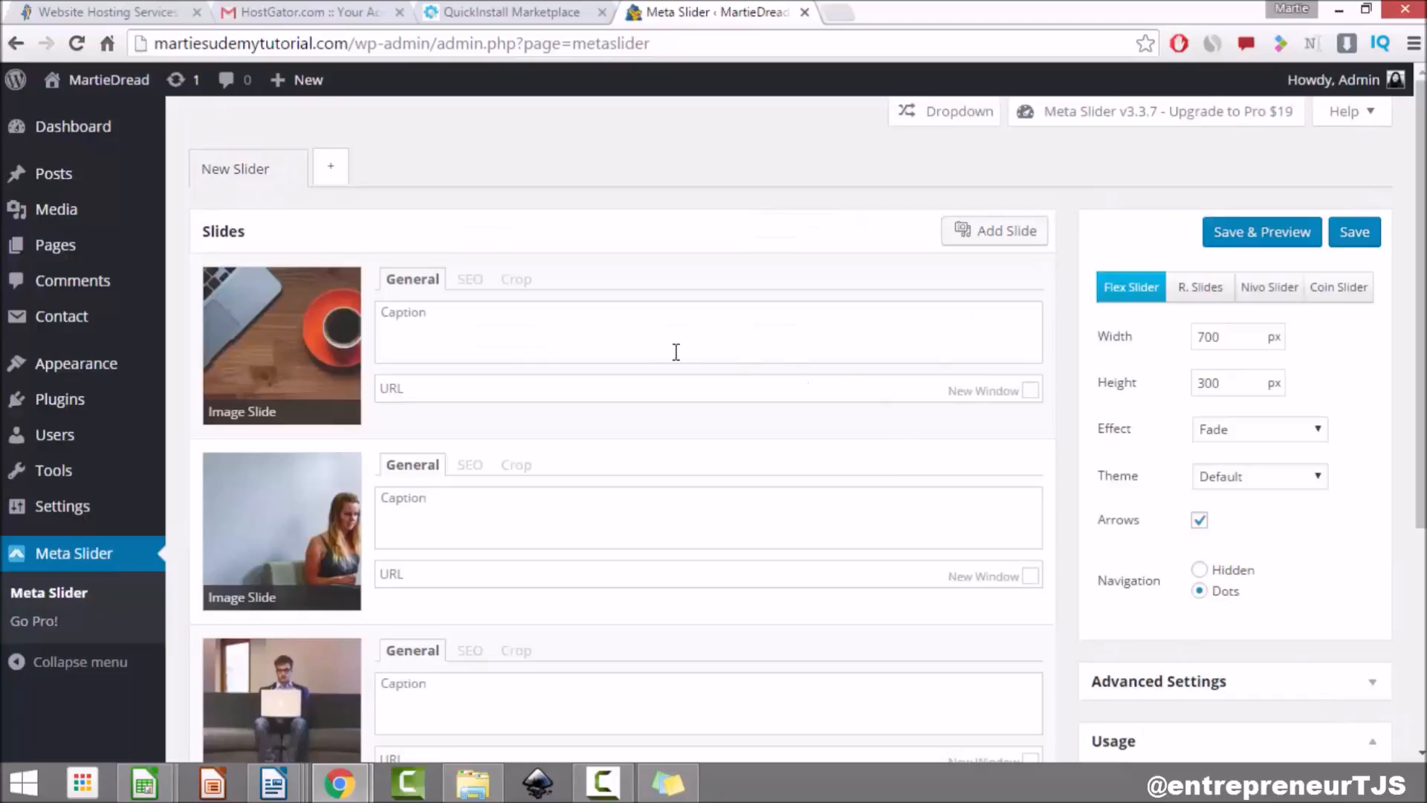
pyautogui.scroll(-5, 695, 319)
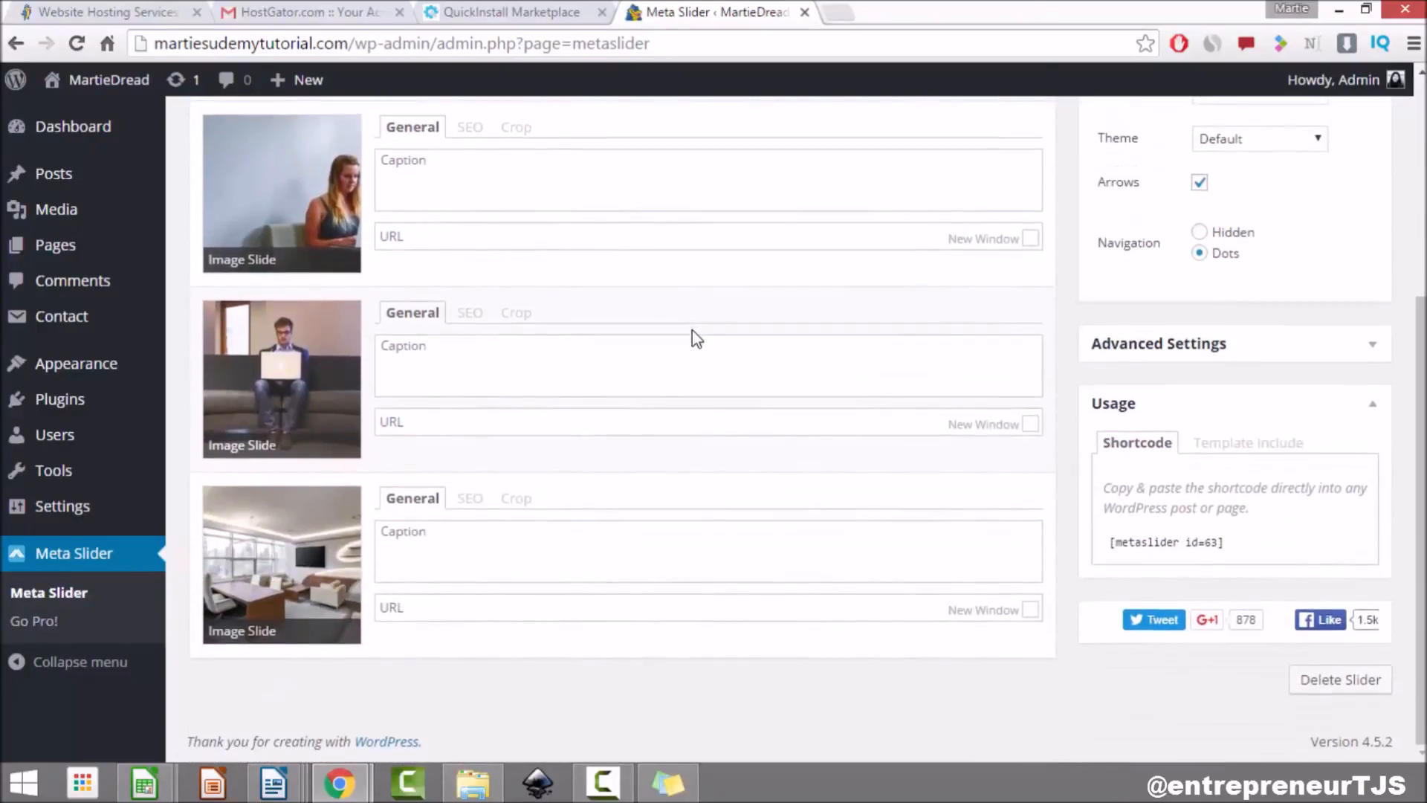
pyautogui.scroll(3, 696, 335)
pyautogui.scroll(1, 696, 338)
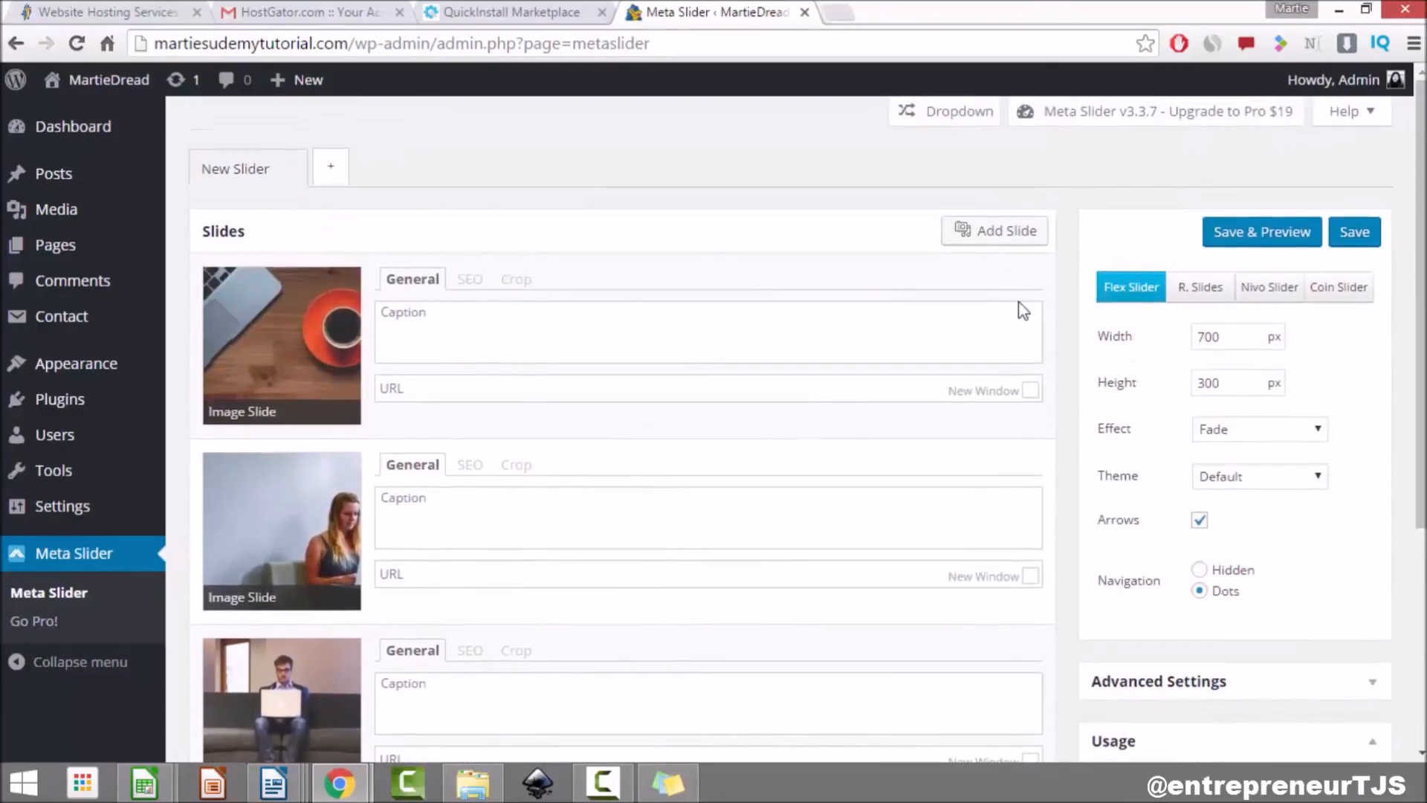
# Step: Save and preview the slider, flipping through the third and fourth slides before closing it
pyautogui.click(1259, 235)
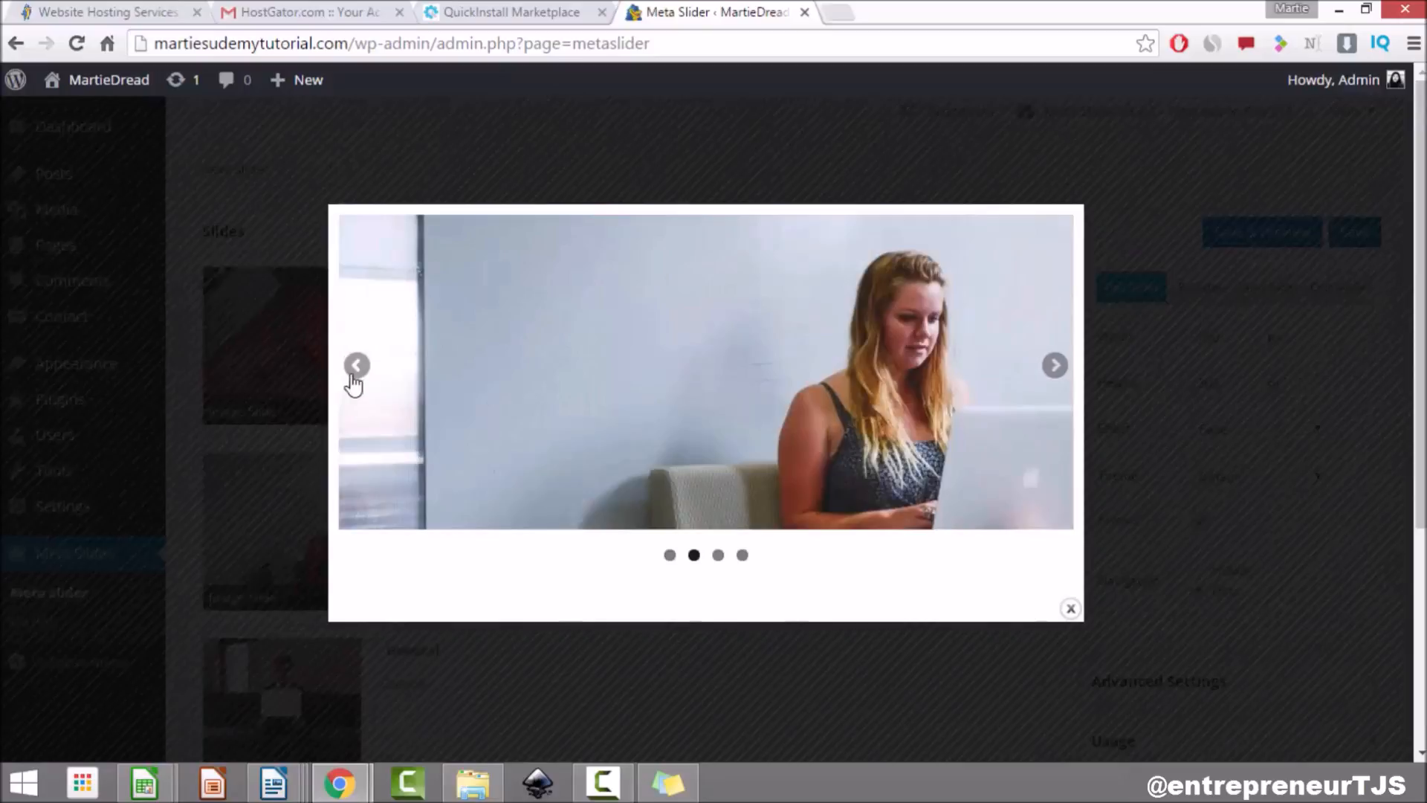
pyautogui.click(717, 556)
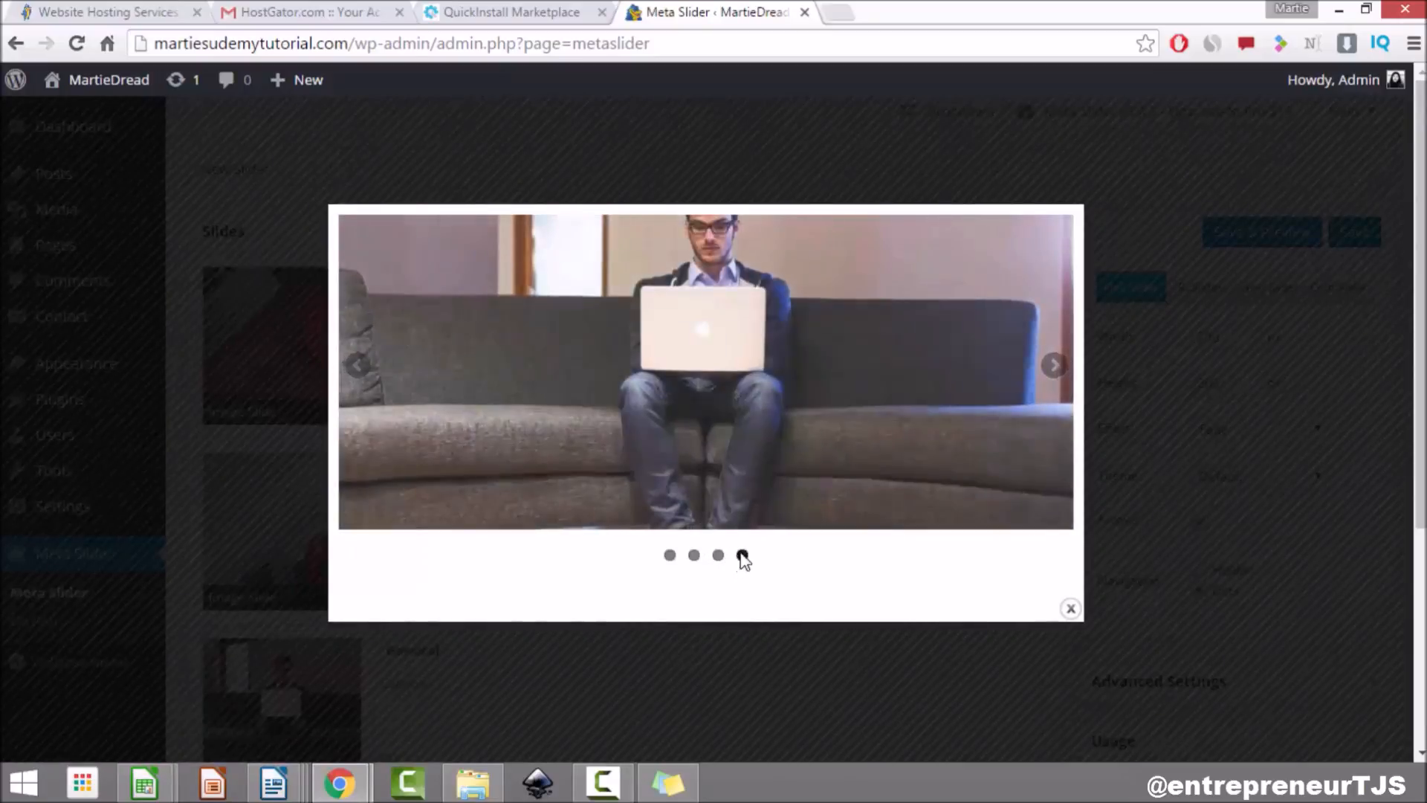
pyautogui.click(742, 556)
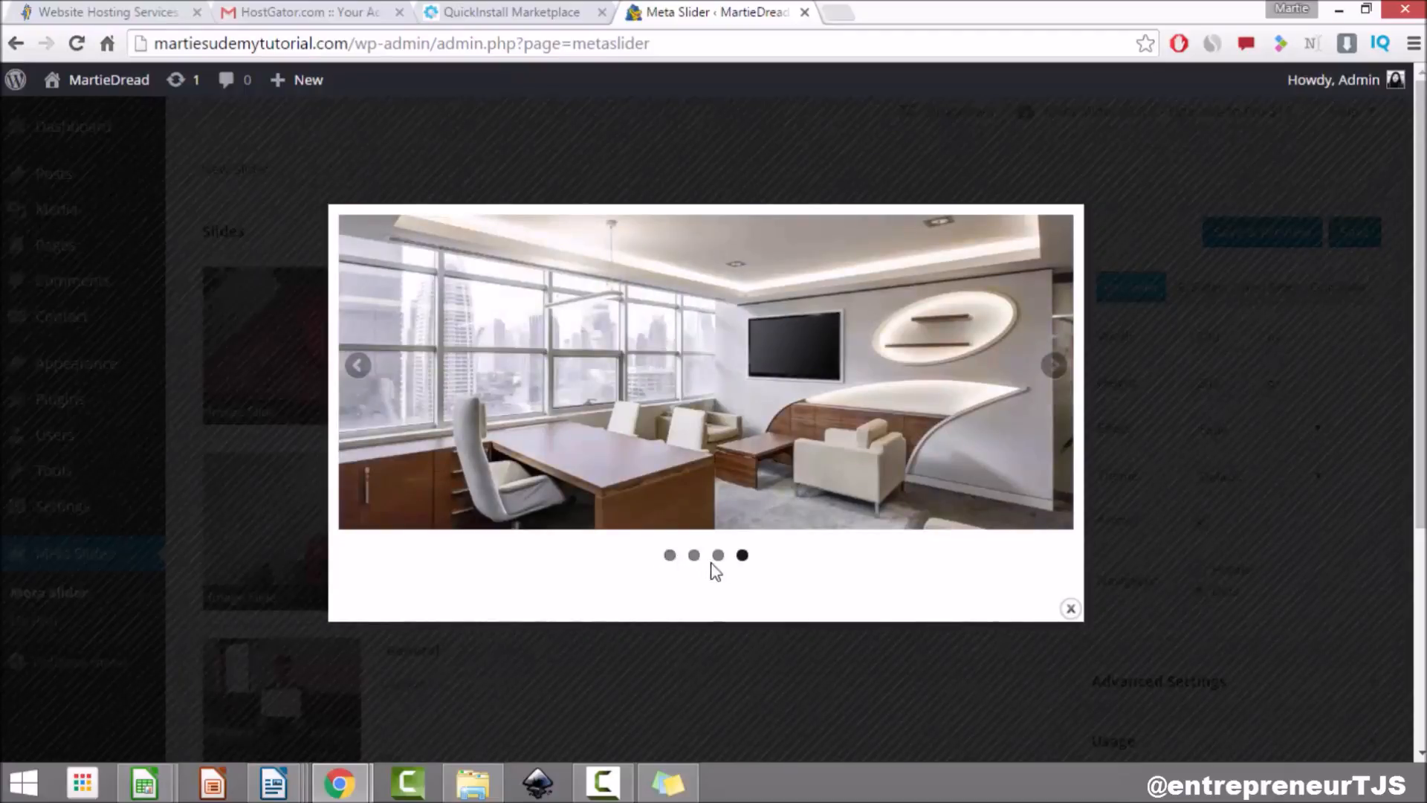
pyautogui.click(718, 556)
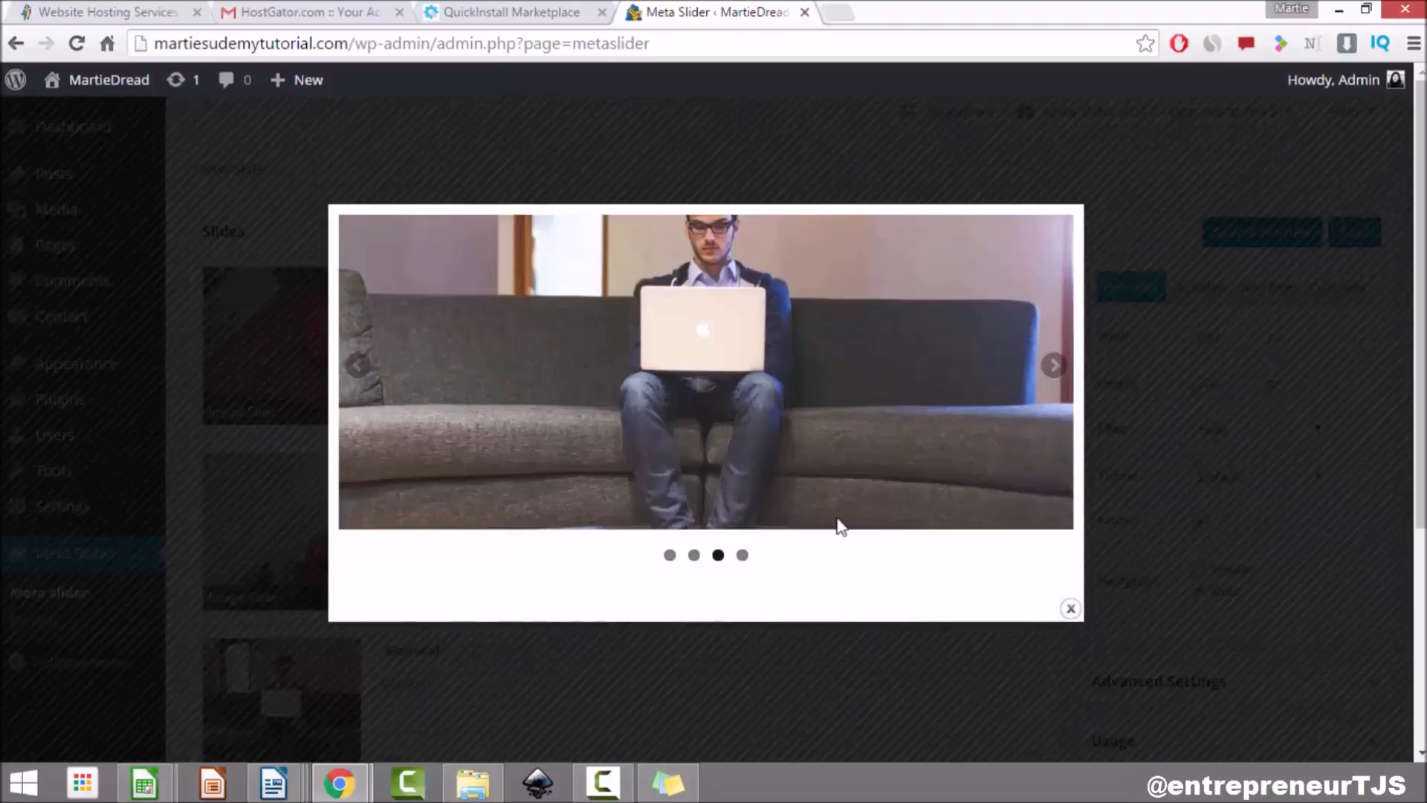
pyautogui.click(1070, 610)
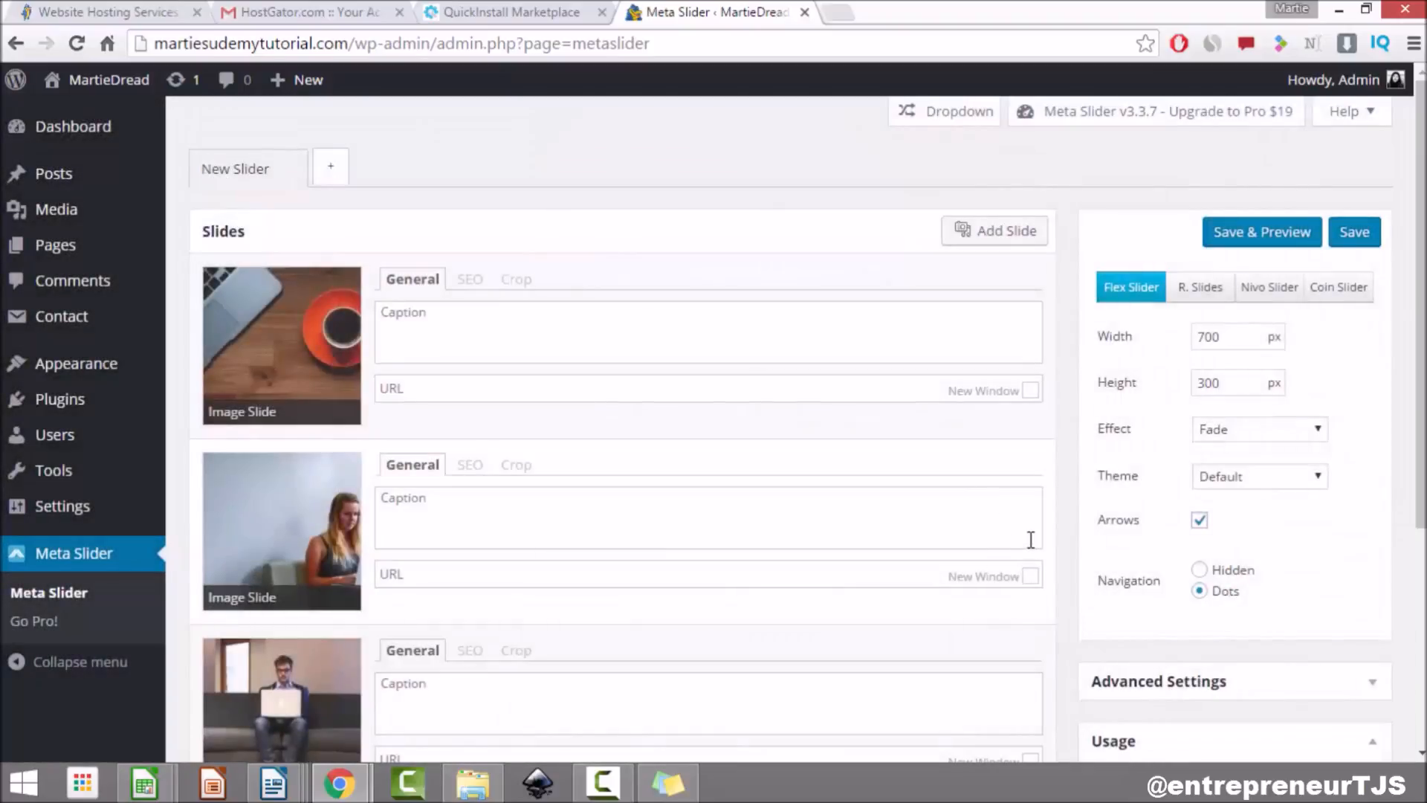
# Step: Change the slider Height from 300 to 400 px, save, and preview the third slide
pyautogui.doubleClick(1219, 382)
pyautogui.write('40')
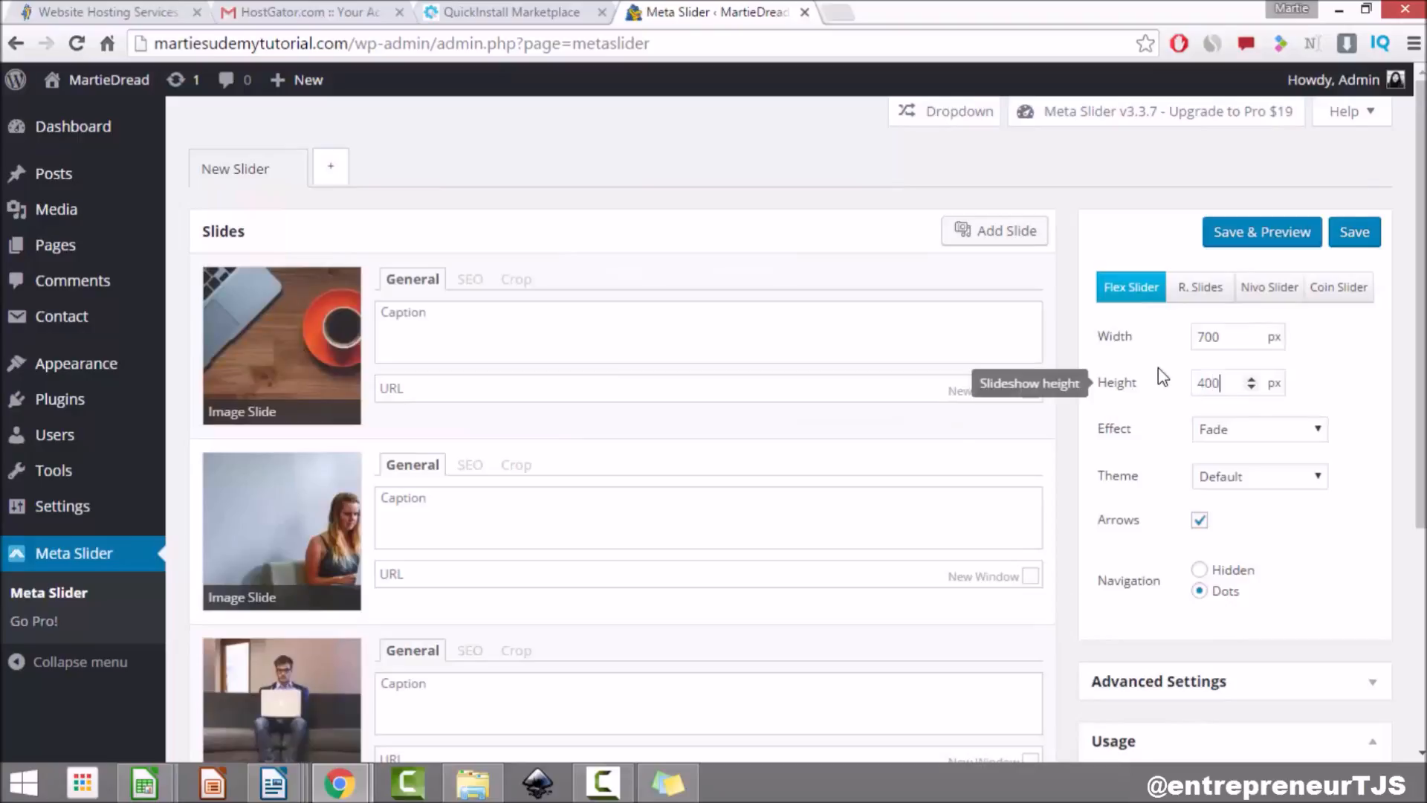
pyautogui.click(1257, 240)
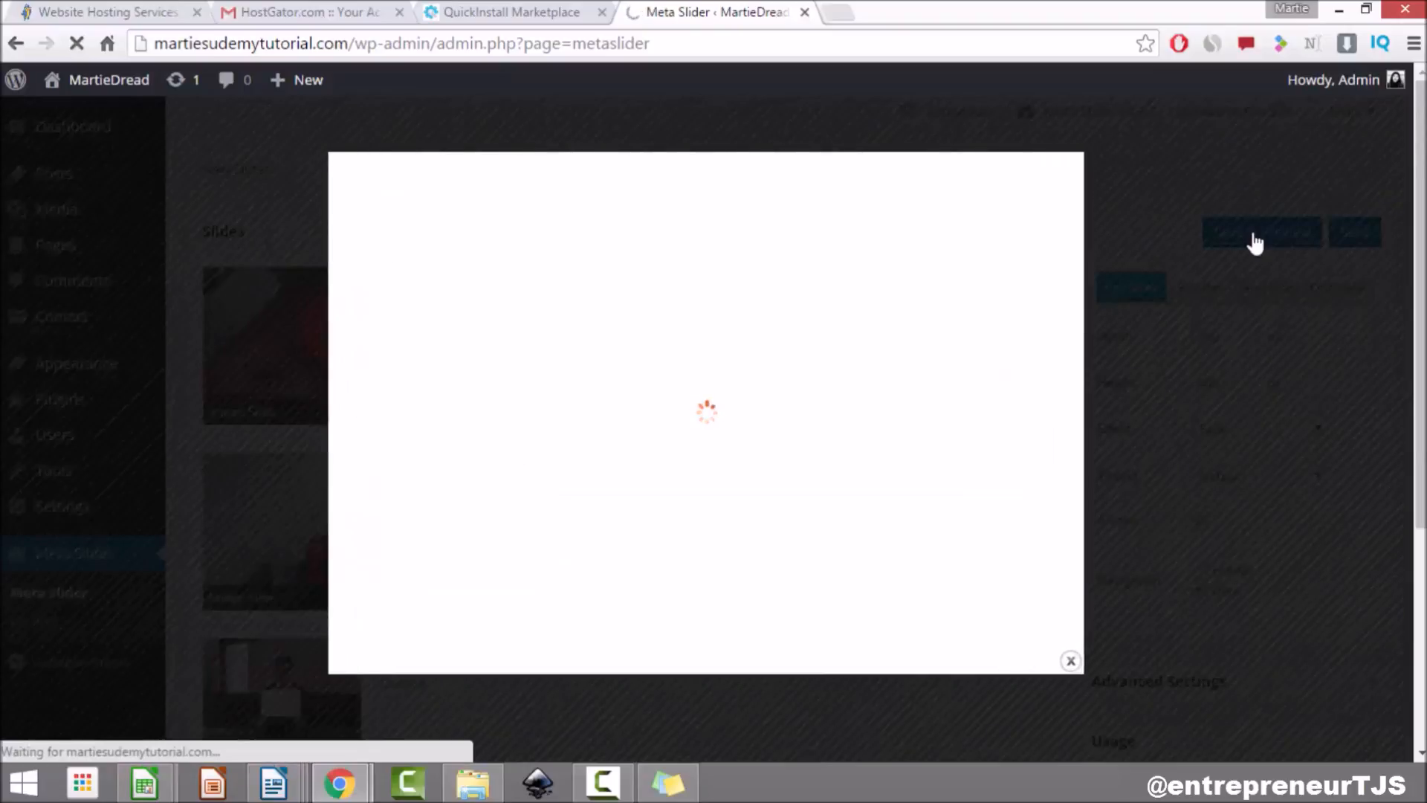
pyautogui.click(716, 609)
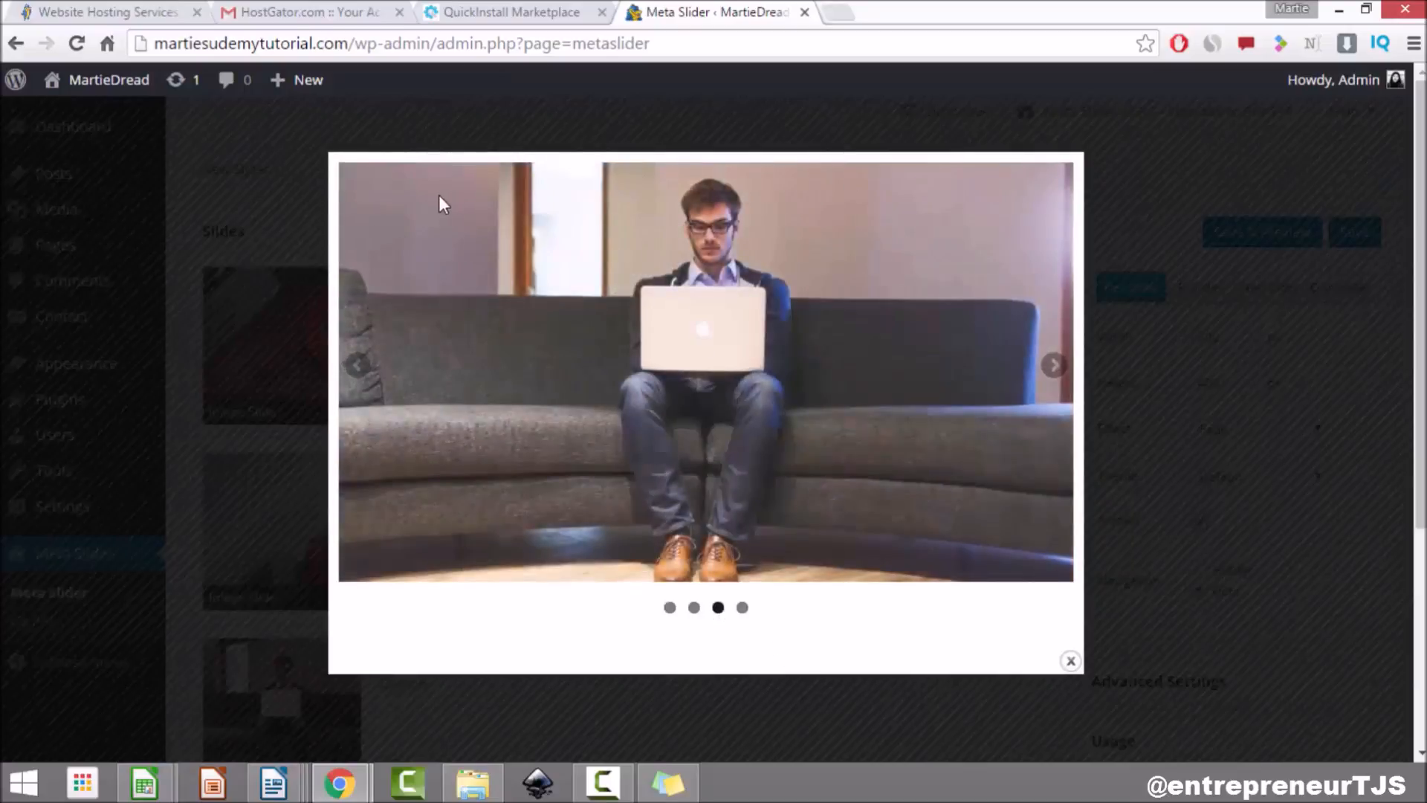
# Step: Close the preview and uncheck Arrows, leaving the Fade effect and Default theme unchanged
pyautogui.click(1070, 661)
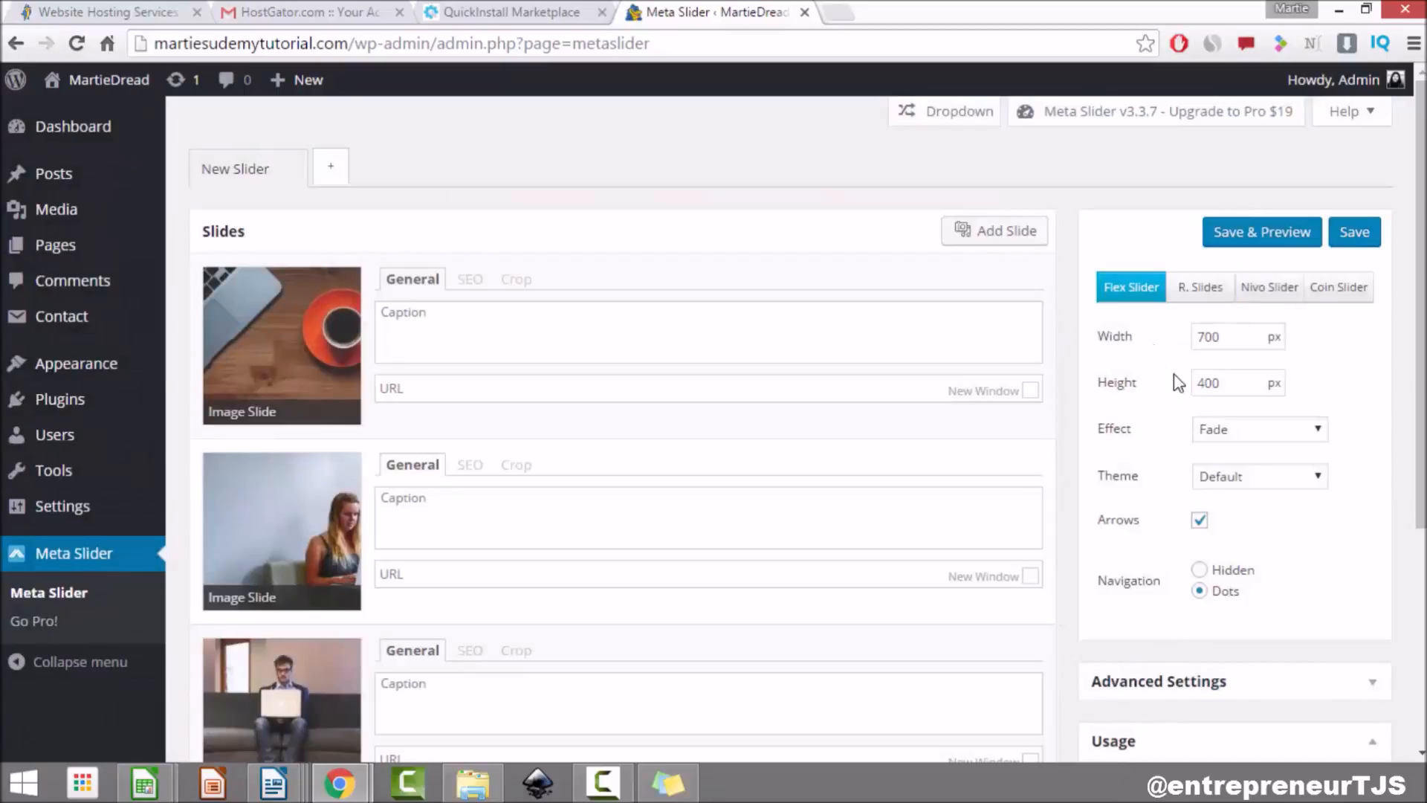
pyautogui.click(1254, 444)
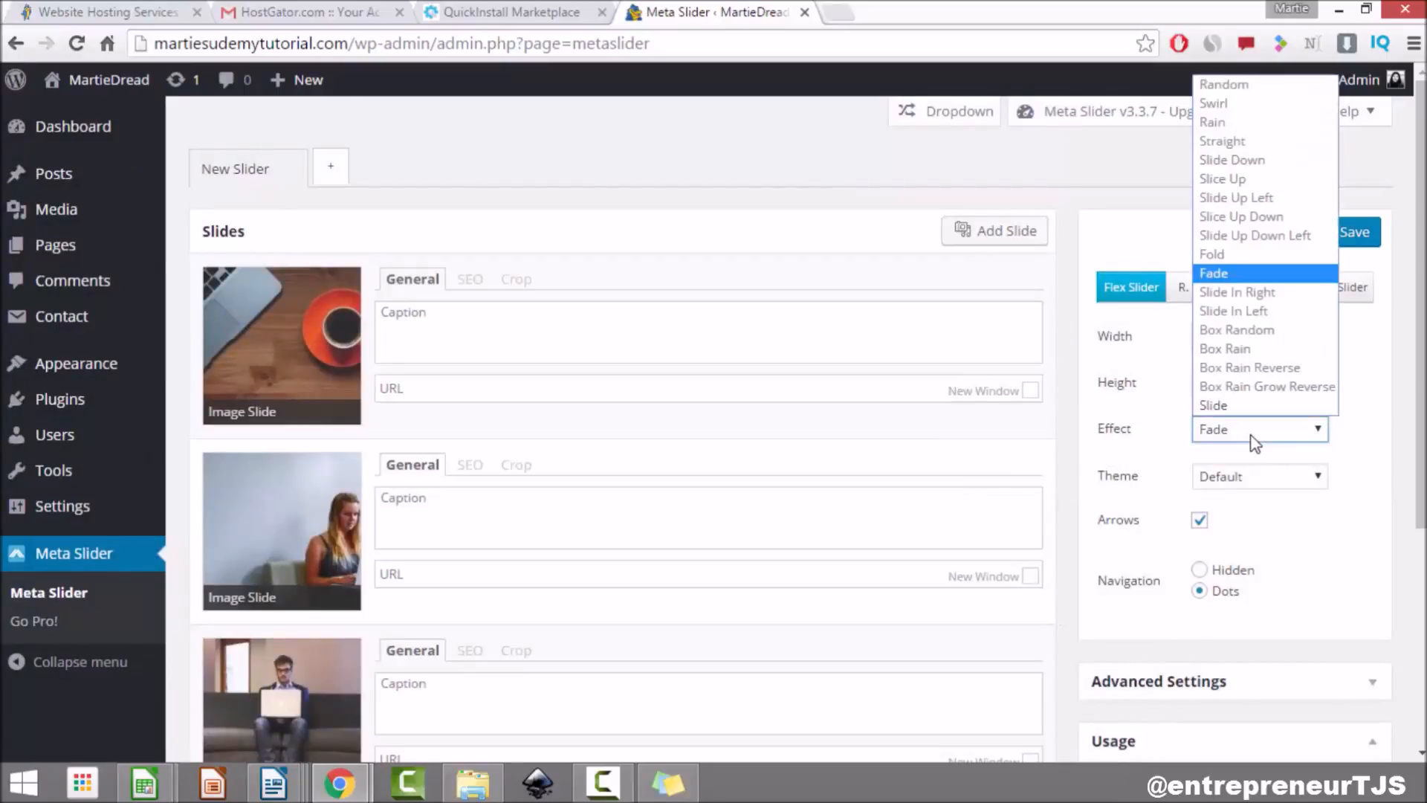
pyautogui.click(1137, 454)
pyautogui.click(1264, 480)
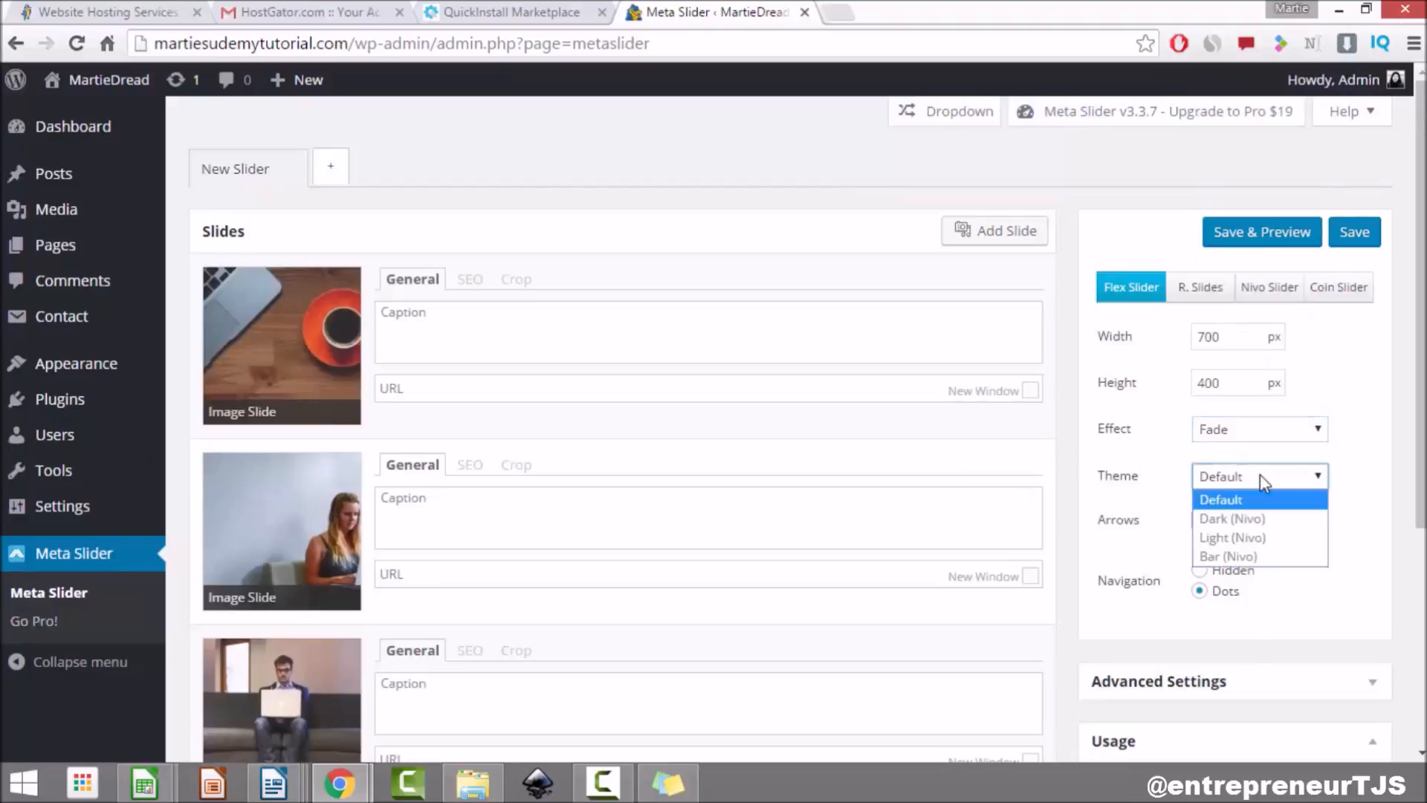
pyautogui.click(1256, 481)
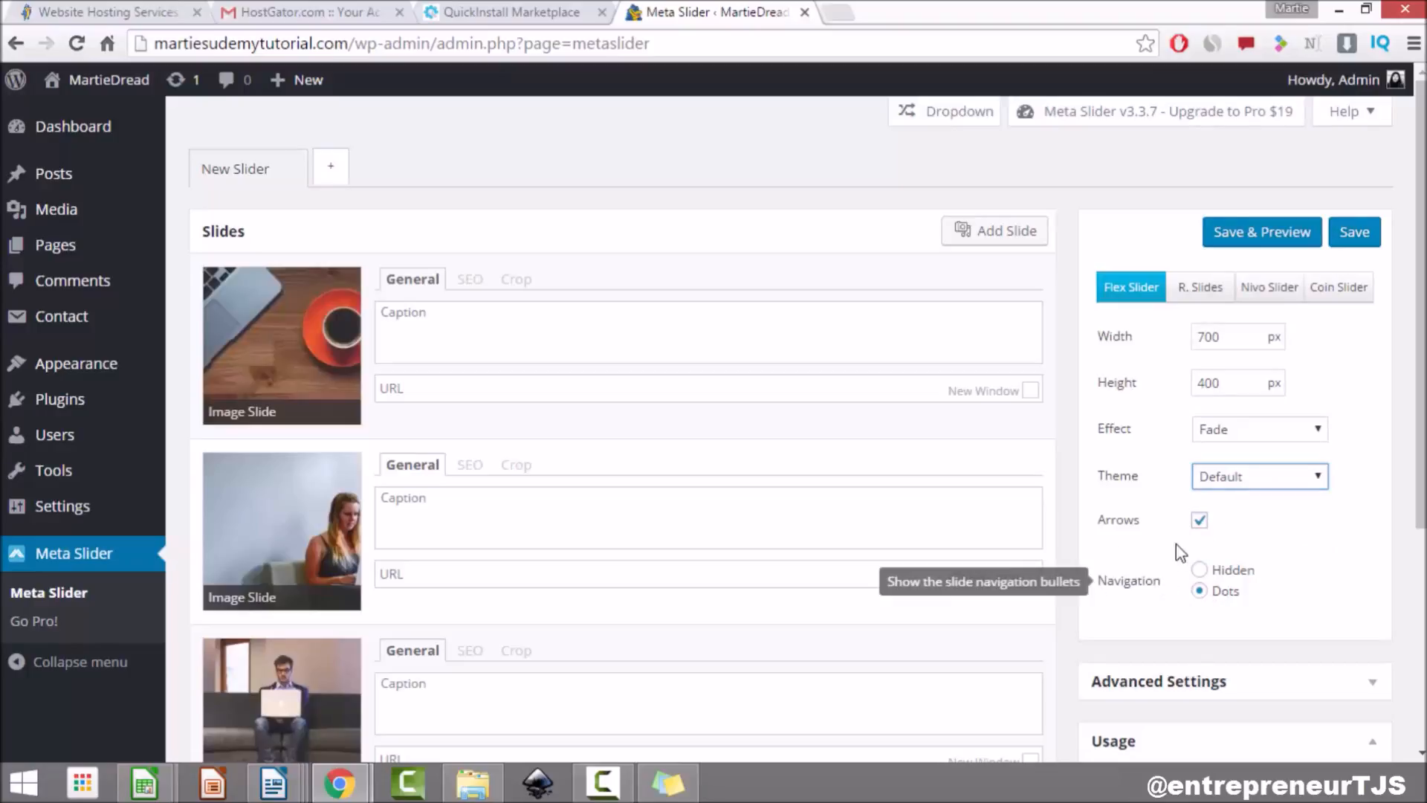
pyautogui.click(1198, 520)
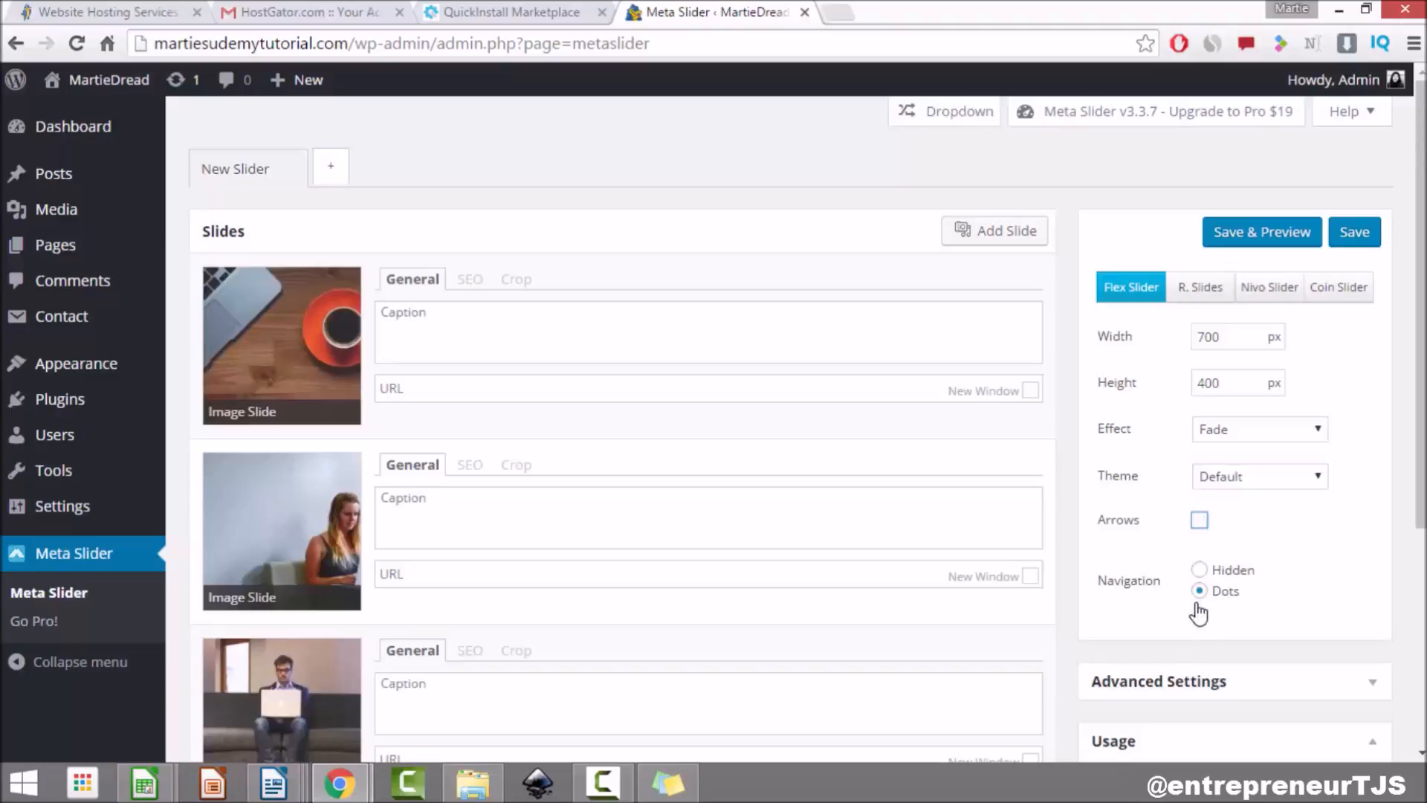
pyautogui.scroll(-3, 1222, 576)
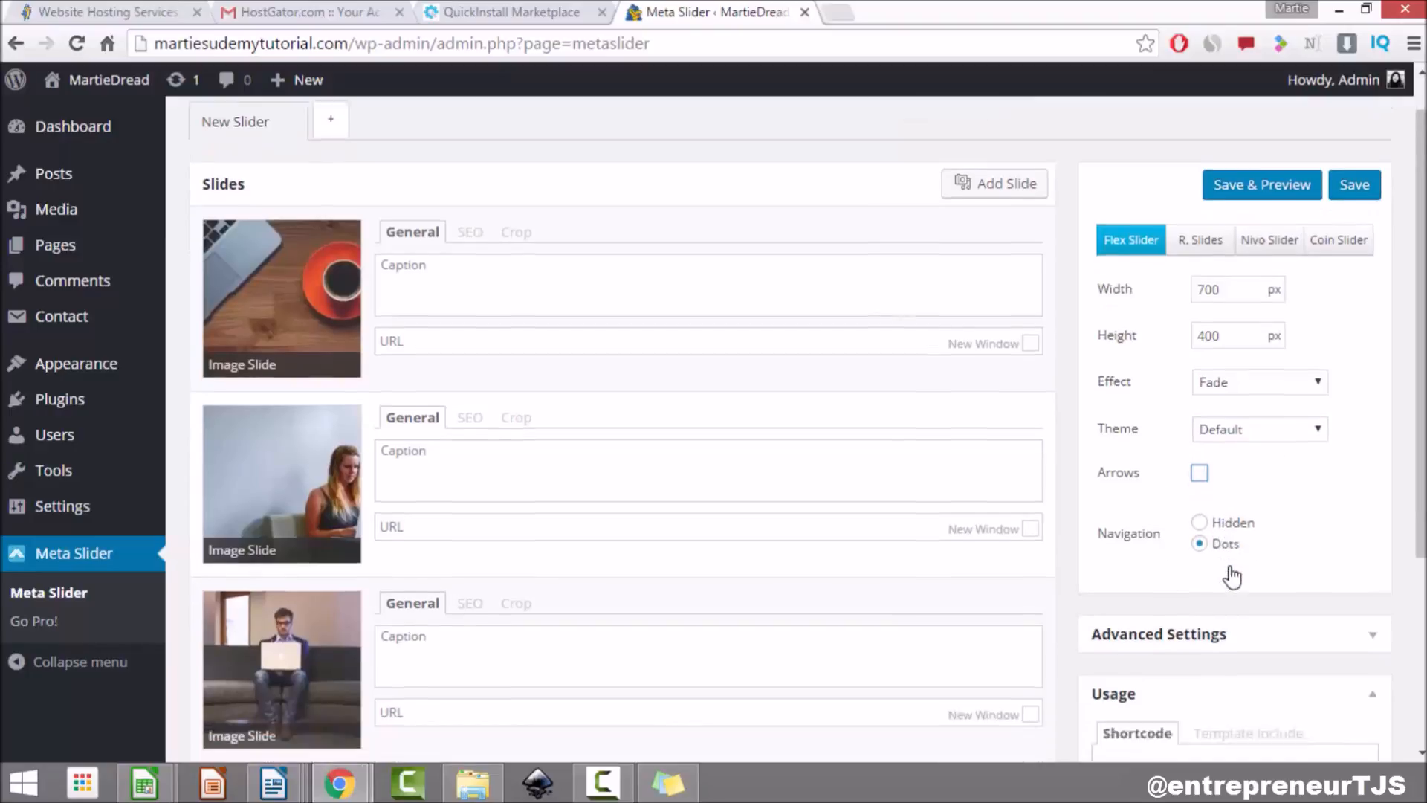
# Step: Tick Stretch (100% wide output) and Center align under Advanced Settings, then collapse the panel
pyautogui.click(1210, 480)
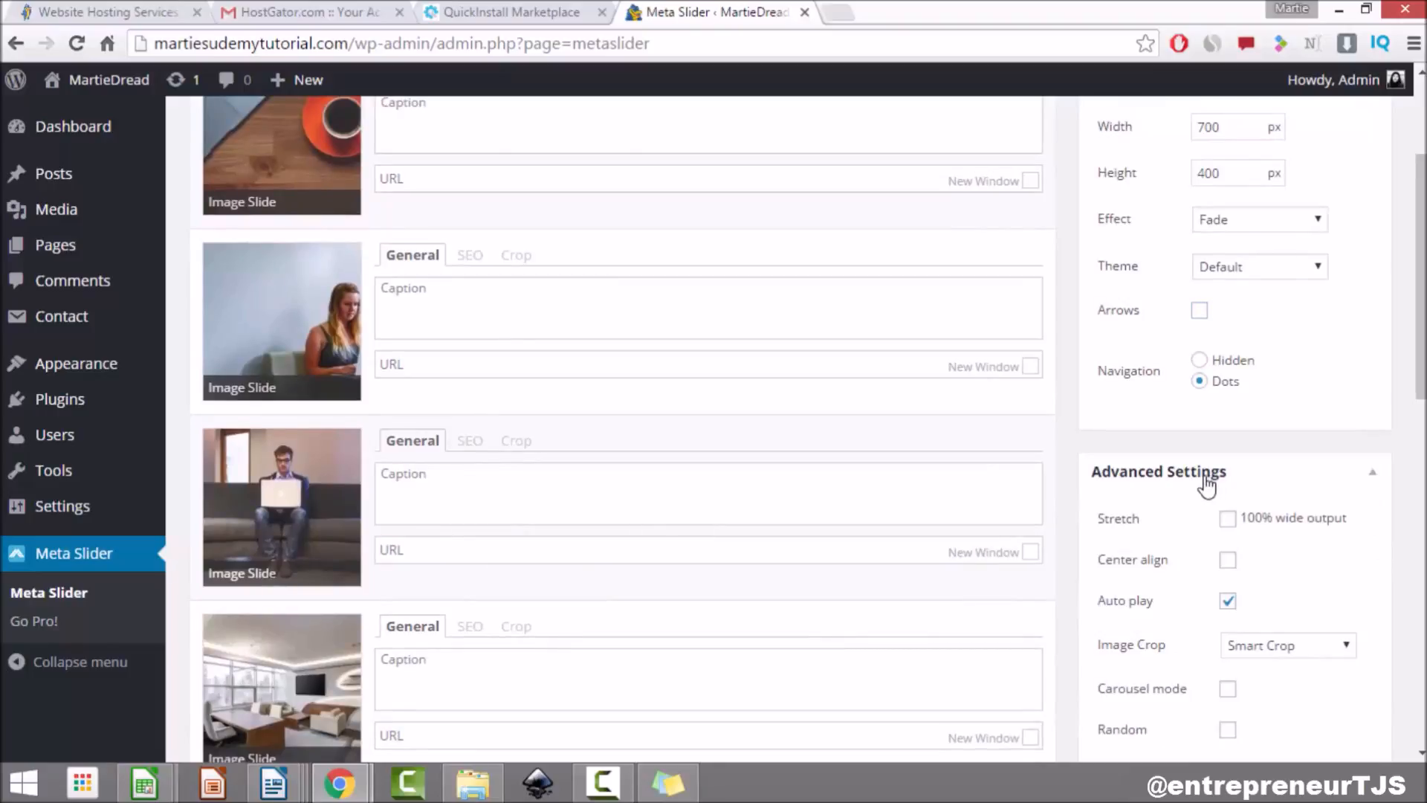
pyautogui.click(1228, 522)
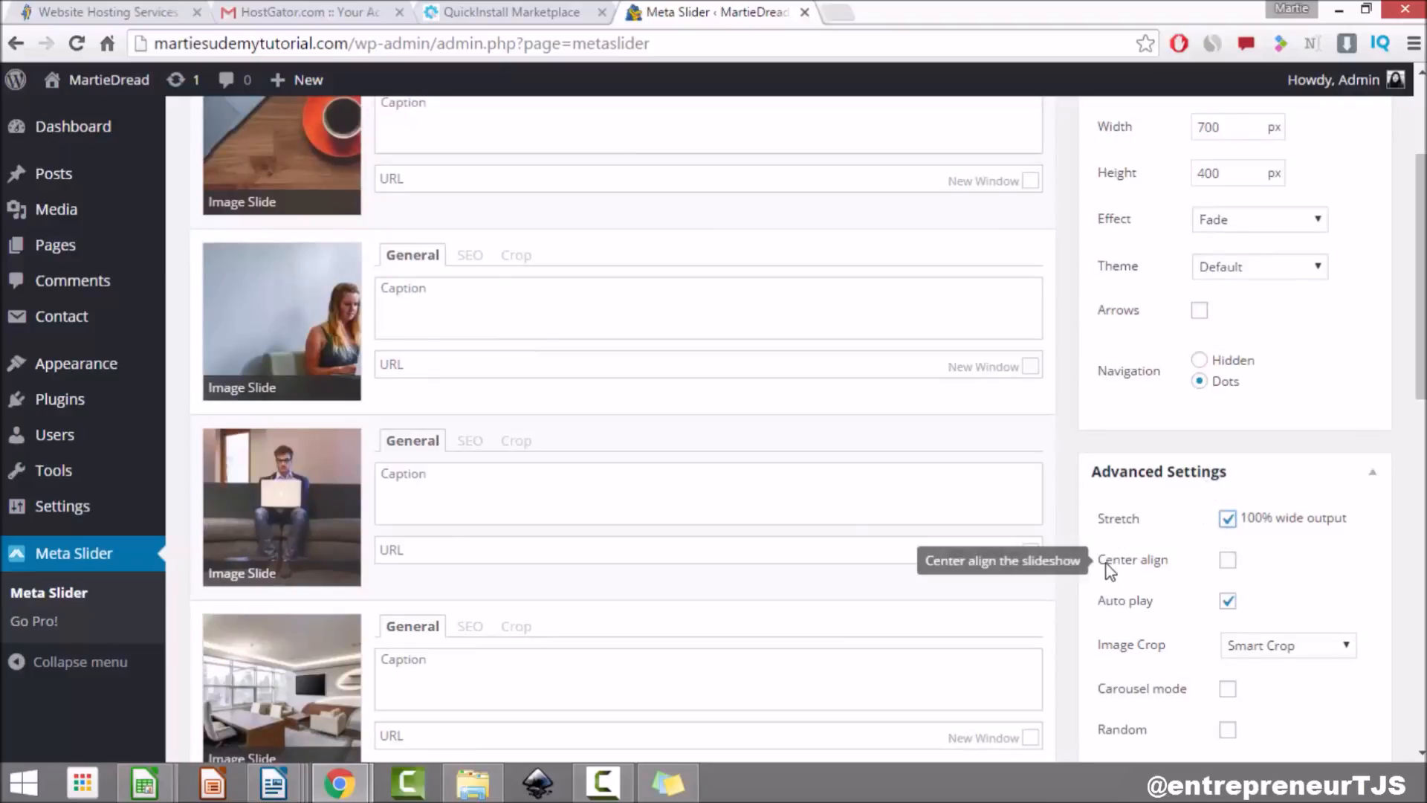
pyautogui.click(1227, 561)
pyautogui.scroll(-3, 1189, 521)
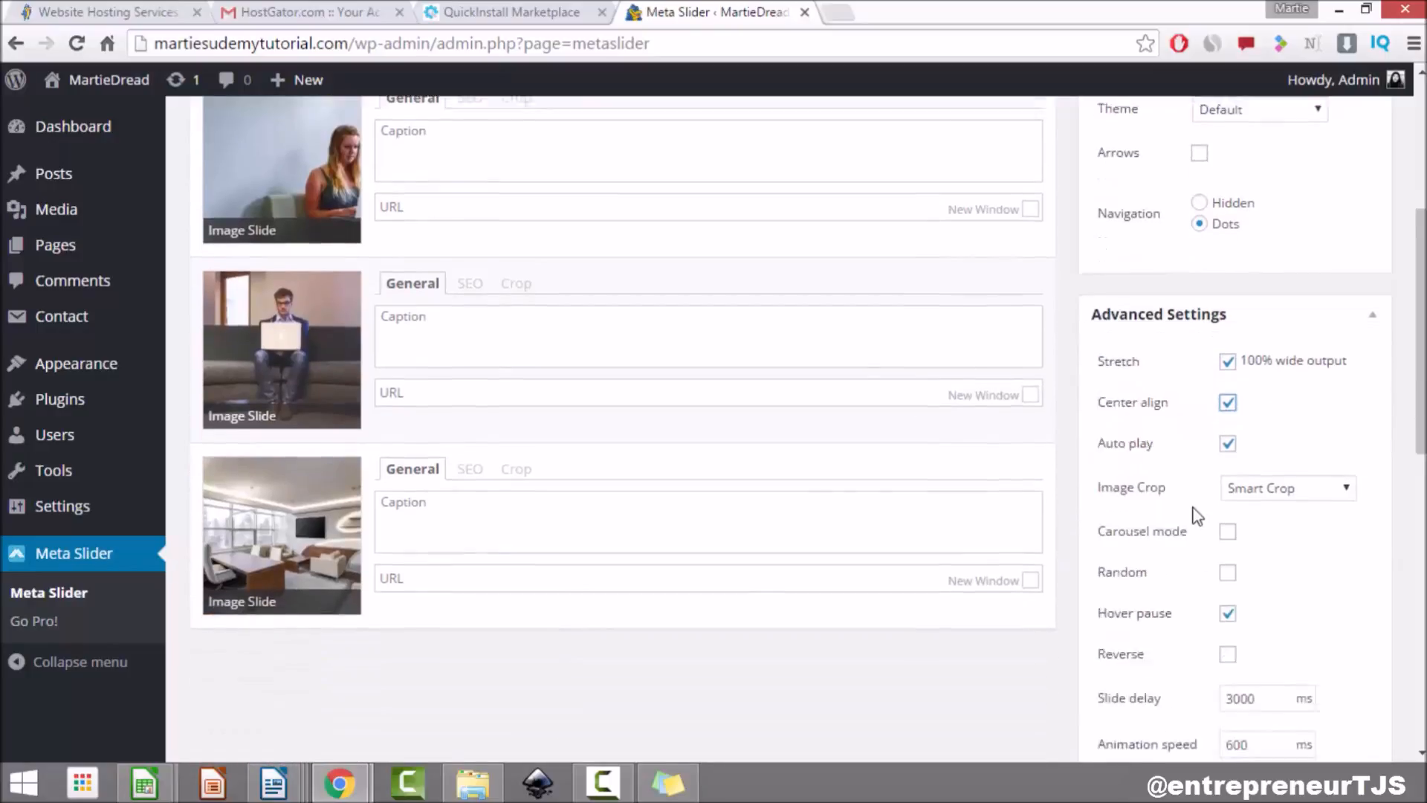
pyautogui.scroll(-3, 1195, 511)
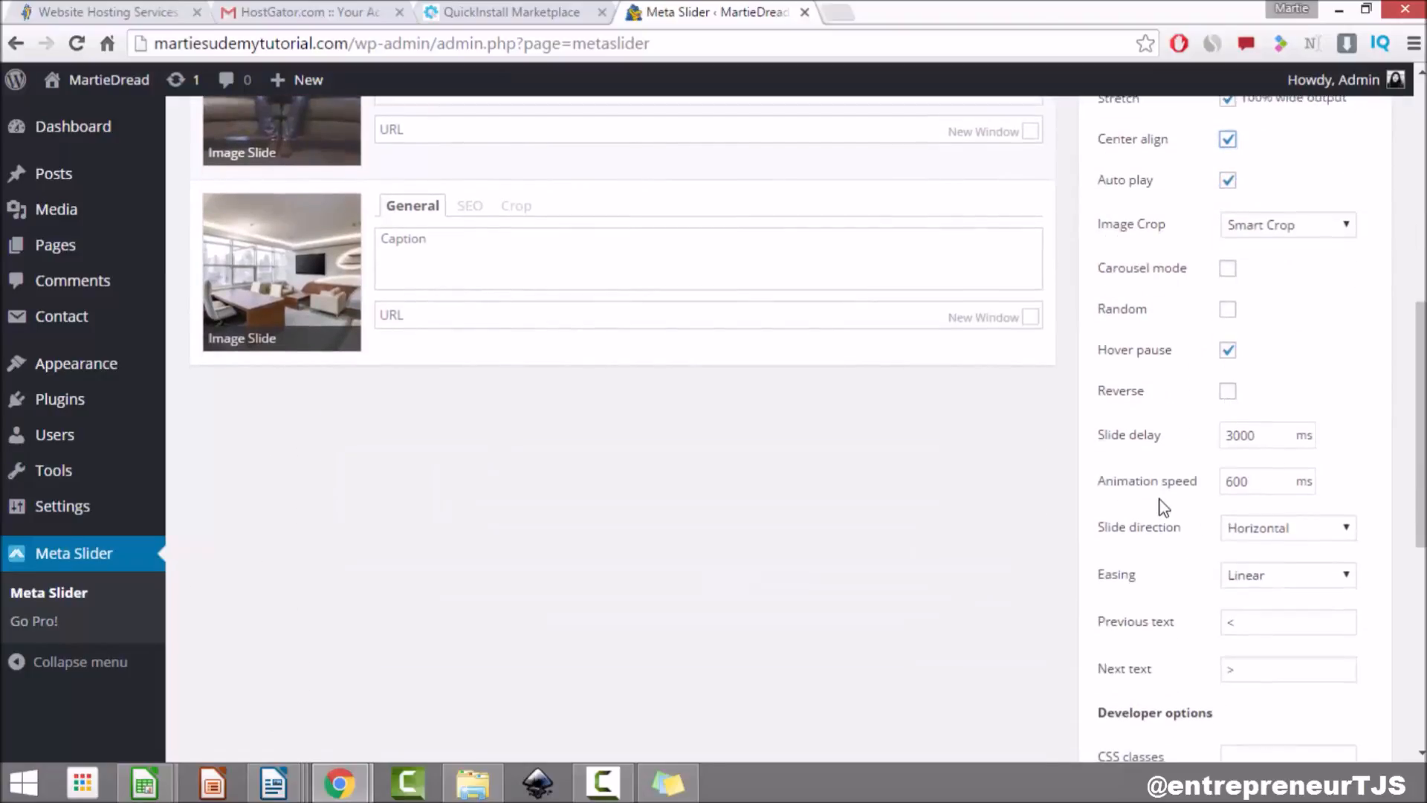
pyautogui.scroll(-3, 1162, 504)
pyautogui.scroll(-3, 1236, 515)
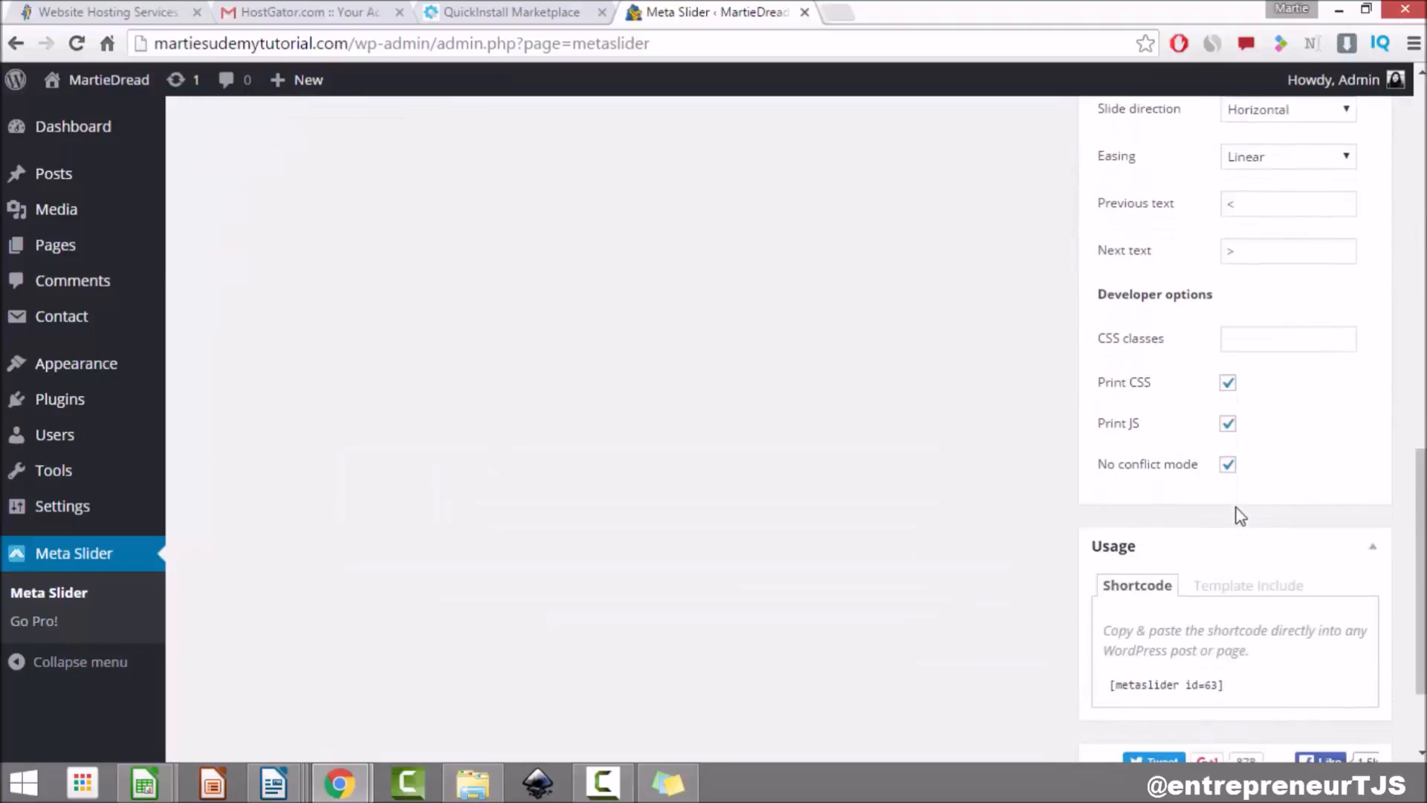
pyautogui.scroll(10, 1234, 512)
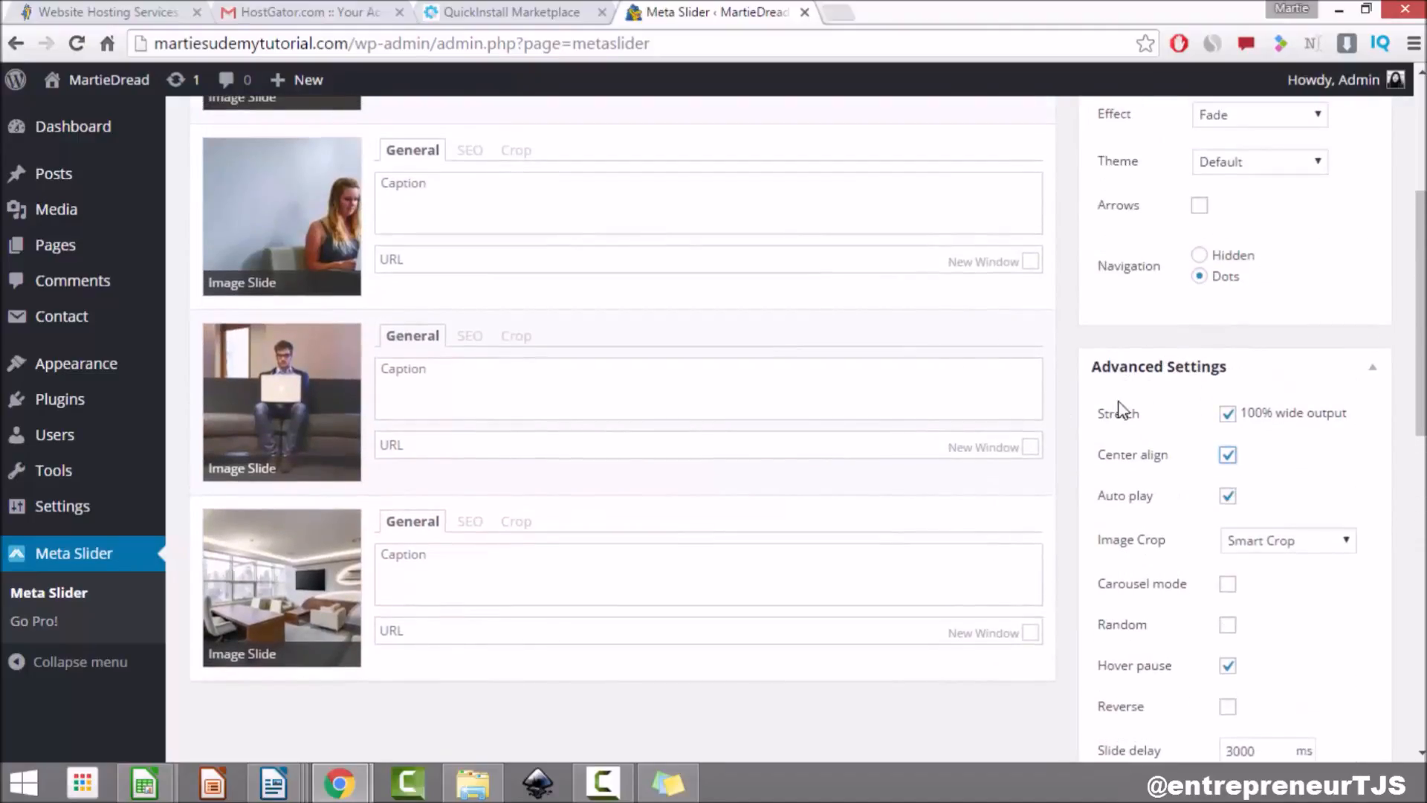
pyautogui.click(1265, 379)
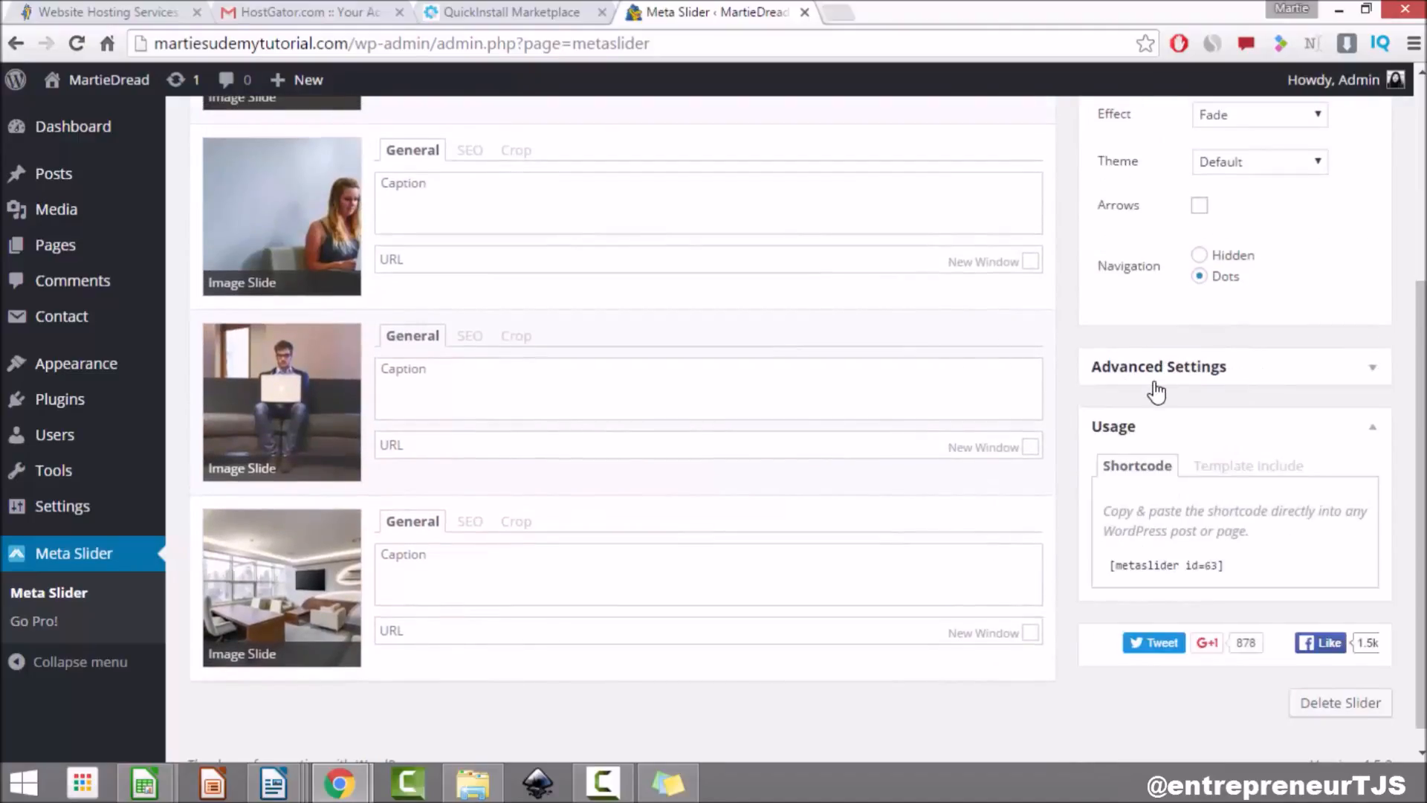
pyautogui.scroll(4, 1156, 387)
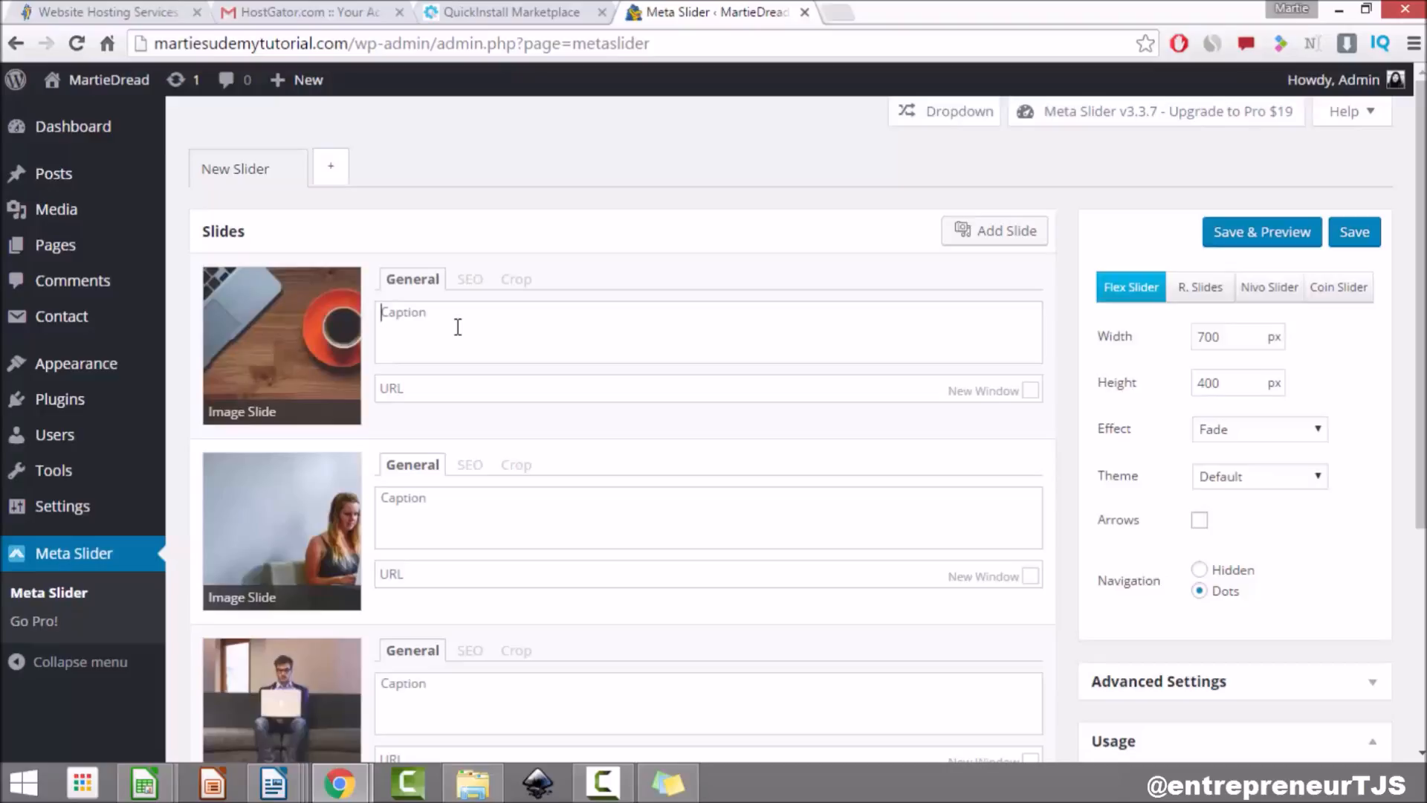
# Step: Caption the first slide 'Get in Contact!' and open the site's Contact Me page in a new tab
pyautogui.write('Get in Contact!')
pyautogui.click(450, 393)
pyautogui.click(826, 15)
pyautogui.write('marties')
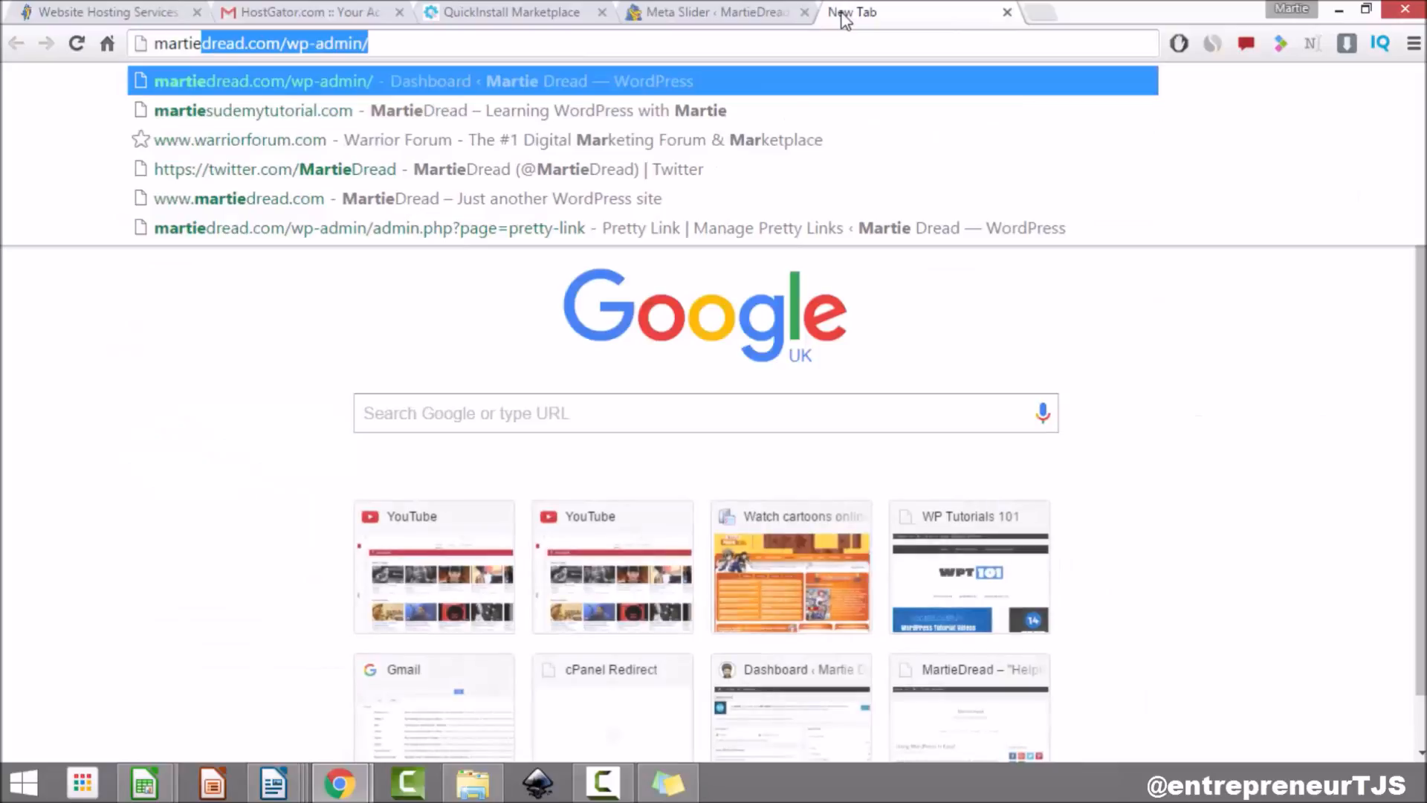
pyautogui.press('Down')
pyautogui.press('Down')
pyautogui.press('Return')
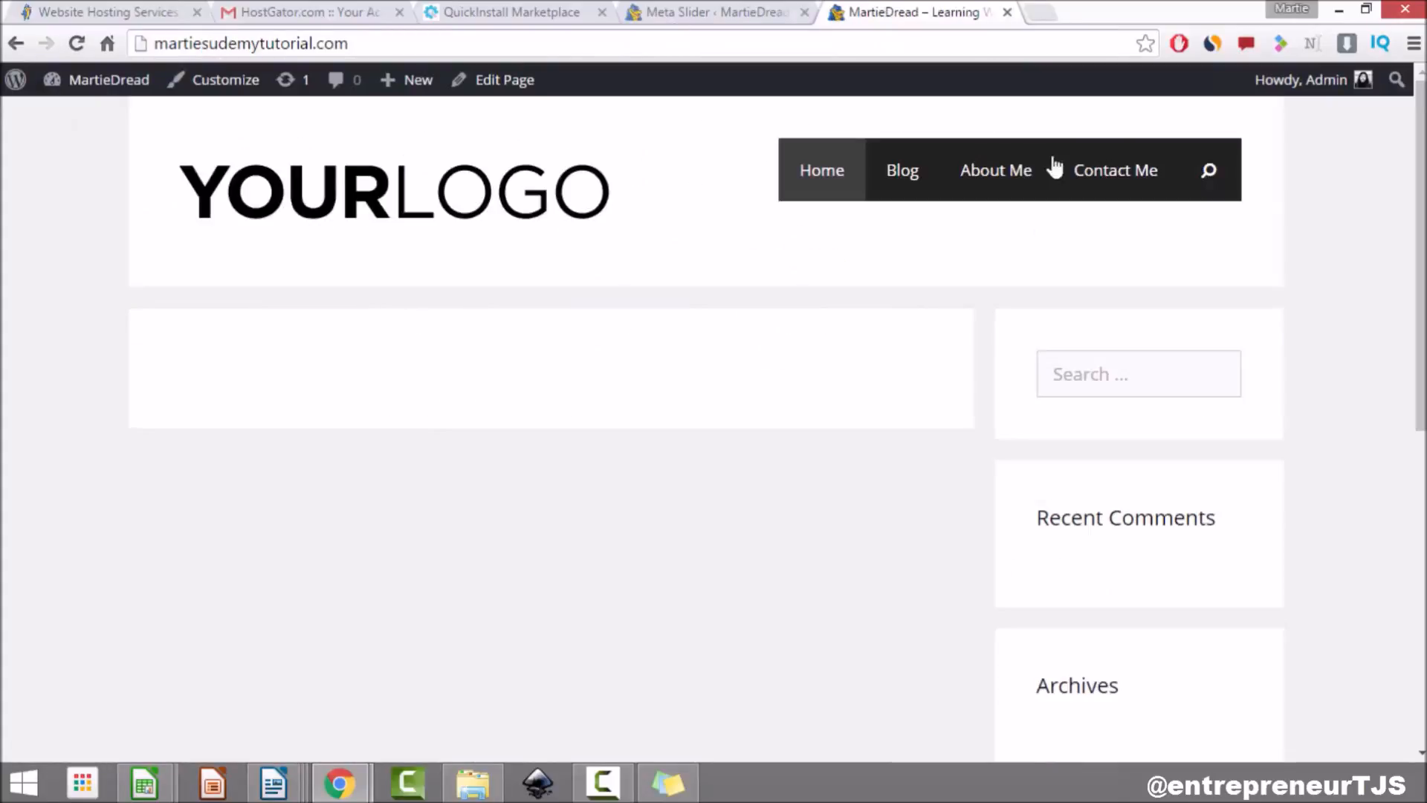
pyautogui.click(1098, 174)
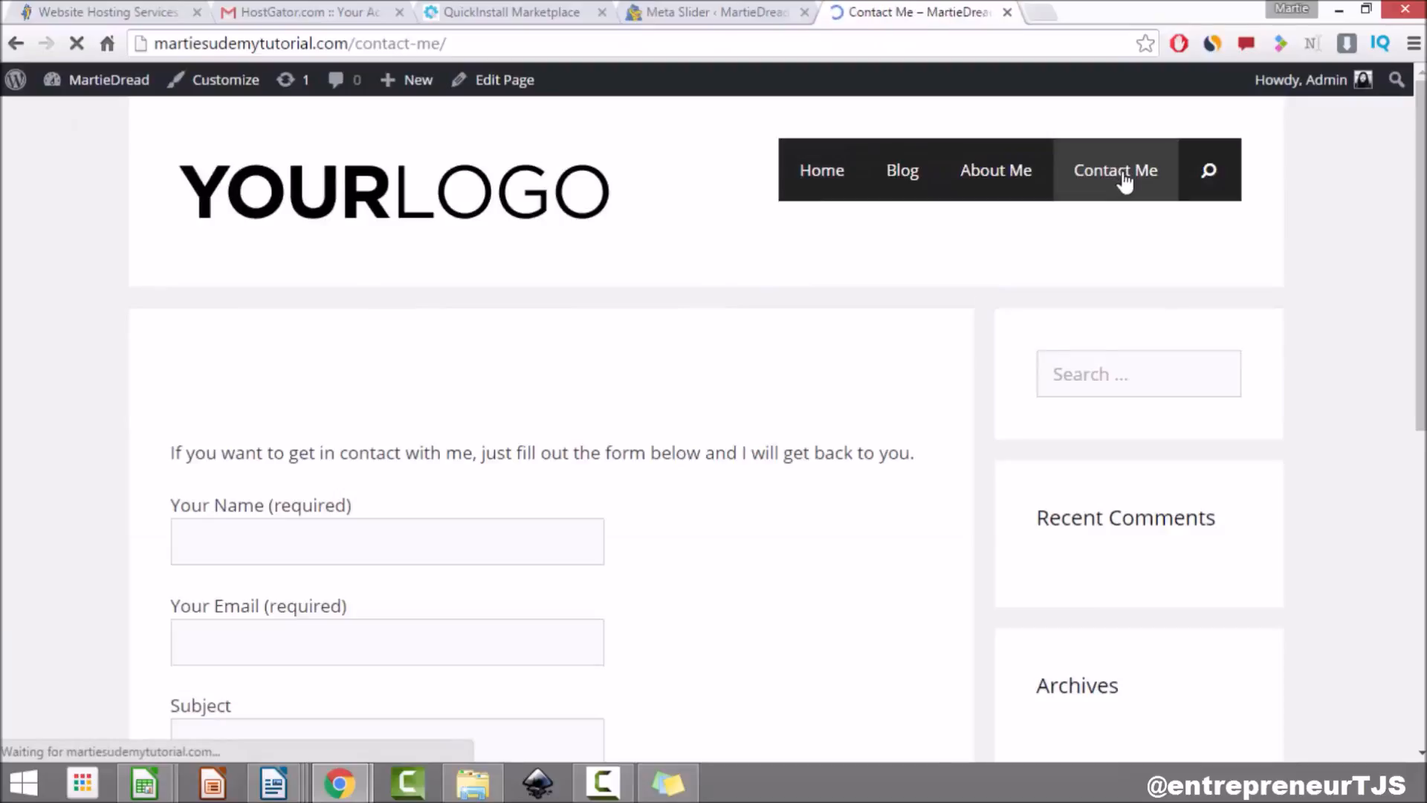
# Step: Copy the Contact Me page URL and paste it into the first slide's link field
pyautogui.click(405, 44)
pyautogui.hotkey('ctrl', 'c')
pyautogui.rightClick(406, 47)
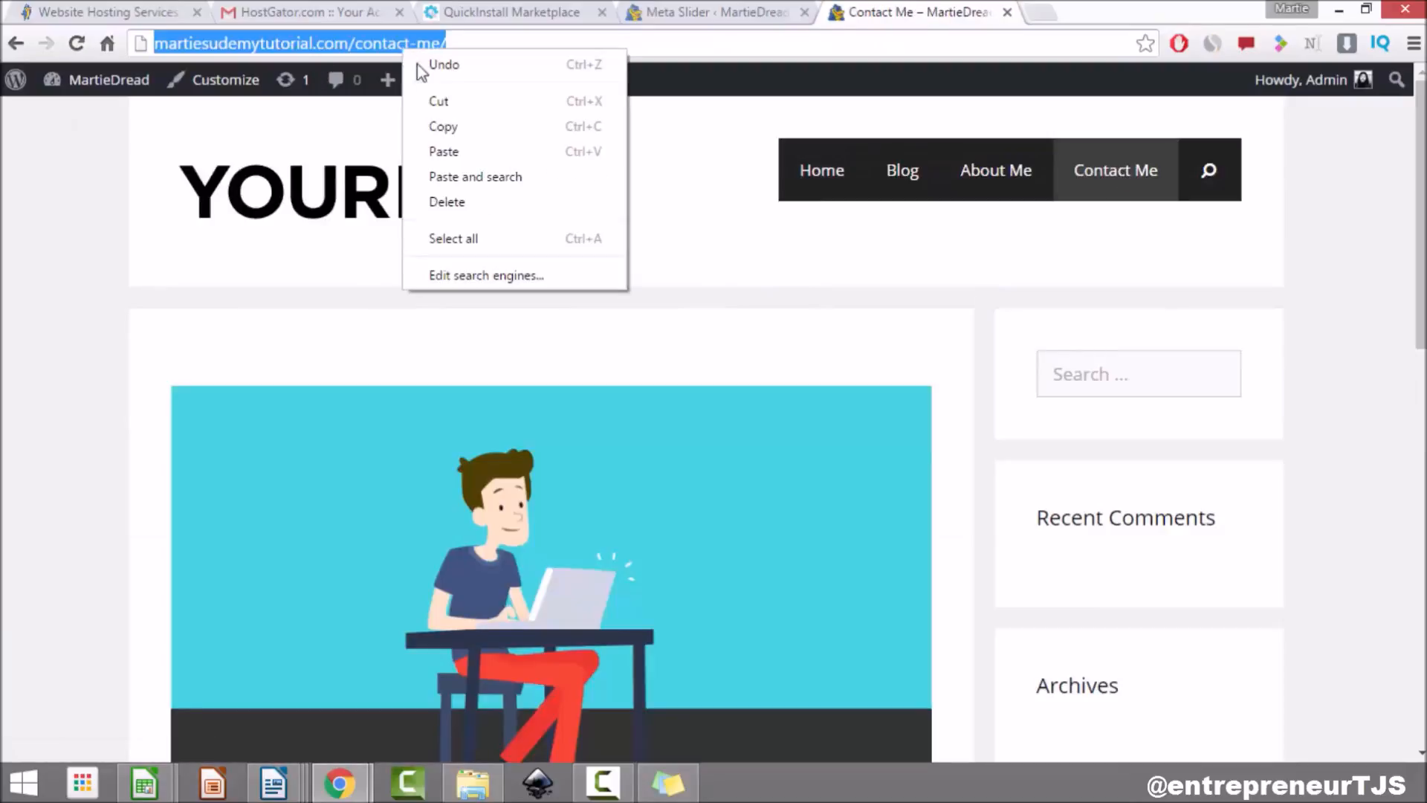
pyautogui.click(446, 126)
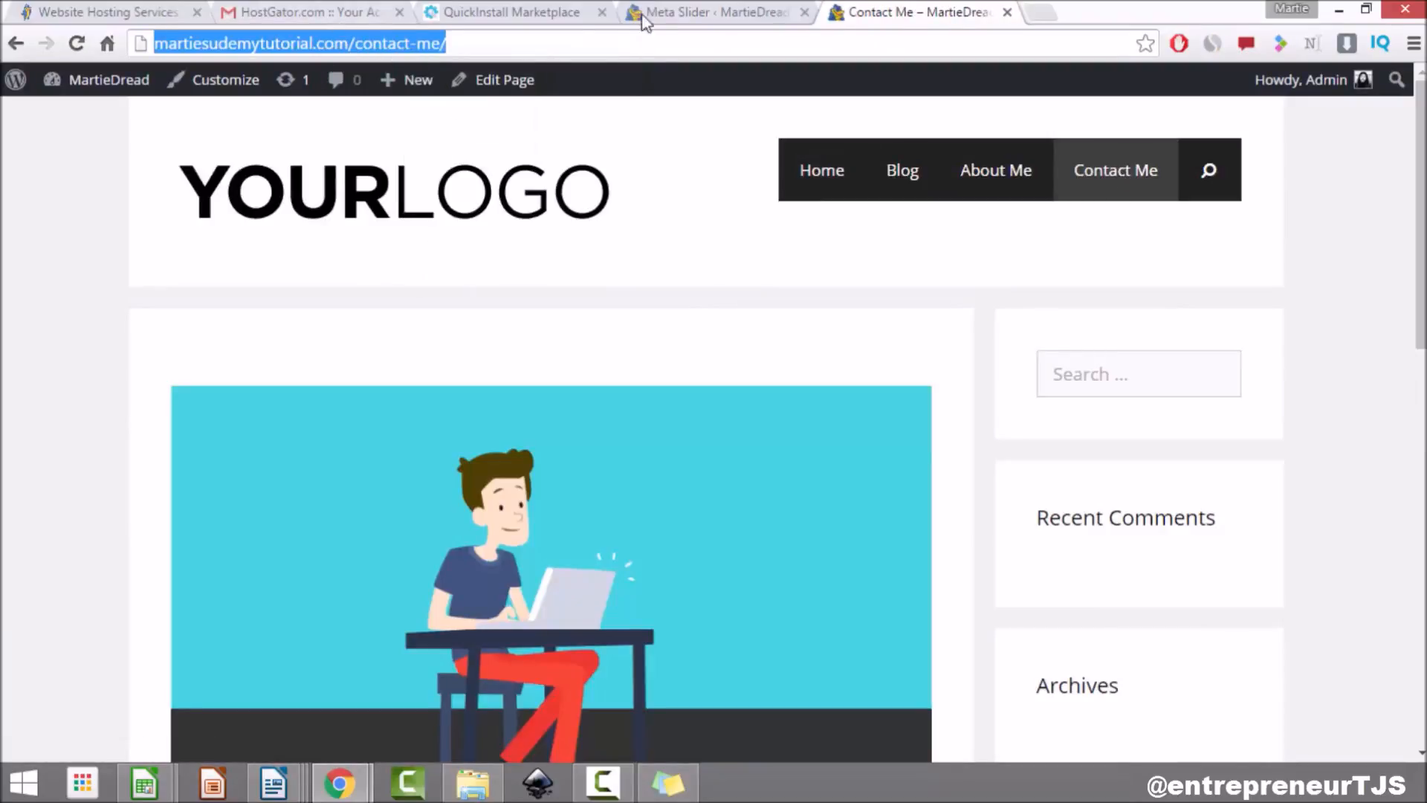
pyautogui.click(664, 14)
pyautogui.rightClick(422, 390)
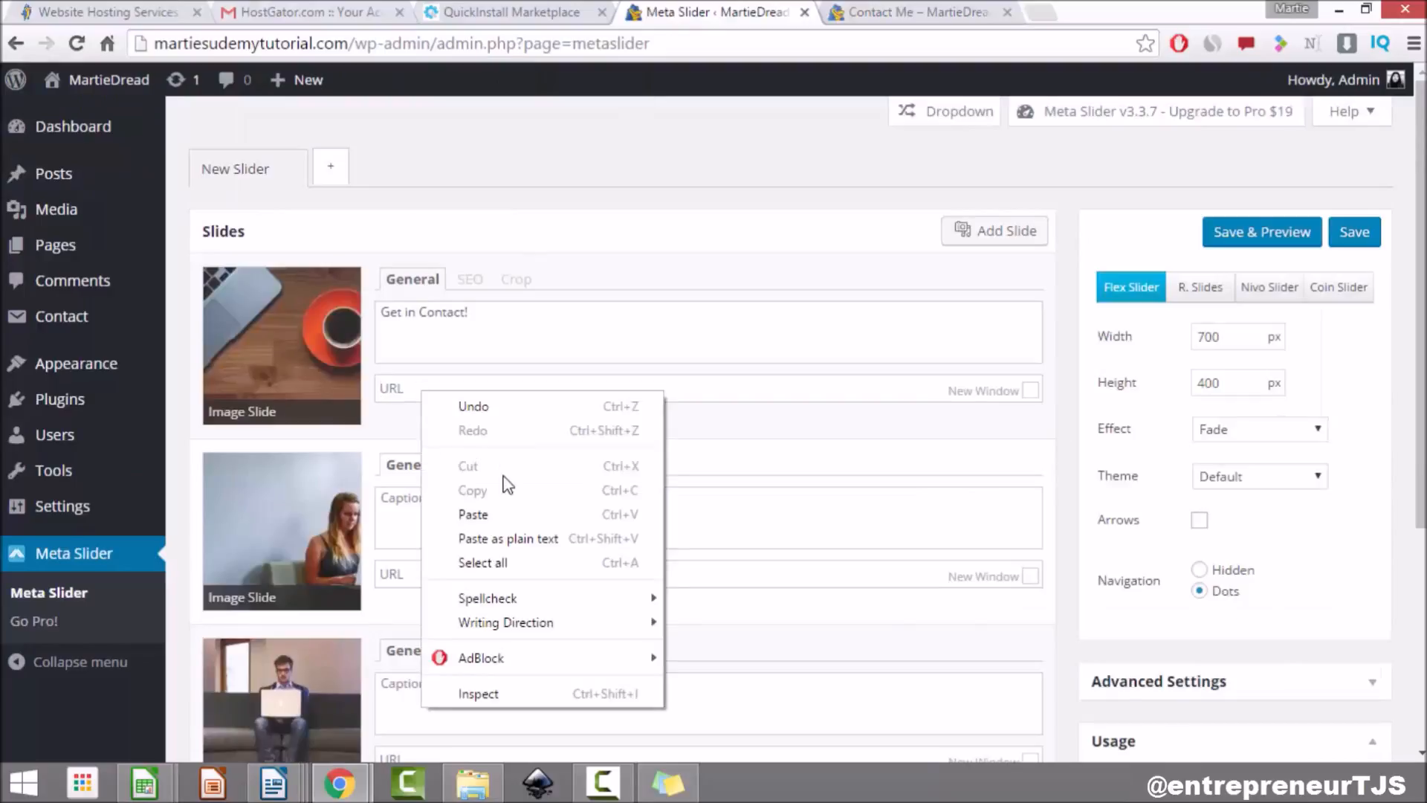
pyautogui.click(507, 514)
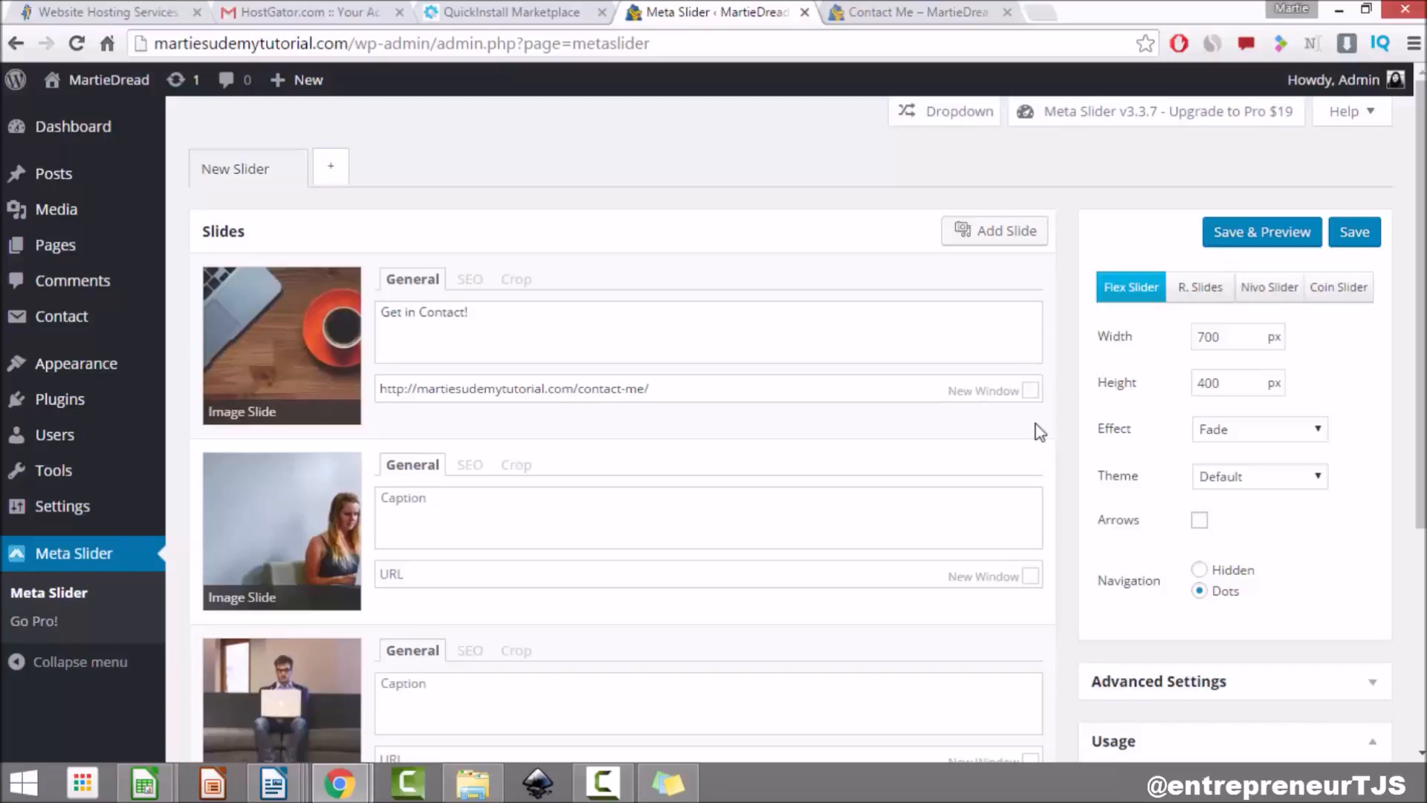
# Step: Save the slider, check its preview opening on the 'Get in Contact!' slide, then close it
pyautogui.click(1255, 239)
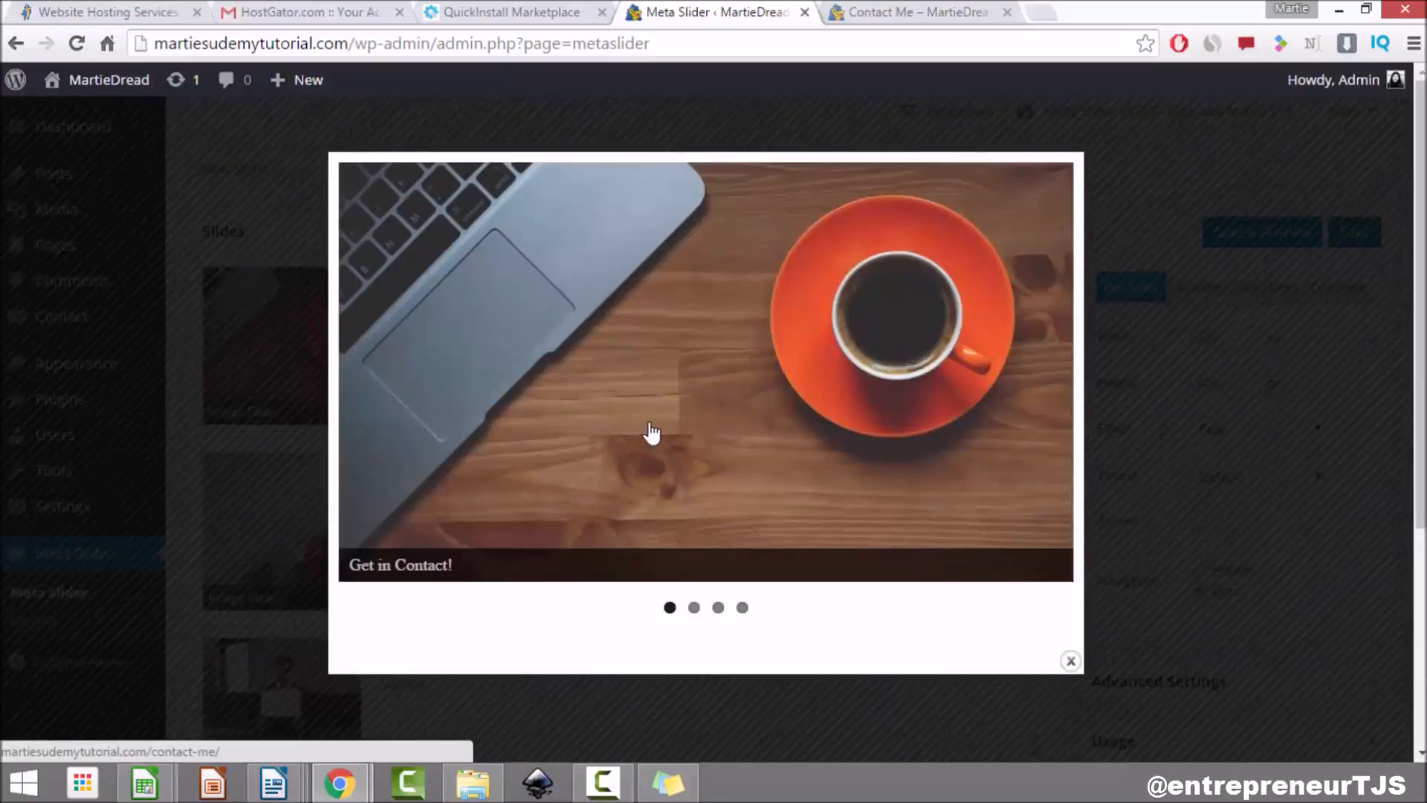
pyautogui.click(1070, 661)
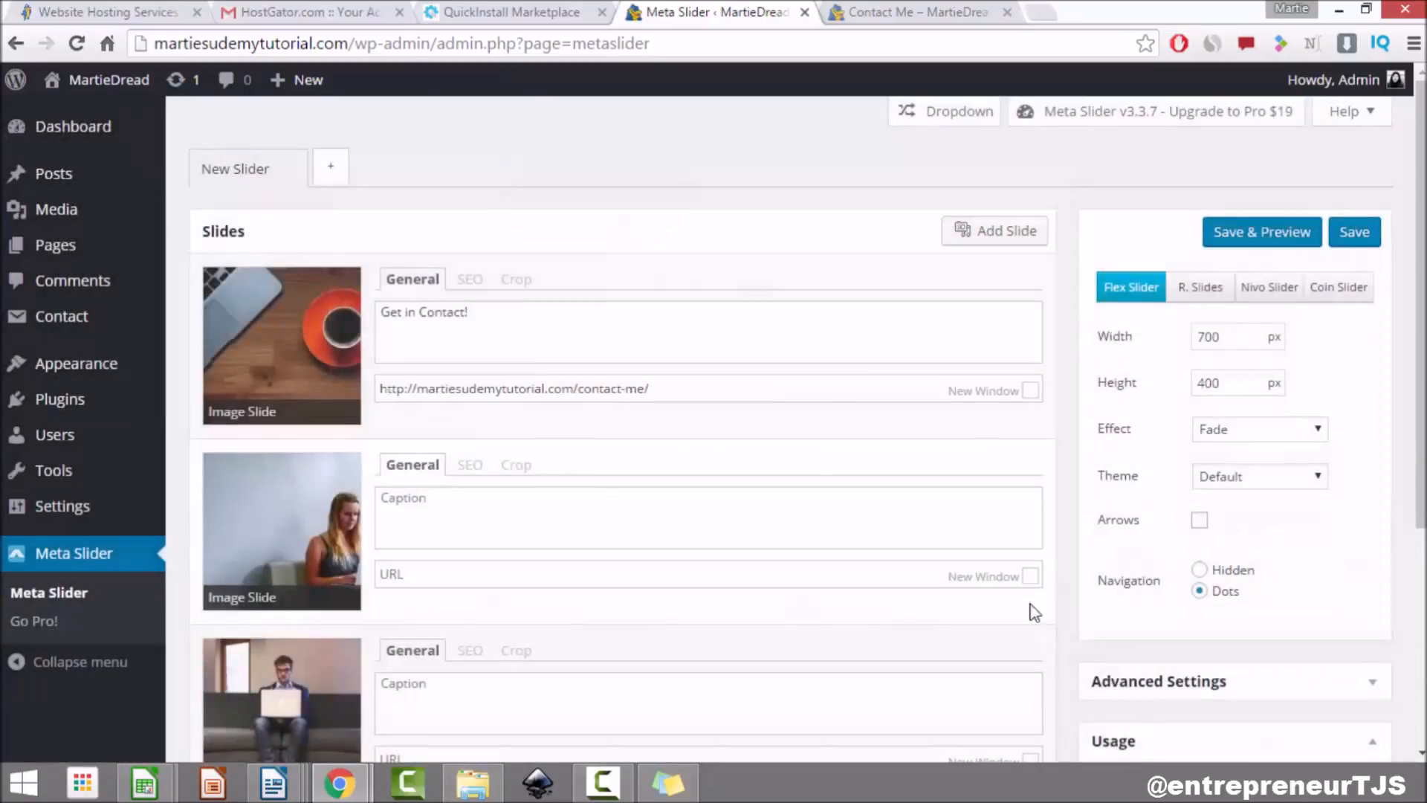
pyautogui.scroll(-3, 654, 327)
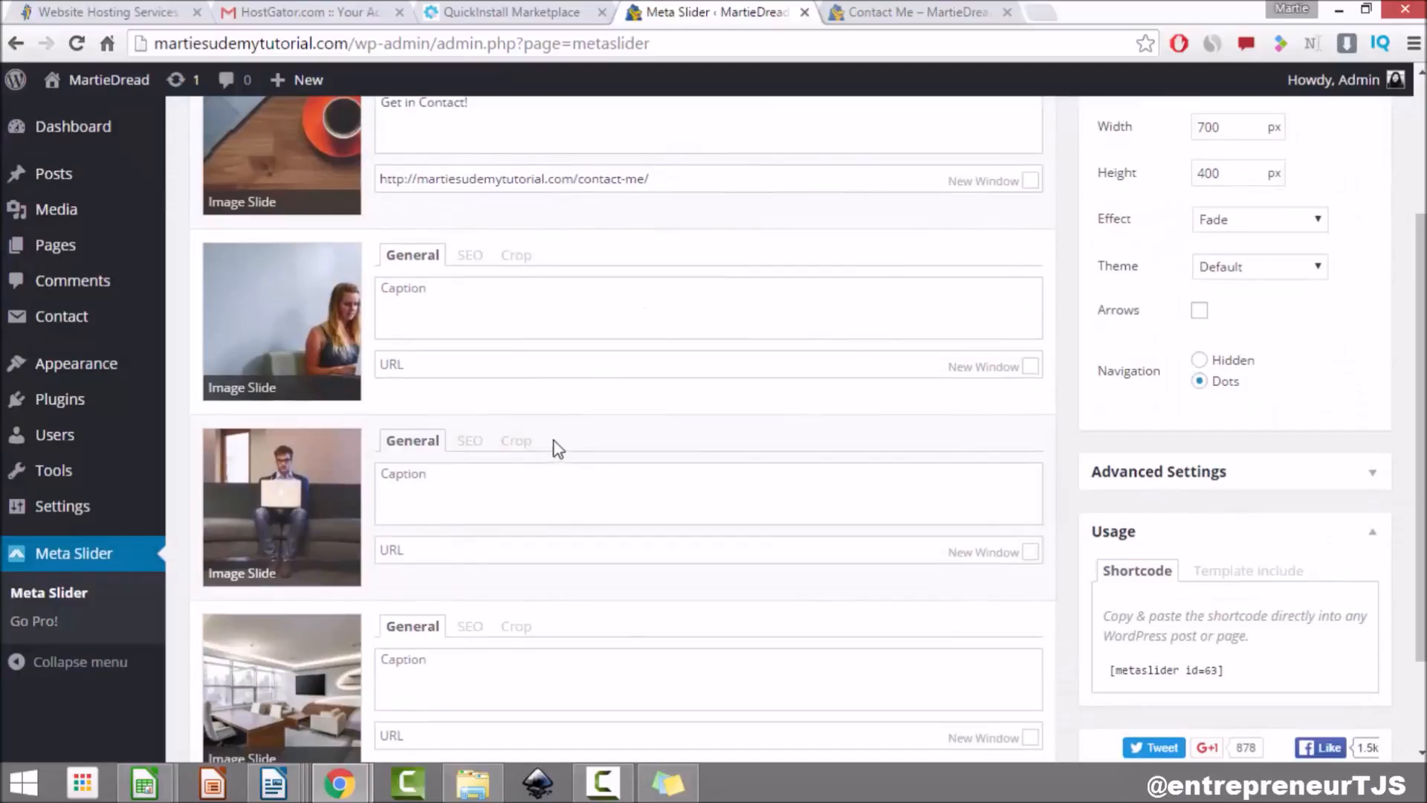
pyautogui.scroll(-3, 553, 444)
# Step: Start the caption 'Check out our awesome blog posts!' and open the live site's Blog page
pyautogui.click(503, 377)
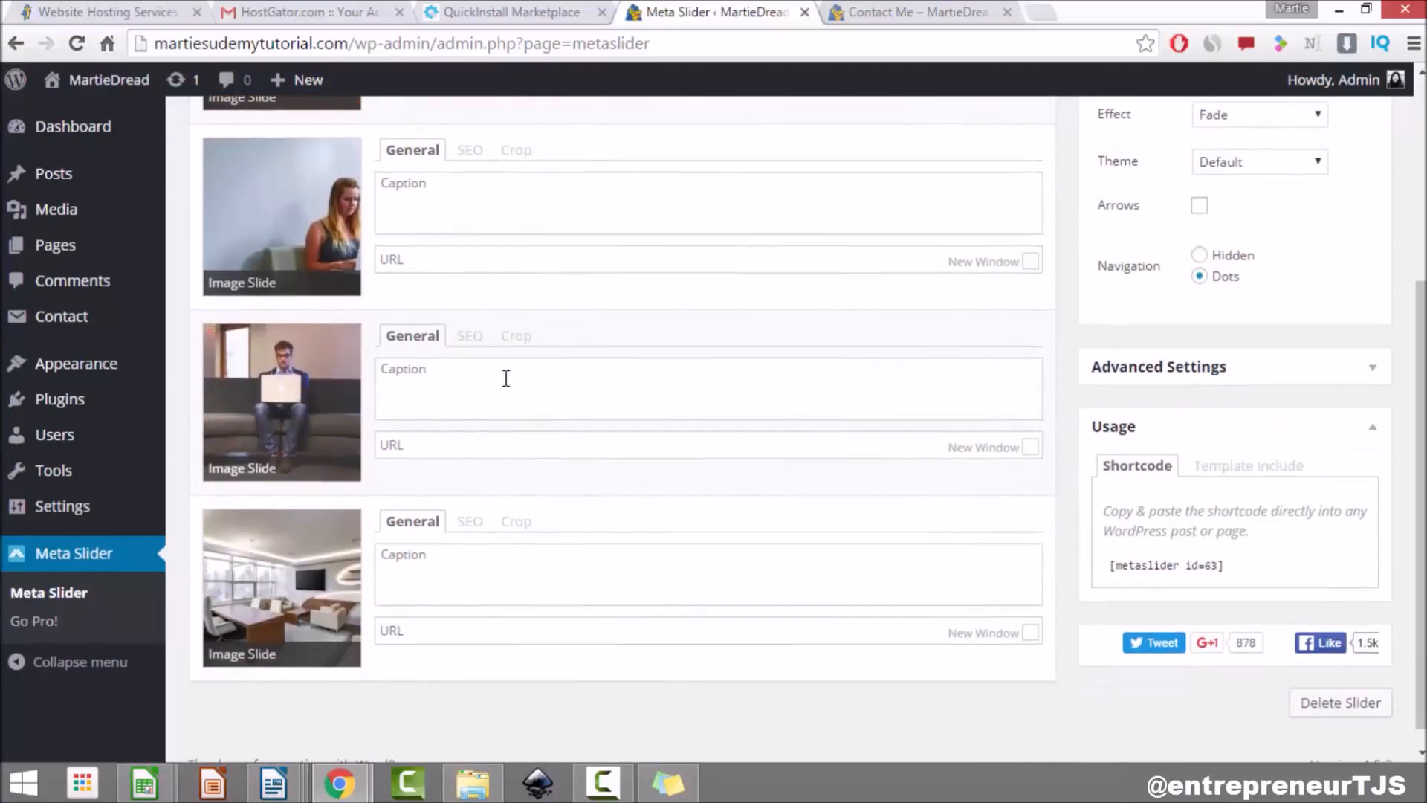
pyautogui.write('Ch')
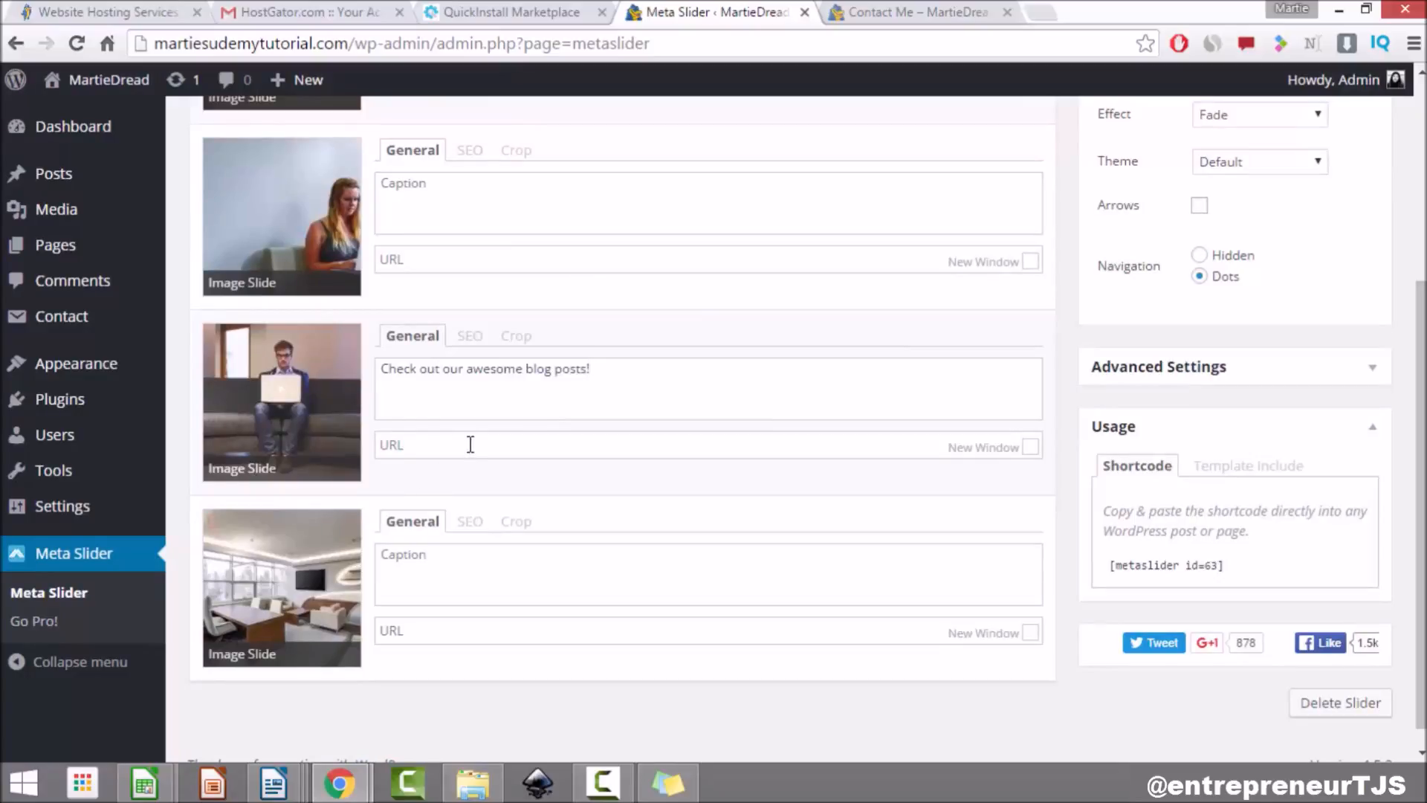
pyautogui.click(896, 13)
pyautogui.click(903, 195)
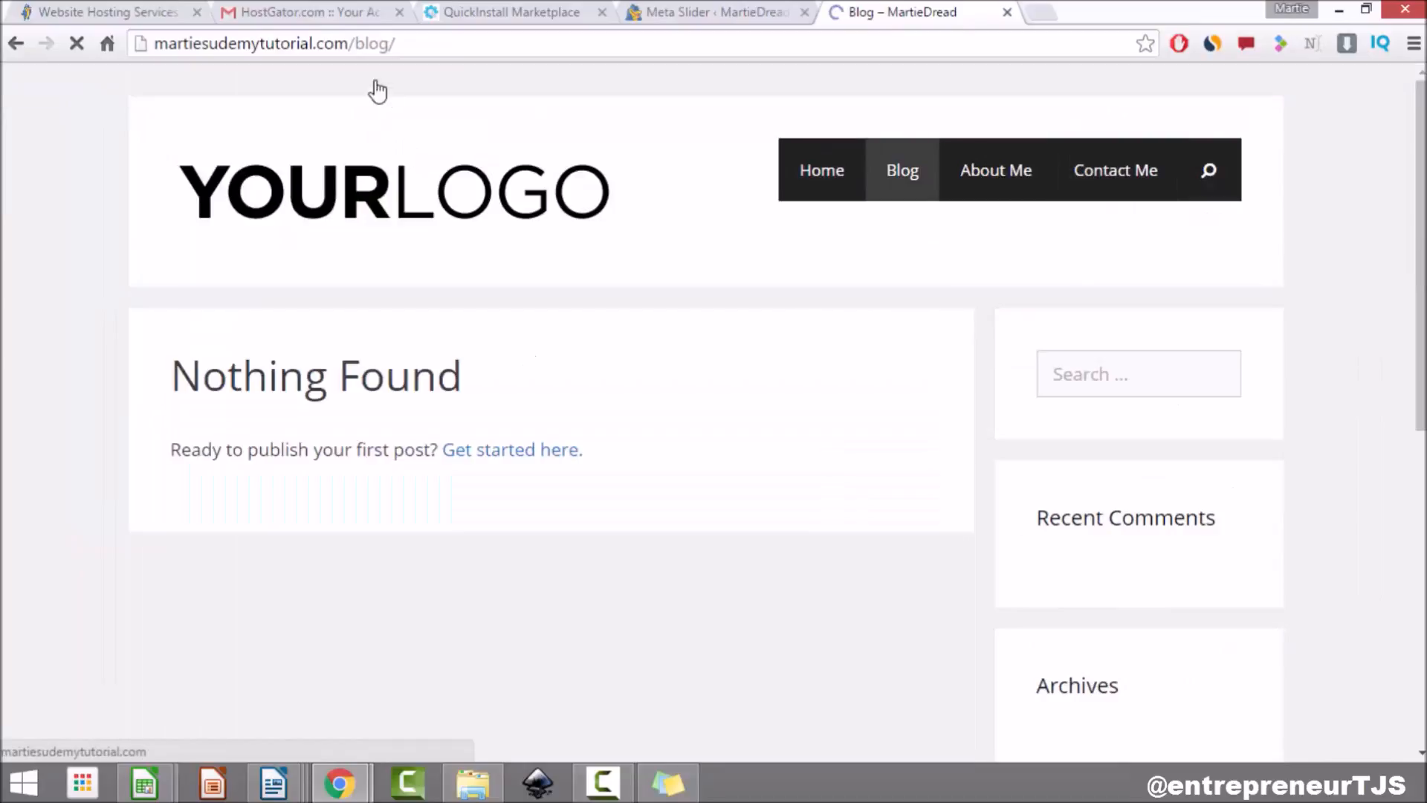
# Step: Put the Blog page's /blog/ address in the man-on-couch slide's link, then save and preview
pyautogui.click(384, 44)
pyautogui.hotkey('ctrl', 'c')
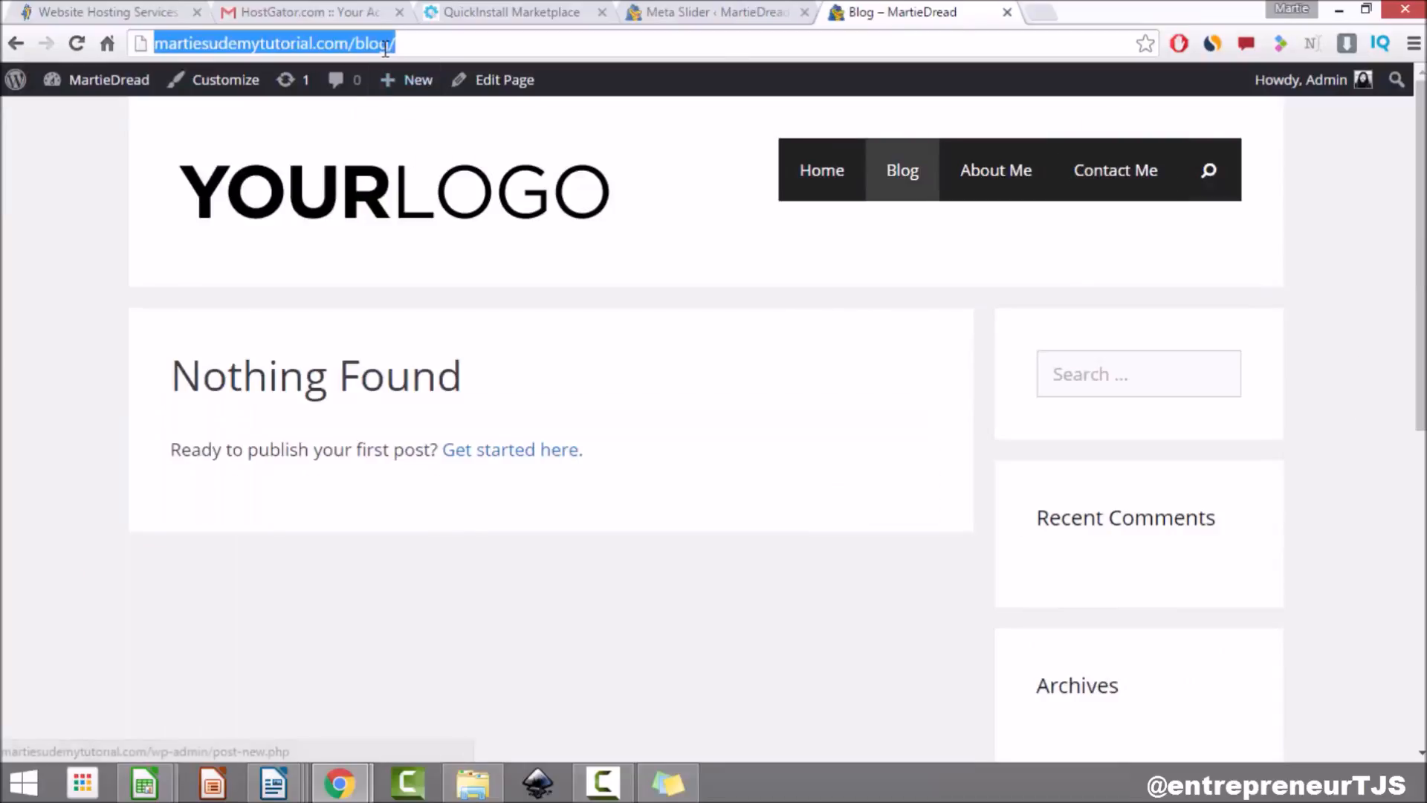
pyautogui.press('BackSpace')
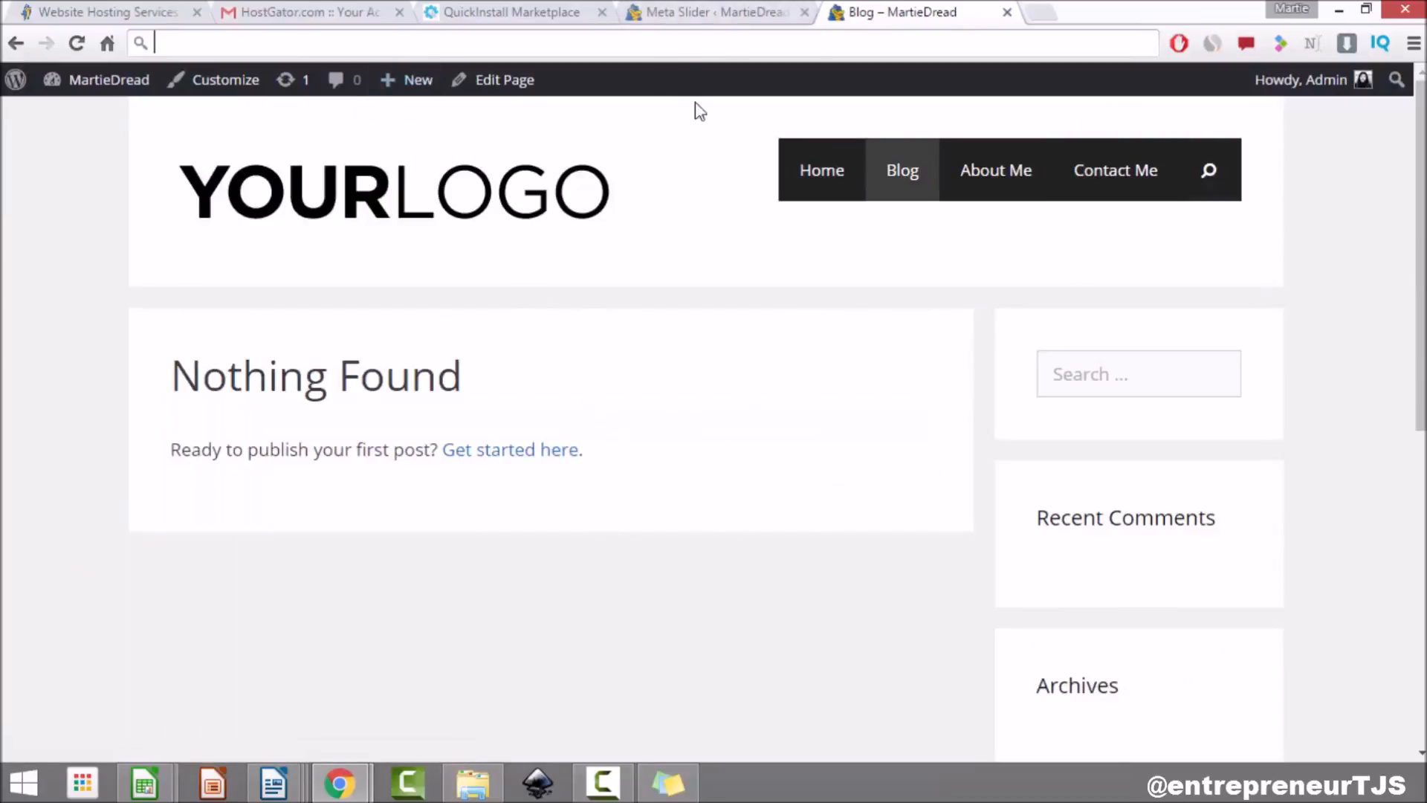
pyautogui.click(733, 13)
pyautogui.rightClick(443, 450)
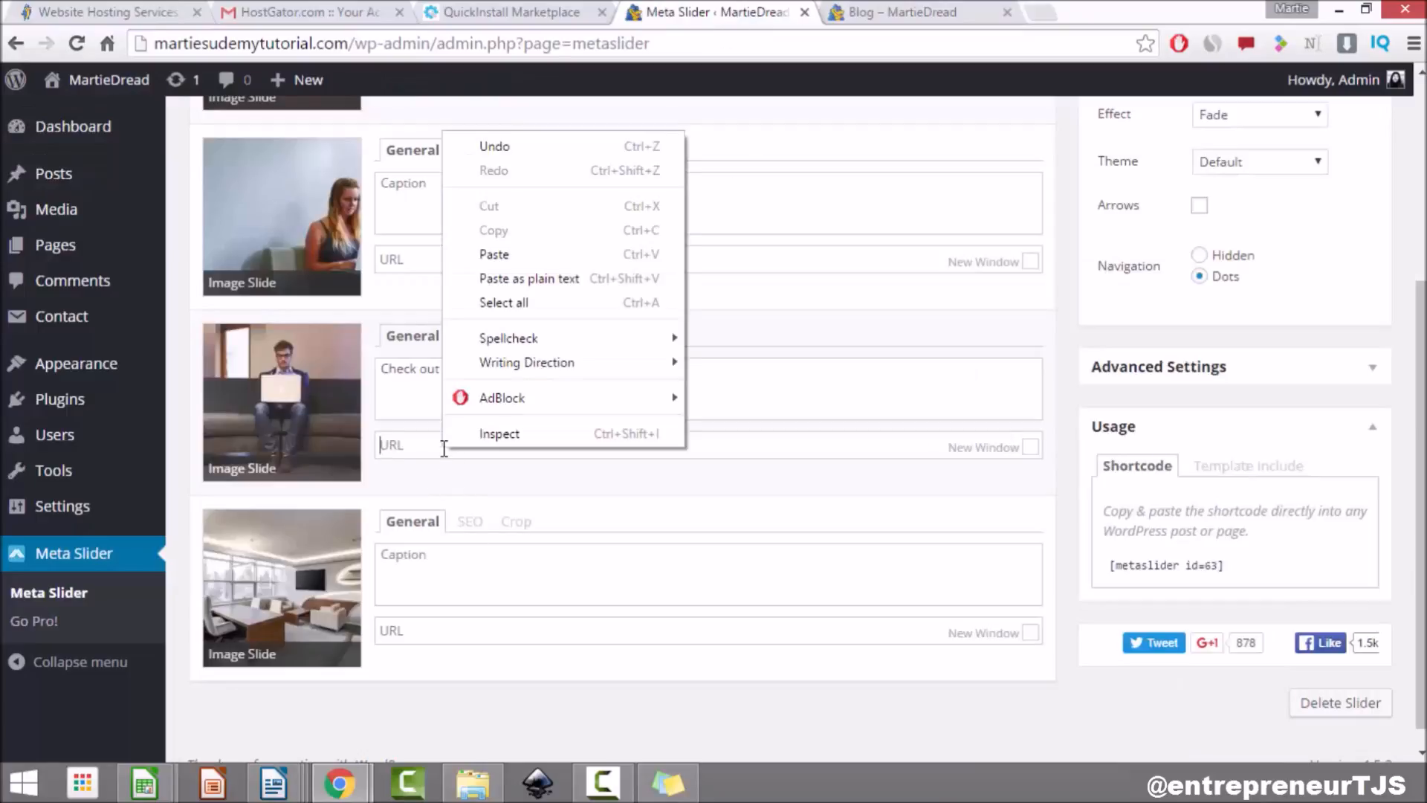
pyautogui.click(564, 254)
pyautogui.scroll(5, 583, 293)
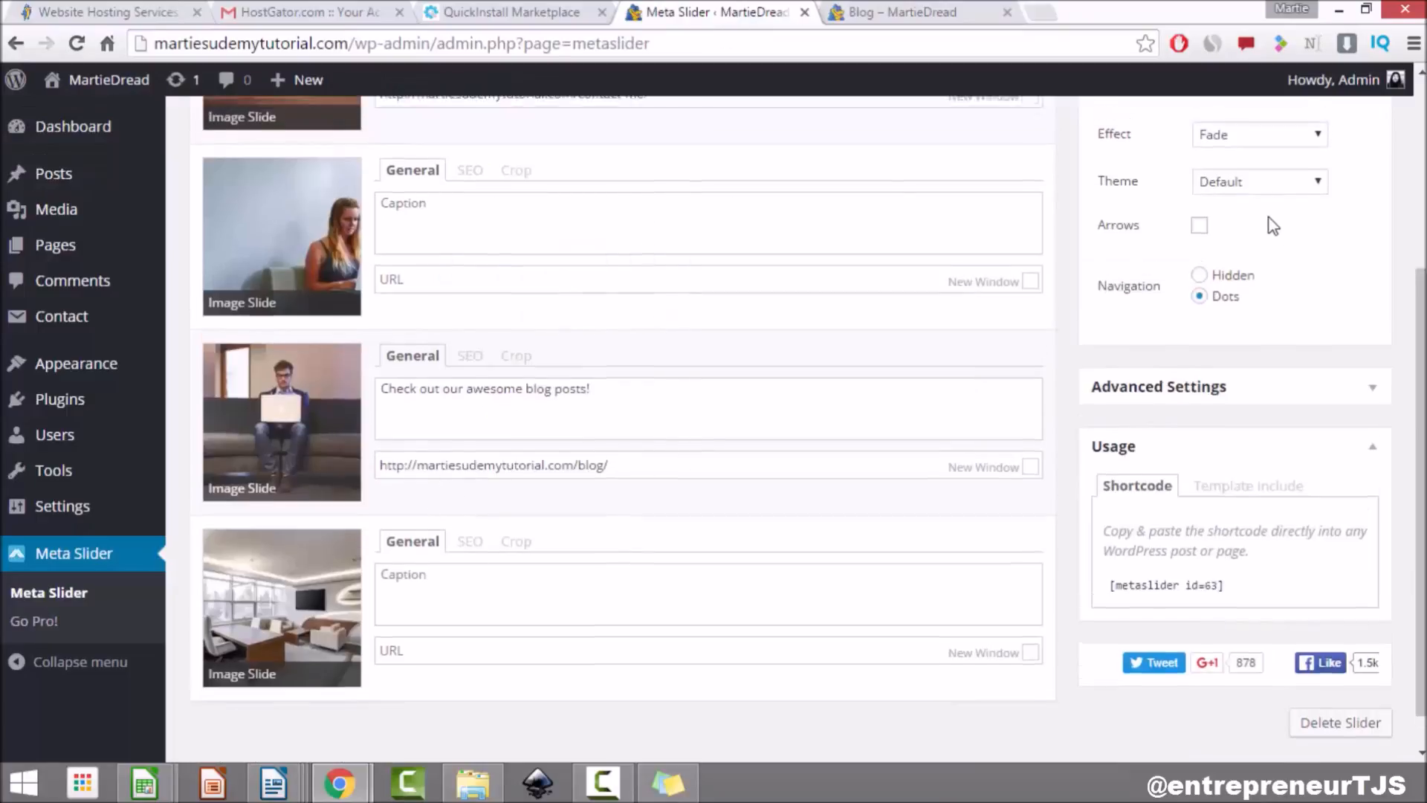
pyautogui.click(1259, 231)
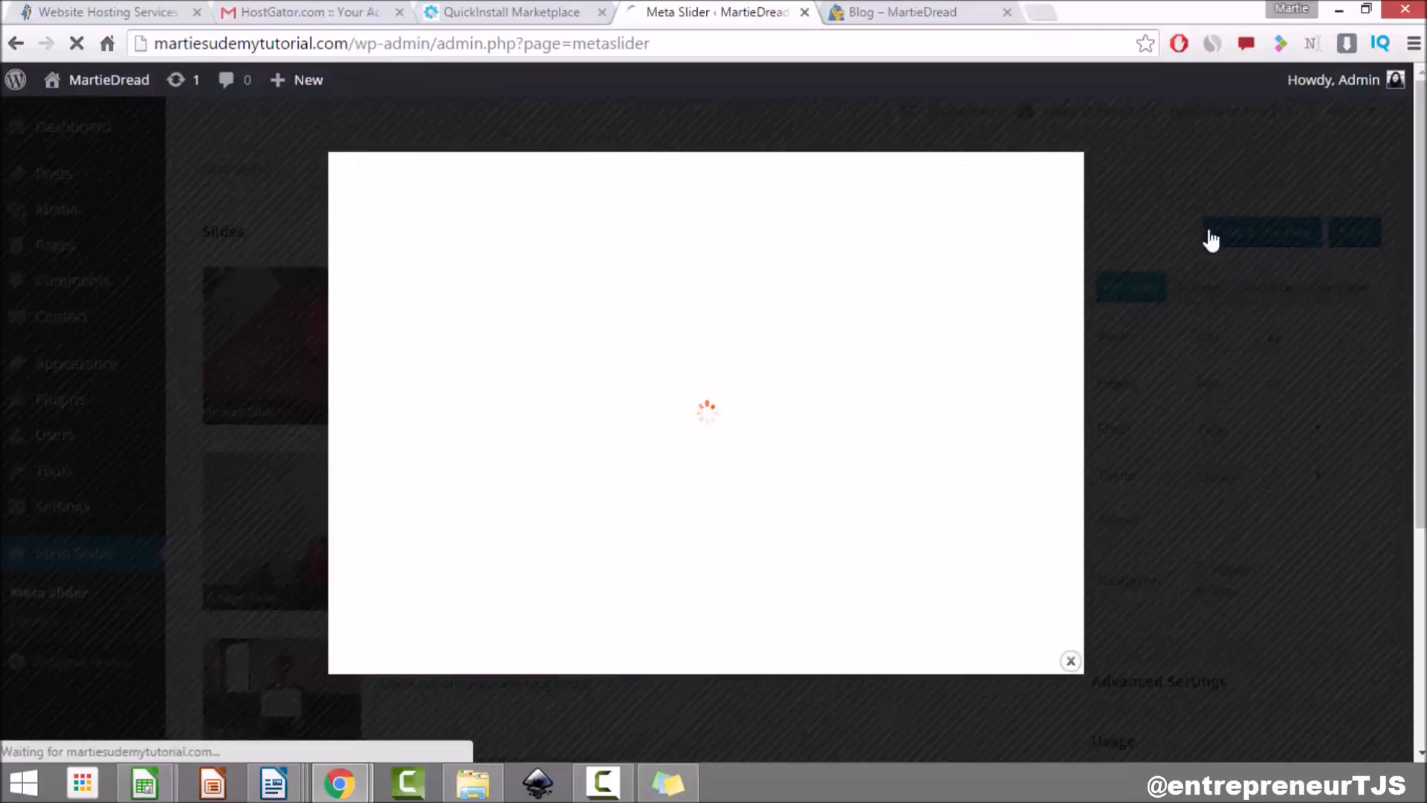
# Step: Jump to the third slide in the preview to confirm its caption and /blog/ link, then close it
pyautogui.click(718, 609)
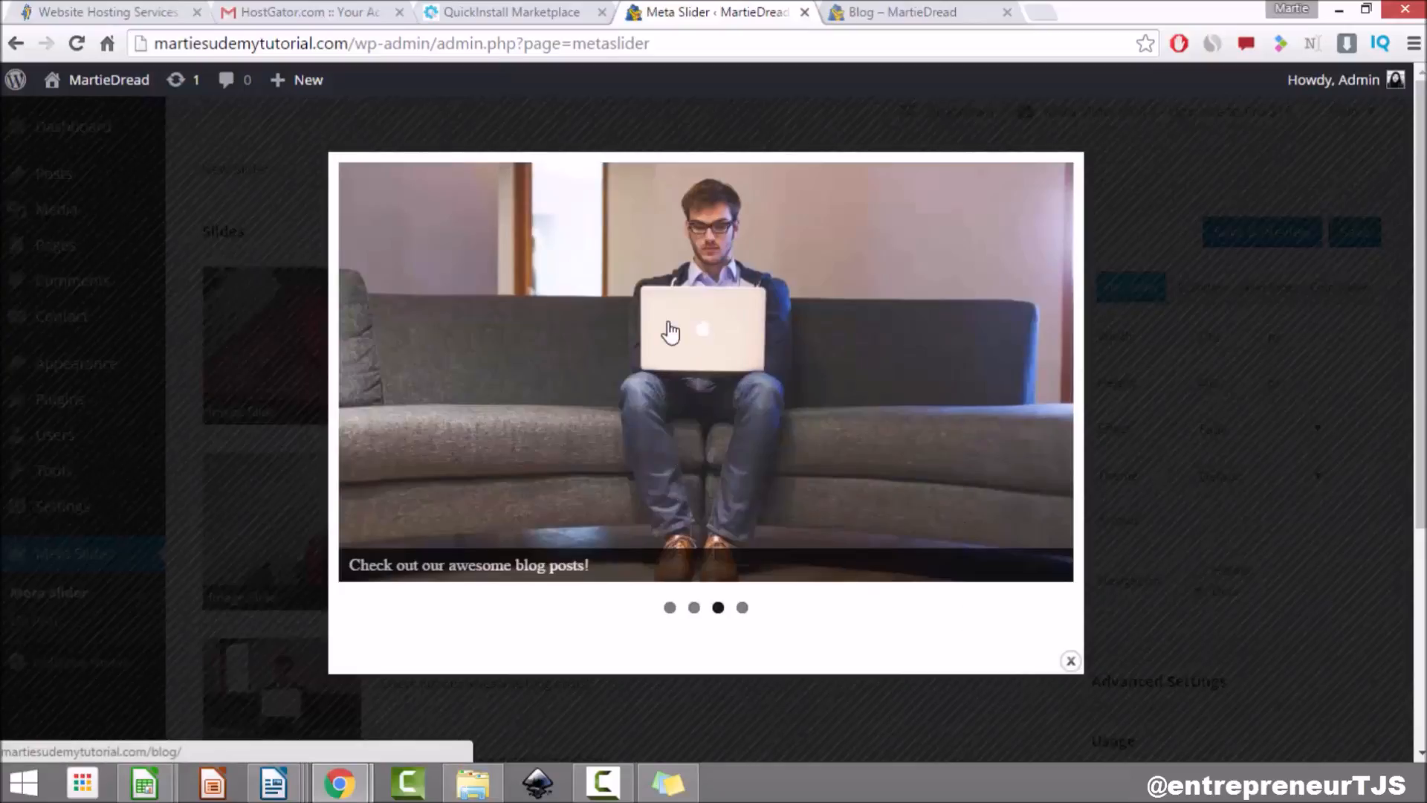
pyautogui.click(1070, 662)
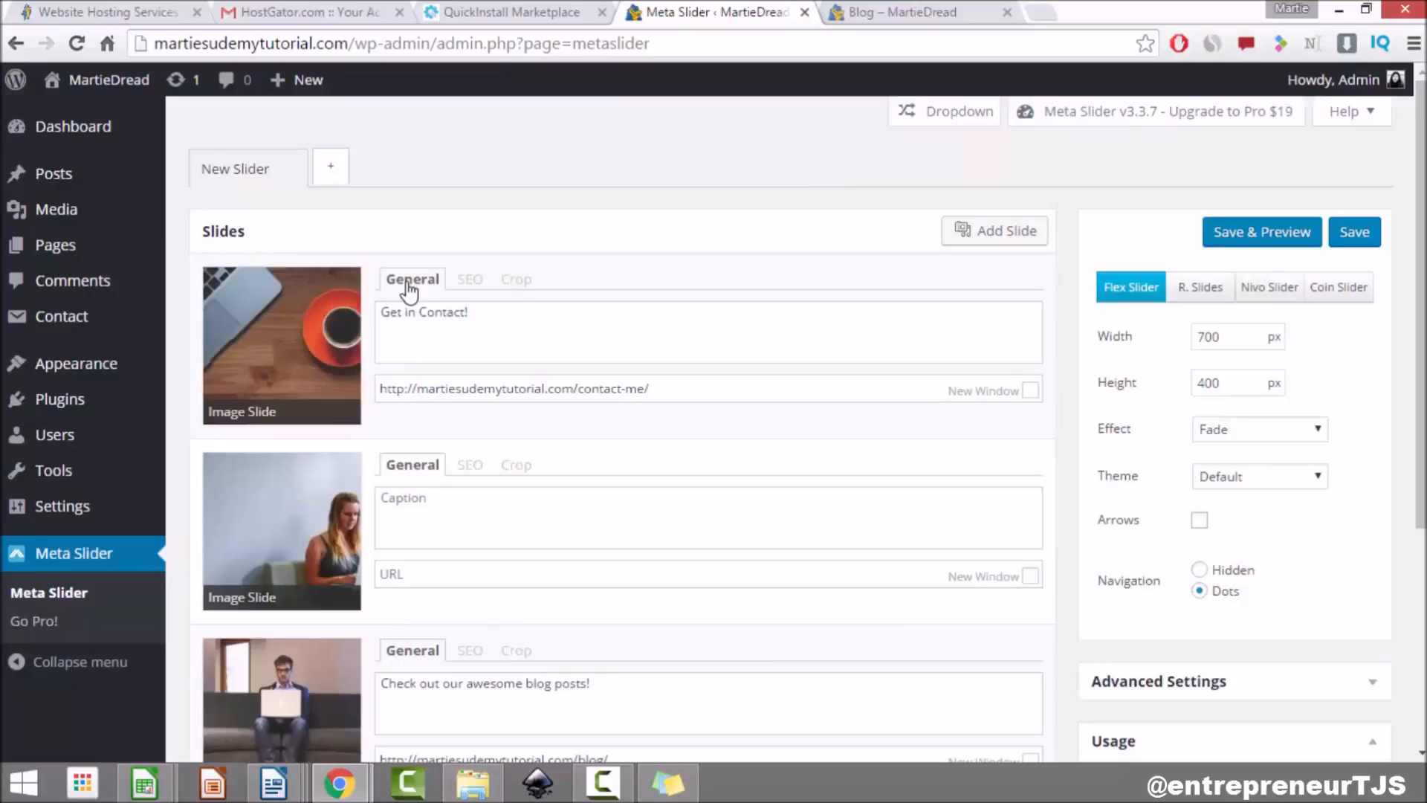
# Step: Review the first slide's SEO and Crop tabs, return to General, and save the slider
pyautogui.click(467, 282)
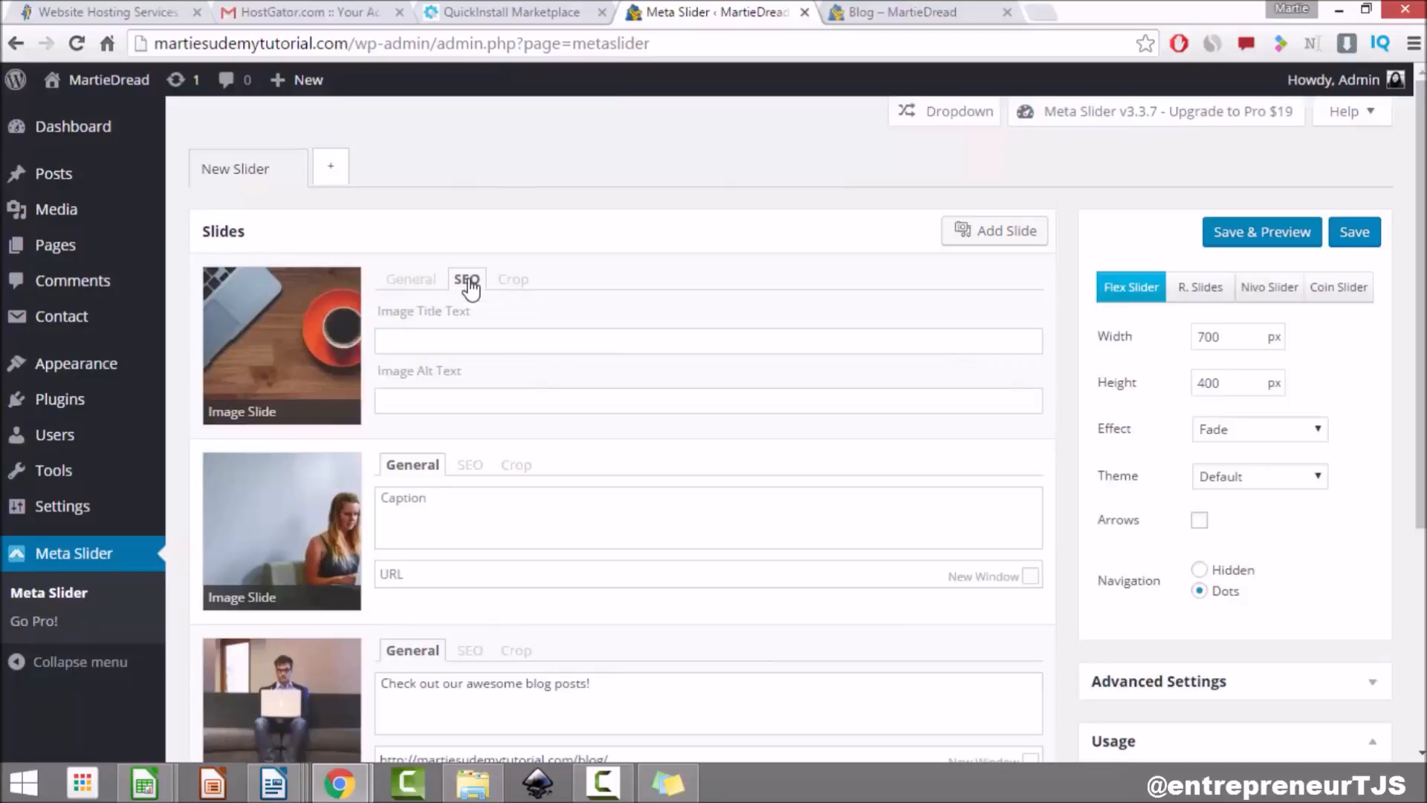
pyautogui.click(437, 341)
pyautogui.click(512, 279)
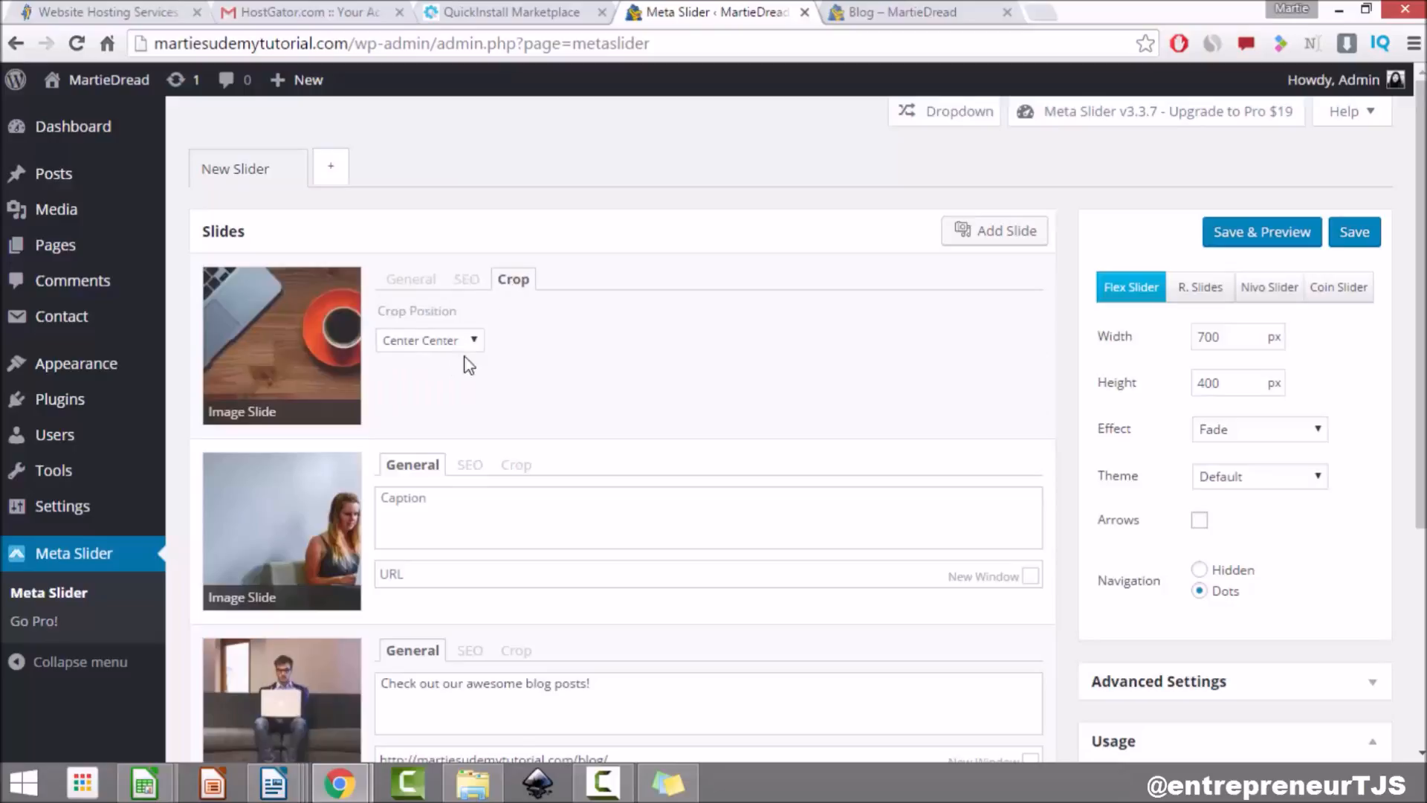
pyautogui.click(413, 281)
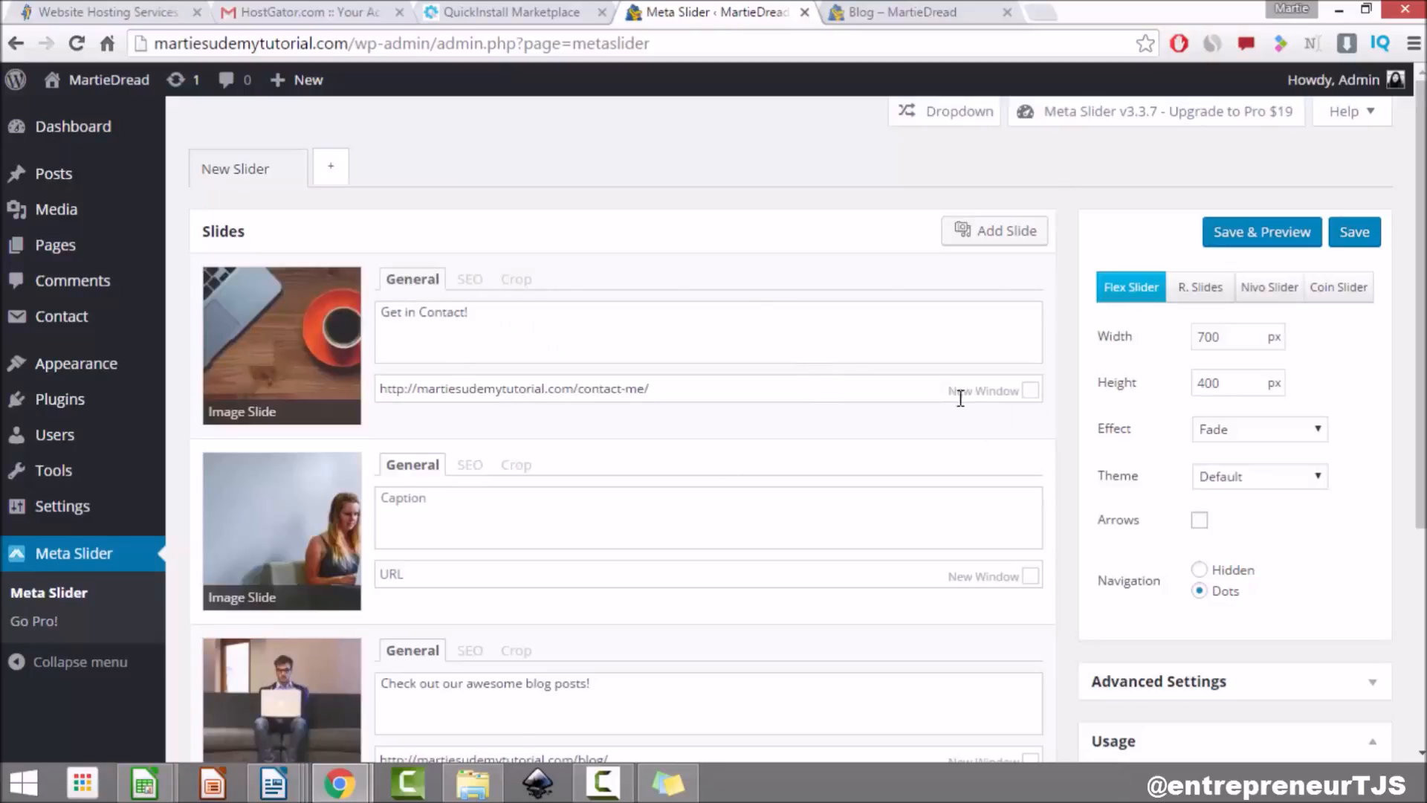
pyautogui.click(1353, 232)
# Step: Copy the shortcode [metaslider id=63] from the slider's Usage box
pyautogui.scroll(-1, 1419, 187)
pyautogui.scroll(-4, 1420, 188)
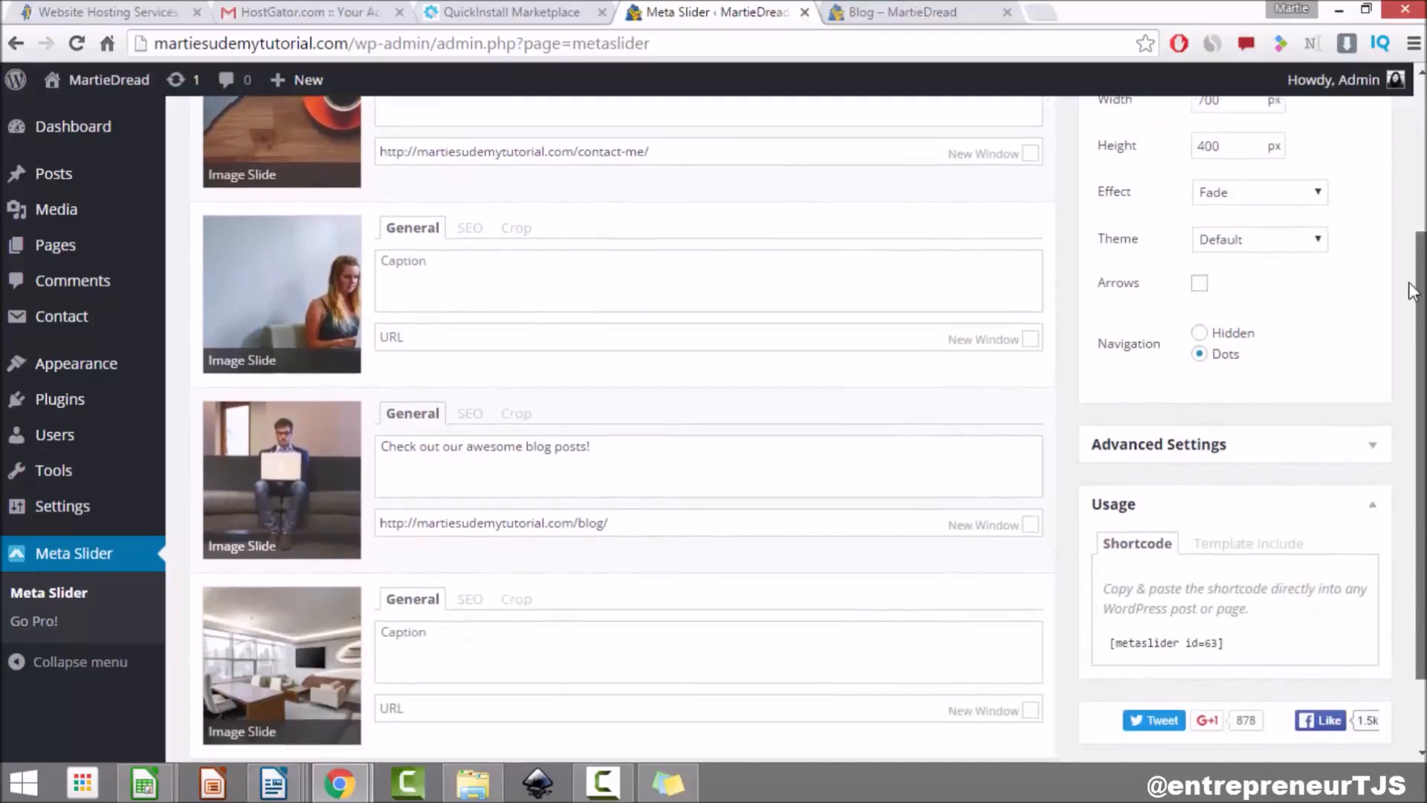
pyautogui.moveTo(1227, 542); pyautogui.dragTo(1106, 542)
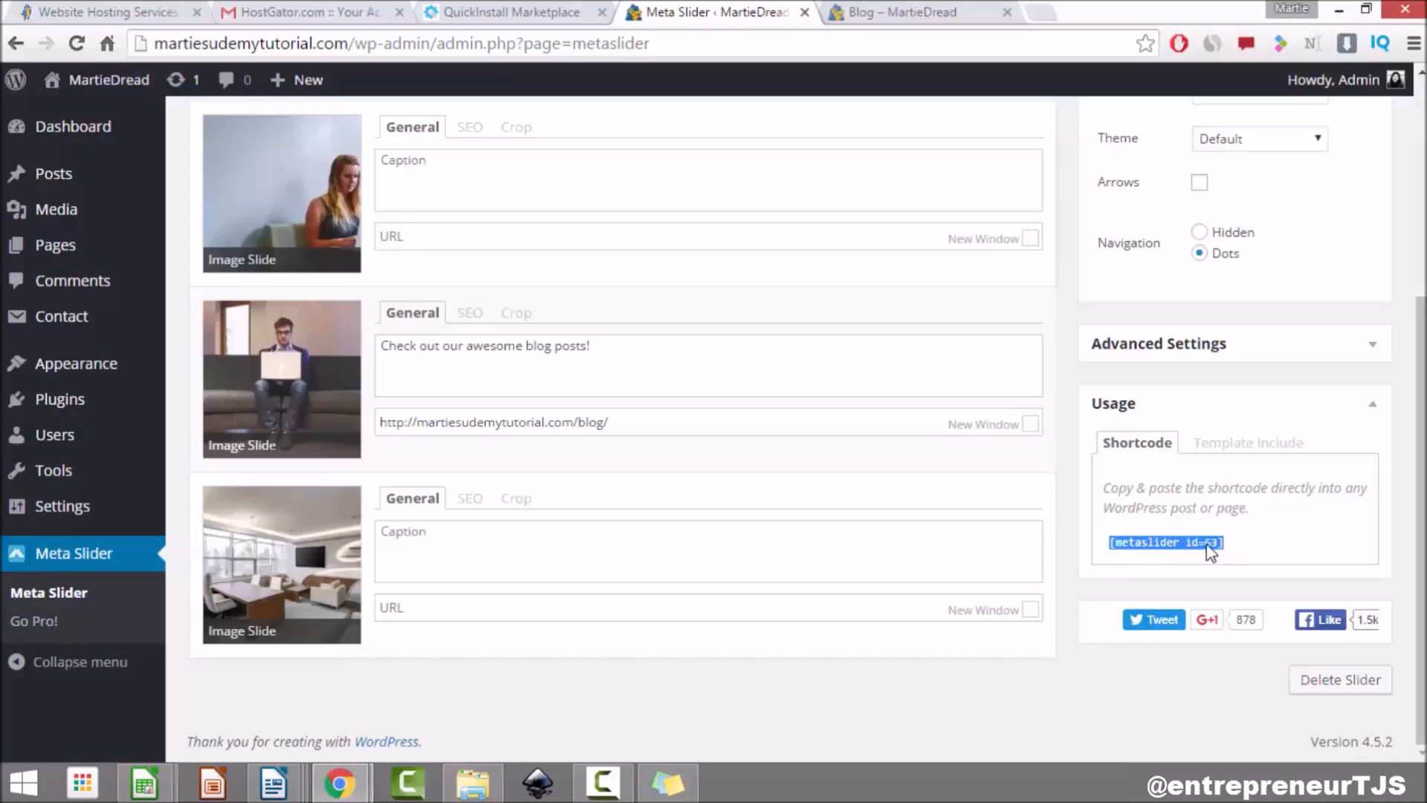
pyautogui.rightClick(1150, 549)
pyautogui.click(1154, 557)
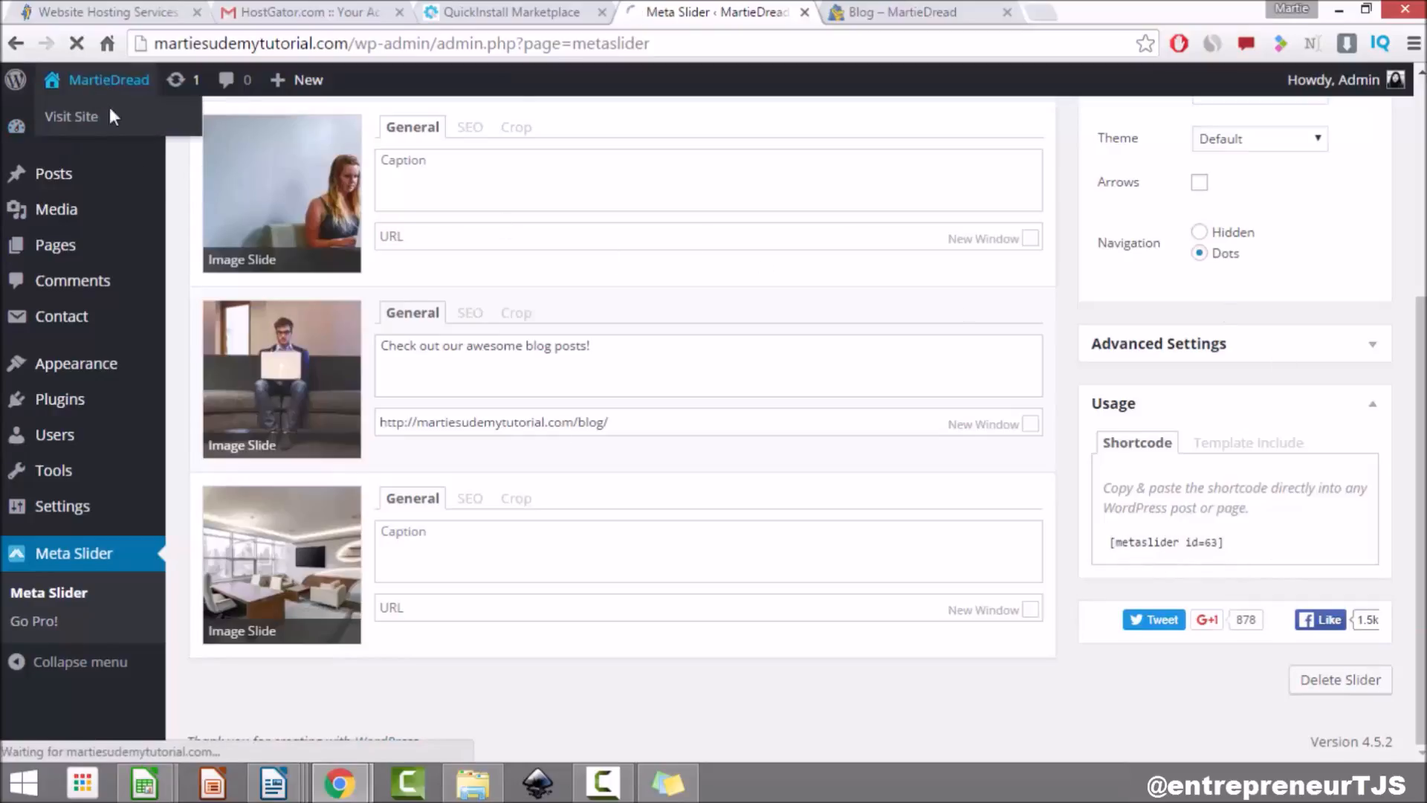
# Step: Paste the [metaslider id=63] shortcode into the Home page and publish it
pyautogui.click(102, 112)
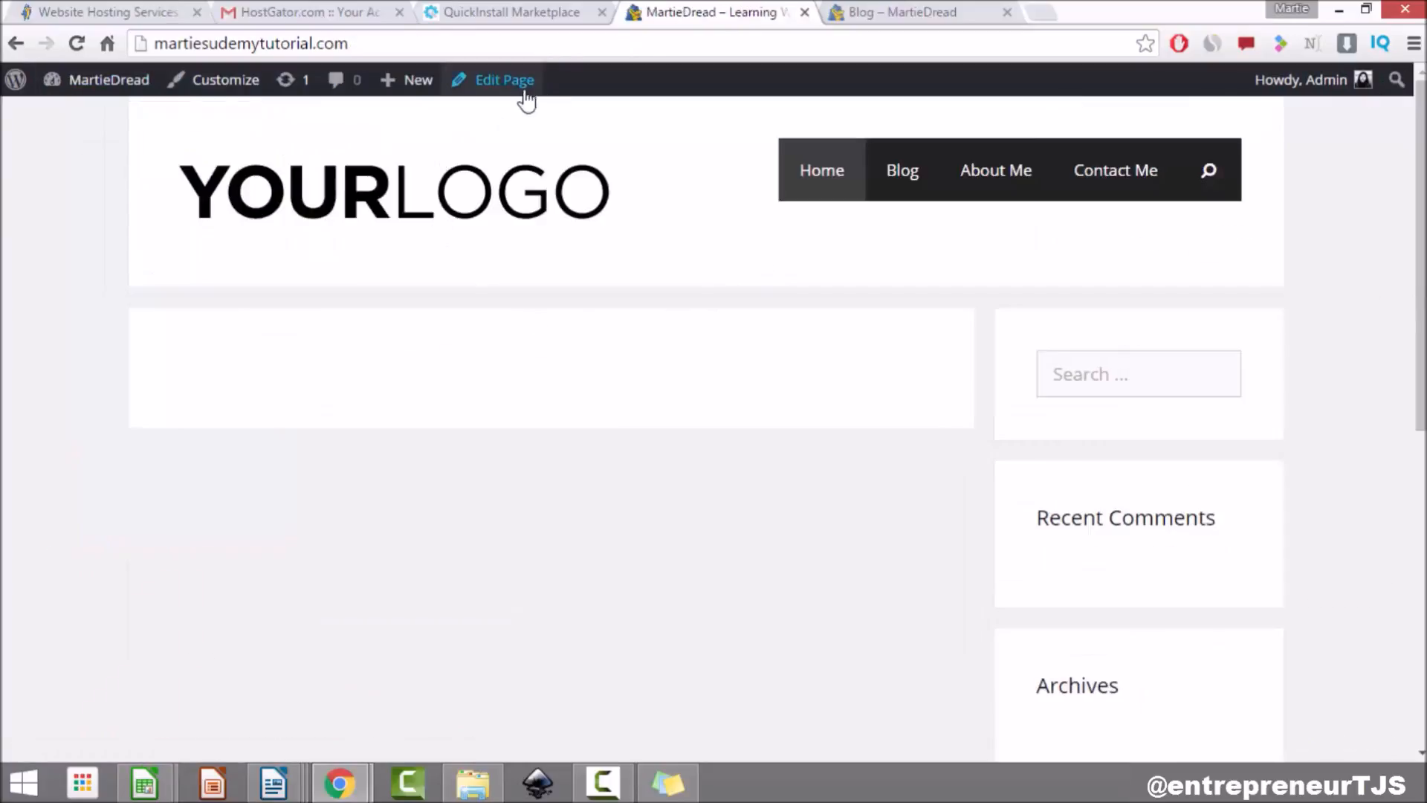
pyautogui.click(519, 84)
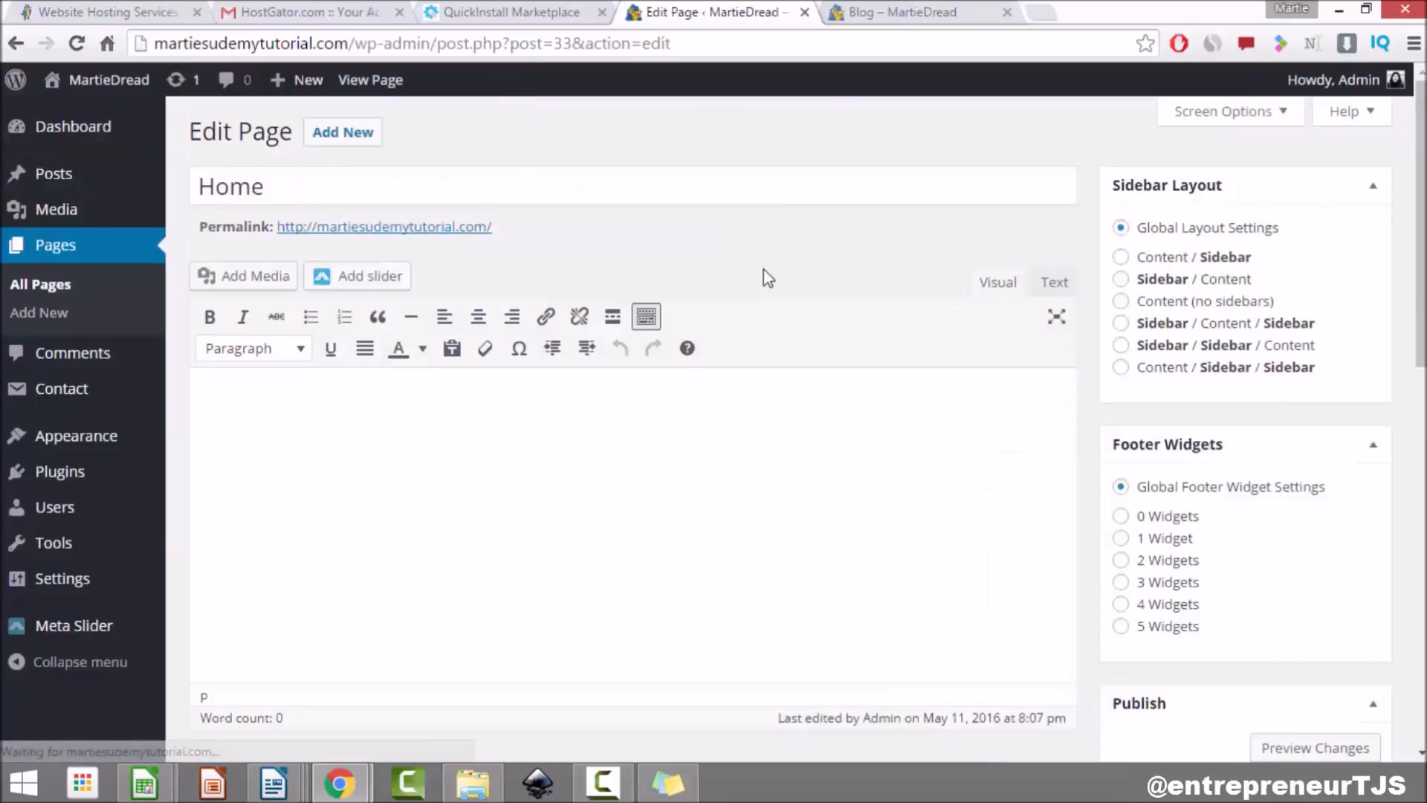
pyautogui.rightClick(384, 412)
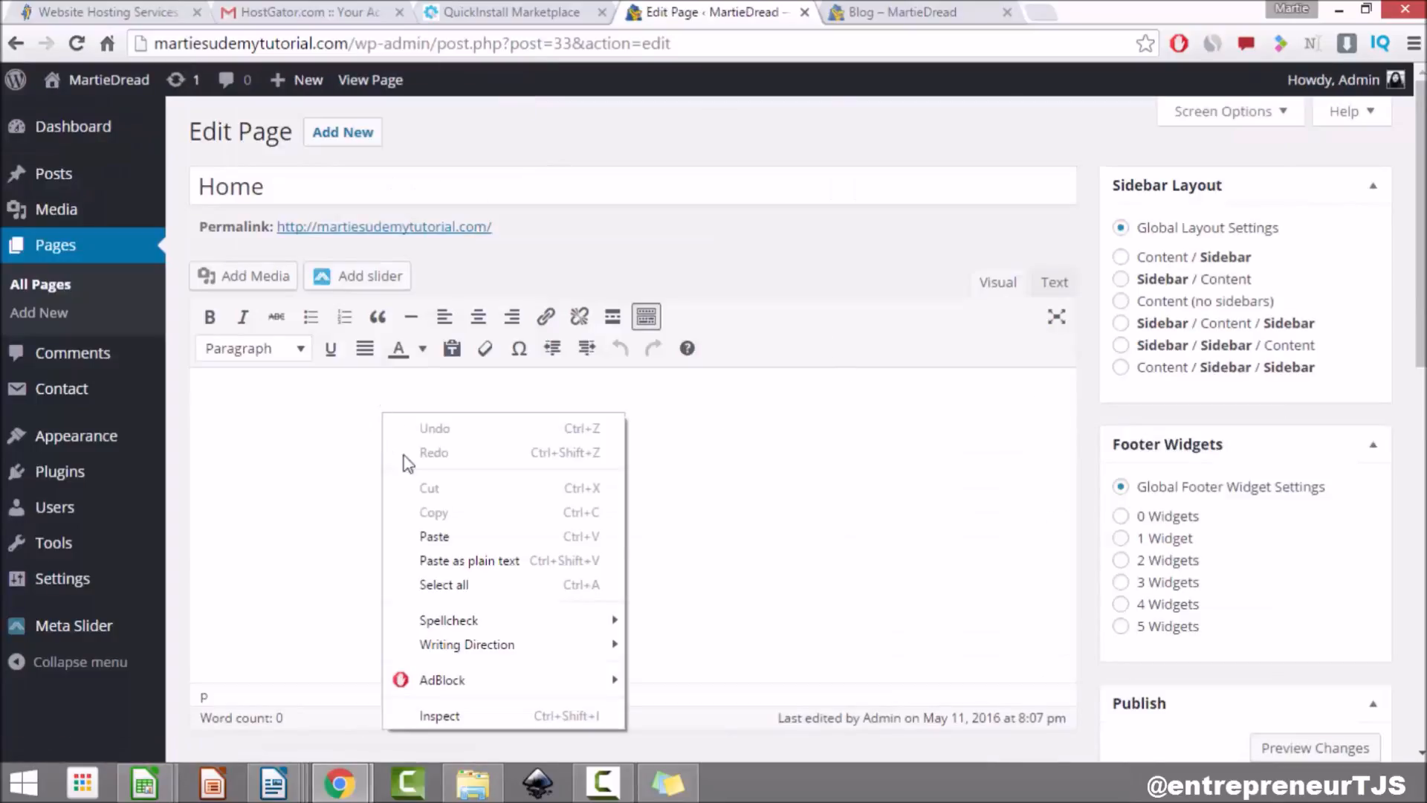
pyautogui.click(484, 534)
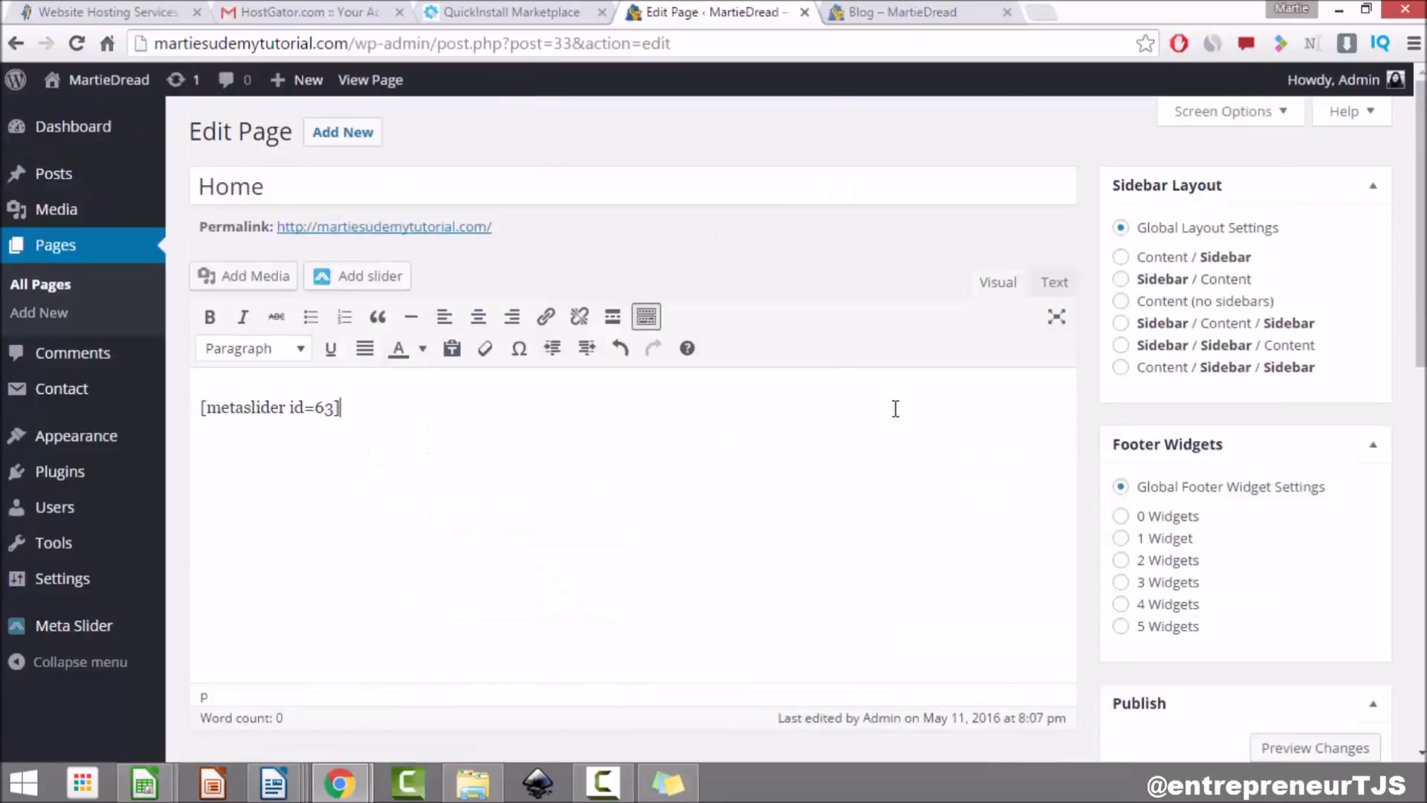
pyautogui.scroll(-4, 1287, 420)
pyautogui.click(1351, 608)
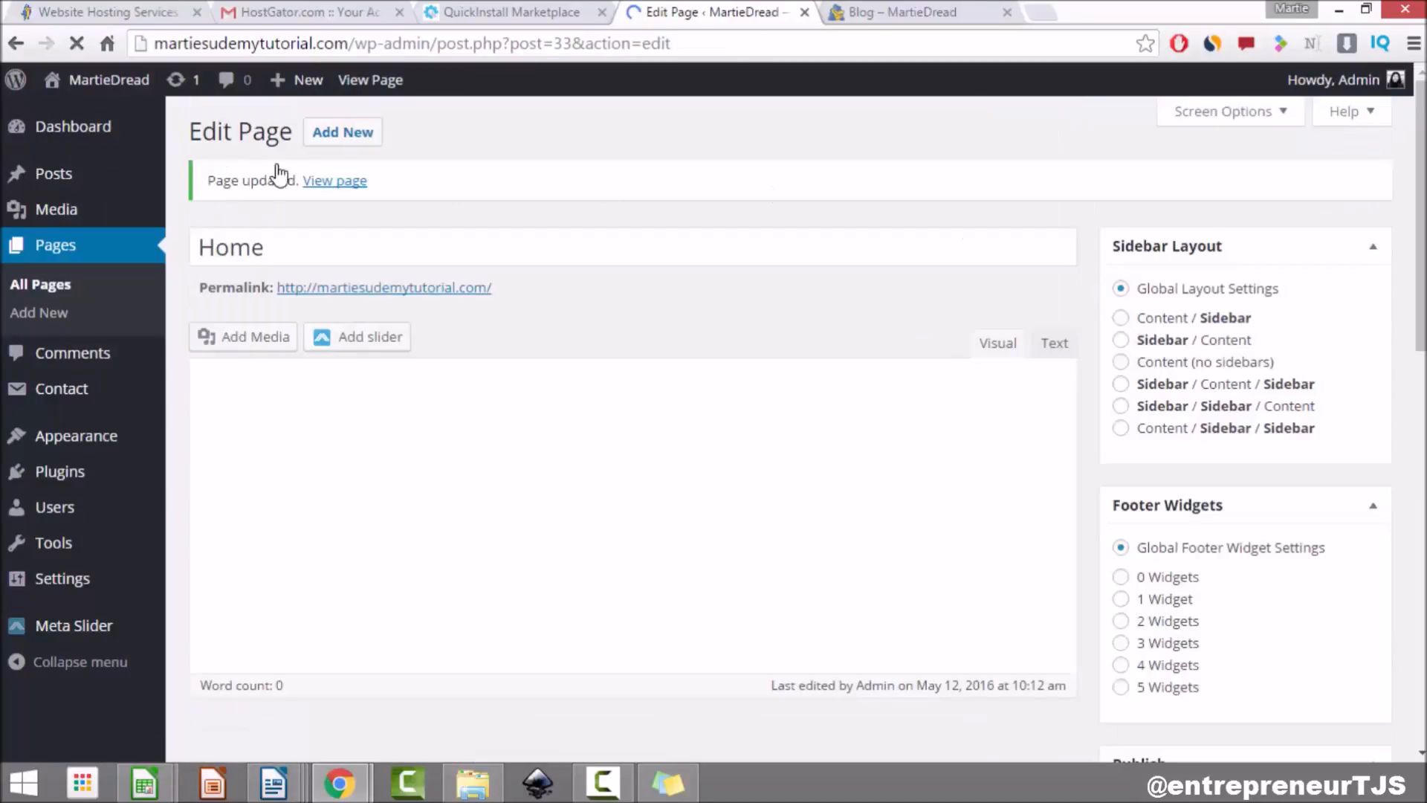
# Step: View the live homepage, follow the blog slide's link, then return home to watch the slider
pyautogui.click(111, 80)
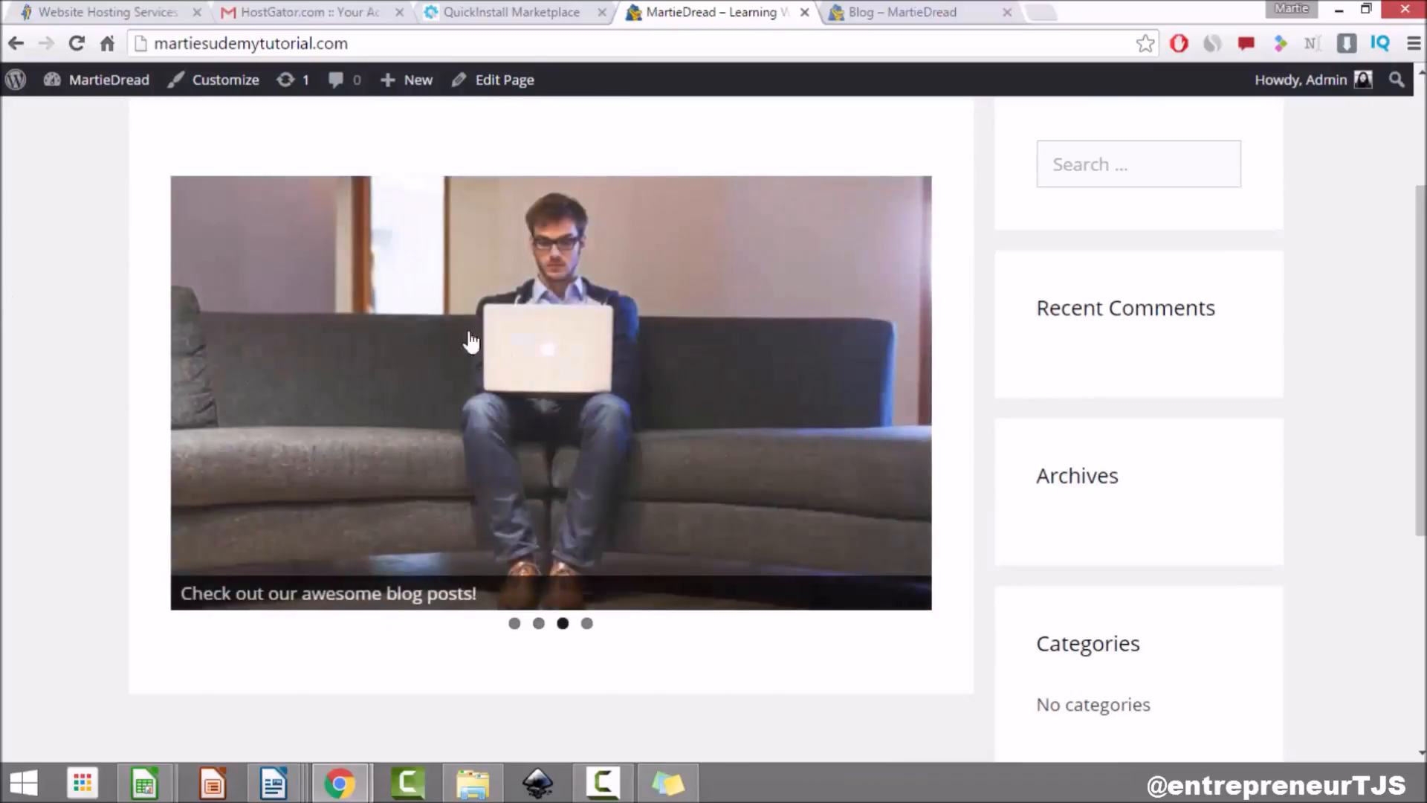
pyautogui.click(407, 404)
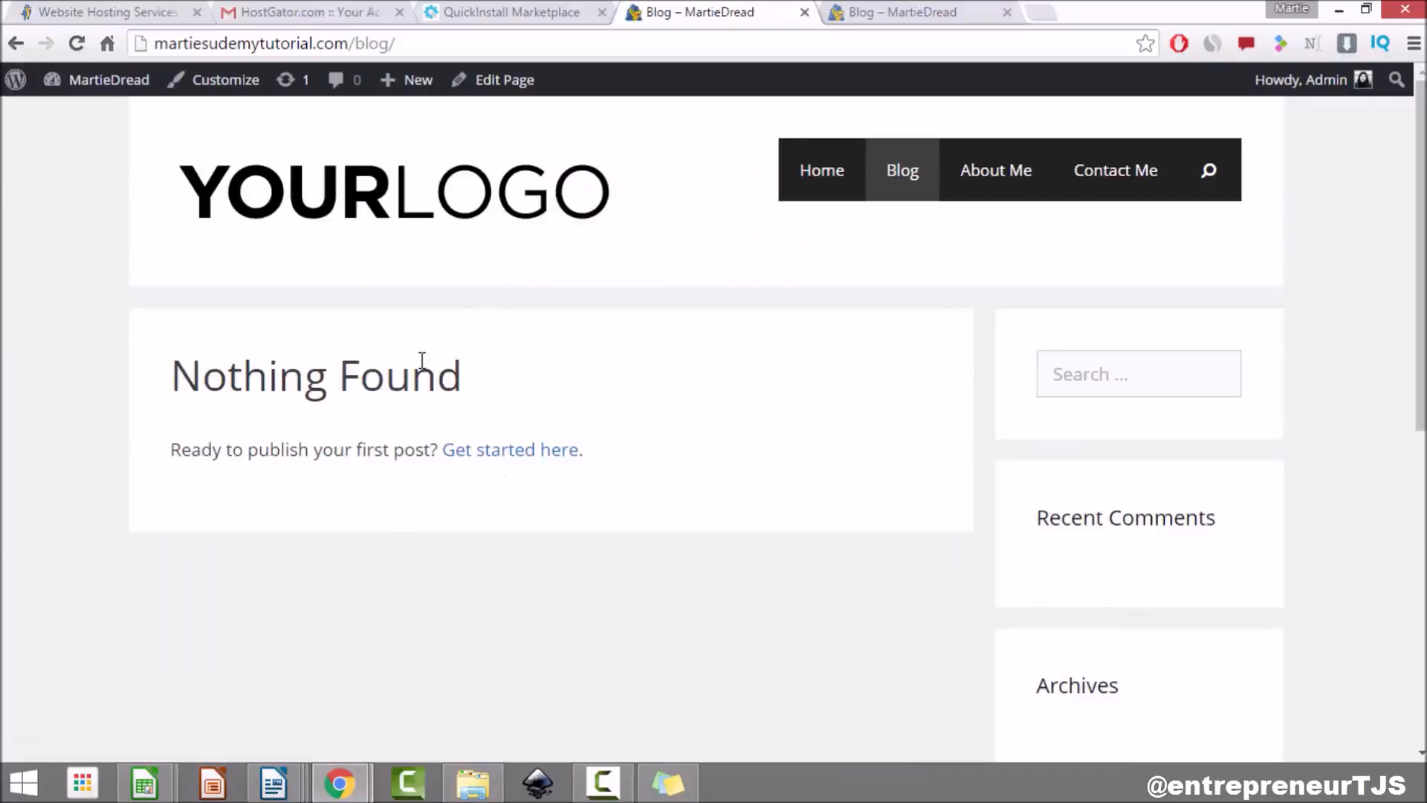
pyautogui.click(824, 177)
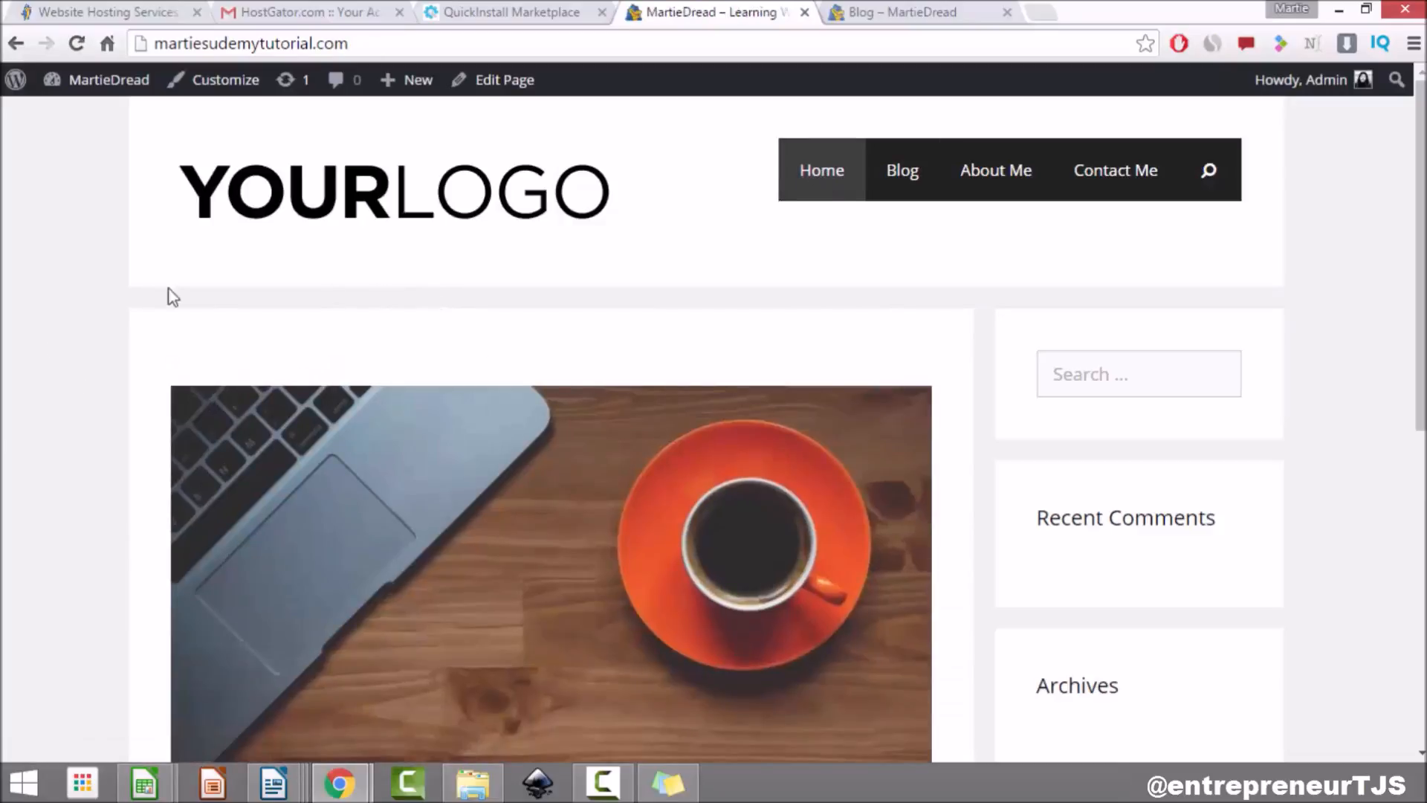
pyautogui.scroll(-5, 104, 244)
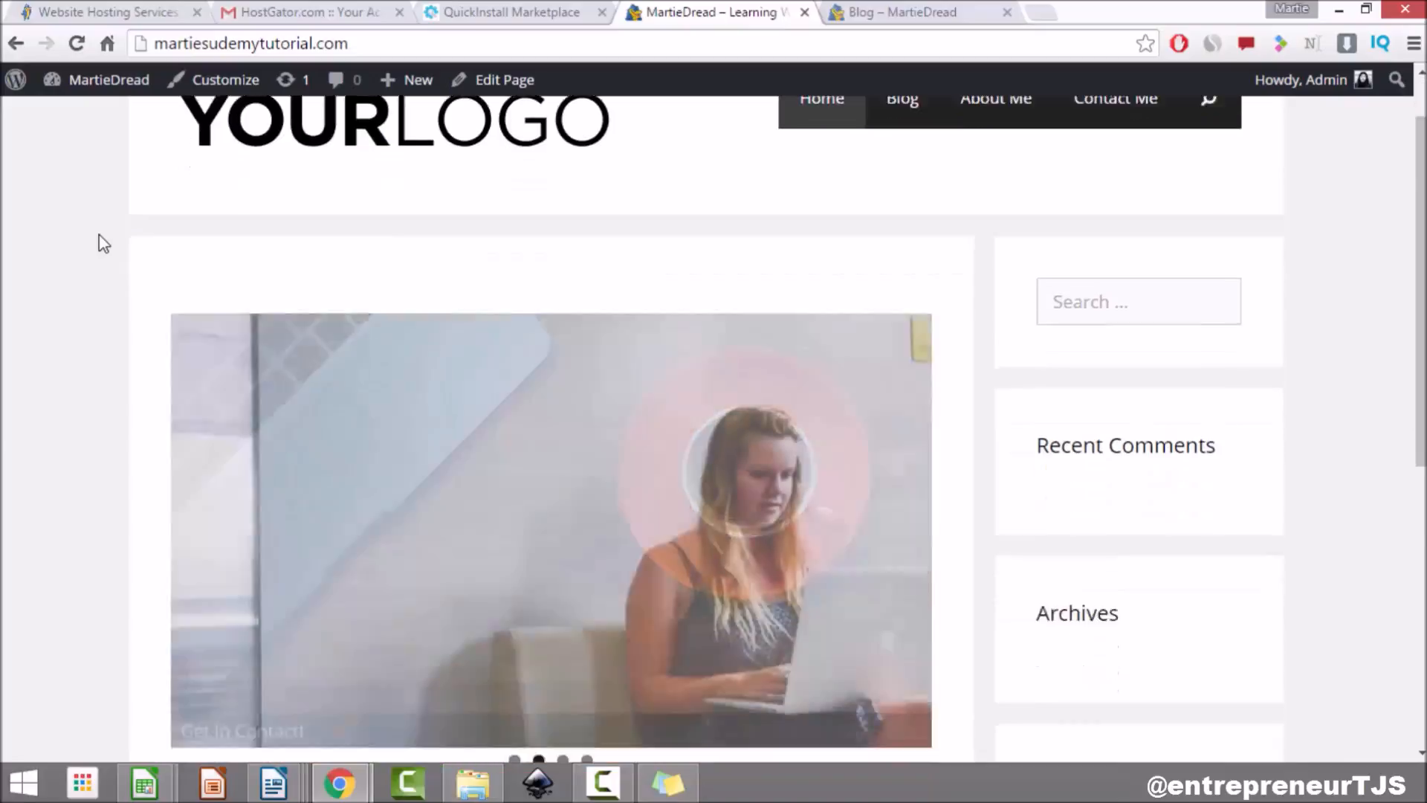
pyautogui.scroll(5, 104, 244)
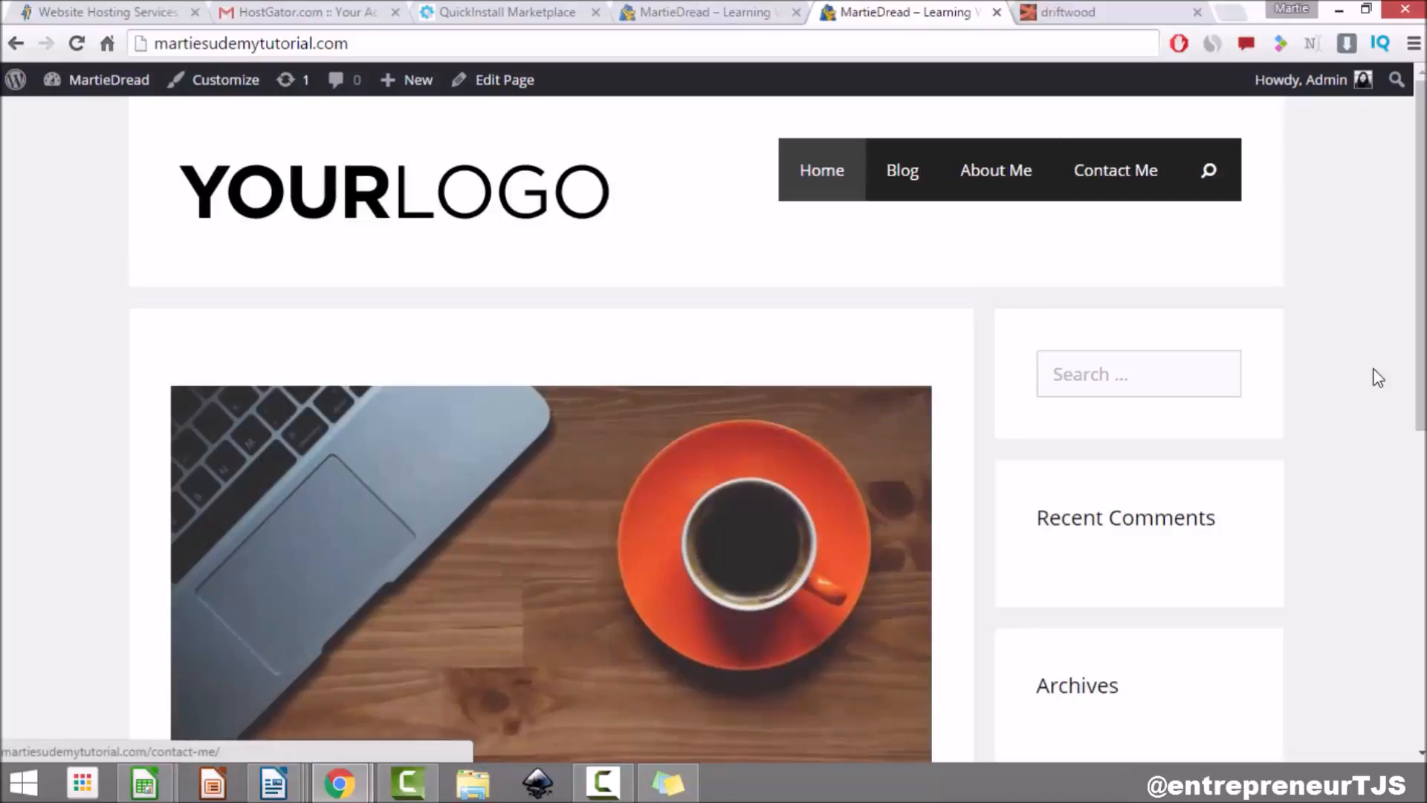
pyautogui.scroll(-3, 1378, 378)
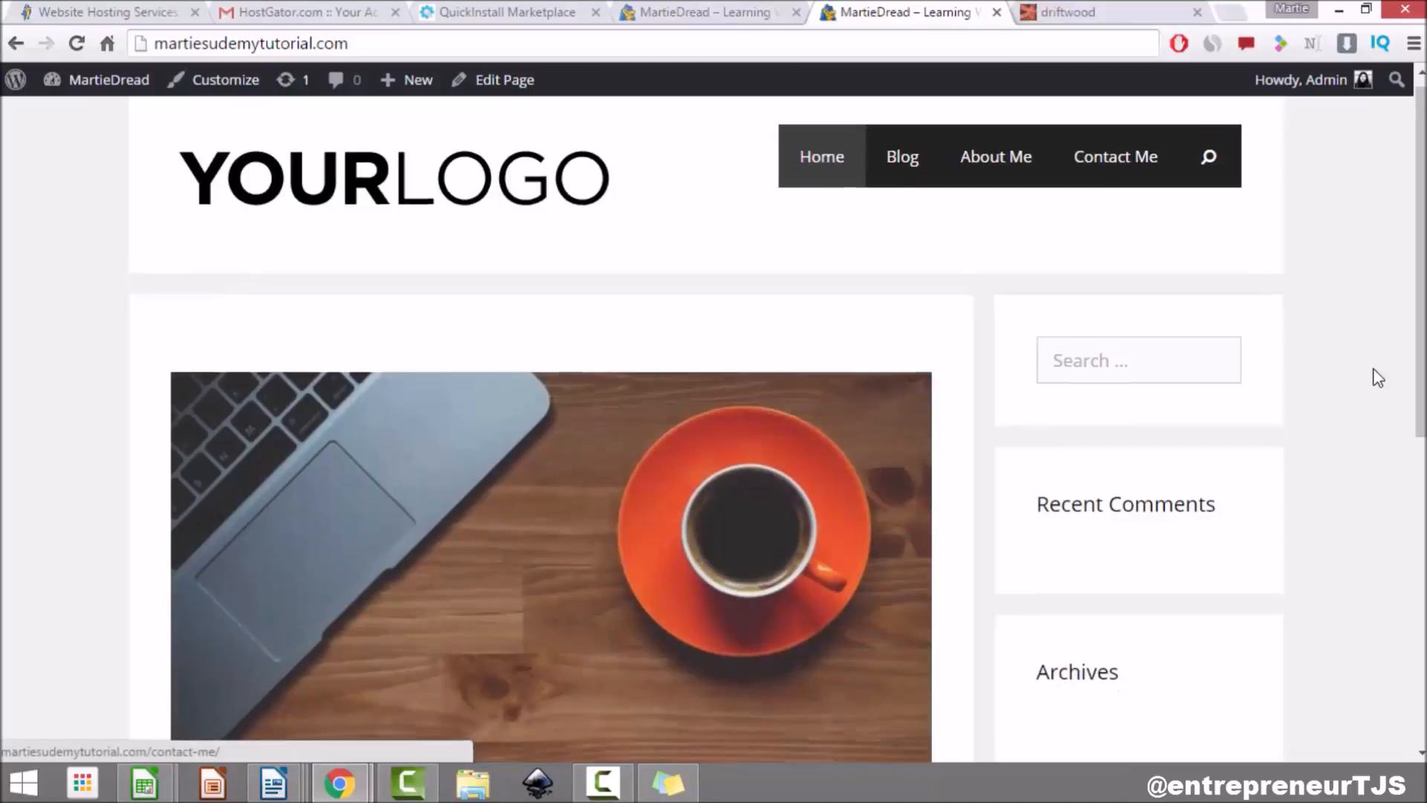
pyautogui.scroll(-1, 1379, 377)
pyautogui.scroll(1, 1379, 378)
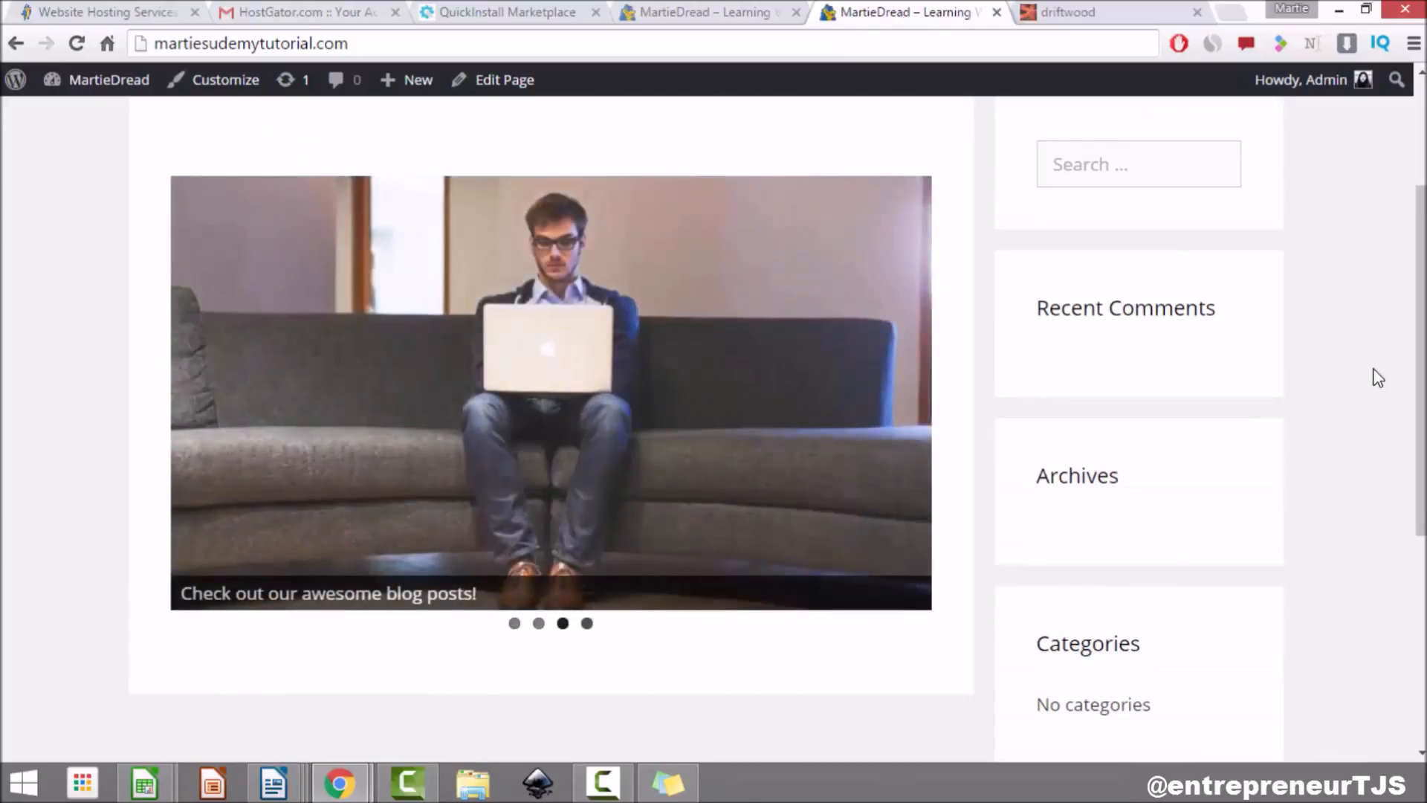
pyautogui.scroll(-3, 1379, 378)
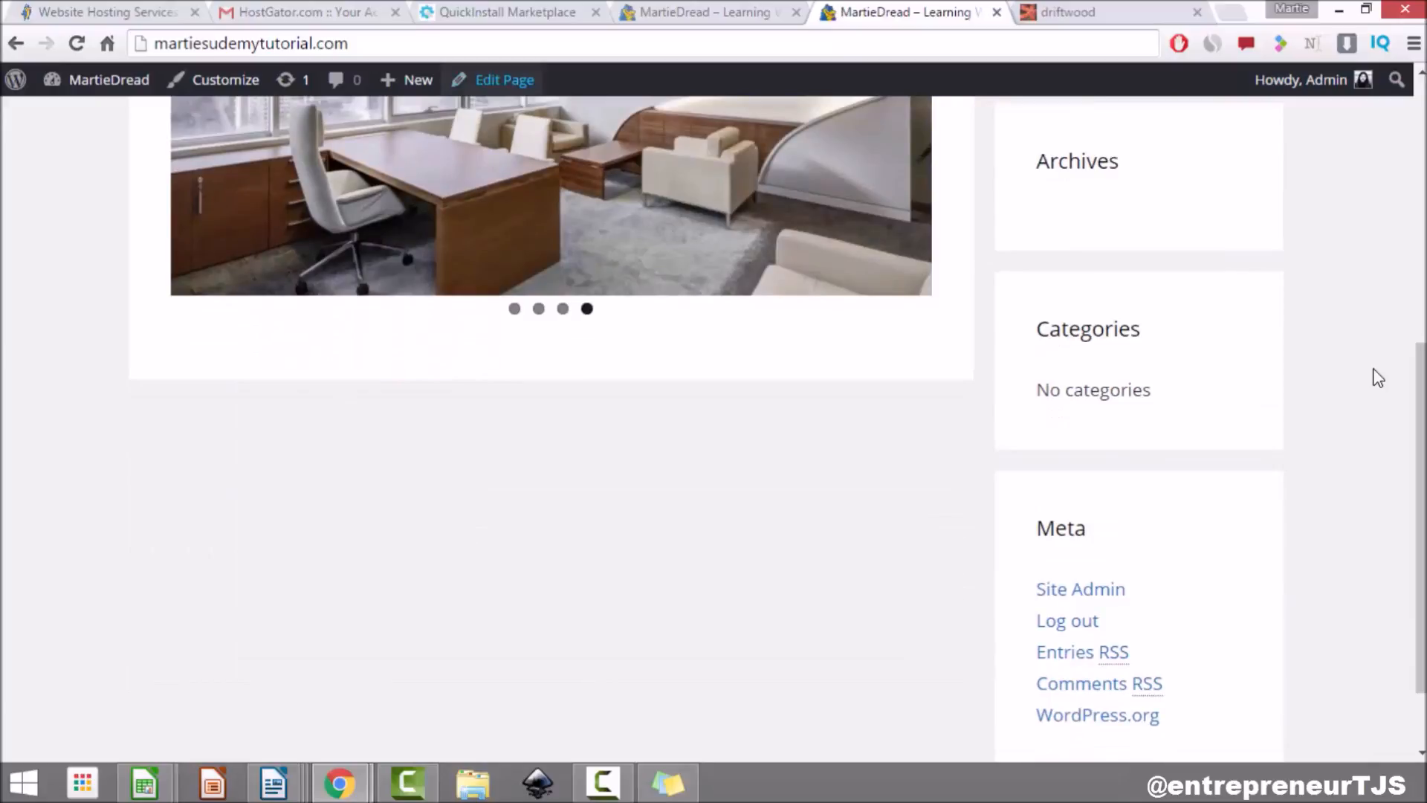
# Step: Add a 'Who Are We?' Heading 2 with a Lorem ipsum paragraph below the slider shortcode
pyautogui.click(503, 80)
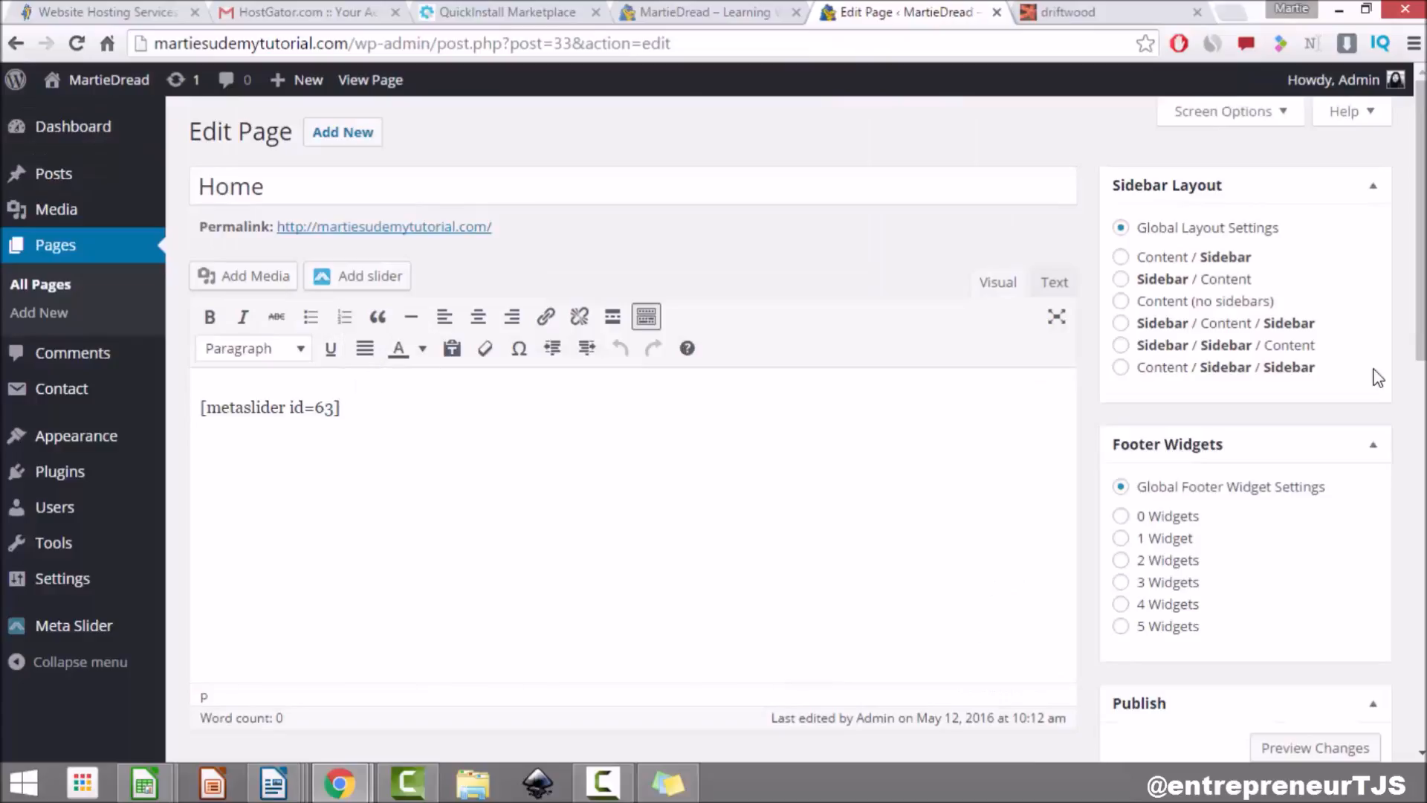
pyautogui.press('Return')
pyautogui.write('Who Are We?')
pyautogui.rightClick(269, 501)
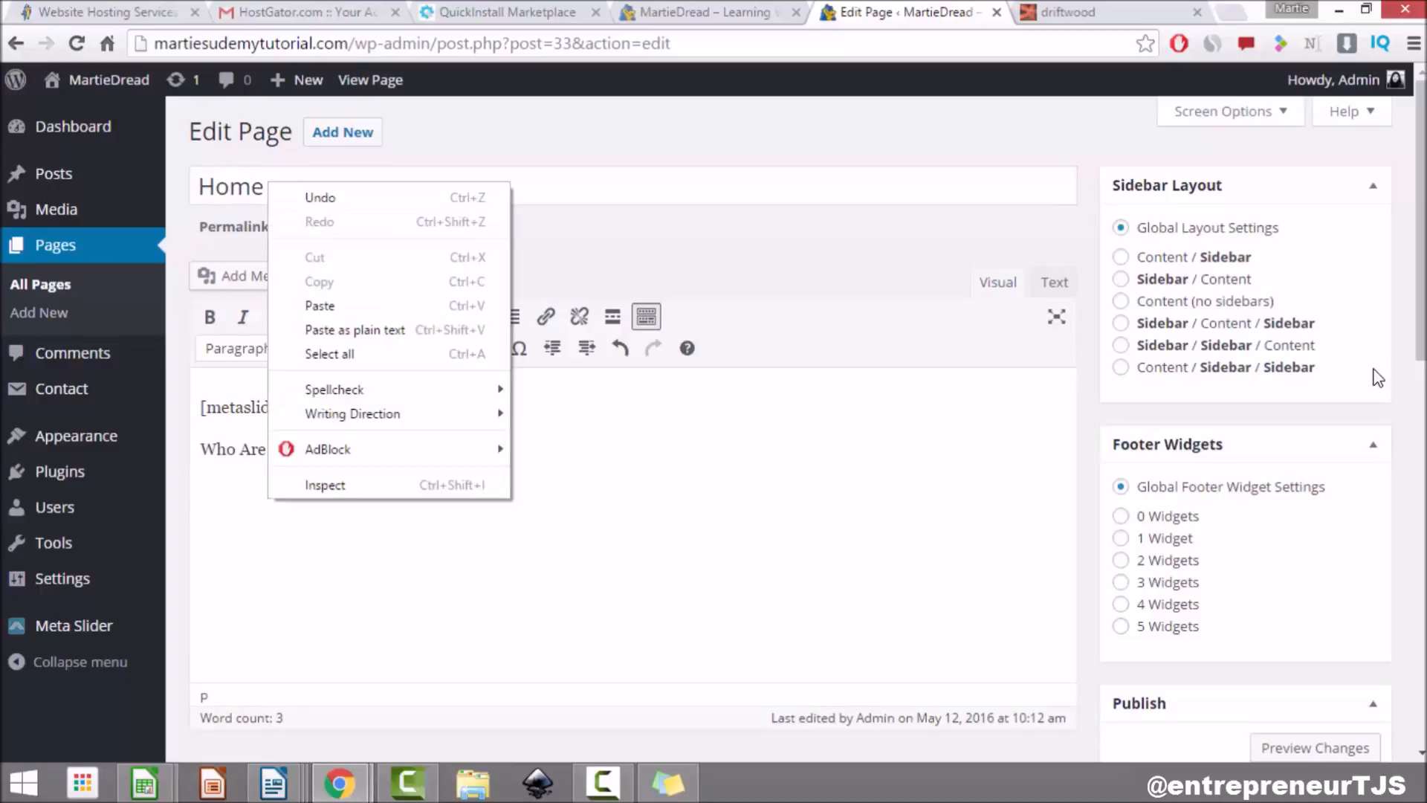
pyautogui.click(378, 306)
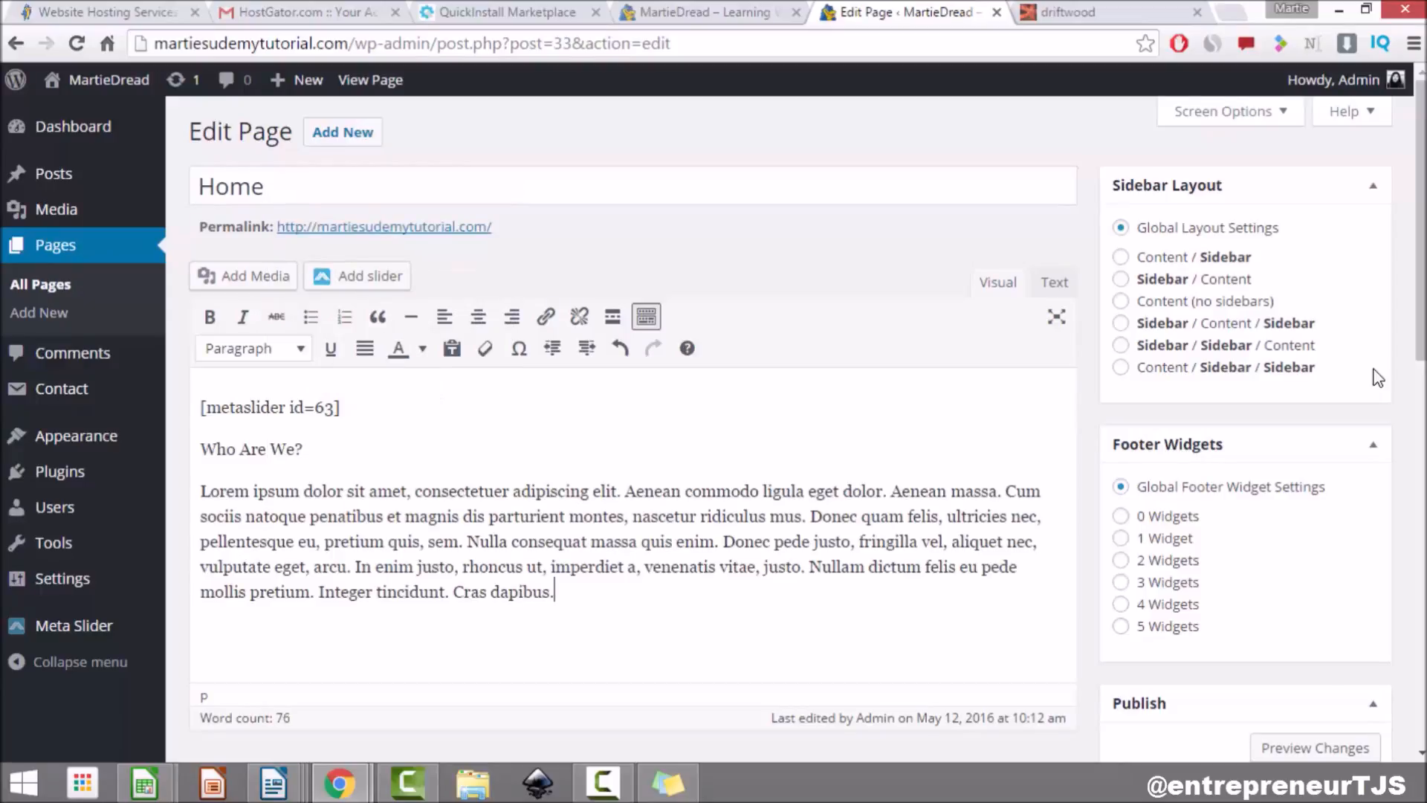
pyautogui.moveTo(555, 592); pyautogui.dragTo(200, 492)
pyautogui.click(350, 567)
pyautogui.moveTo(303, 449); pyautogui.dragTo(200, 449)
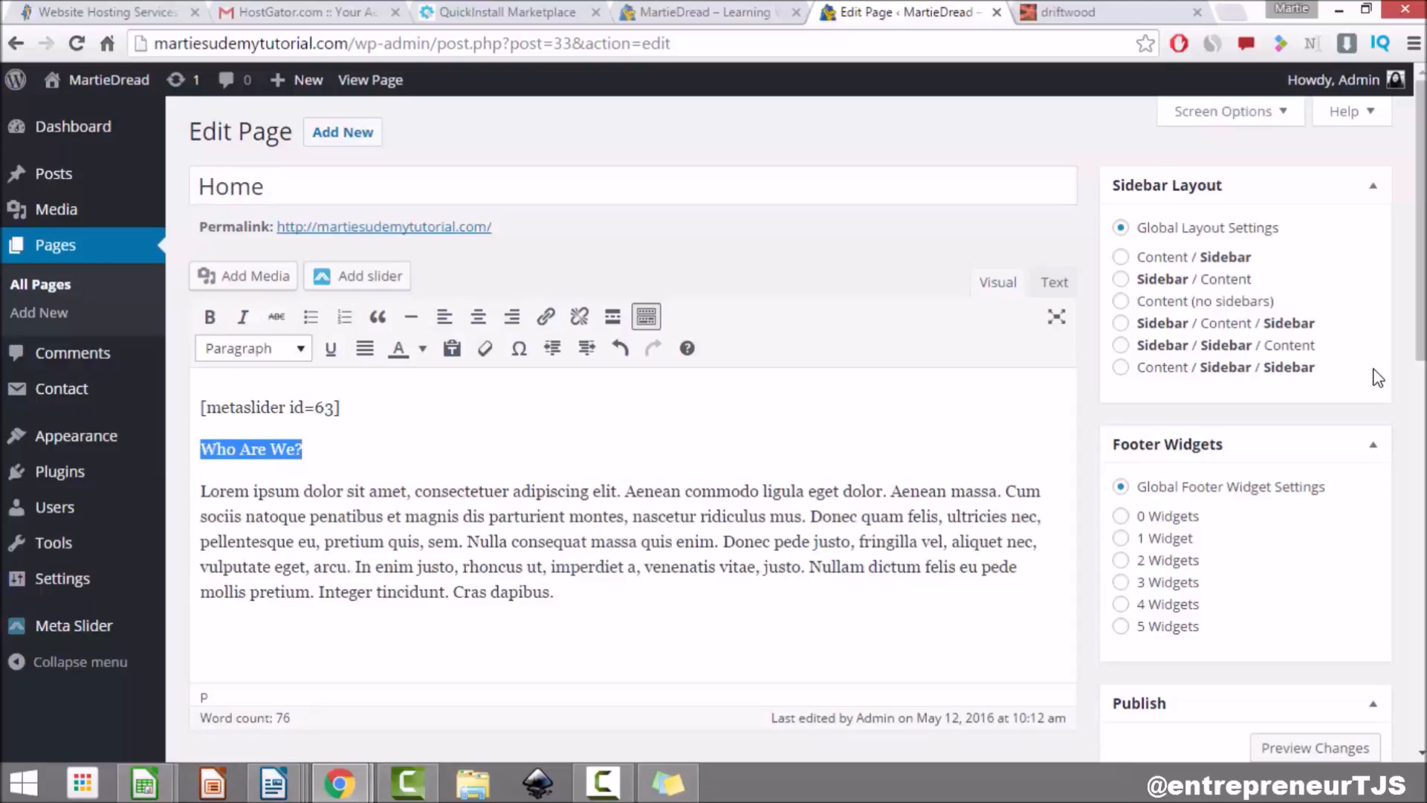
pyautogui.click(253, 348)
pyautogui.click(278, 477)
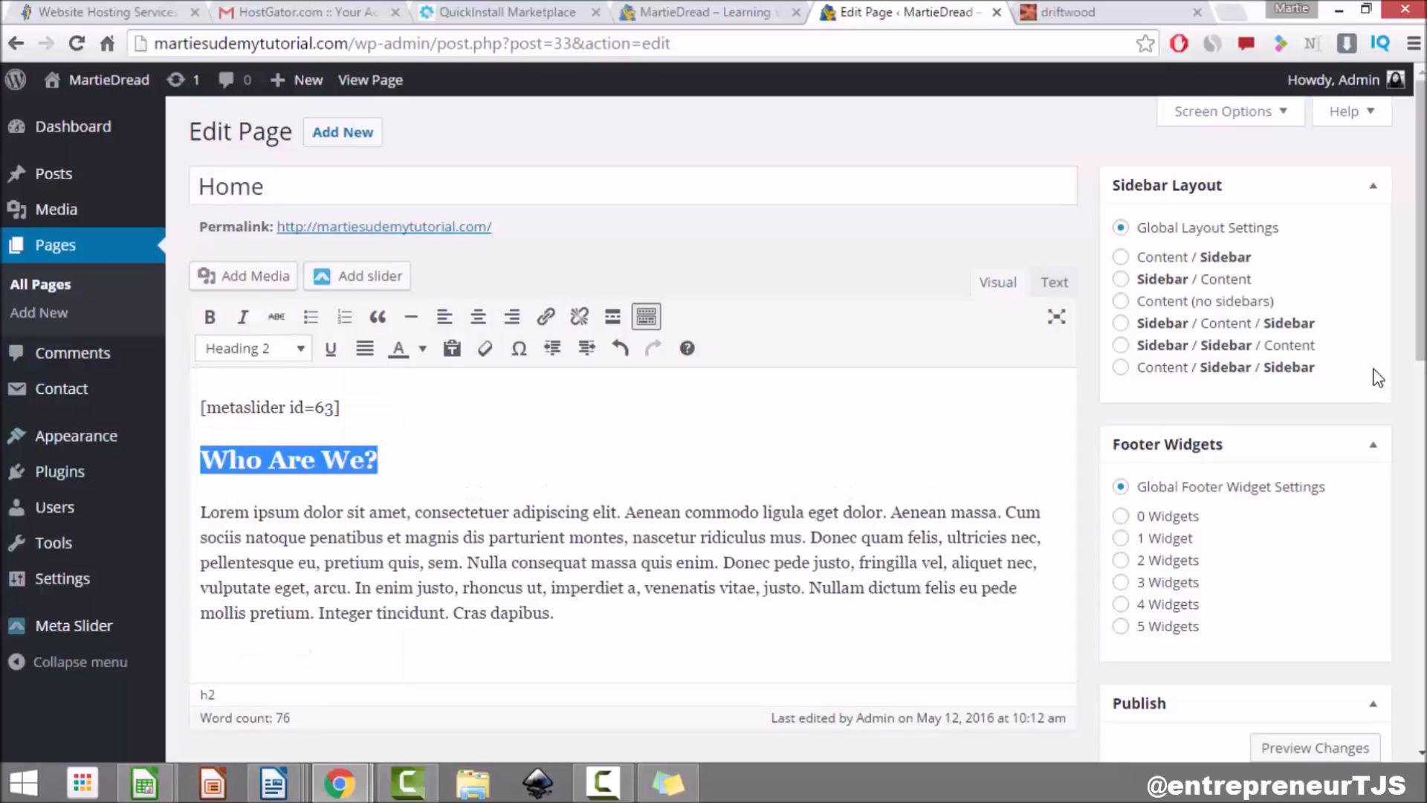
# Step: Add a 'What We Do!' Heading 2 with Lorem ipsum text, then update the Home page
pyautogui.click(556, 613)
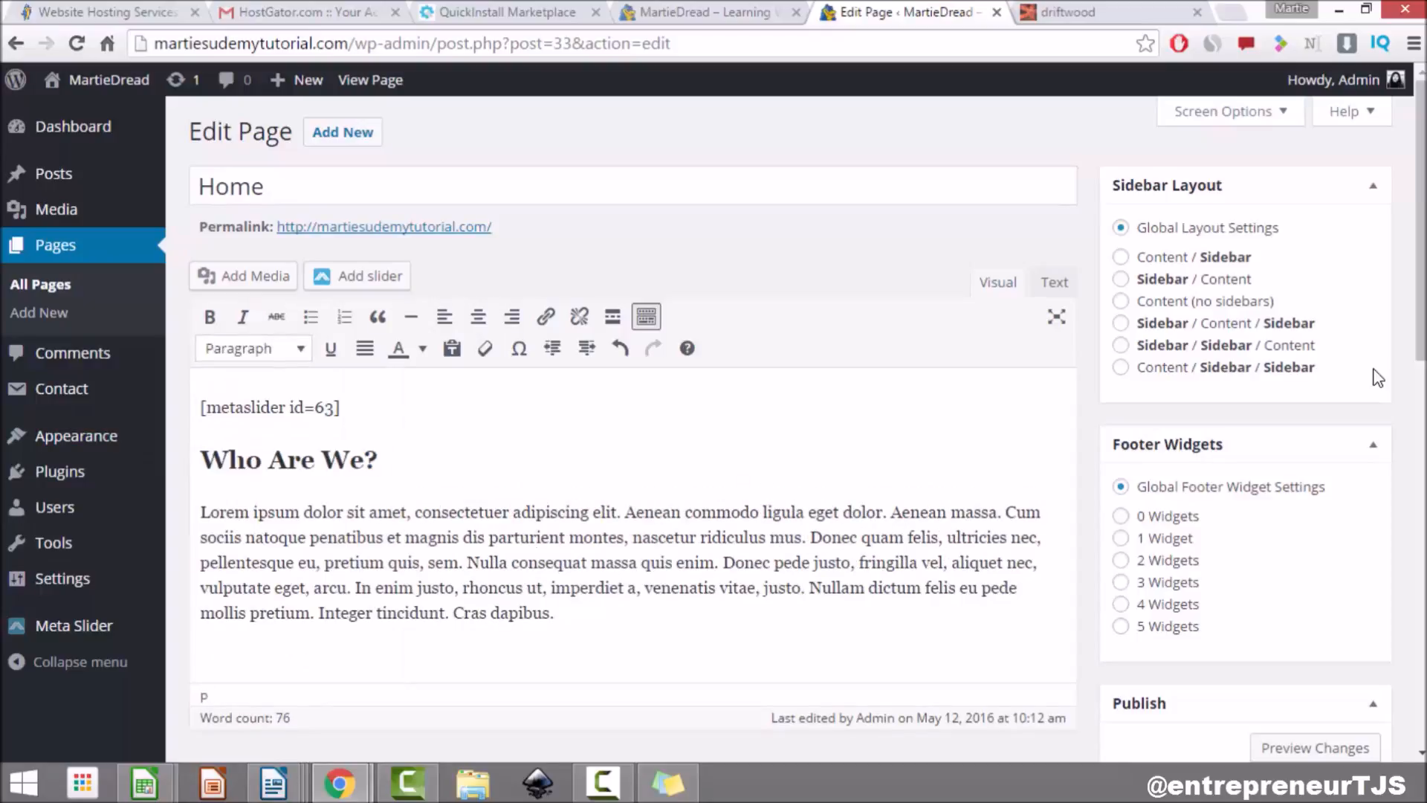
pyautogui.press('Return')
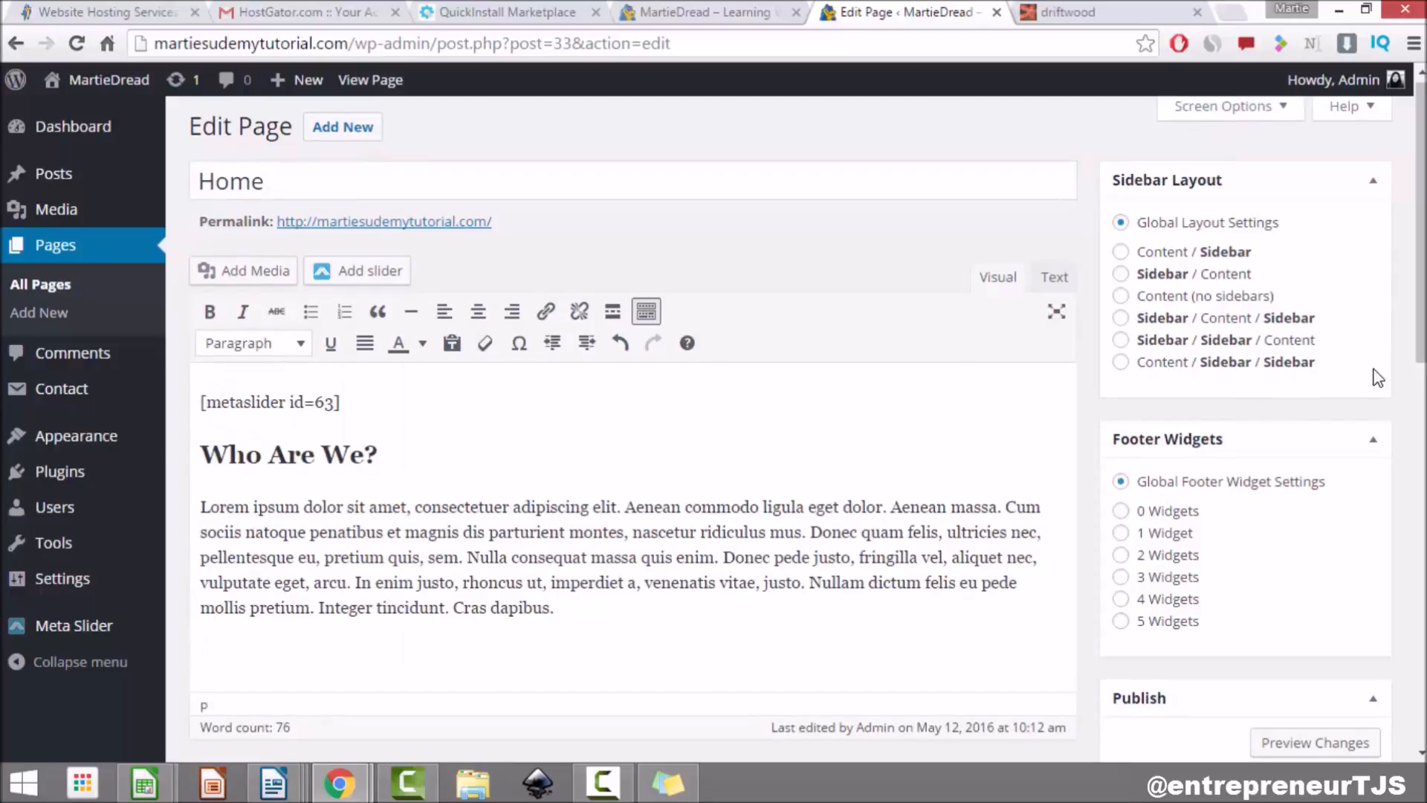
pyautogui.write('What We D')
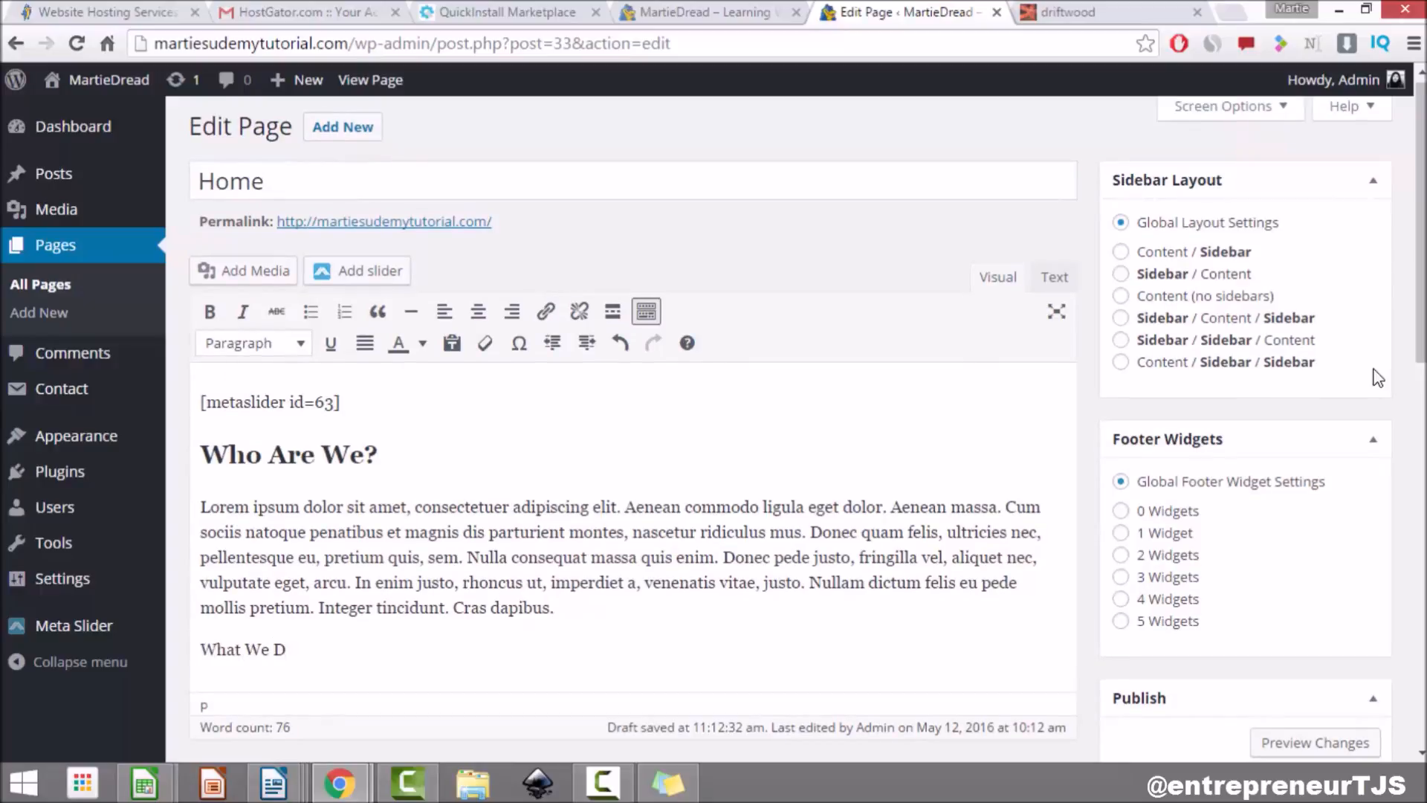
pyautogui.write('o!')
pyautogui.press('Return')
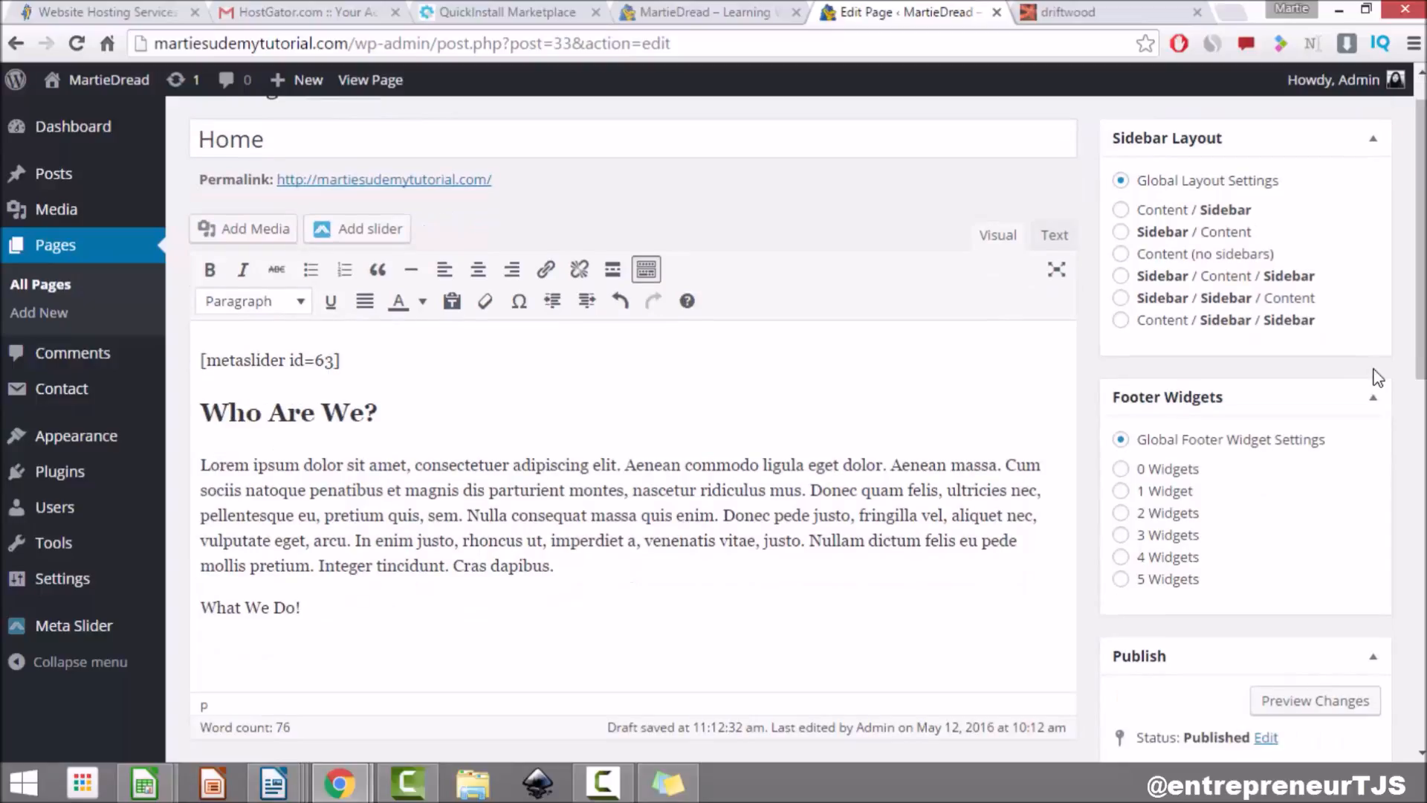
pyautogui.press('Menu')
pyautogui.press('Down')
pyautogui.press('Down')
pyautogui.press('Down')
pyautogui.press('Up')
pyautogui.press('Return')
pyautogui.moveTo(301, 507); pyautogui.dragTo(197, 507)
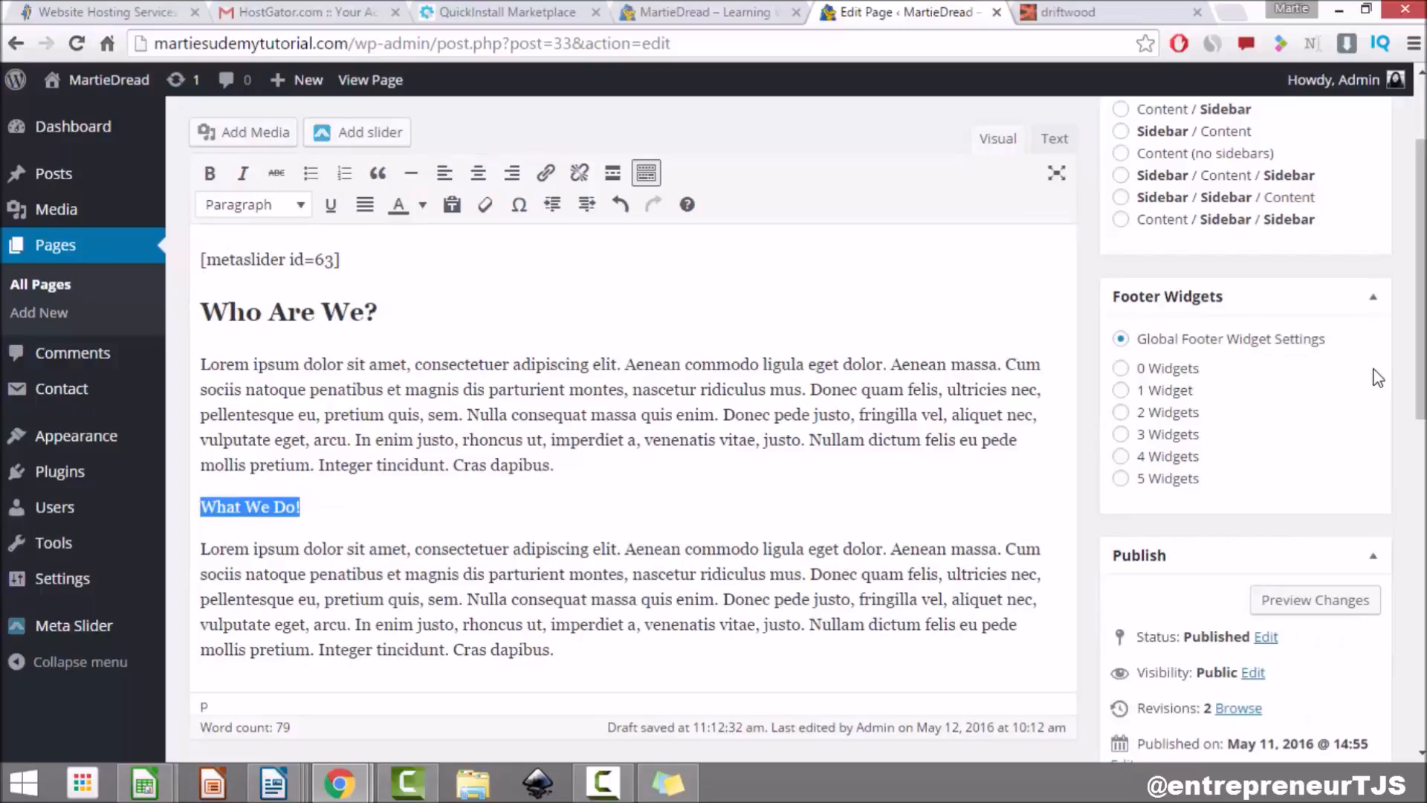
pyautogui.click(254, 205)
pyautogui.click(278, 334)
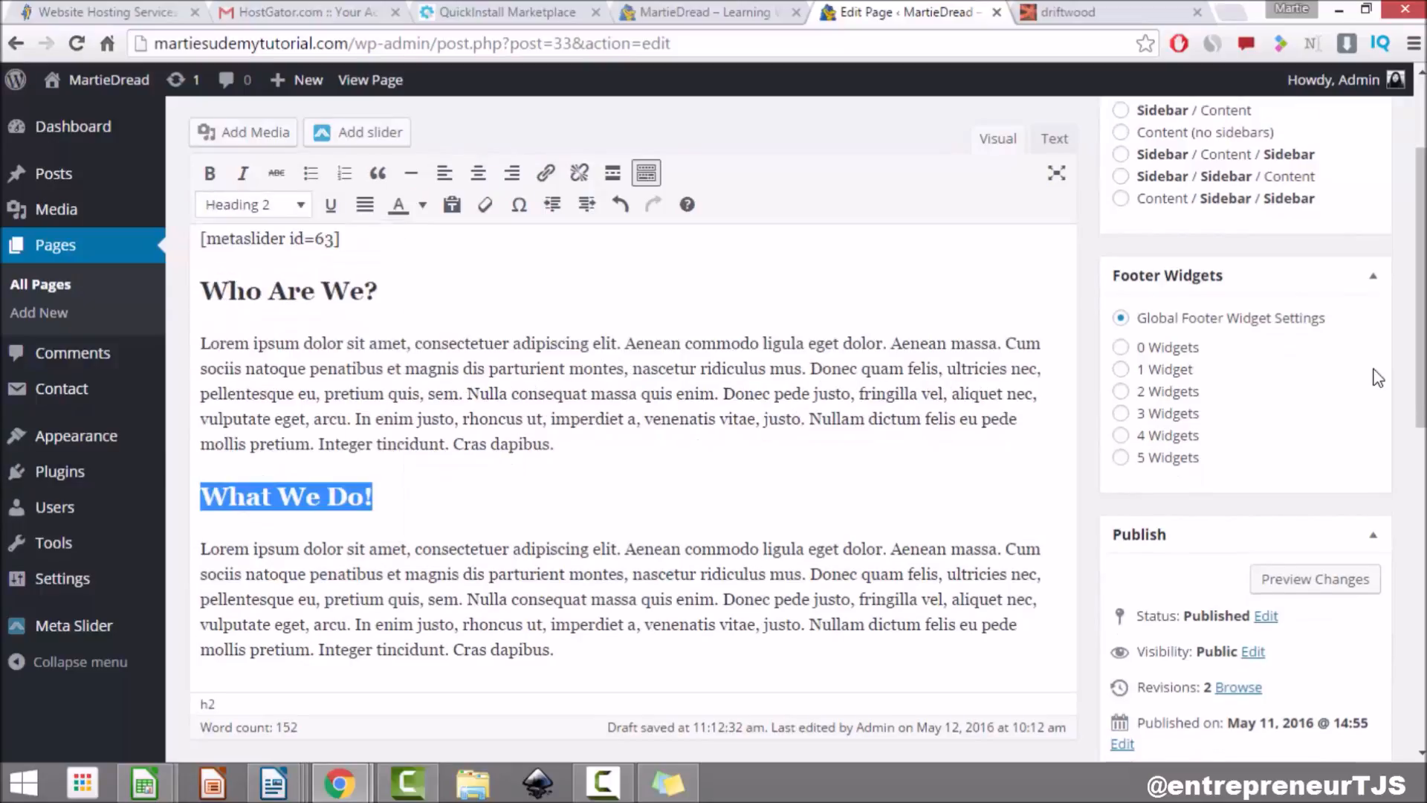
pyautogui.click(565, 443)
pyautogui.scroll(-1, 565, 443)
pyautogui.scroll(-4, 1378, 378)
pyautogui.click(1344, 432)
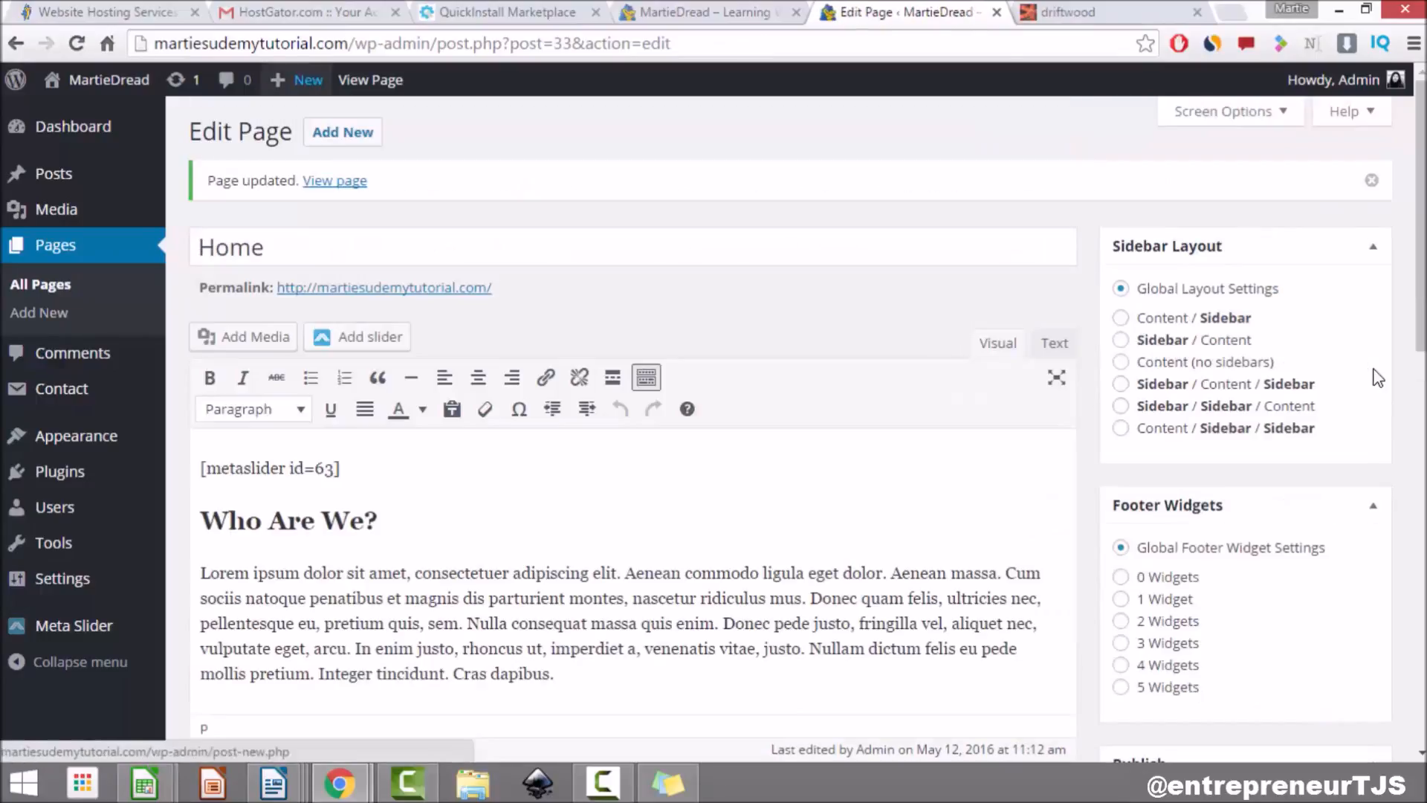
# Step: Scroll the live Home page to review the 'Who Are We?' and 'What We Do!' sections, then go to Blog
pyautogui.click(370, 80)
pyautogui.scroll(-2, 1377, 378)
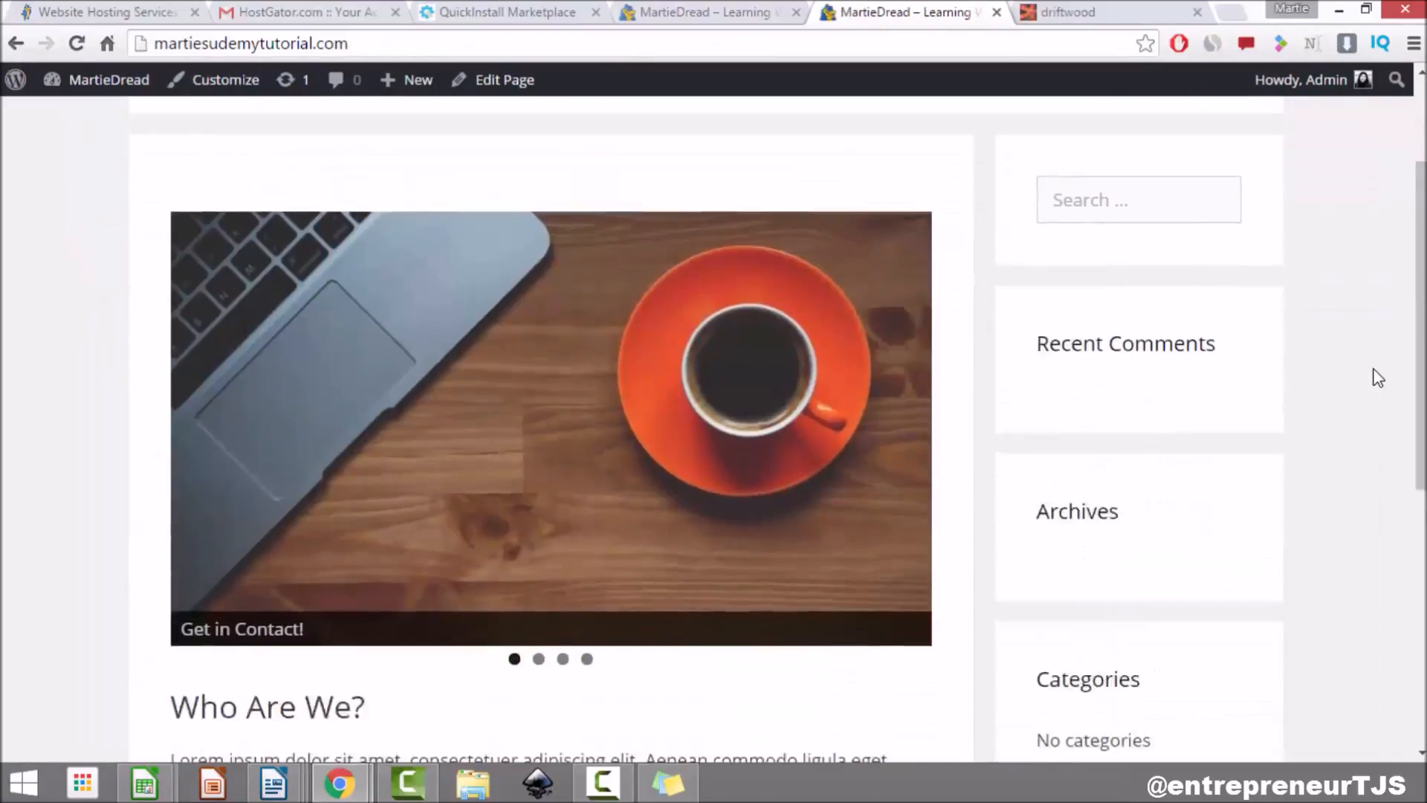
pyautogui.scroll(-6, 1377, 378)
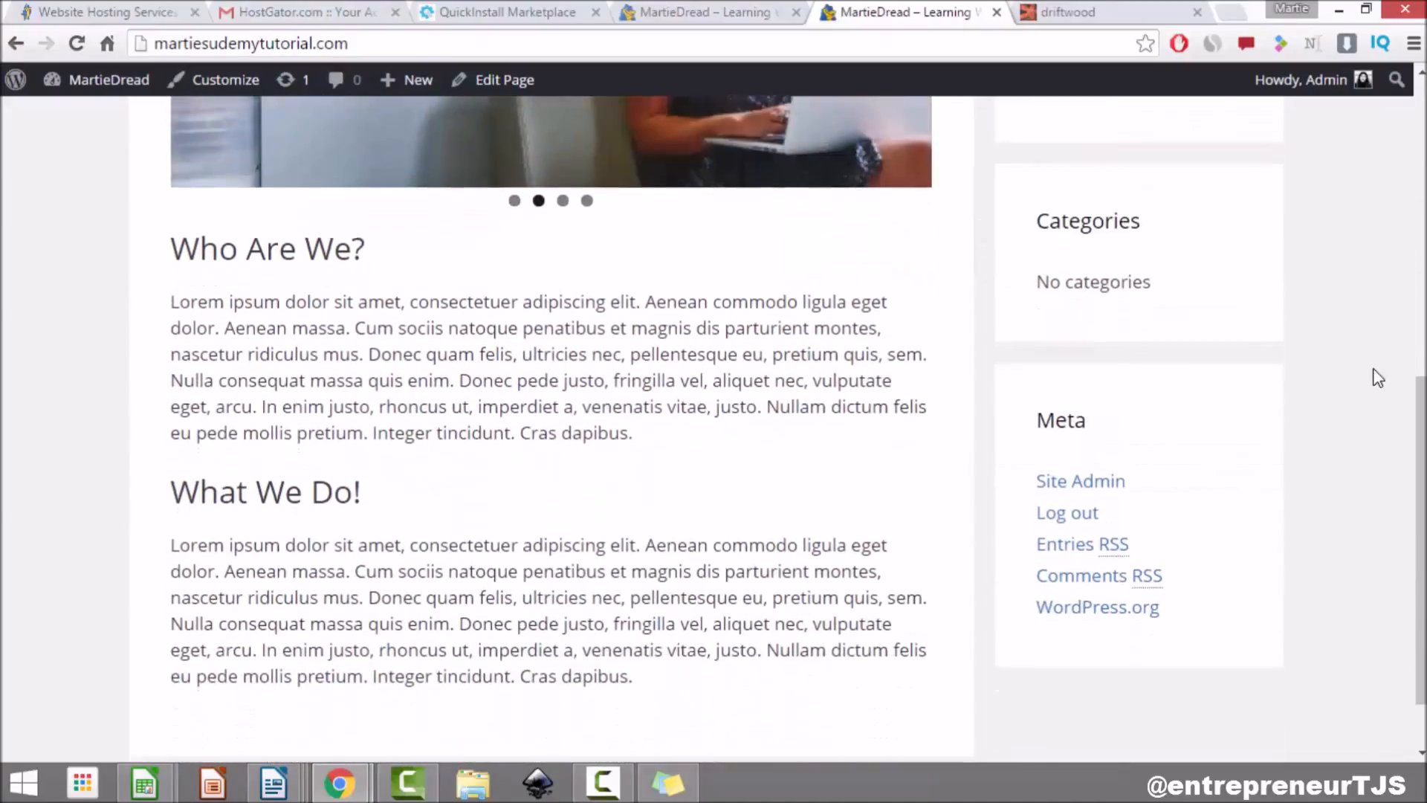
pyautogui.scroll(-1, 1377, 378)
pyautogui.scroll(6, 1378, 378)
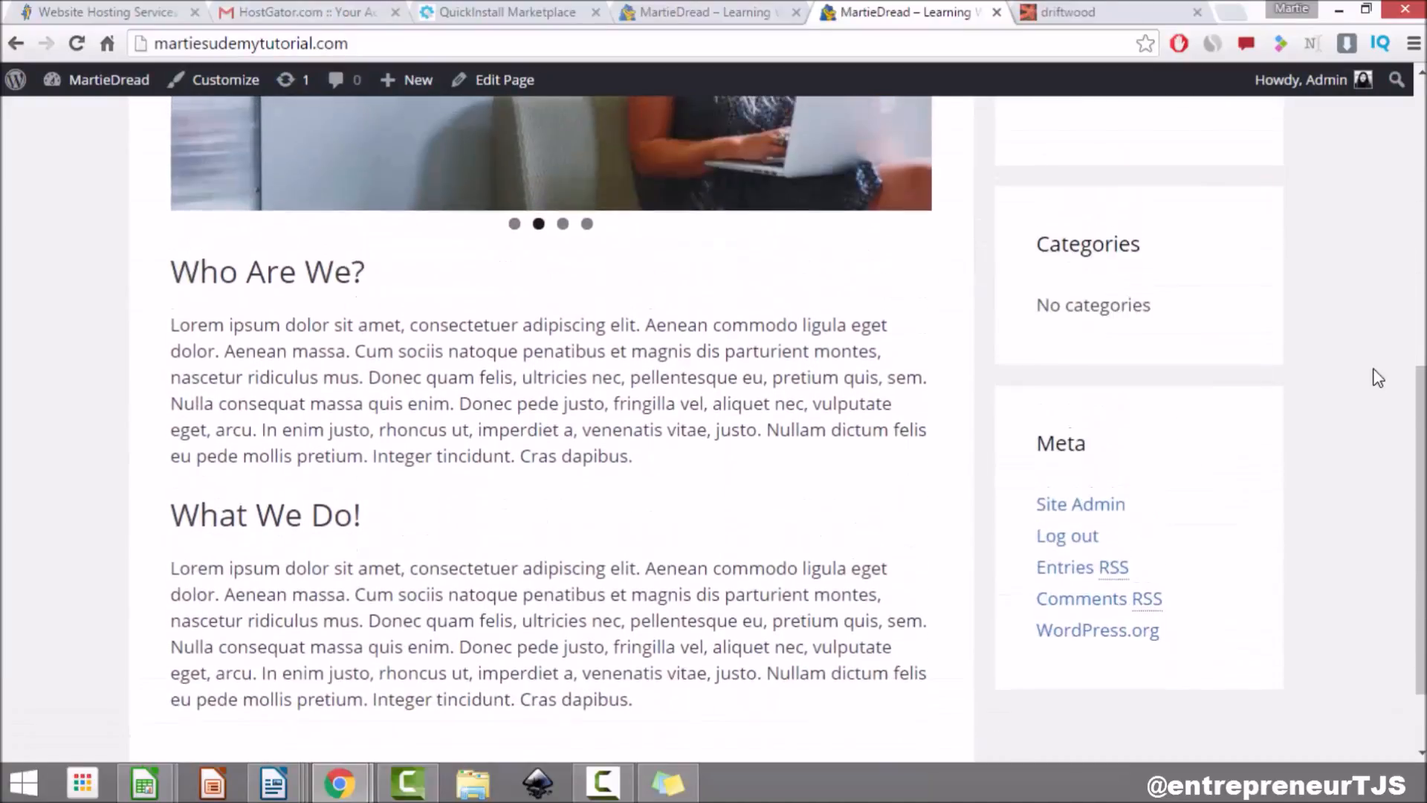
pyautogui.scroll(4, 1377, 378)
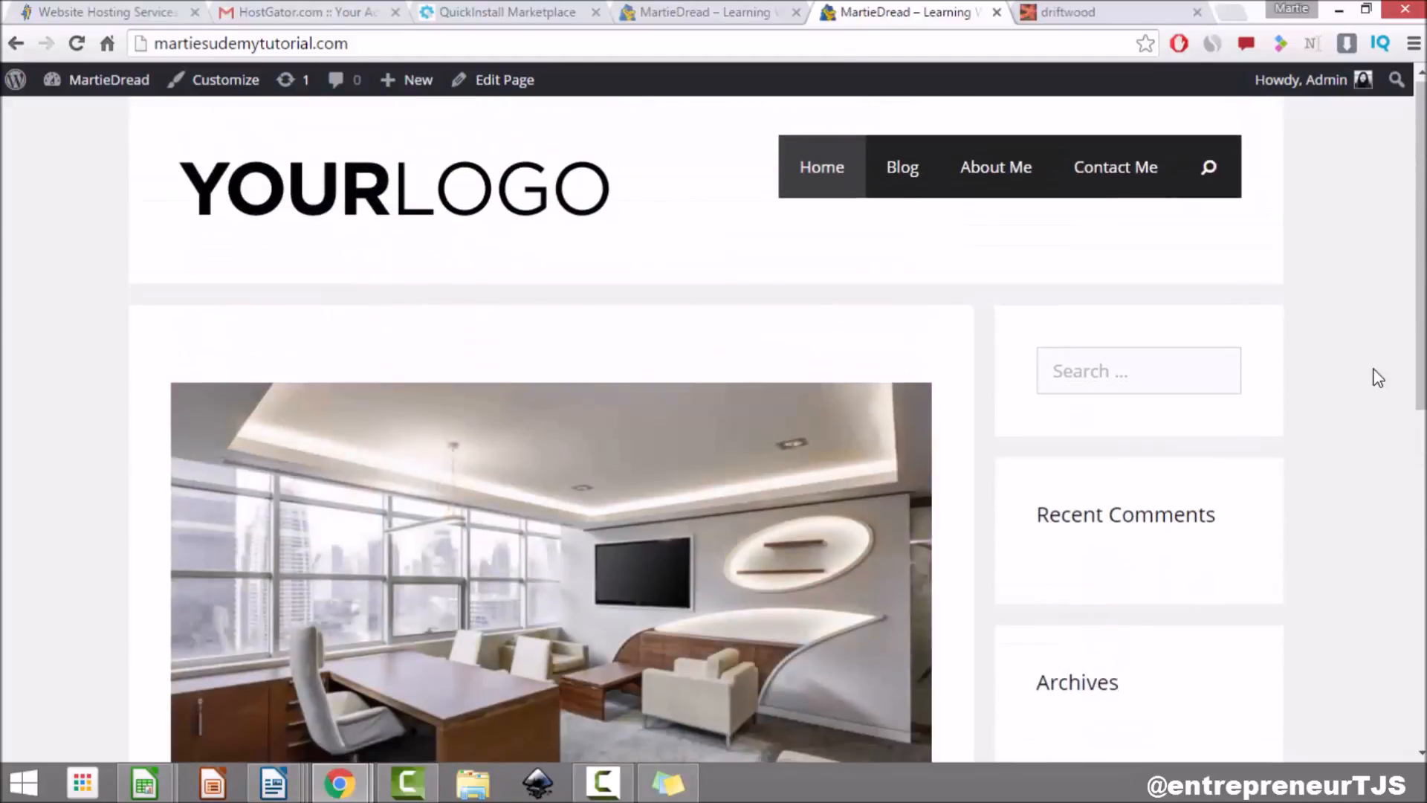
pyautogui.scroll(-8, 1377, 377)
pyautogui.scroll(-2, 1377, 378)
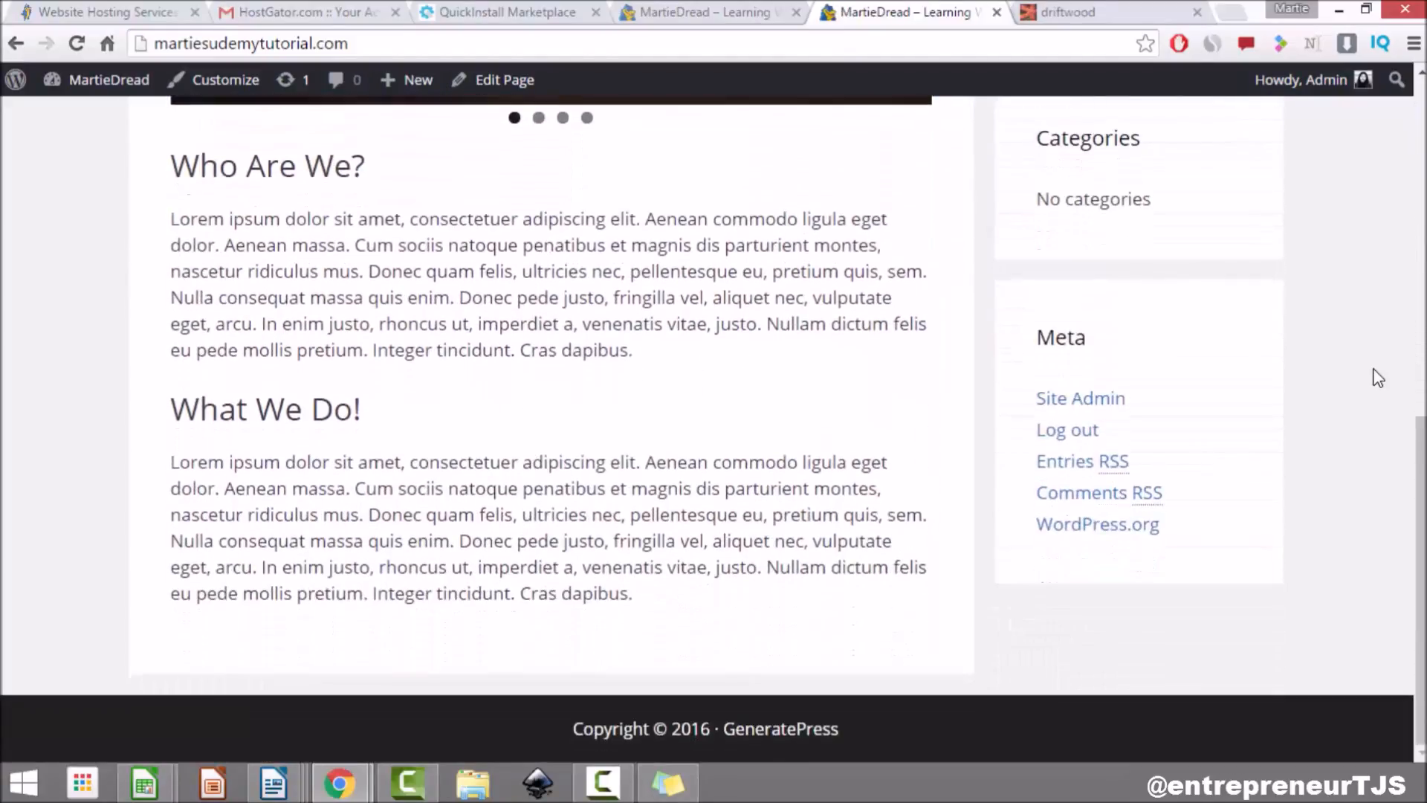
pyautogui.scroll(12, 1377, 377)
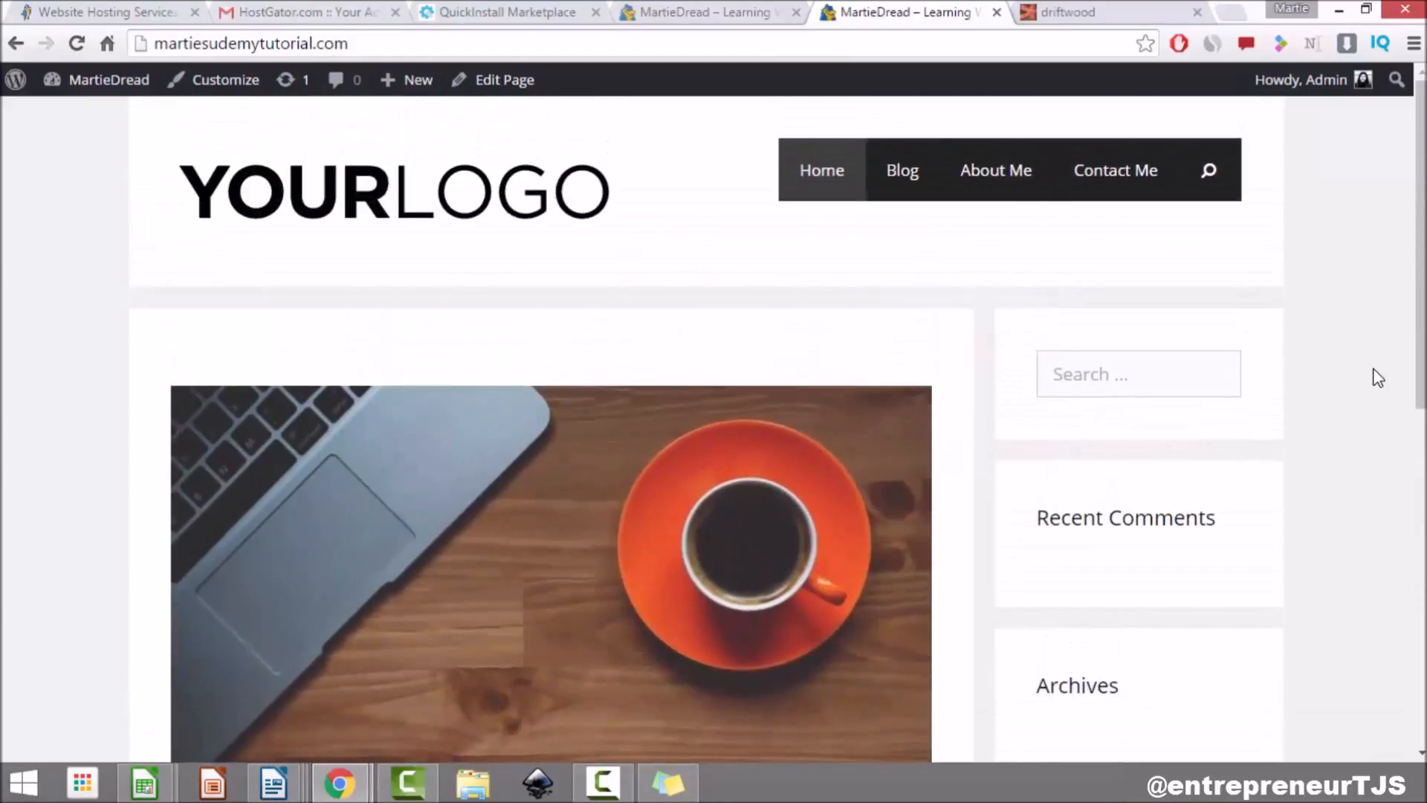
pyautogui.click(902, 170)
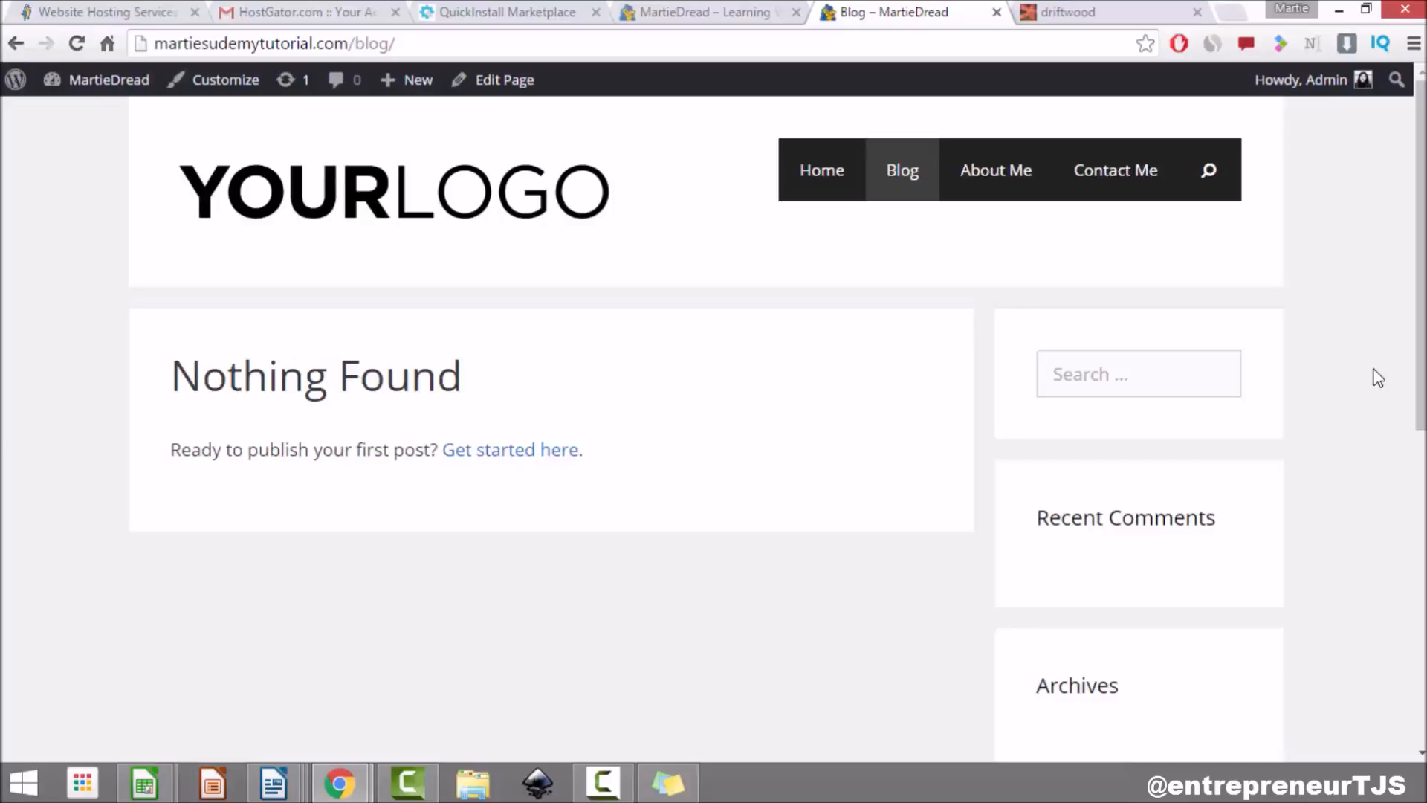
# Step: Create a new post titled 'My First Blog Post!'
pyautogui.click(108, 79)
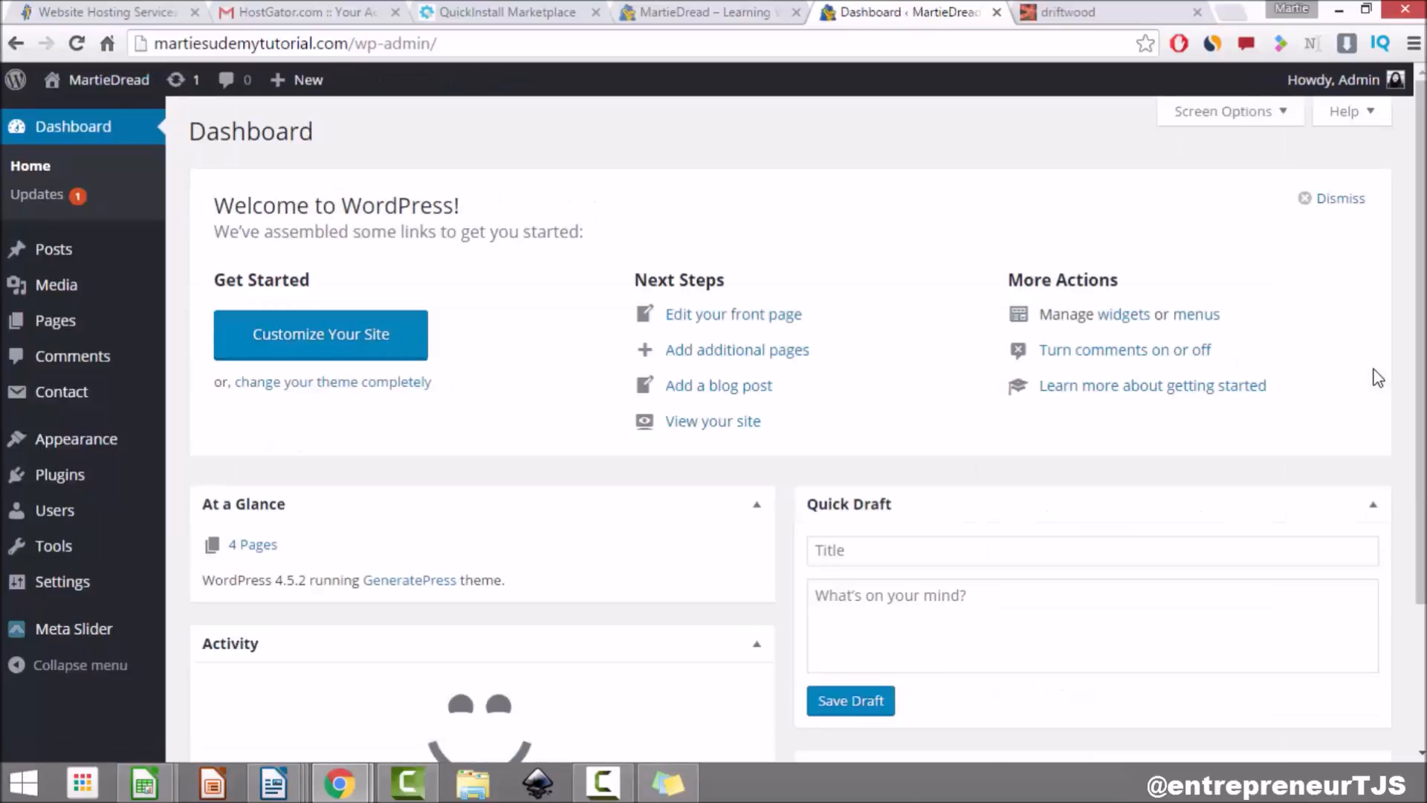
pyautogui.click(53, 249)
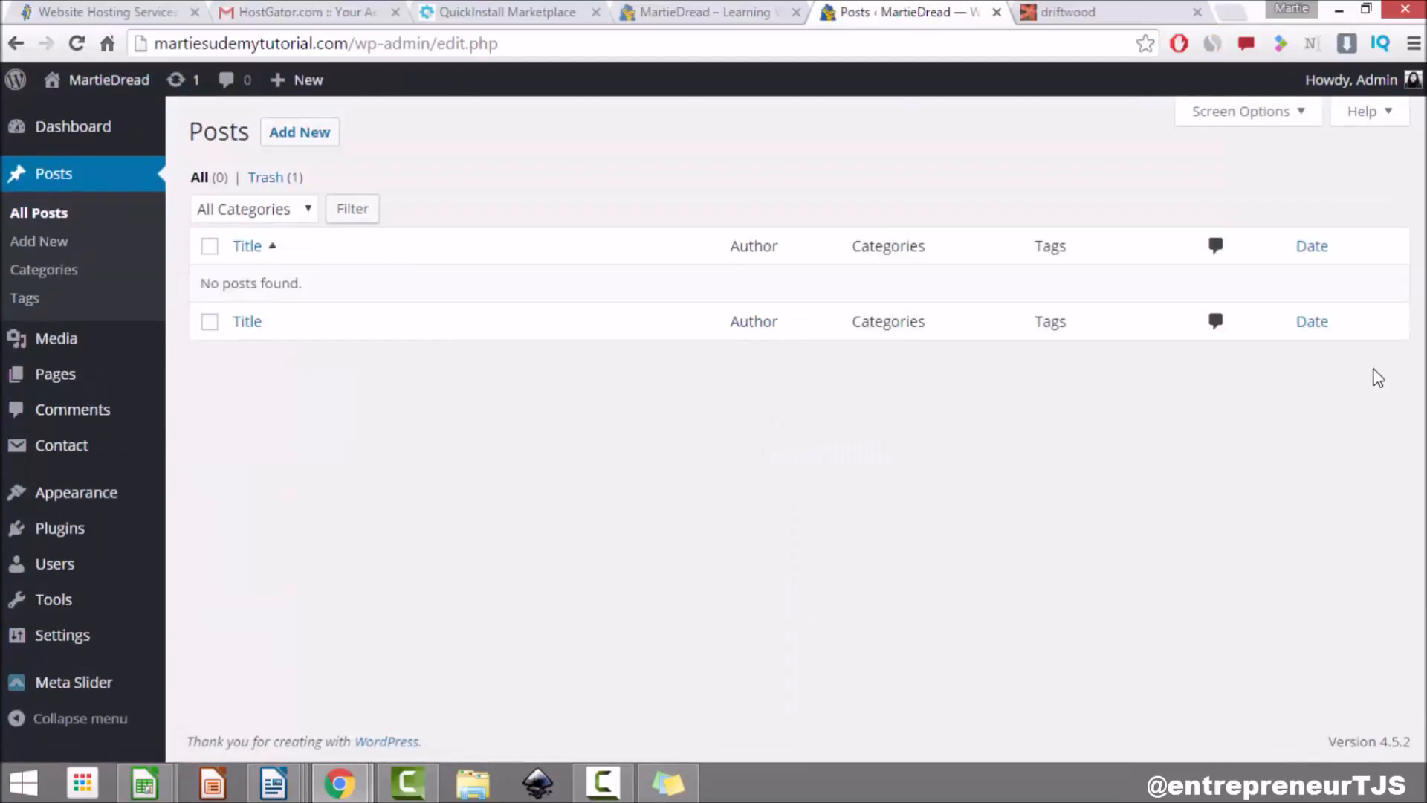
pyautogui.click(300, 132)
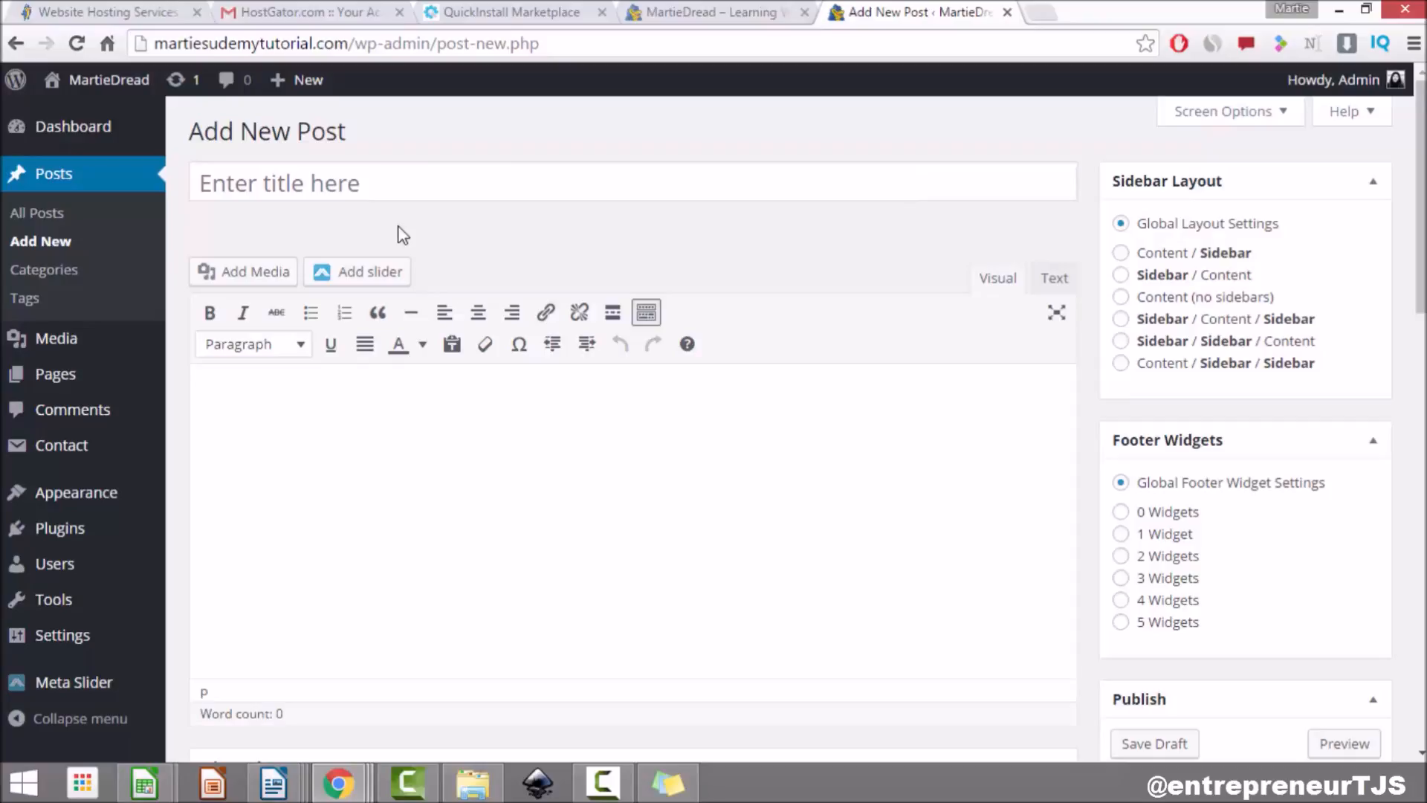
pyautogui.click(454, 179)
pyautogui.write('My First Blog Post!')
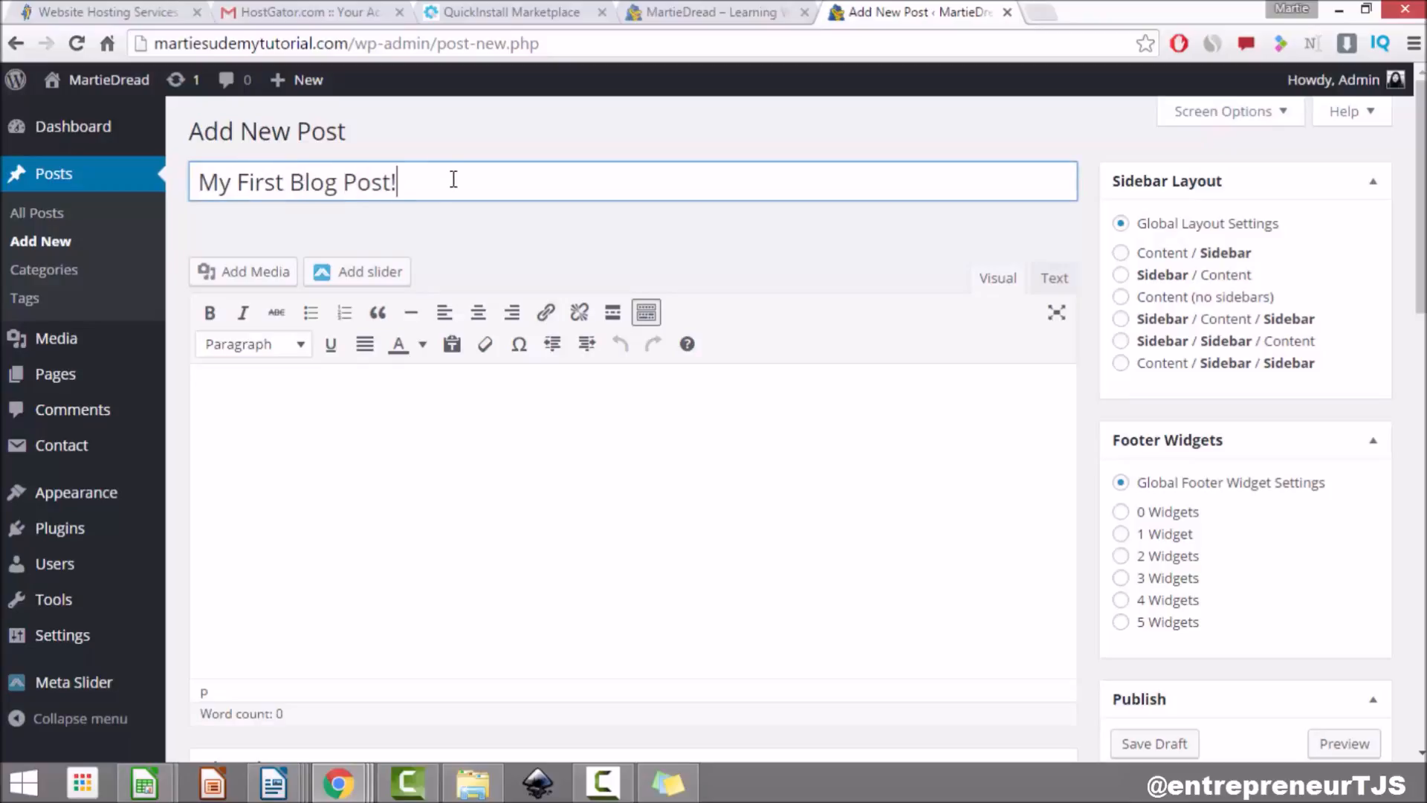
# Step: Paste three Lorem ipsum paragraphs into the post body
pyautogui.click(446, 424)
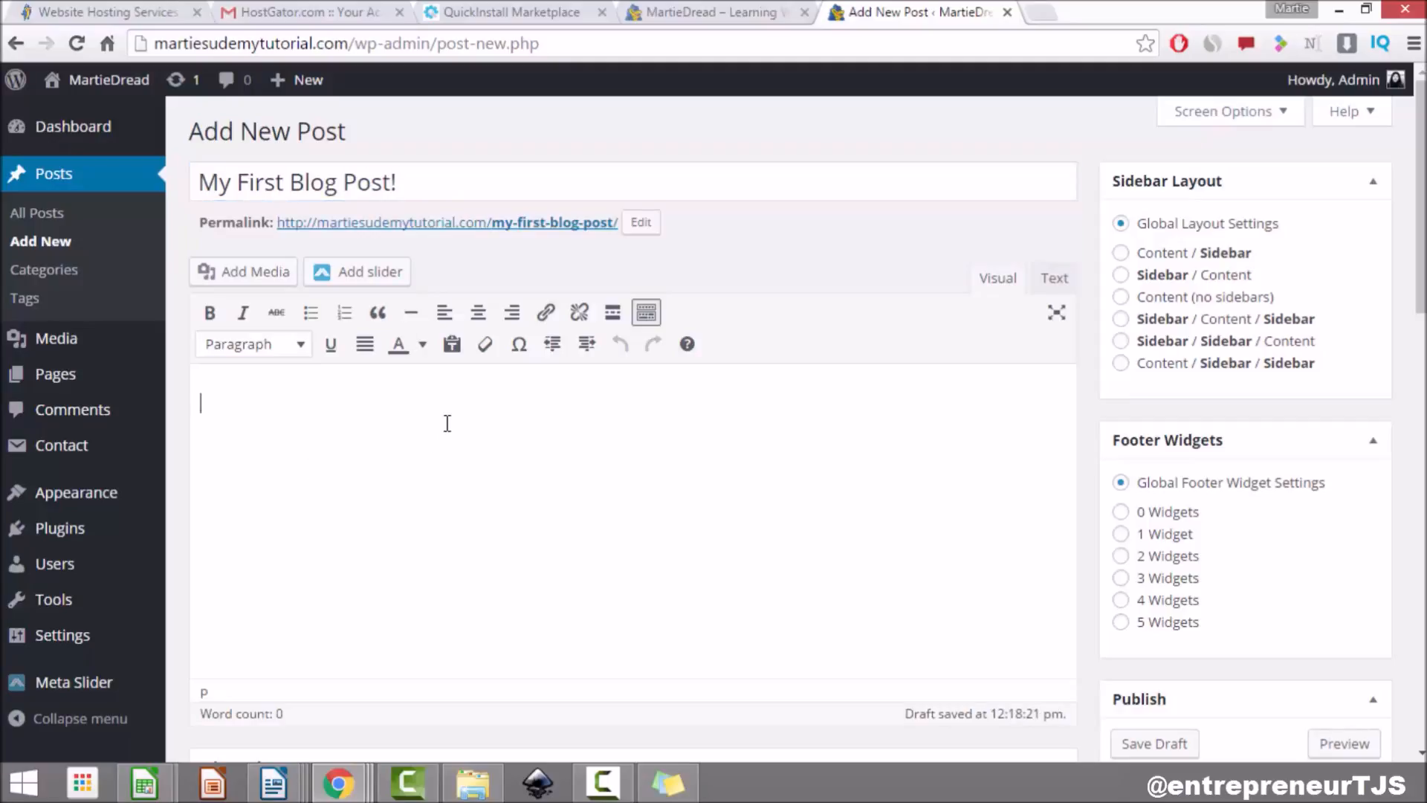
pyautogui.write('Lorem ipsum dolor sit amet, consectetuer adipiscing elit. Aenean commodo ligula eget dolor. Aenean massa. Cum sociis natoque penatibus et magnis dis parturient montes, nascetur ridiculus mus. Donec quam felis, ultricies nec, pellentesque eu, pretium quis, sem. Nulla consequat massa quis enim. Donec pede justo, fringilla vel, aliquet nec, vulputate eget, arcu. In enim justo, rhoncus ut, imperdiet a, venenatis vitae, justo. Nullam dictum felis eu pede mollis pretium. Integer tincidunt. Cras dapibus.')
pyautogui.write('Lorem ipsum dolor sit amet, consectetuer adipiscing elit. Aenean commodo ligula eget dolor. Aenean massa. Cum sociis natoque penatibus et magnis dis parturient montes, nascetur ridiculus mus. Donec quam felis, ultricies nec, pellentesque eu, pretium quis, sem. Nulla consequat massa quis enim. Donec pede justo, fringilla vel, aliquet nec, vulputate eget, arcu. In enim justo, rhoncus ut, imperdiet a, venenatis vitae, justo. Nullam dictum felis eu pede mollis pretium. Integer tincidunt. Cras dapibus.')
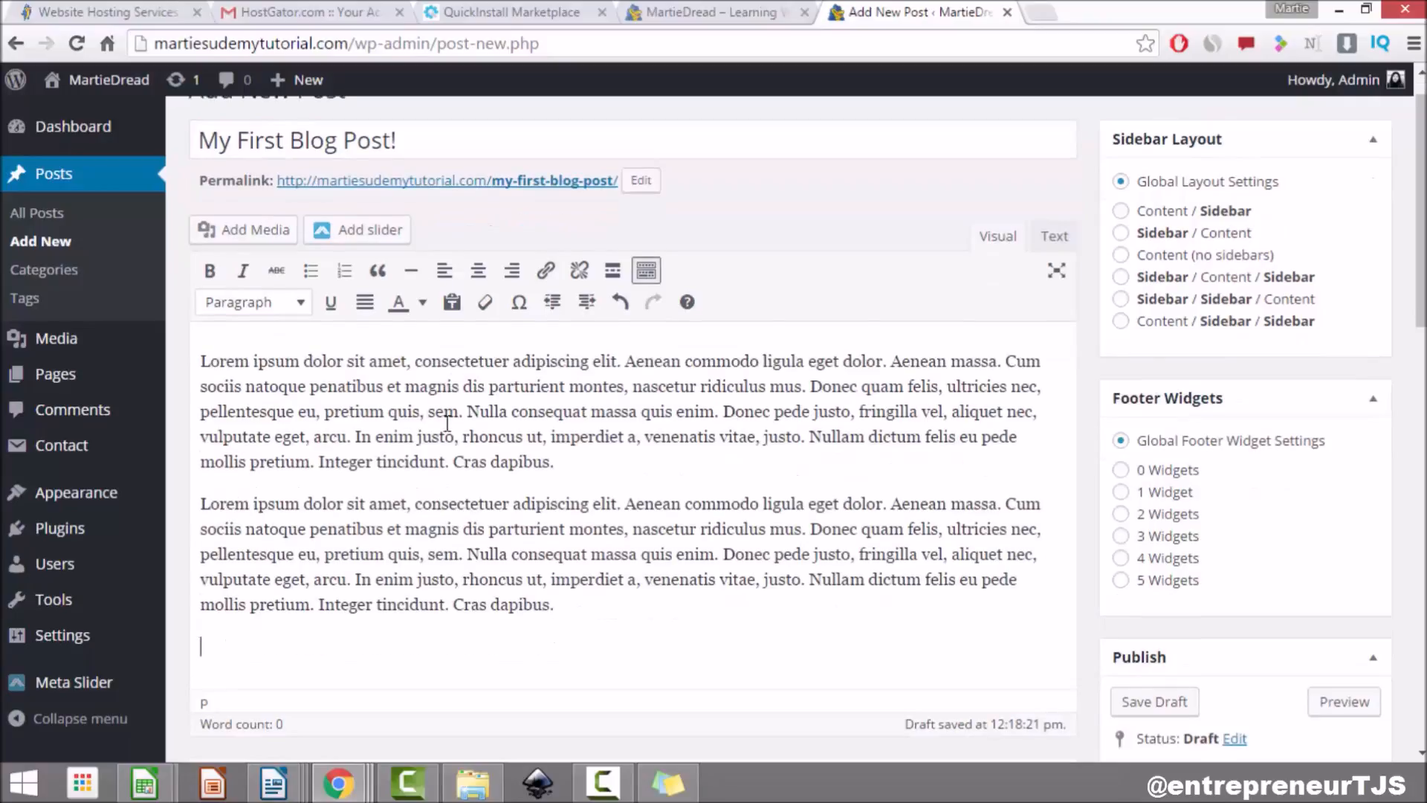
pyautogui.write('Lorem ipsum dolor sit amet, consectetuer adipiscing elit. Aenean commodo ligula eget dolor. Aenean massa. Cum sociis natoque penatibus et magnis dis parturient montes, nascetur ridiculus mus. Donec quam felis, ultricies nec, pellentesque eu, pretium quis, sem. Nulla consequat massa quis enim. Donec pede justo, fringilla vel, aliquet nec, vulputate eget, arcu. In enim justo, rhoncus ut, imperdiet a, venenatis vitae, justo. Nullam dictum felis eu pede mollis pretium. Integer tincidunt. Cras dapibus.')
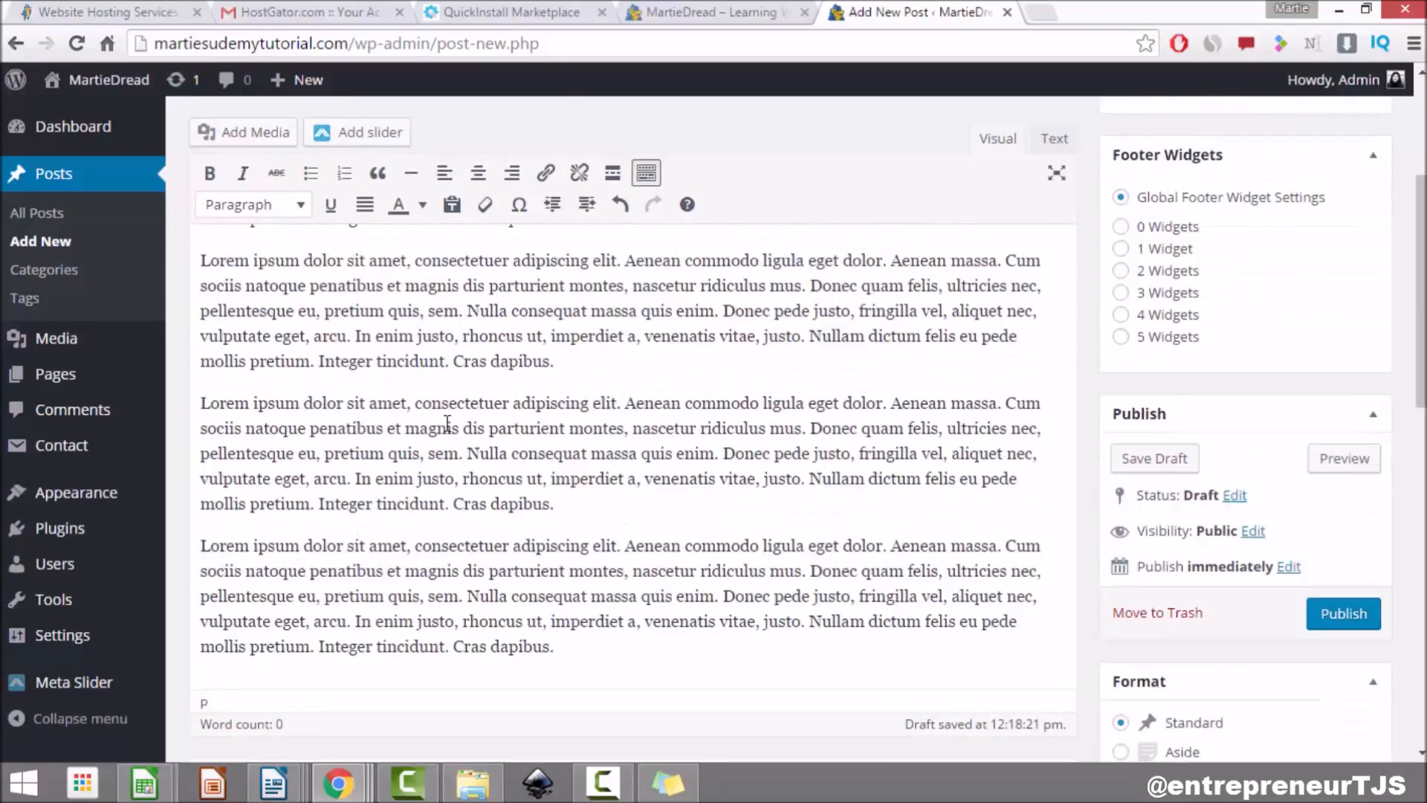
# Step: Insert a Heading 2 line reading 'Heading' after the first paragraph
pyautogui.click(558, 362)
pyautogui.press('Return')
pyautogui.write('Heading')
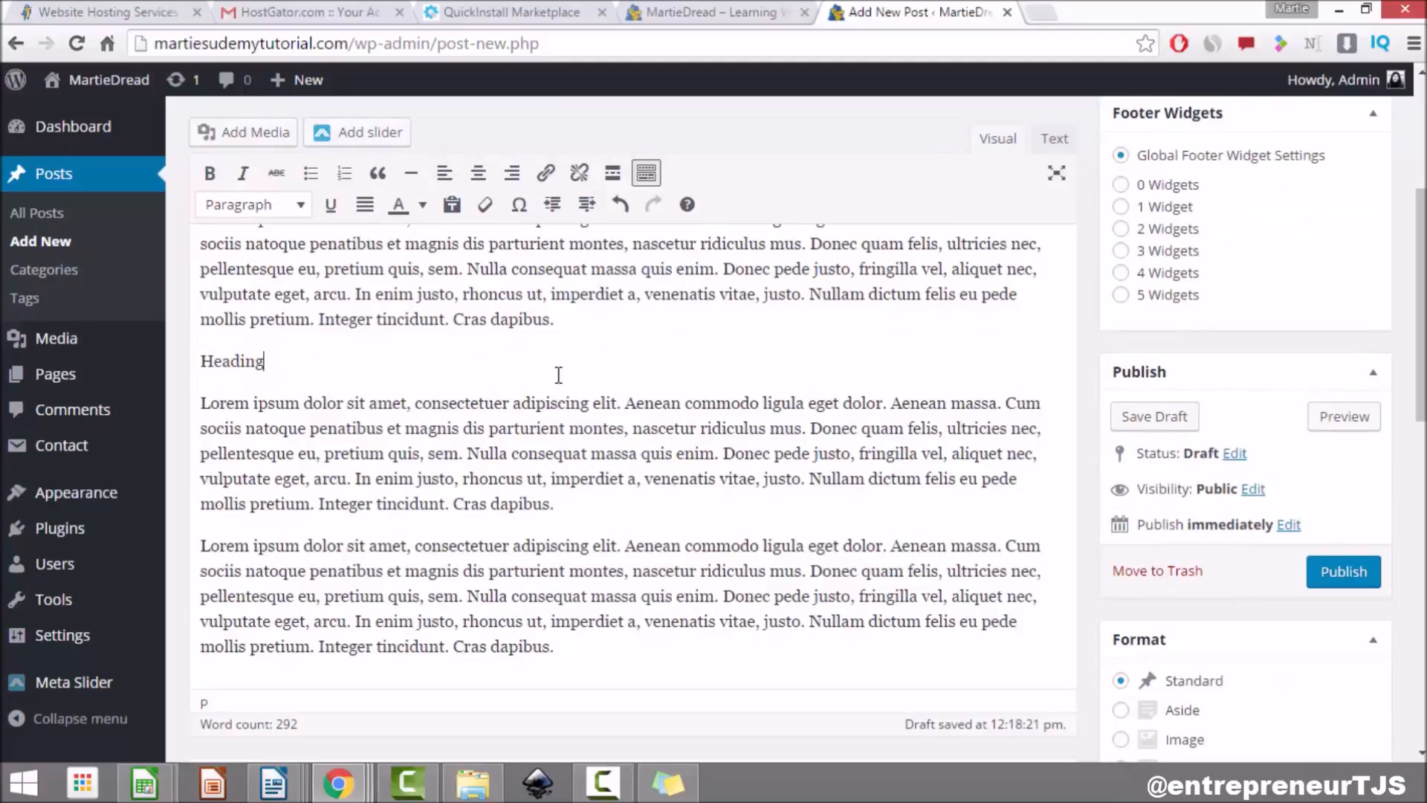
pyautogui.moveTo(266, 375); pyautogui.dragTo(172, 369)
pyautogui.moveTo(298, 359); pyautogui.dragTo(149, 375)
pyautogui.click(241, 208)
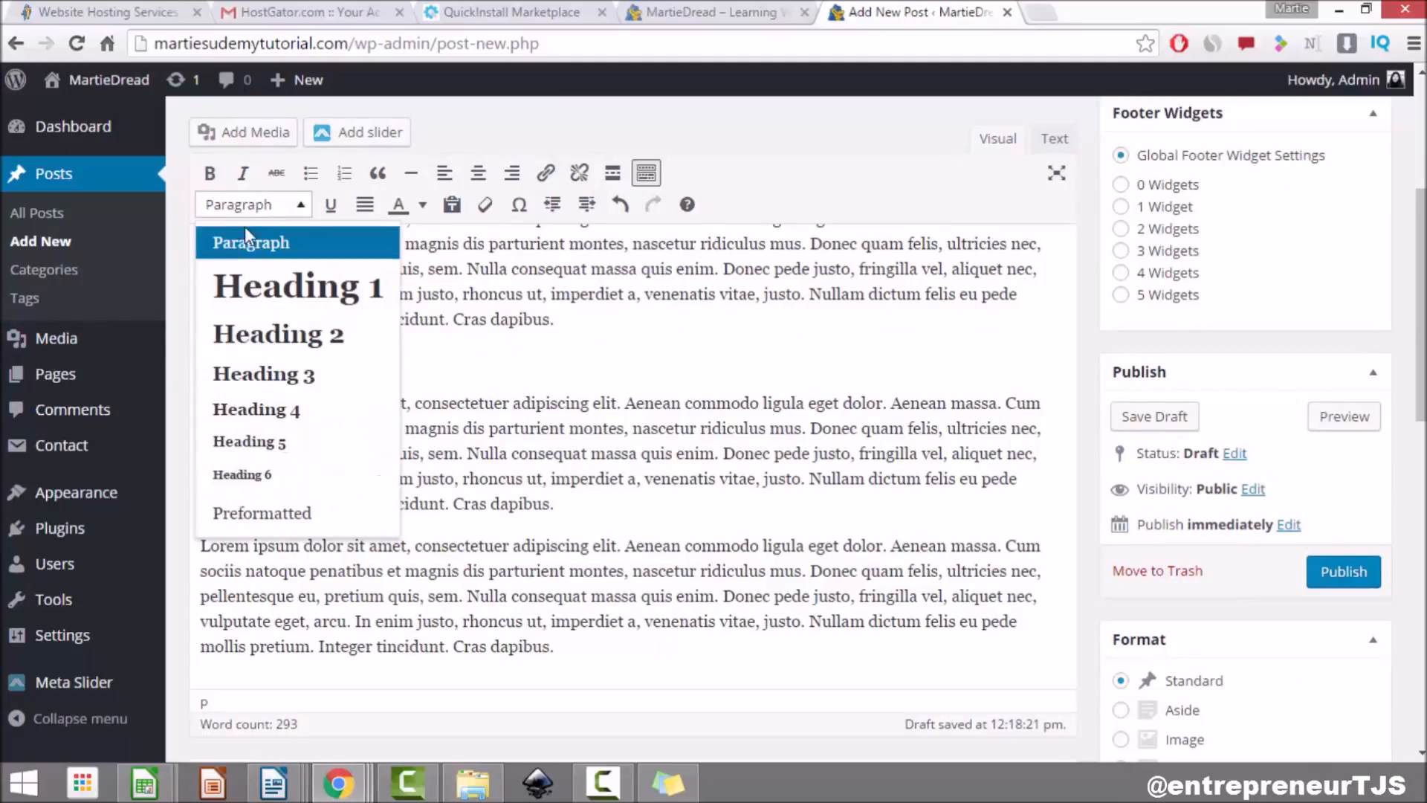
pyautogui.click(297, 334)
pyautogui.click(405, 461)
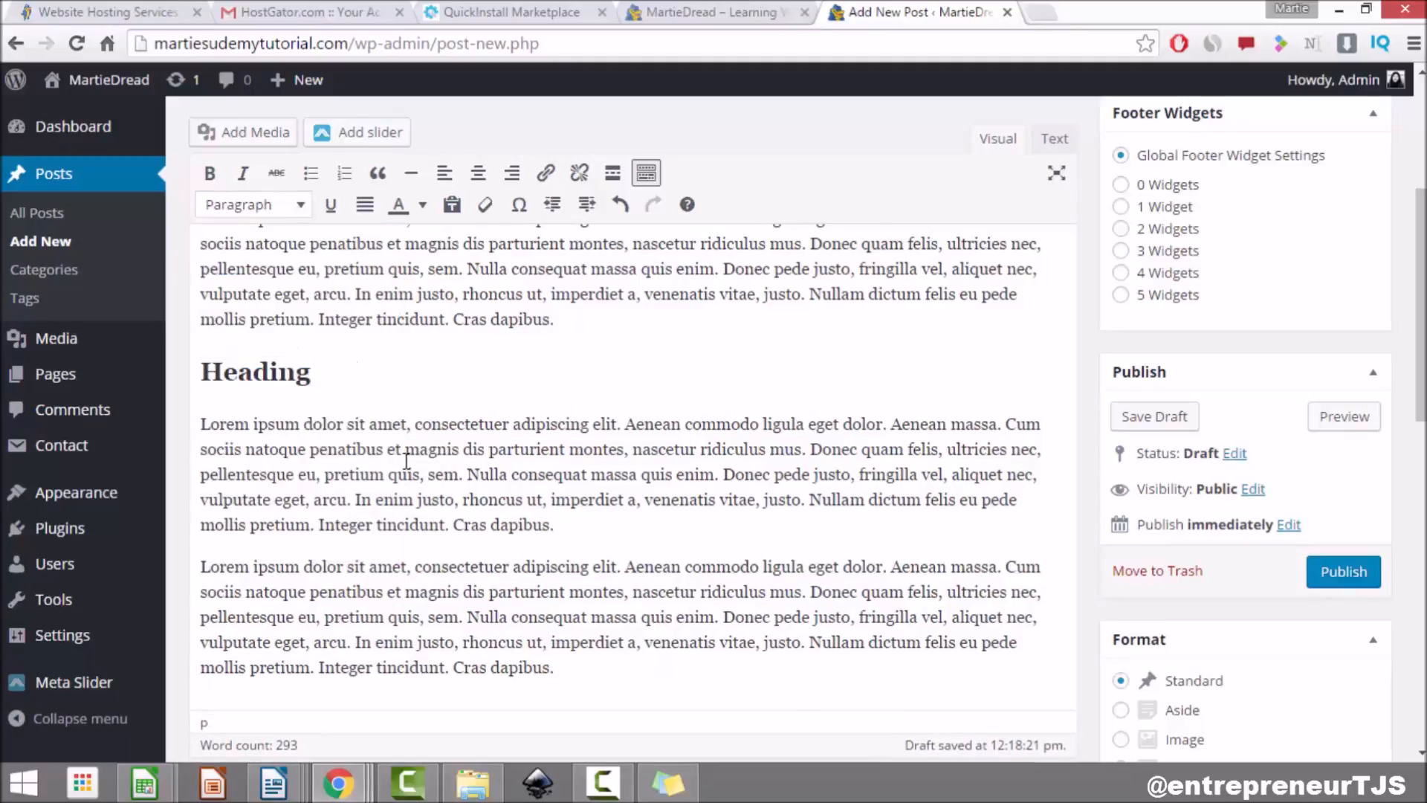
# Step: Add an empty line above the first paragraph
pyautogui.scroll(4, 407, 460)
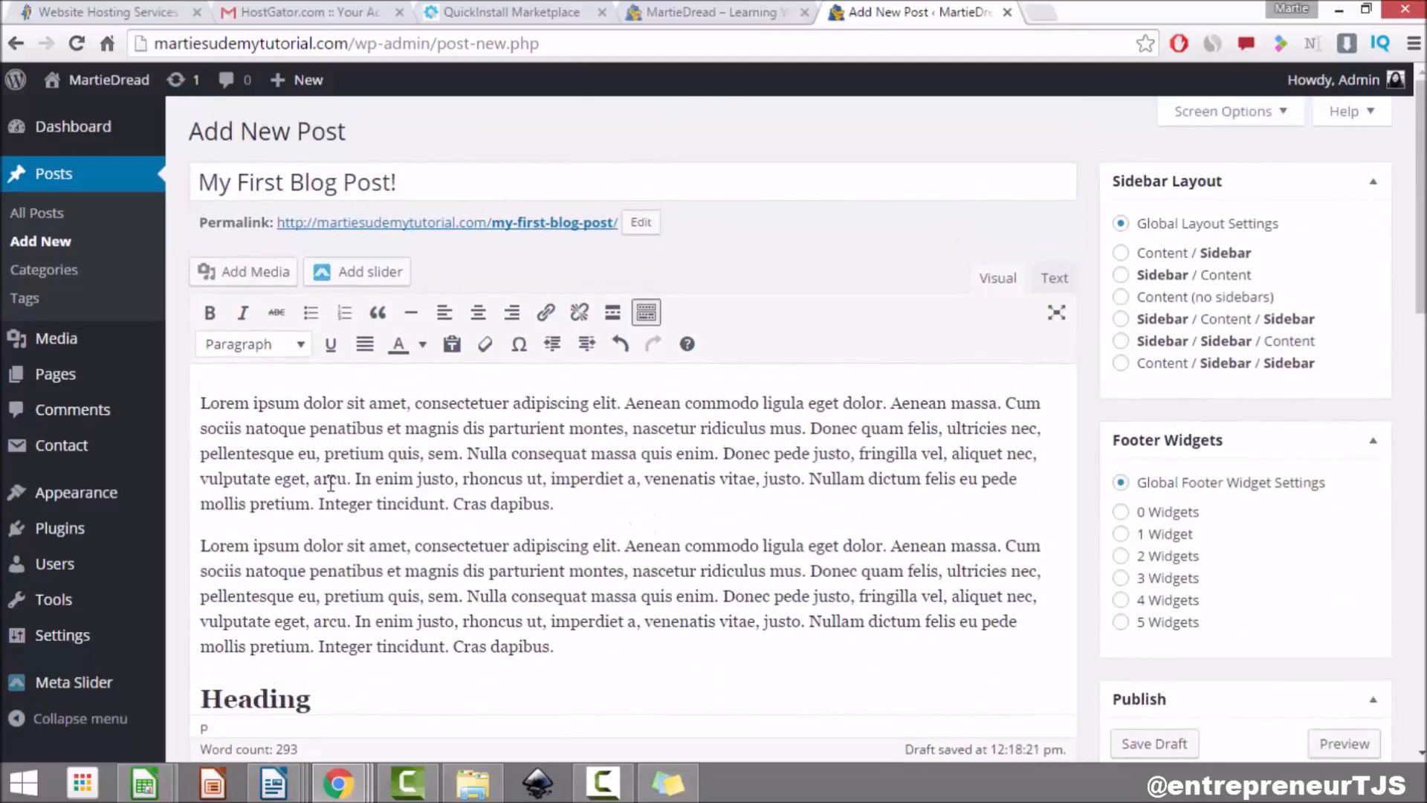
pyautogui.click(207, 403)
pyautogui.press('Return')
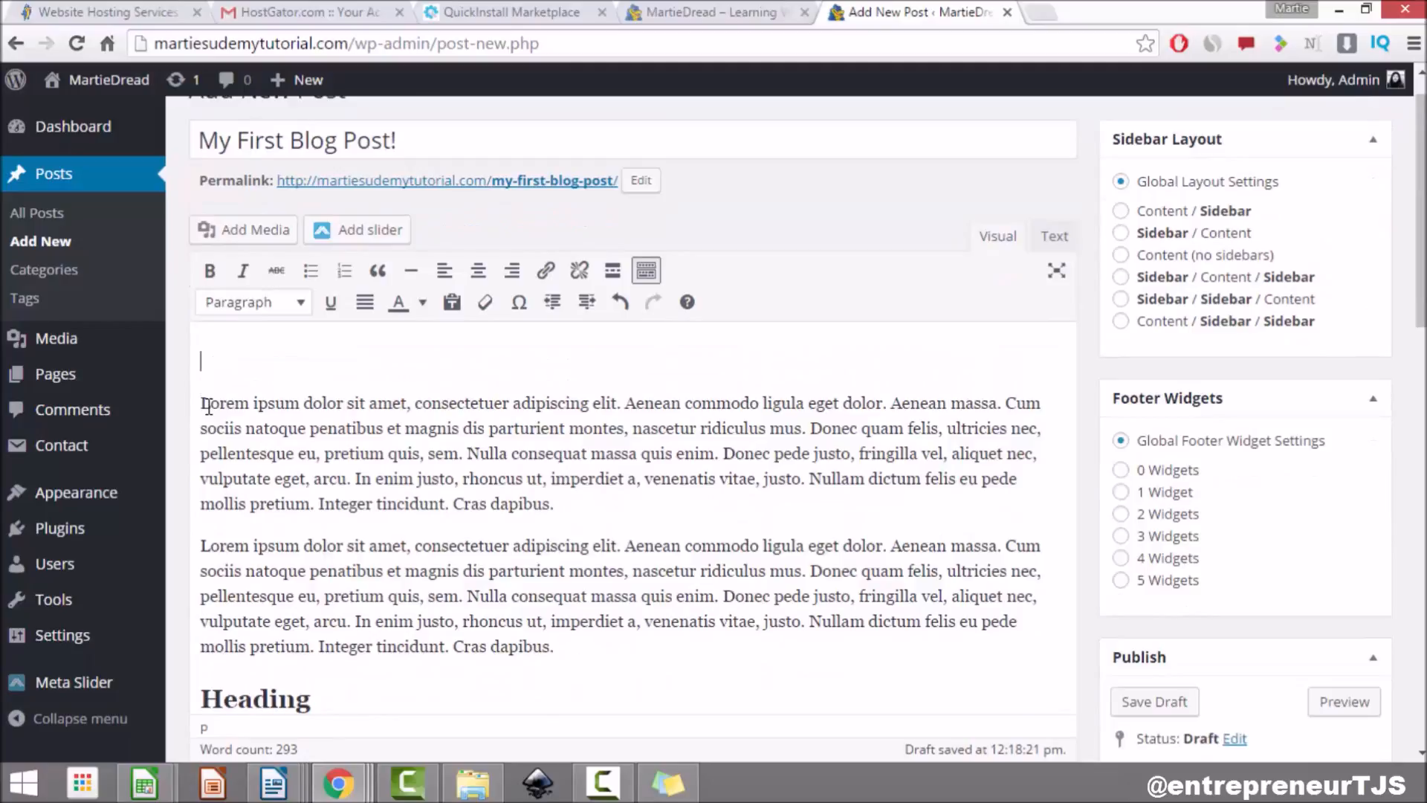
# Step: Insert cup-of-coffee-1280537_1920.jpg from the Media Library into the post and preview the draft
pyautogui.click(240, 230)
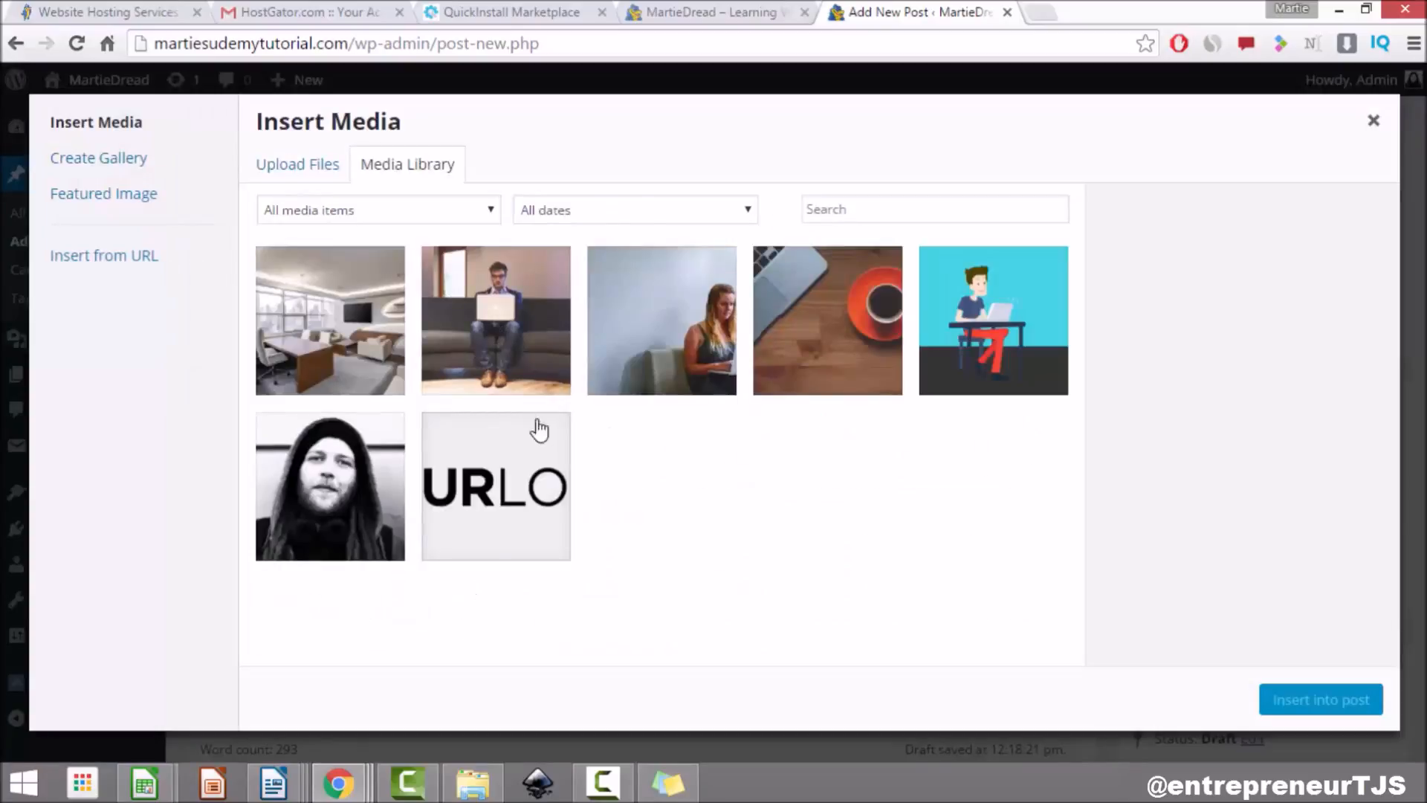
pyautogui.click(297, 160)
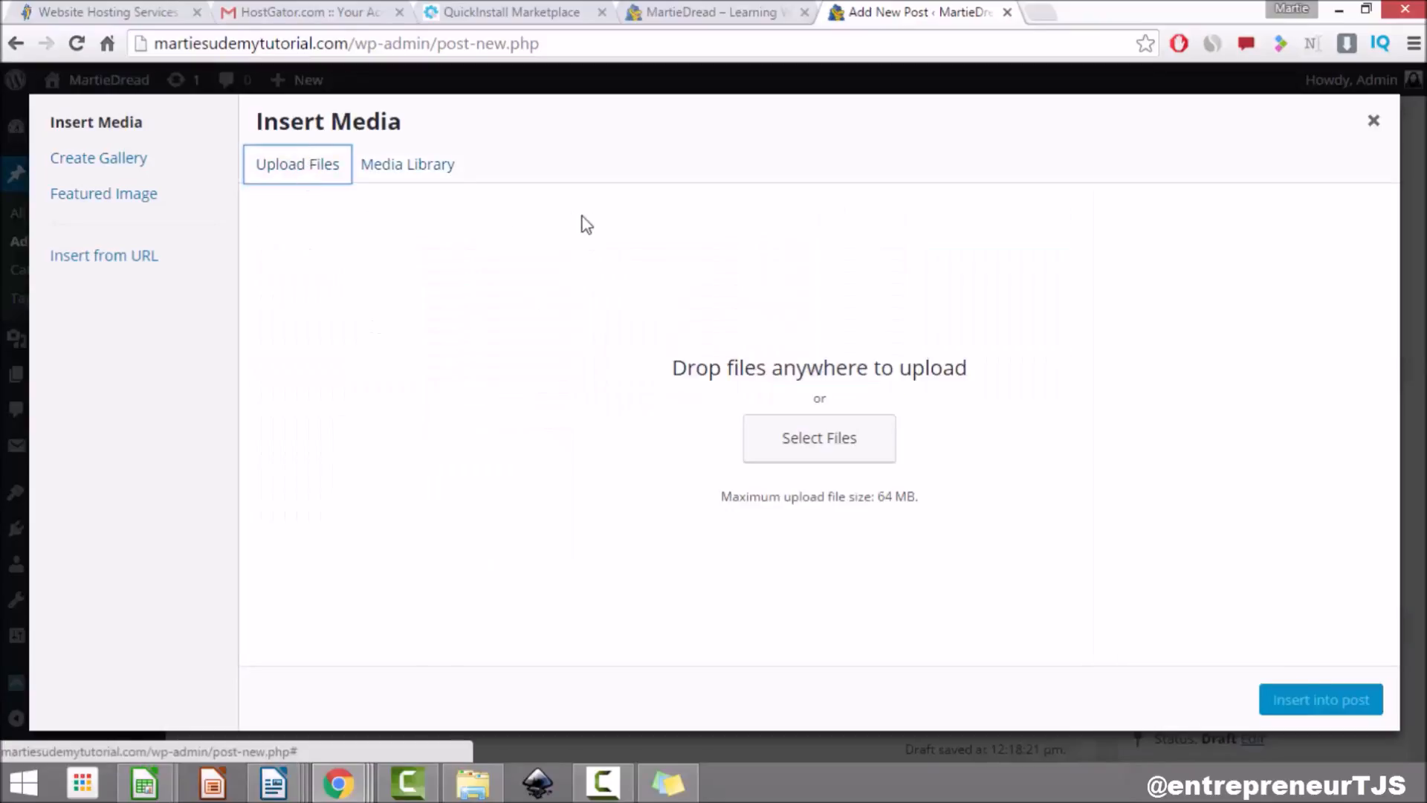
pyautogui.click(410, 162)
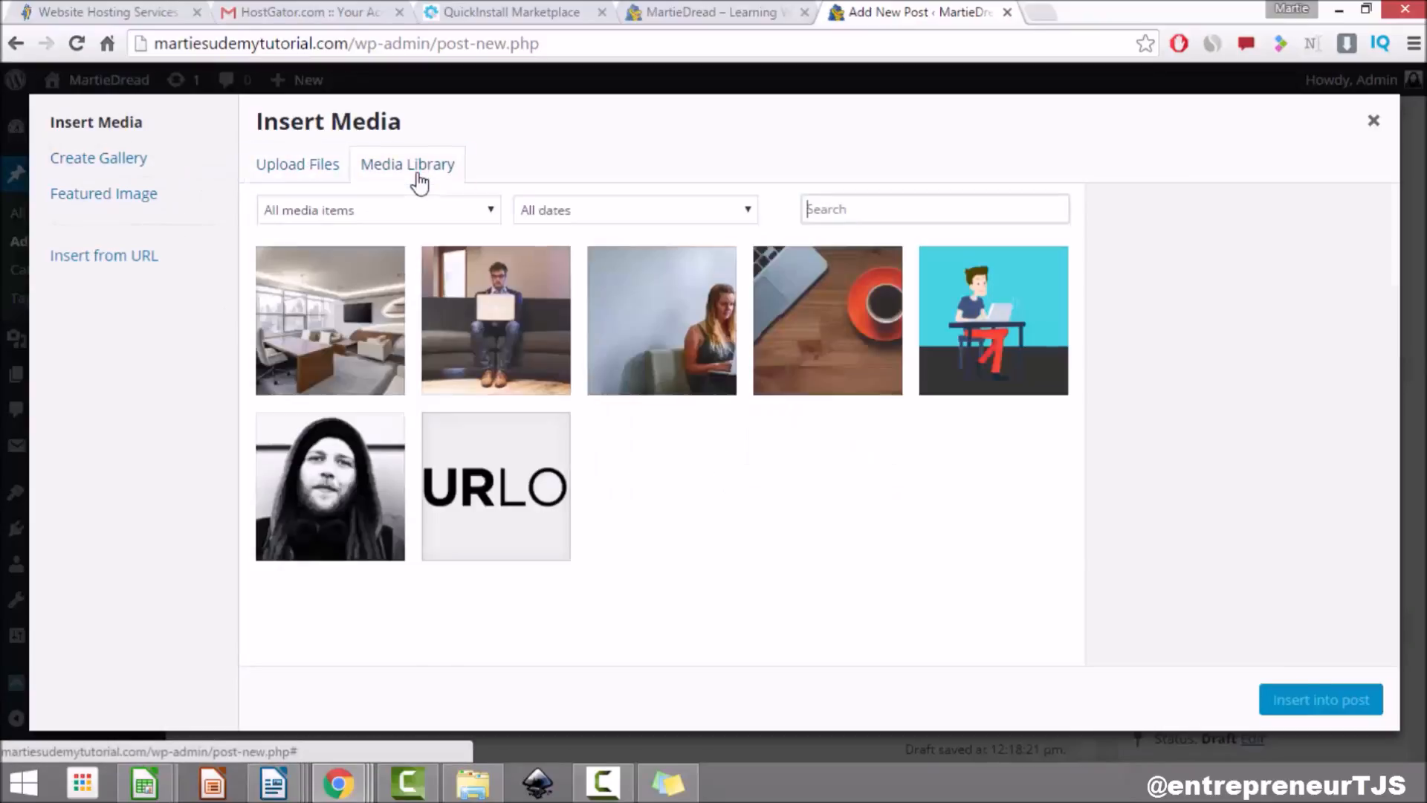
pyautogui.click(815, 327)
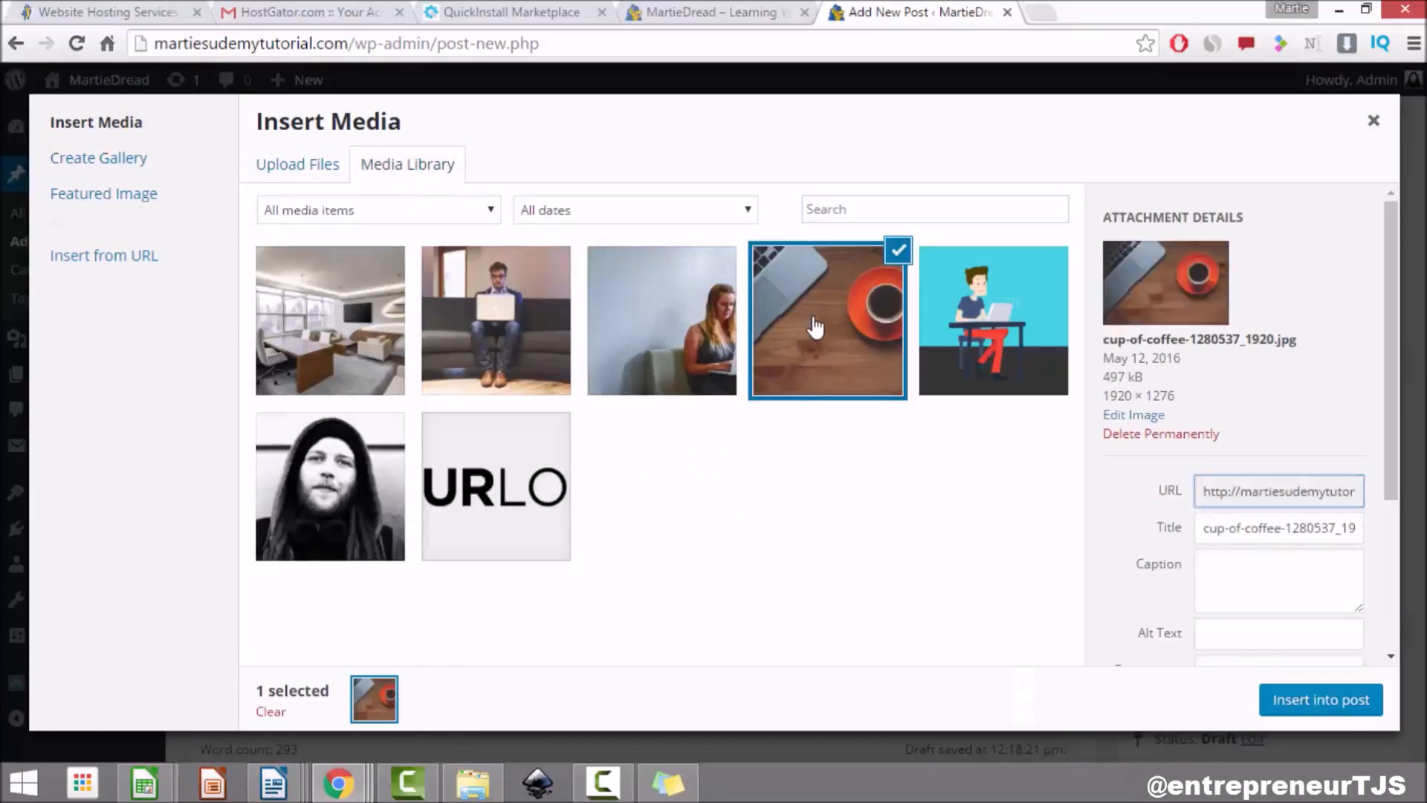
pyautogui.moveTo(1386, 260); pyautogui.dragTo(1413, 461)
pyautogui.click(1286, 288)
pyautogui.click(1242, 408)
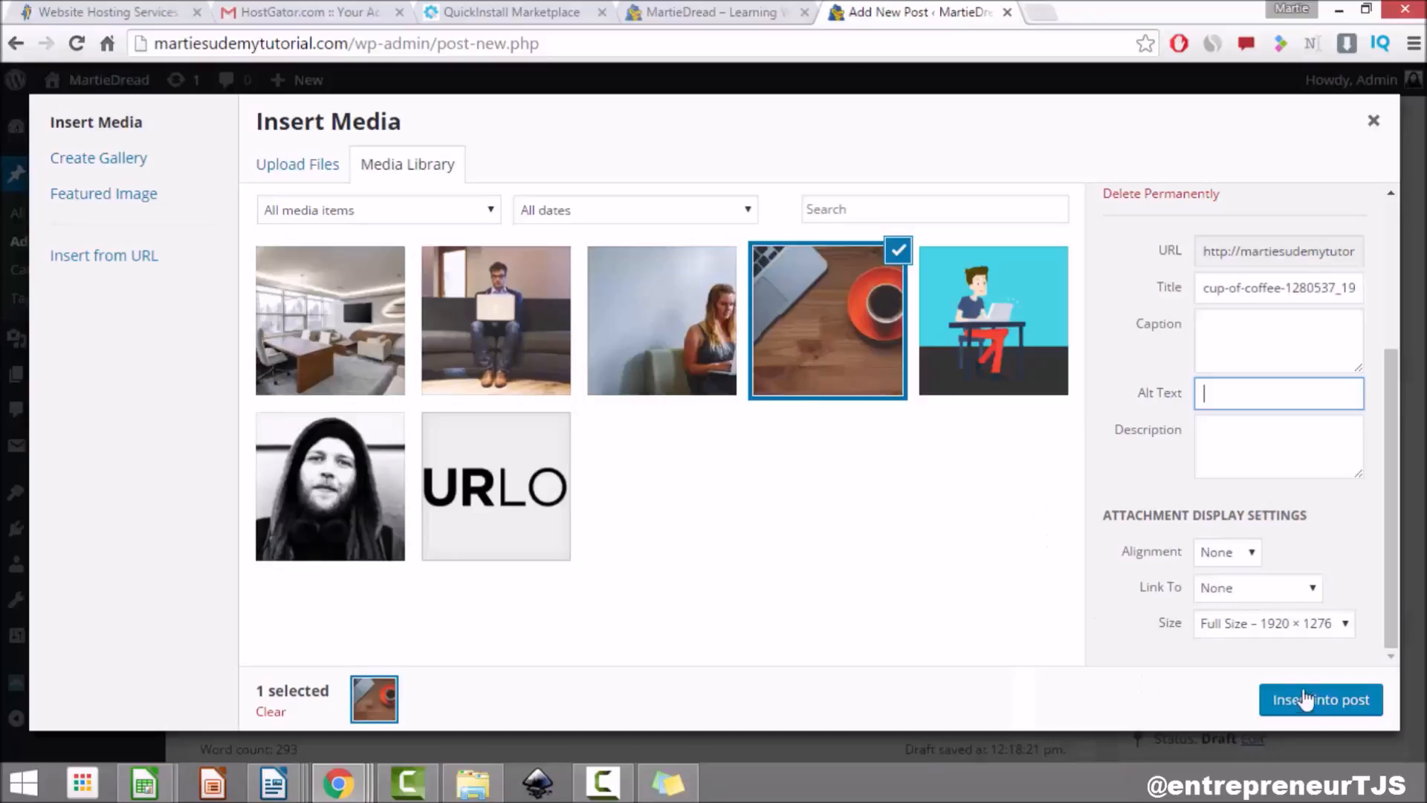
pyautogui.click(1307, 703)
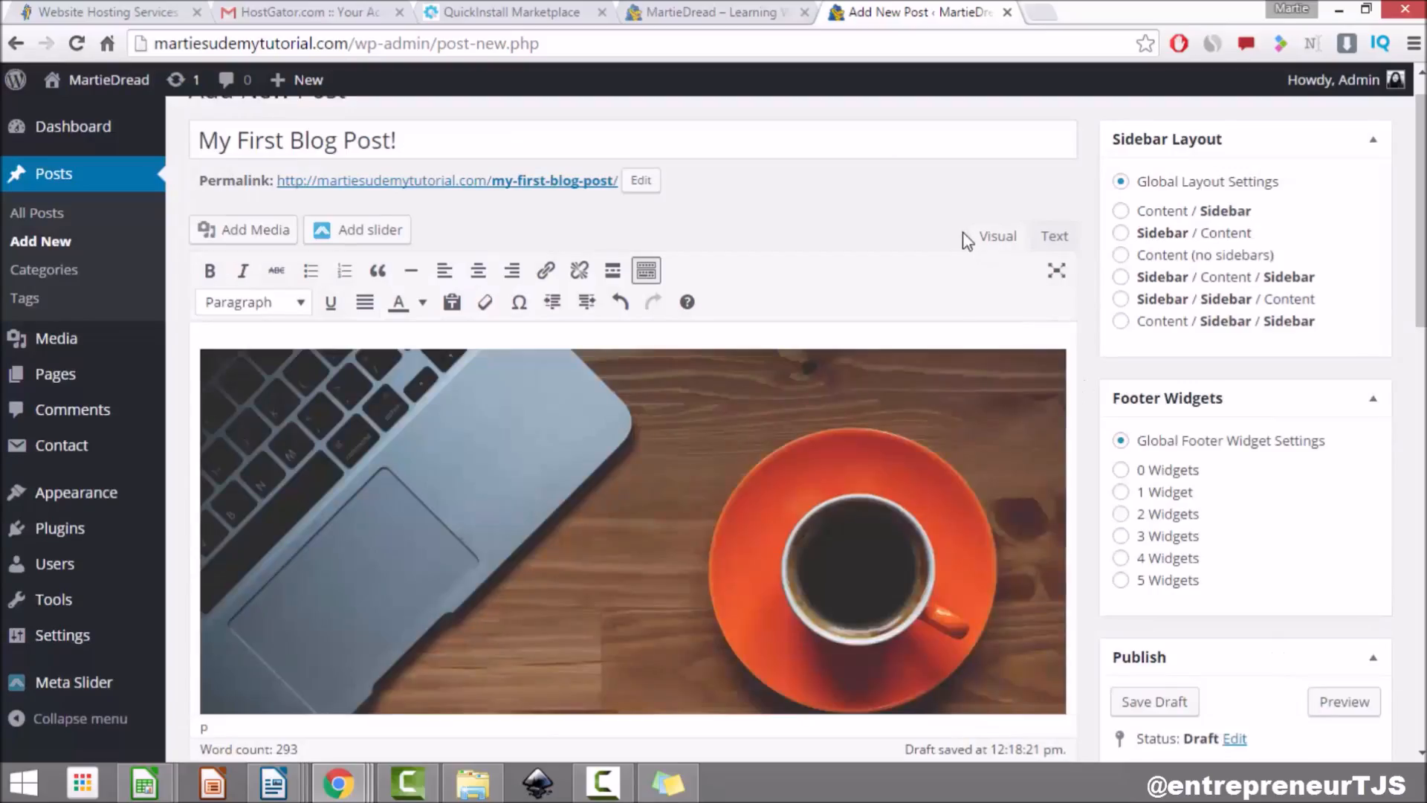
pyautogui.scroll(-5, 966, 240)
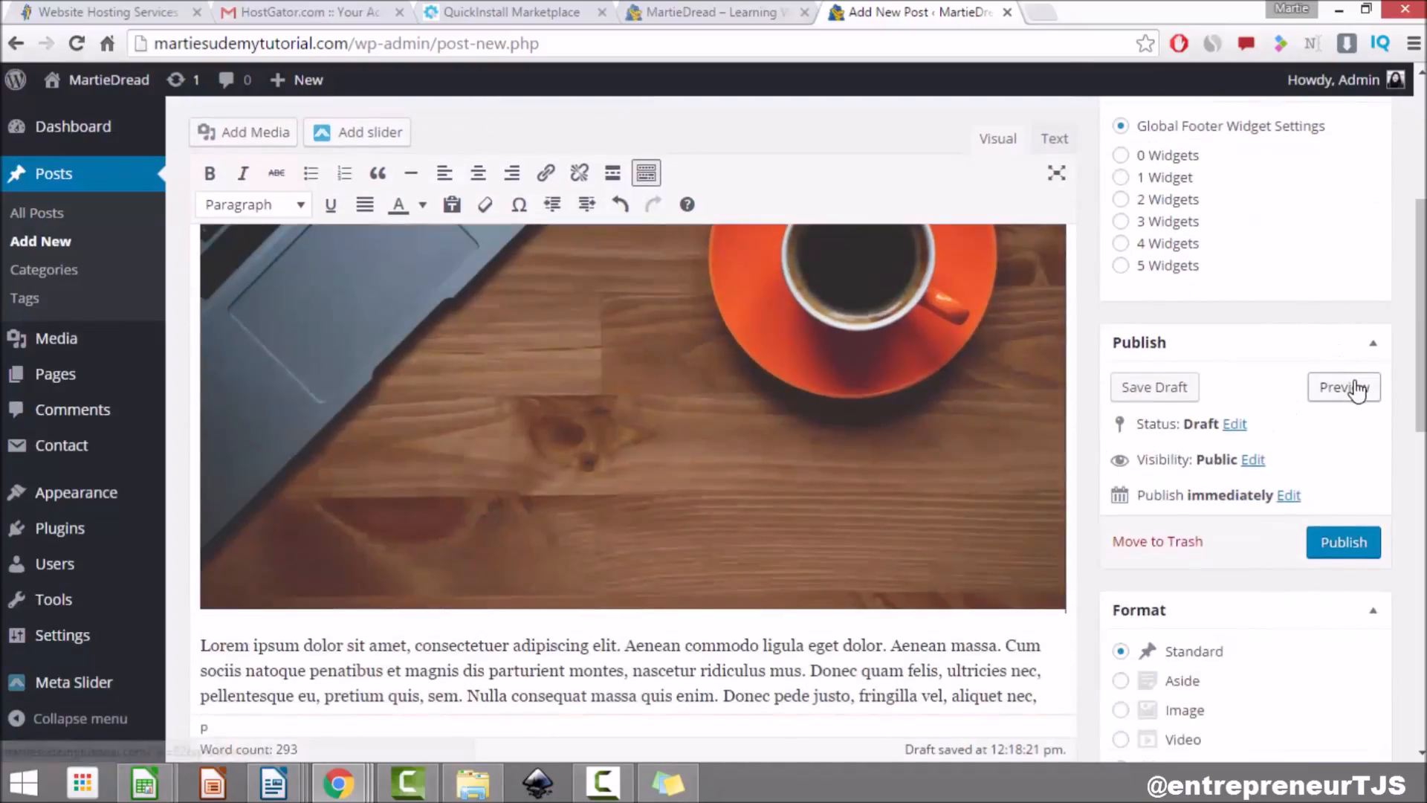
pyautogui.click(1354, 390)
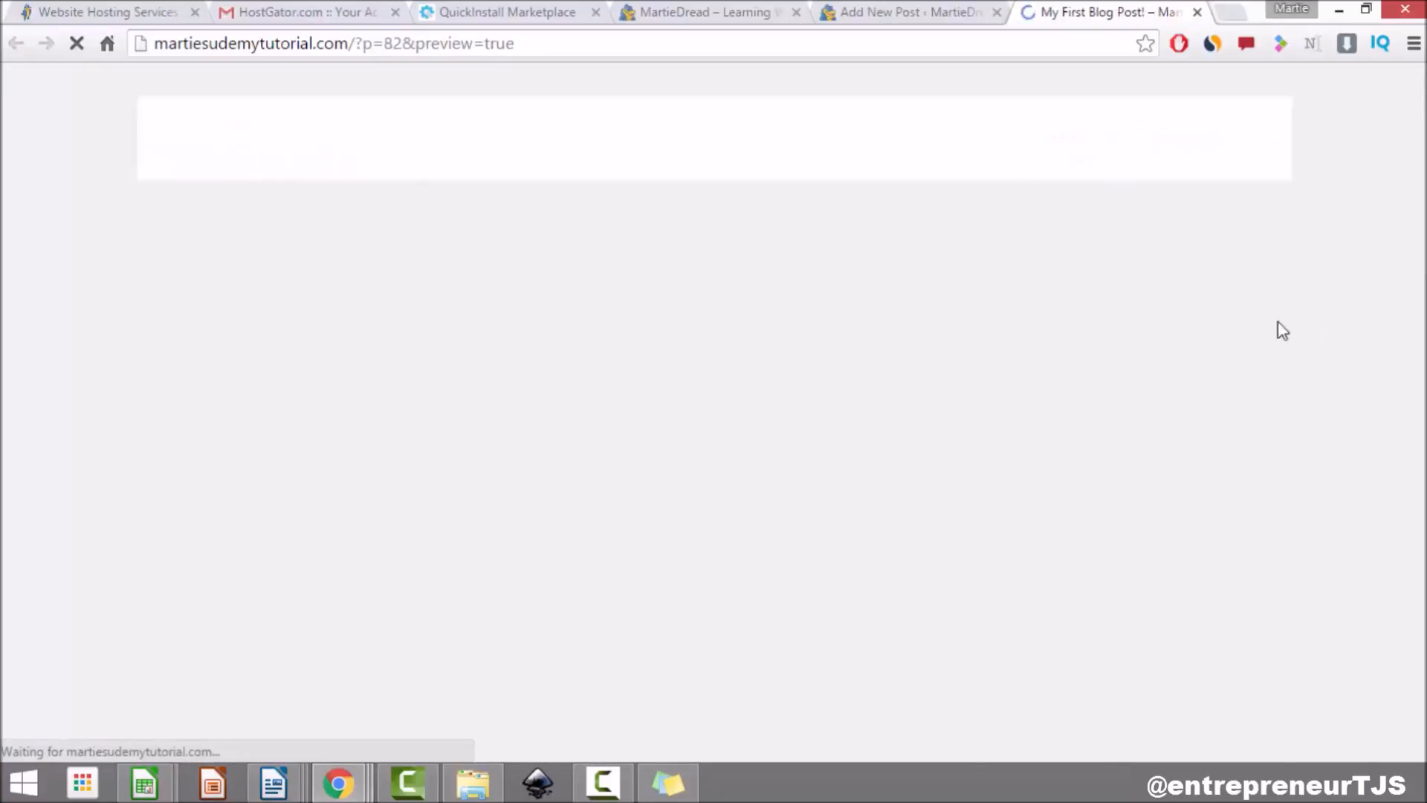
pyautogui.scroll(-8, 4, 309)
pyautogui.scroll(-5, 30, 239)
pyautogui.scroll(12, 30, 240)
pyautogui.scroll(3, 33, 239)
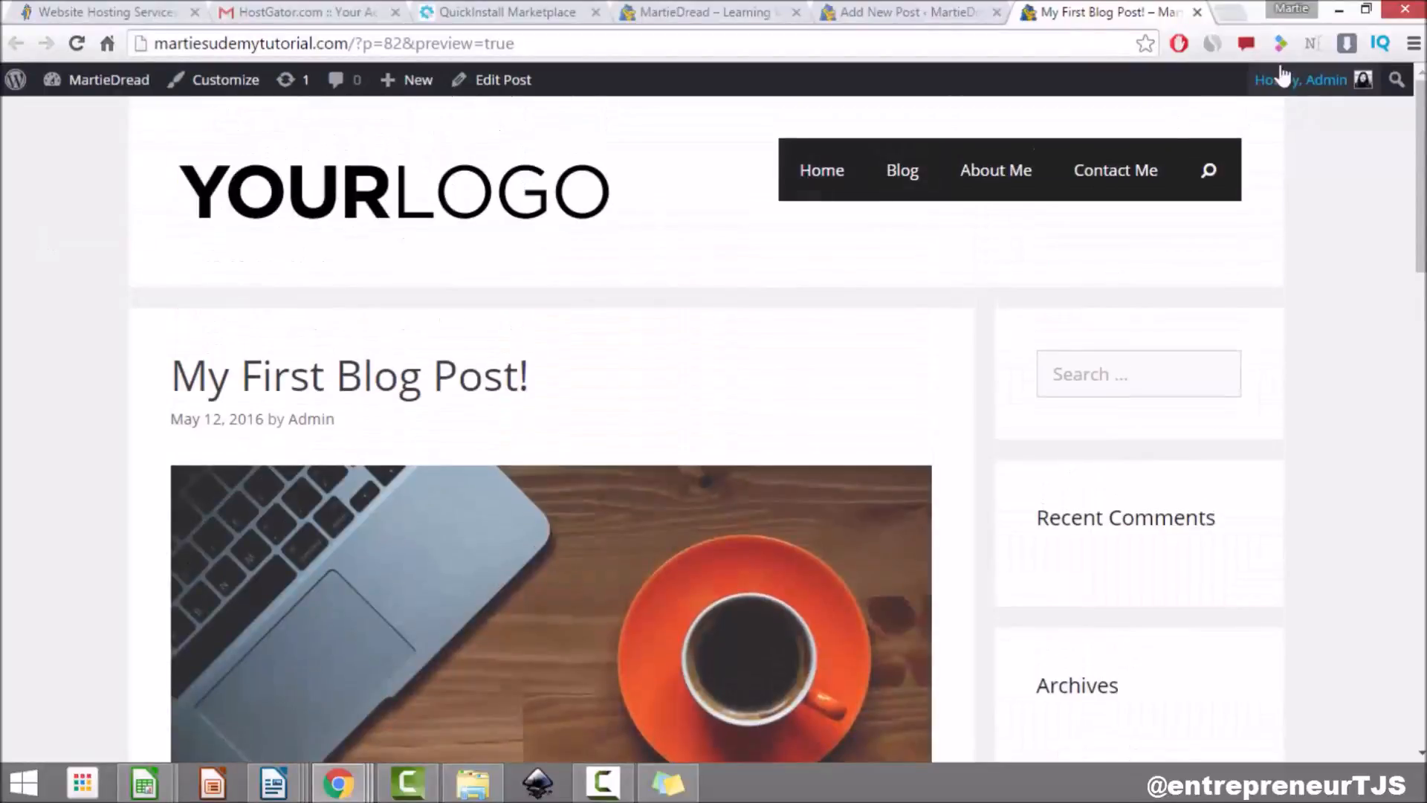
pyautogui.click(1197, 12)
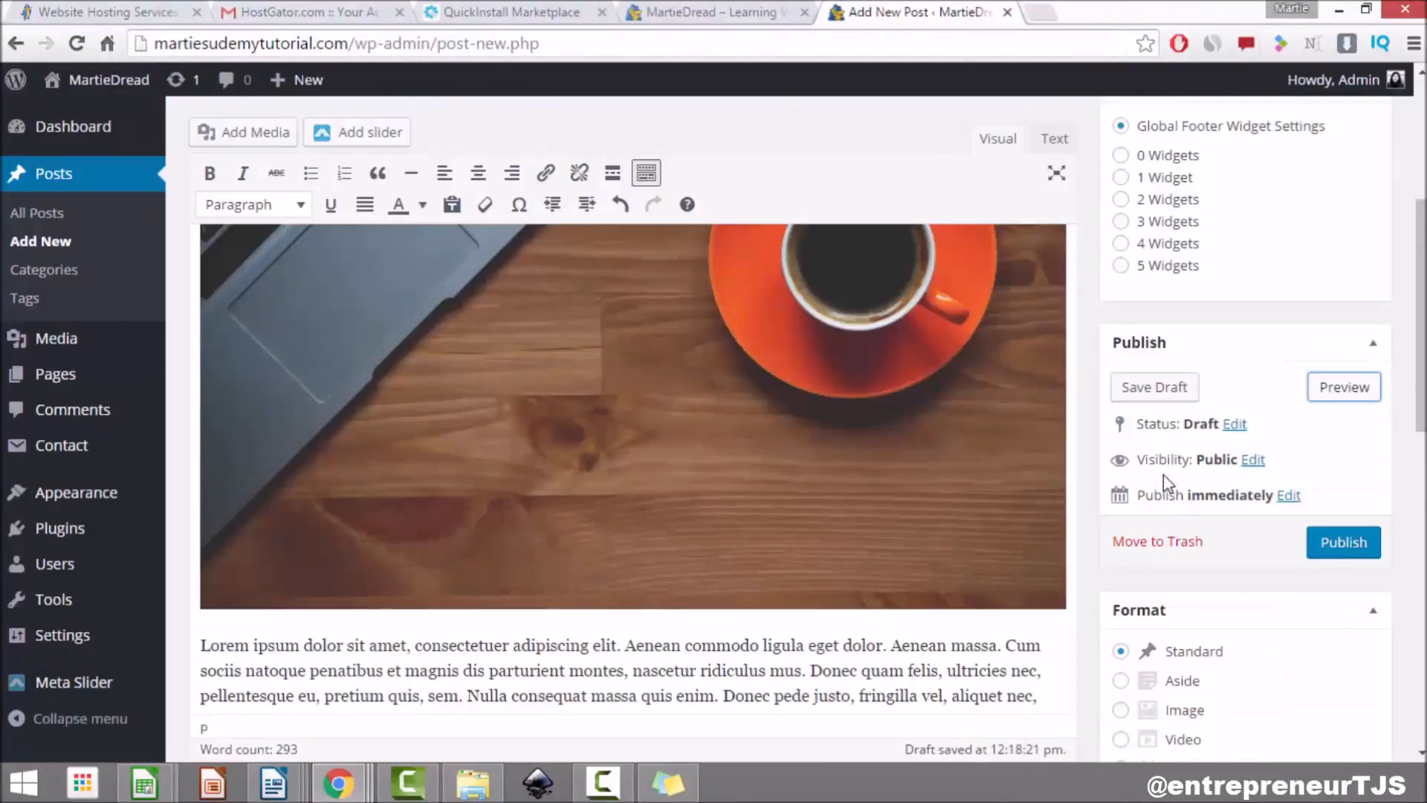
pyautogui.scroll(-15, 1153, 420)
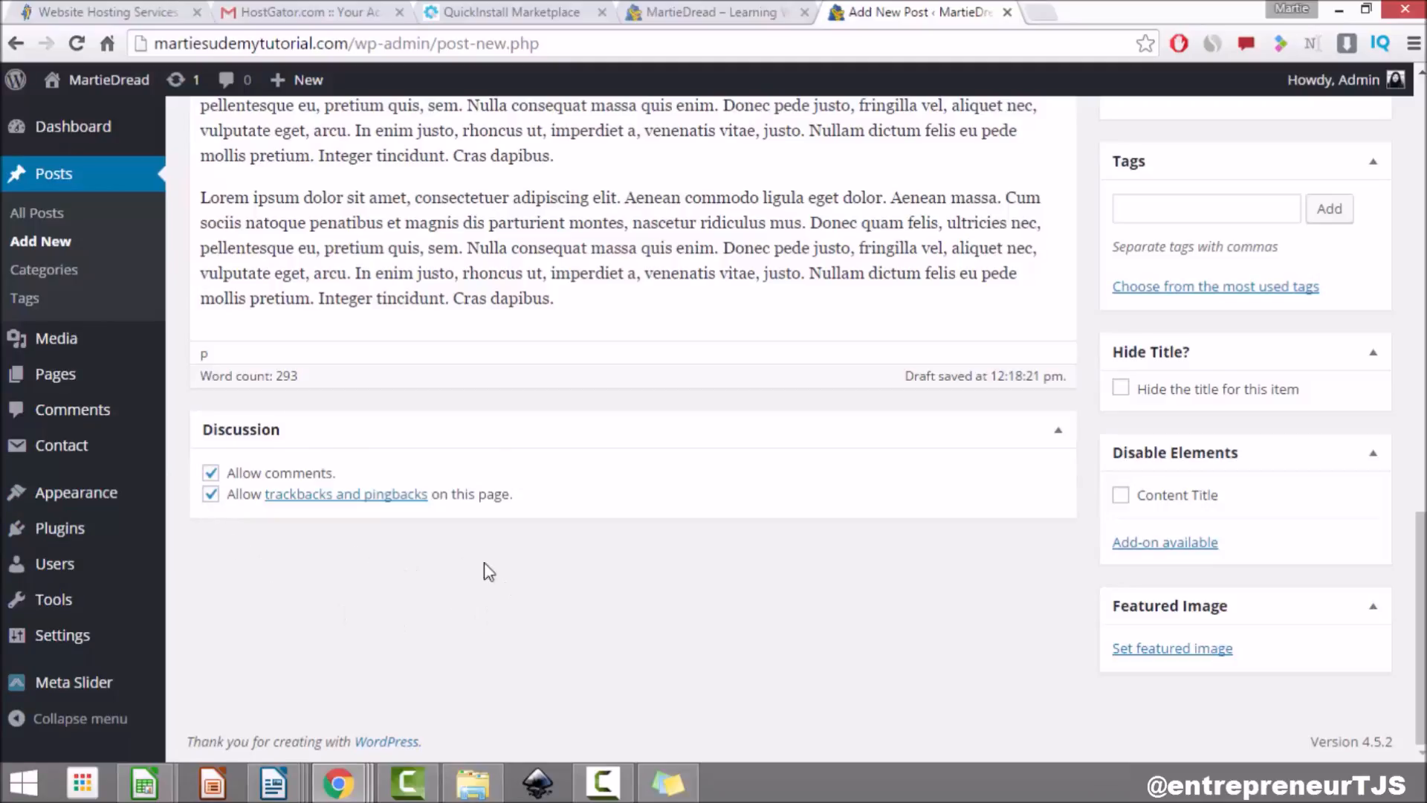
pyautogui.scroll(10, 1105, 490)
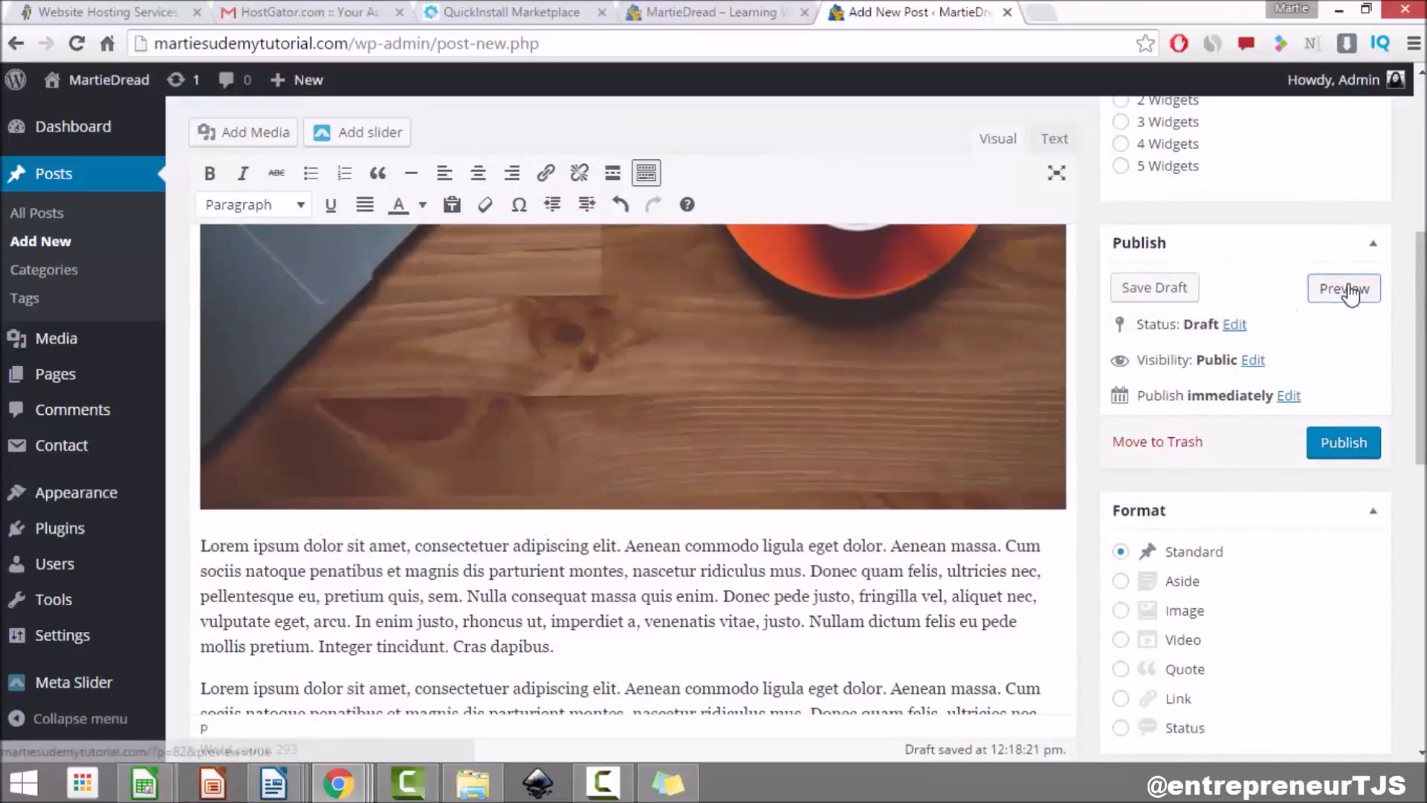
pyautogui.click(1338, 286)
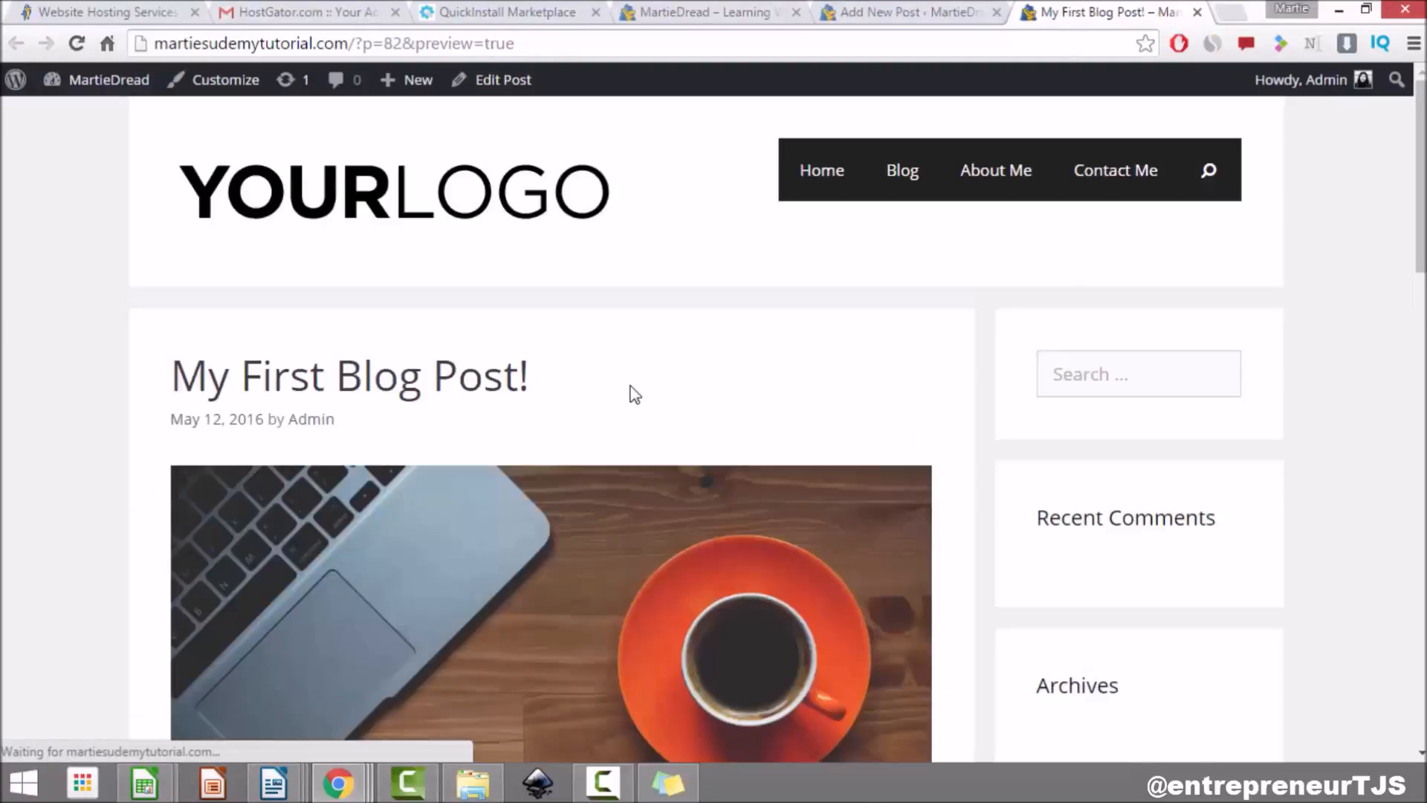
pyautogui.scroll(-15, 630, 386)
pyautogui.scroll(-3, 631, 385)
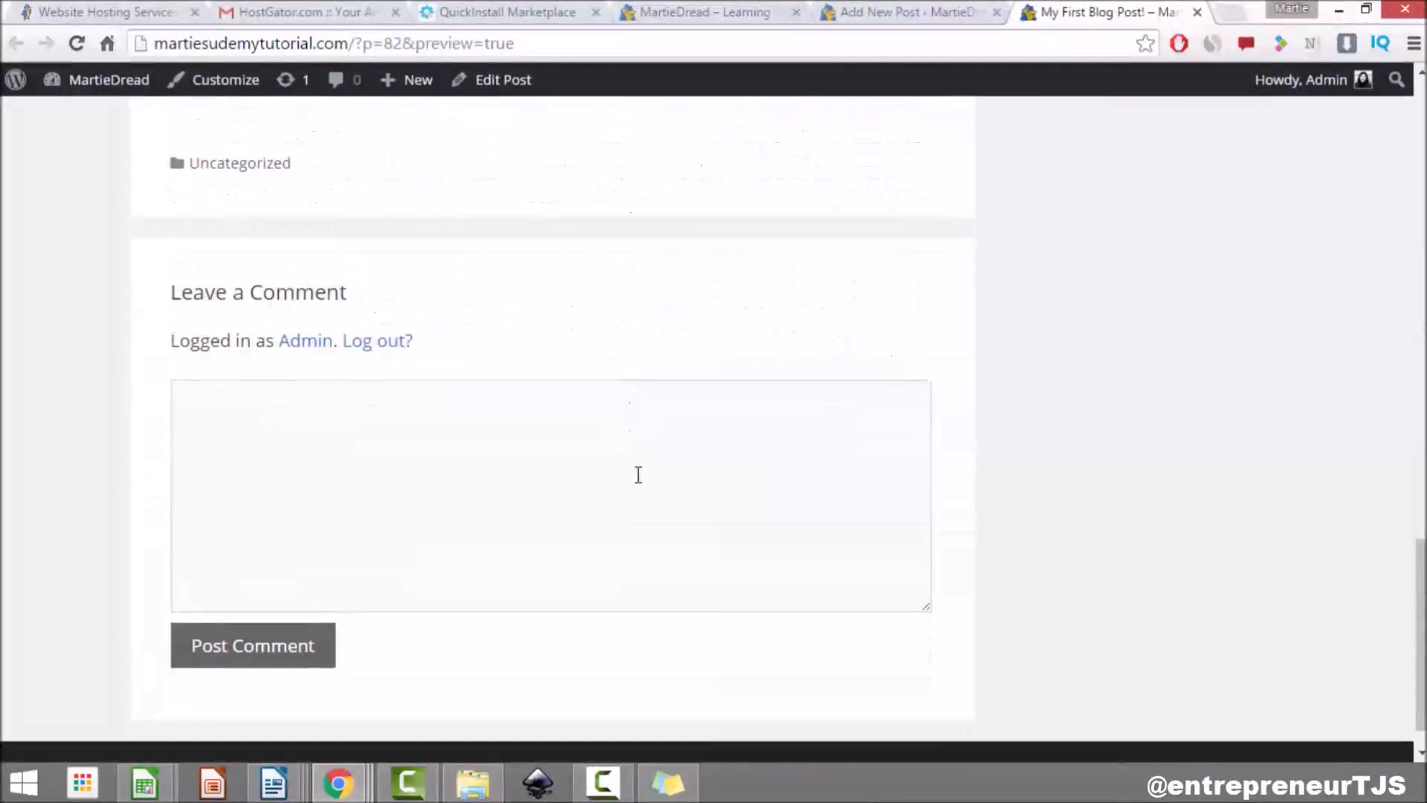
pyautogui.click(501, 494)
pyautogui.moveTo(346, 292); pyautogui.dragTo(174, 284)
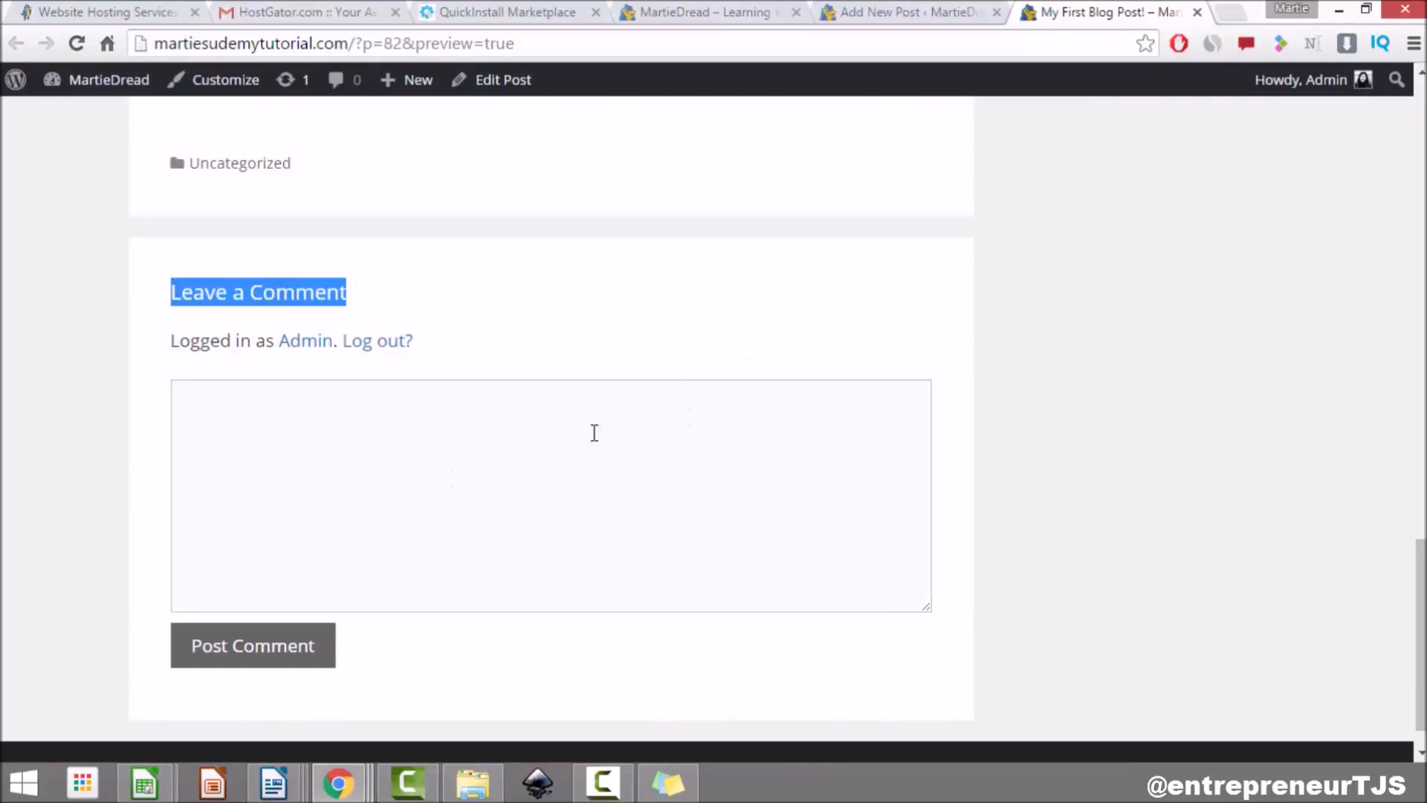
pyautogui.click(1197, 12)
pyautogui.scroll(-5, 356, 562)
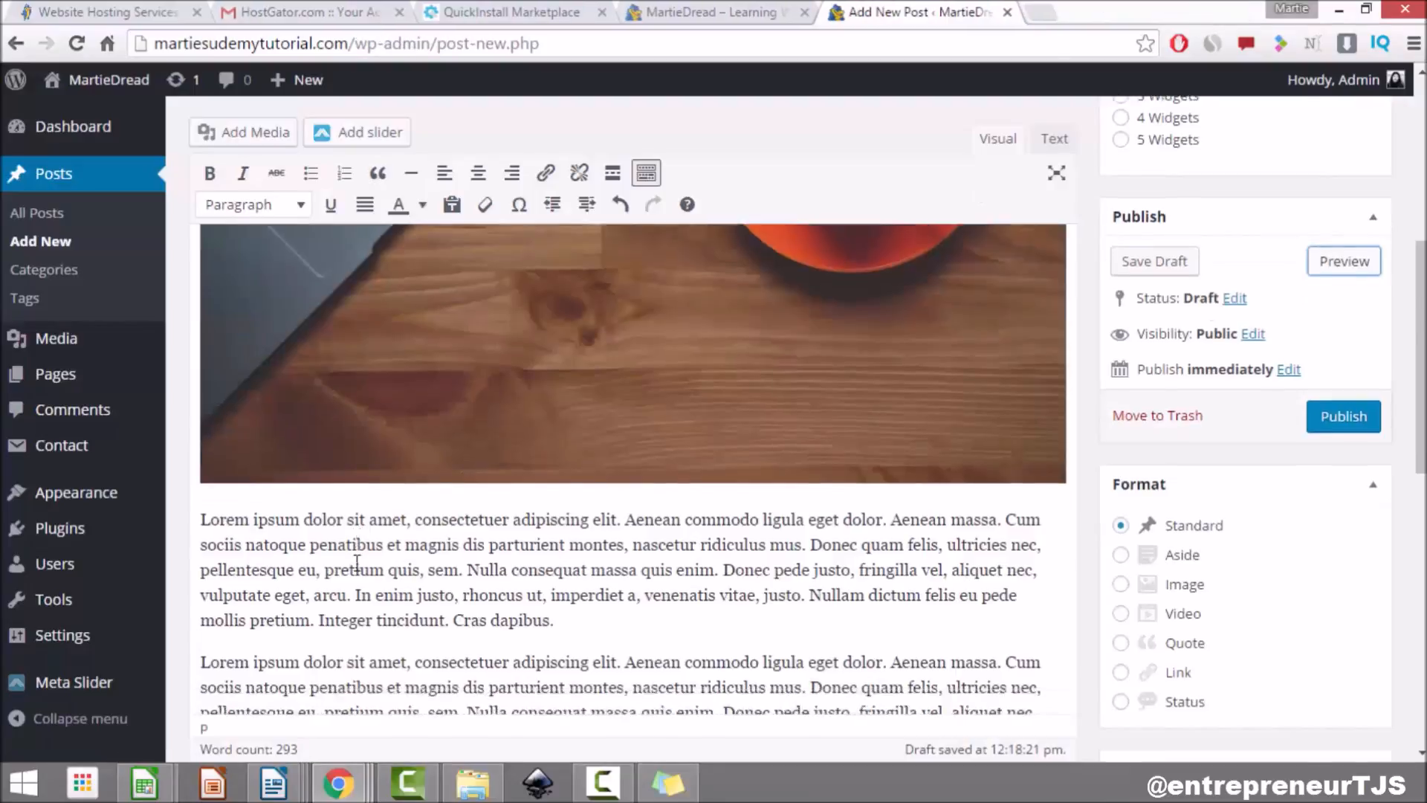
# Step: Review the 'My First Blog Post!' editor, then publish it from the Publish box
pyautogui.scroll(-5, 356, 563)
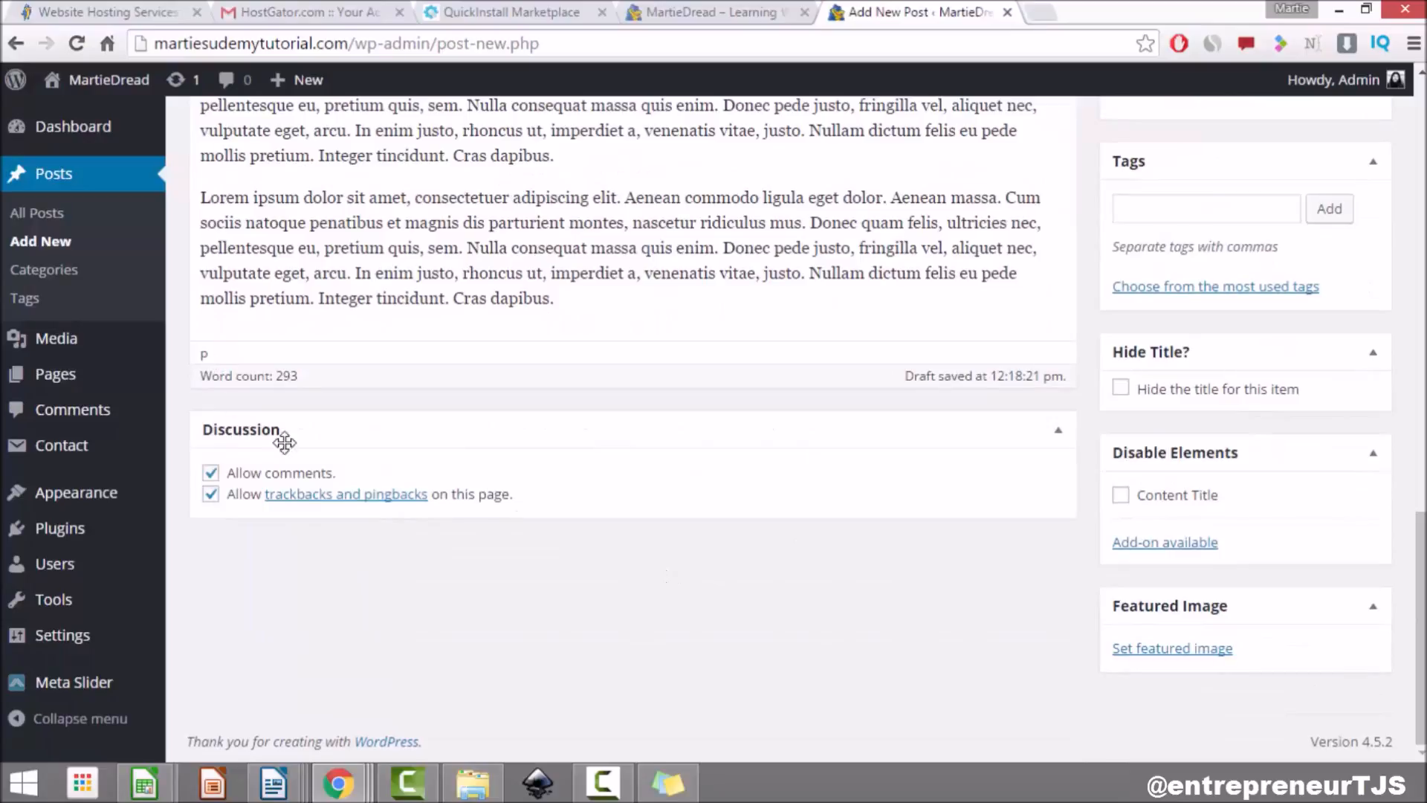
pyautogui.scroll(15, 744, 578)
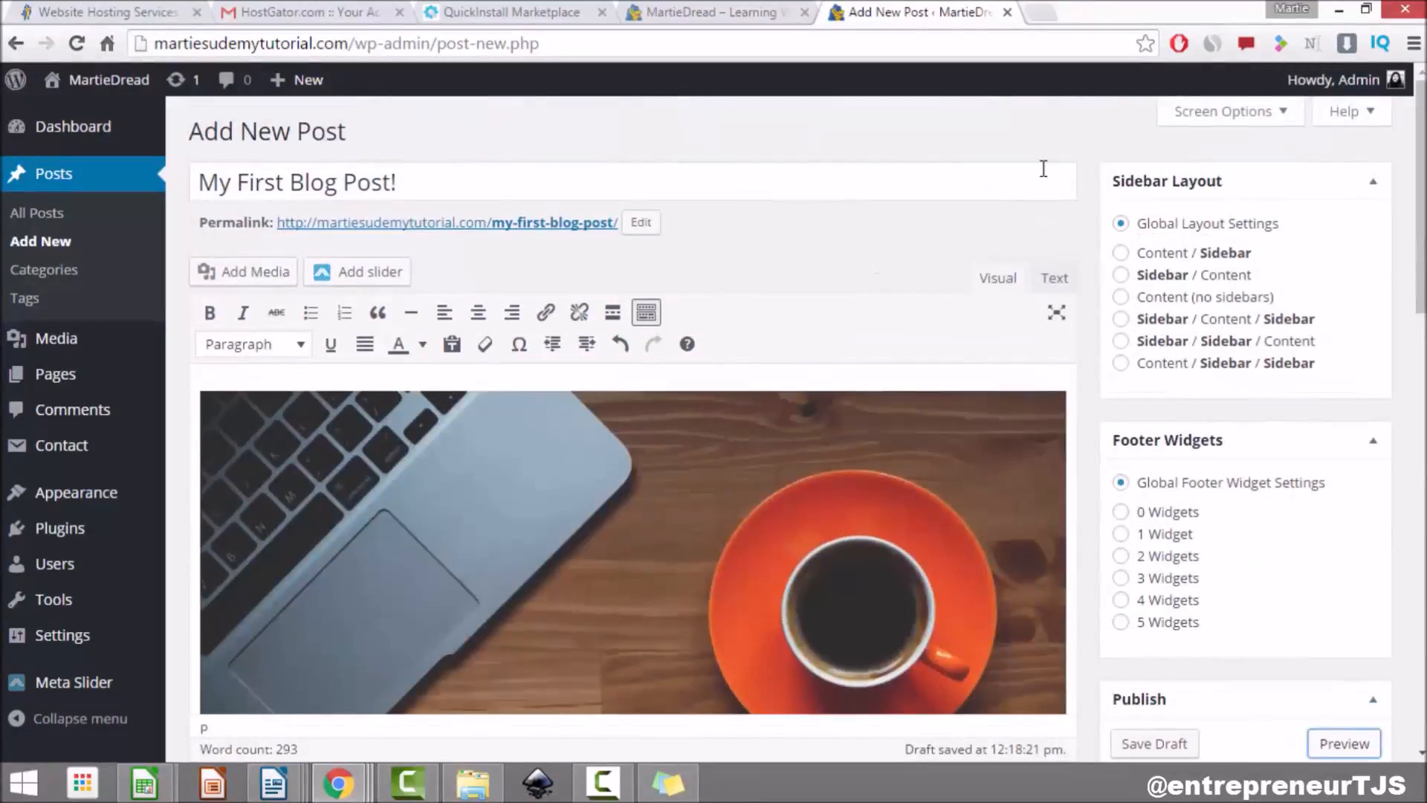
pyautogui.click(1214, 114)
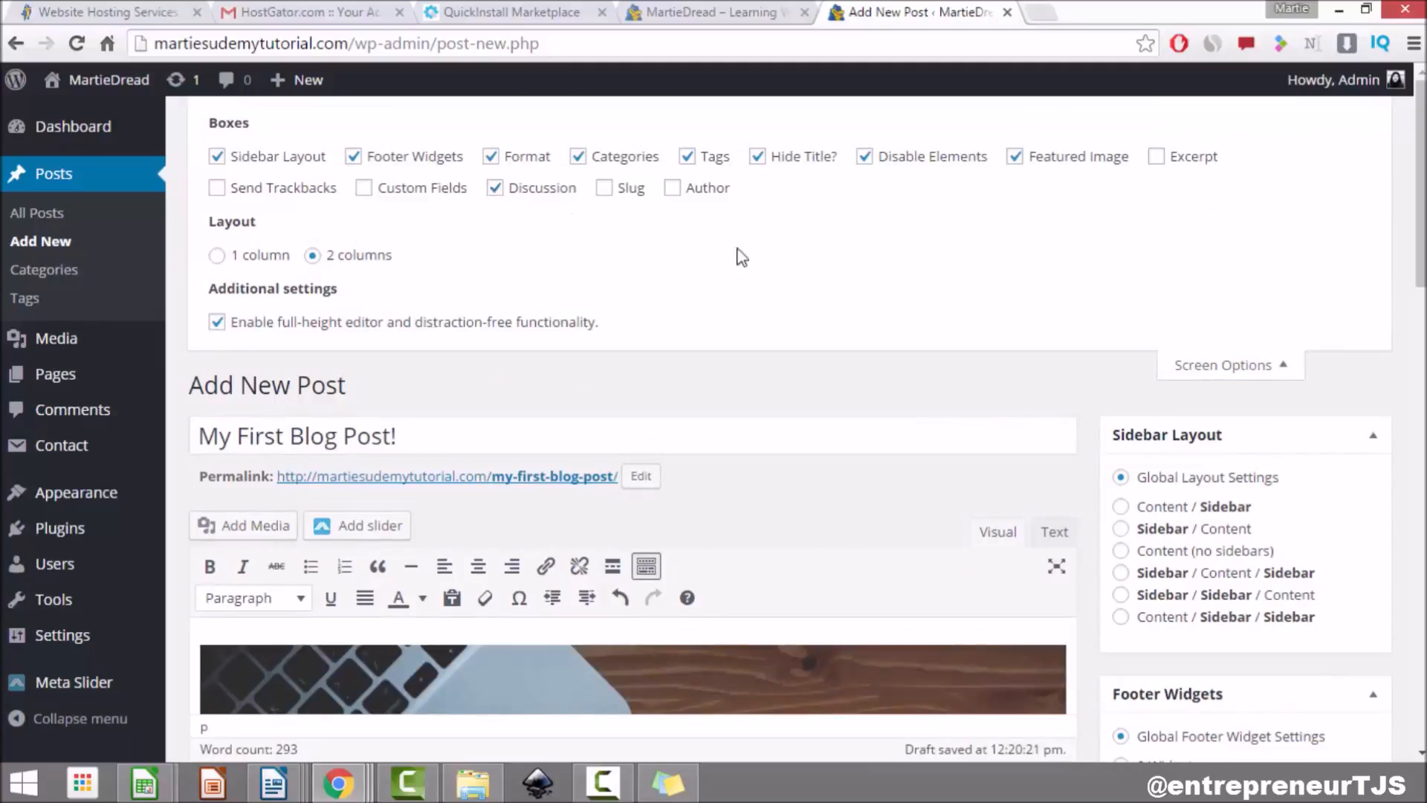
pyautogui.click(1209, 370)
pyautogui.scroll(-10, 374, 571)
pyautogui.scroll(-4, 373, 571)
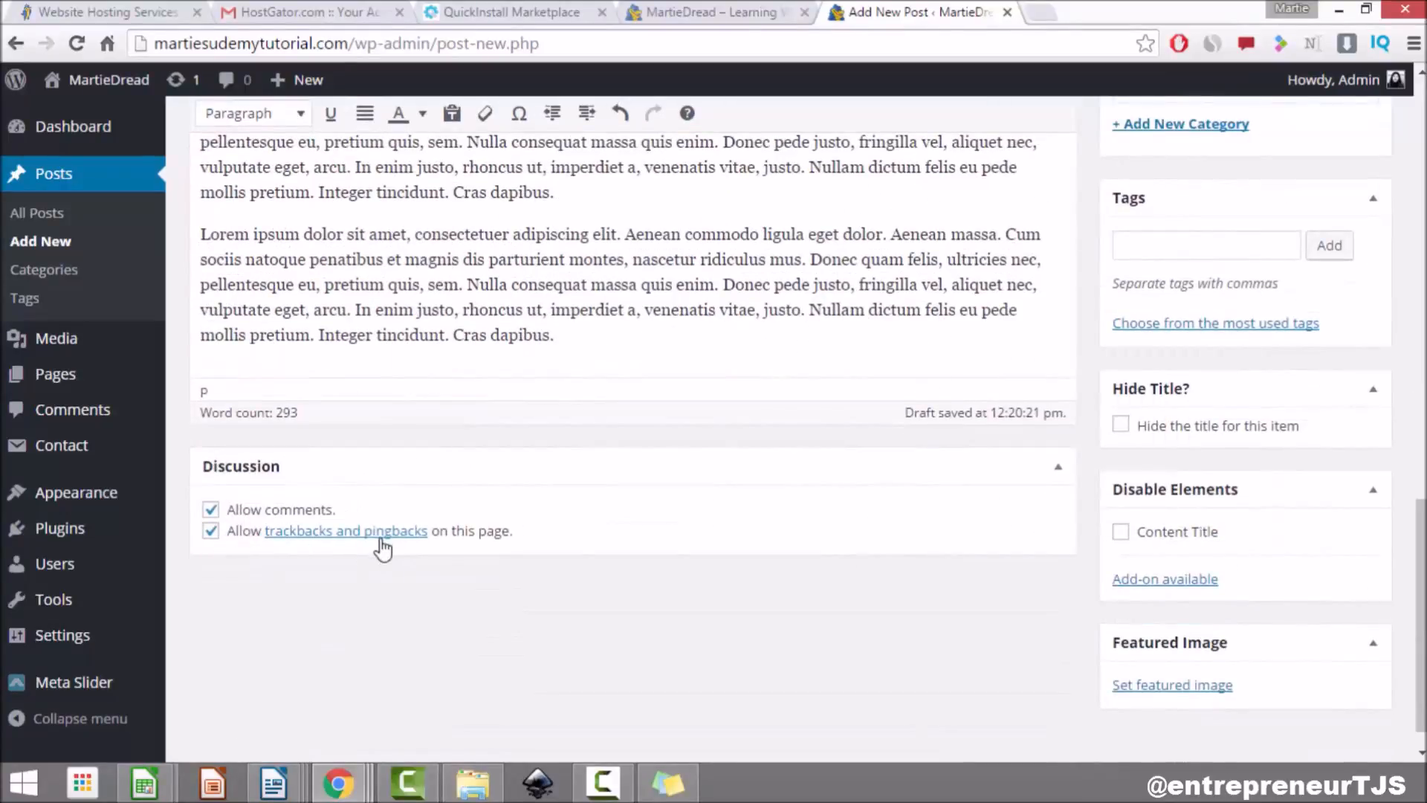
pyautogui.scroll(-1, 845, 714)
pyautogui.scroll(5, 840, 669)
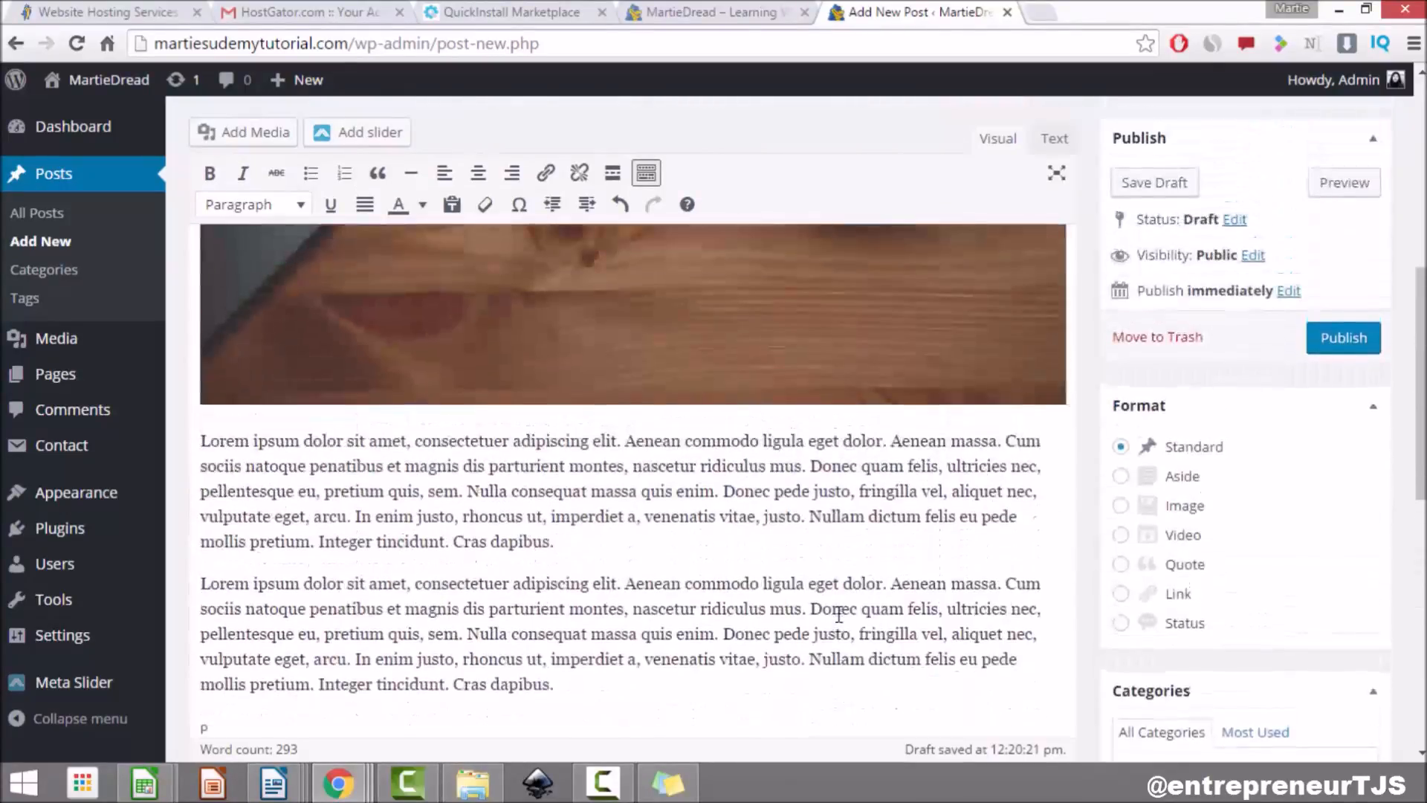
pyautogui.scroll(4, 839, 614)
pyautogui.click(1344, 652)
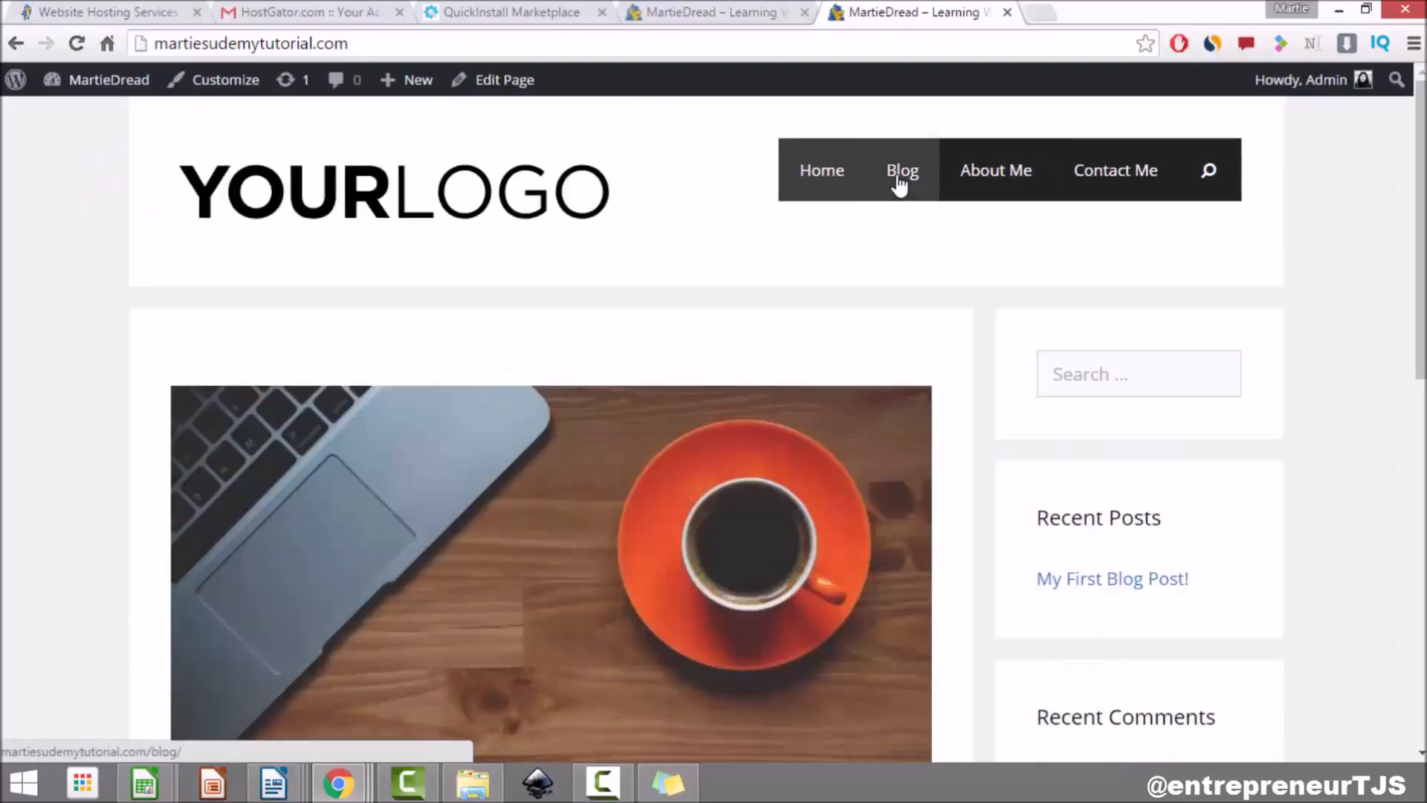
# Step: Open the Blog page from the site menu and read through the full 'My First Blog Post!'
pyautogui.click(900, 178)
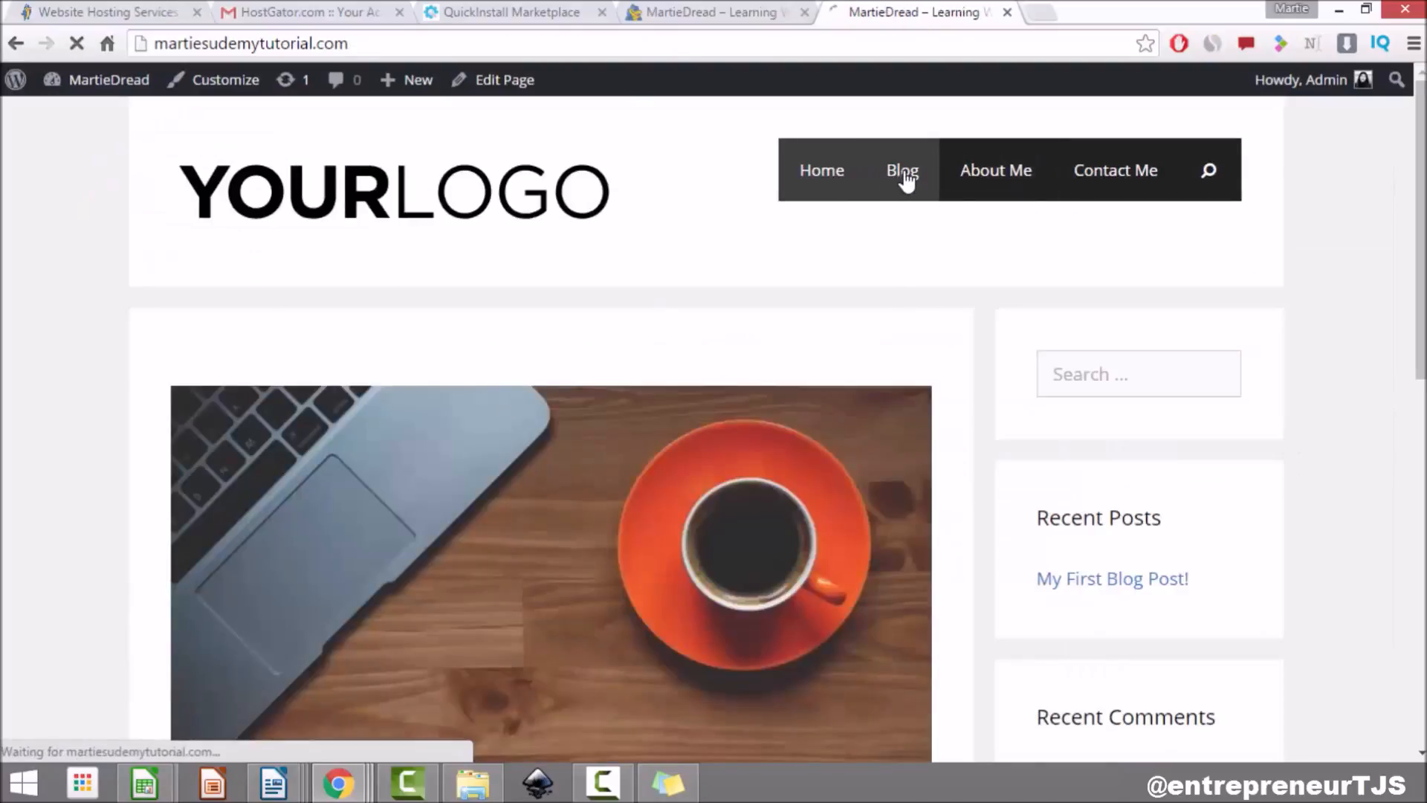
pyautogui.scroll(-7, 32, 249)
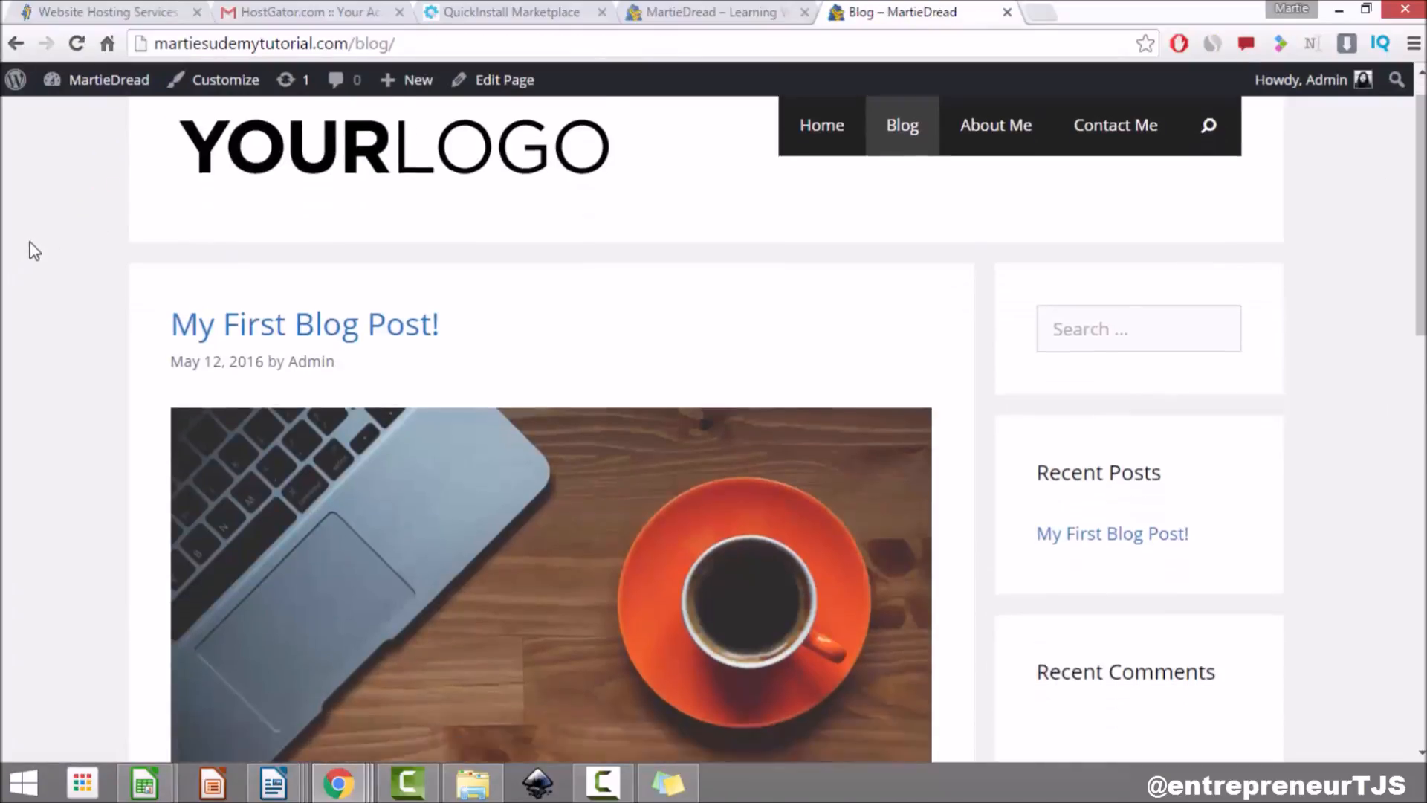
pyautogui.scroll(-10, 32, 251)
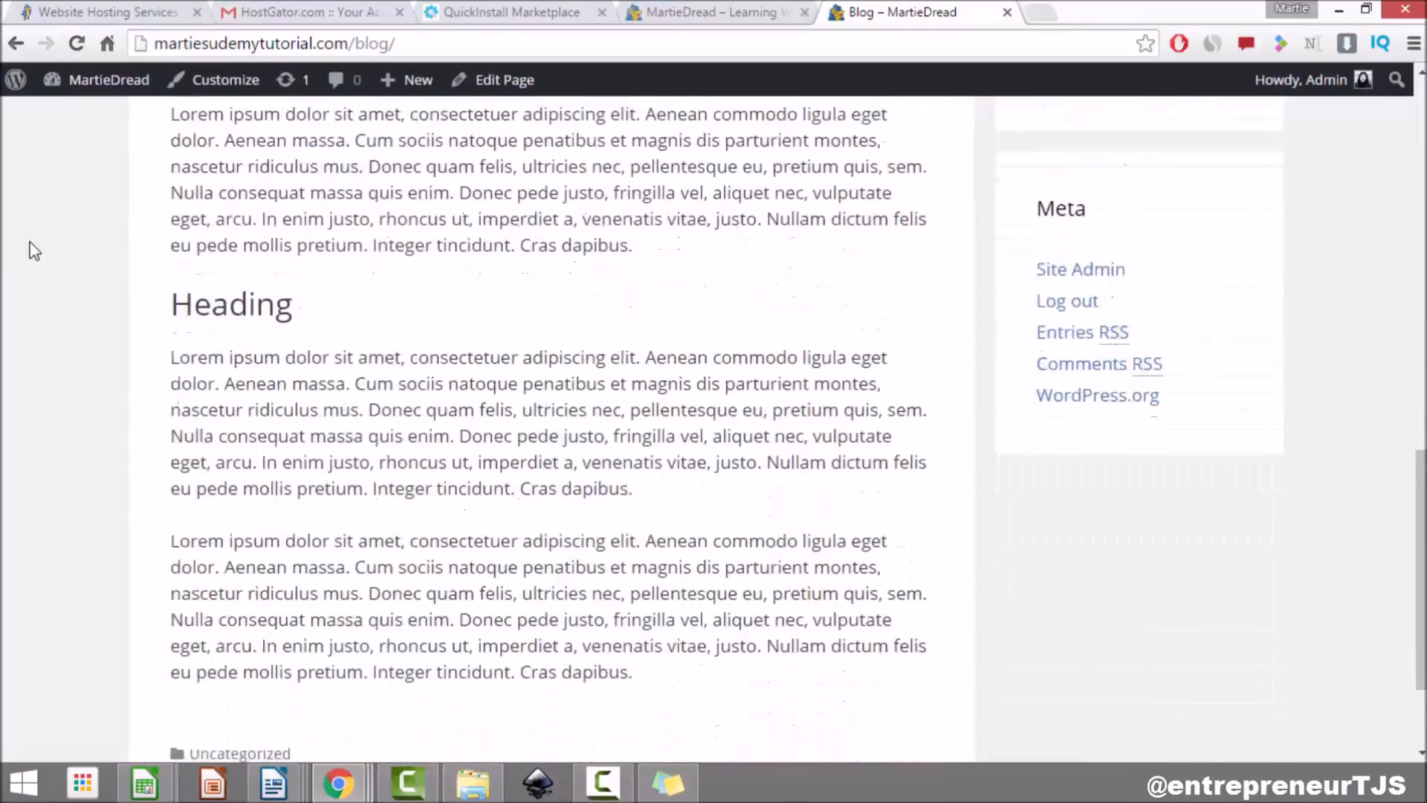
pyautogui.scroll(17, 751, 469)
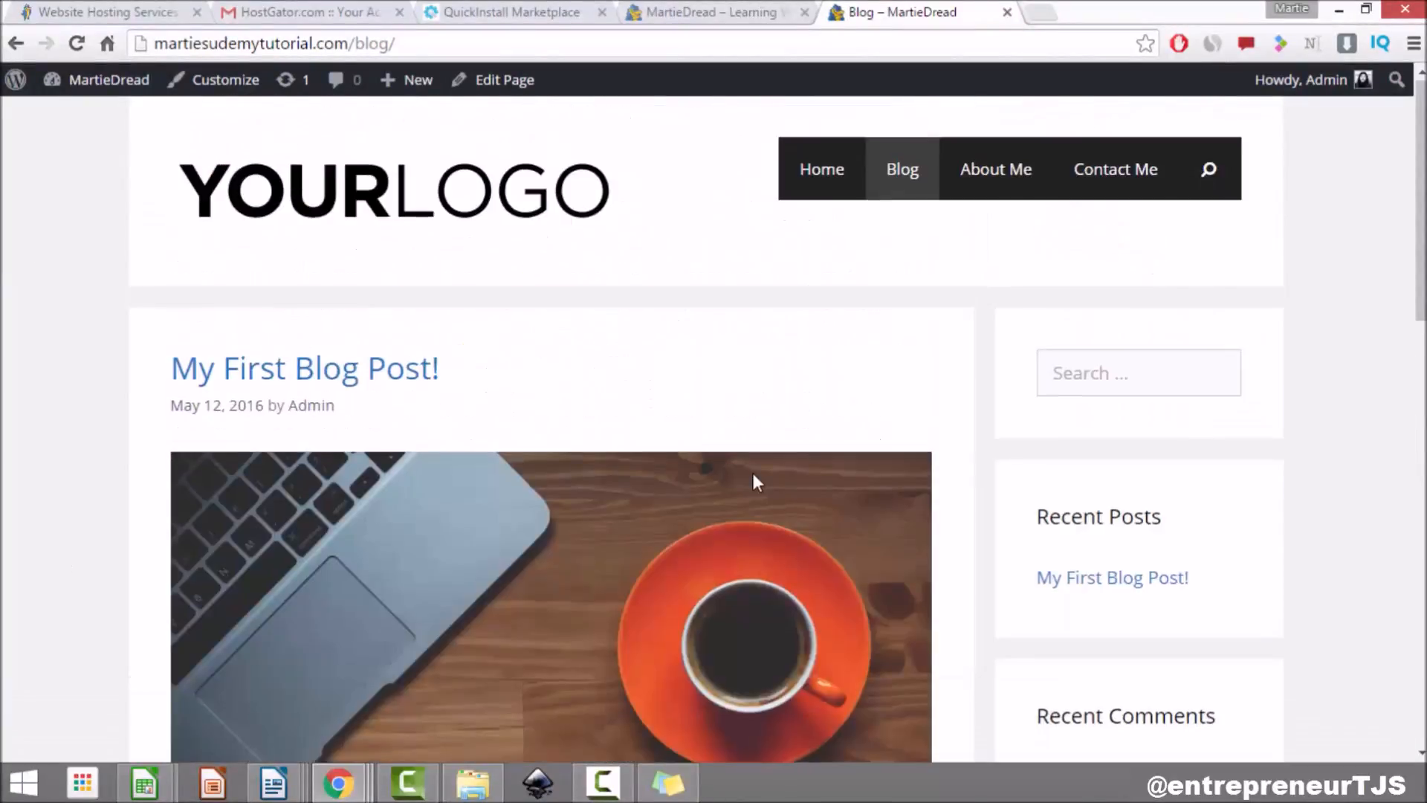
pyautogui.scroll(-9, 752, 469)
pyautogui.scroll(-8, 755, 474)
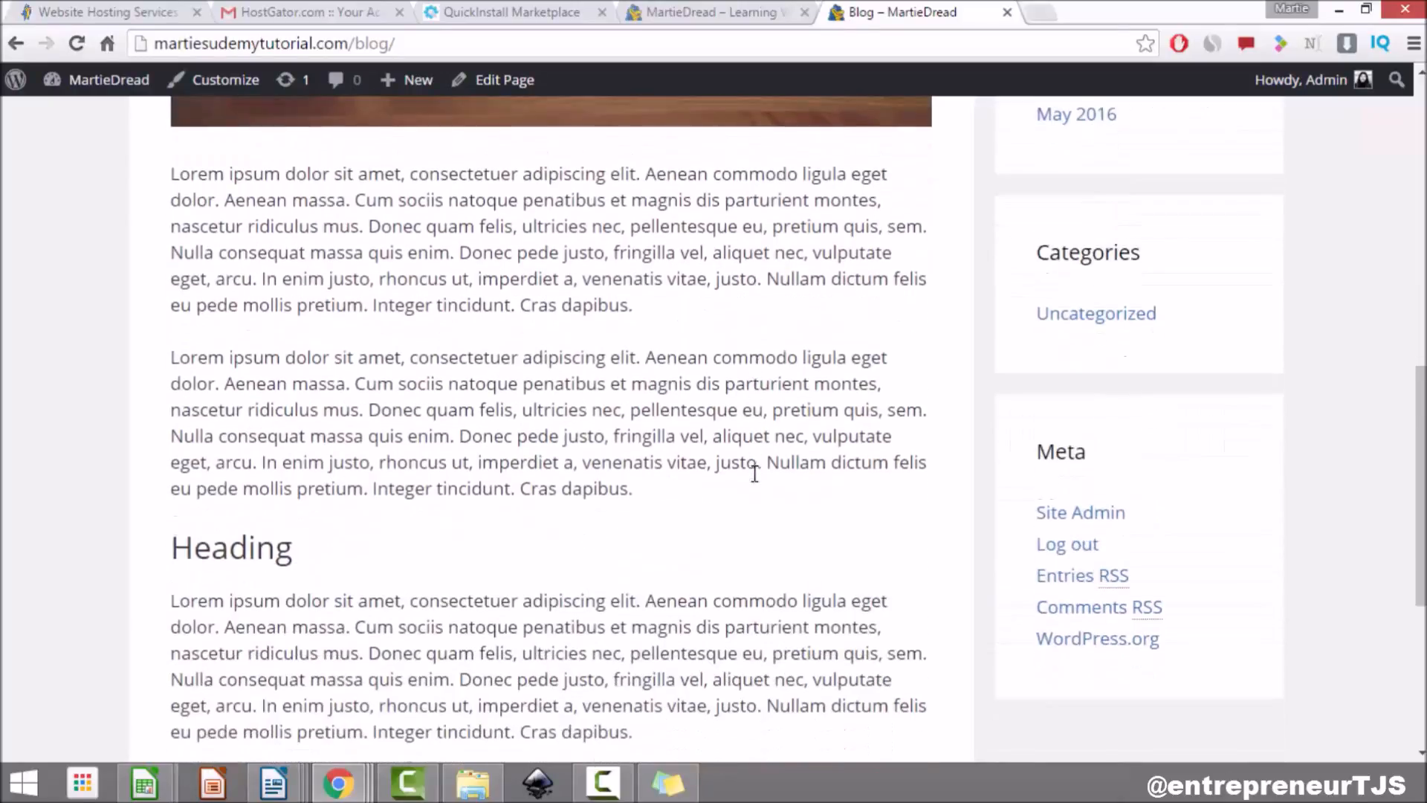
pyautogui.scroll(9, 754, 479)
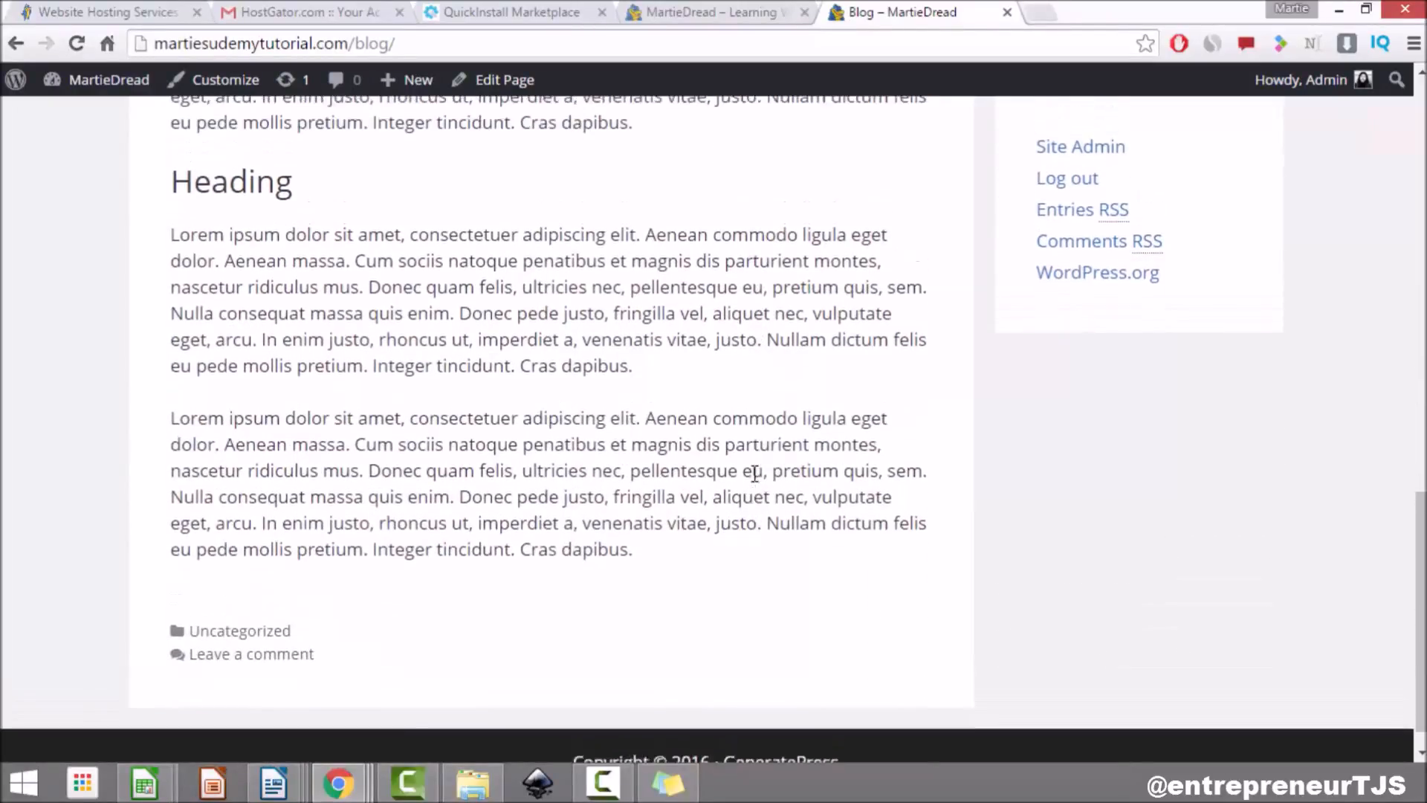
pyautogui.scroll(8, 755, 474)
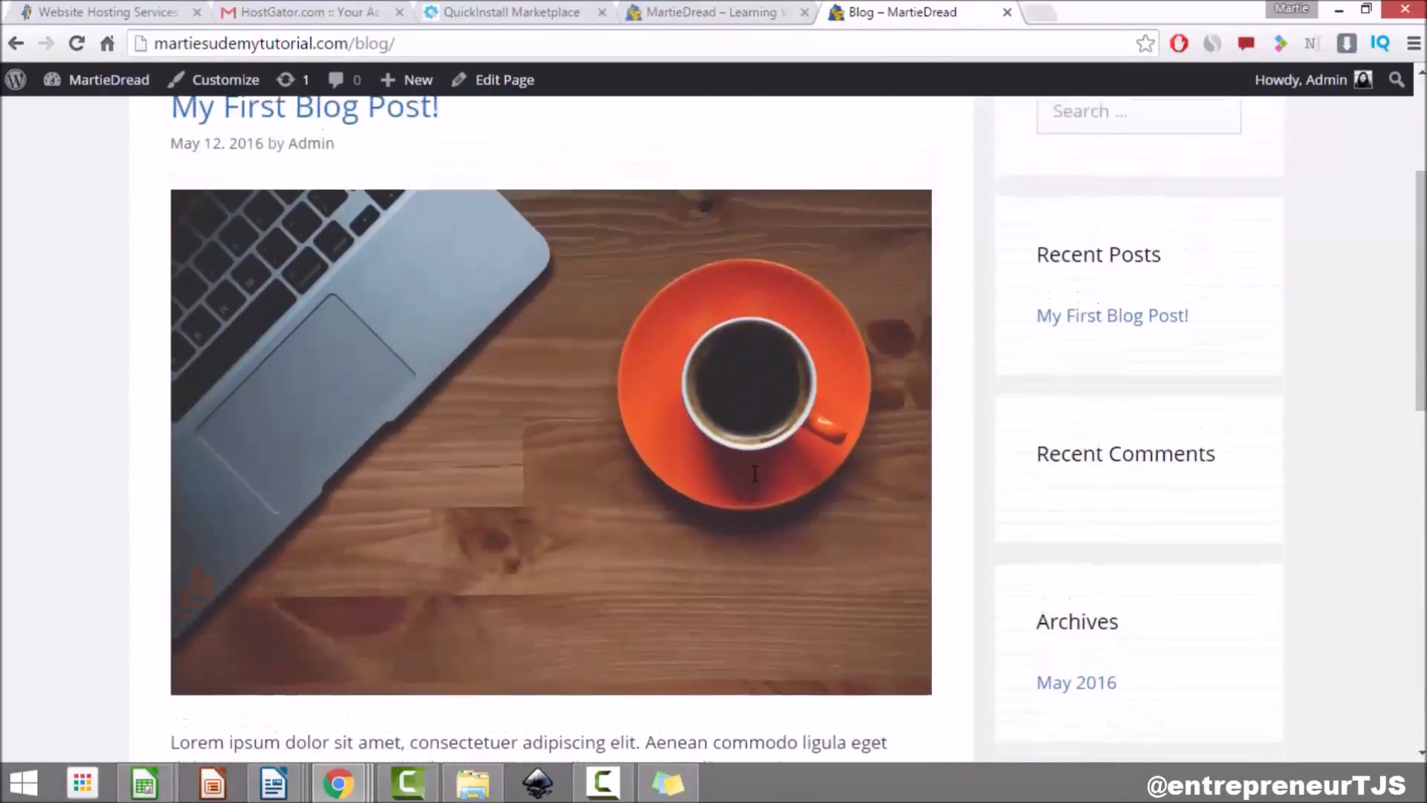
pyautogui.scroll(-3, 746, 439)
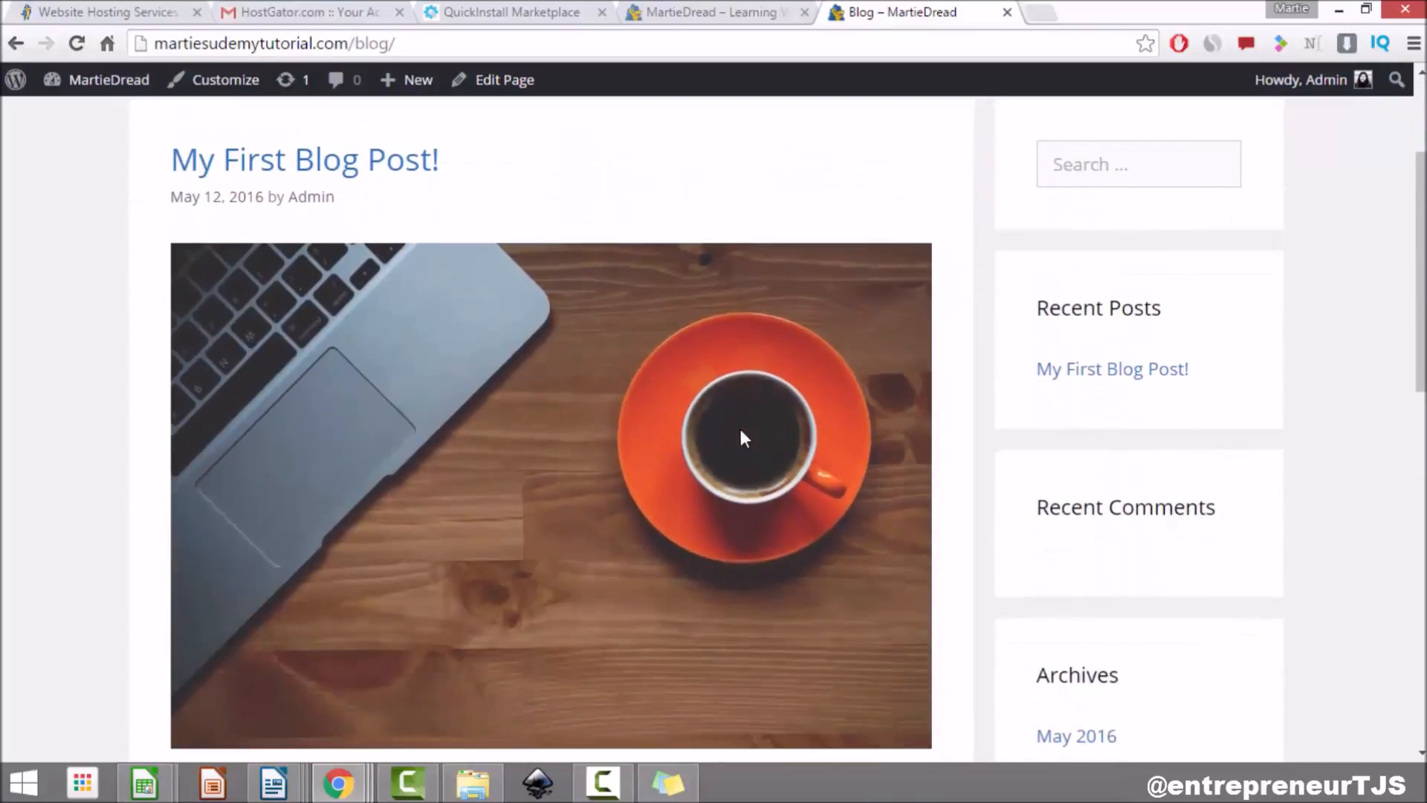
pyautogui.scroll(-7, 595, 632)
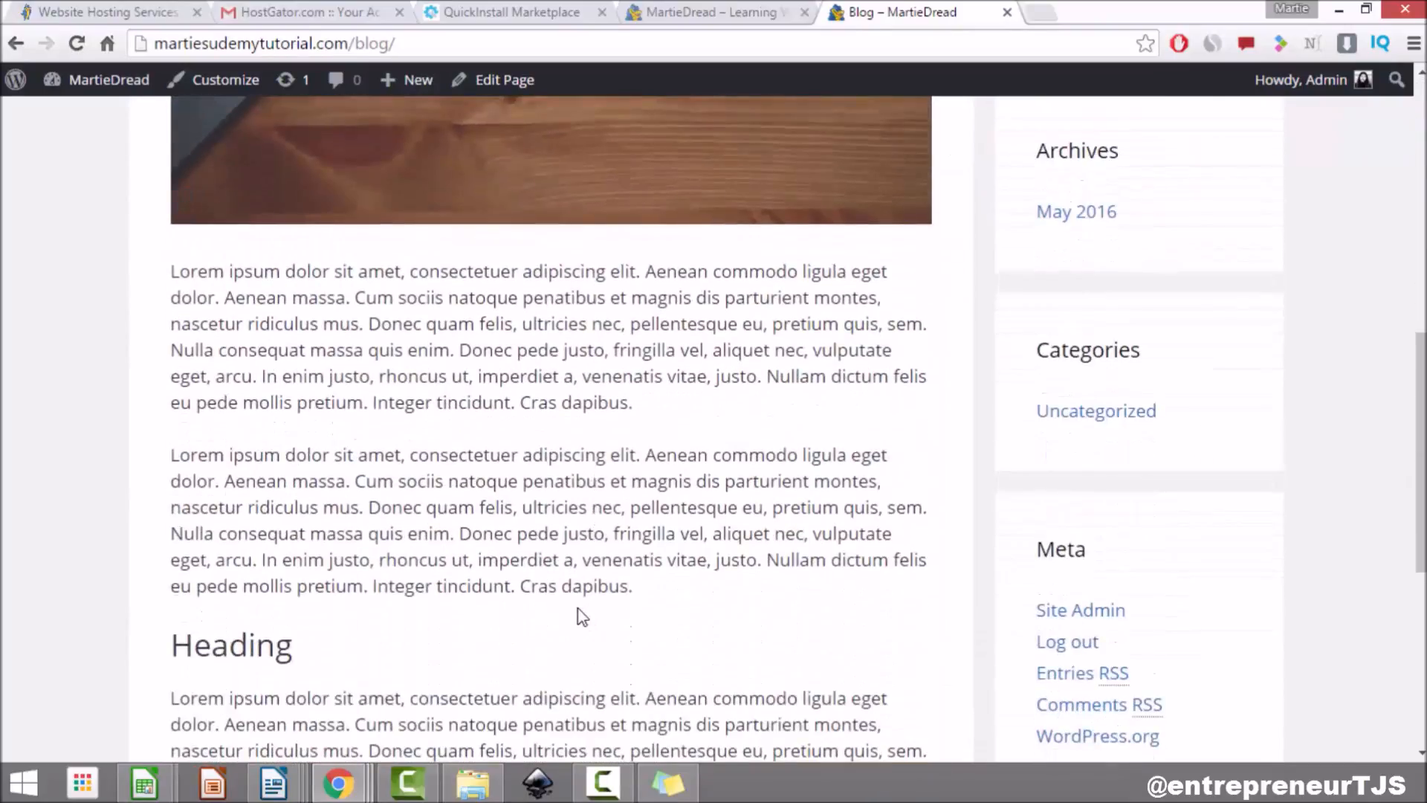
pyautogui.scroll(10, 576, 605)
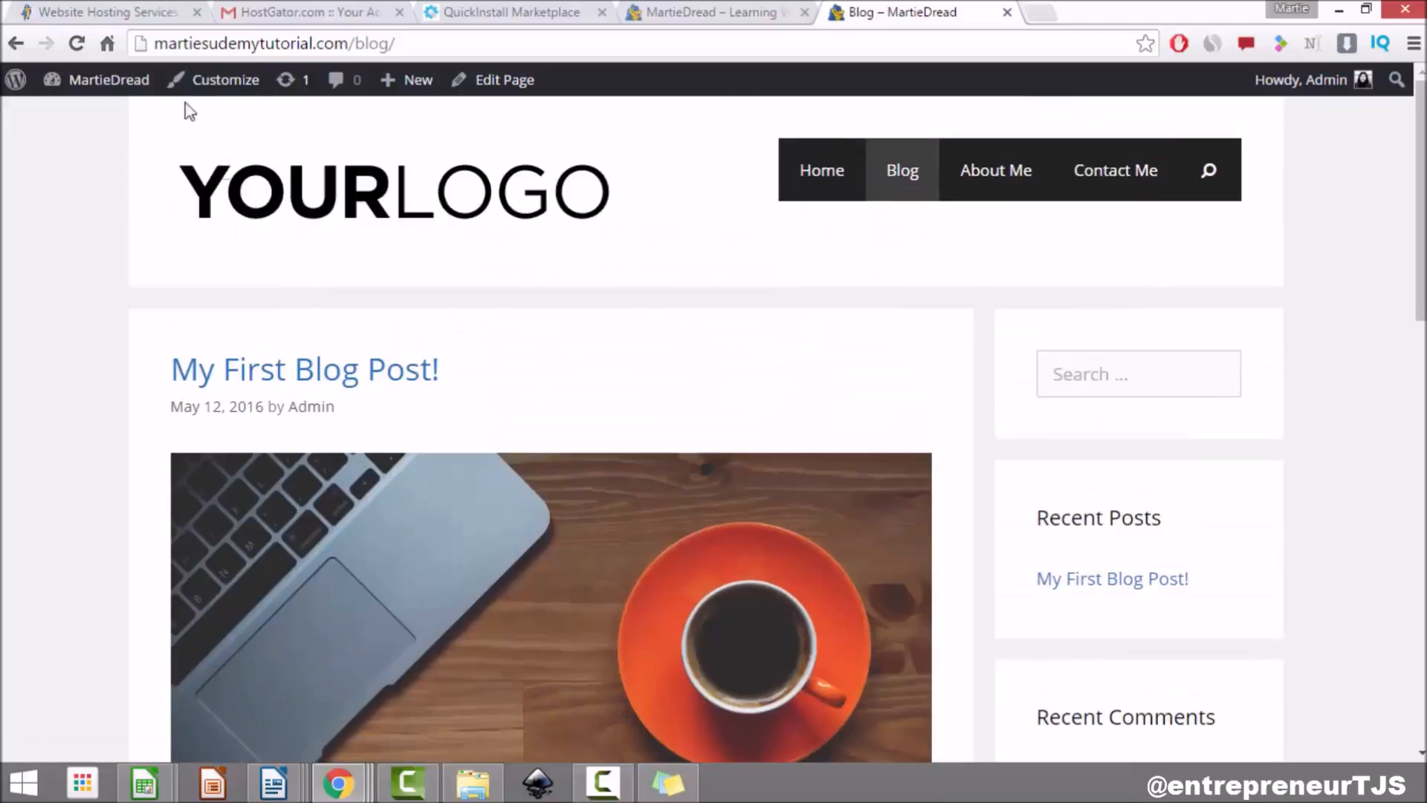
# Step: In the Customizer's Blog section, set Blog Post Content to Show excerpt
pyautogui.click(210, 95)
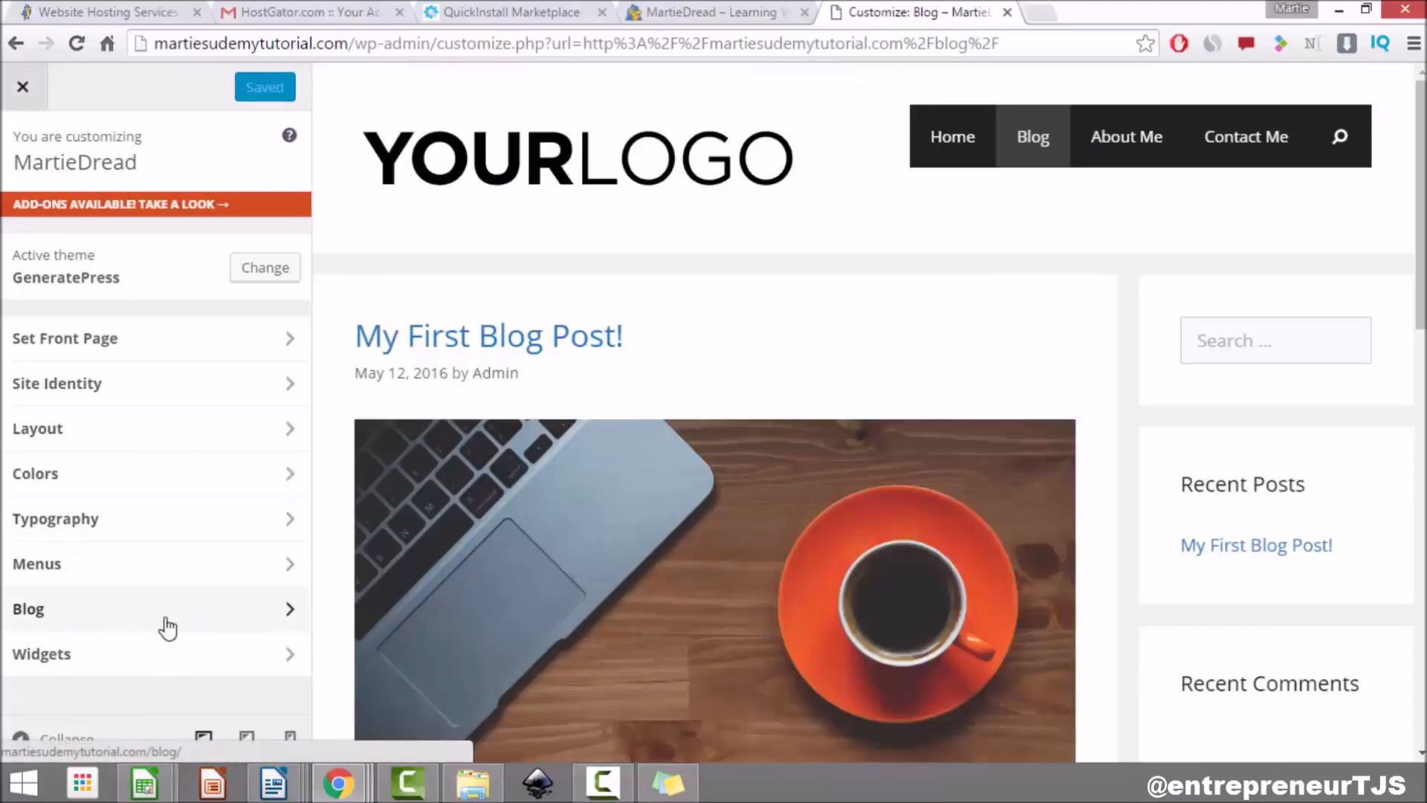
pyautogui.click(168, 617)
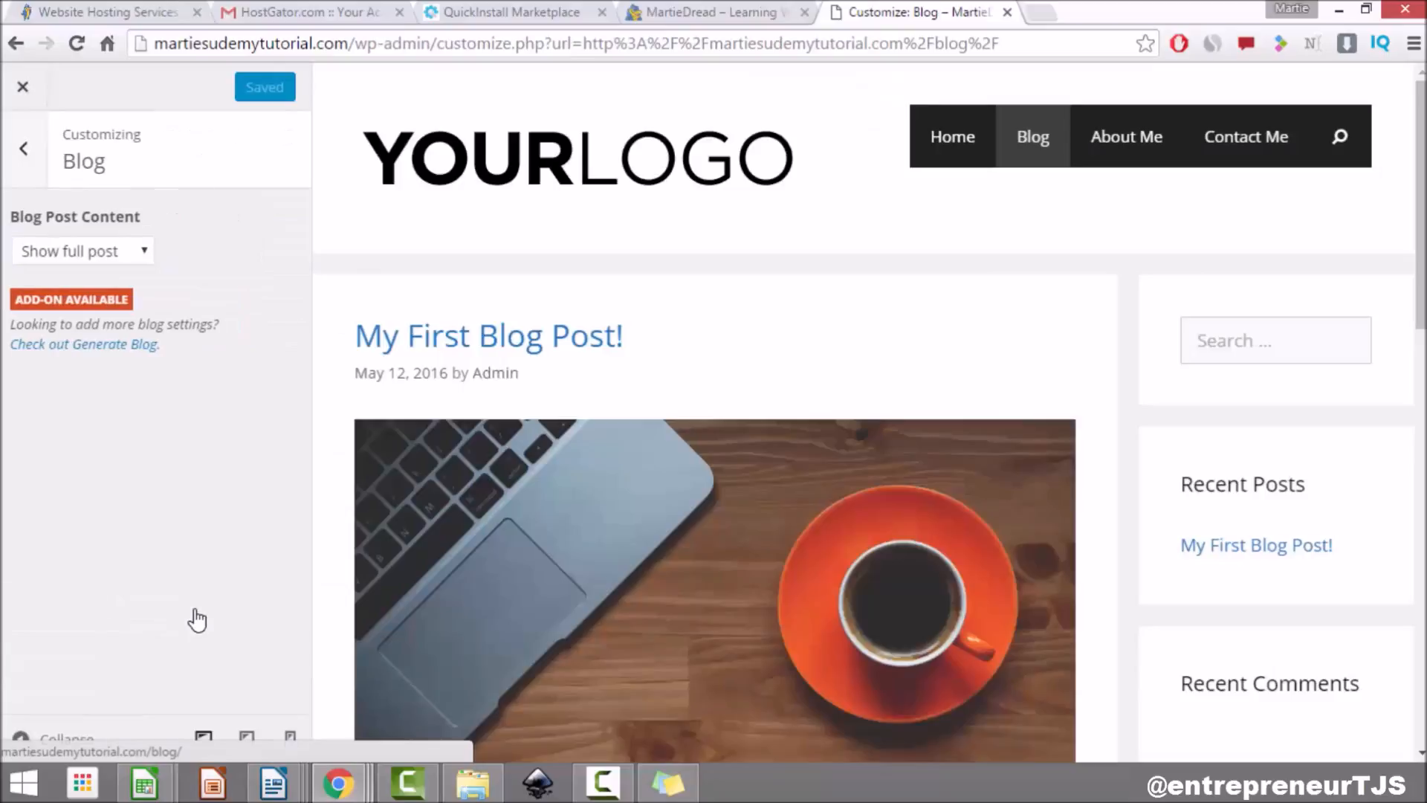
pyautogui.click(106, 252)
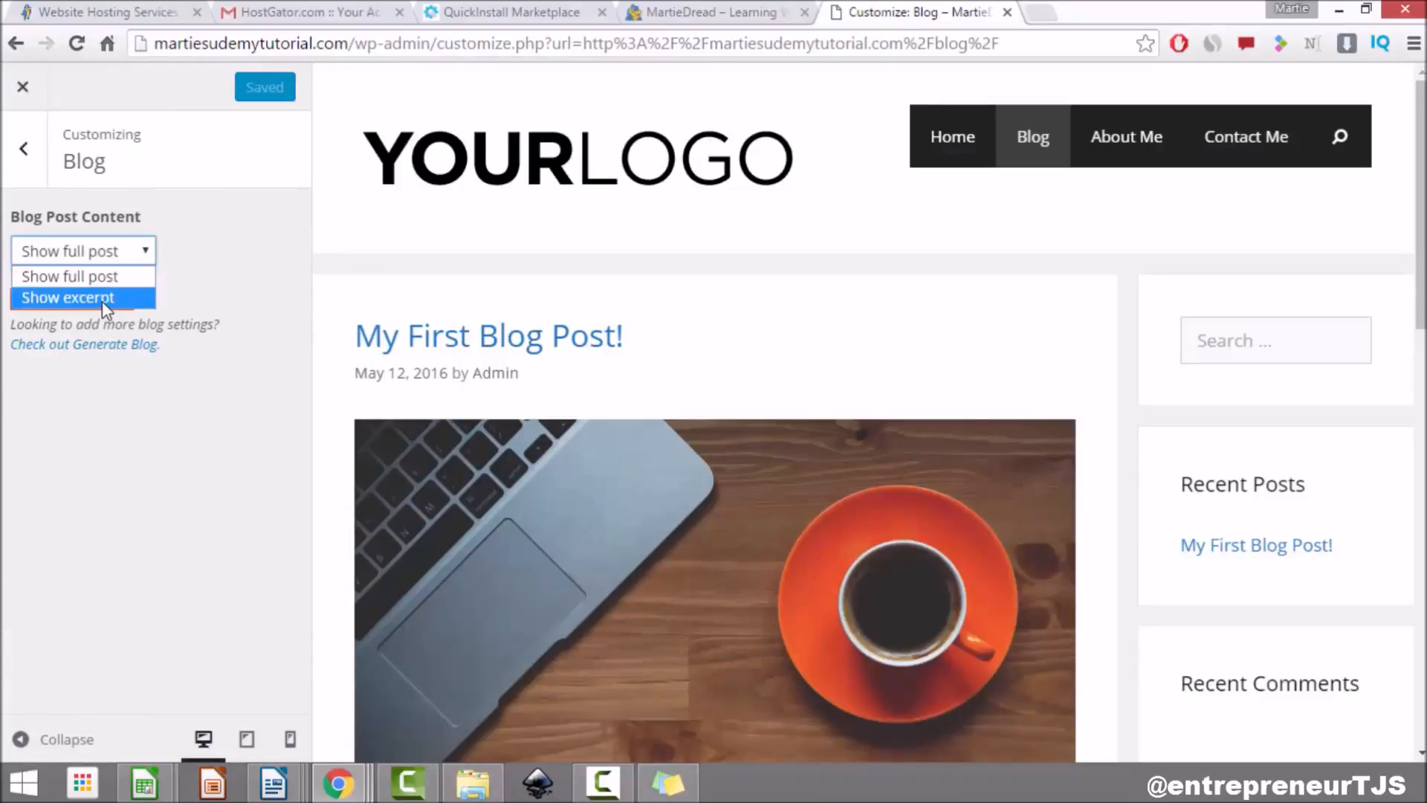
pyautogui.click(101, 300)
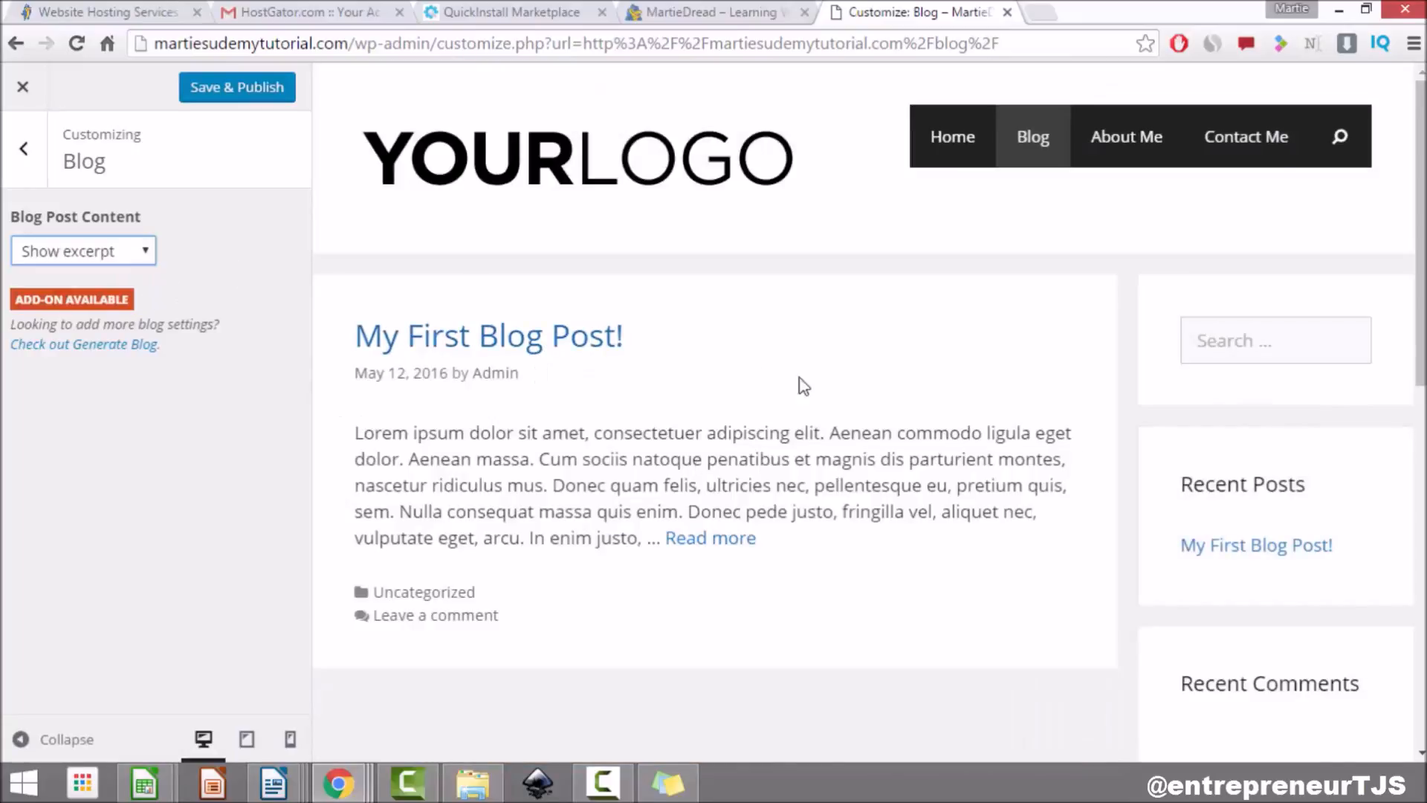
# Step: Check the excerpt in the live preview, Save & Publish the change, and exit the Customizer
pyautogui.scroll(-3, 815, 369)
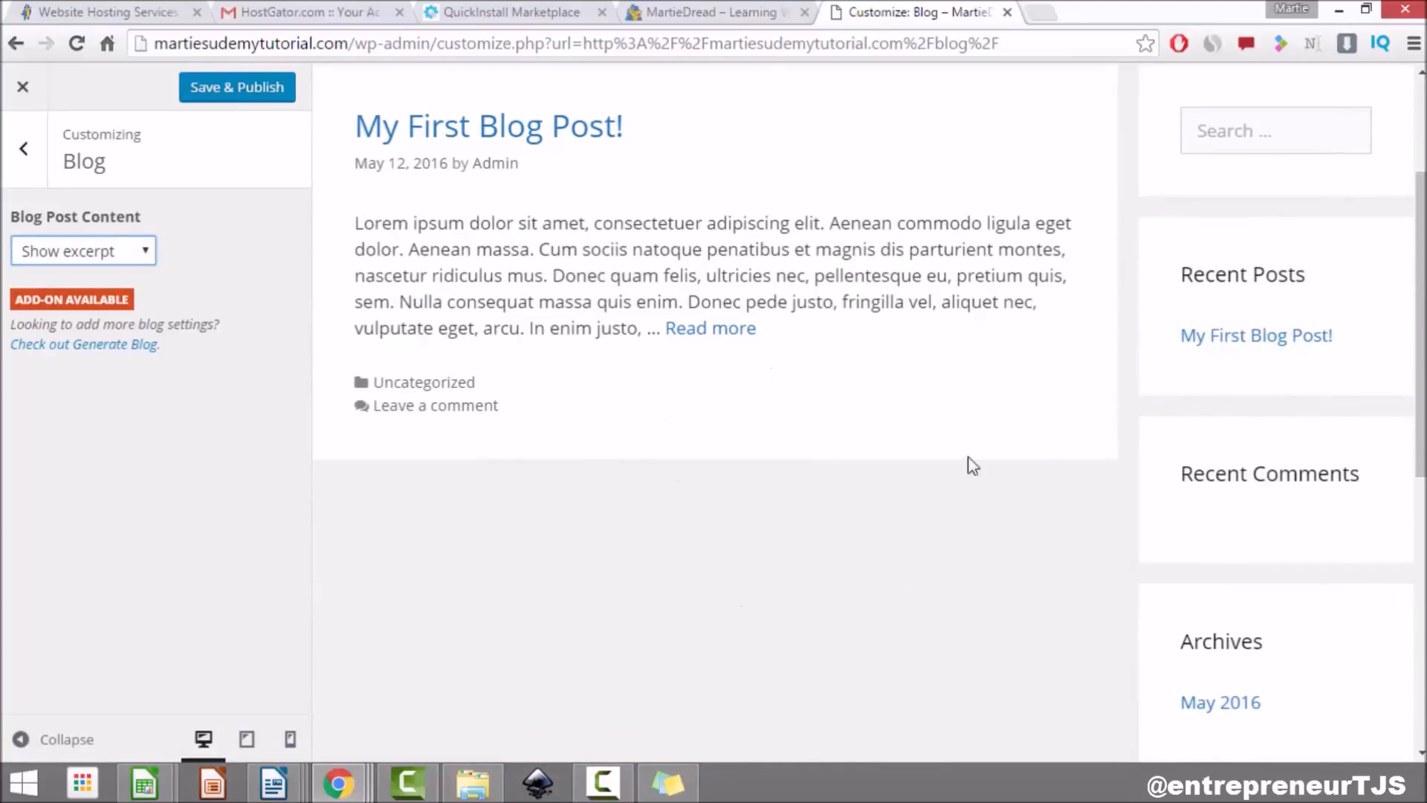
pyautogui.moveTo(363, 225); pyautogui.dragTo(858, 339)
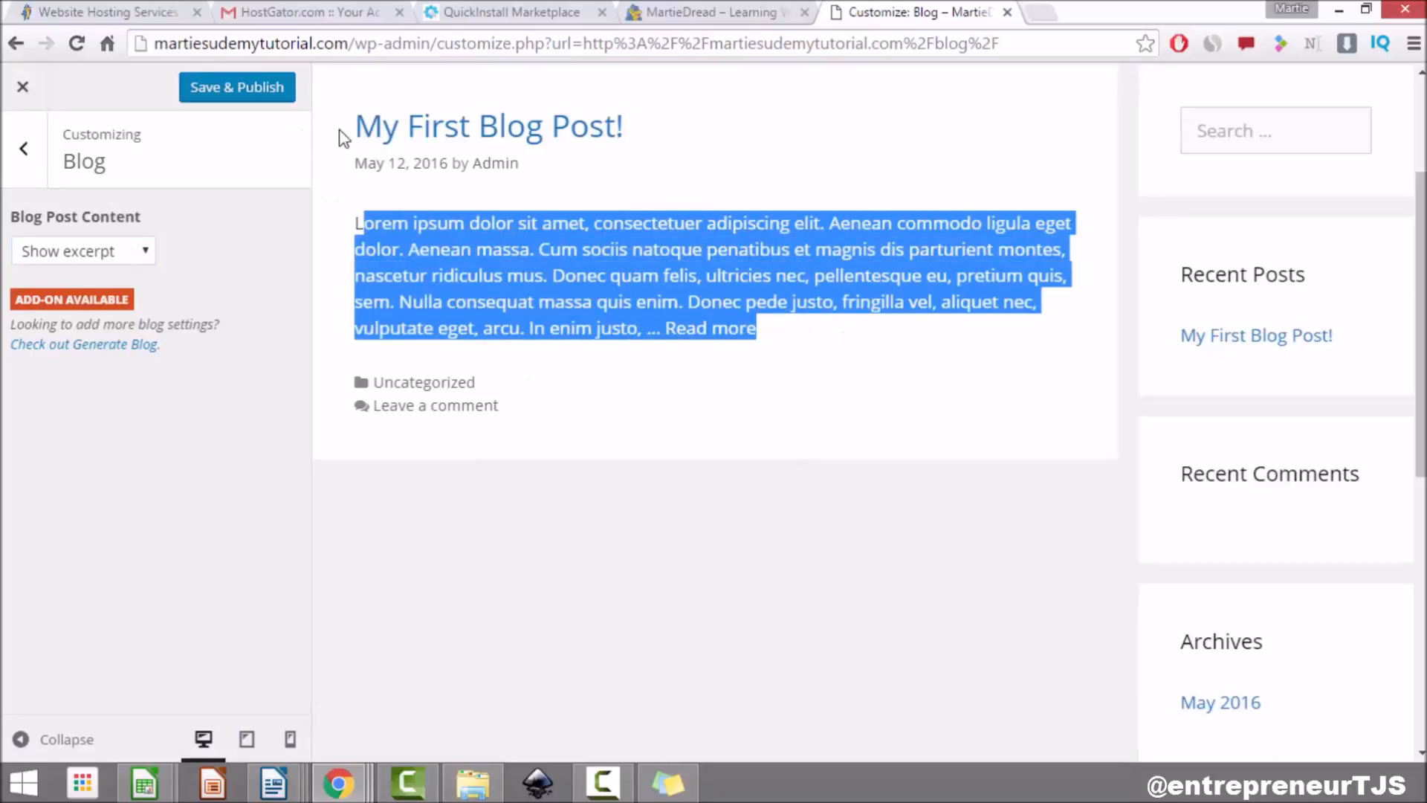
pyautogui.moveTo(341, 137); pyautogui.dragTo(689, 127)
pyautogui.click(830, 405)
pyautogui.scroll(1, 831, 405)
pyautogui.scroll(2, 830, 405)
pyautogui.scroll(-5, 559, 289)
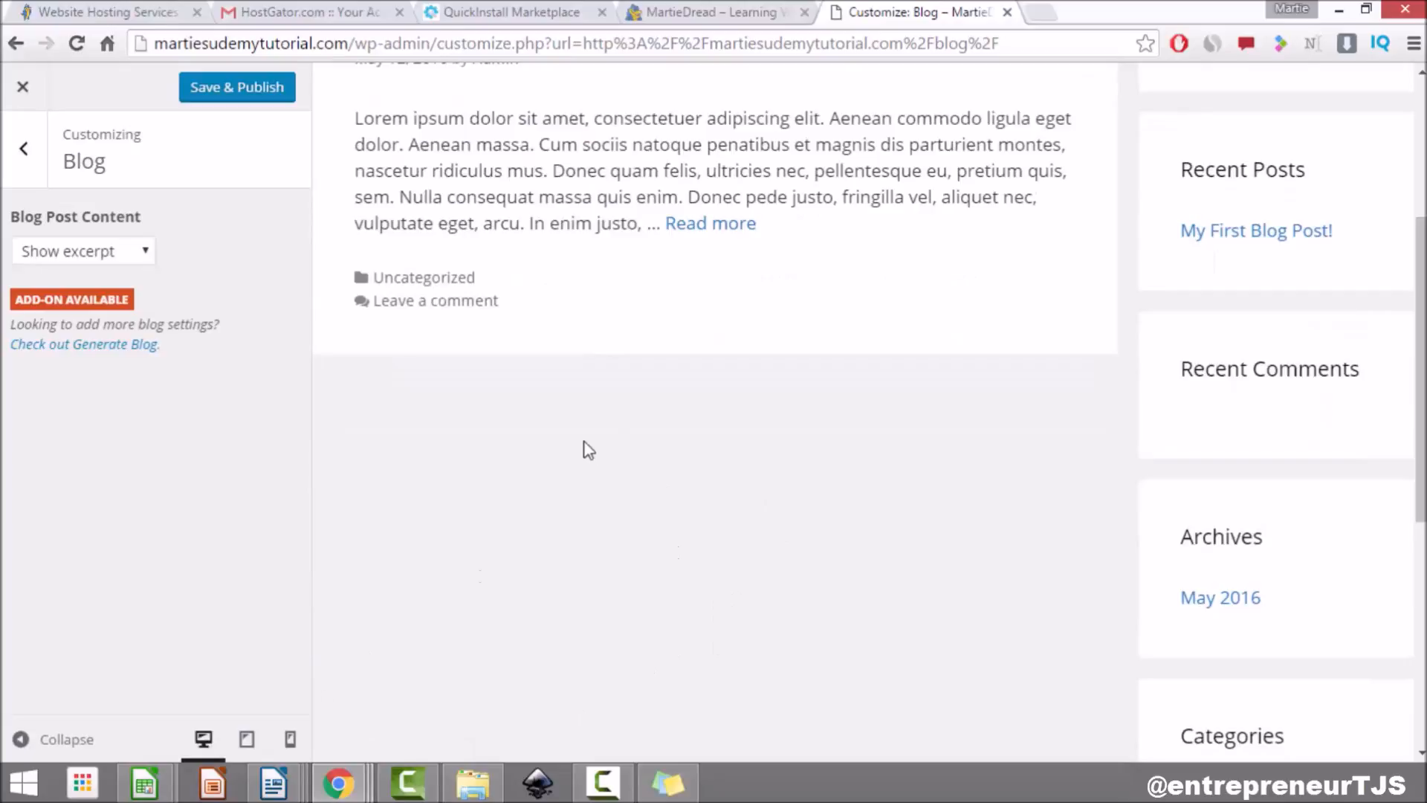
pyautogui.scroll(-7, 587, 450)
pyautogui.scroll(12, 695, 414)
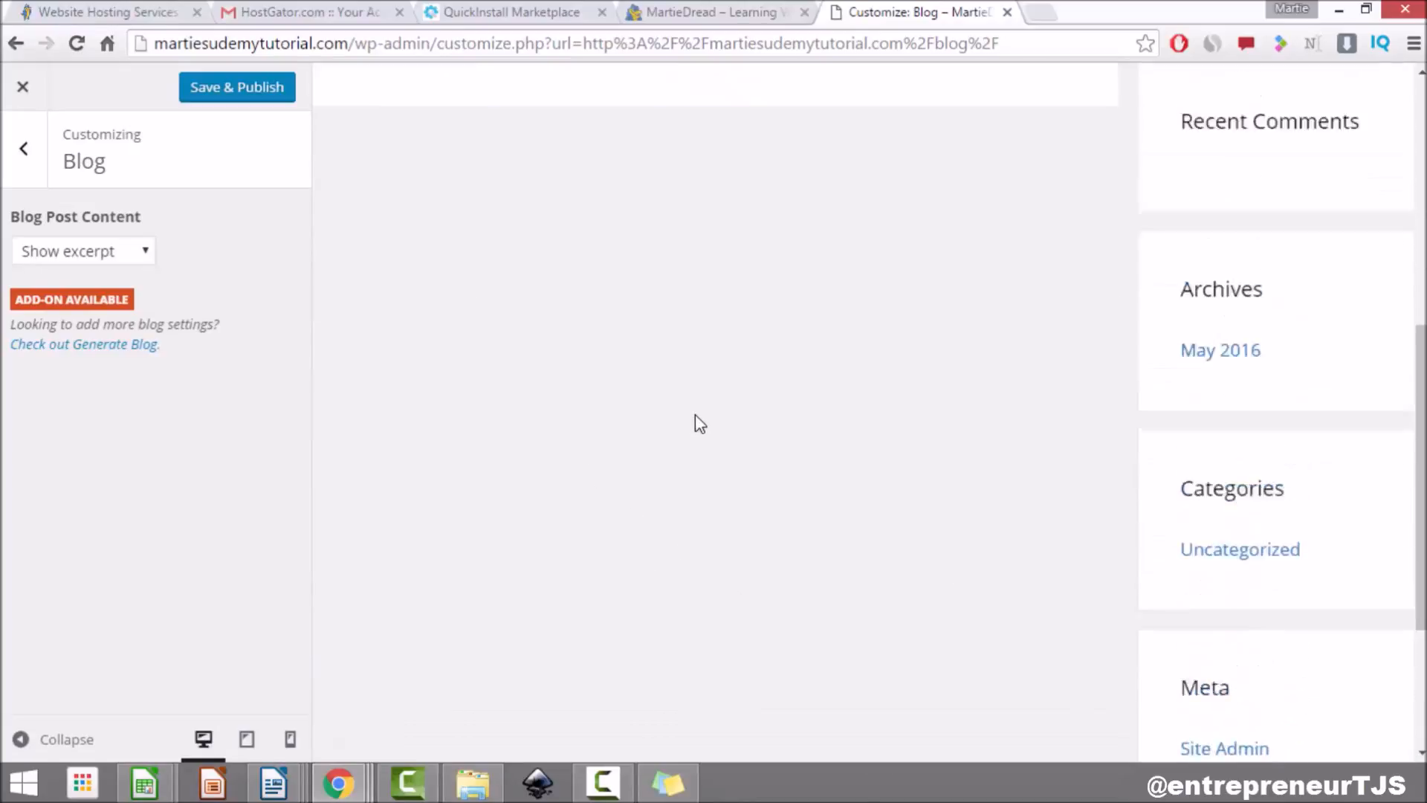
pyautogui.click(236, 97)
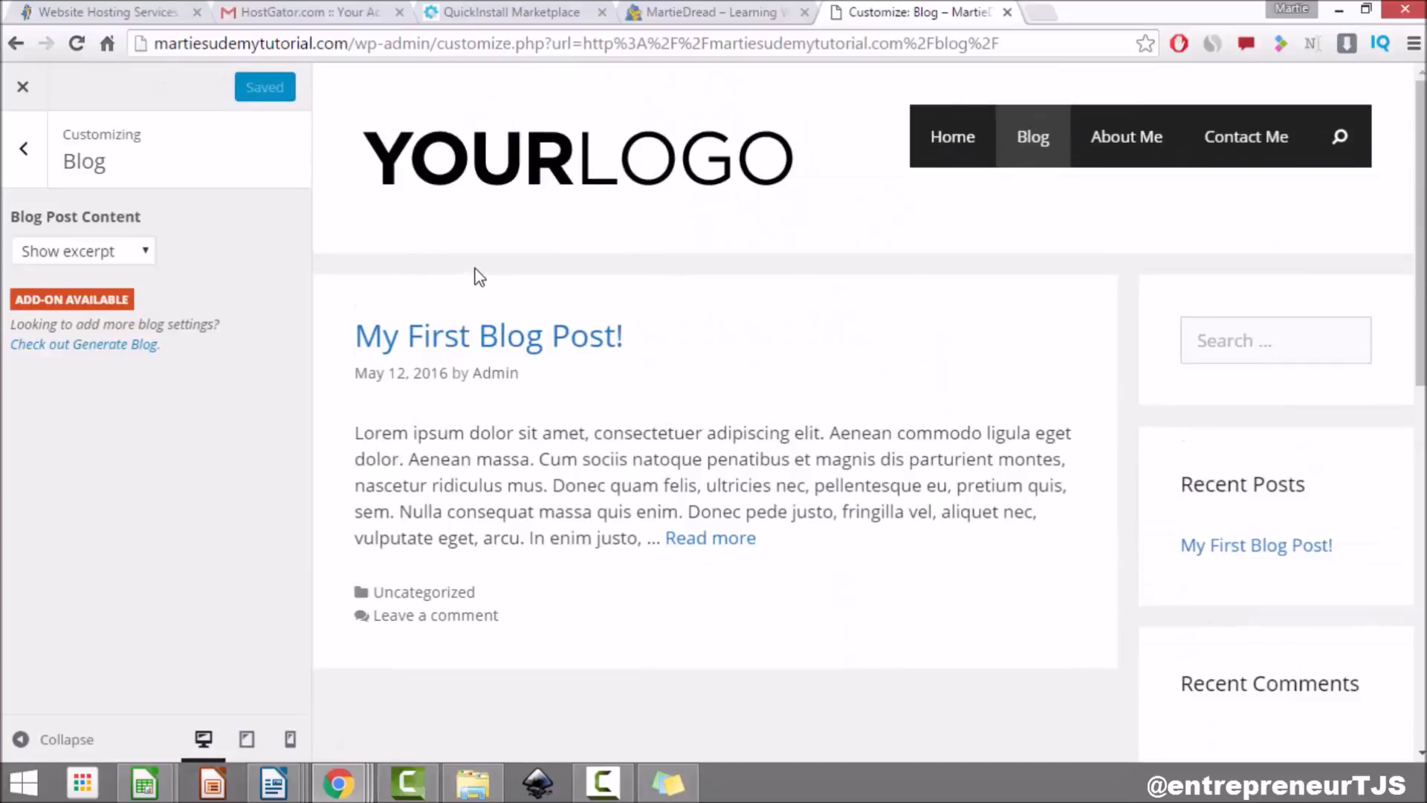
pyautogui.click(23, 87)
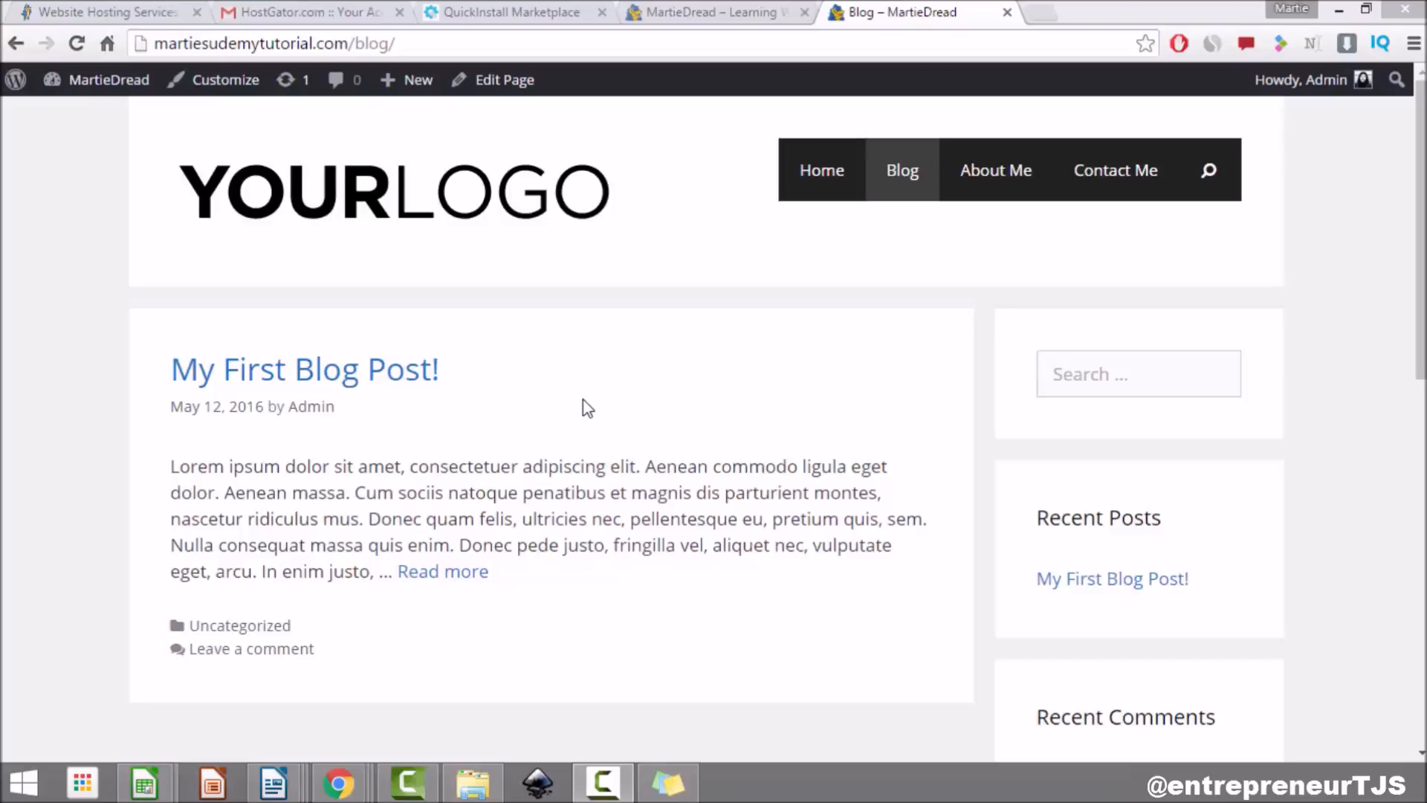
# Step: Scroll through the live Blog page to review the excerpted post and sidebar
pyautogui.scroll(-10, 1302, 411)
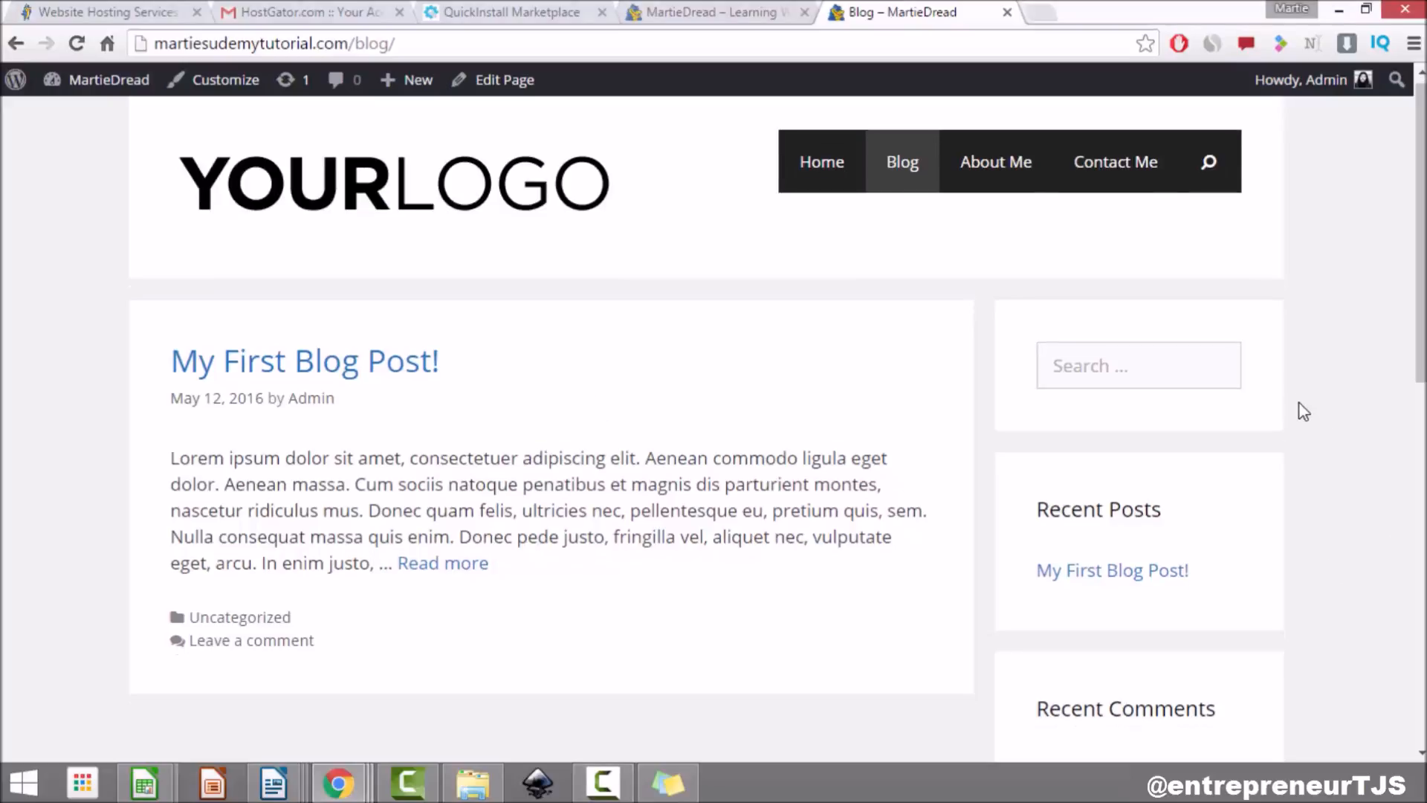
pyautogui.scroll(10, 1295, 420)
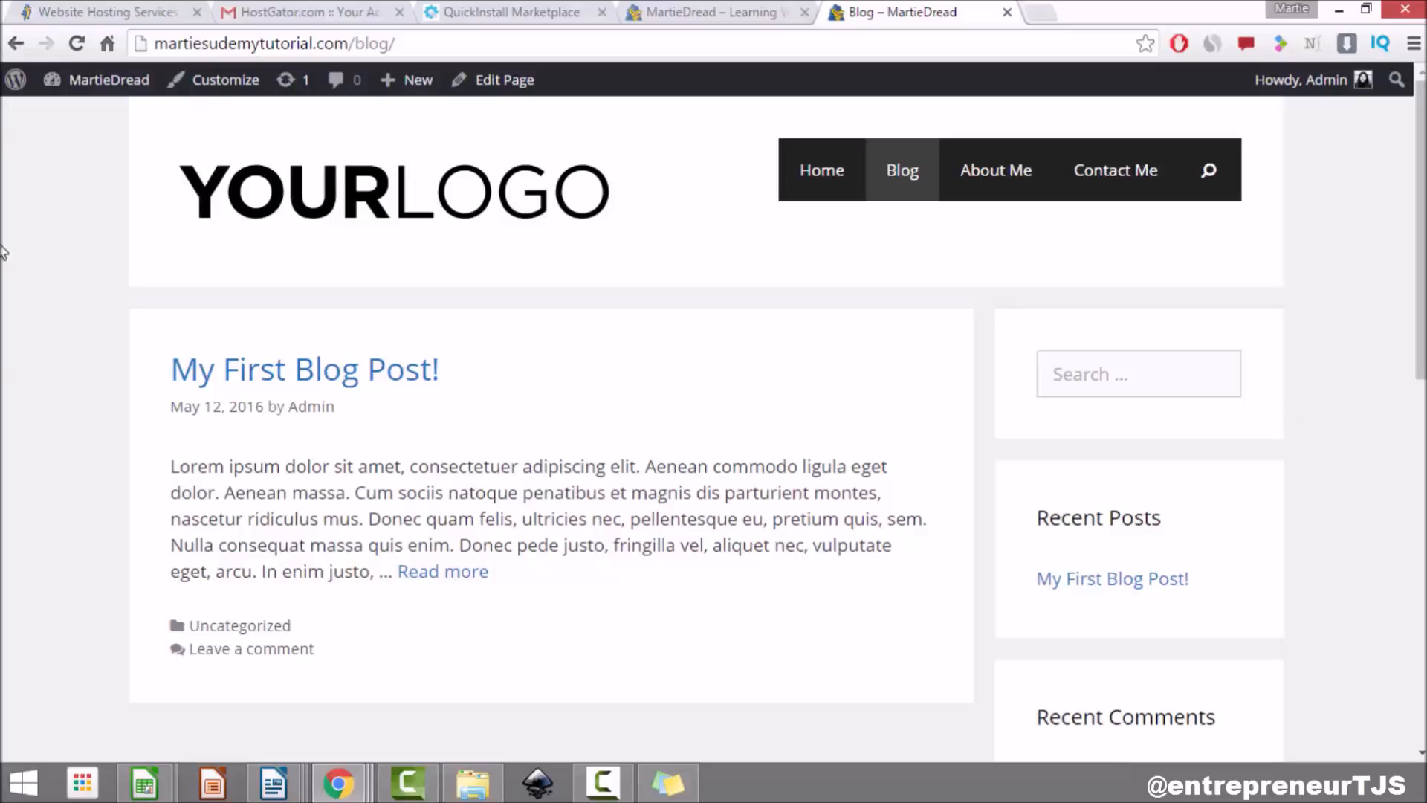
# Step: Search Add New Plugins for 'simple', then install and activate Simple Share Buttons Adder
pyautogui.click(145, 119)
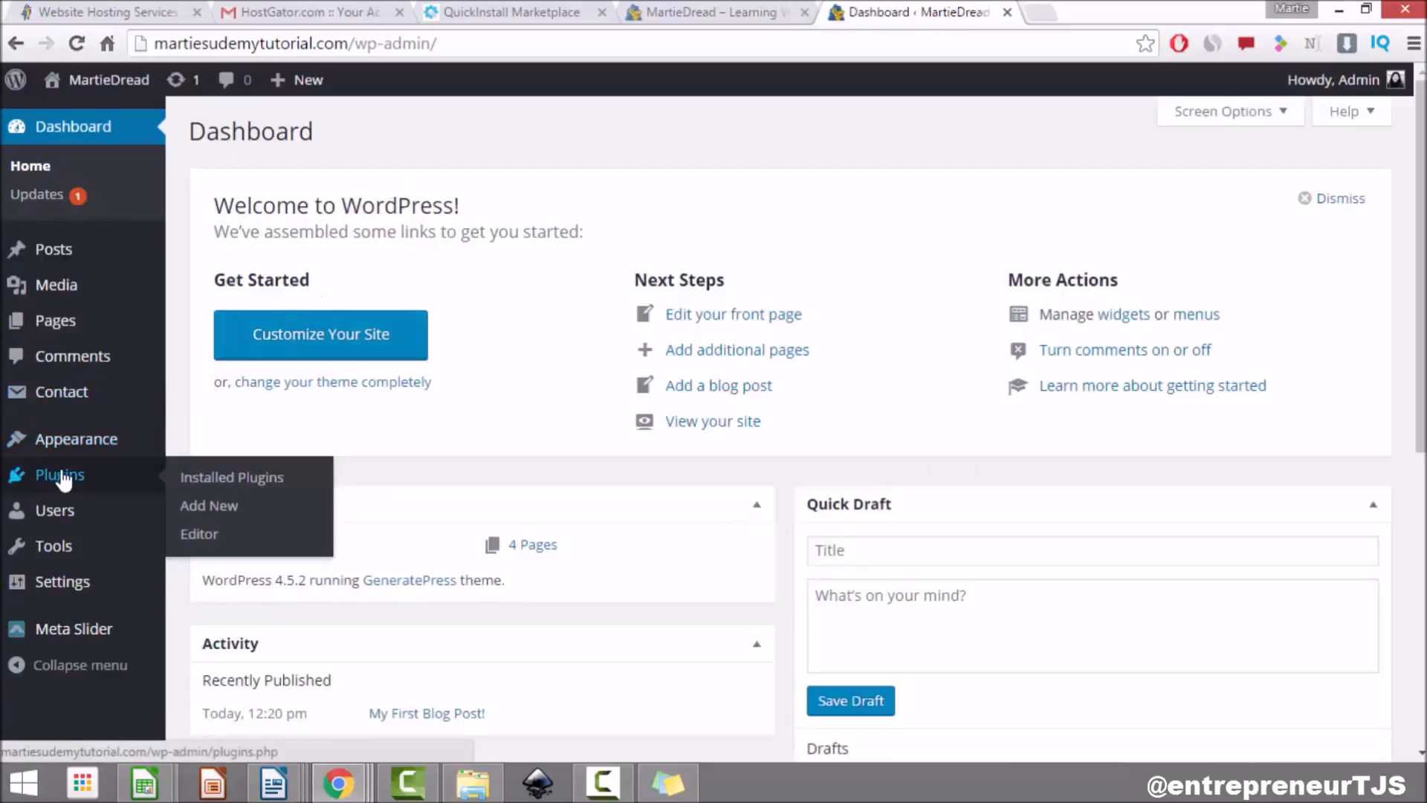
pyautogui.click(64, 479)
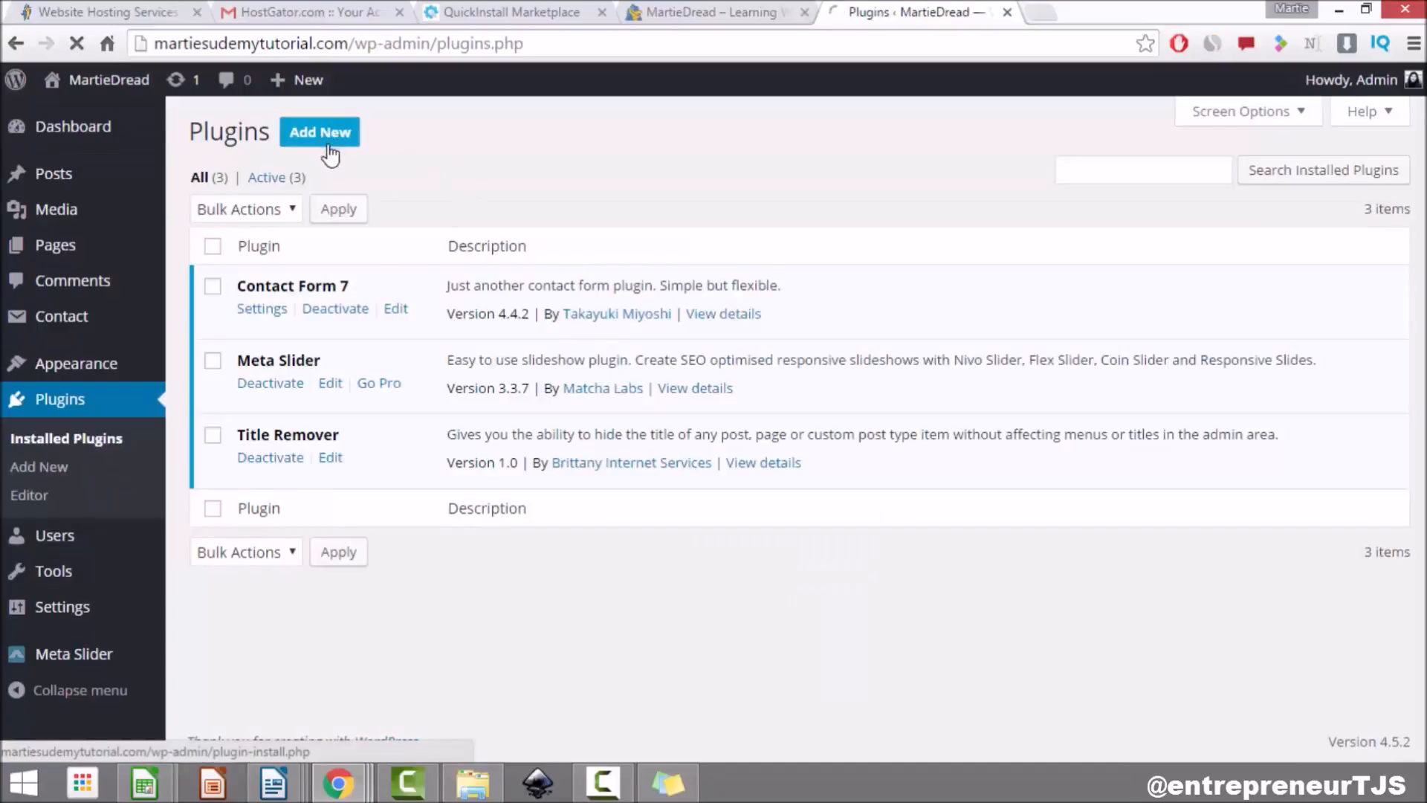
pyautogui.click(331, 154)
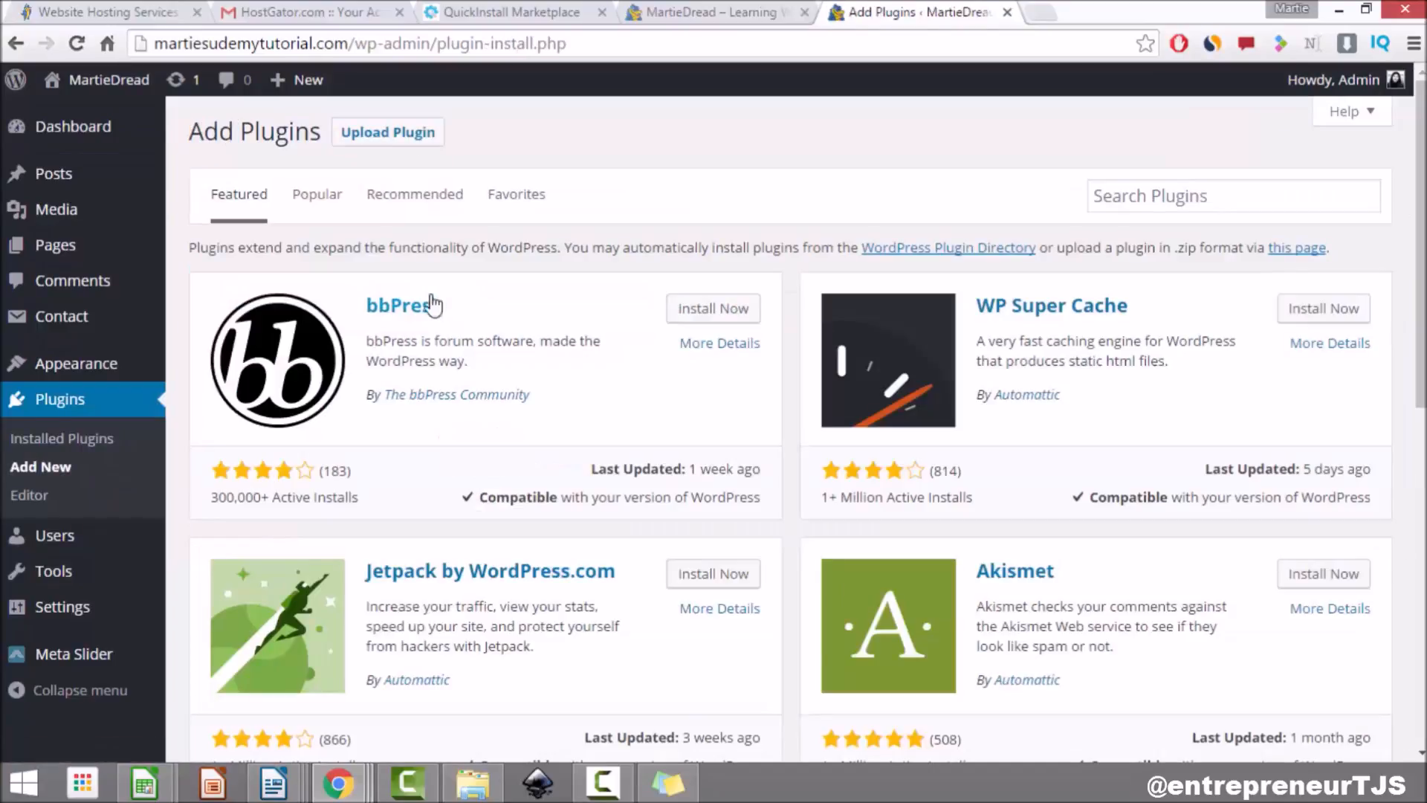
pyautogui.click(1176, 199)
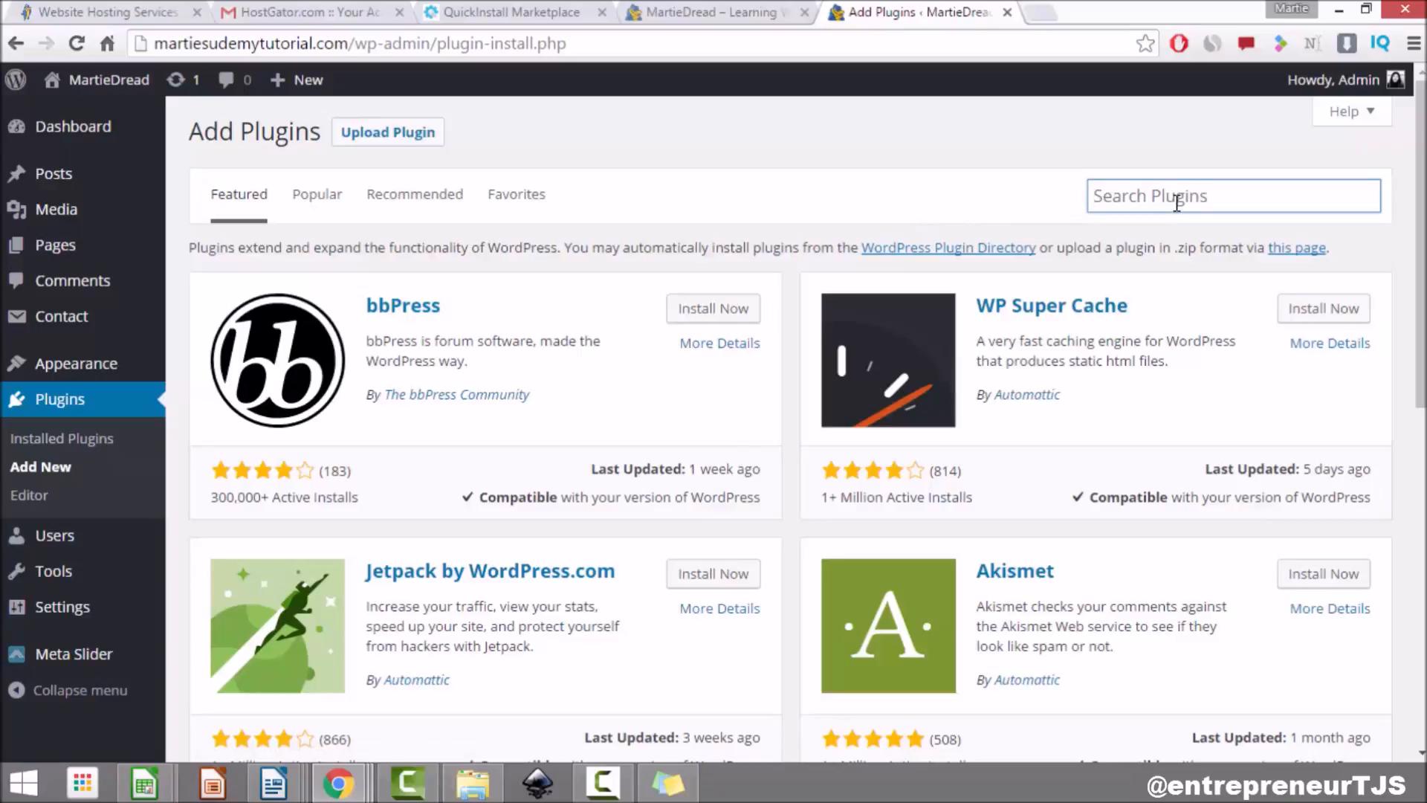
pyautogui.write('simple share buttons adder')
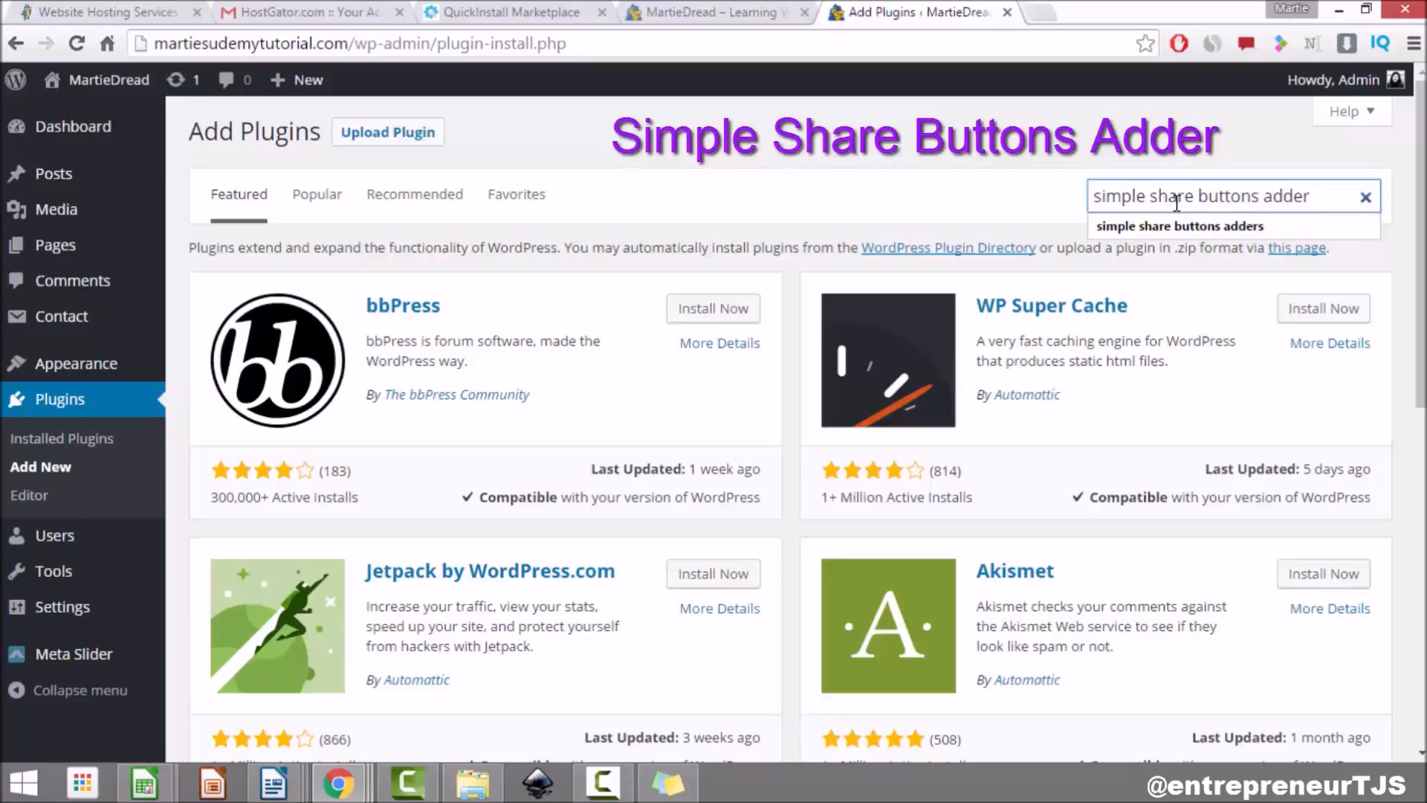
pyautogui.press('Return')
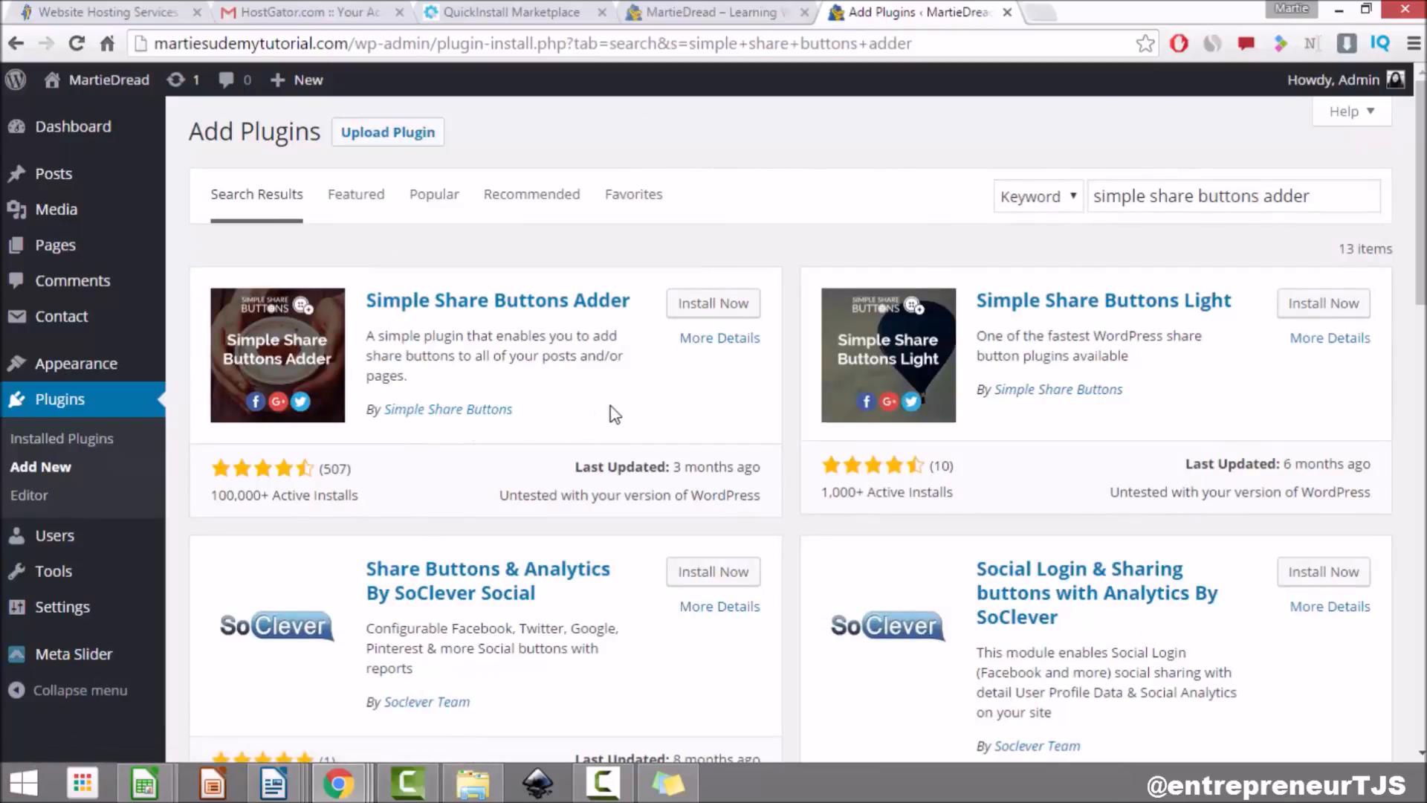
pyautogui.click(725, 303)
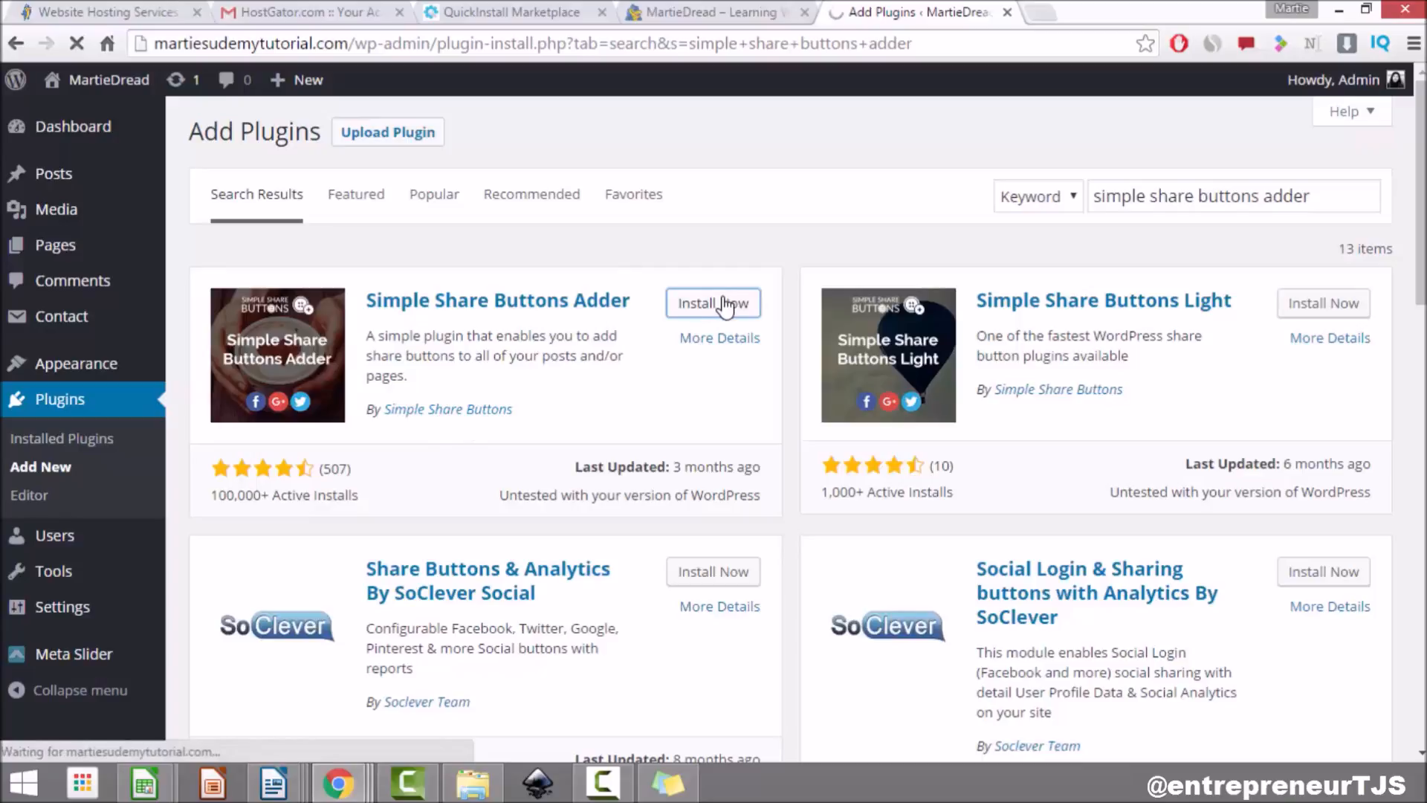
pyautogui.click(262, 308)
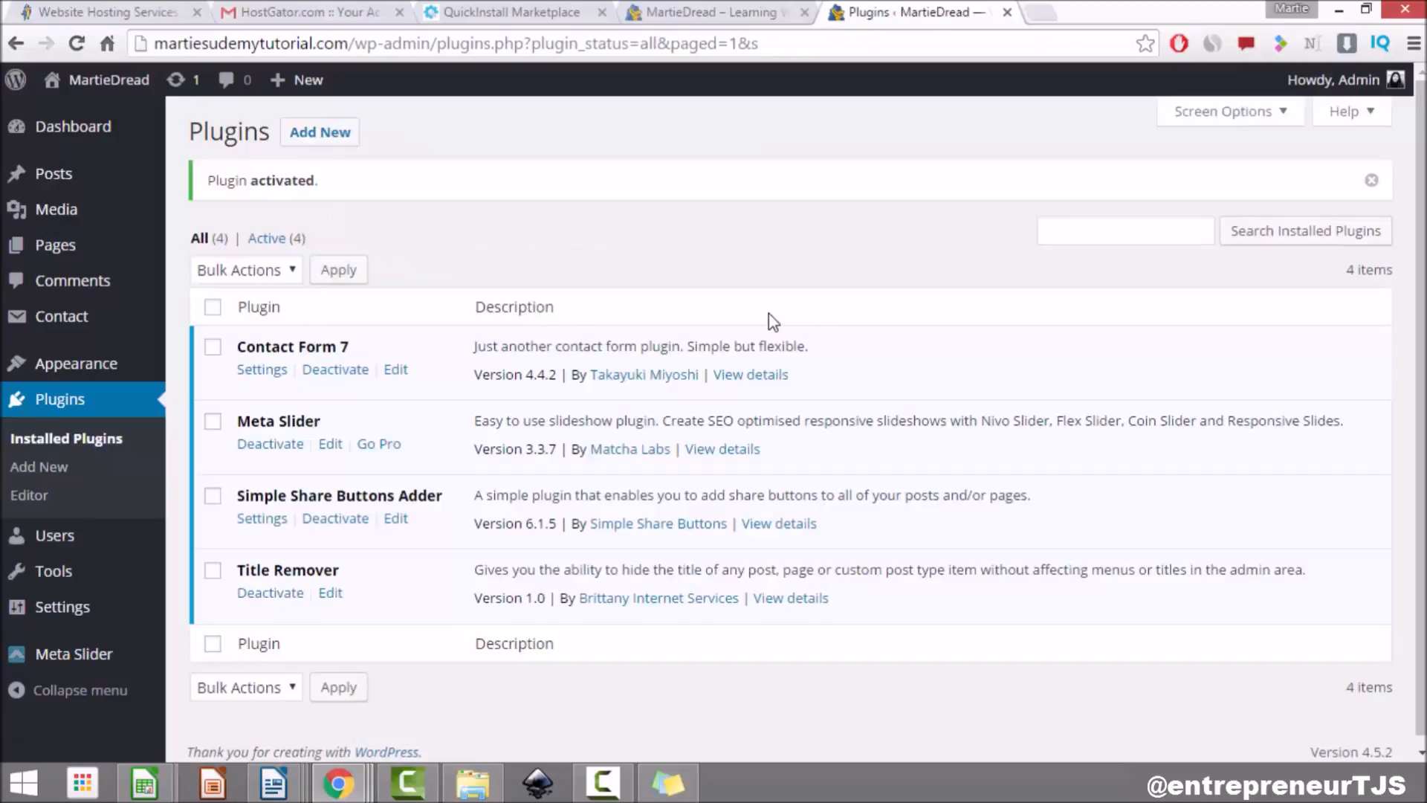
# Step: In Settings > Share Buttons, turn Posts on and keep placement set to After
pyautogui.click(75, 617)
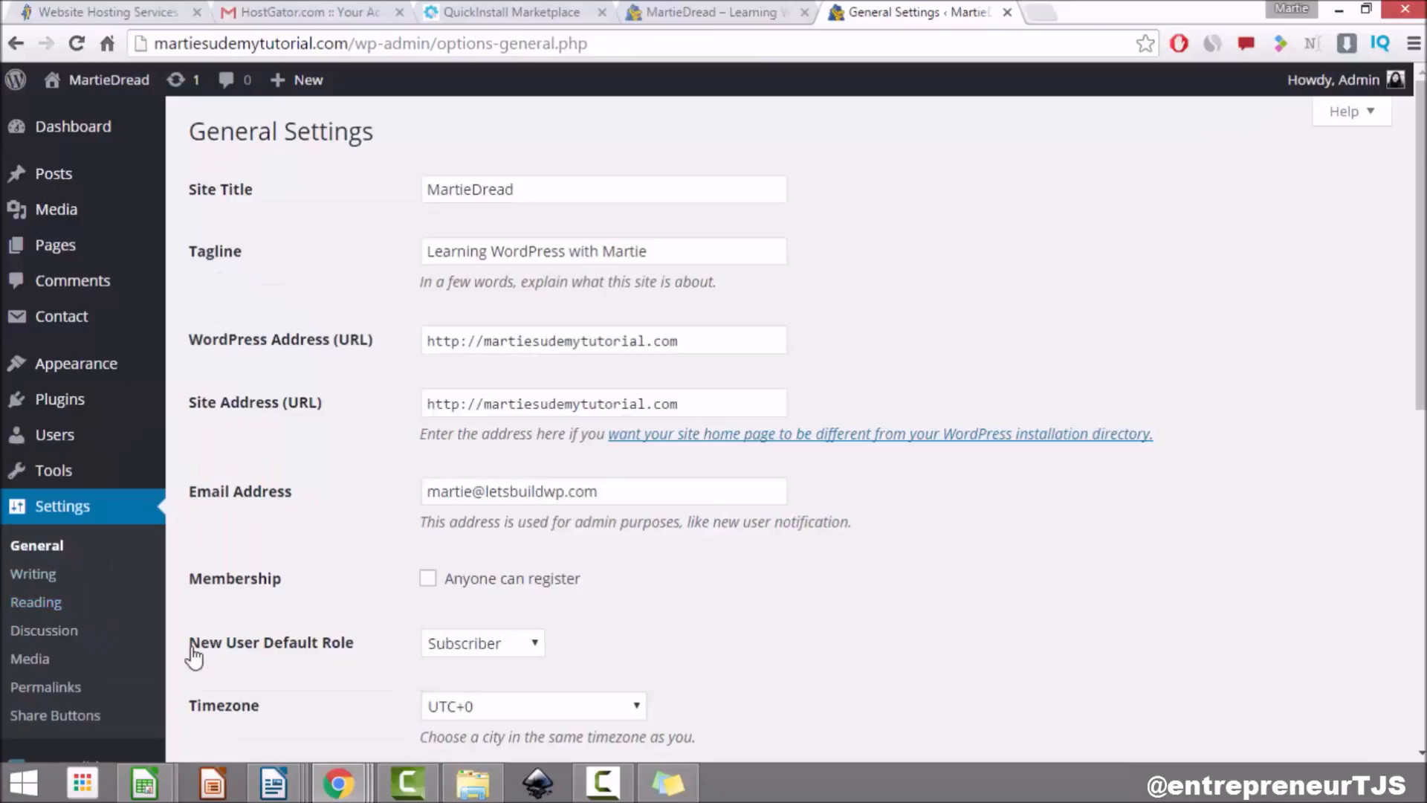
pyautogui.click(80, 718)
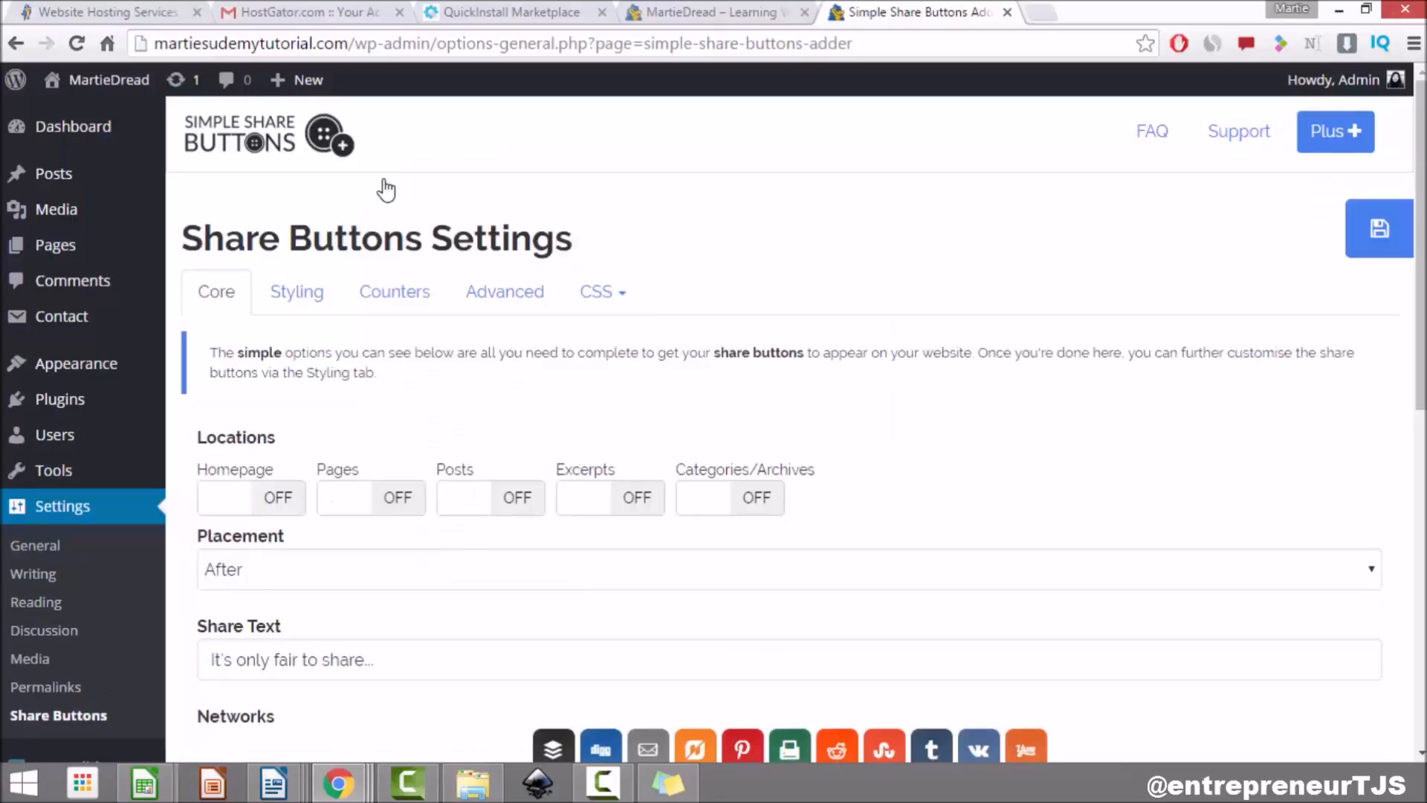
pyautogui.scroll(-3, 386, 190)
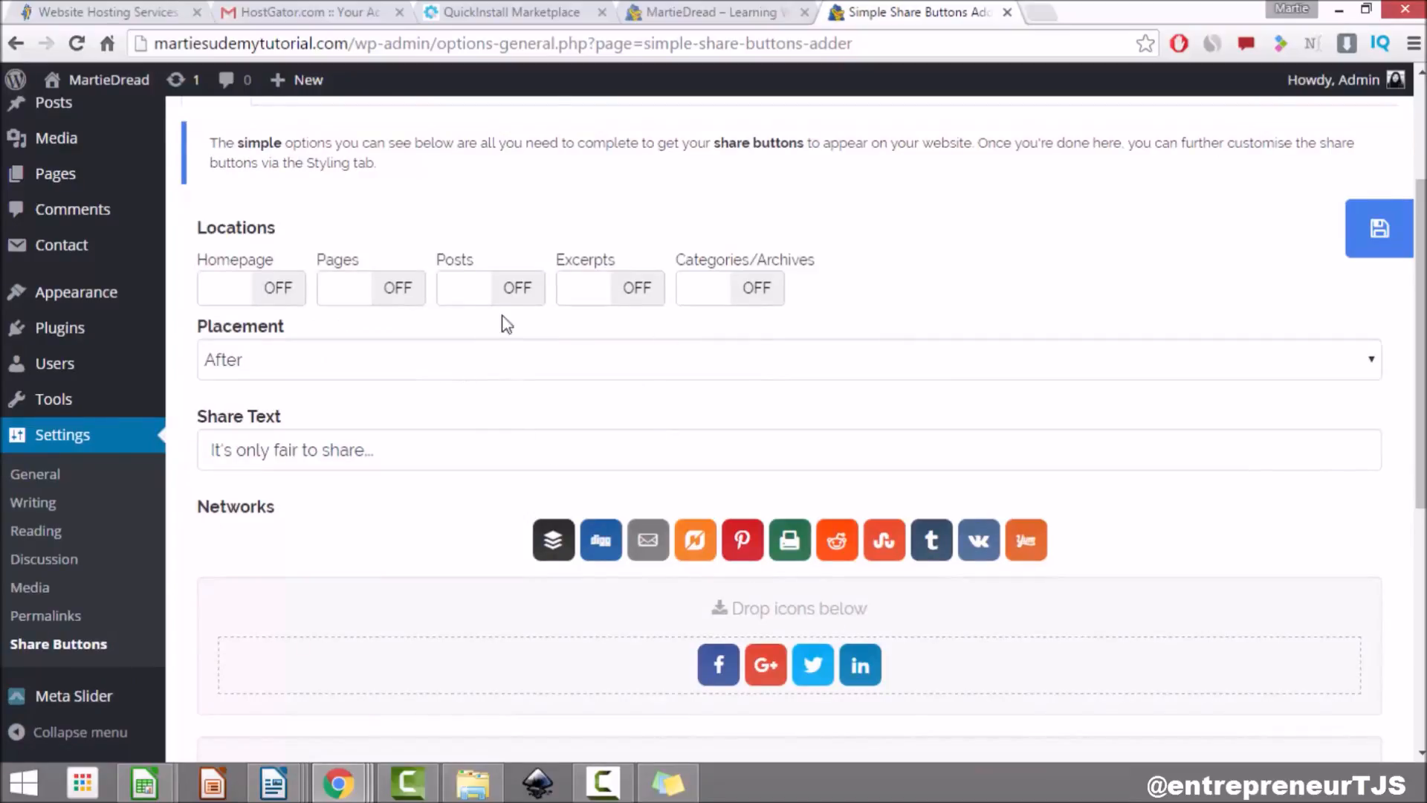
pyautogui.click(515, 290)
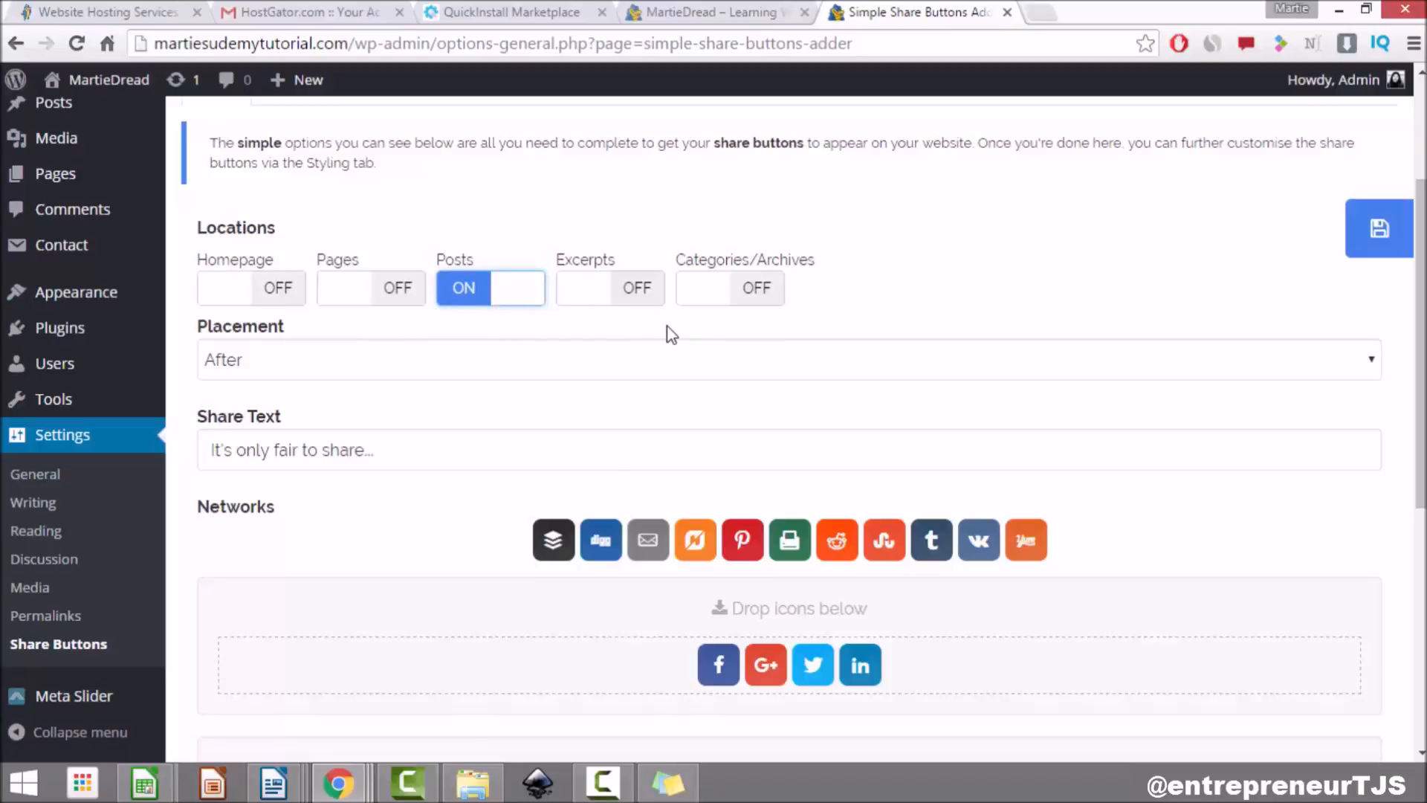
pyautogui.click(421, 369)
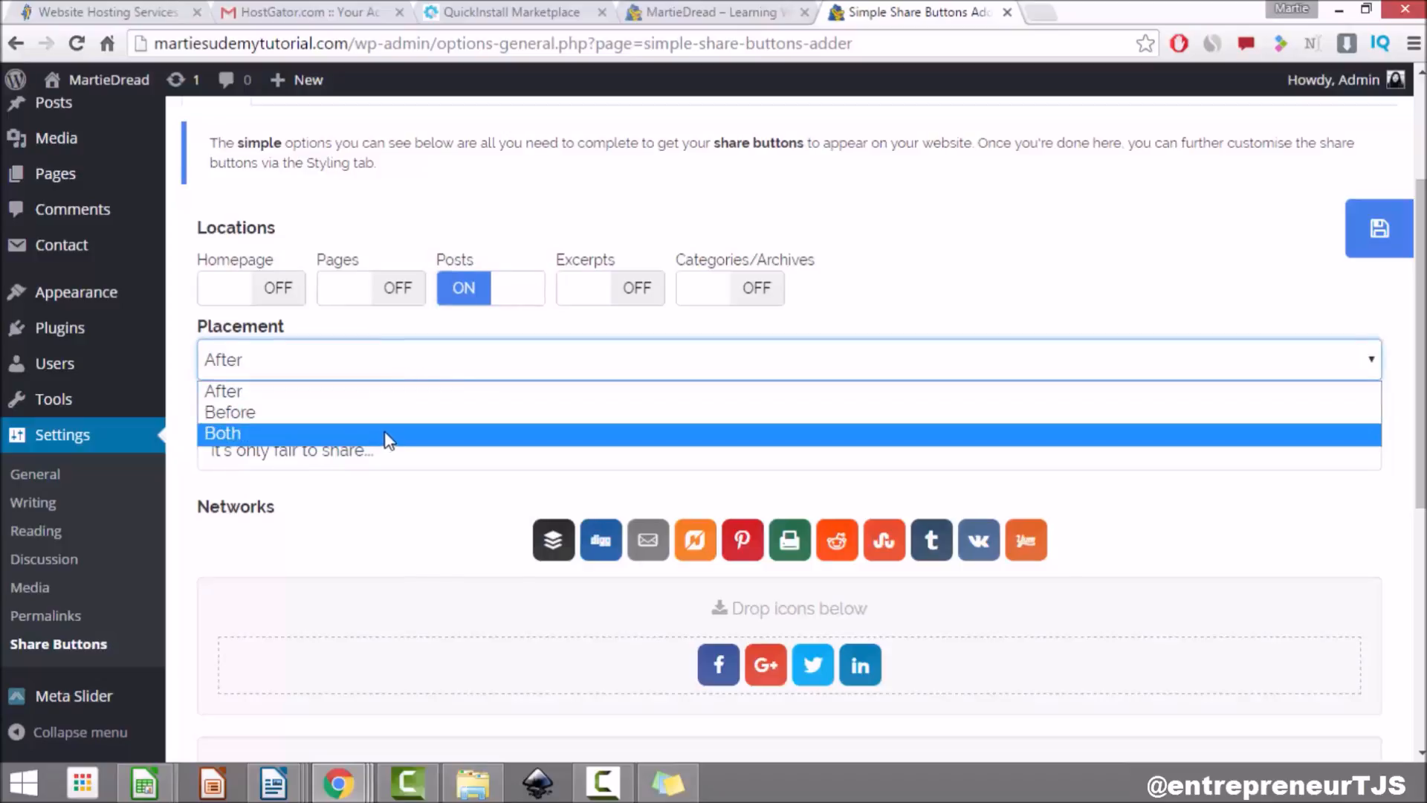
pyautogui.click(392, 398)
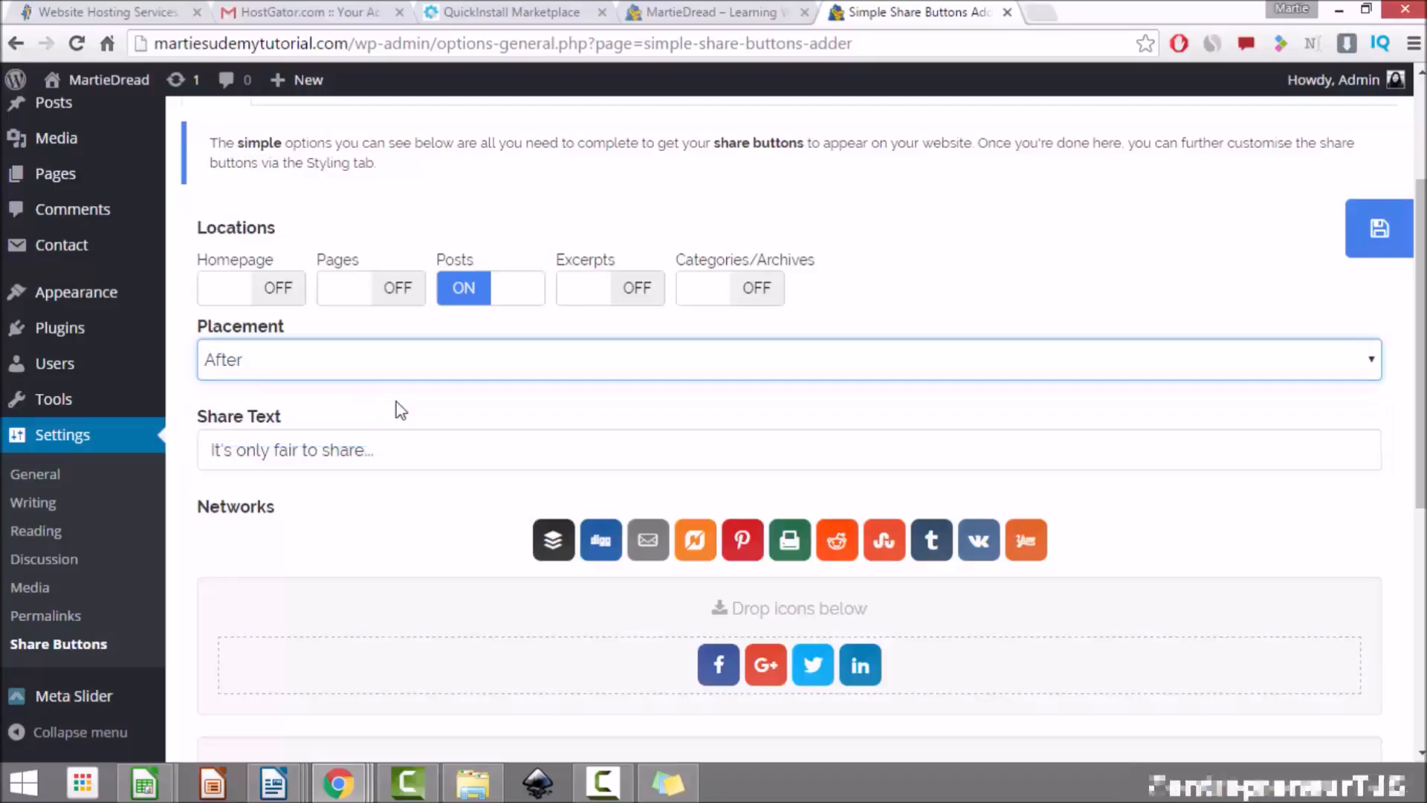
pyautogui.click(392, 397)
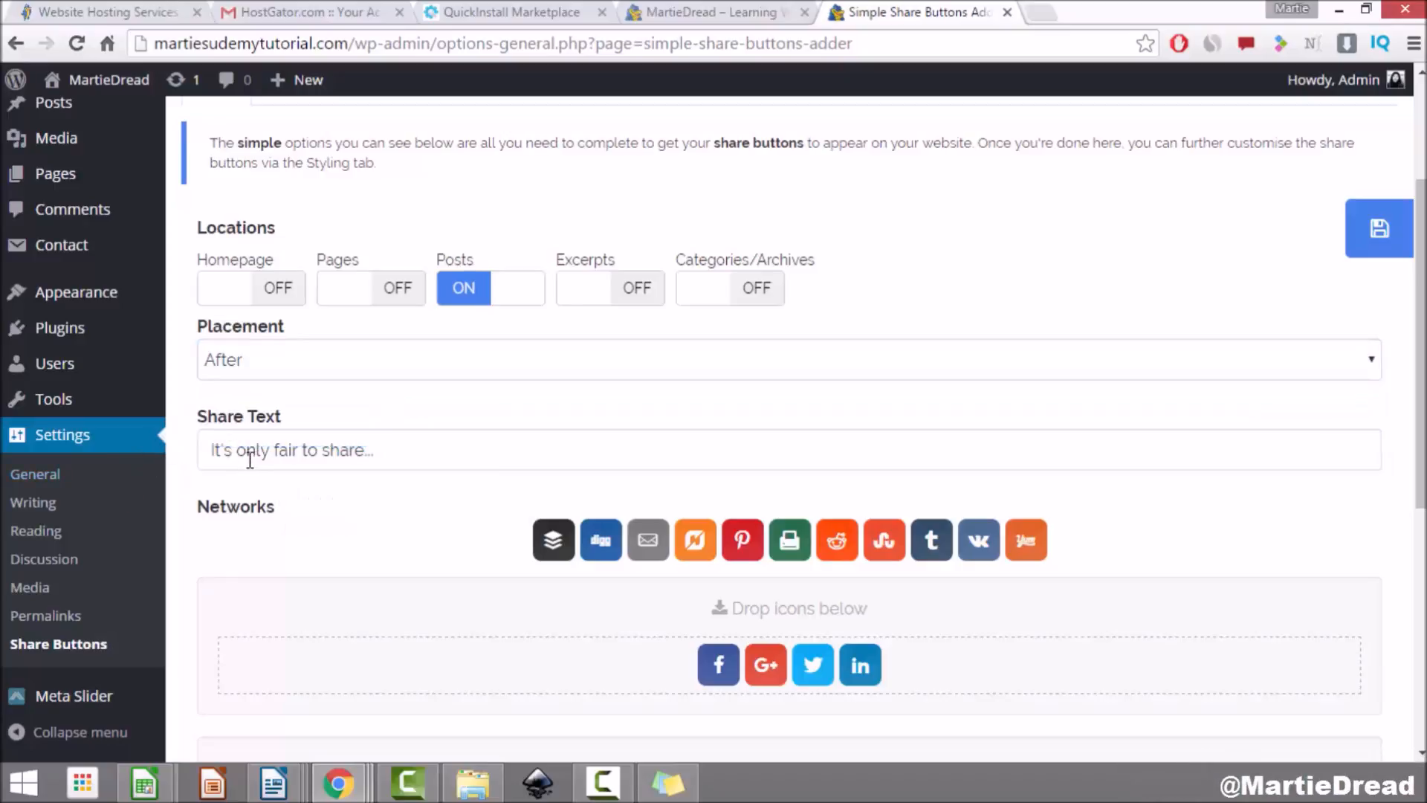
# Step: Delete the default Share Text value so the field is empty
pyautogui.moveTo(377, 451); pyautogui.dragTo(213, 442)
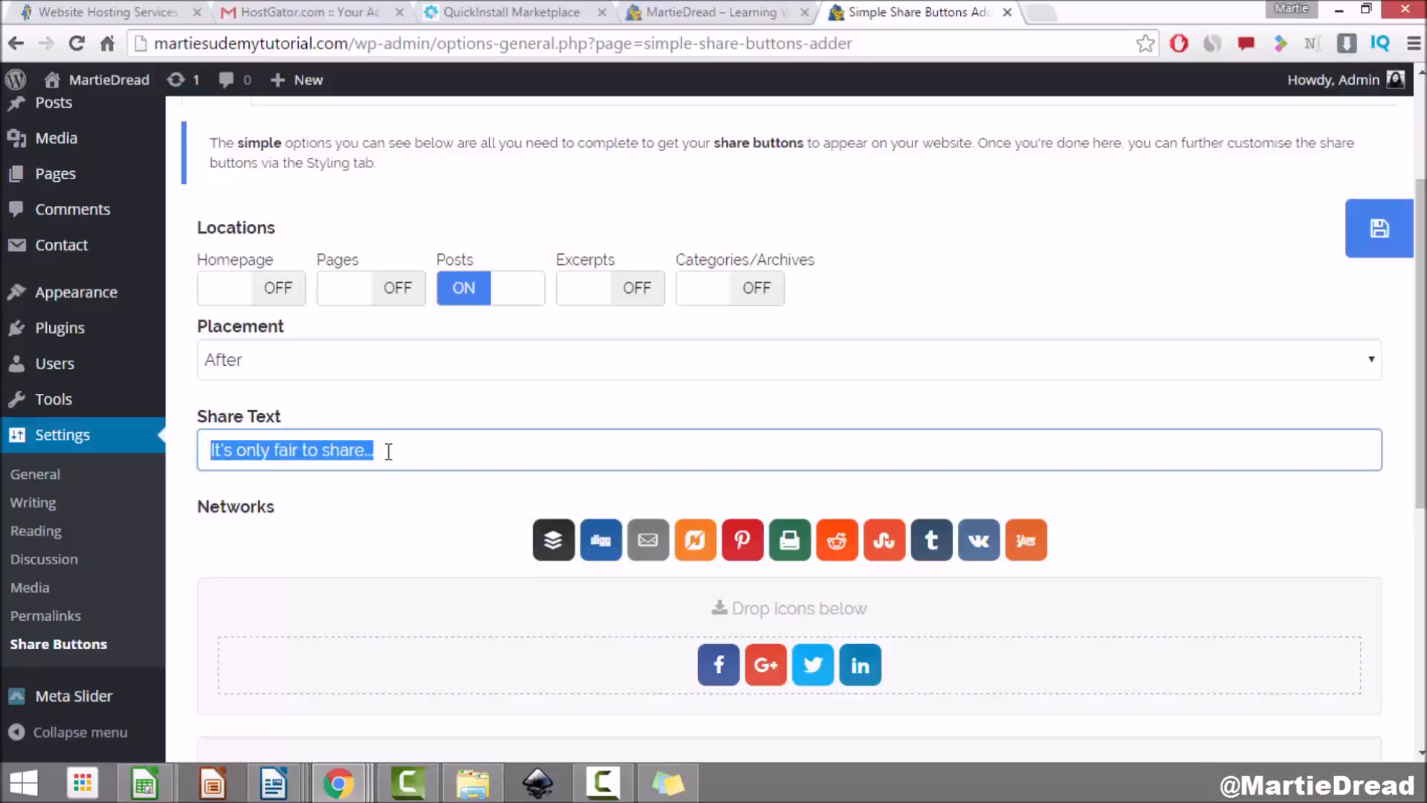
pyautogui.press('BackSpace')
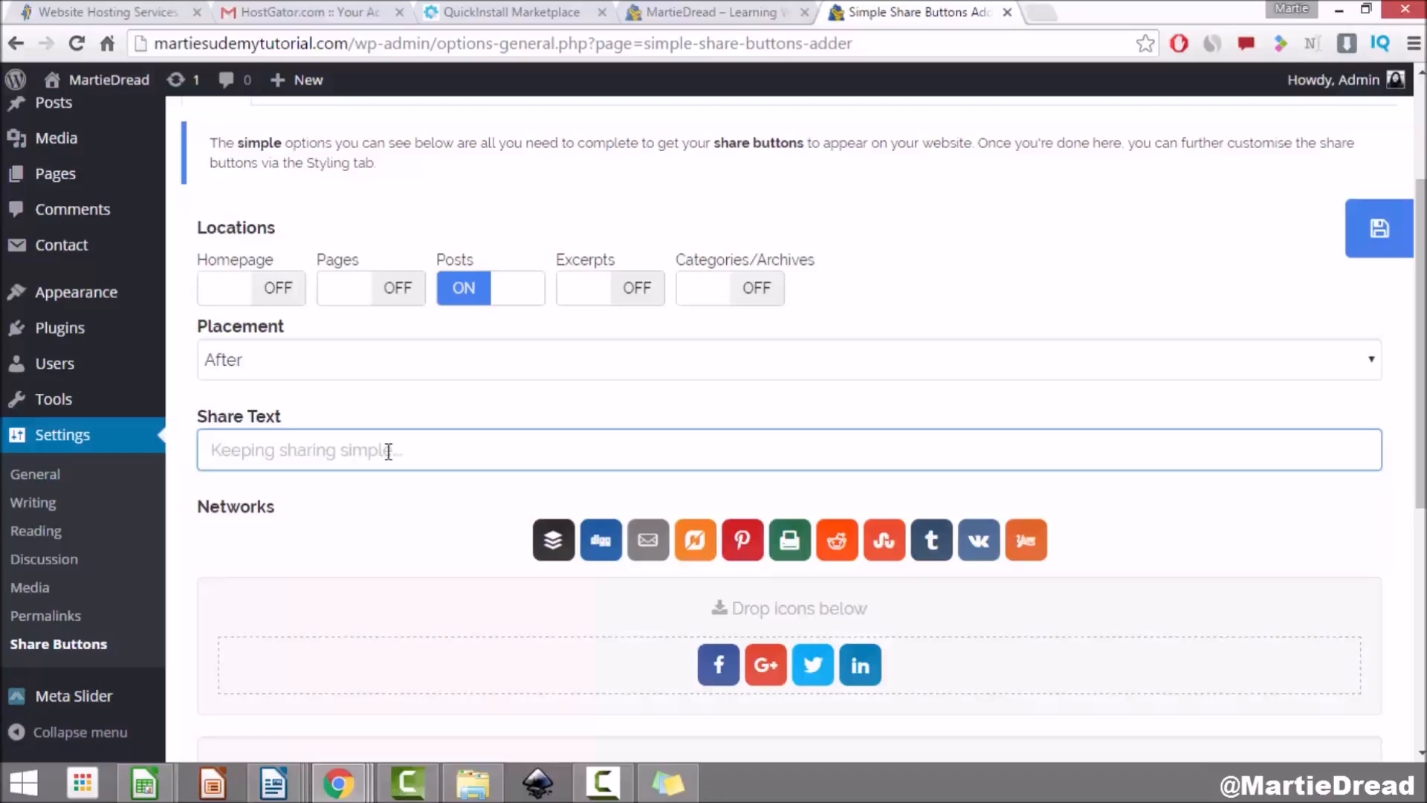
pyautogui.click(427, 399)
pyautogui.scroll(-3, 417, 405)
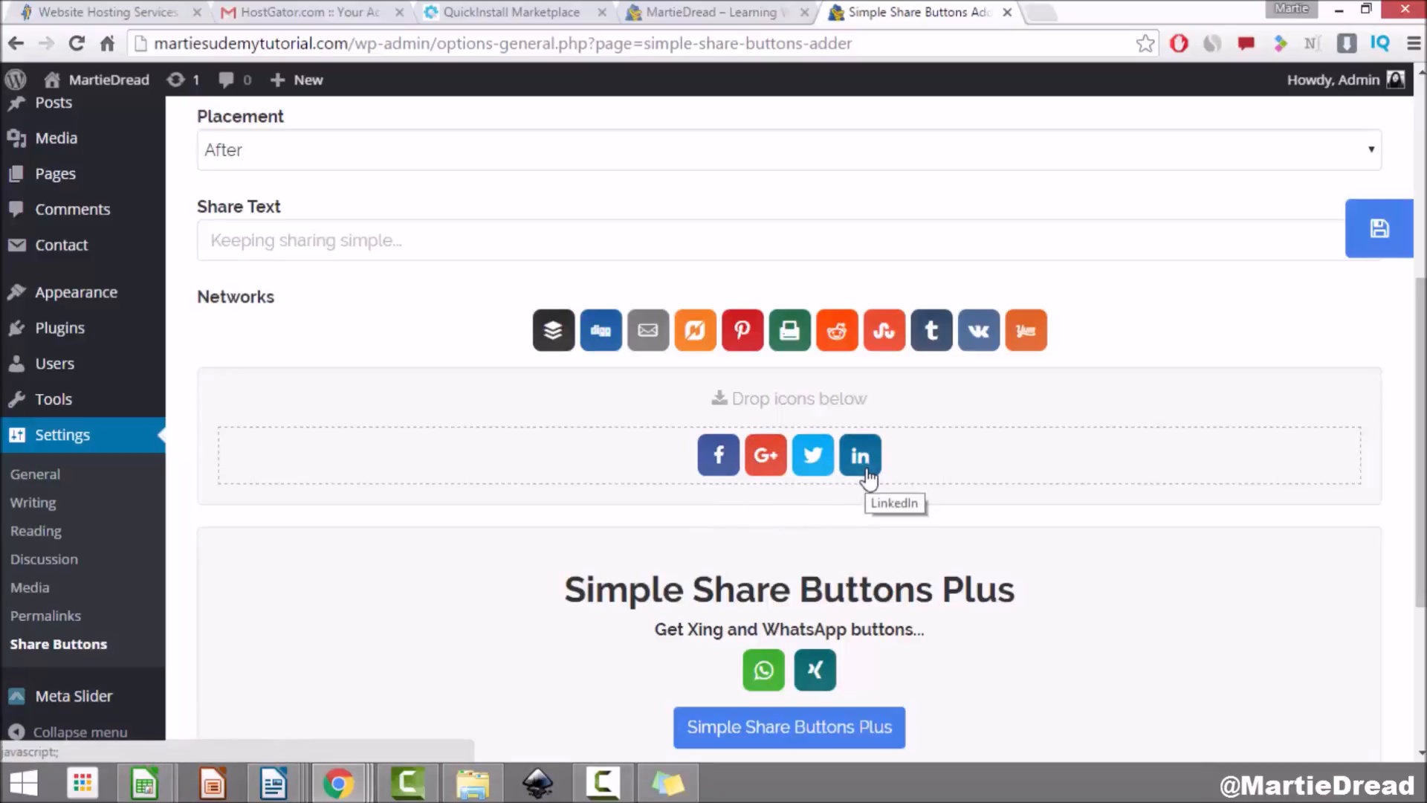
# Step: Drag Tumblr and Pinterest into the selected share networks and save the settings
pyautogui.moveTo(928, 346); pyautogui.dragTo(892, 465)
pyautogui.moveTo(765, 330); pyautogui.dragTo(929, 472)
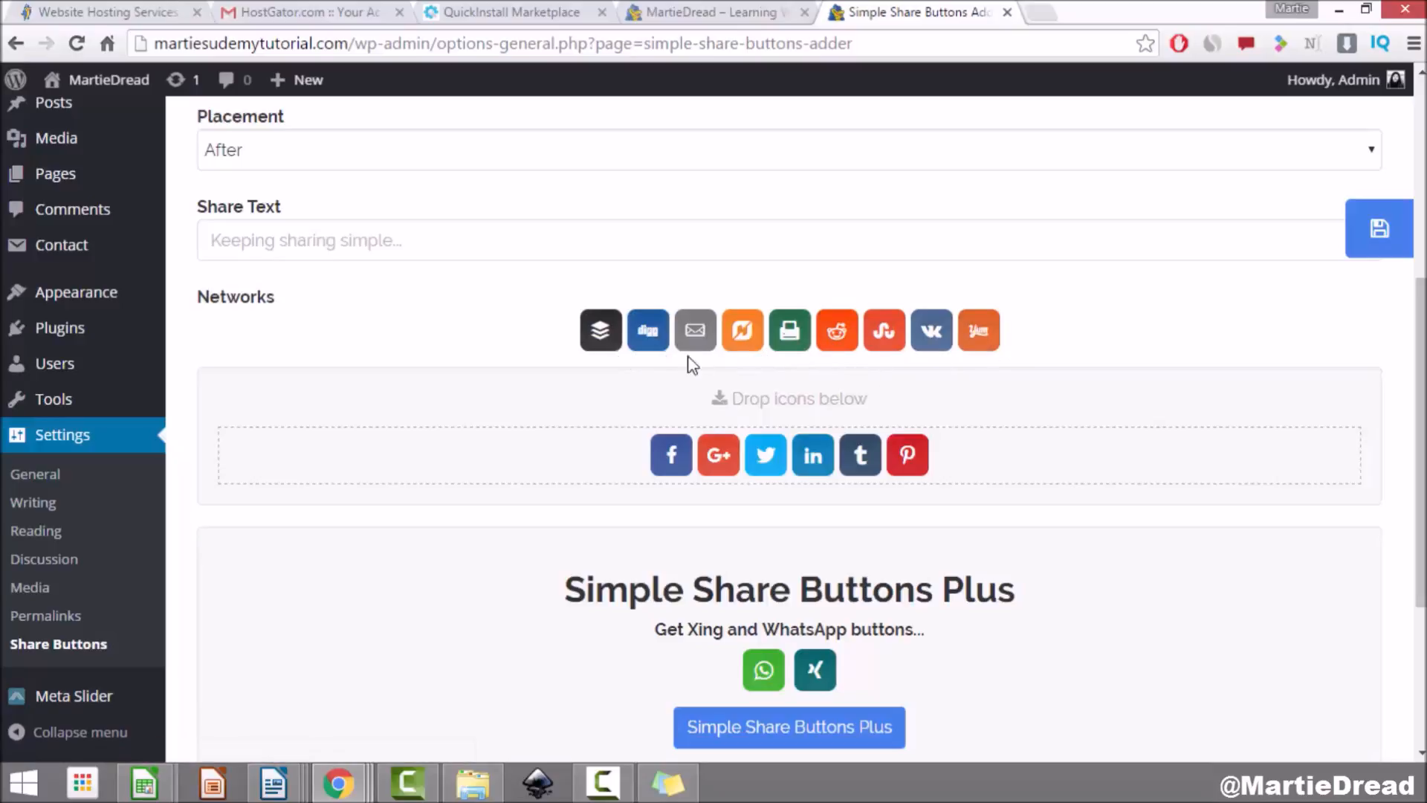
pyautogui.scroll(-4, 1001, 357)
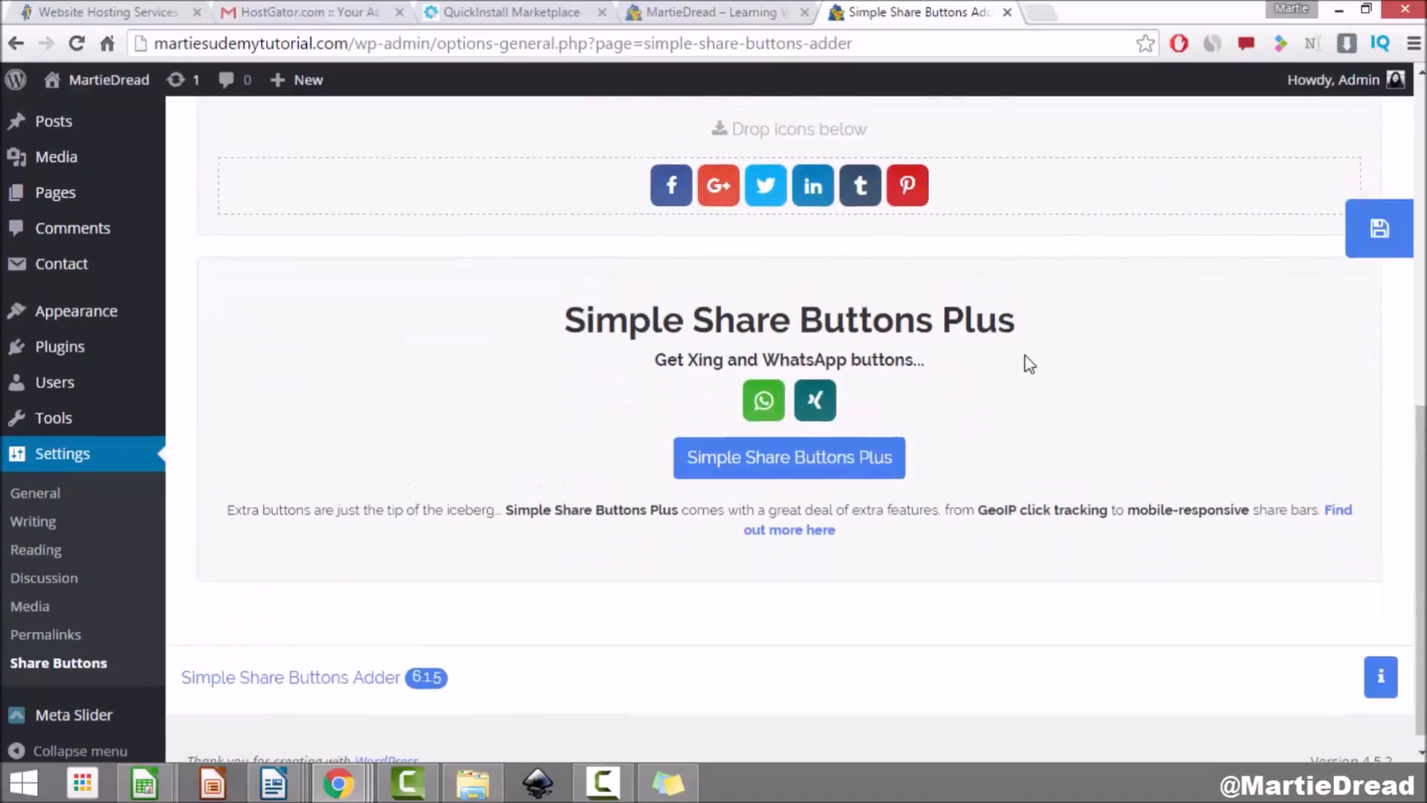
pyautogui.scroll(4, 1026, 360)
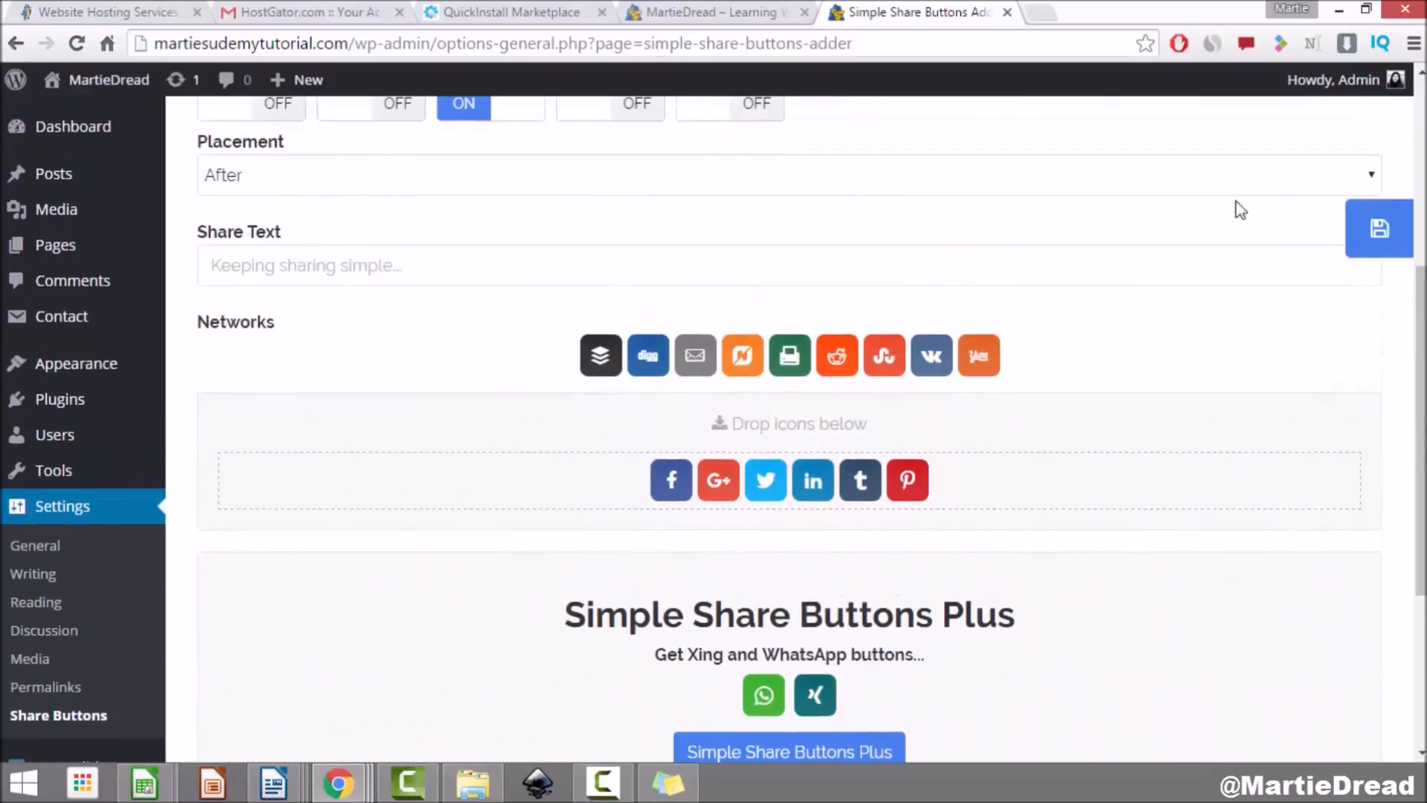
pyautogui.click(1370, 234)
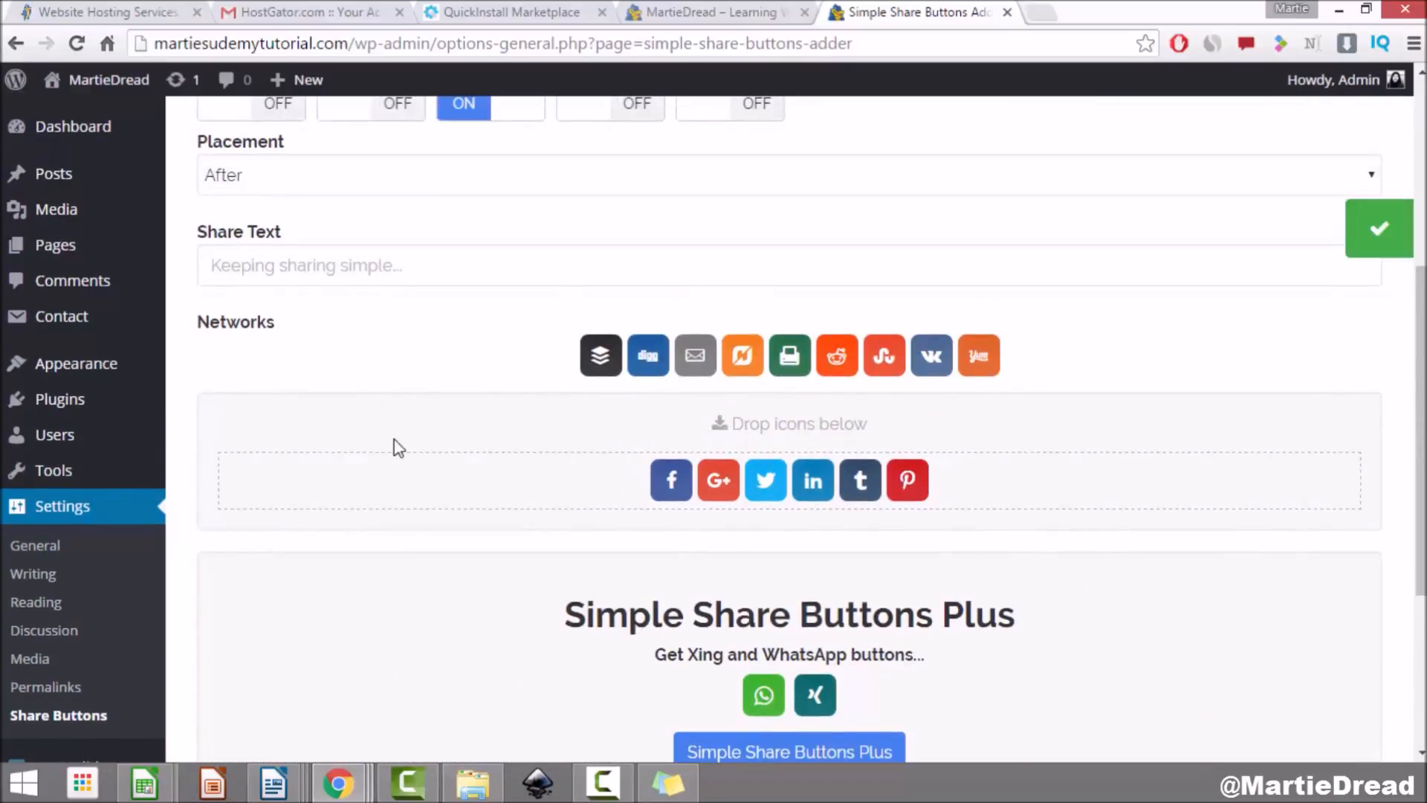
pyautogui.scroll(5, 406, 440)
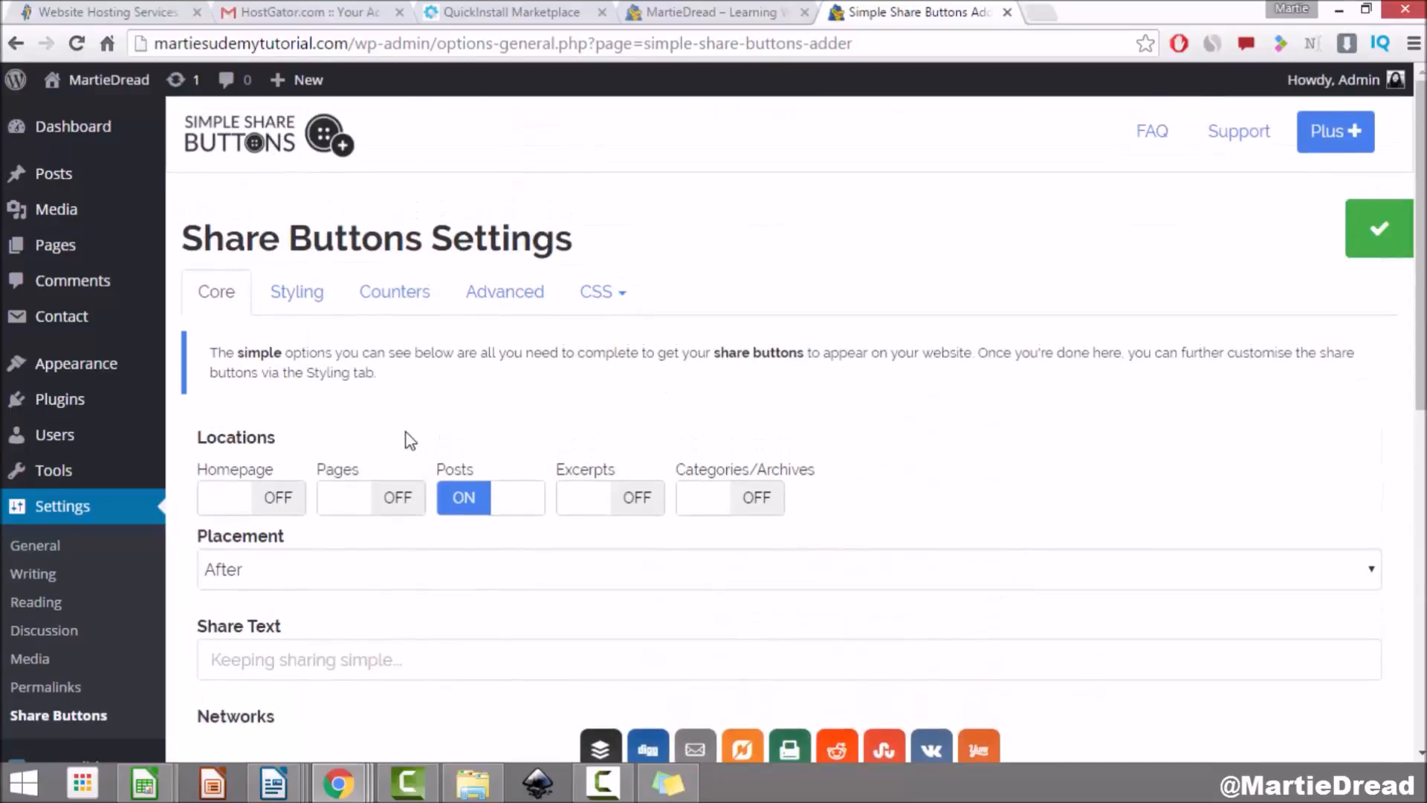
# Step: On the Styling tab, choose the Simple image set, 55 px size and Centre alignment, then save
pyautogui.click(320, 305)
pyautogui.scroll(-3, 320, 301)
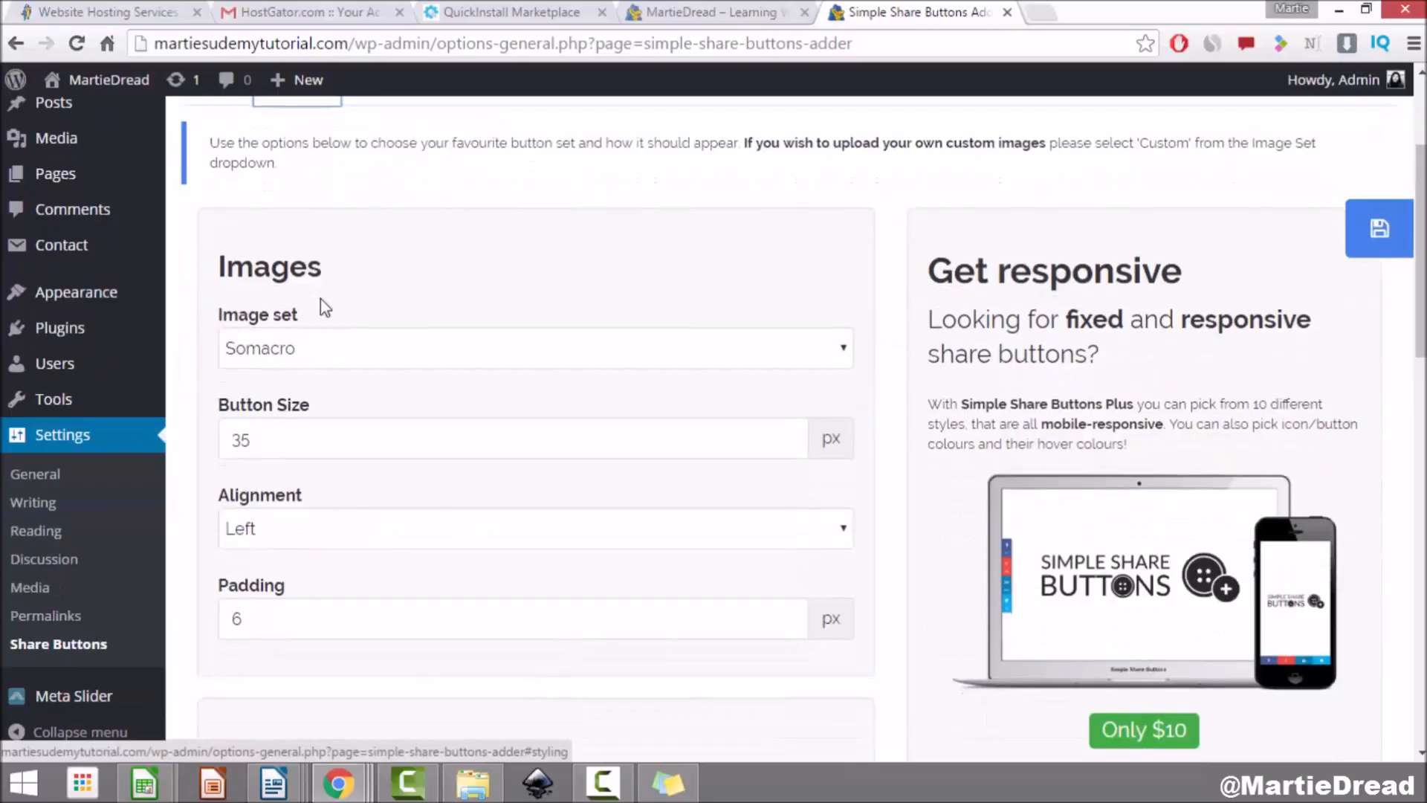
pyautogui.click(511, 359)
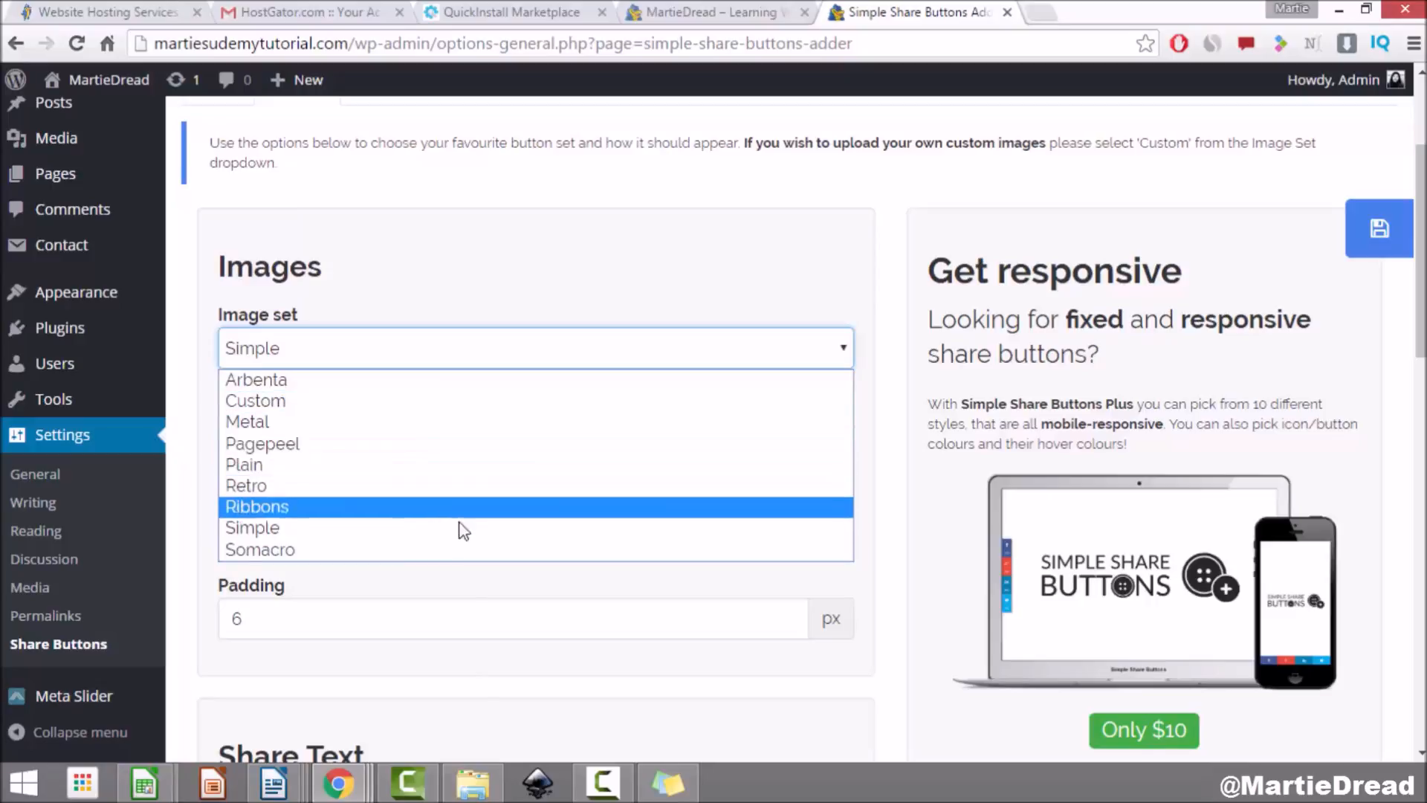
pyautogui.click(364, 530)
pyautogui.moveTo(296, 451); pyautogui.dragTo(186, 434)
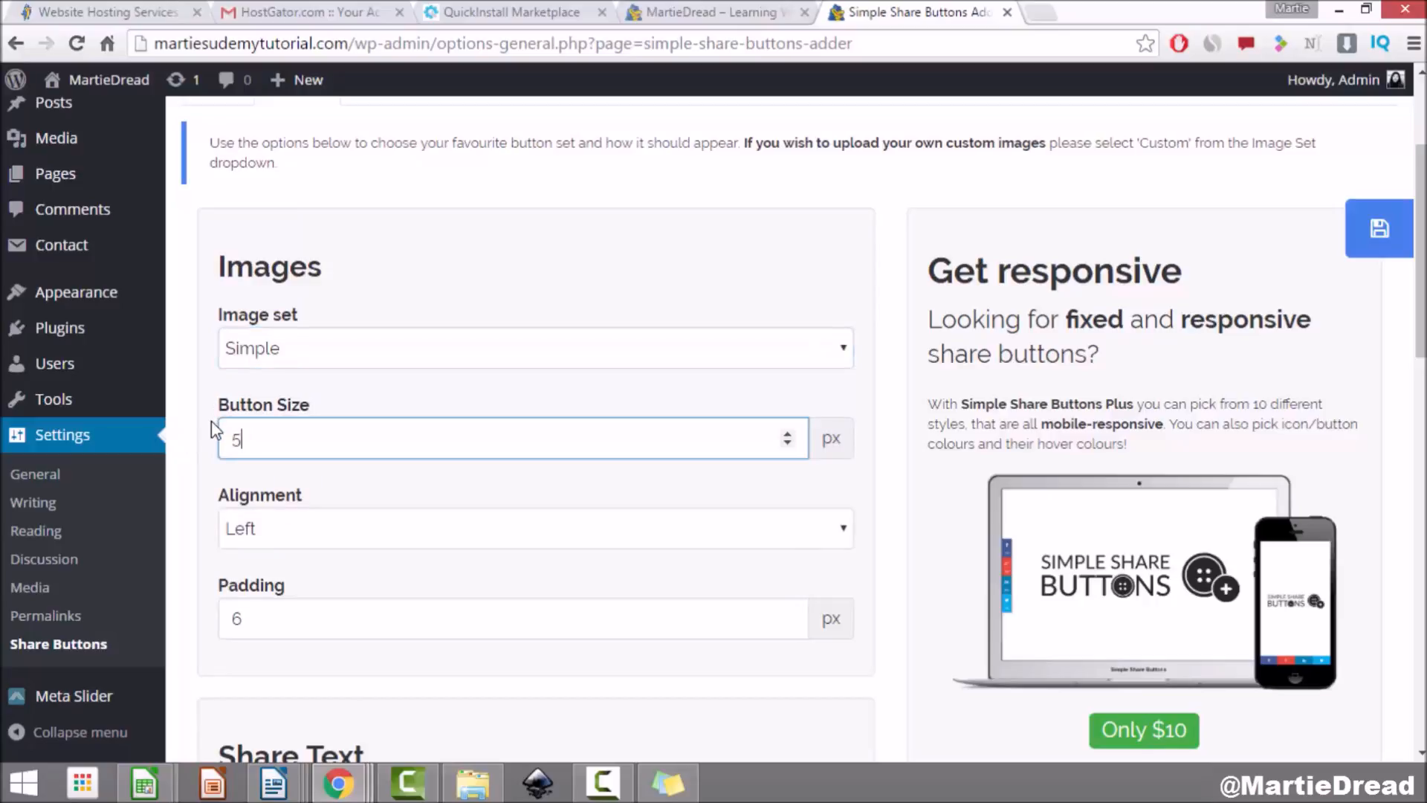
pyautogui.click(318, 528)
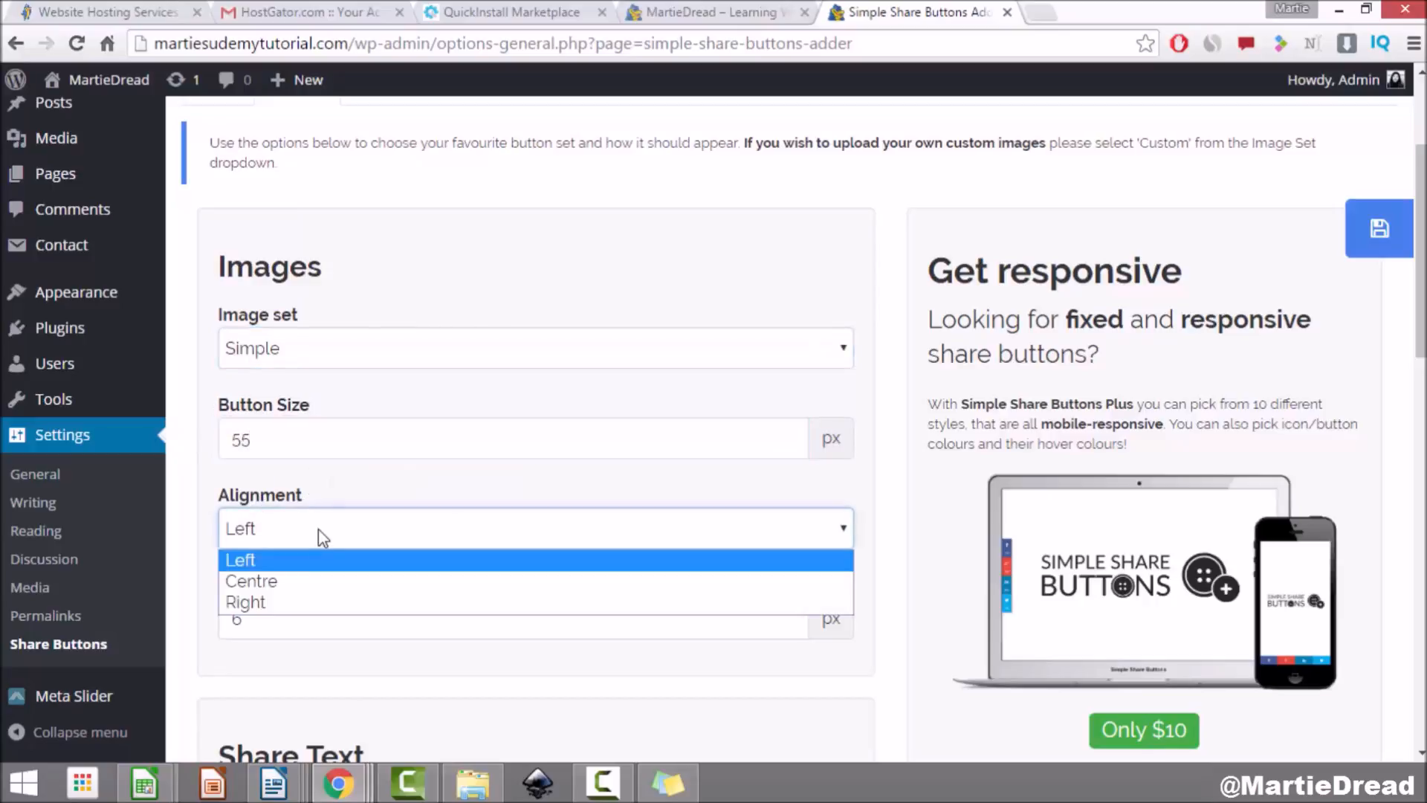
pyautogui.click(299, 583)
pyautogui.click(300, 592)
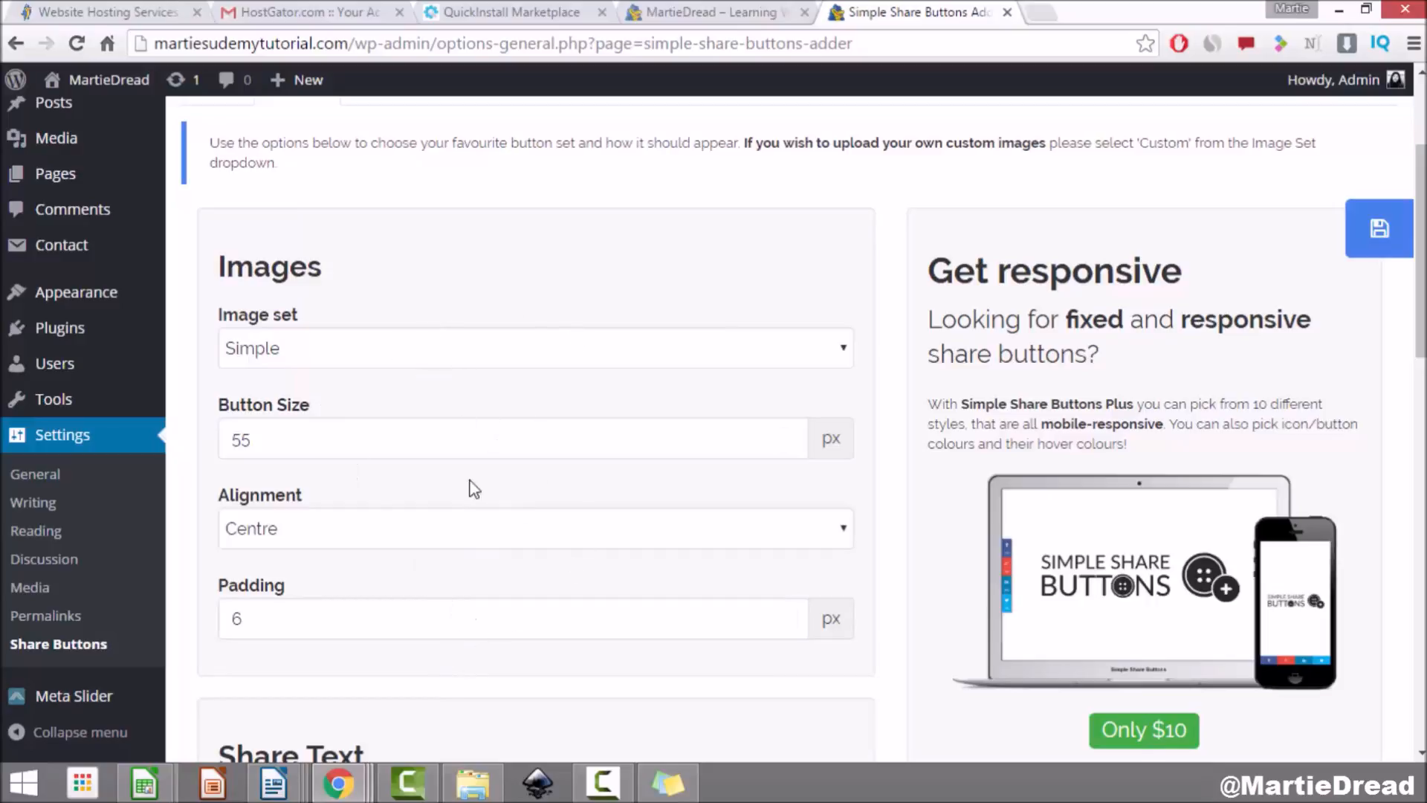
pyautogui.scroll(-7, 443, 305)
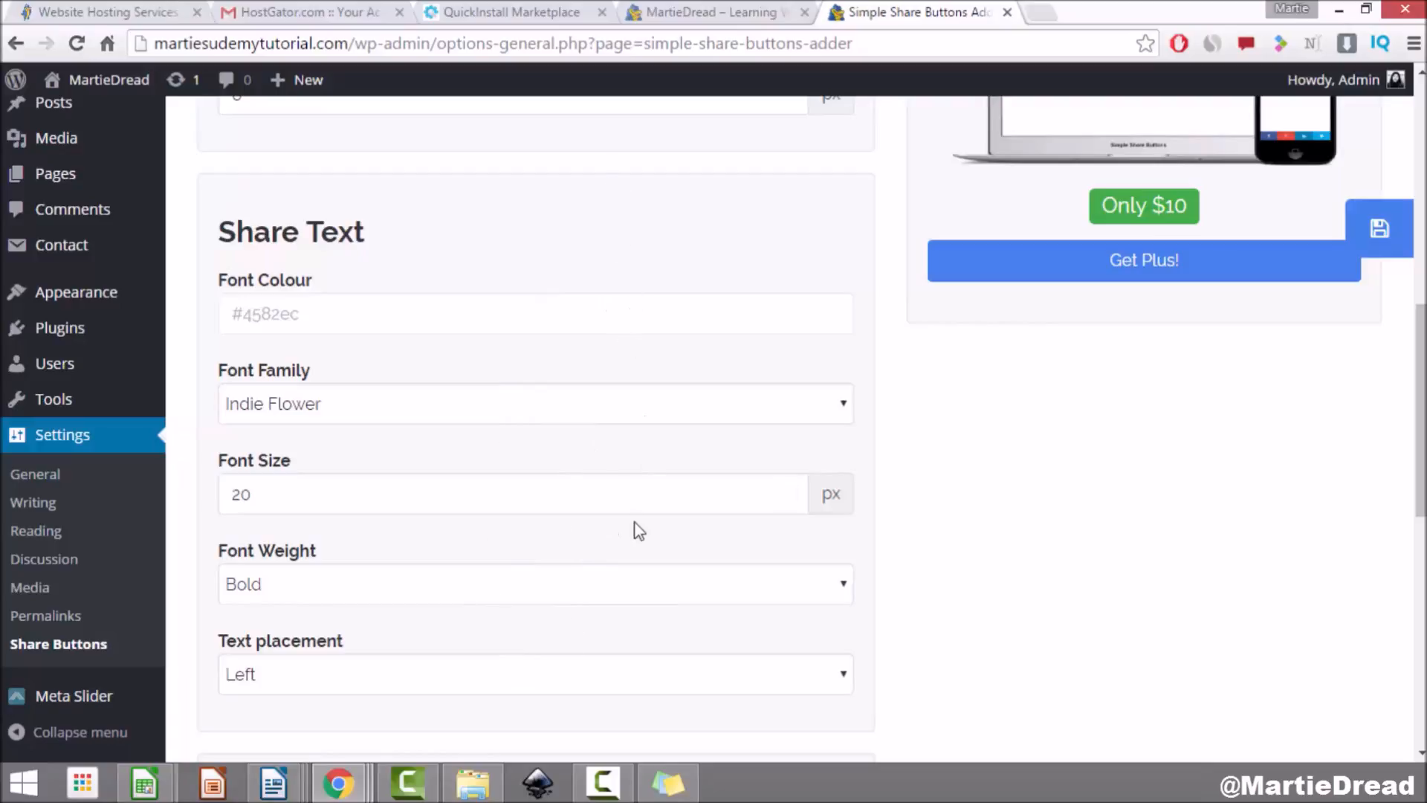
pyautogui.scroll(9, 624, 473)
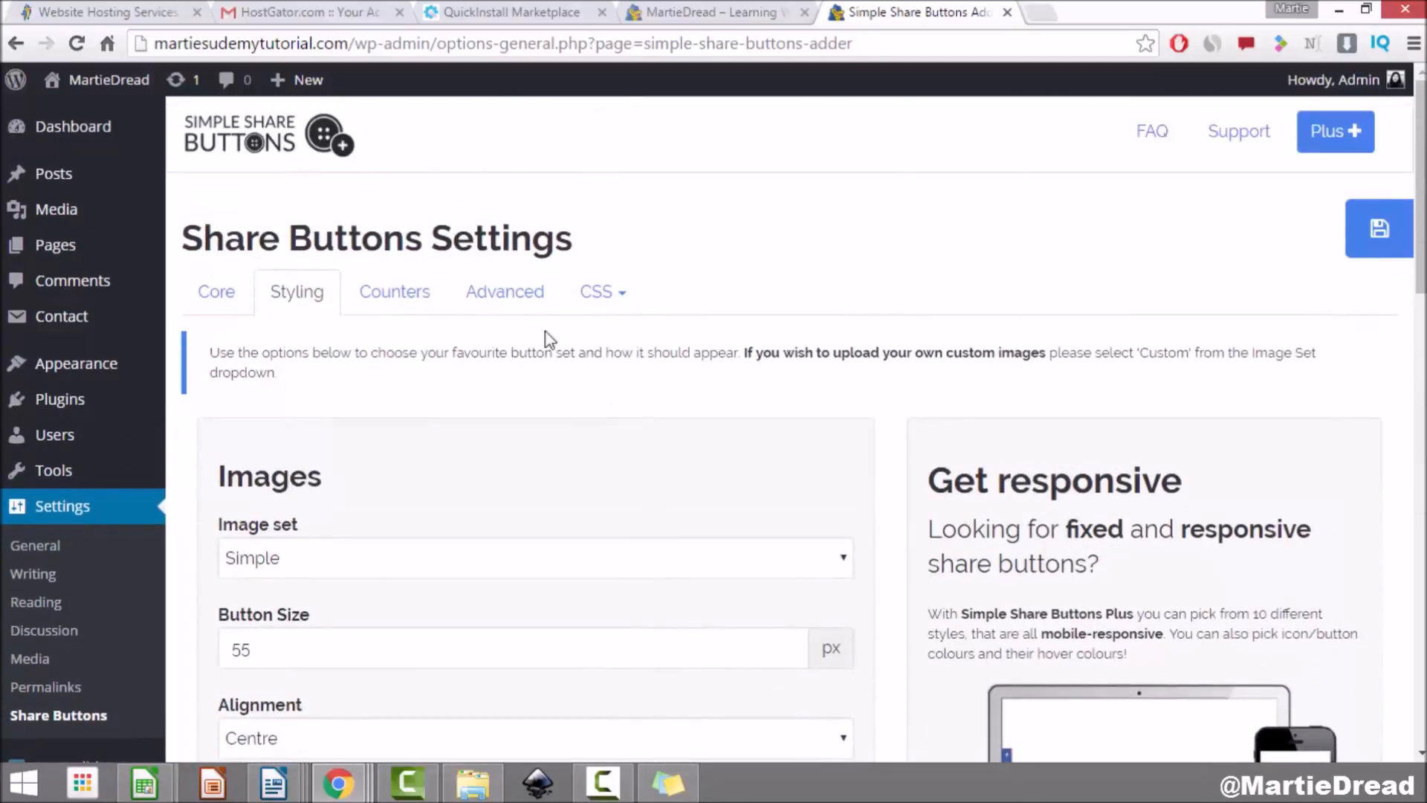
pyautogui.click(1379, 236)
# Step: View 'My First Blog Post!' on the live site to check the share buttons, then return to the Dashboard
pyautogui.click(104, 79)
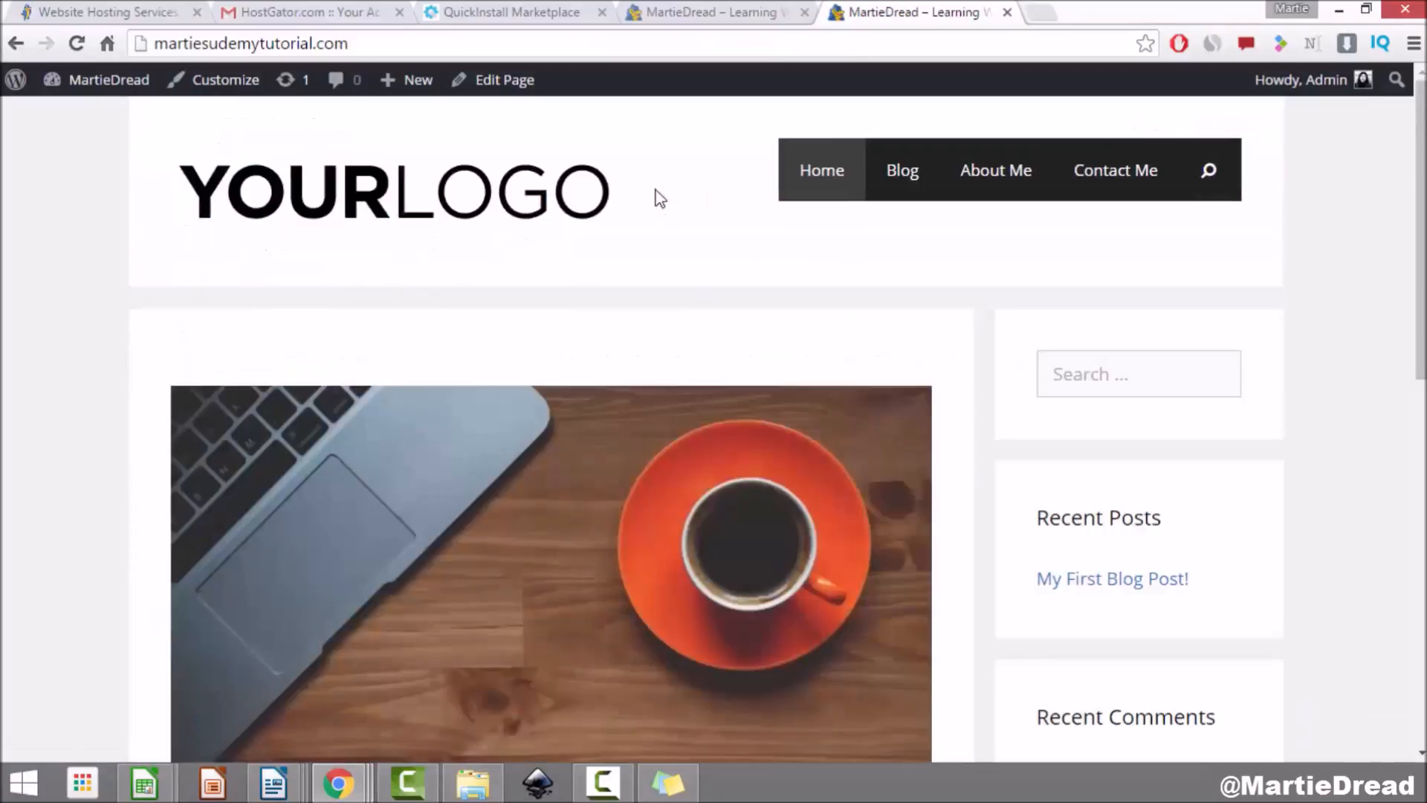
pyautogui.click(892, 171)
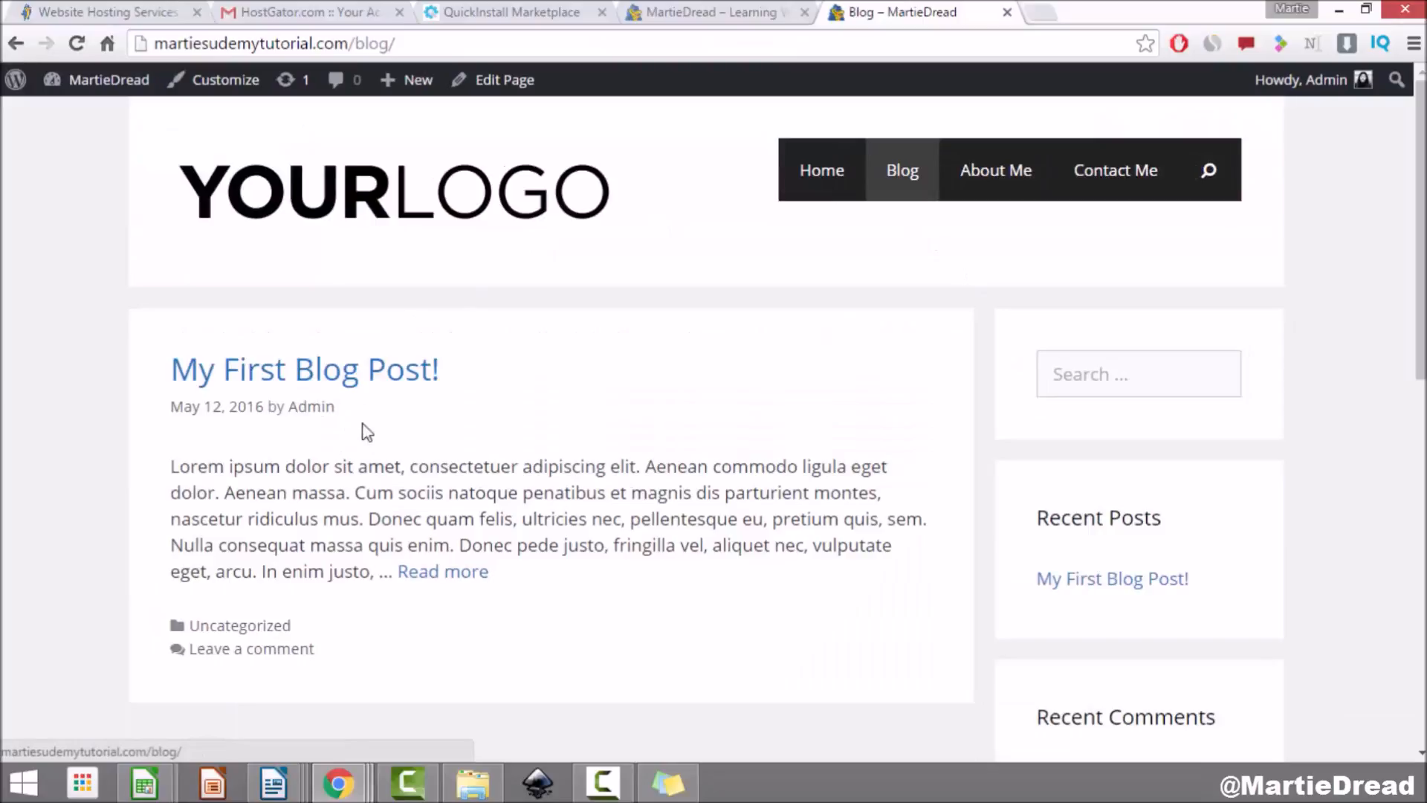
pyautogui.click(389, 371)
pyautogui.scroll(-15, 406, 427)
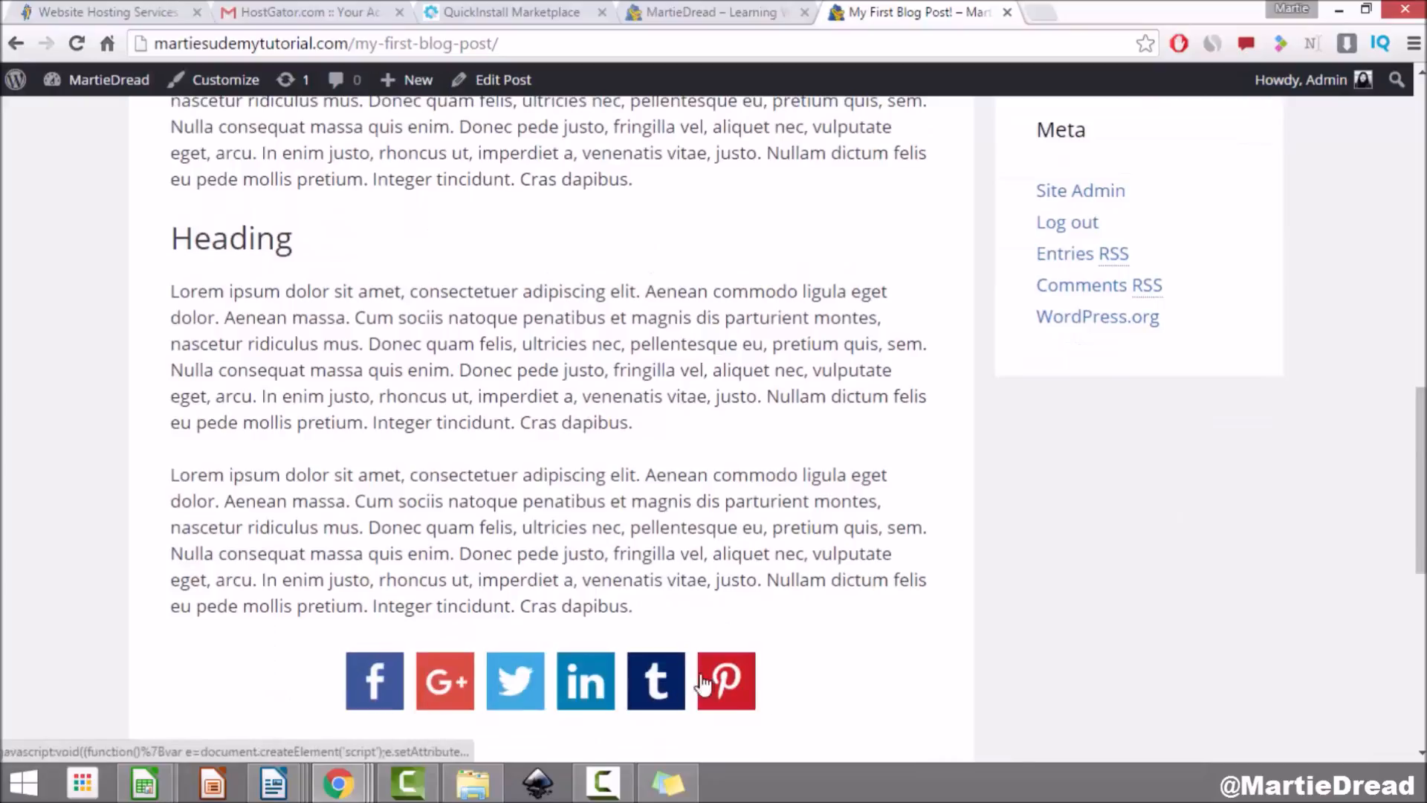
pyautogui.scroll(-3, 273, 553)
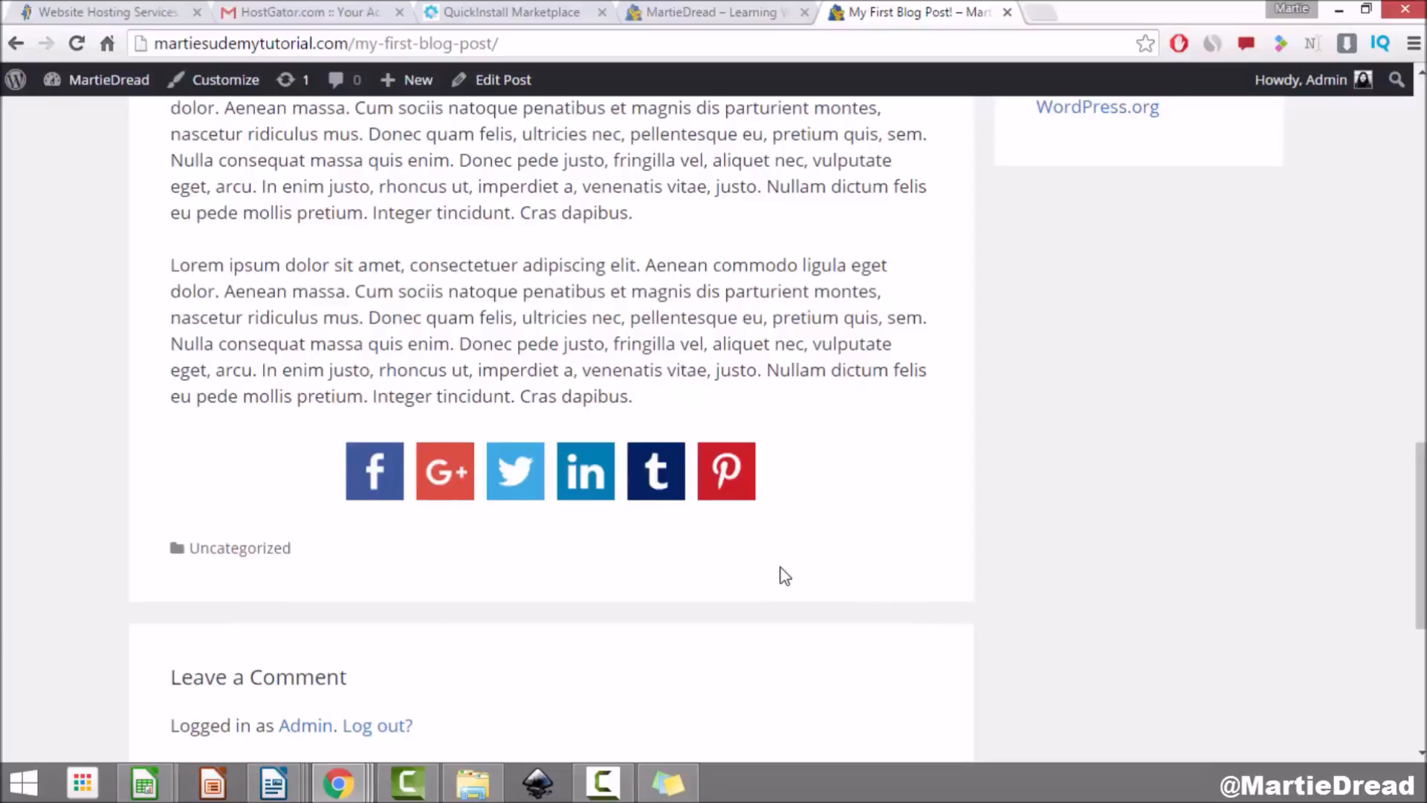
pyautogui.scroll(20, 784, 577)
pyautogui.scroll(2, 782, 569)
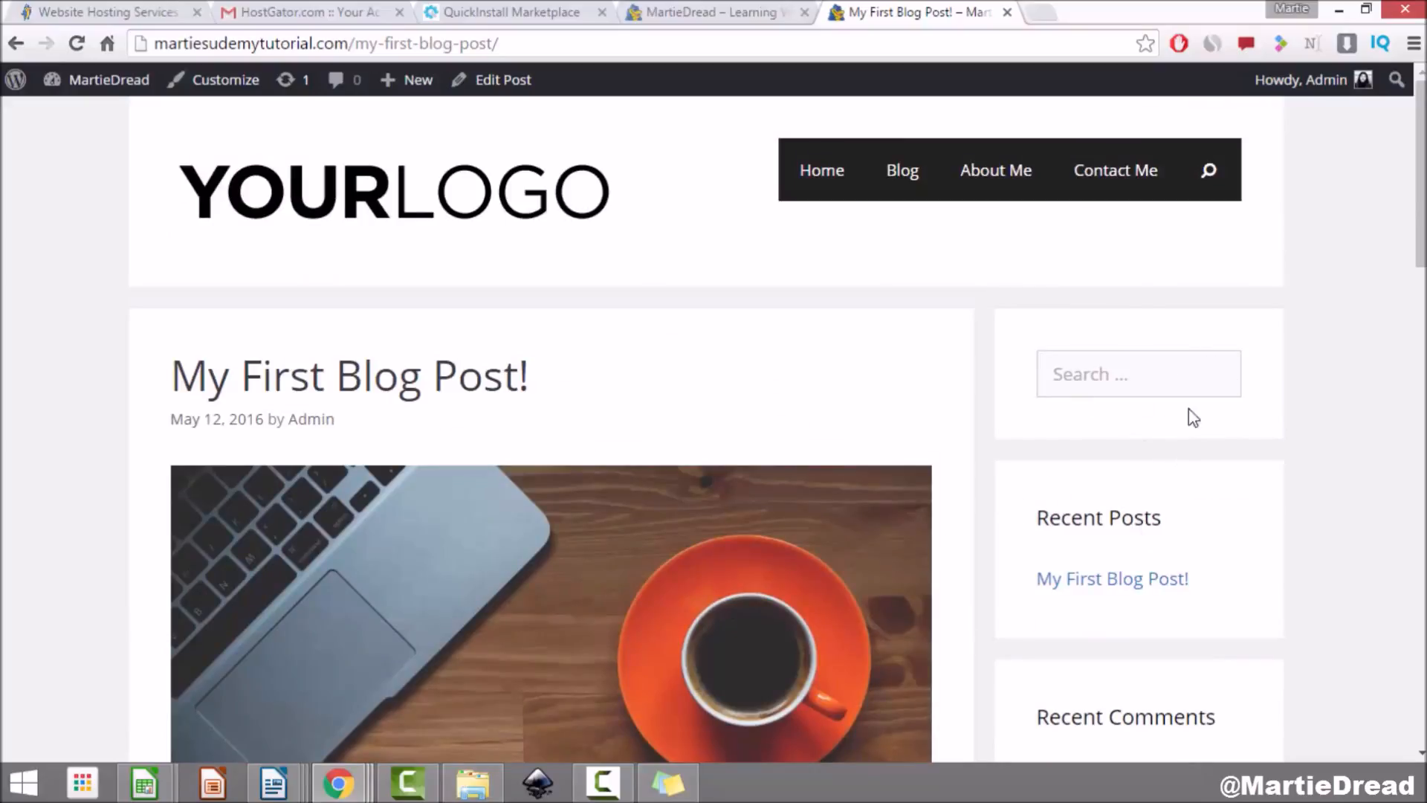
pyautogui.scroll(-3, 1300, 336)
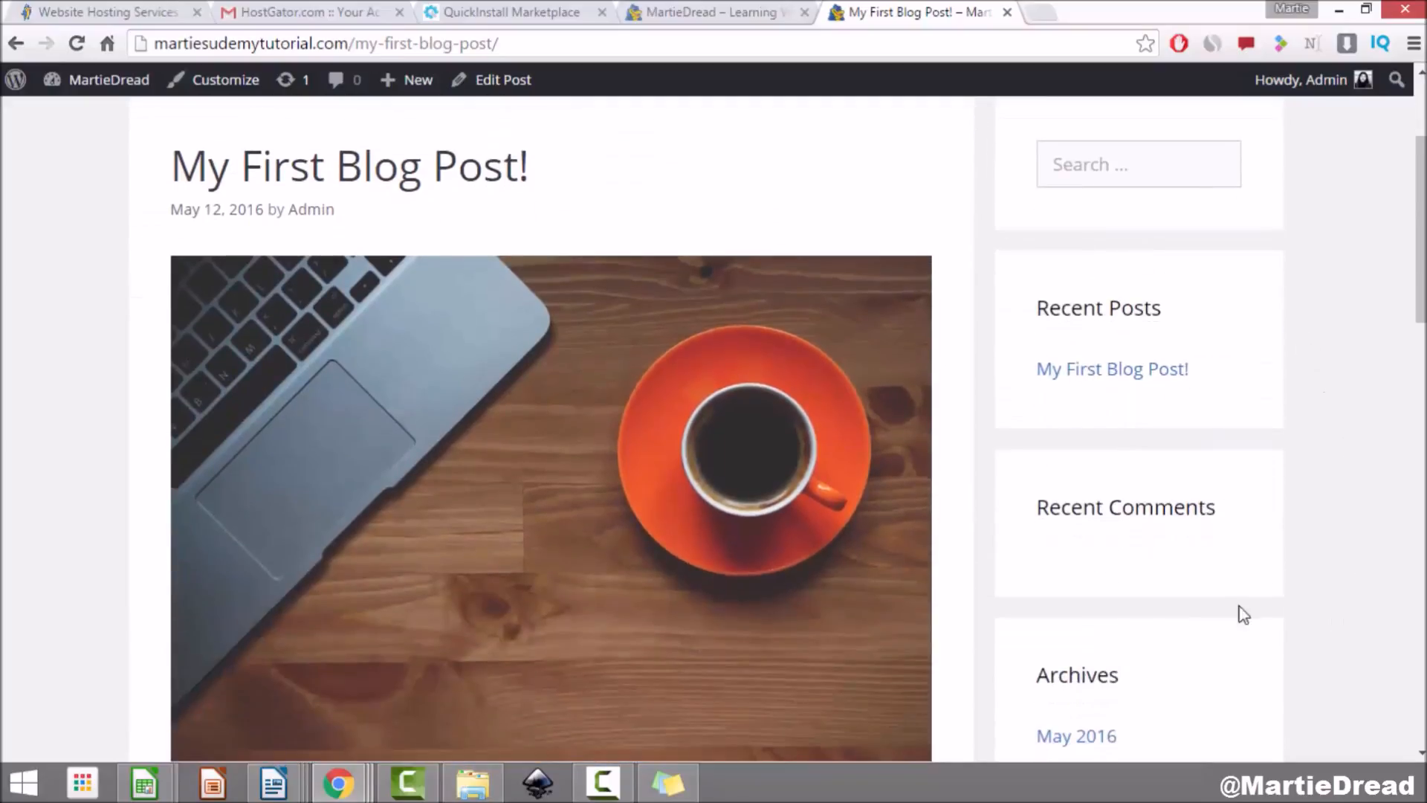
pyautogui.scroll(-10, 1308, 494)
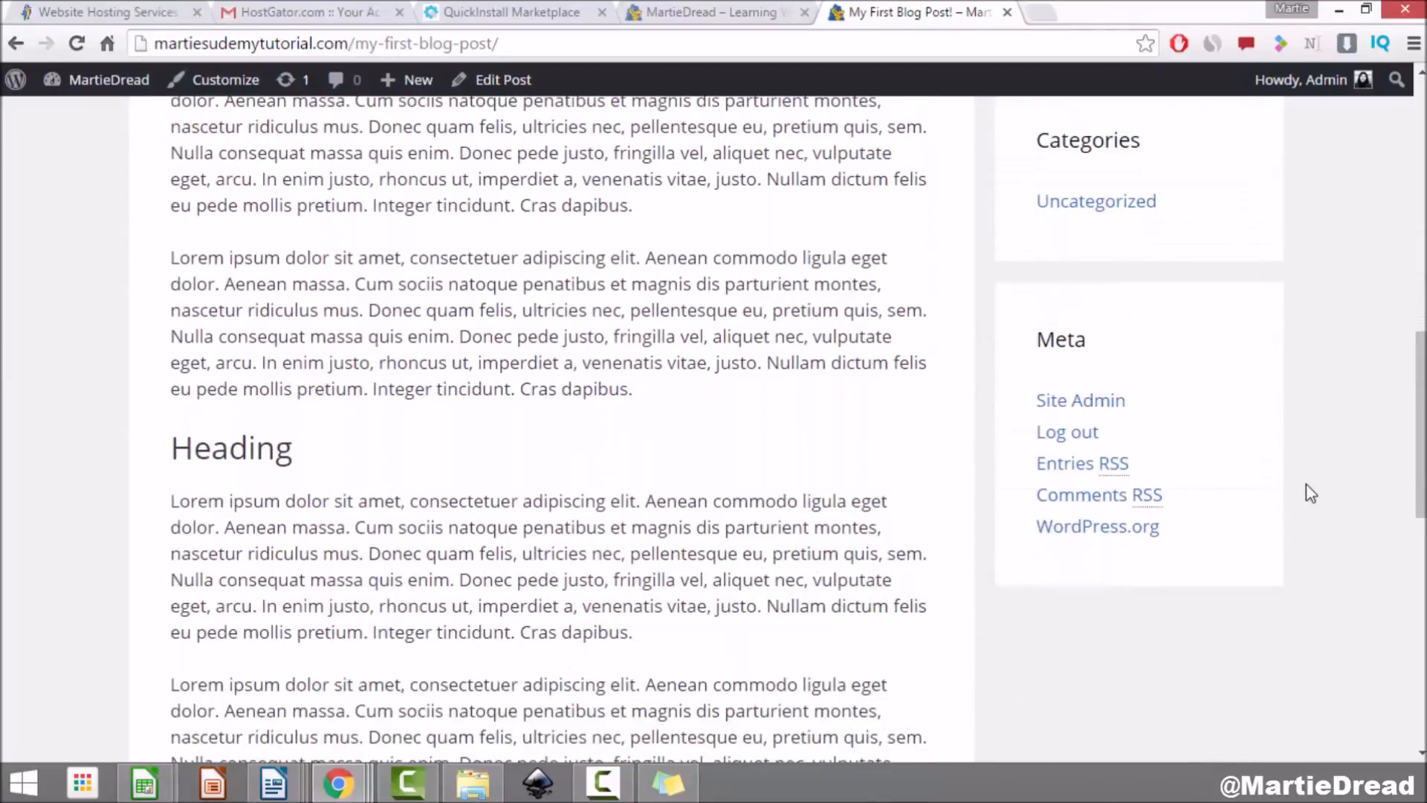
pyautogui.scroll(7, 1310, 494)
pyautogui.scroll(6, 1310, 493)
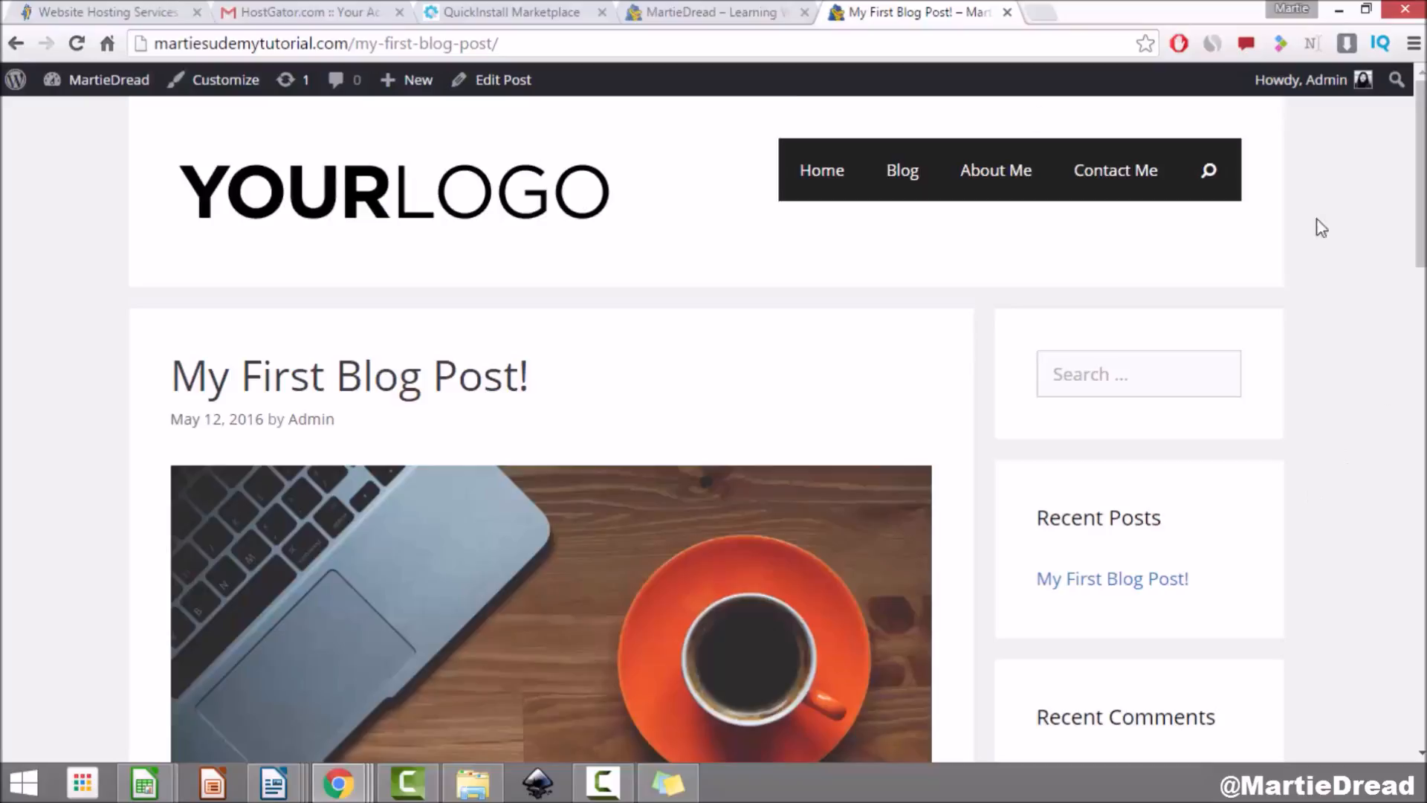
pyautogui.click(102, 80)
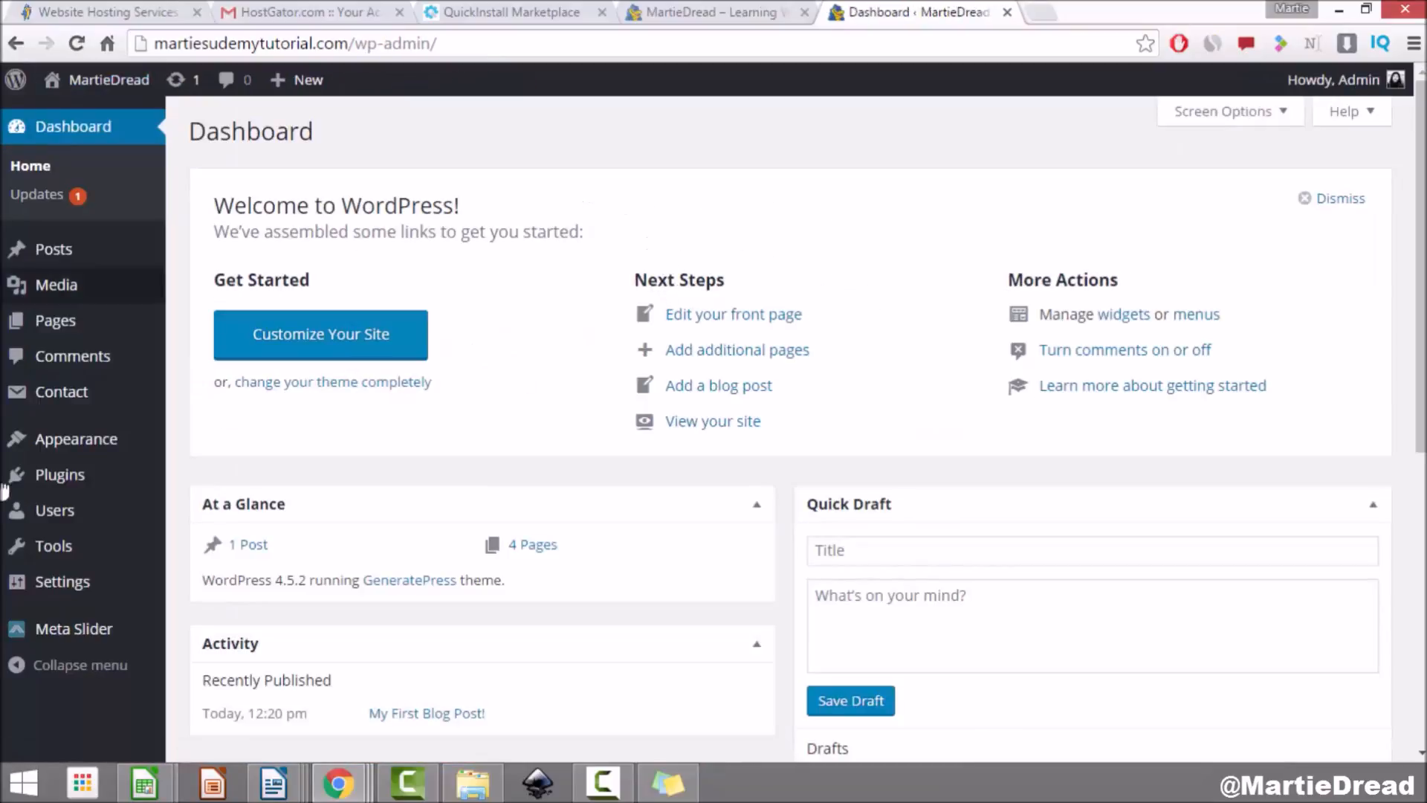
# Step: Open Appearance > Widgets and expand each of the six Right Sidebar widgets
pyautogui.click(106, 446)
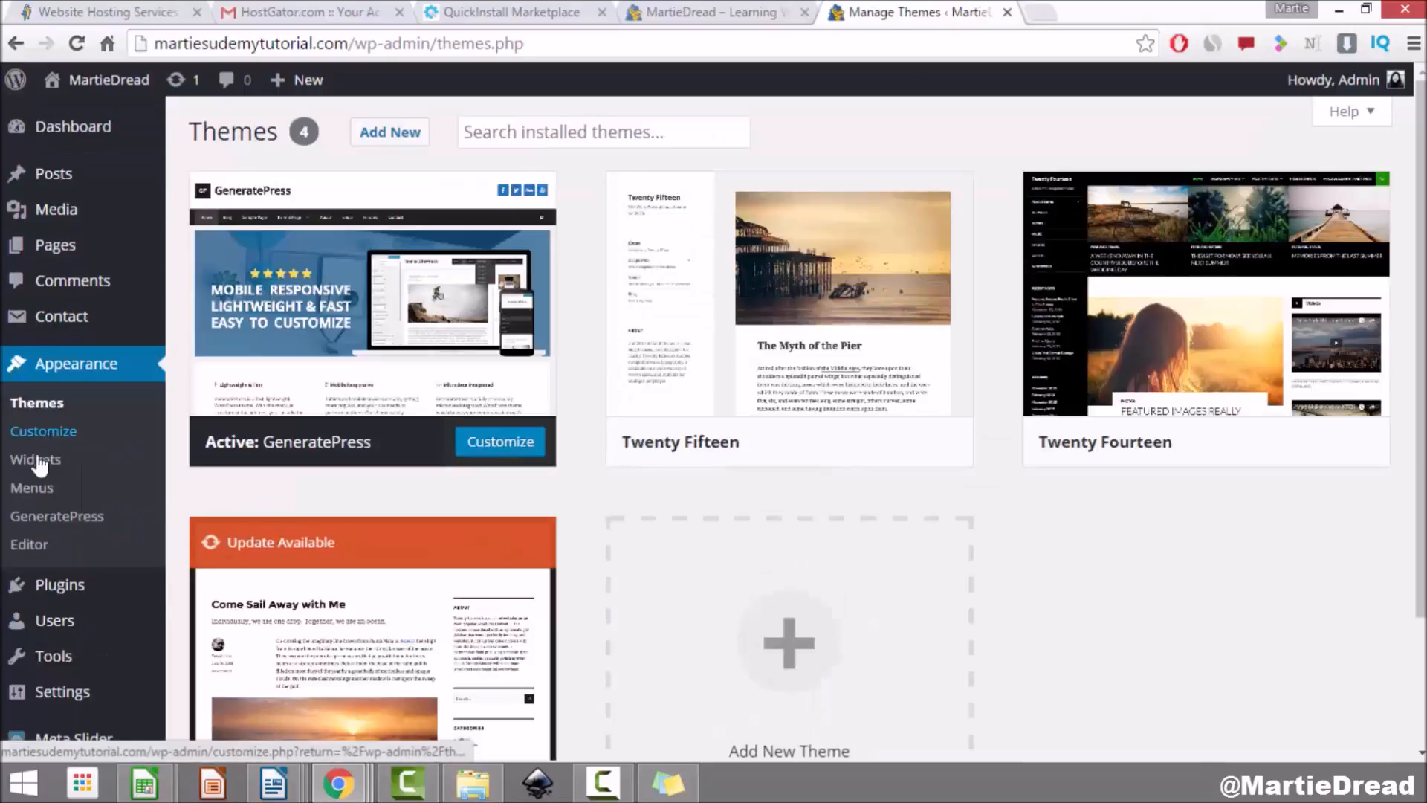
pyautogui.click(39, 463)
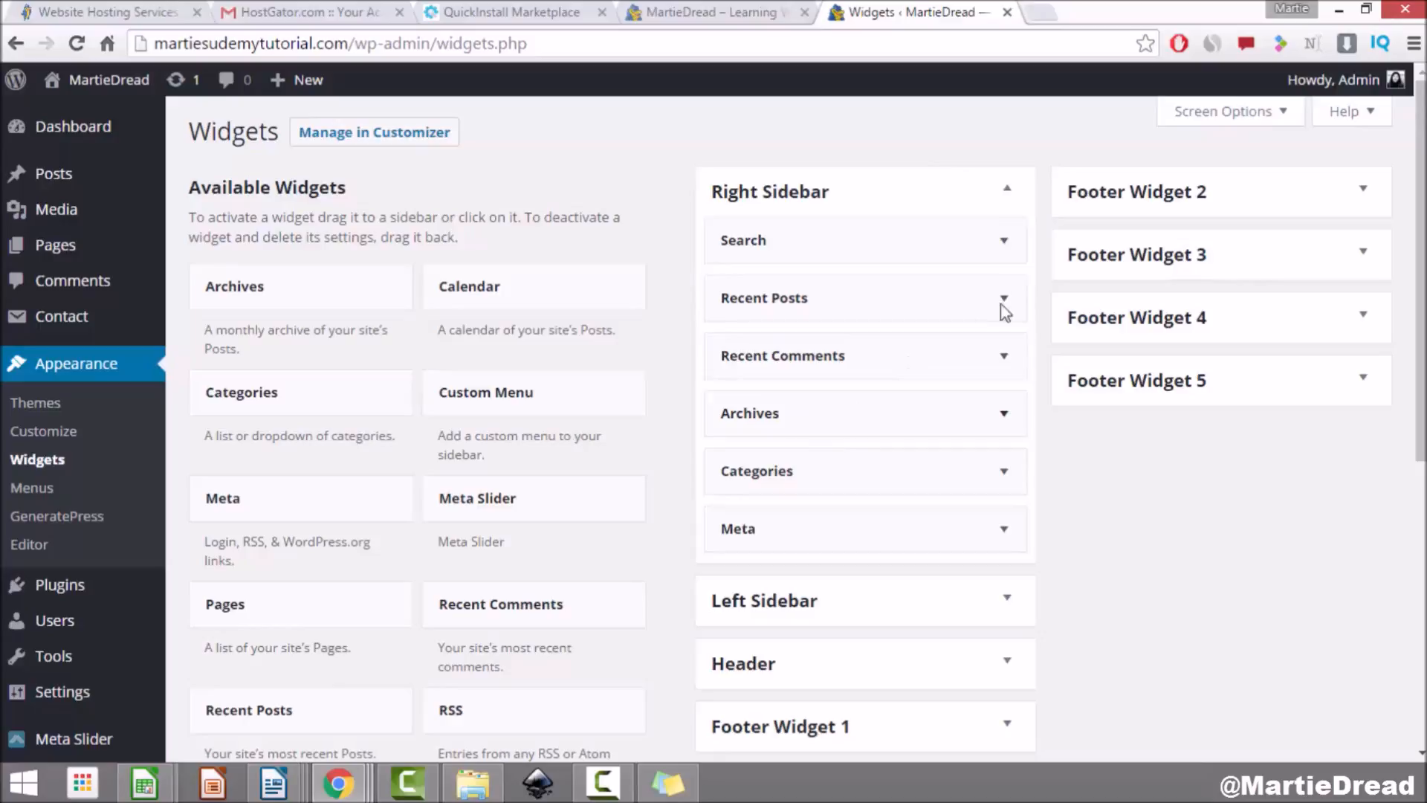
pyautogui.click(1003, 240)
pyautogui.click(1004, 421)
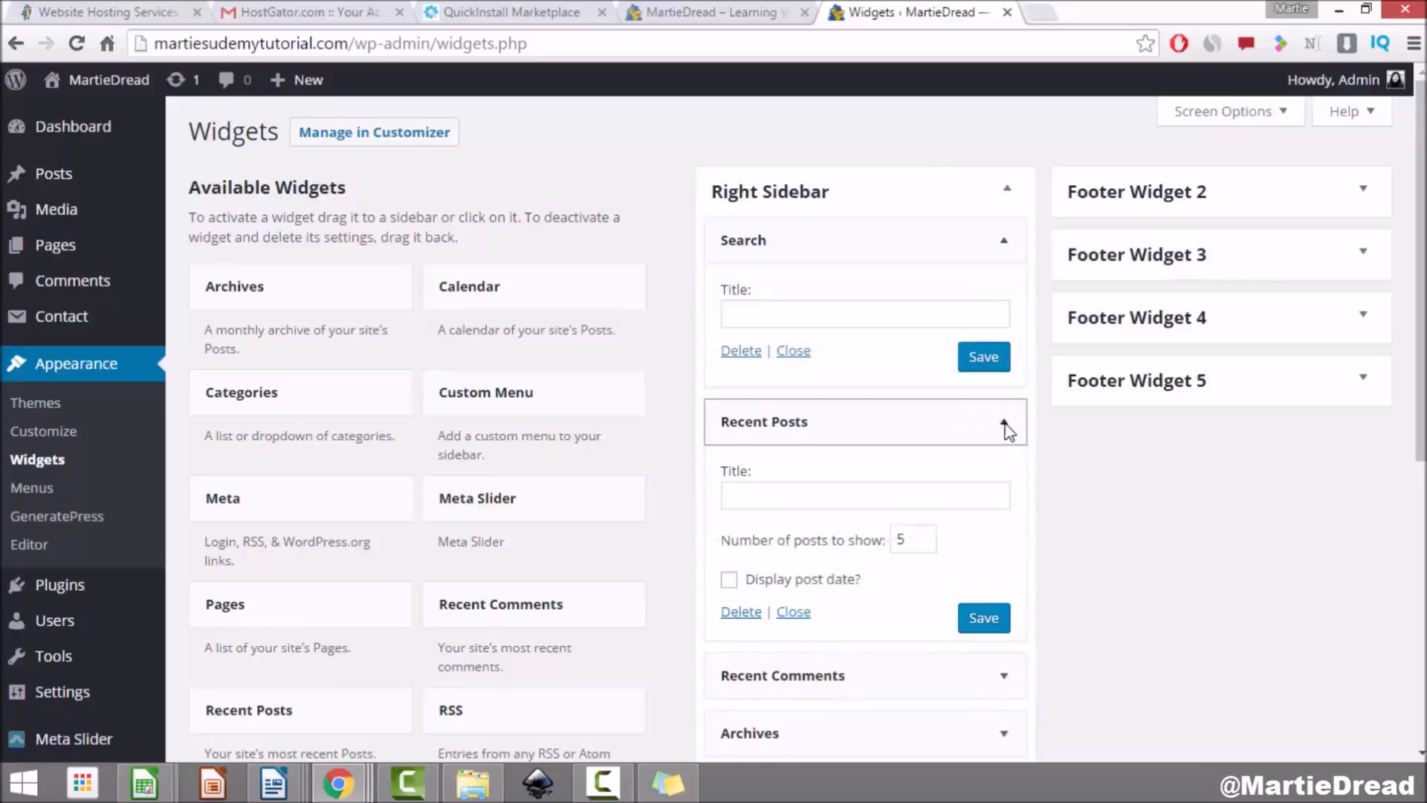
pyautogui.scroll(-1, 1010, 554)
pyautogui.click(1011, 580)
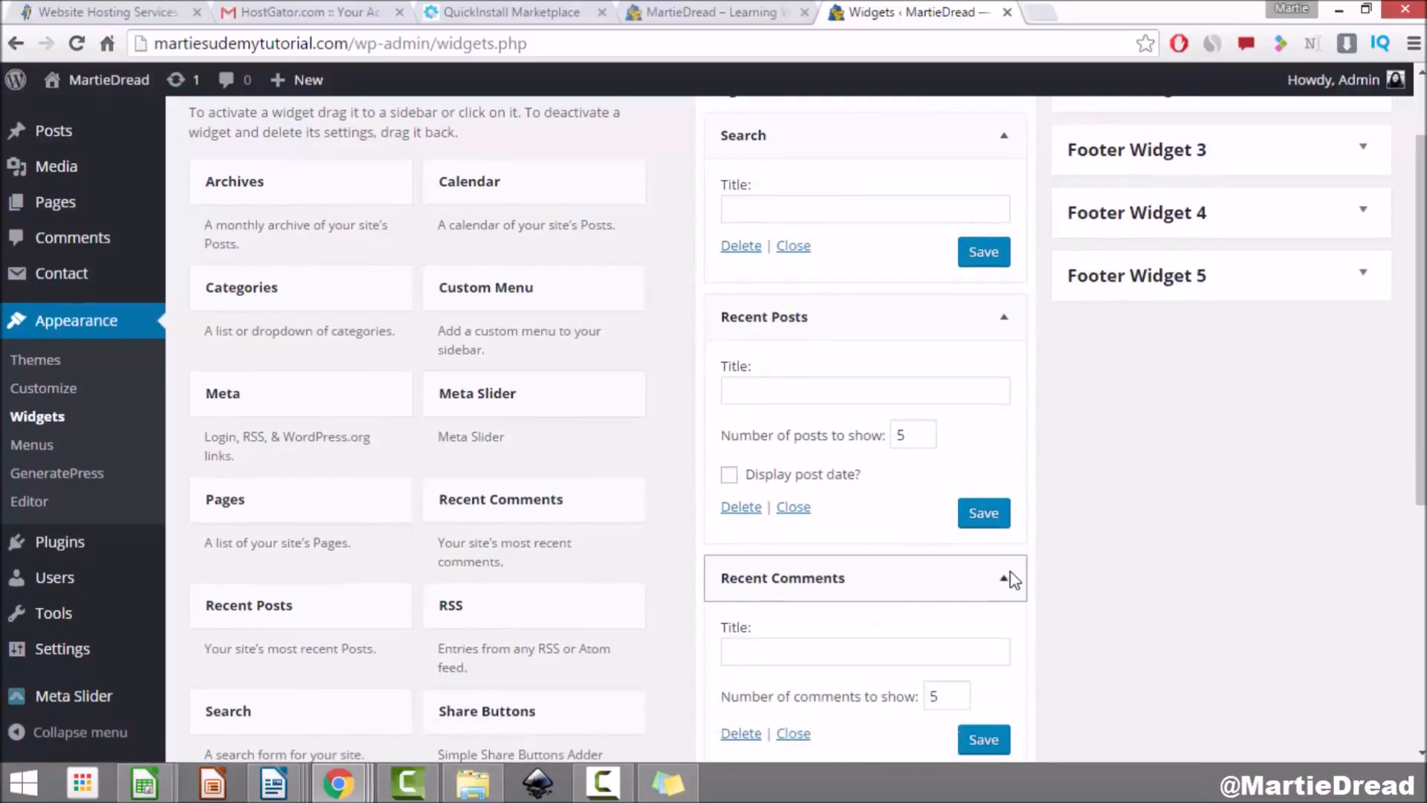
pyautogui.scroll(-3, 1010, 576)
pyautogui.click(1006, 492)
pyautogui.scroll(-2, 1008, 495)
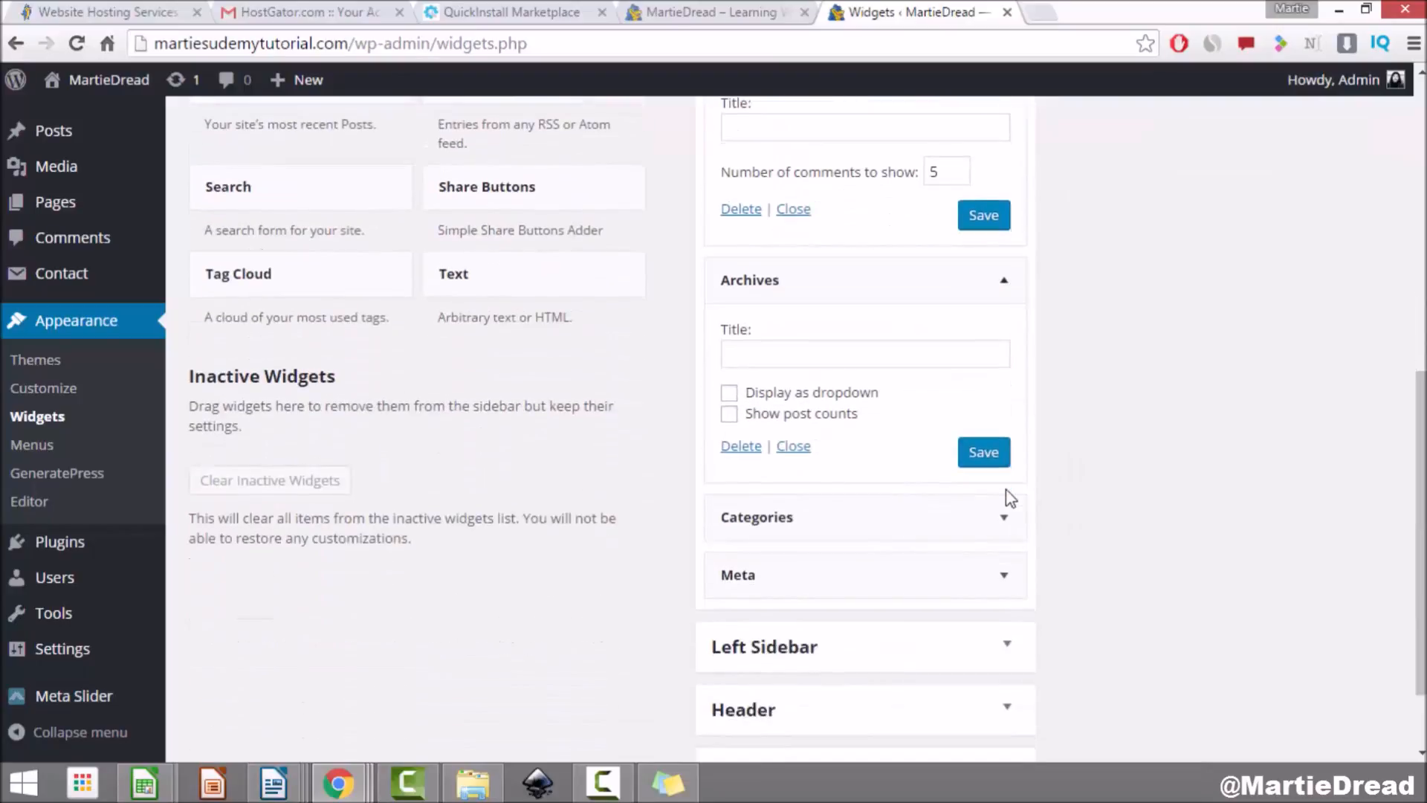
pyautogui.click(1009, 519)
pyautogui.scroll(-4, 1011, 520)
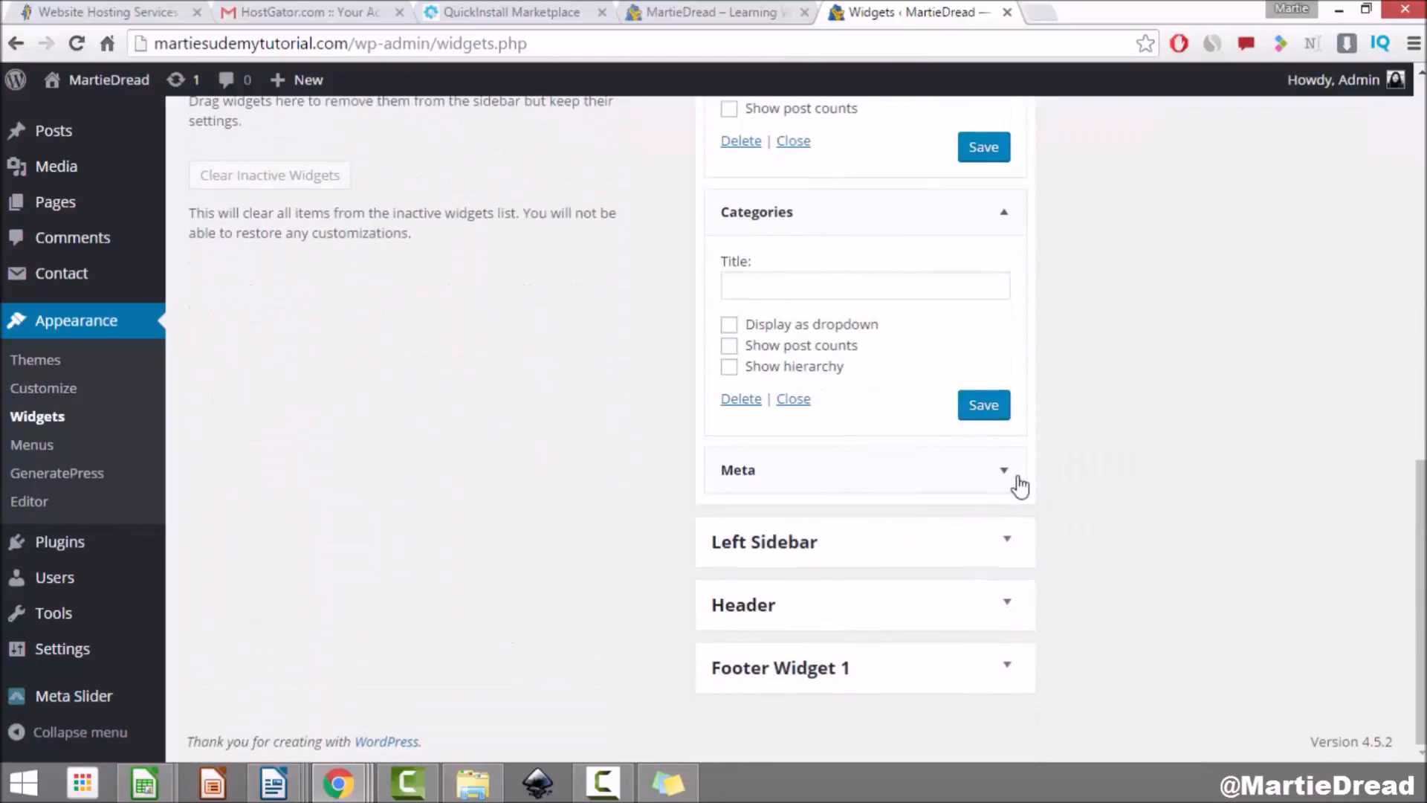
pyautogui.click(1014, 474)
pyautogui.scroll(-1, 1015, 473)
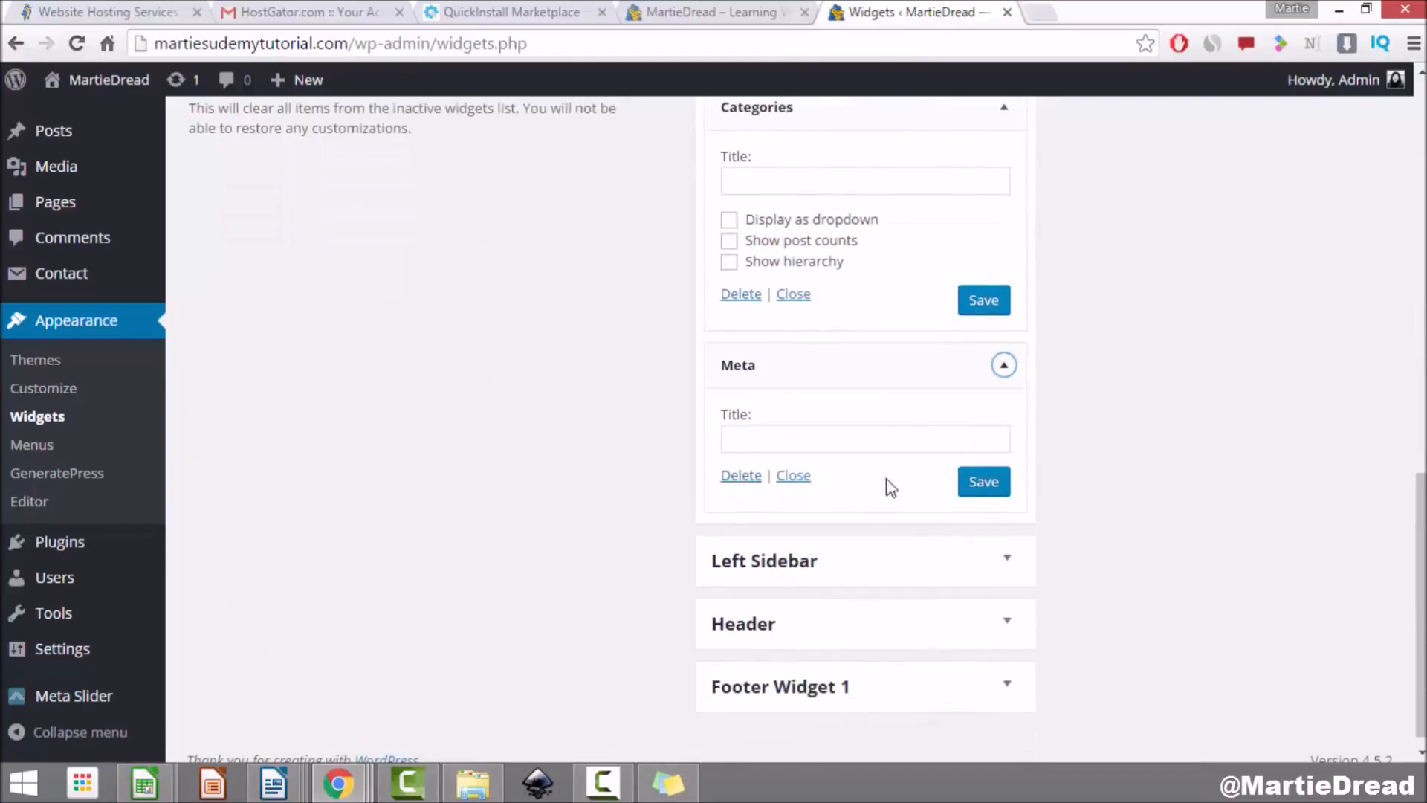
# Step: Delete Meta, Categories, Archives, Recent Comments, Recent Posts and Search, then drag in a new Meta widget
pyautogui.click(740, 477)
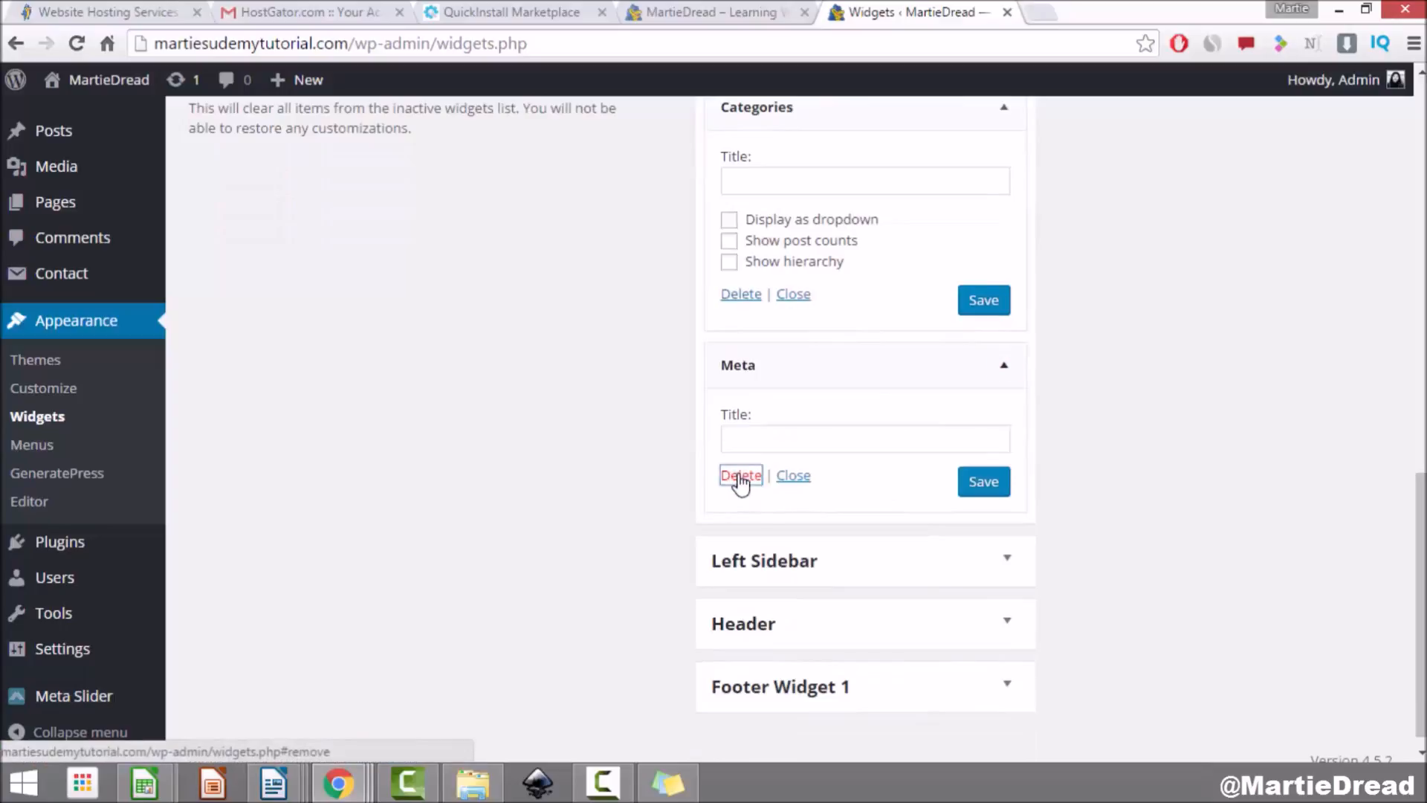
pyautogui.click(747, 459)
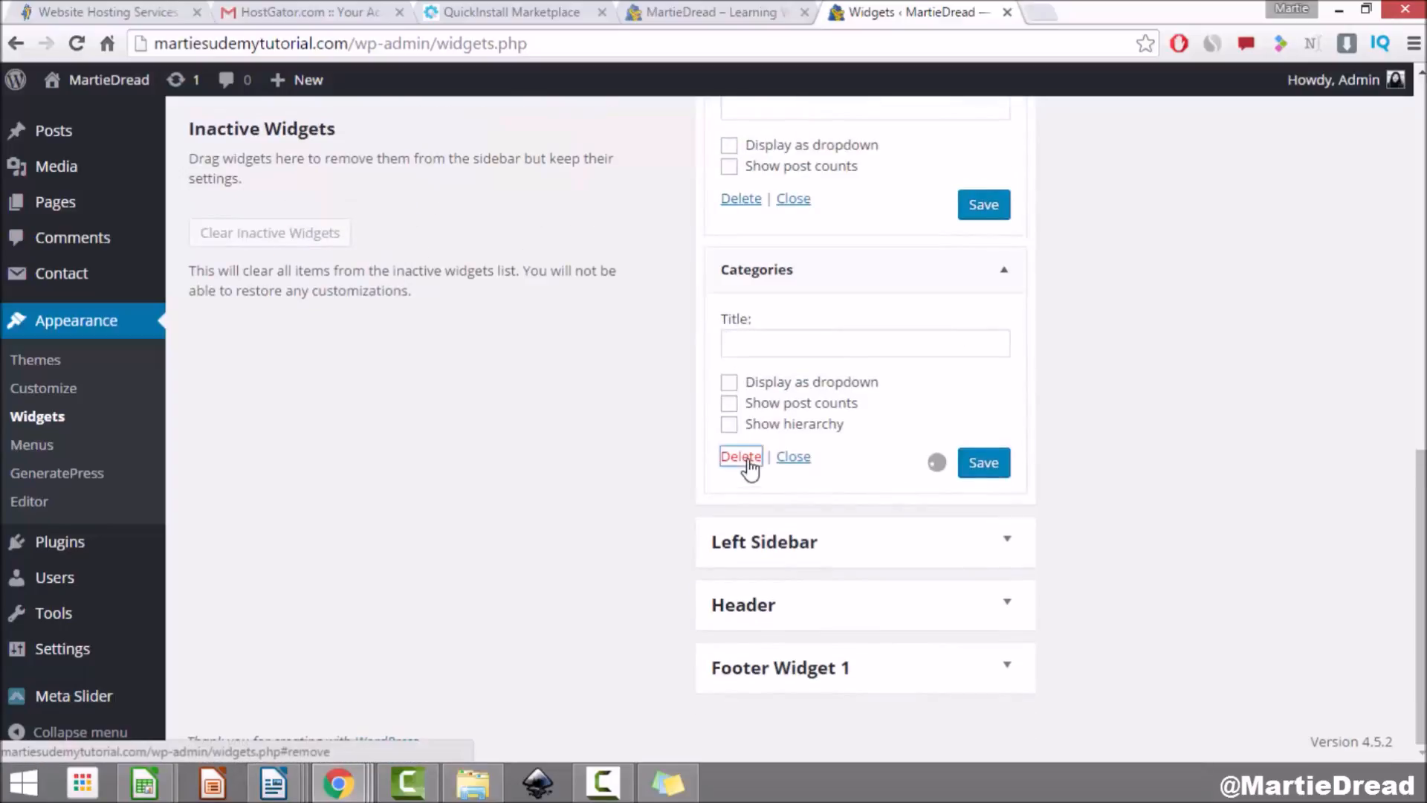
pyautogui.click(746, 458)
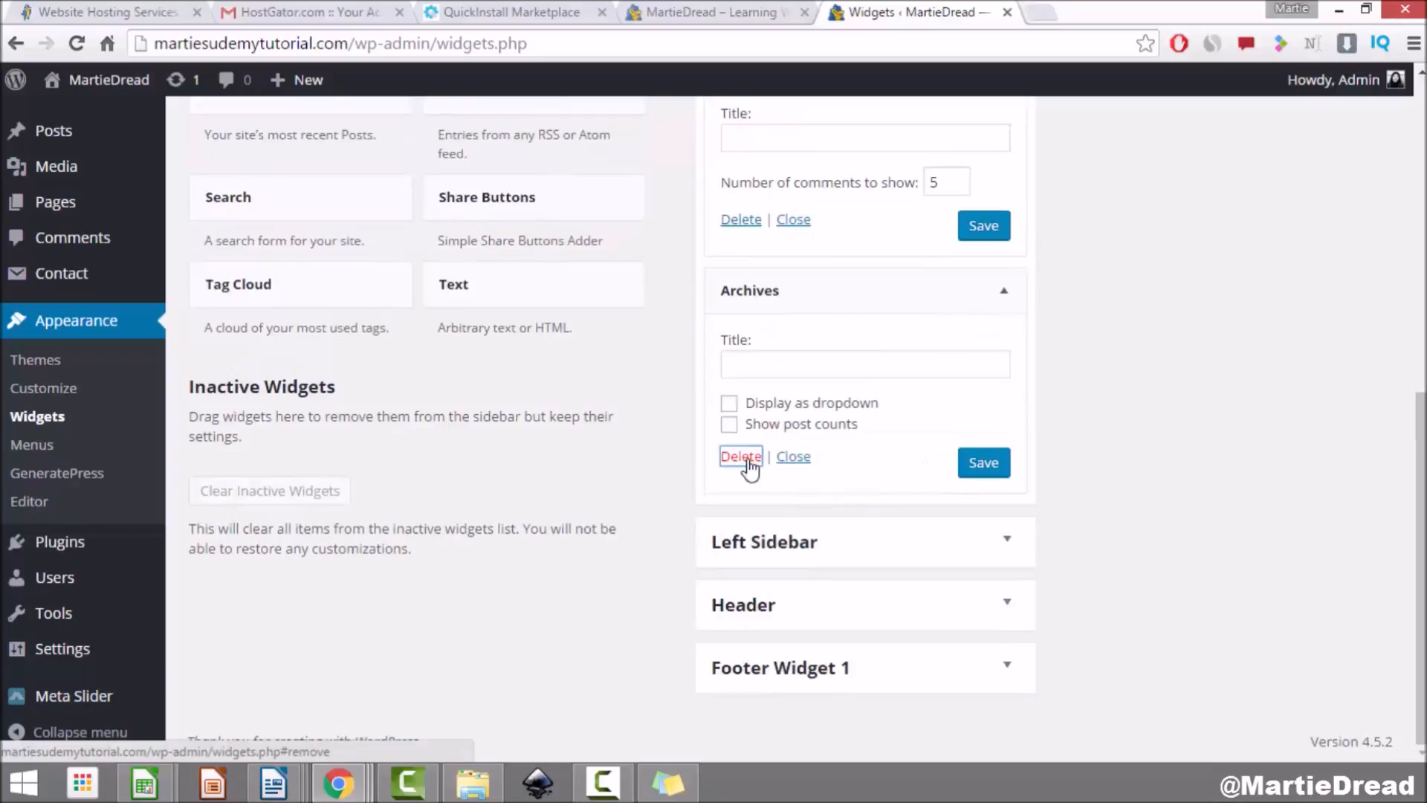
pyautogui.click(749, 322)
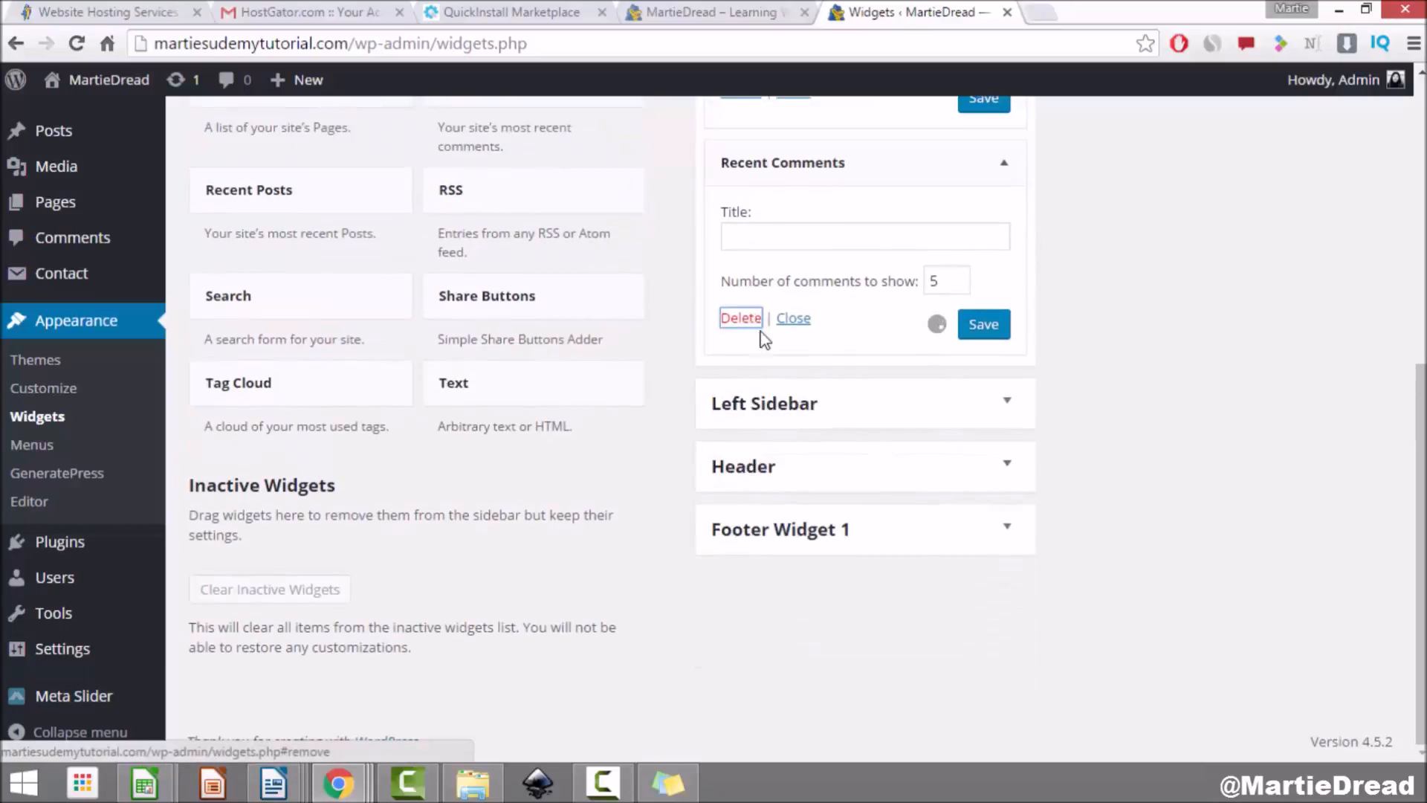
pyautogui.click(742, 407)
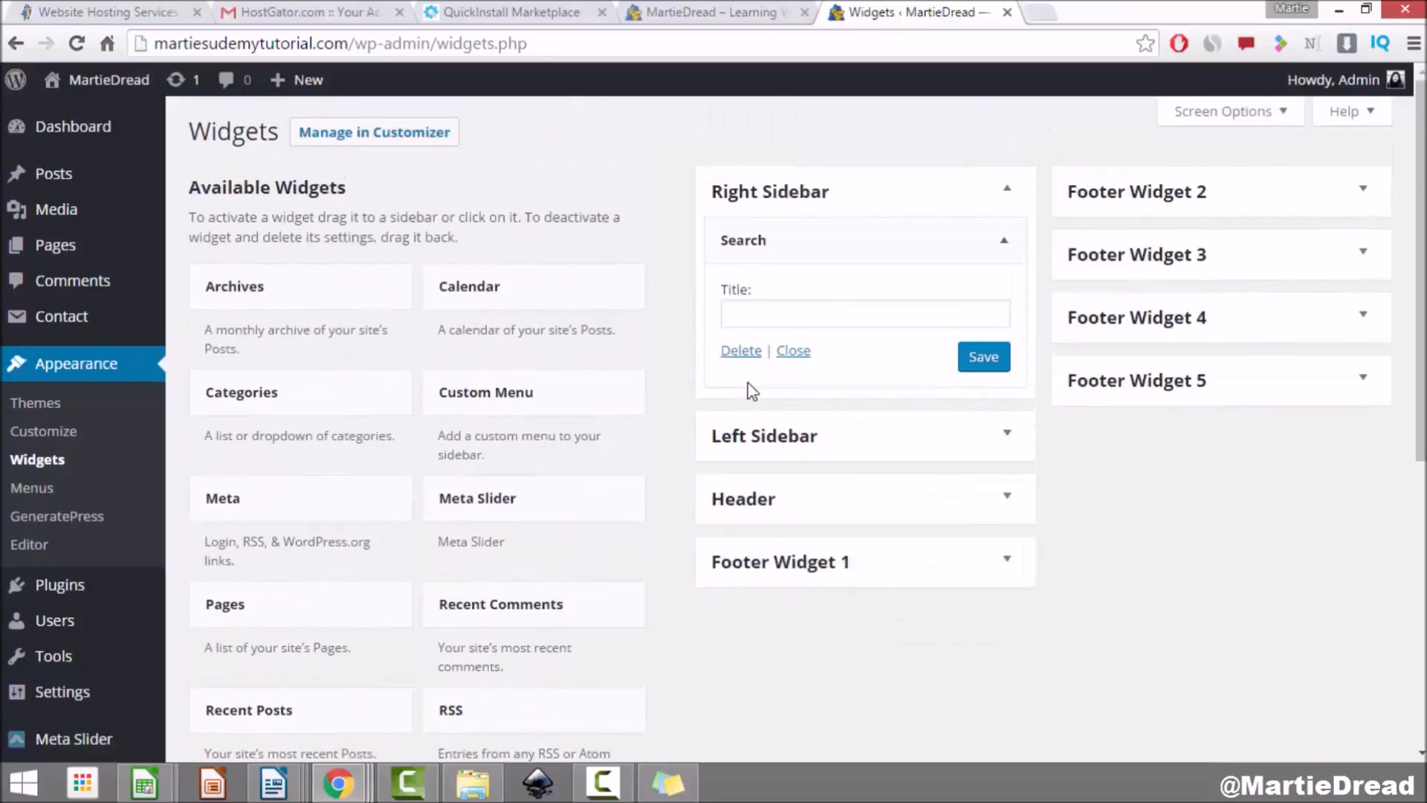
pyautogui.click(737, 354)
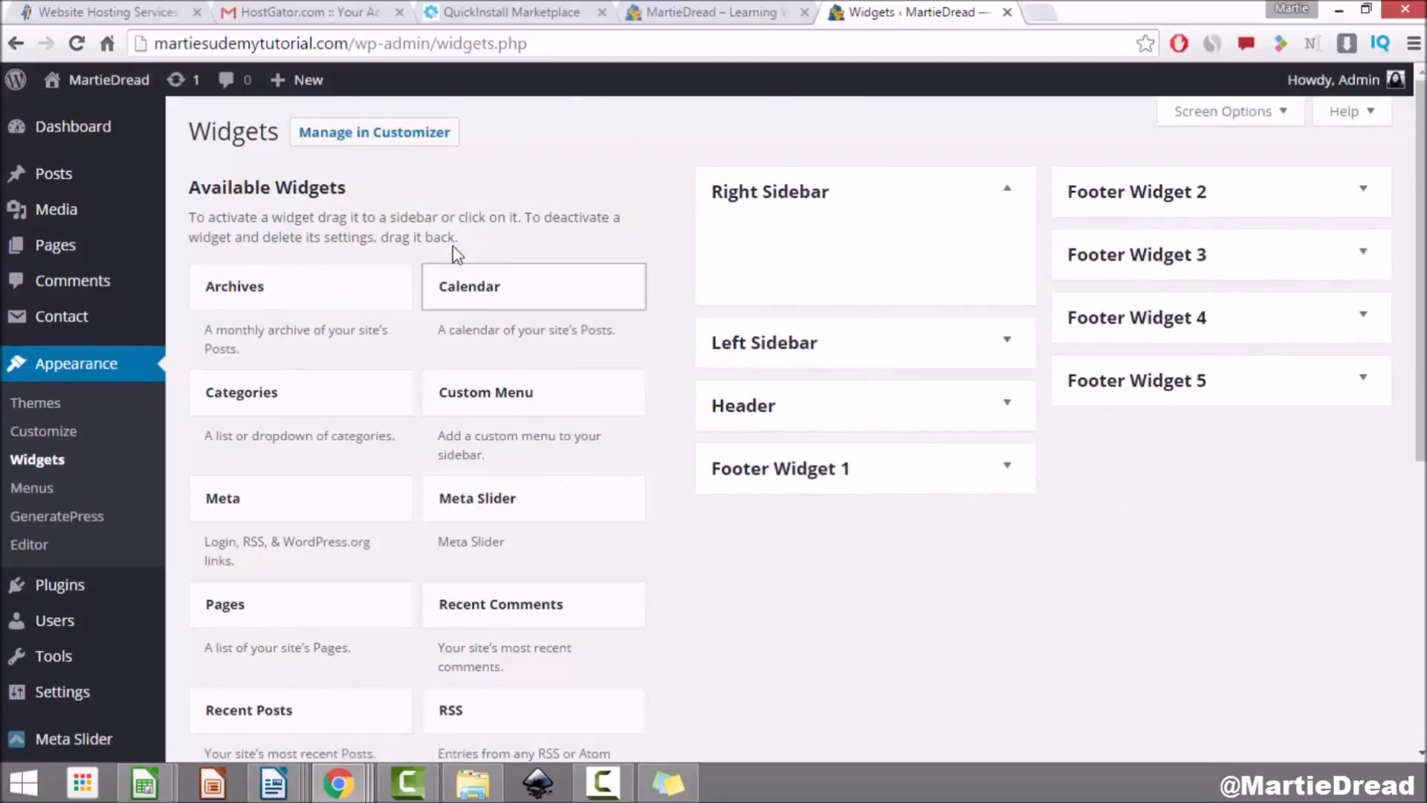
pyautogui.scroll(-6, 447, 355)
pyautogui.scroll(6, 447, 355)
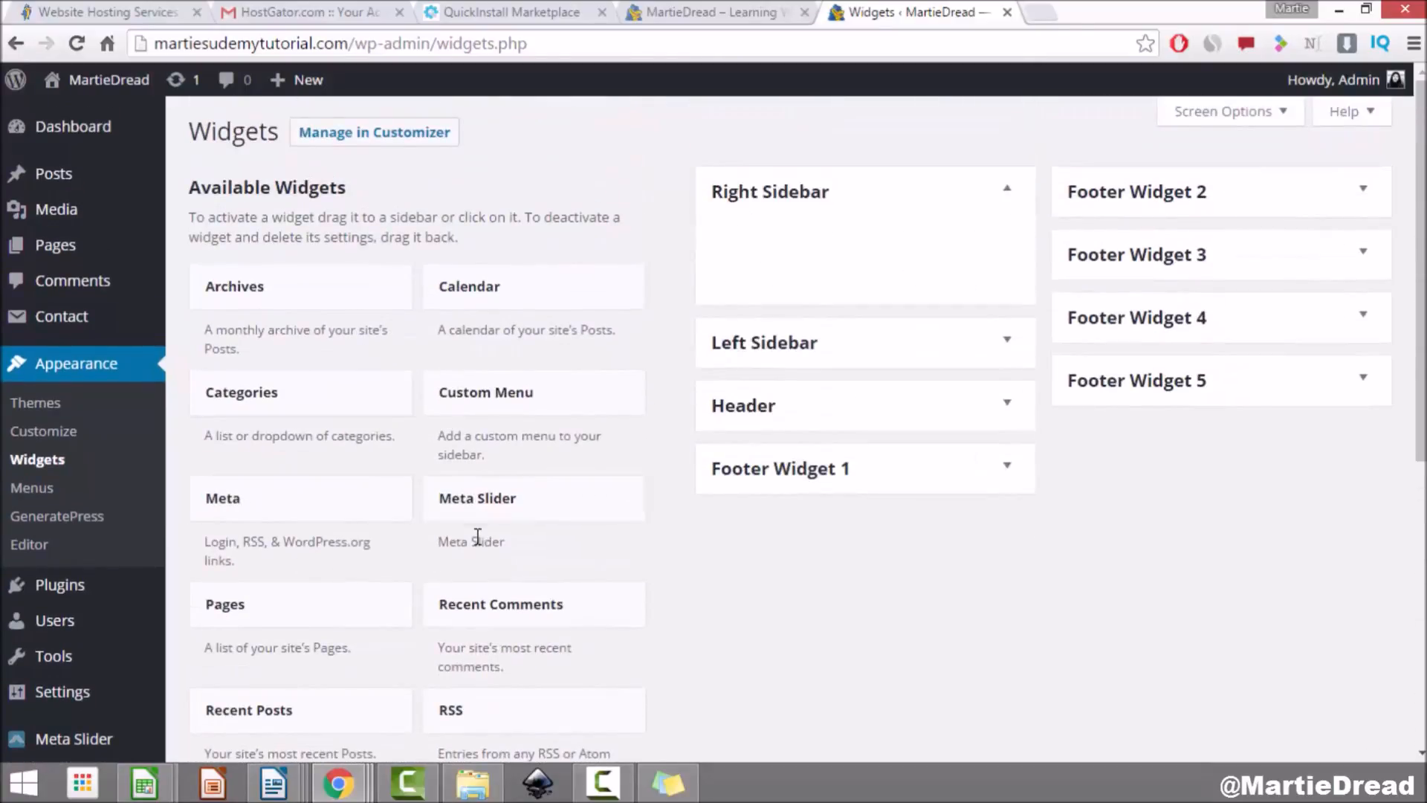
pyautogui.moveTo(376, 529); pyautogui.dragTo(924, 261)
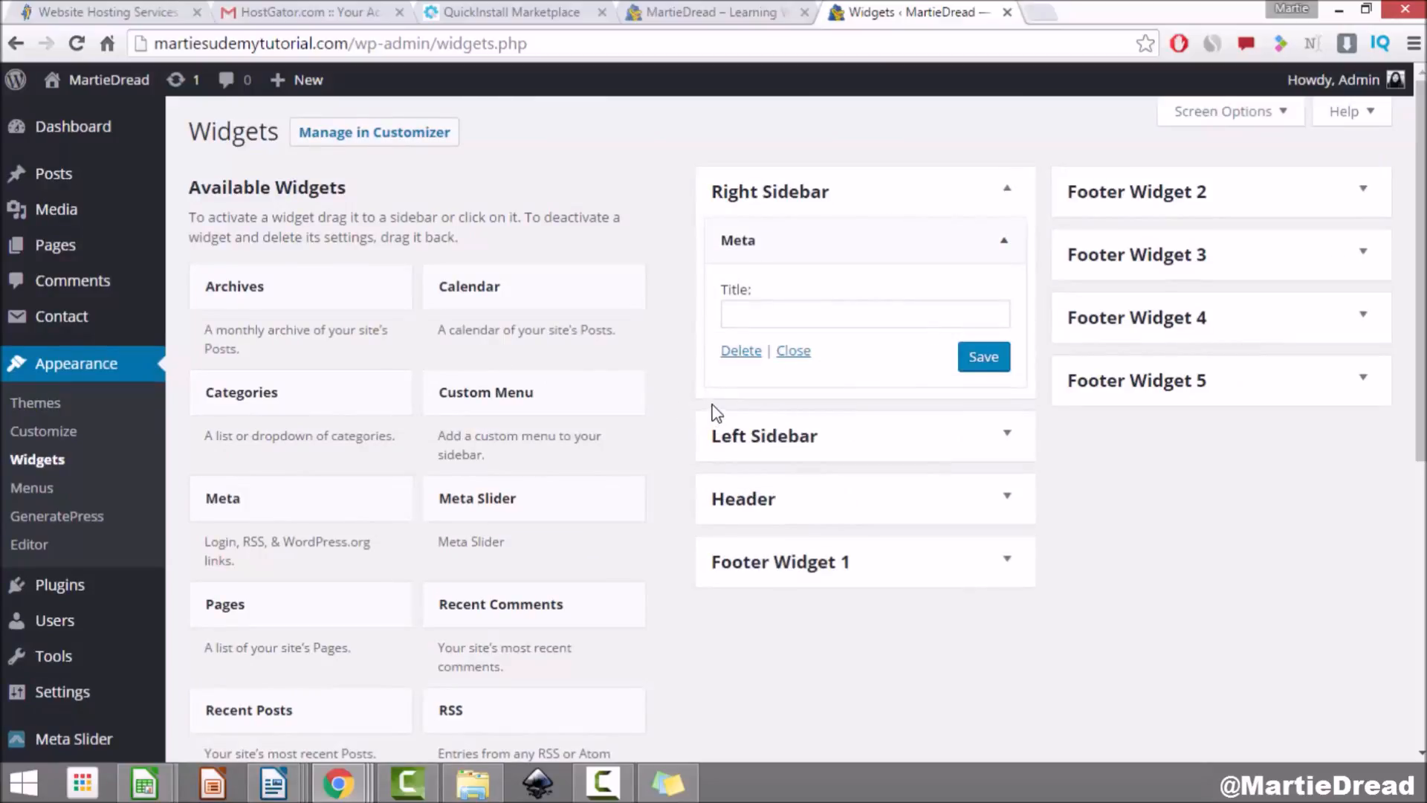
# Step: Replace the Meta widget in the Right Sidebar with a Search widget and save it
pyautogui.click(740, 352)
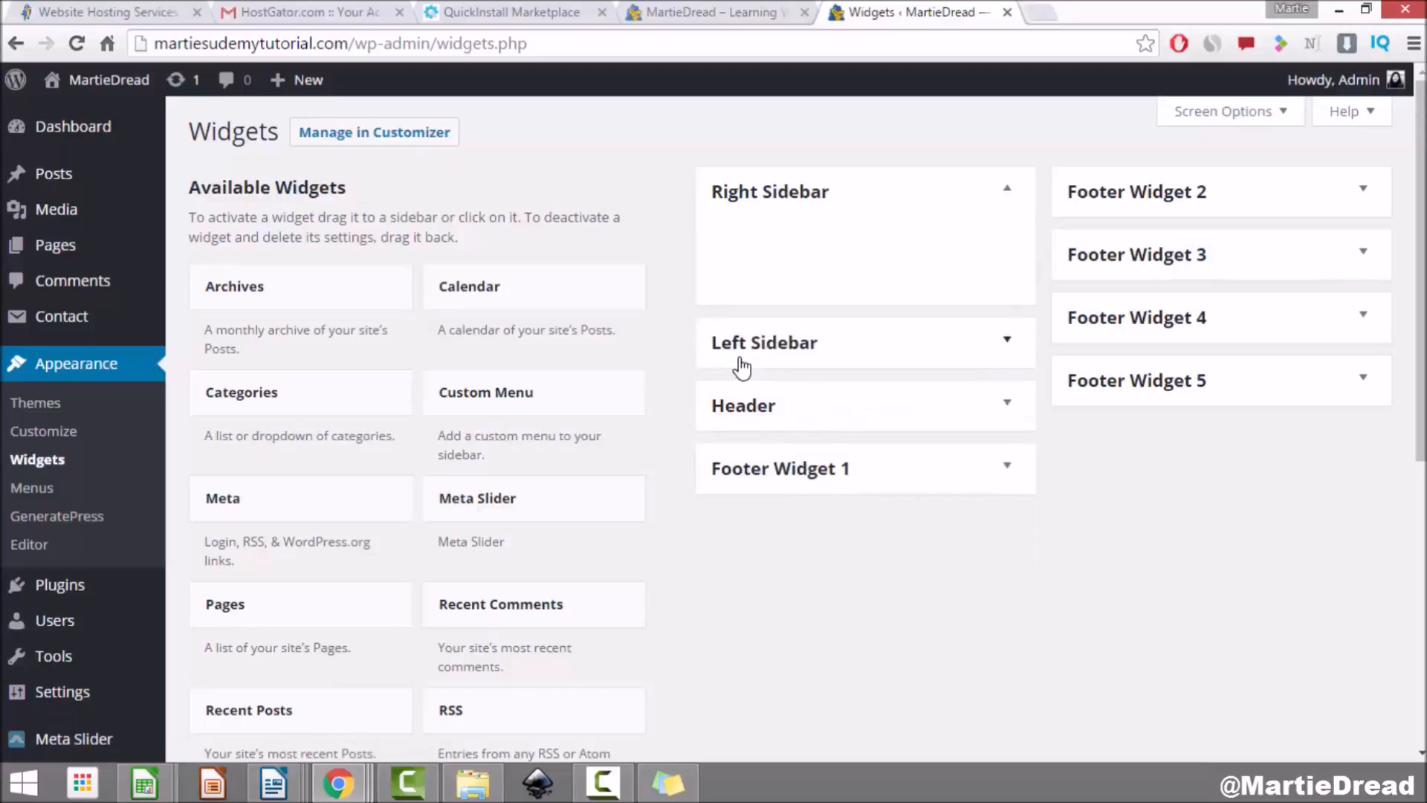
pyautogui.scroll(-4, 587, 506)
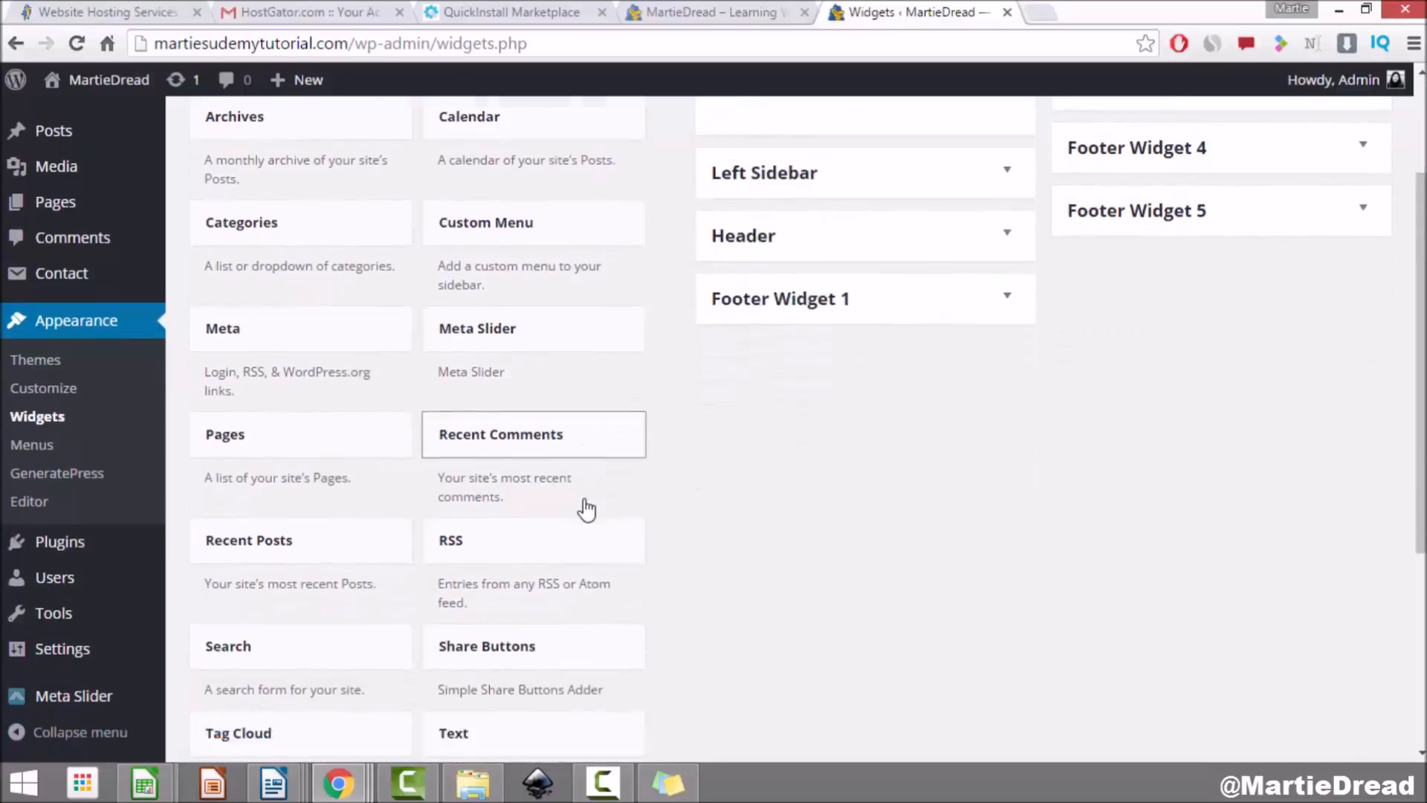
pyautogui.moveTo(259, 521); pyautogui.dragTo(843, 261)
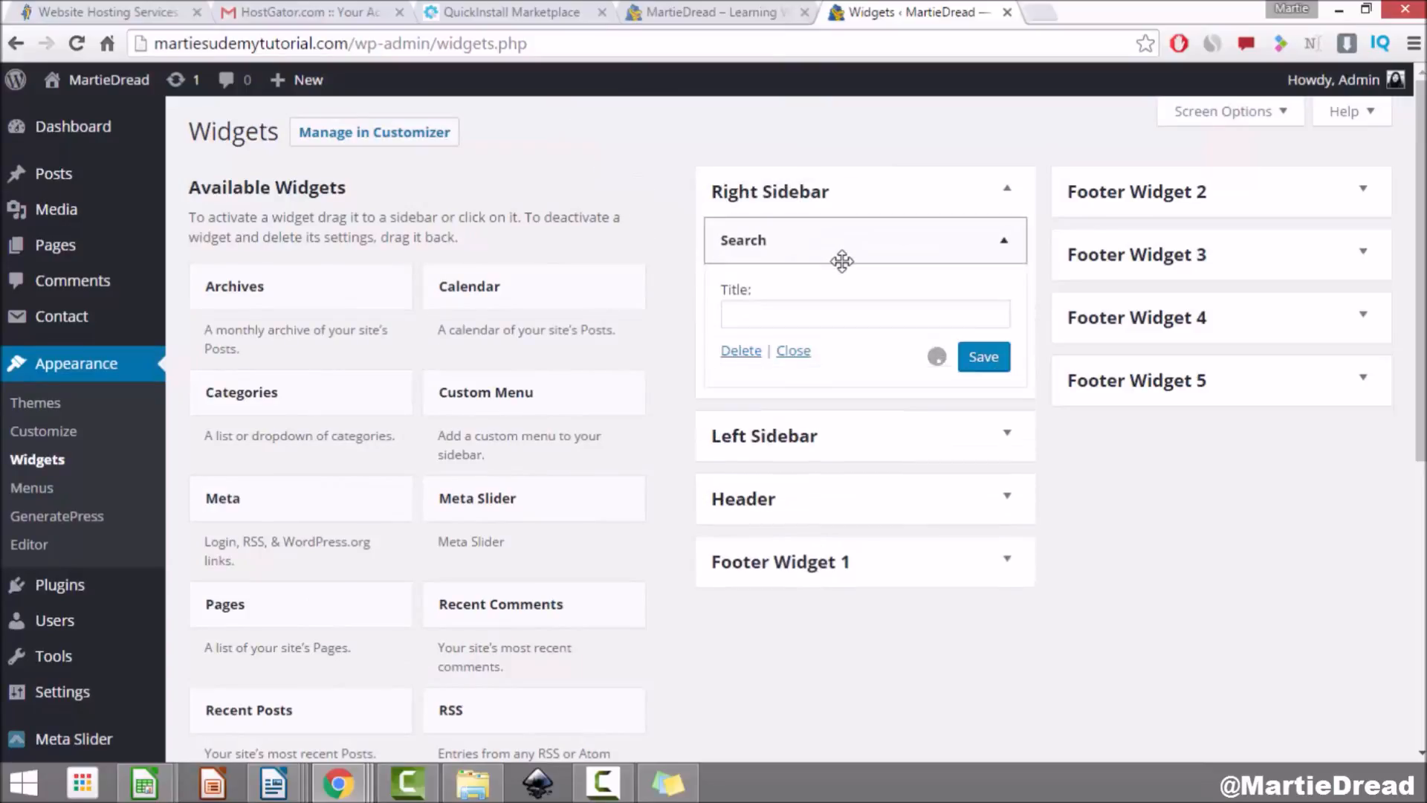
pyautogui.click(792, 312)
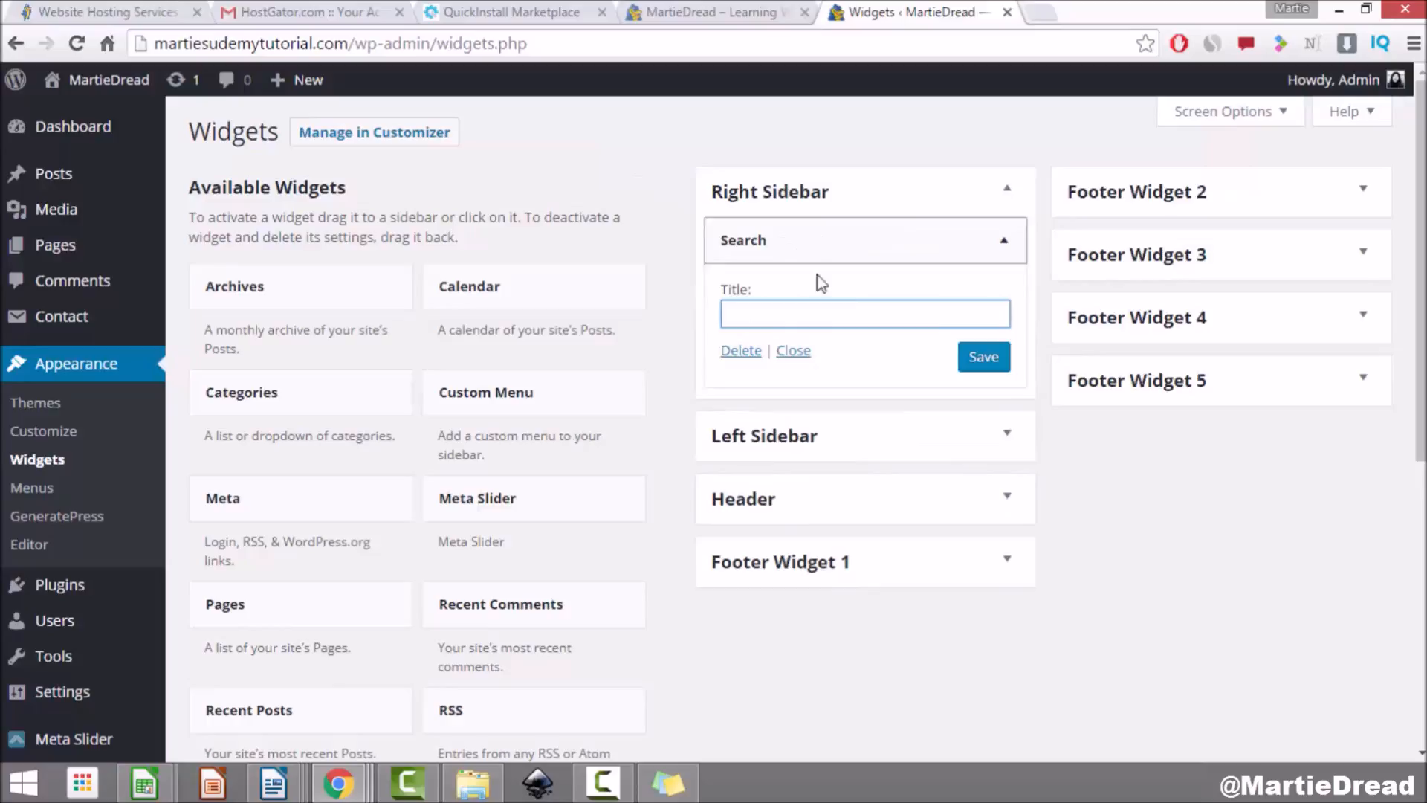
pyautogui.click(979, 367)
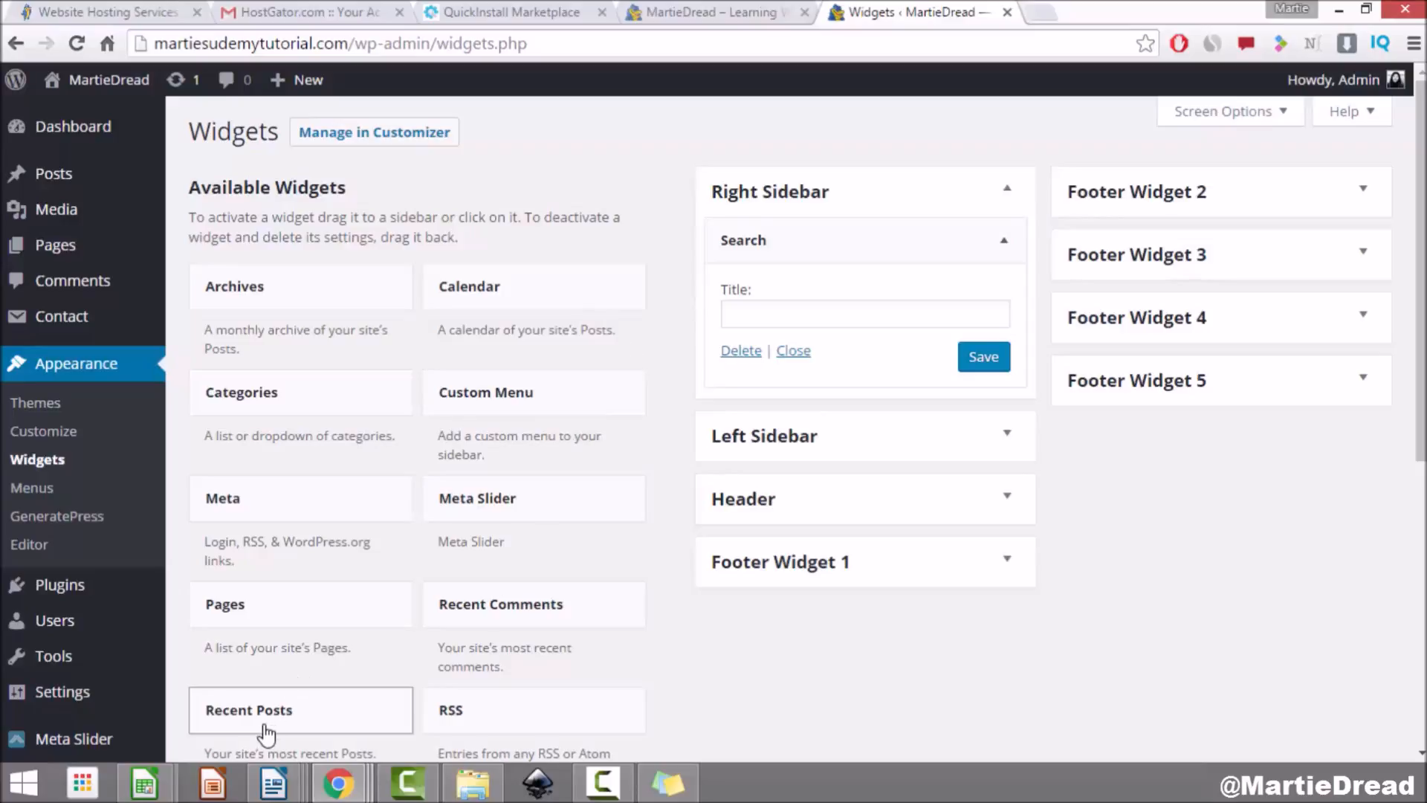
# Step: Add a Recent Posts widget titled 'My New Posts' below Search, keep it at 5 posts, and save
pyautogui.moveTo(295, 722); pyautogui.dragTo(818, 407)
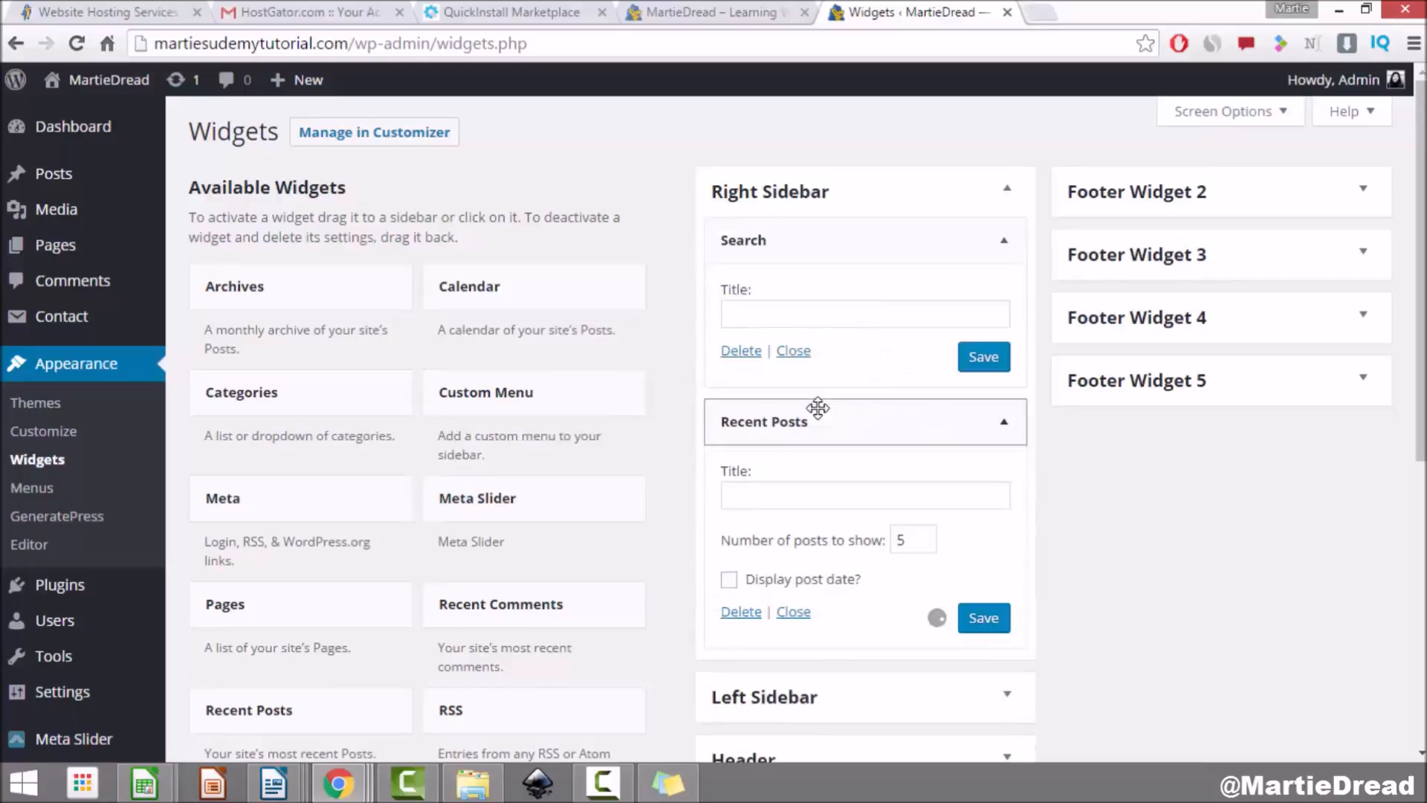
pyautogui.click(798, 502)
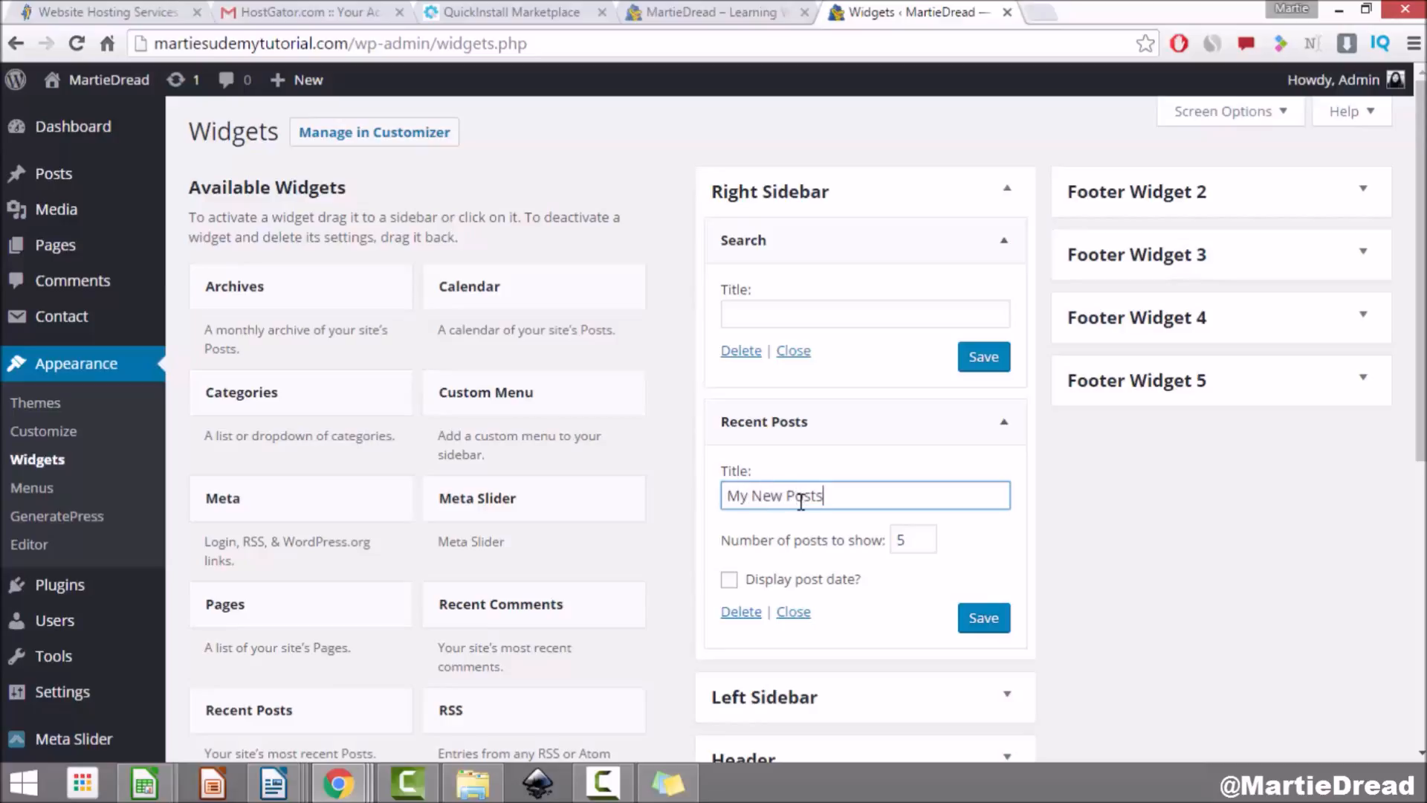
pyautogui.click(983, 617)
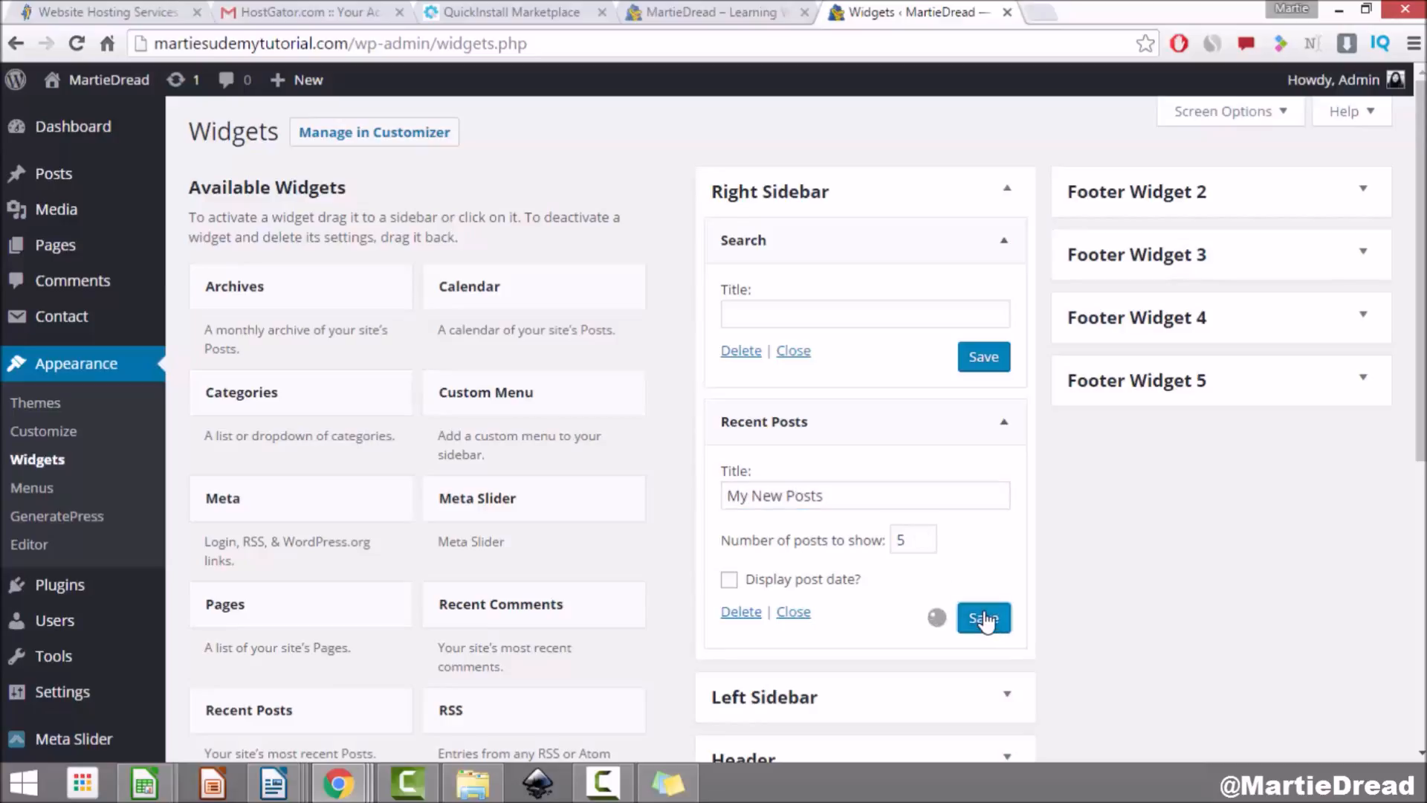
pyautogui.moveTo(906, 537); pyautogui.dragTo(893, 537)
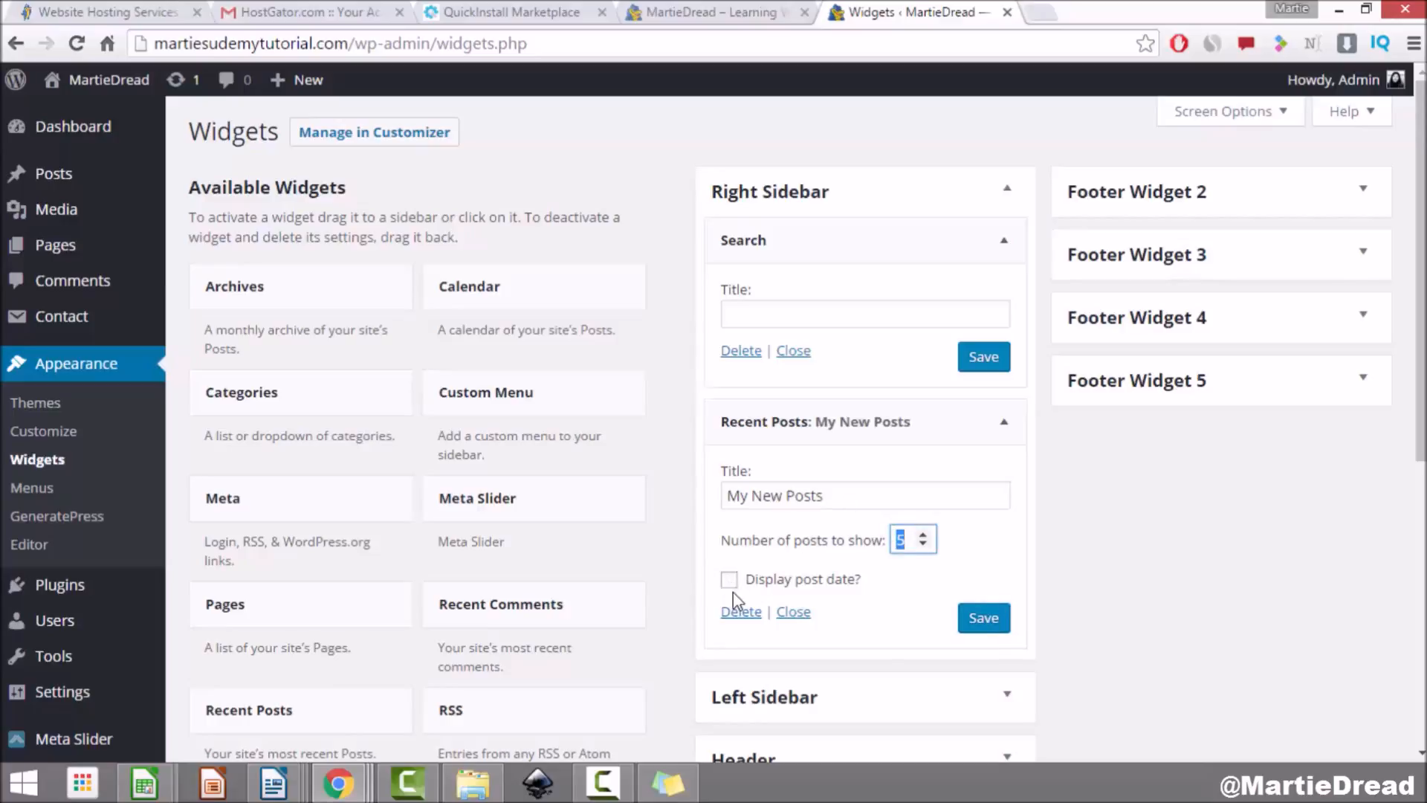
pyautogui.click(903, 577)
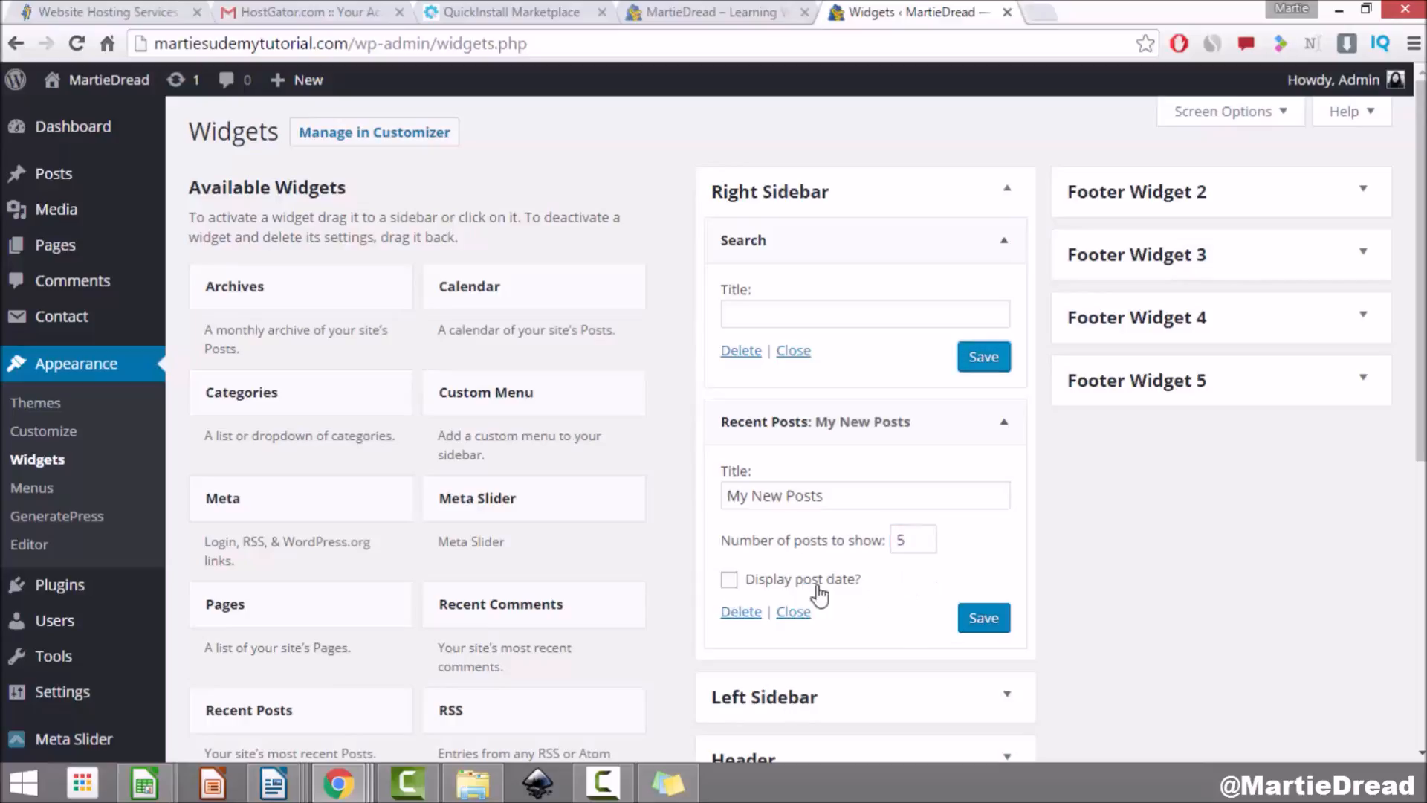
pyautogui.click(1005, 362)
pyautogui.click(982, 619)
# Step: On the live front page, search the sidebar search box for 'my first blog'
pyautogui.click(97, 88)
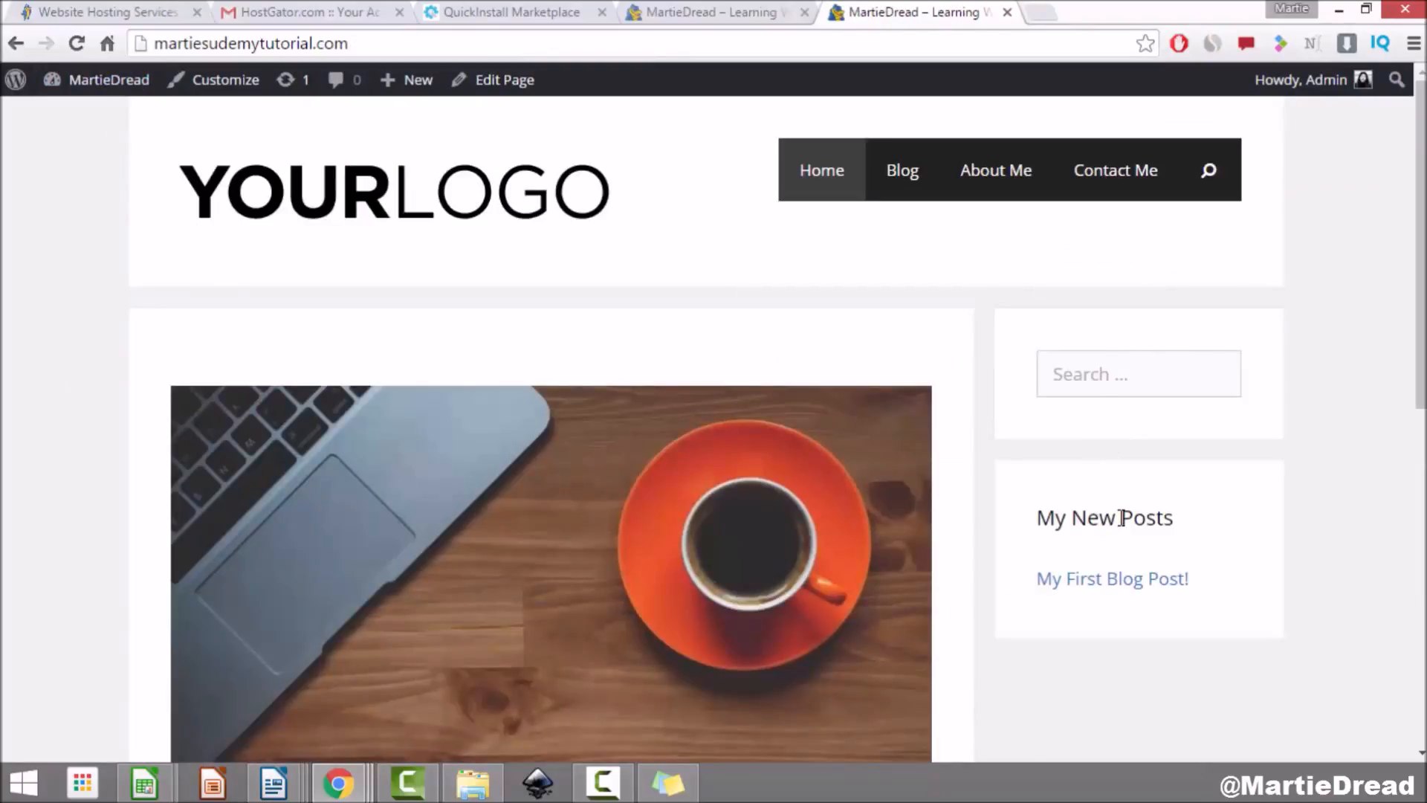
pyautogui.scroll(-5, 1118, 515)
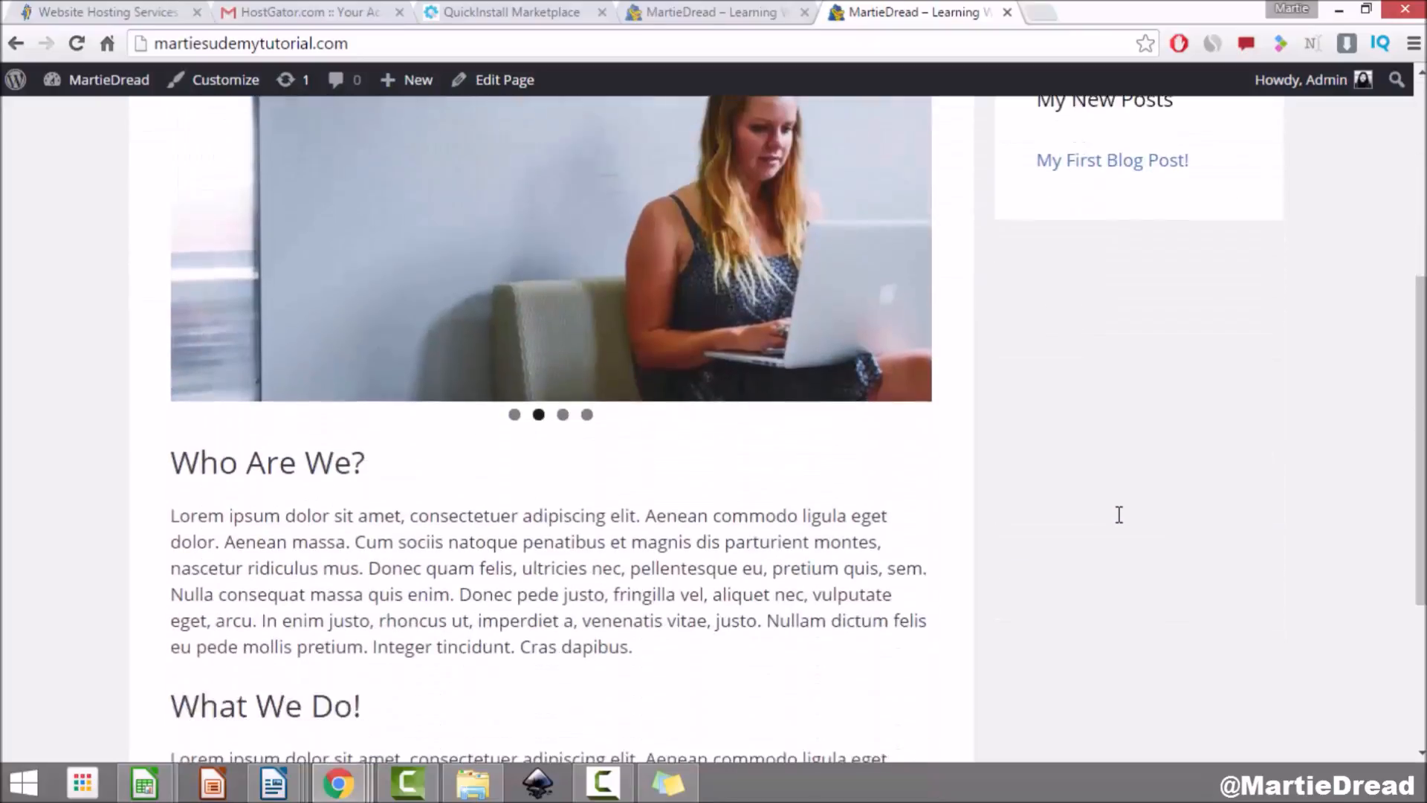
pyautogui.scroll(-4, 1115, 517)
pyautogui.scroll(9, 1112, 517)
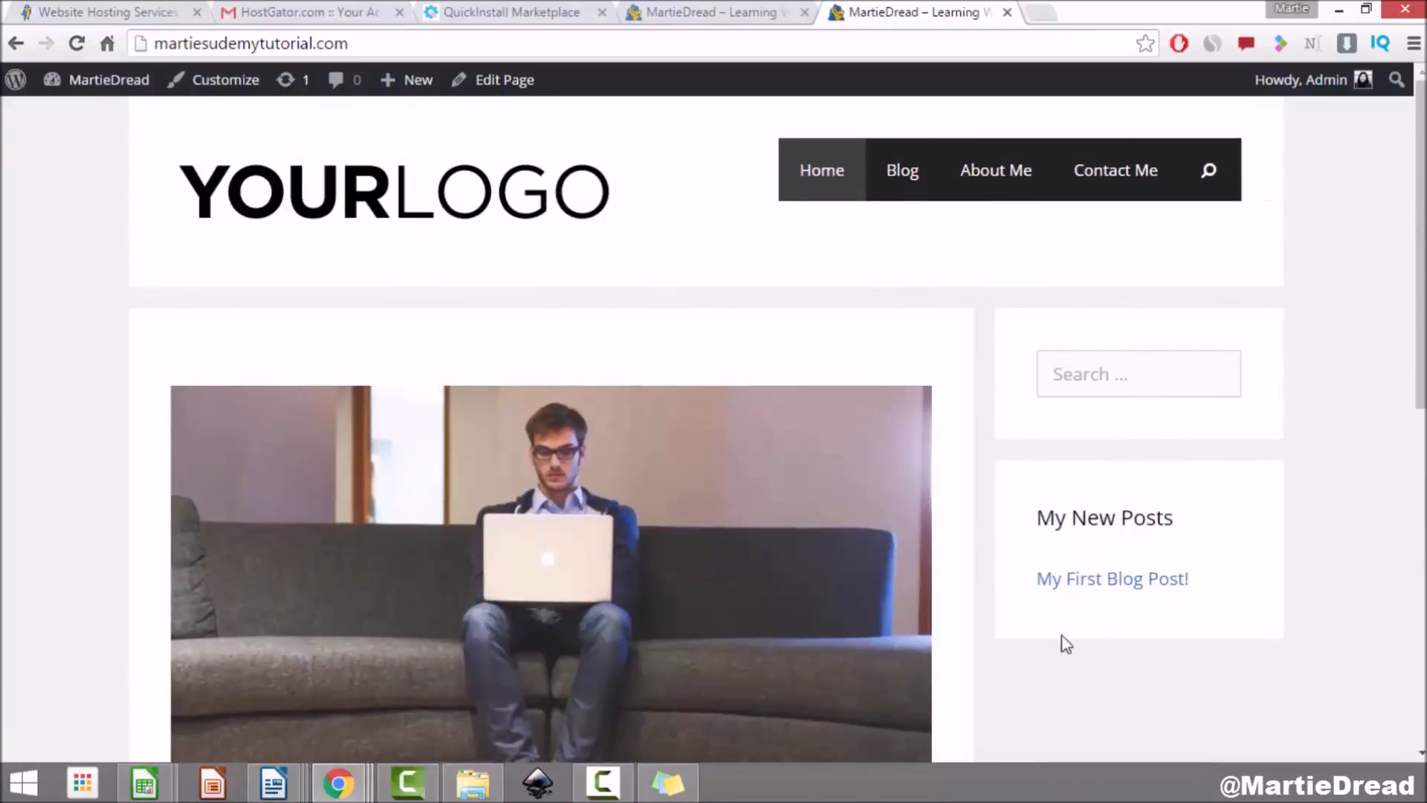
pyautogui.click(1151, 379)
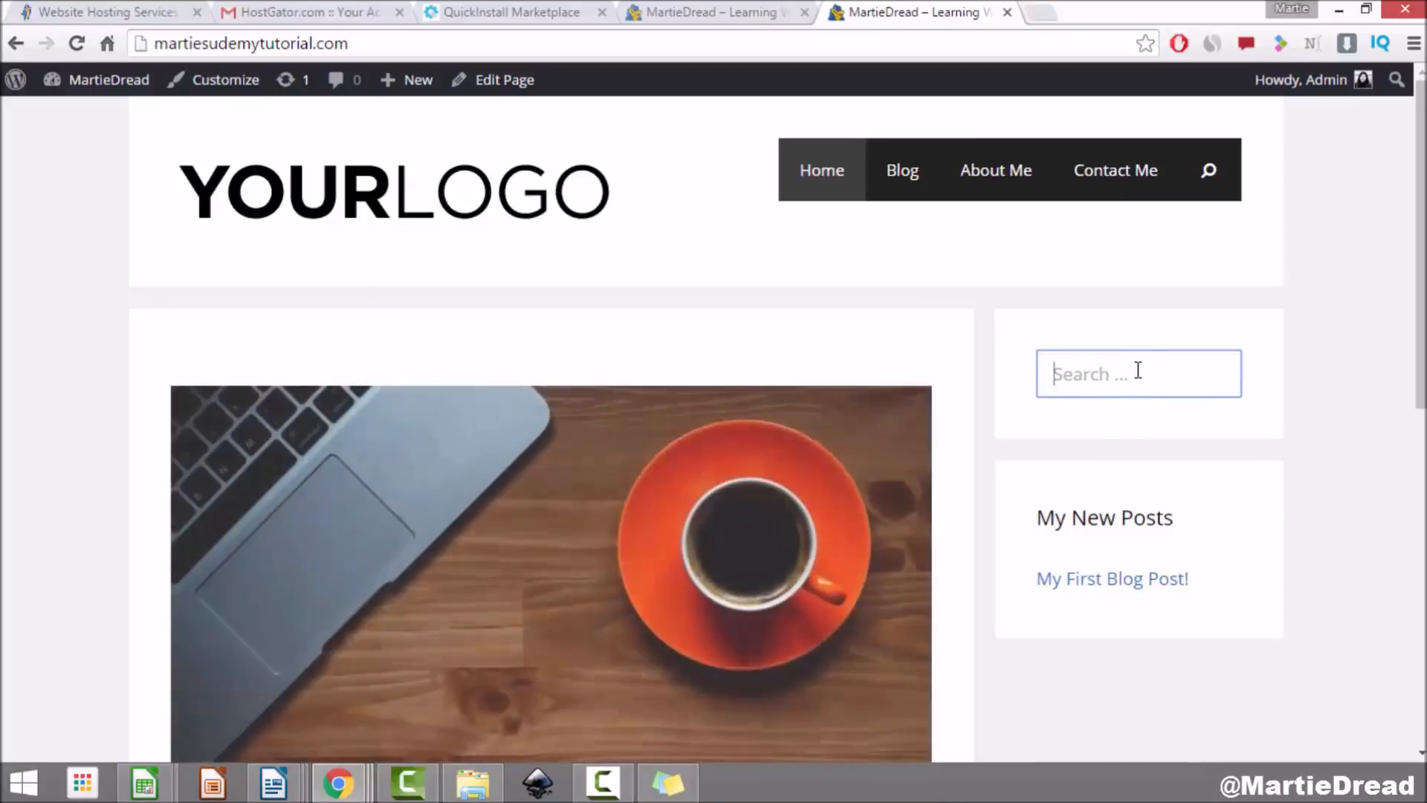
pyautogui.click(1209, 178)
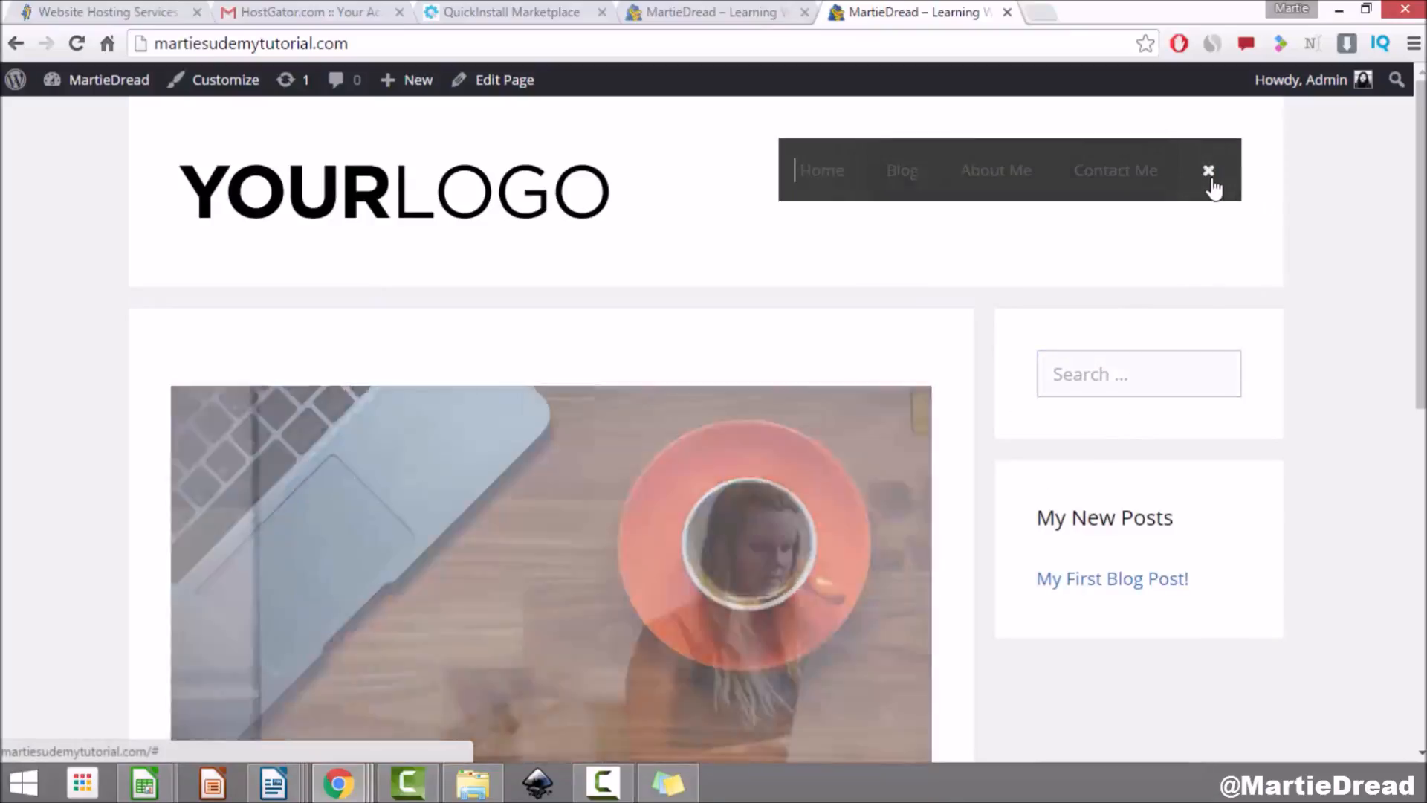
pyautogui.click(1122, 376)
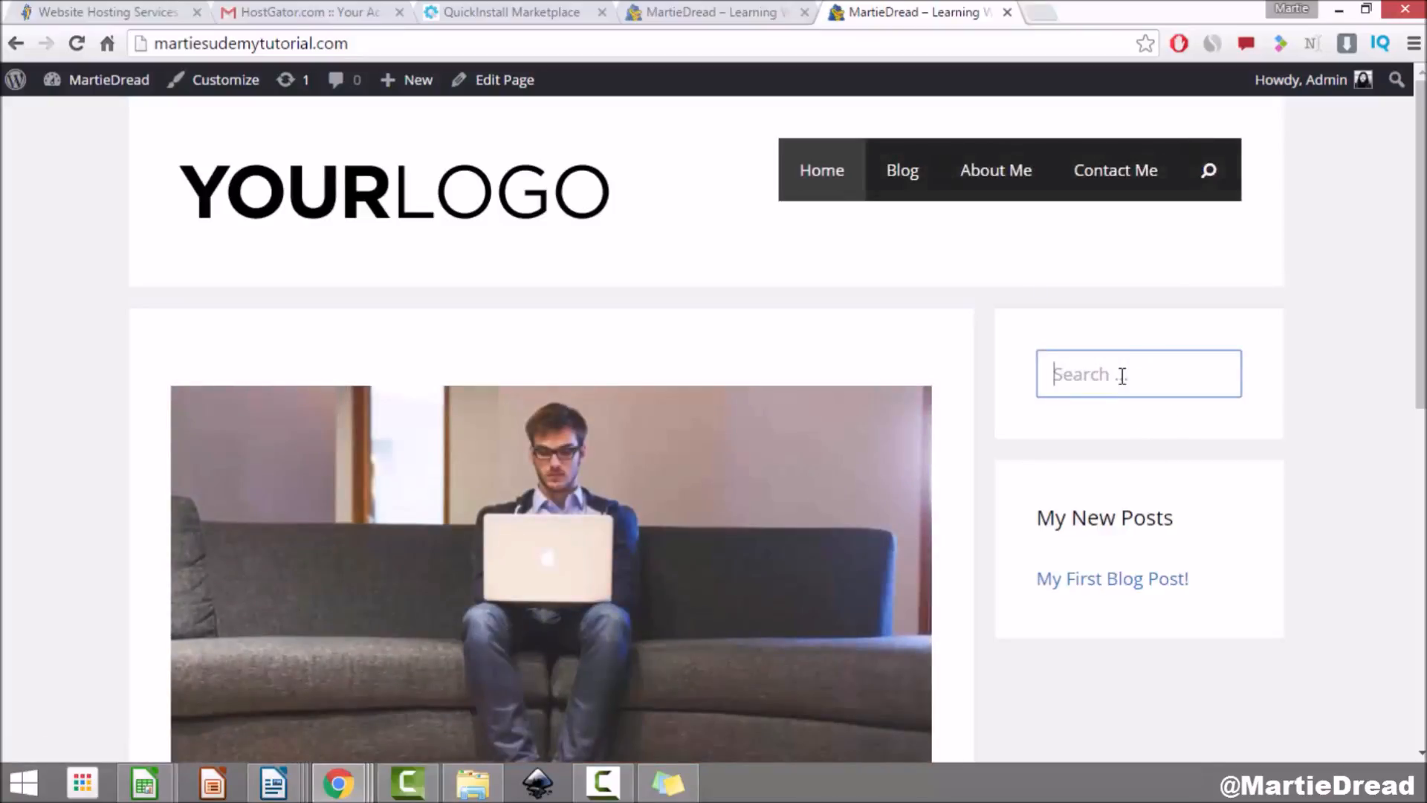
pyautogui.write('my f')
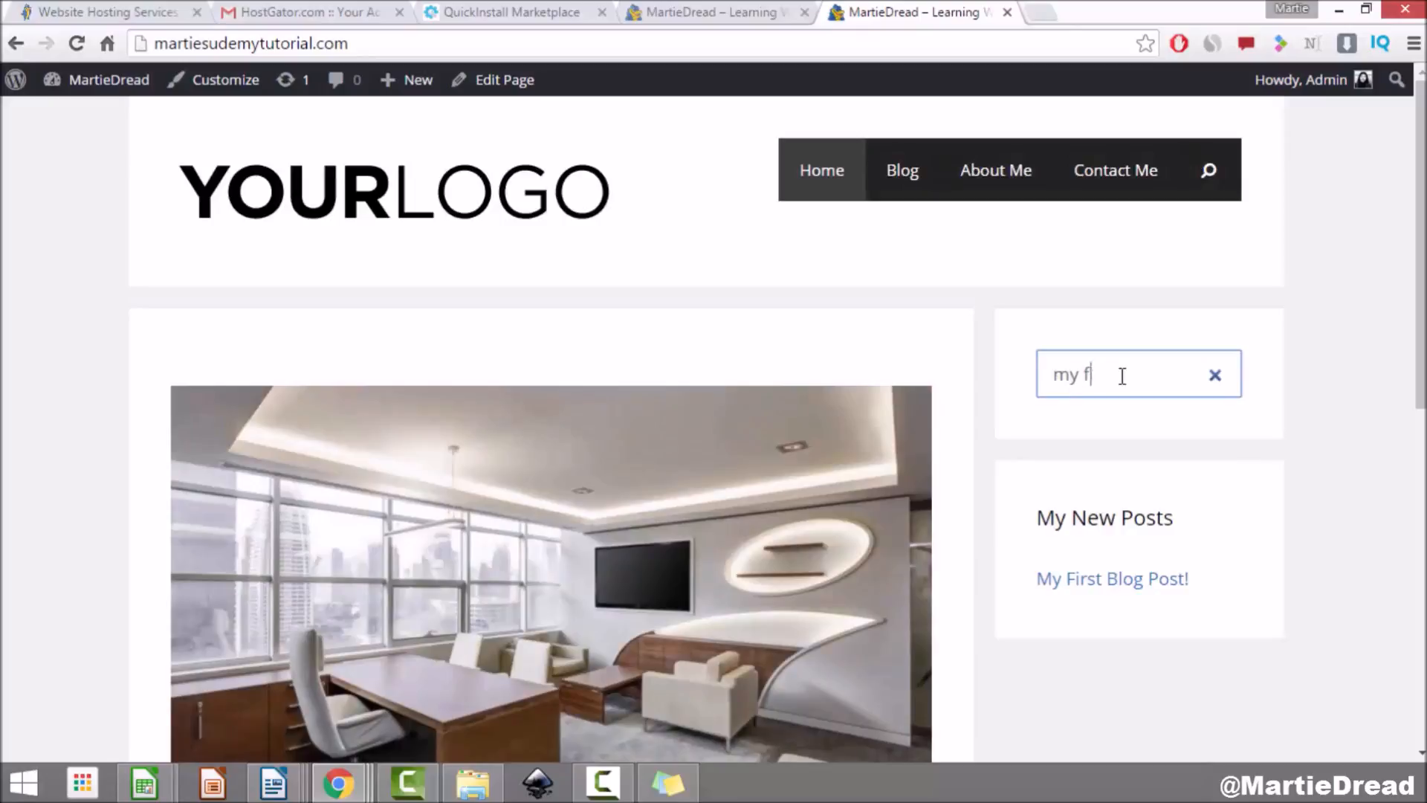
pyautogui.write('irst blog post')
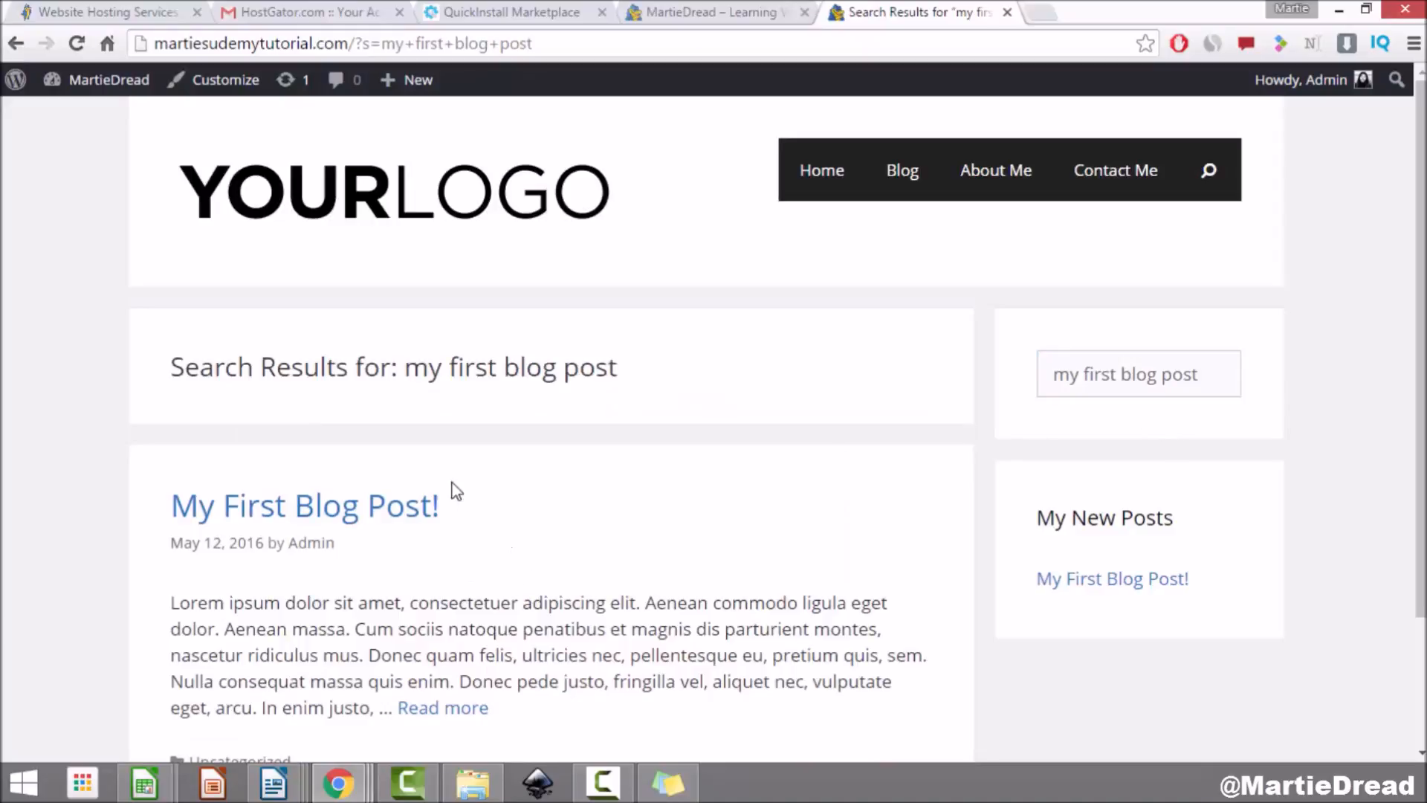
# Step: Review the search results page showing the post, then return to the admin Dashboard
pyautogui.moveTo(143, 367); pyautogui.dragTo(662, 362)
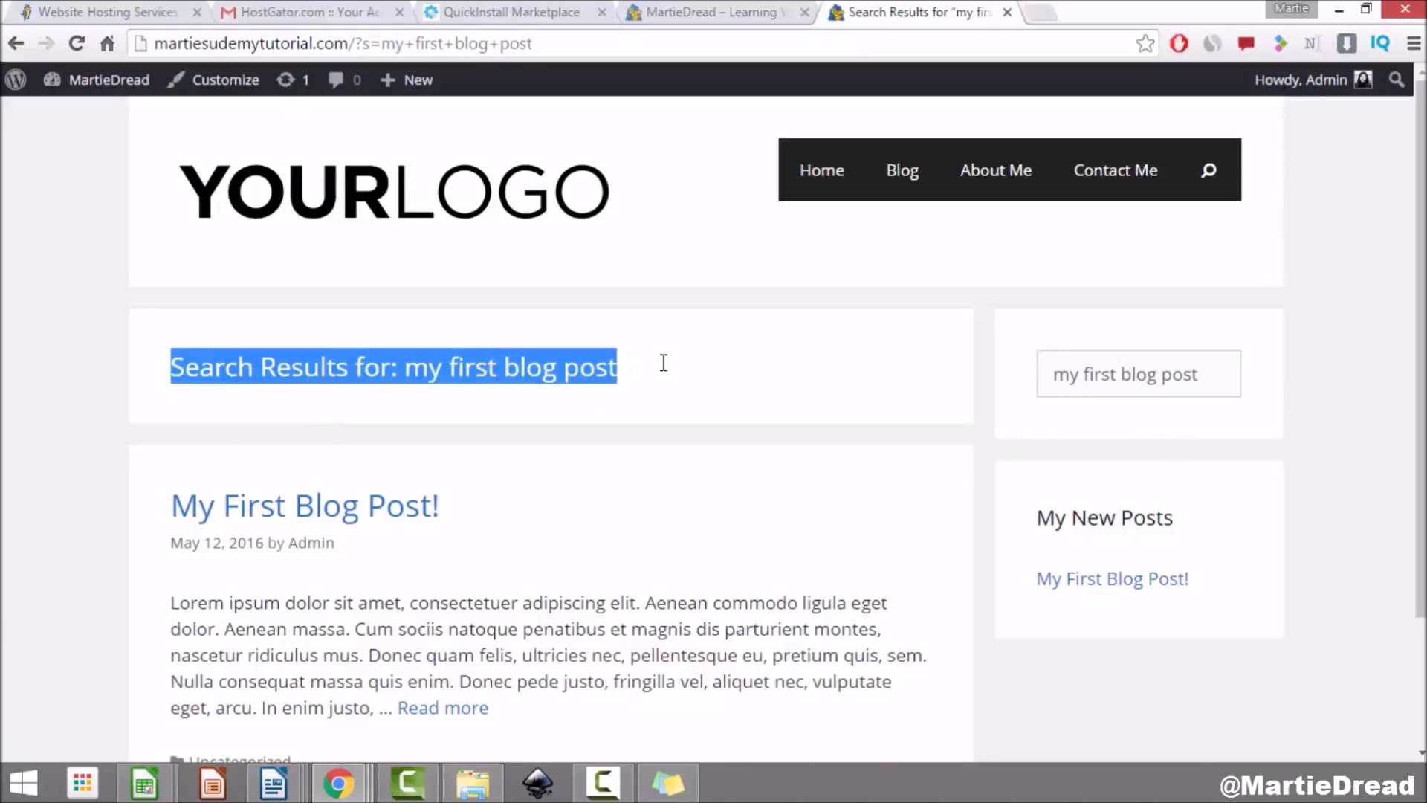
pyautogui.click(667, 478)
pyautogui.scroll(-3, 720, 500)
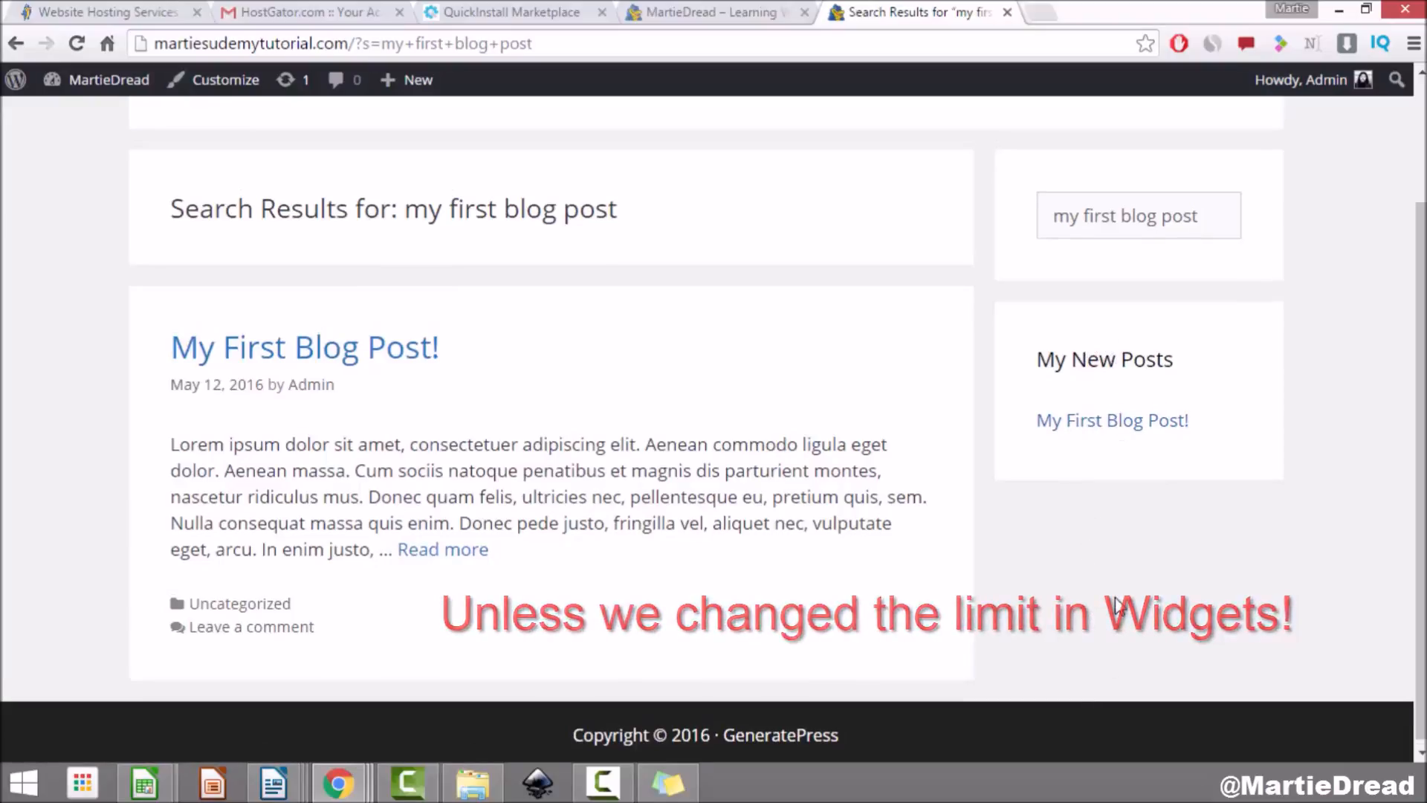
pyautogui.scroll(3, 1118, 603)
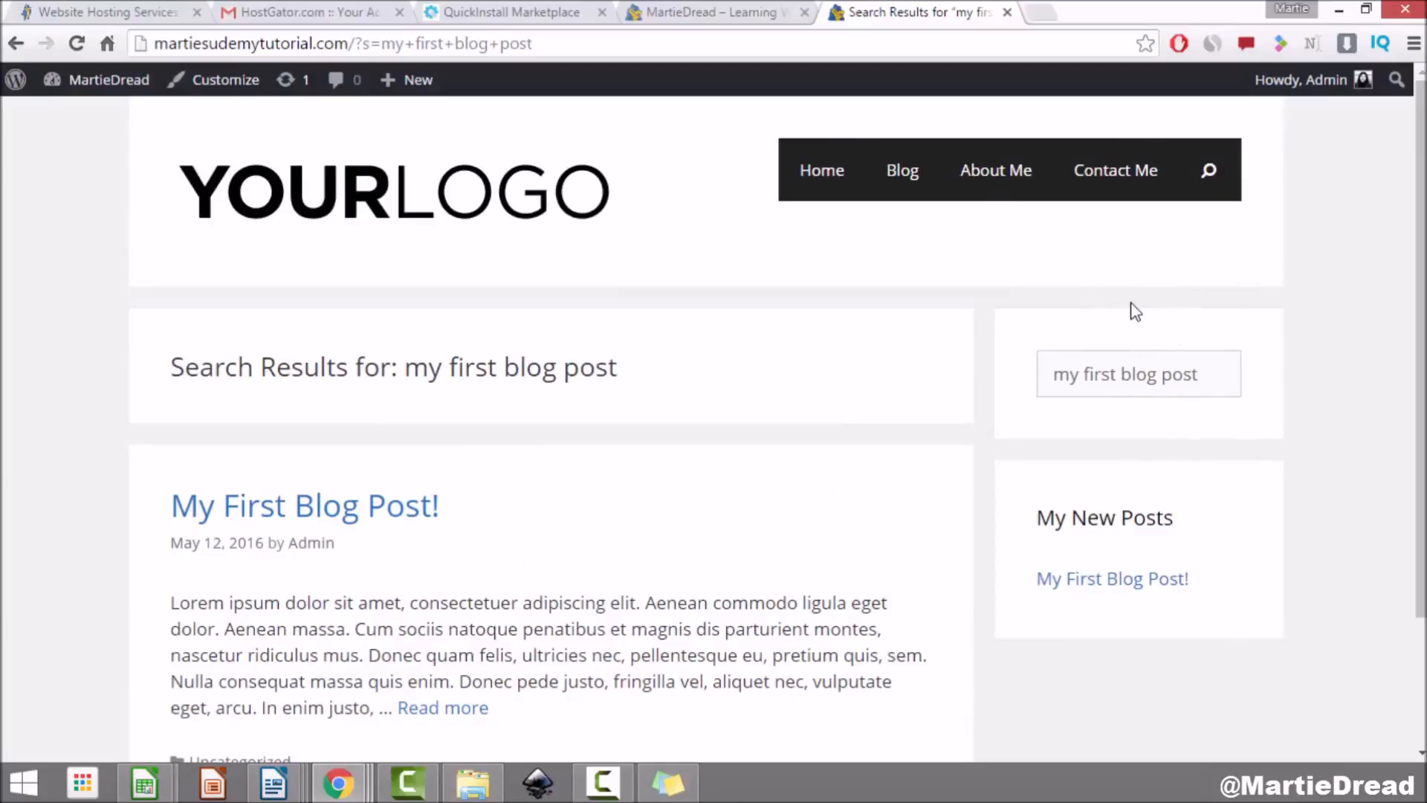
pyautogui.click(115, 80)
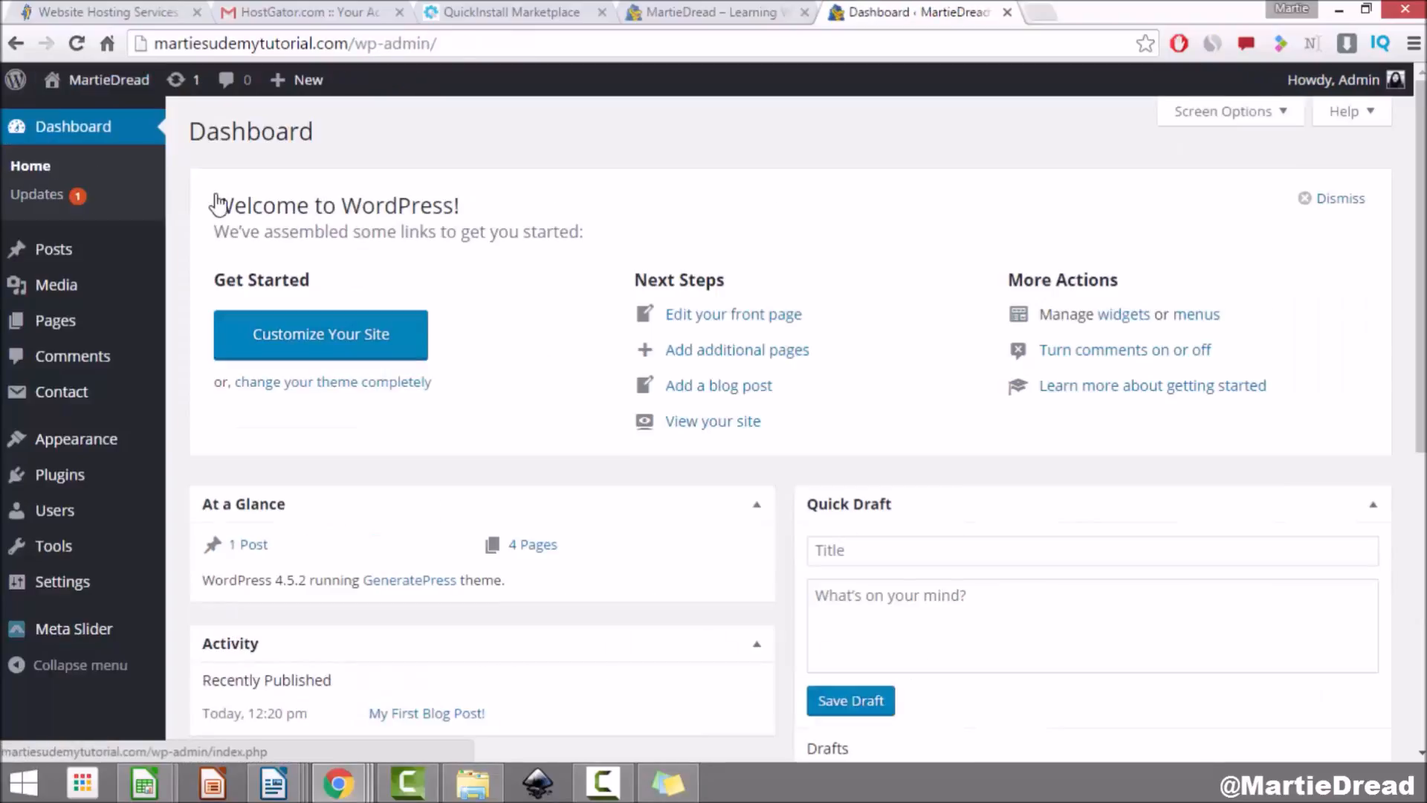
# Step: Add a Share Buttons widget to the Right Sidebar with an empty title and save it
pyautogui.click(90, 441)
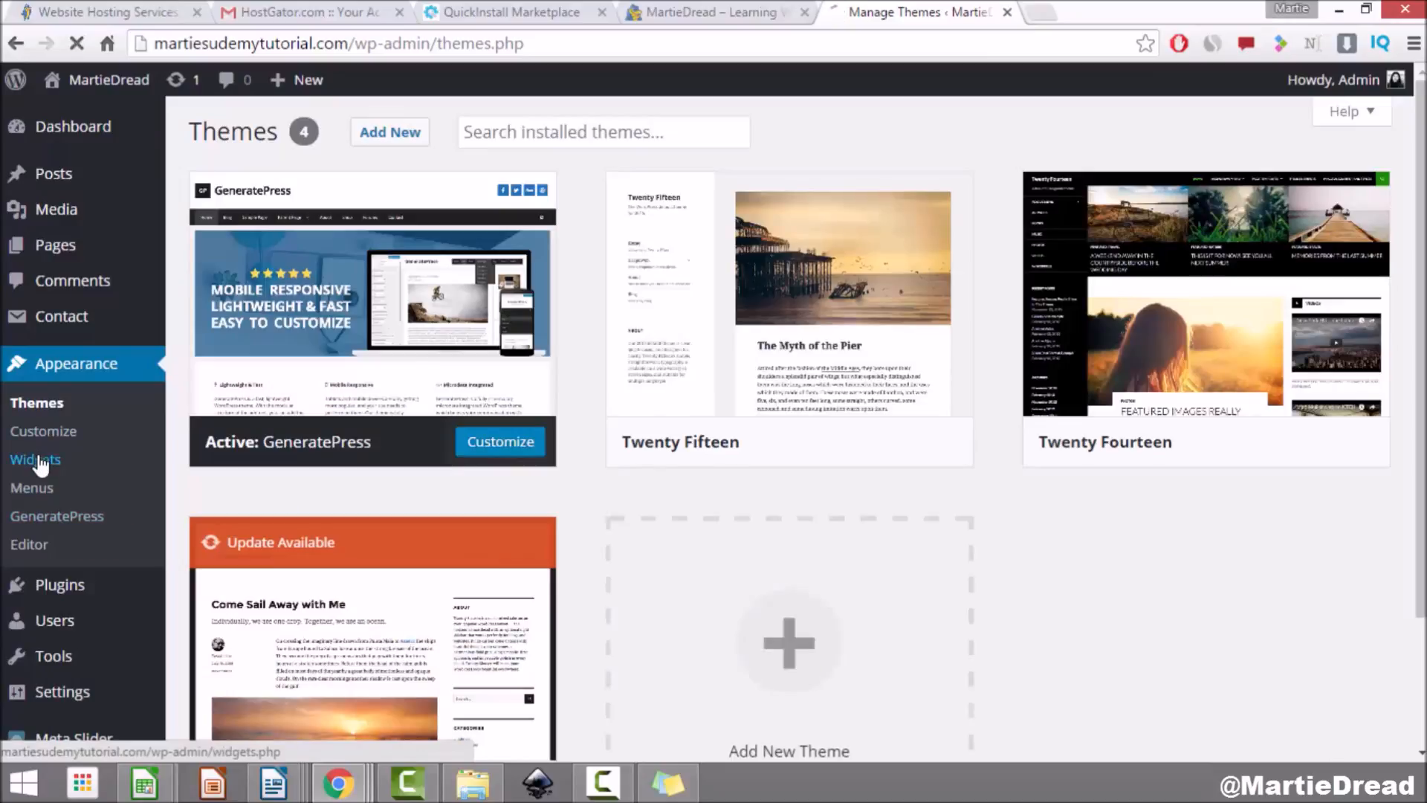
pyautogui.click(39, 461)
pyautogui.scroll(-8, 338, 221)
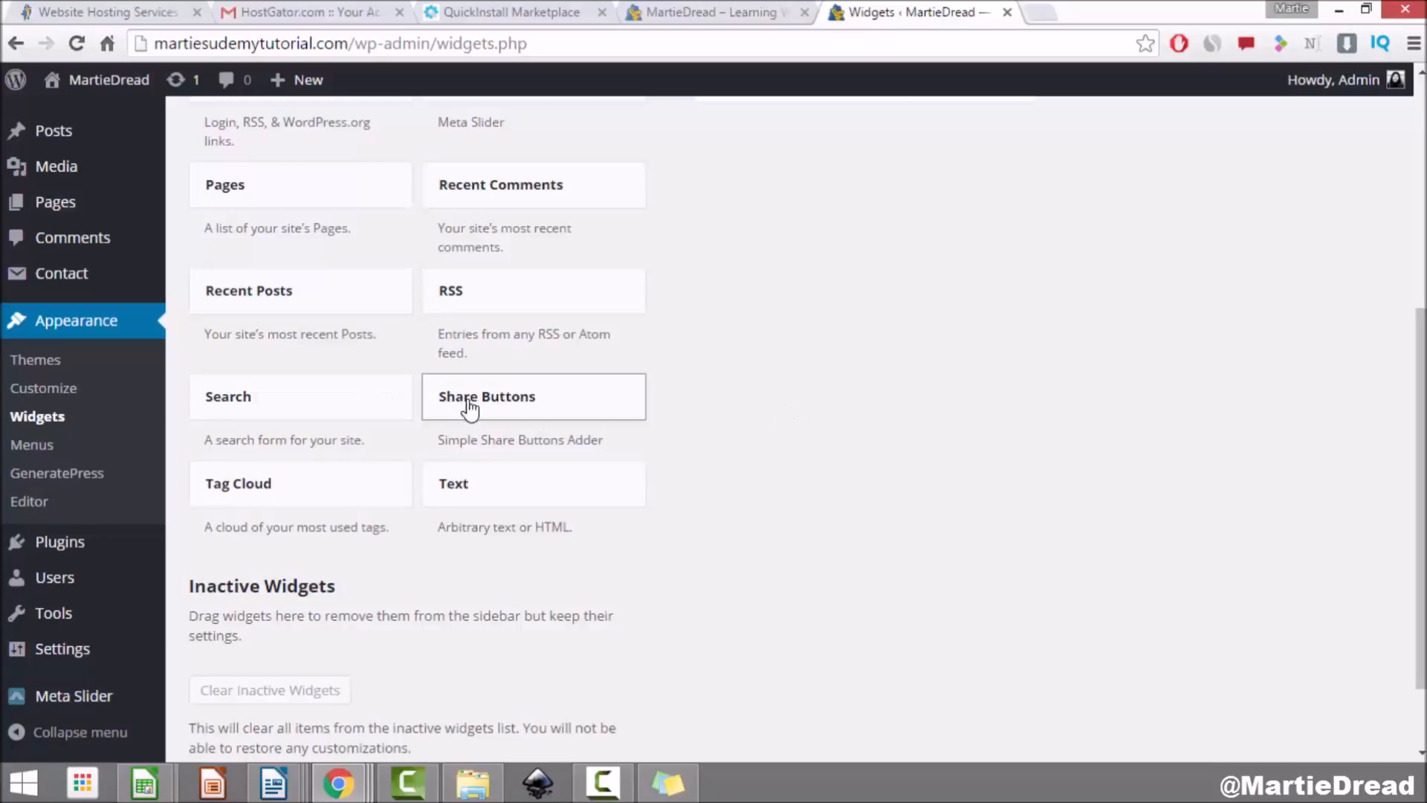
pyautogui.moveTo(478, 404); pyautogui.dragTo(758, 369)
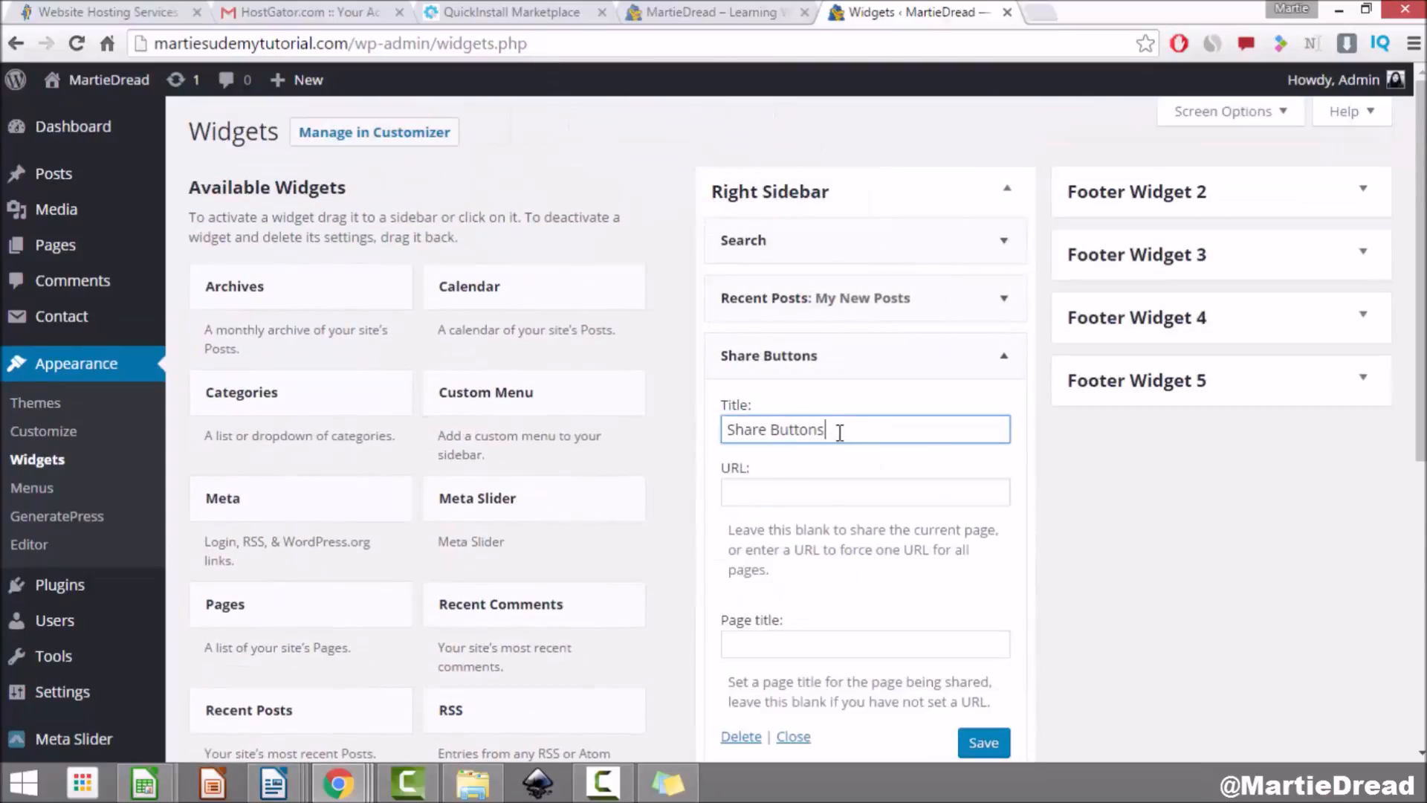
pyautogui.moveTo(838, 432); pyautogui.dragTo(710, 432)
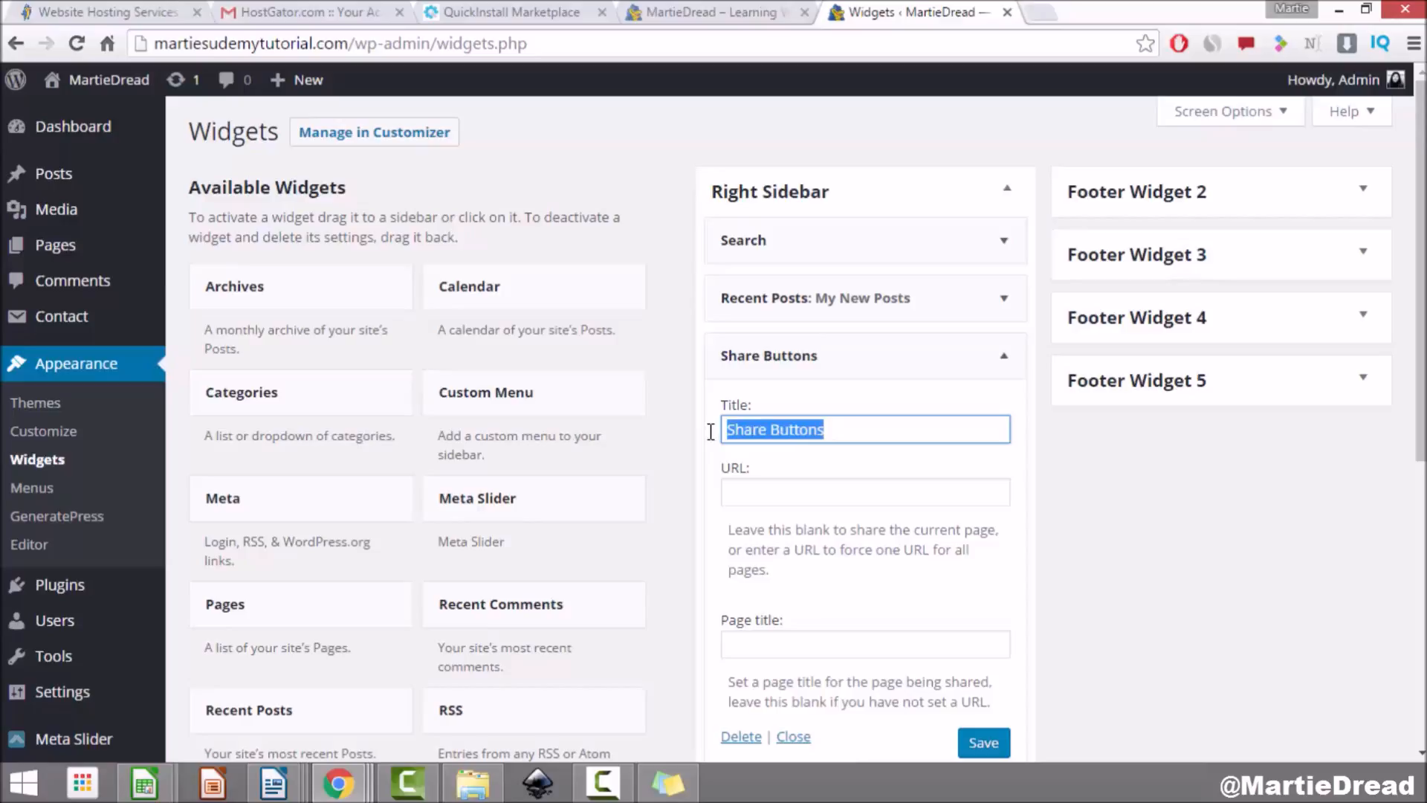
pyautogui.press('BackSpace')
pyautogui.click(981, 743)
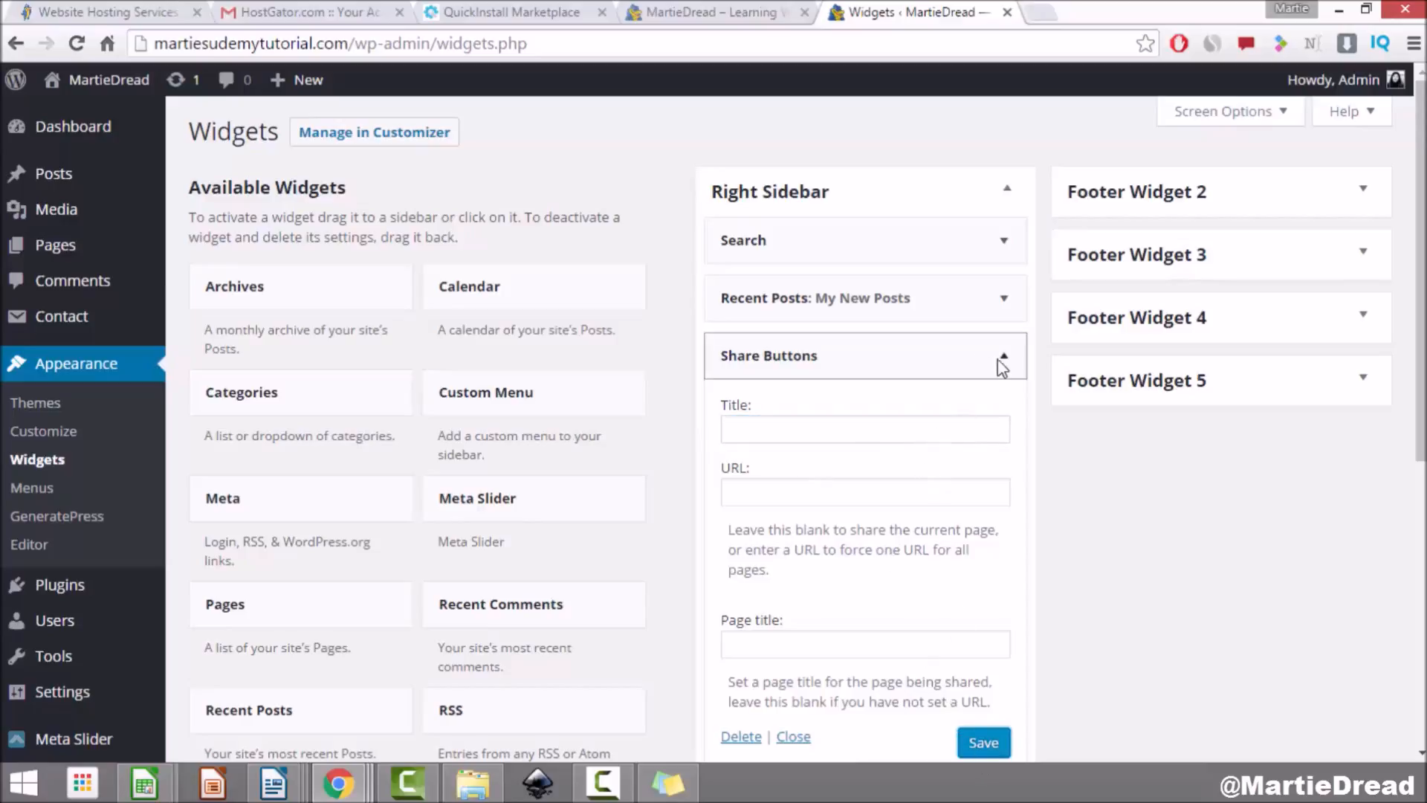
# Step: Move Share Buttons to the top of the Right Sidebar above Search, save, and view the live site
pyautogui.moveTo(825, 368); pyautogui.dragTo(819, 244)
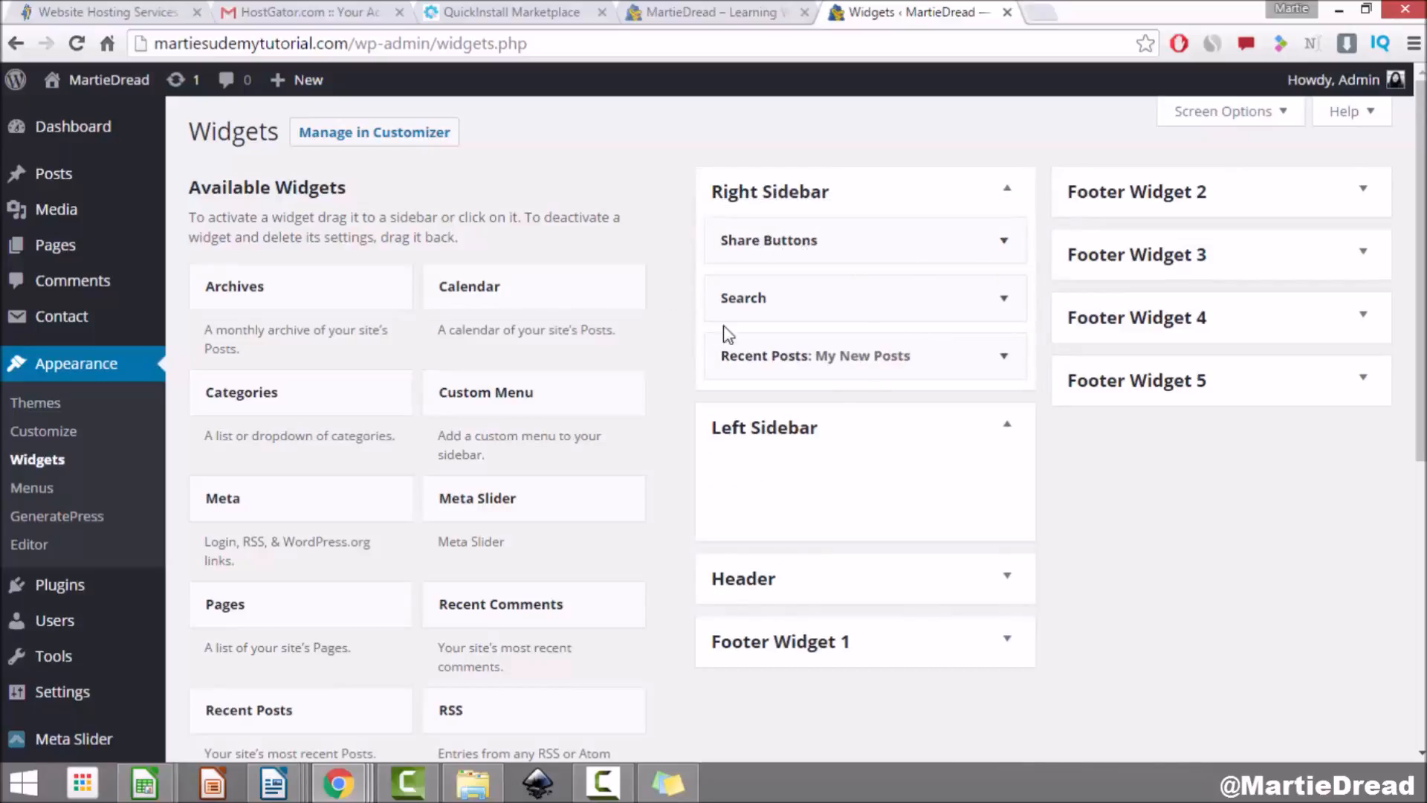
pyautogui.click(1011, 247)
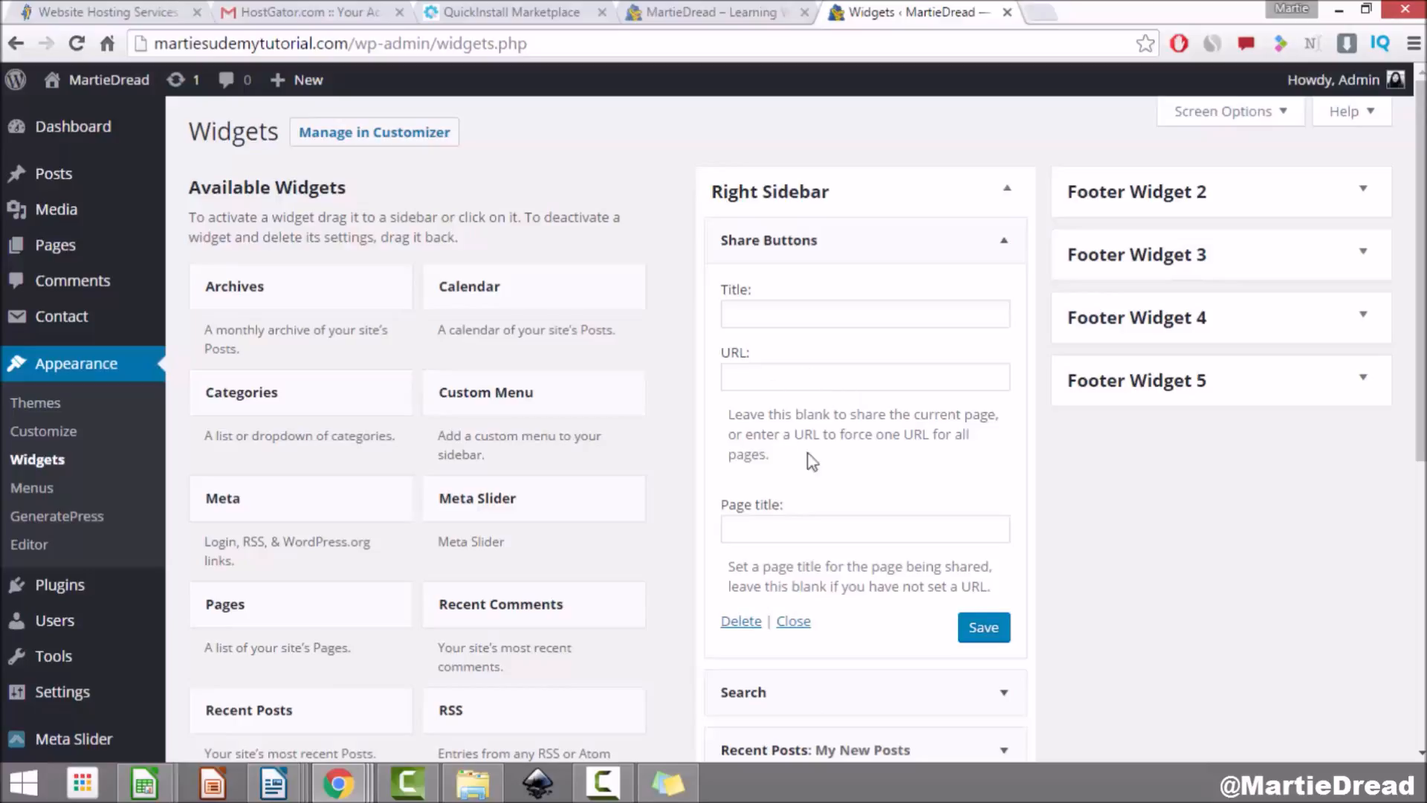
pyautogui.click(785, 382)
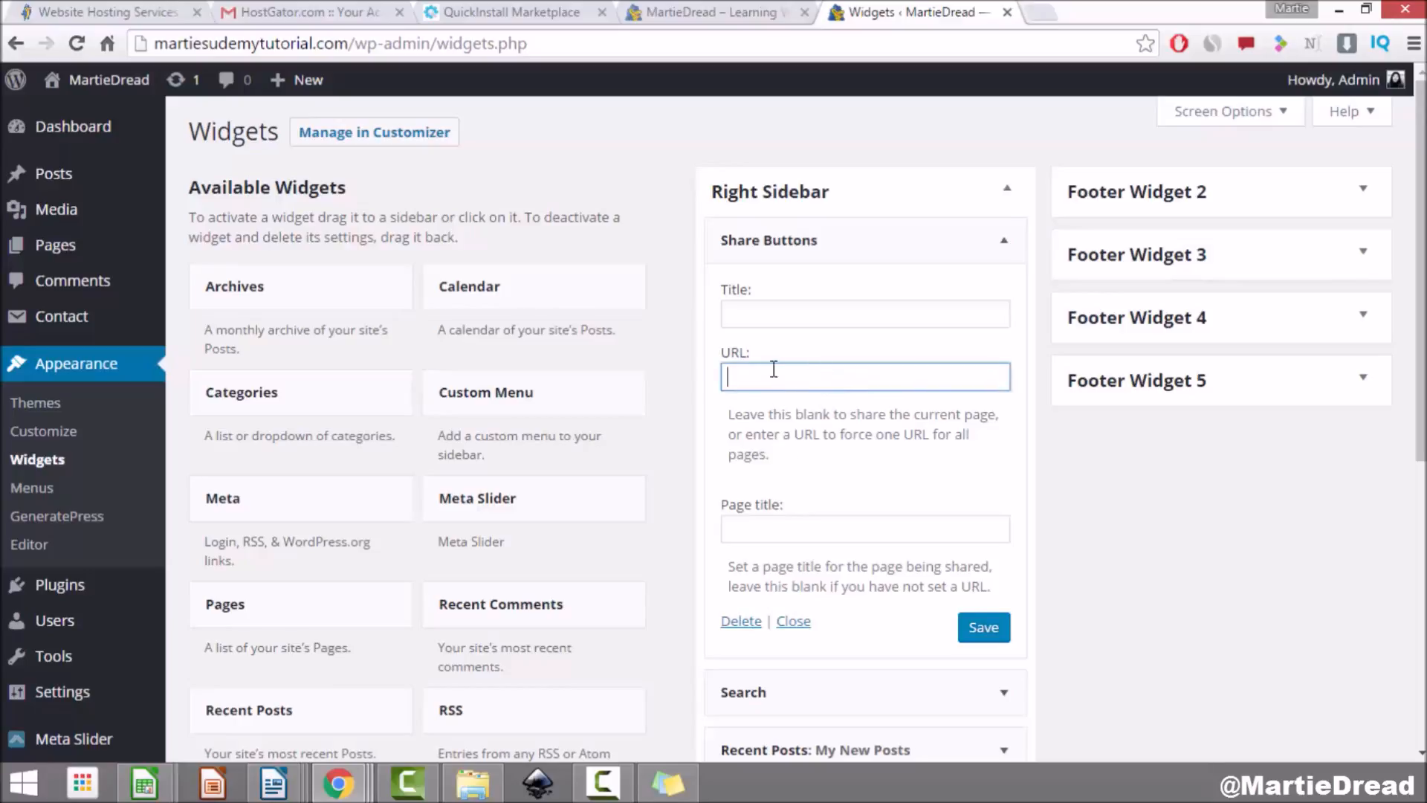
pyautogui.click(981, 627)
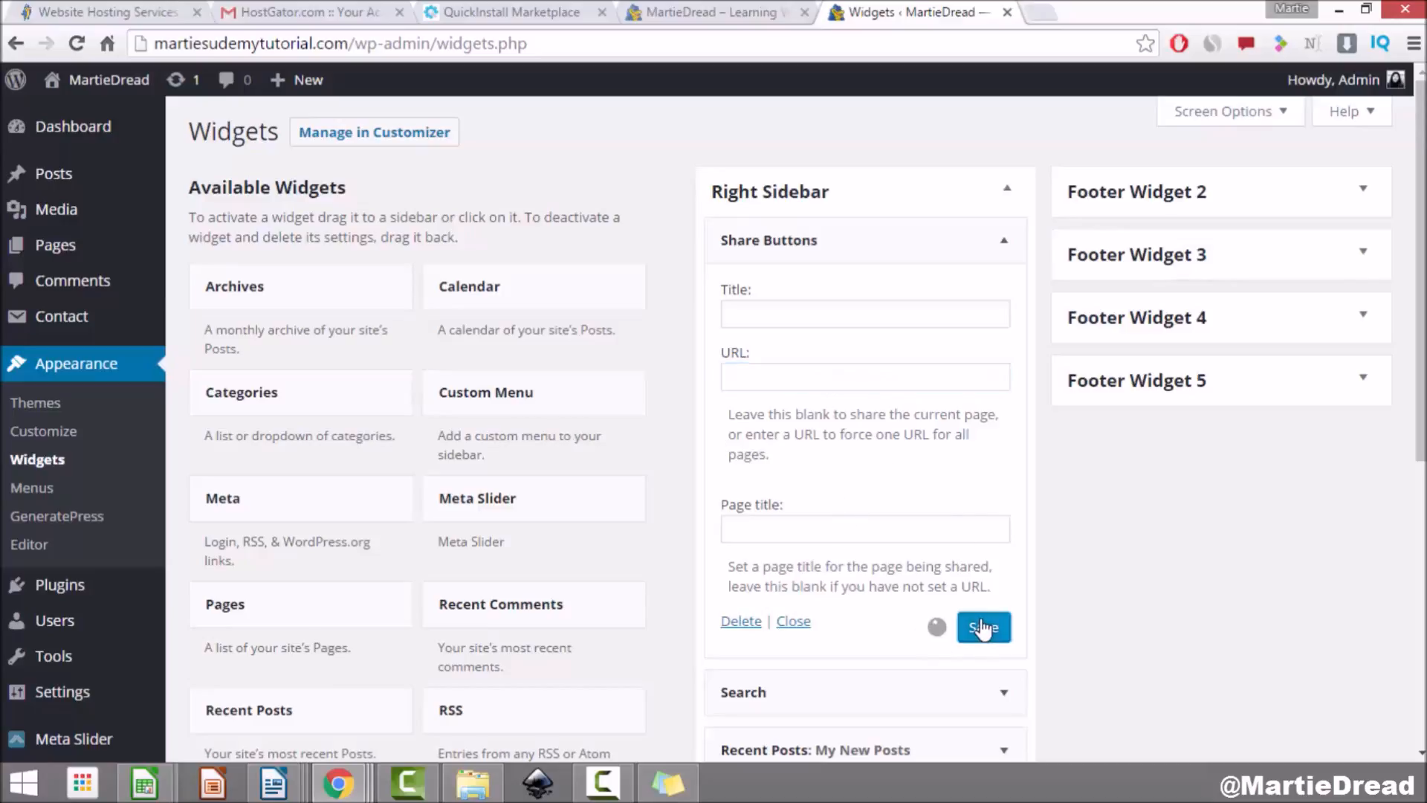
pyautogui.click(96, 82)
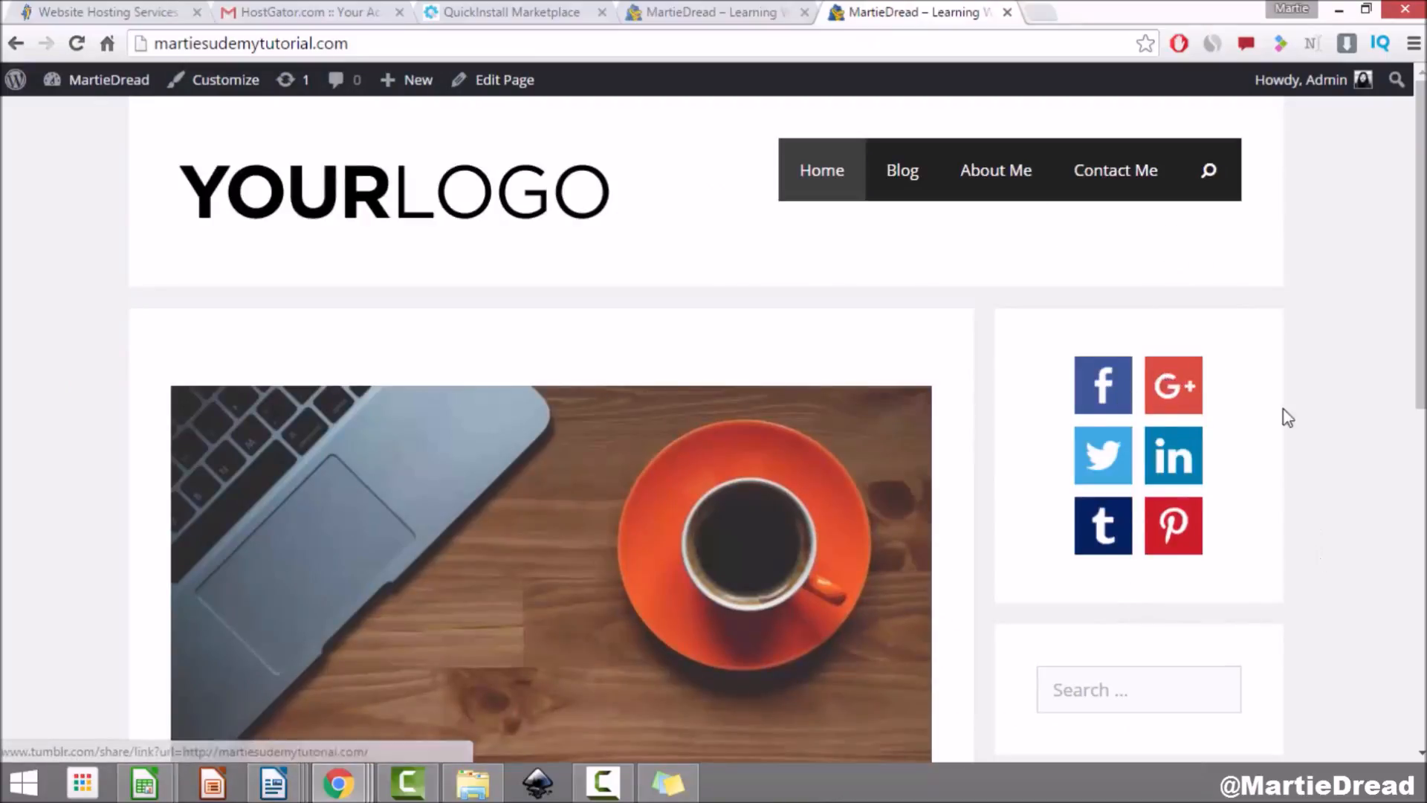
# Step: Scroll the live home page to confirm the share buttons top the sidebar, then return to the Dashboard
pyautogui.scroll(-4, 1271, 370)
pyautogui.scroll(5, 1268, 370)
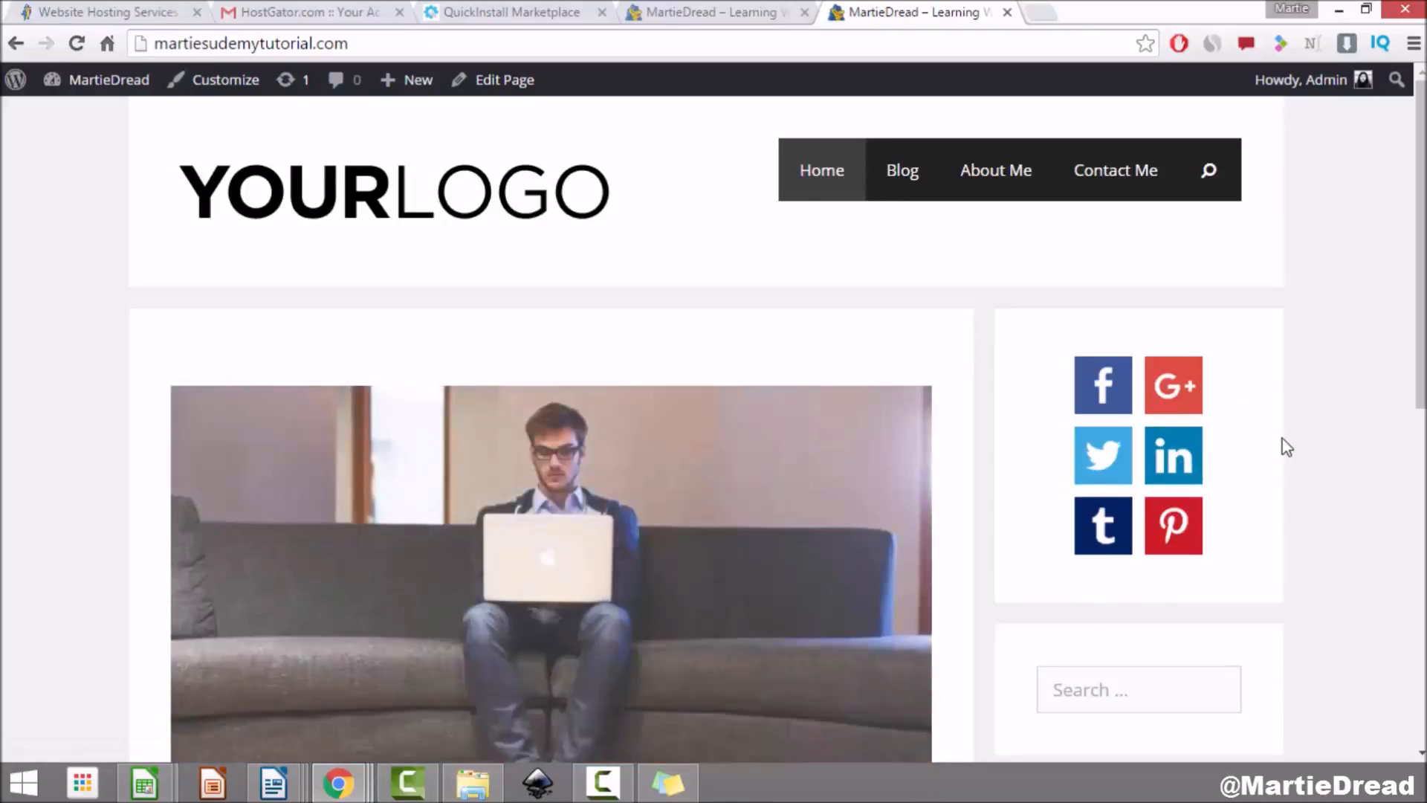
pyautogui.click(112, 84)
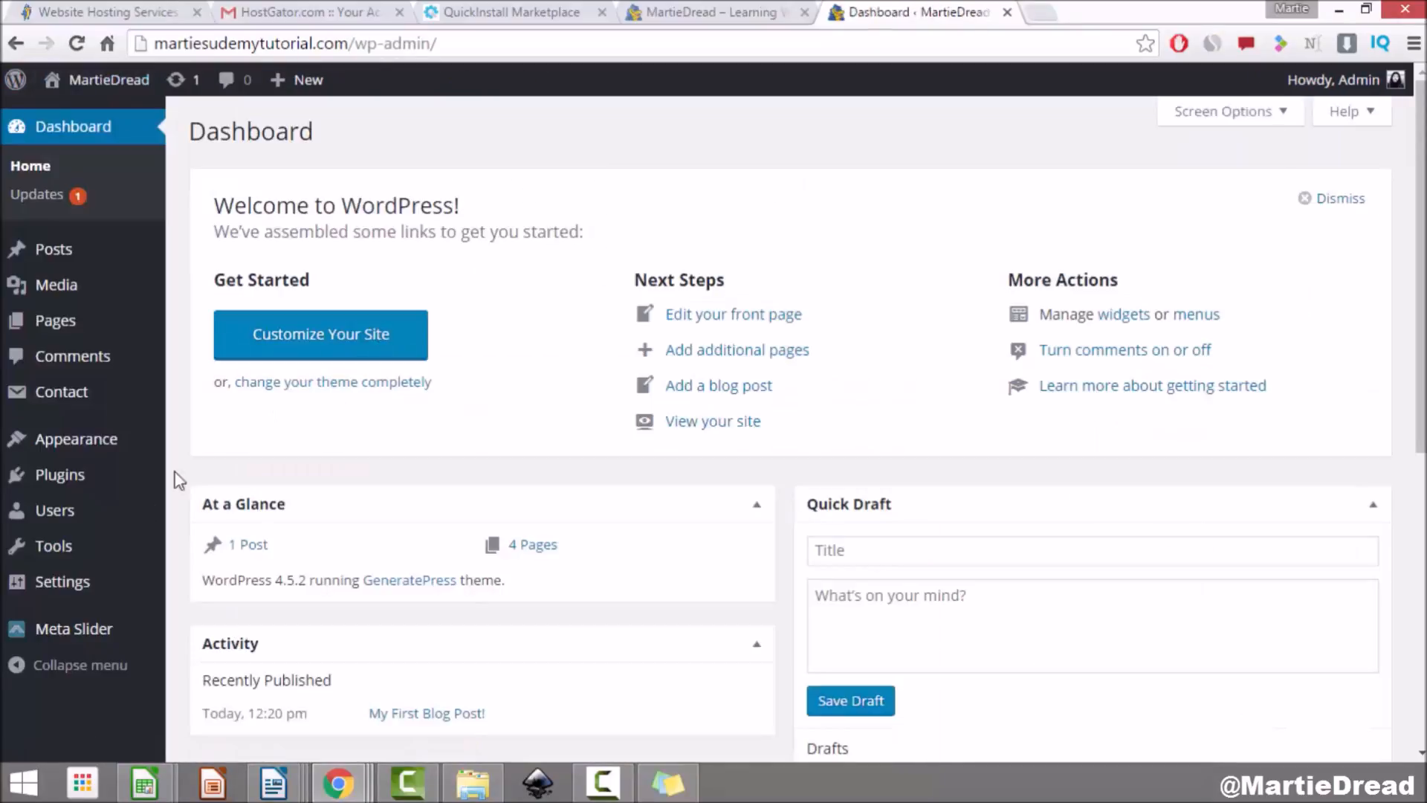
# Step: Change the Share Buttons styling button size from 55 to 45 px, save, and view the live site
pyautogui.click(82, 589)
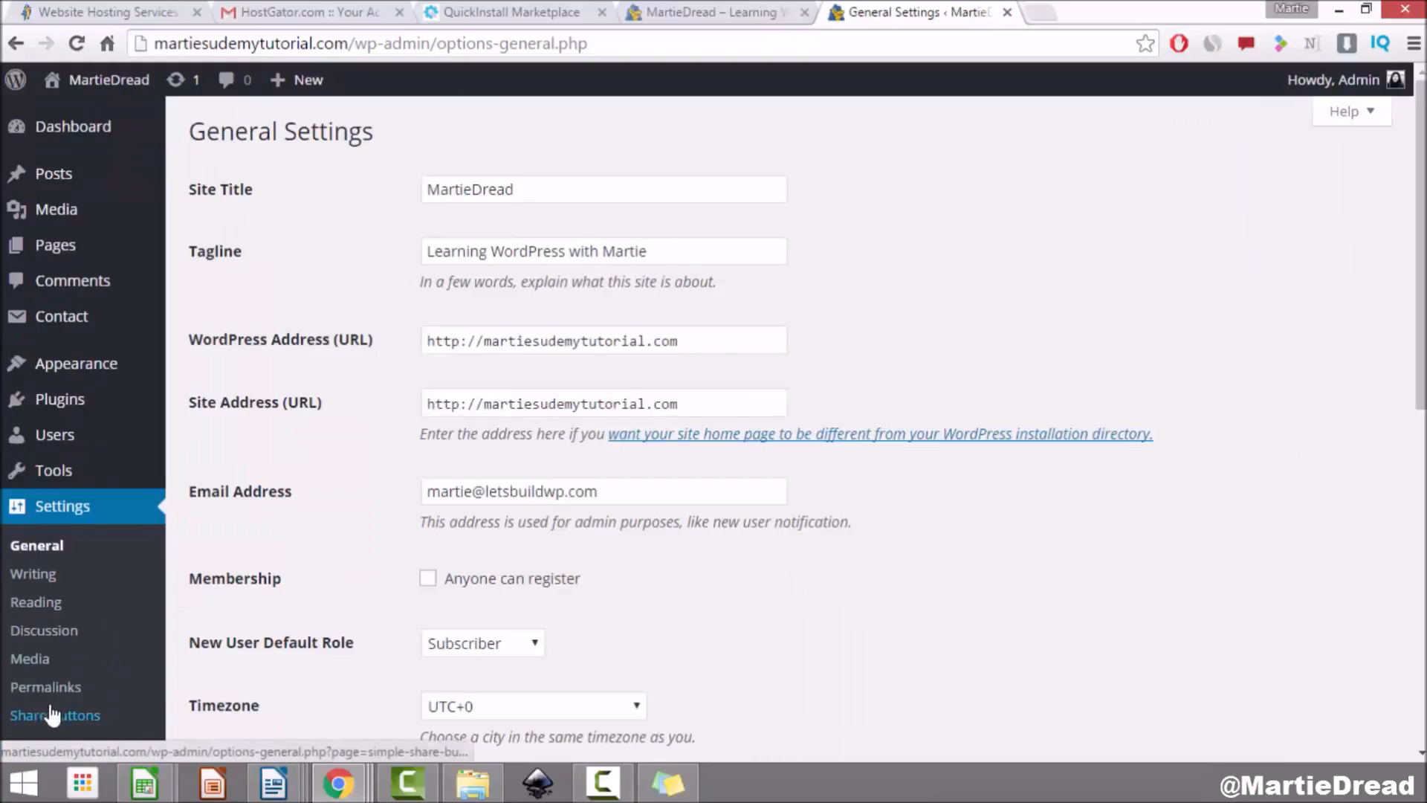
pyautogui.click(55, 716)
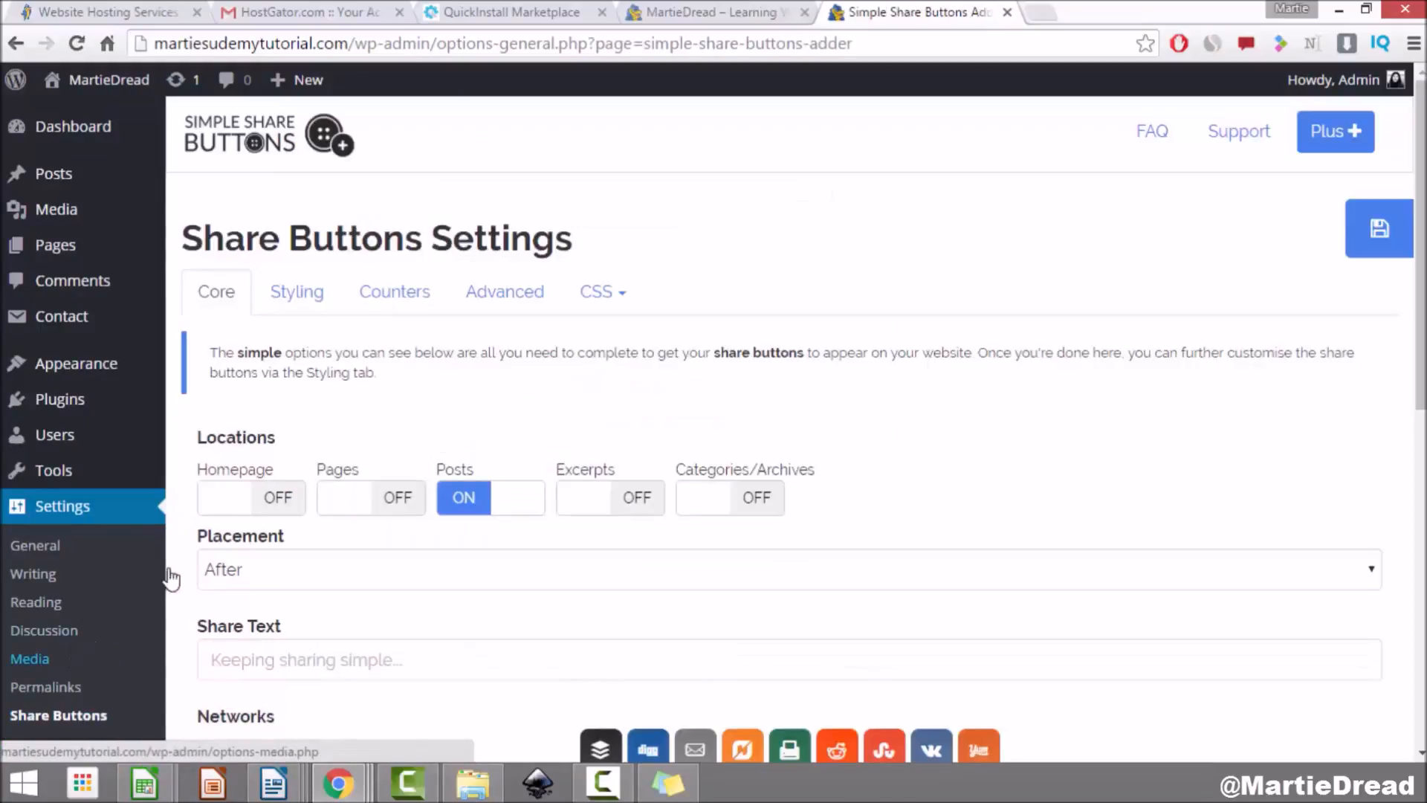
pyautogui.click(301, 301)
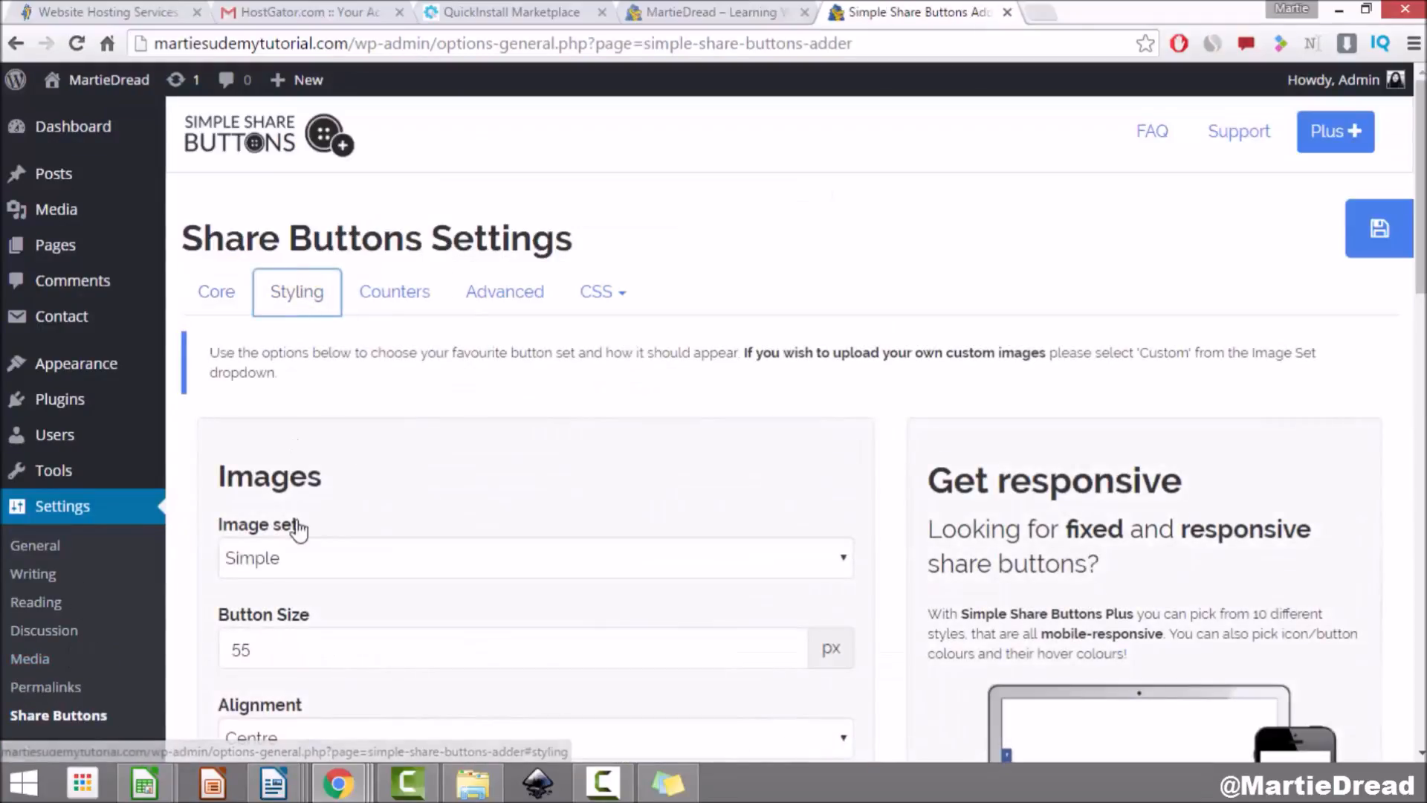
pyautogui.click(229, 649)
pyautogui.doubleClick(225, 652)
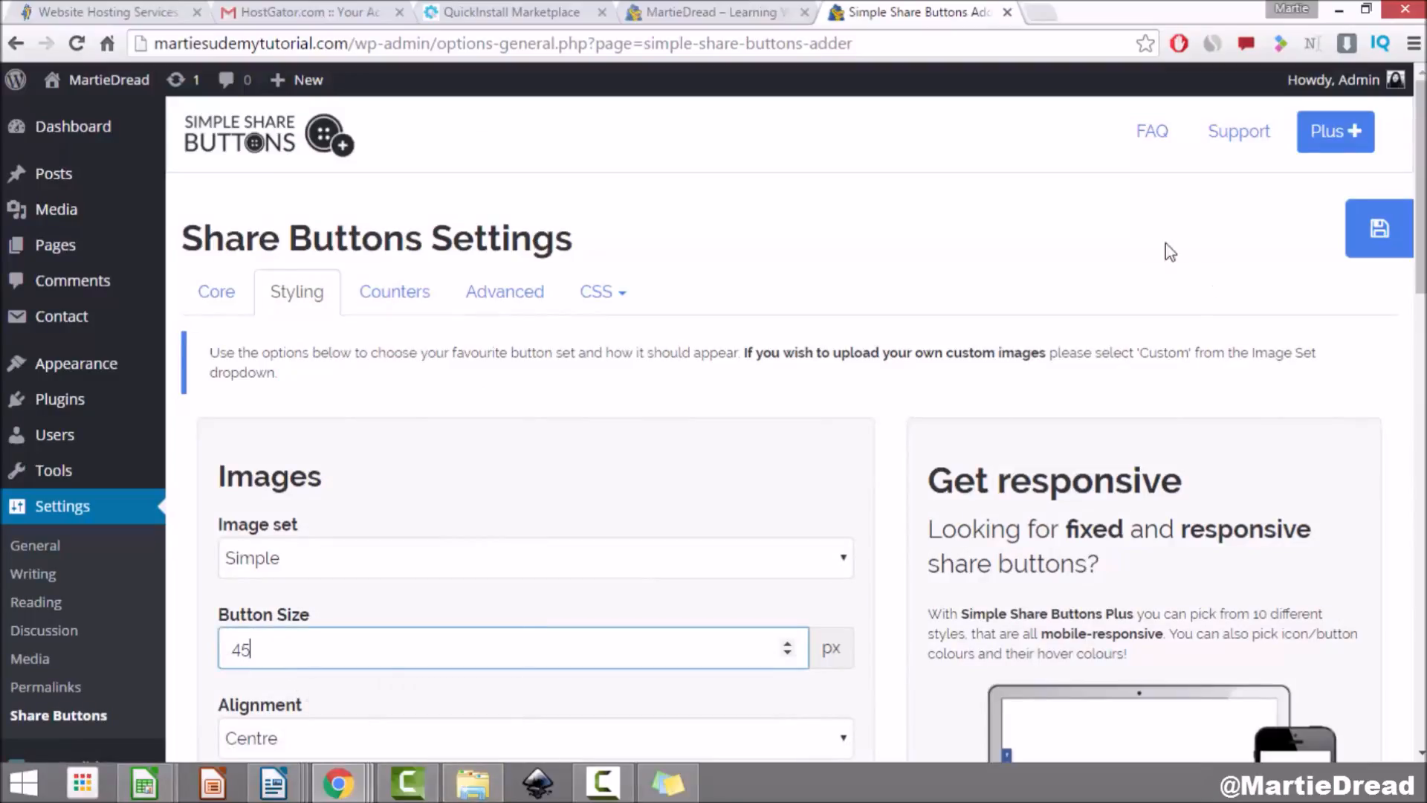
pyautogui.click(1360, 245)
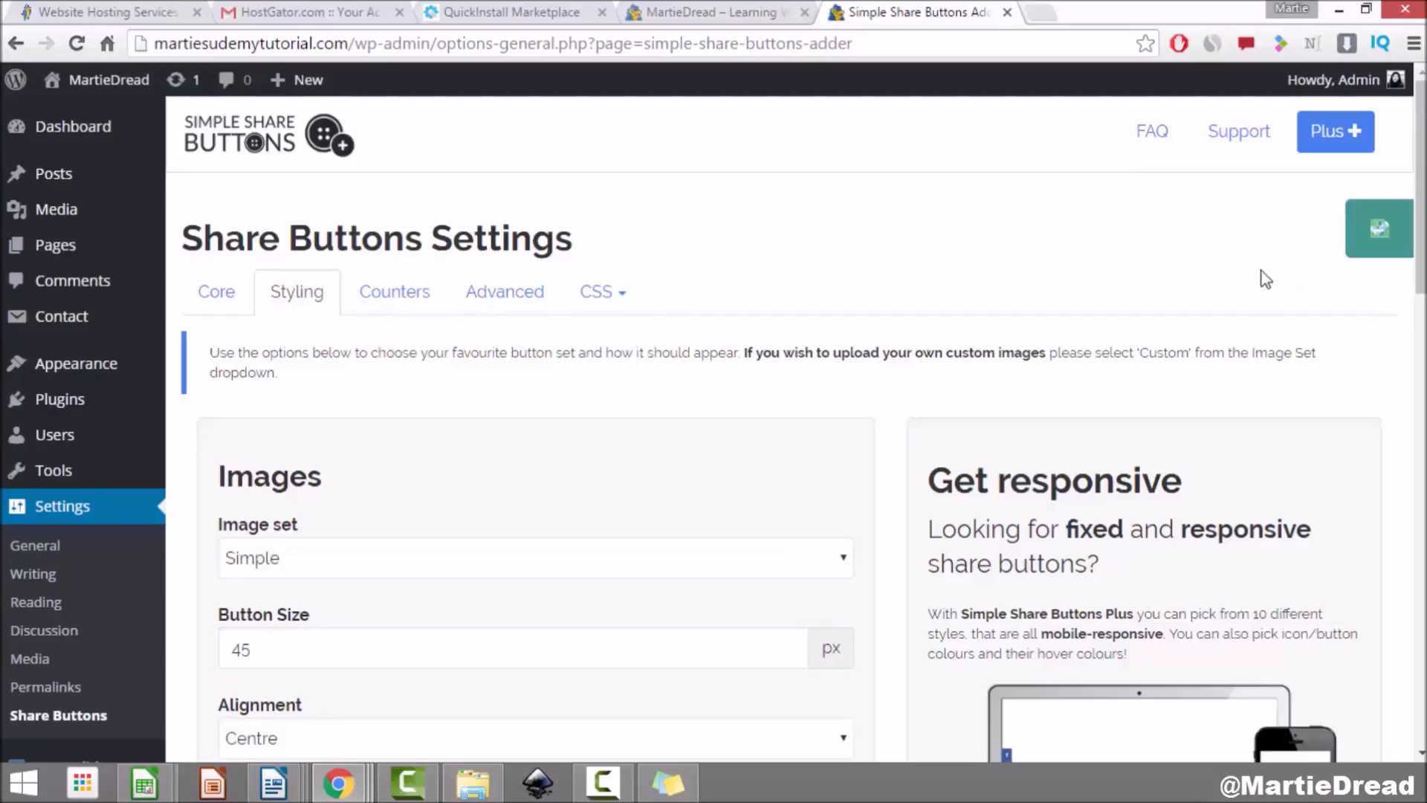
pyautogui.moveTo(146, 74)
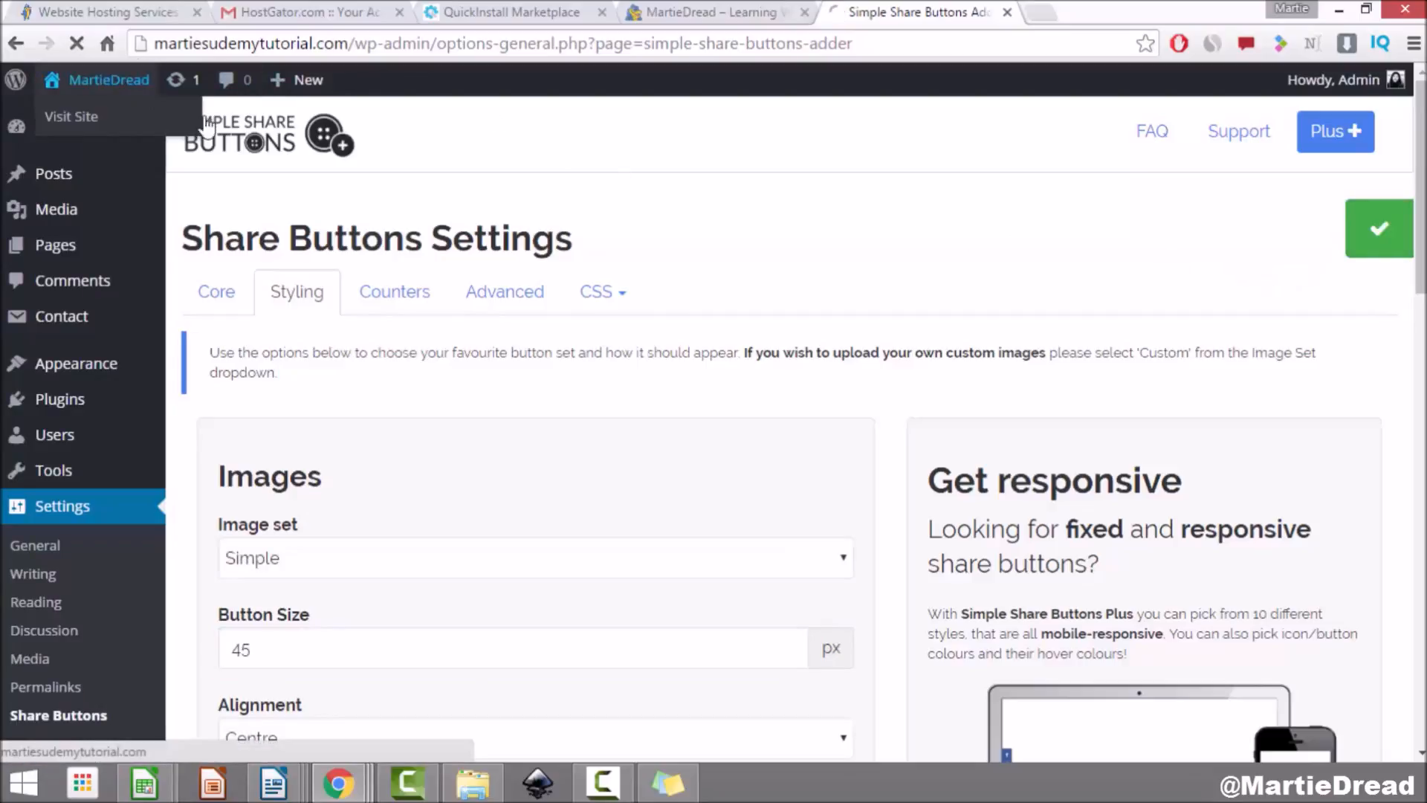
pyautogui.click(130, 116)
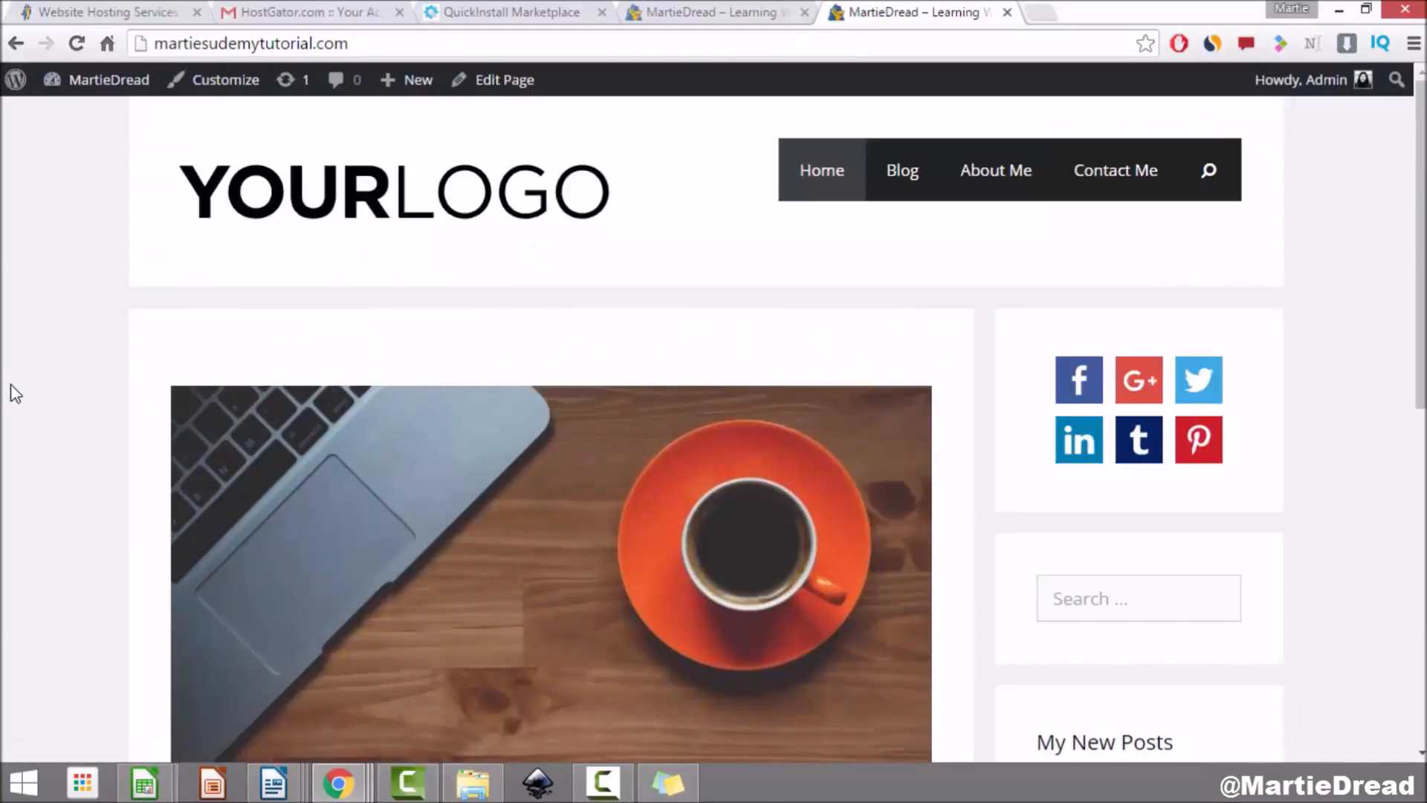
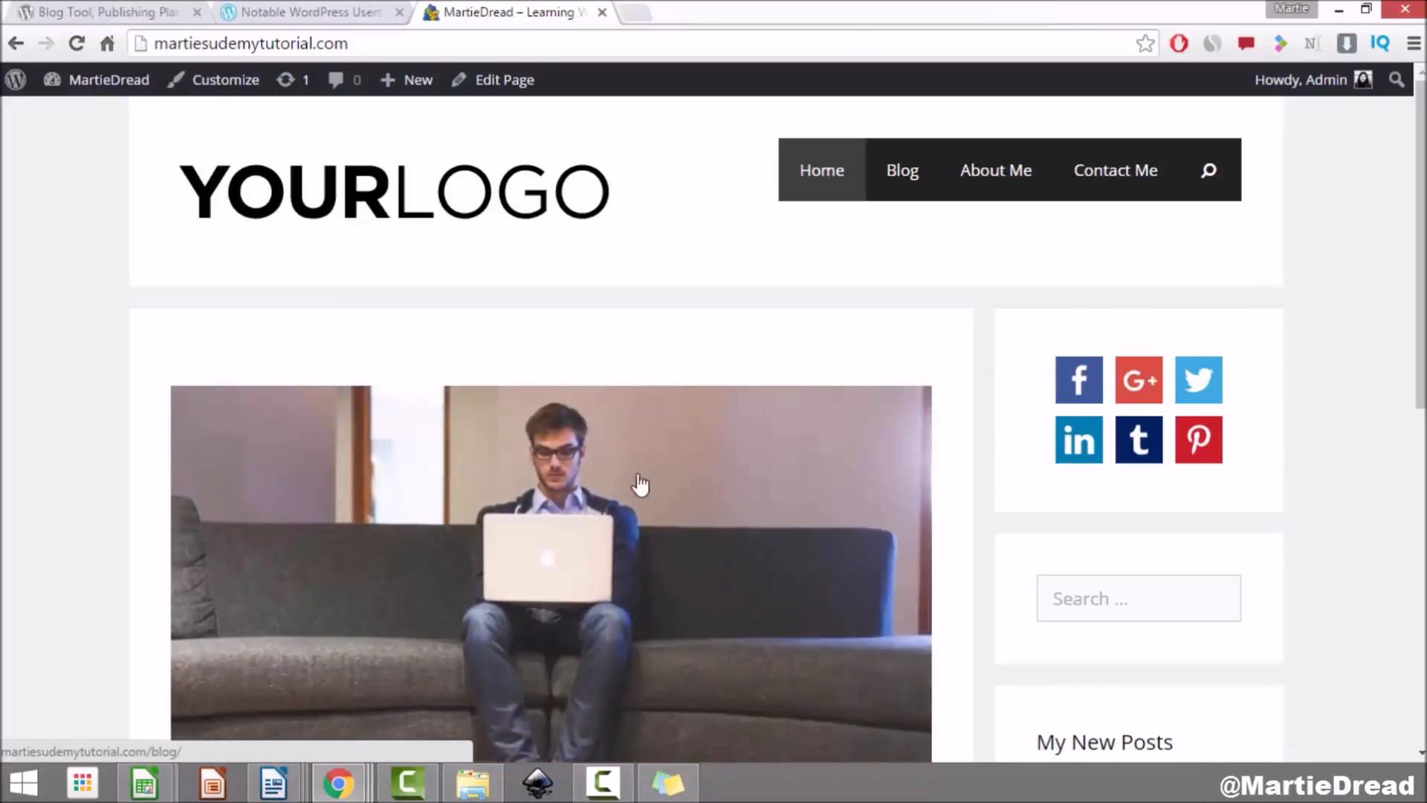
# Step: Scroll the live home page to check the 45 px share buttons in the sidebar
pyautogui.moveTo(1419, 136); pyautogui.dragTo(1418, 240)
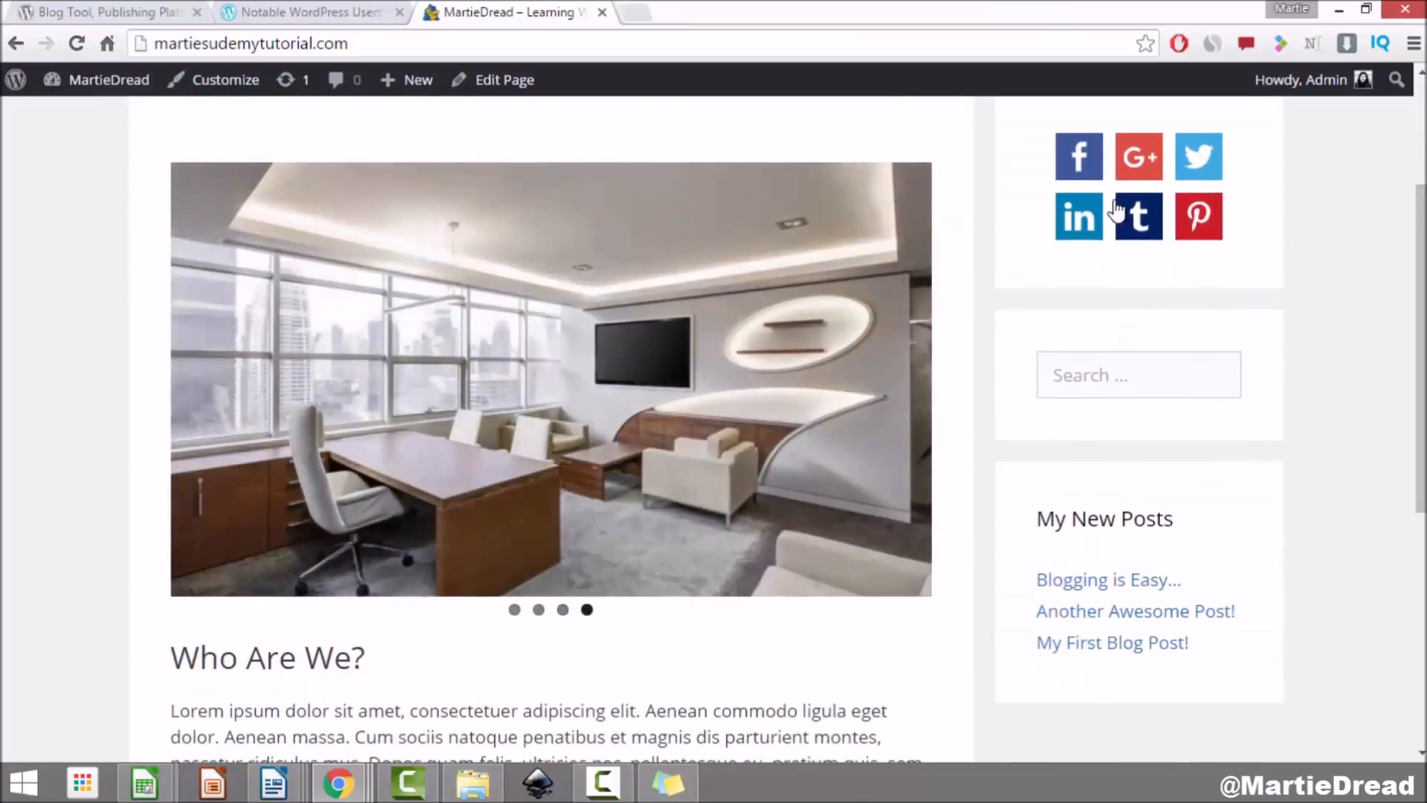
pyautogui.scroll(-6, 1234, 468)
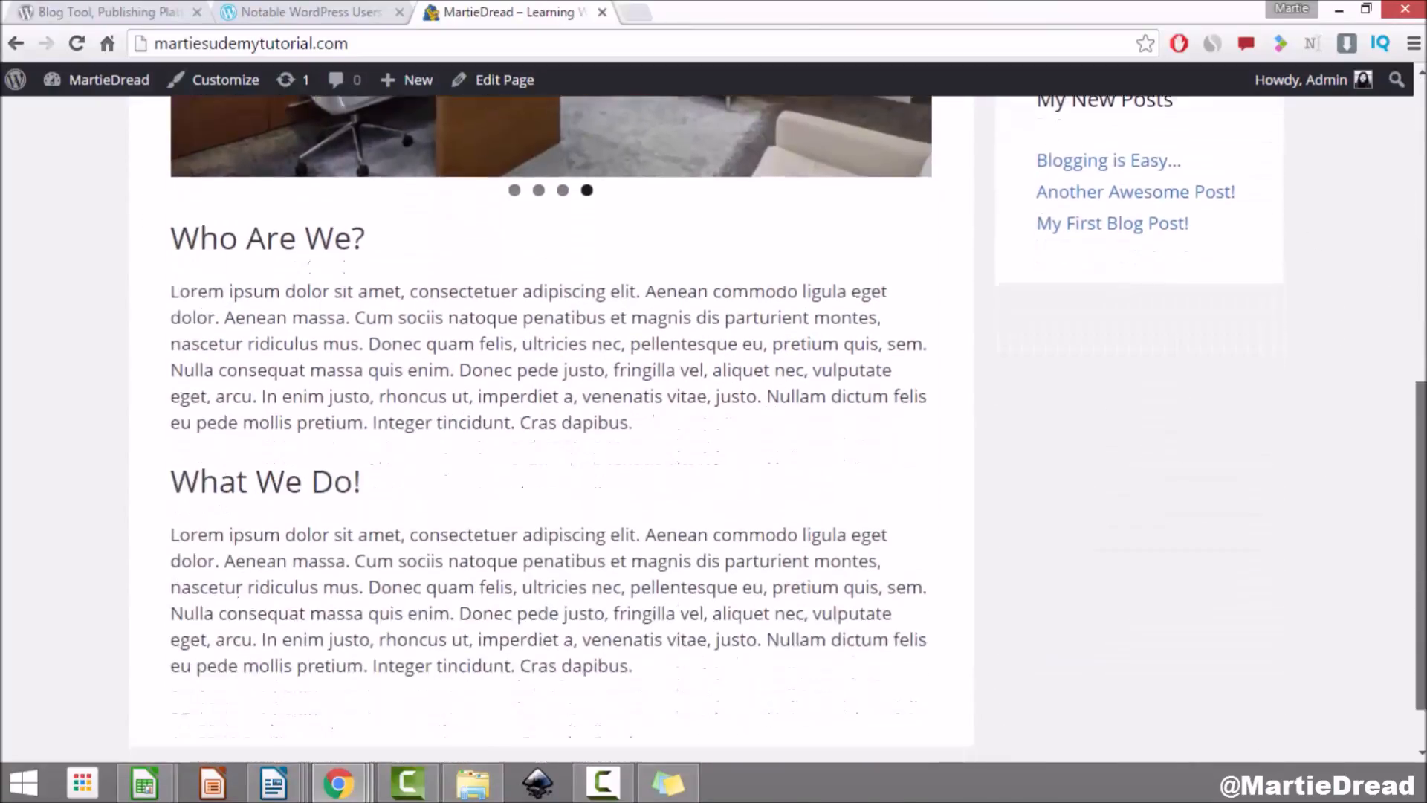
pyautogui.scroll(8, 1404, 185)
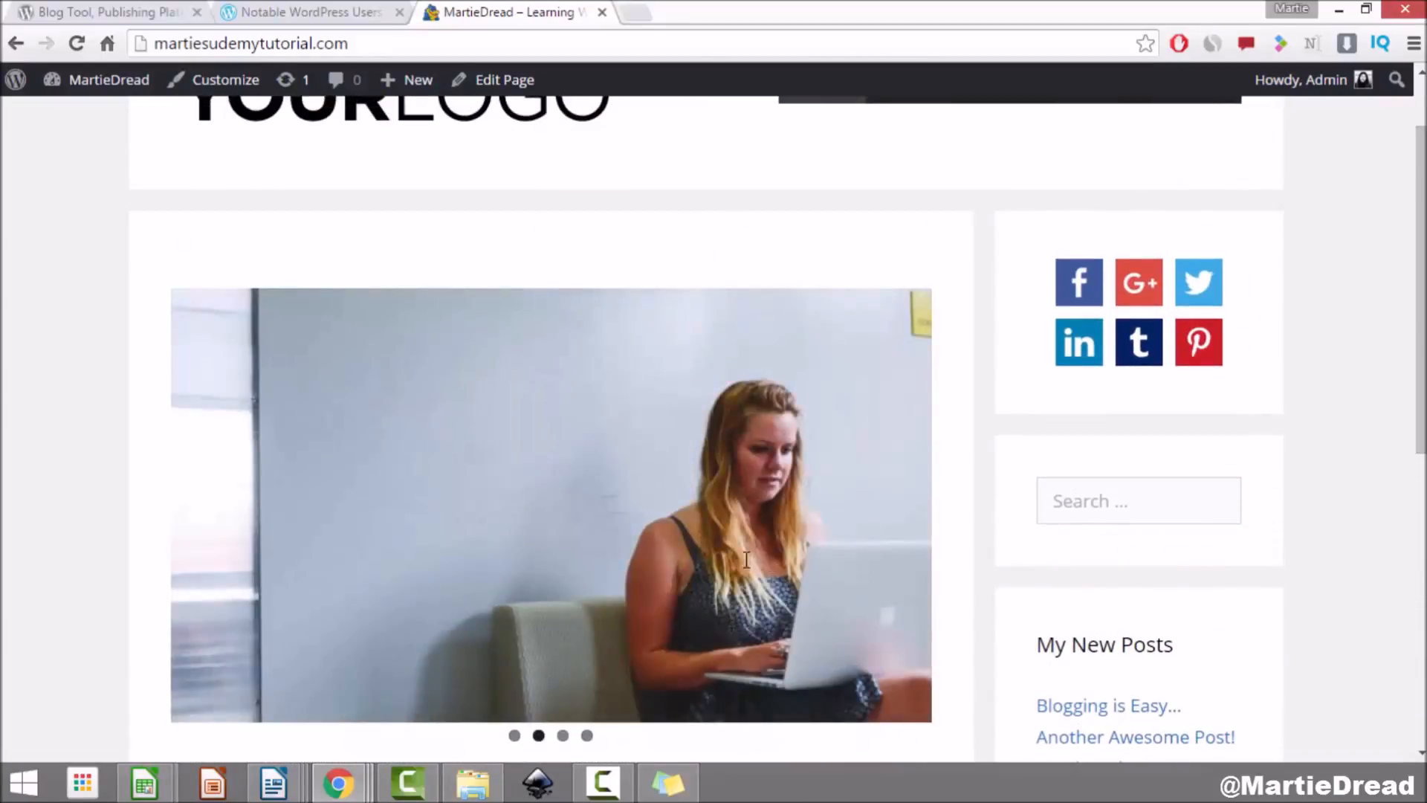
pyautogui.scroll(-8, 1419, 290)
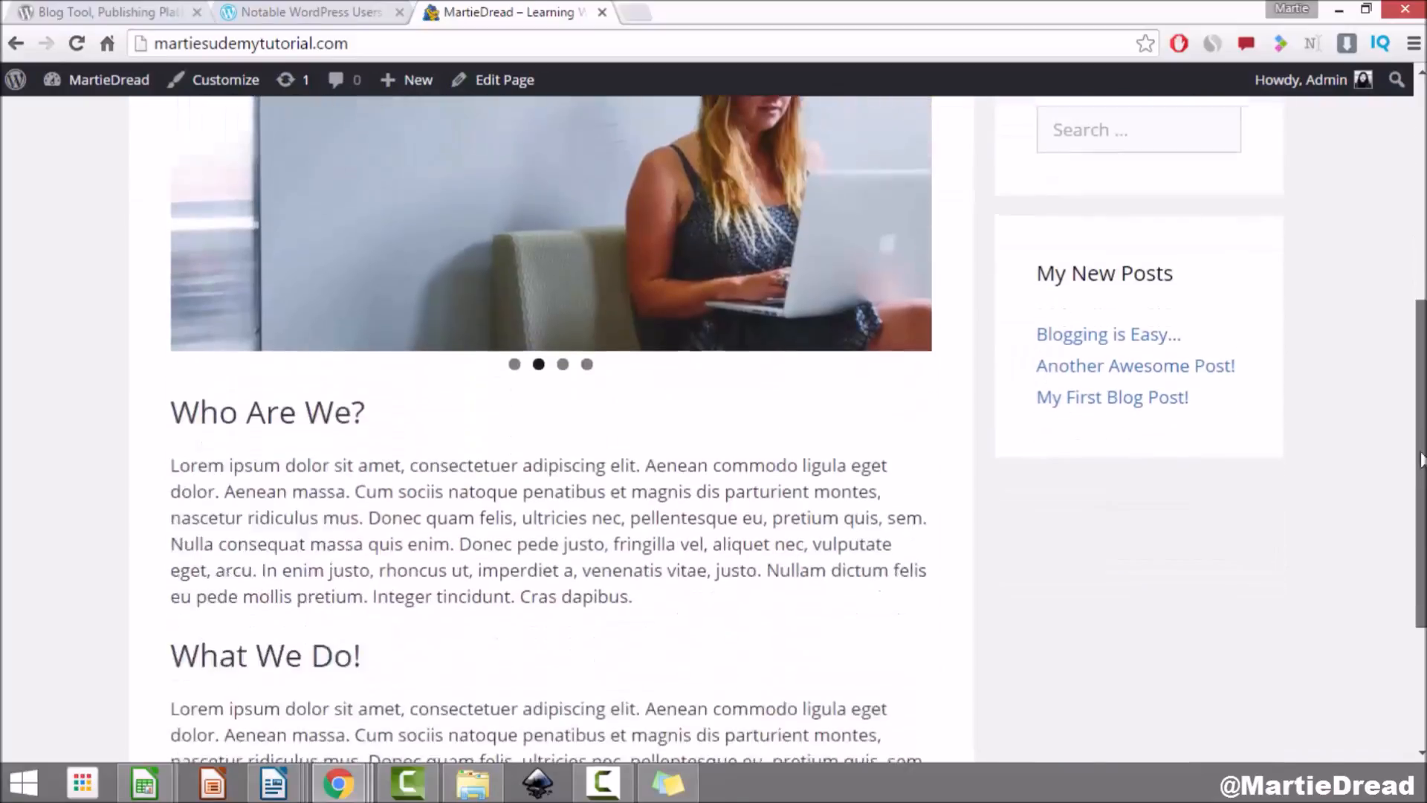
pyautogui.scroll(10, 1392, 386)
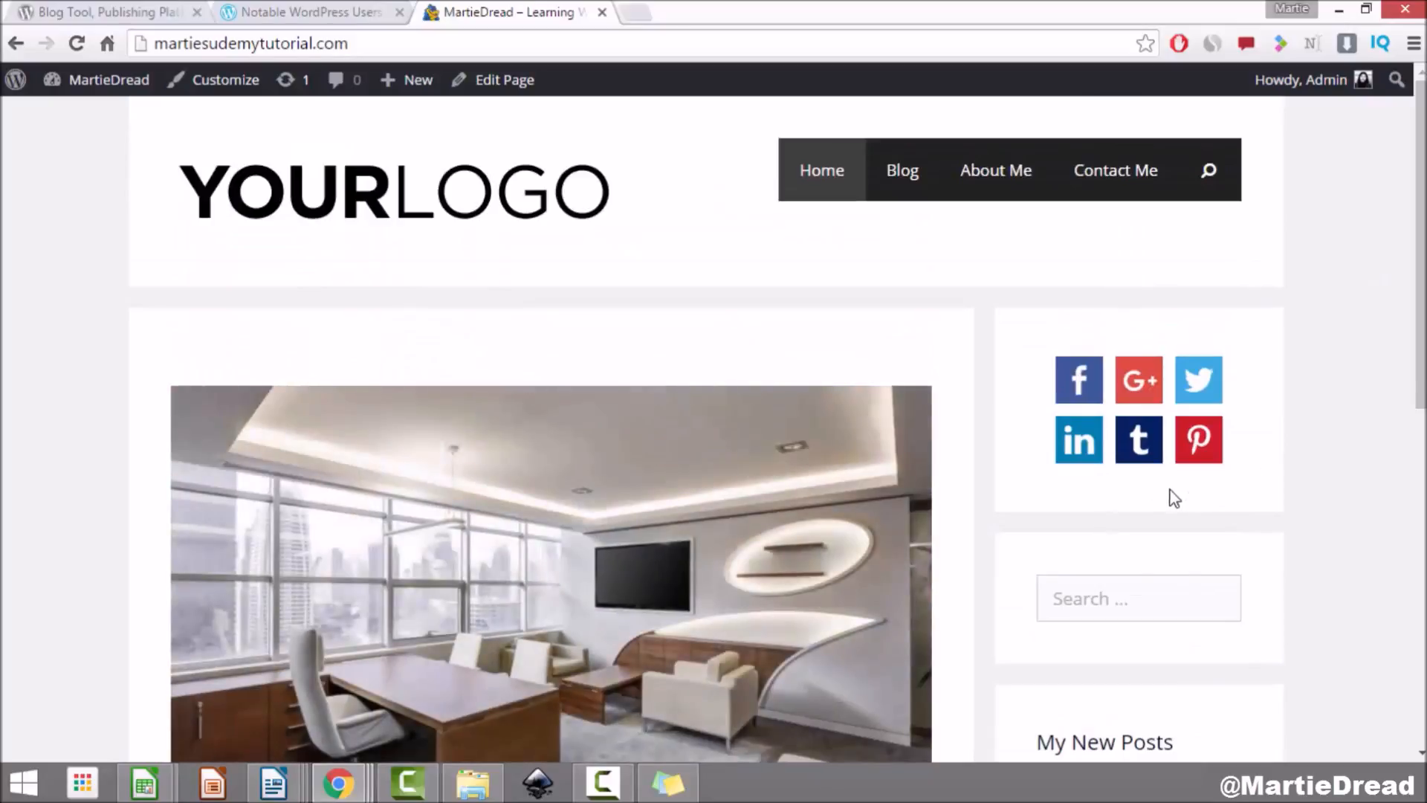
pyautogui.scroll(-4, 1420, 297)
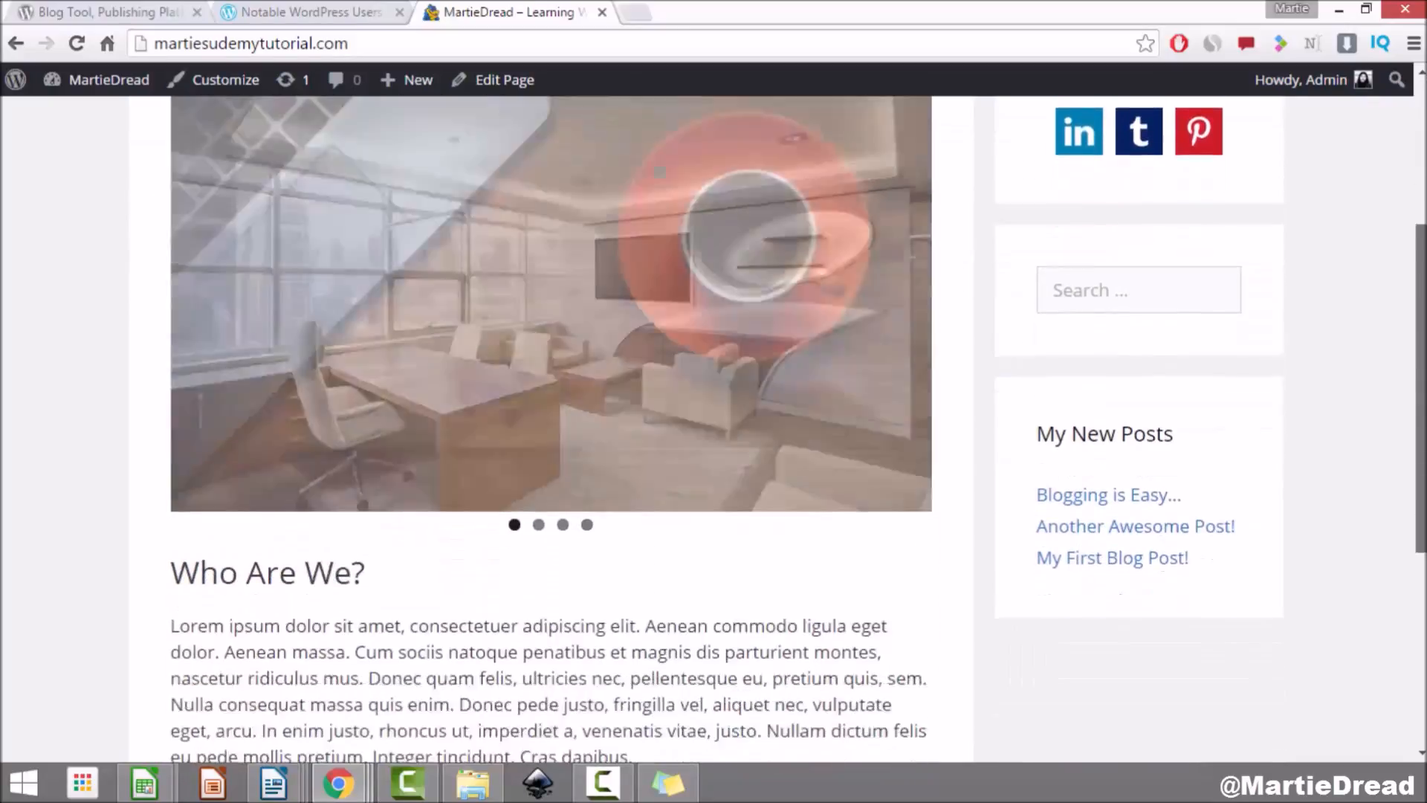
pyautogui.scroll(-5, 1418, 297)
pyautogui.scroll(7, 1417, 164)
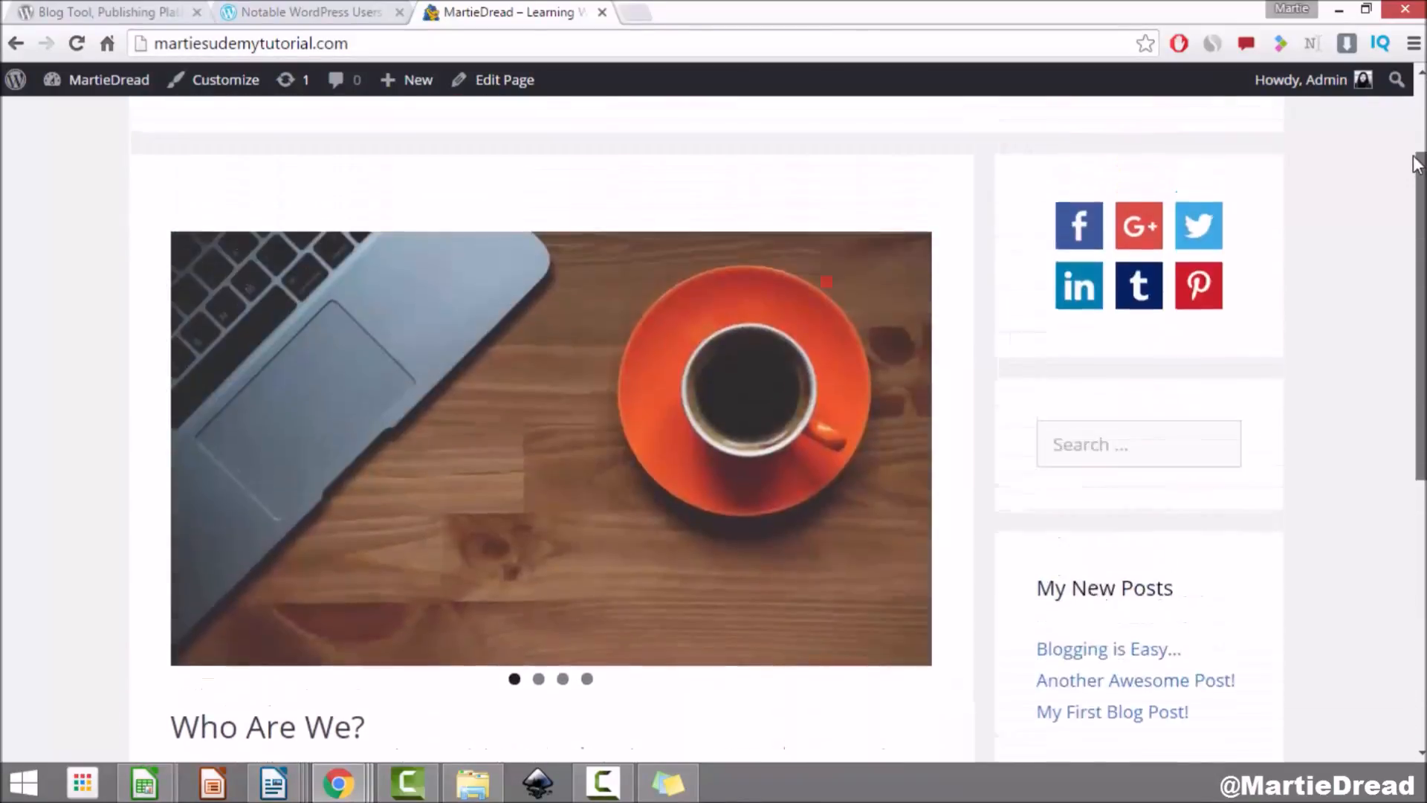
pyautogui.scroll(2, 1416, 164)
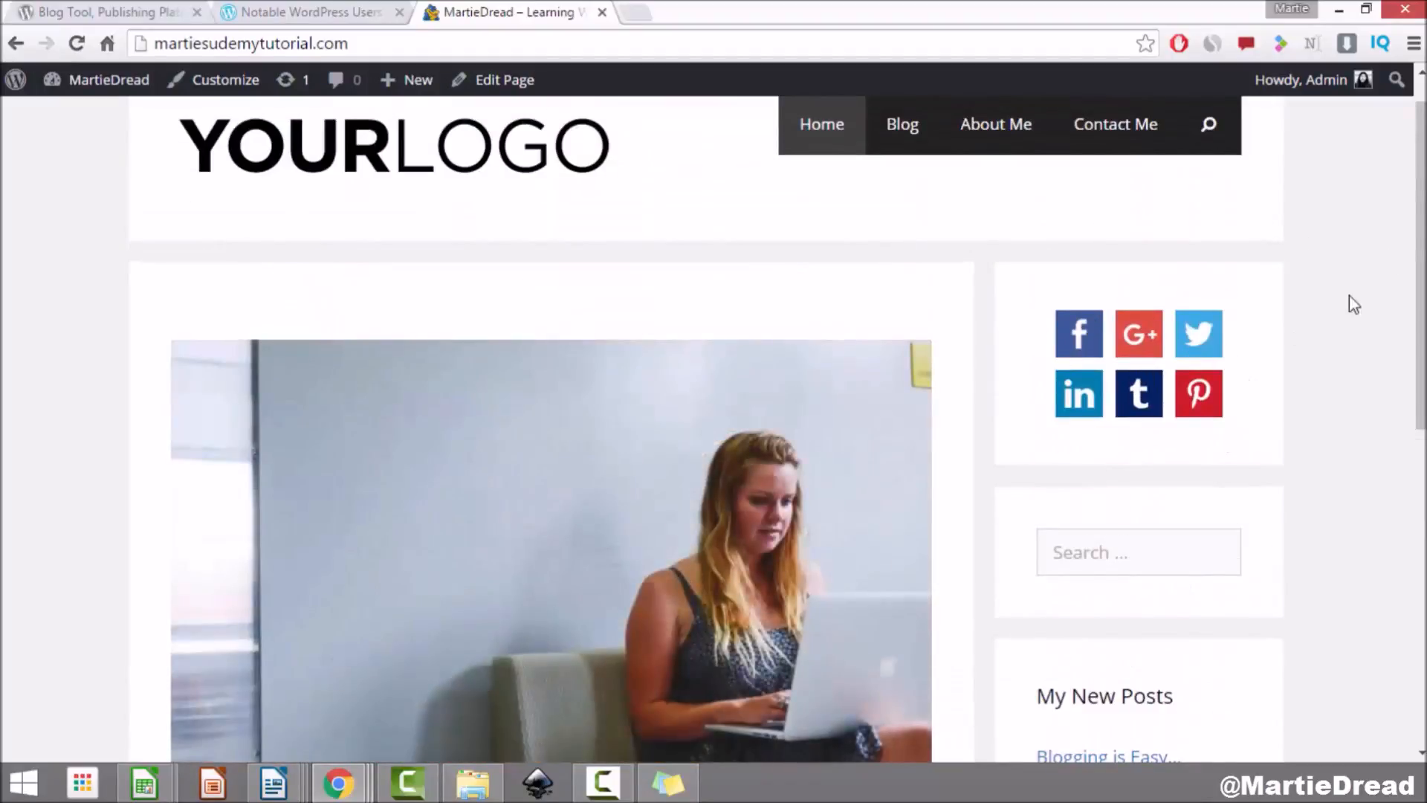
pyautogui.scroll(-9, 1418, 298)
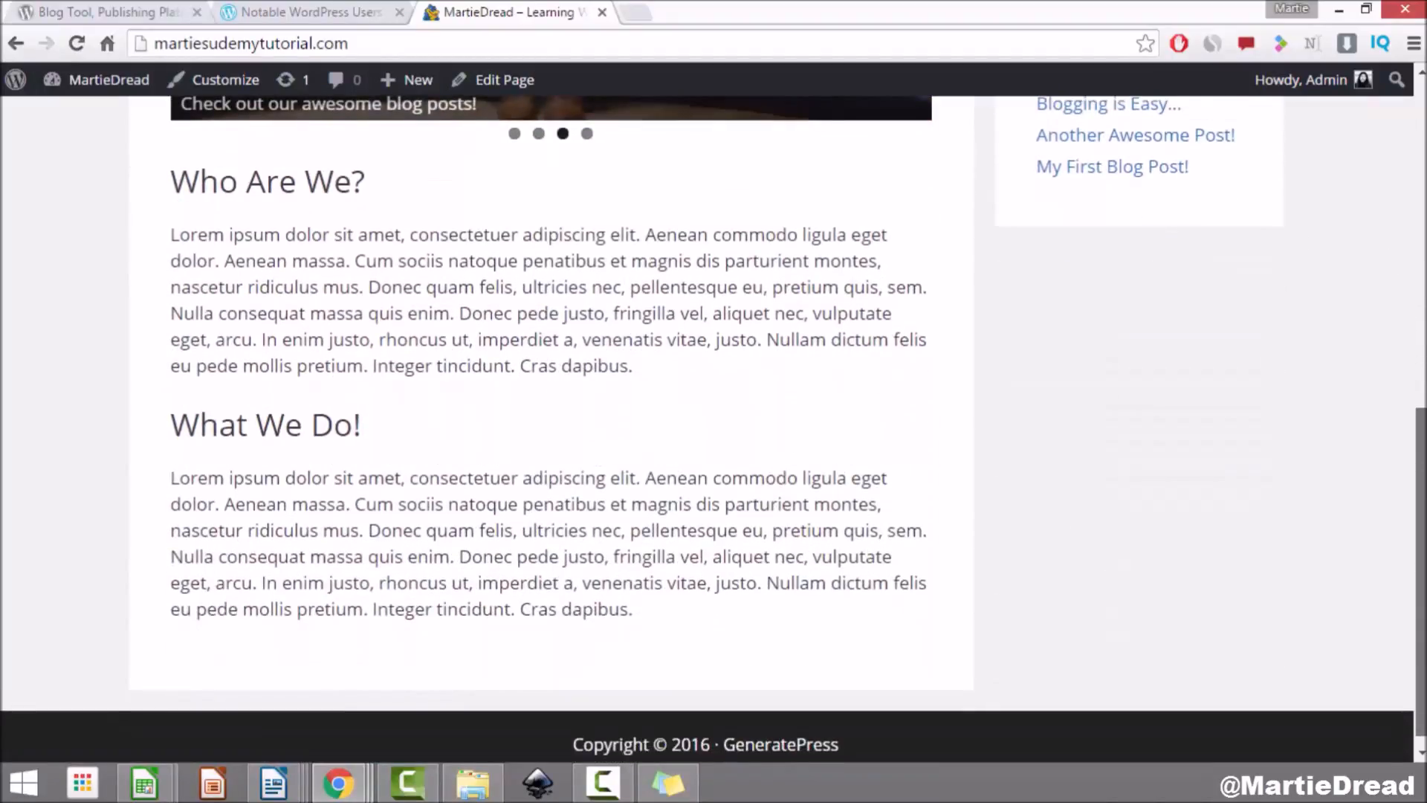
pyautogui.scroll(9, 1418, 298)
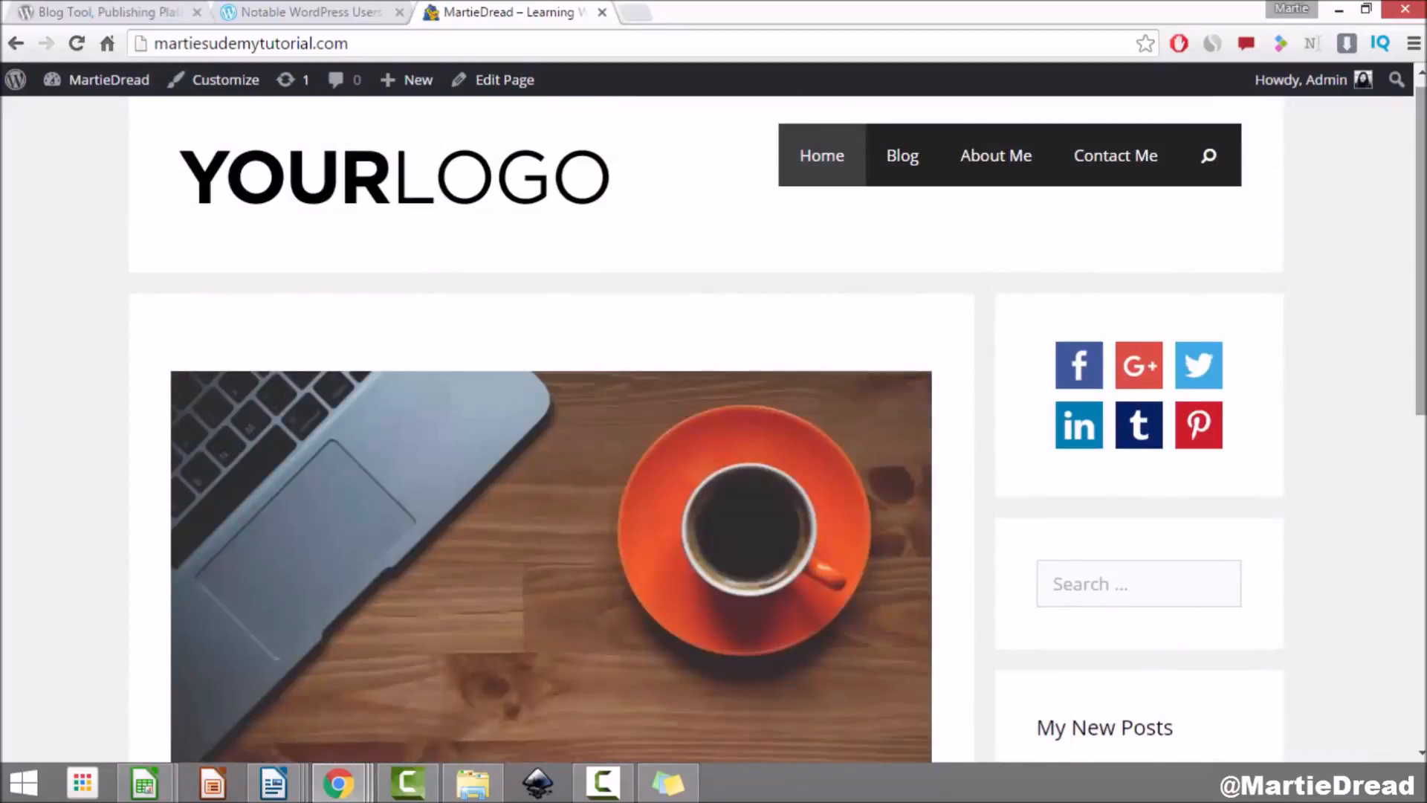
# Step: Search plugins for 'sticky', then install and activate Q2W3 Fixed Widget
pyautogui.click(88, 82)
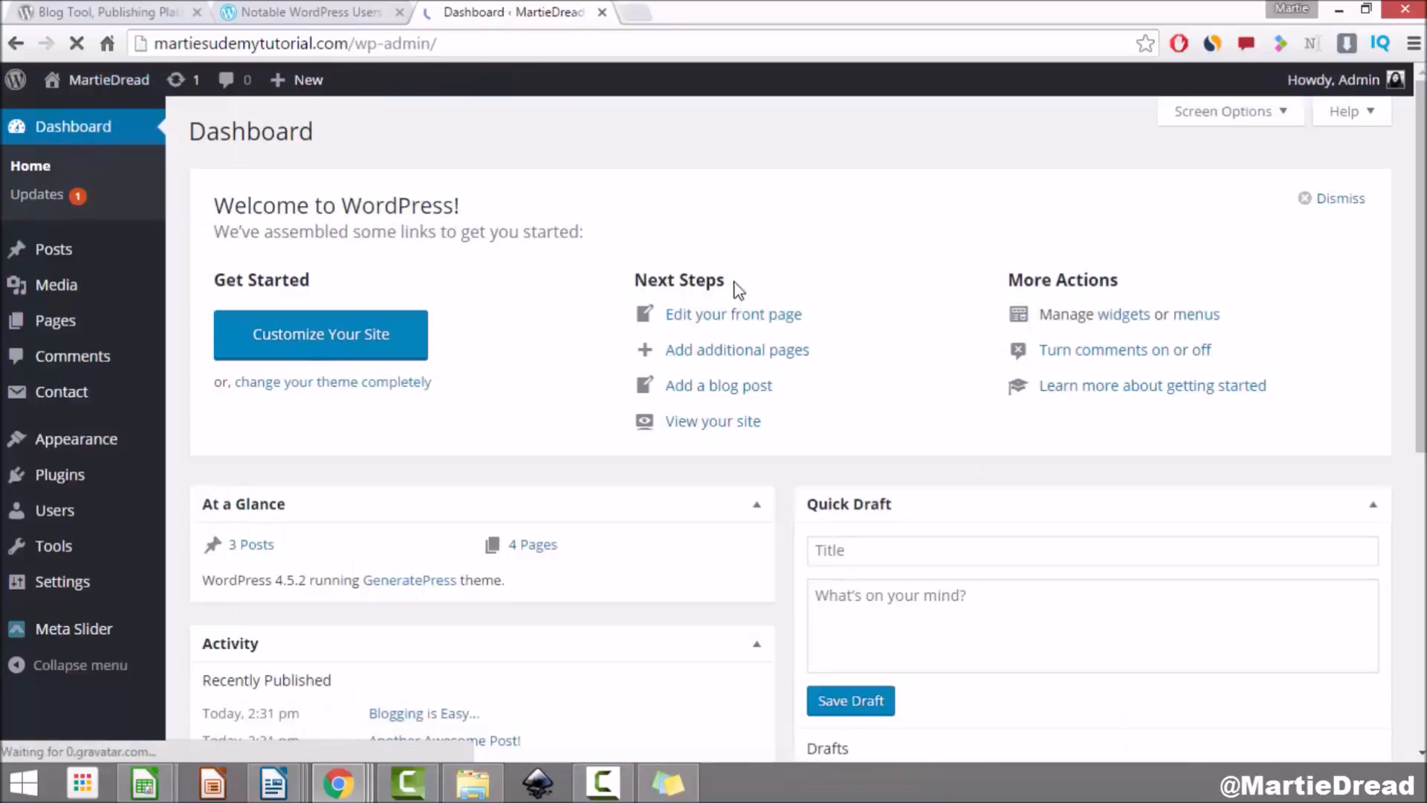
pyautogui.click(59, 489)
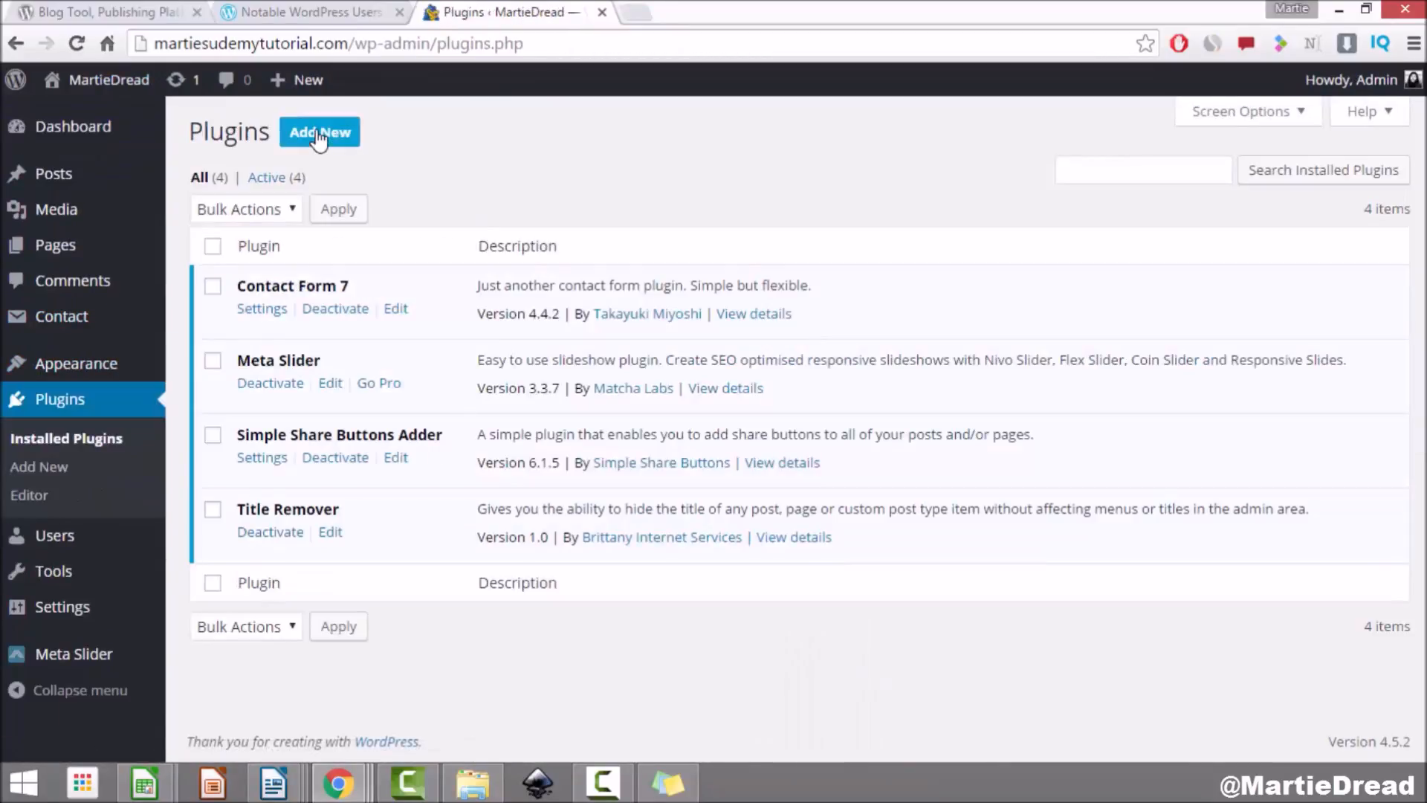
pyautogui.click(318, 137)
pyautogui.click(1190, 199)
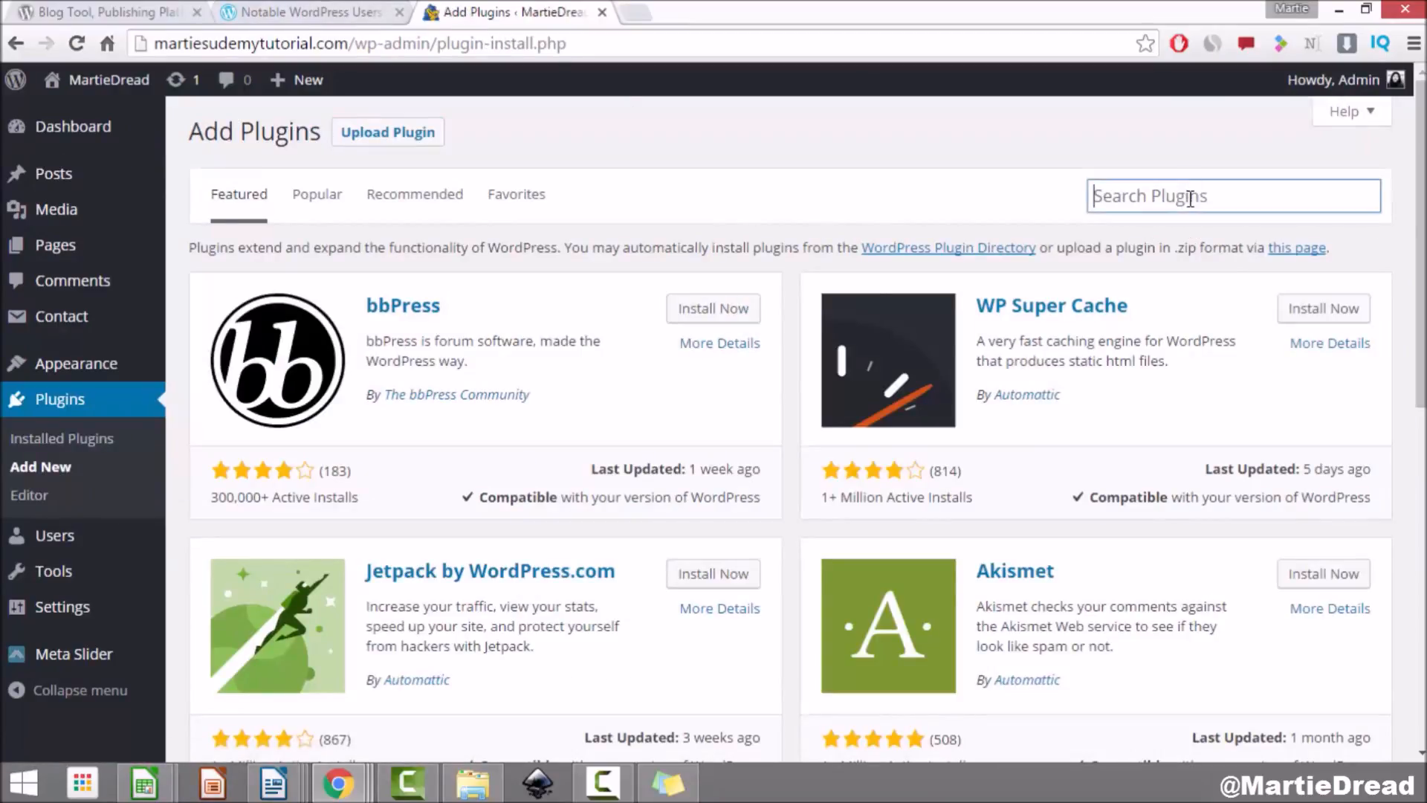
pyautogui.write('sticky widget')
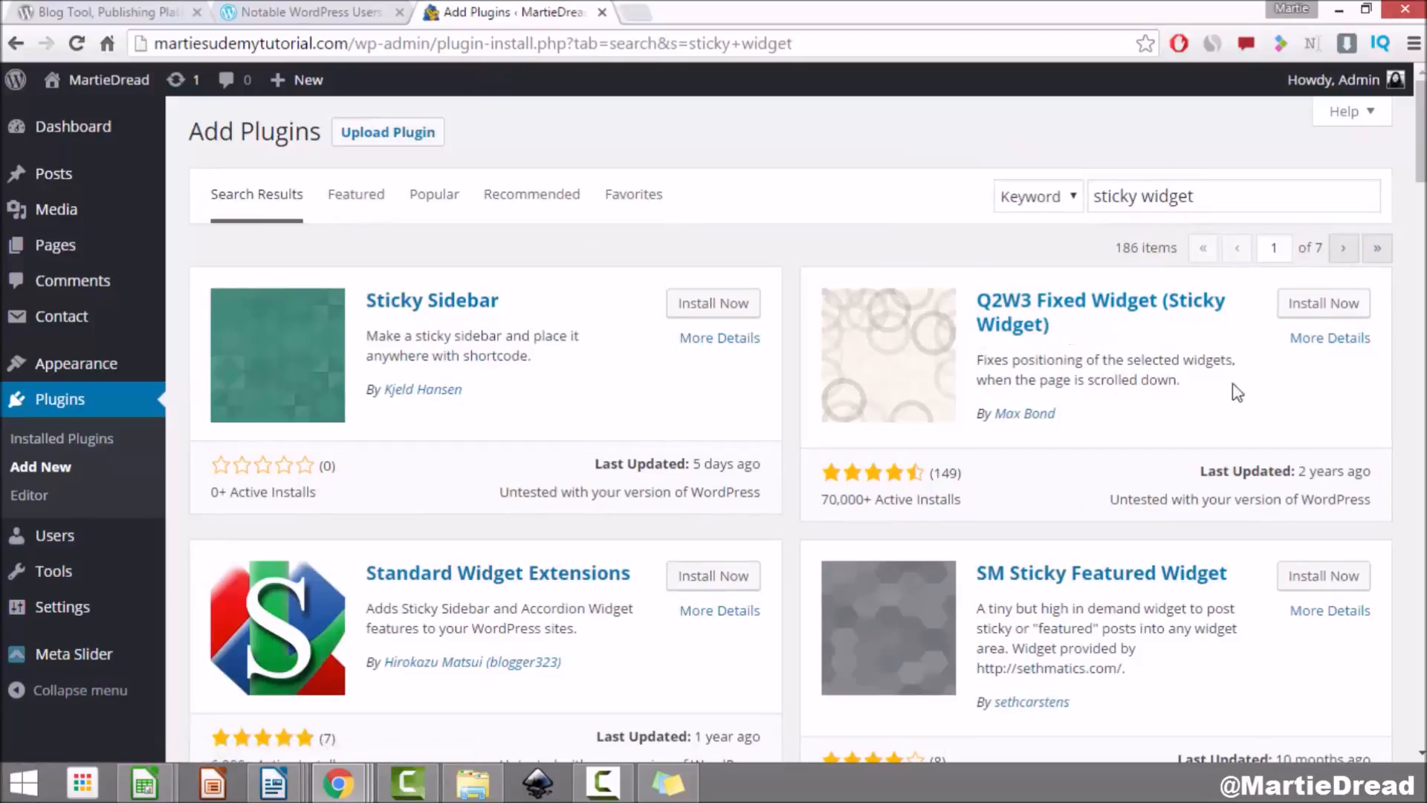
pyautogui.click(1298, 318)
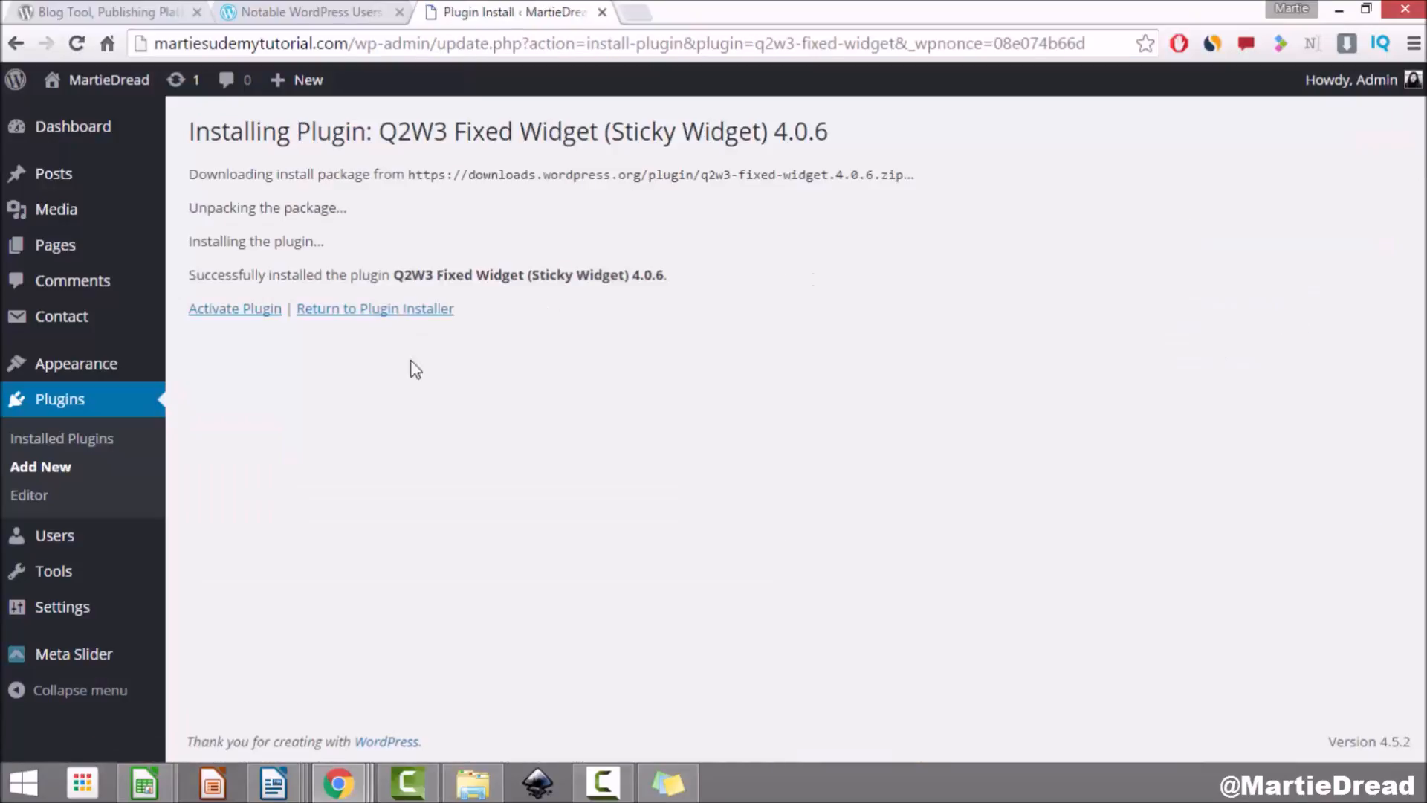
pyautogui.click(252, 310)
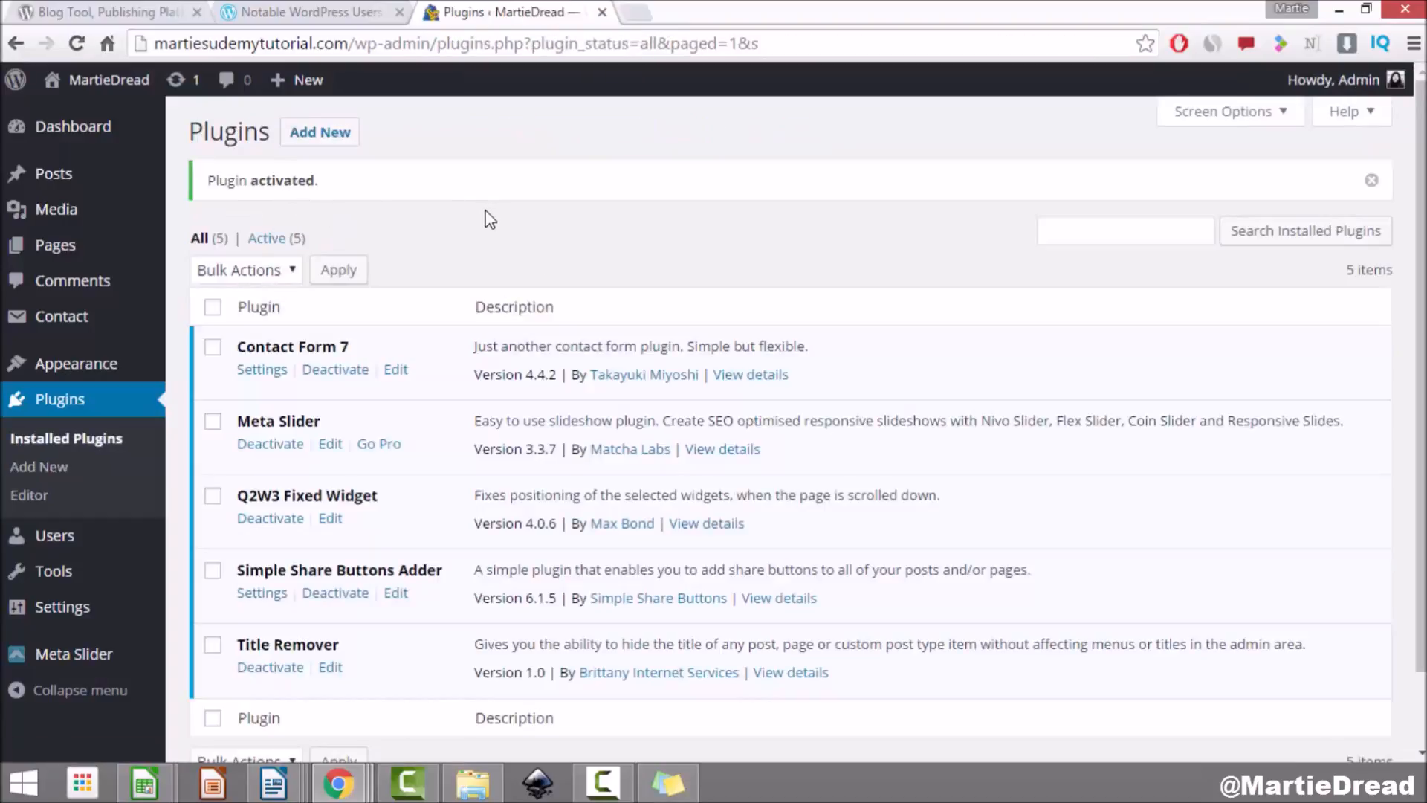
# Step: Enable and save Fixed widget on Share Buttons, Search and My New Posts, then view the site
pyautogui.click(98, 365)
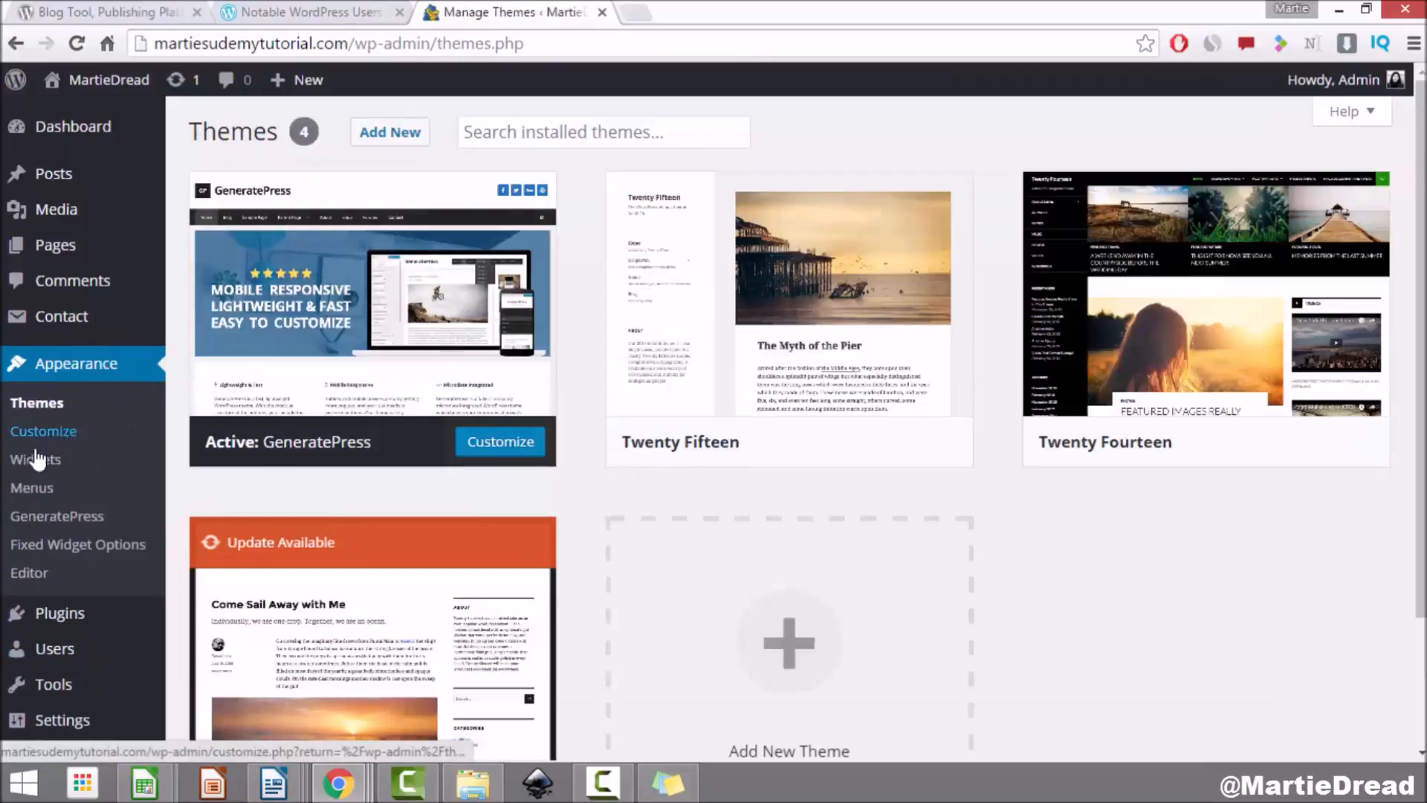
pyautogui.click(35, 460)
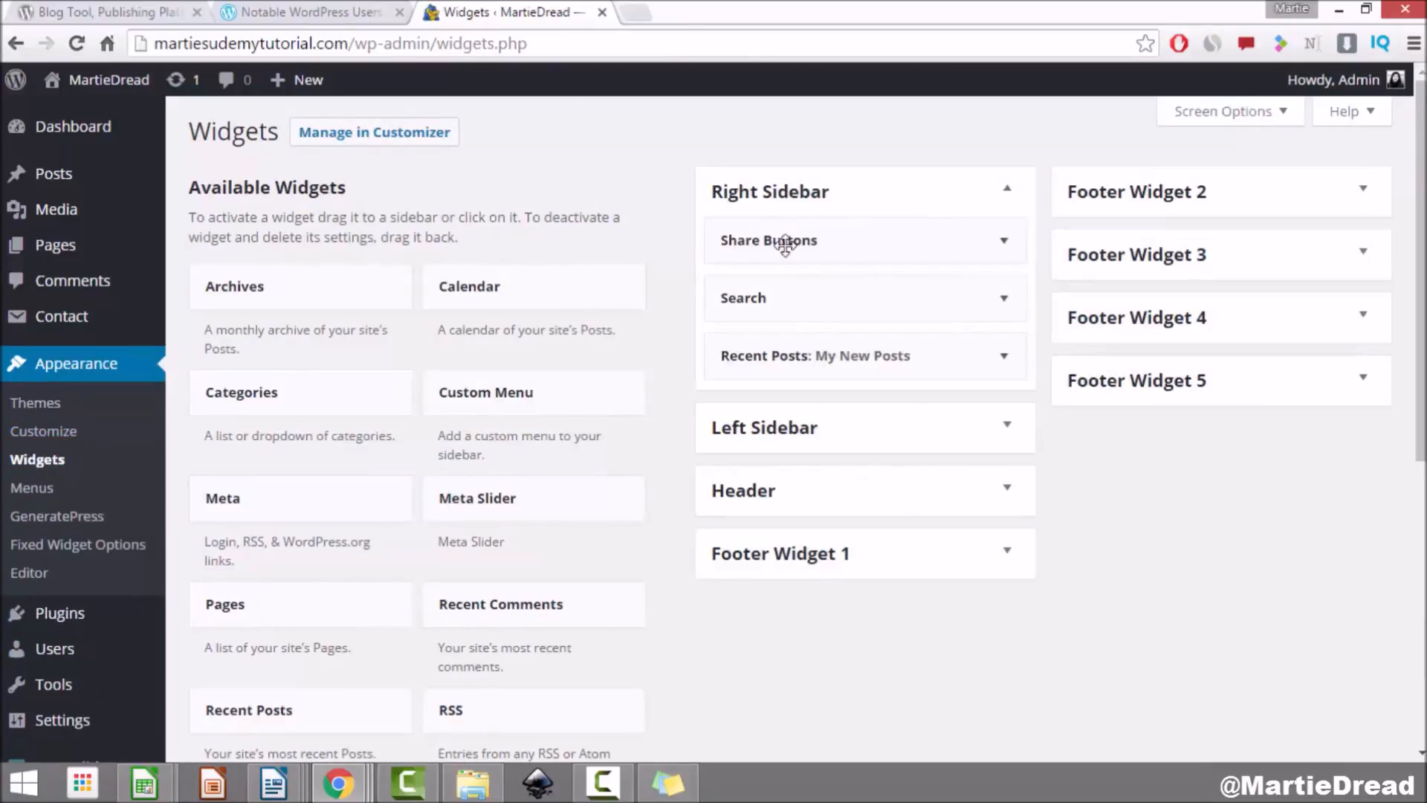
pyautogui.click(1003, 240)
pyautogui.scroll(-4, 1005, 468)
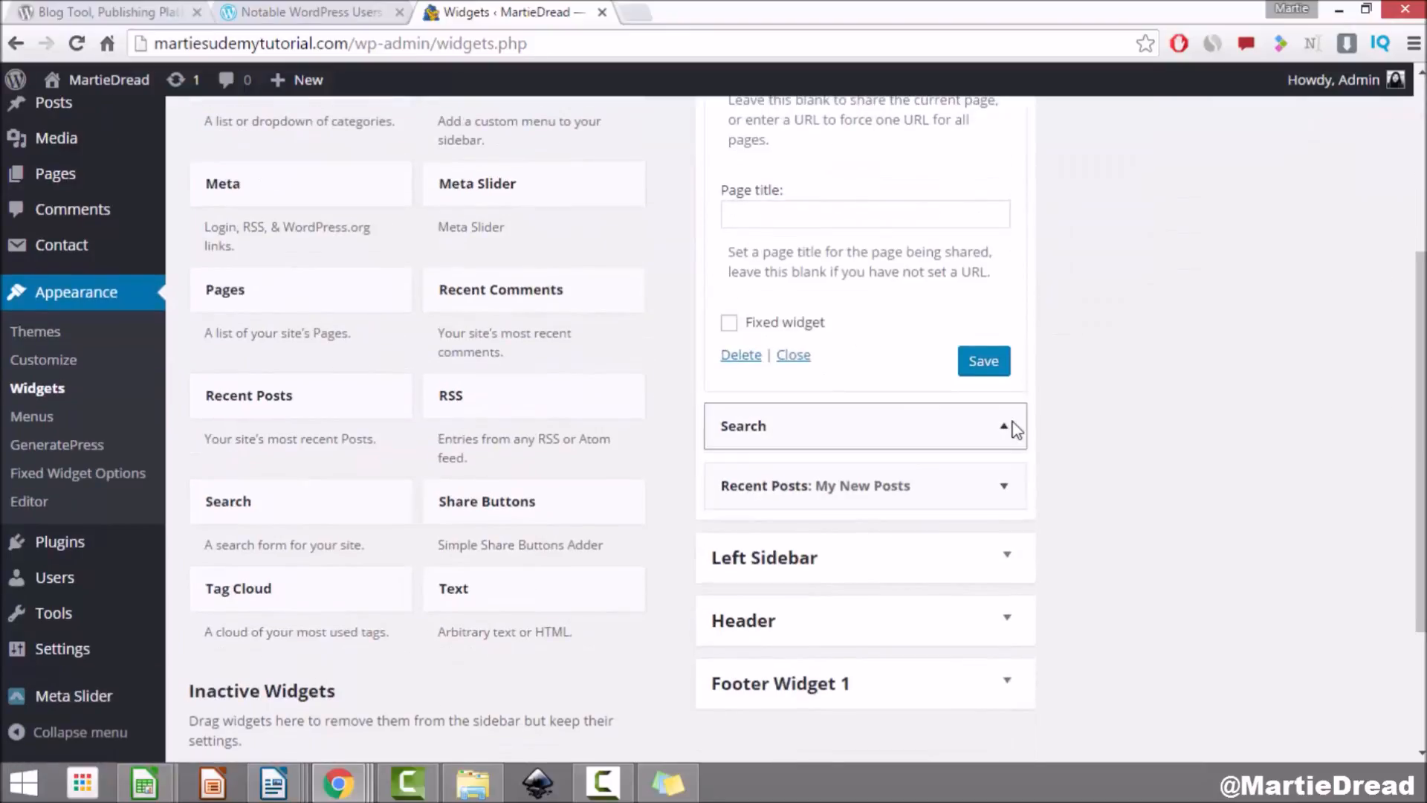
pyautogui.click(1005, 424)
pyautogui.scroll(-3, 1007, 439)
pyautogui.click(1005, 440)
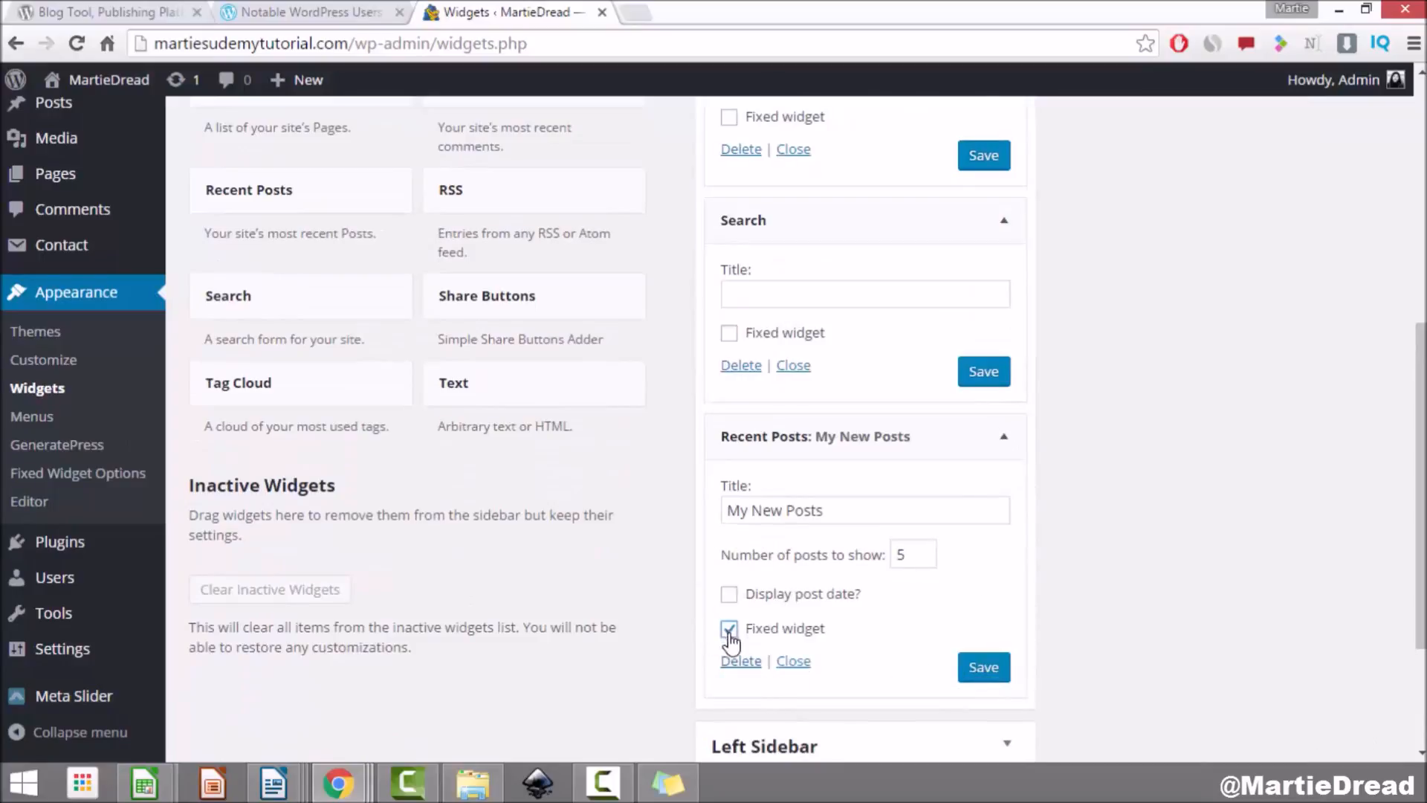
pyautogui.click(987, 669)
pyautogui.click(1005, 374)
pyautogui.click(996, 159)
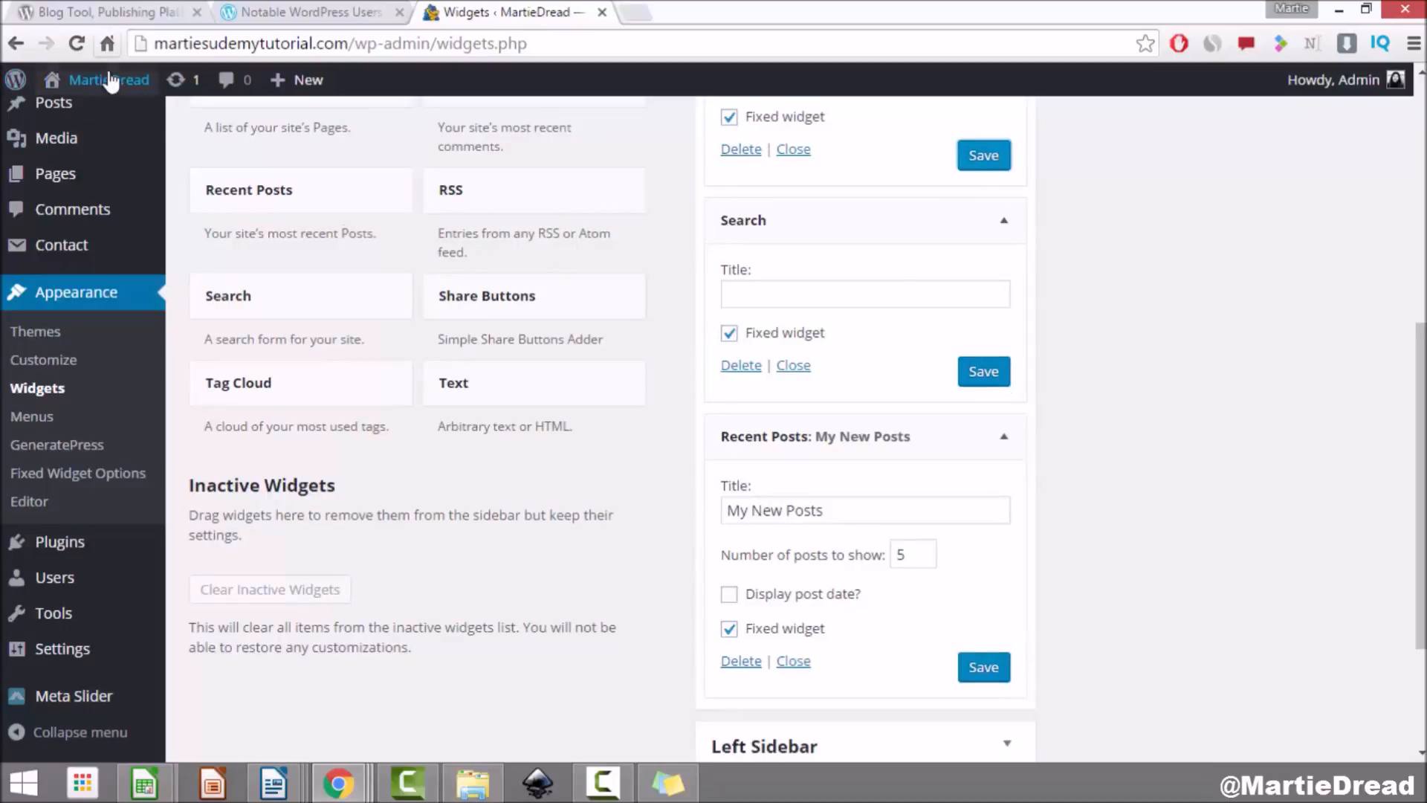
pyautogui.click(96, 112)
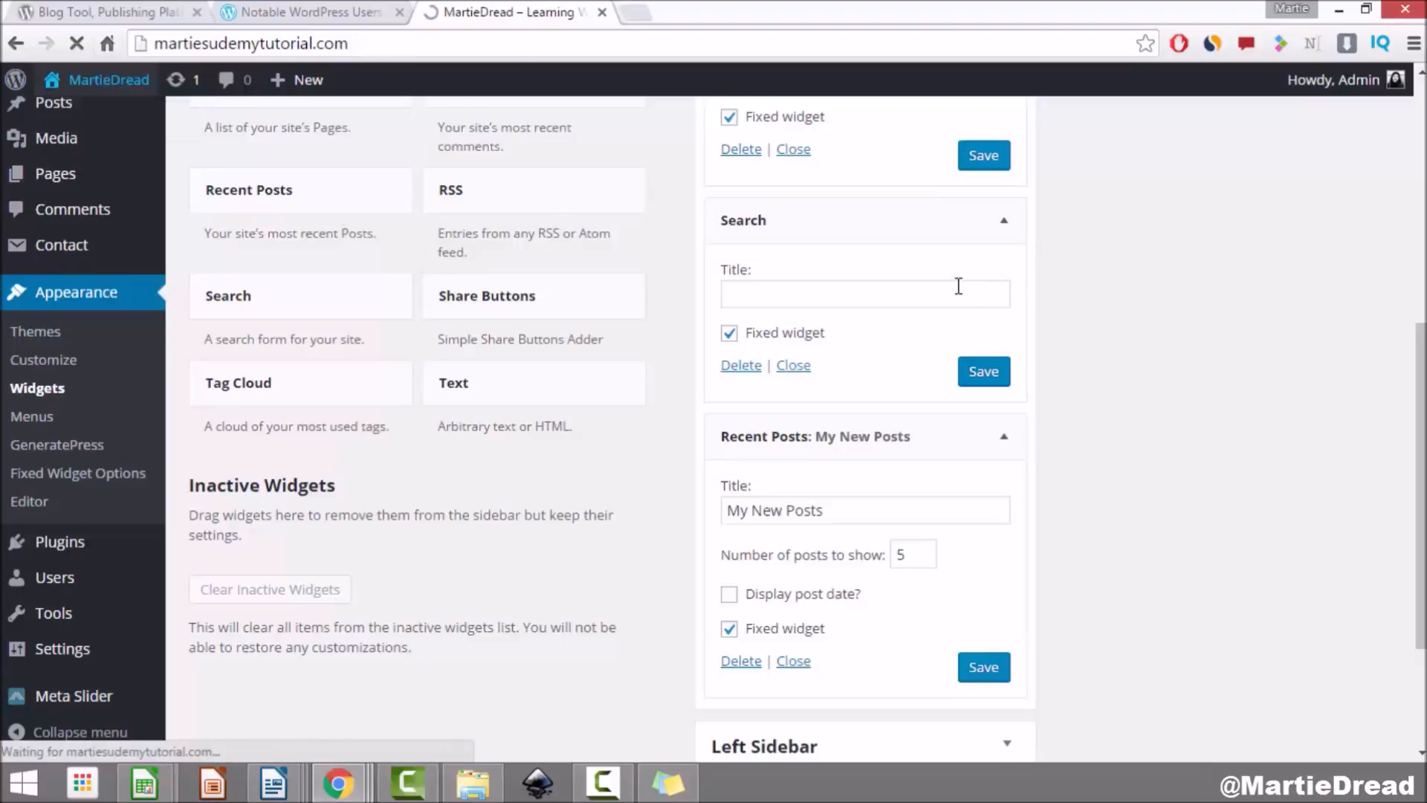
# Step: Scroll the homepage to confirm the sidebar widgets stay fixed, then go to About Me
pyautogui.scroll(-3, 872, 345)
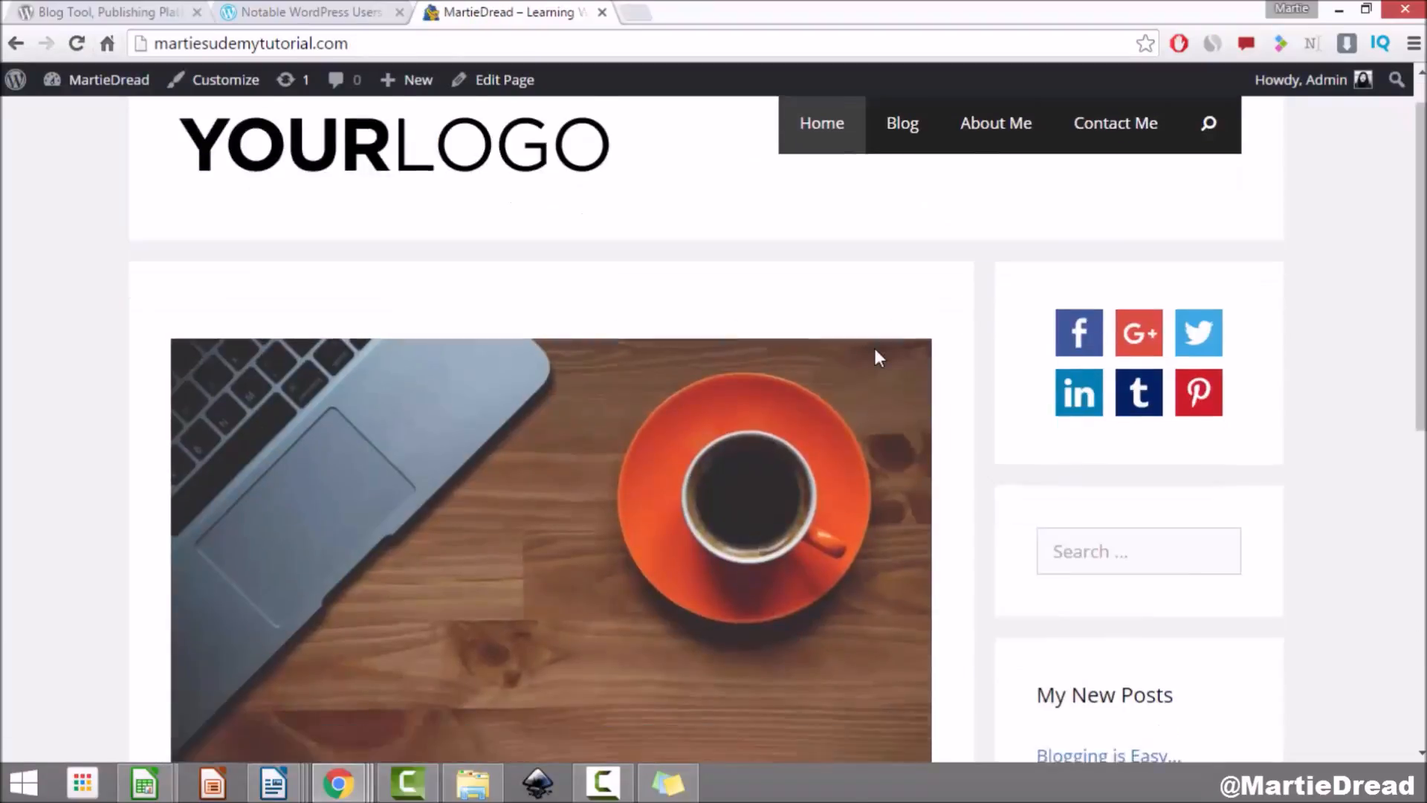
pyautogui.scroll(-2, 875, 346)
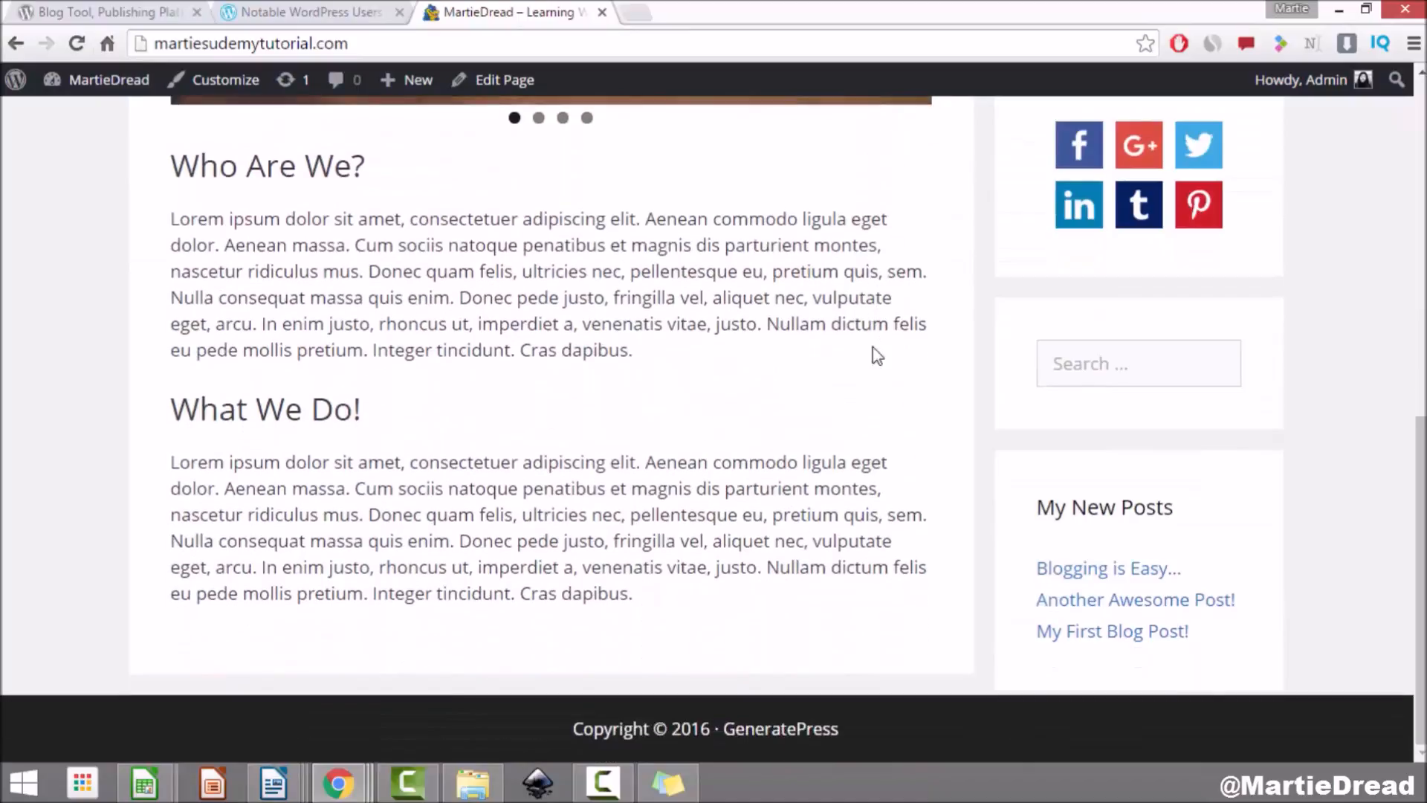
pyautogui.scroll(5, 873, 346)
pyautogui.scroll(-2, 869, 355)
pyautogui.scroll(-7, 868, 355)
pyautogui.scroll(9, 867, 346)
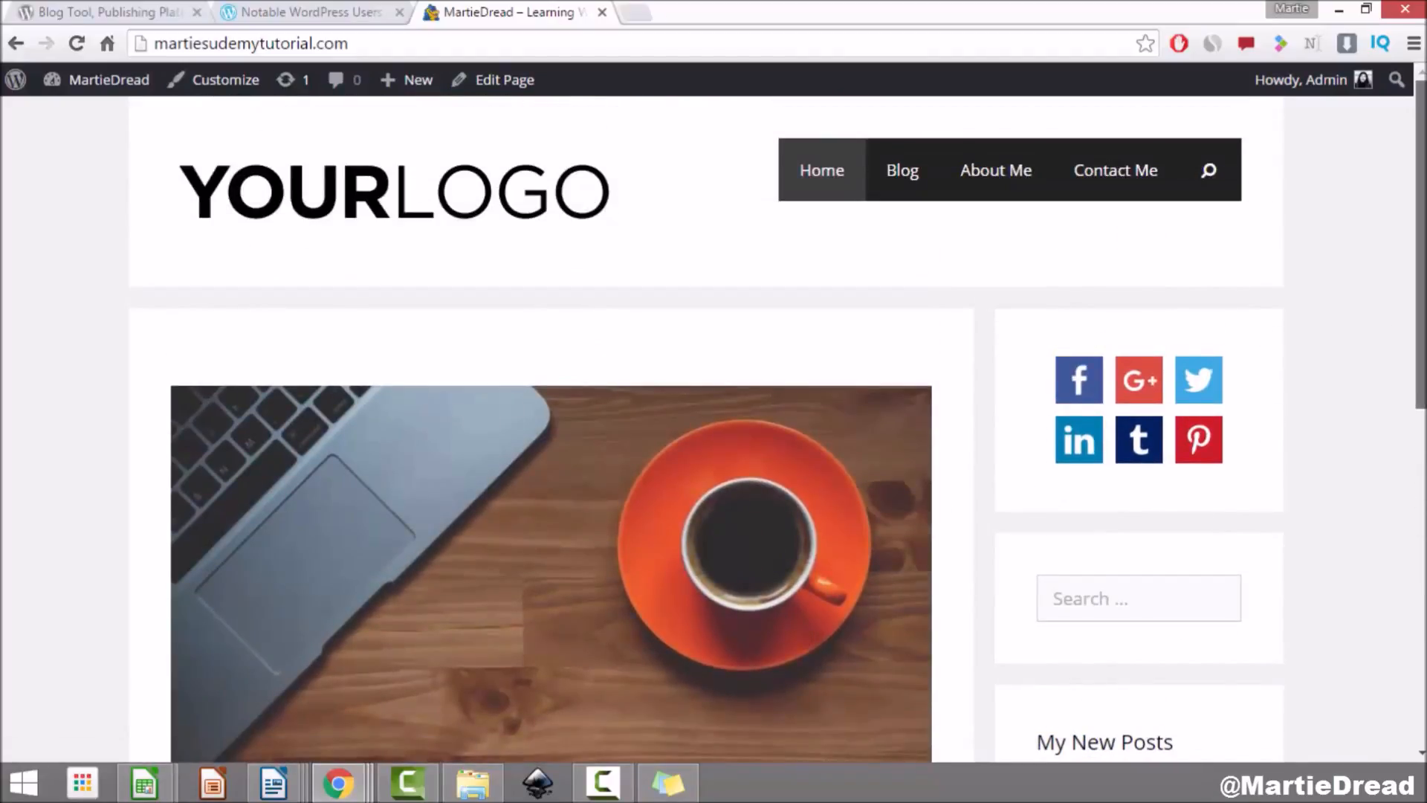
pyautogui.scroll(-8, 1227, 431)
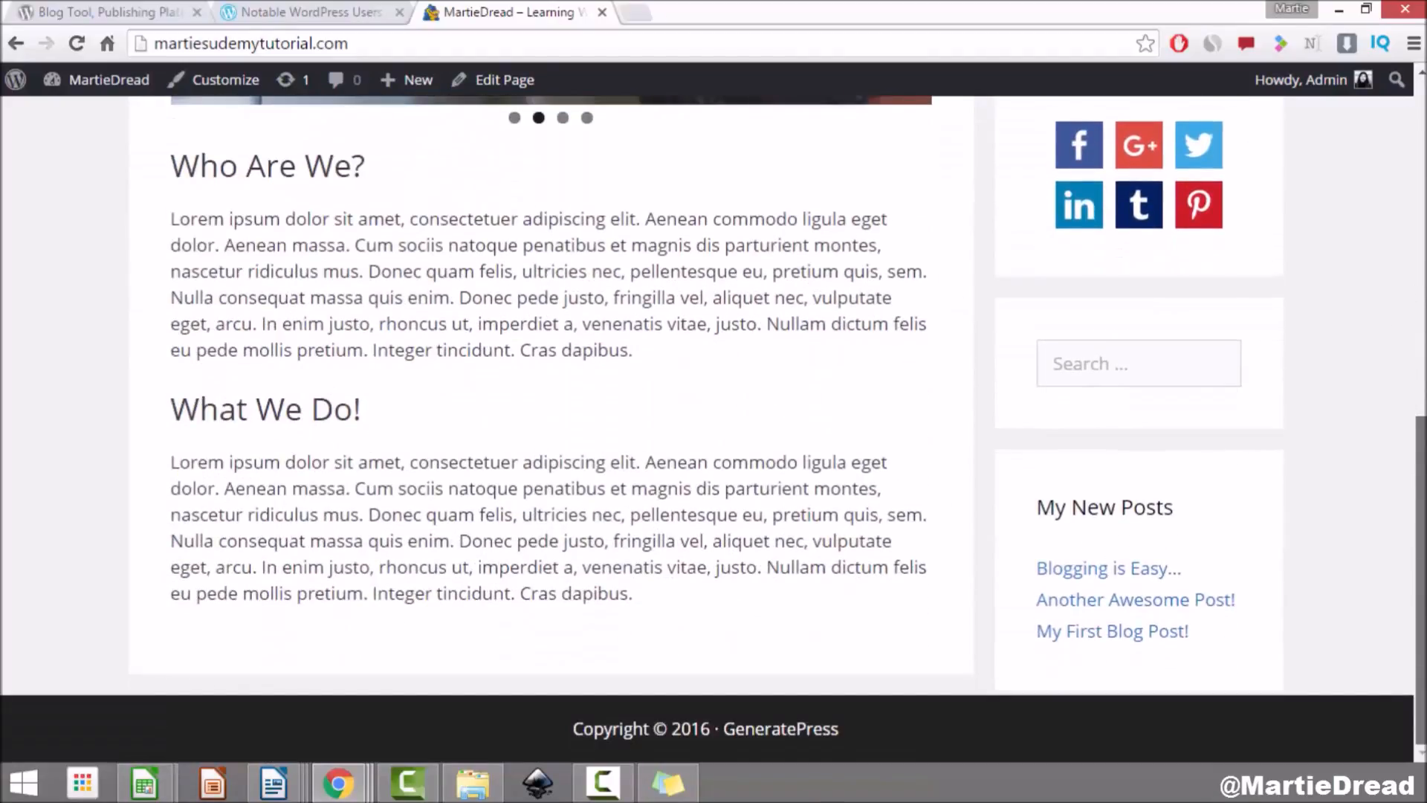
pyautogui.scroll(9, 714, 428)
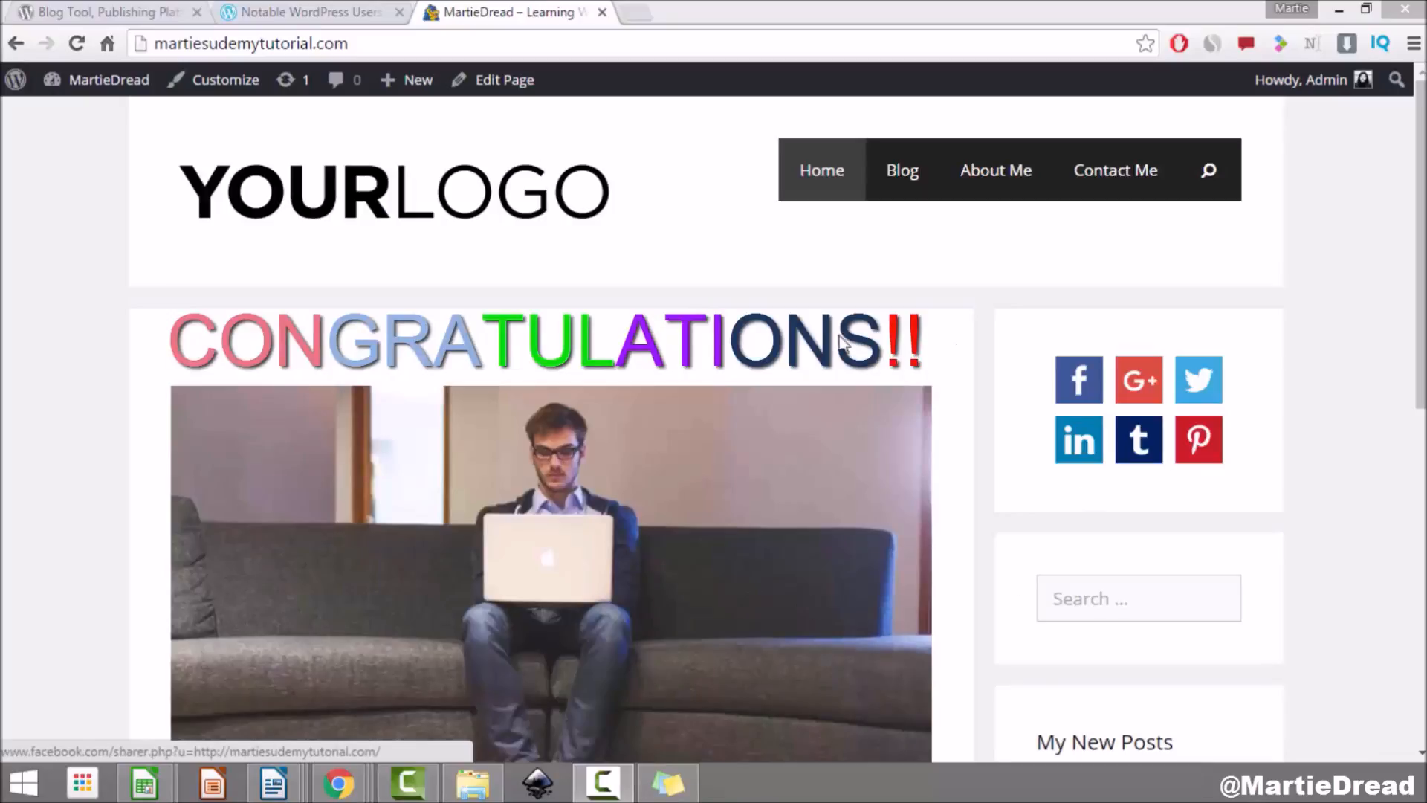
pyautogui.scroll(-3, 767, 593)
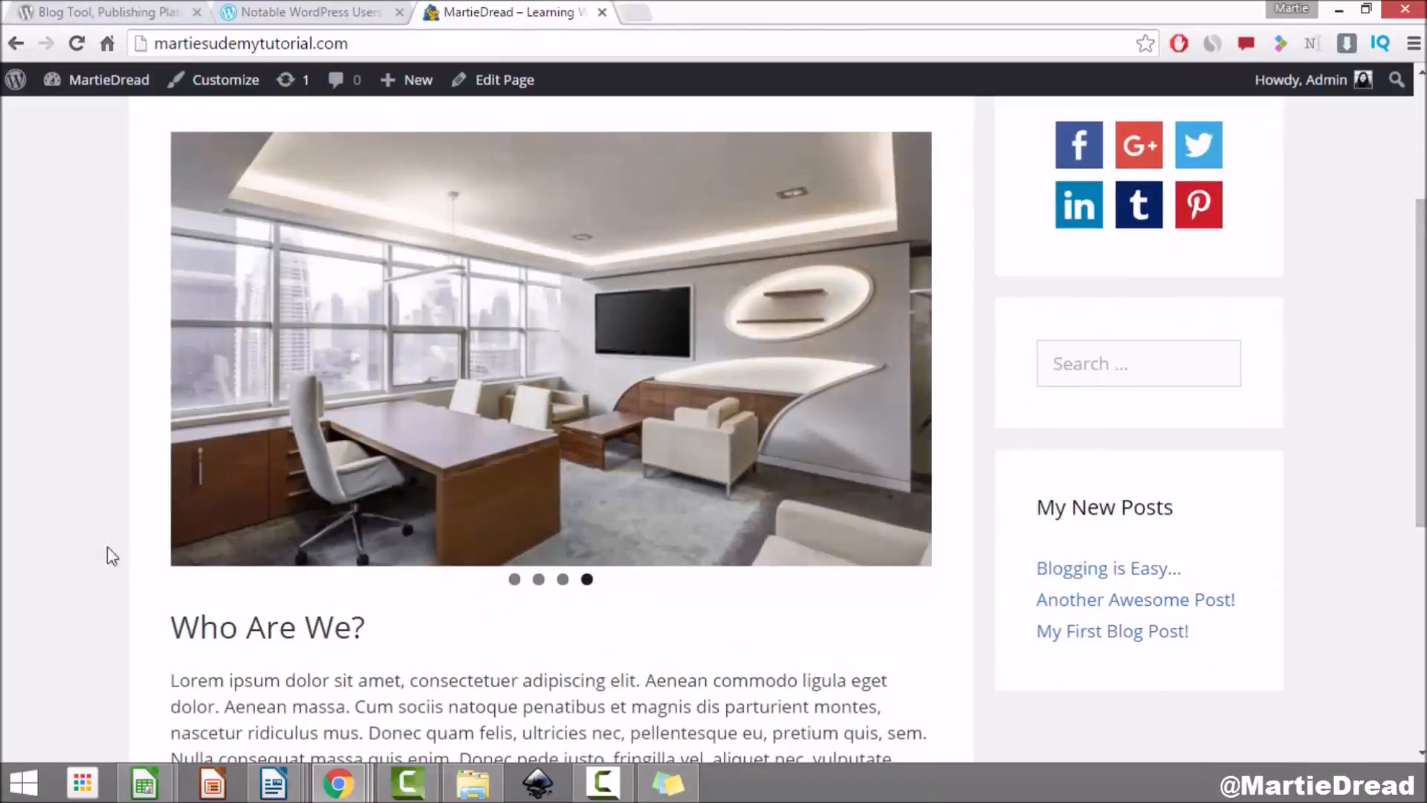
pyautogui.scroll(-4, 424, 494)
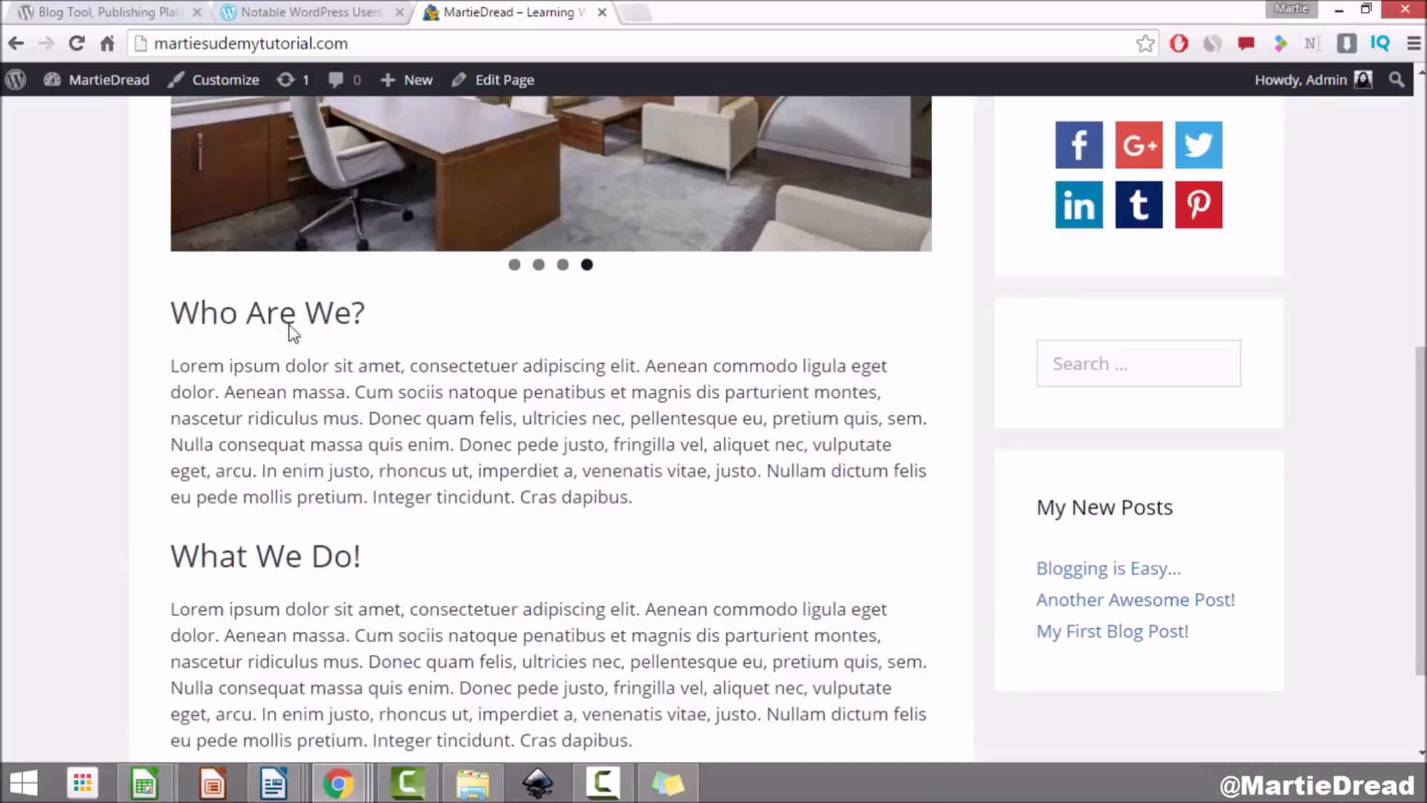
pyautogui.scroll(7, 844, 599)
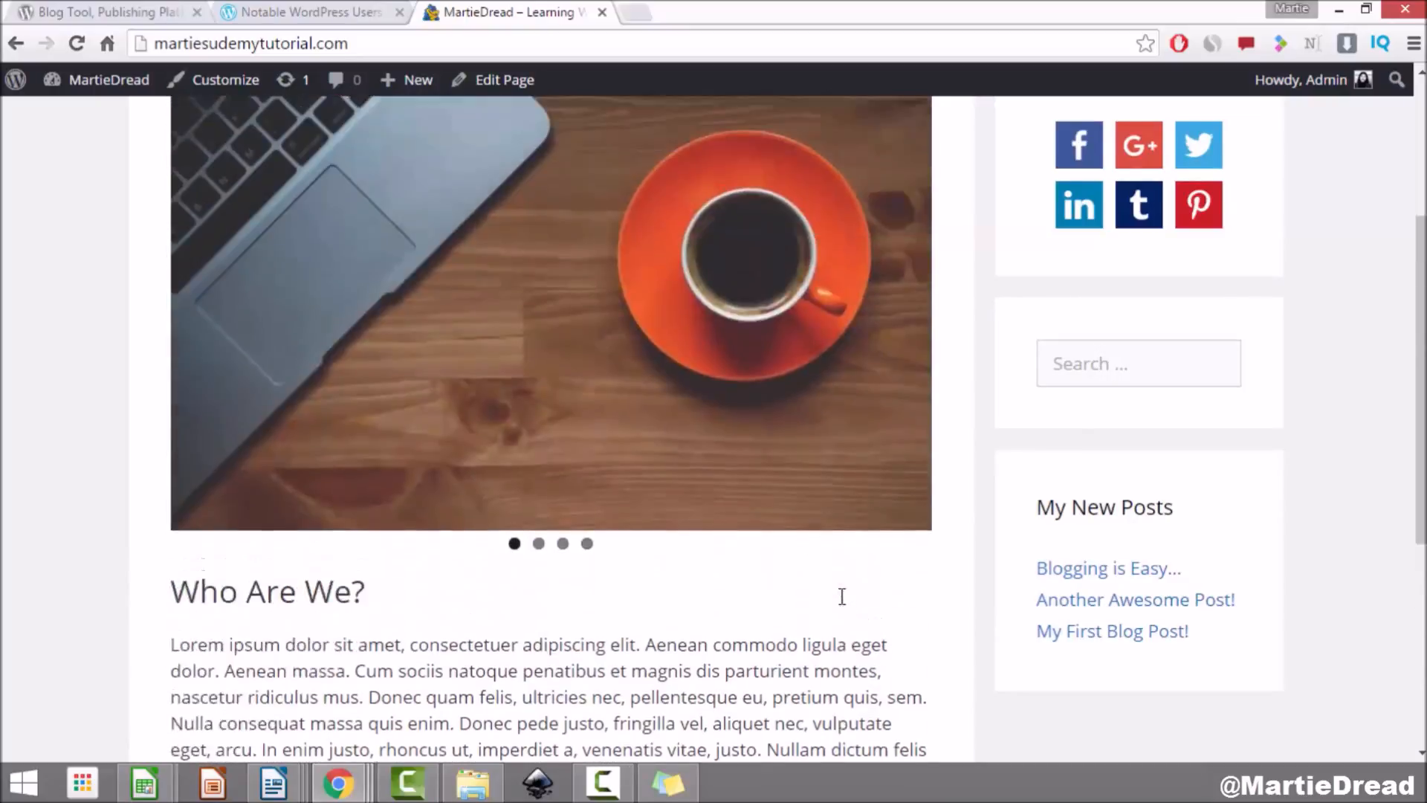
pyautogui.scroll(-3, 1276, 444)
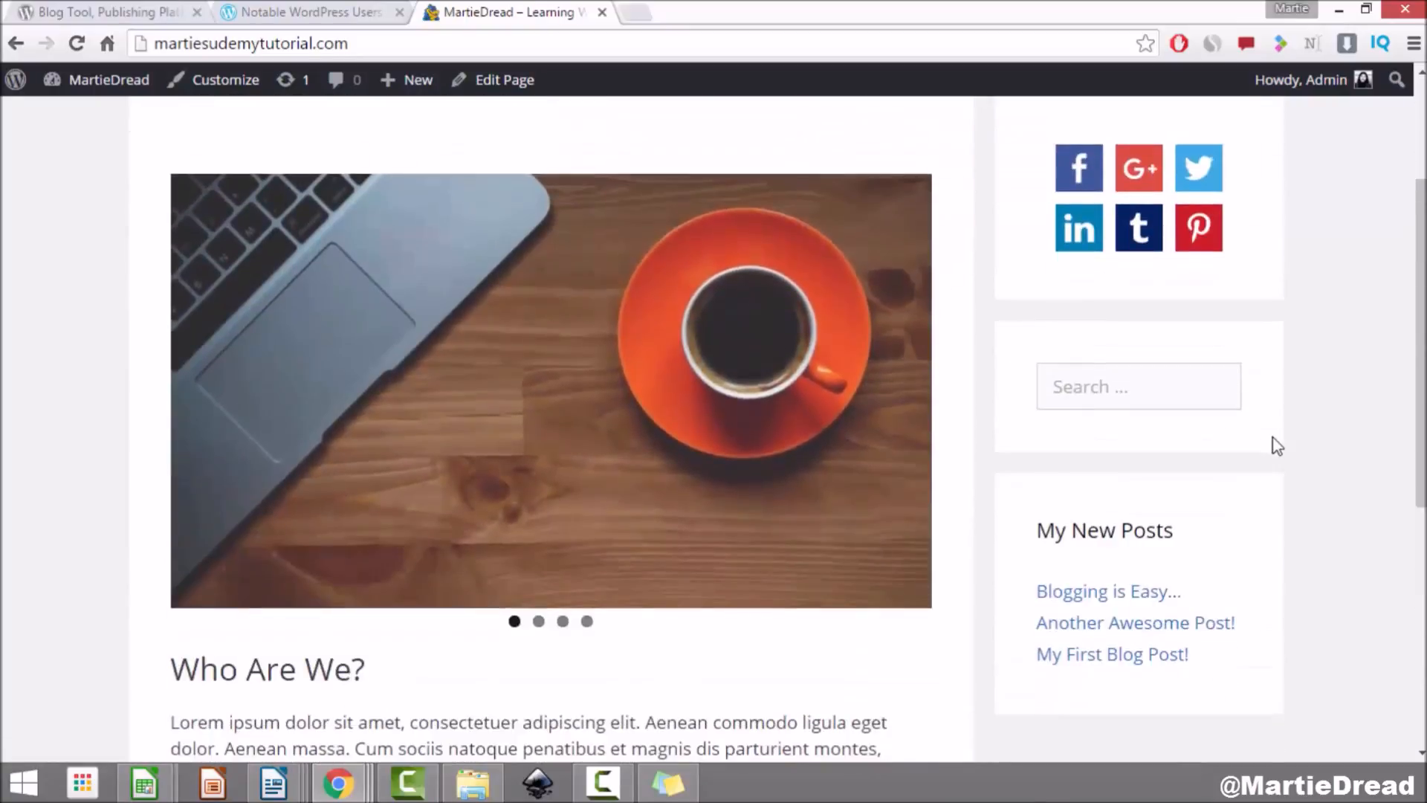
pyautogui.scroll(-5, 1275, 444)
pyautogui.scroll(7, 1275, 444)
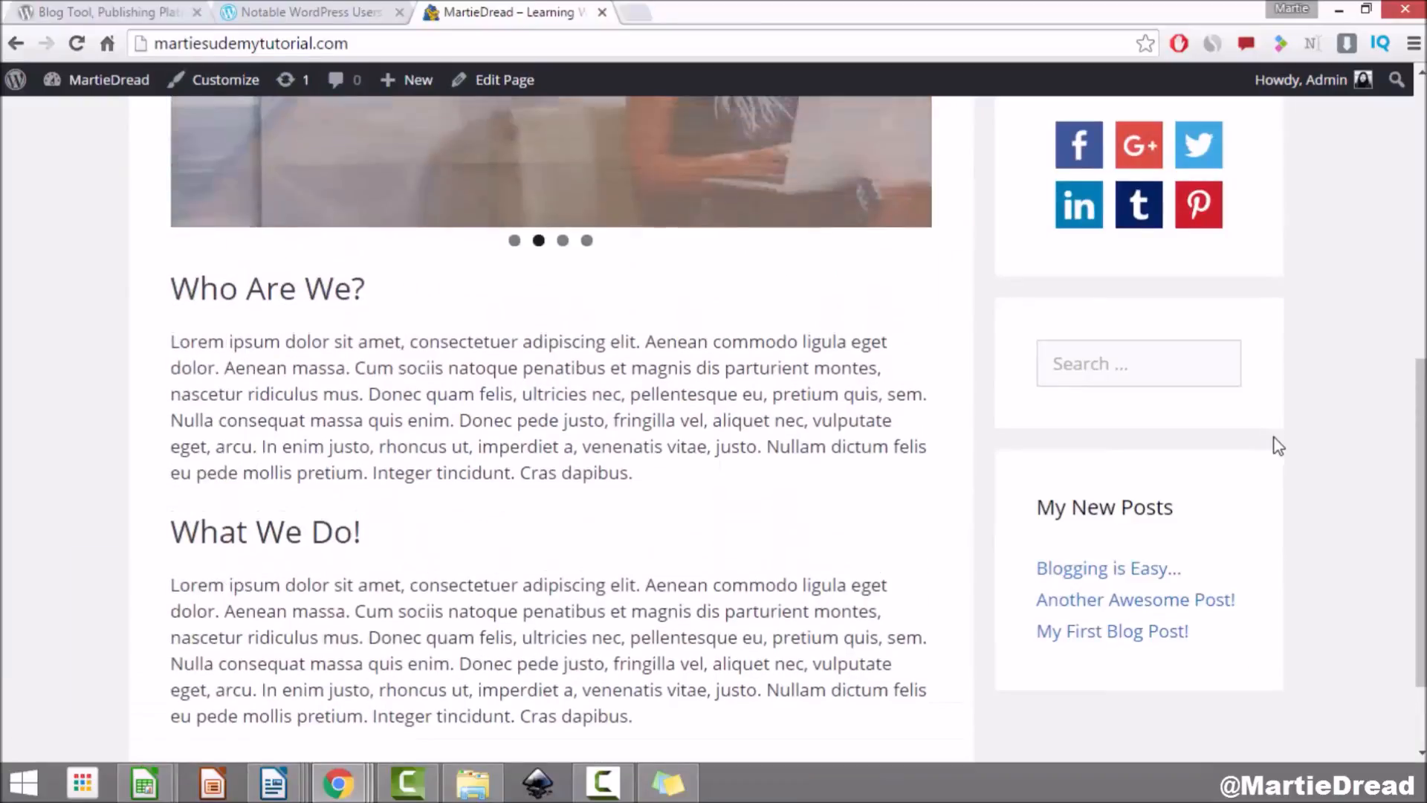
pyautogui.scroll(3, 1169, 327)
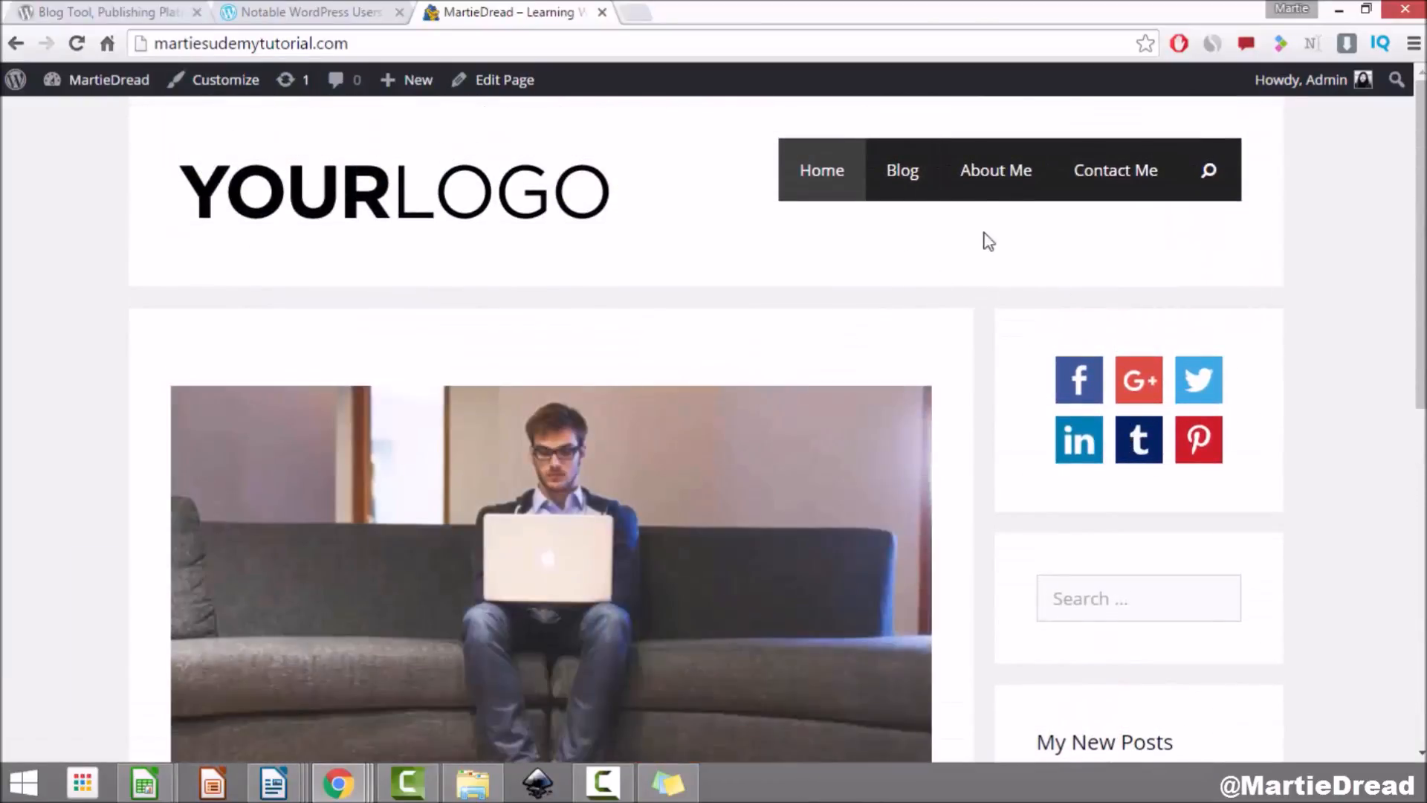
pyautogui.click(1004, 191)
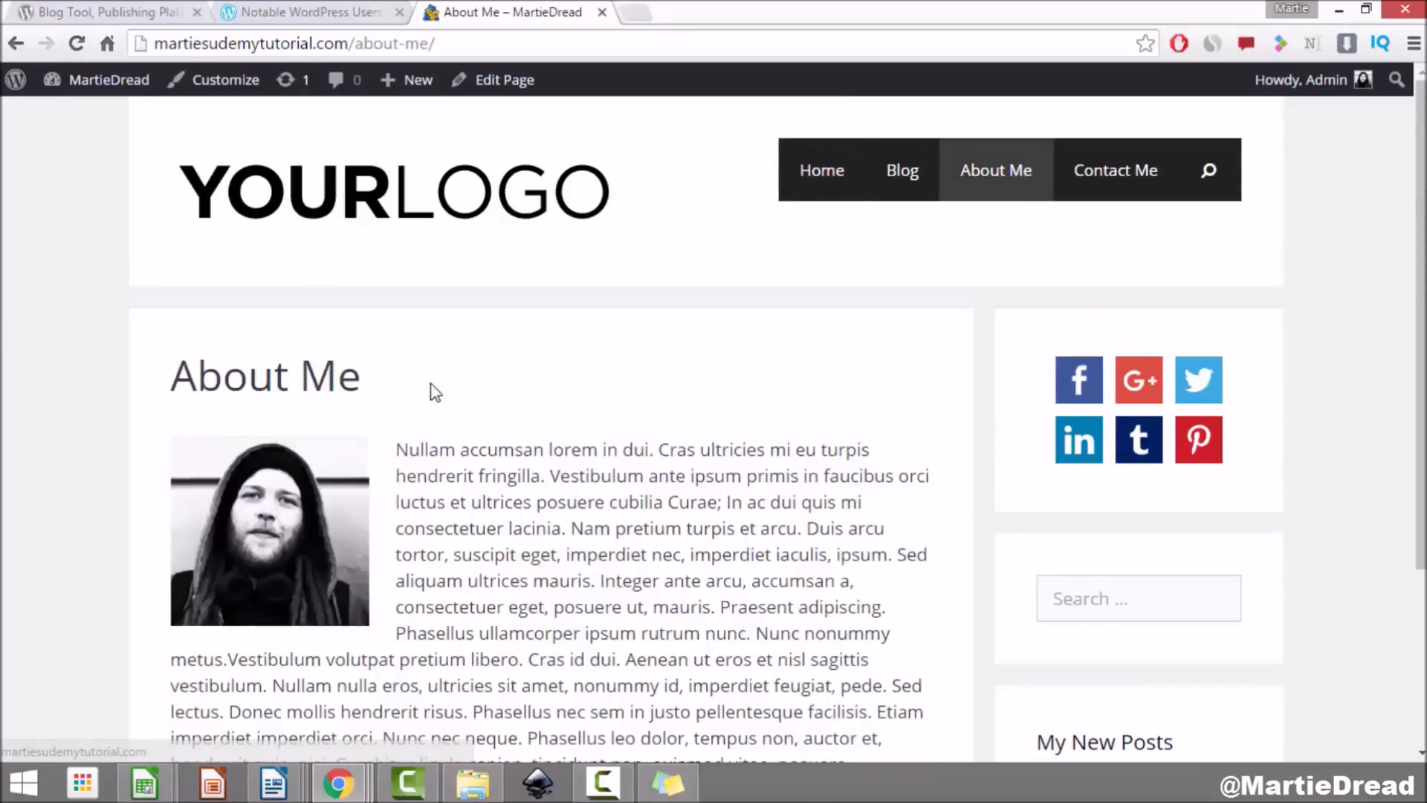
# Step: Go from the About Me page to the Contact Me page
pyautogui.scroll(-3, 487, 499)
pyautogui.scroll(3, 516, 490)
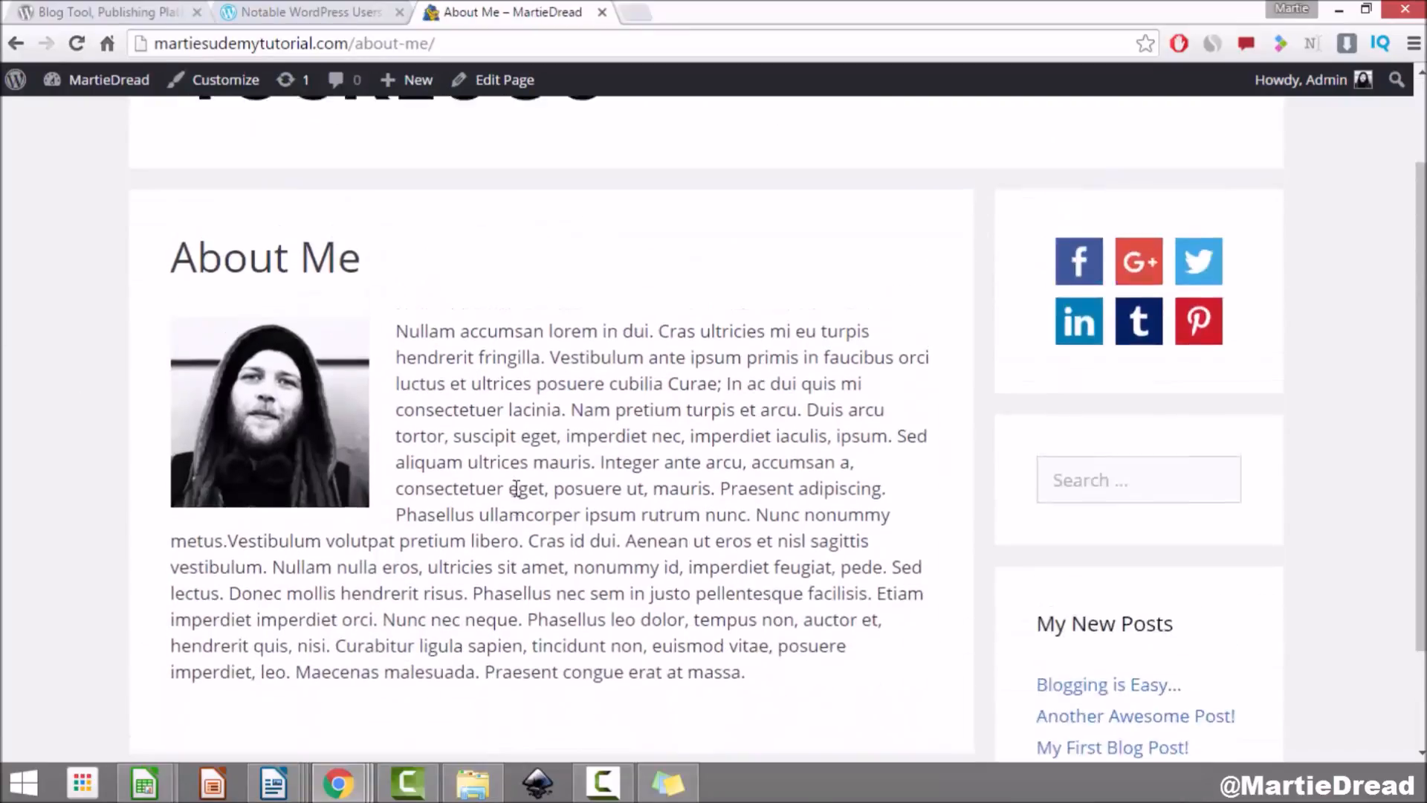
pyautogui.click(1113, 201)
pyautogui.scroll(-10, 212, 414)
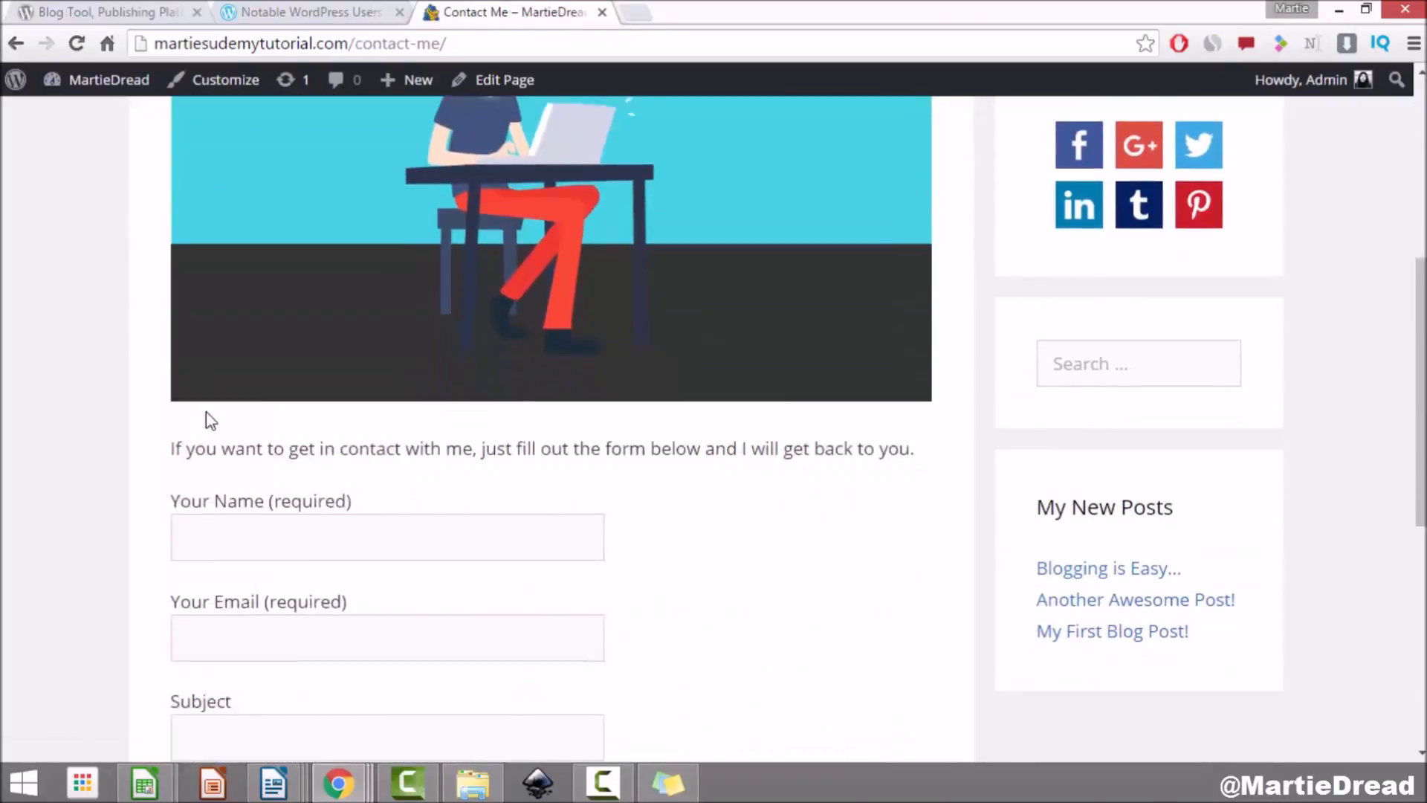
pyautogui.scroll(2, 205, 417)
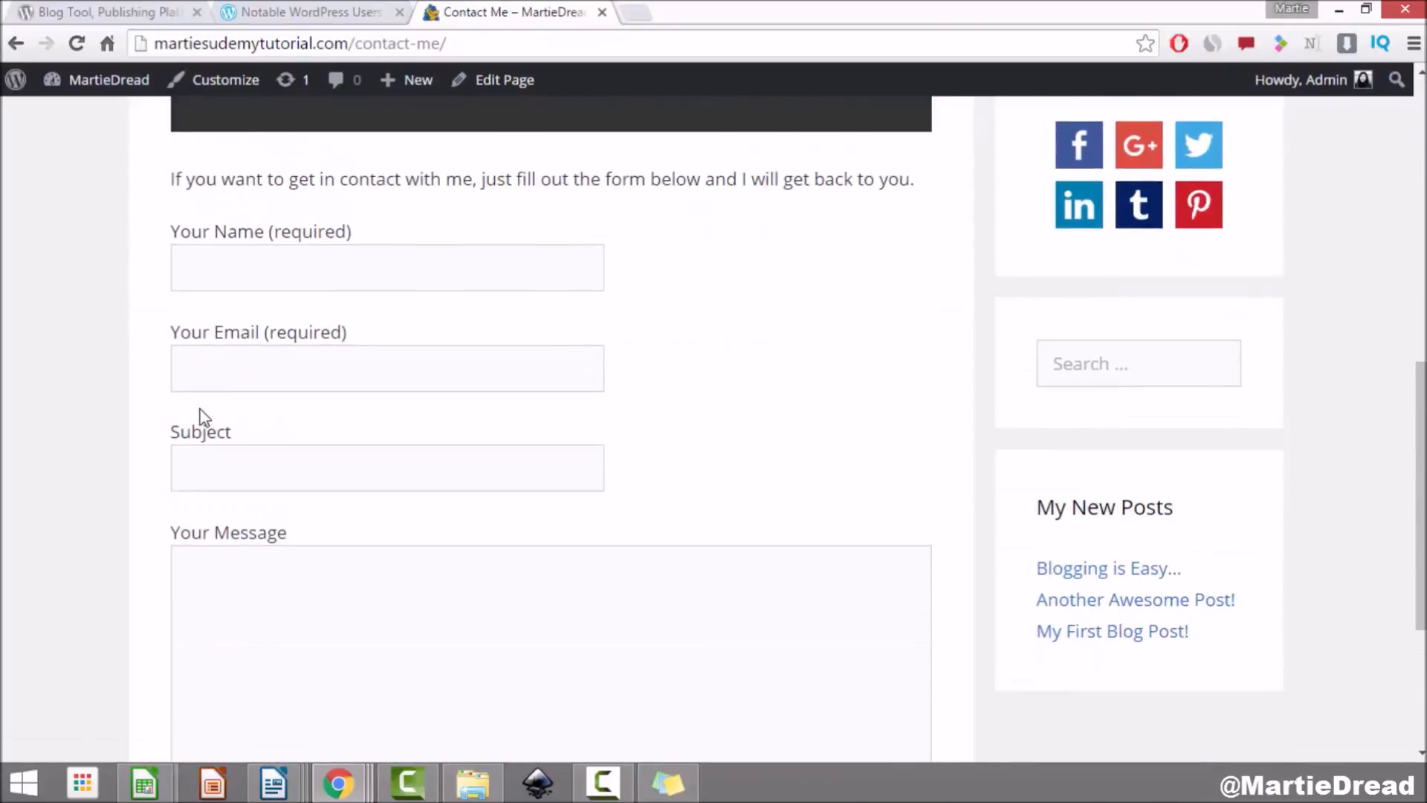
# Step: Try the contact form's Email, Subject and Message fields, then show the header search box
pyautogui.click(297, 364)
pyautogui.click(349, 467)
pyautogui.scroll(-3, 349, 461)
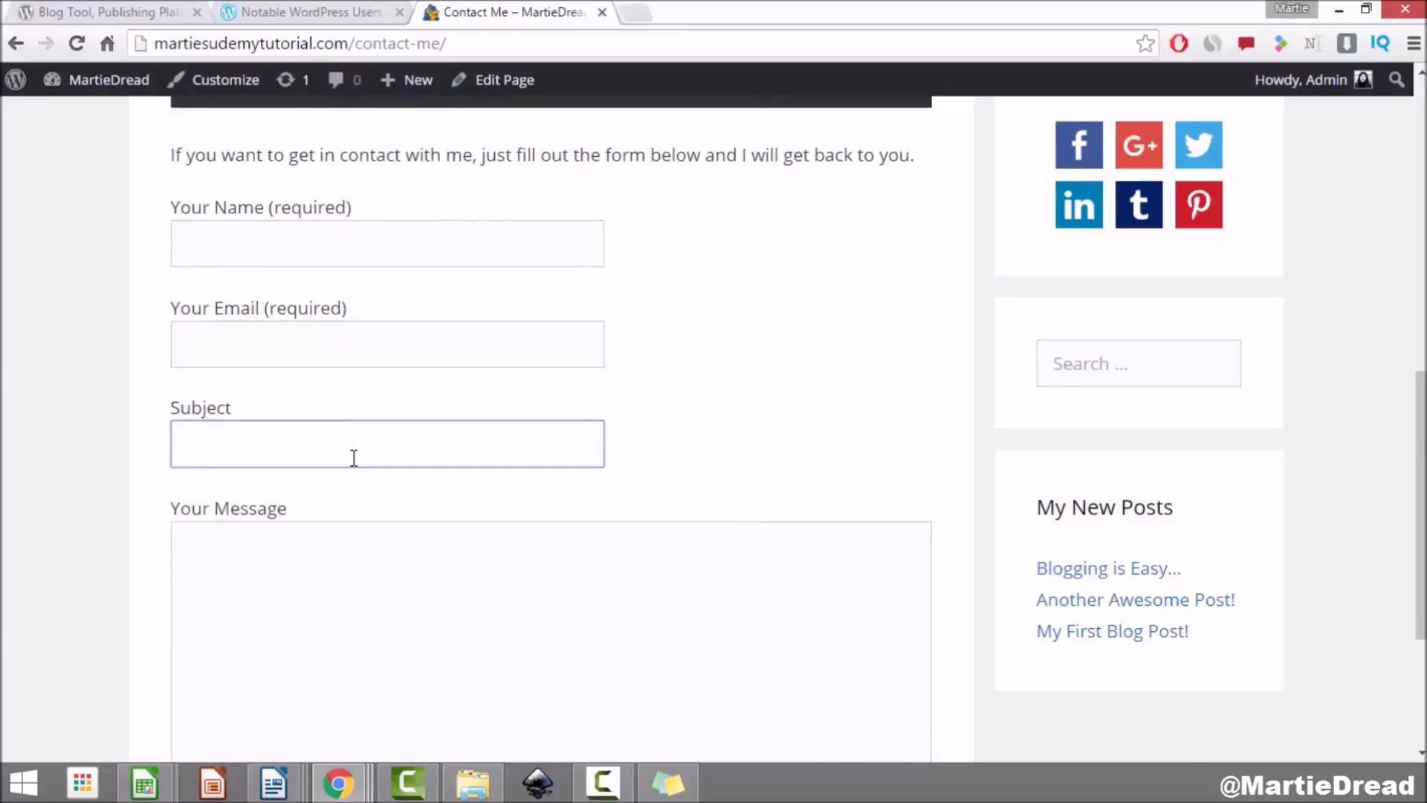
pyautogui.click(371, 437)
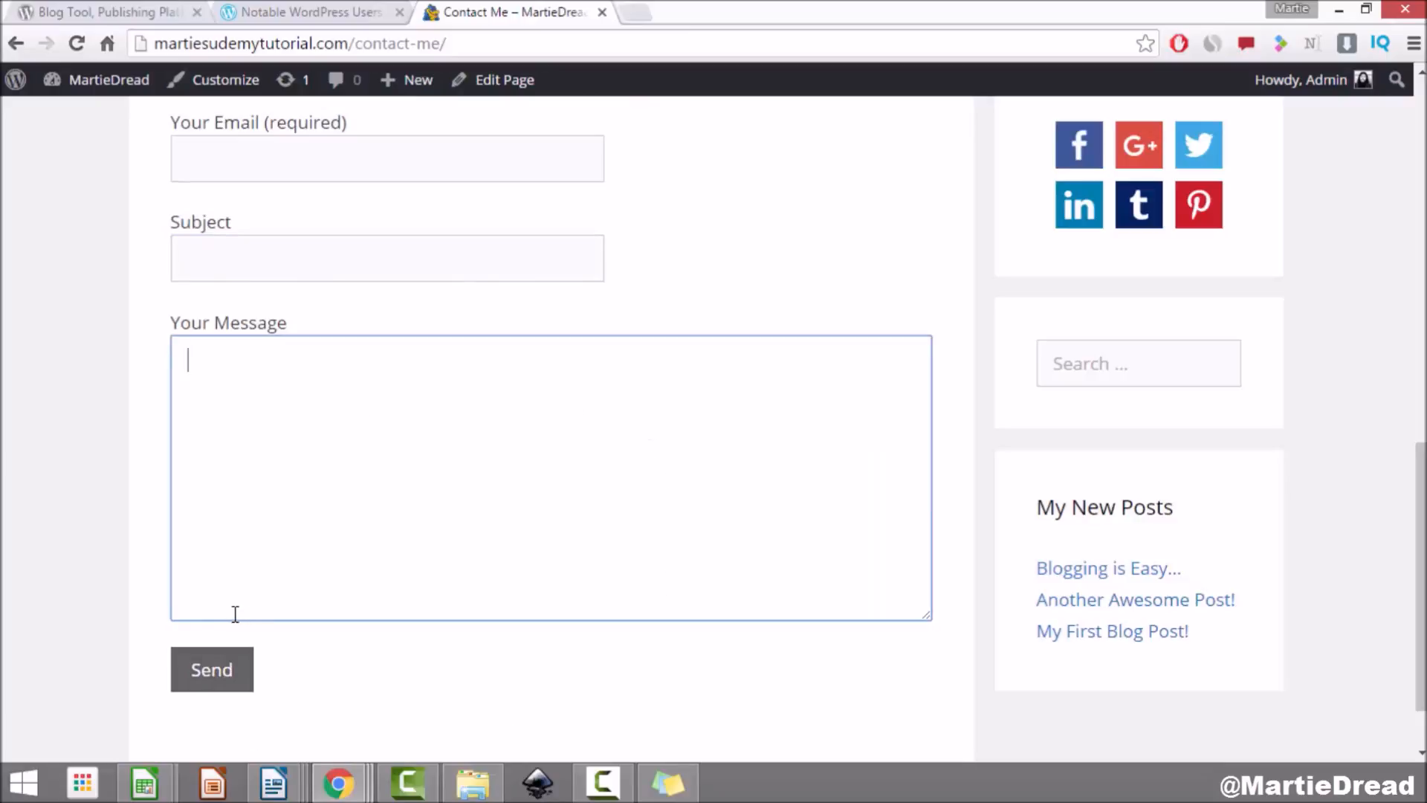
pyautogui.scroll(9, 675, 559)
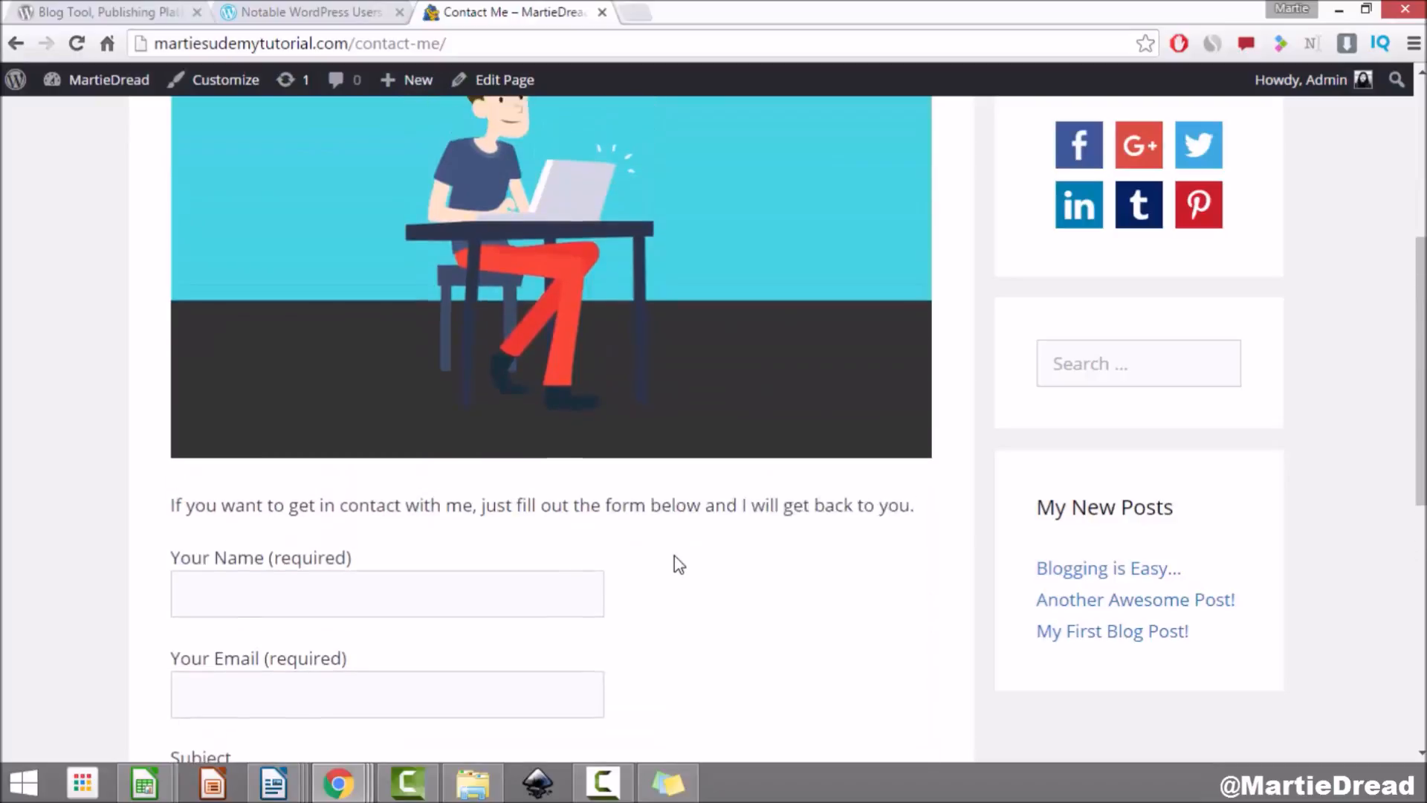
pyautogui.scroll(4, 675, 563)
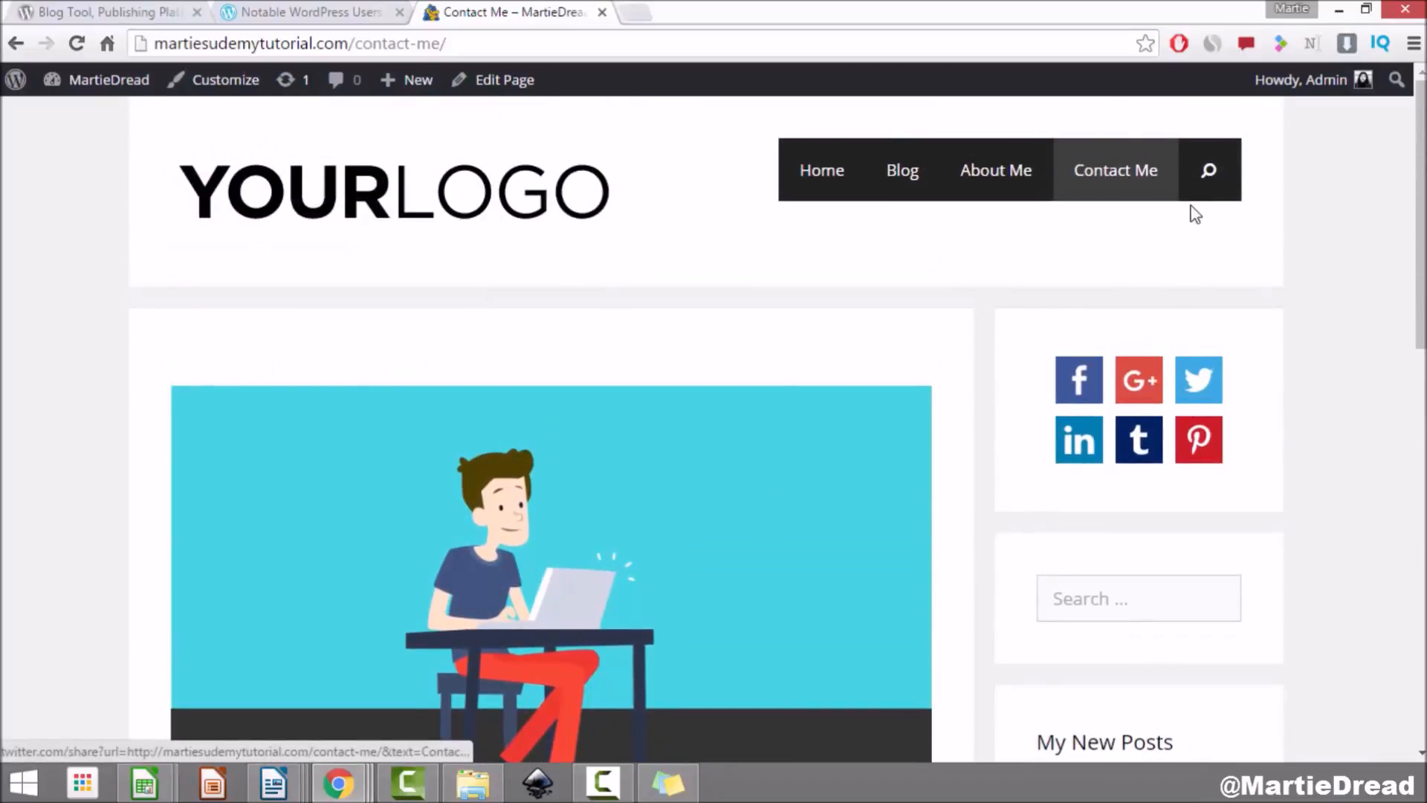
pyautogui.click(1210, 174)
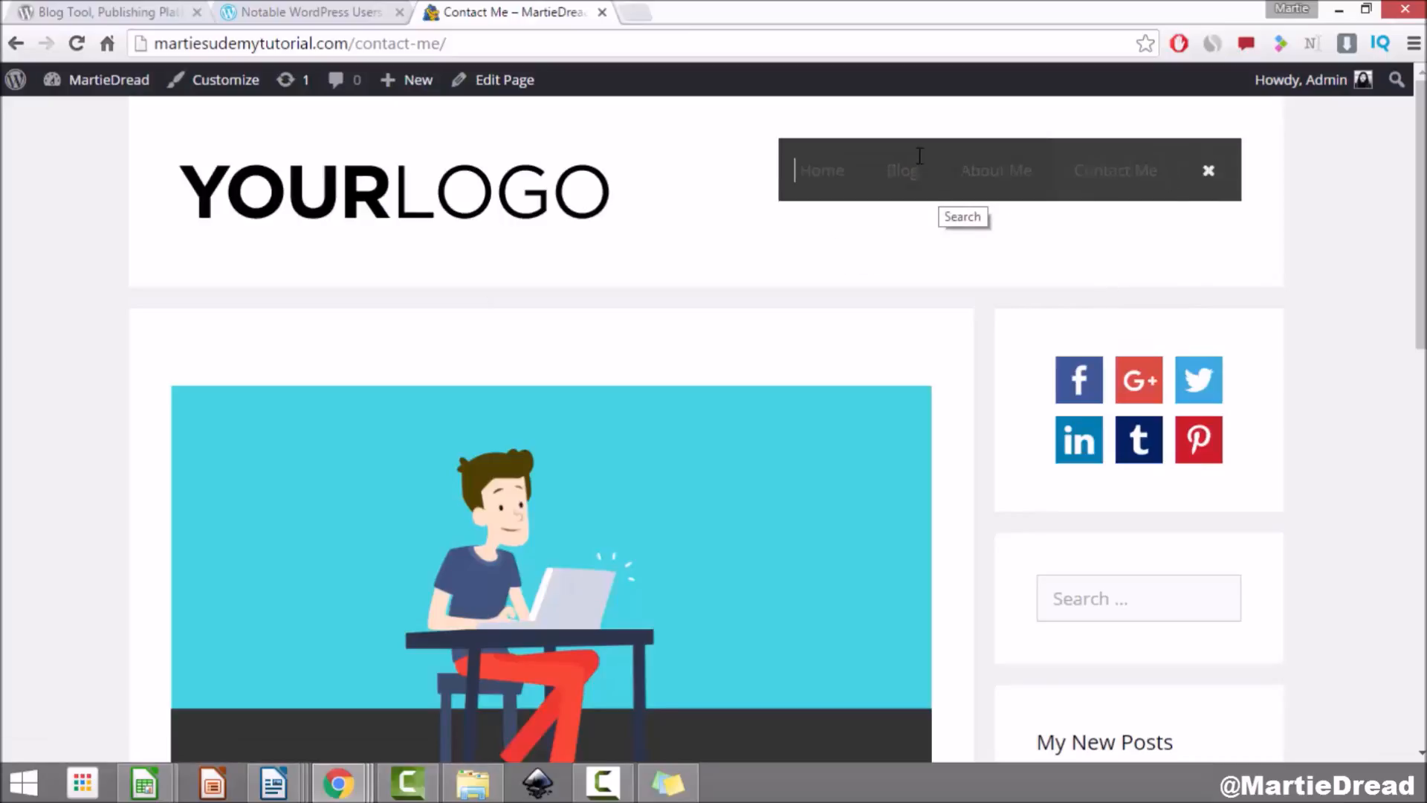
# Step: Close search, open the 'Blogging is Easy' post from Blog, and restore down the browser
pyautogui.click(812, 256)
pyautogui.click(915, 186)
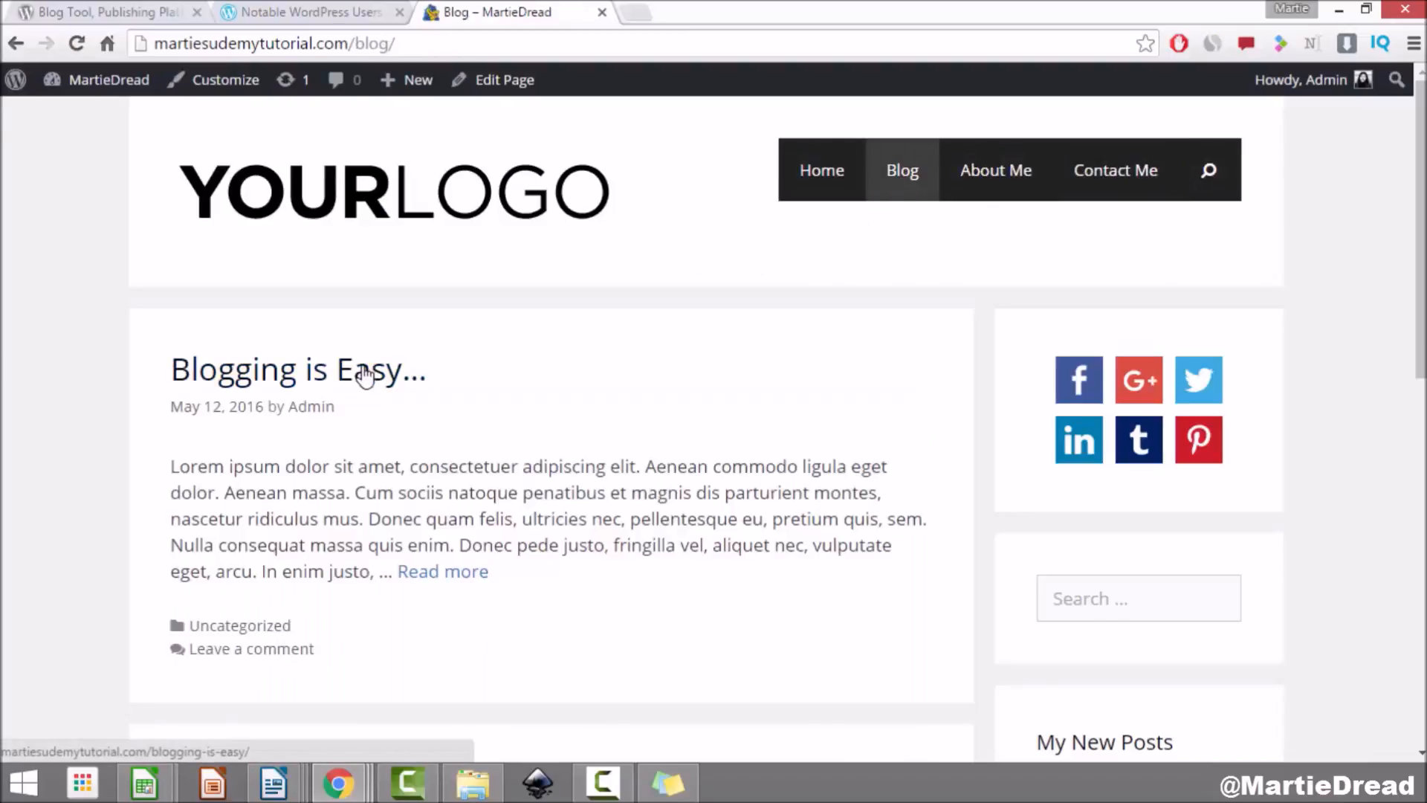
pyautogui.click(364, 371)
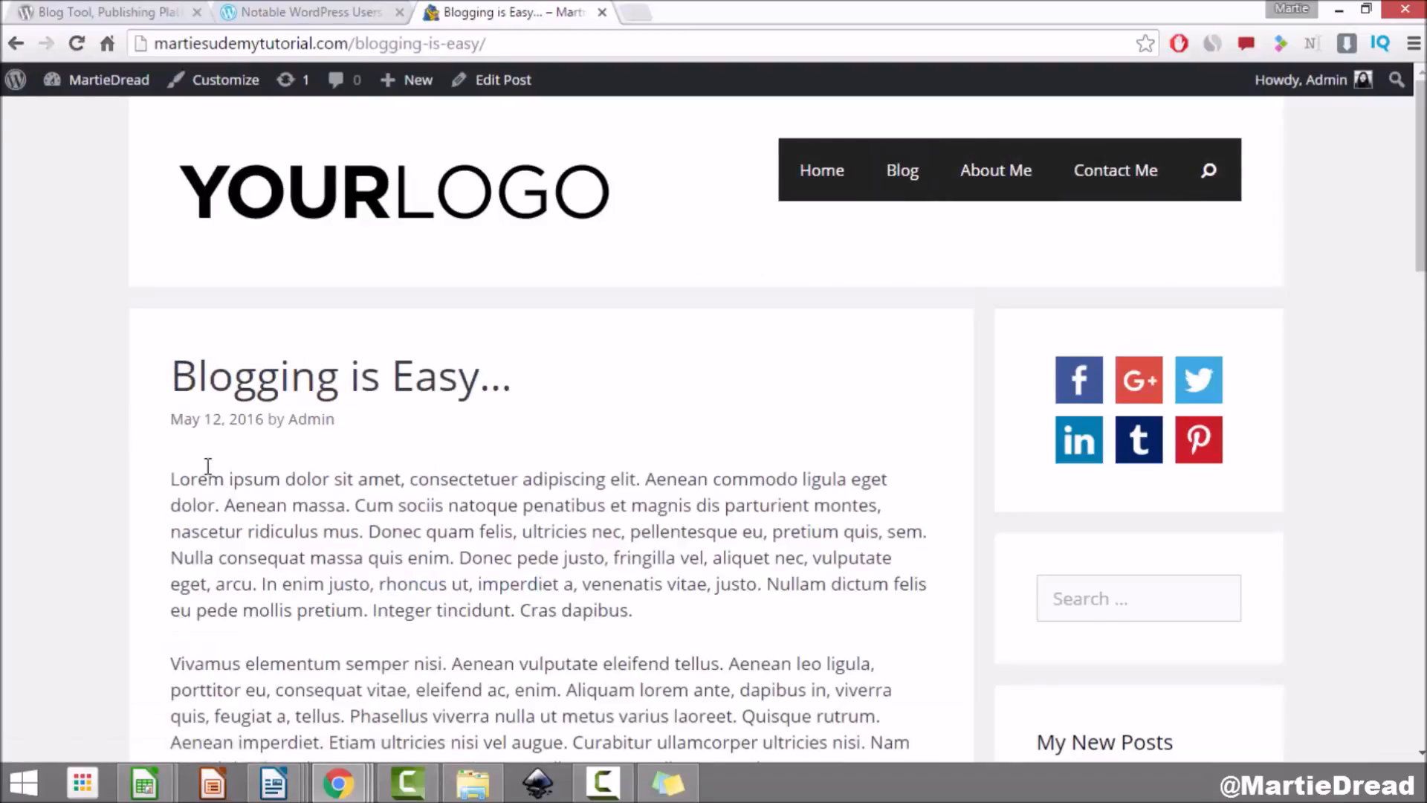
pyautogui.scroll(-3, 205, 466)
pyautogui.scroll(-15, 206, 466)
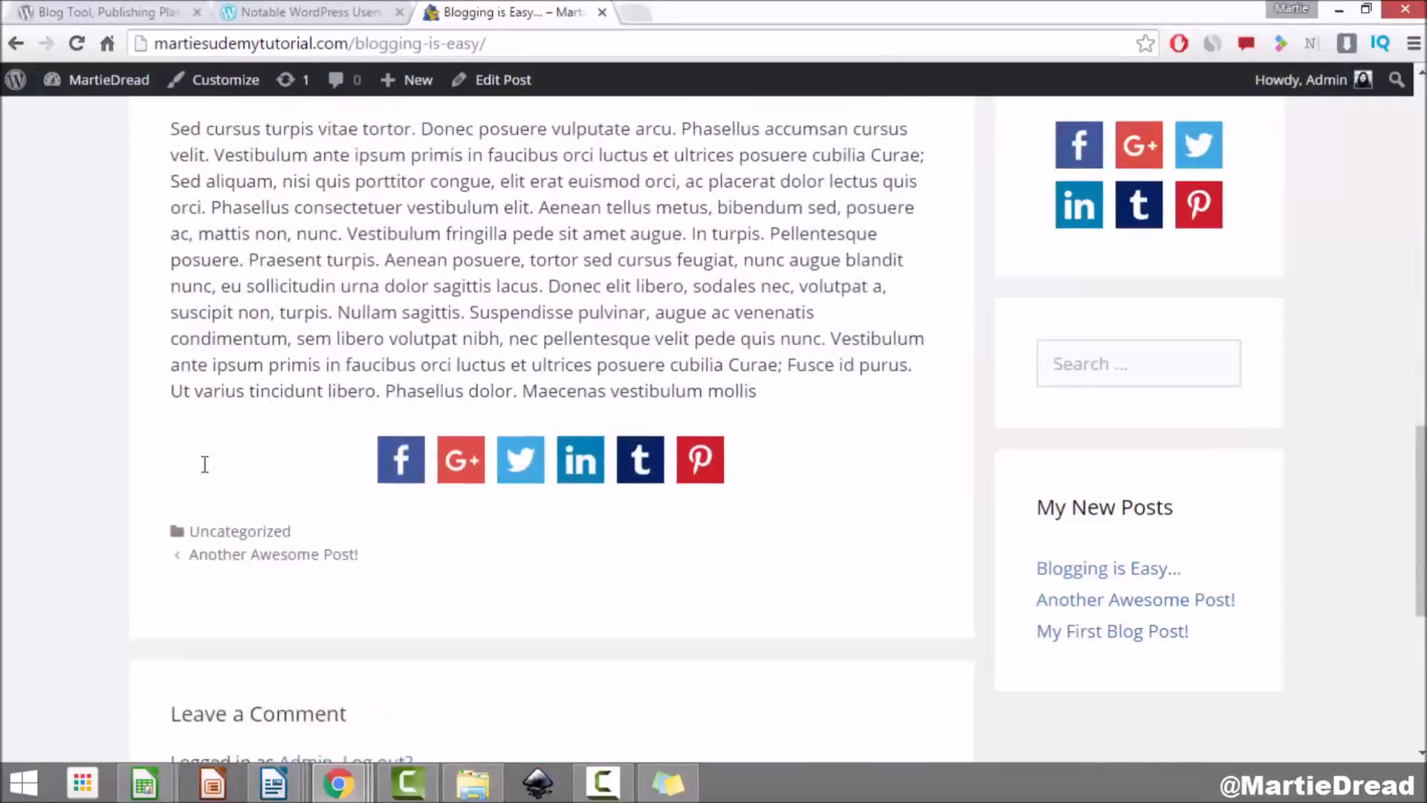
pyautogui.scroll(-3, 206, 473)
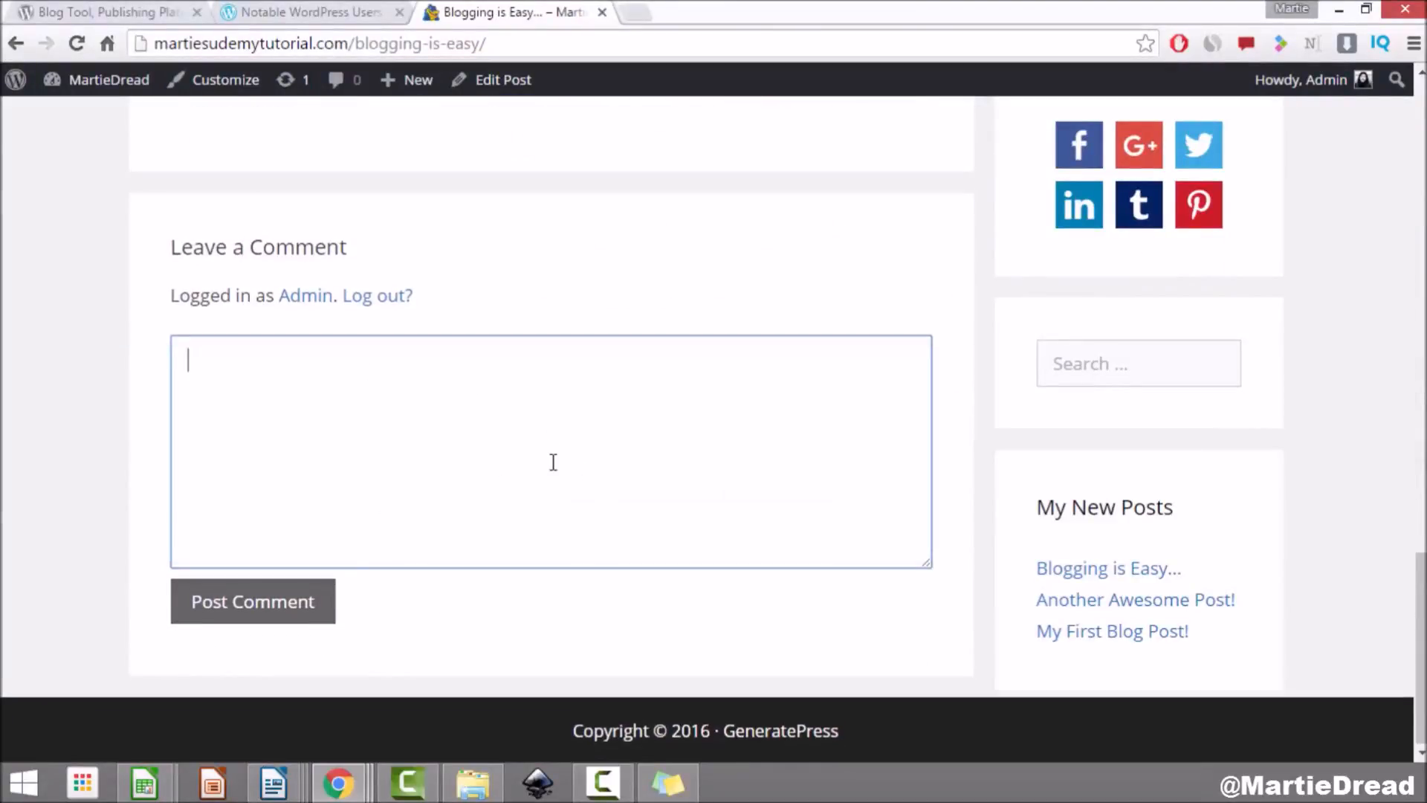
pyautogui.scroll(13, 551, 462)
pyautogui.scroll(8, 551, 463)
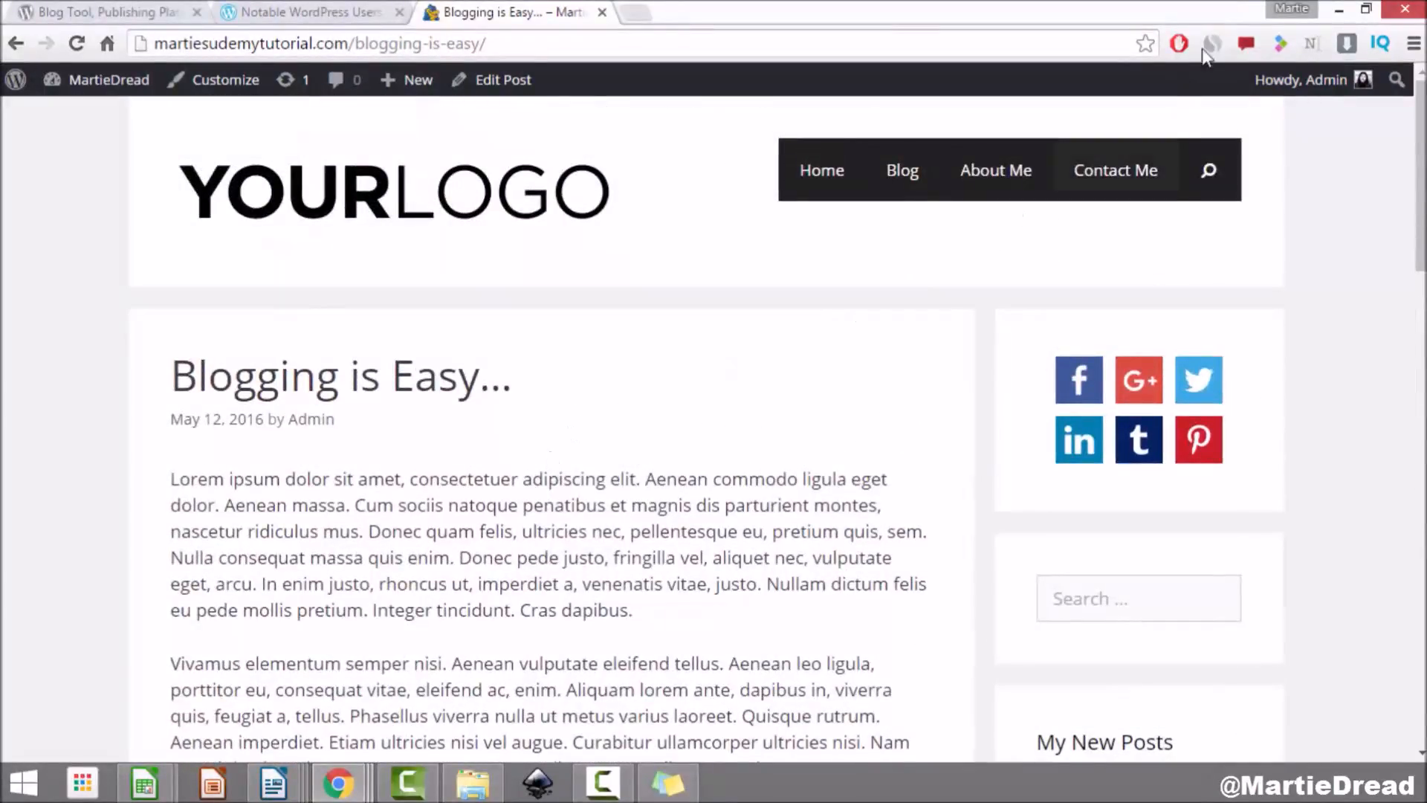
pyautogui.click(1365, 9)
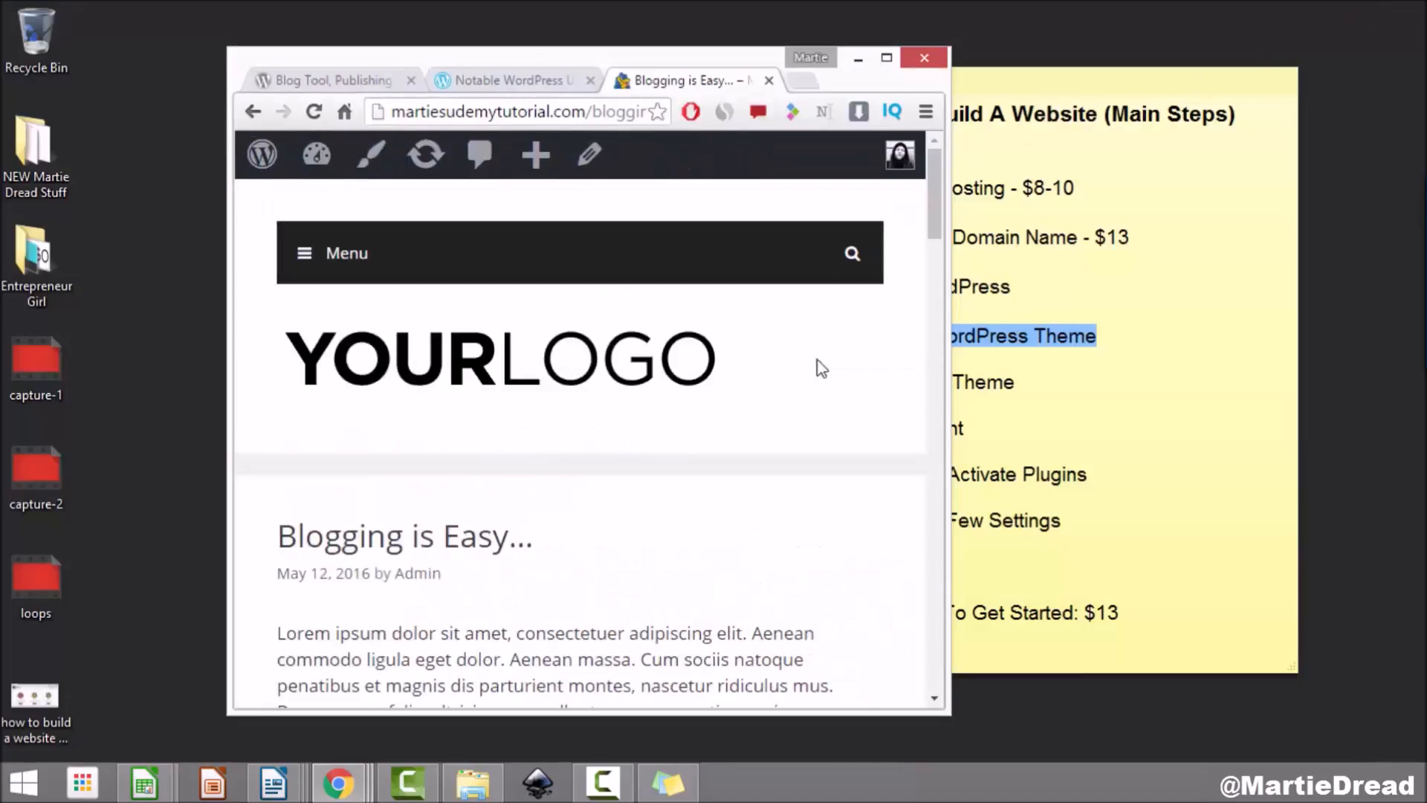
# Step: Widen the browser to both screen edges, maximize it, and return home via the YOURLOGO link
pyautogui.moveTo(944, 380); pyautogui.dragTo(1422, 382)
pyautogui.moveTo(228, 380); pyautogui.dragTo(4, 380)
pyautogui.click(1359, 58)
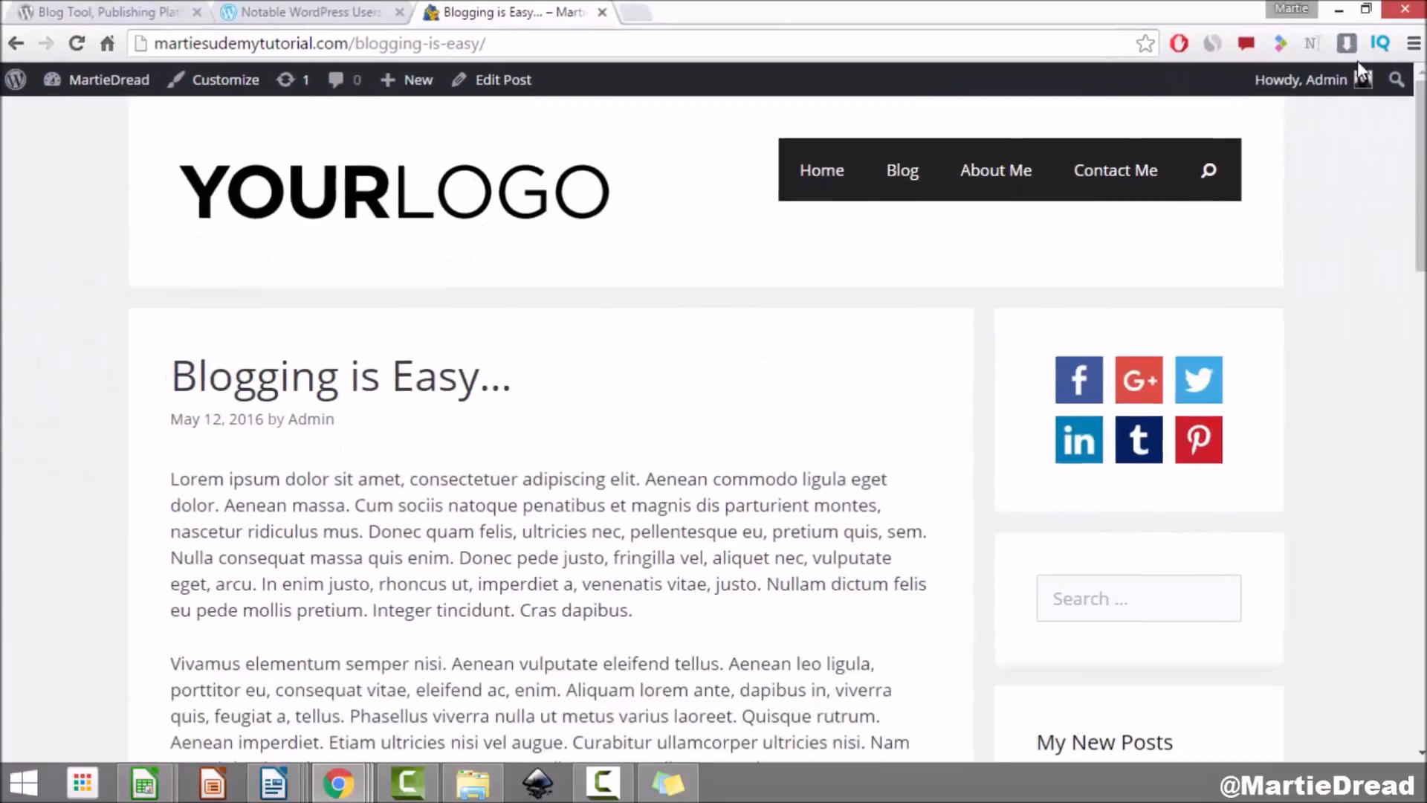
pyautogui.click(436, 201)
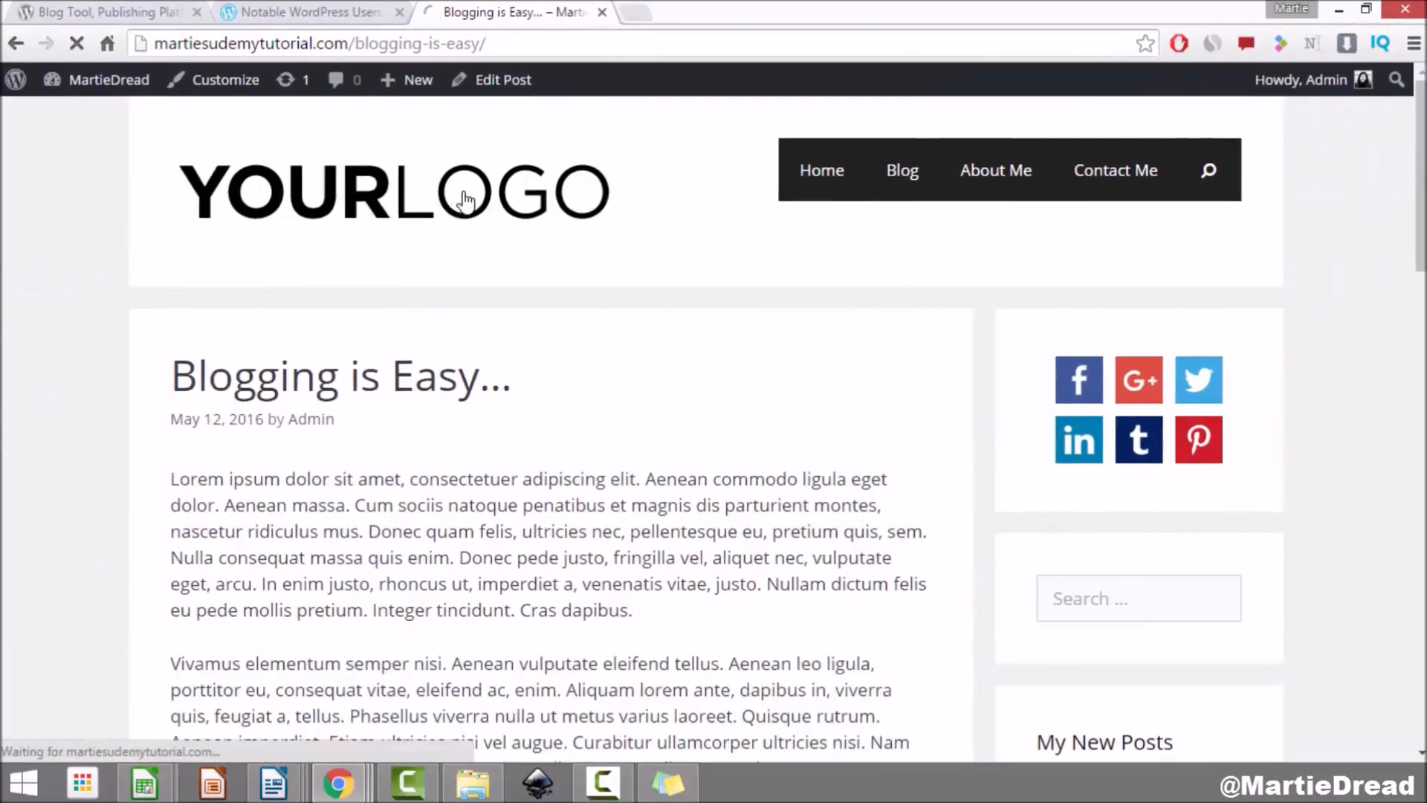